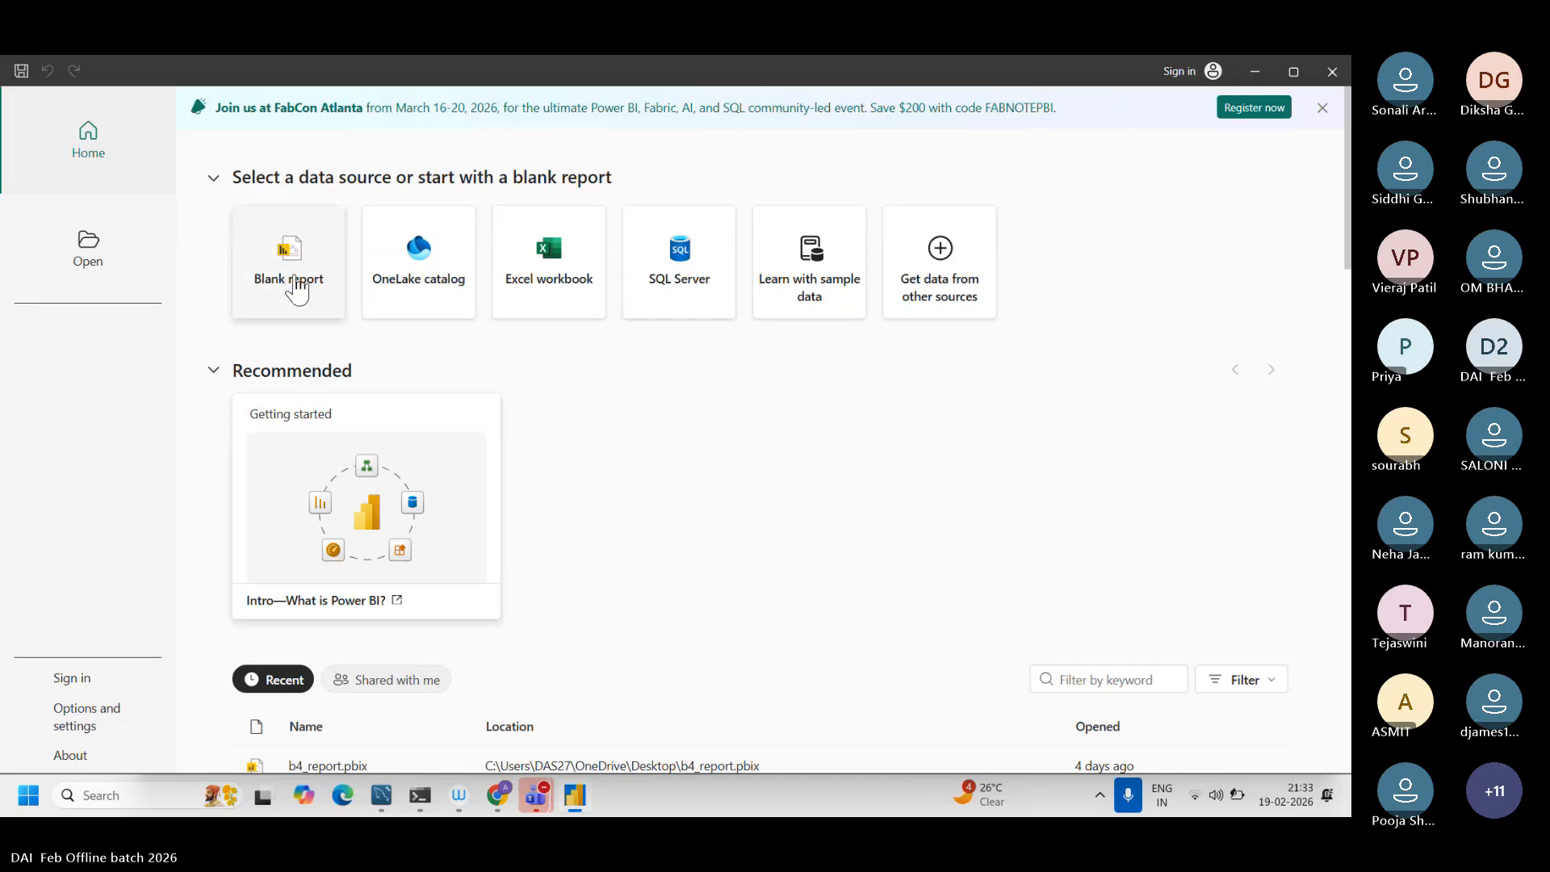
Step: Create a blank report and switch it to Table view
left_click(295, 279)
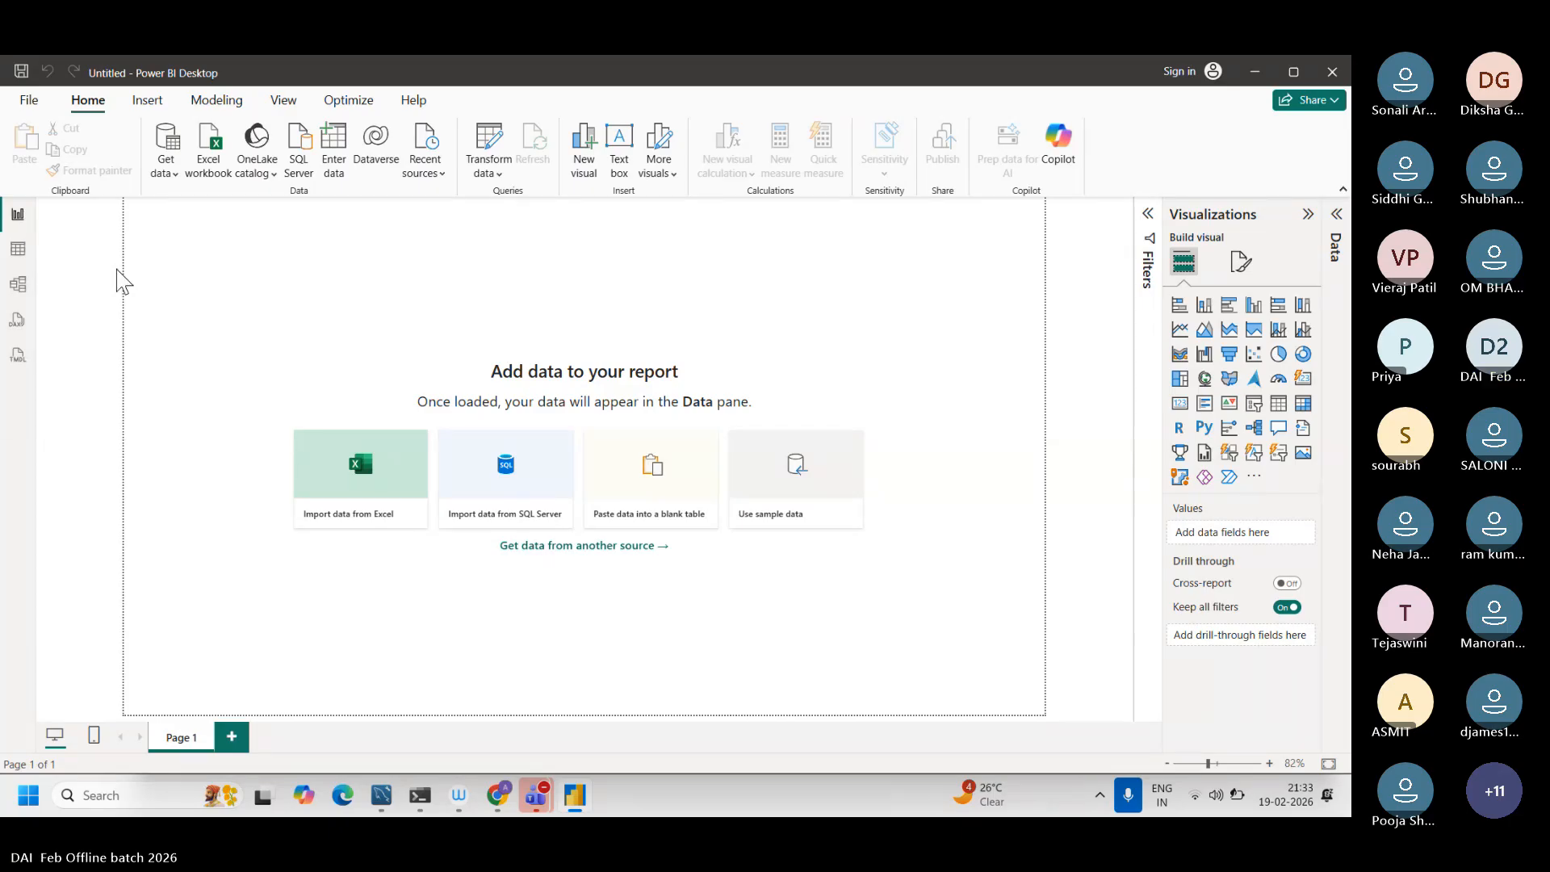
left_click(17, 263)
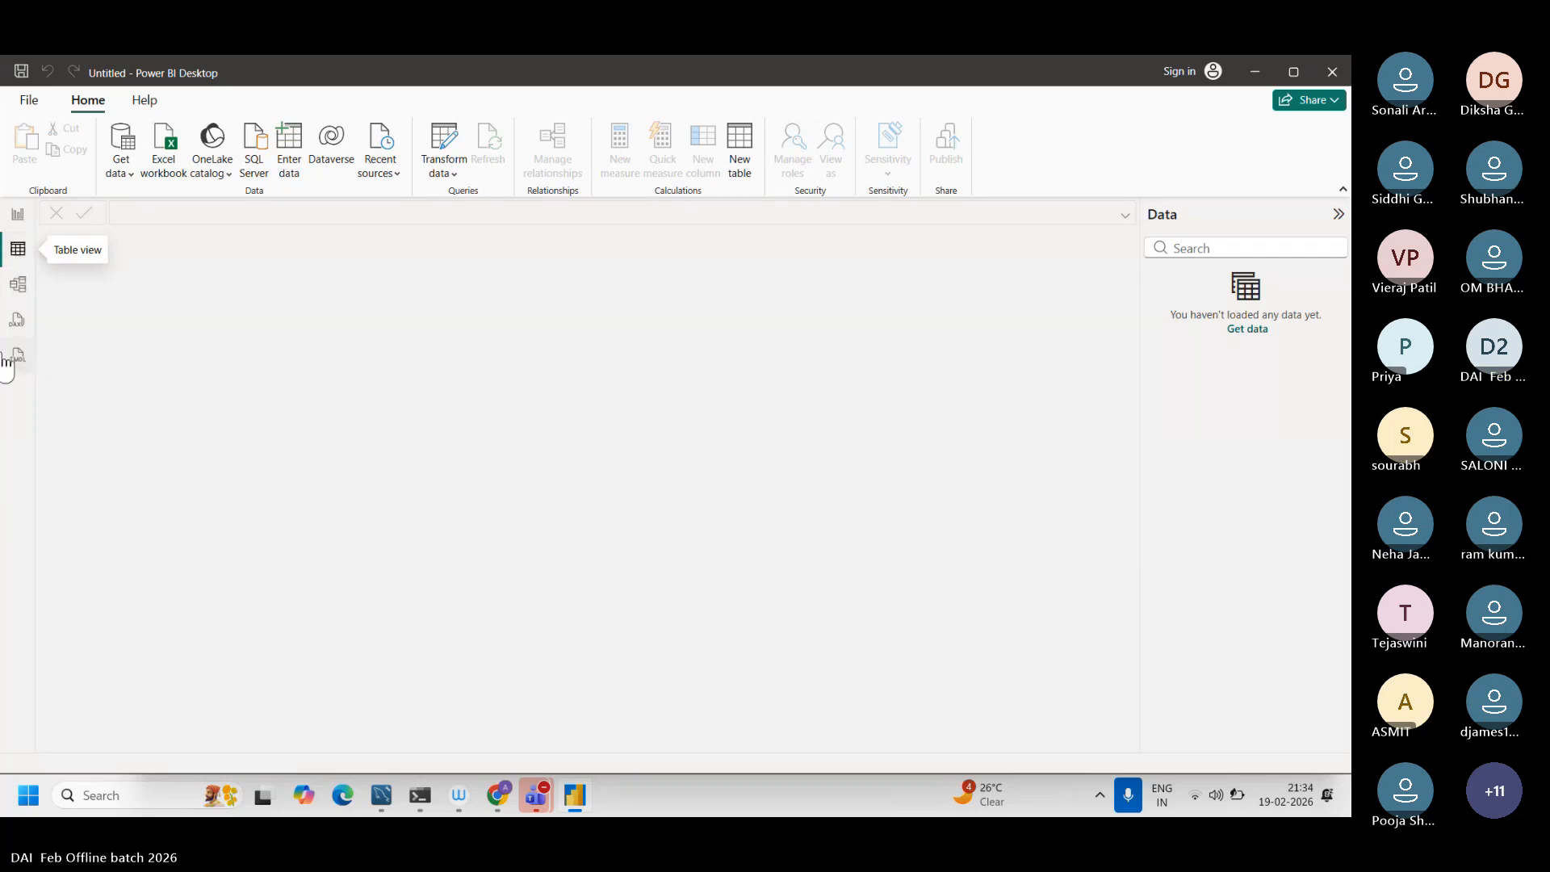
Step: Open Notepad from the Windows search and maximize its window
left_click(154, 796)
type("notepad")
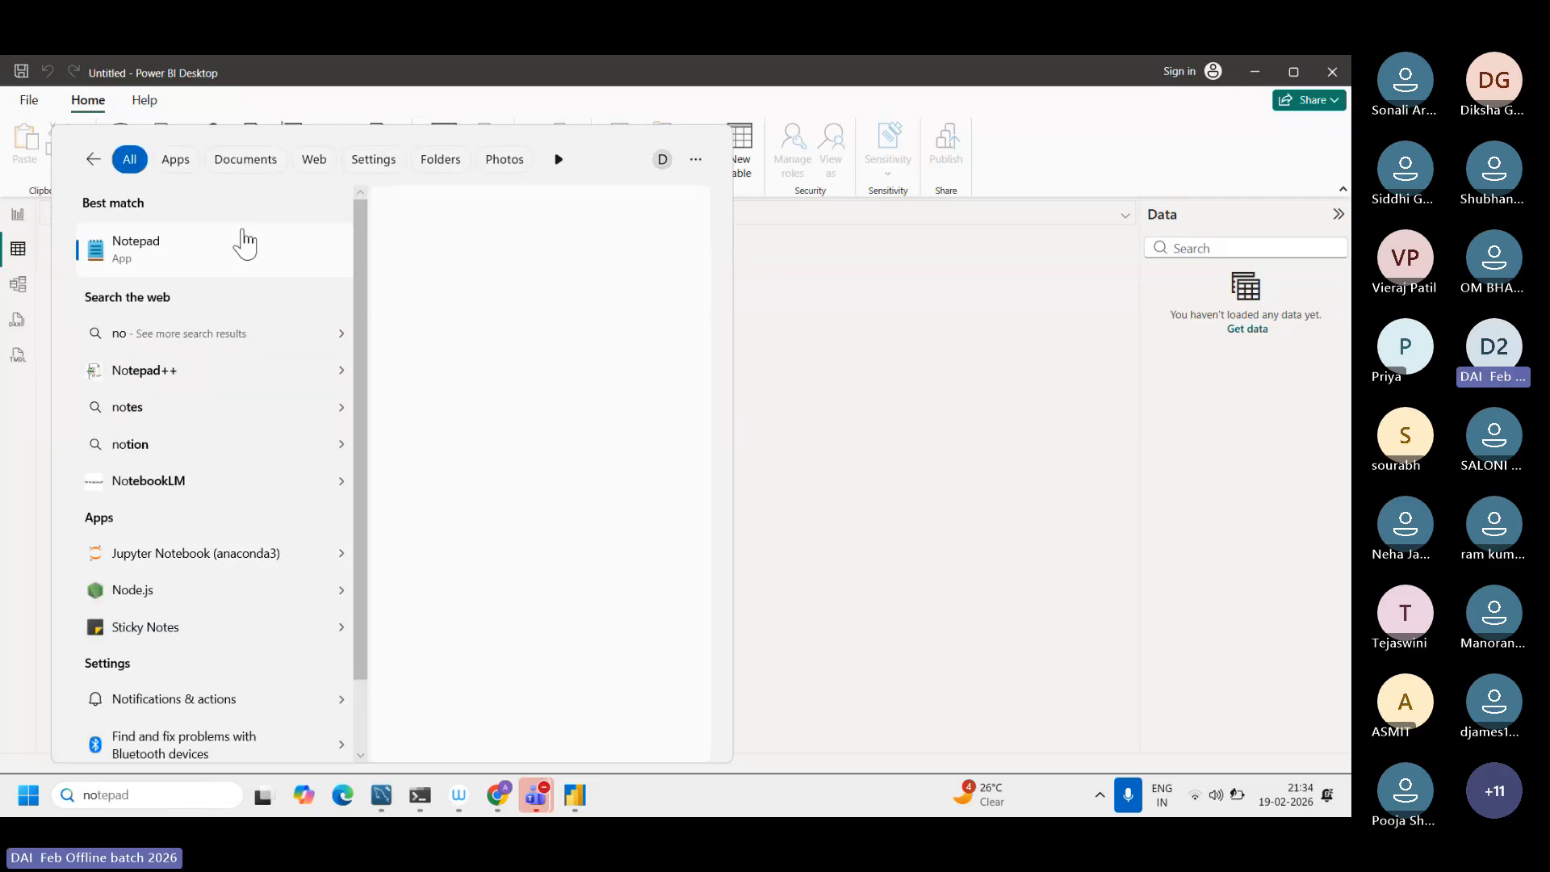
left_click(437, 375)
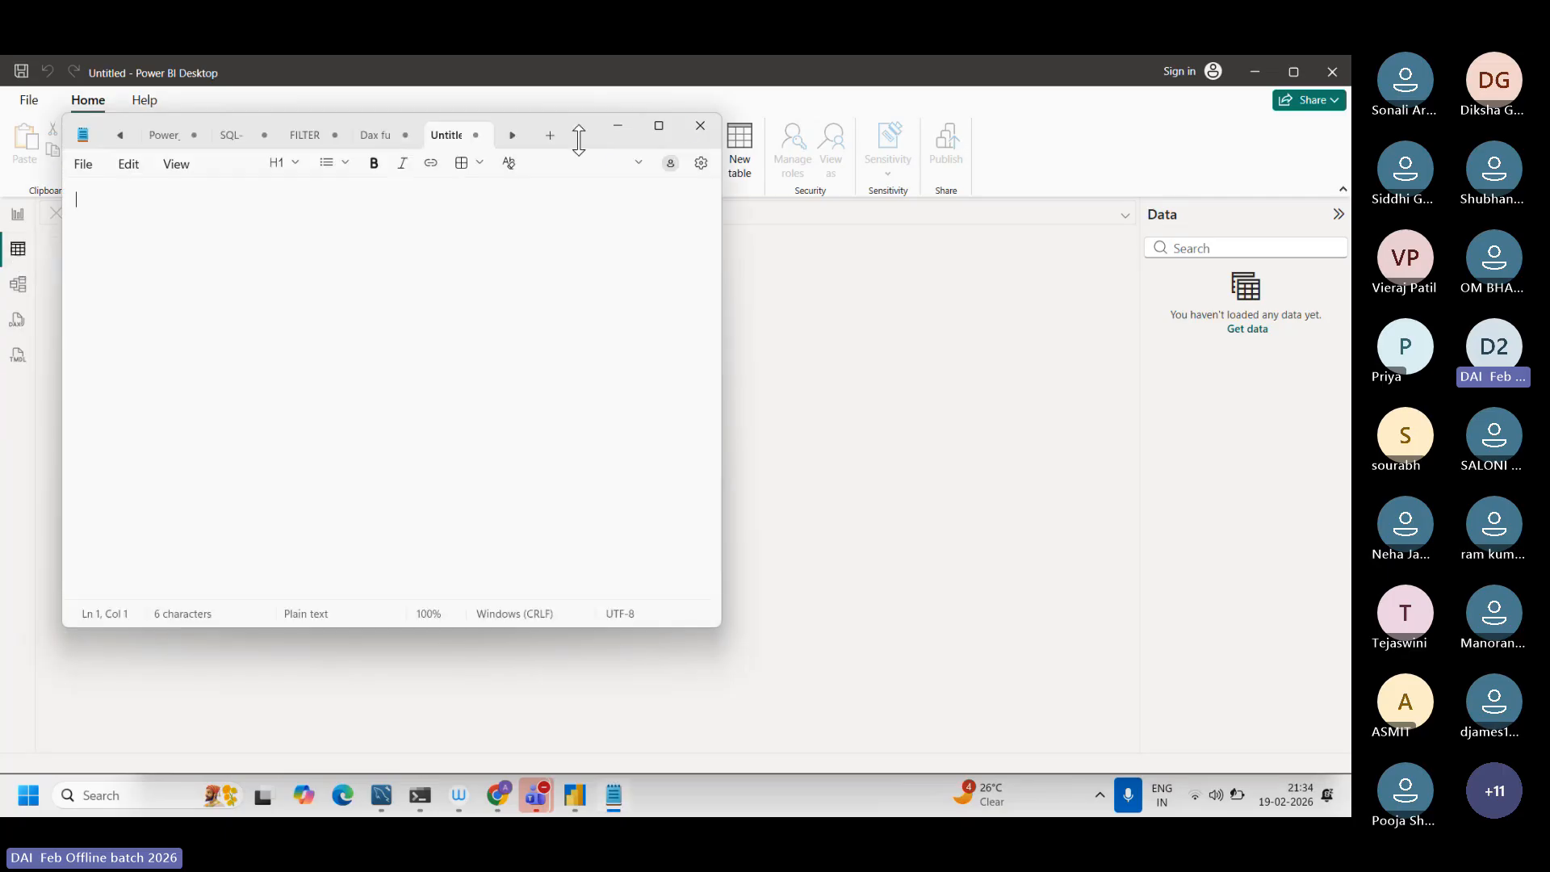
left_click(663, 128)
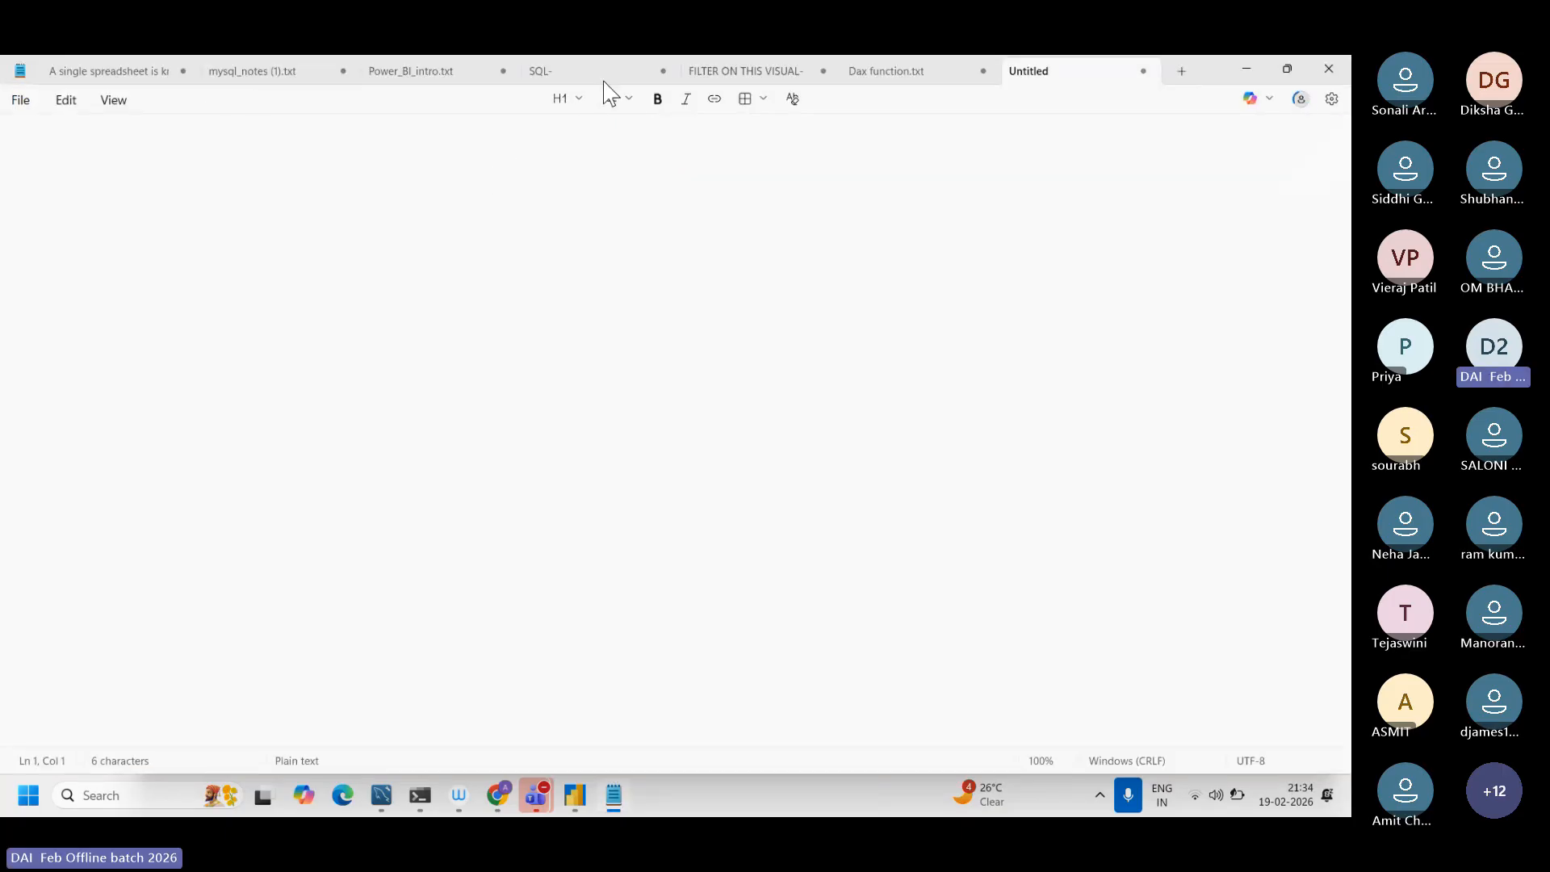
Step: In Dax function.txt, copy the formula TotalSales1 = SUMX(Sales,Sales[Quantity] * Sales[Price]) under New Columns
left_click(917, 72)
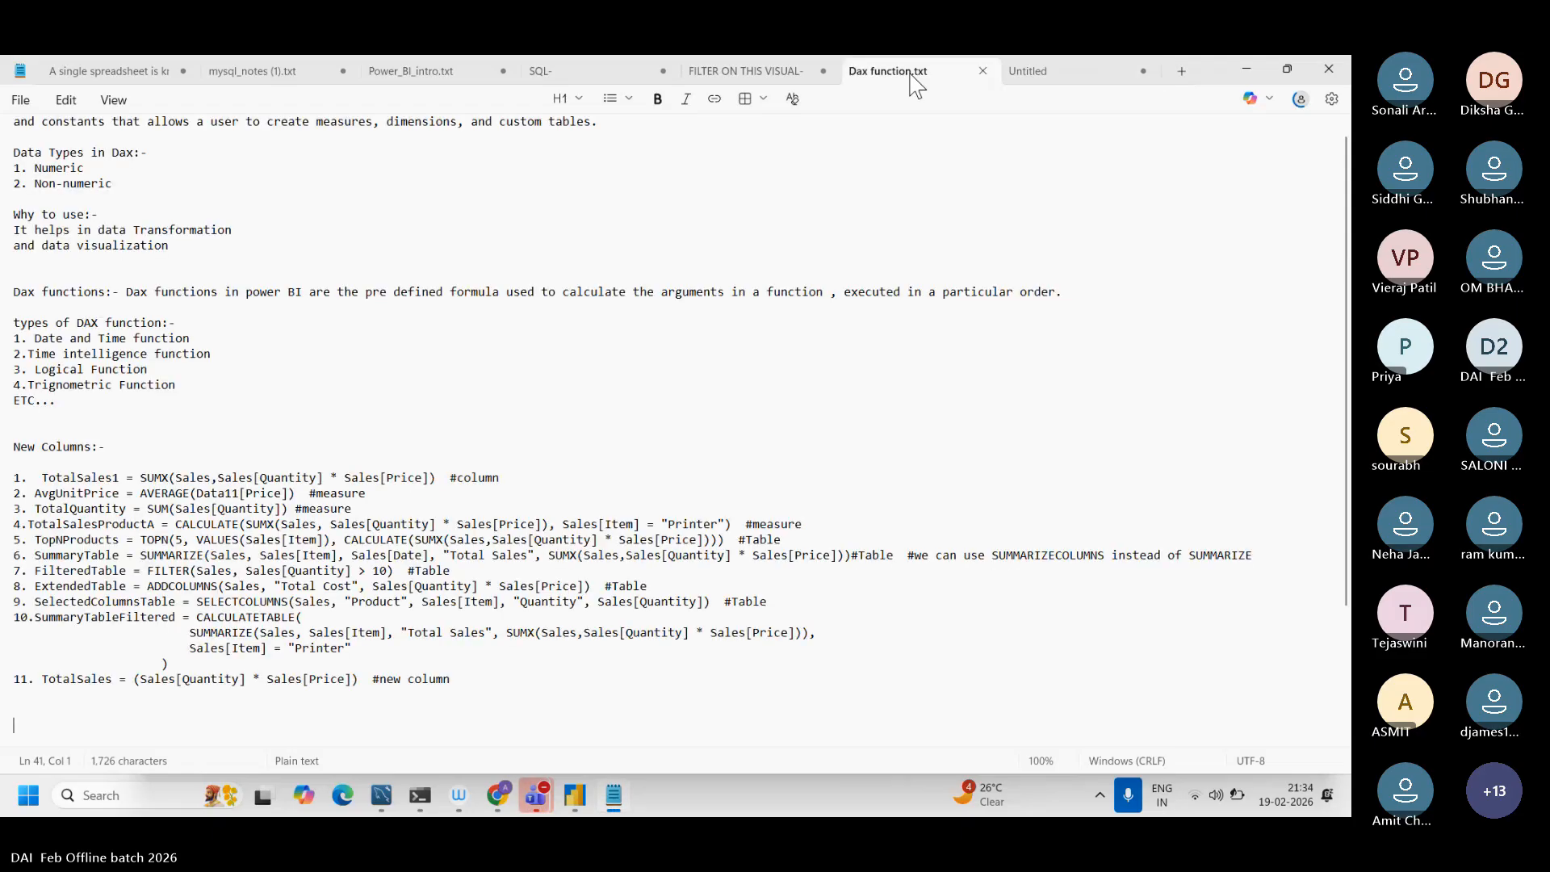
scroll(448, 607, "up", 9, "ctrl")
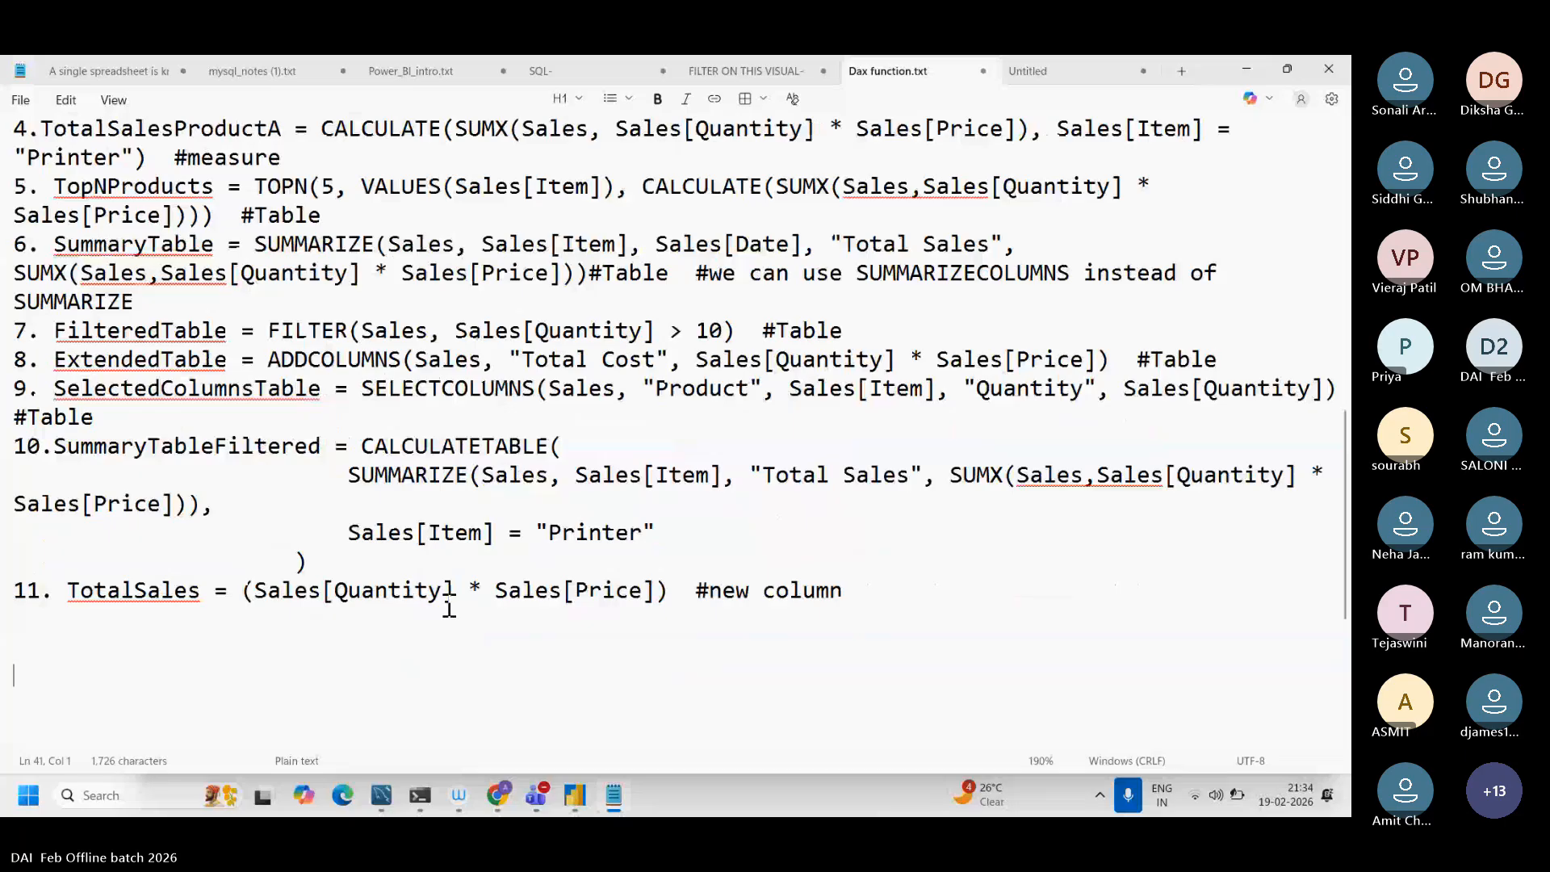
scroll(449, 607, "up", 3)
left_click_drag(815, 301, 66, 300)
key("ctrl+c")
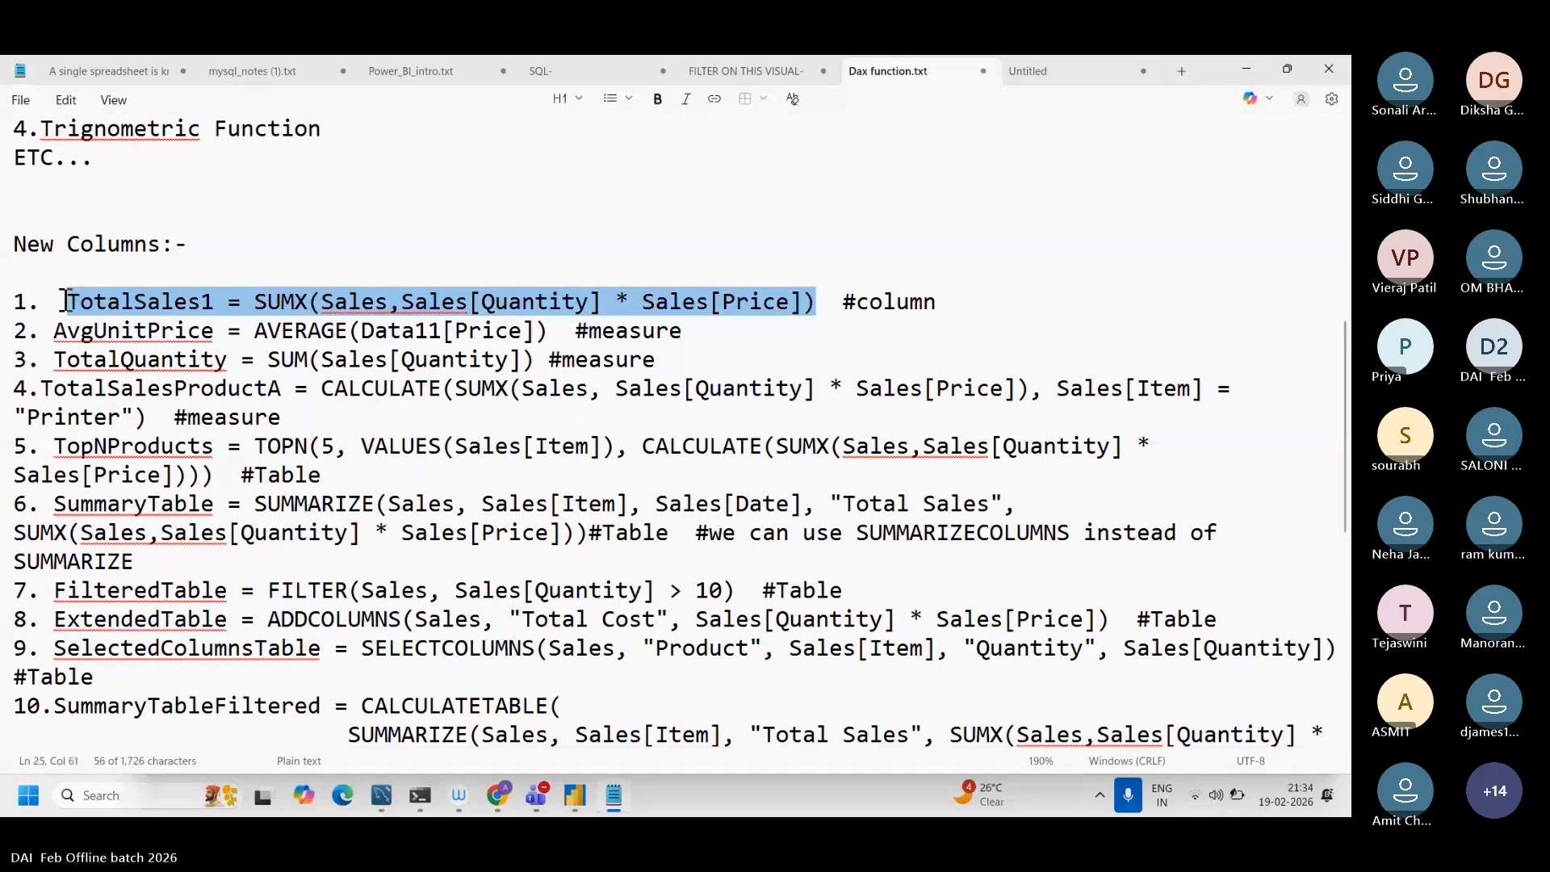
Step: Switch to Power BI Desktop and open Column Operations.xlsx from Downloads as the report's Excel data source
left_click(570, 806)
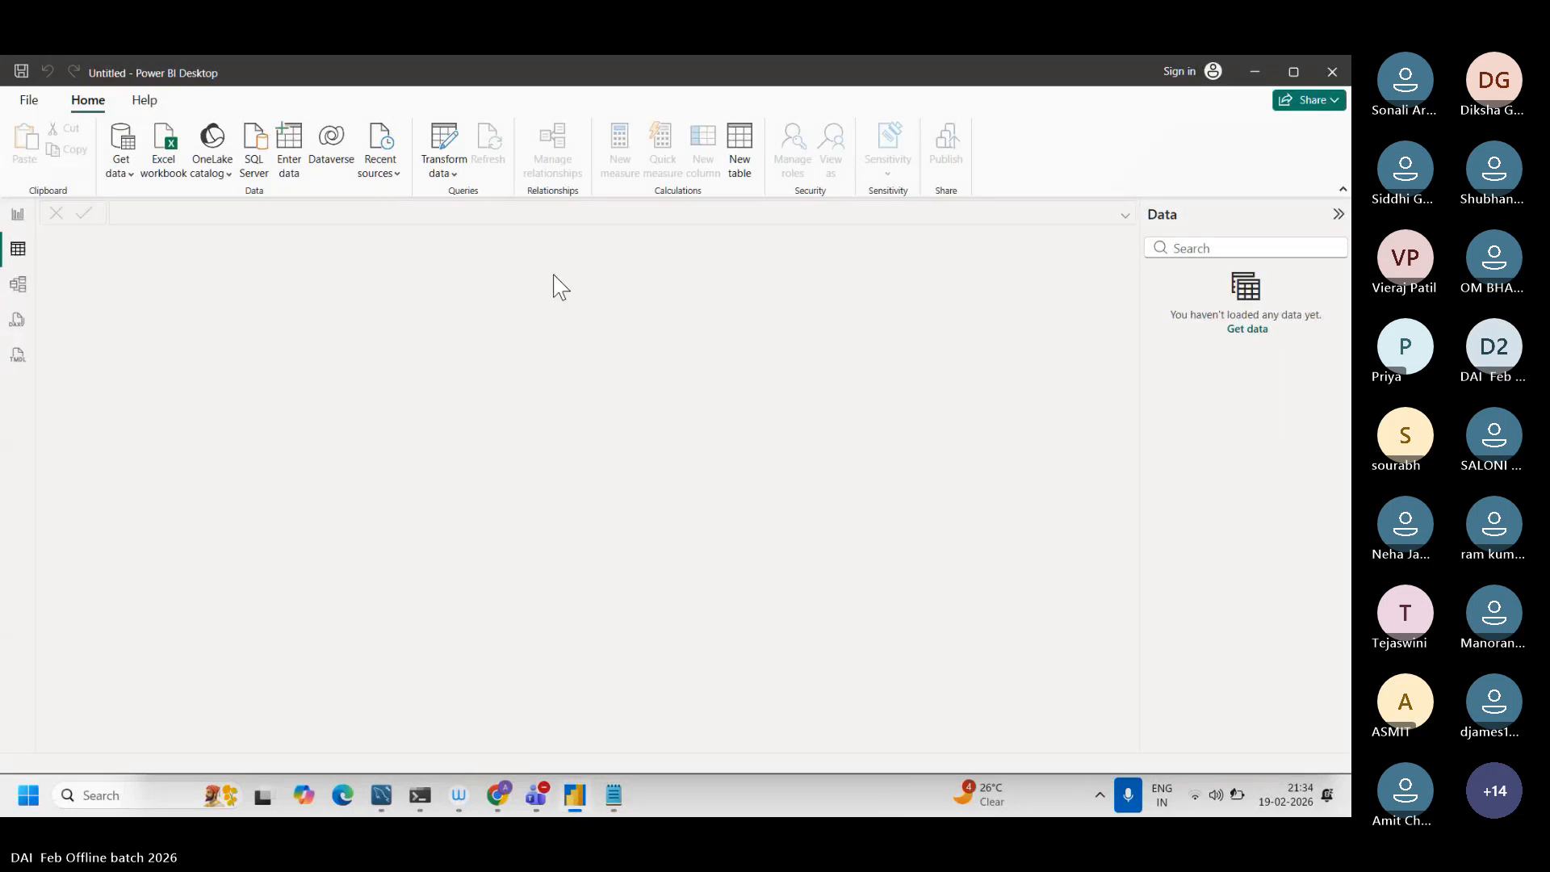
left_click(18, 214)
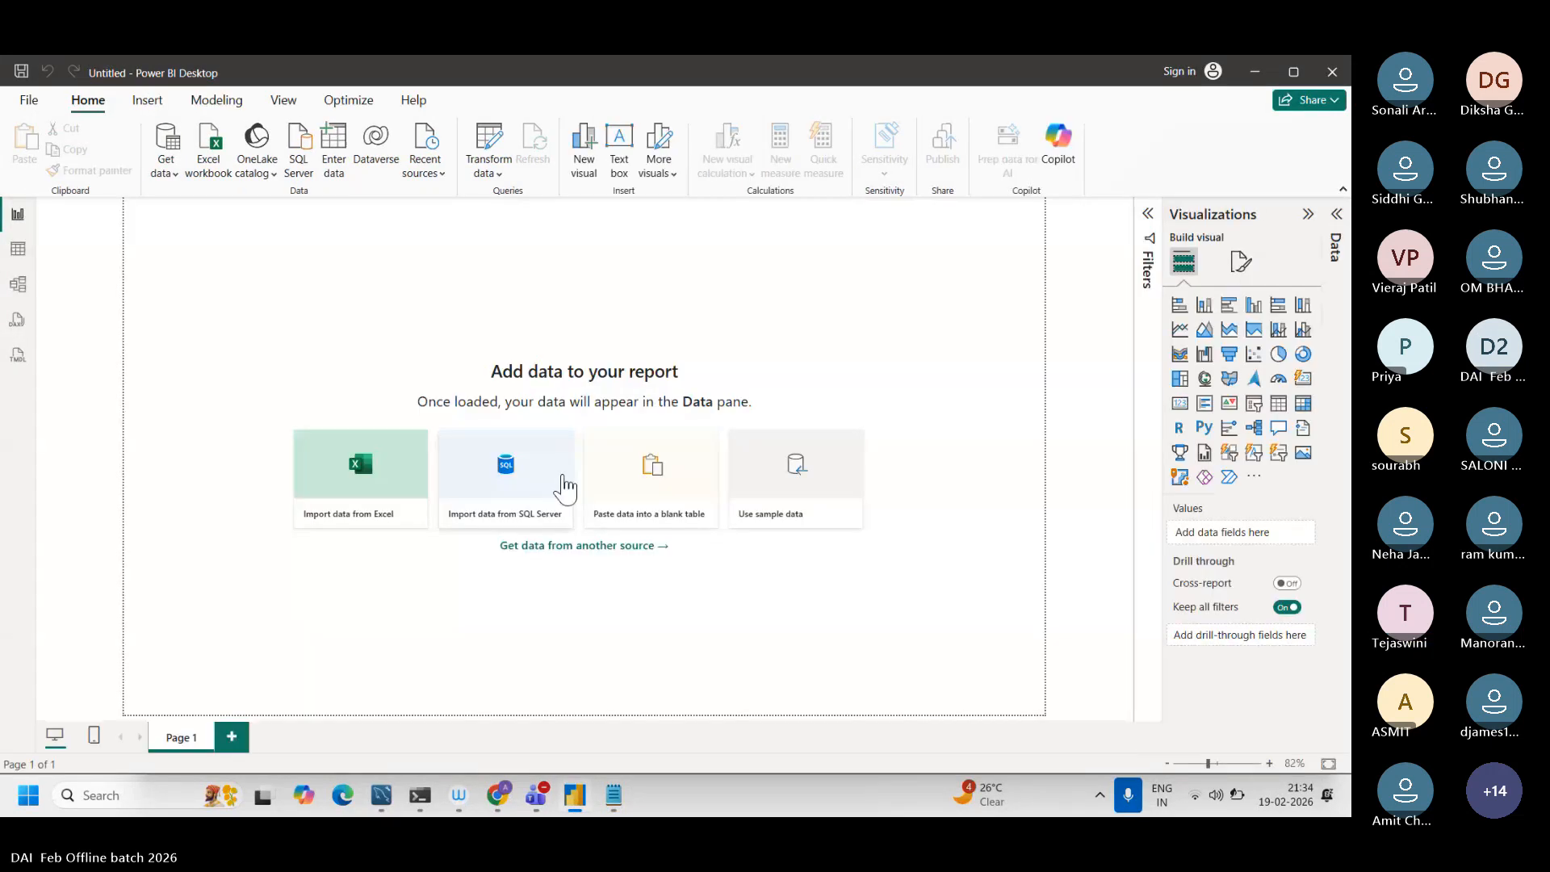
left_click(403, 485)
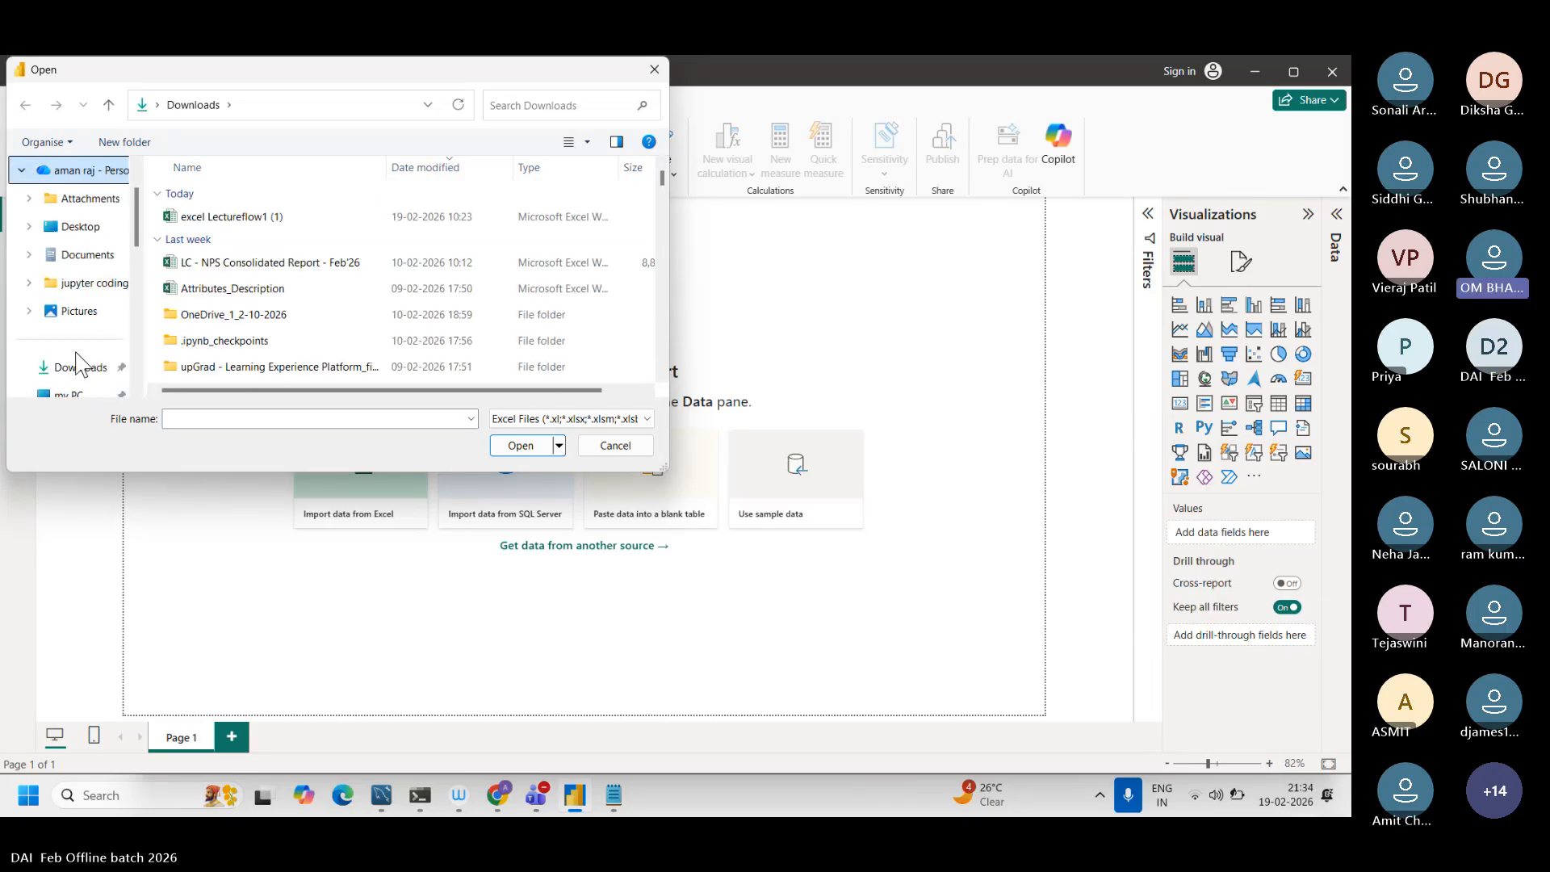
left_click(75, 372)
left_click(235, 414)
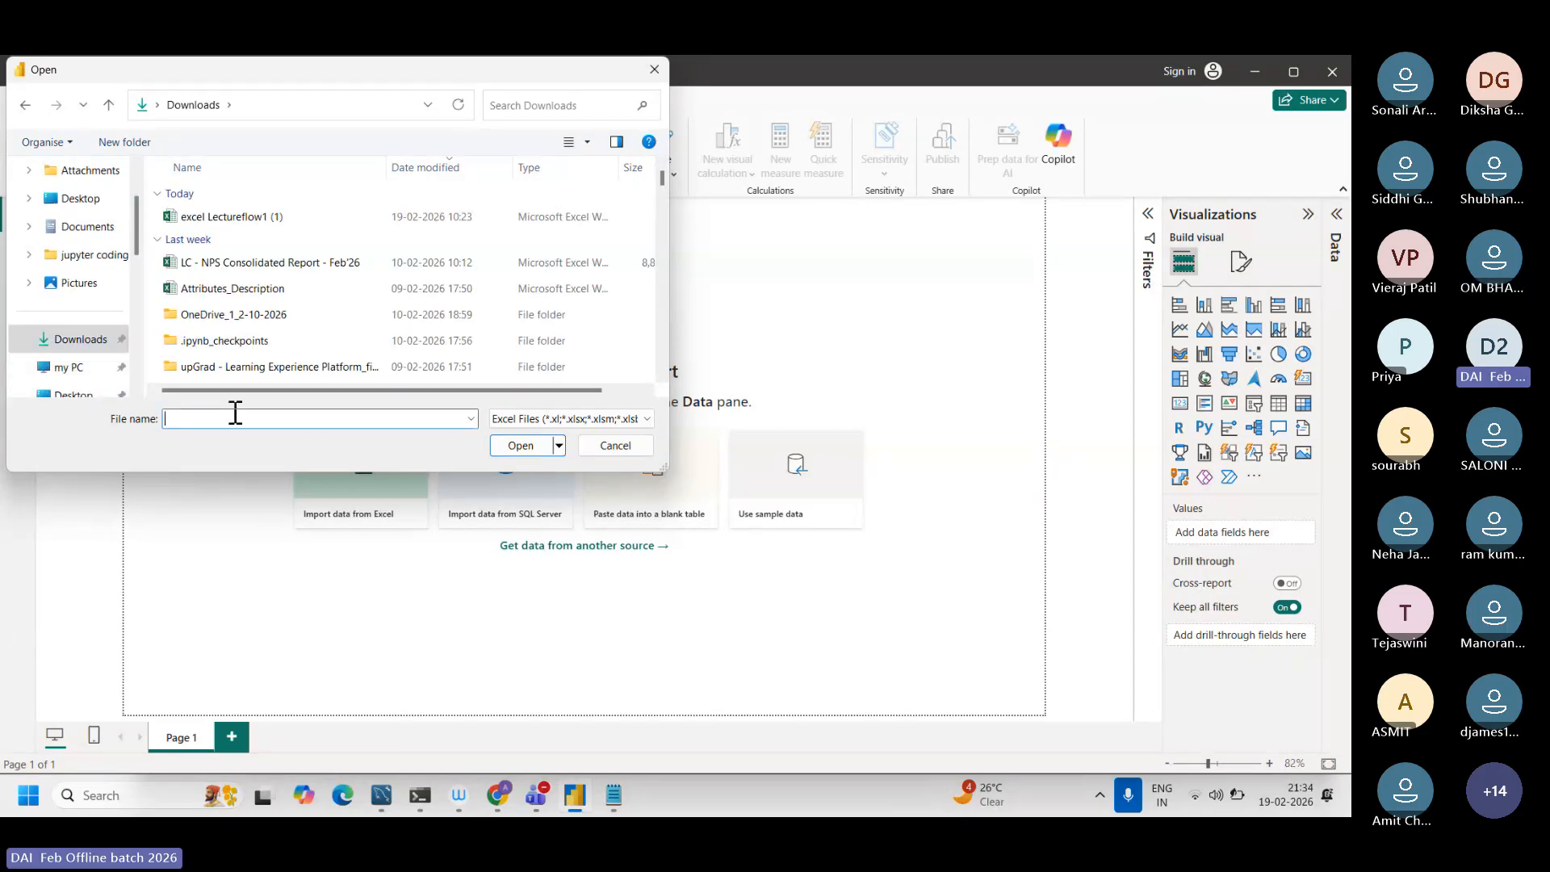
type("col")
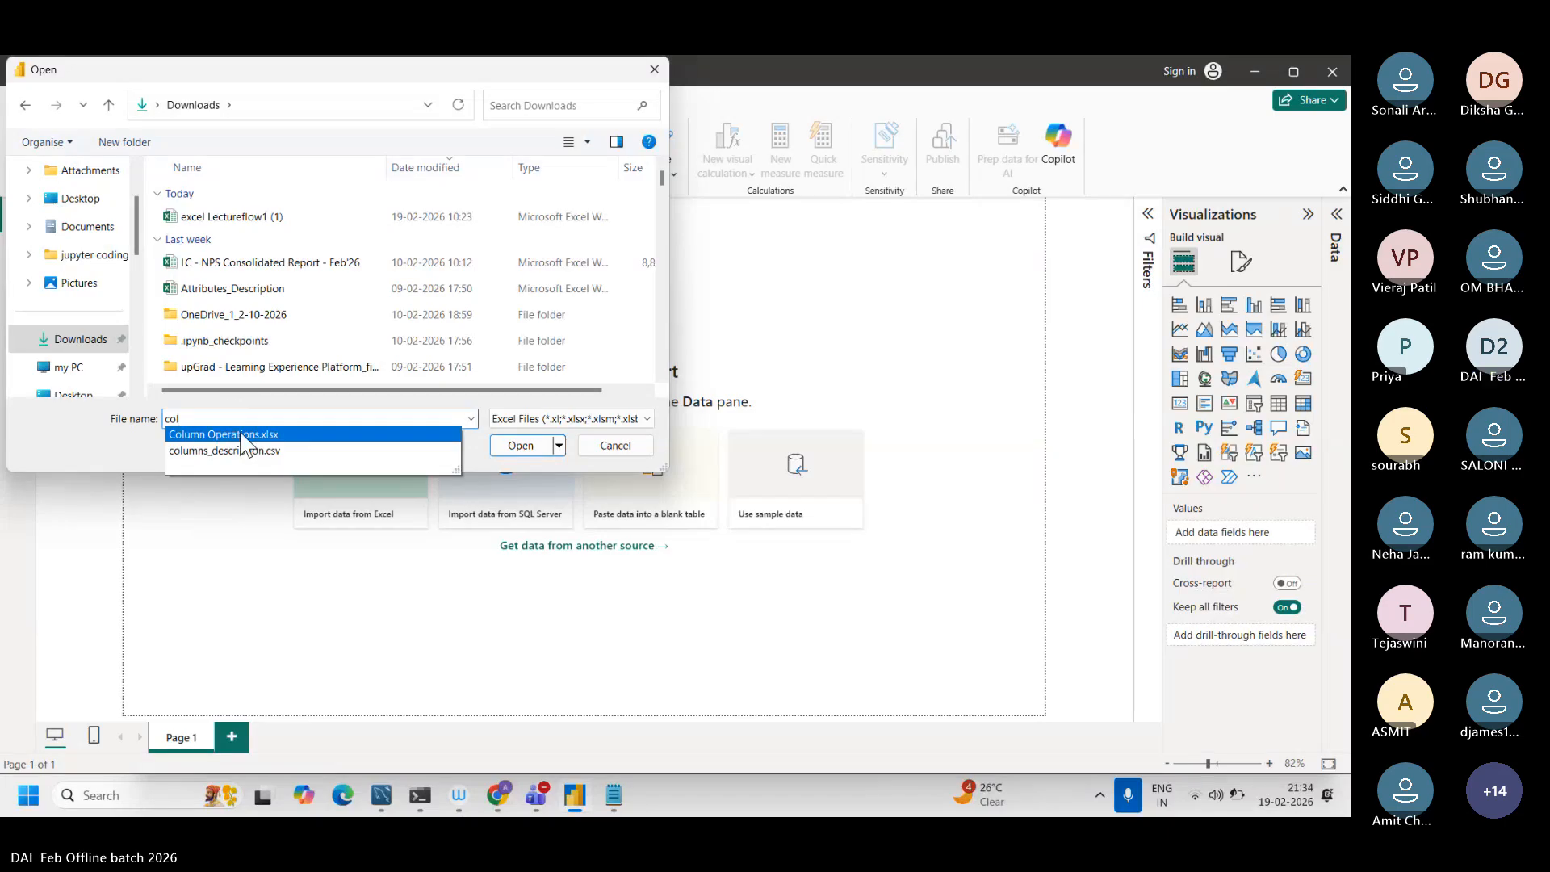
left_click(242, 436)
left_click(521, 446)
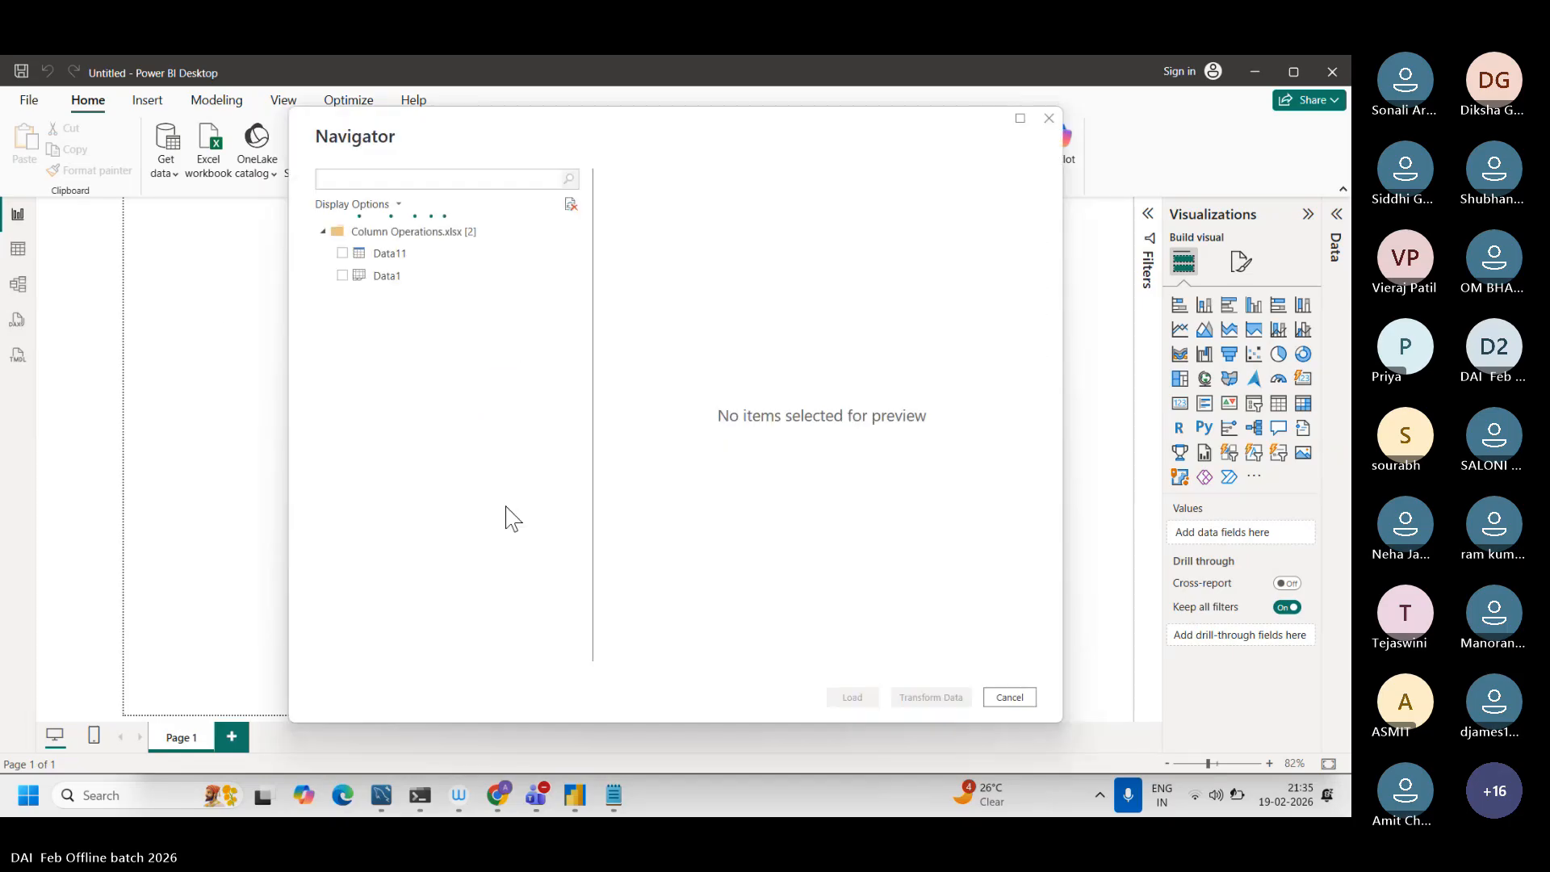
Step: Load the Data11 table from the workbook and show it in Table view
left_click(343, 255)
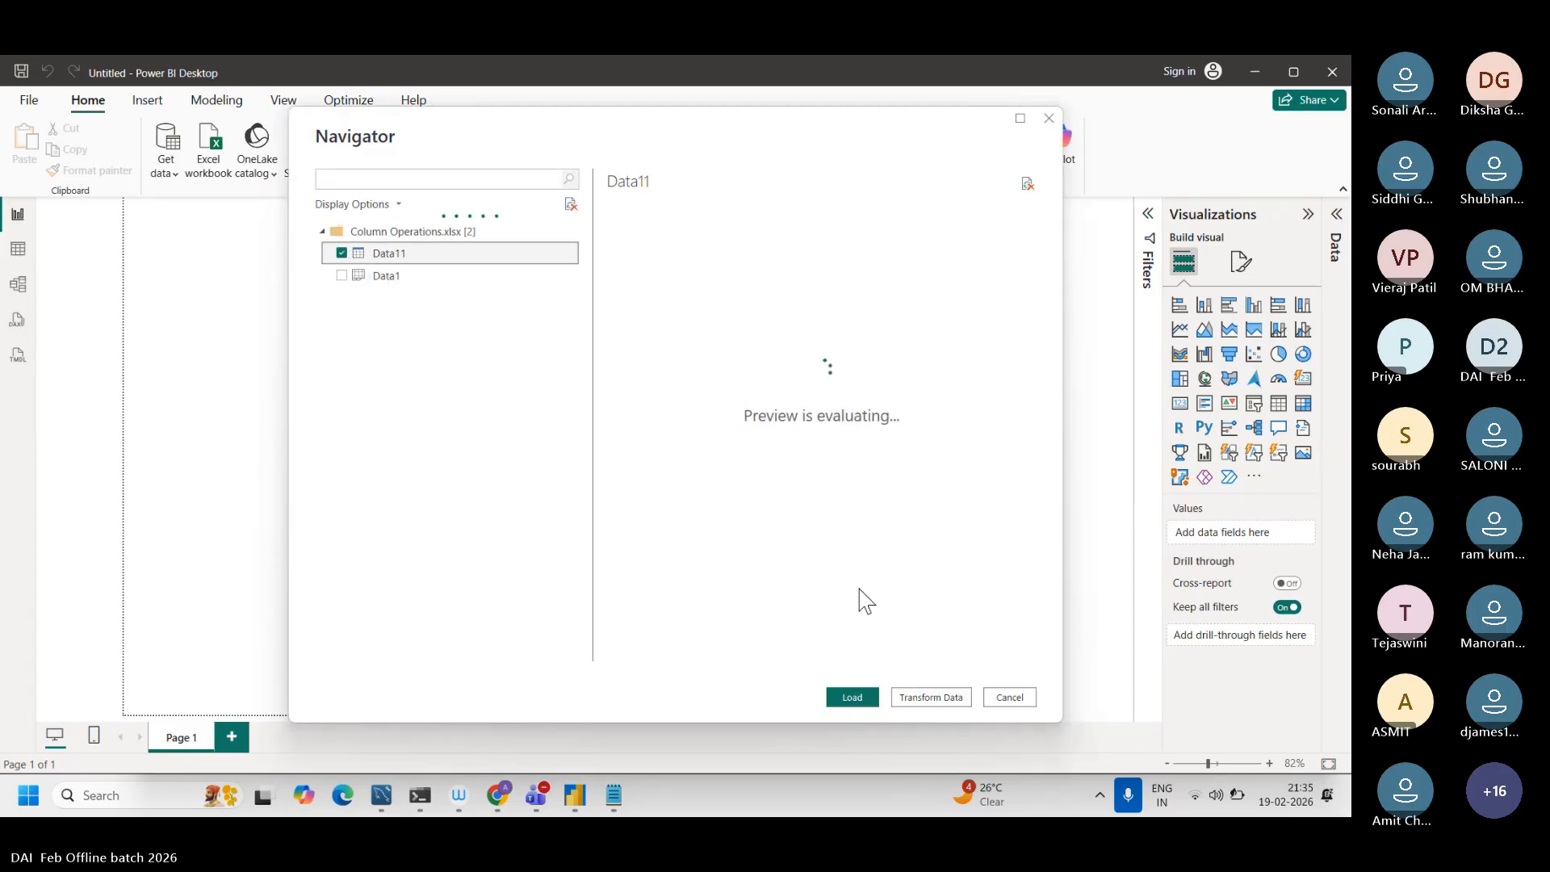
left_click(854, 697)
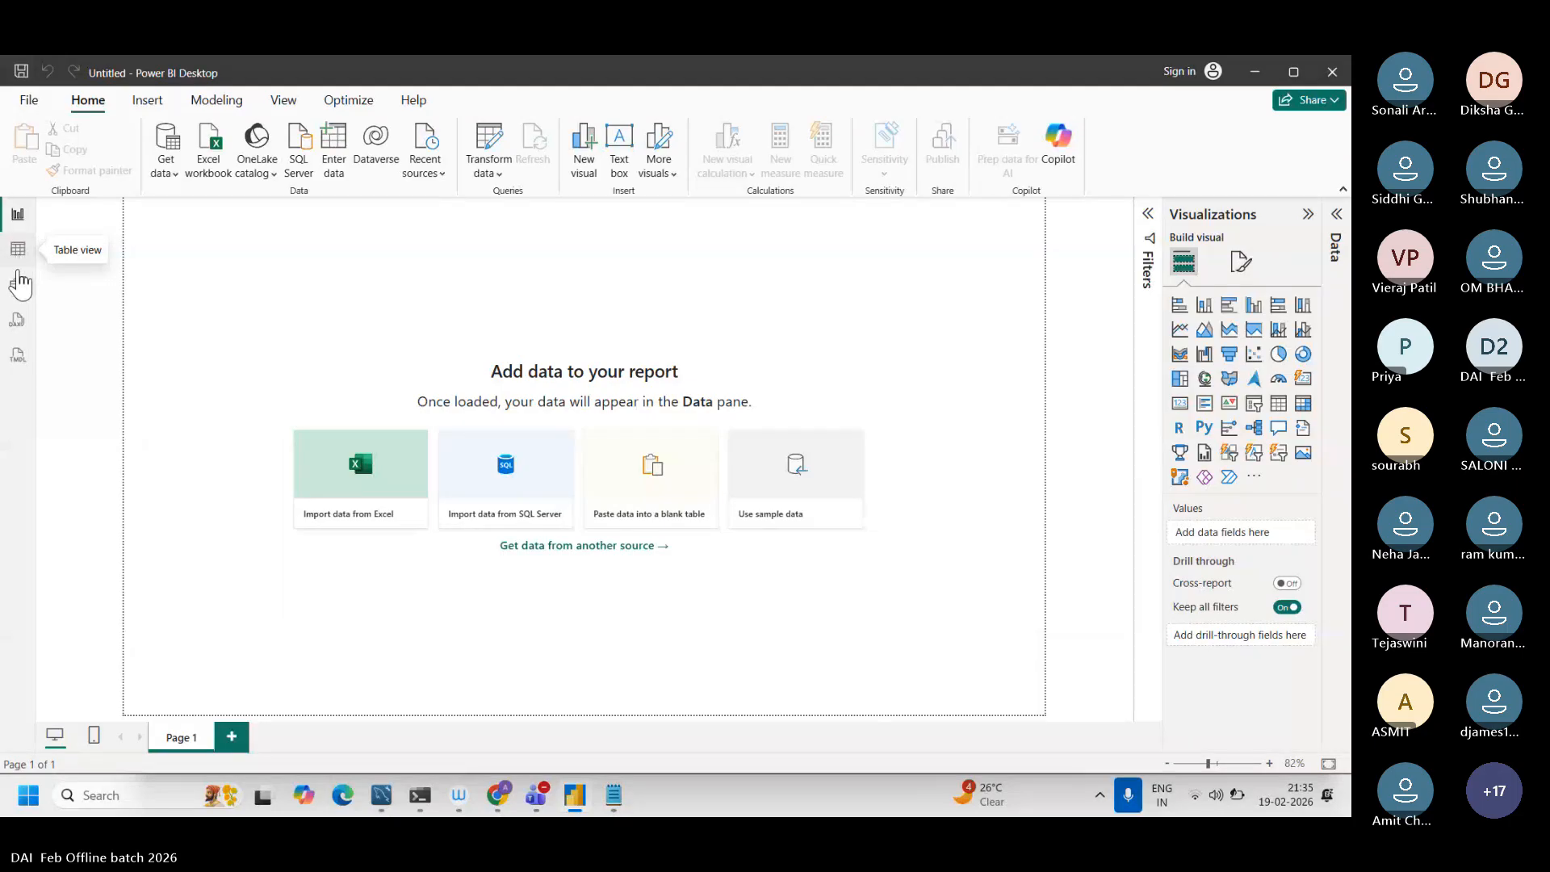
left_click(13, 250)
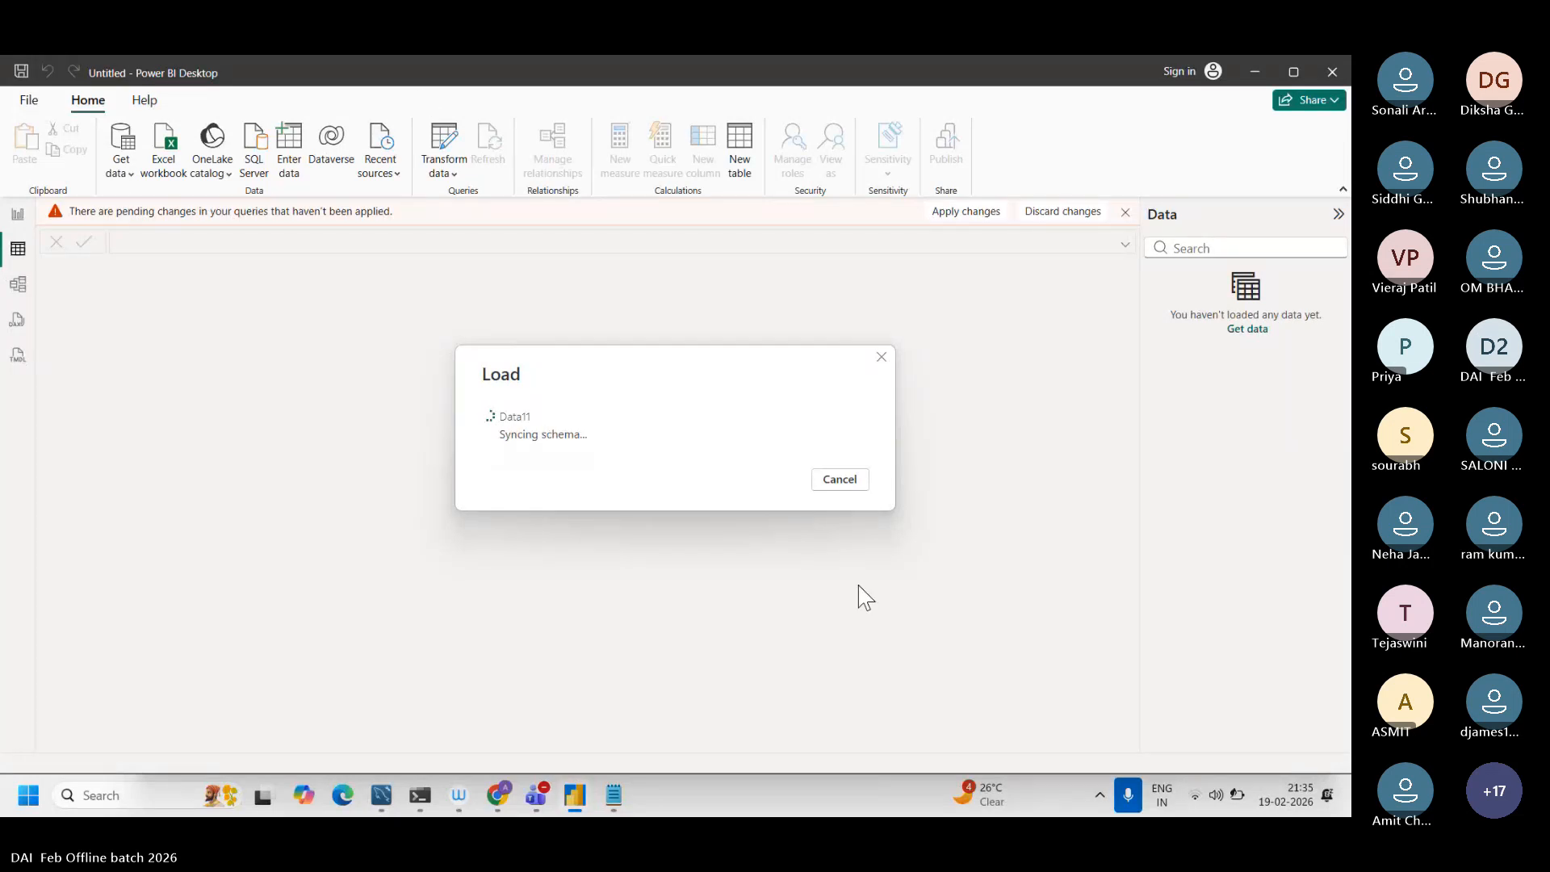
left_click(1229, 802)
left_click(704, 523)
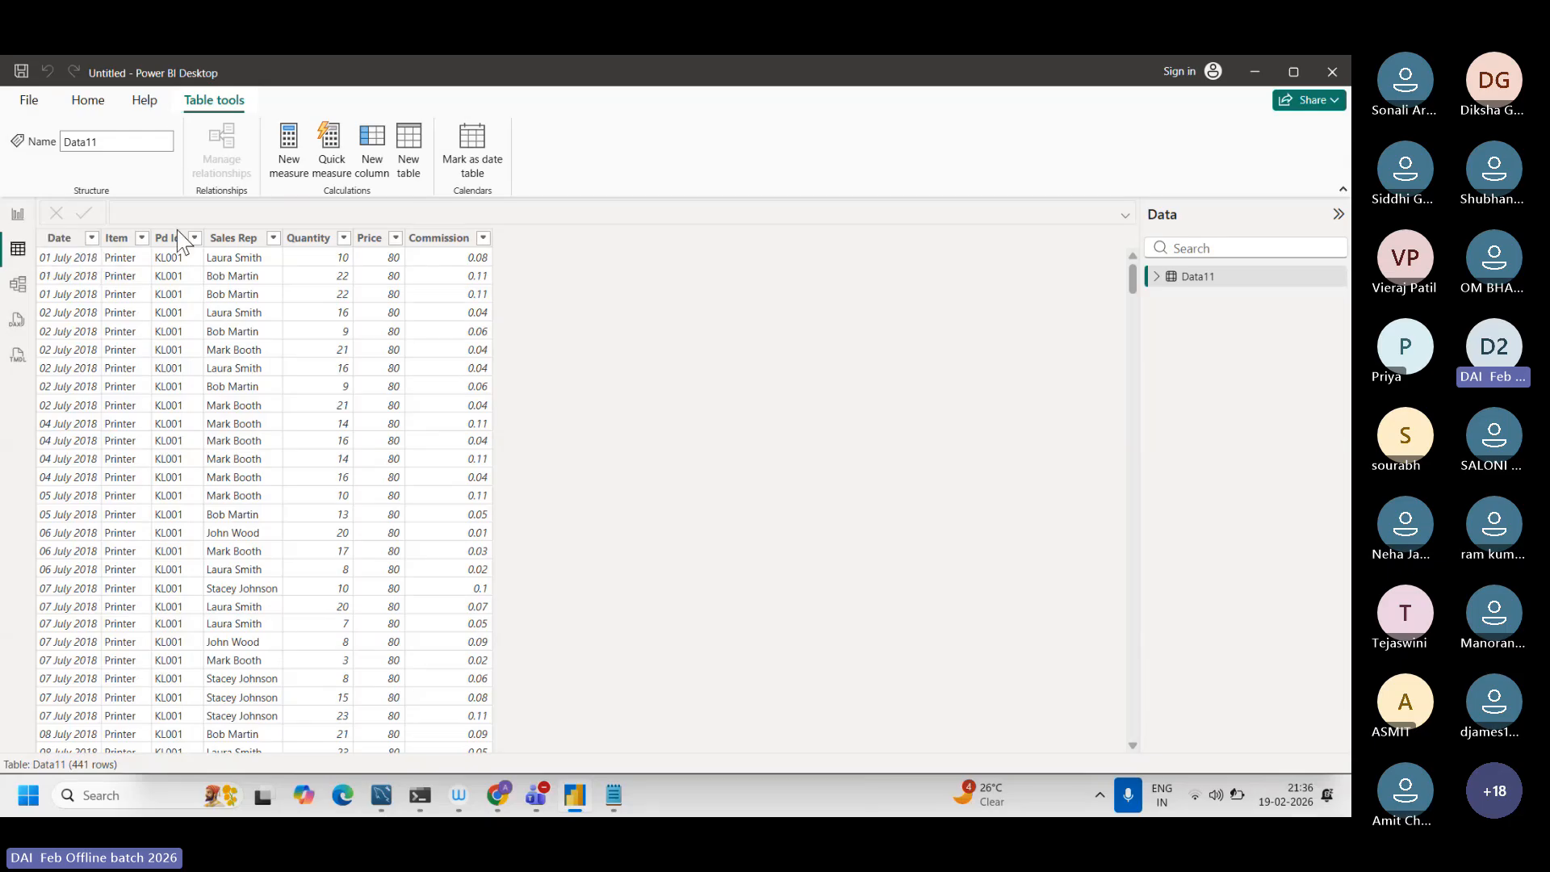
left_click(290, 165)
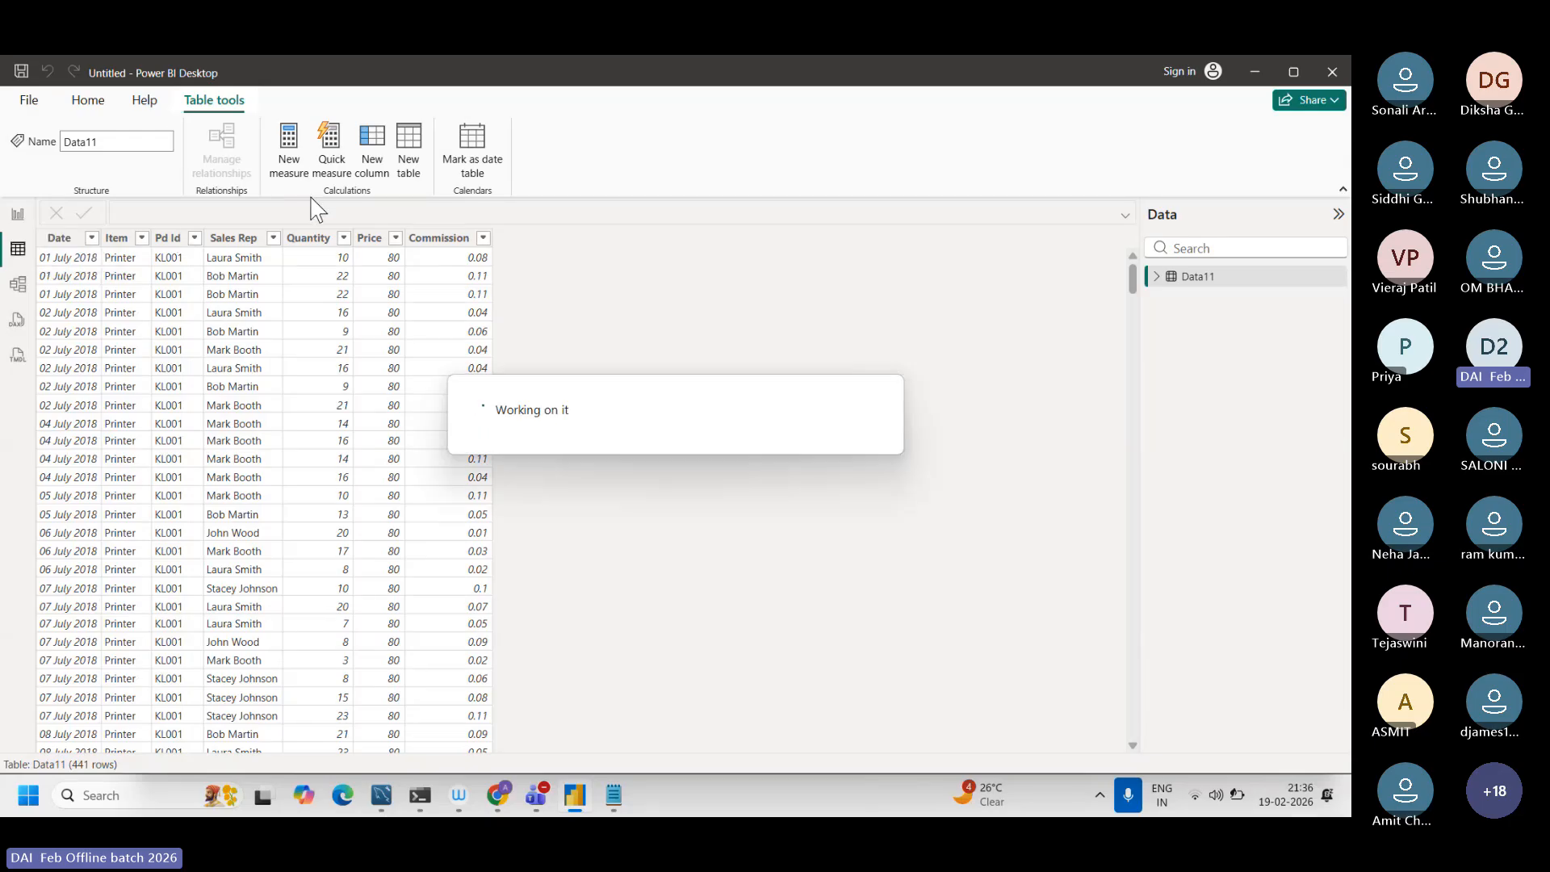
left_click(223, 107)
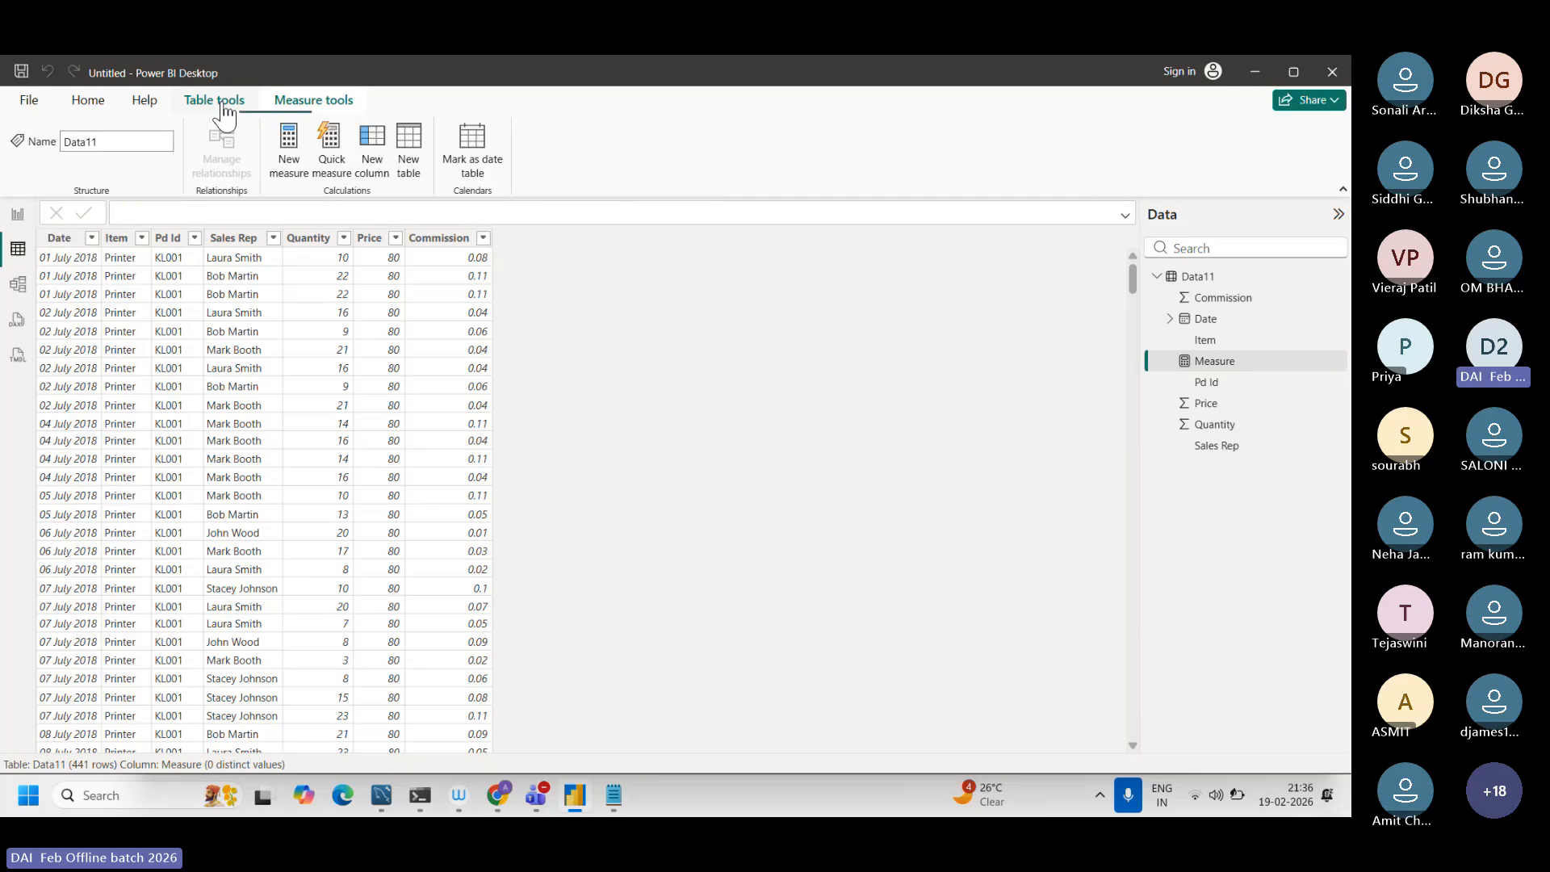
left_click(376, 173)
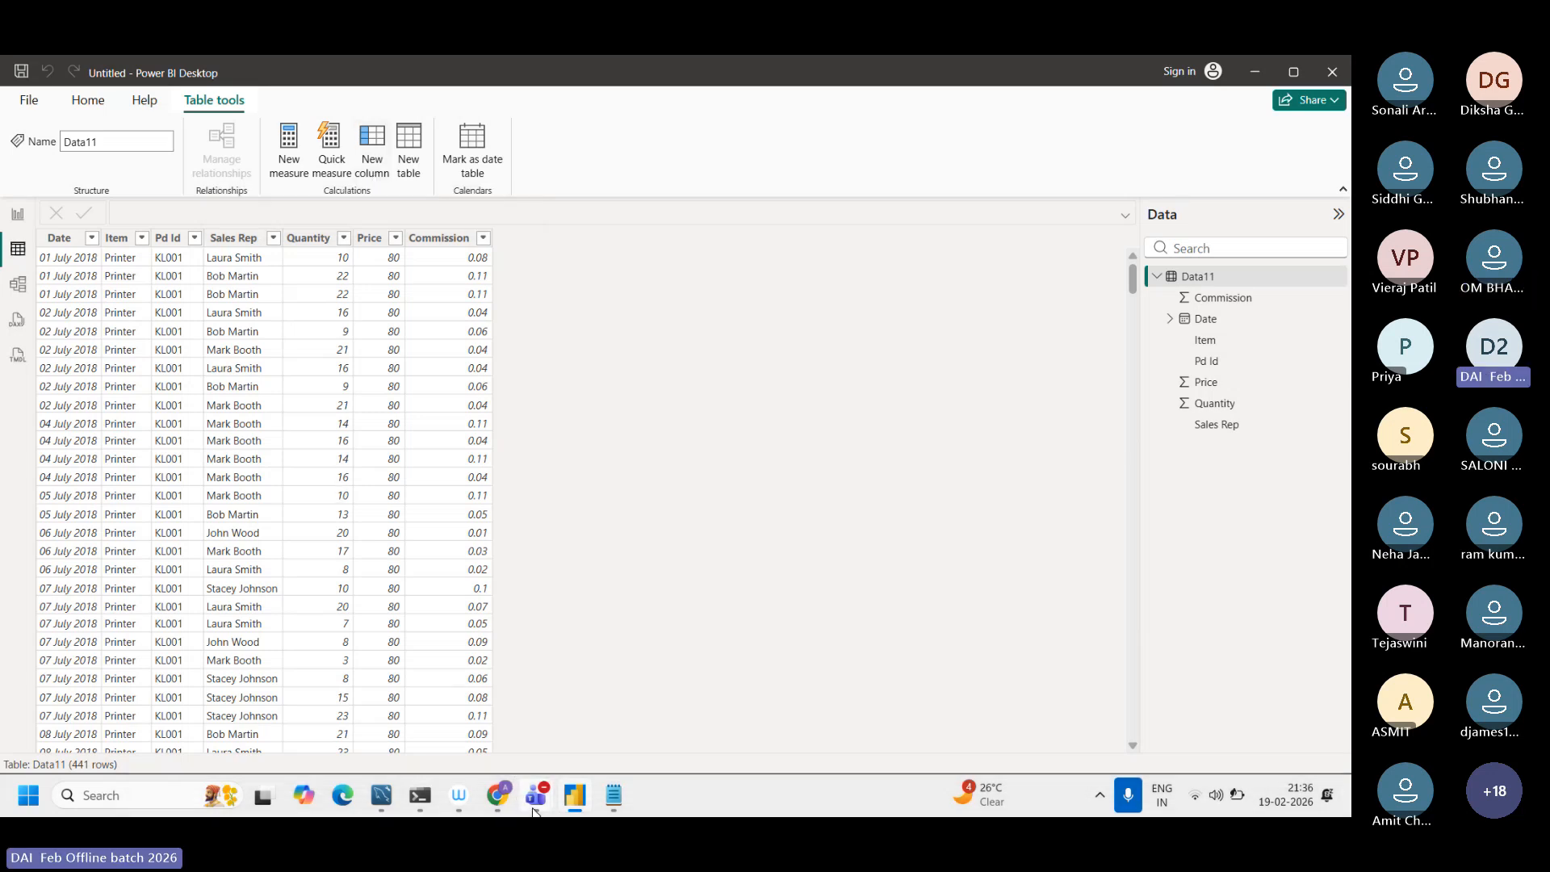
Step: Check the recording and transcription options of the Microsoft Teams meeting, and return to Power BI Desktop
mouse_move(526, 796)
left_click(575, 680)
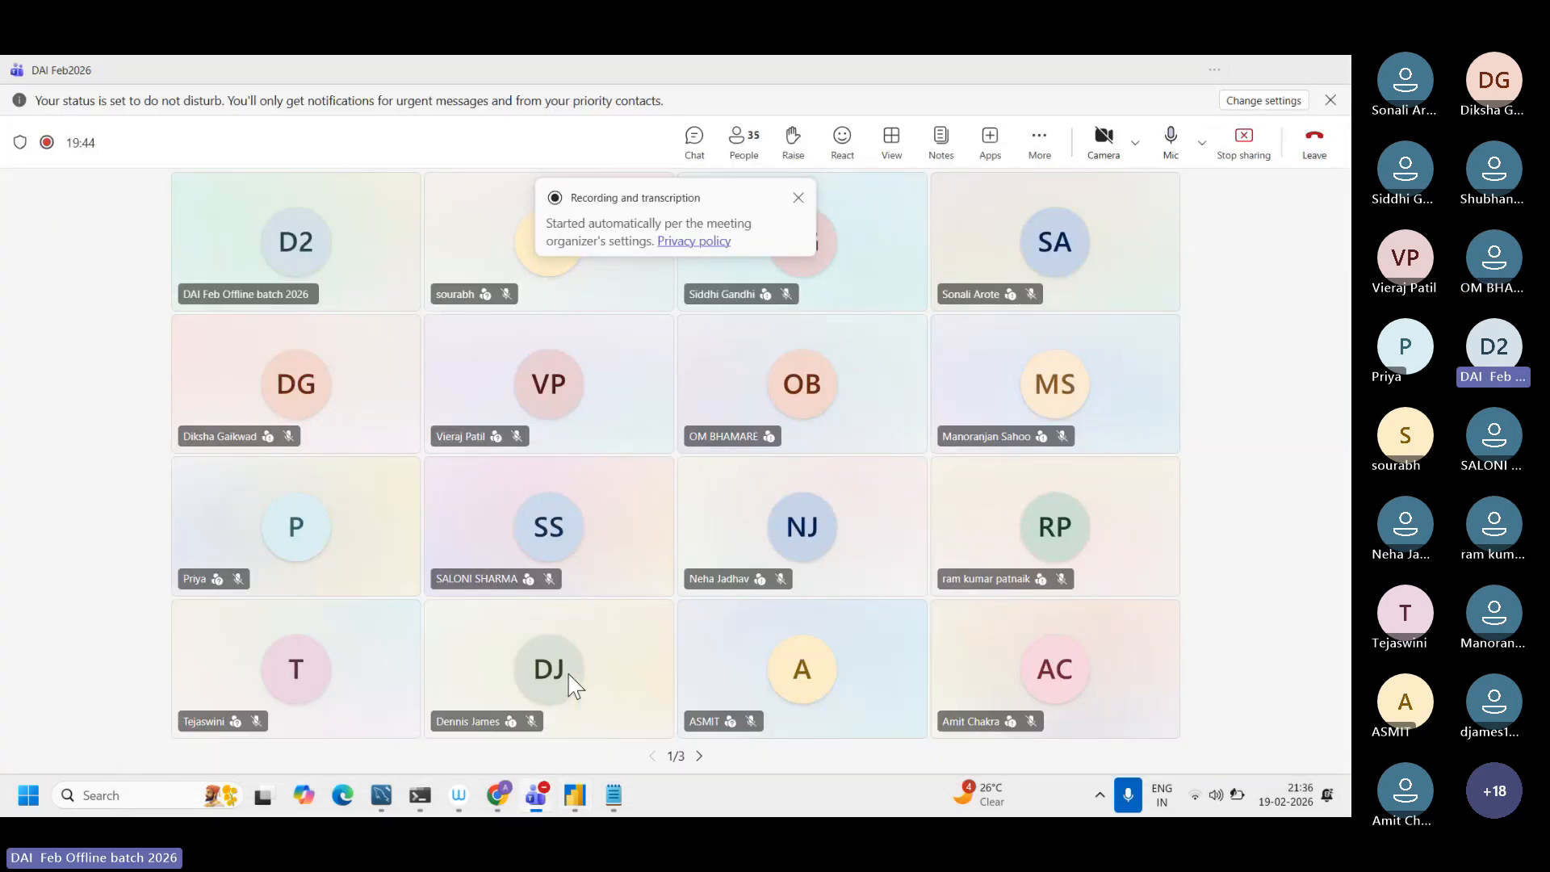
left_click(1040, 147)
mouse_move(1071, 205)
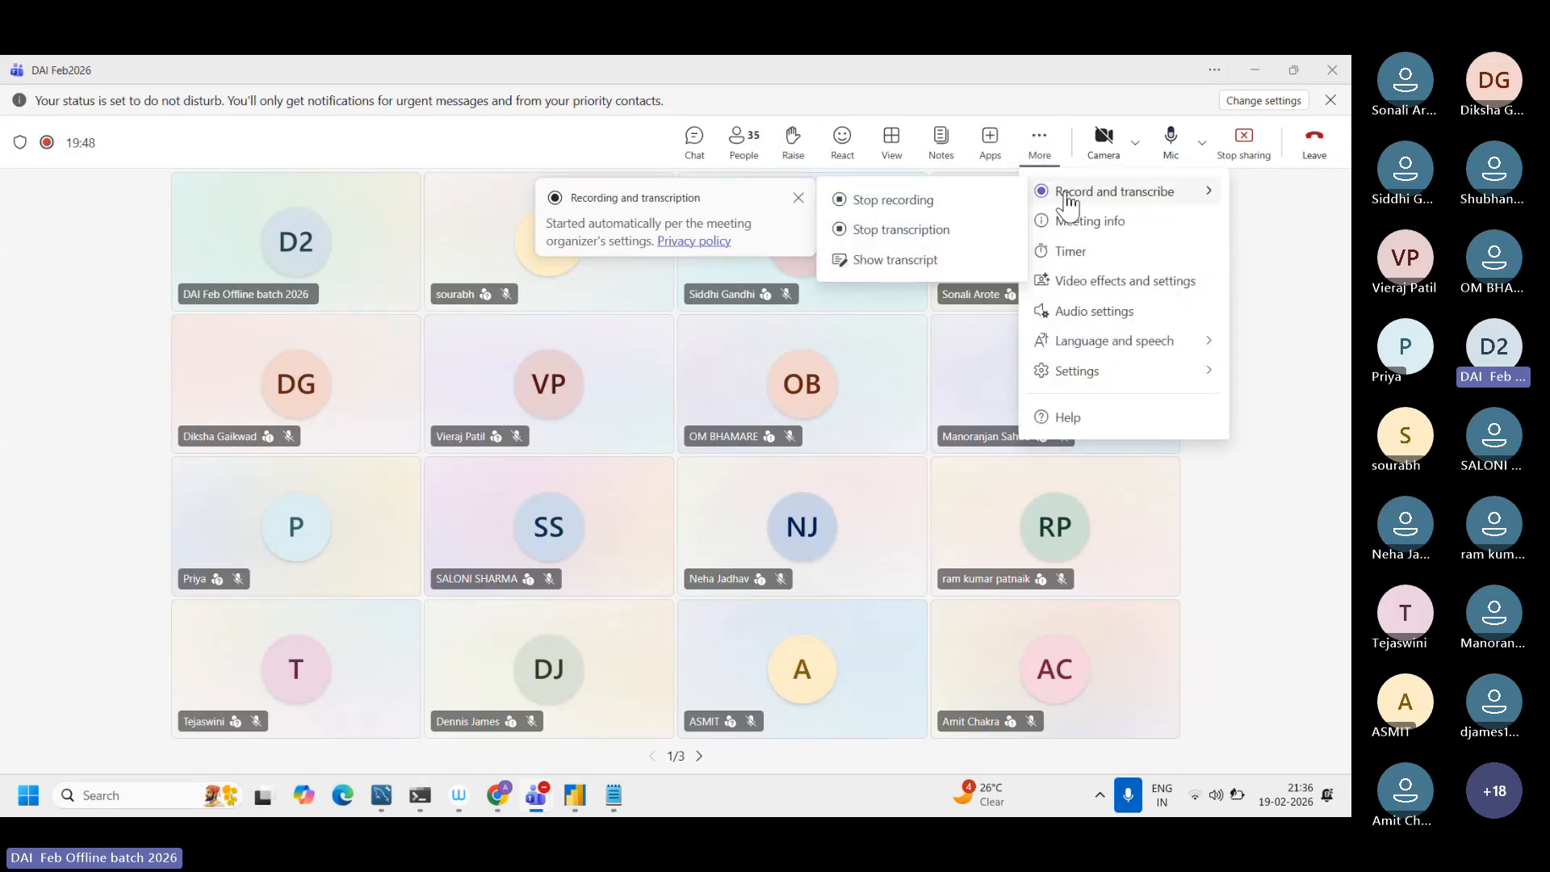
left_click(1285, 312)
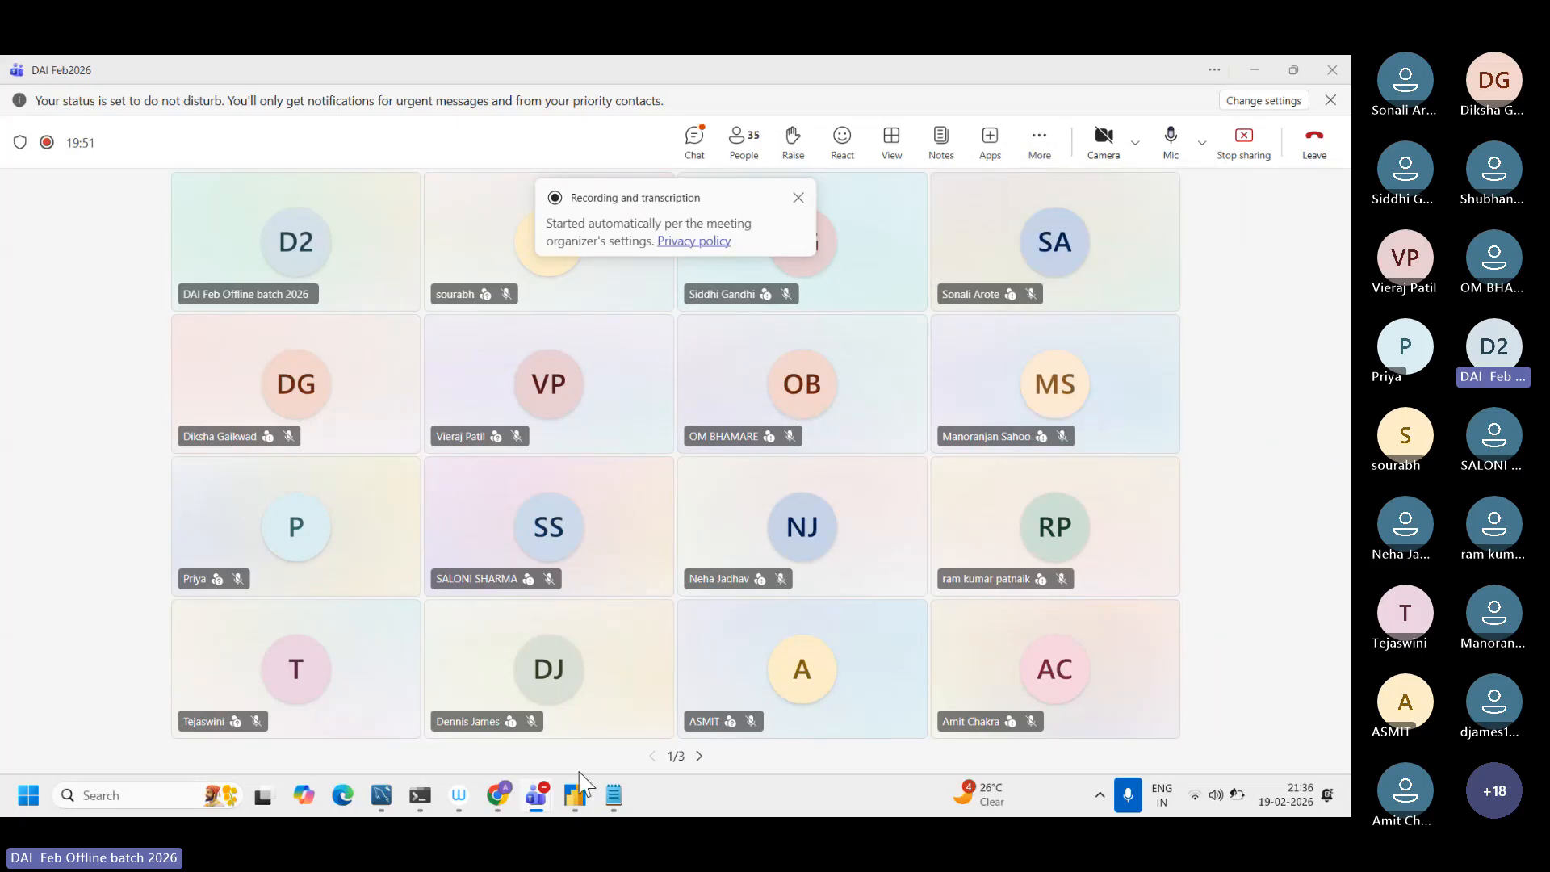
left_click(575, 799)
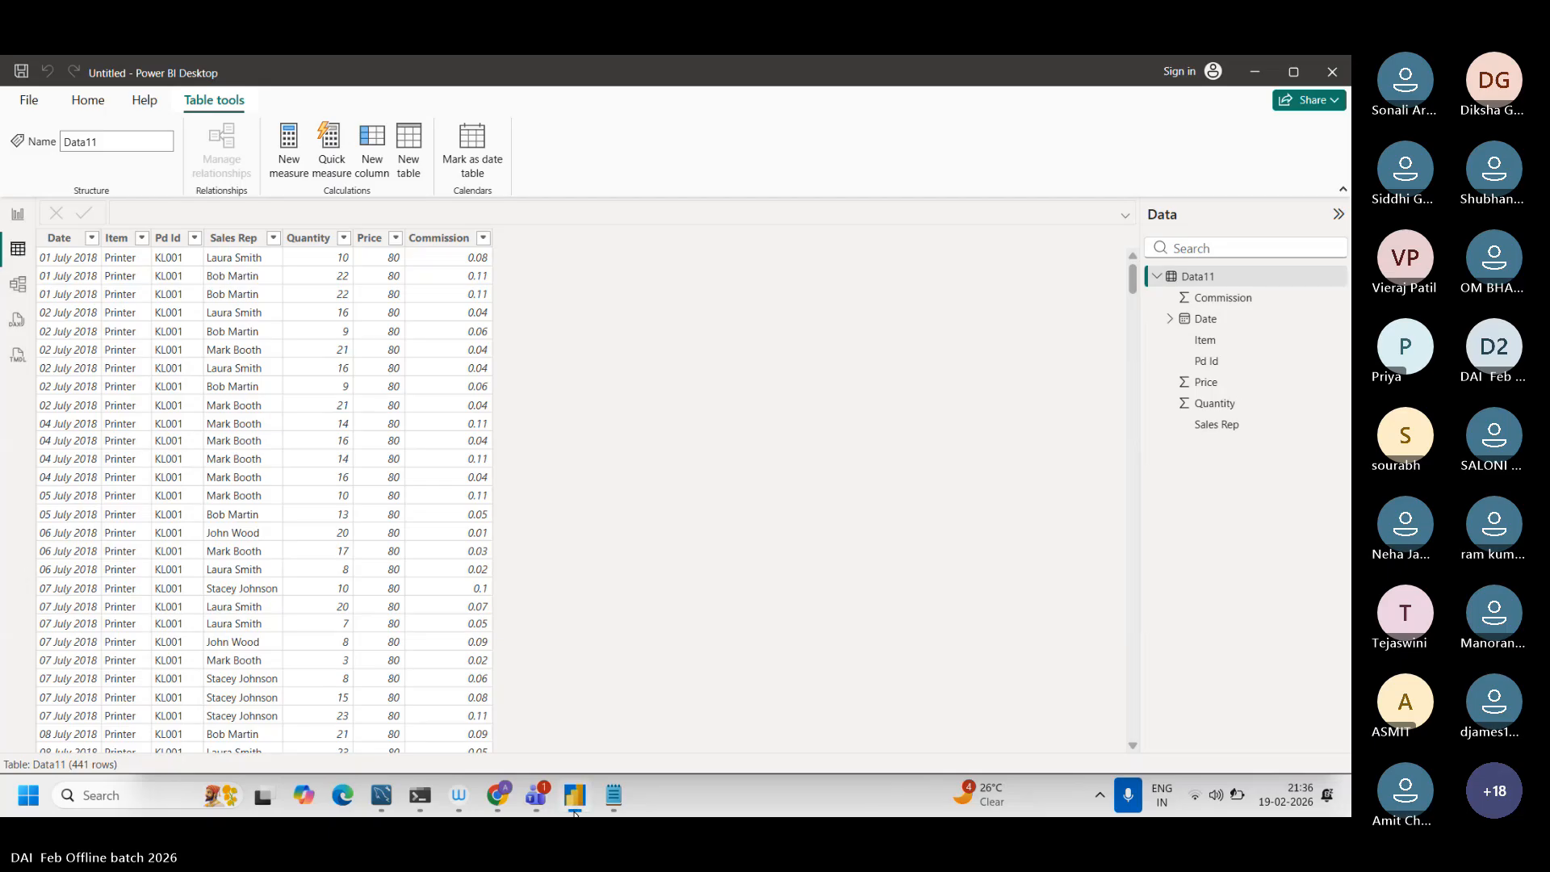
key("XF86AudioRaiseVolume")
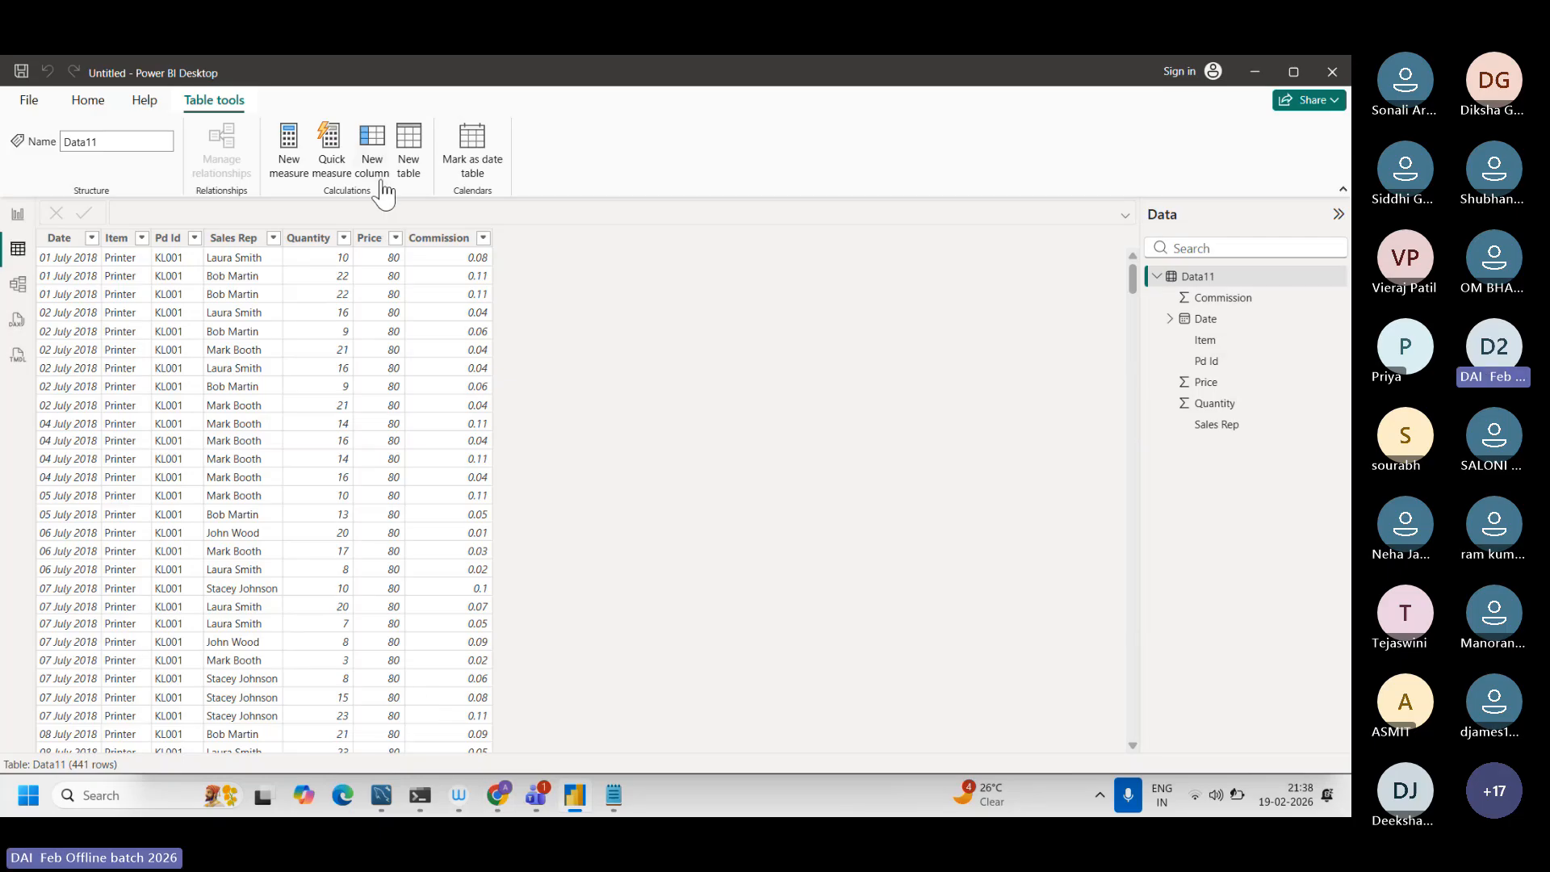
Step: Add a new measure to Data11 with the copied formula TotalSales1 = SUMX(Sales,Sales[Quantity] * Sales[Price])
left_click(297, 179)
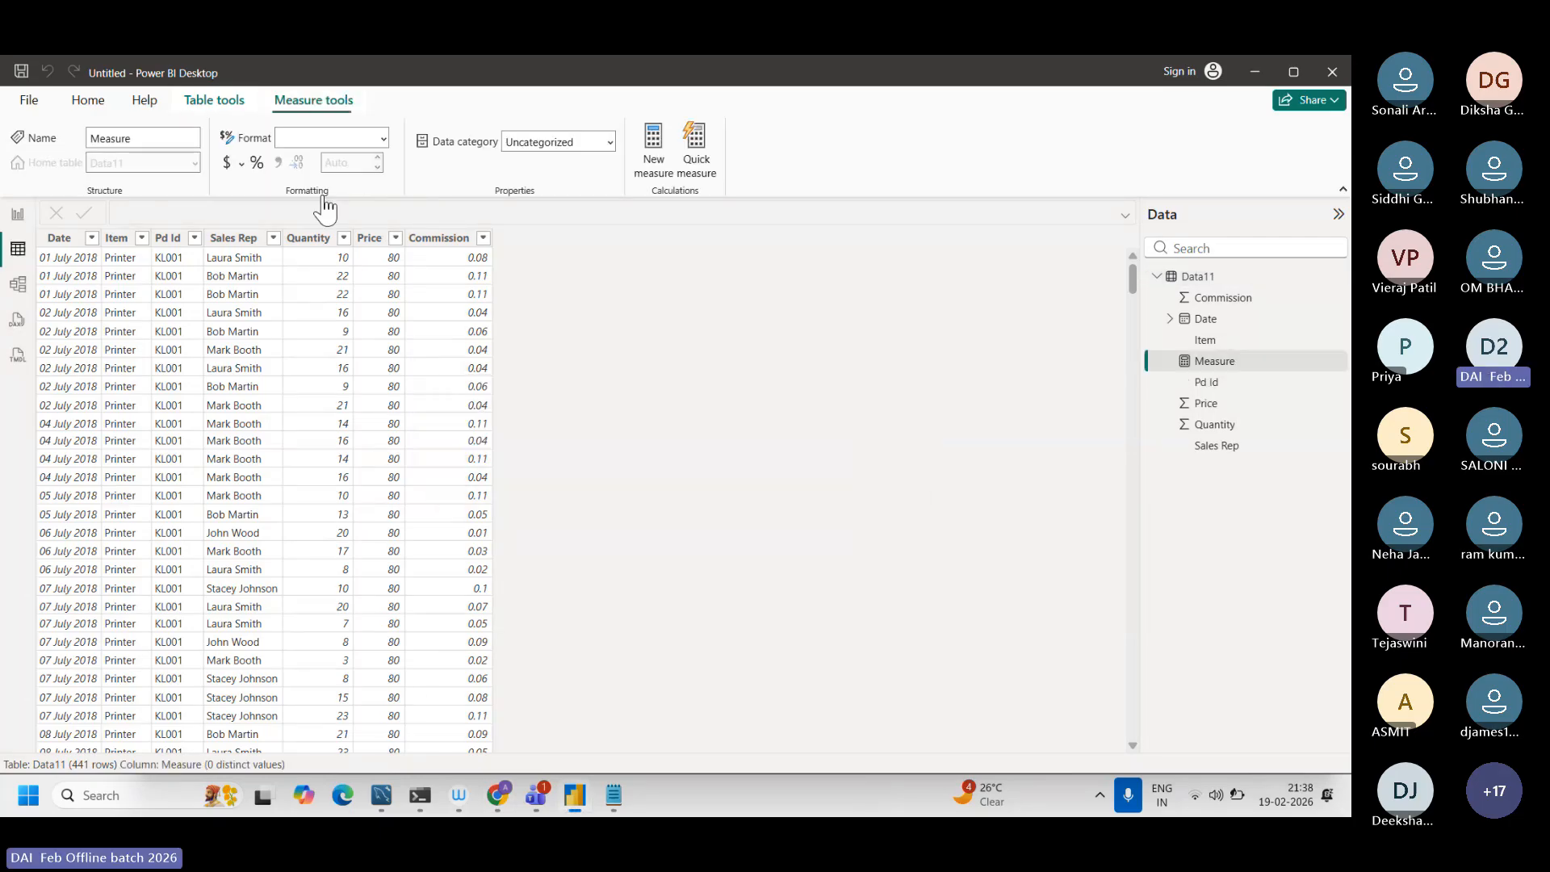
key("ctrl+v")
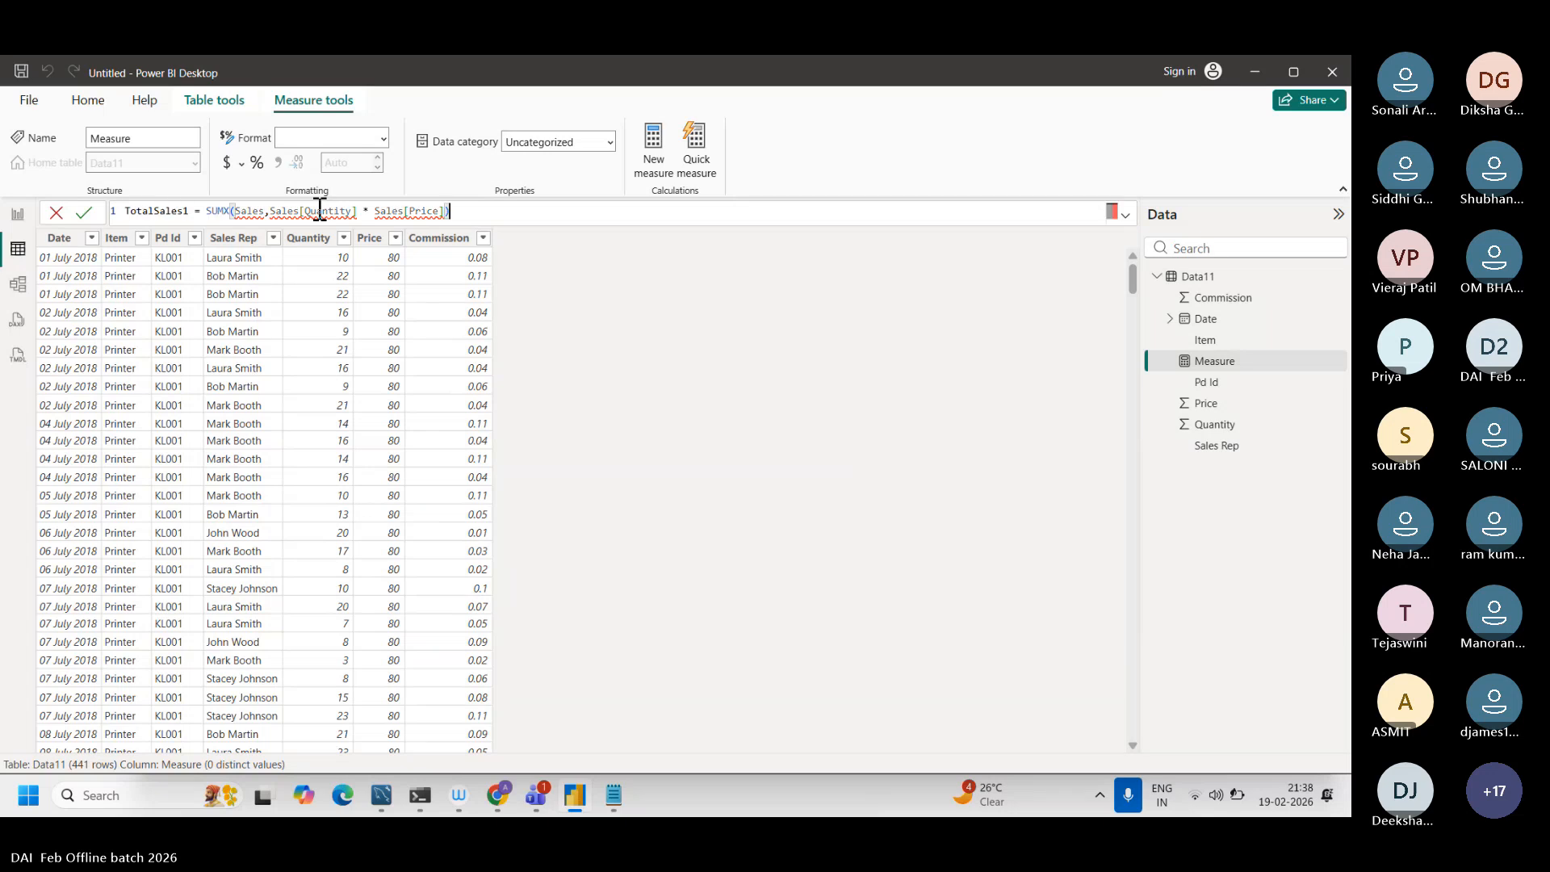
left_click_drag(190, 212, 85, 209)
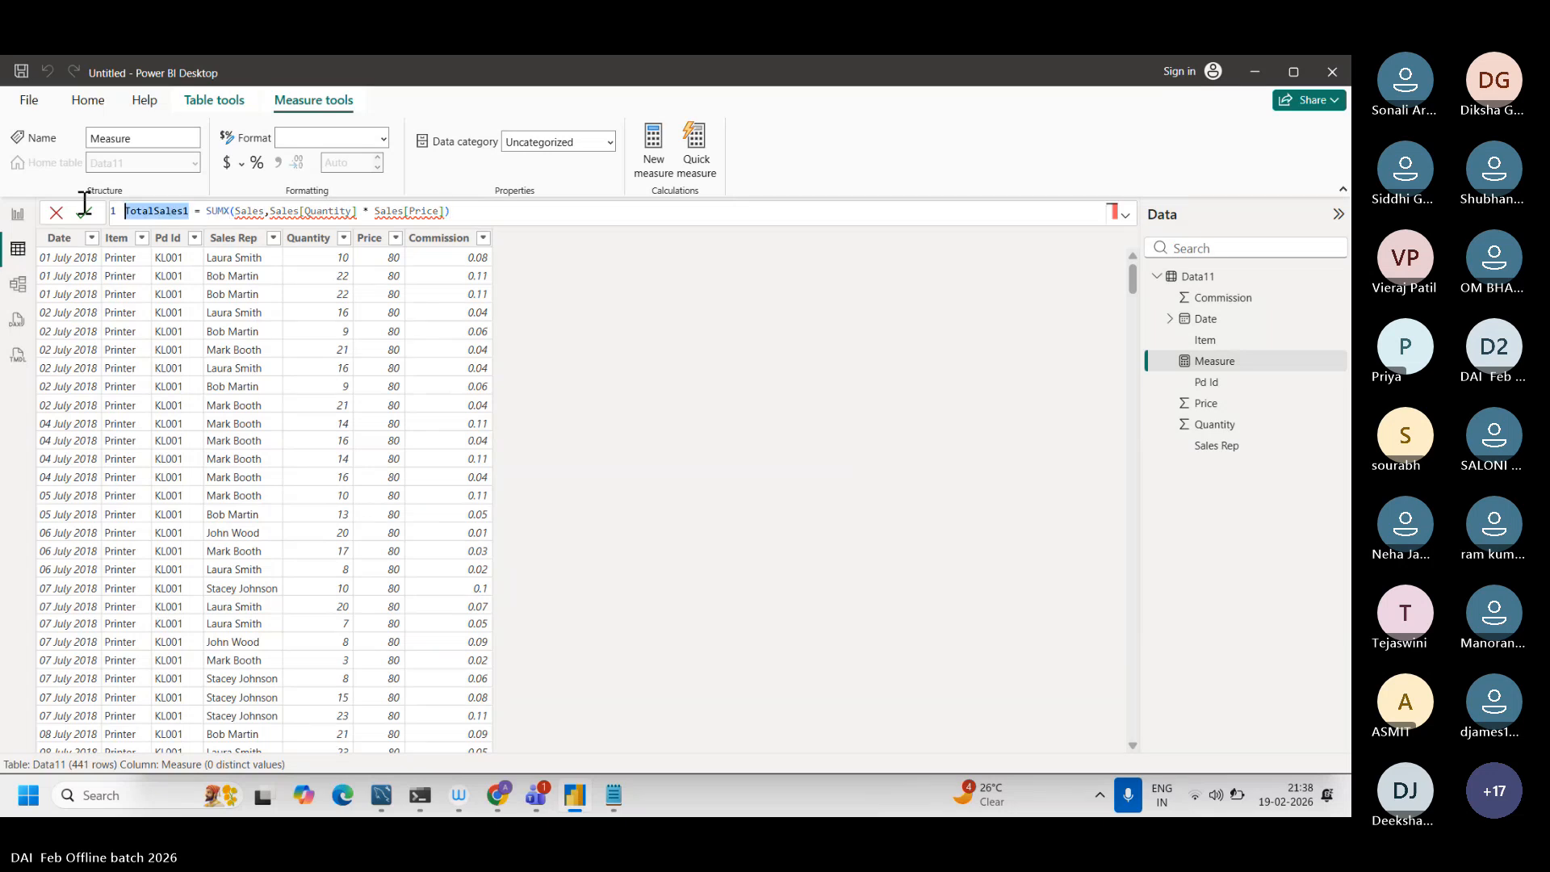
Step: Replace the first SUMX argument, the Sales table, with Data11 and enlarge the formula text
left_click(265, 211)
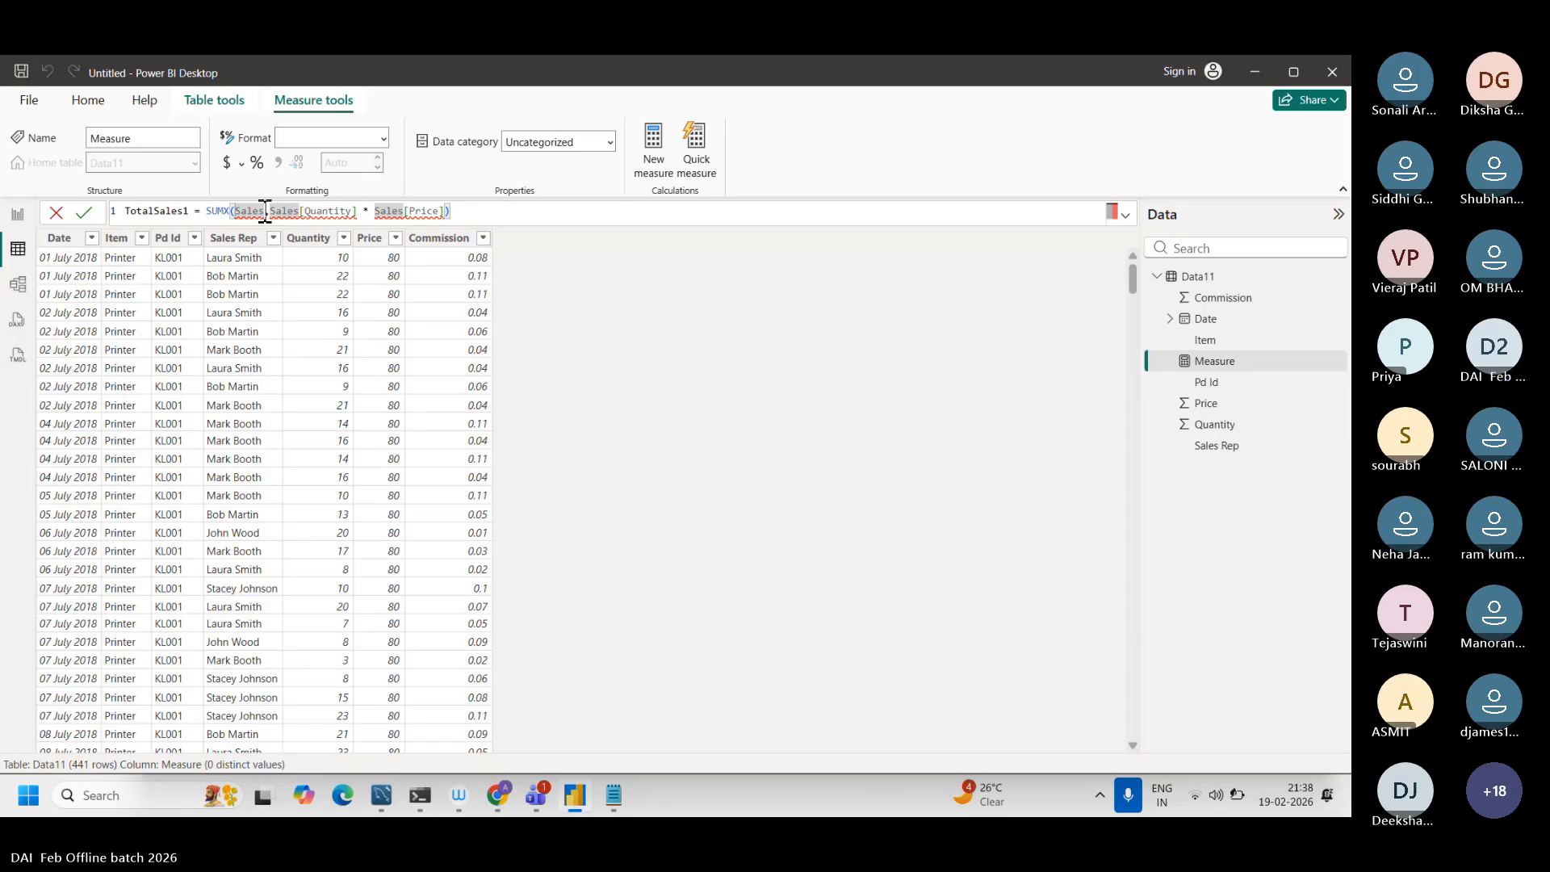
key("BackSpace")
key("BackSpace")
key("BackSpace")
key("BackSpace")
key("BackSpace")
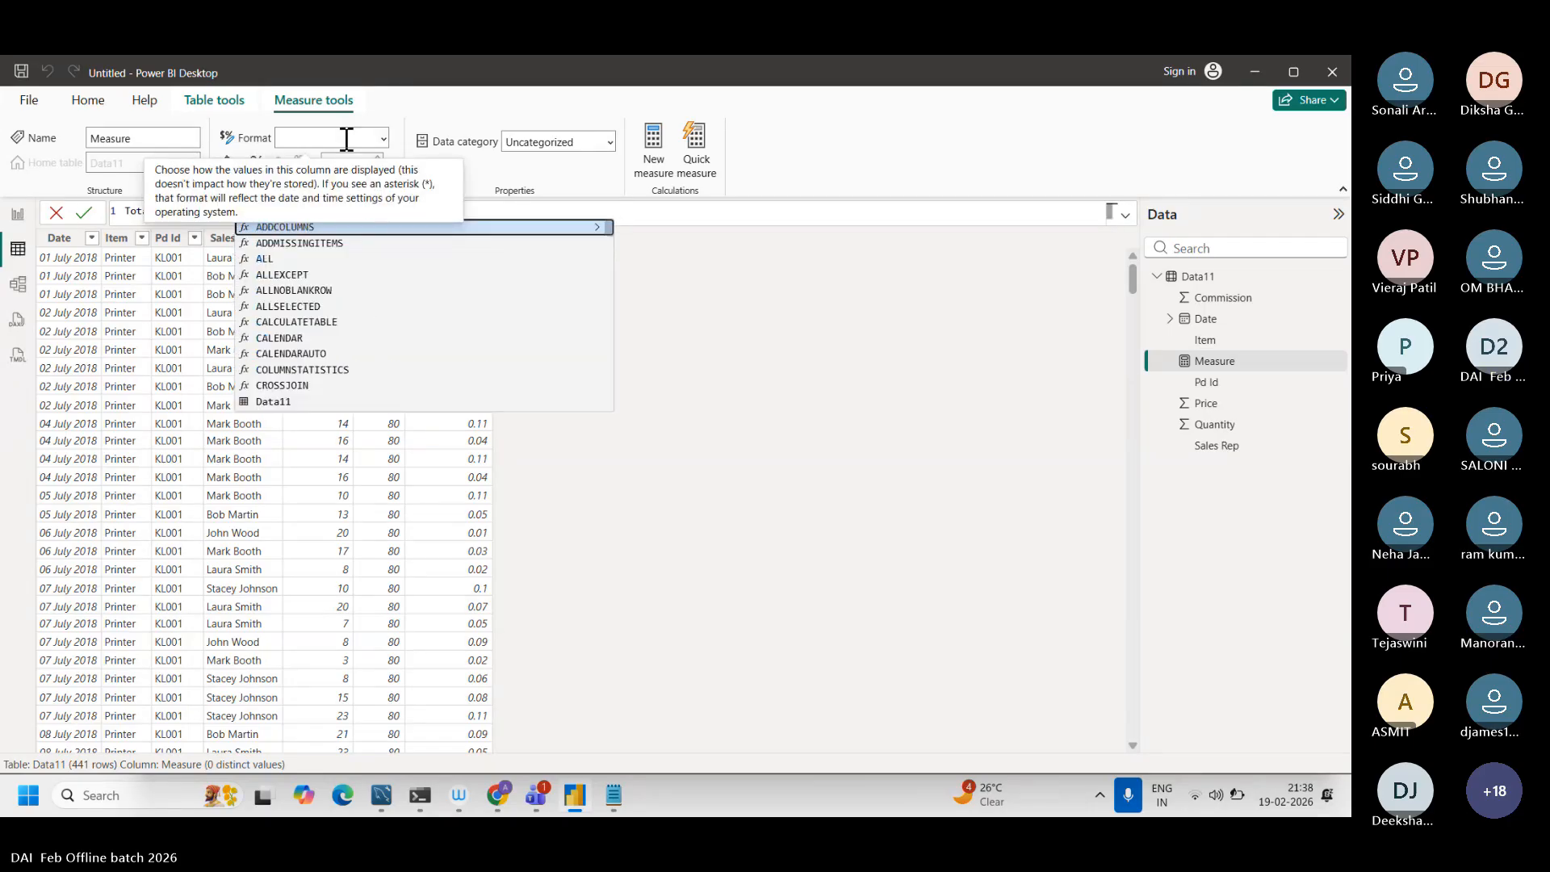
type("data,Sales[Quantity] * Sales[Price])")
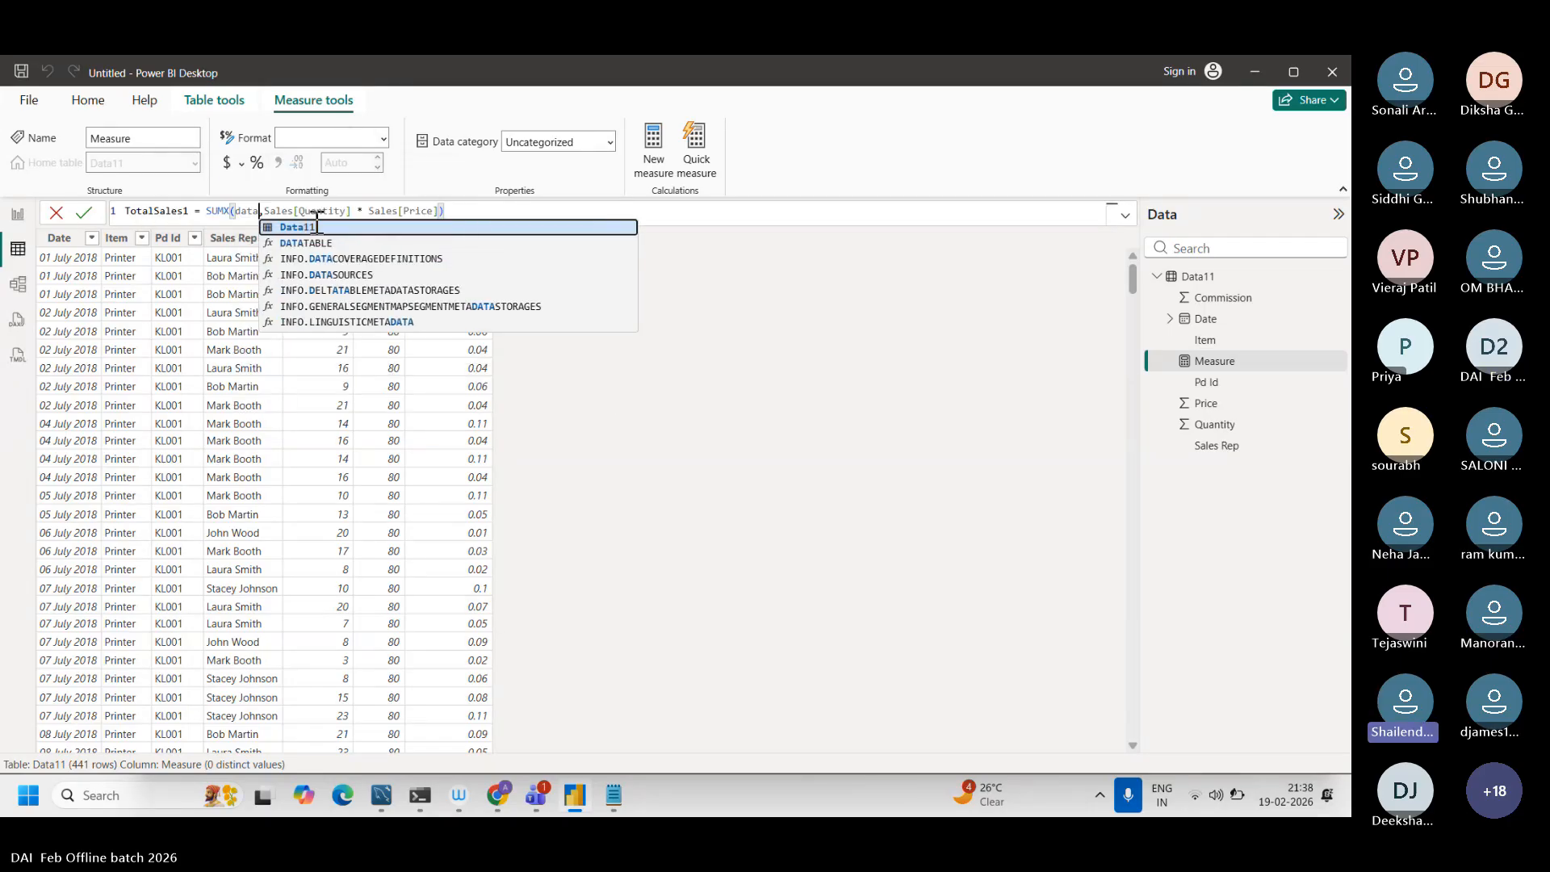
left_click(313, 228)
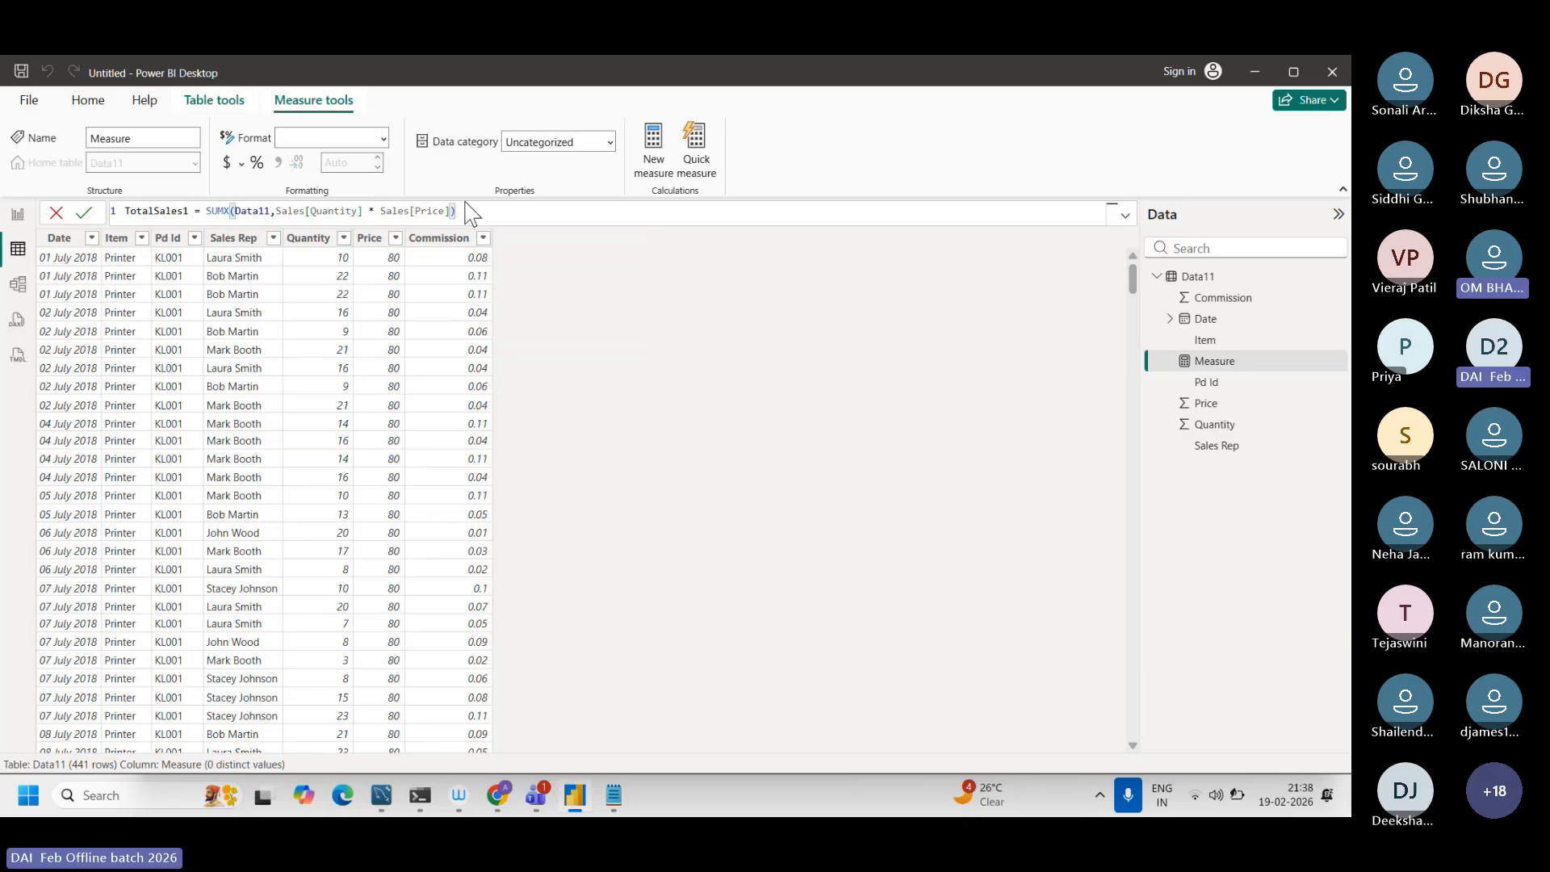
scroll(480, 212, "up", 5, "ctrl")
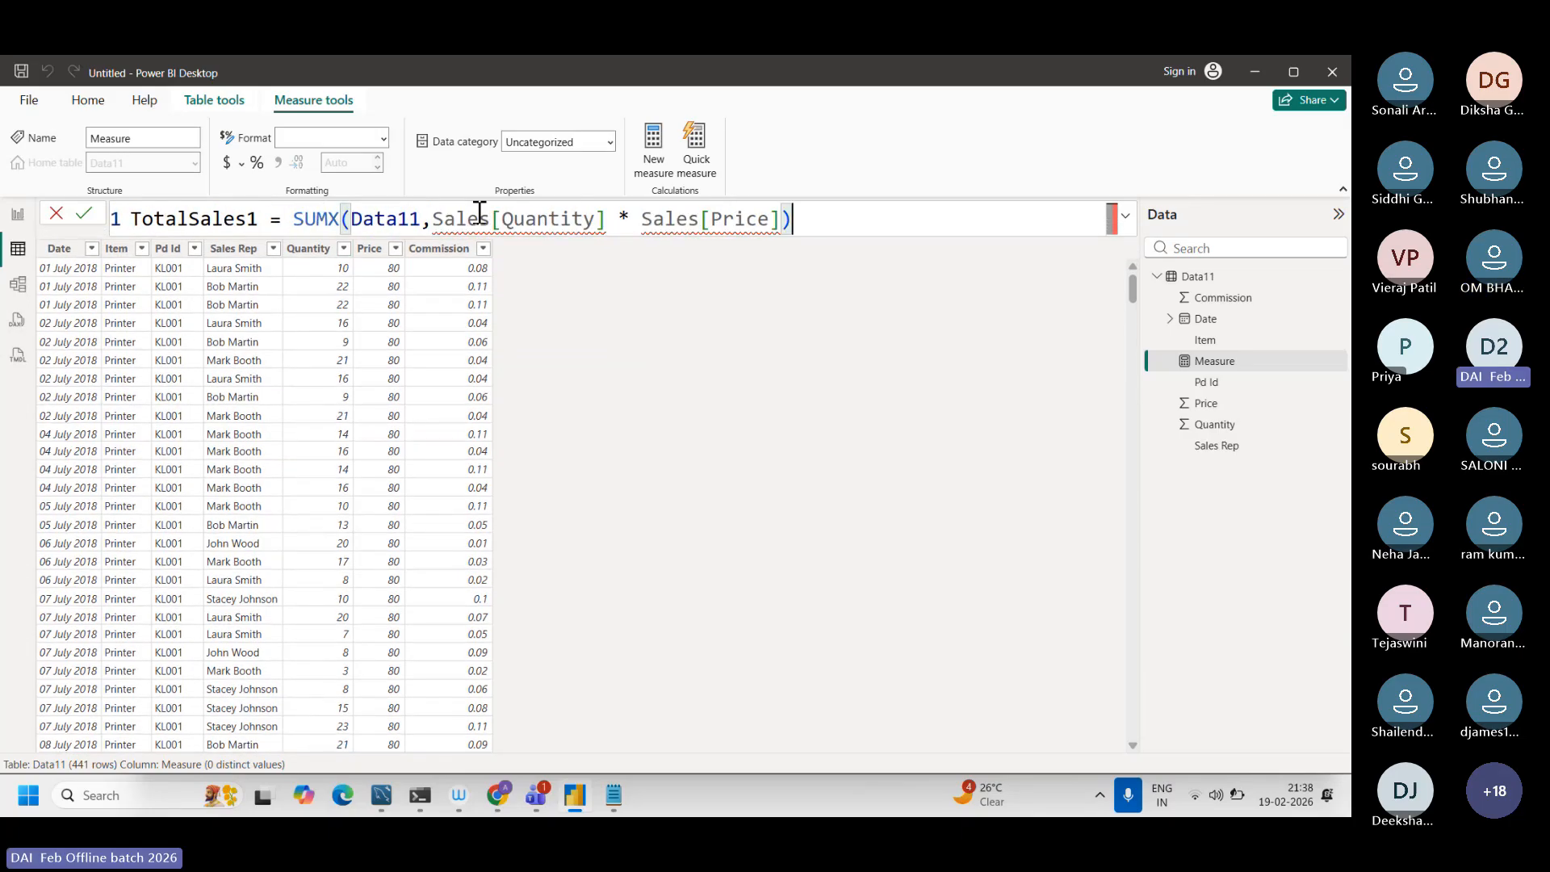
scroll(479, 211, "up", 2, "ctrl")
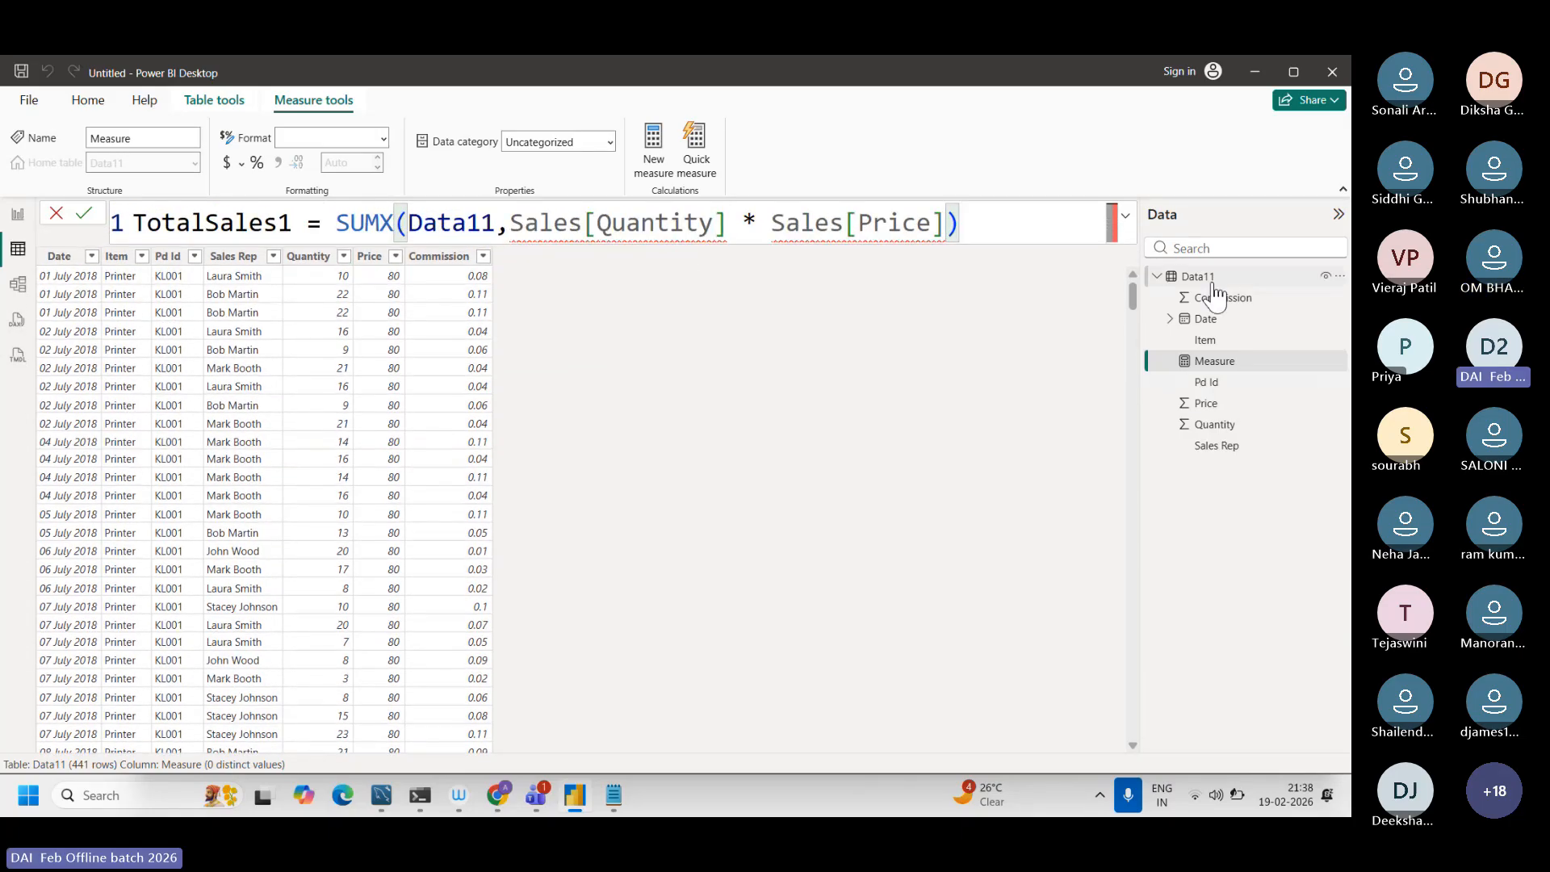
Step: Replace the Sales references before [Quantity] and [Price] with Data11 and commit the TotalSales1 measure
left_click_drag(583, 226, 511, 230)
type("Dat")
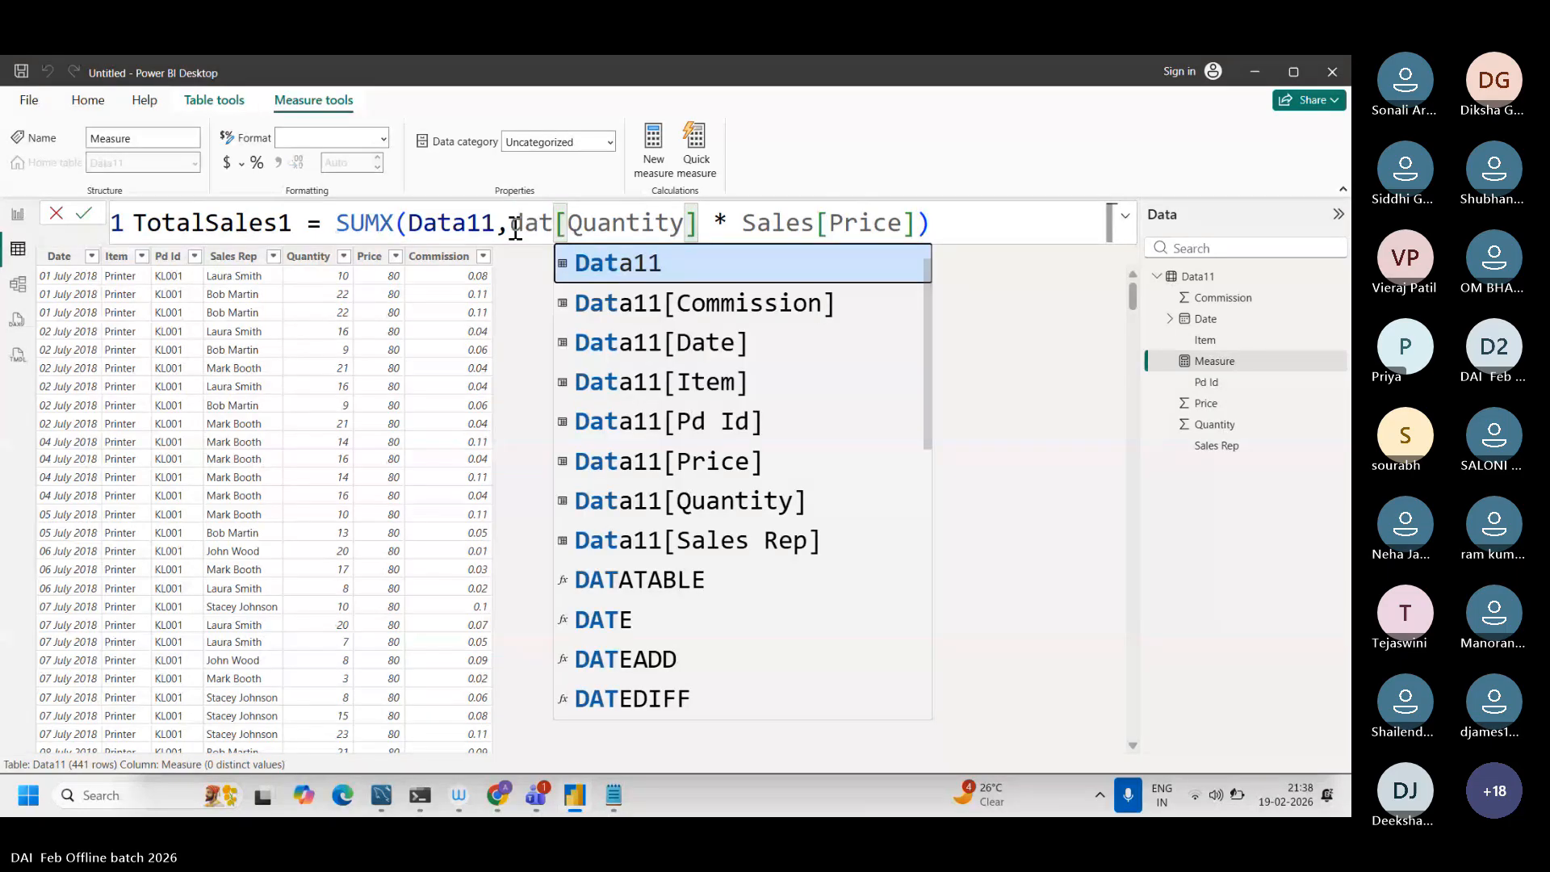
type("a11")
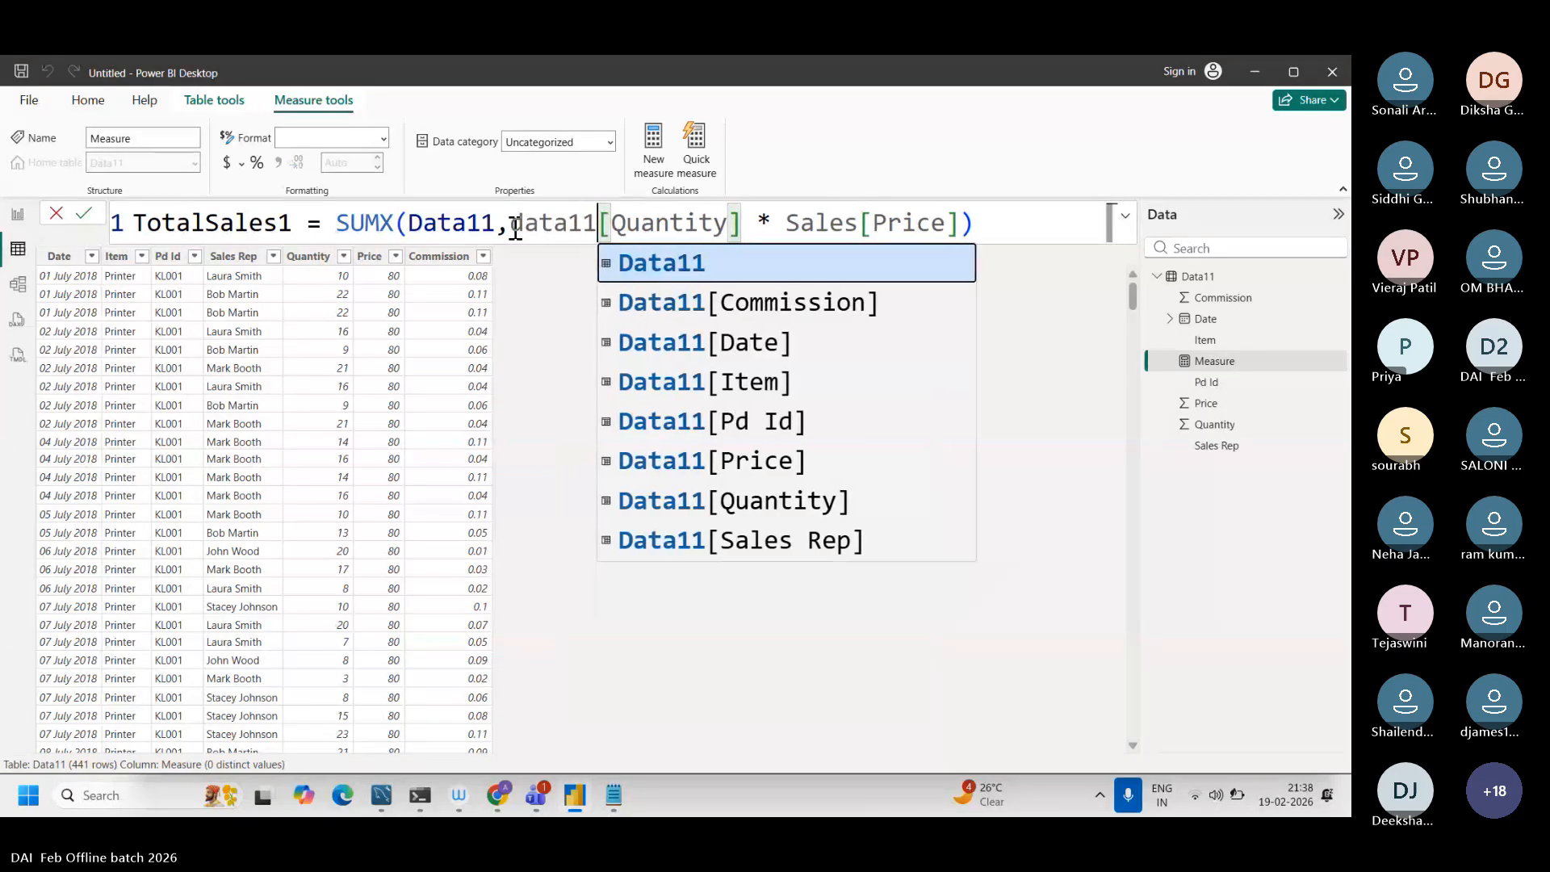
left_click(660, 278)
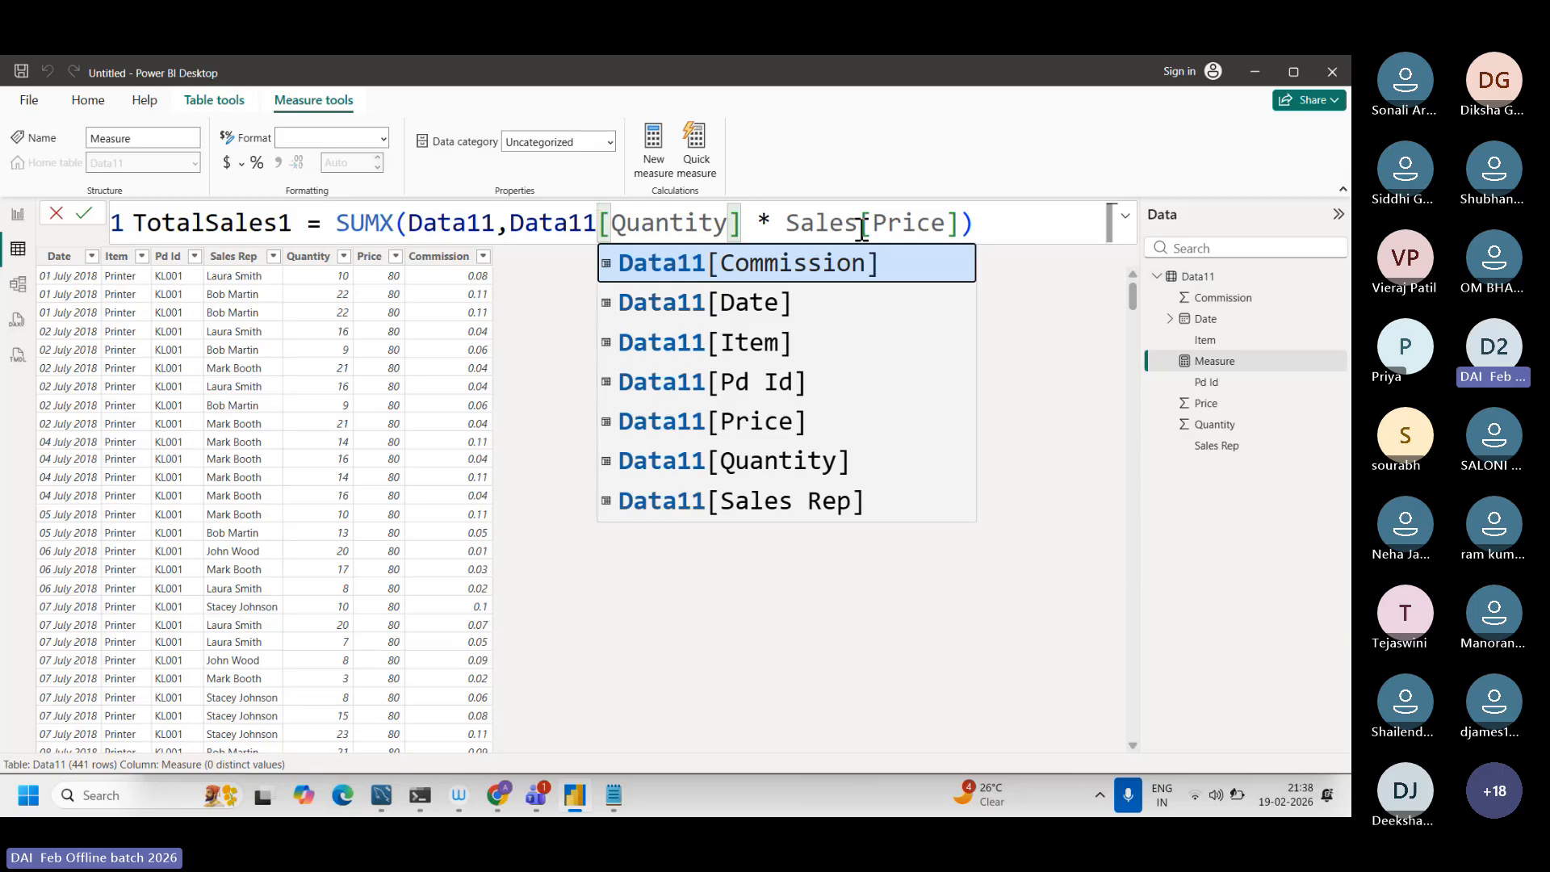
left_click_drag(860, 230, 787, 232)
type("data11")
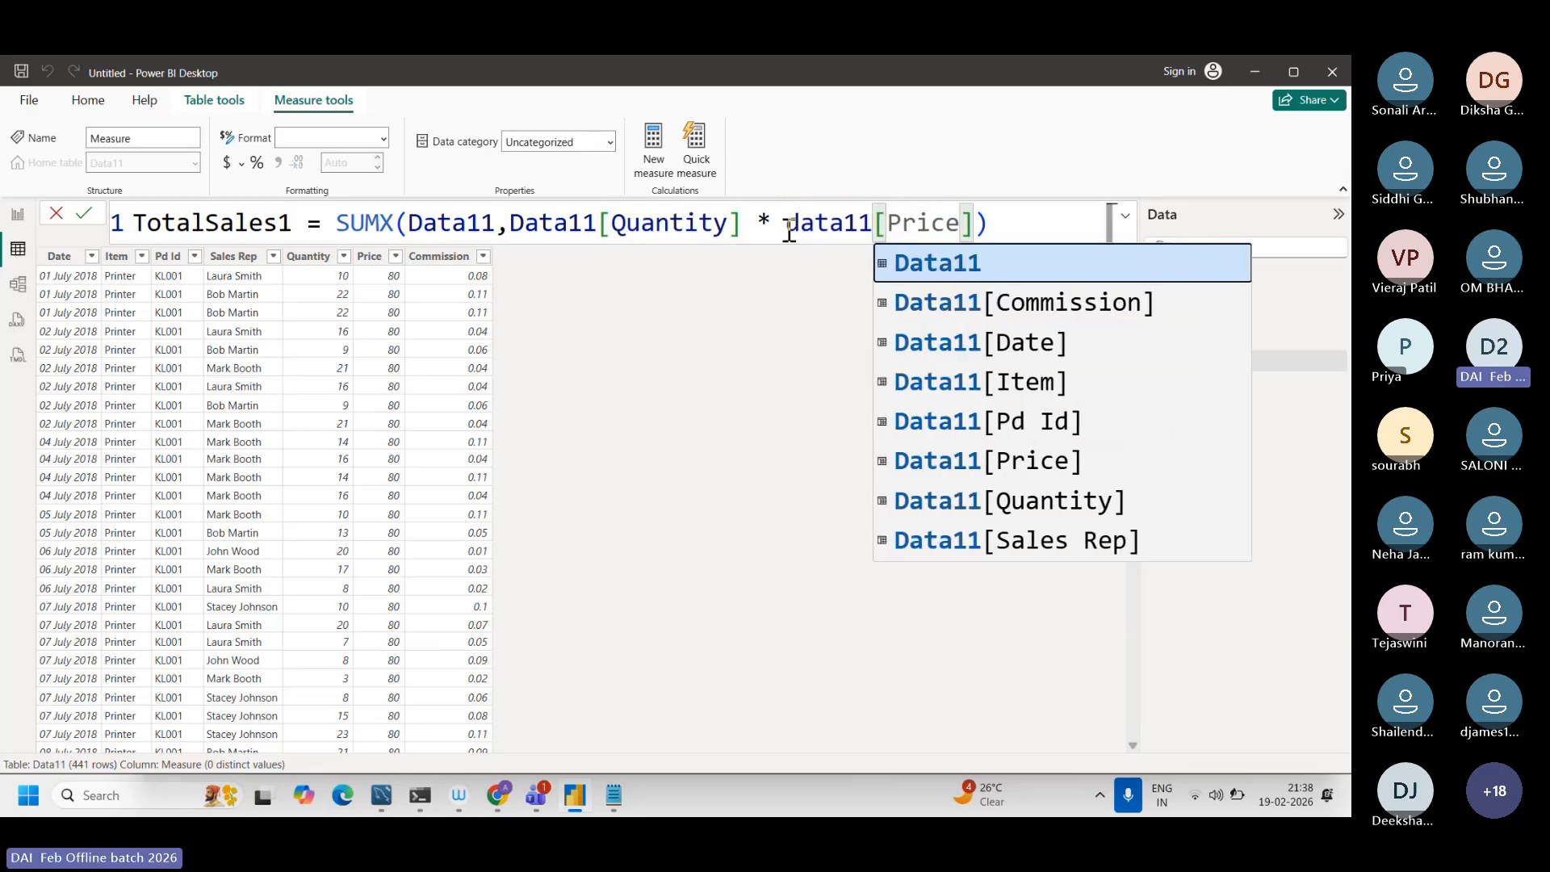
left_click(916, 266)
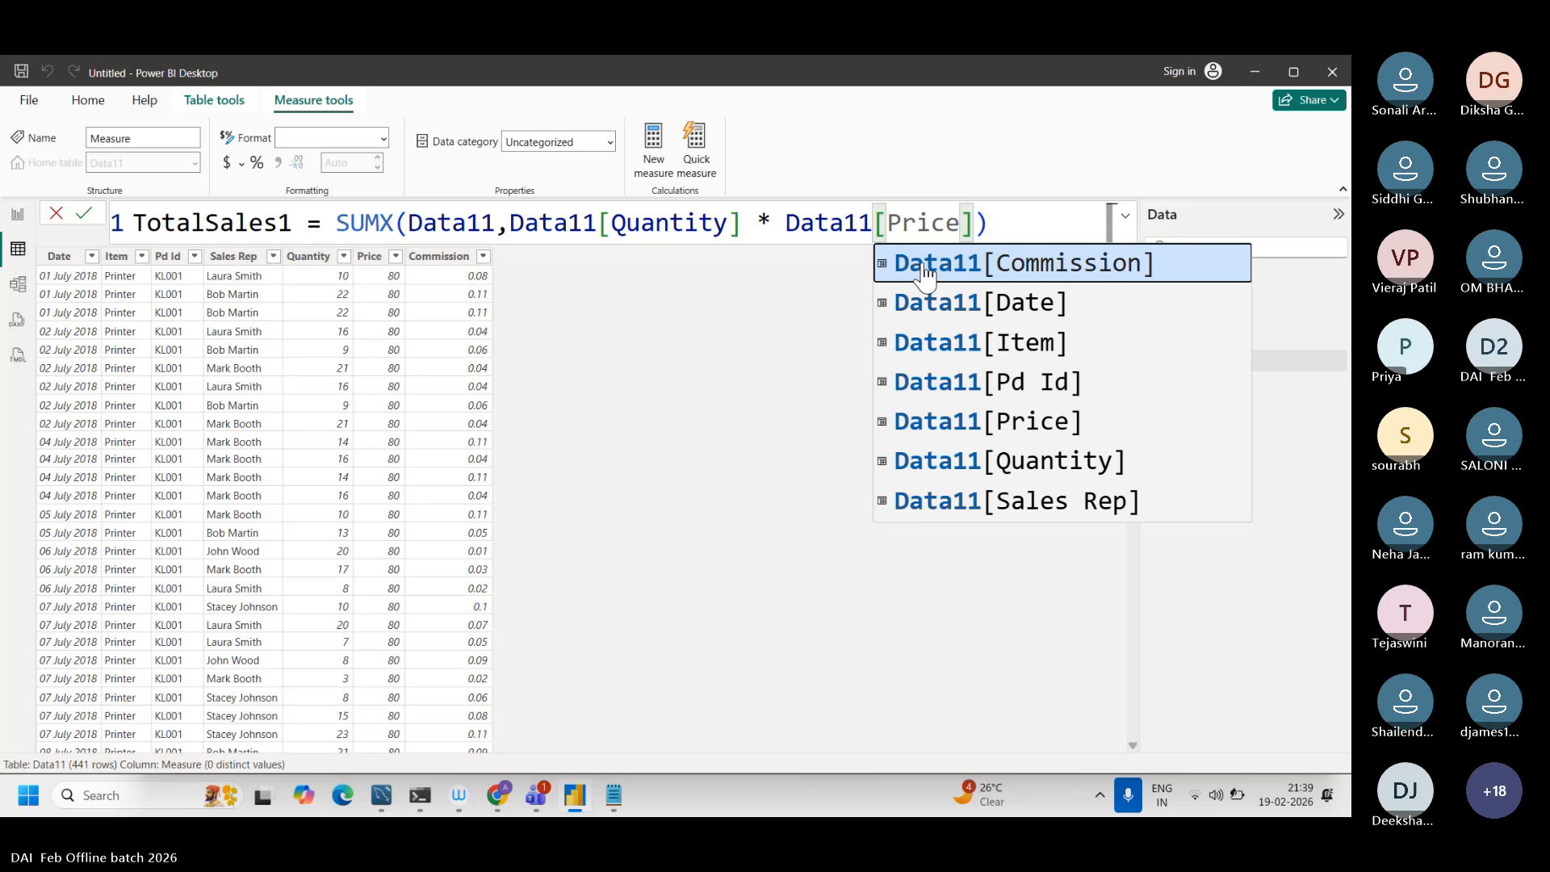
left_click(788, 228)
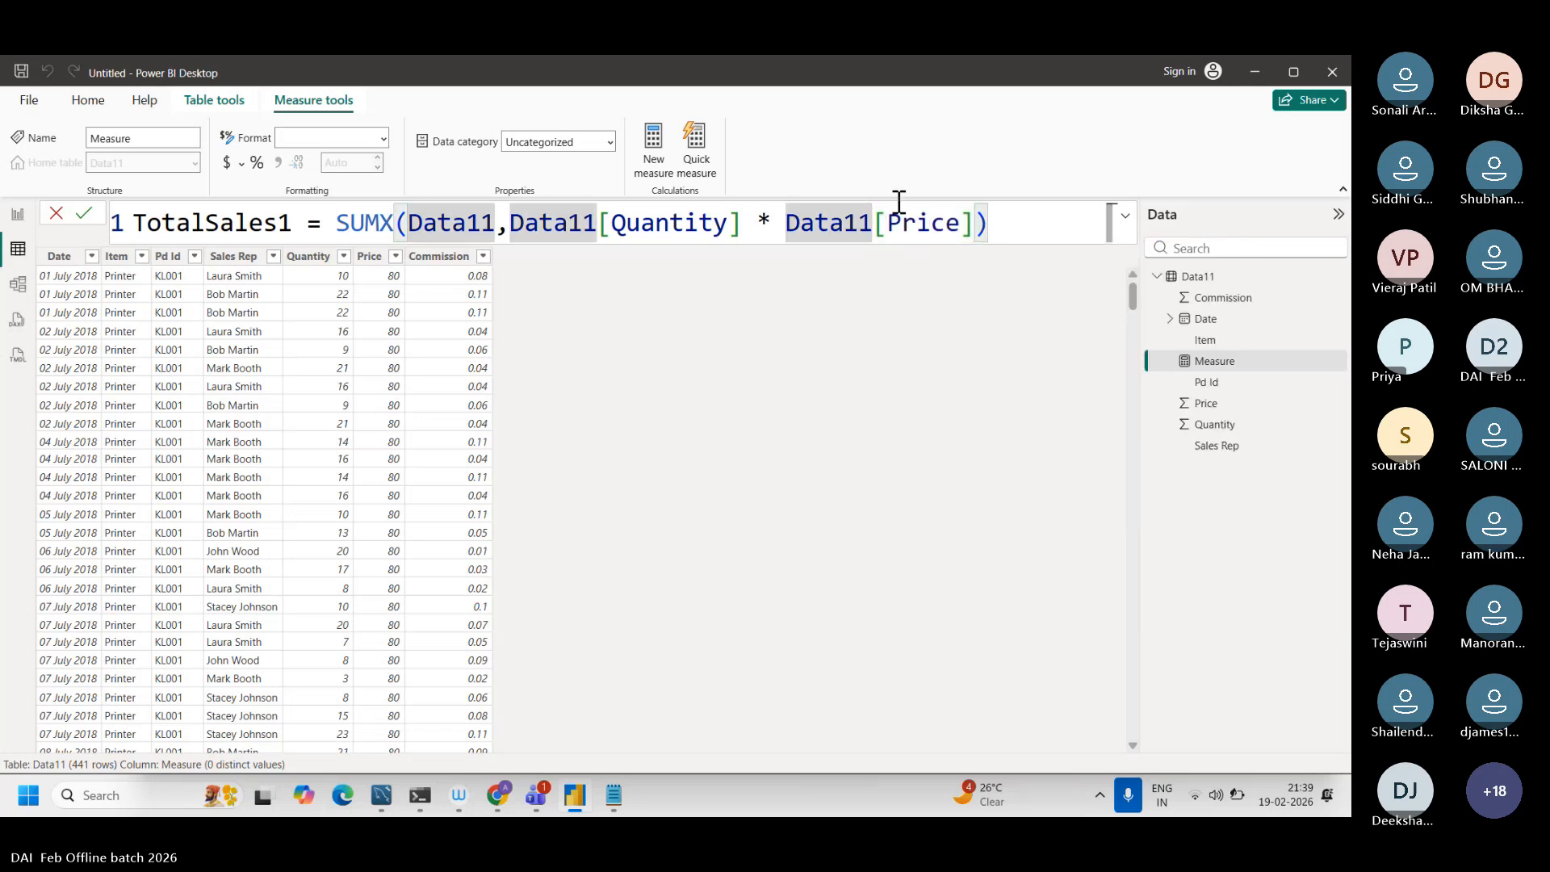
left_click(1028, 225)
key("Return")
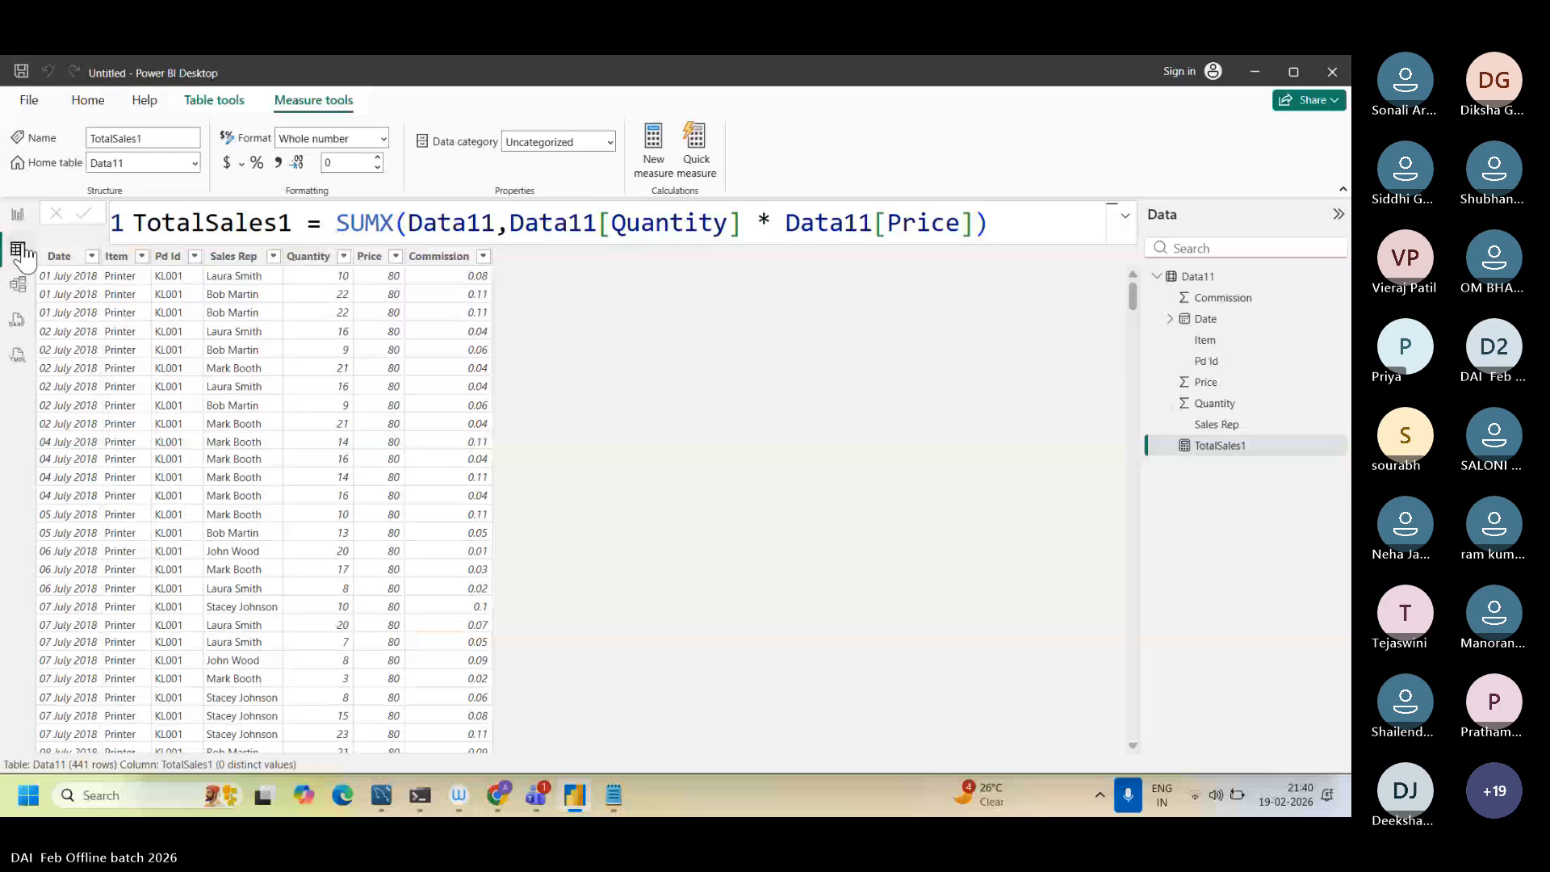
Step: Review the complete TotalSales1 formula from its measure name through the SUMX expression, with Data11 in Table view
left_click(233, 226)
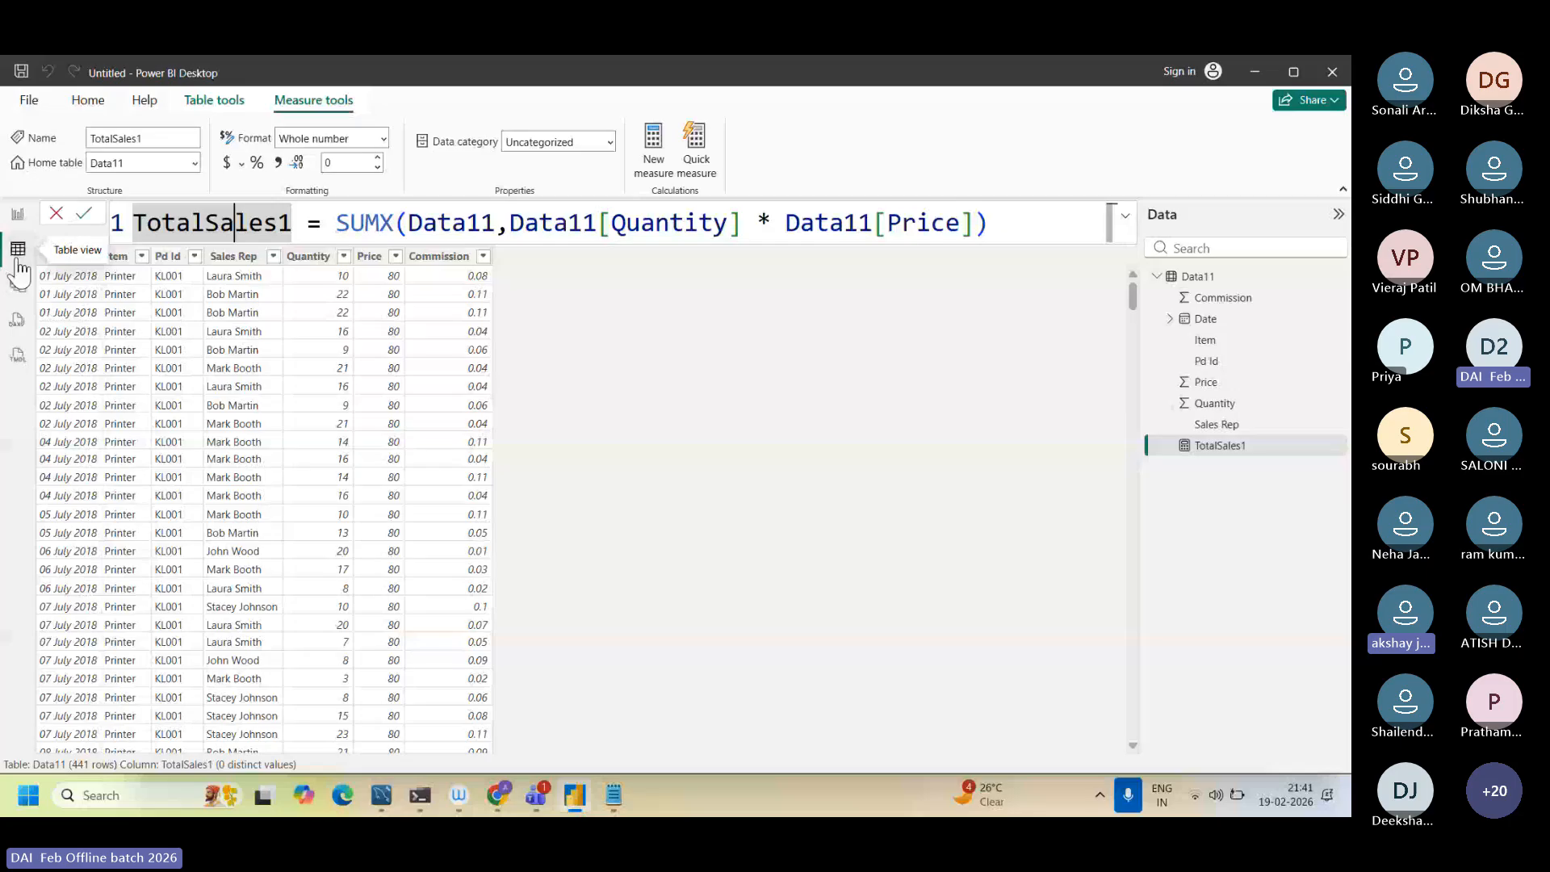
left_click(18, 260)
left_click_drag(133, 222, 420, 225)
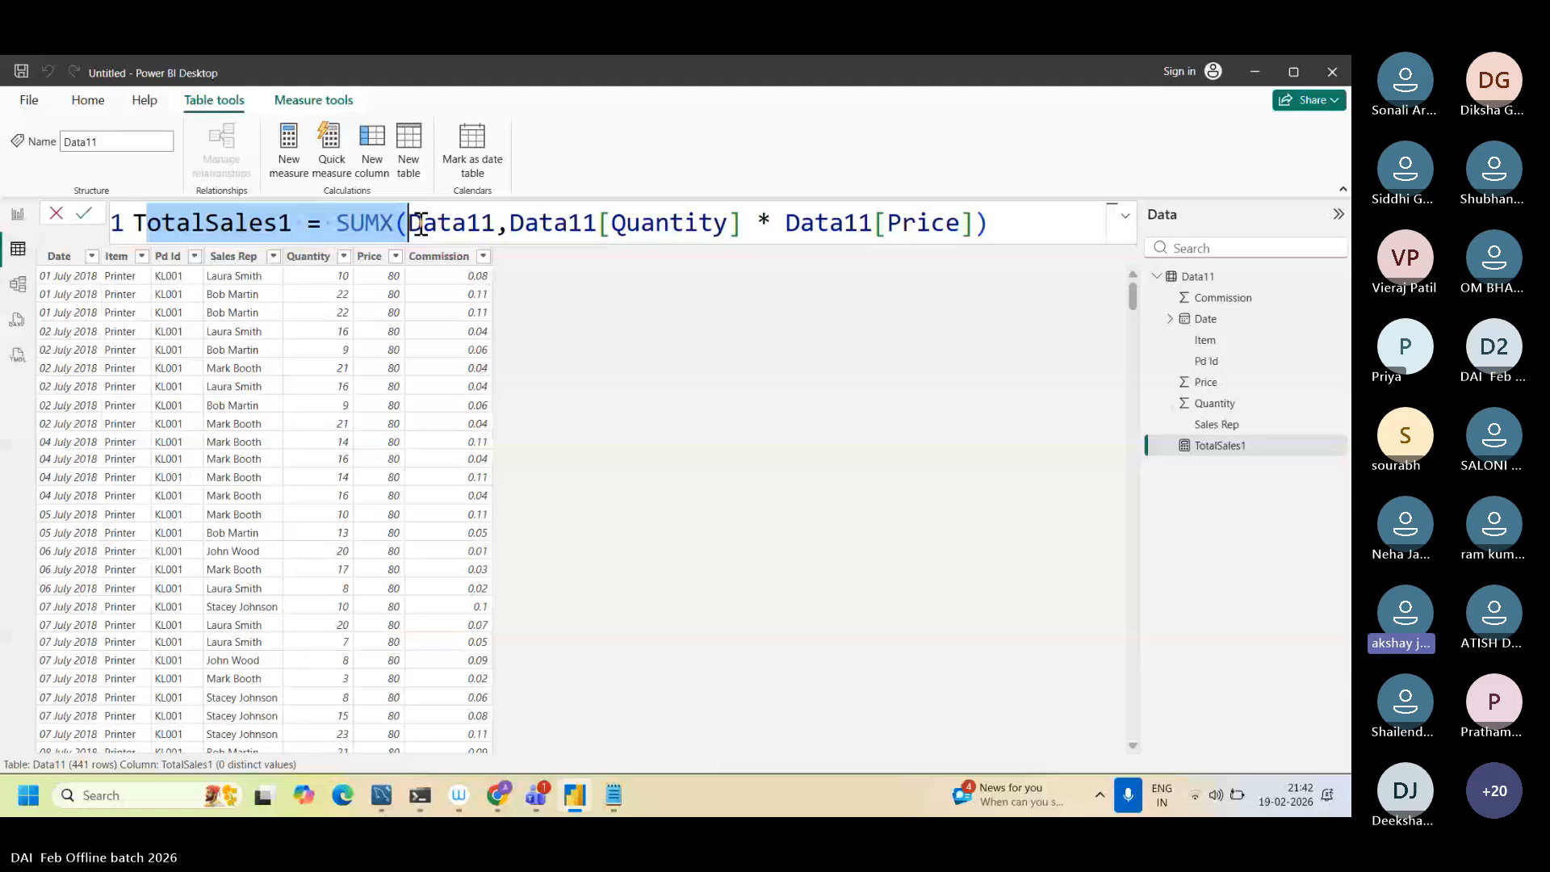
left_click_drag(420, 225, 974, 220)
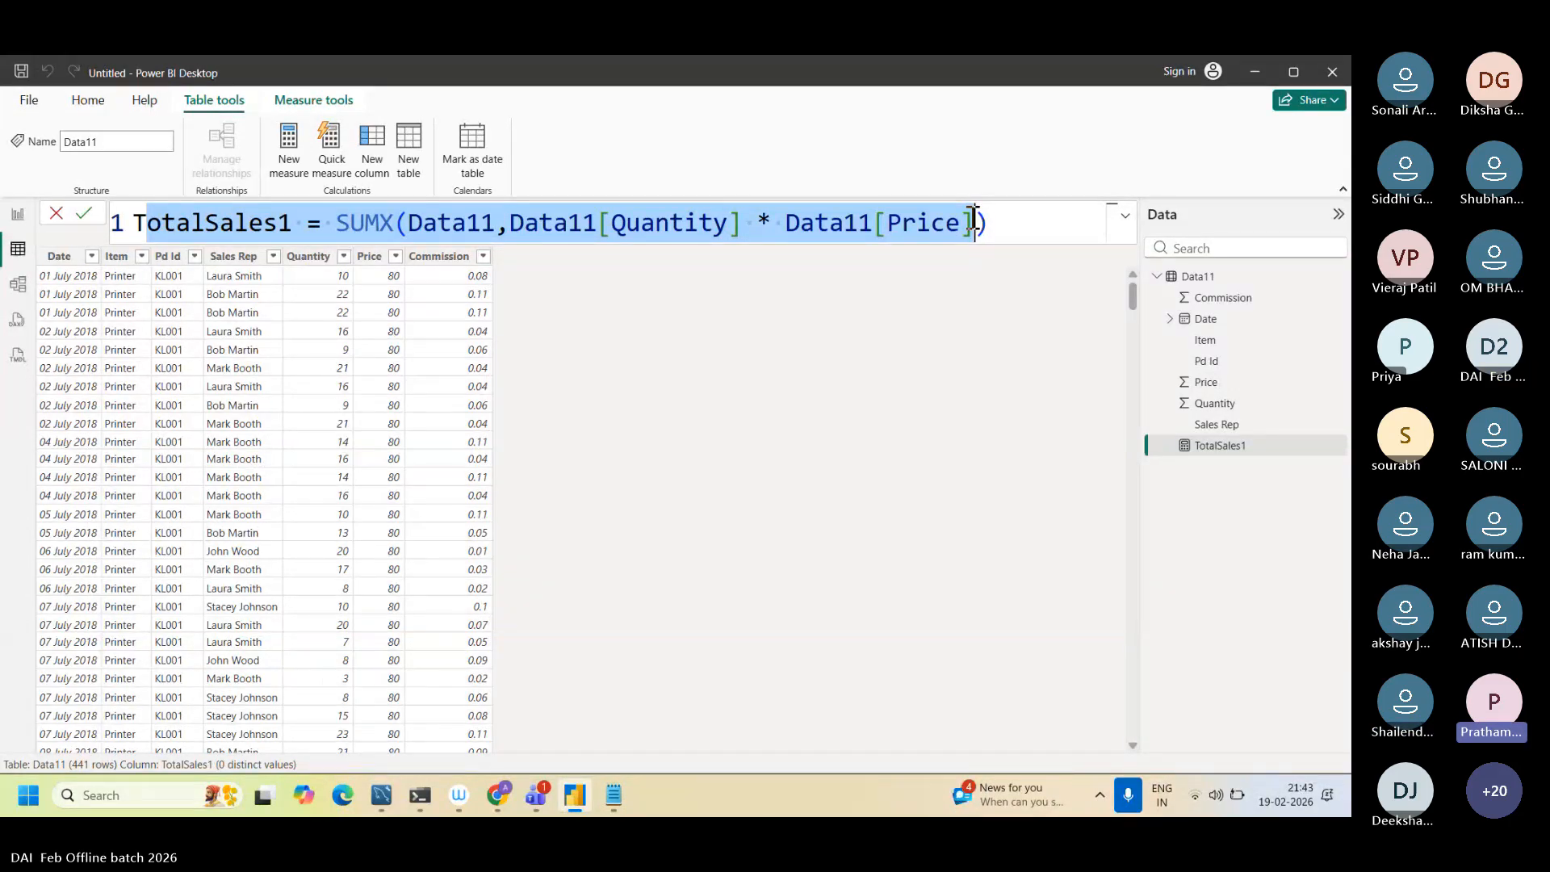
left_click(1032, 238)
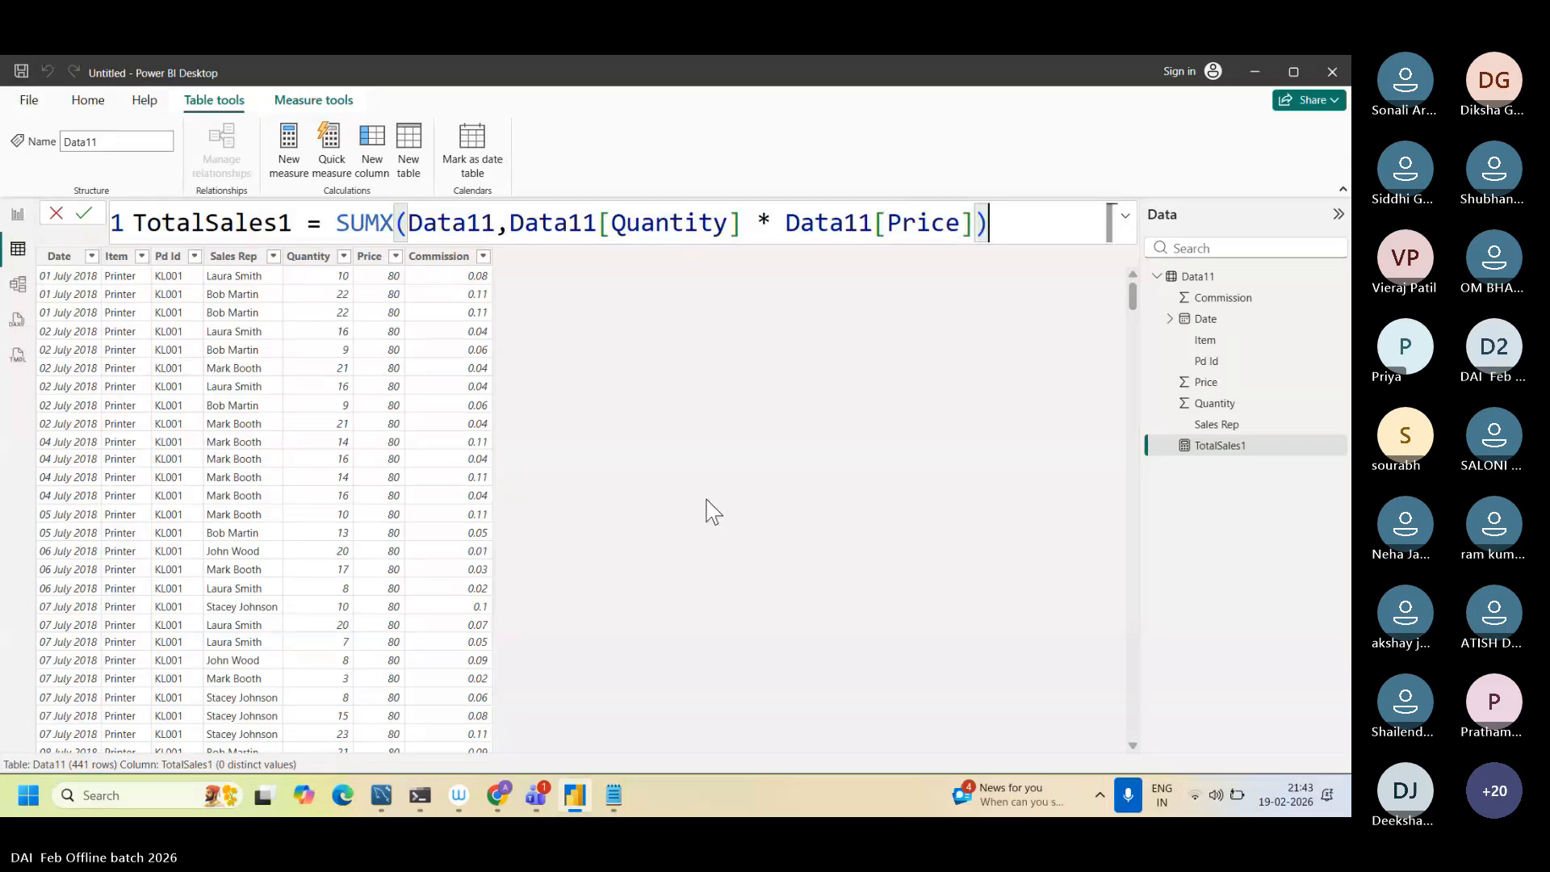
Step: Examine the parts of the TotalSales1 formula: the SUMX function, its Data11 table argument and the Quantity times Price expression
left_click(351, 220)
double_click(358, 218)
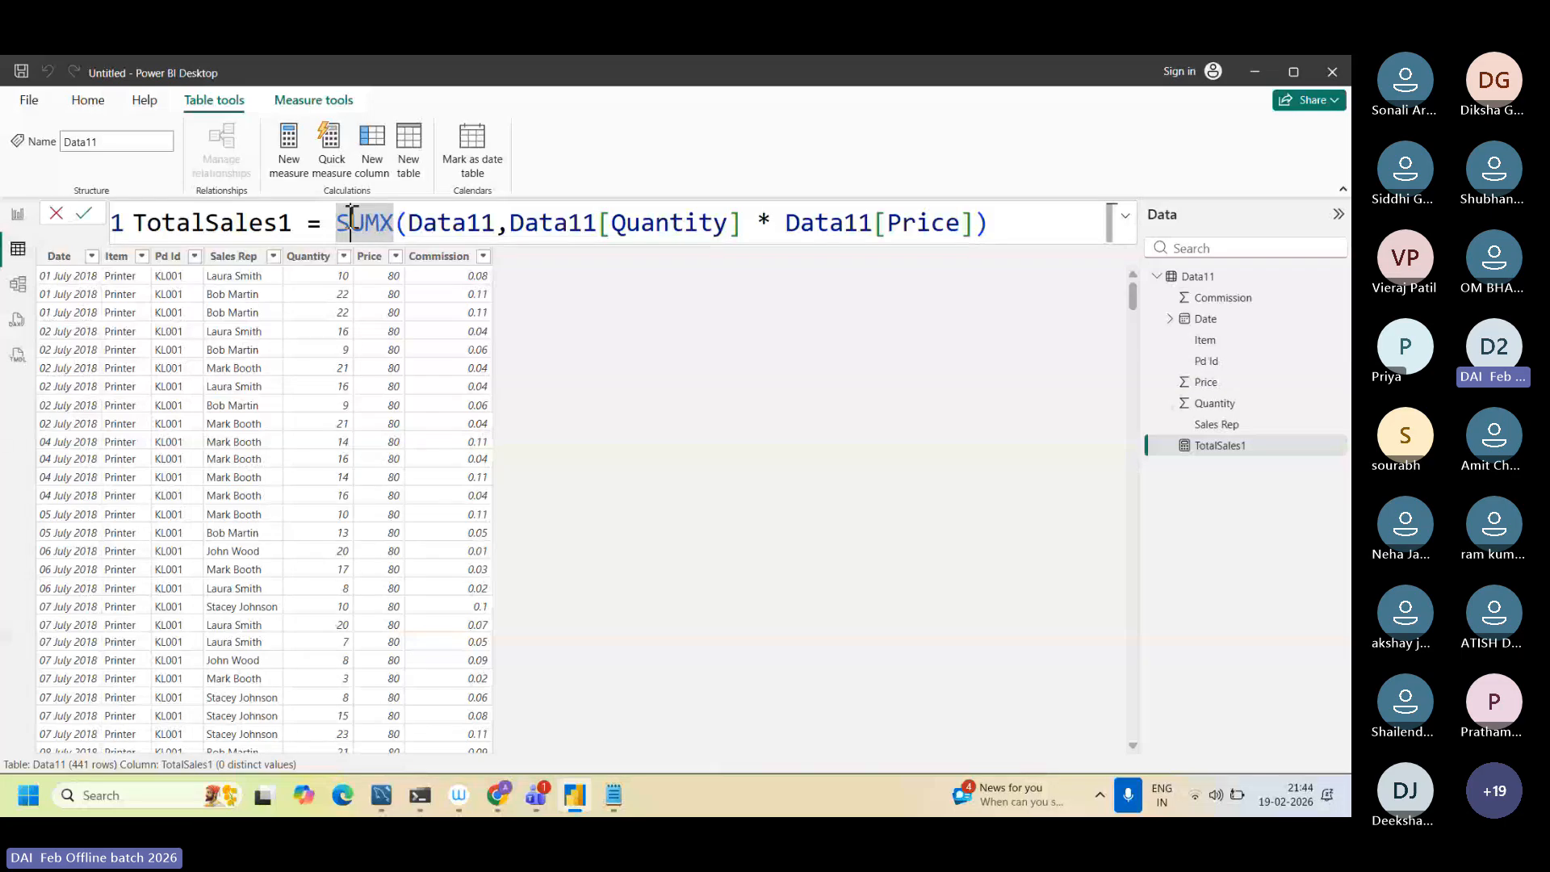
left_click(424, 222)
double_click(424, 222)
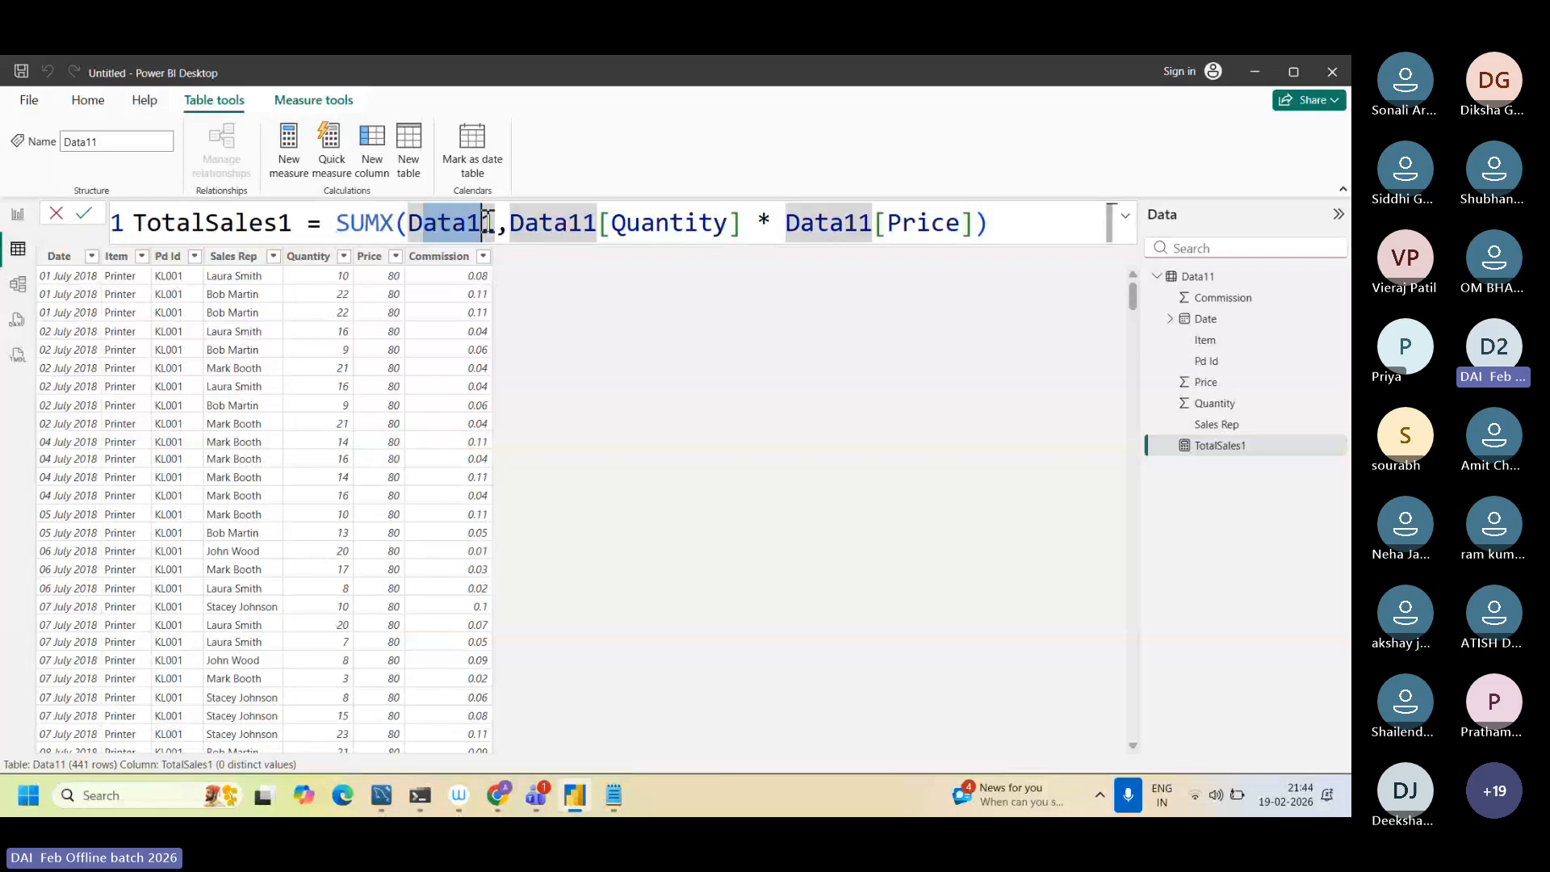
left_click_drag(494, 222, 469, 222)
double_click(468, 222)
left_click(514, 234)
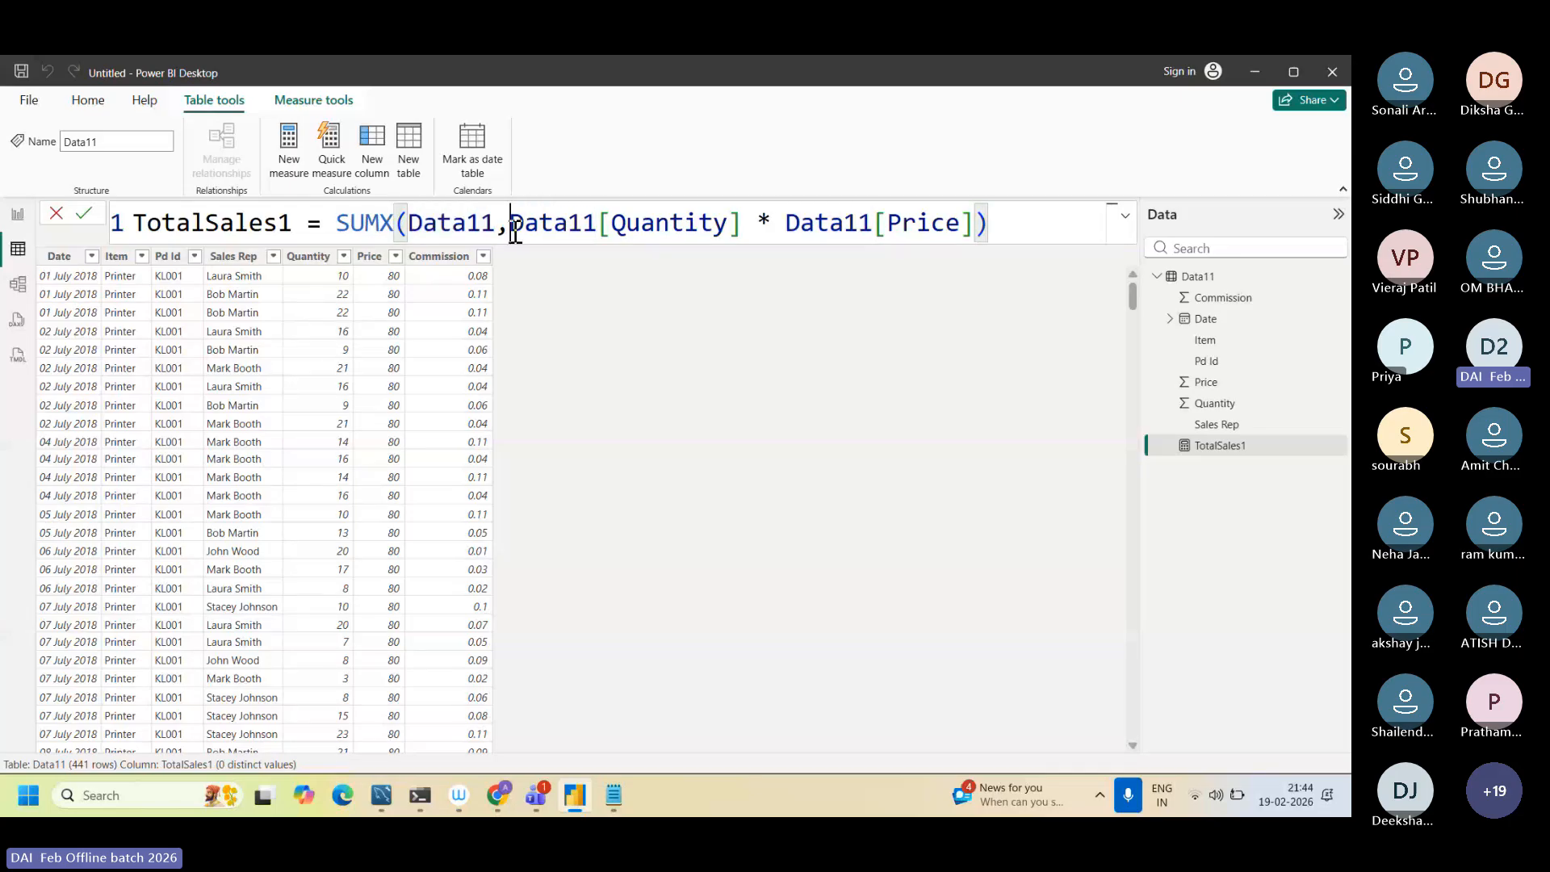
left_click_drag(514, 228, 1038, 232)
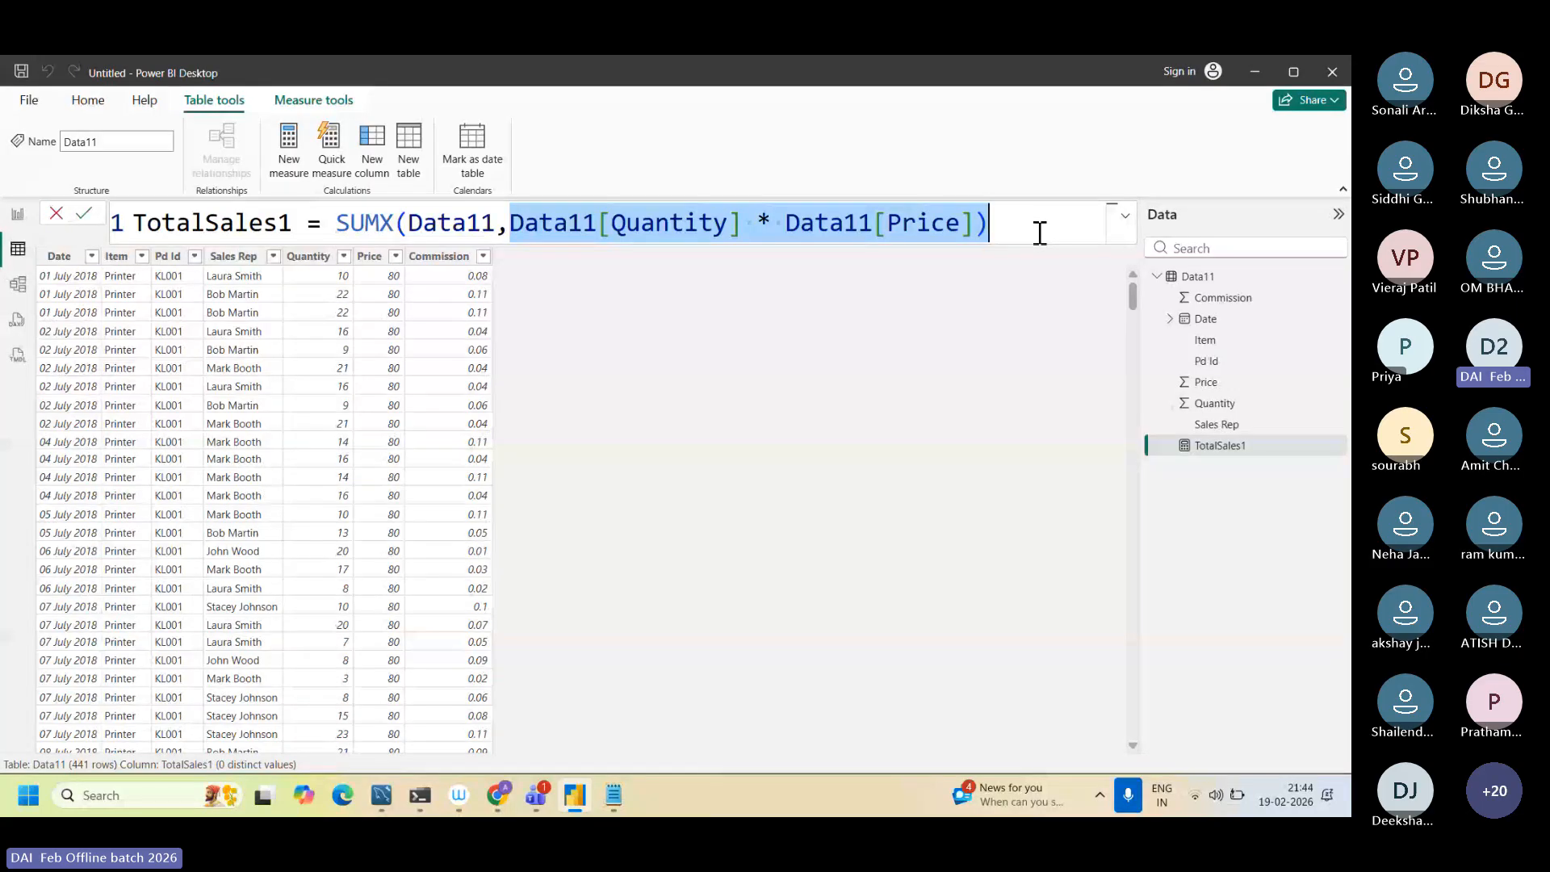
left_click(1040, 233)
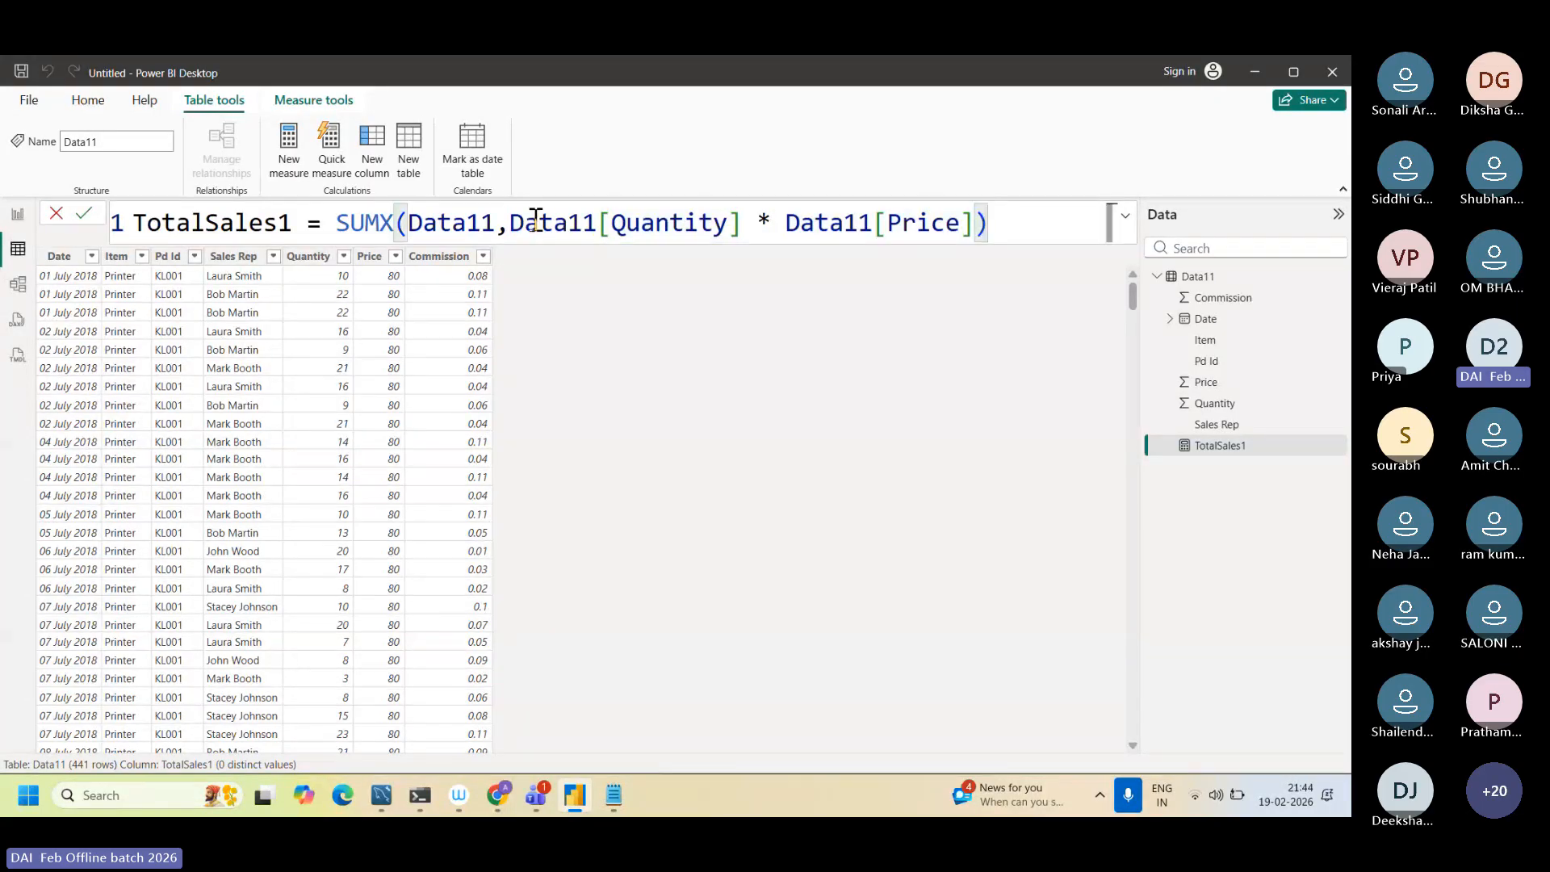
left_click_drag(510, 222, 962, 212)
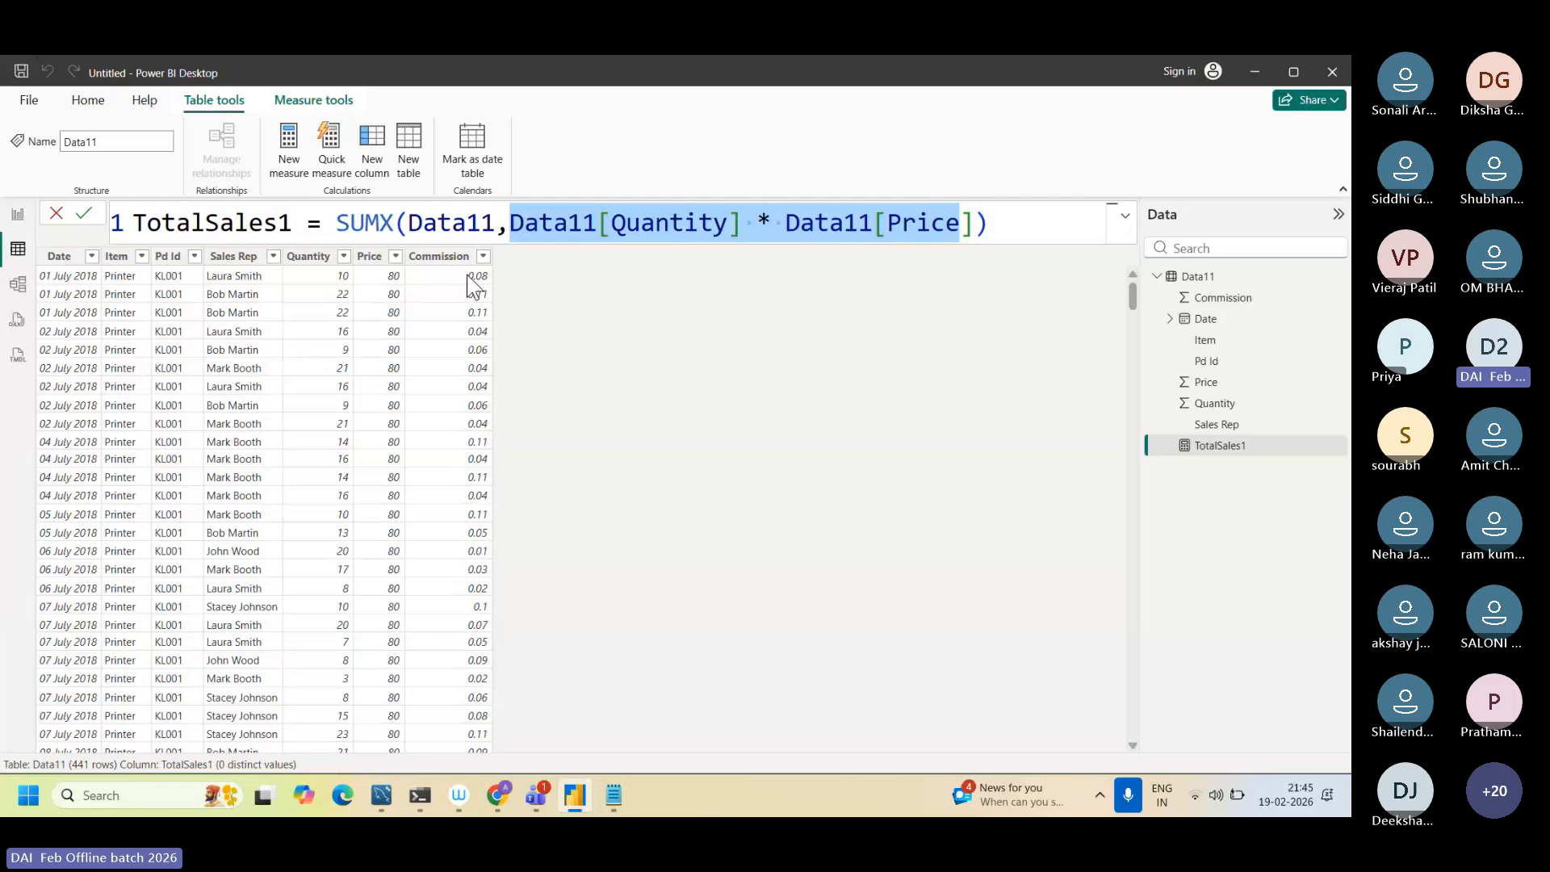
left_click_drag(394, 224, 337, 224)
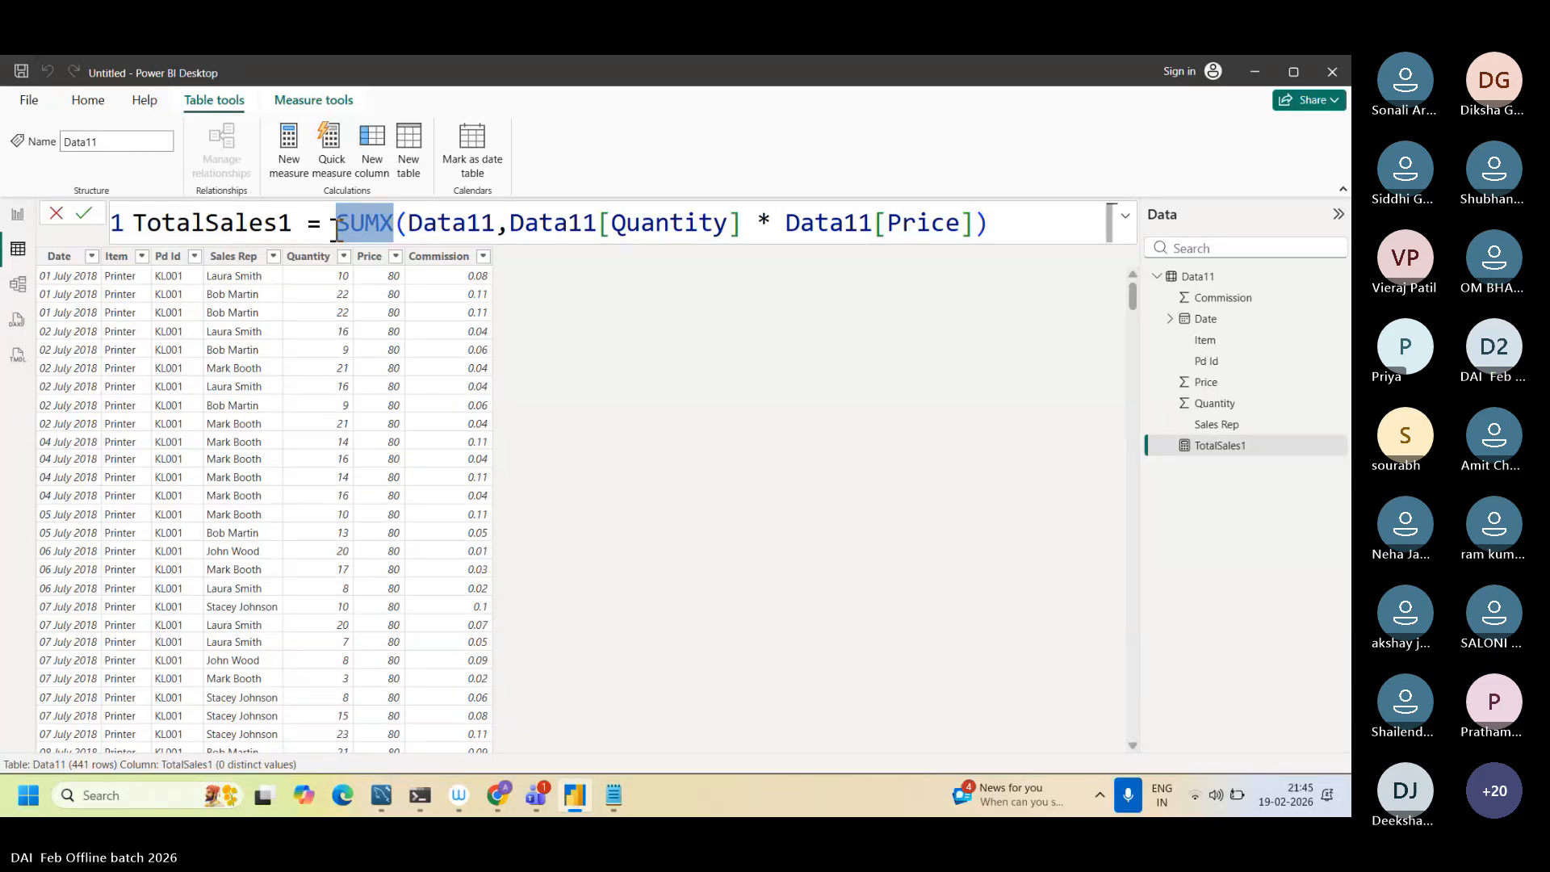
Step: Switch to Dax function.txt in Notepad and list the example values 800, 500 and 700 on separate lines below formula 11
left_click(616, 797)
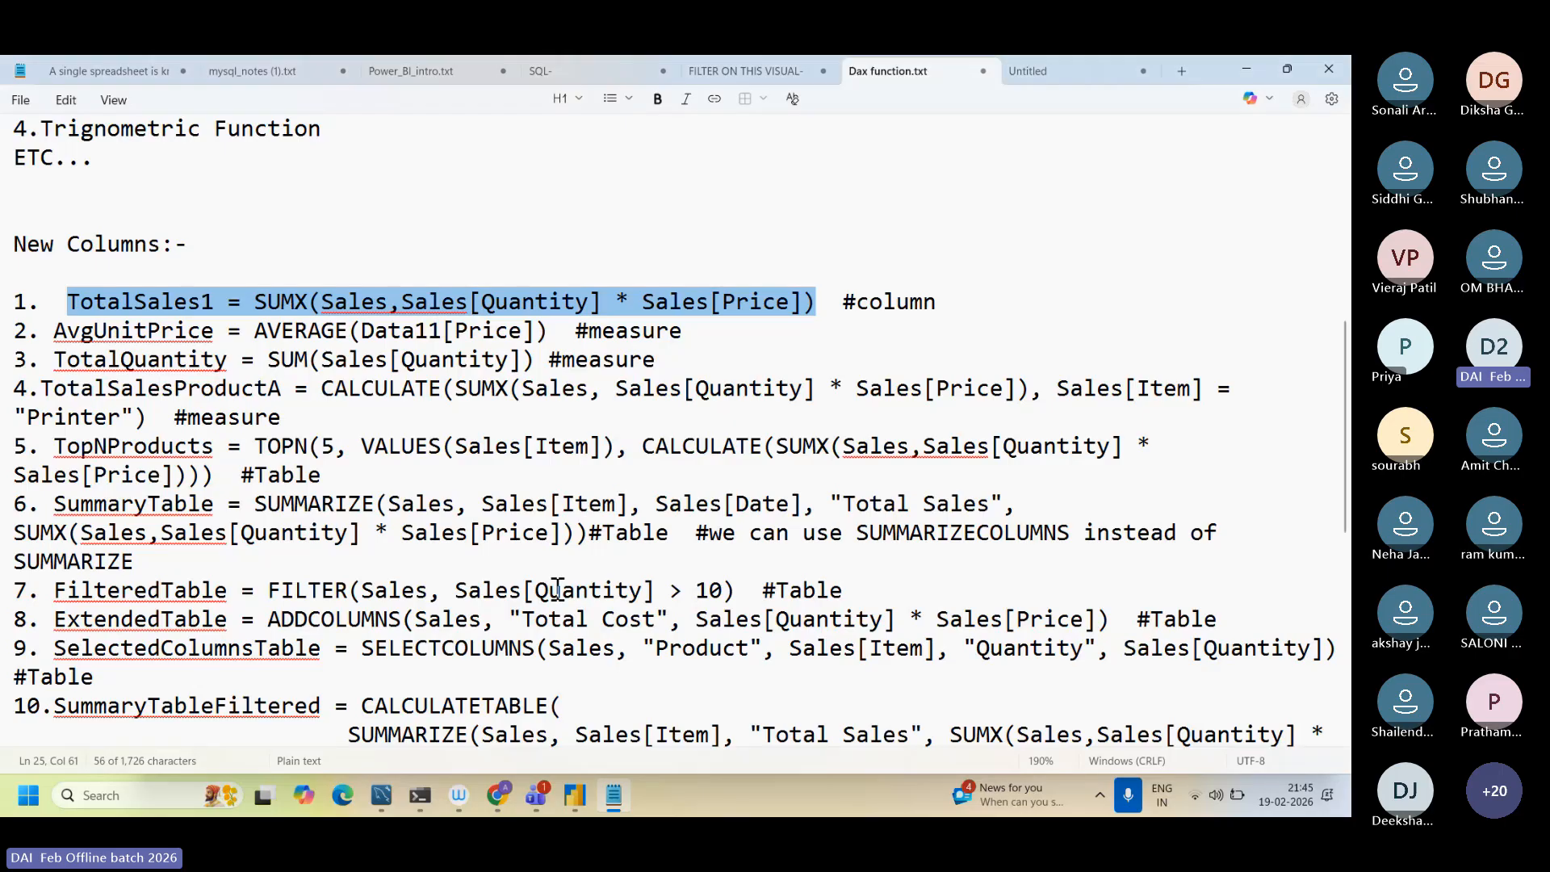
key("ctrl+End")
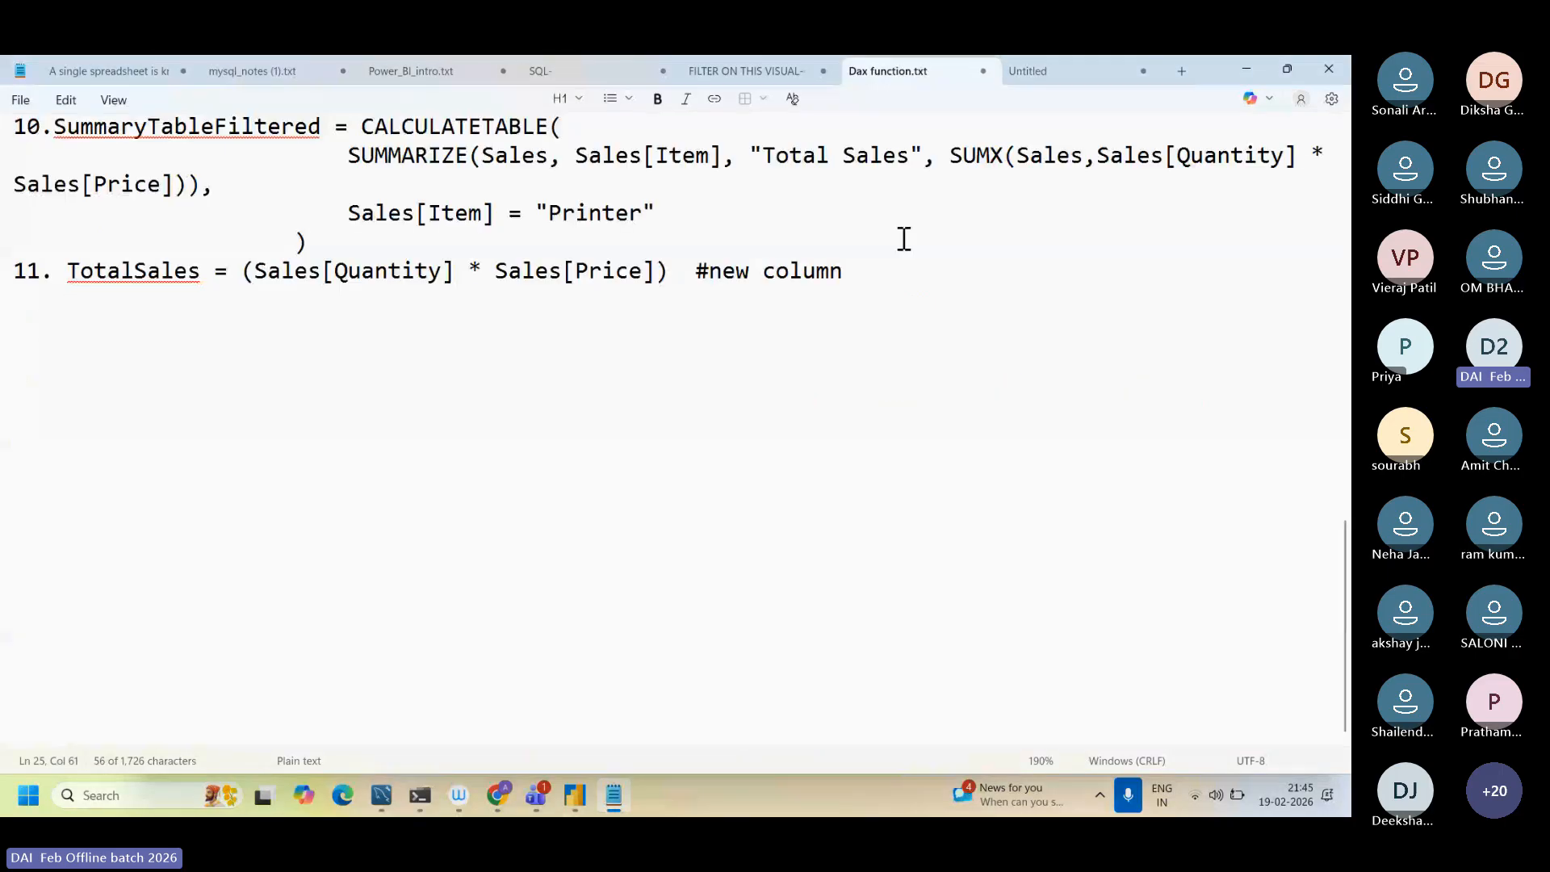
key("Return")
key("Return")
key("Return")
type("100")
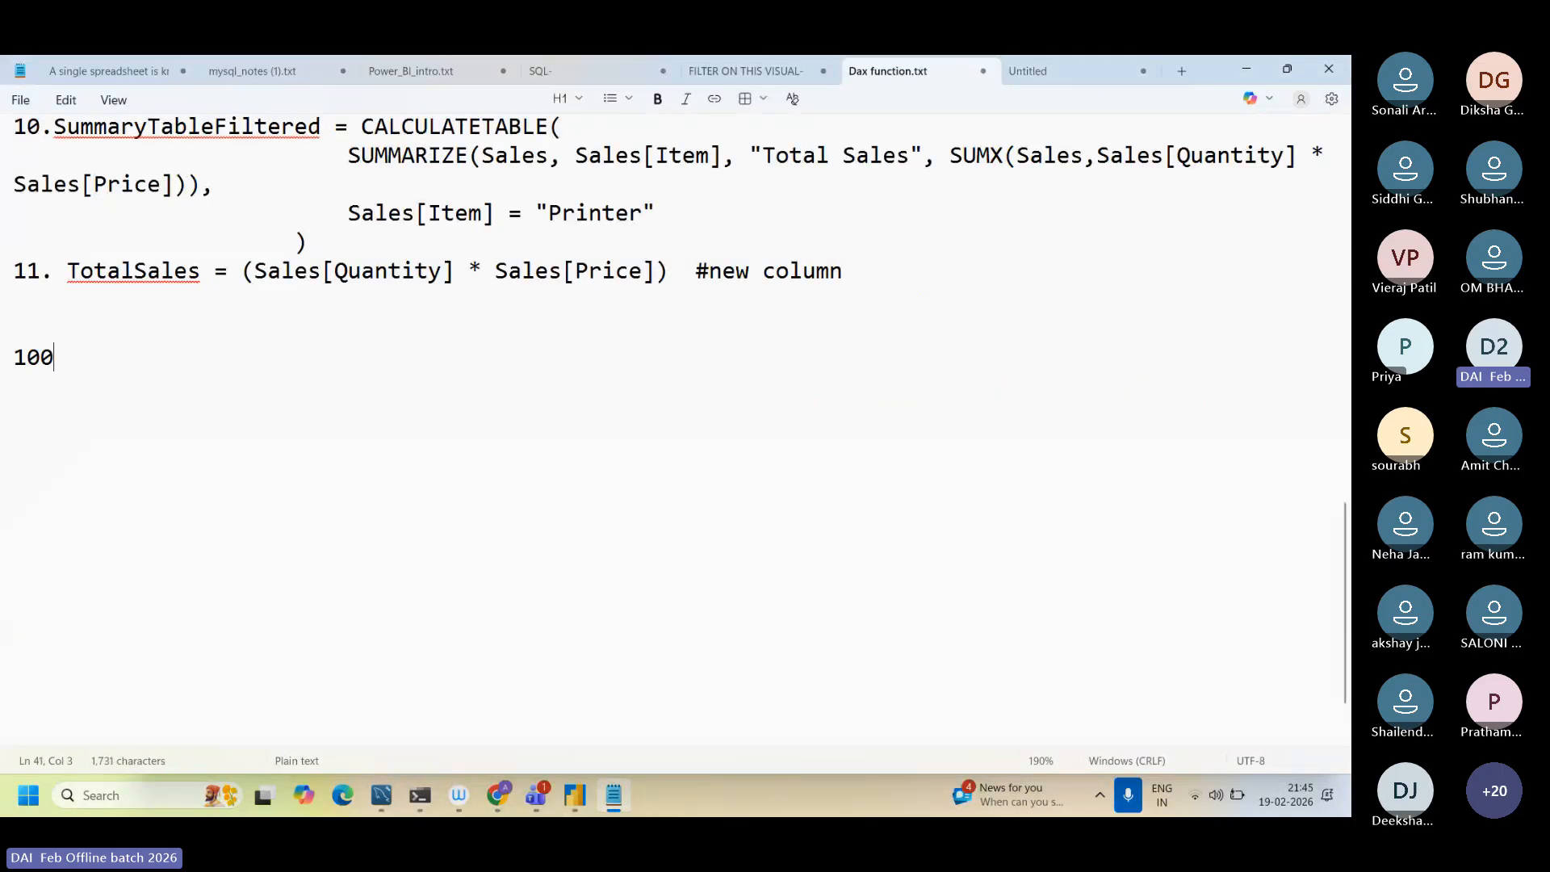
key("BackSpace")
key("BackSpace")
key("BackSpace")
type("800")
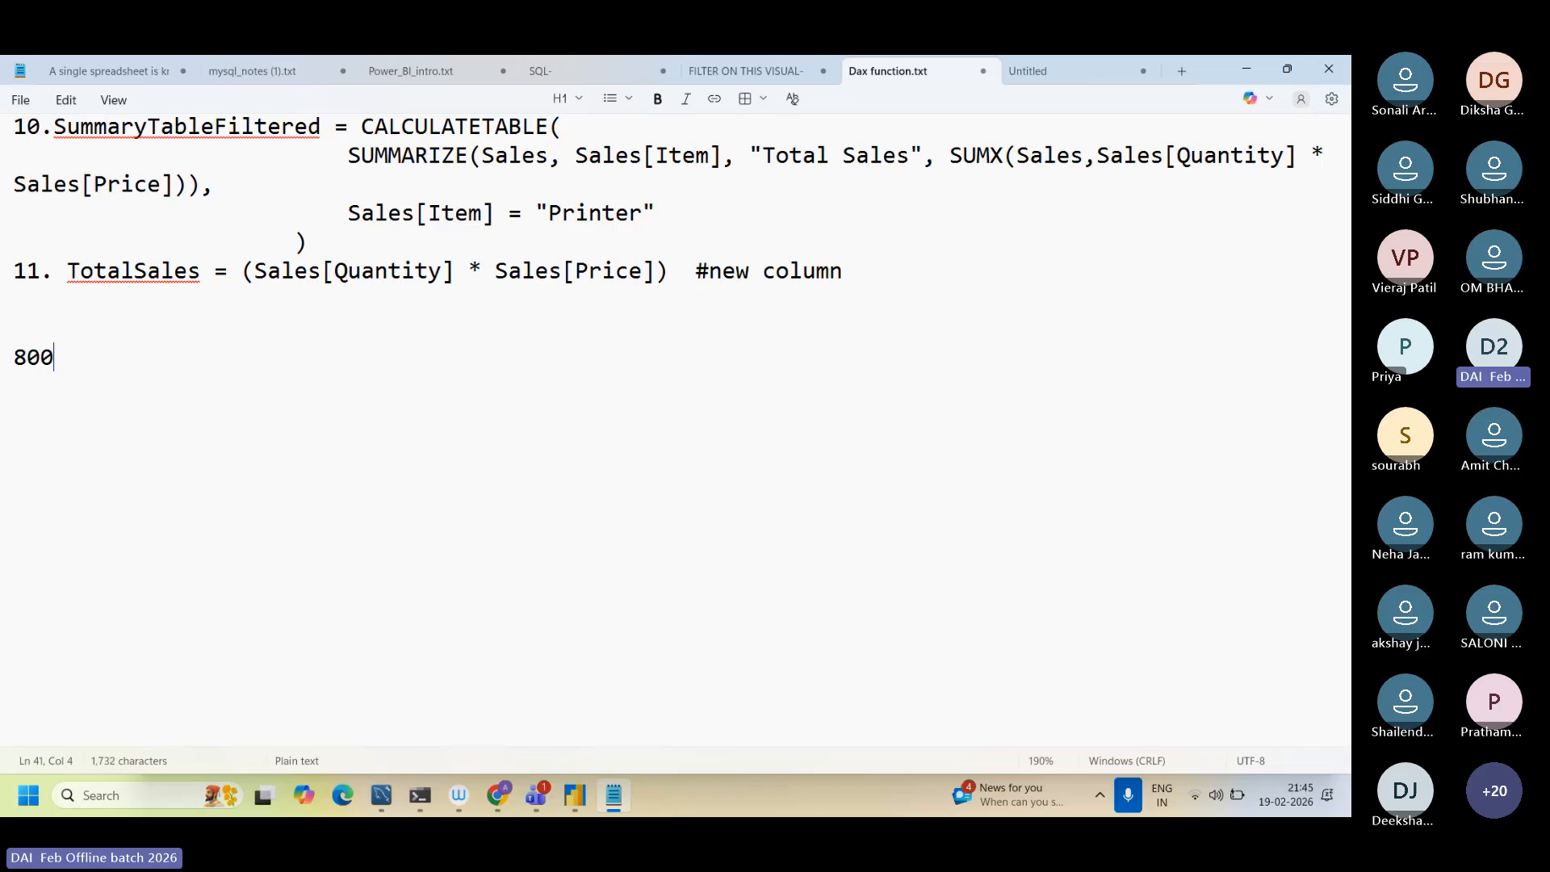
key("Return")
type("500")
key("Return")
type("700")
key("Return")
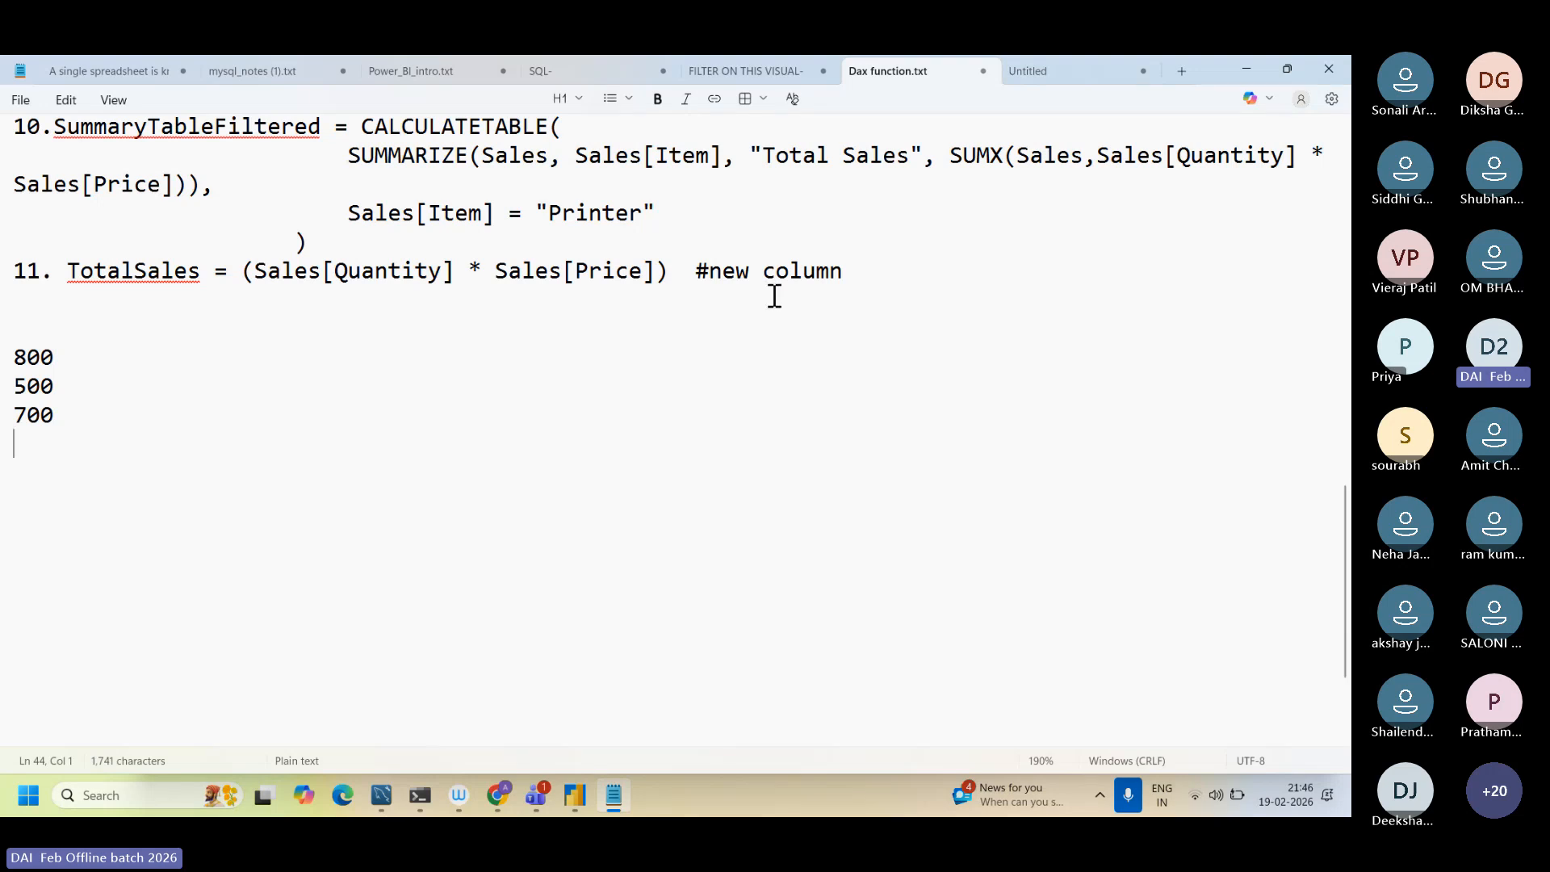
Step: Highlight the three example values in the notes and add two blank lines beneath them
left_click_drag(10, 353, 31, 429)
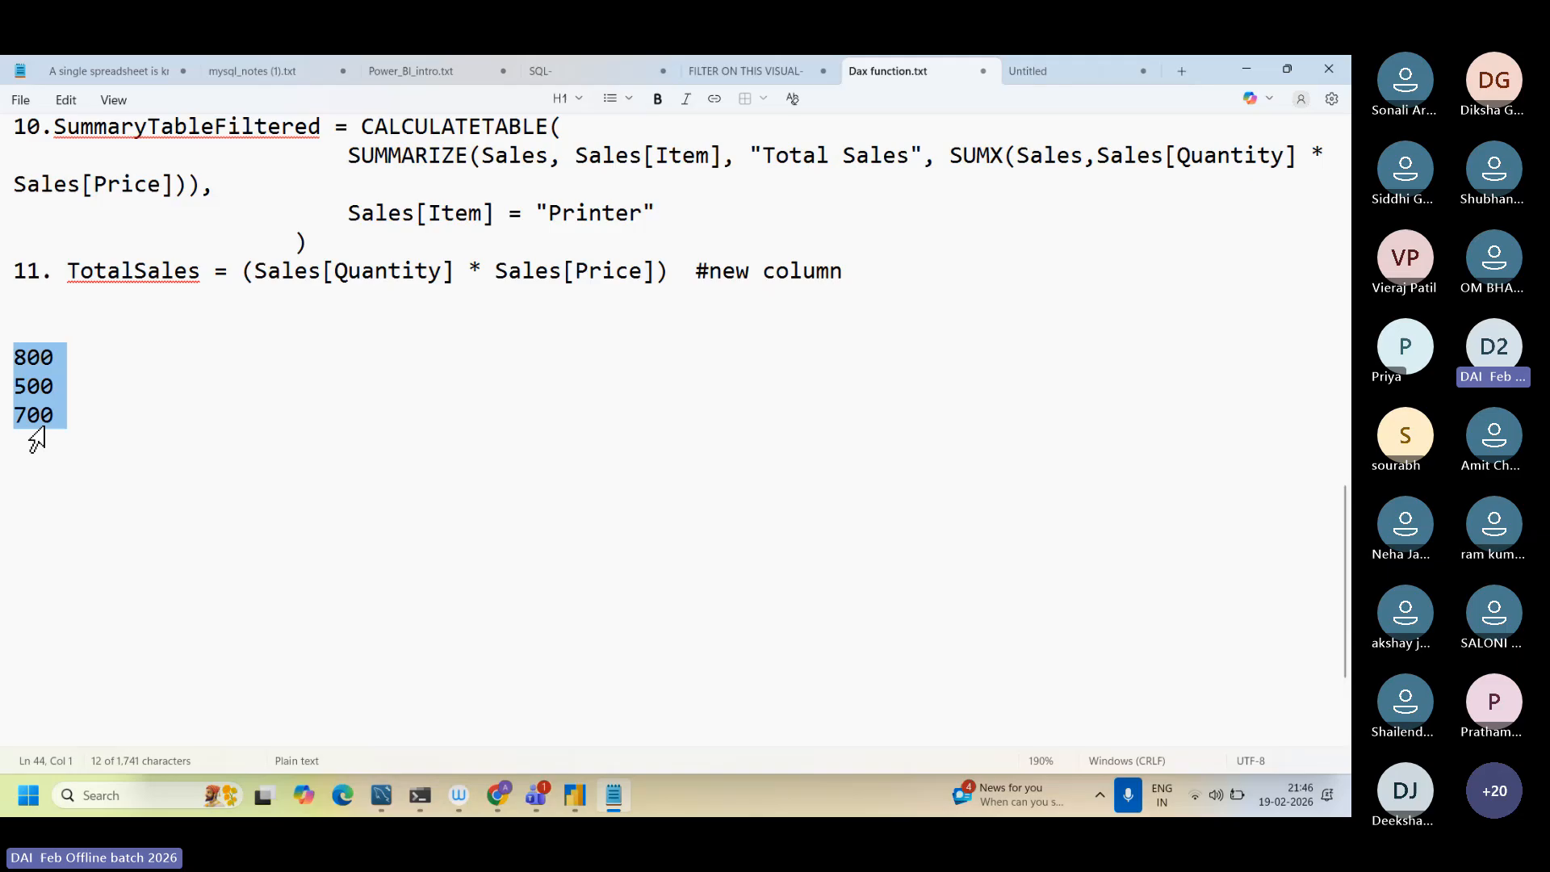
left_click(83, 449)
key("Return")
key("Return")
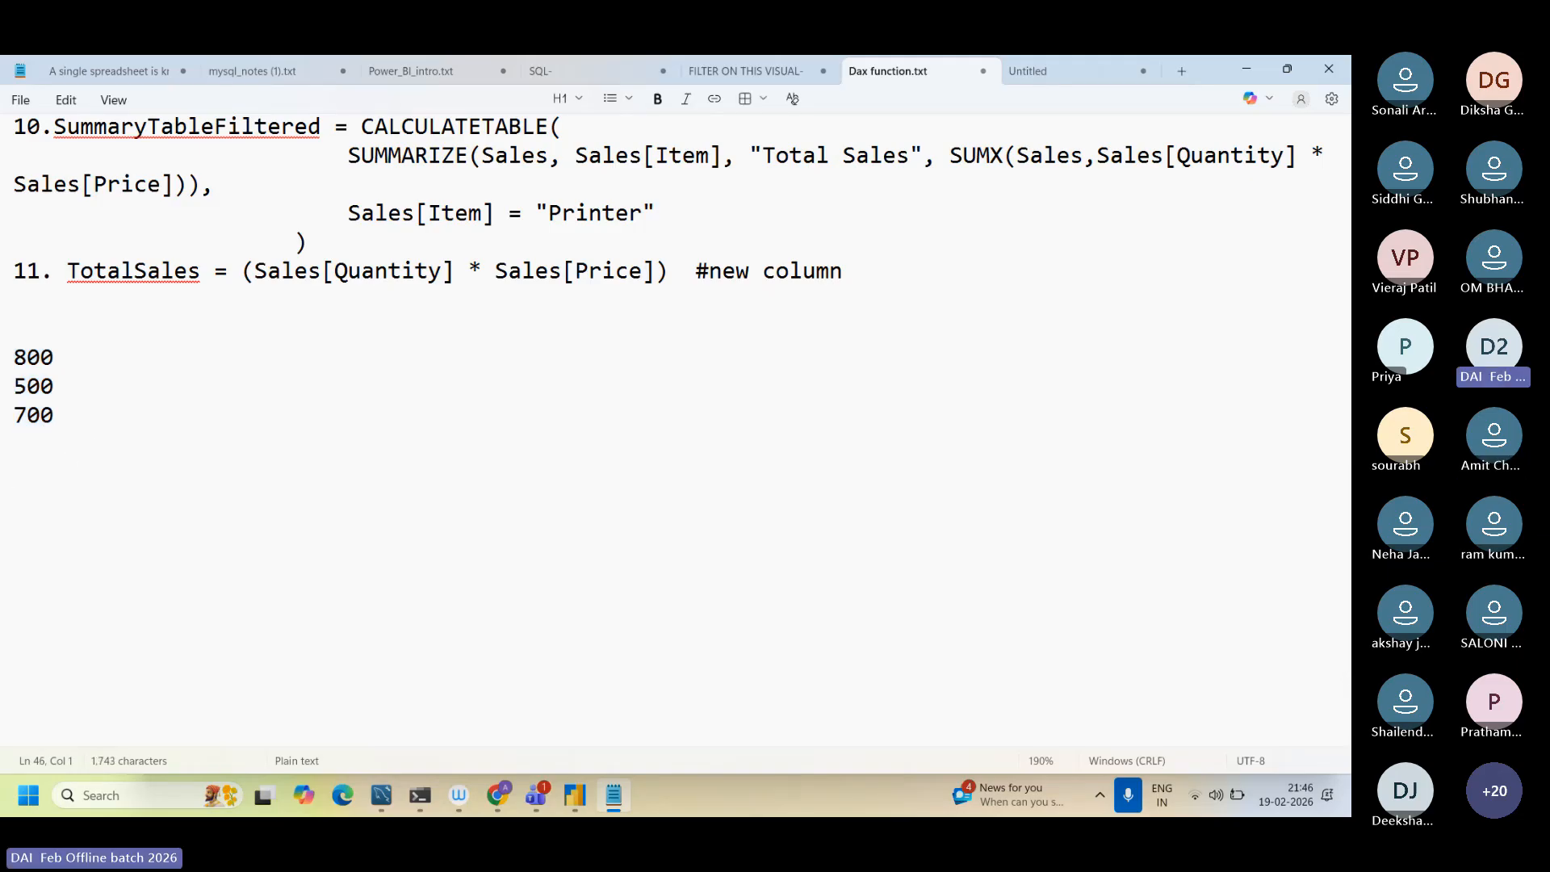
Step: Return to Power BI Desktop and highlight the SUMX expression of the TotalSales1 measure
left_click(576, 804)
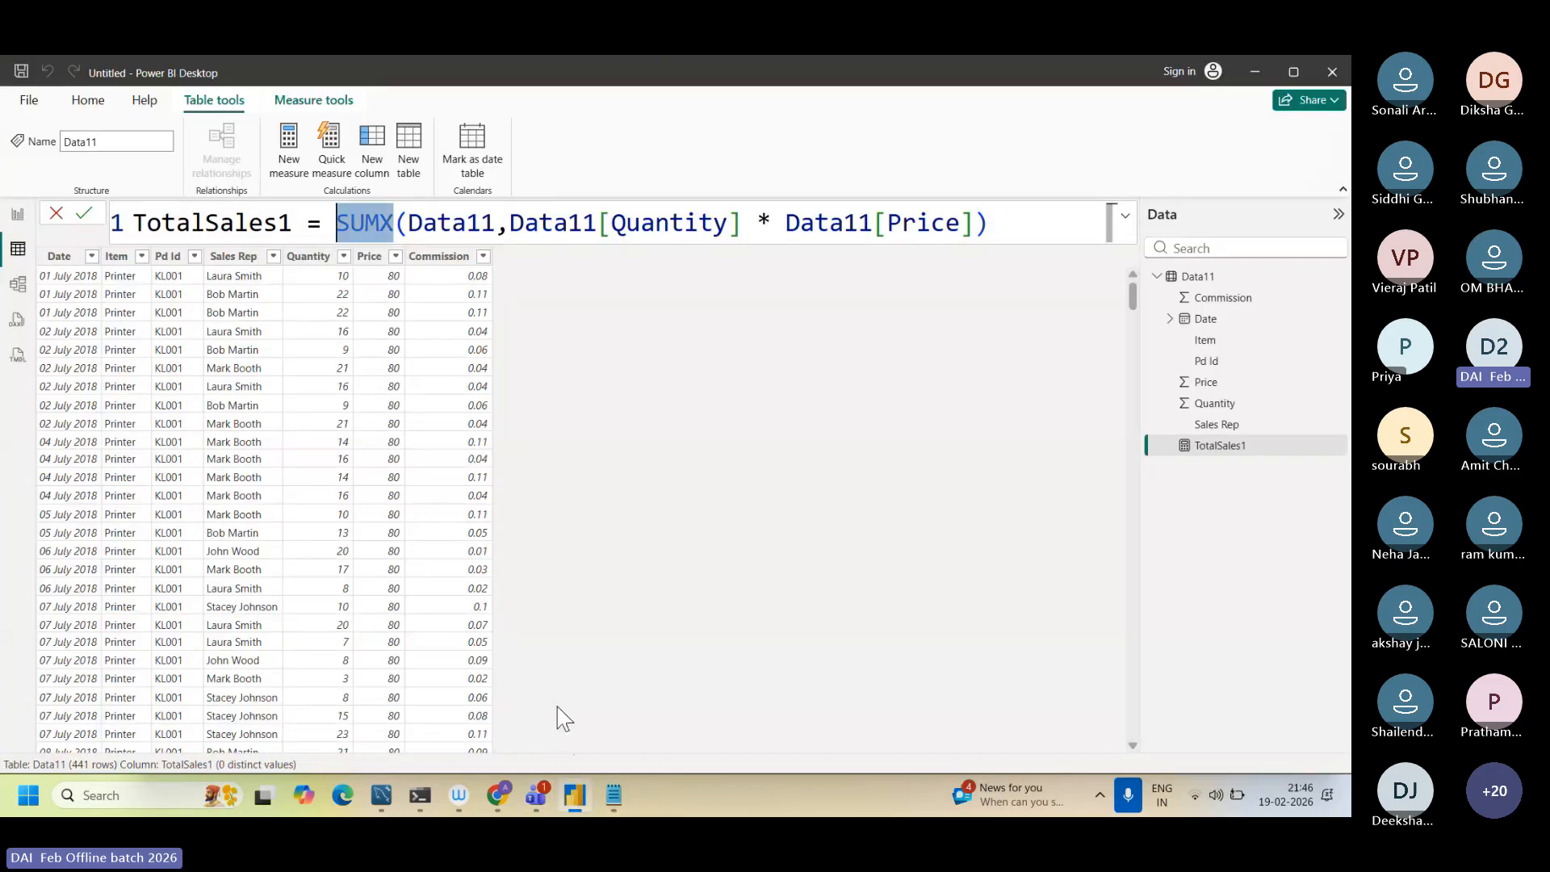
left_click(313, 234)
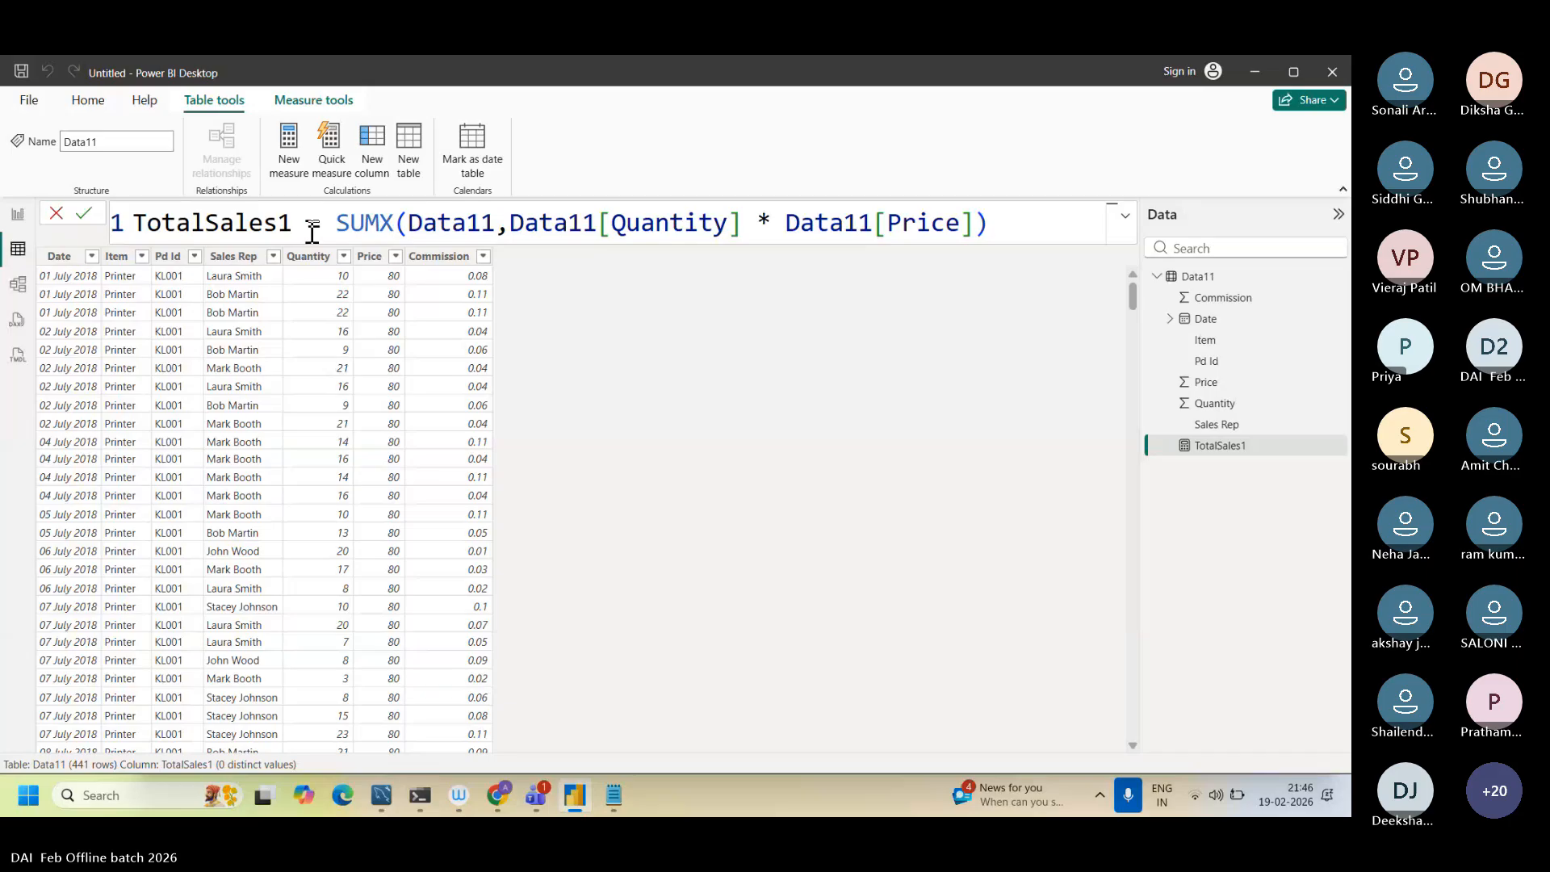
left_click_drag(317, 230, 895, 235)
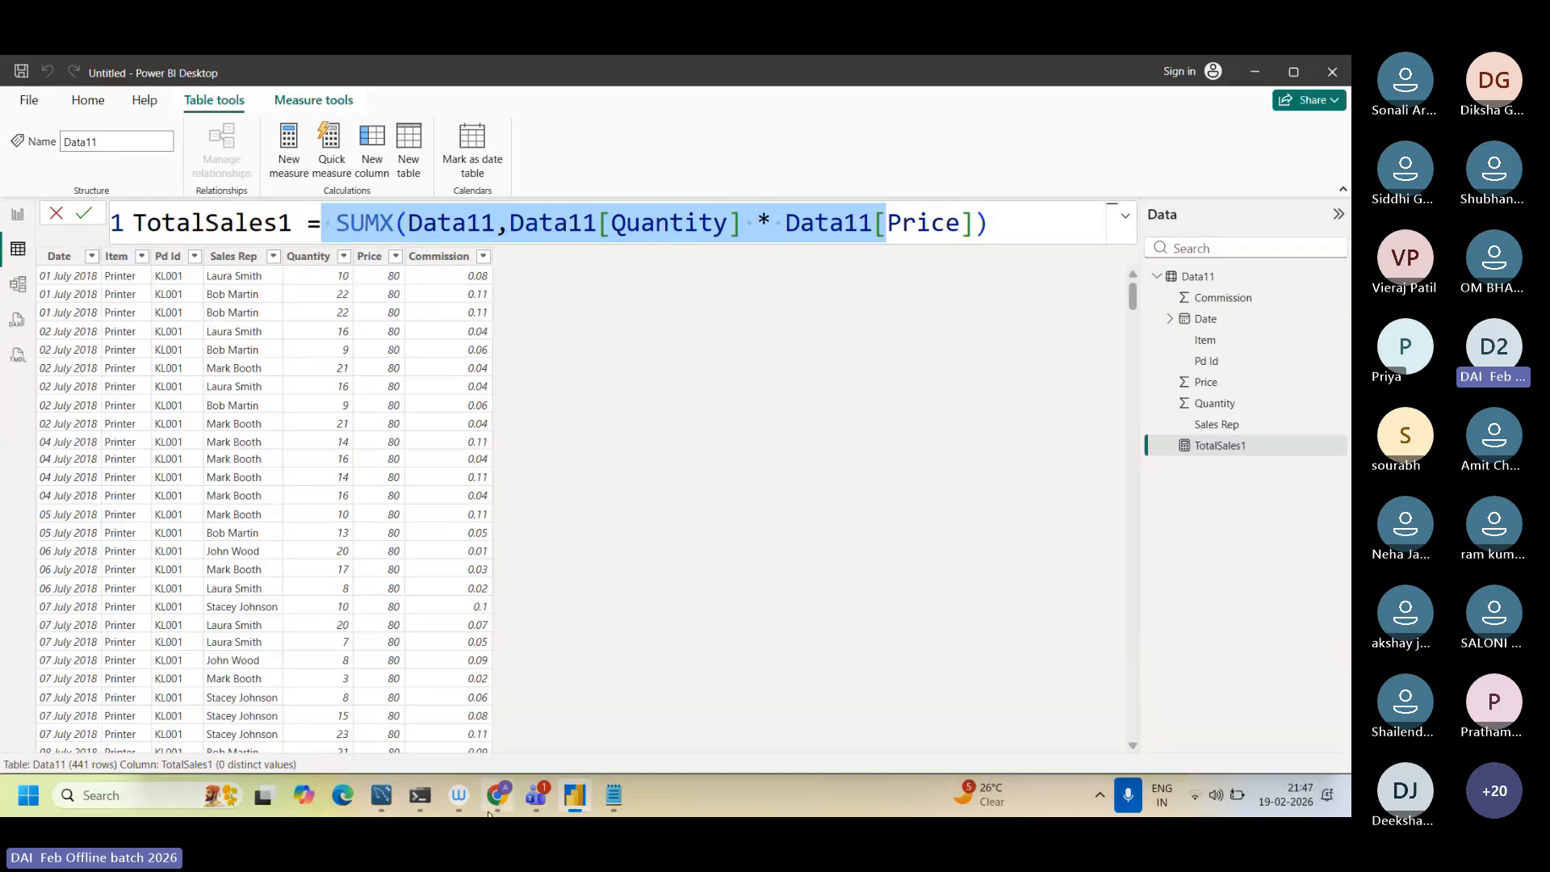
Step: Switch to Chrome, search Google for "sumx in dax function in power bi" and enlarge the results for reading
key("alt+Tab")
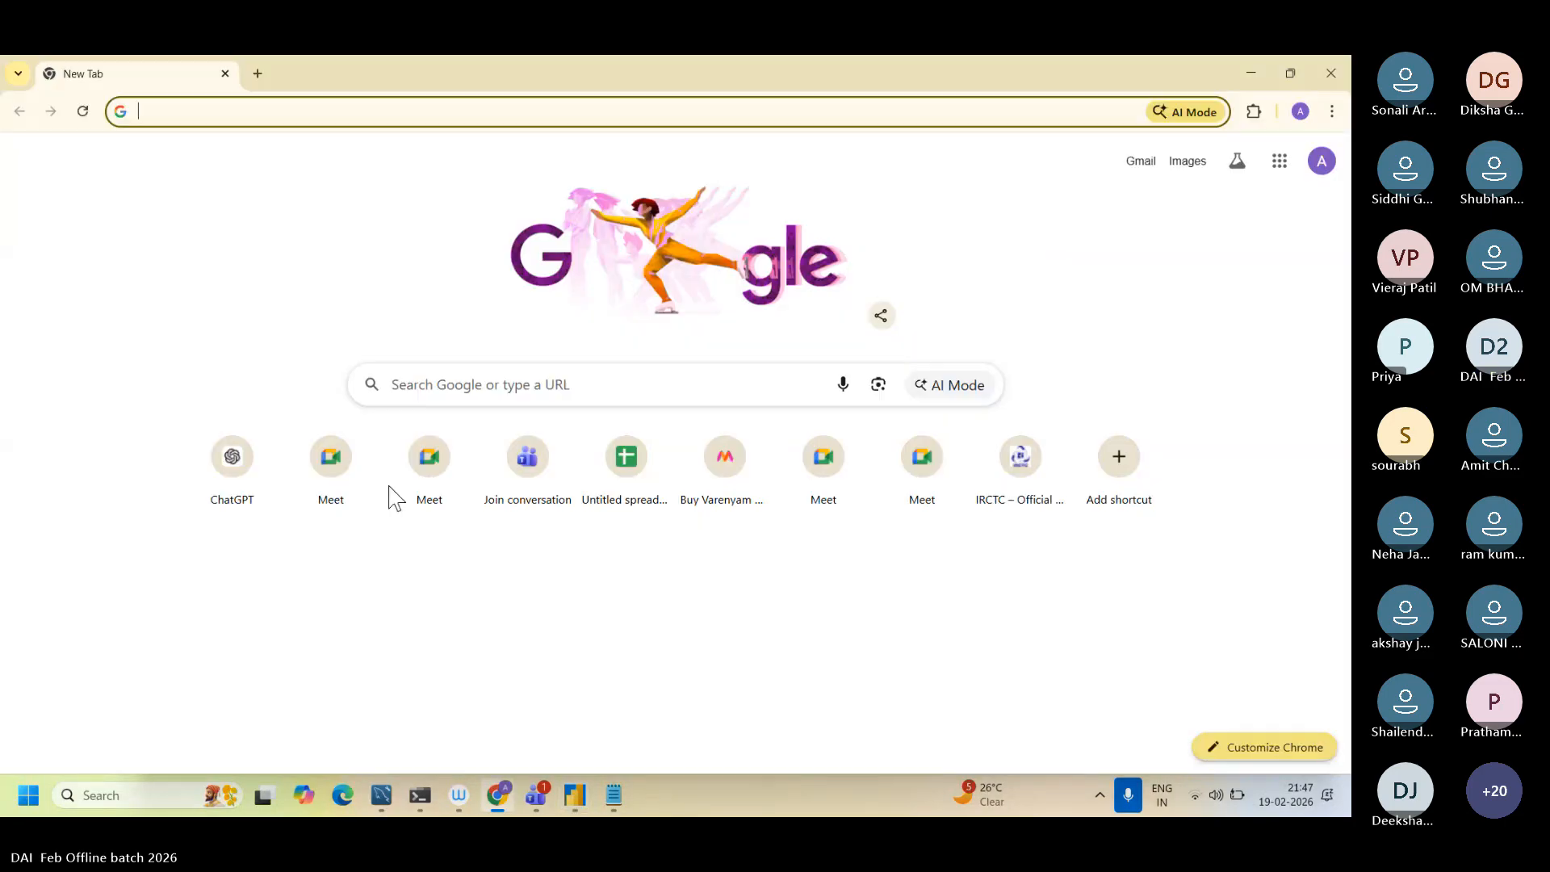
left_click(403, 384)
type("sumx ")
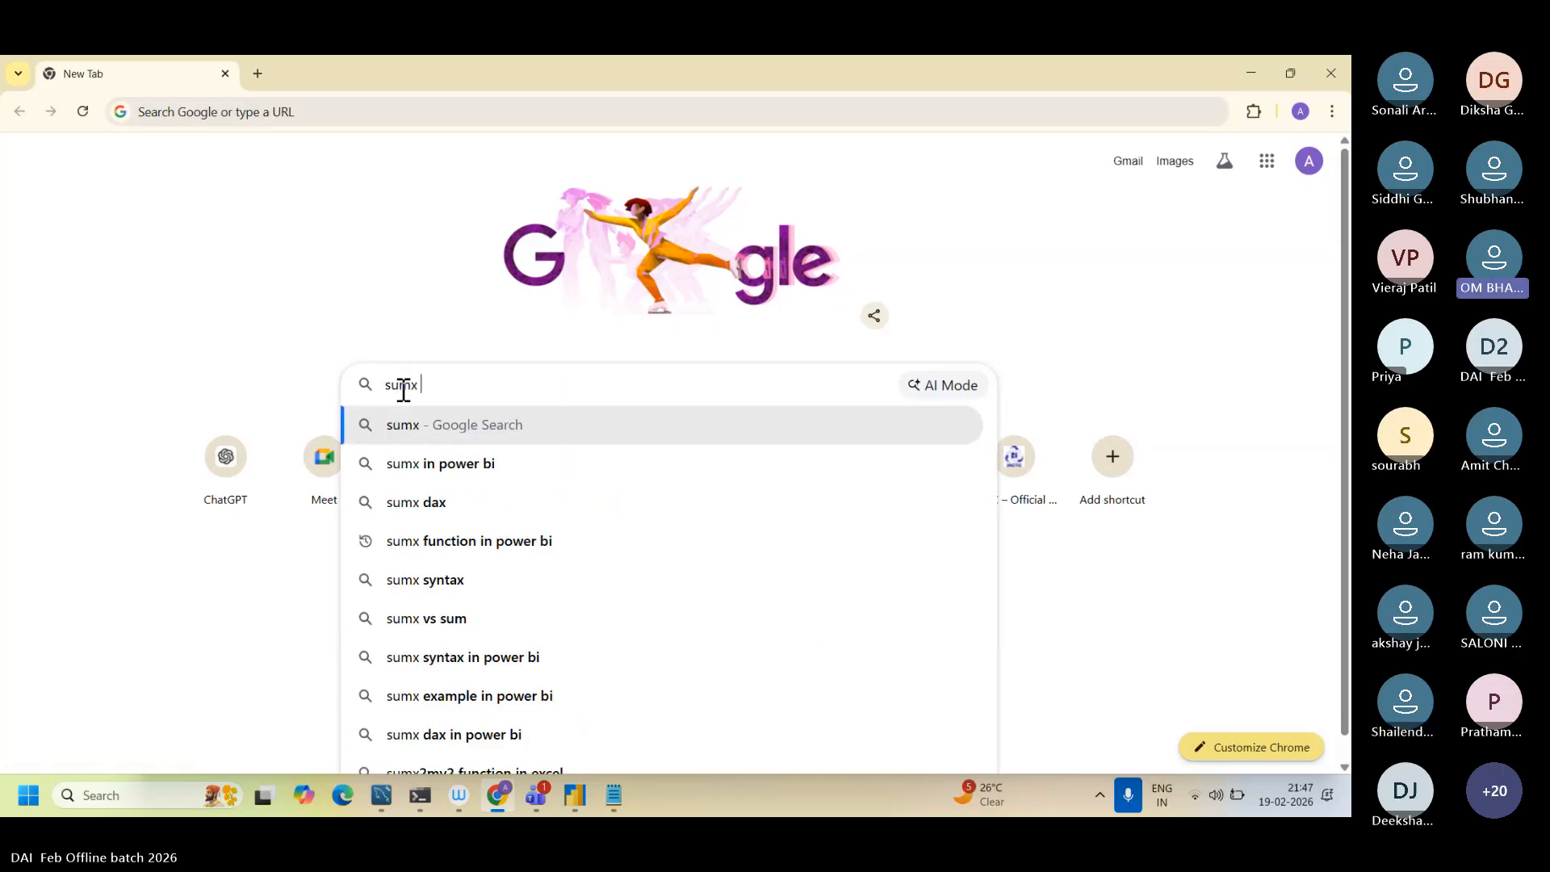
type("in dax f")
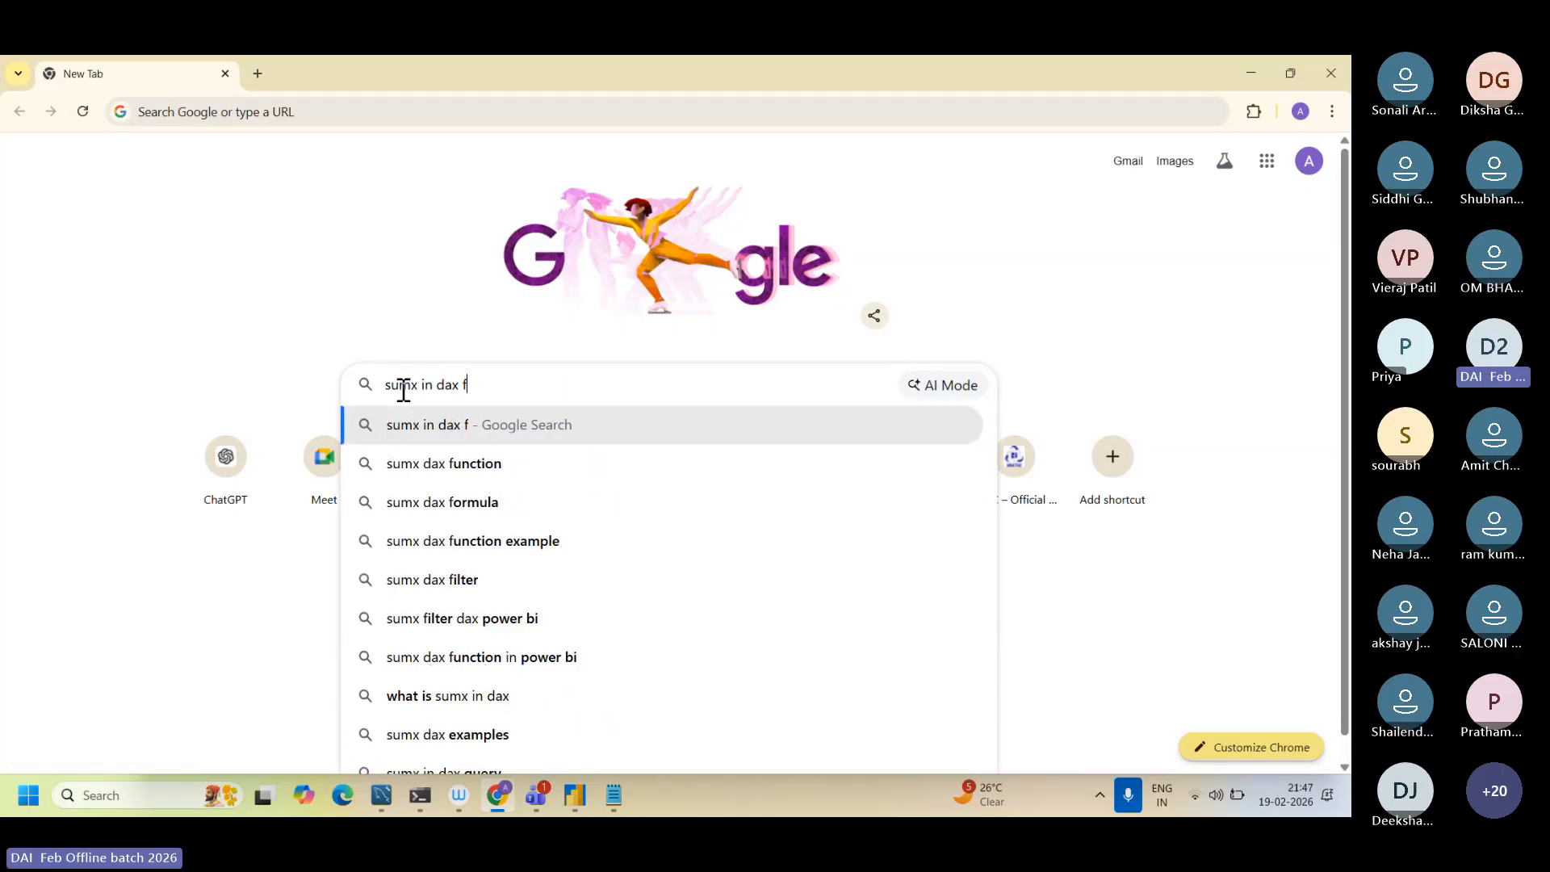
type("unction ")
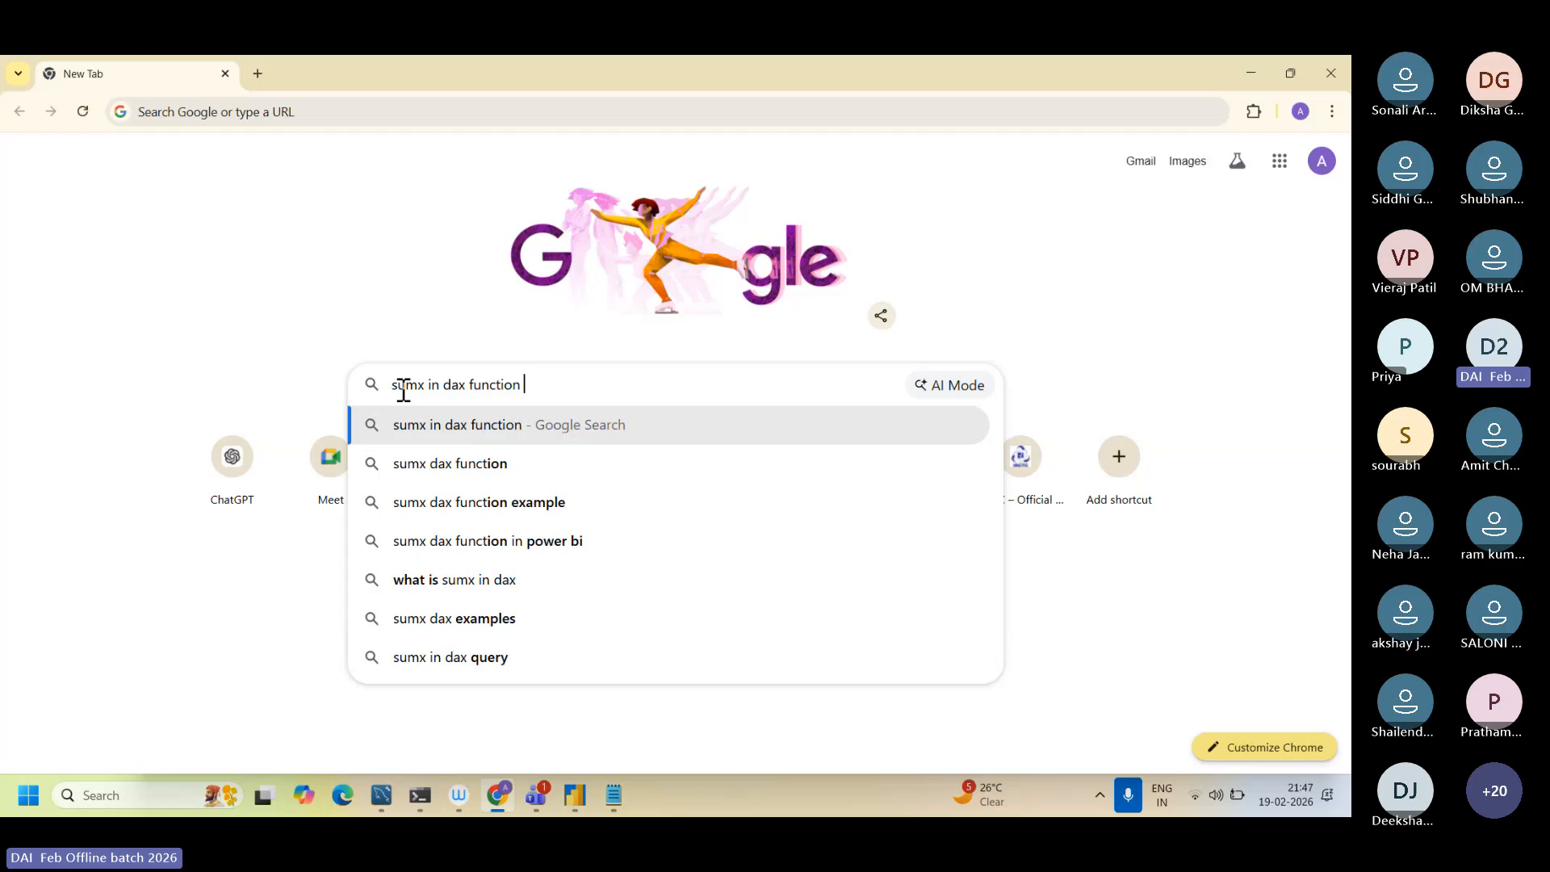
type("in power")
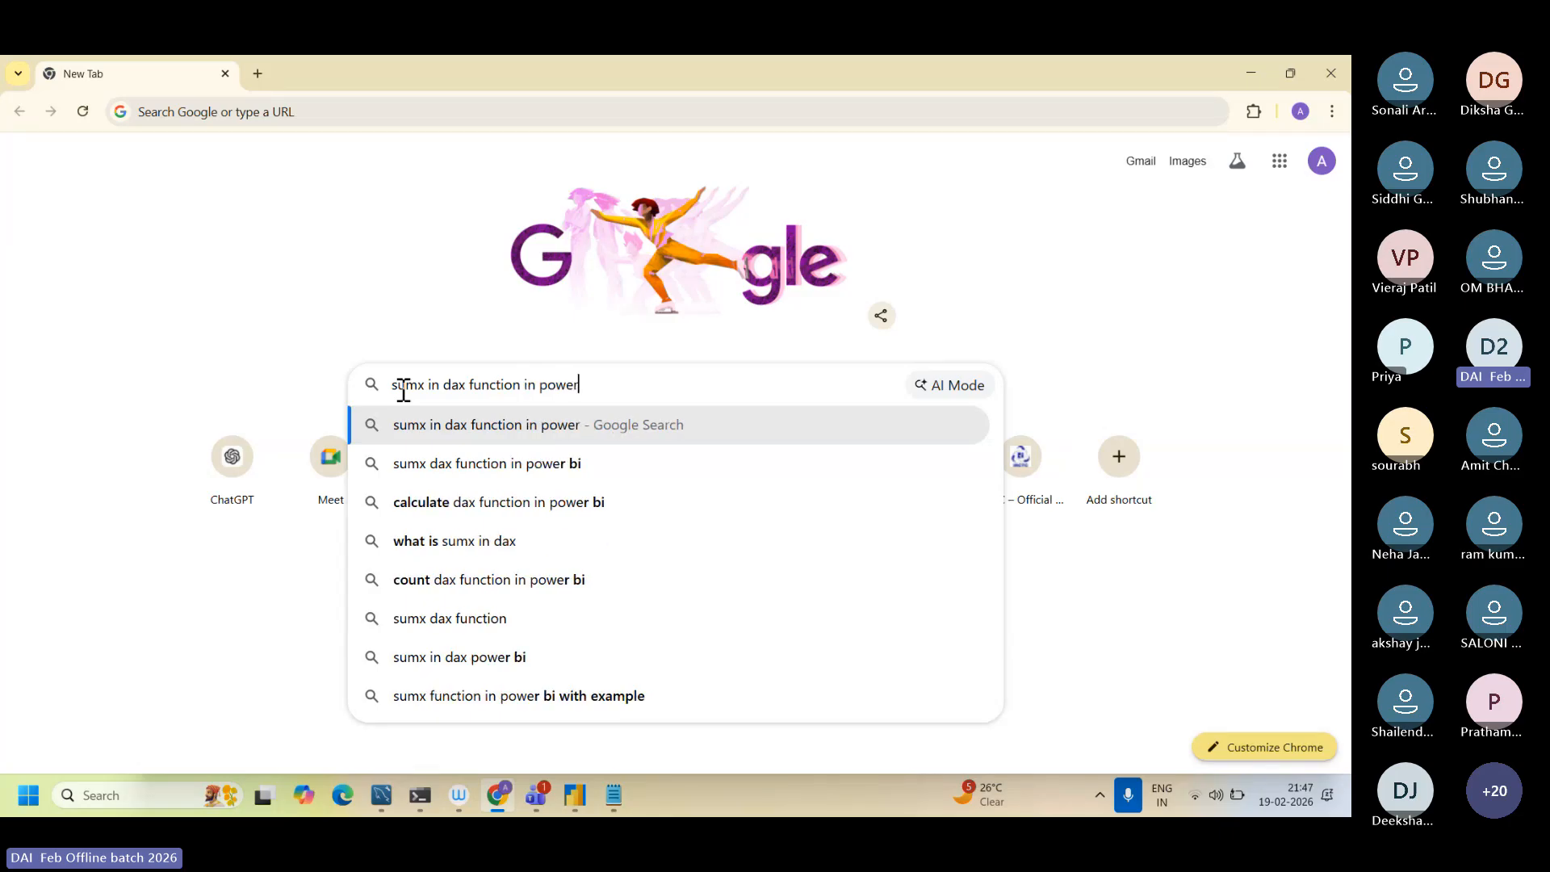
type(" bi")
key("Return")
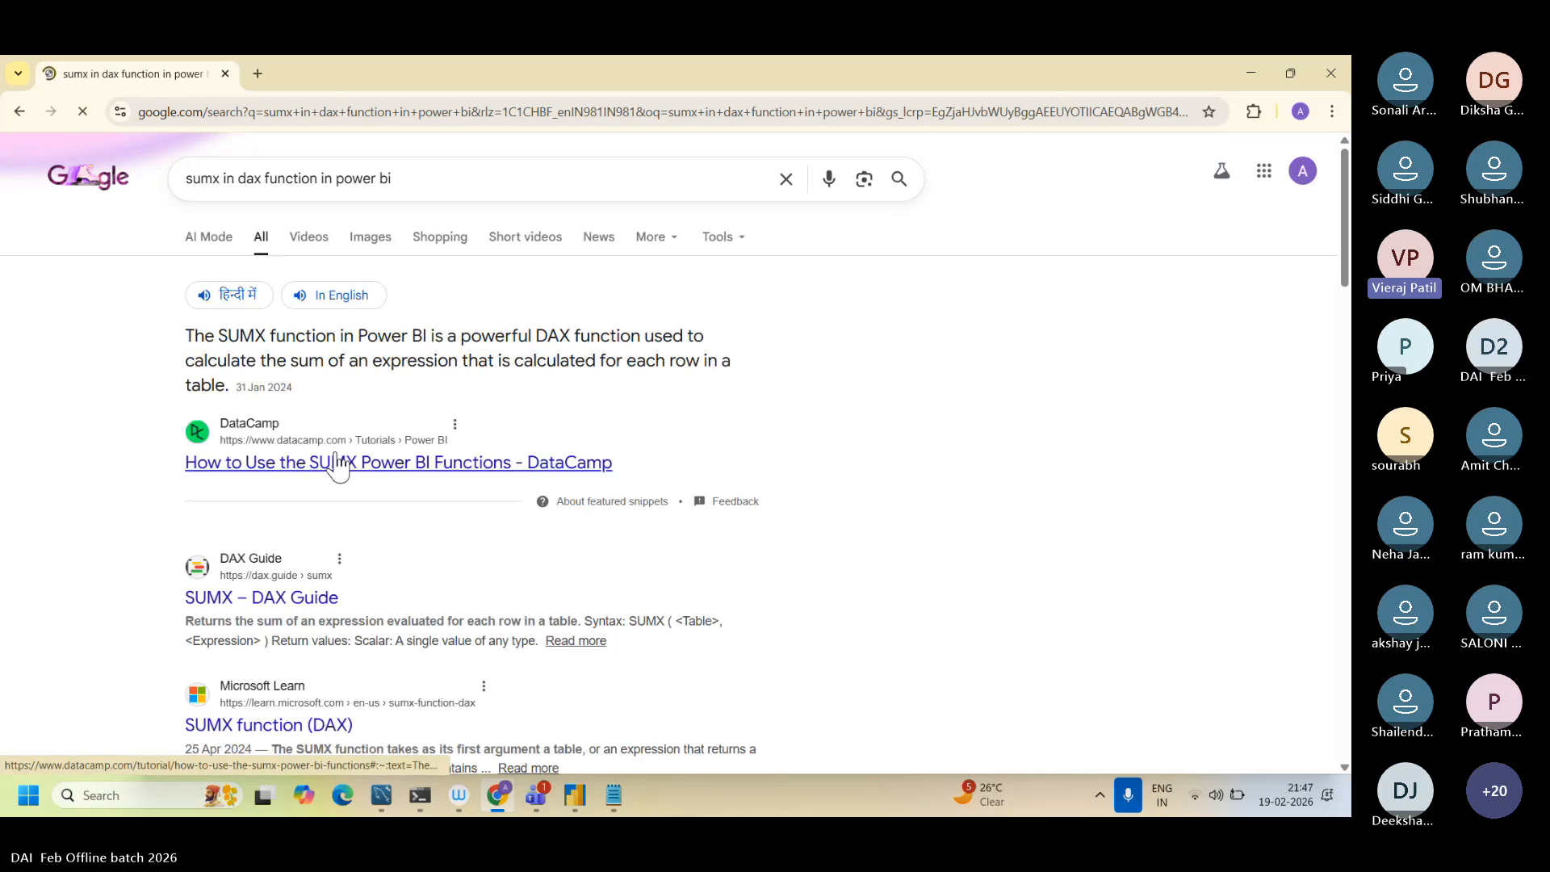
scroll(336, 455, "up", 3)
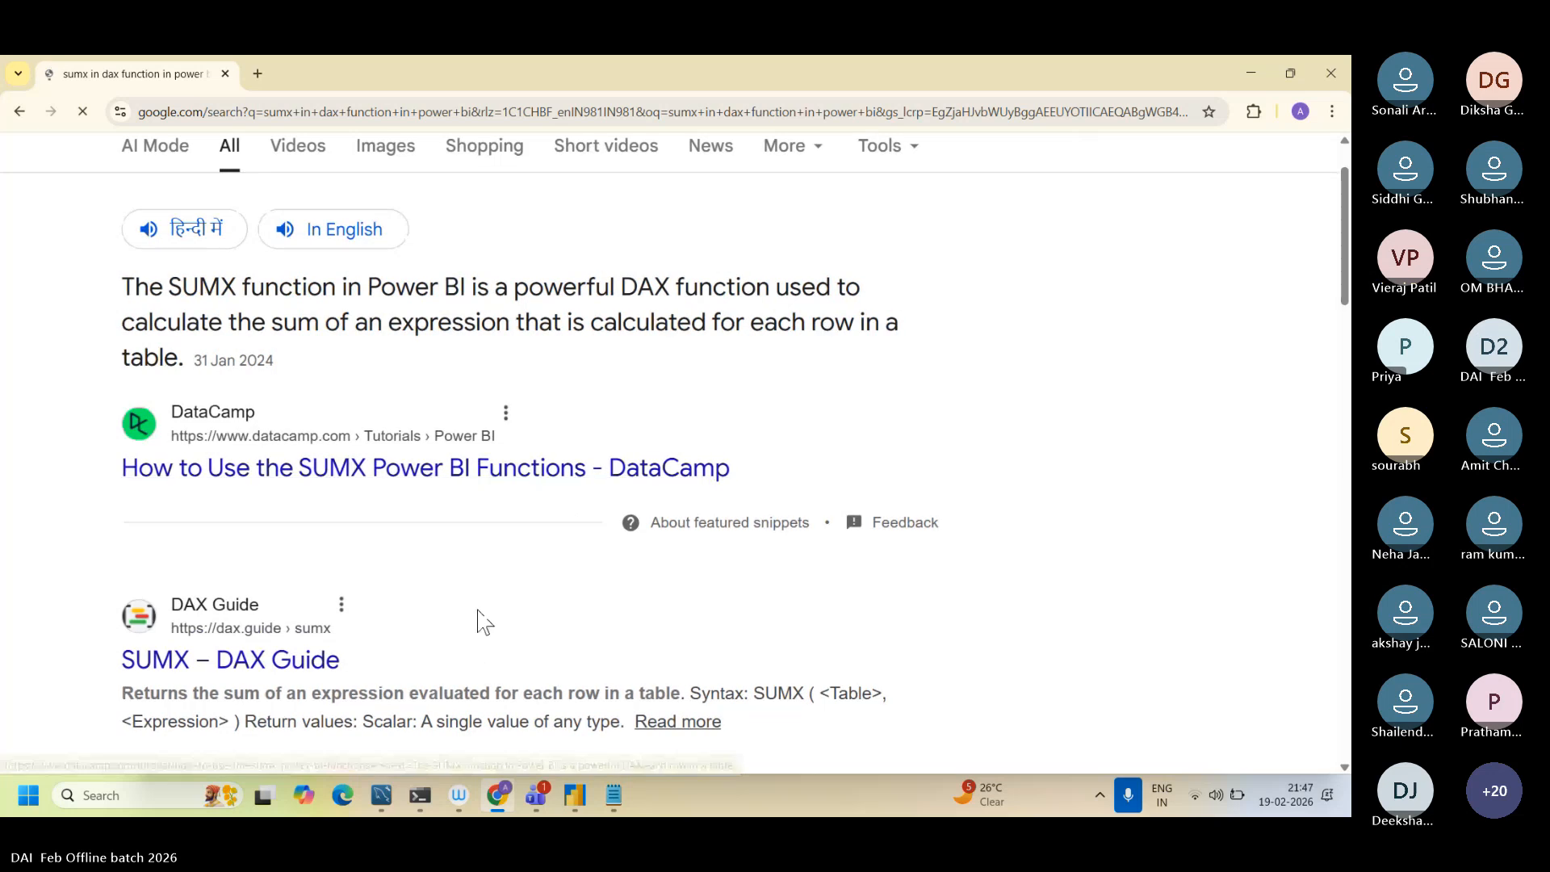
Step: Return to Power BI Desktop, leave the TotalSales1 formula and open the report view
left_click(574, 795)
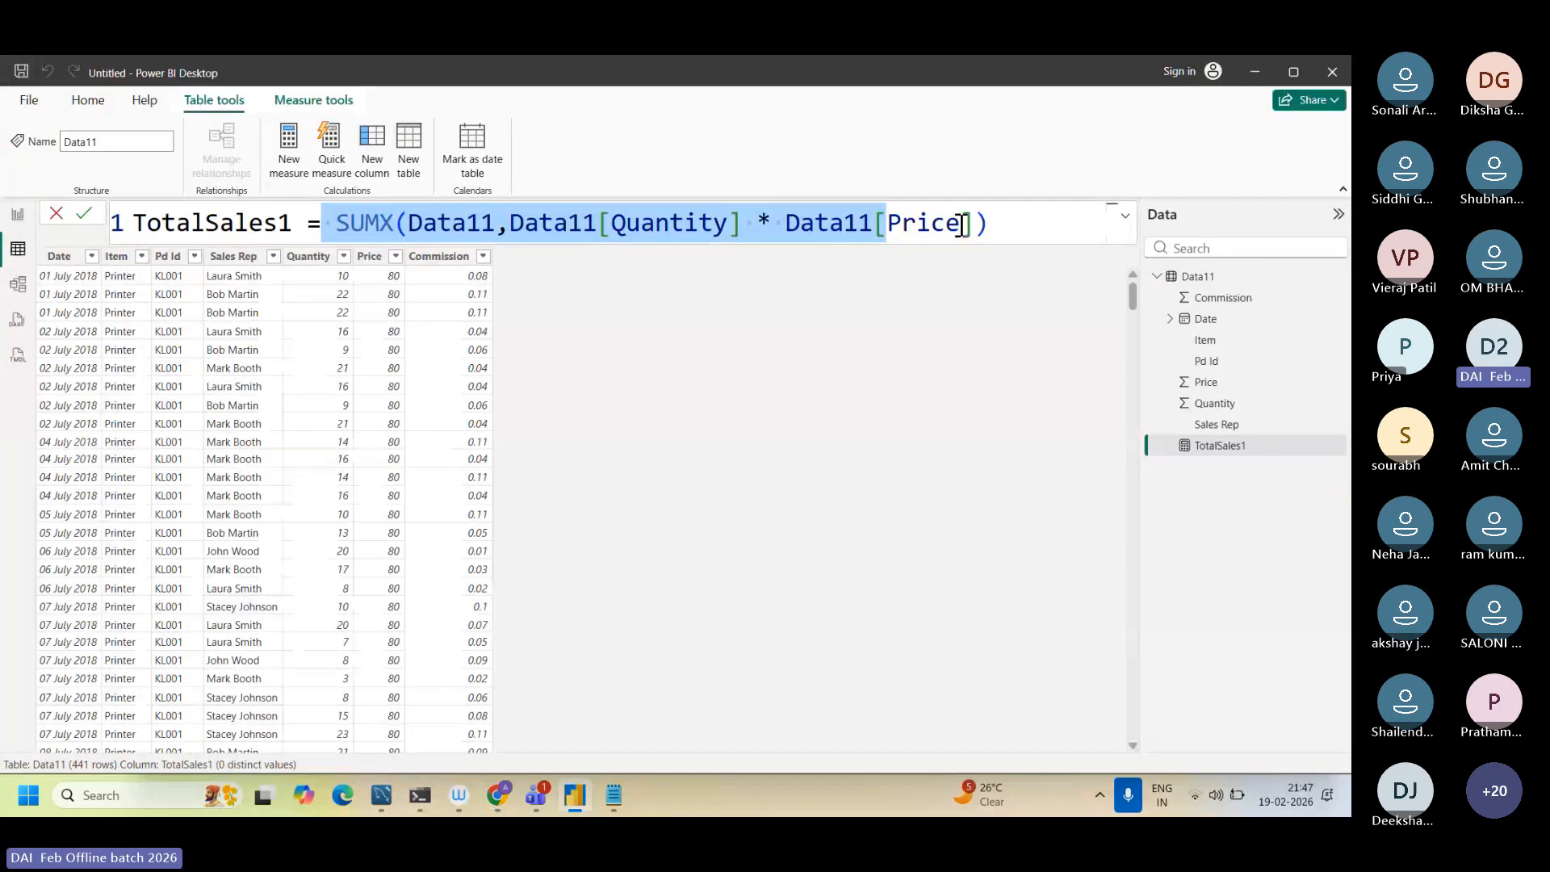
left_click(1003, 218)
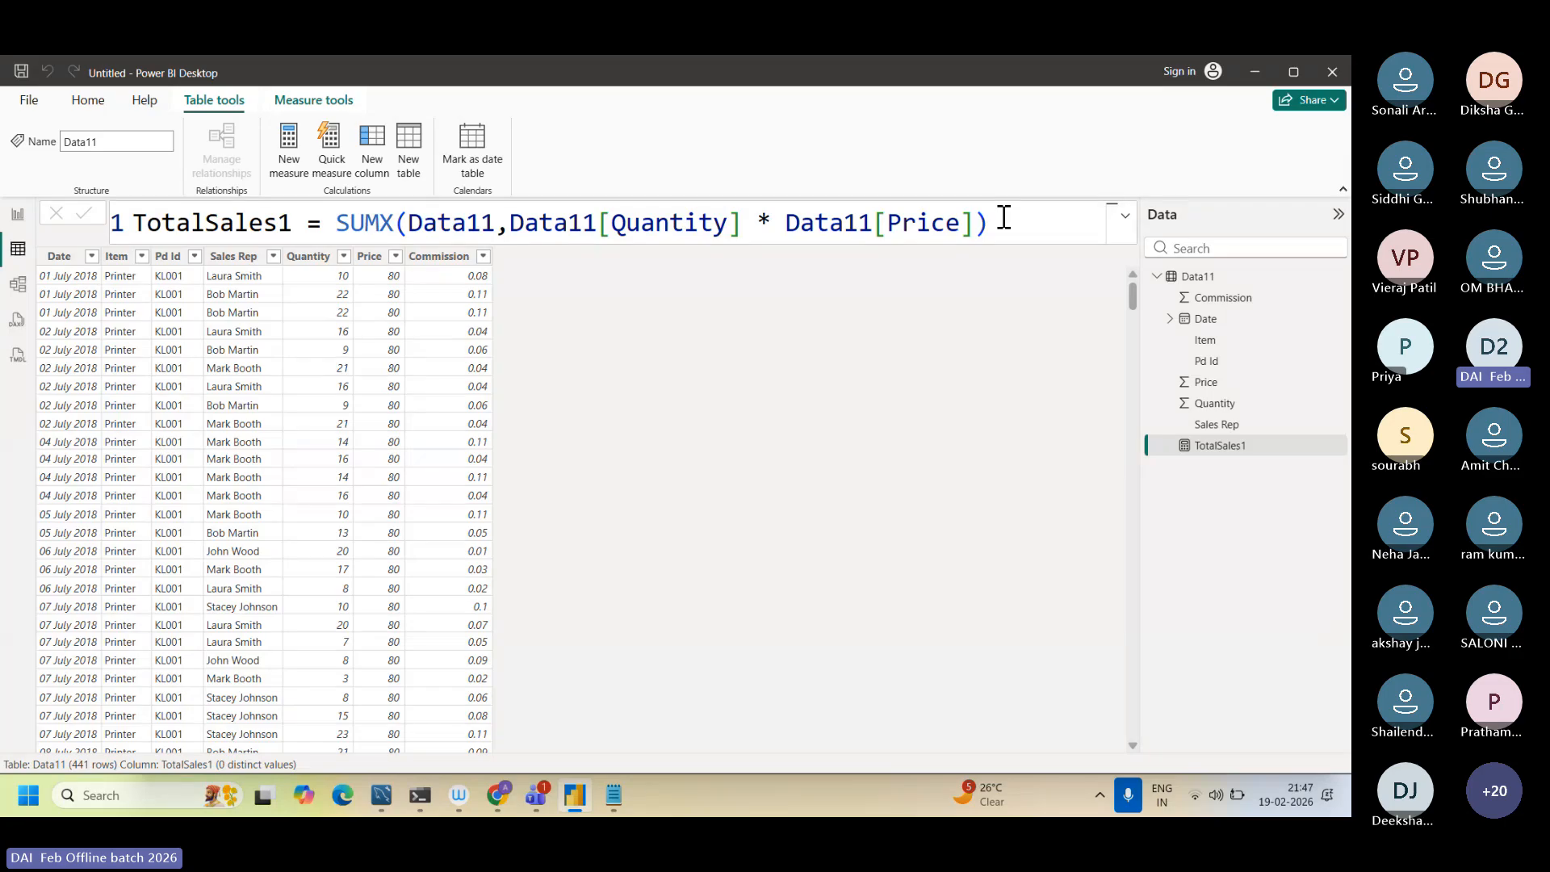
left_click(10, 216)
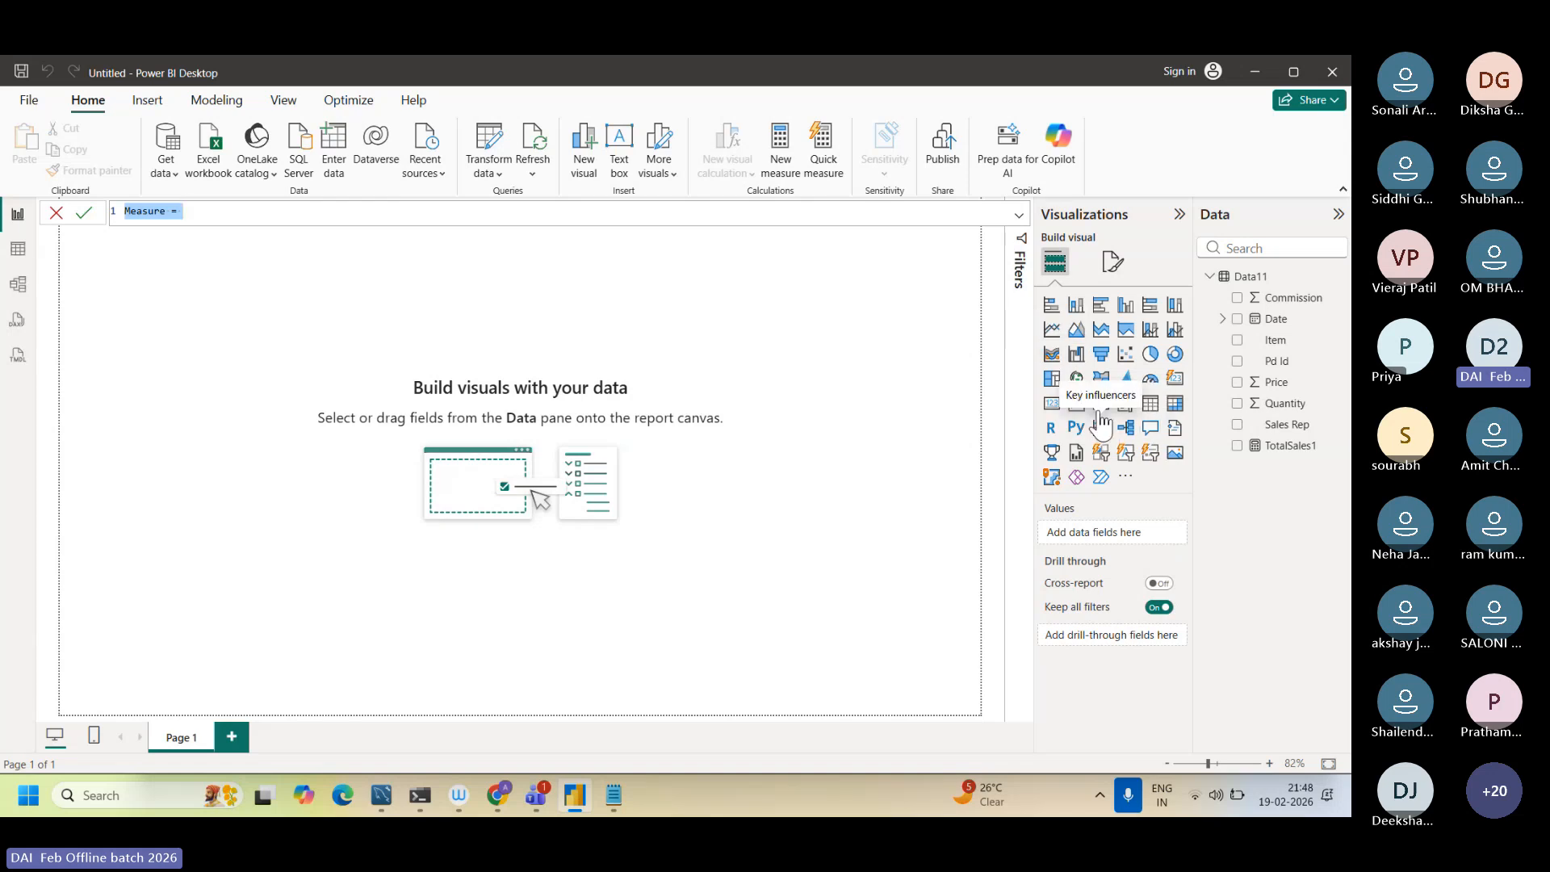
Step: Add an empty card visual to the report page and move it away from the page's upper-left corner
left_click(1053, 408)
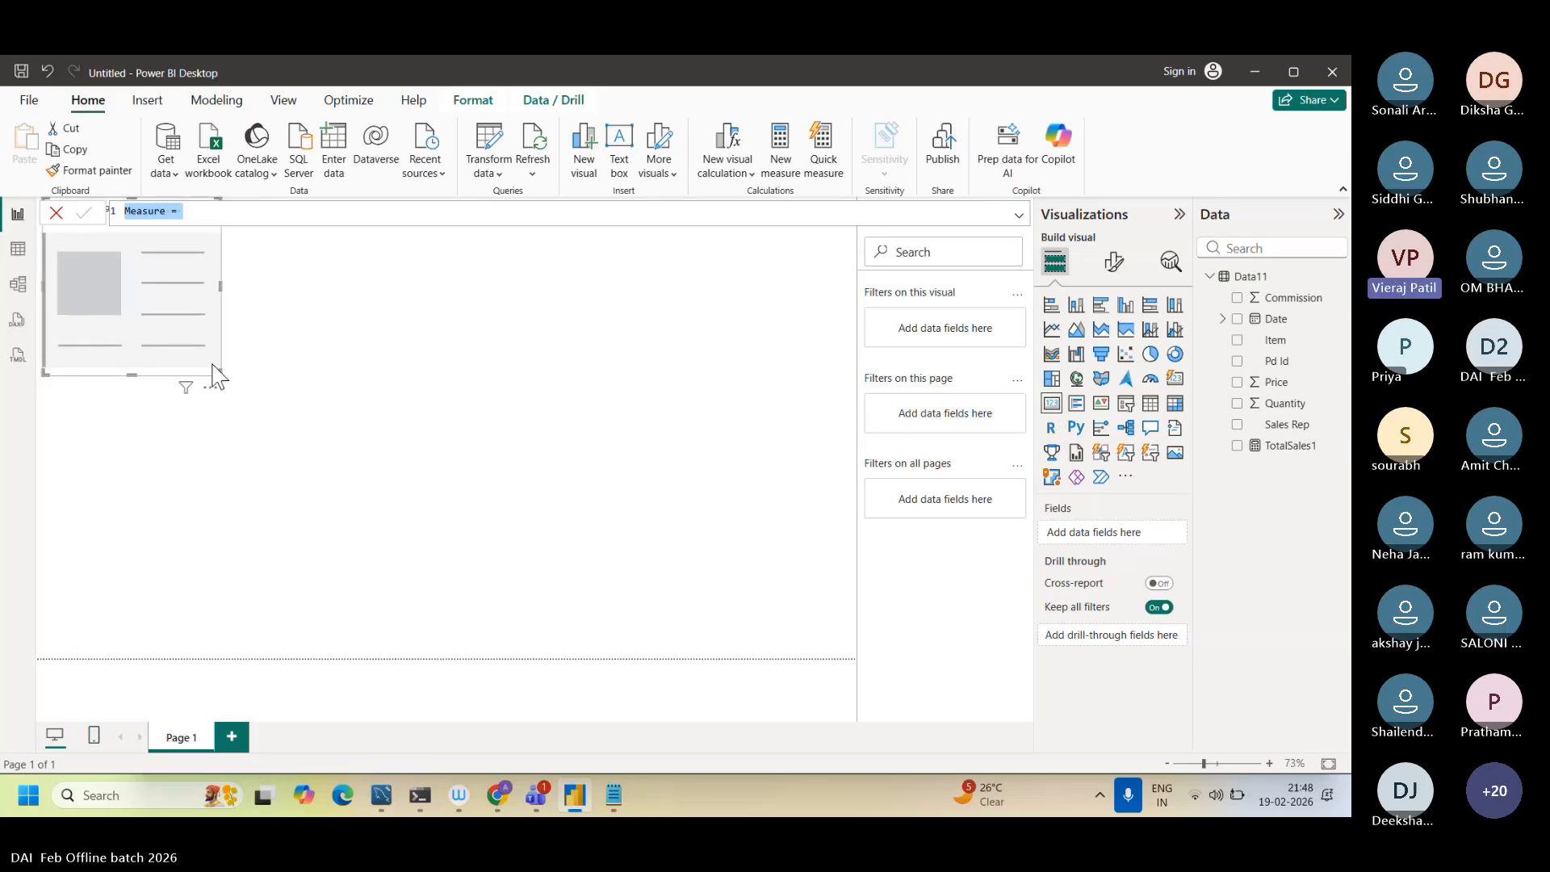
left_click_drag(217, 375, 374, 452)
left_click(626, 460)
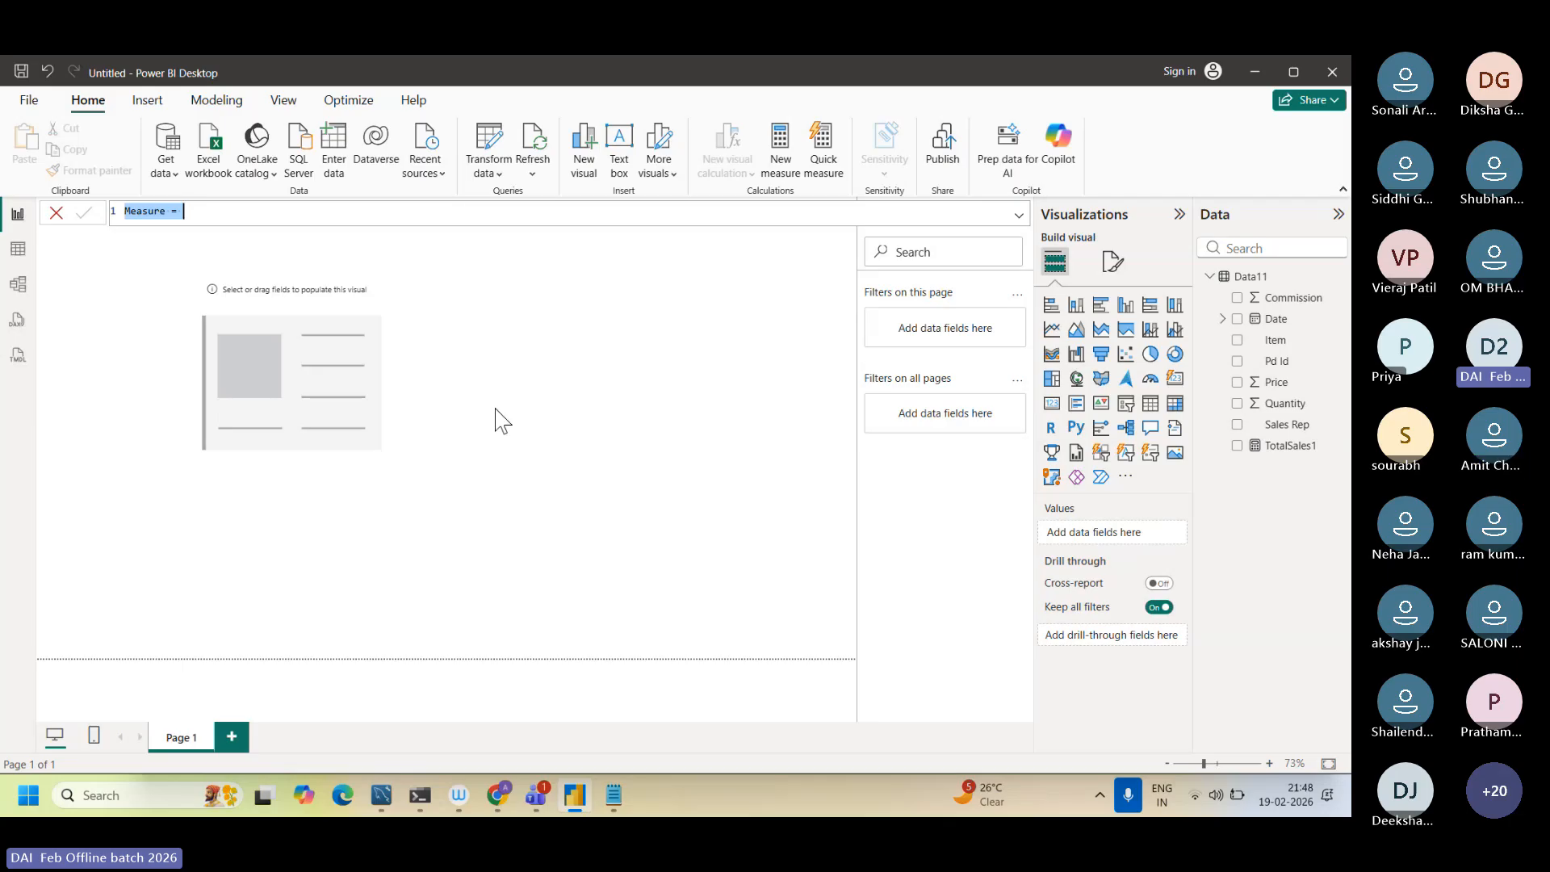
Step: Show the TotalSales1 measure in an enlarged card visual beside the empty card, and remove the empty card
left_click(1237, 447)
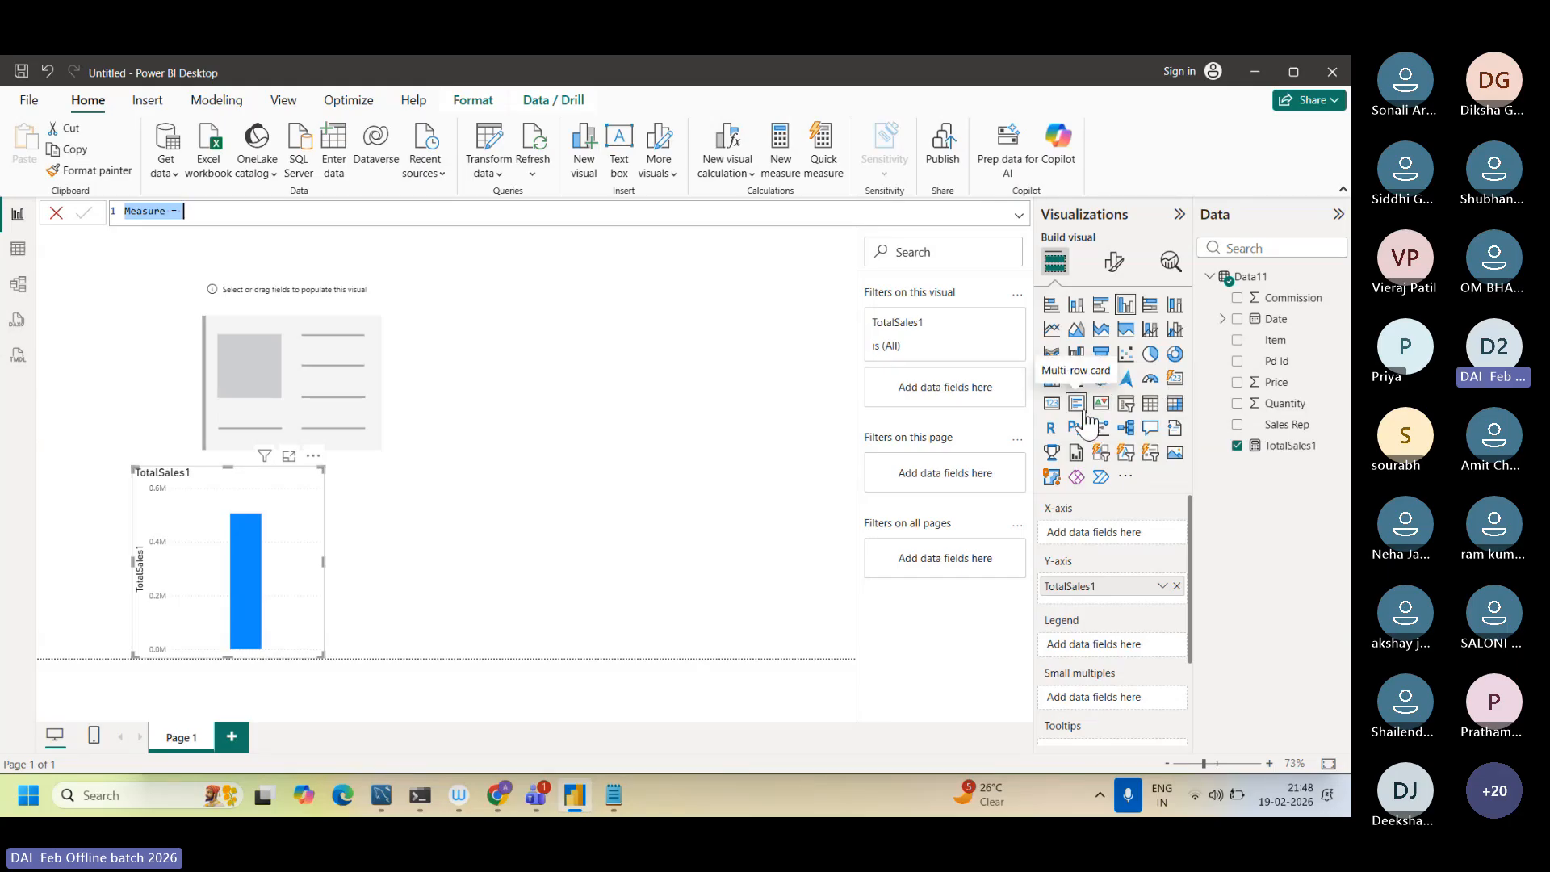
left_click(1052, 404)
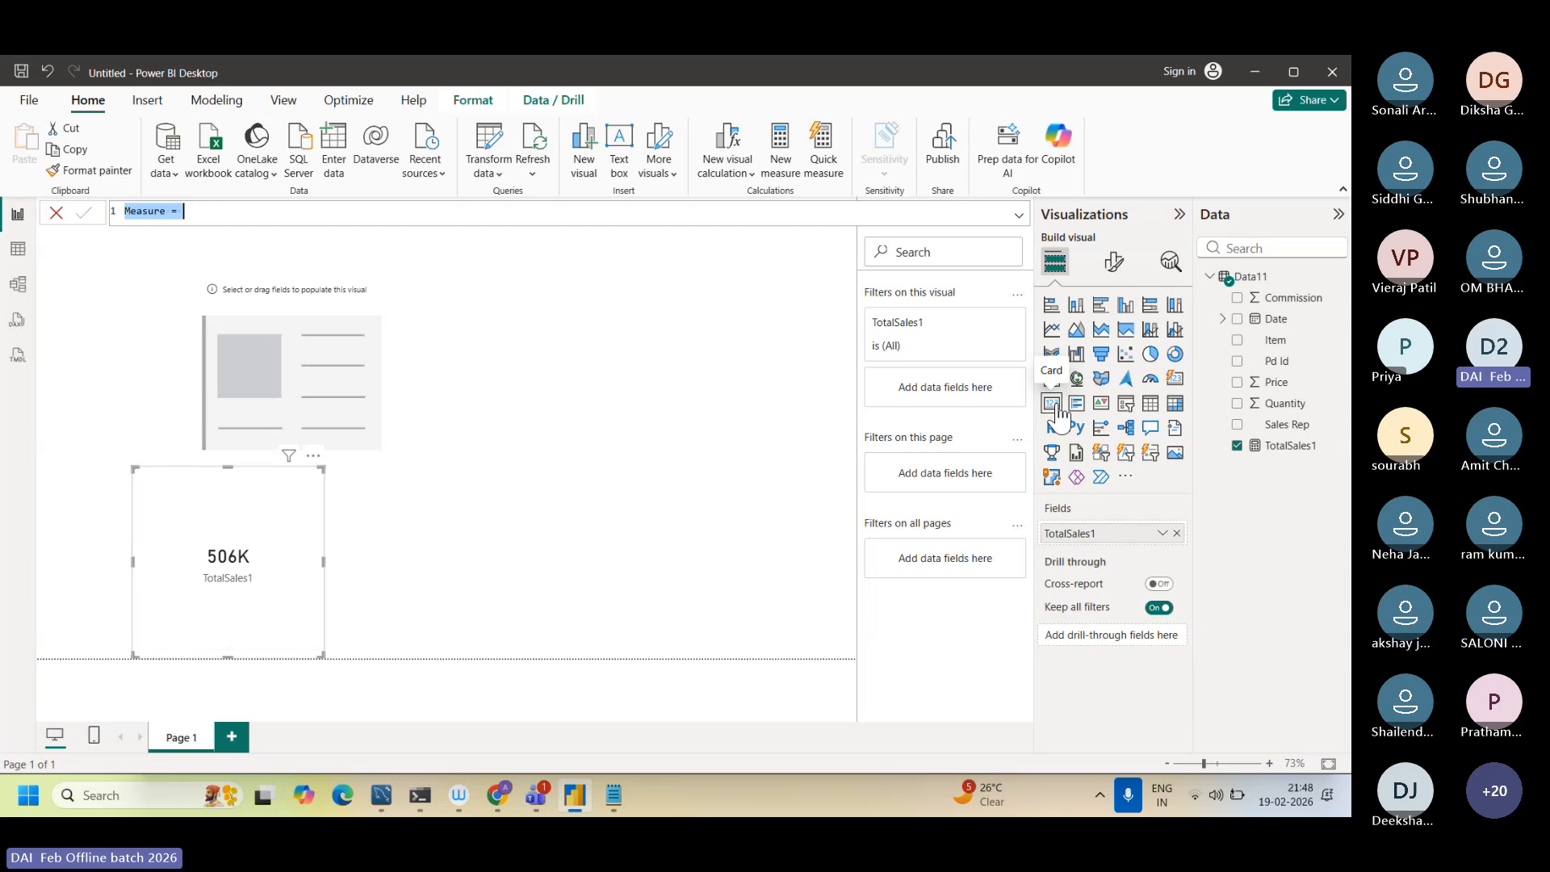
left_click_drag(198, 518, 586, 295)
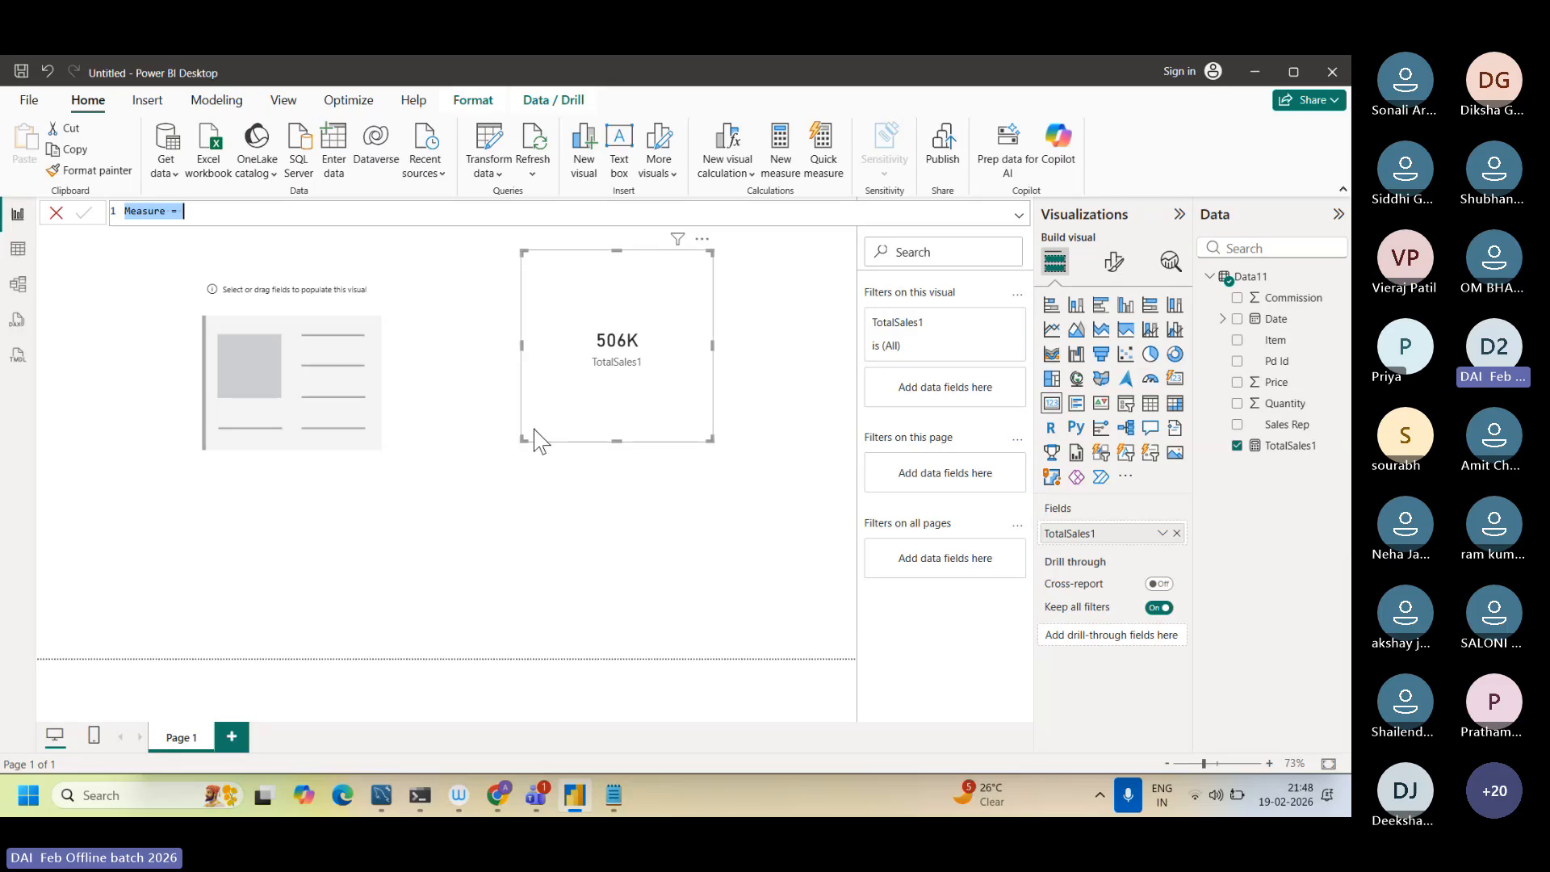
left_click_drag(521, 440, 416, 541)
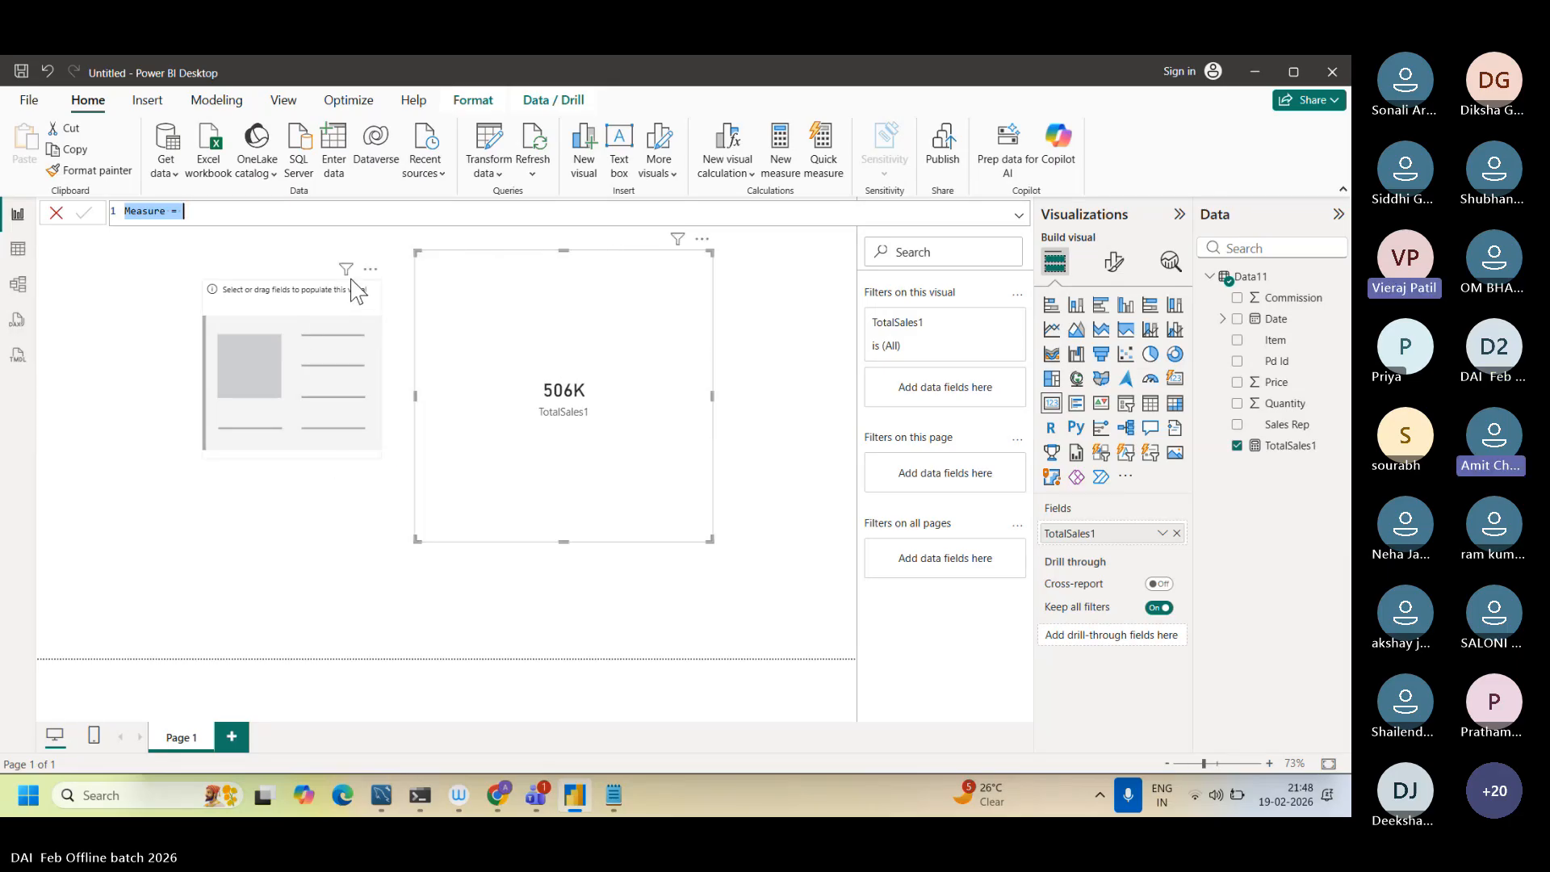
left_click(371, 269)
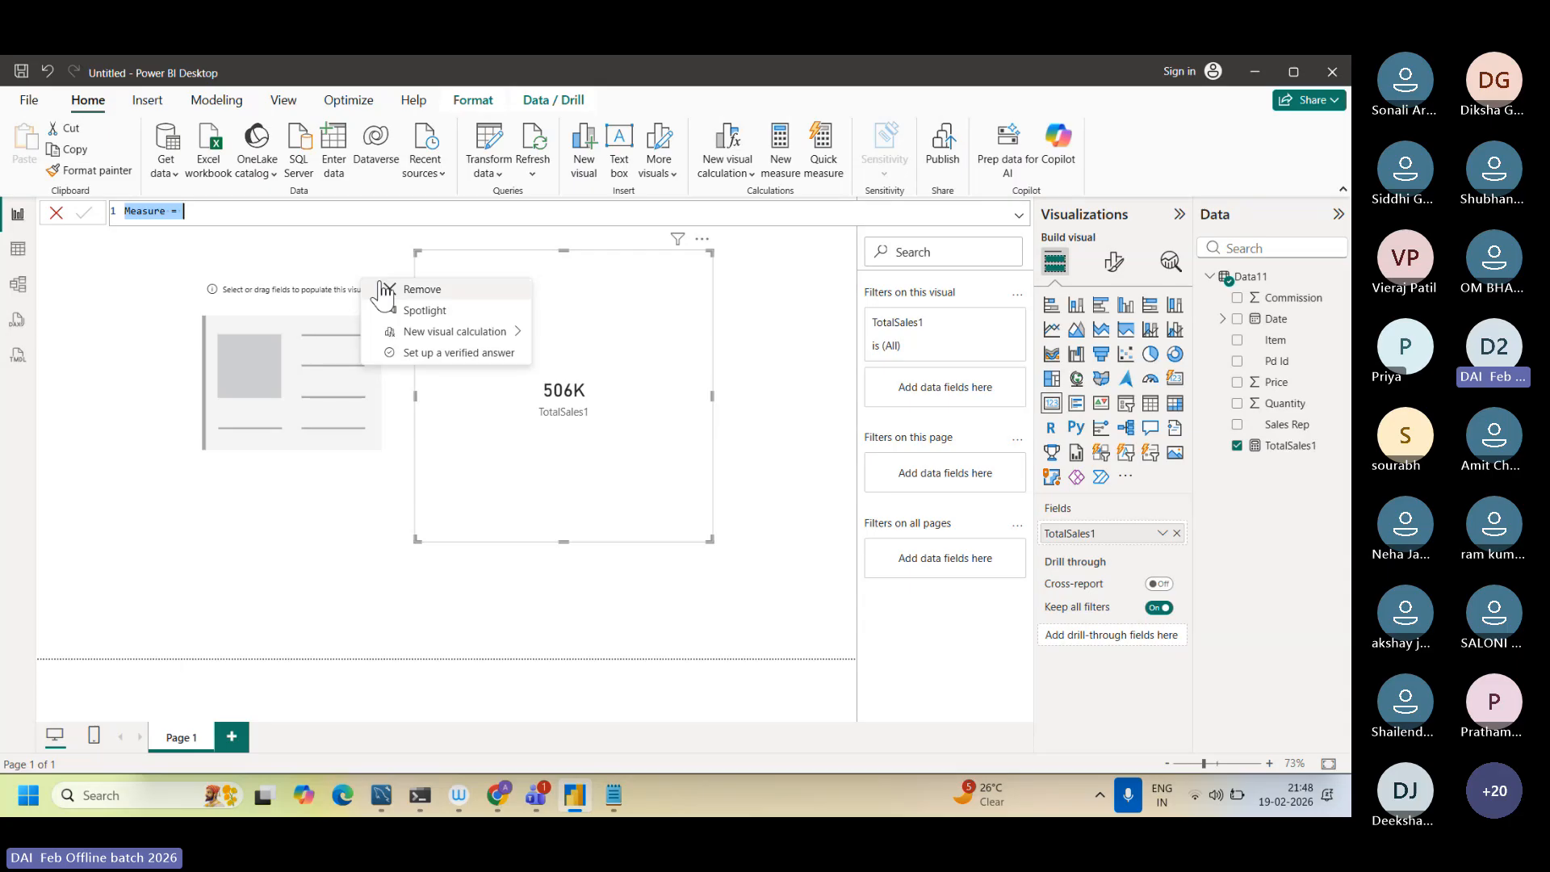
left_click(384, 290)
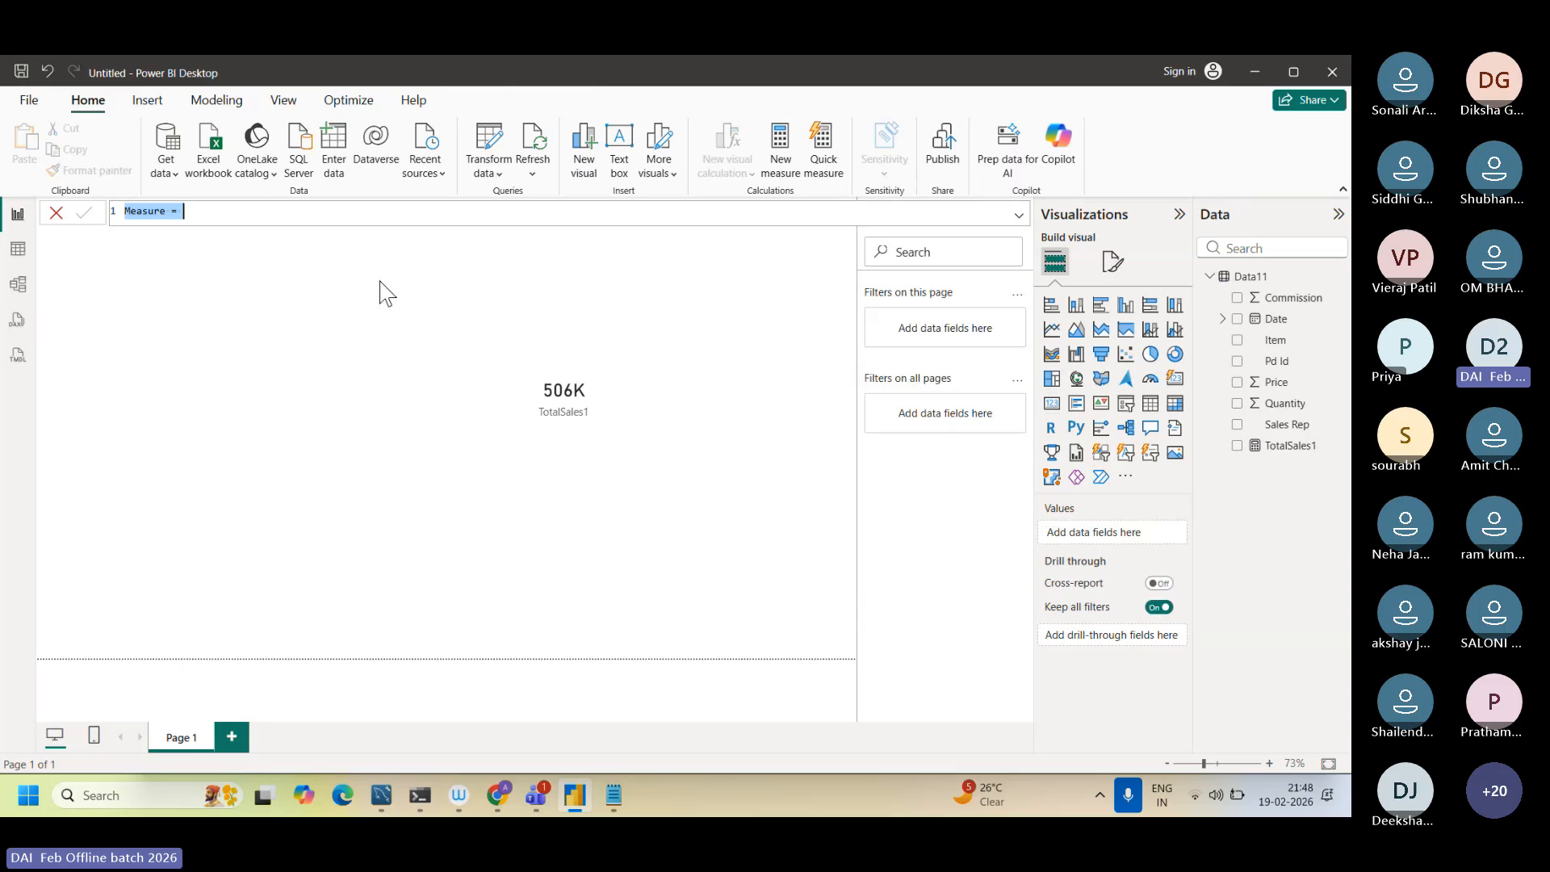
Step: Discard the unfinished new measure and move the TotalSales1 card closer to the page's upper-left corner
left_click(517, 329)
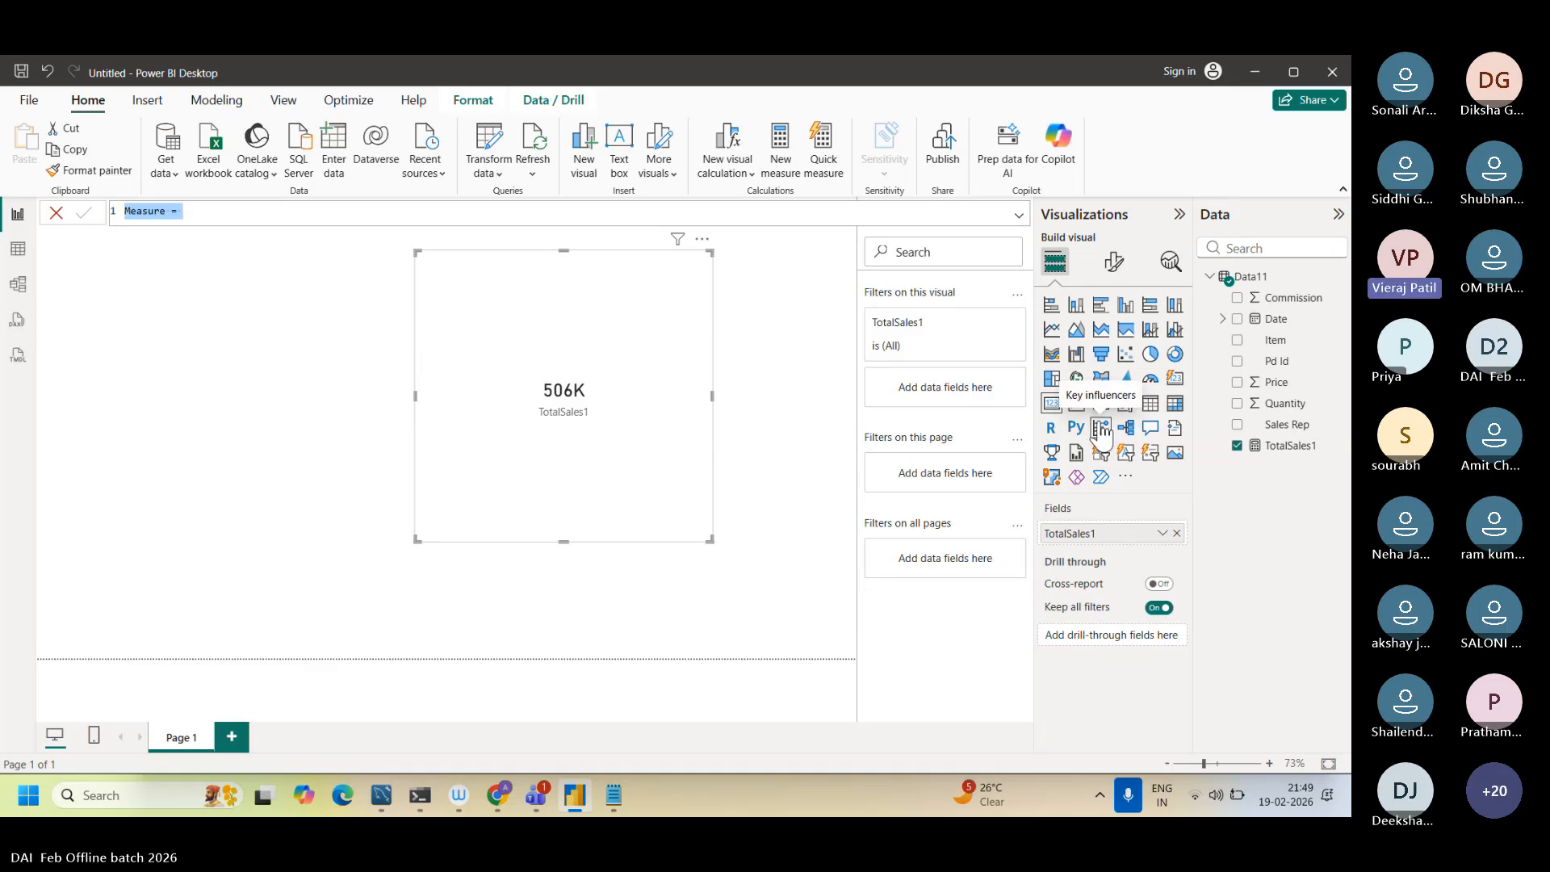
left_click(786, 274)
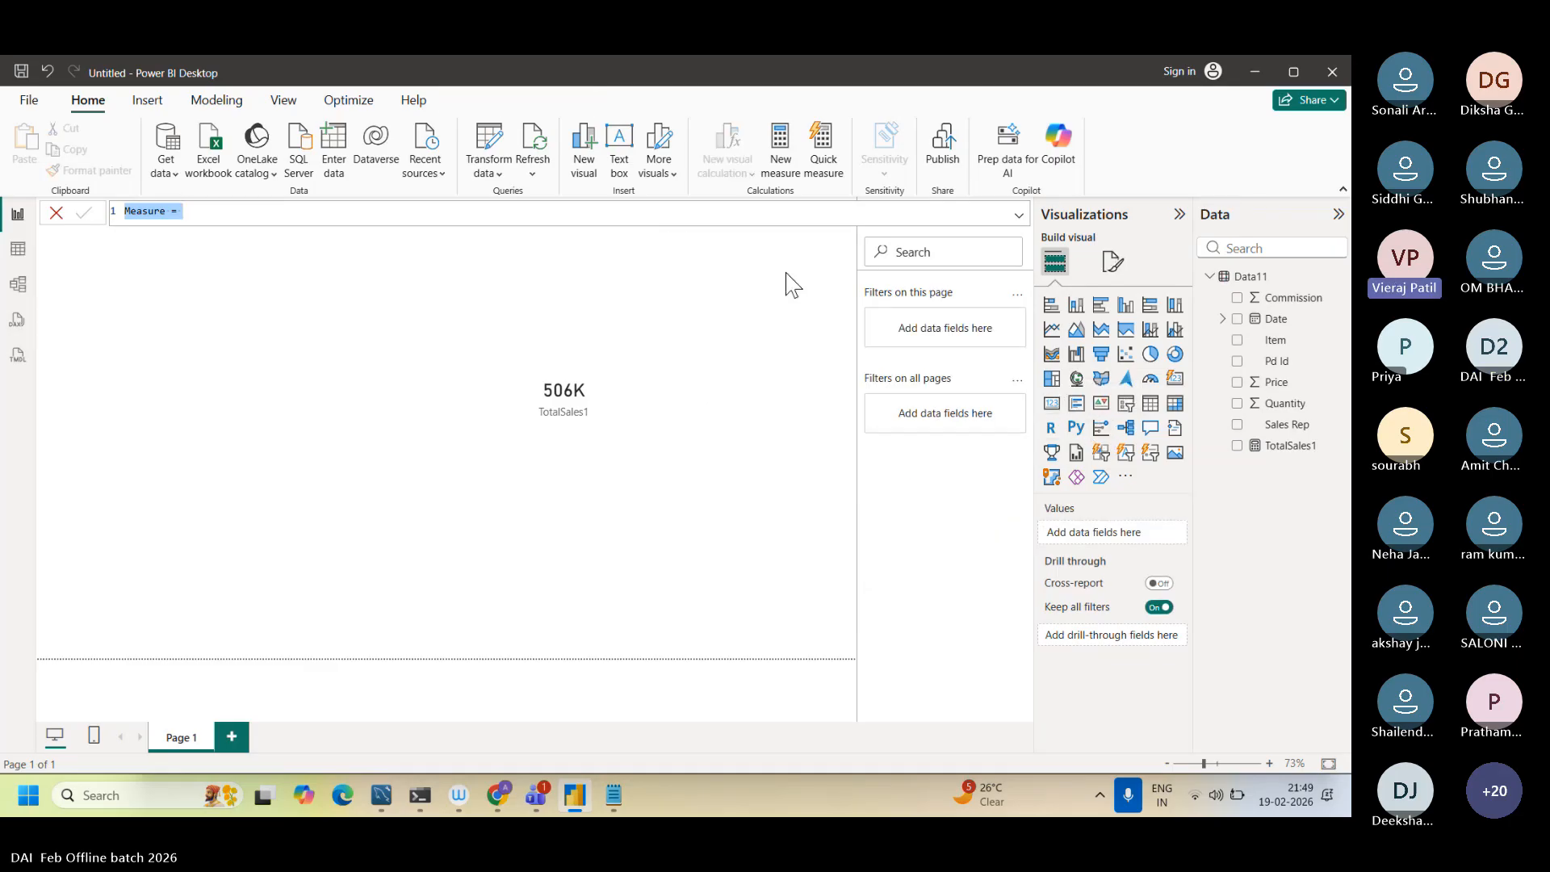
left_click(55, 213)
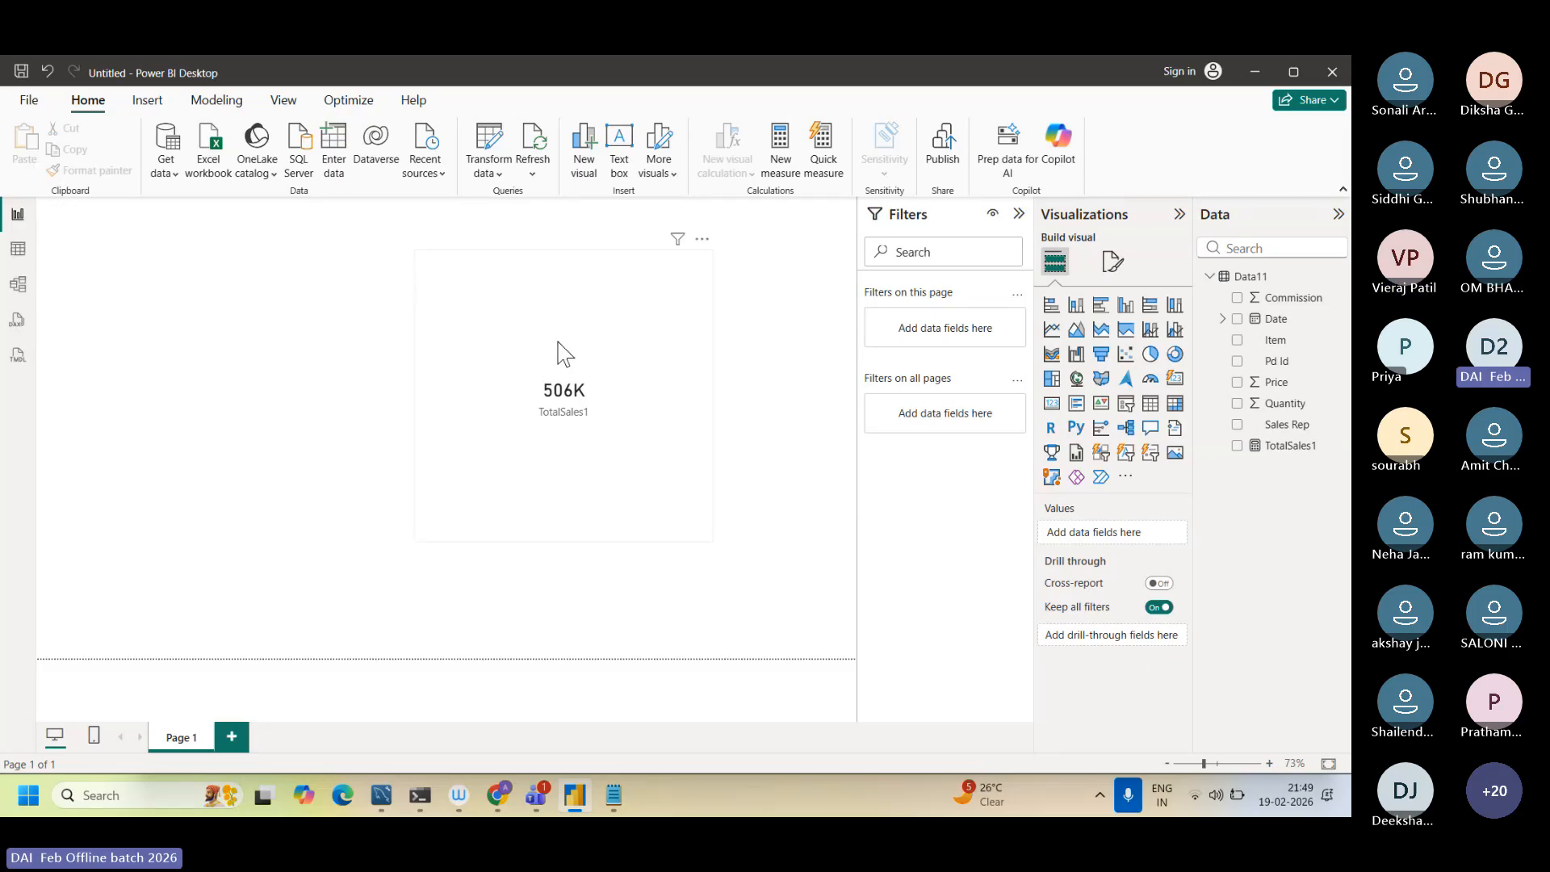
left_click(657, 347)
left_click_drag(541, 328, 530, 327)
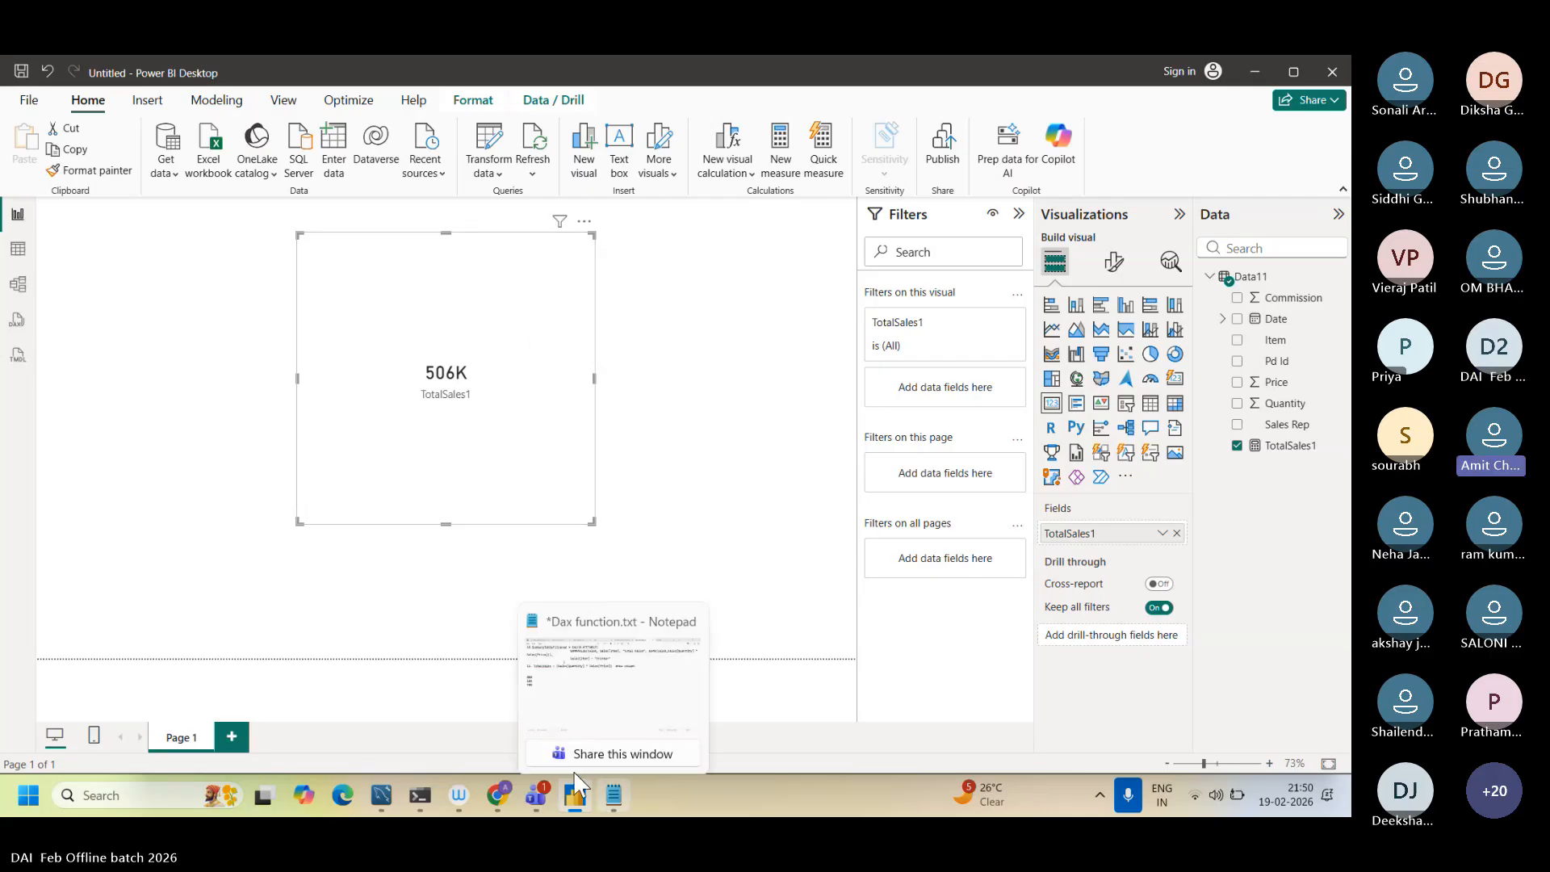
Step: Switch to Chrome and highlight the SUMX definition in the featured search result
left_click(500, 786)
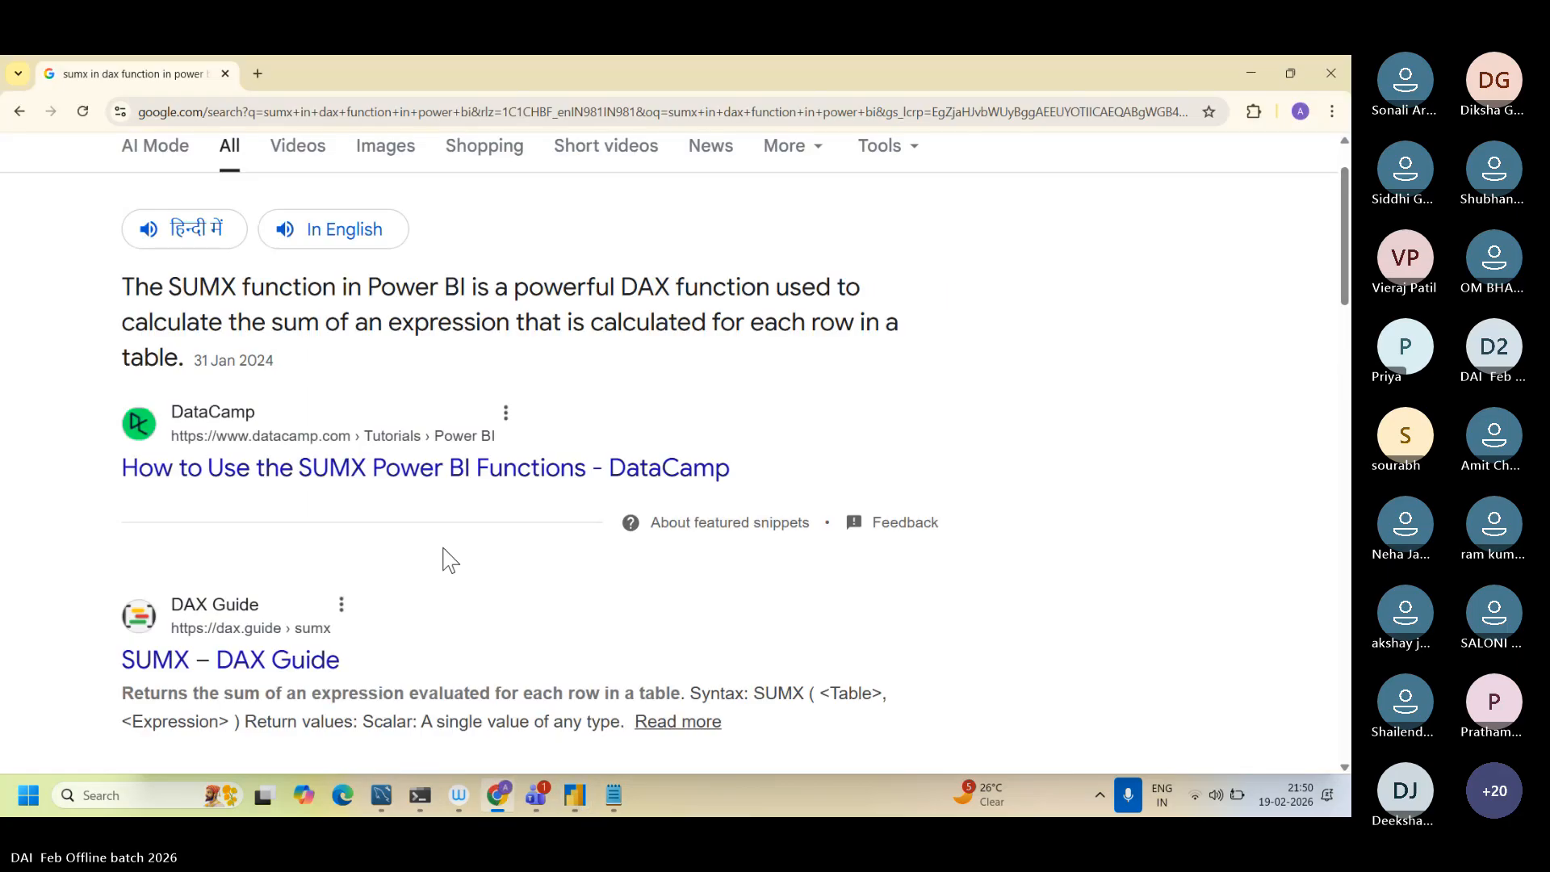
left_click_drag(150, 288, 204, 358)
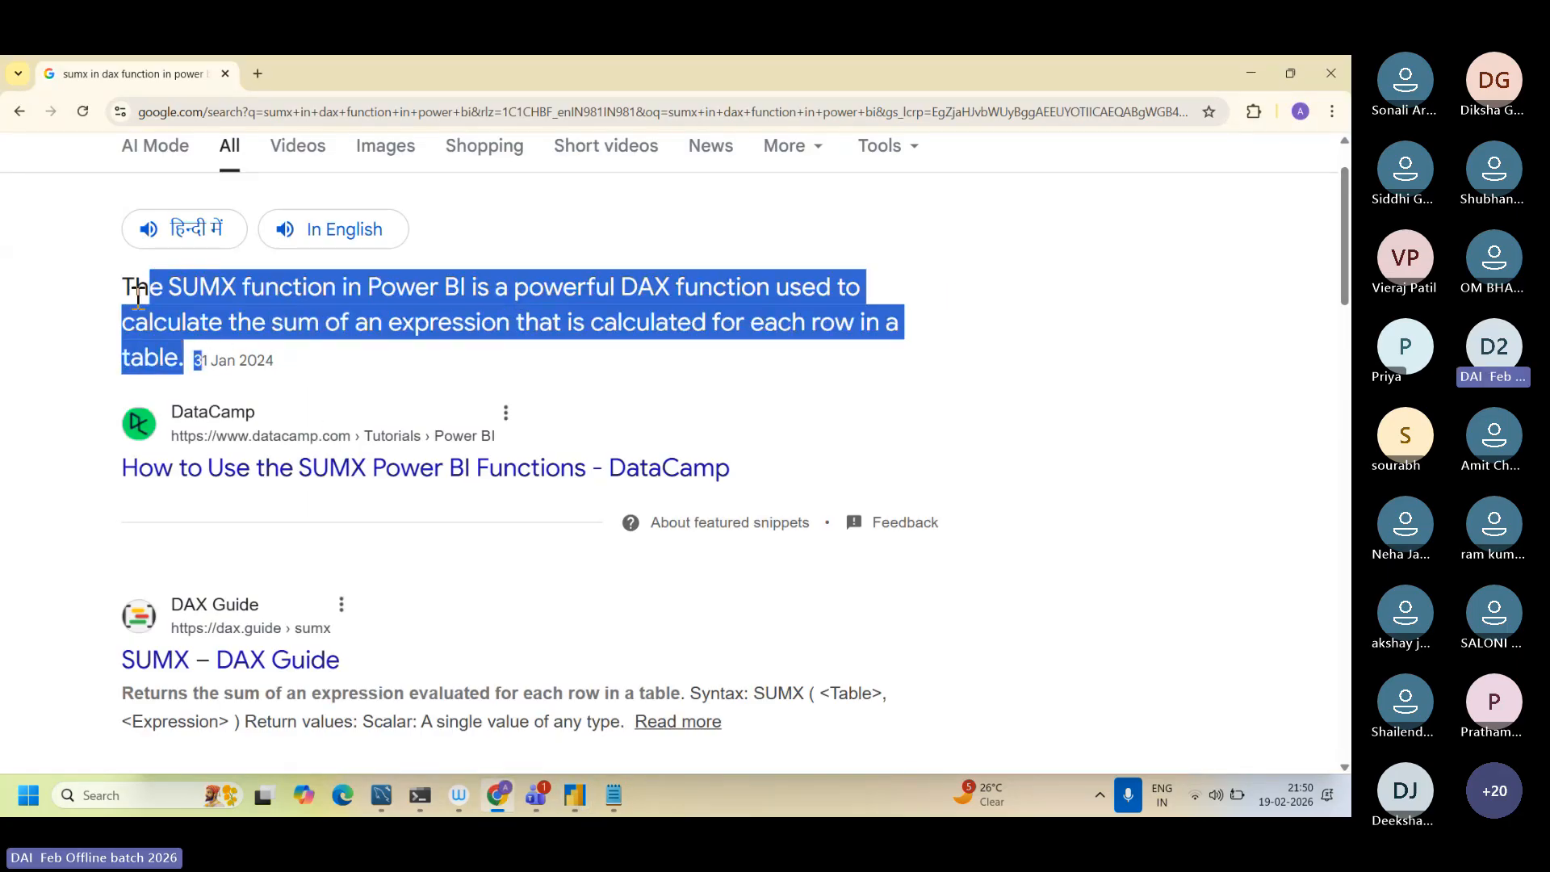
left_click_drag(134, 288, 177, 346)
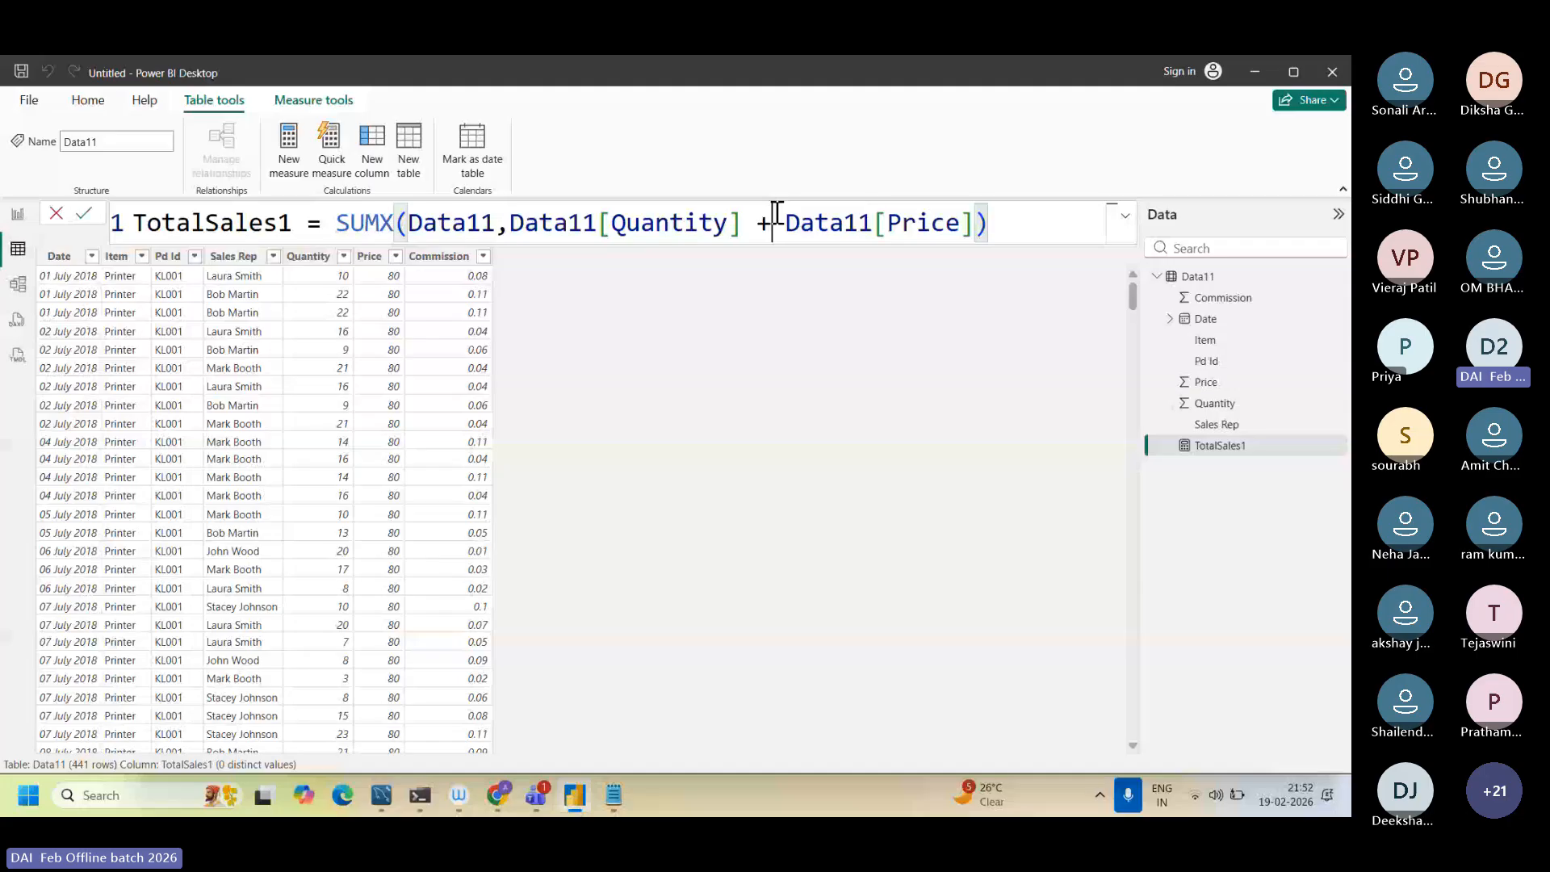
Step: Replace the + operator with * between Data11[Quantity] and Data11[Price] in the TotalSales1 formula
left_click_drag(598, 223, 967, 230)
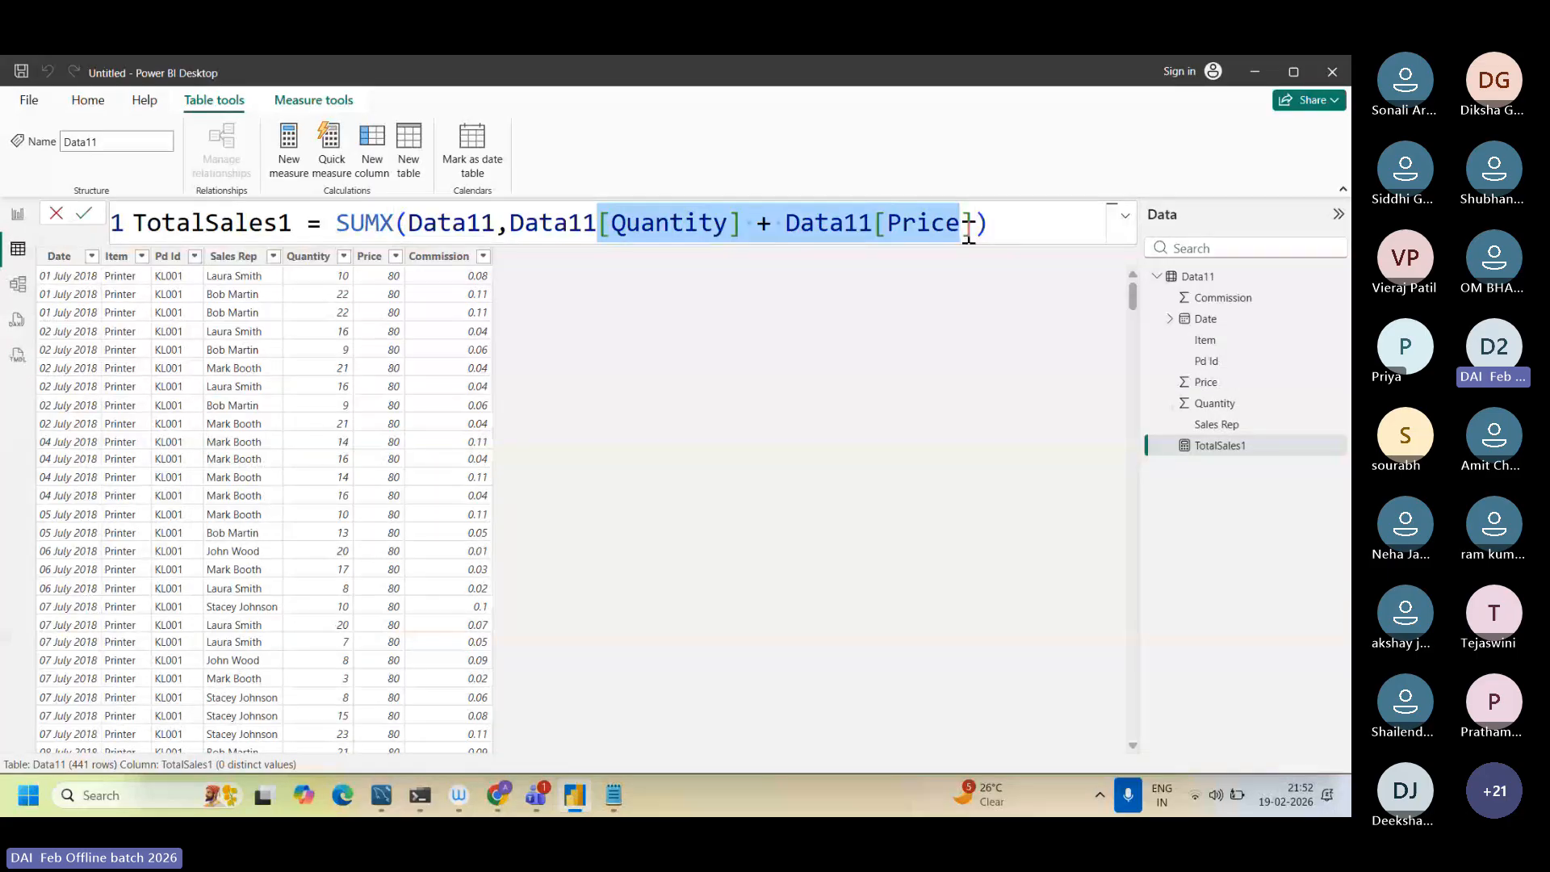
left_click(784, 225)
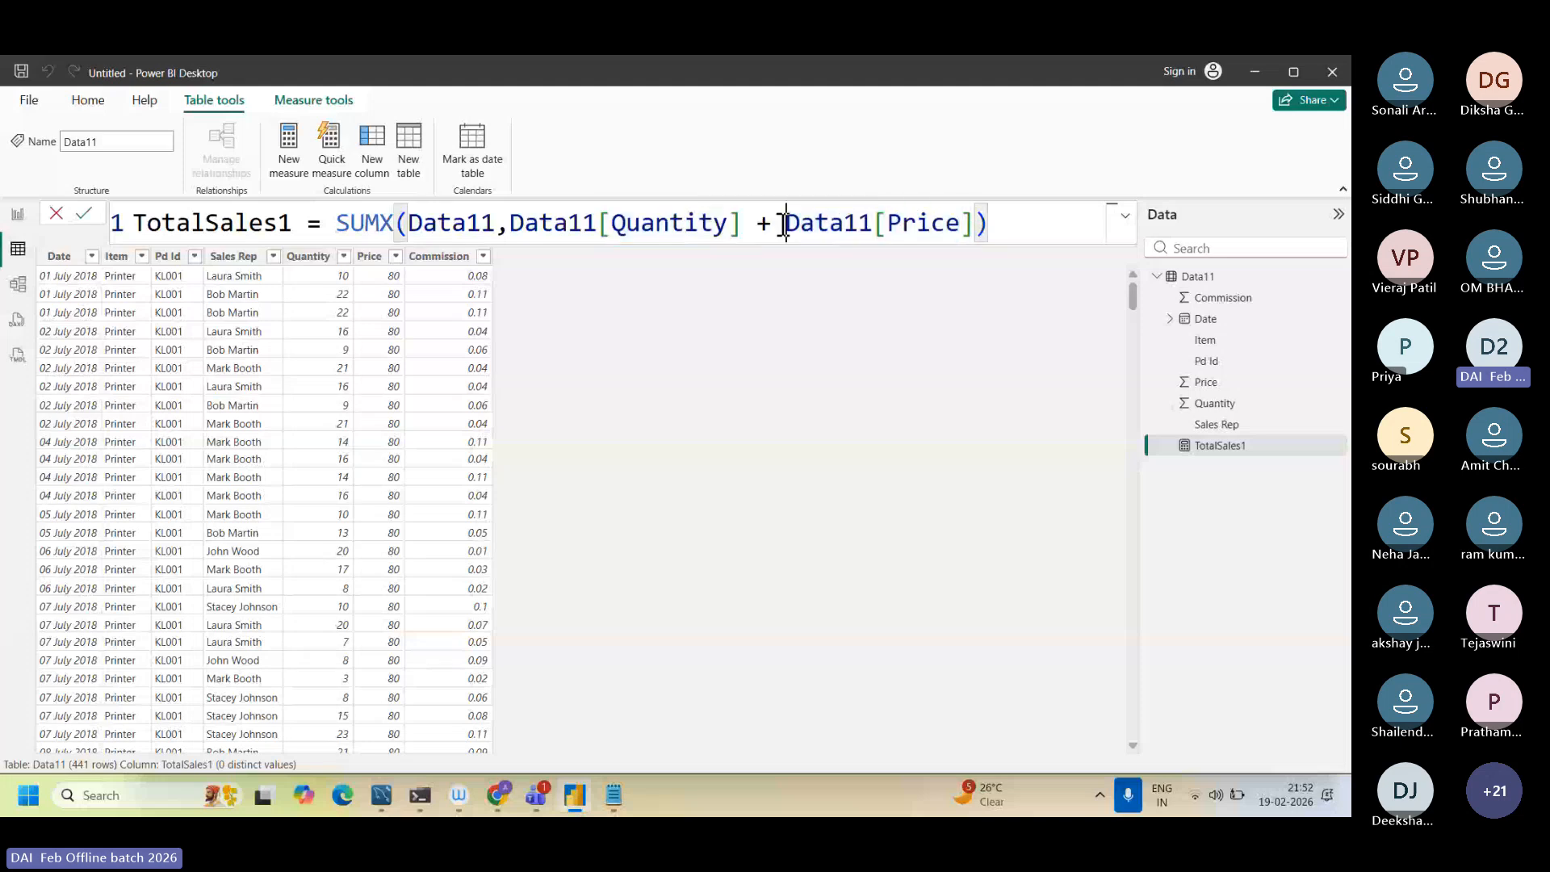
key("BackSpace")
key("BackSpace")
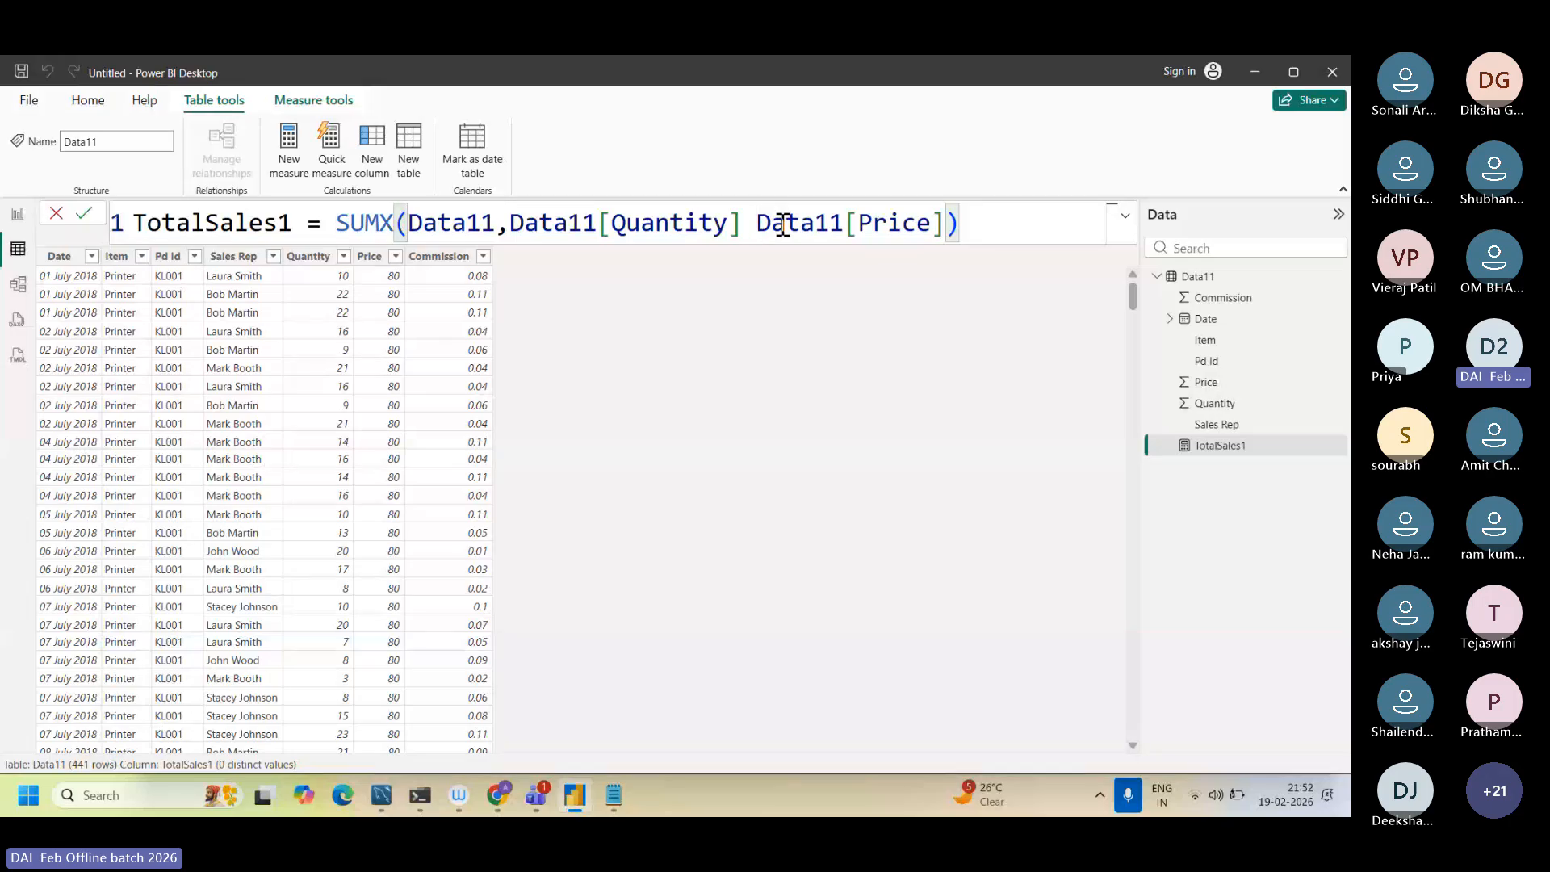
type("*")
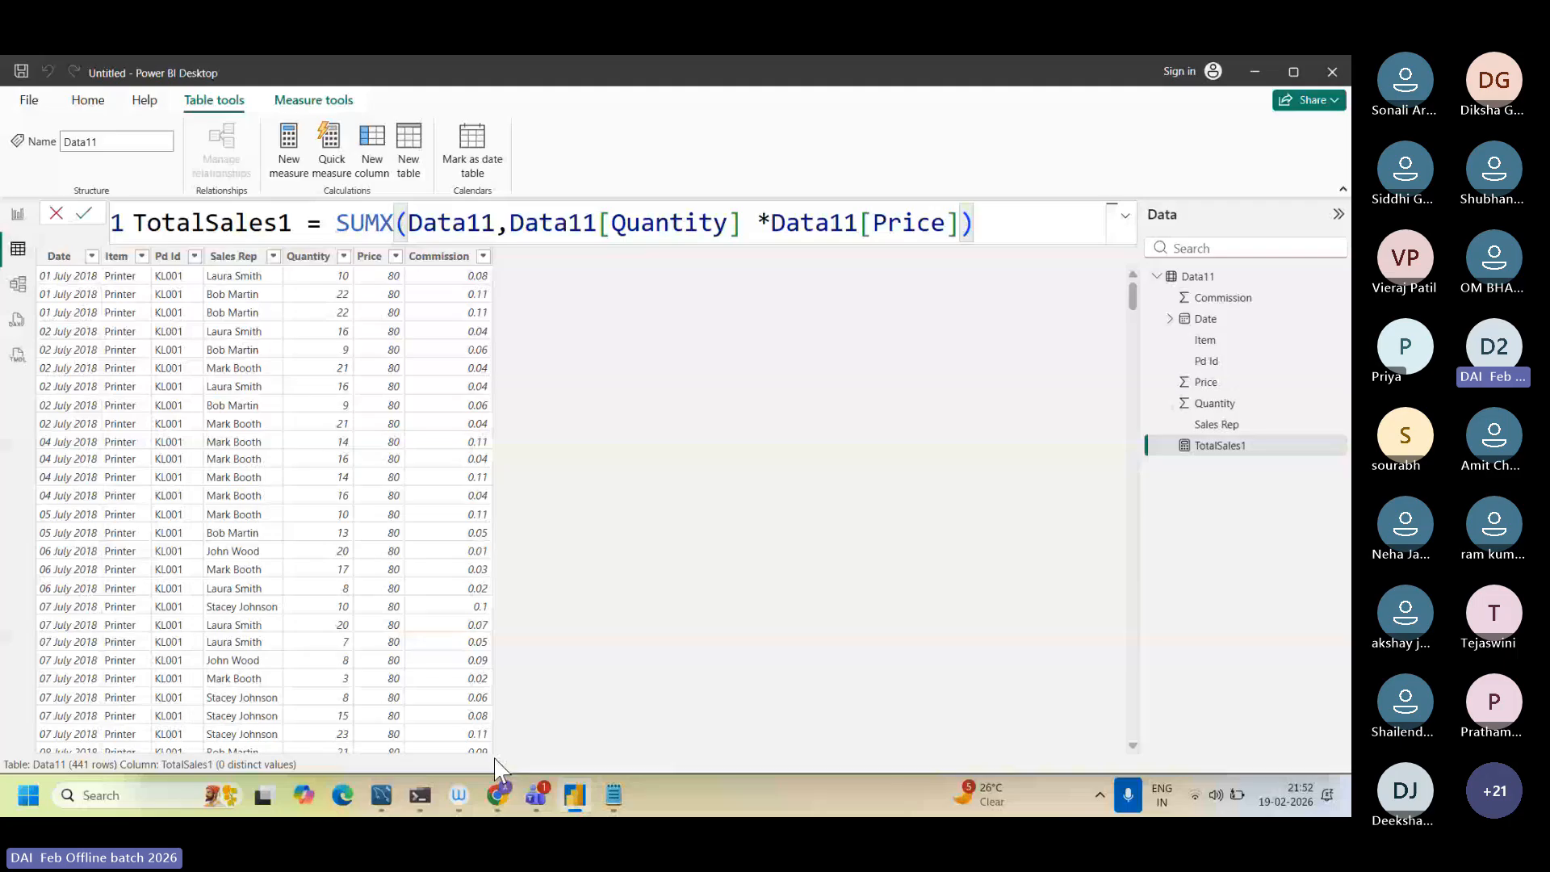
Step: Switch to Chrome and highlight the words "sum" and "calculated for each row in a table" in the SUMX definition
left_click(499, 797)
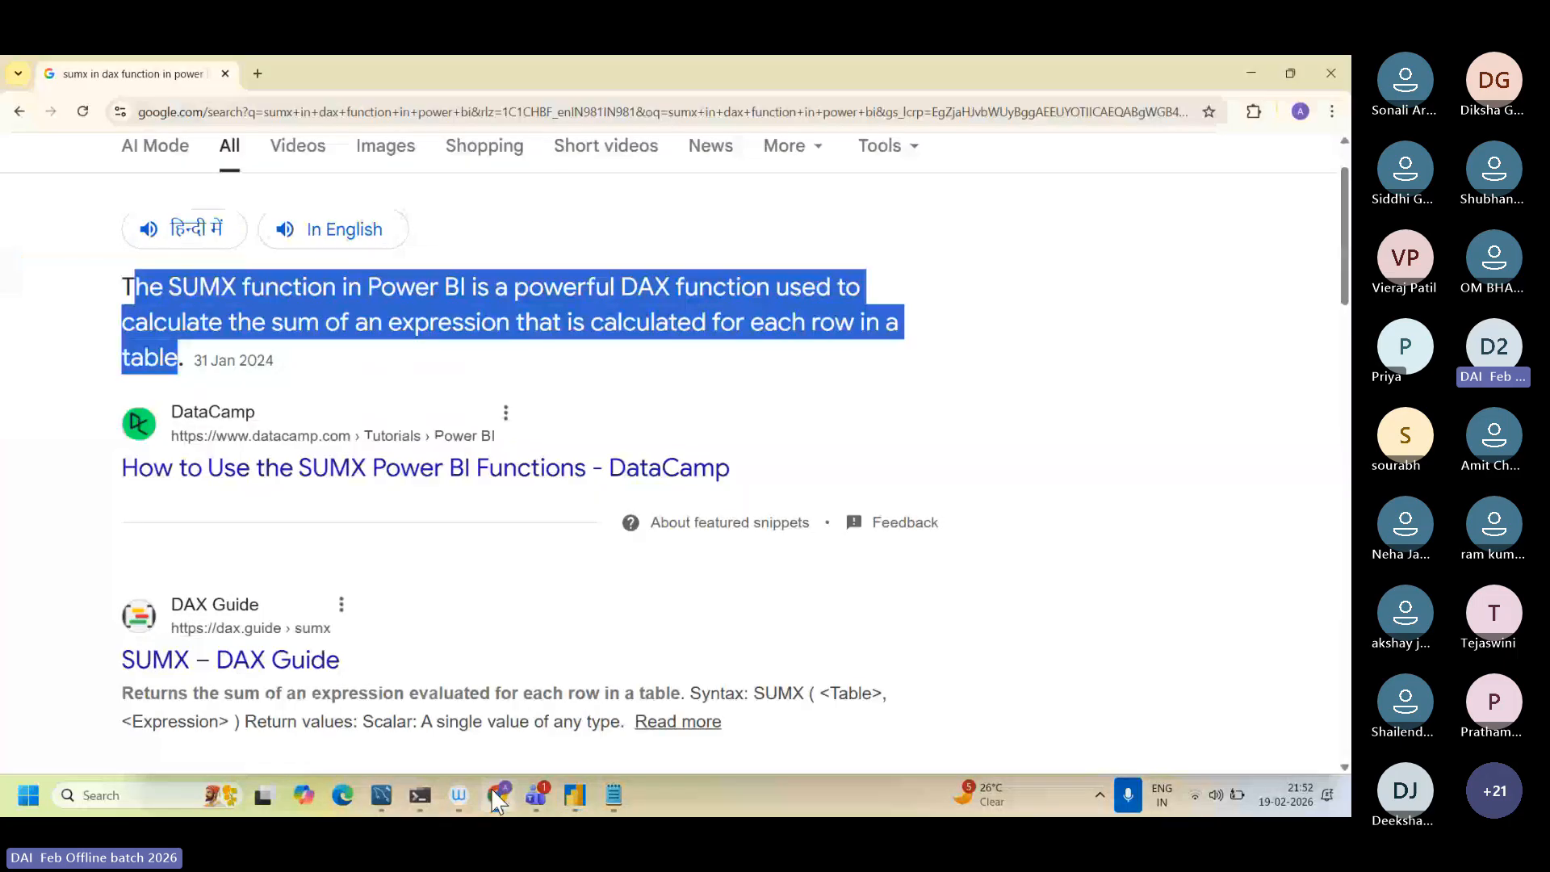
left_click_drag(253, 323, 334, 316)
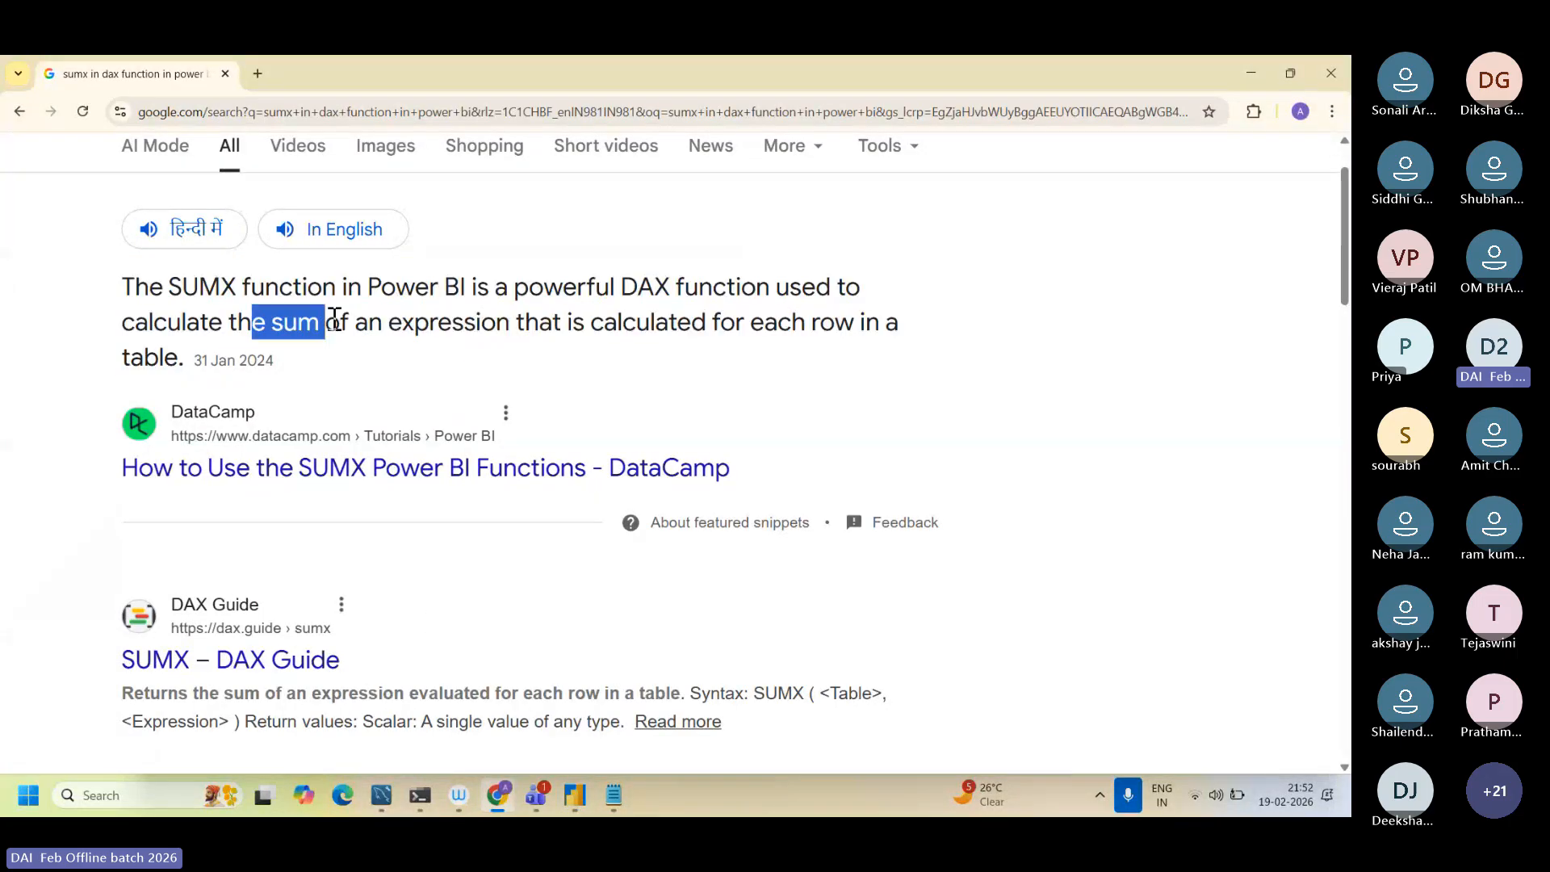
left_click(584, 328)
left_click_drag(584, 327, 775, 370)
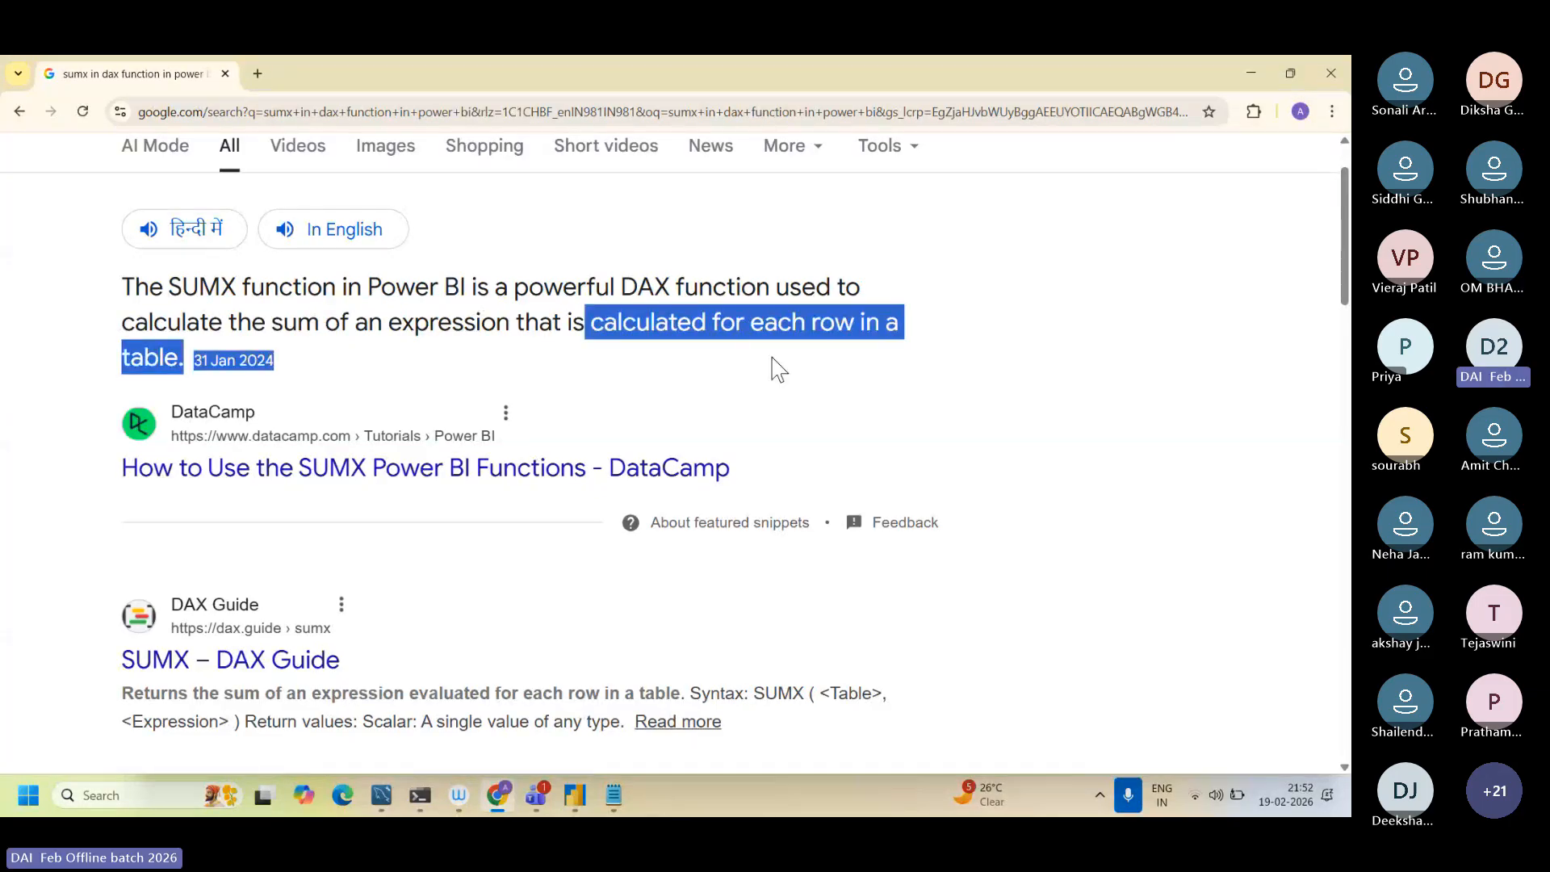
Step: Return to Power BI Desktop and compare the TotalSales1 formula with the formulas in Dax function.txt in Notepad
left_click(573, 795)
left_click(996, 214)
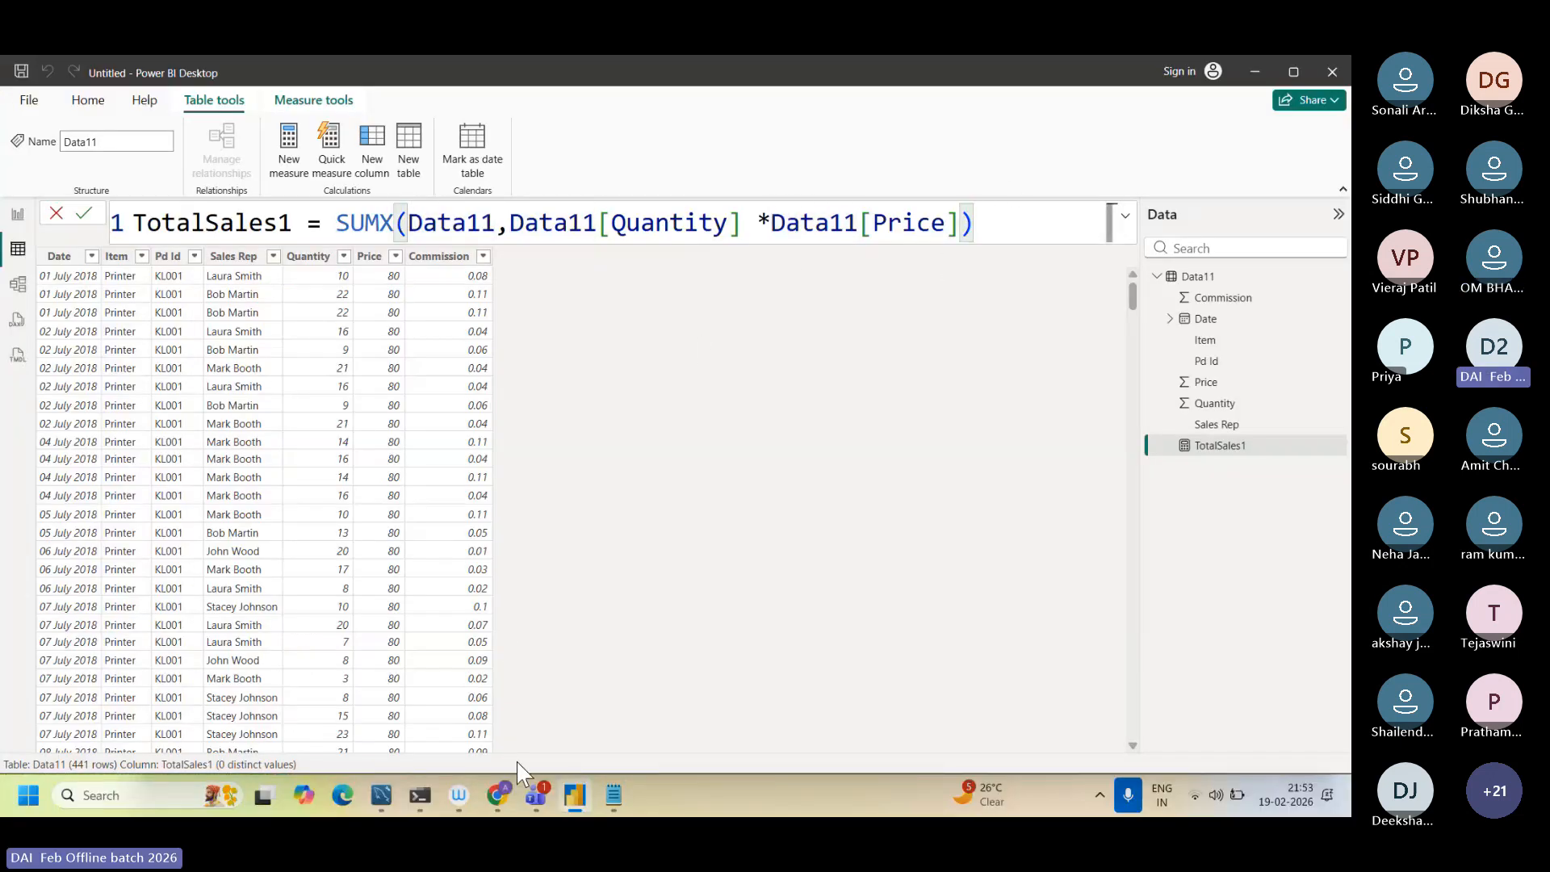
left_click(610, 794)
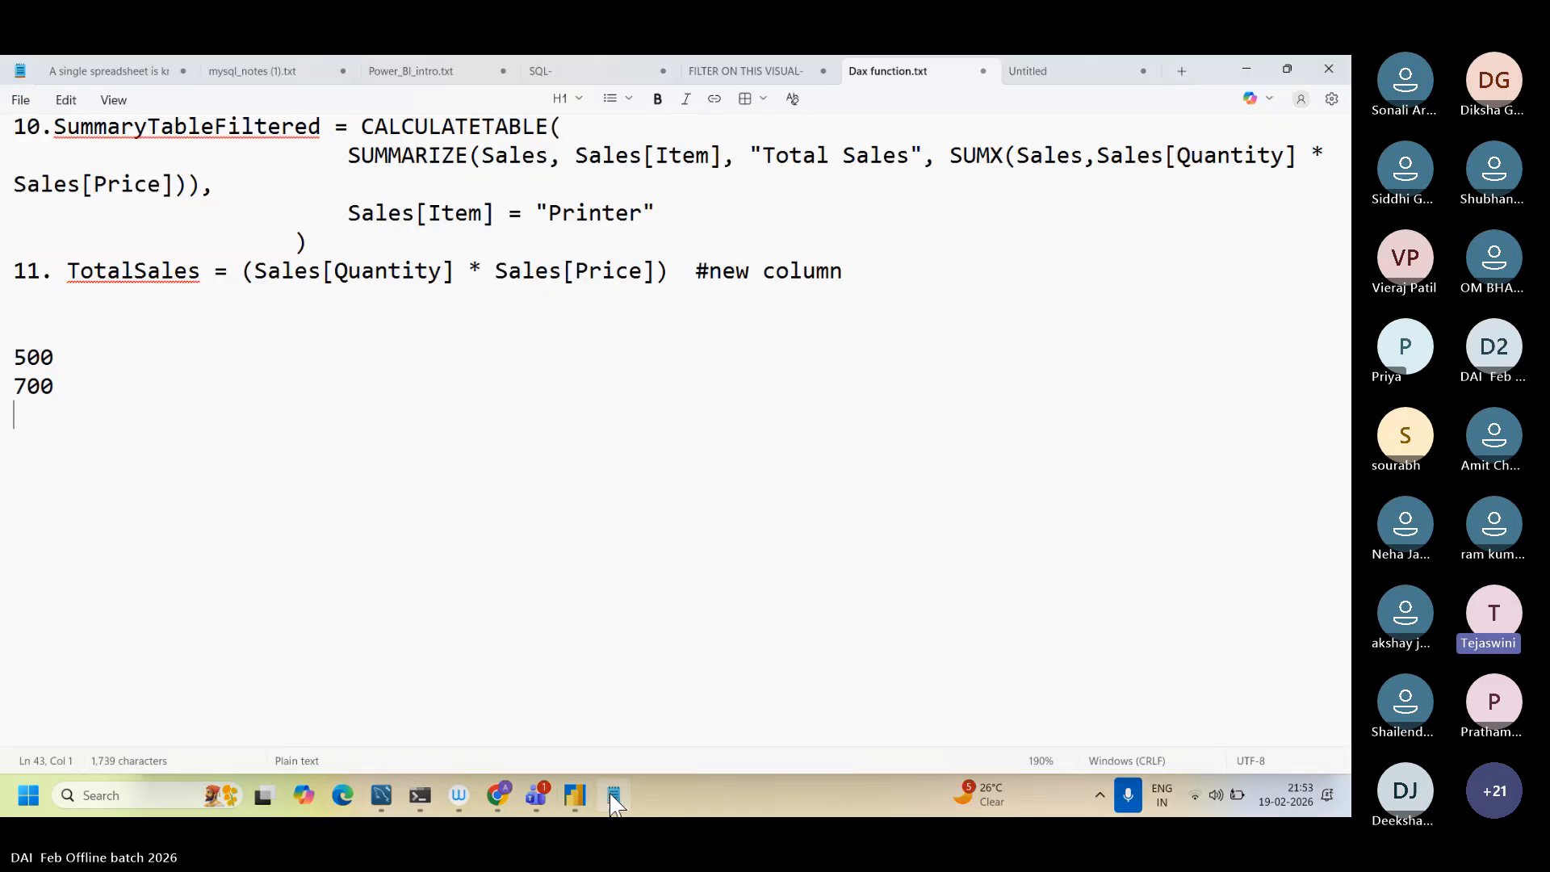
scroll(473, 497, "up", 10)
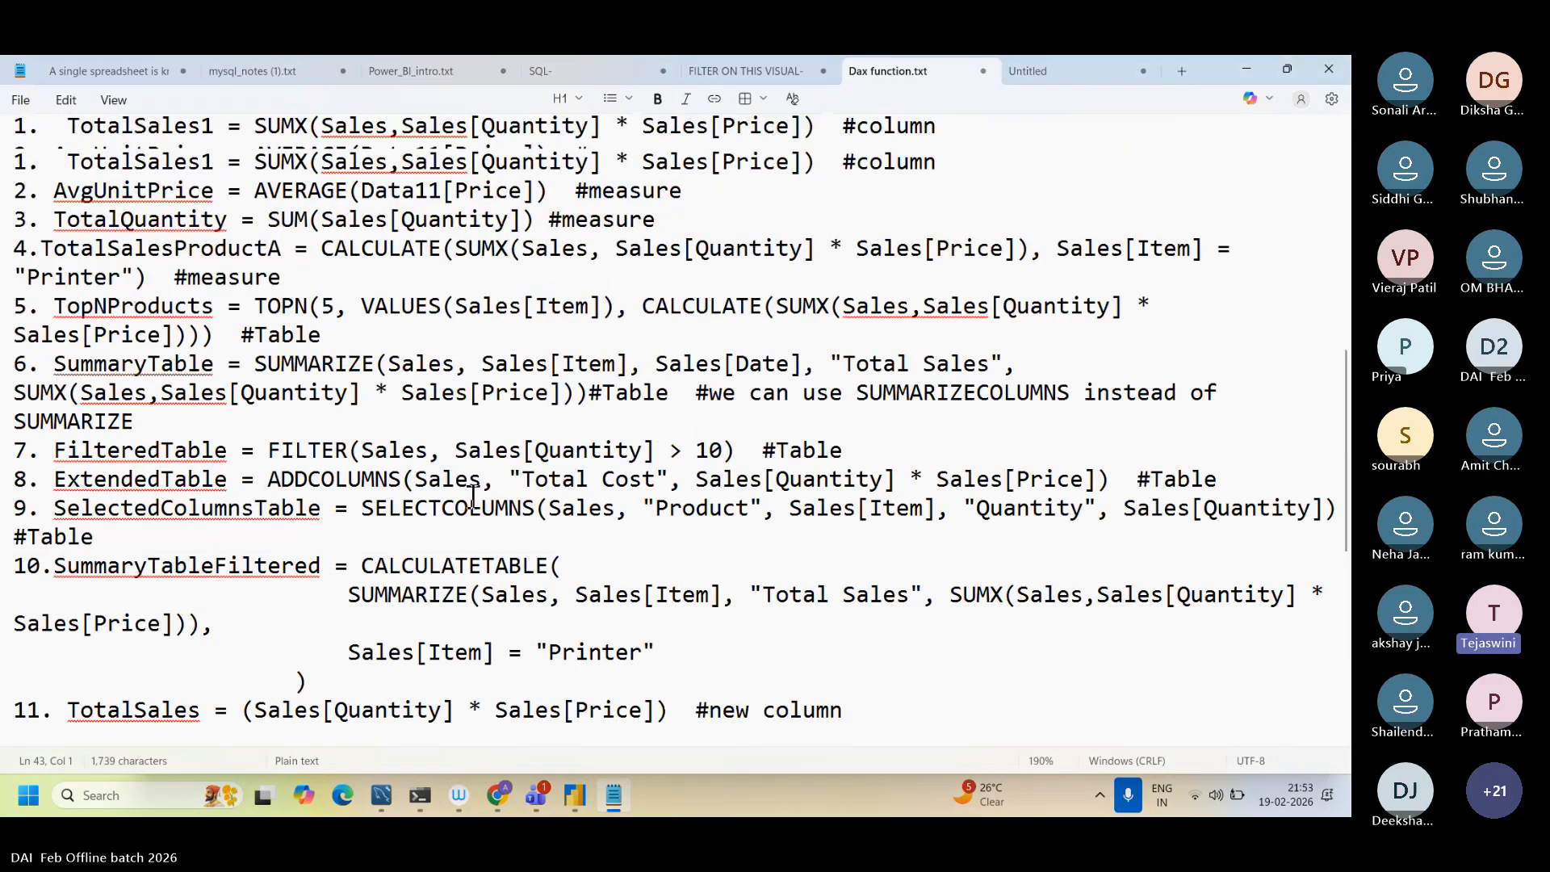
left_click(579, 801)
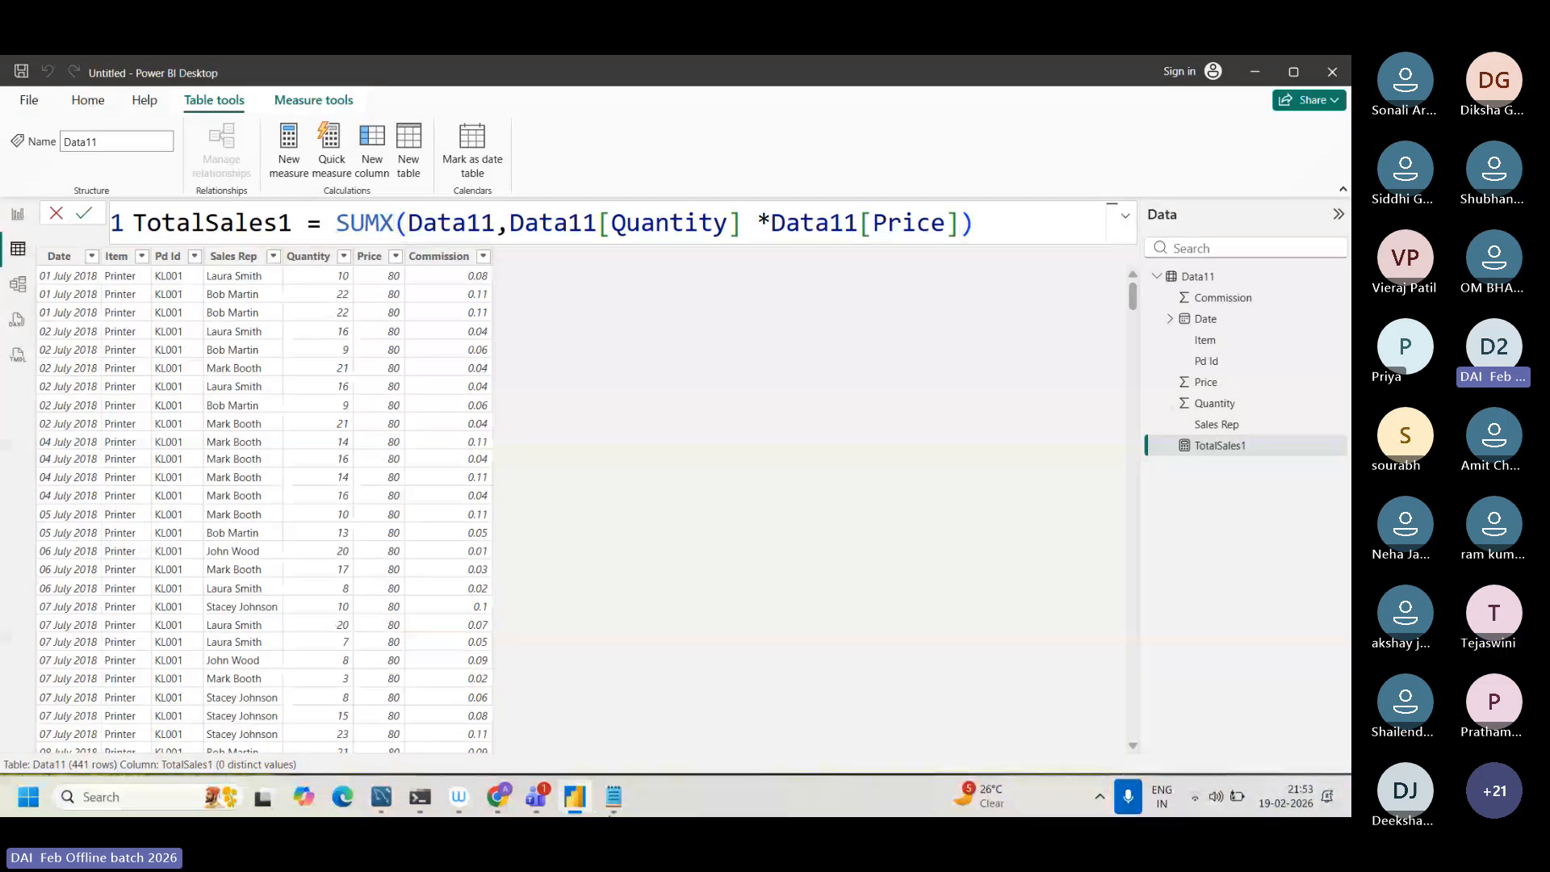
left_click(613, 797)
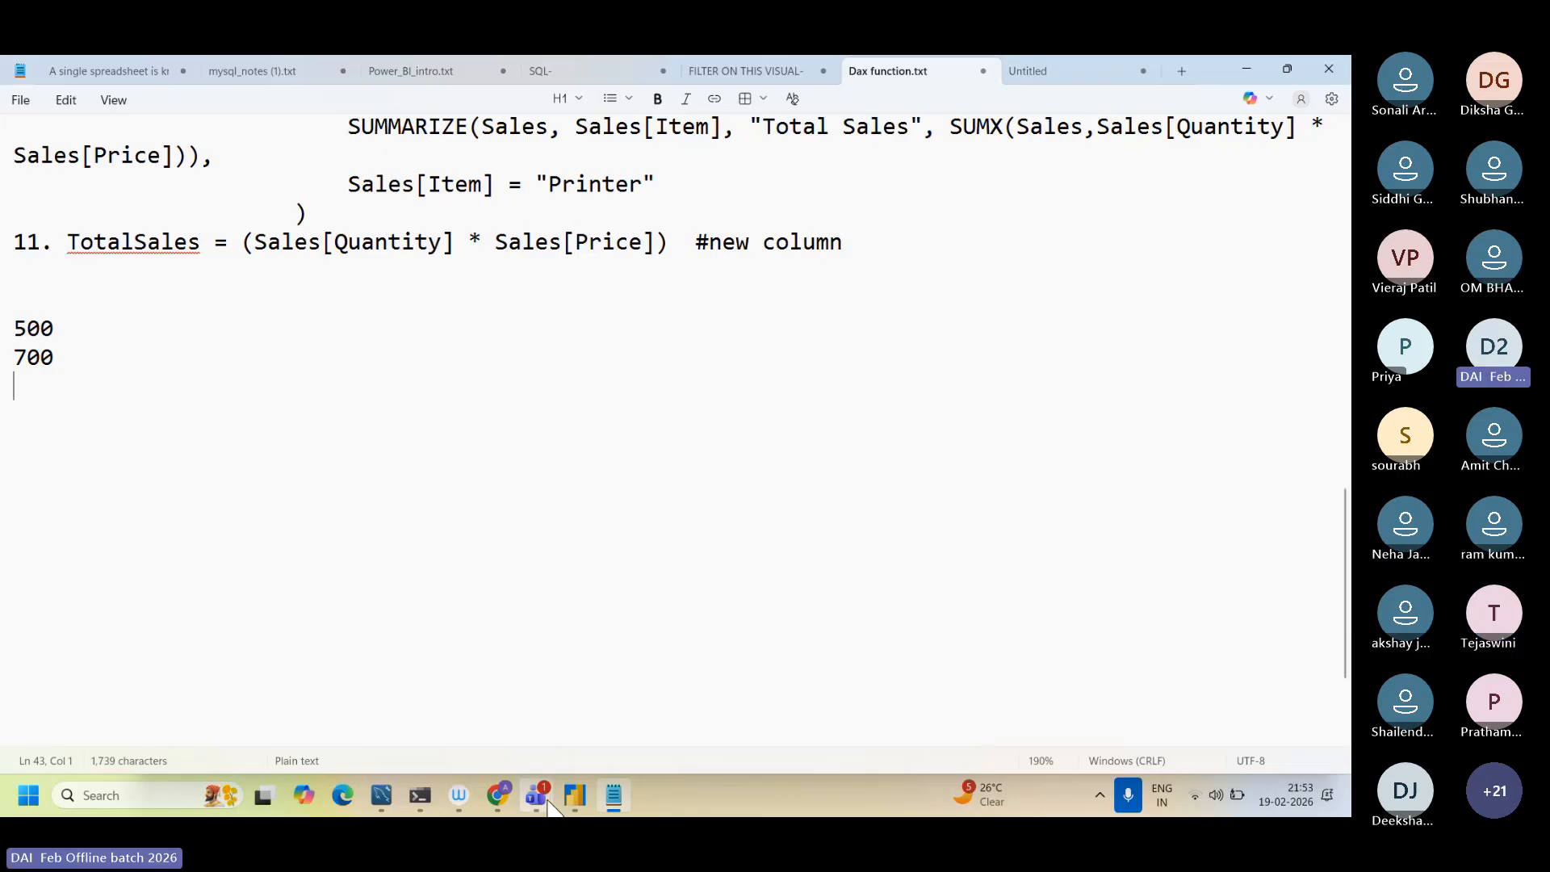
Step: Switch to Teams and view the DAI Feb2026 meeting window
mouse_move(549, 807)
left_click(597, 682)
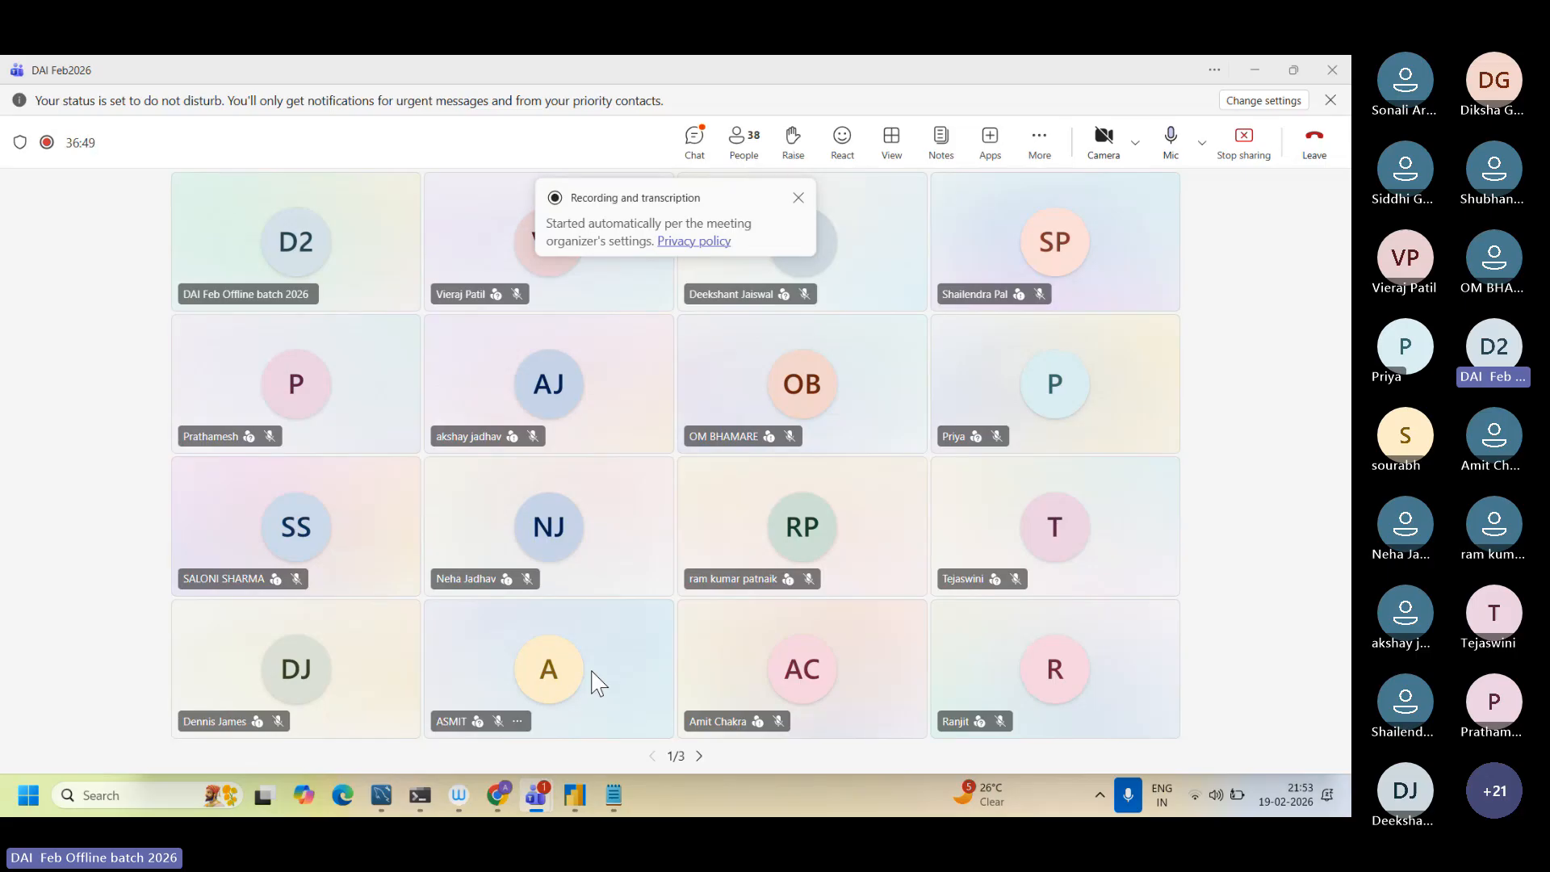
Step: Return to Dax function.txt in Notepad, add the line "salary-incentive" a few lines below the example values and highlight it
left_click(613, 801)
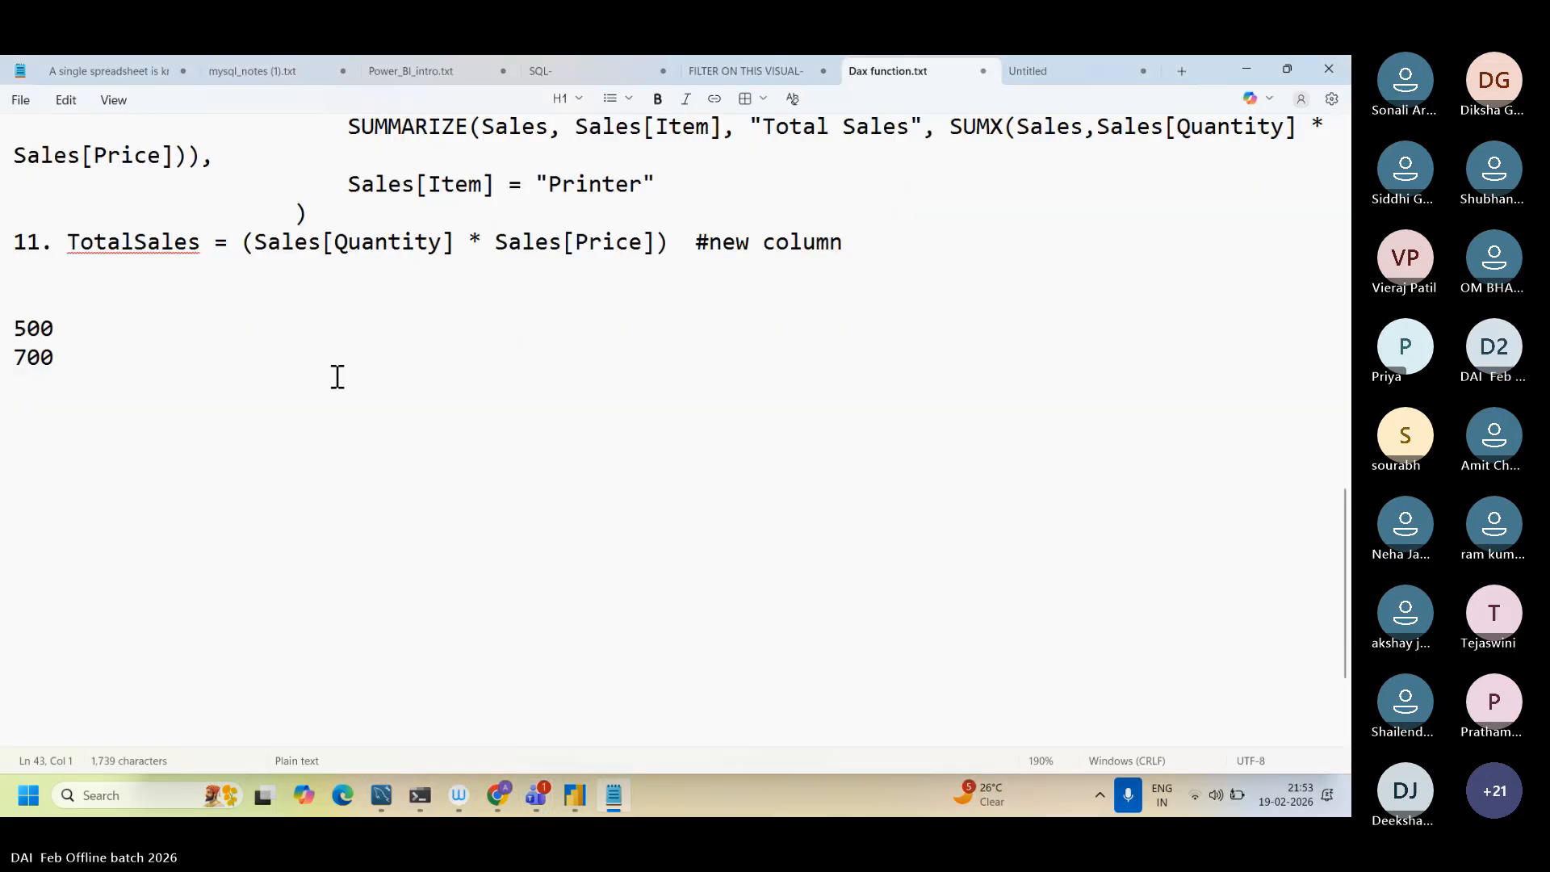
key("Return")
key("Return")
key("Return")
type("salary")
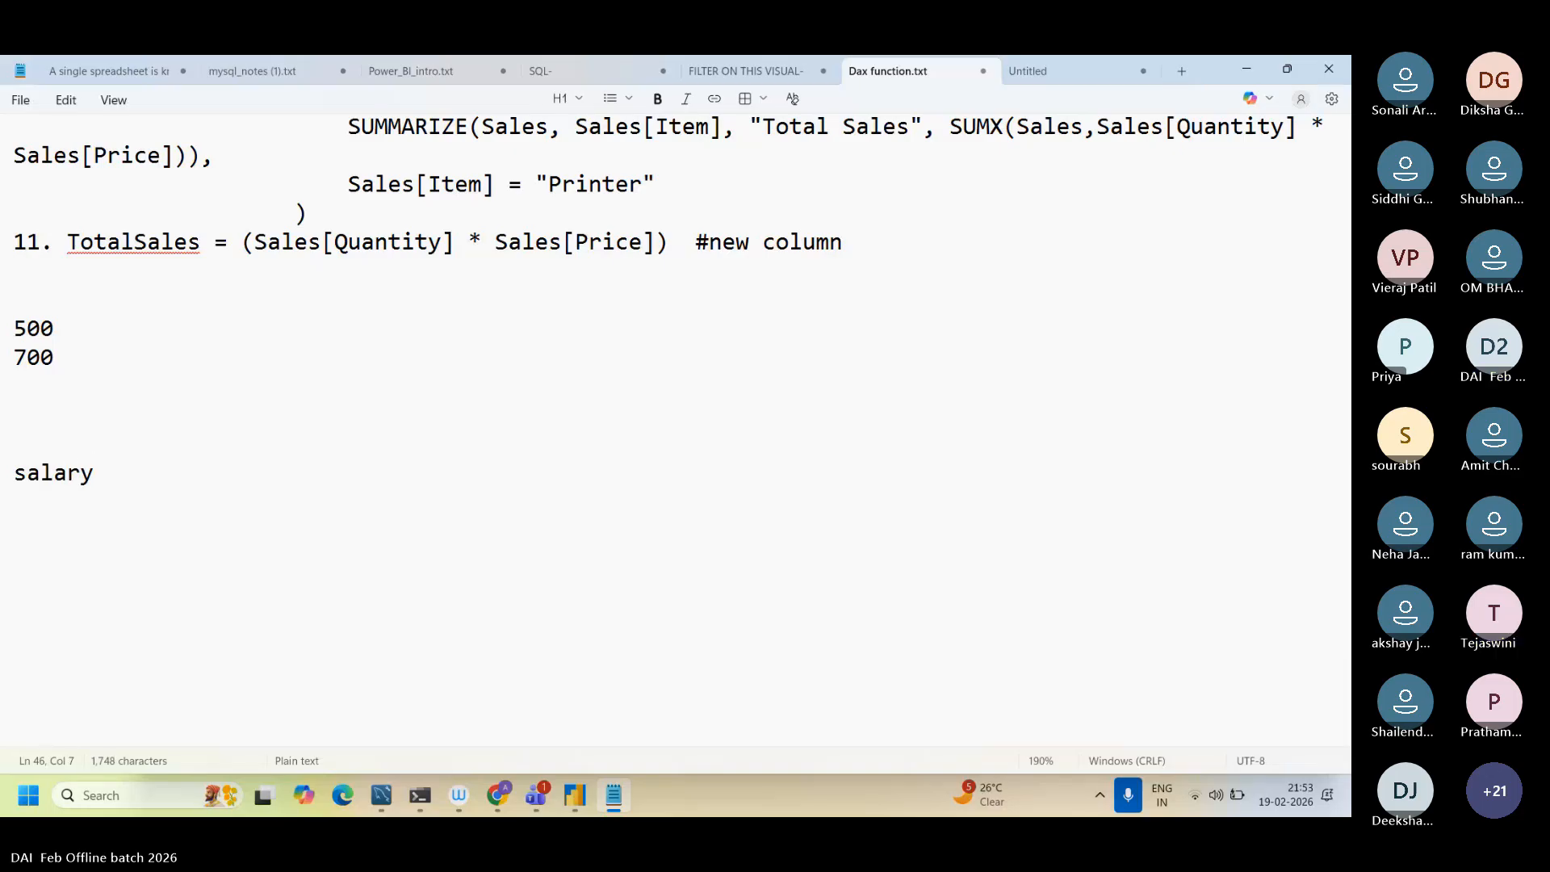
type("-incentive")
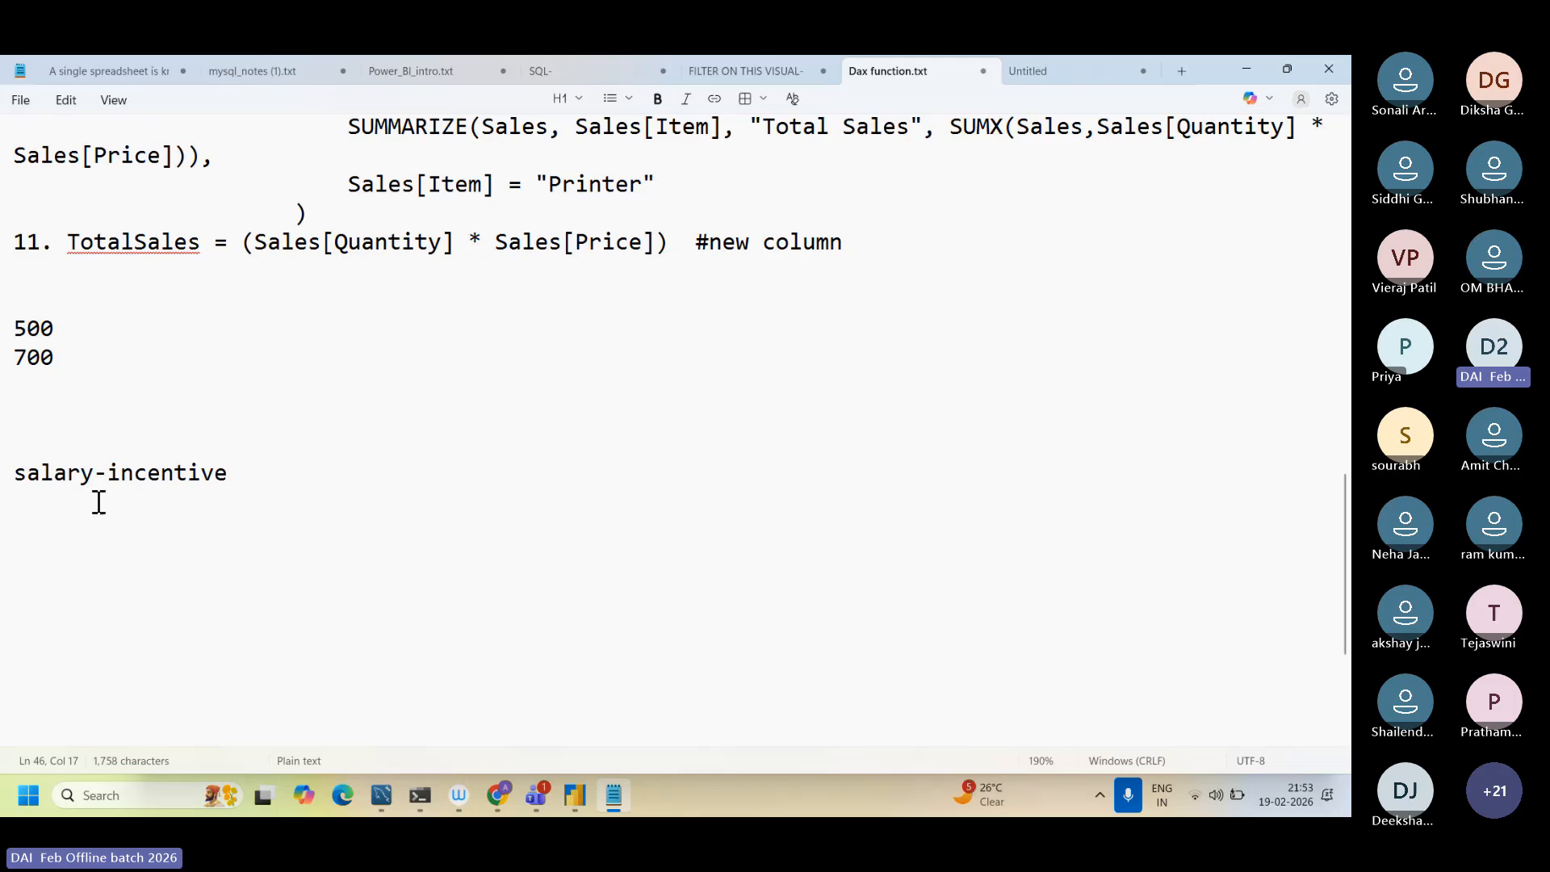
left_click_drag(17, 474, 233, 482)
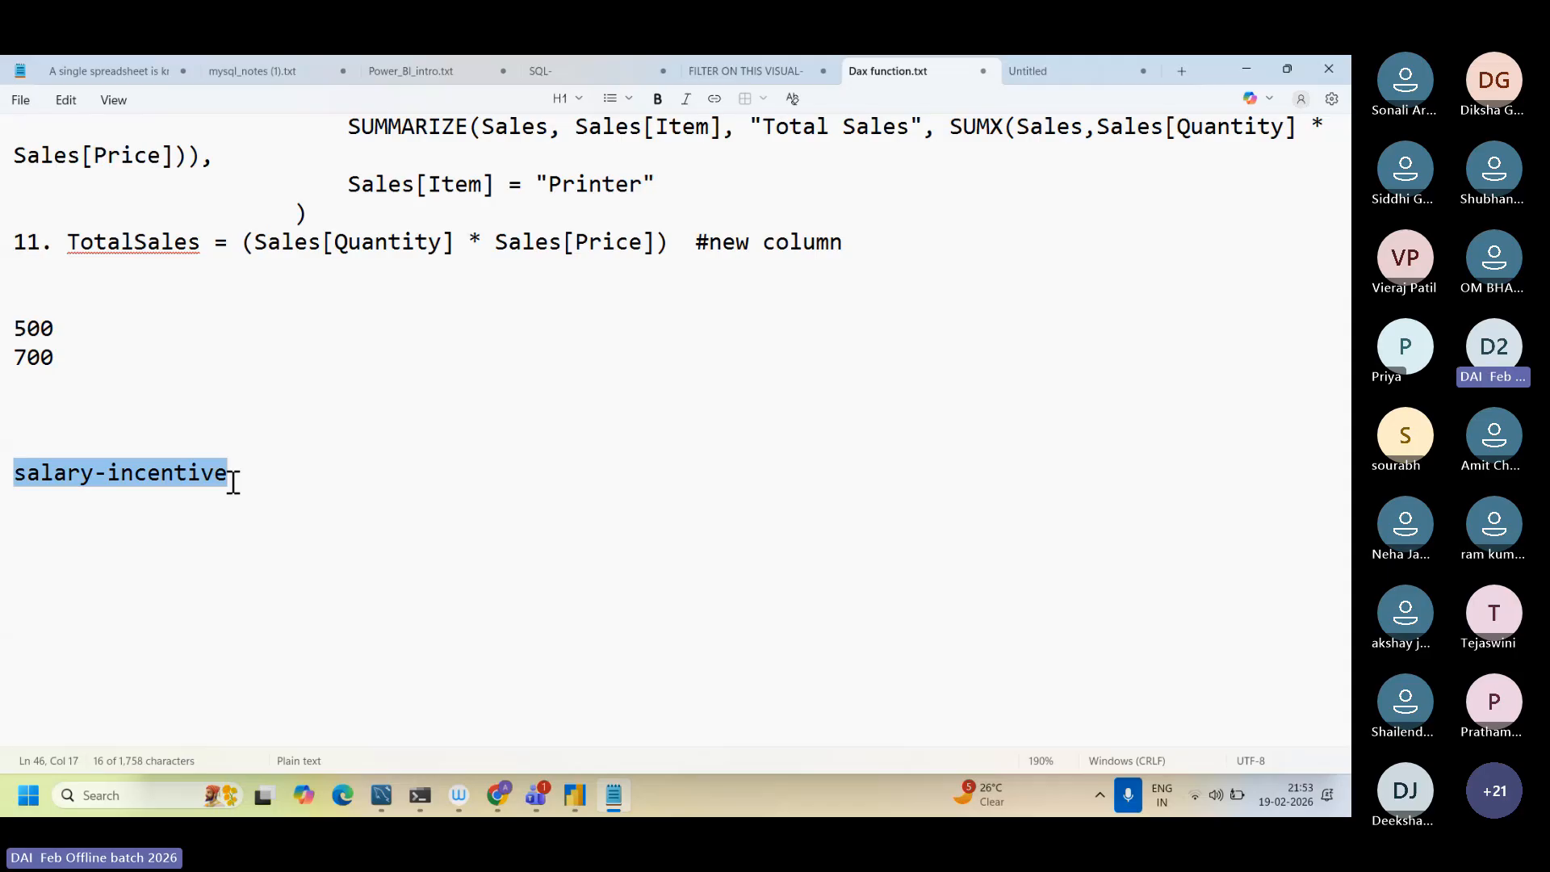
Step: Wrap the salary-incentive line in a sumx function so that it reads "sumx(salary-incentive)"
key("shift+Right")
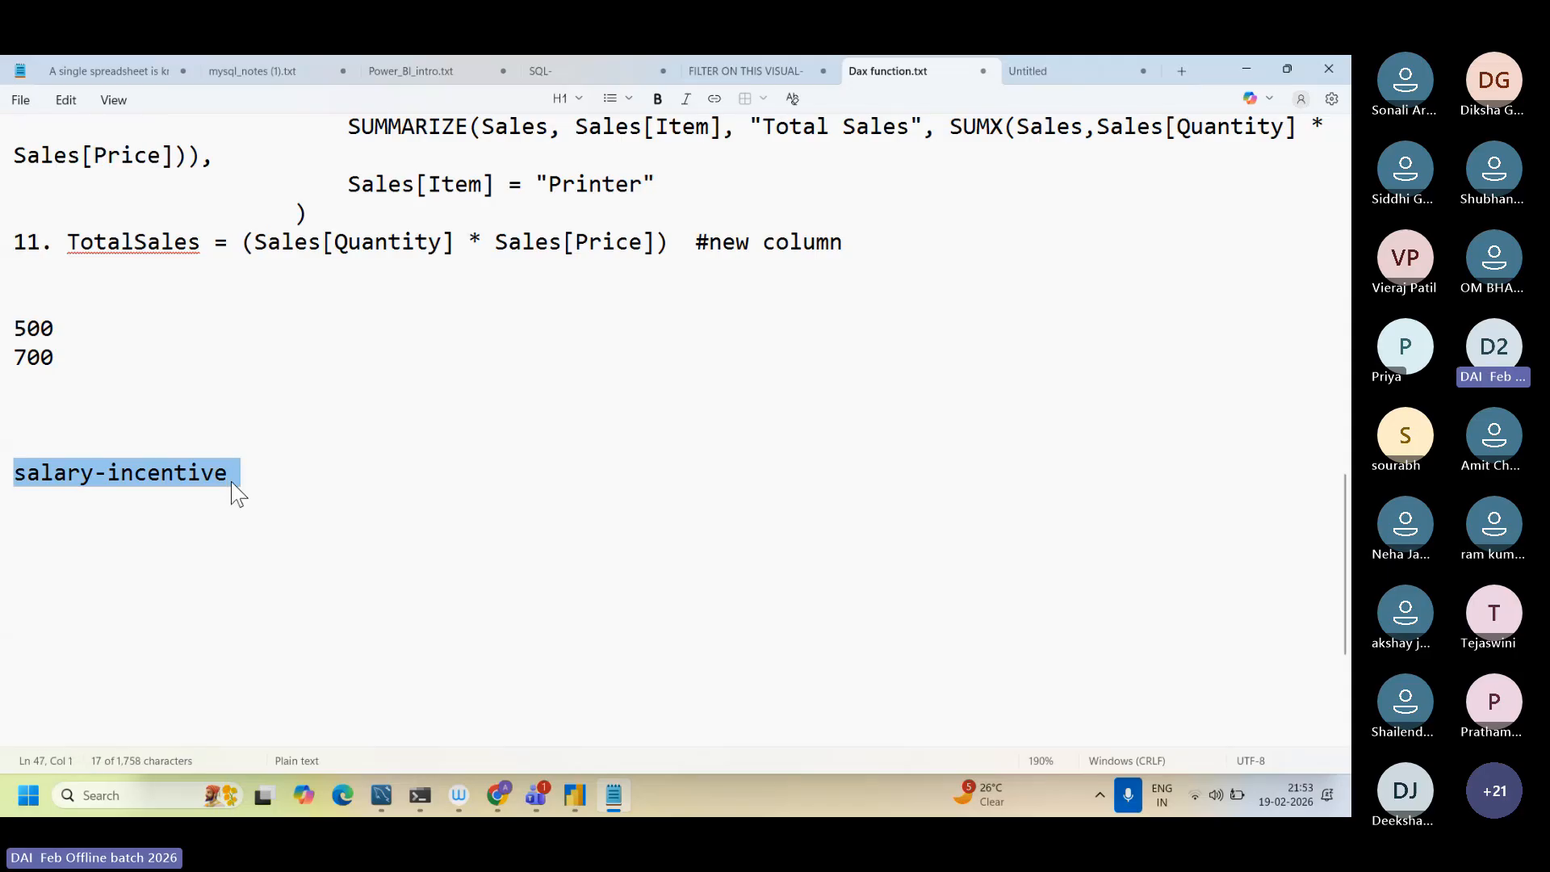
left_click(40, 474)
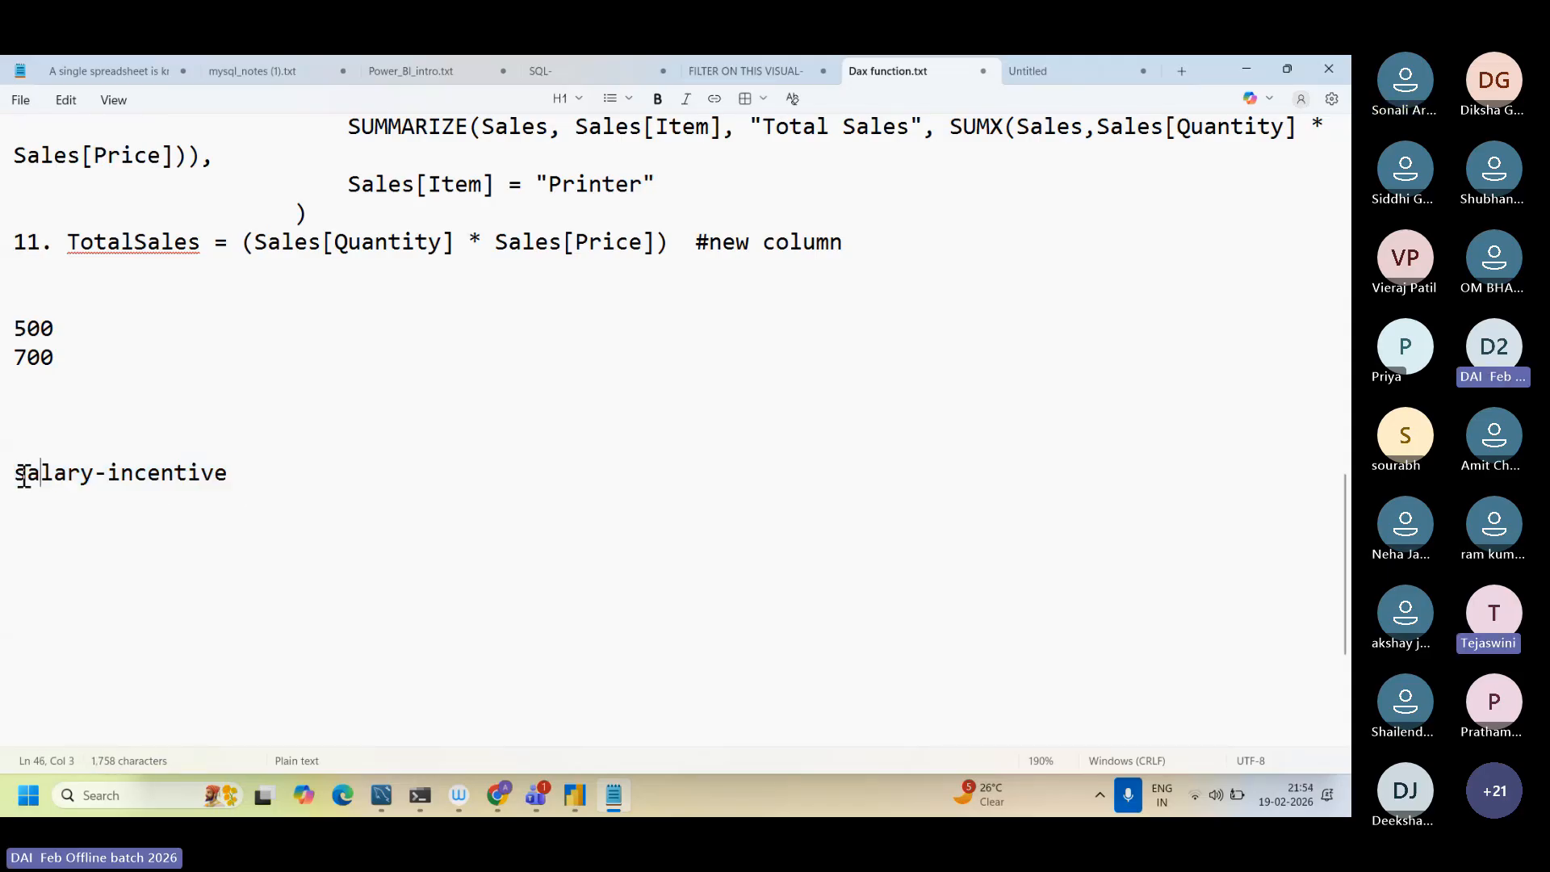
left_click(18, 474)
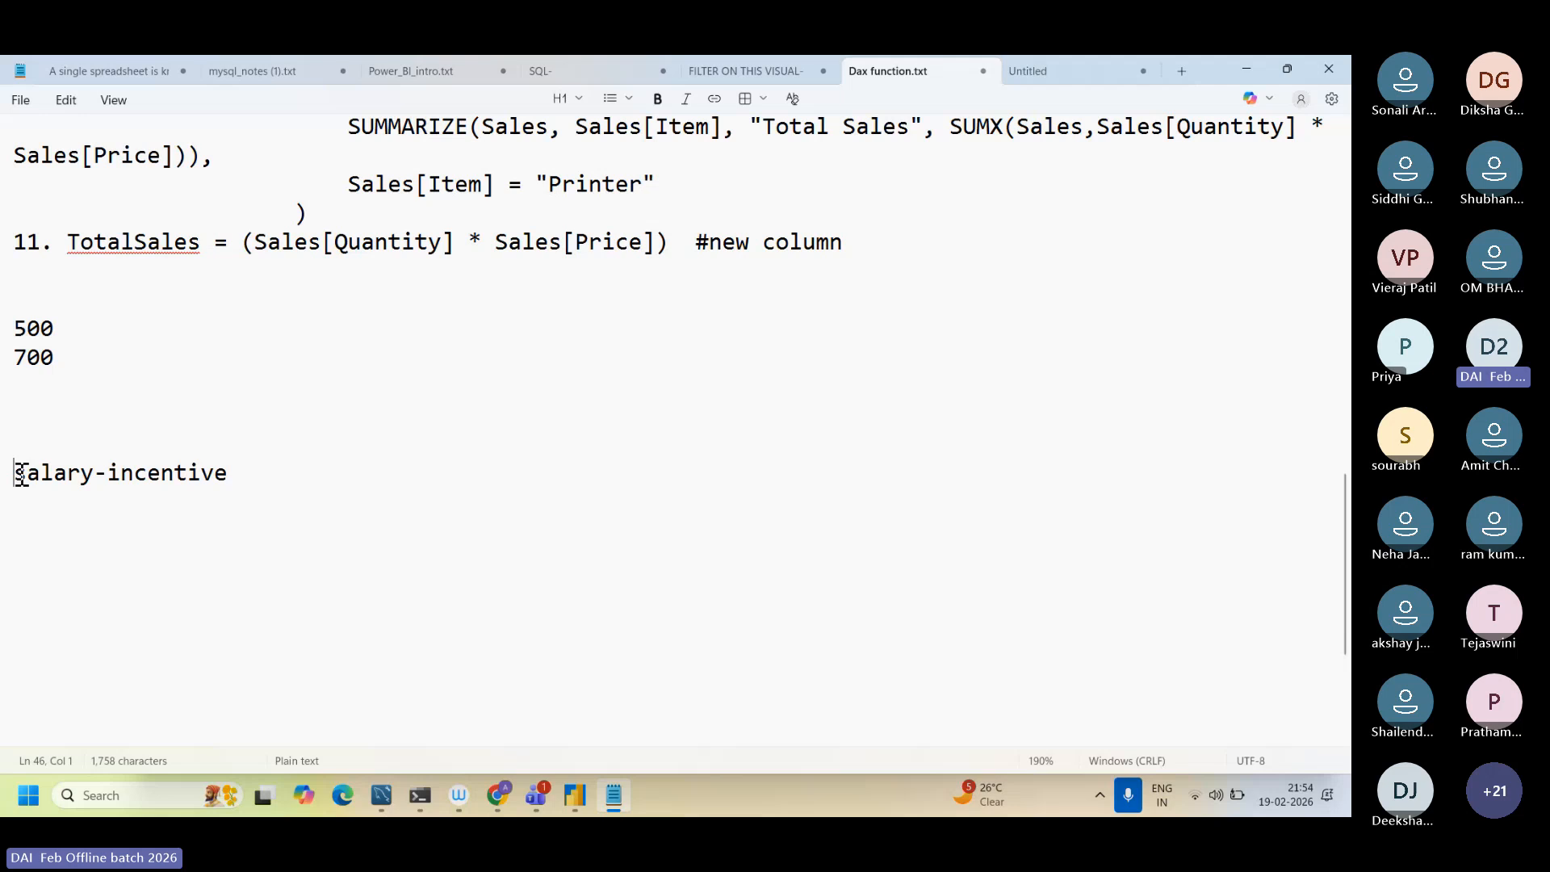
type("sumx(")
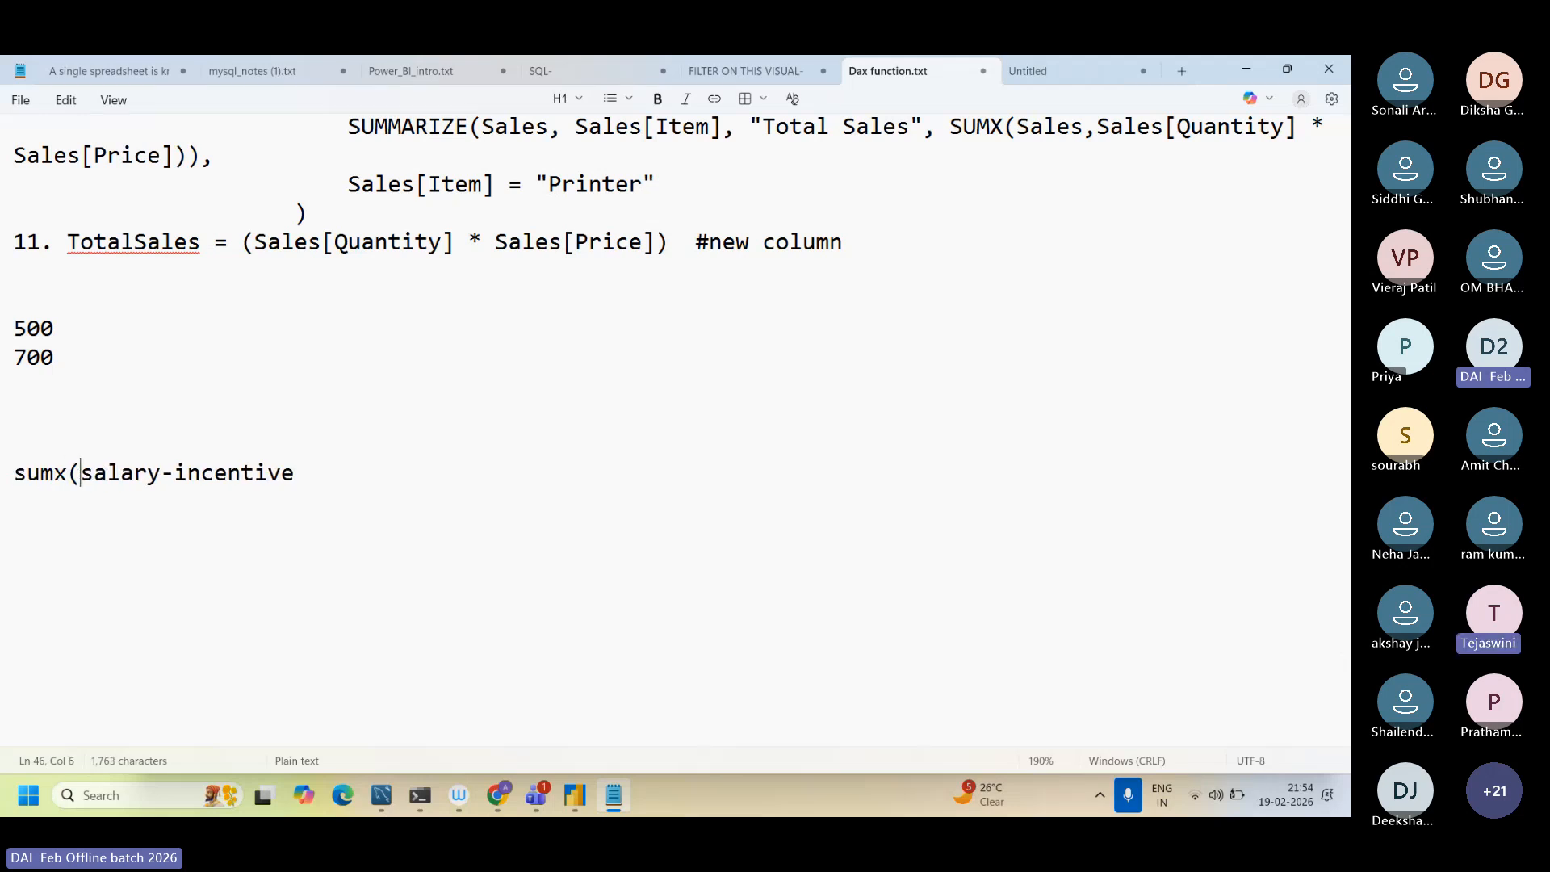
key("Right")
key("Right")
key("Right")
key("Right")
key("Right")
key("Right")
key("Right")
key("Right")
key("Right")
key("Right")
key("Right")
key("Right")
key("Right")
key("Right")
key("Right")
key("Right")
type(")")
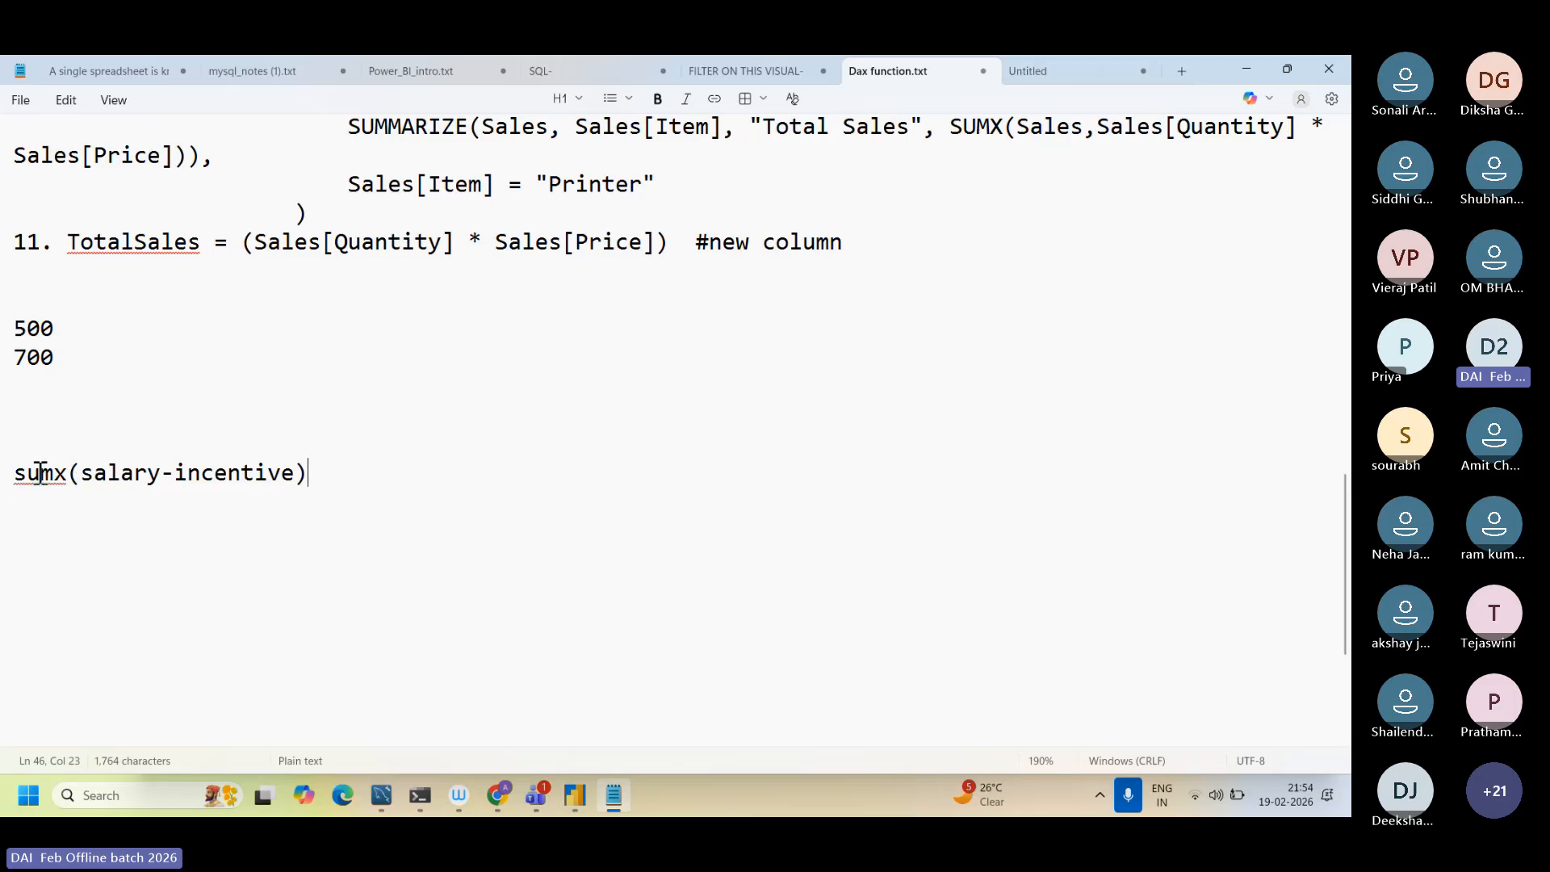
Step: Delete the "sumx(salary-incentive)" line from Dax function.txt
left_click_drag(40, 472, 119, 467)
left_click_drag(312, 484, 1, 484)
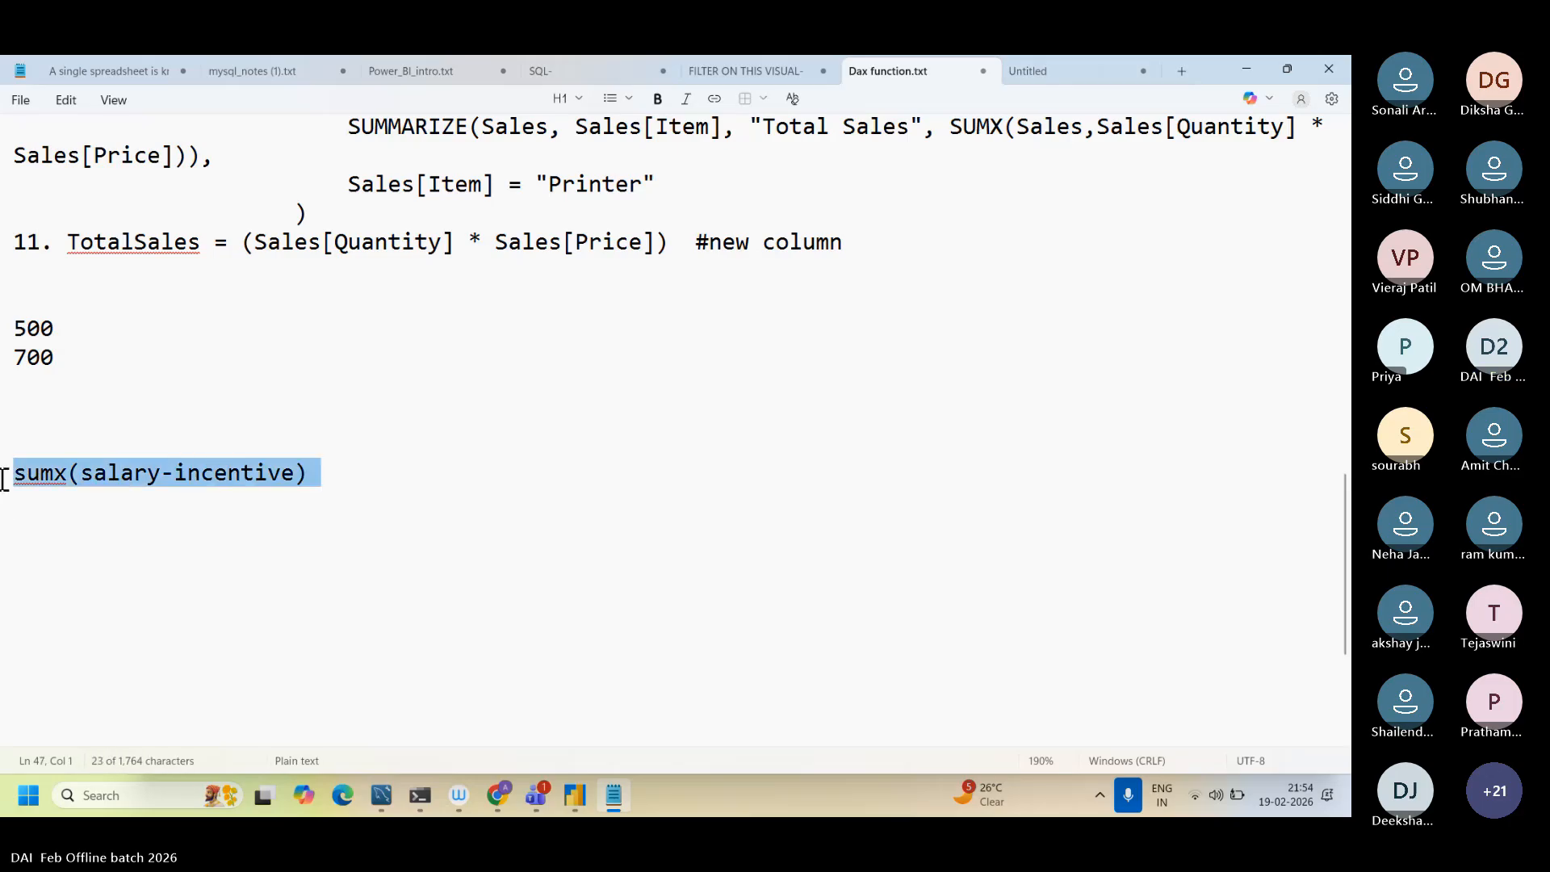
key("BackSpace")
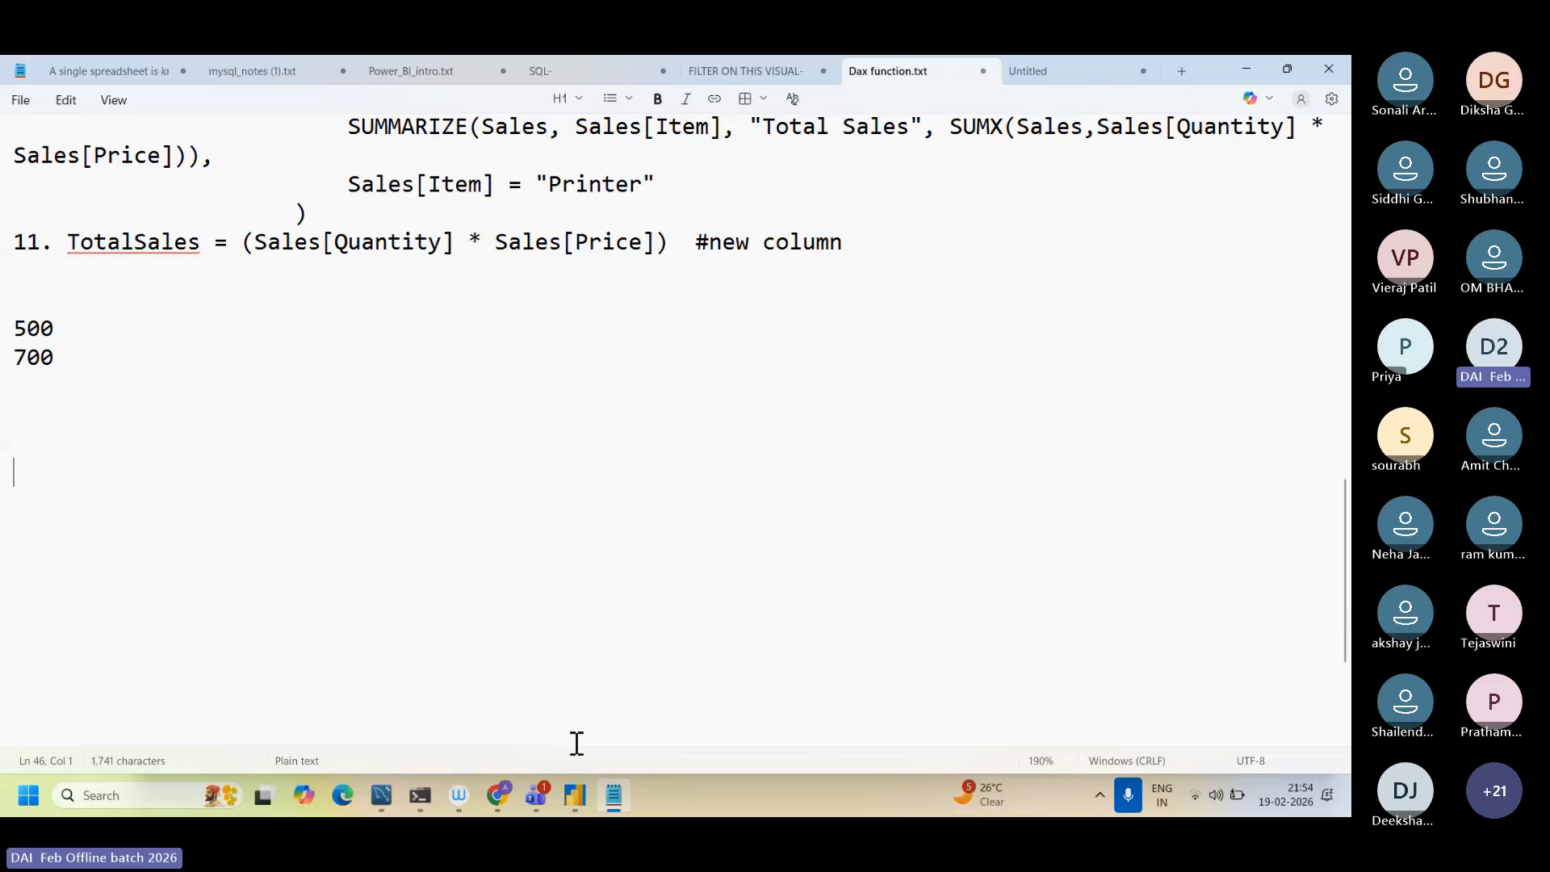
Step: Switch to Power BI Desktop and point out the Quantity column and the SUMX function name in the TotalSales1 formula
left_click(570, 795)
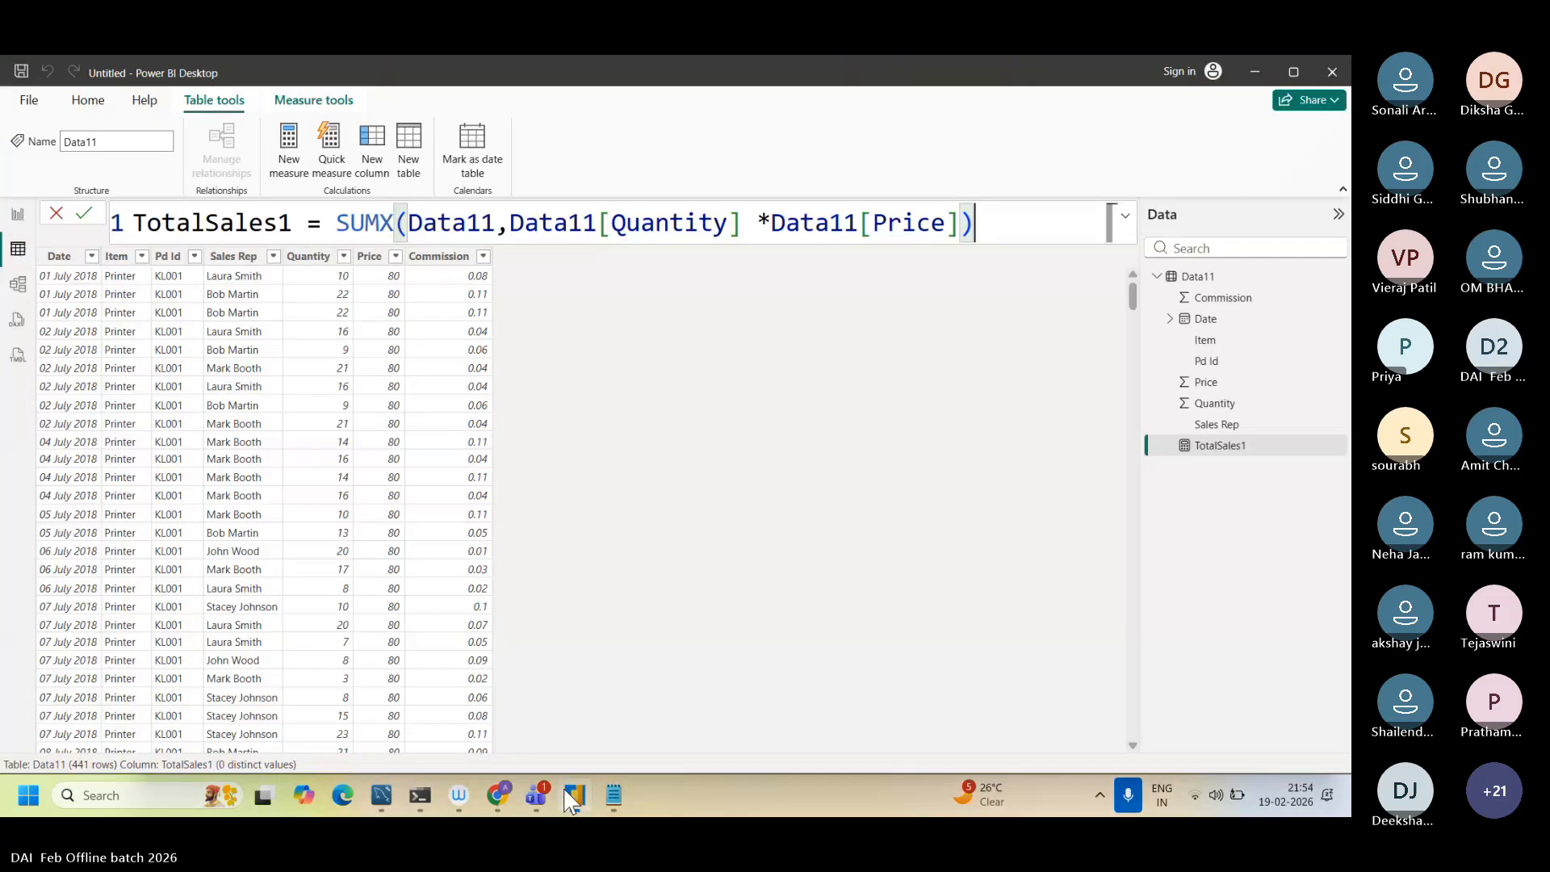
left_click(613, 224)
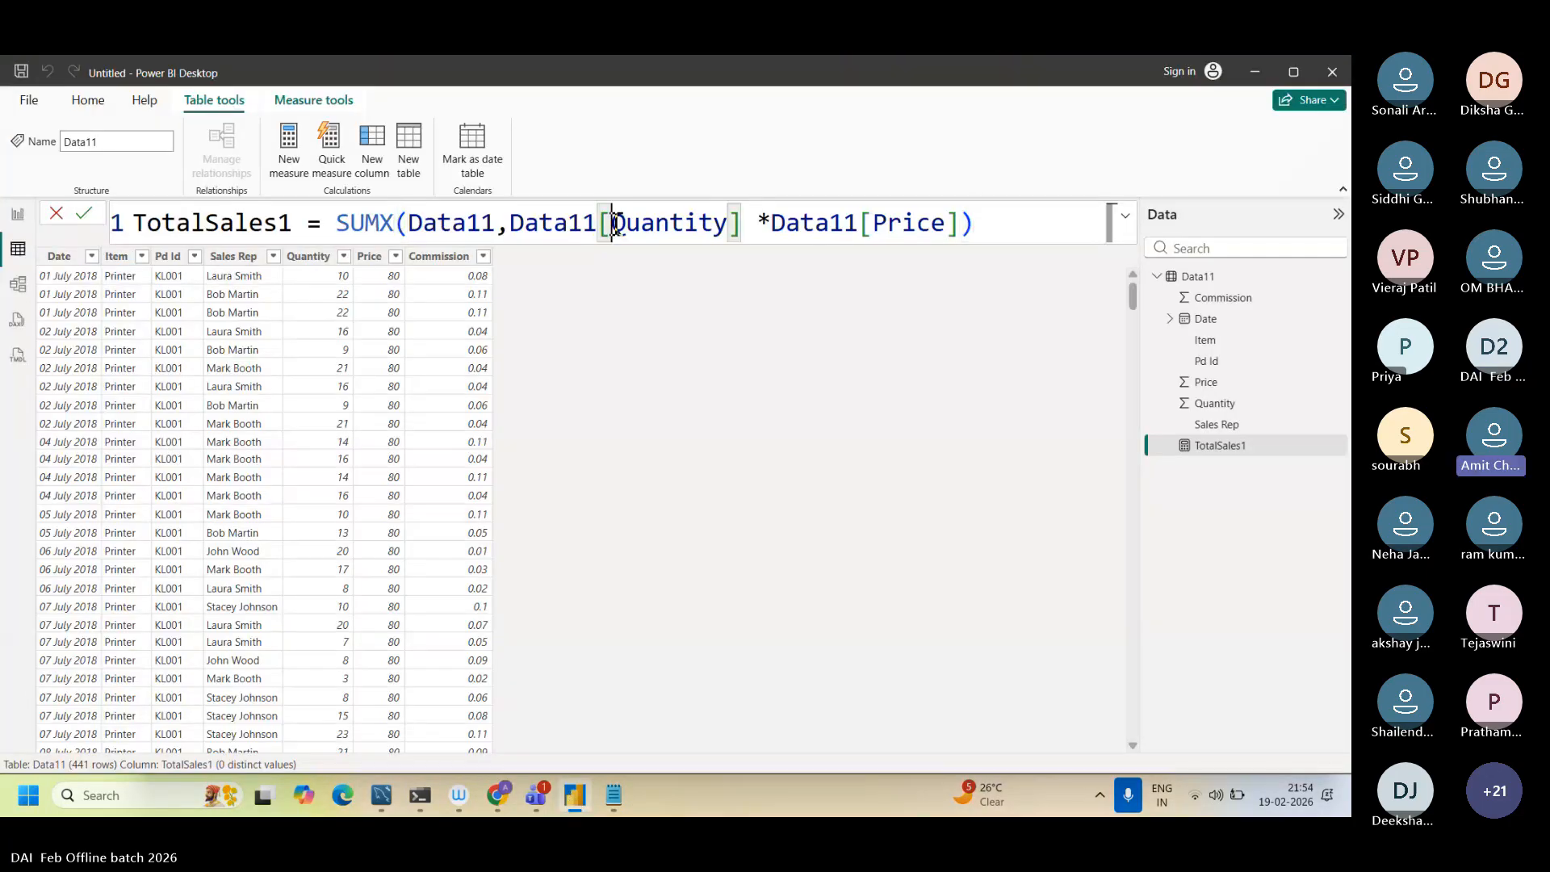
left_click(685, 224)
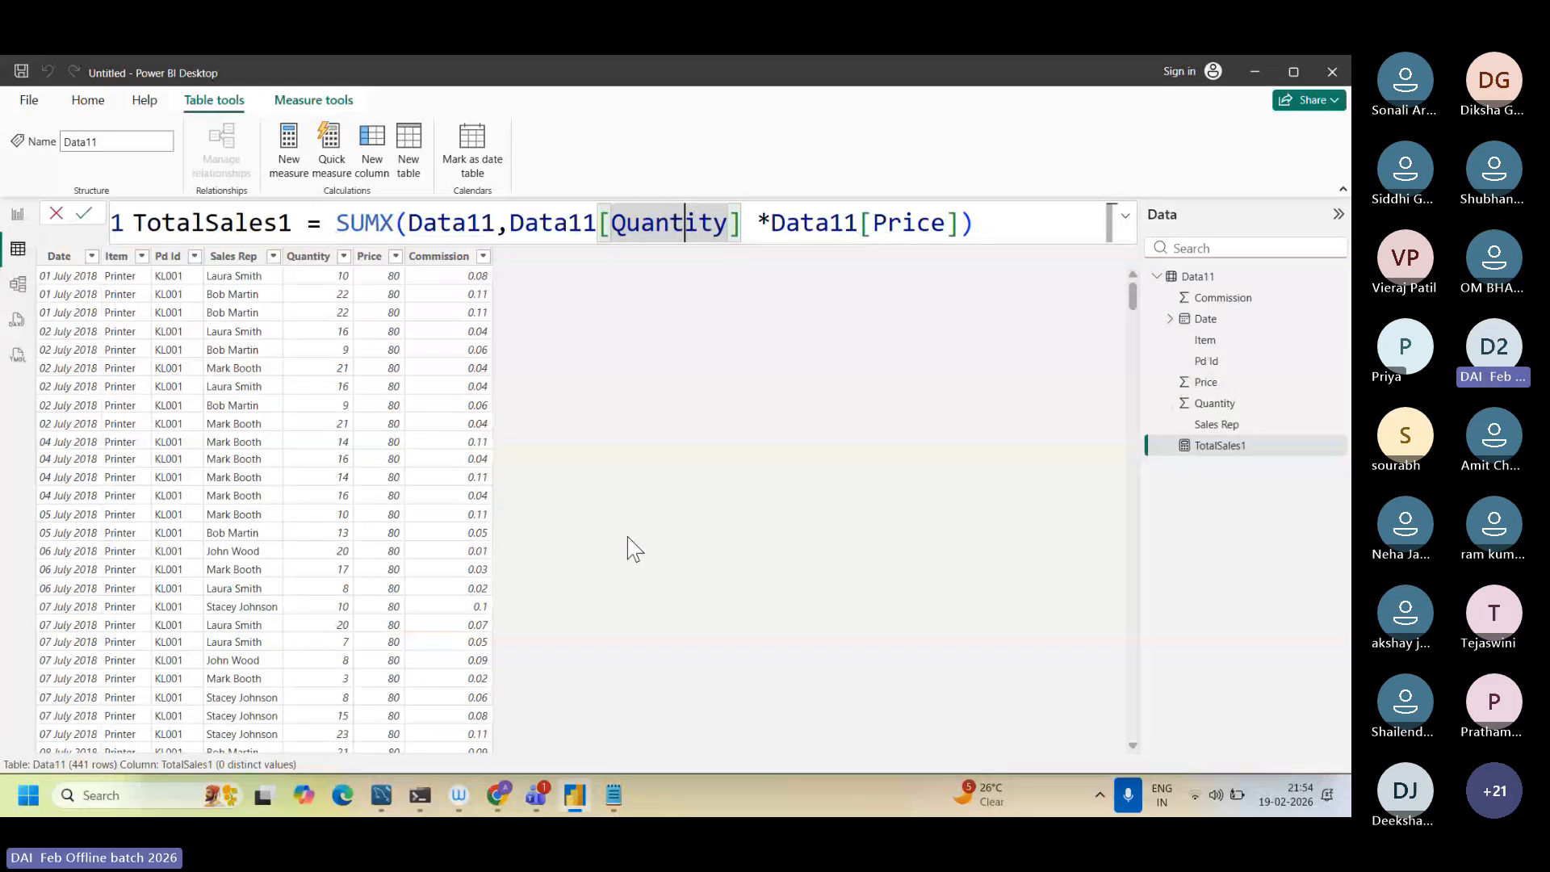
left_click(757, 224)
left_click(380, 224)
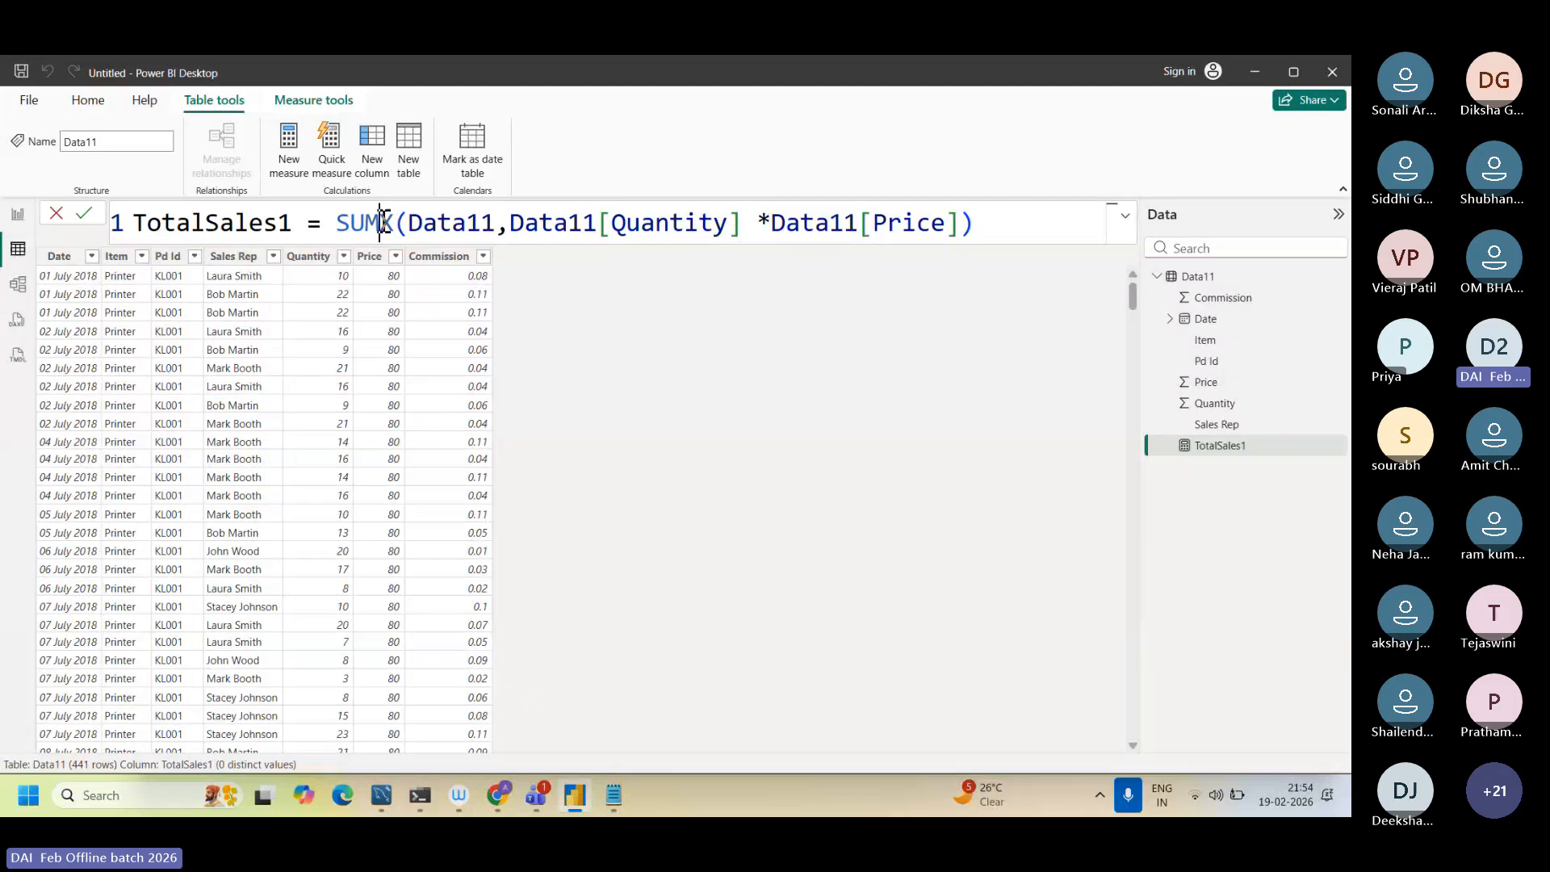
left_click_drag(381, 224, 395, 224)
double_click(394, 223)
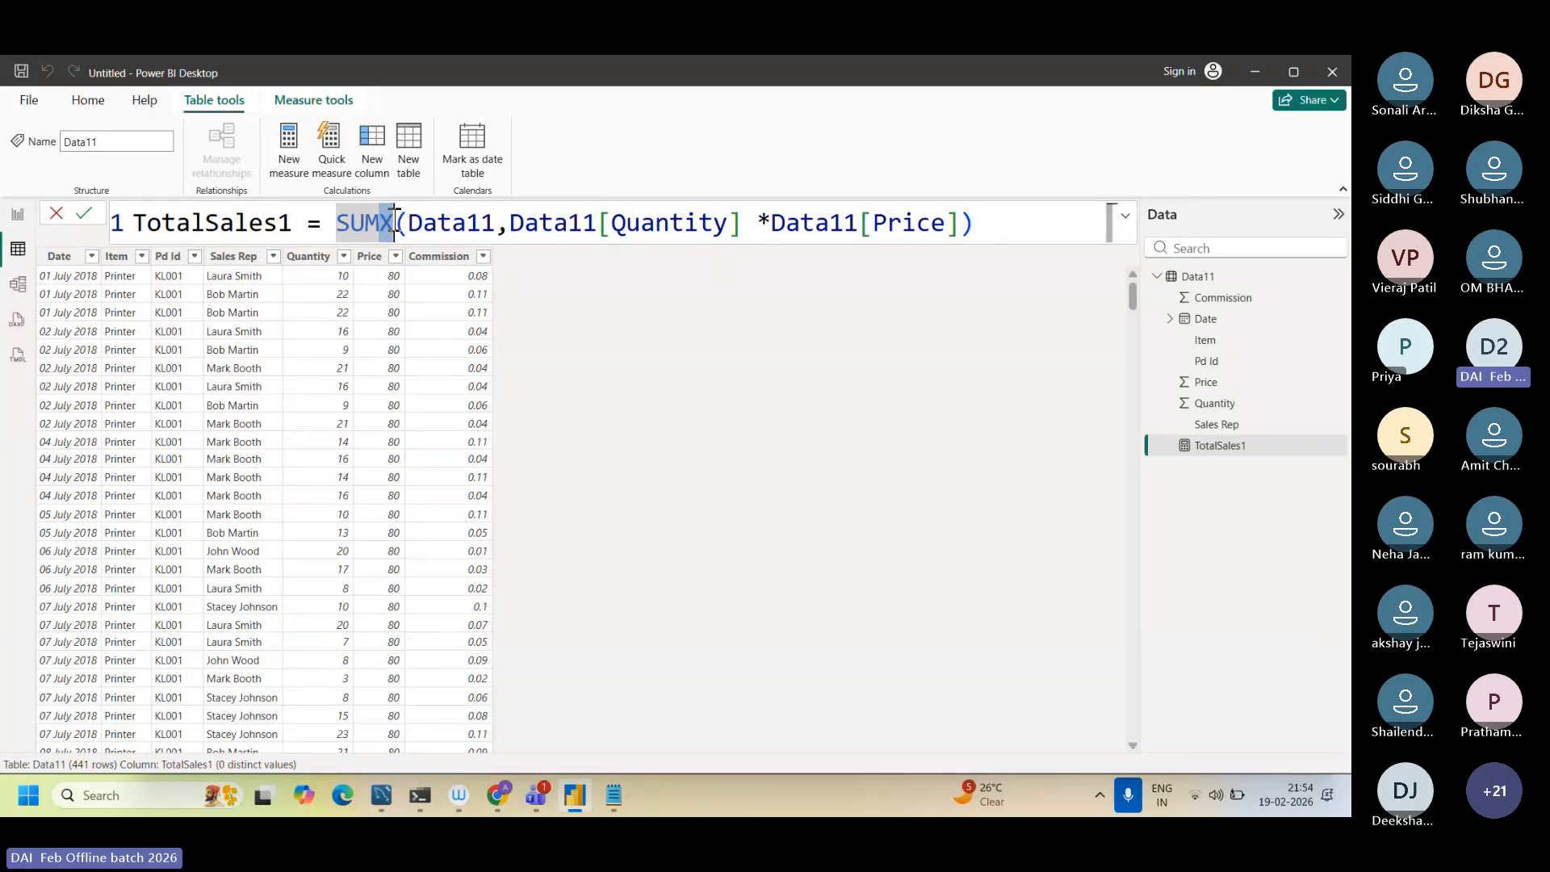
Step: Highlight the Data11 table argument and the Quantity times Price expression in the TotalSales1 formula
left_click(477, 225)
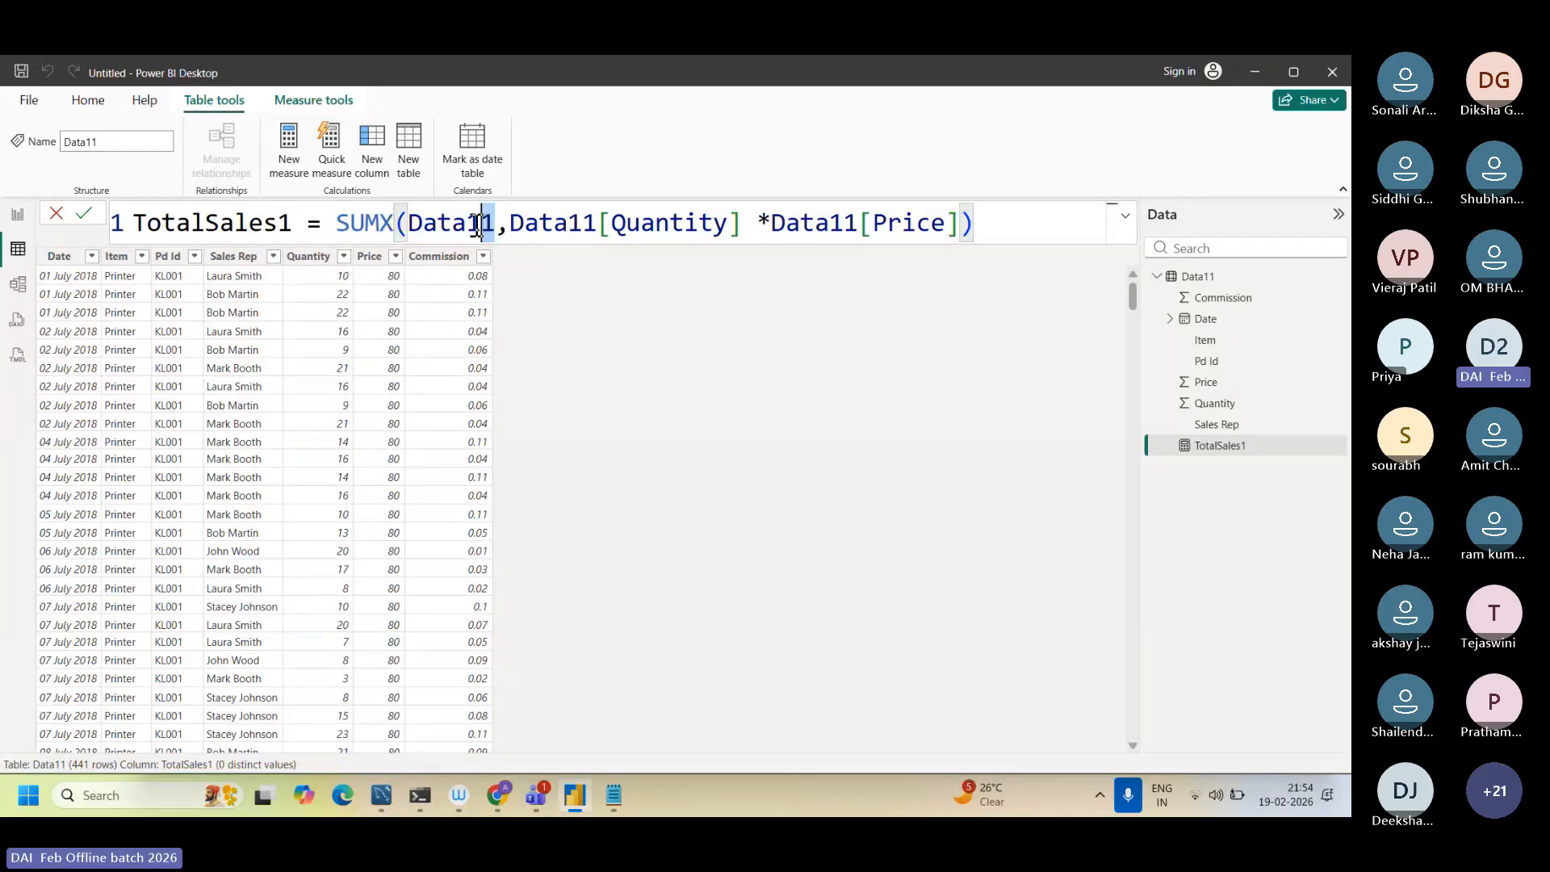
double_click(421, 228)
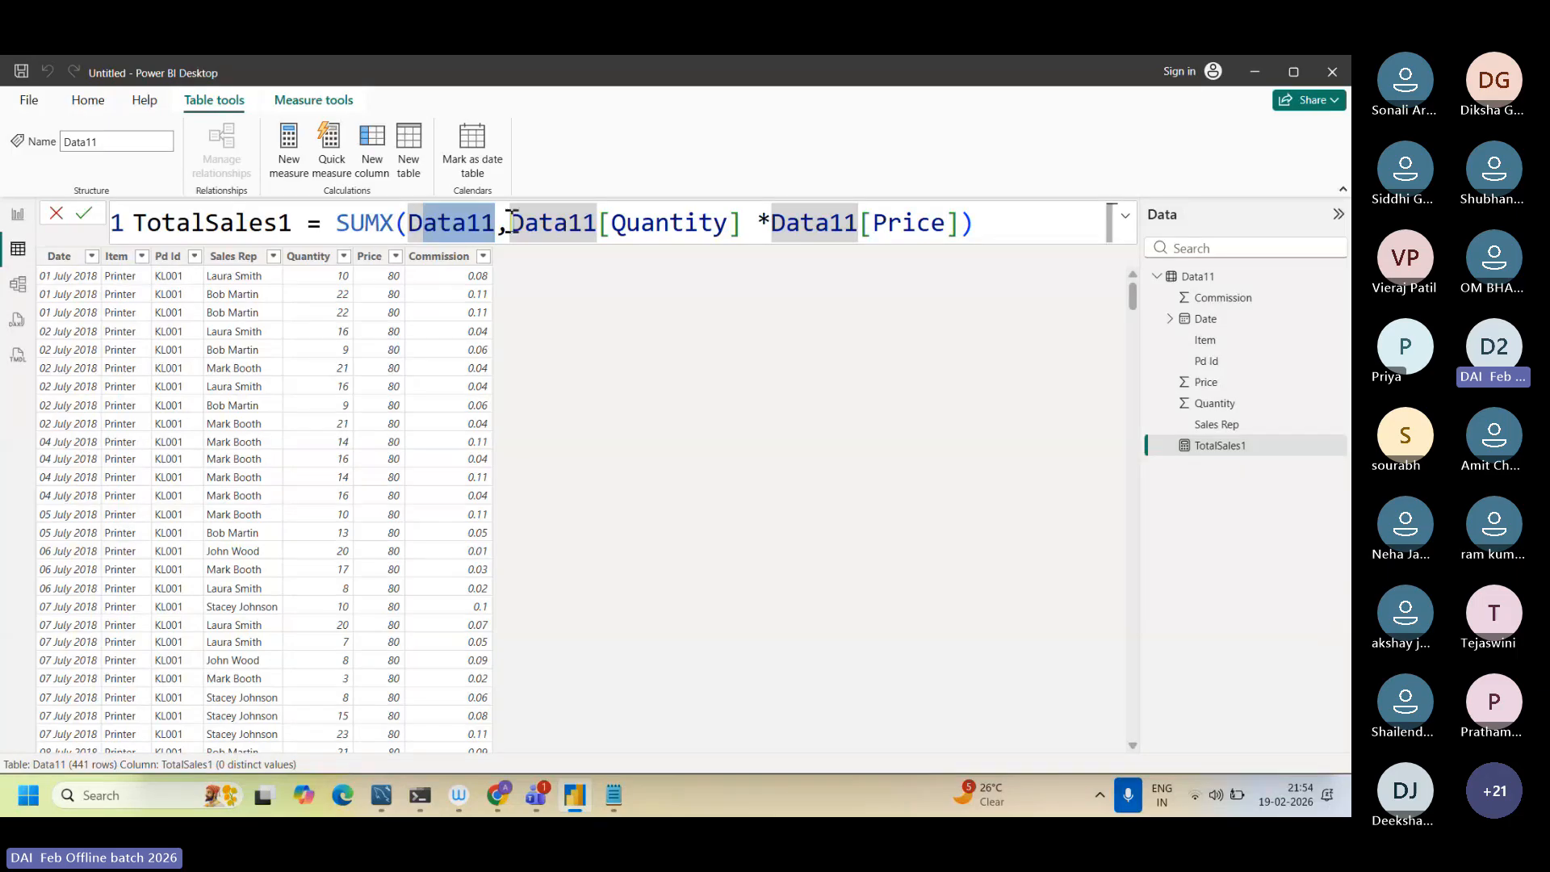
left_click_drag(510, 223, 920, 215)
left_click(918, 216)
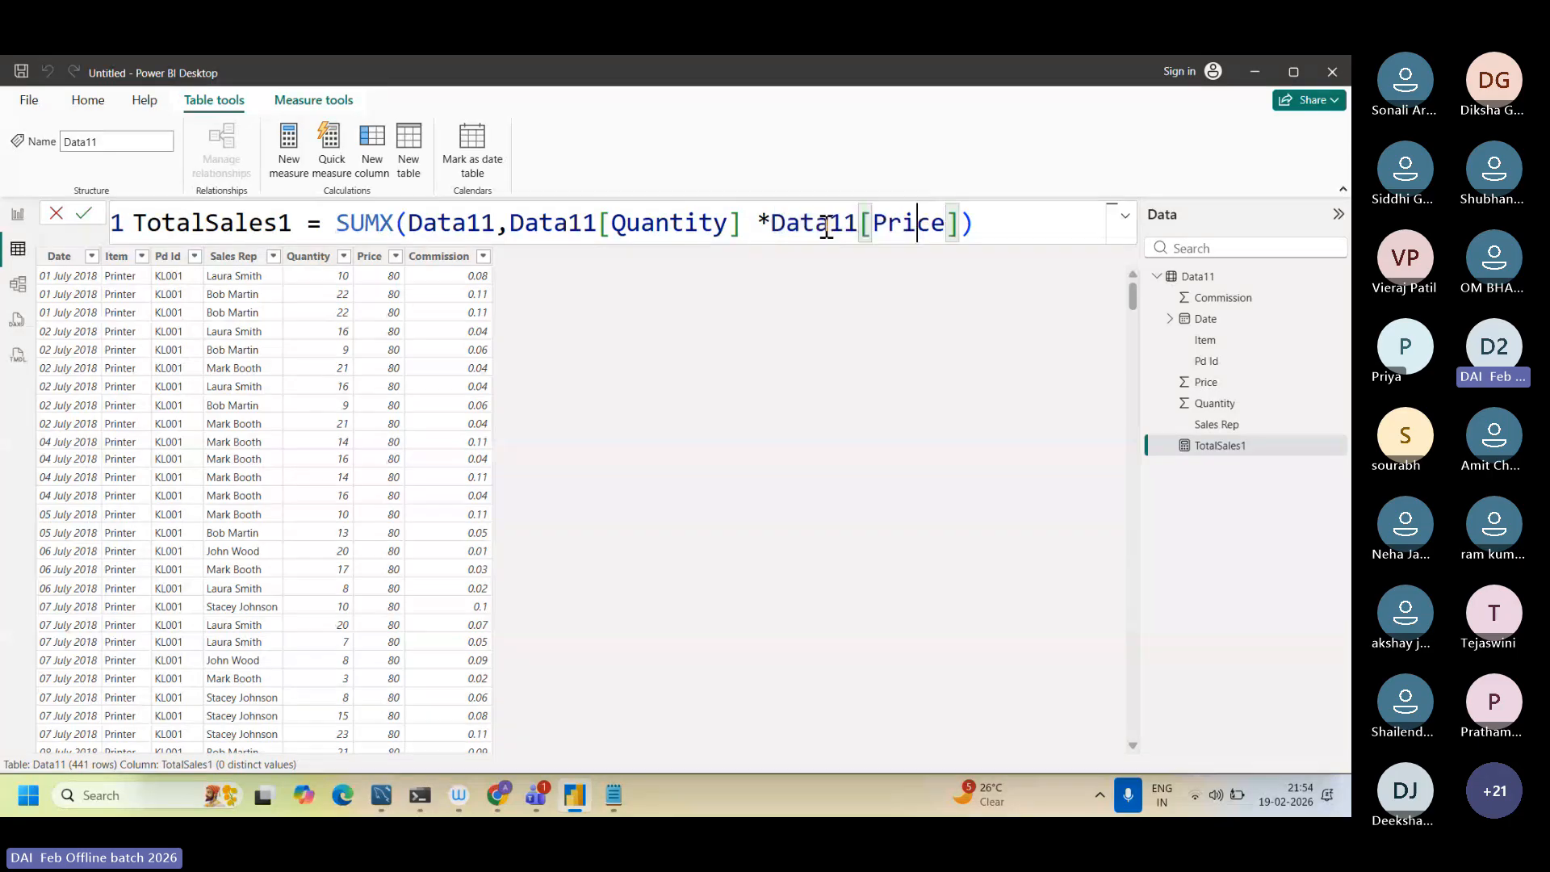
left_click(751, 213)
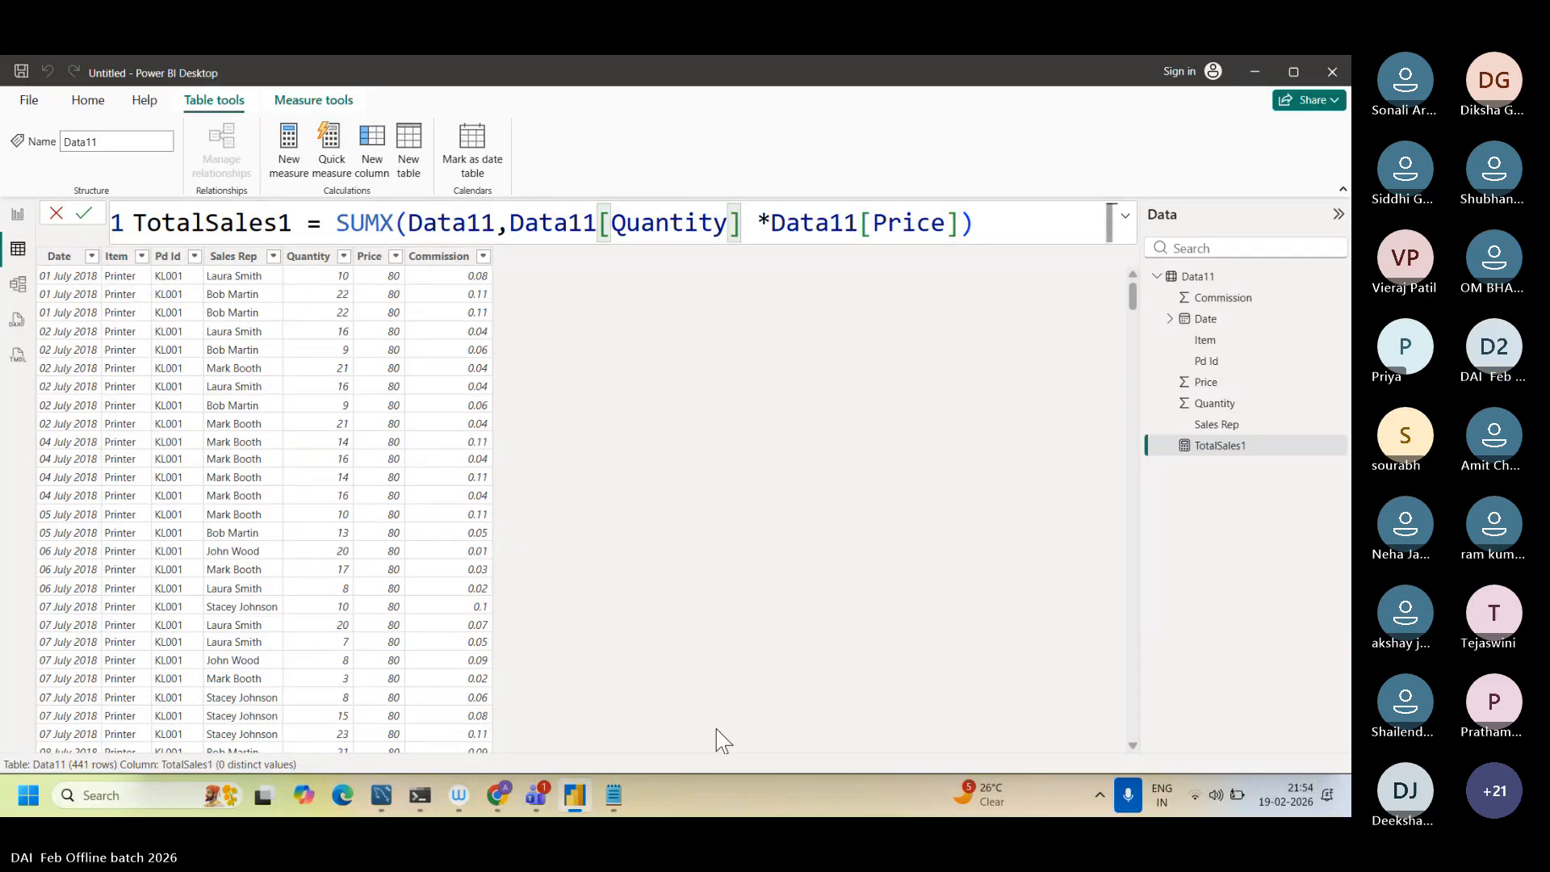
Step: Switch to Dax function.txt in Notepad and review the numbered DAX formulas under New Columns
left_click(613, 797)
scroll(564, 614, "up", 12)
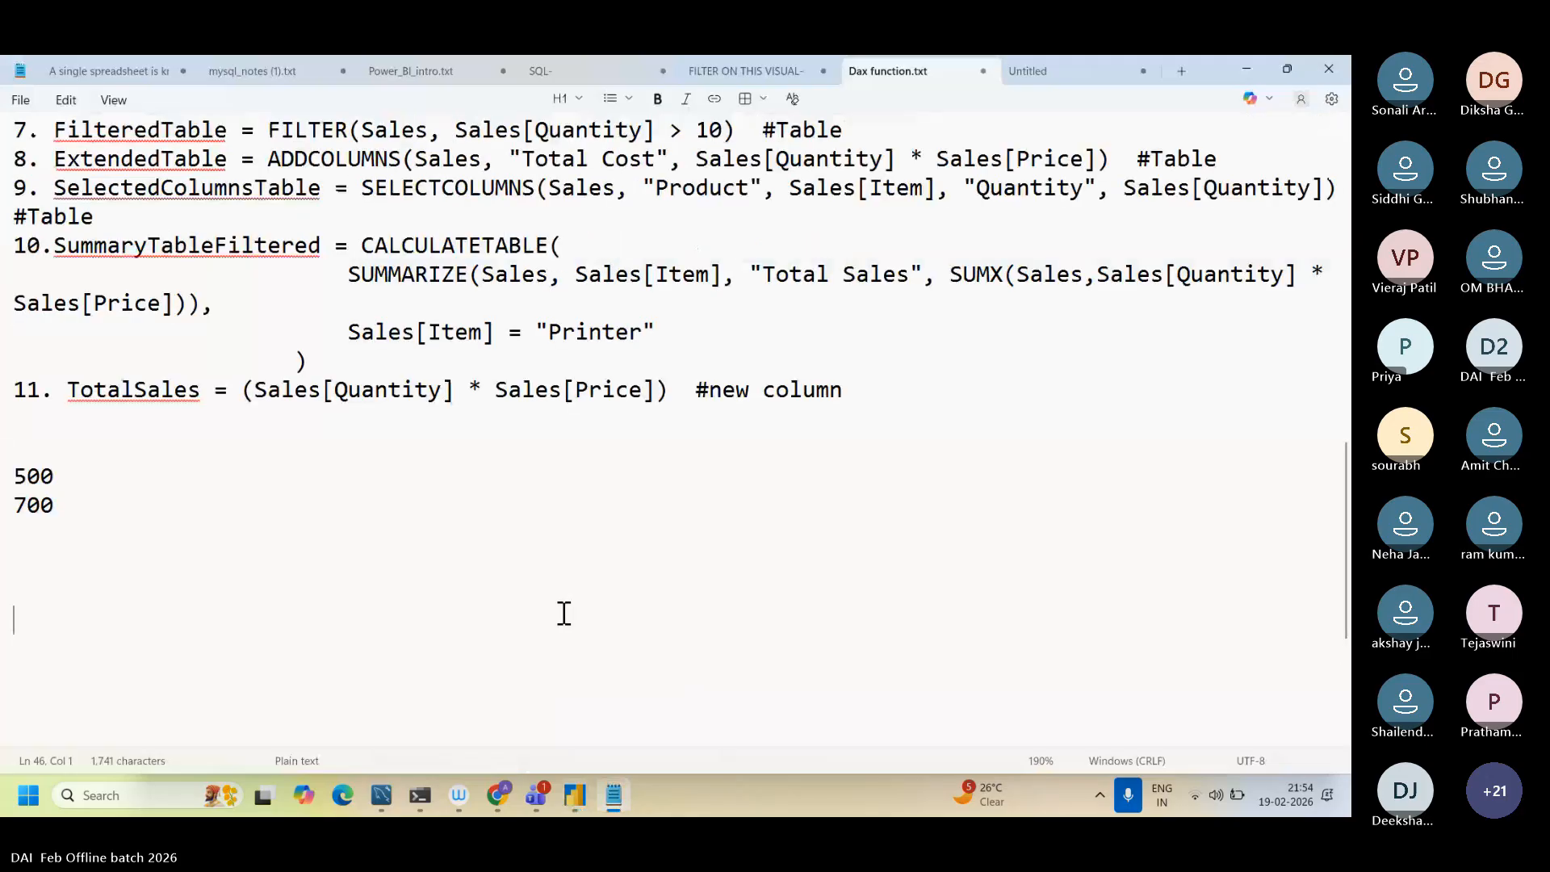
scroll(561, 612, "down", 1)
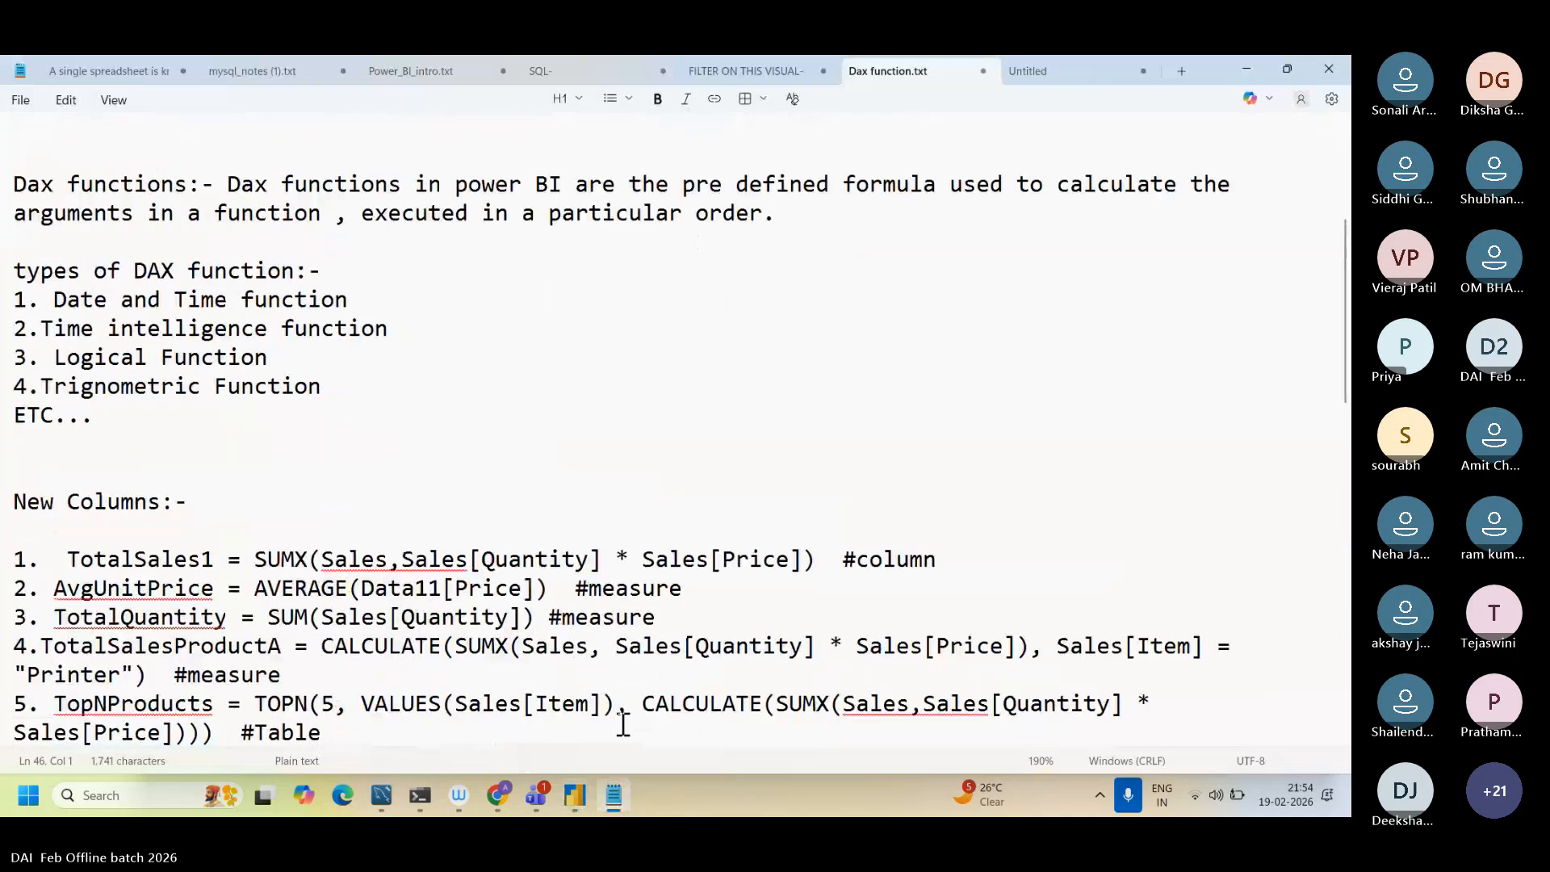
Step: Return to Power BI Desktop and create the measure avgmeasure = AVERAGE(Data11[Price]) in the Data11 table
left_click(578, 799)
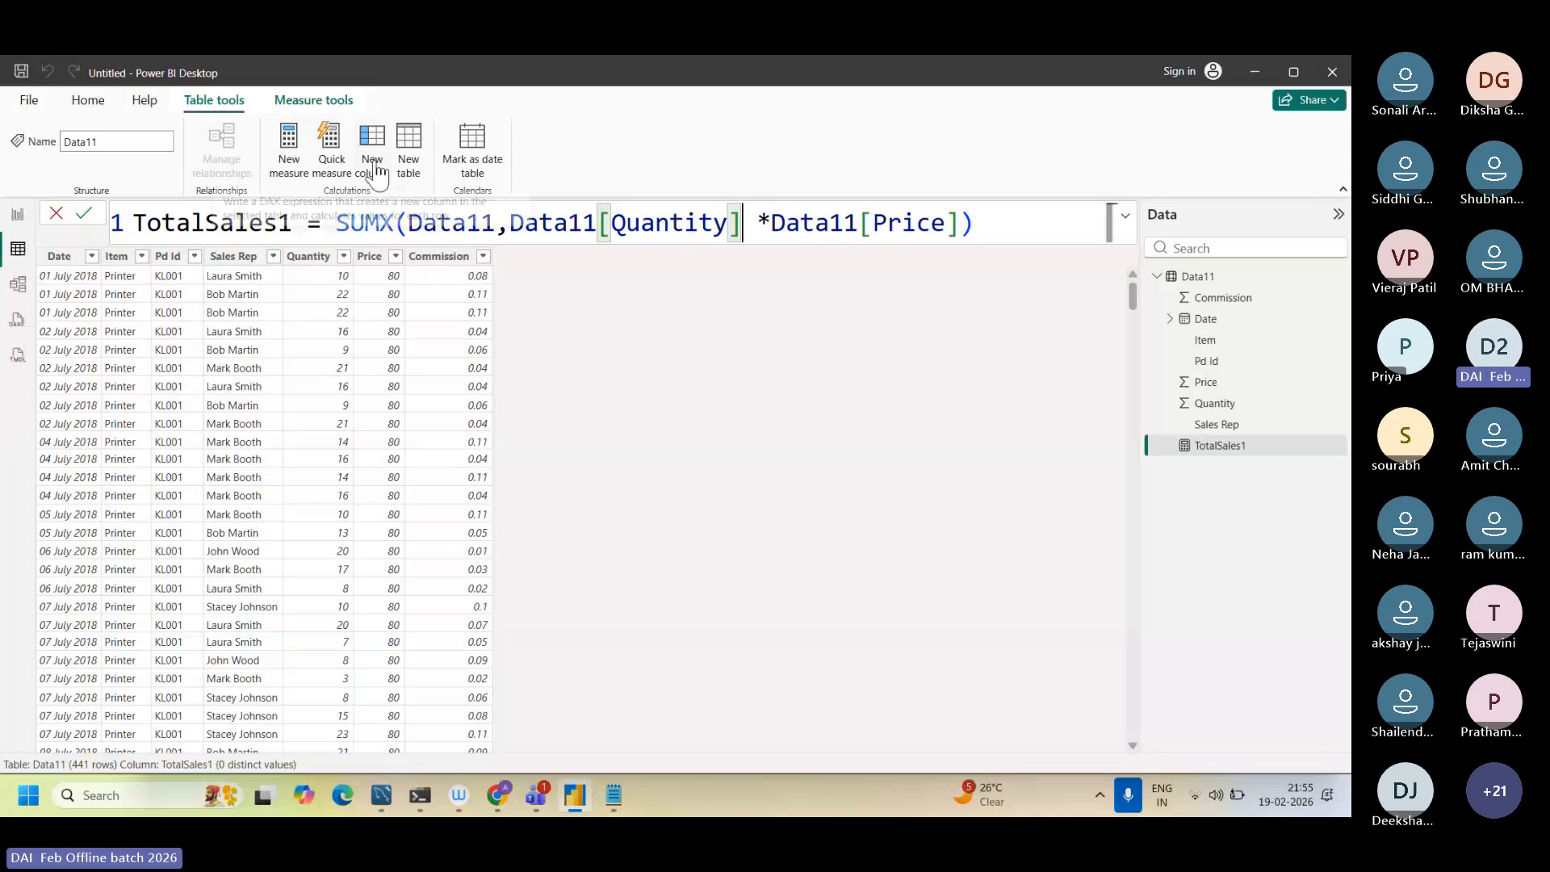
left_click(276, 166)
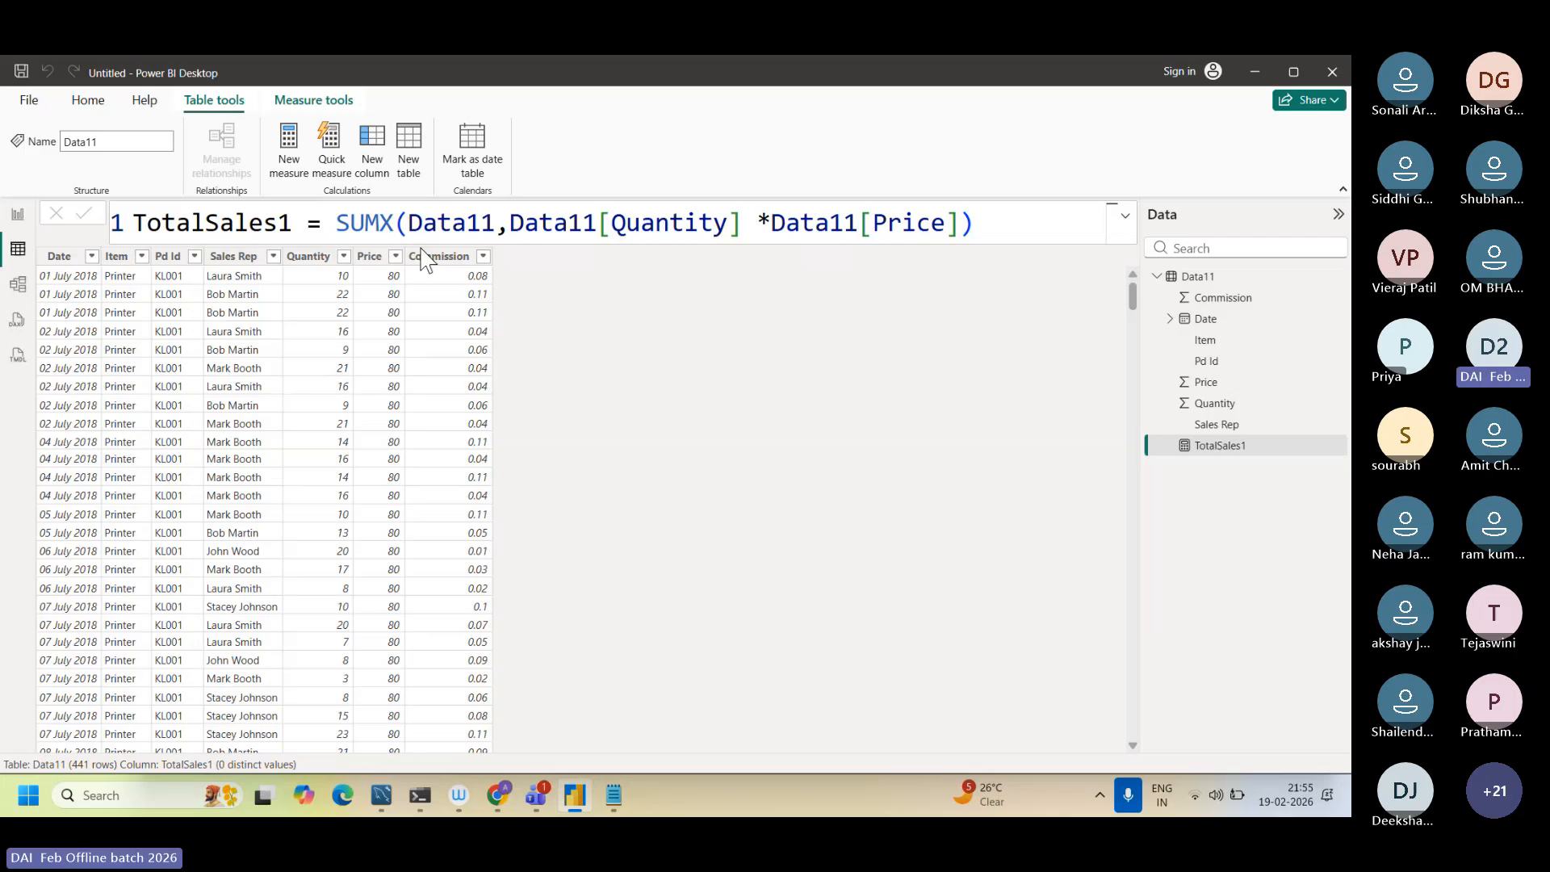
left_click(305, 180)
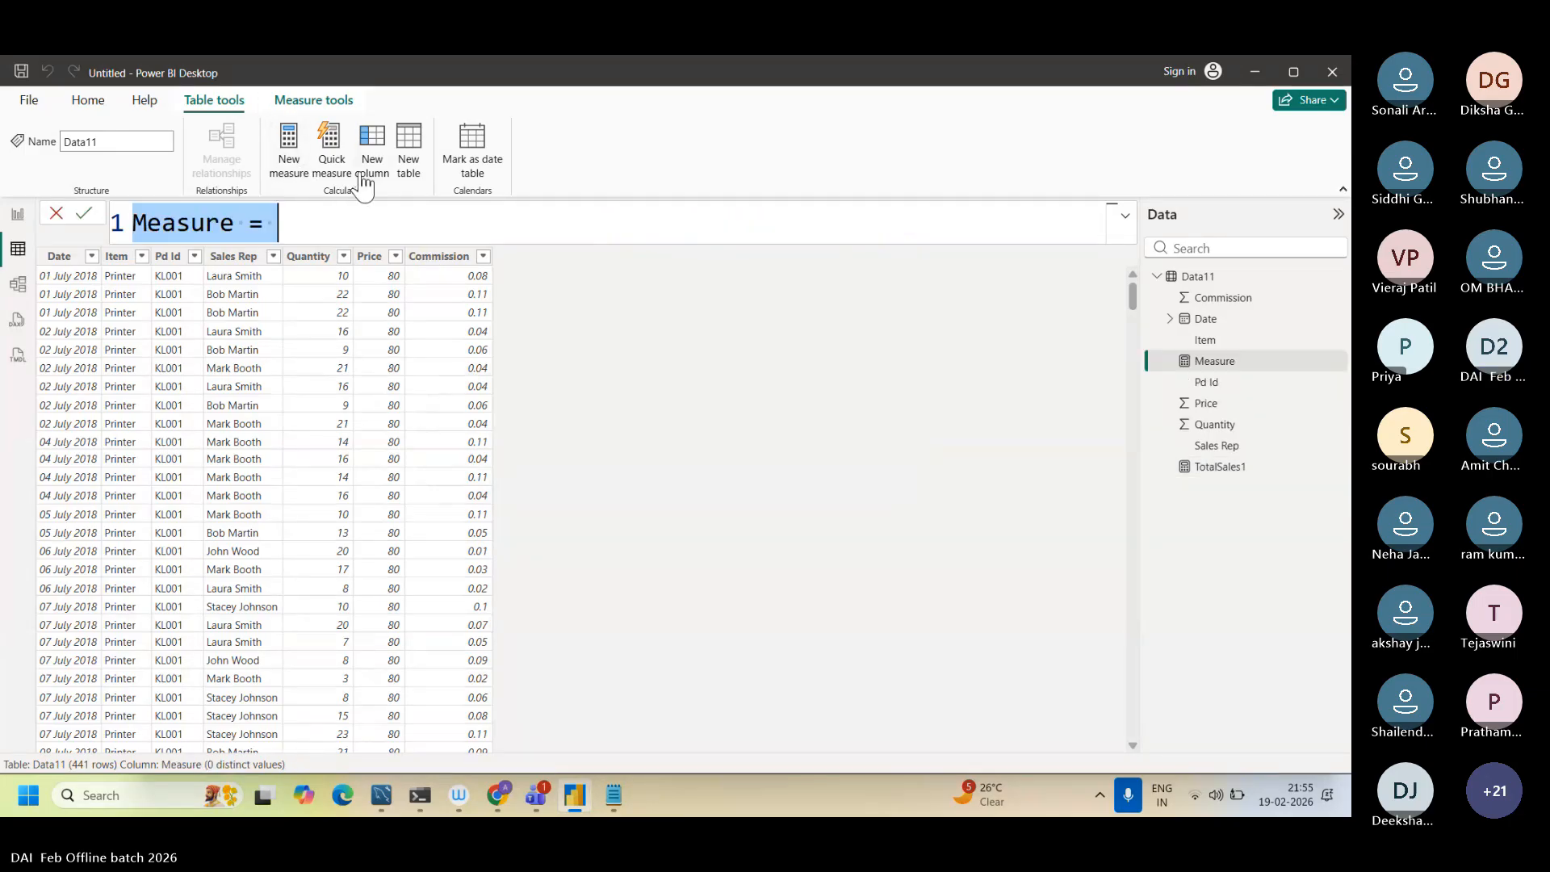
key("BackSpace")
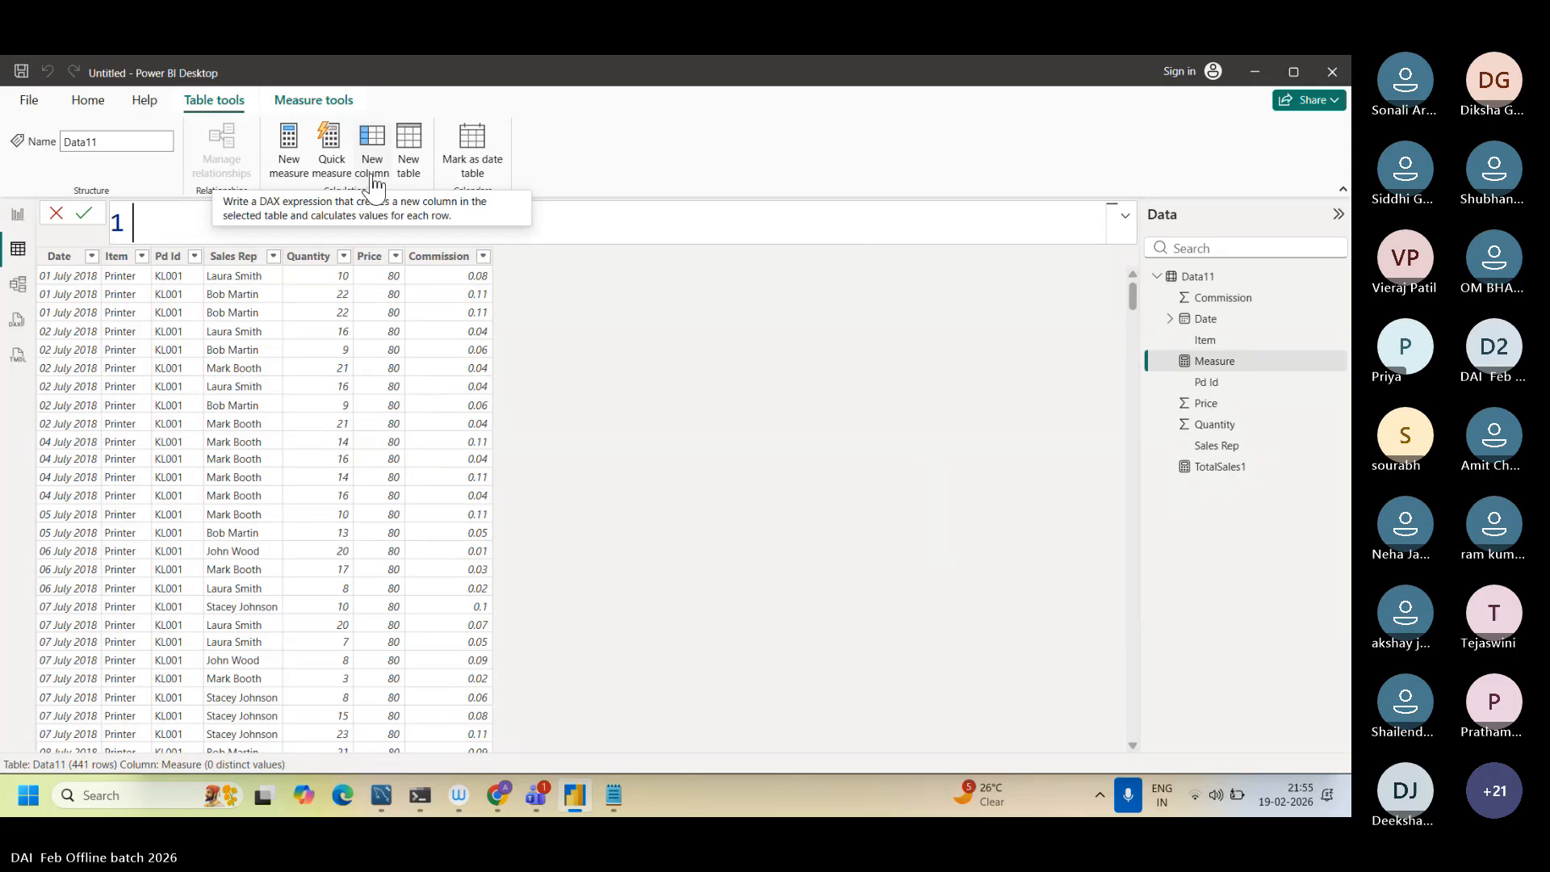
type("avgmeasure=")
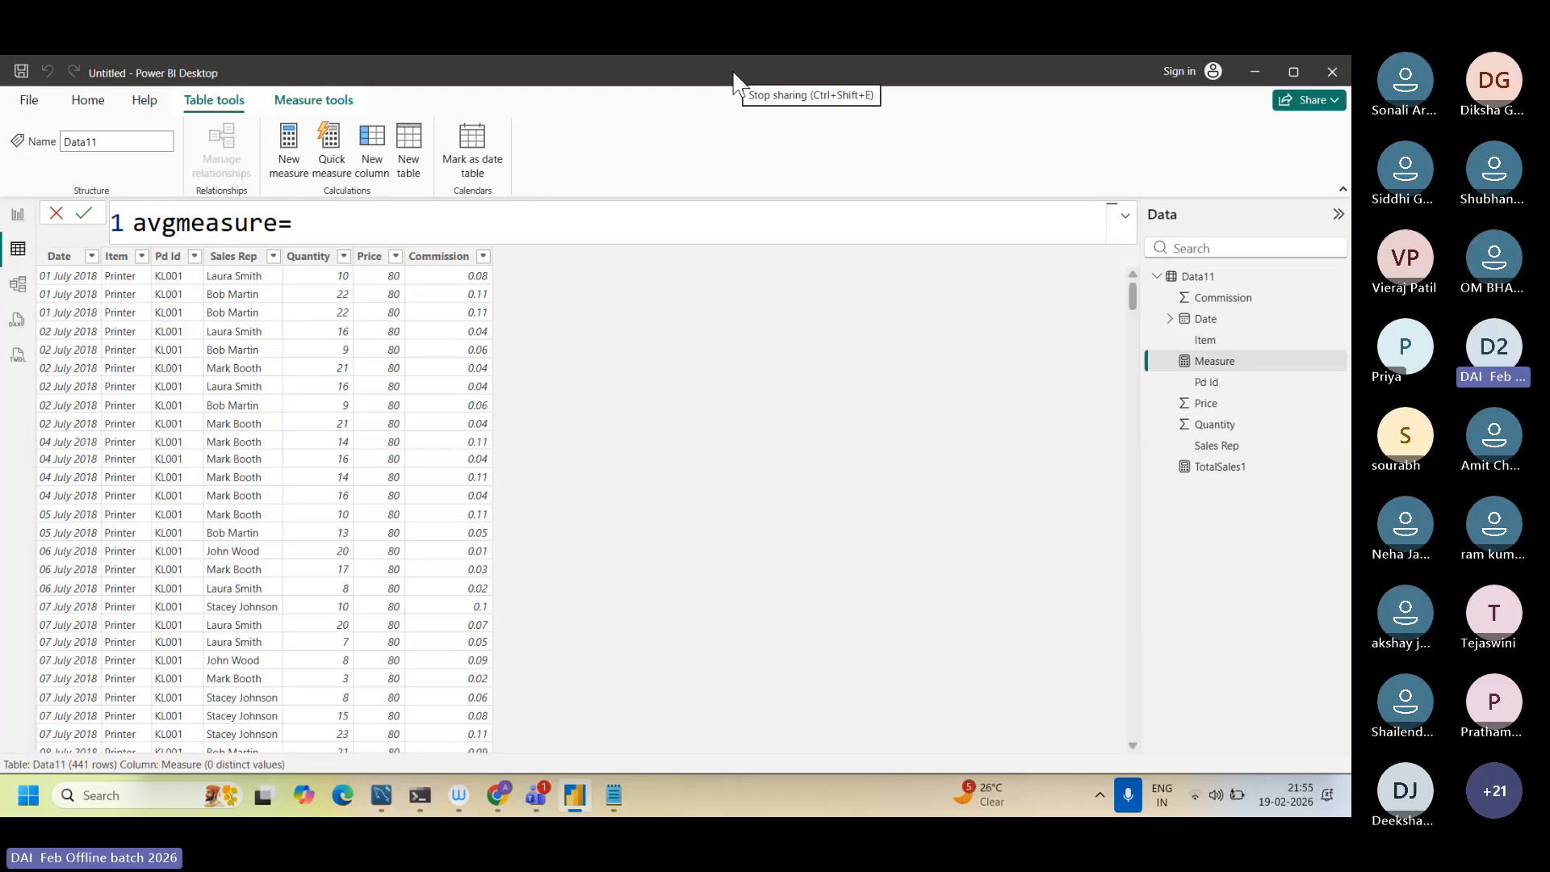
type("av")
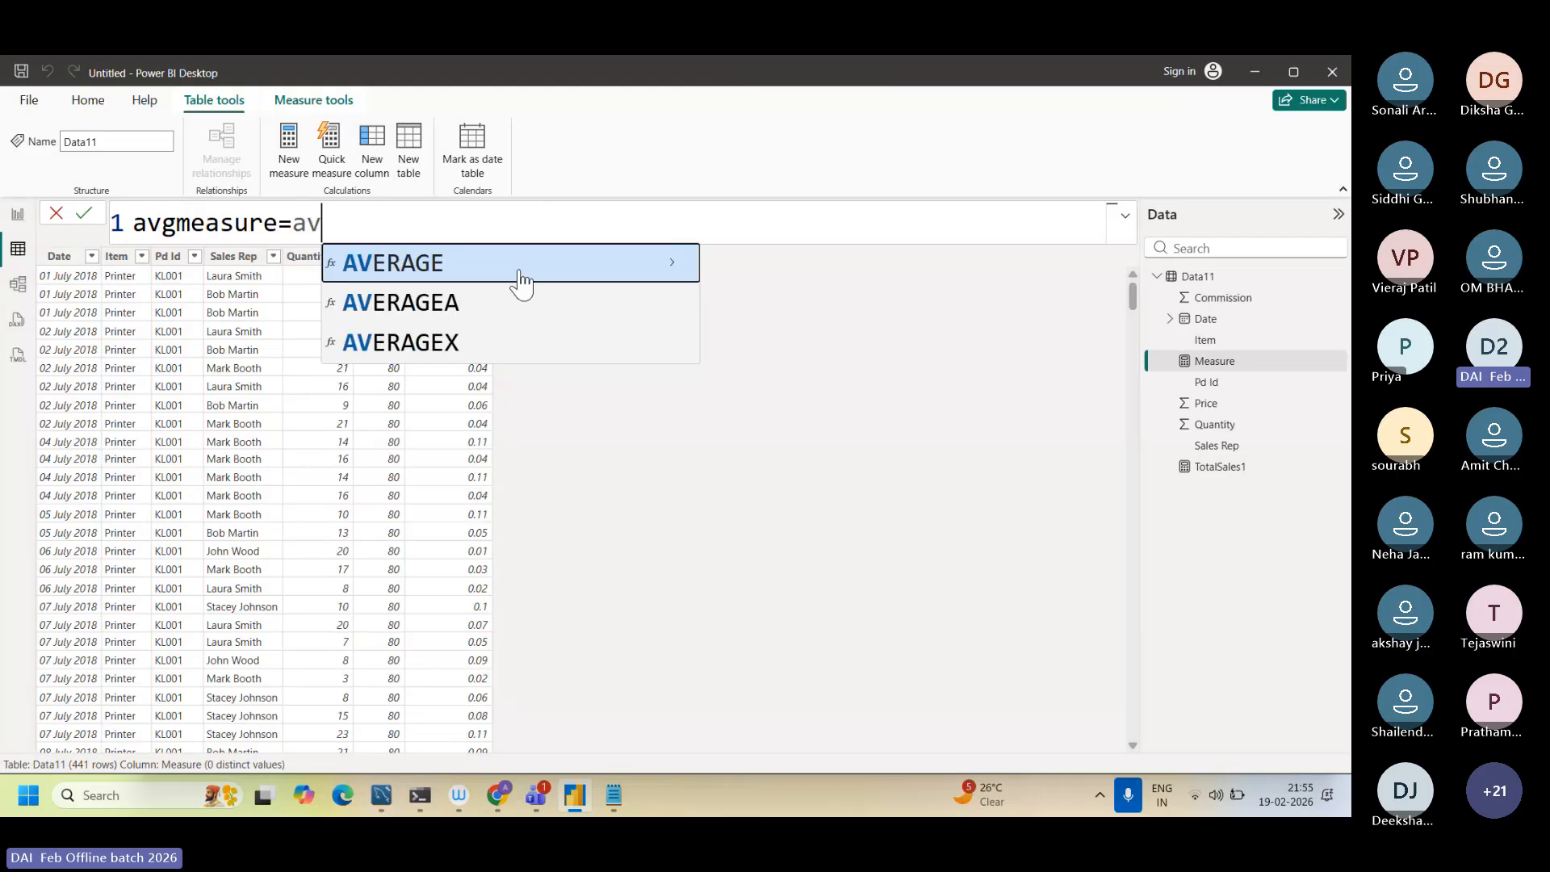
left_click(474, 280)
type("d")
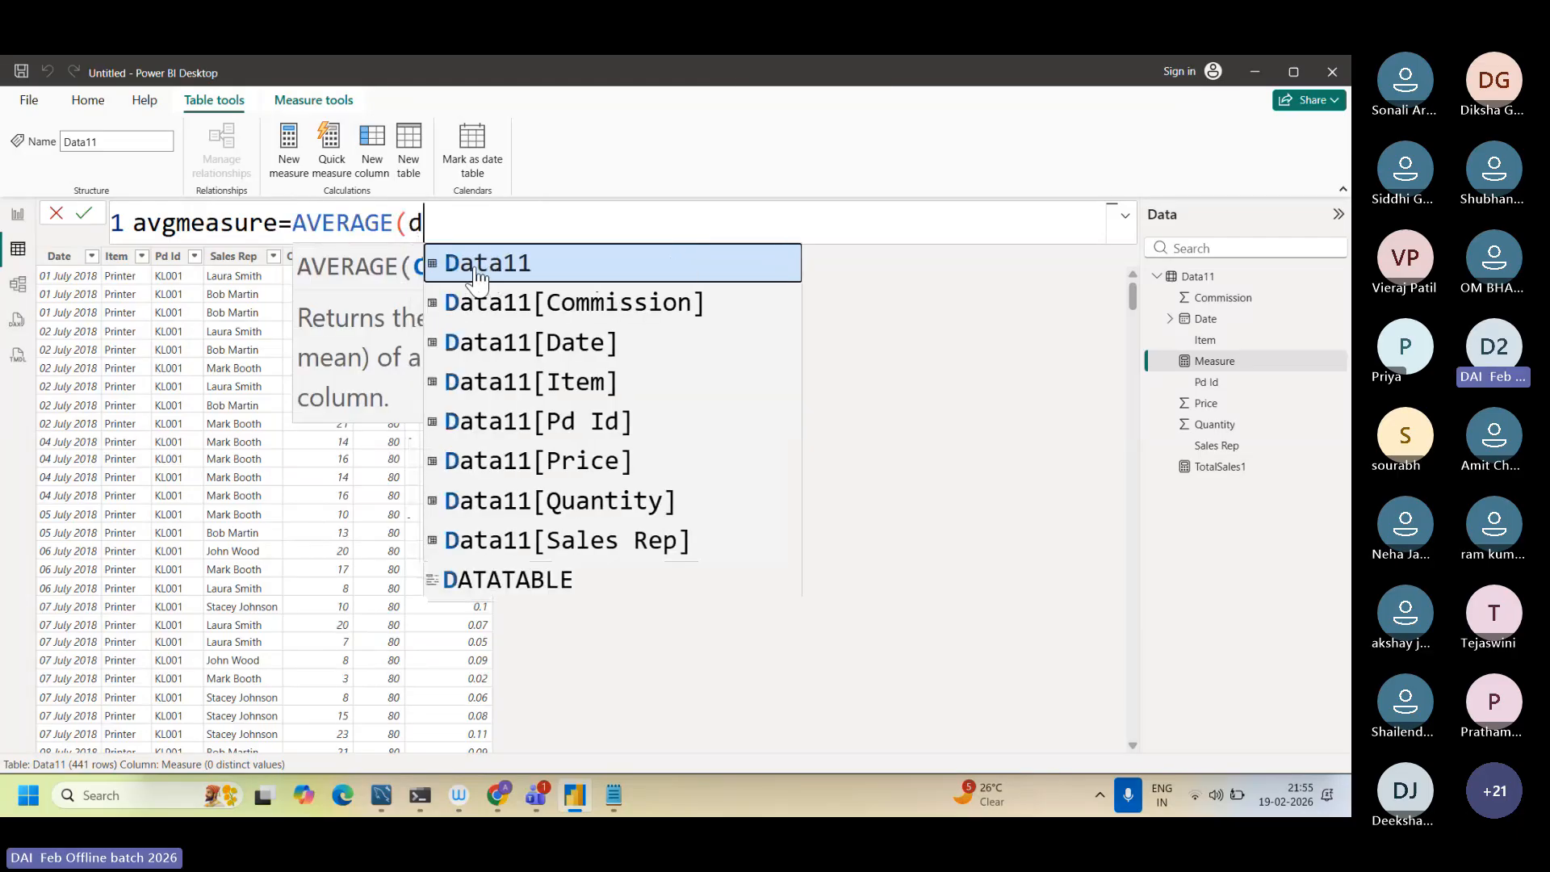
left_click(554, 460)
type(")")
key("Return")
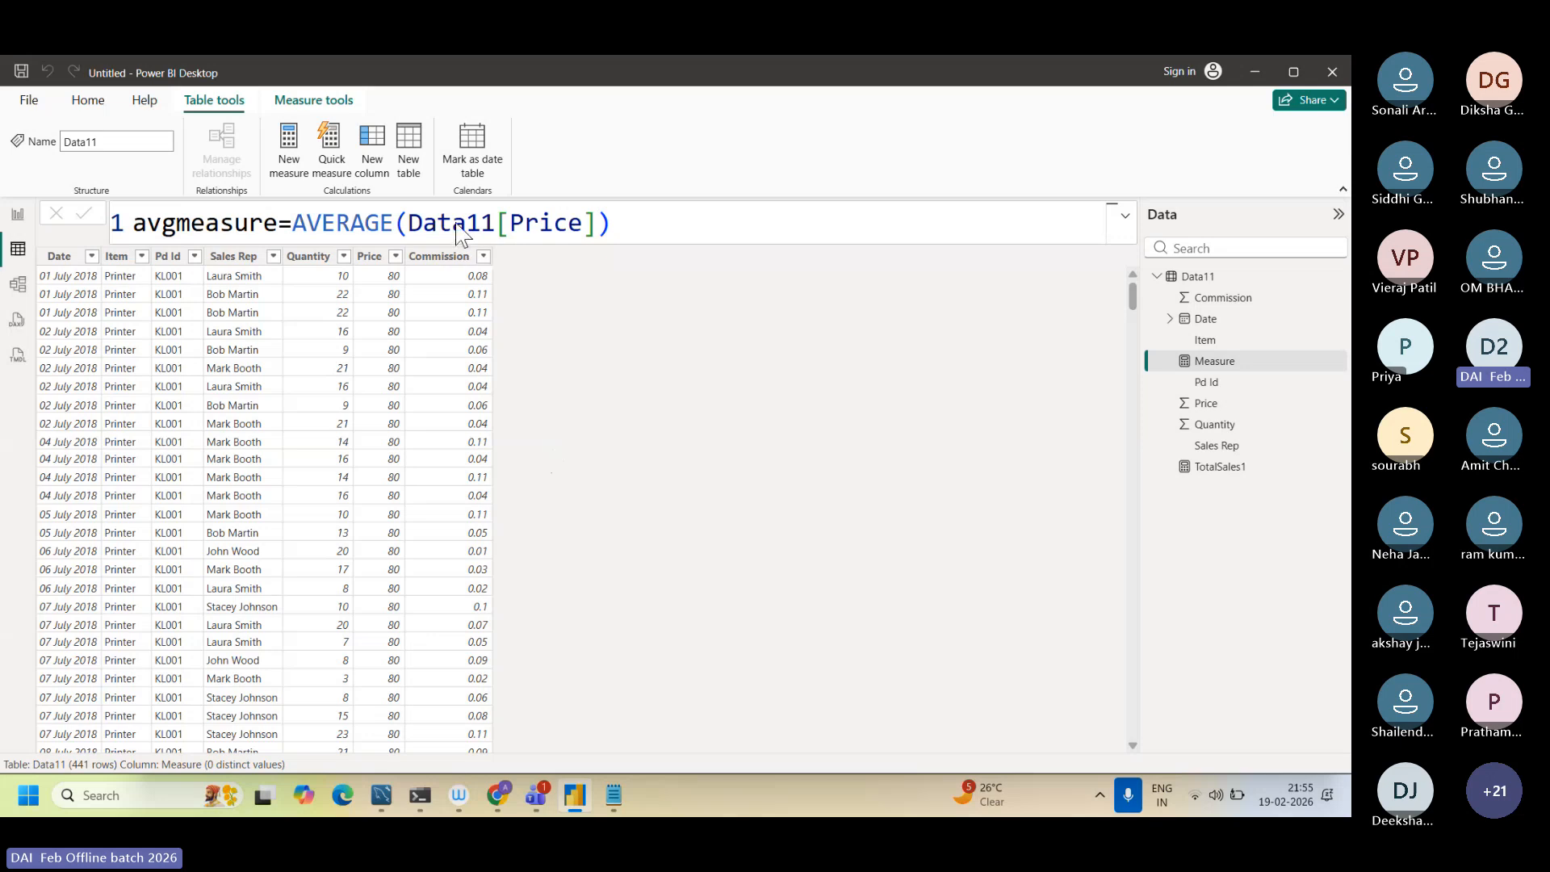
Step: Change the measure's name in its formula from avgmeasure to avgunitprice
left_click(273, 218)
key("BackSpace")
key("BackSpace")
key("BackSpace")
key("BackSpace")
key("BackSpace")
key("BackSpace")
key("BackSpace")
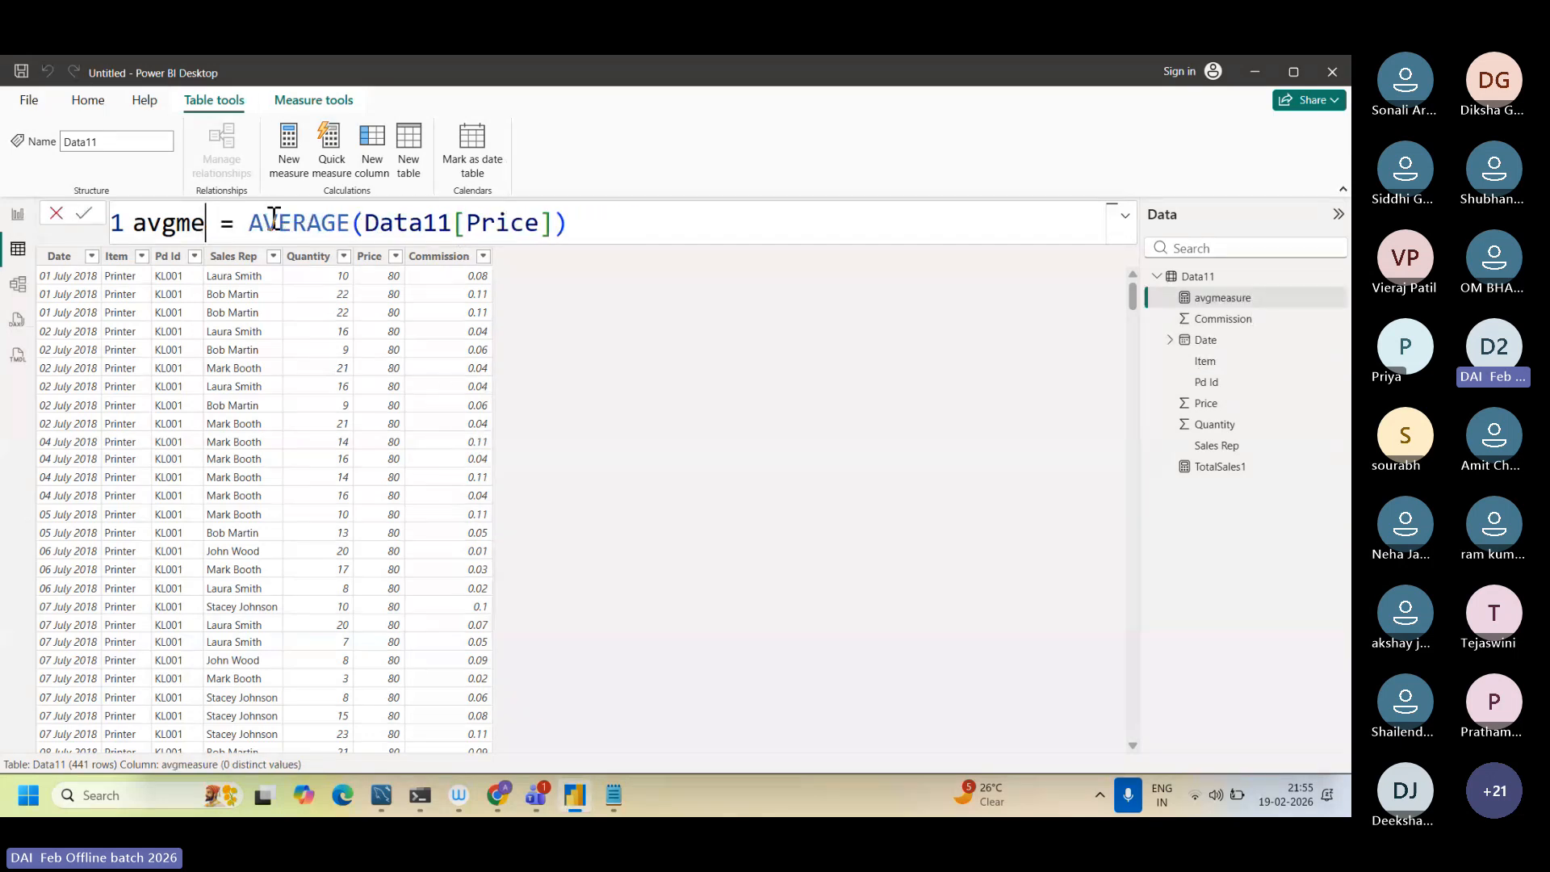
type("unitprice")
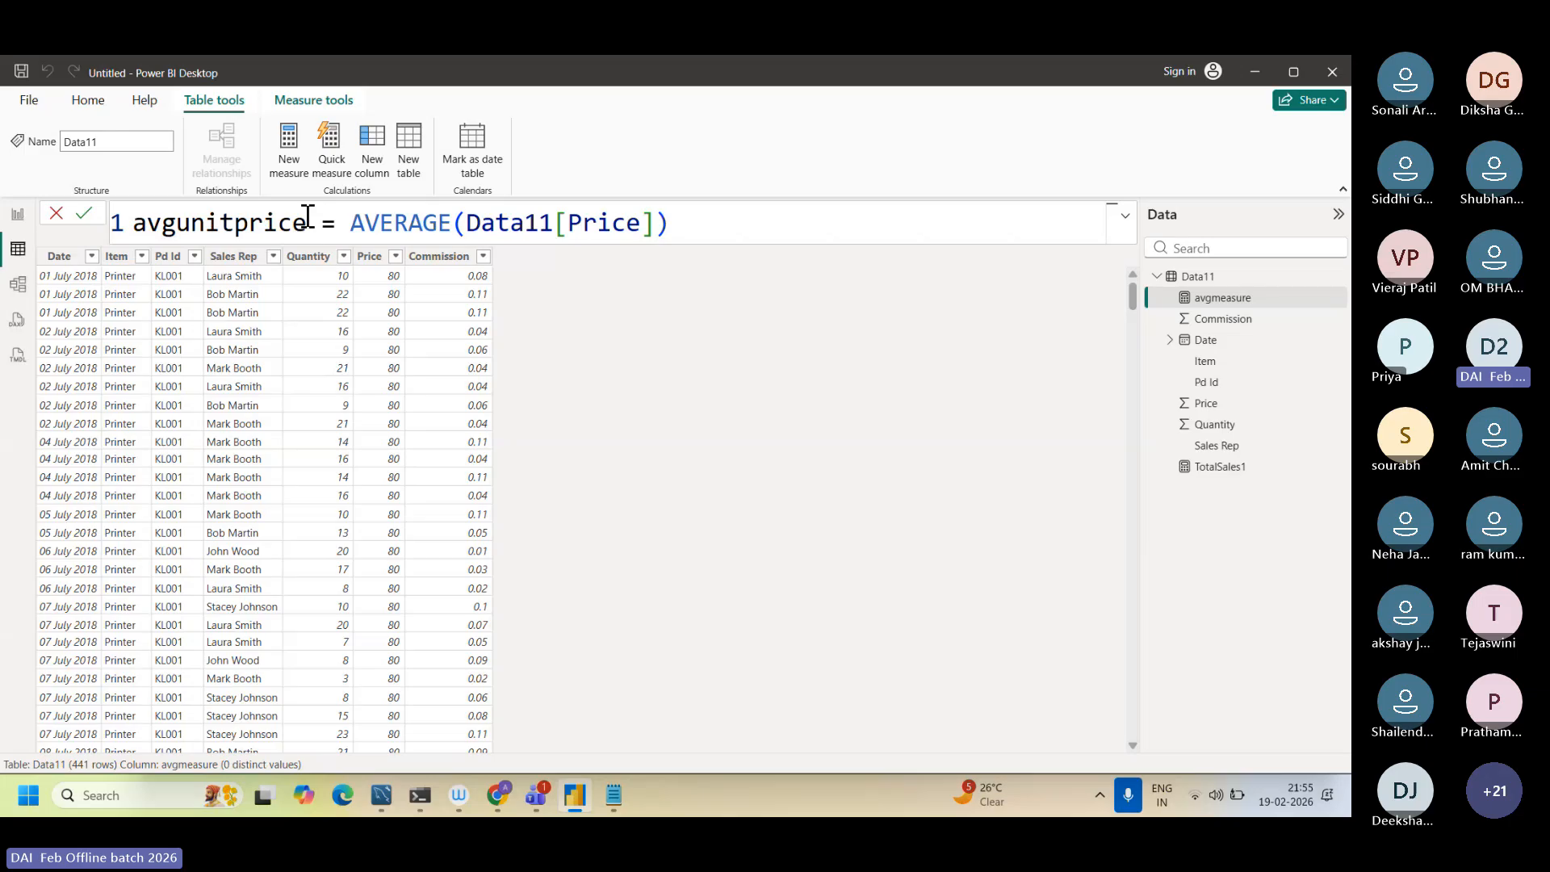
Step: Highlight the name avgunitprice in the measure formula and look through the Data11 rows
double_click(307, 216)
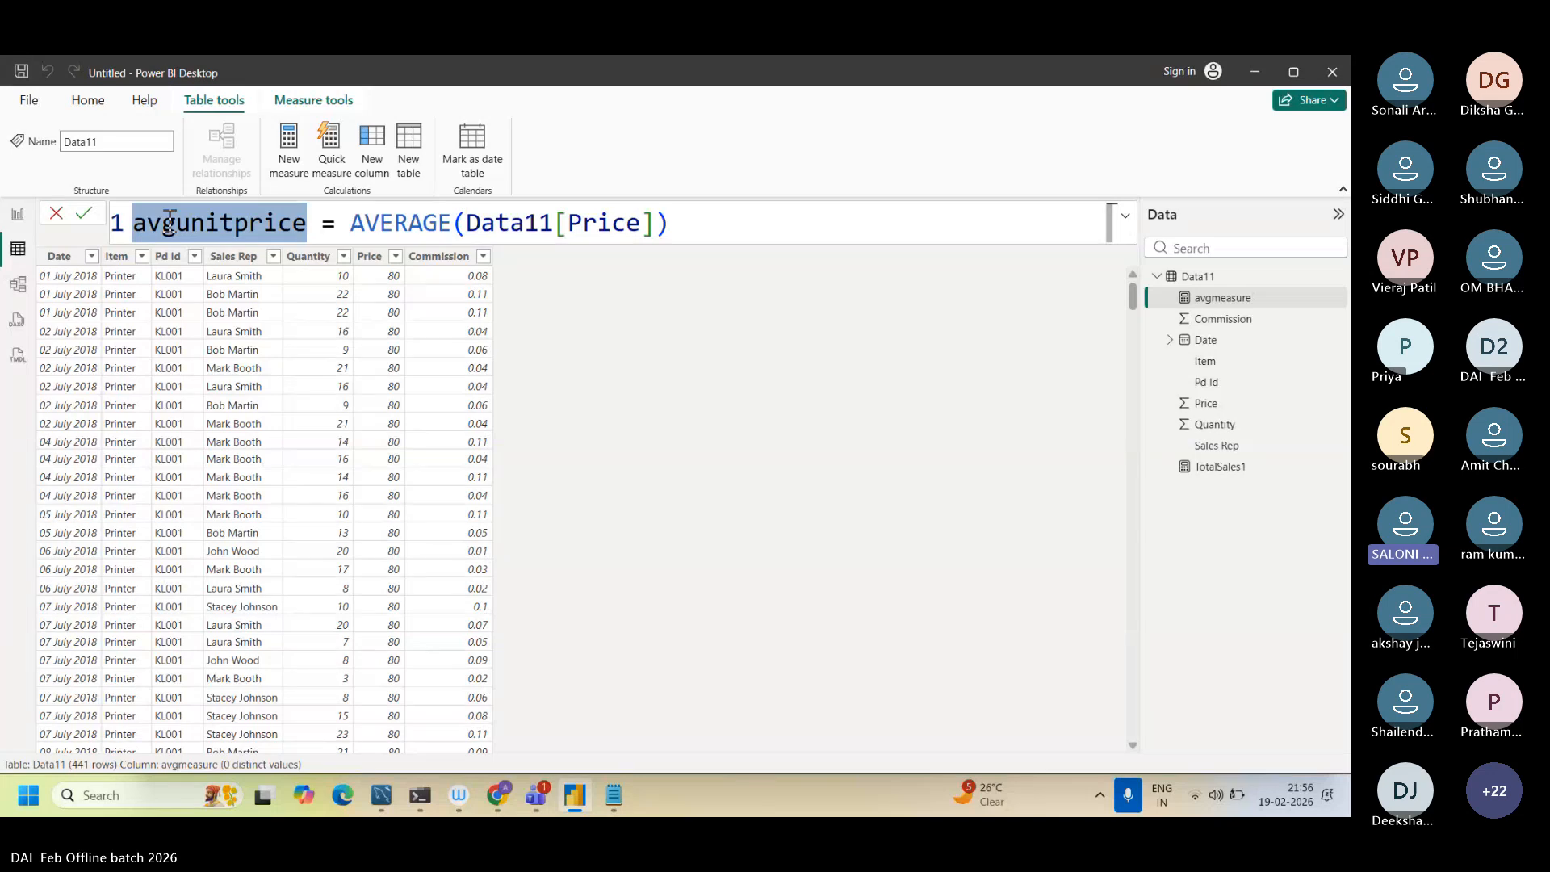
left_click(309, 227)
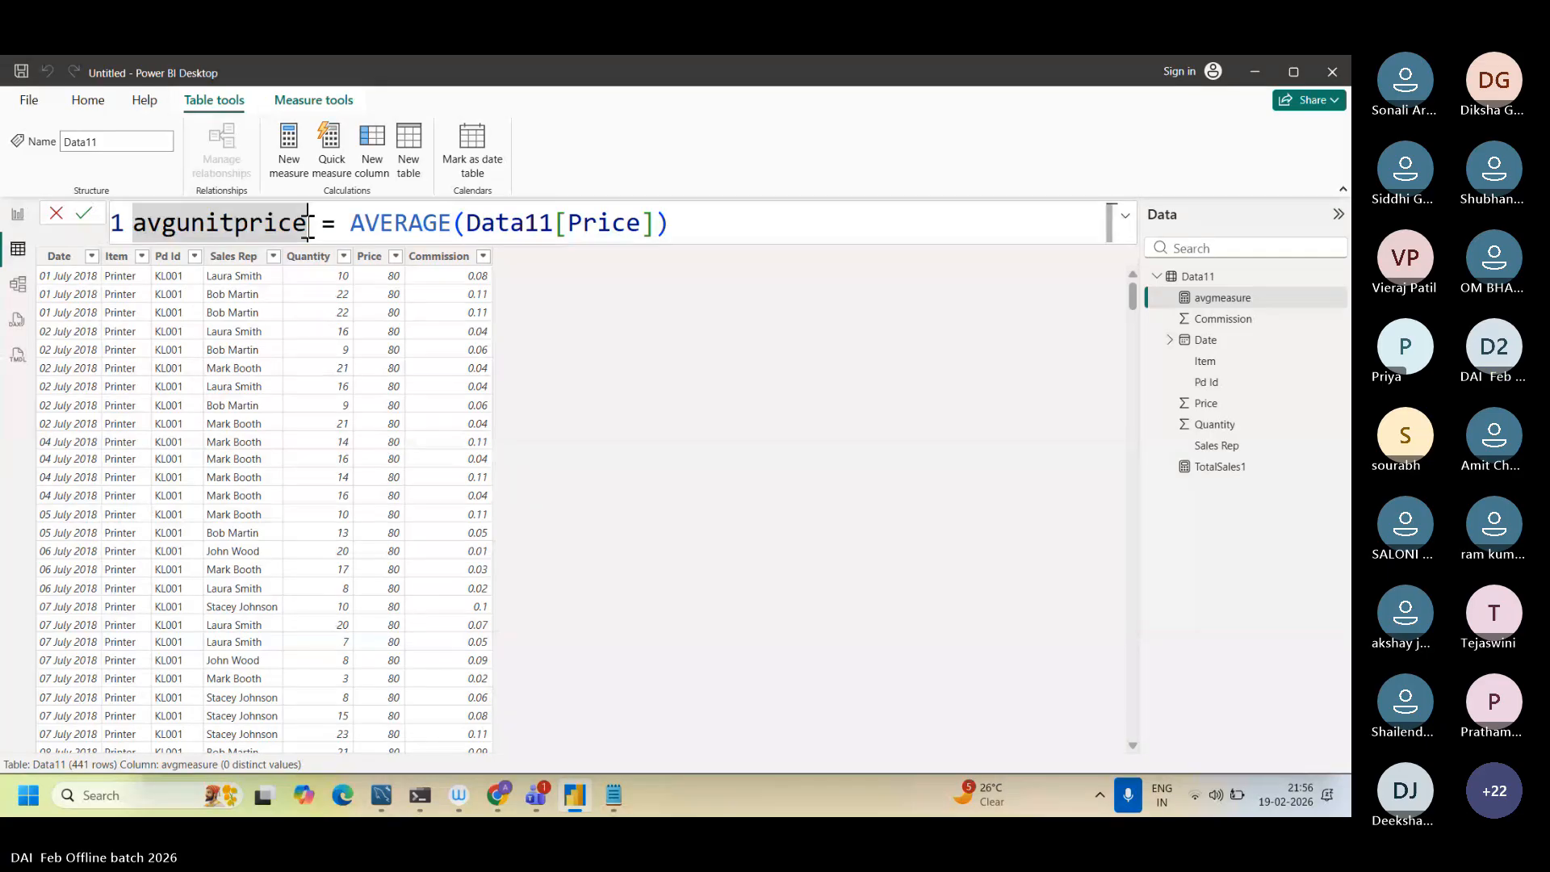
left_click_drag(309, 227, 136, 218)
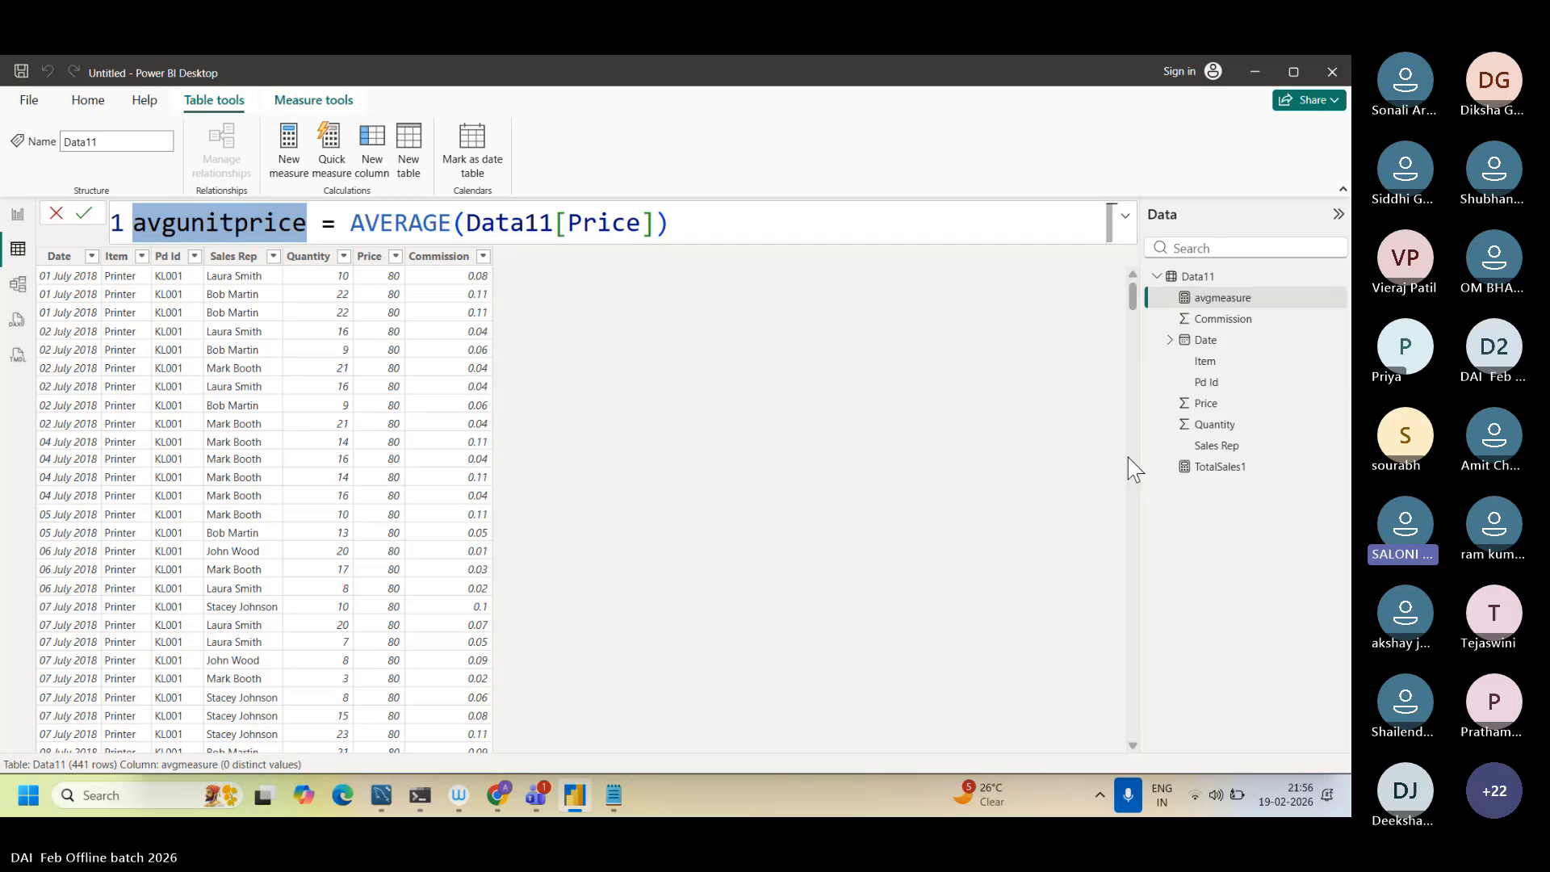
scroll(1127, 457, "down", 5)
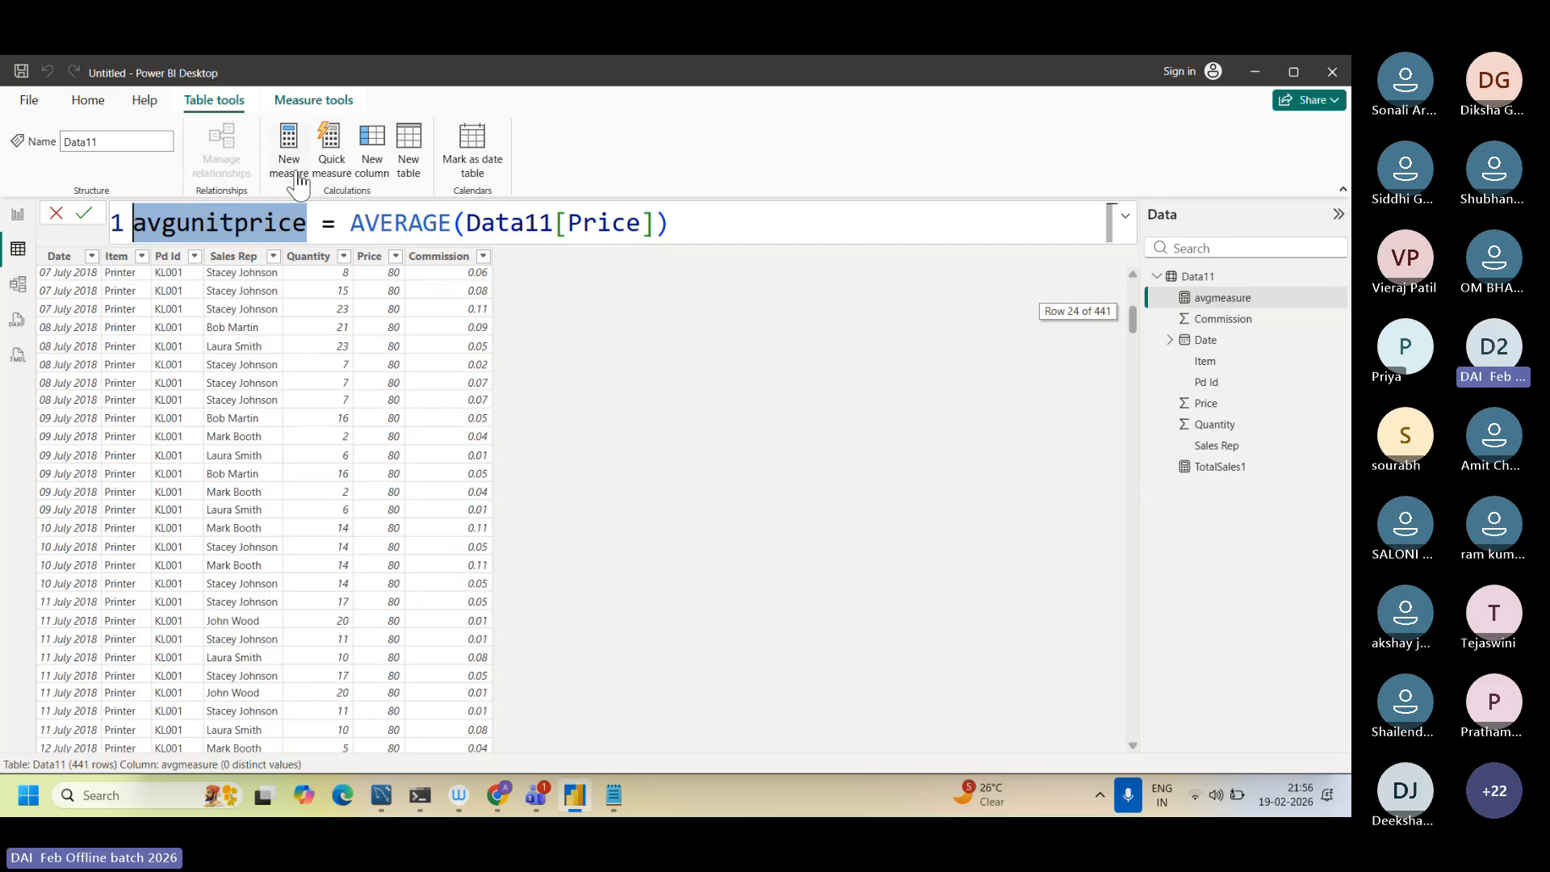
left_click(316, 218)
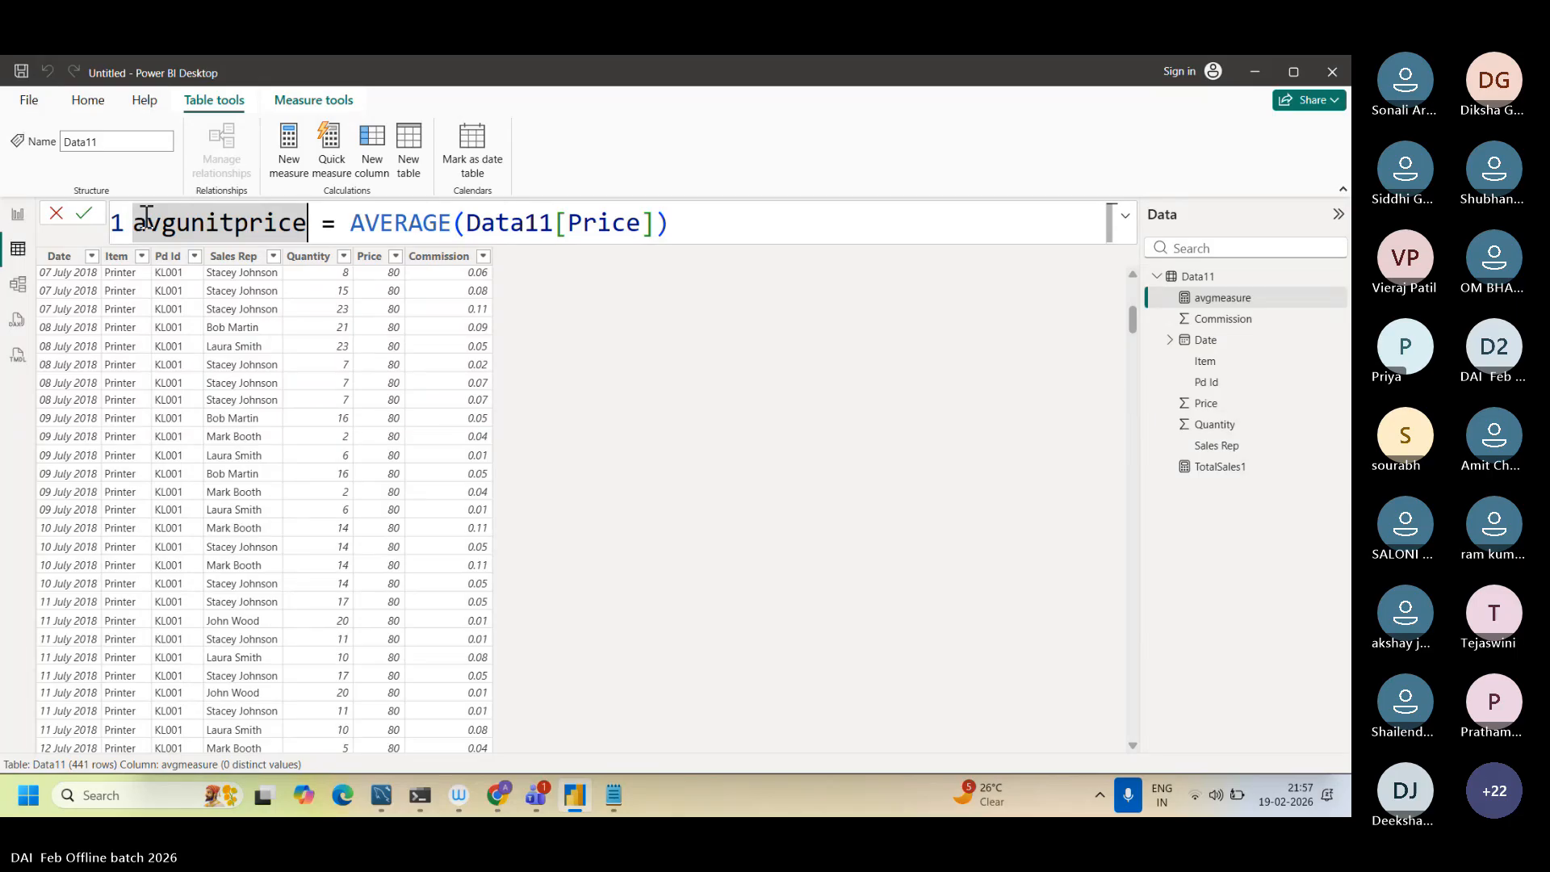
Step: Commit the avgunitprice formula and start a new measure named total_price in the Data11 table
left_click(727, 225)
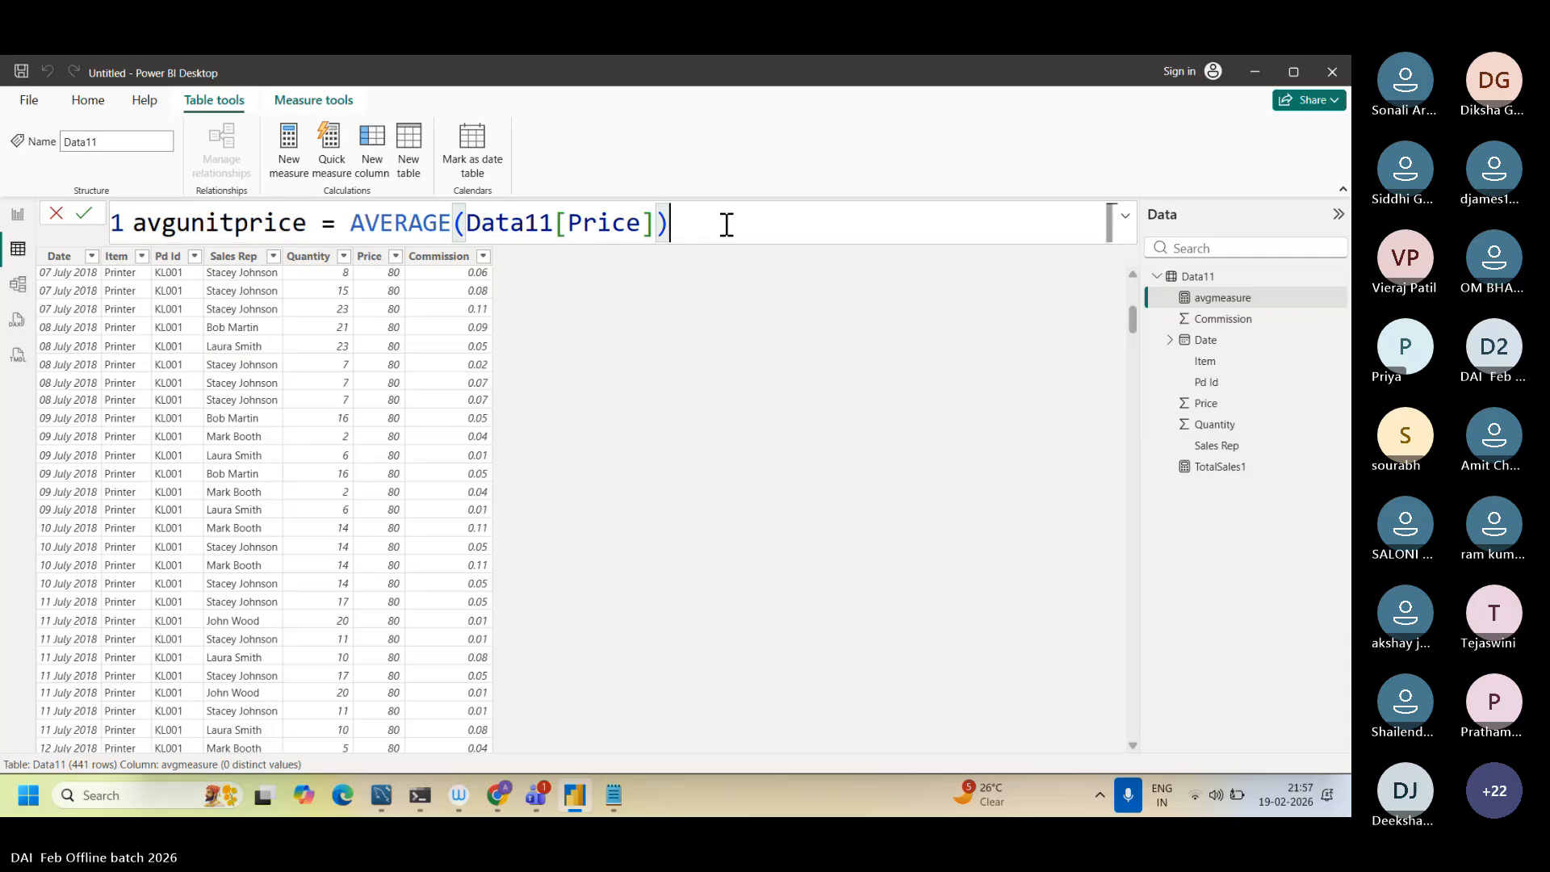
left_click(281, 168)
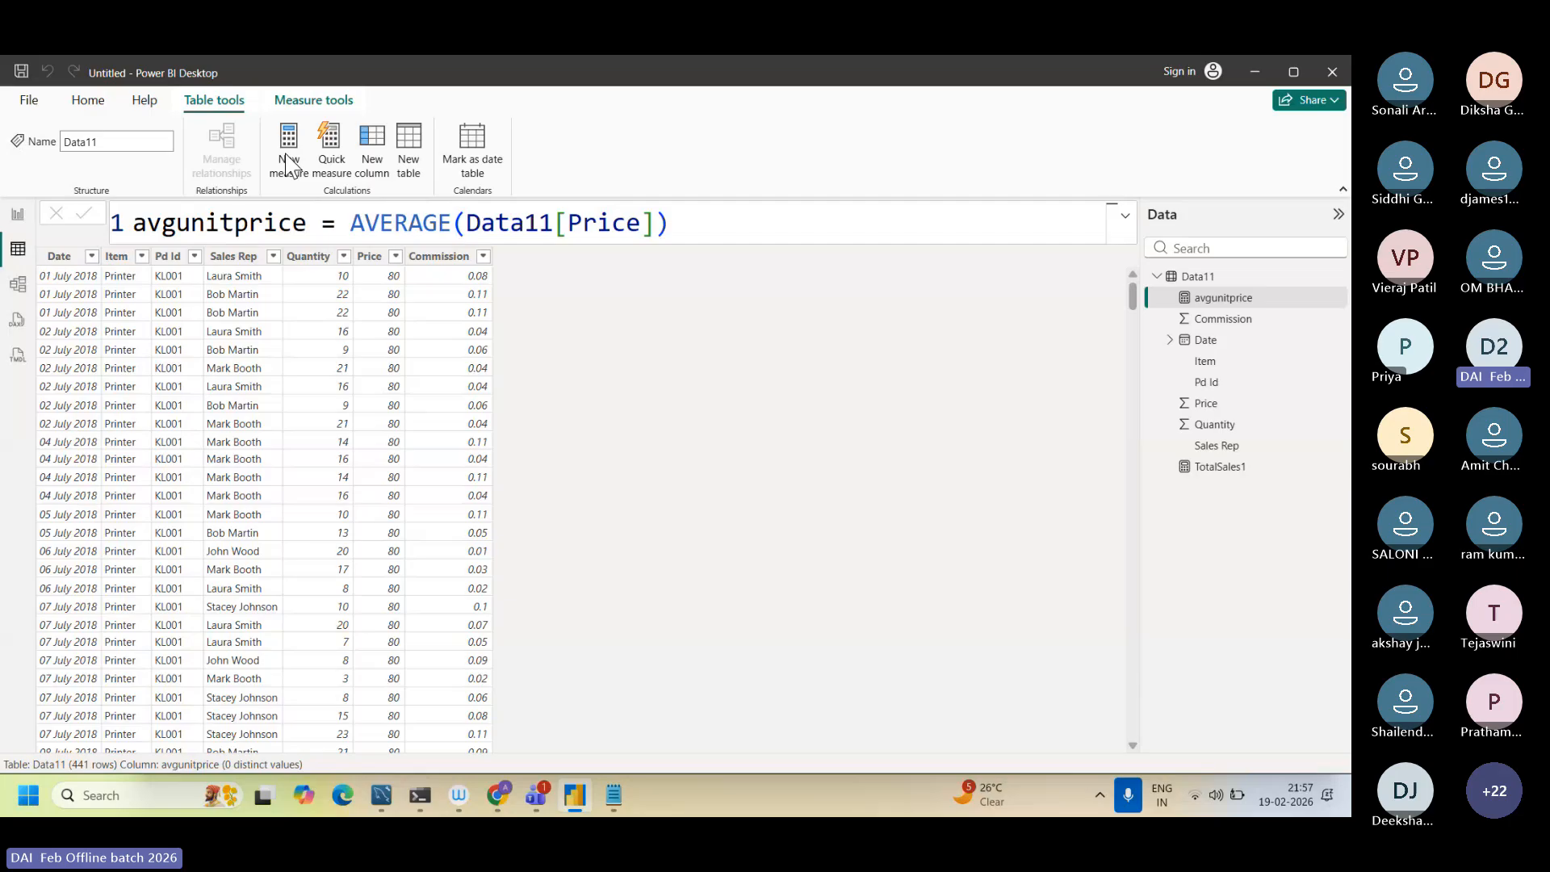
left_click(286, 161)
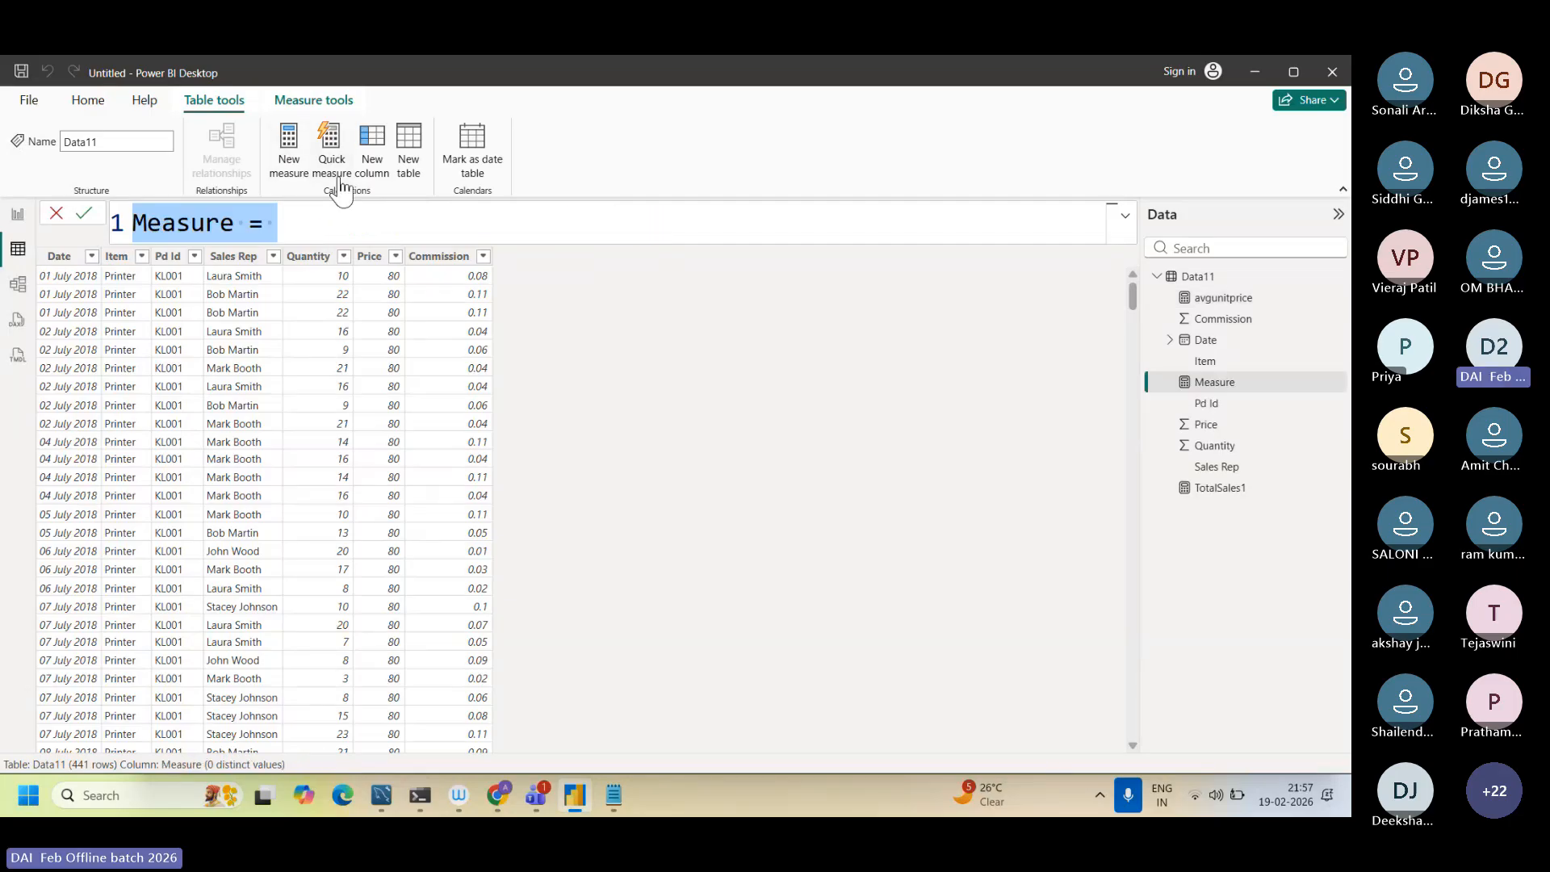
key("BackSpace")
type("sum")
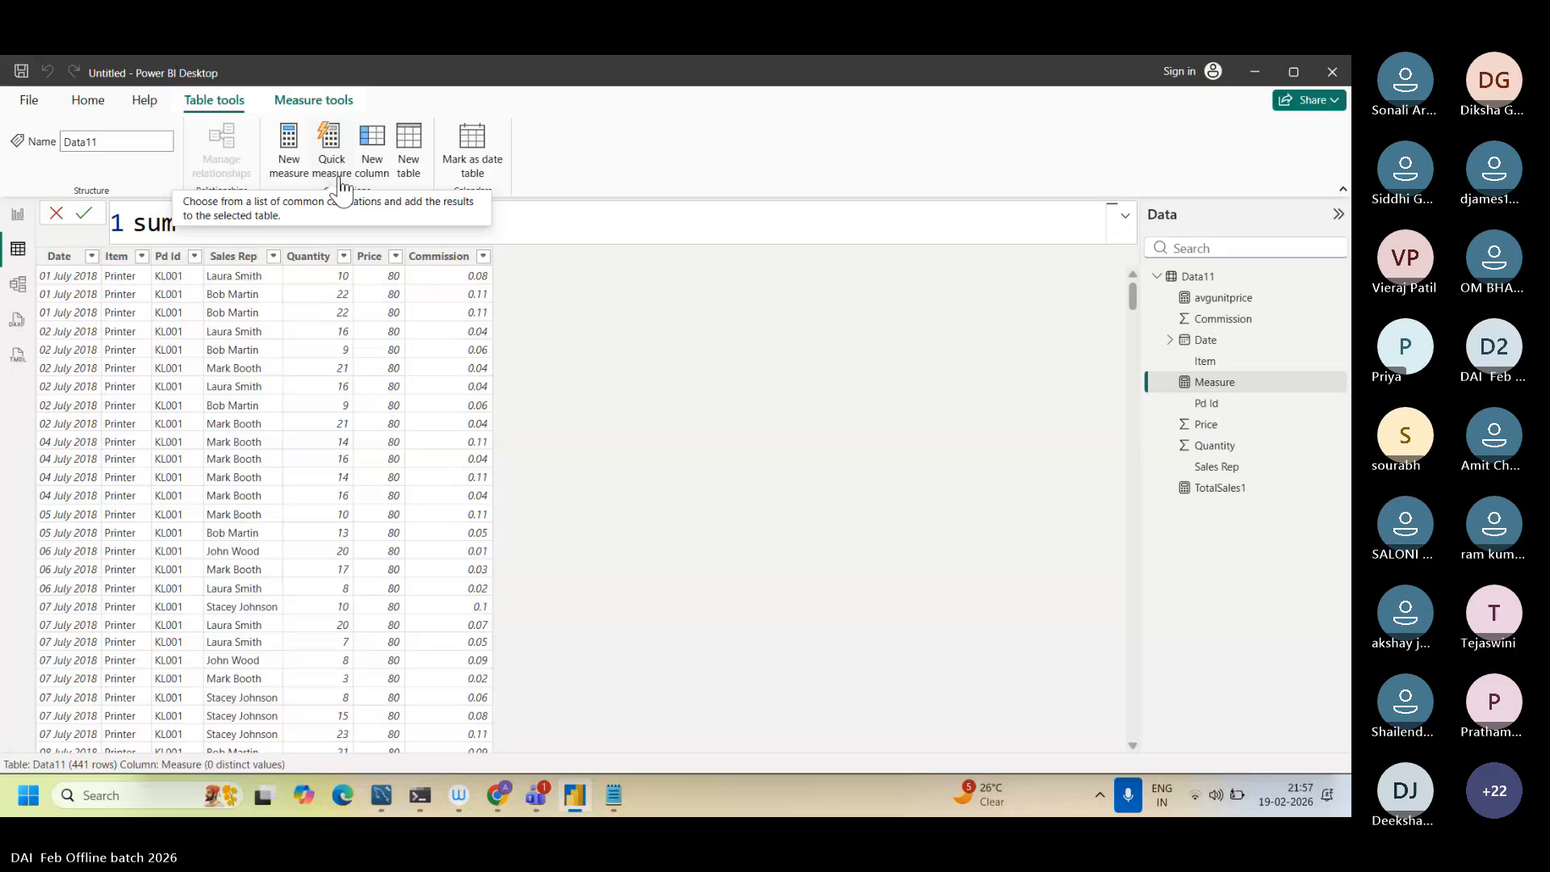
key("BackSpace")
key("BackSpace")
type("td")
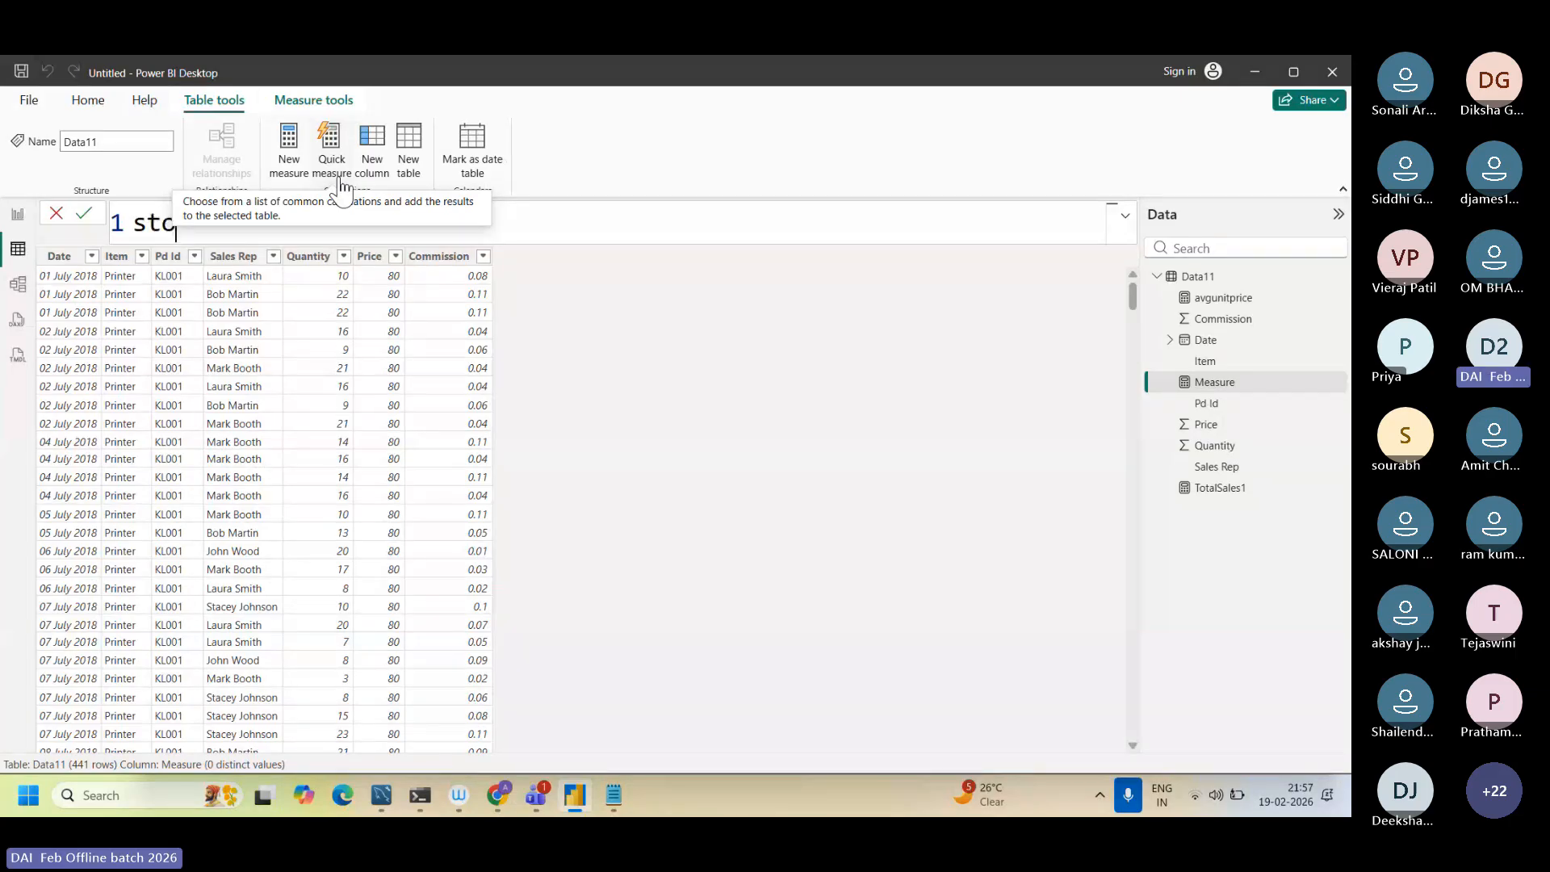
key("BackSpace")
key("BackSpace")
key("BackSpace")
type("total_pri")
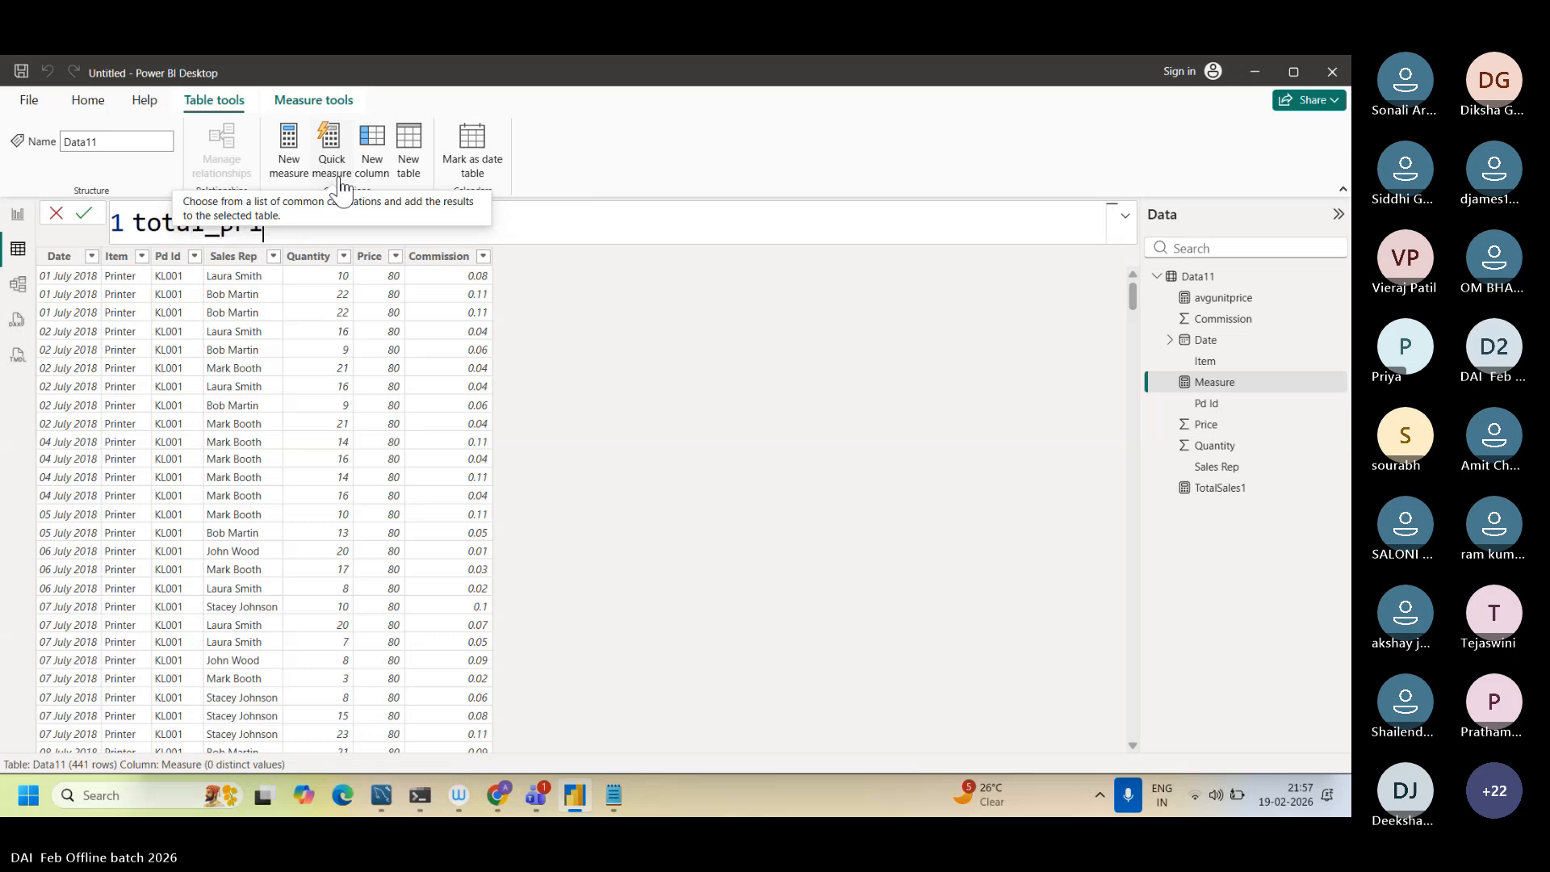
type("ce=")
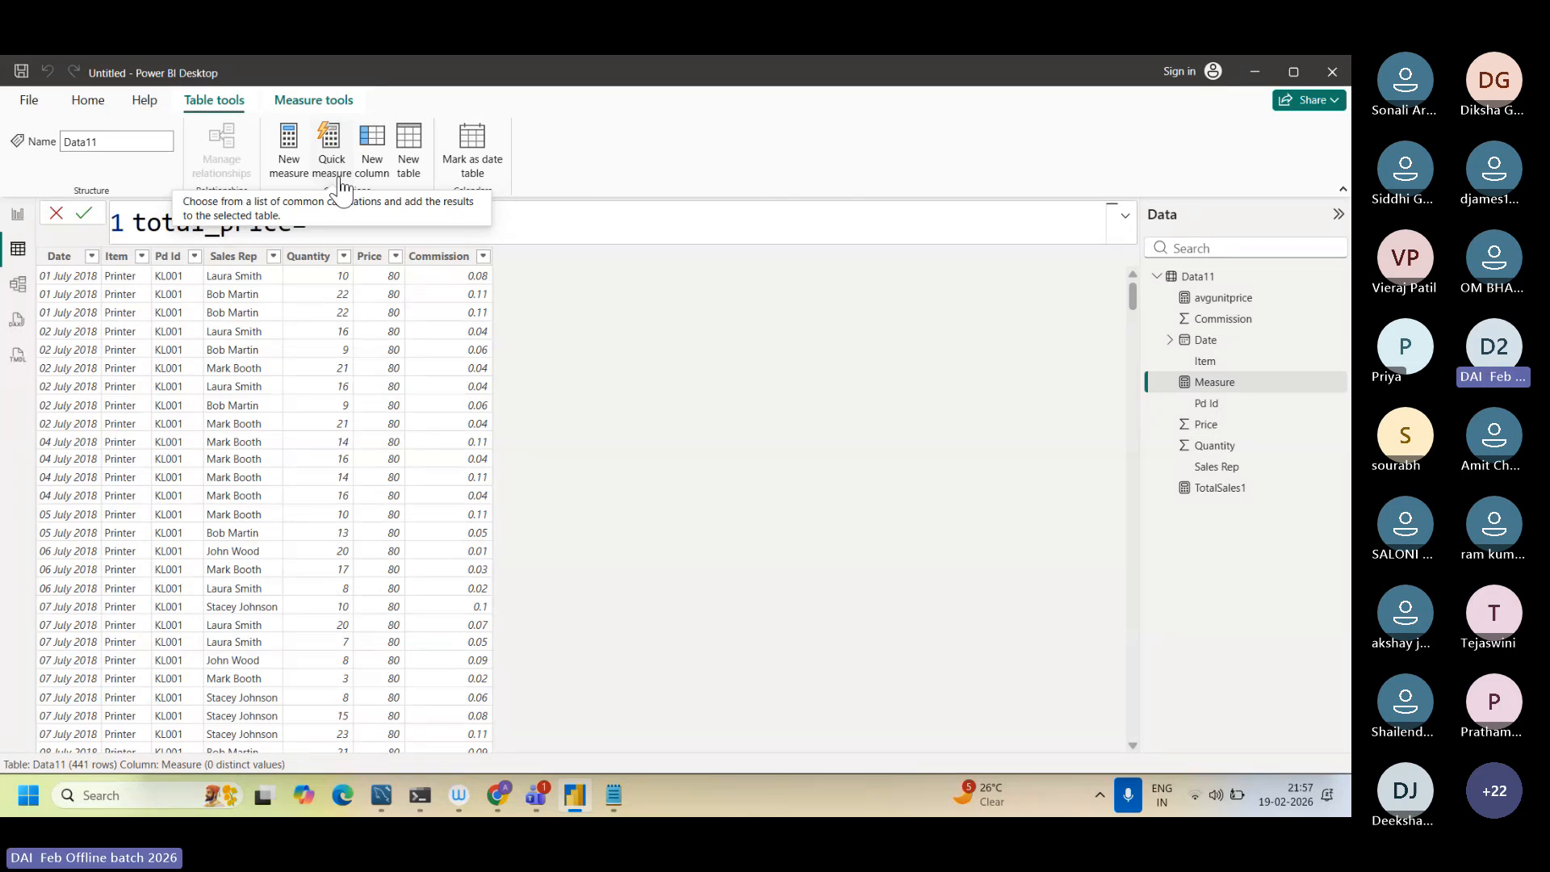
type("sum")
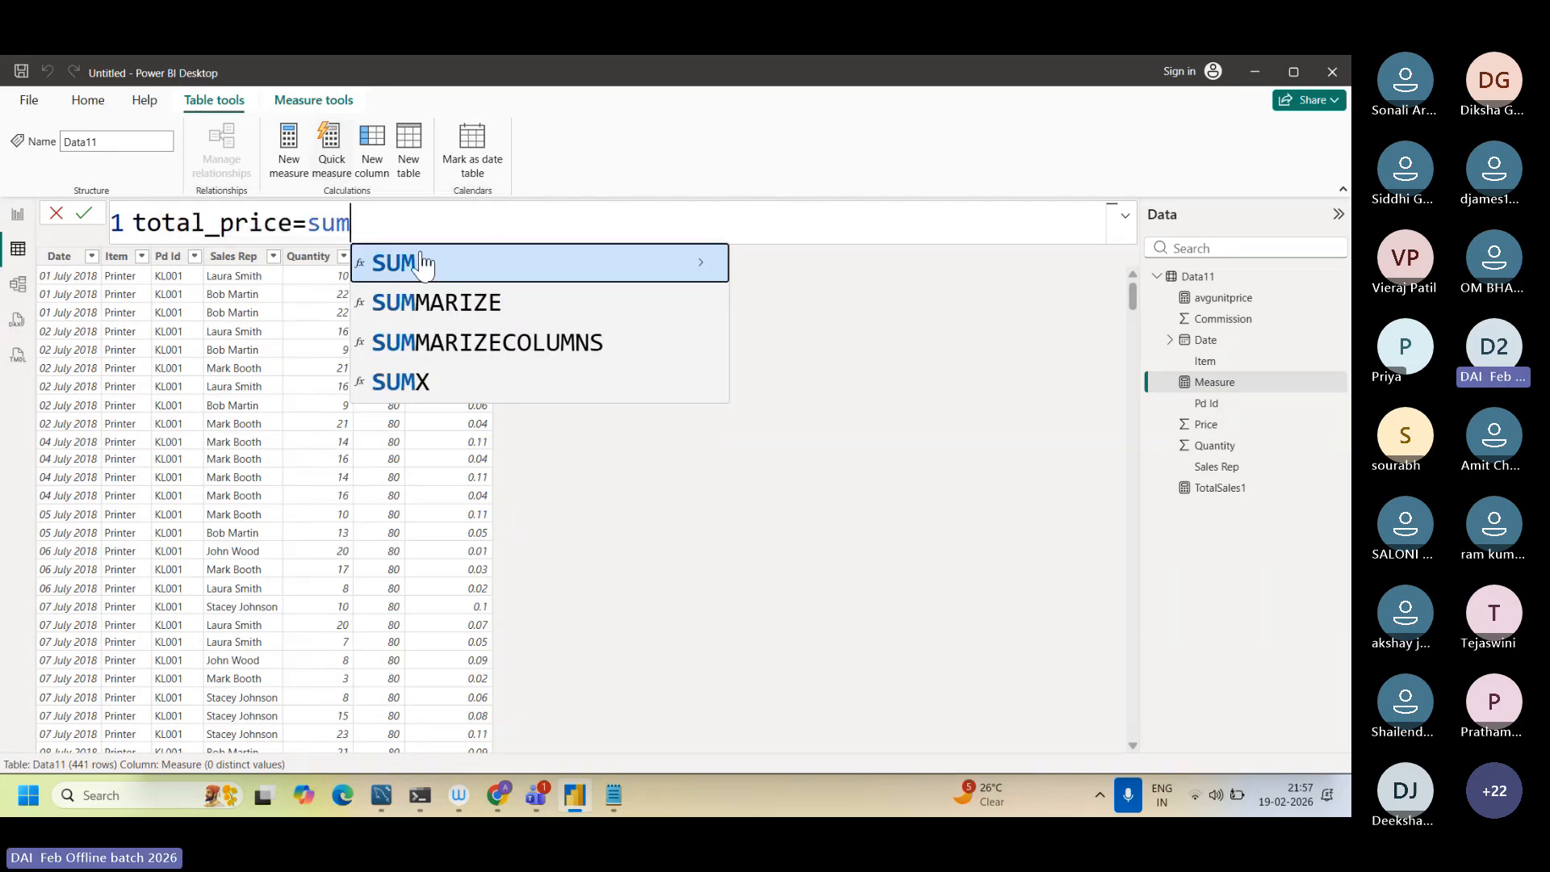
Step: Define the total_price measure as SUM(Data11[Price]) and commit it
left_click(422, 264)
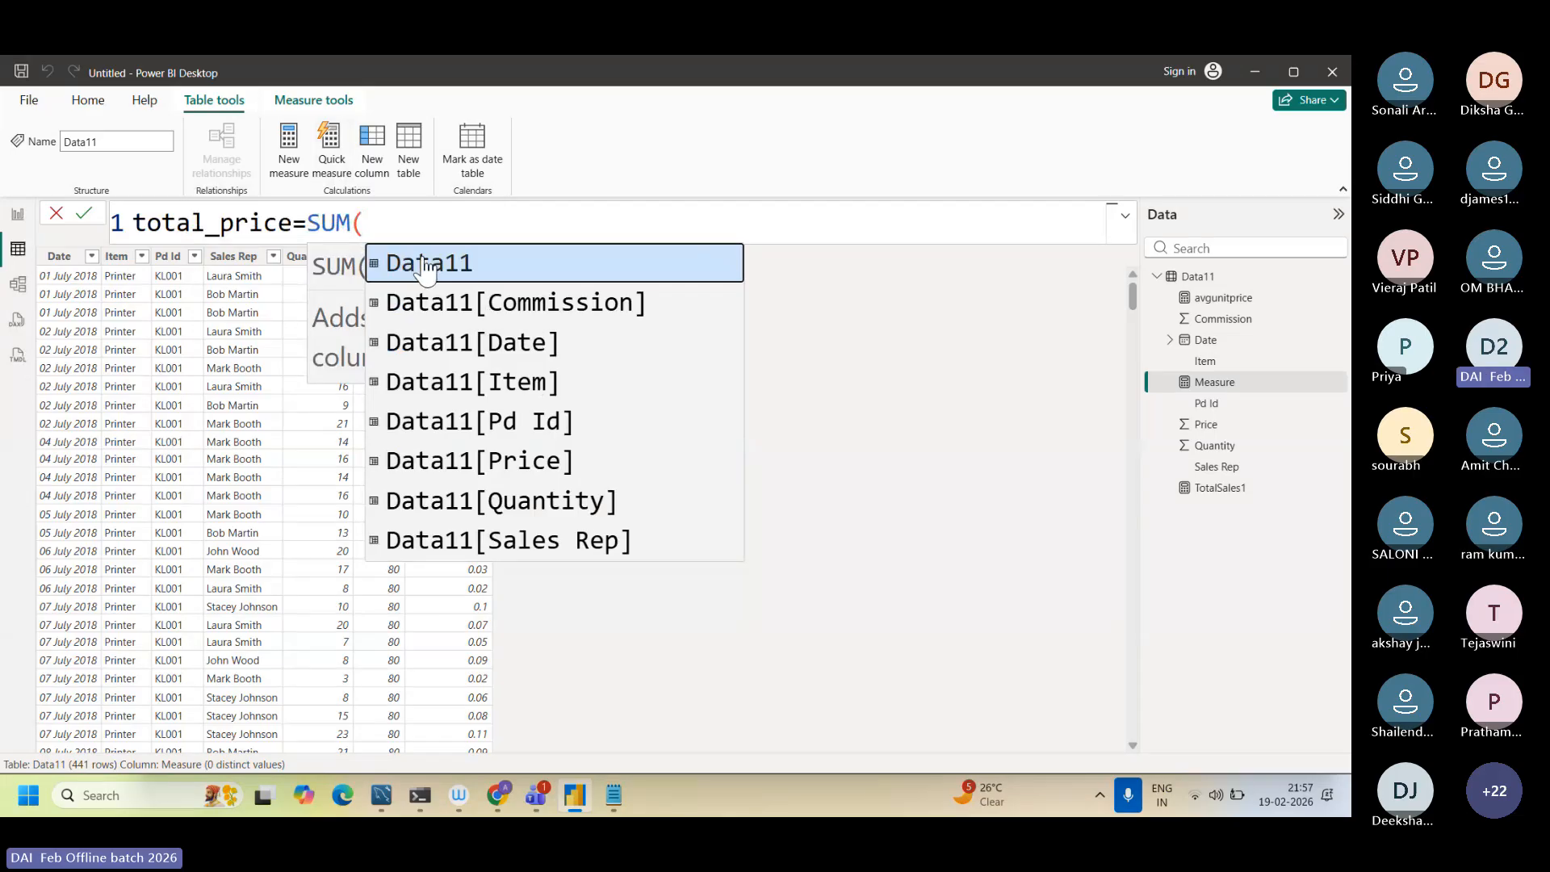
left_click(482, 460)
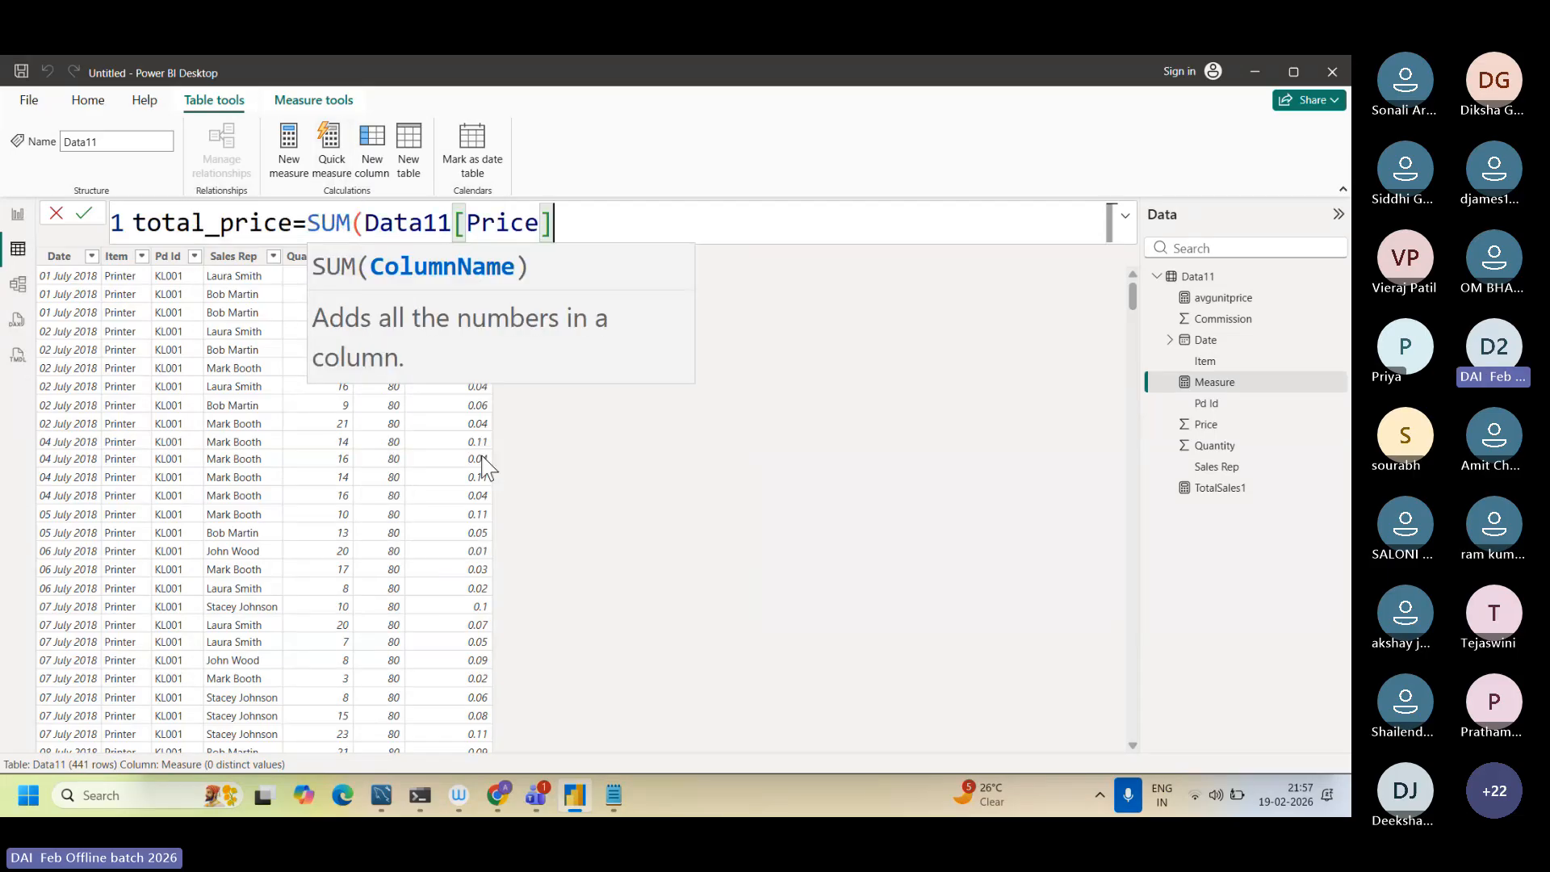
type(")")
key("Return")
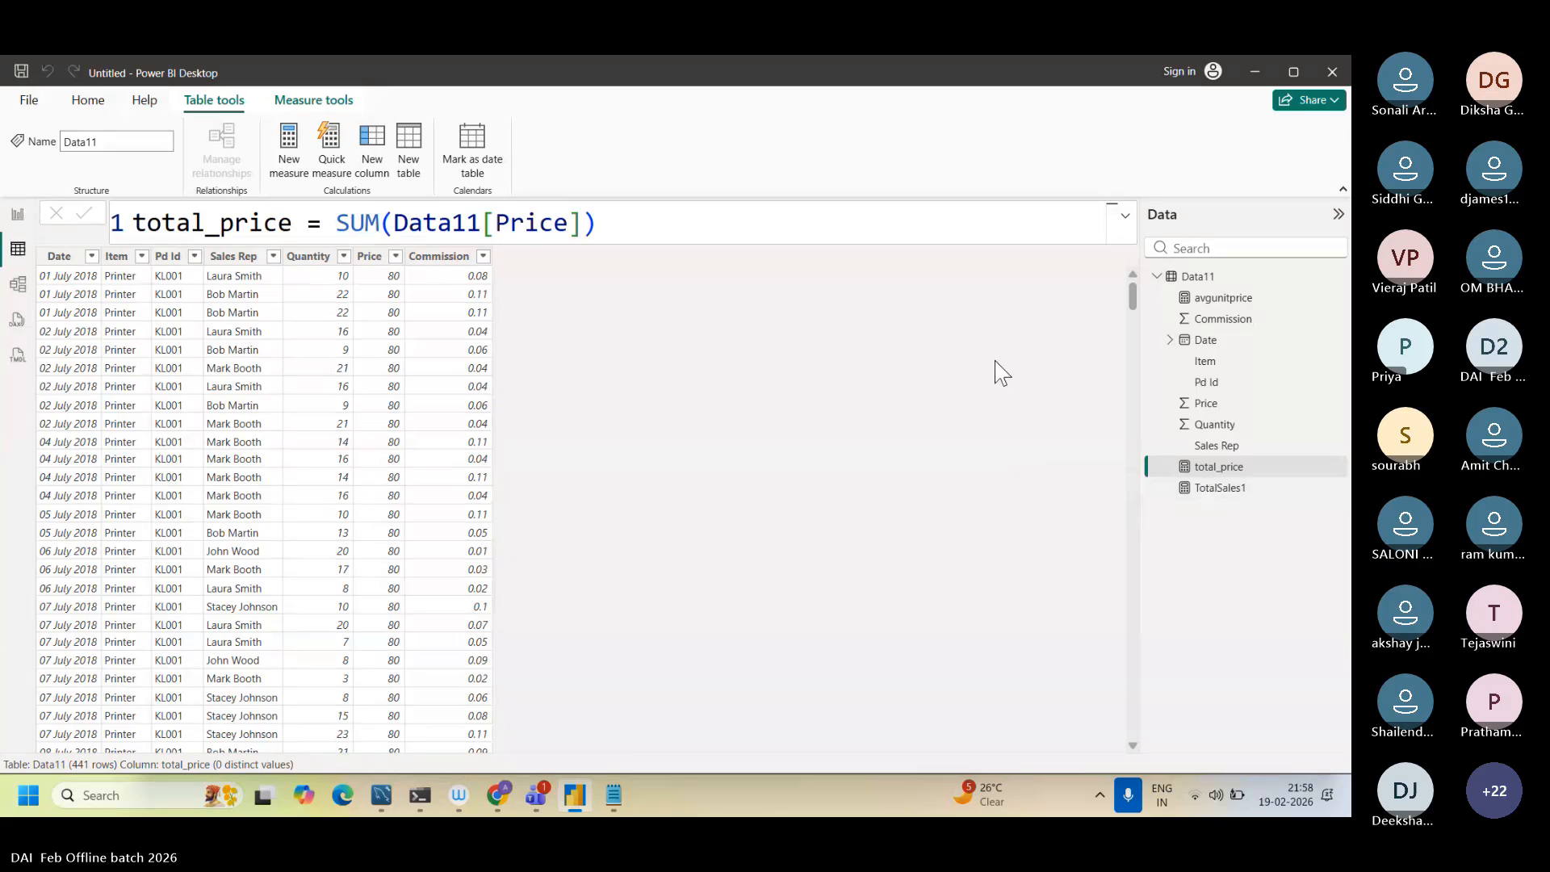
Step: Open the report page and shrink the TotalSales1 card, mainly in height
left_click(815, 234)
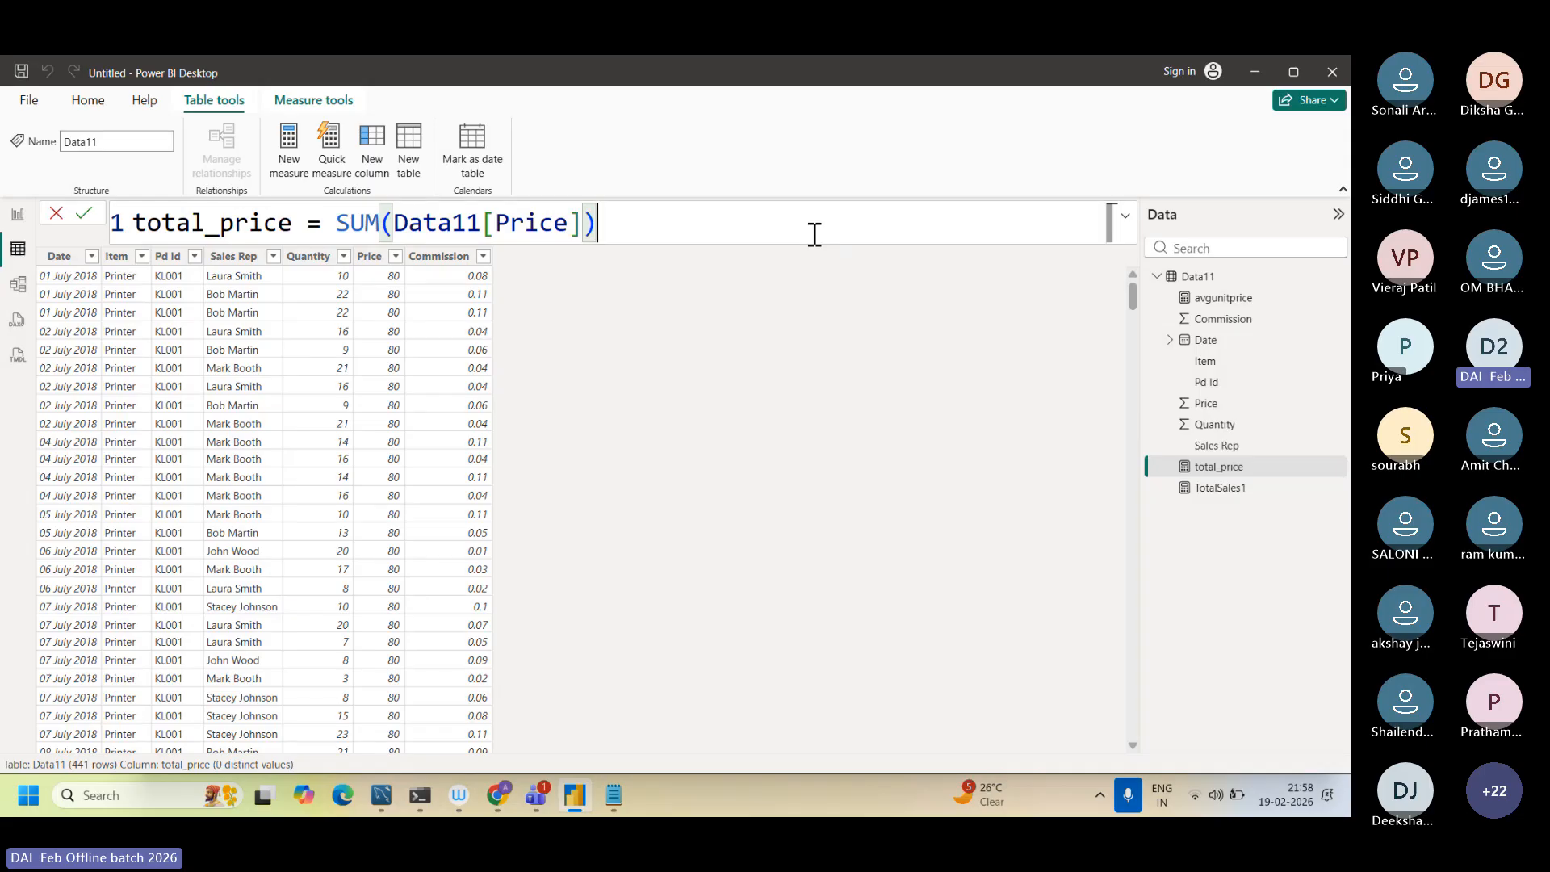
left_click(17, 214)
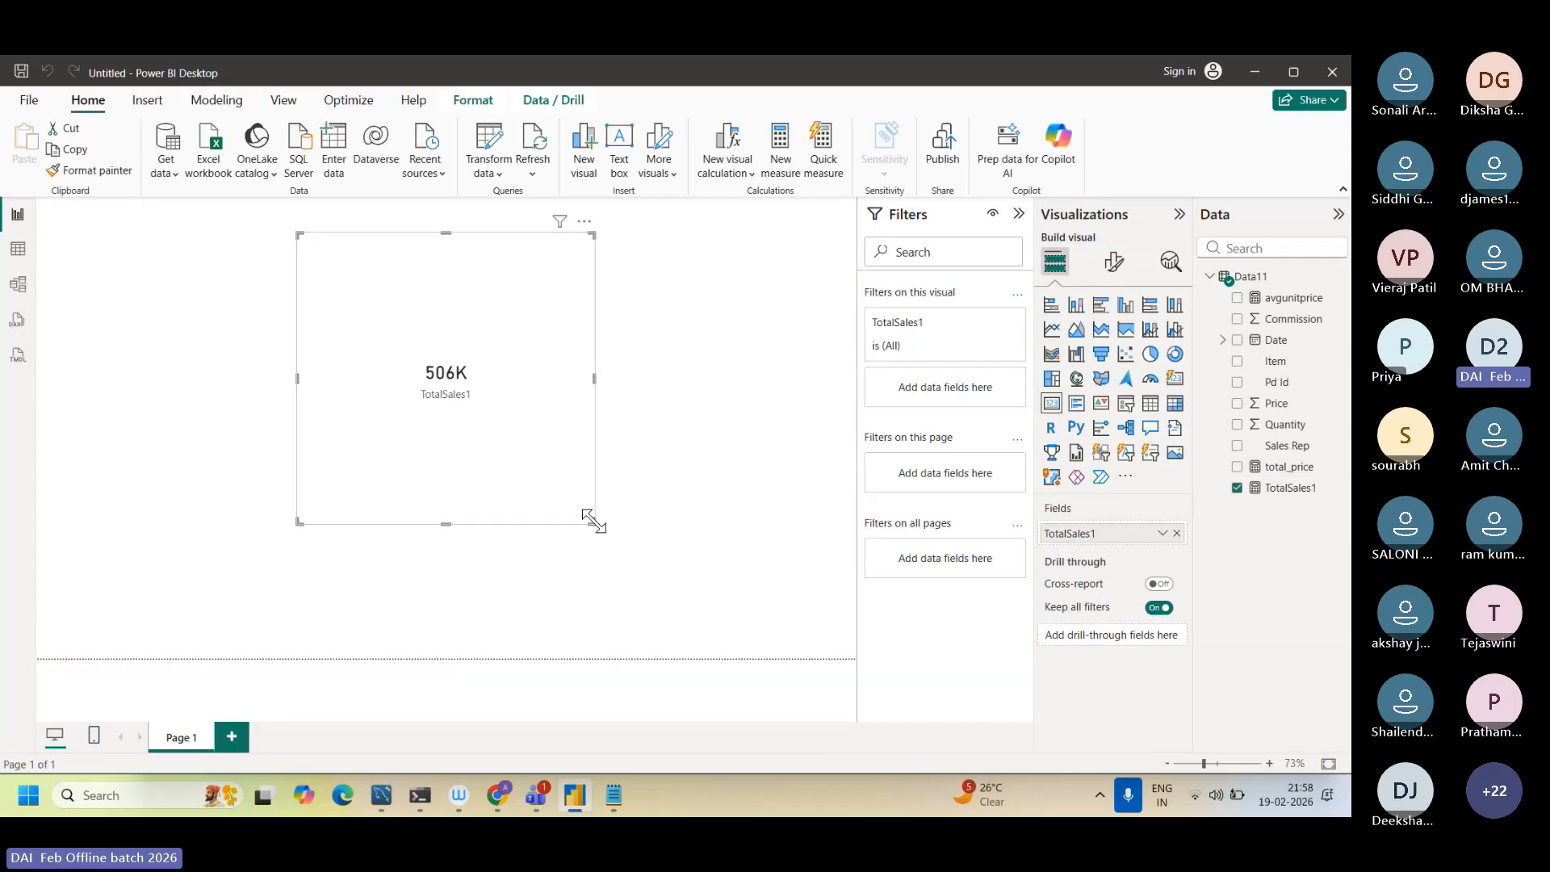
left_click_drag(592, 522, 574, 427)
left_click(616, 489)
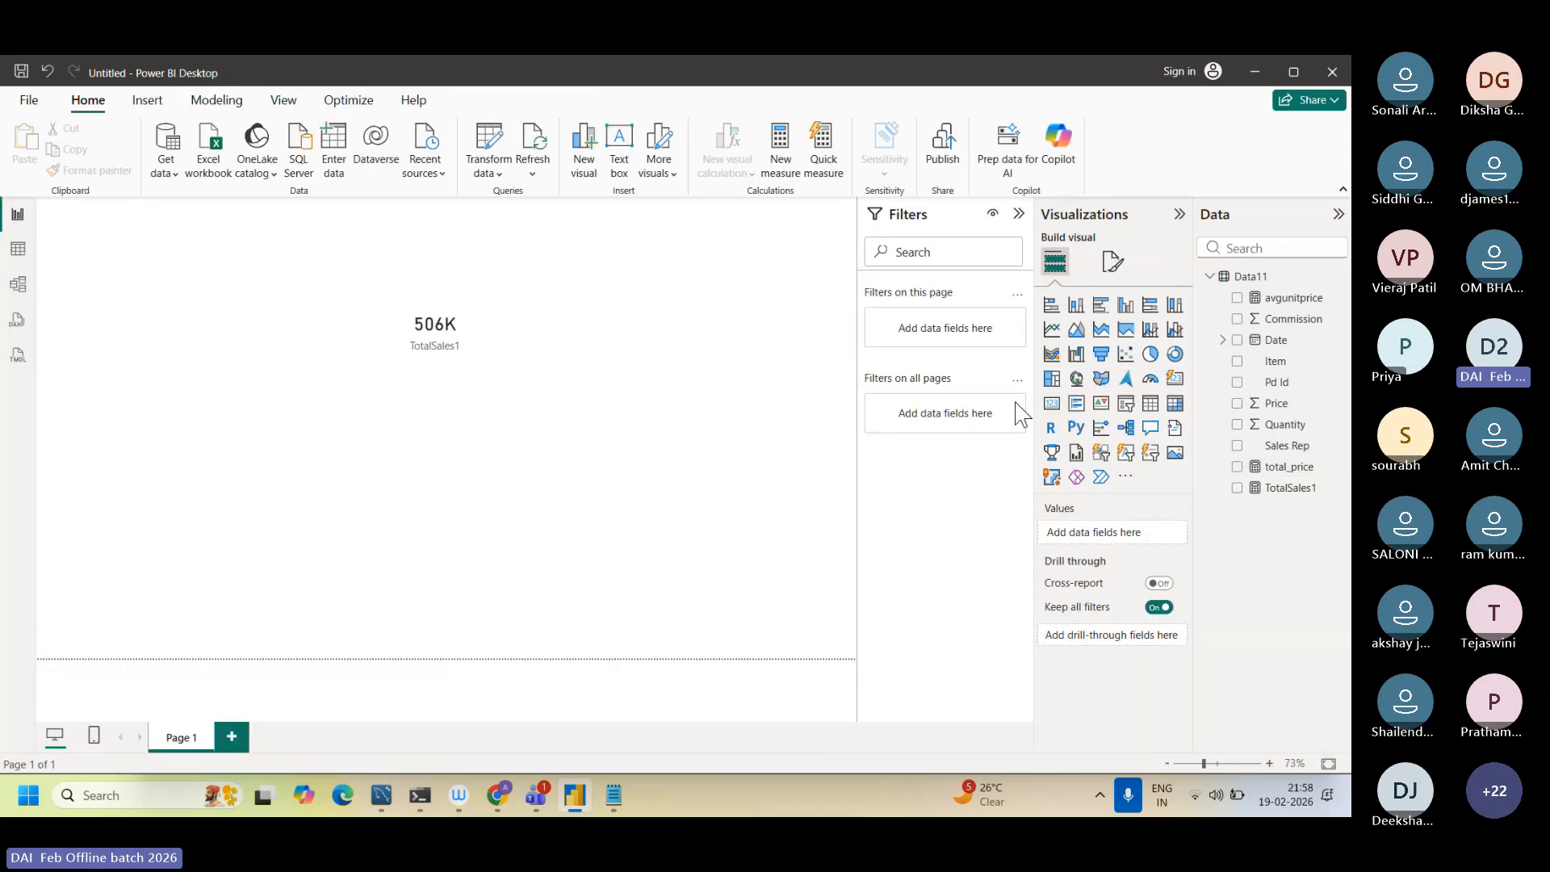
Step: Add a card showing the total_price measure and place it beside the TotalSales1 card, on its left
left_click(1050, 406)
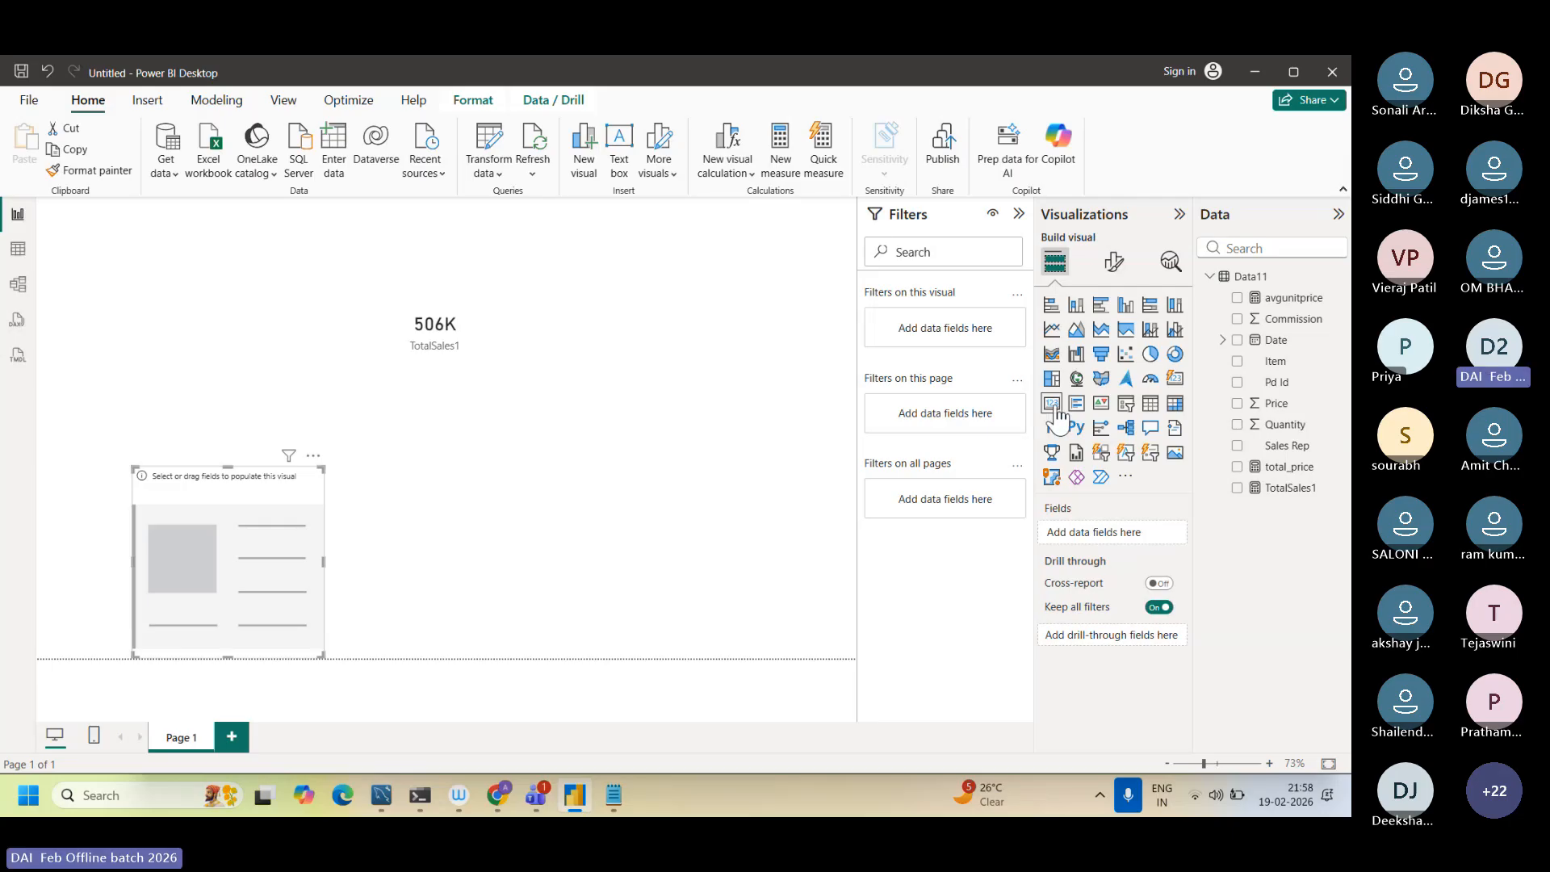
left_click(1237, 468)
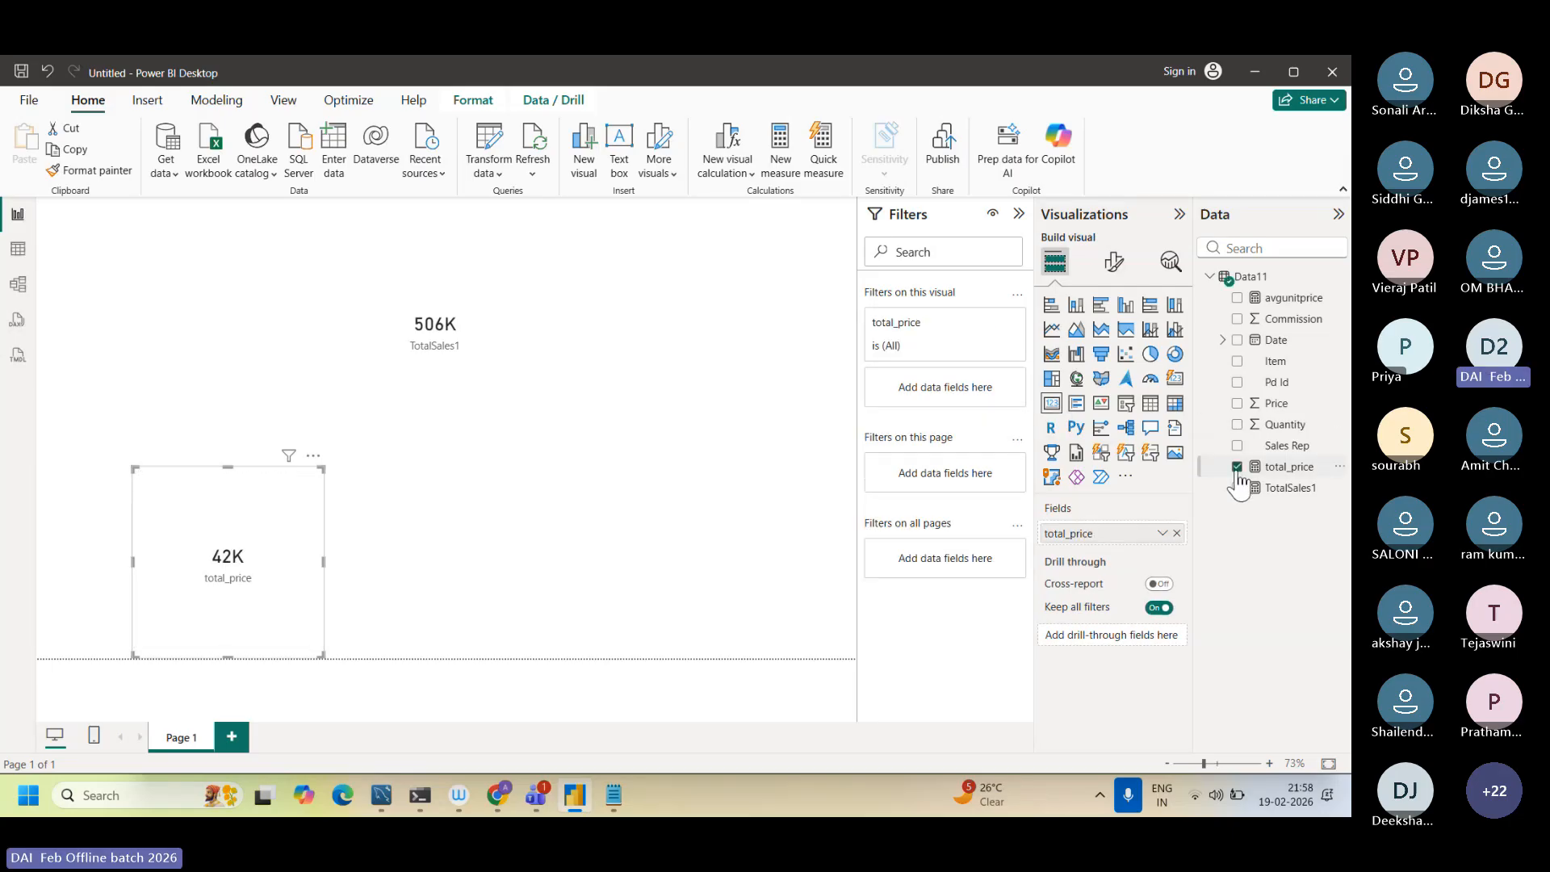
left_click_drag(256, 534, 240, 299)
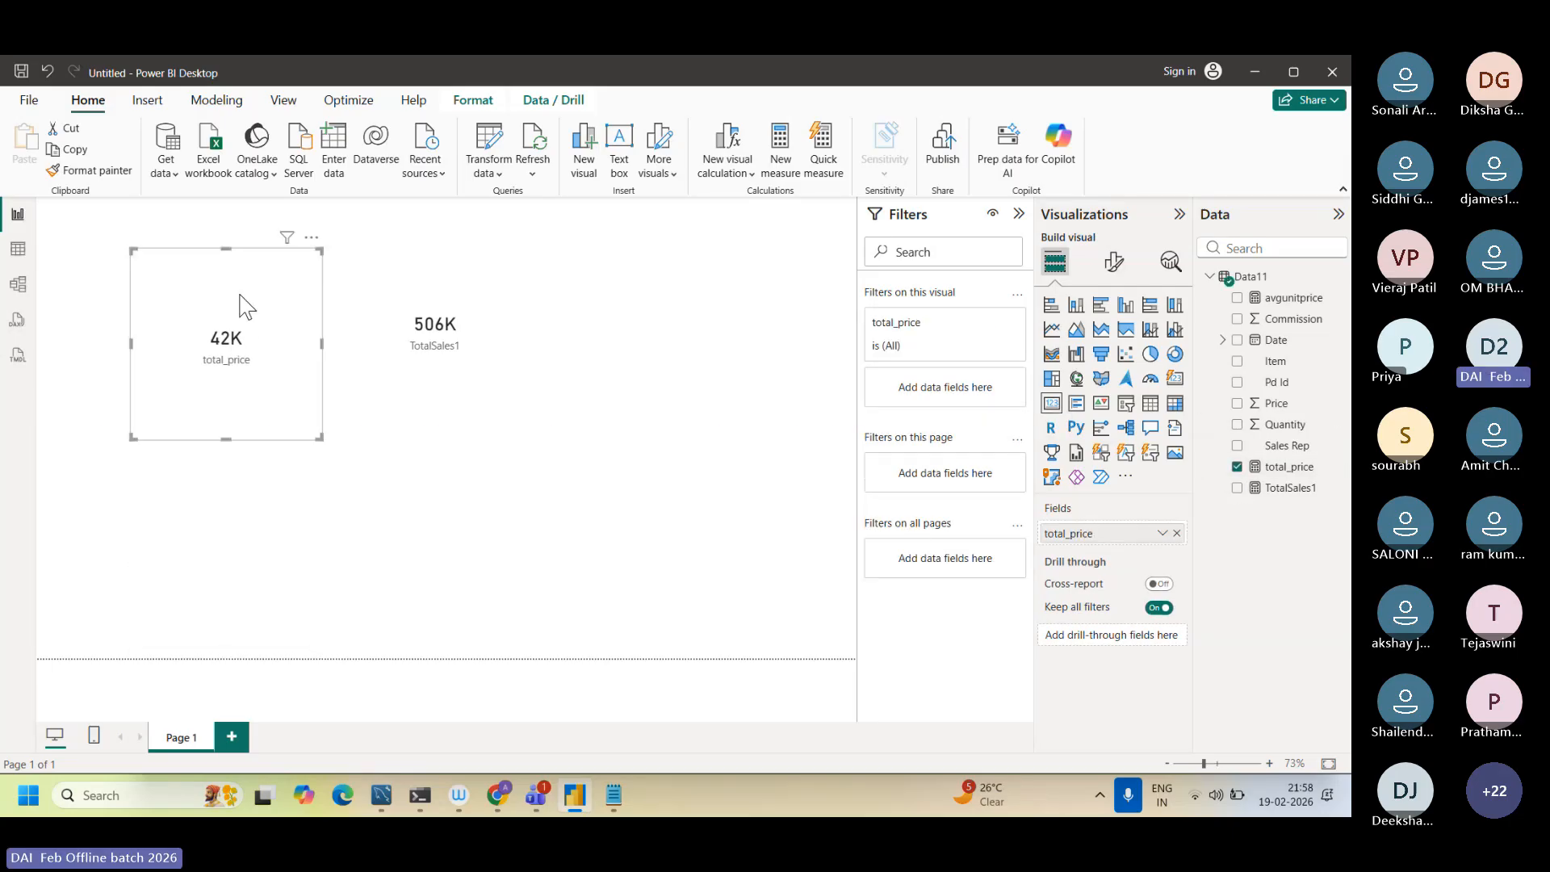
left_click(649, 537)
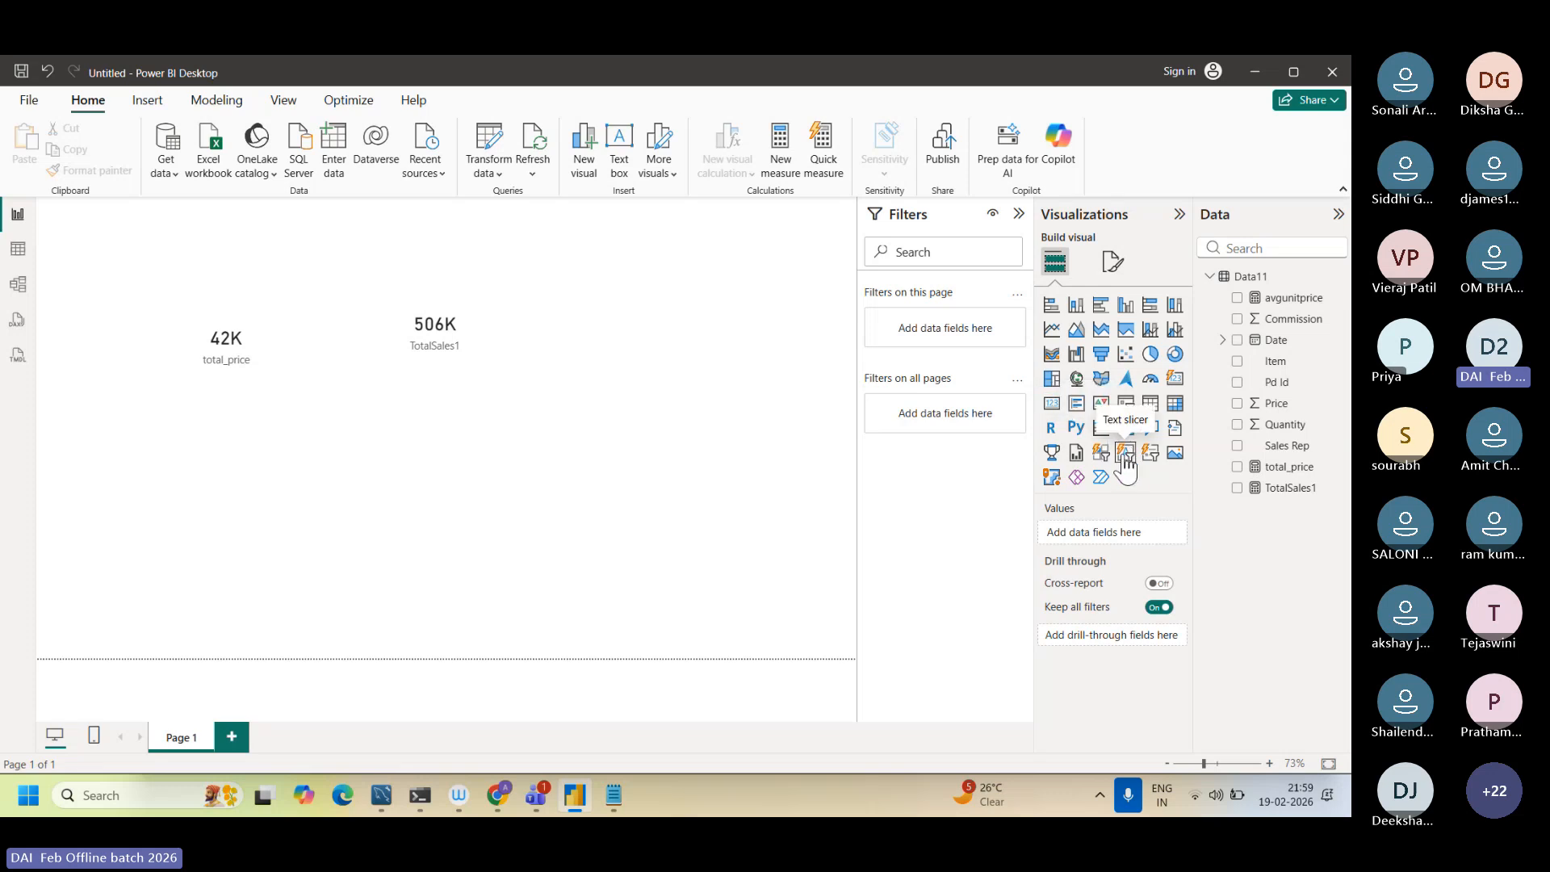
Step: Add a card showing the avgunitprice measure, place it right of the TotalSales1 card and enlarge it
left_click(1052, 405)
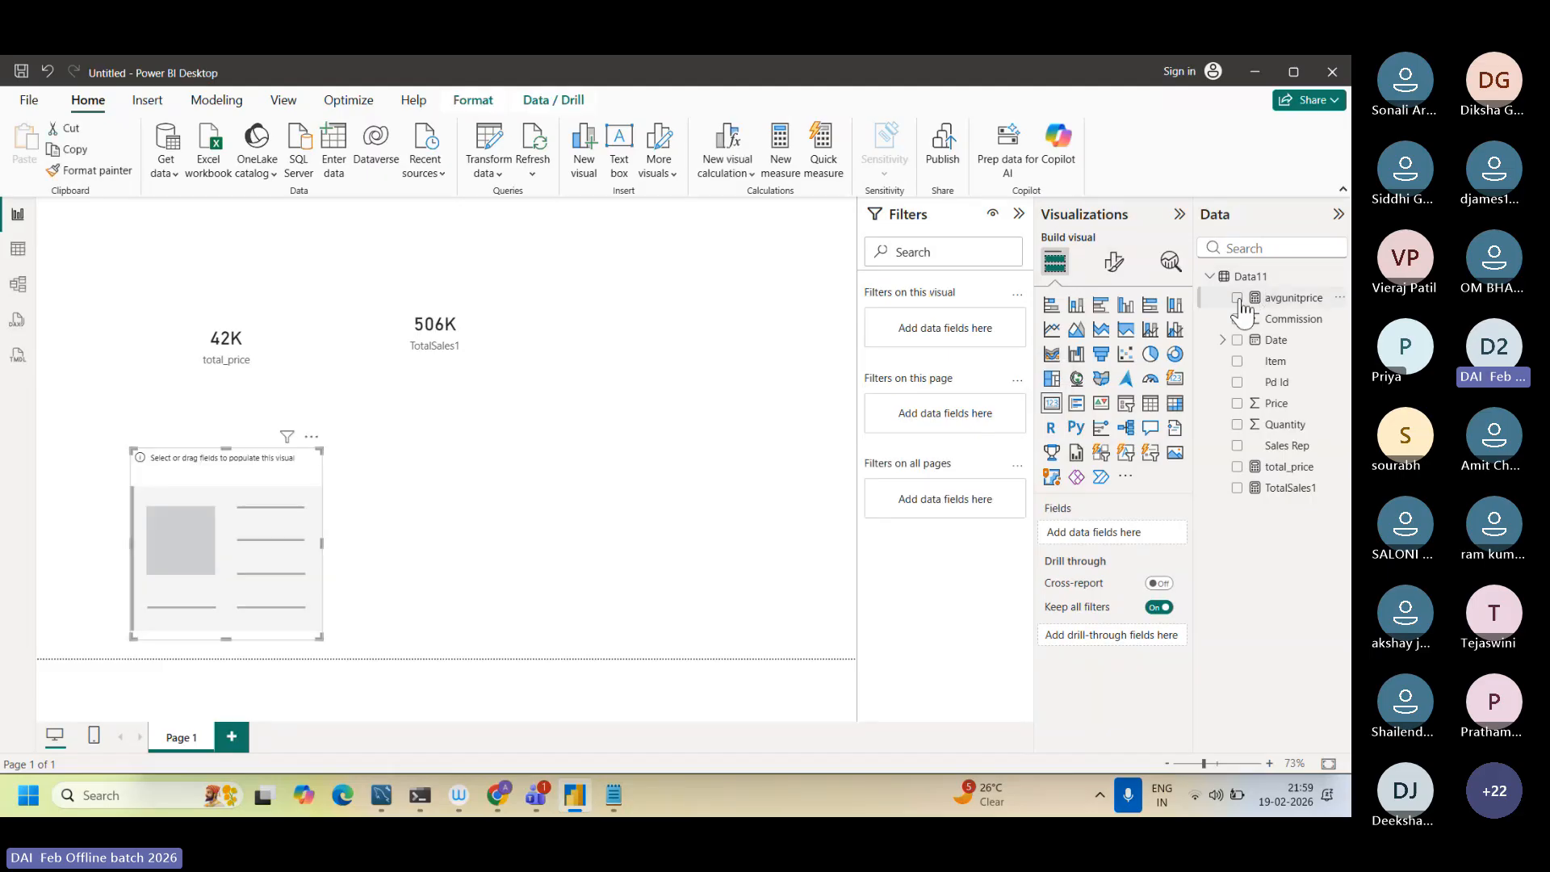
left_click(1237, 298)
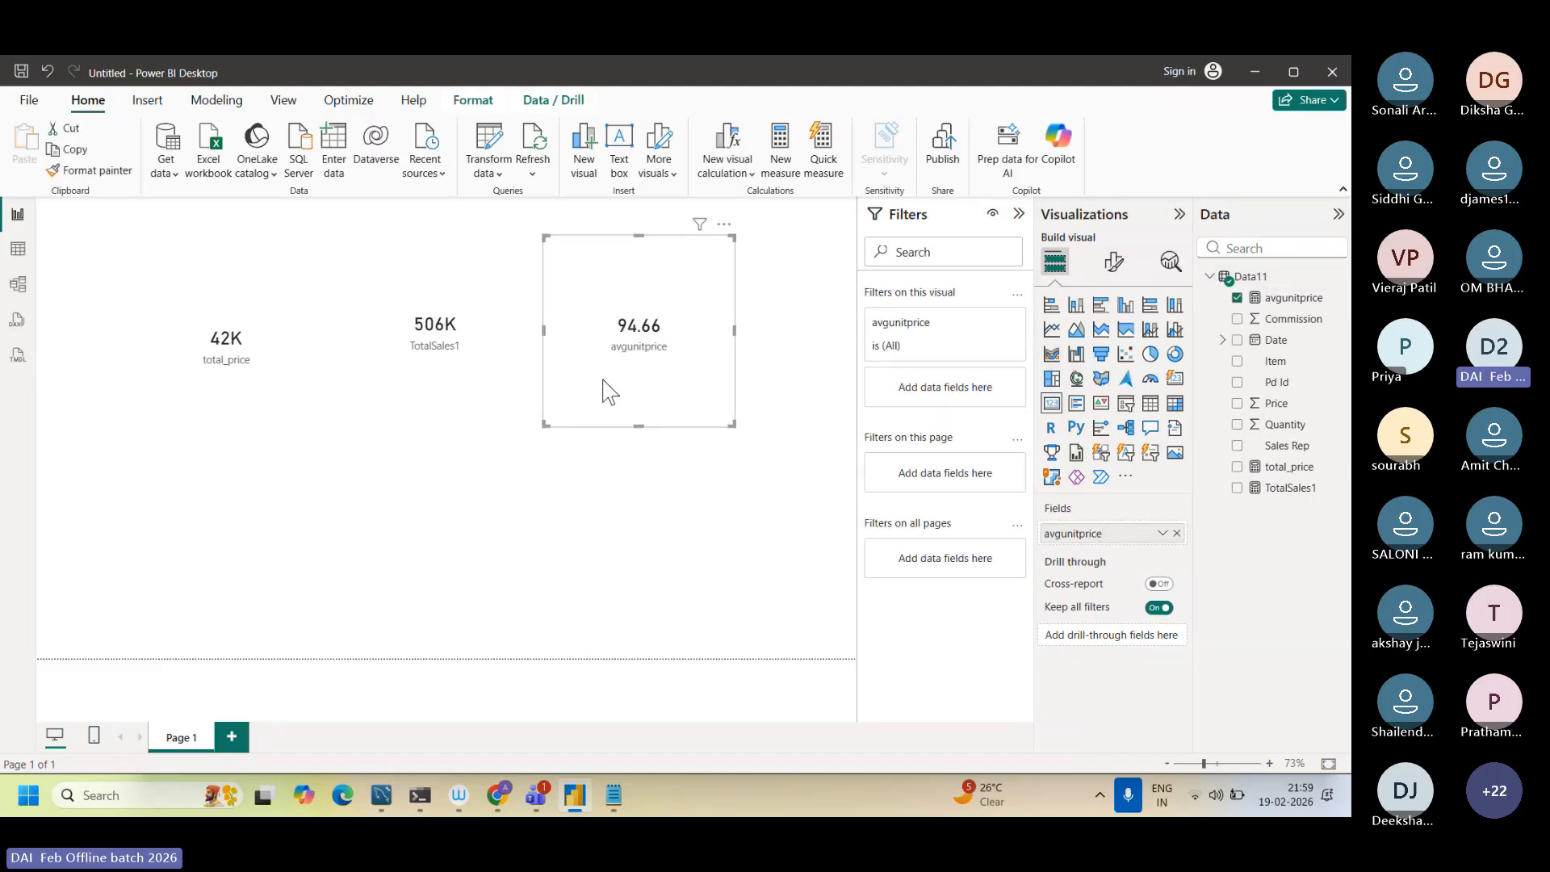
left_click_drag(544, 428, 495, 527)
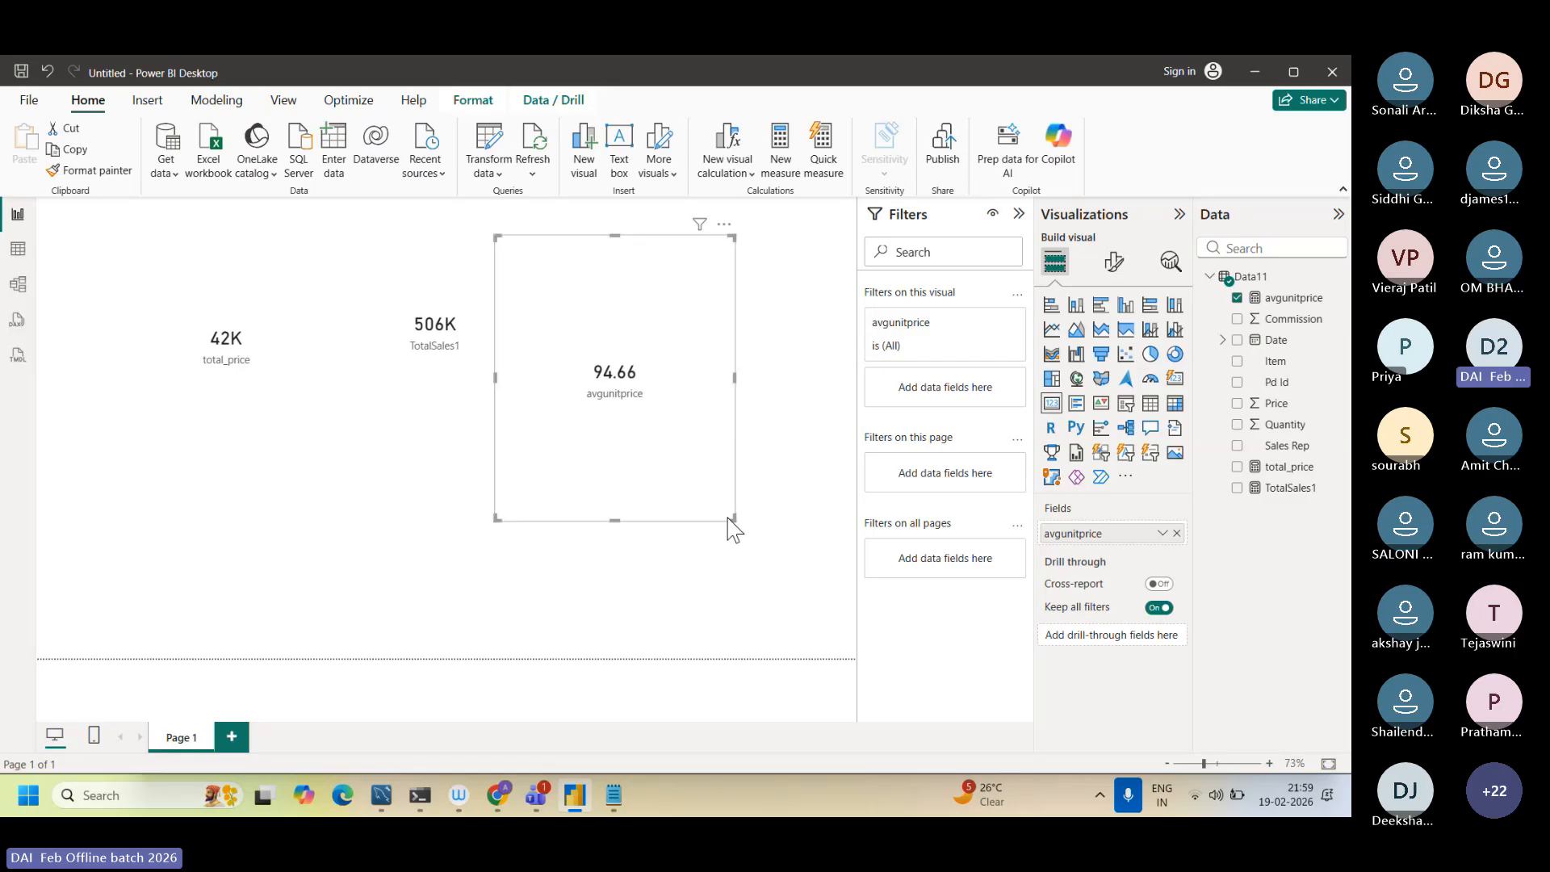
left_click_drag(733, 522, 825, 568)
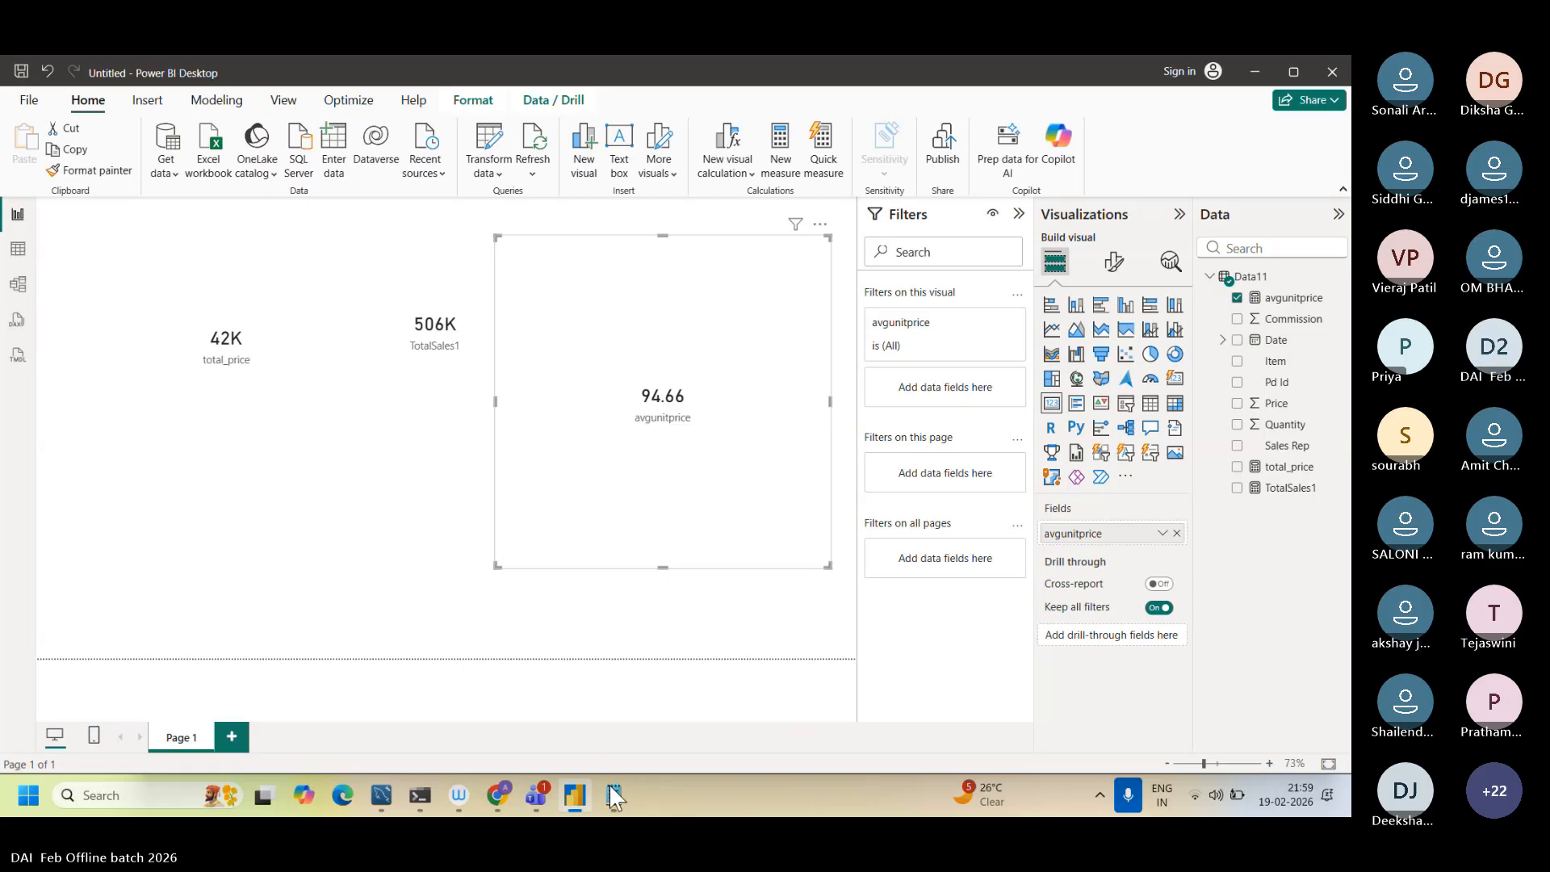
Step: Switch to Dax function.txt in Notepad and highlight the TotalSalesProductA CALCULATE formula, number 4 under New Columns
mouse_move(613, 795)
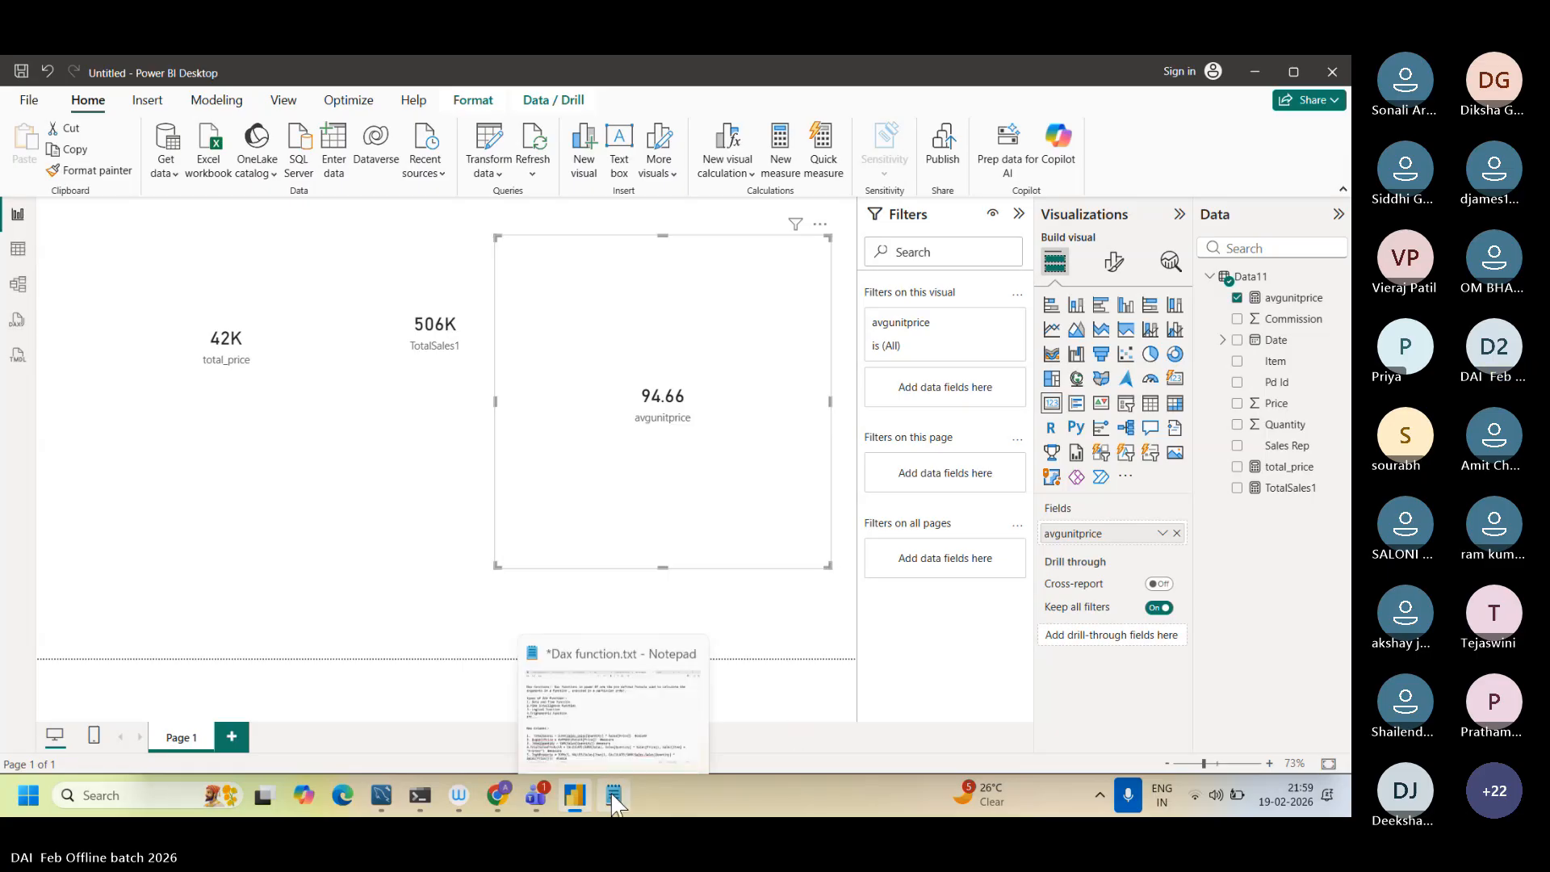
left_click(592, 684)
scroll(178, 502, "down", 2)
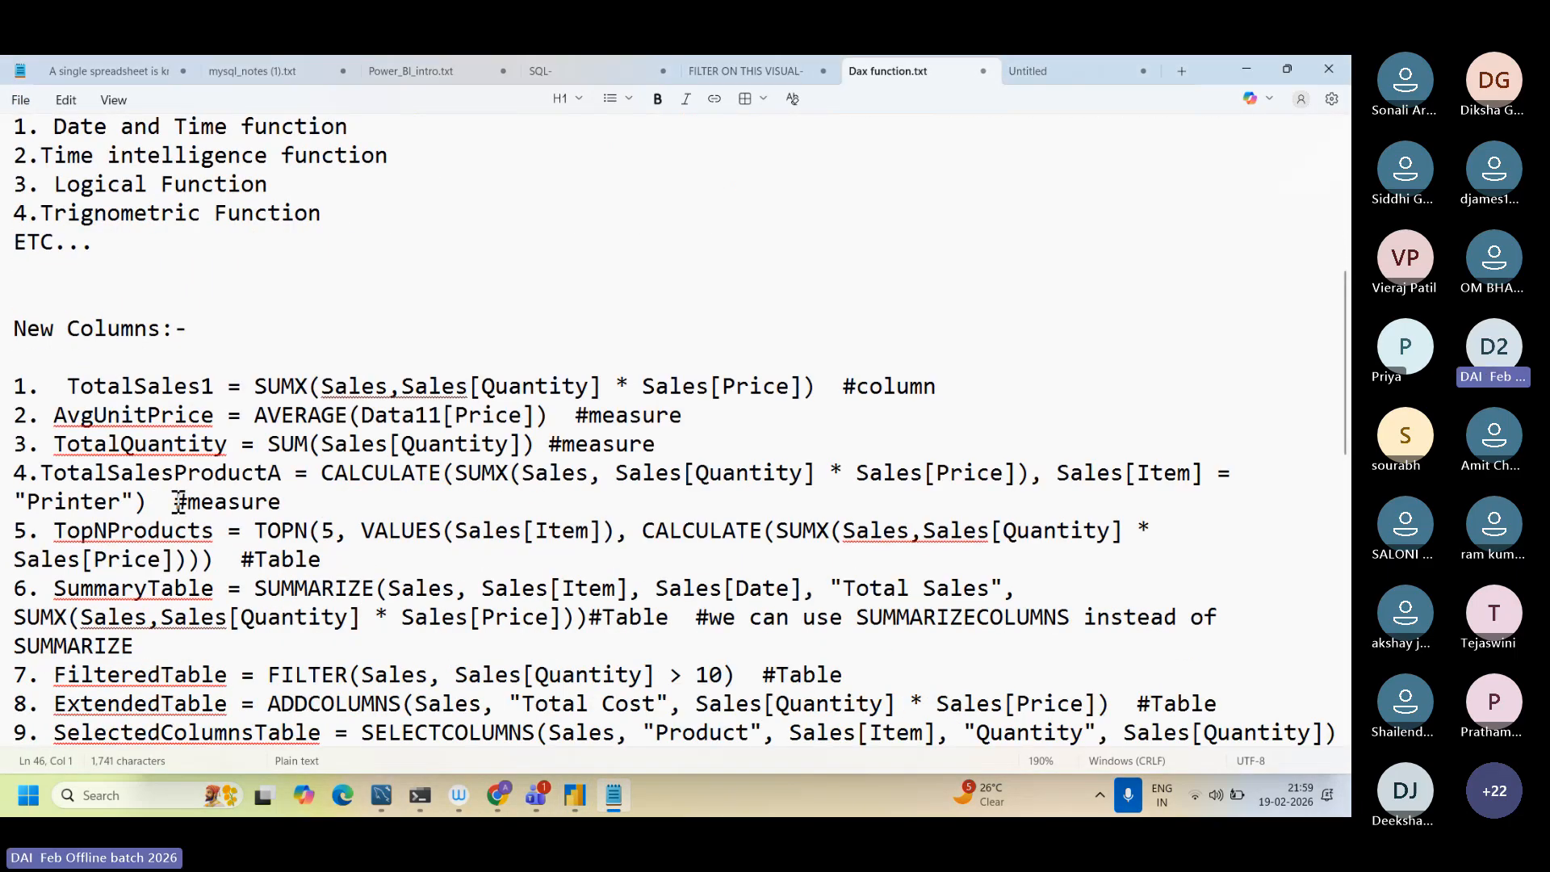
left_click_drag(147, 501, 108, 472)
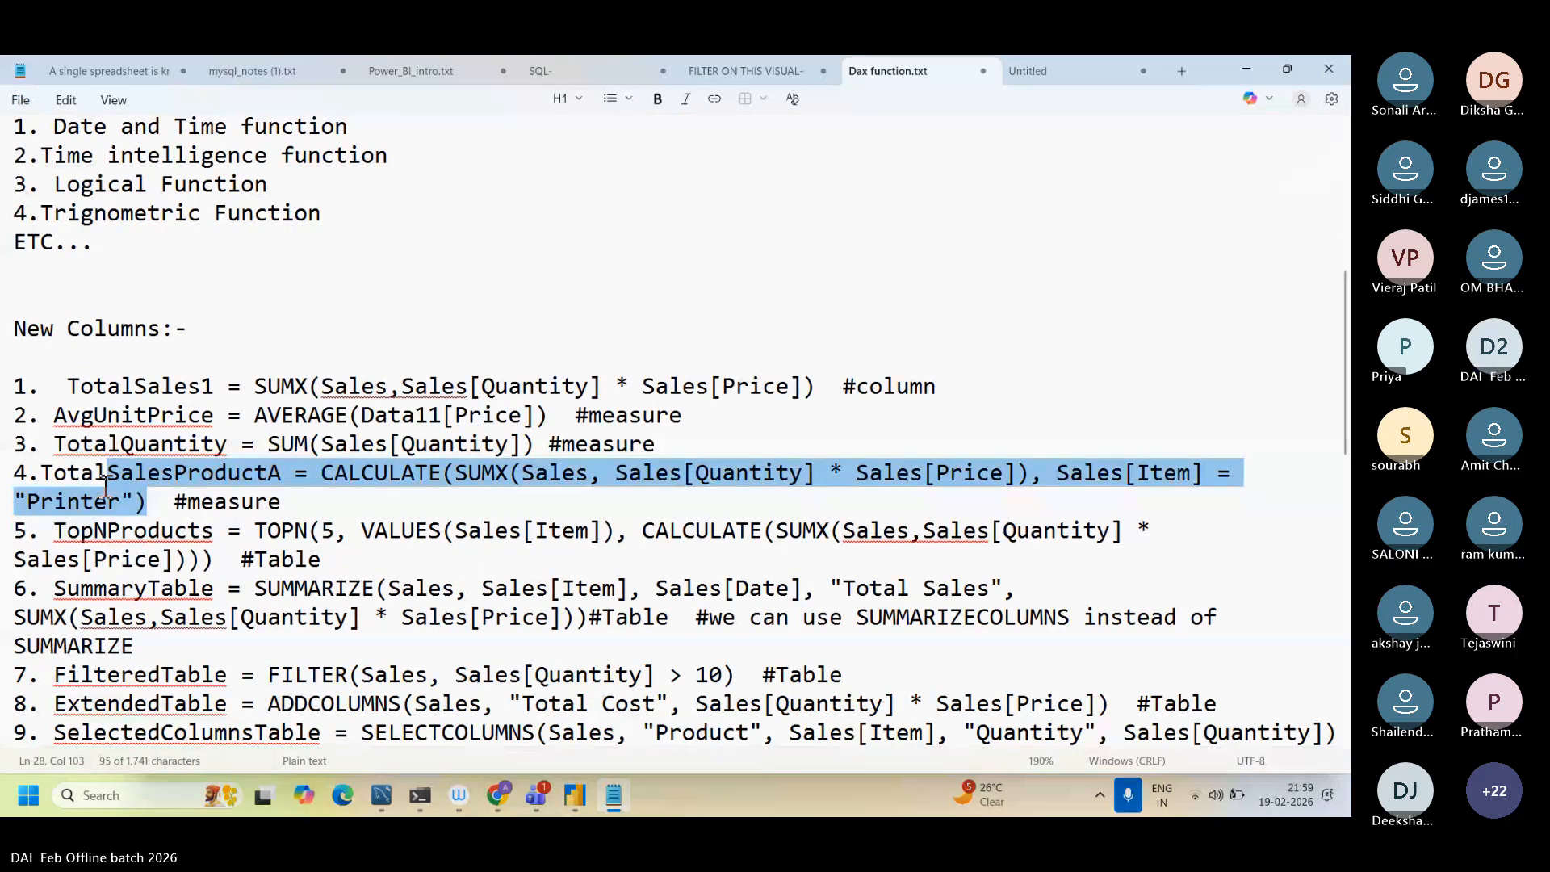
left_click(41, 472)
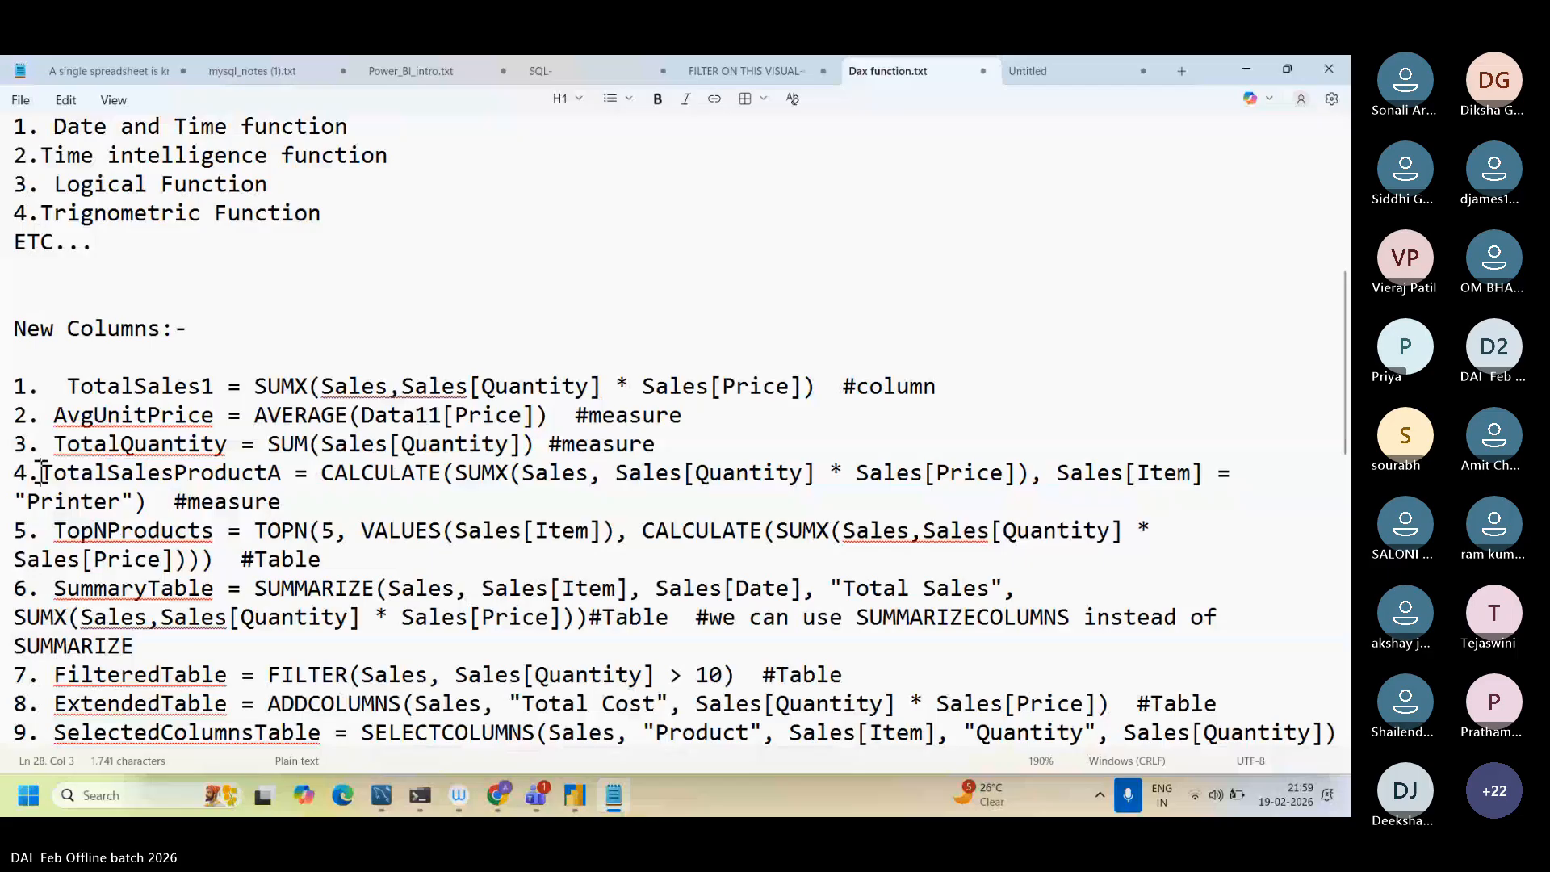
left_click_drag(40, 472, 150, 501)
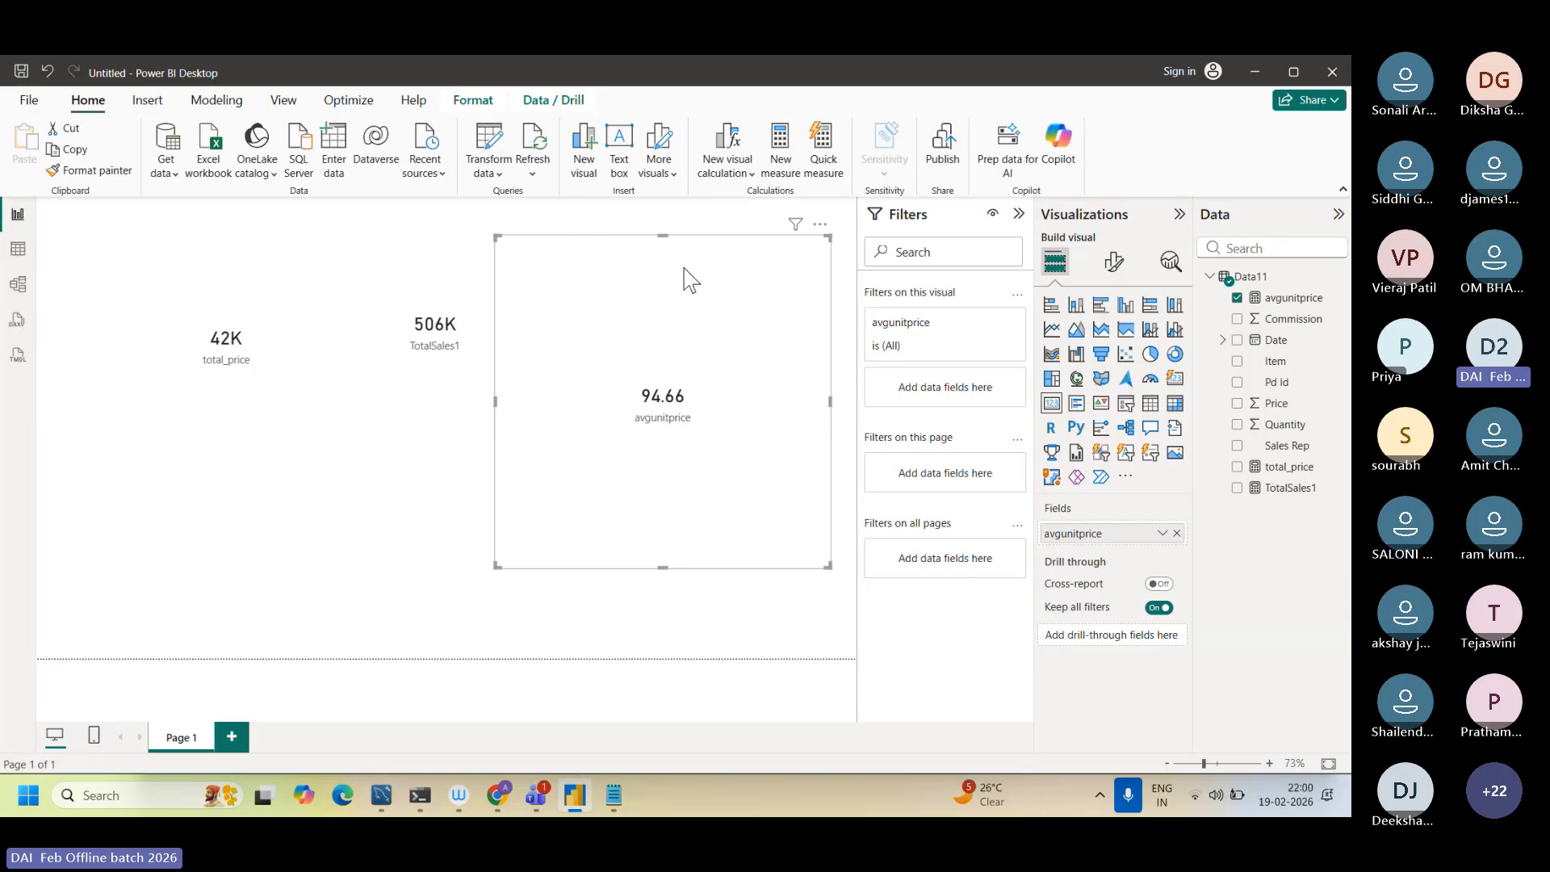
Step: Return to Power BI Desktop, move the avgunitprice card slightly up and left, and add an empty card below the total_price card
left_click_drag(685, 276, 657, 231)
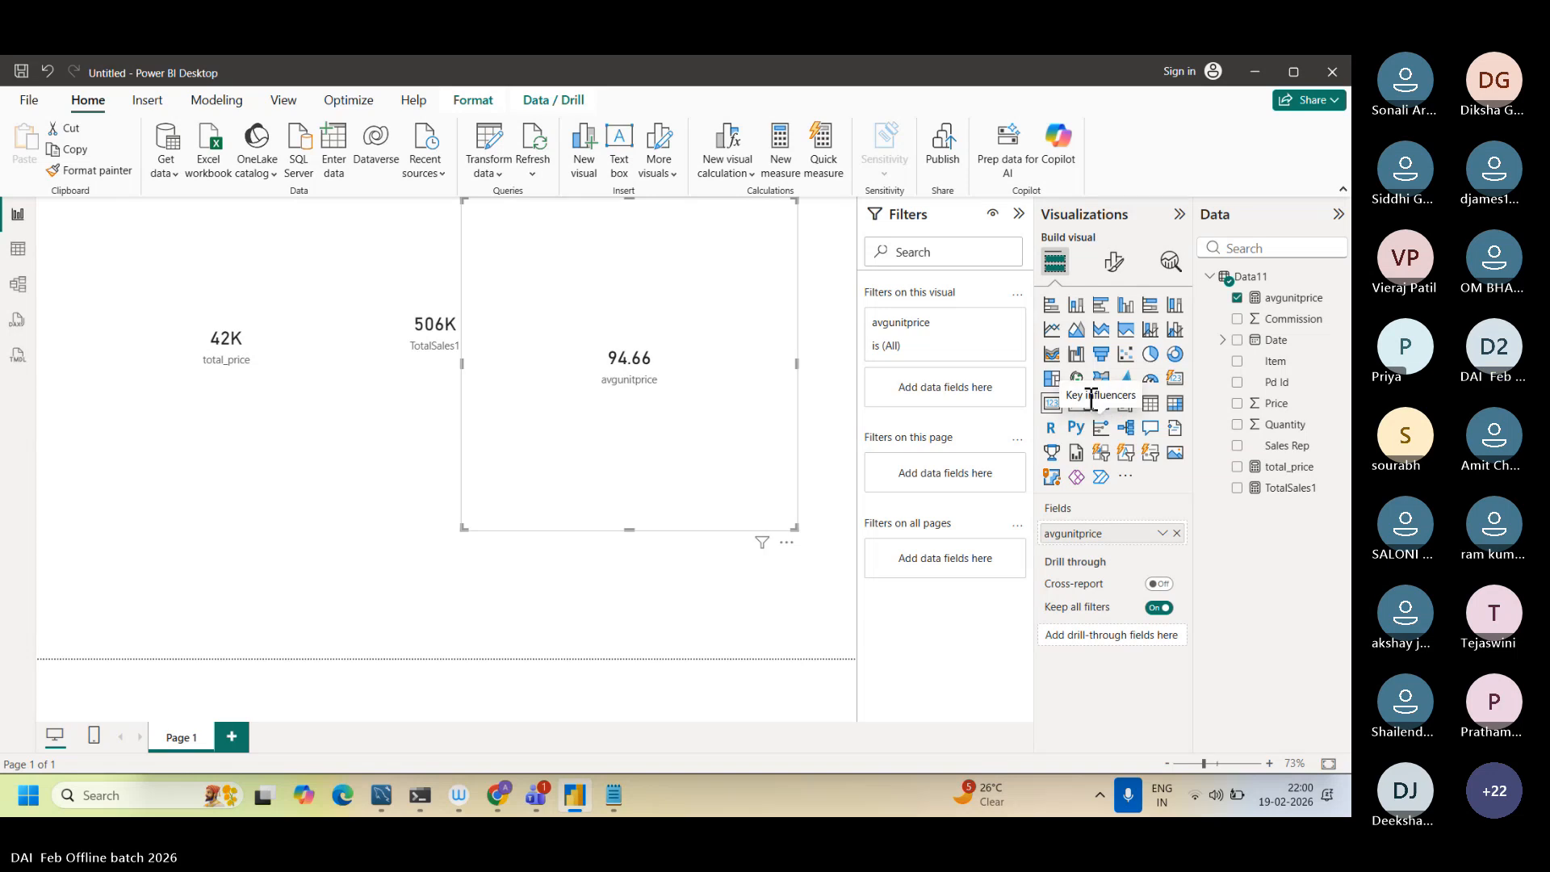
left_click(791, 583)
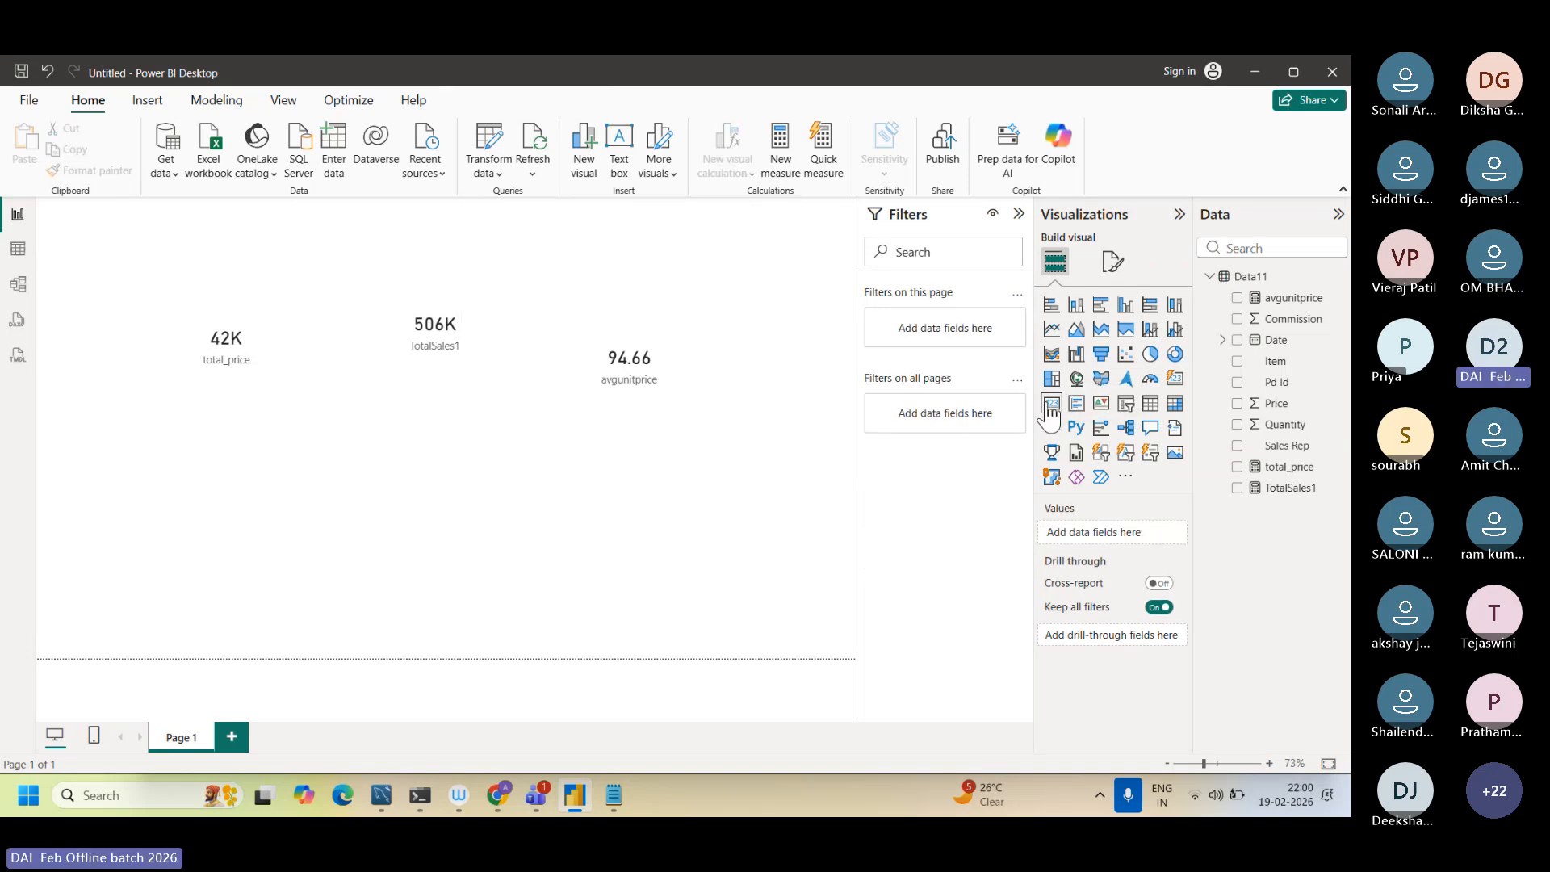
left_click(1051, 404)
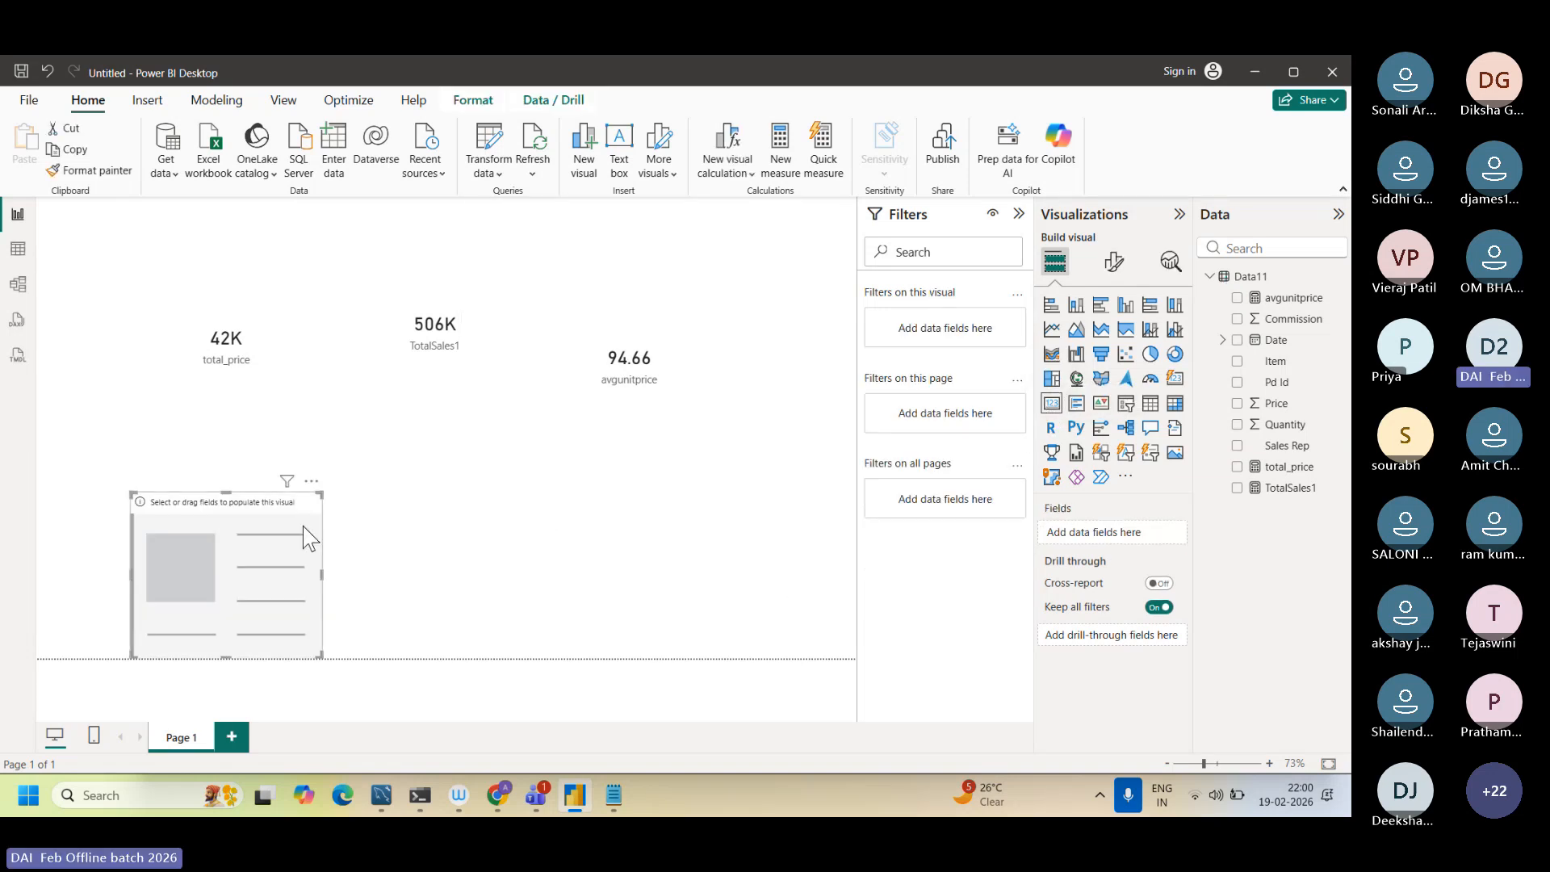
left_click_drag(303, 525, 358, 442)
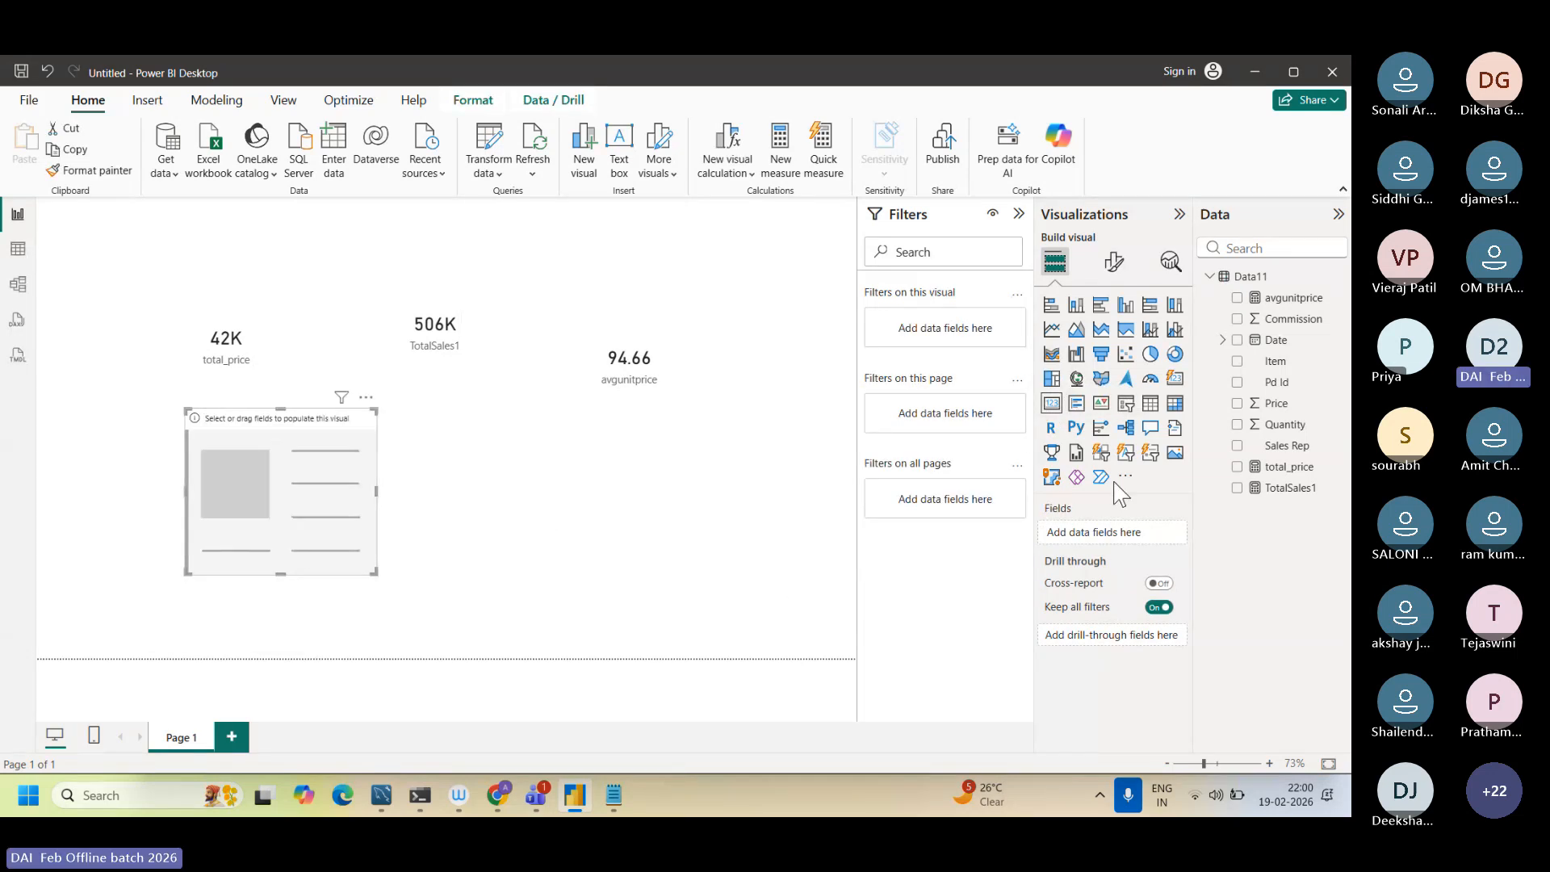
Step: Show the Price field in the new card with its aggregation set to Average, and select the TotalSales1 card
left_click(1238, 403)
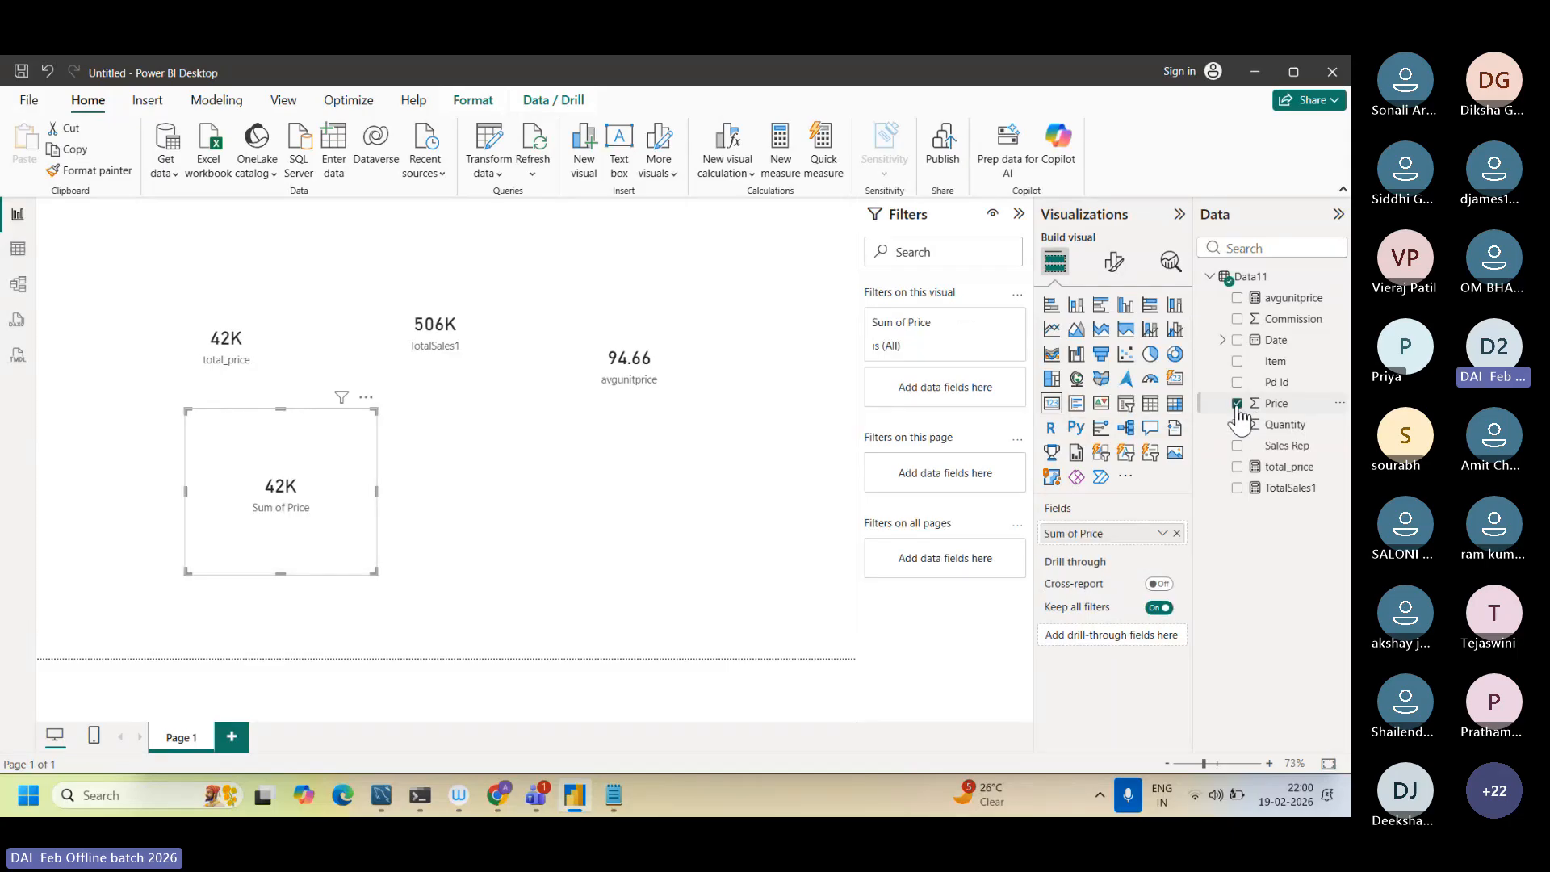
left_click(1162, 535)
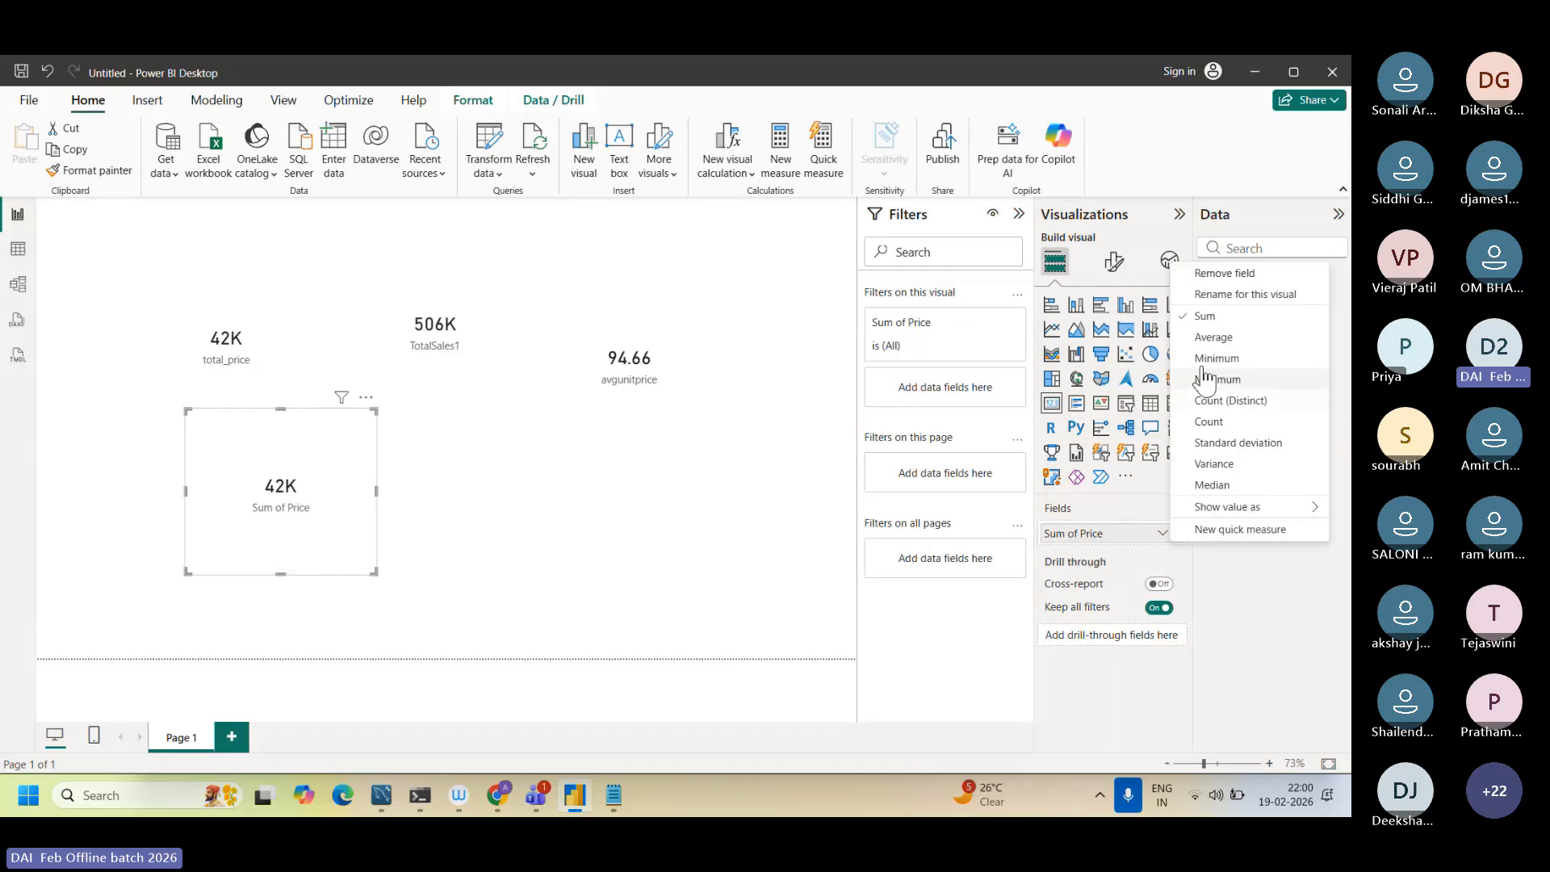
left_click(1210, 337)
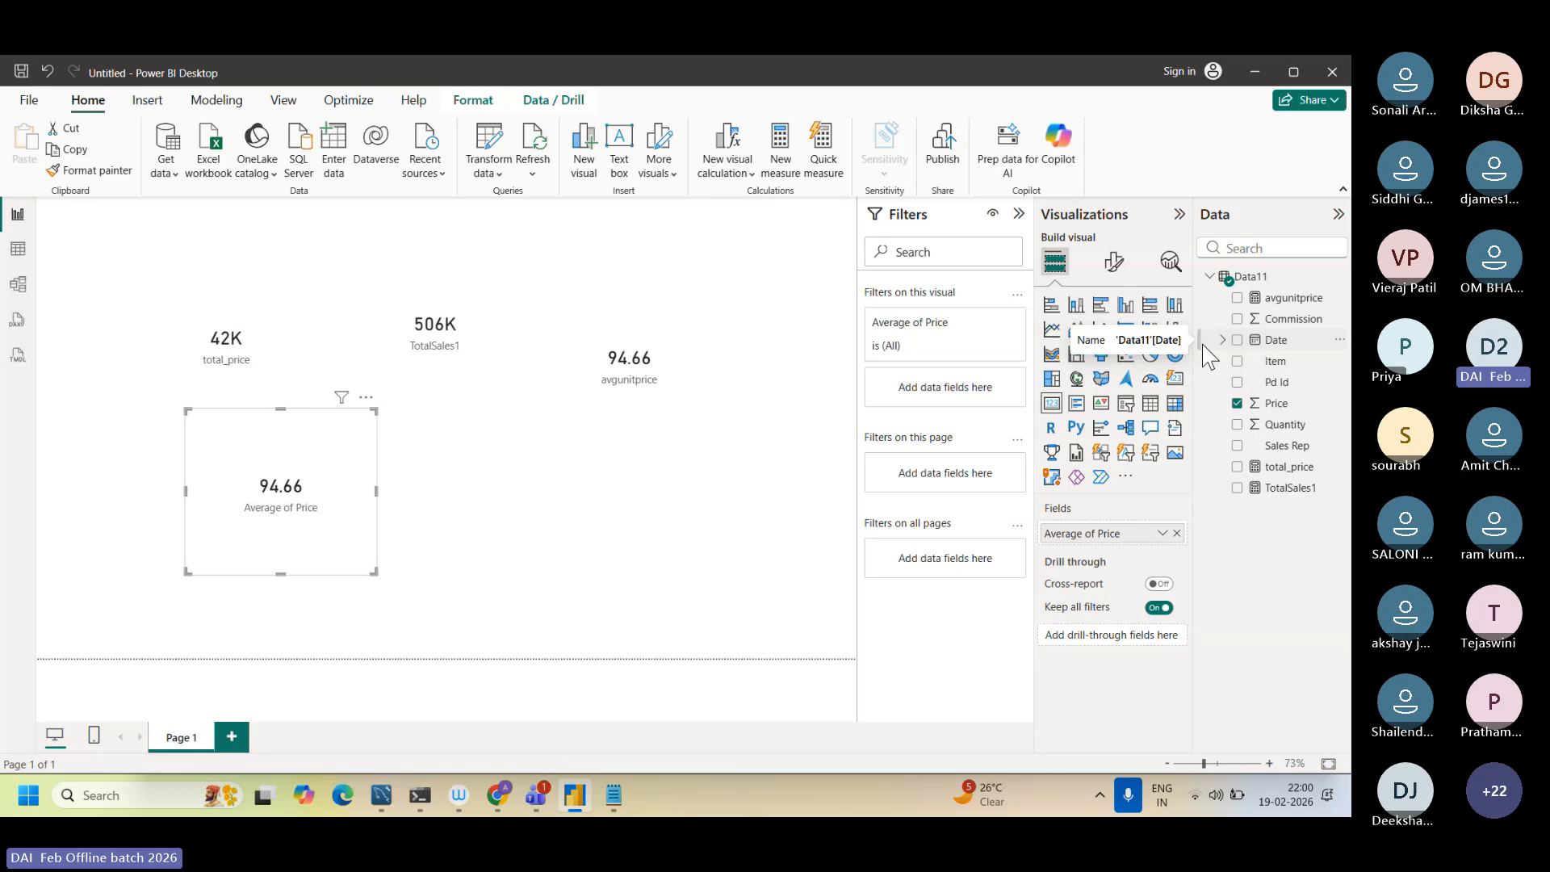
left_click(419, 311)
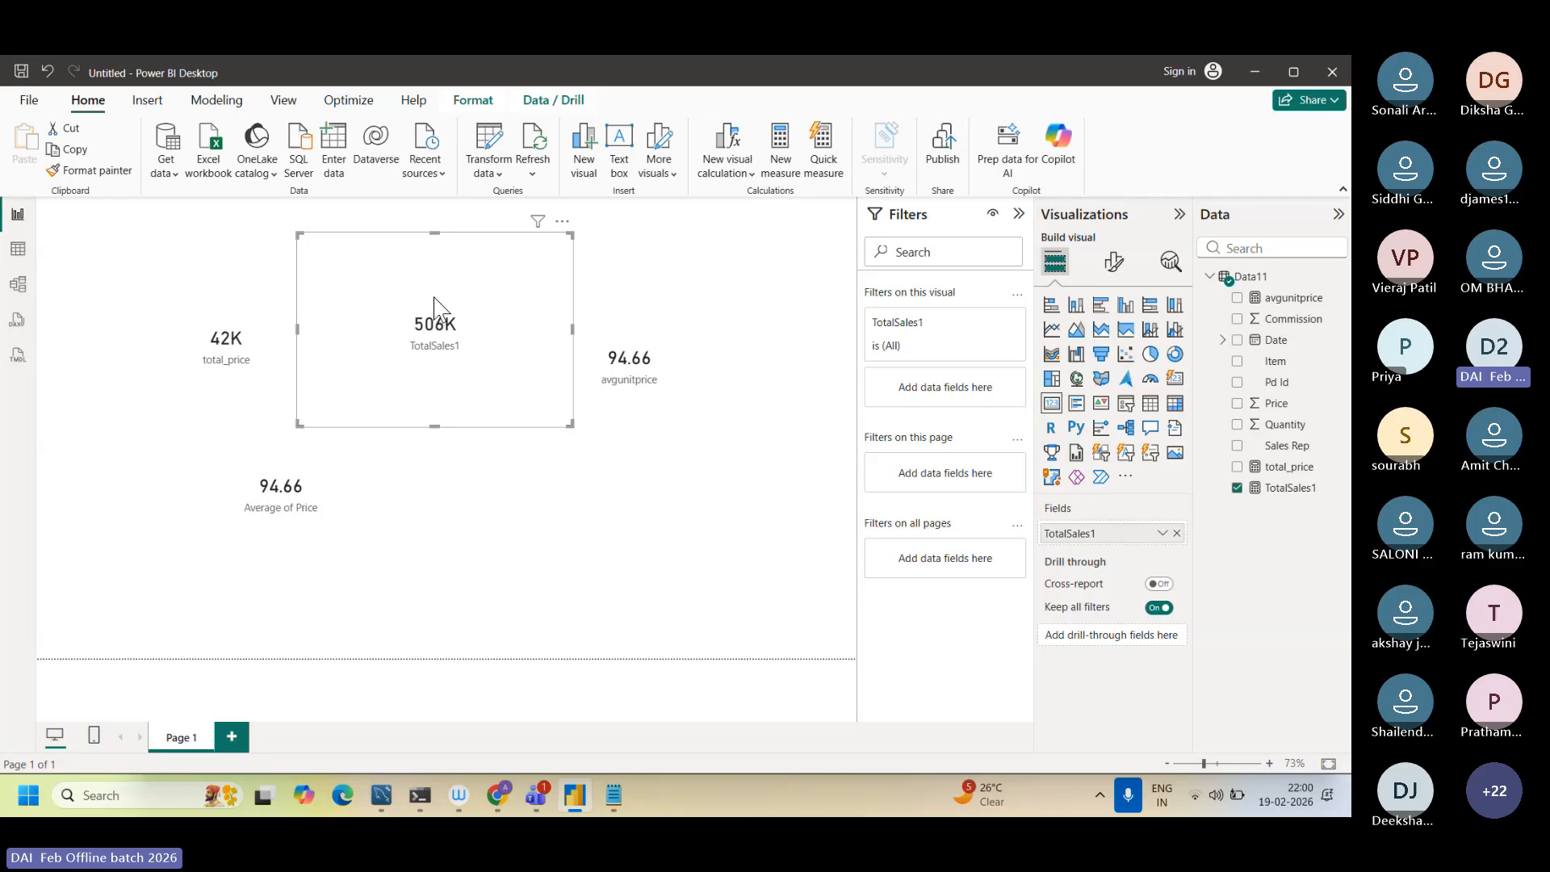
Step: Show the Data11 rows in Table view and copy the TotalSalesProductA CALCULATE formula from Dax function.txt in Notepad
left_click(18, 248)
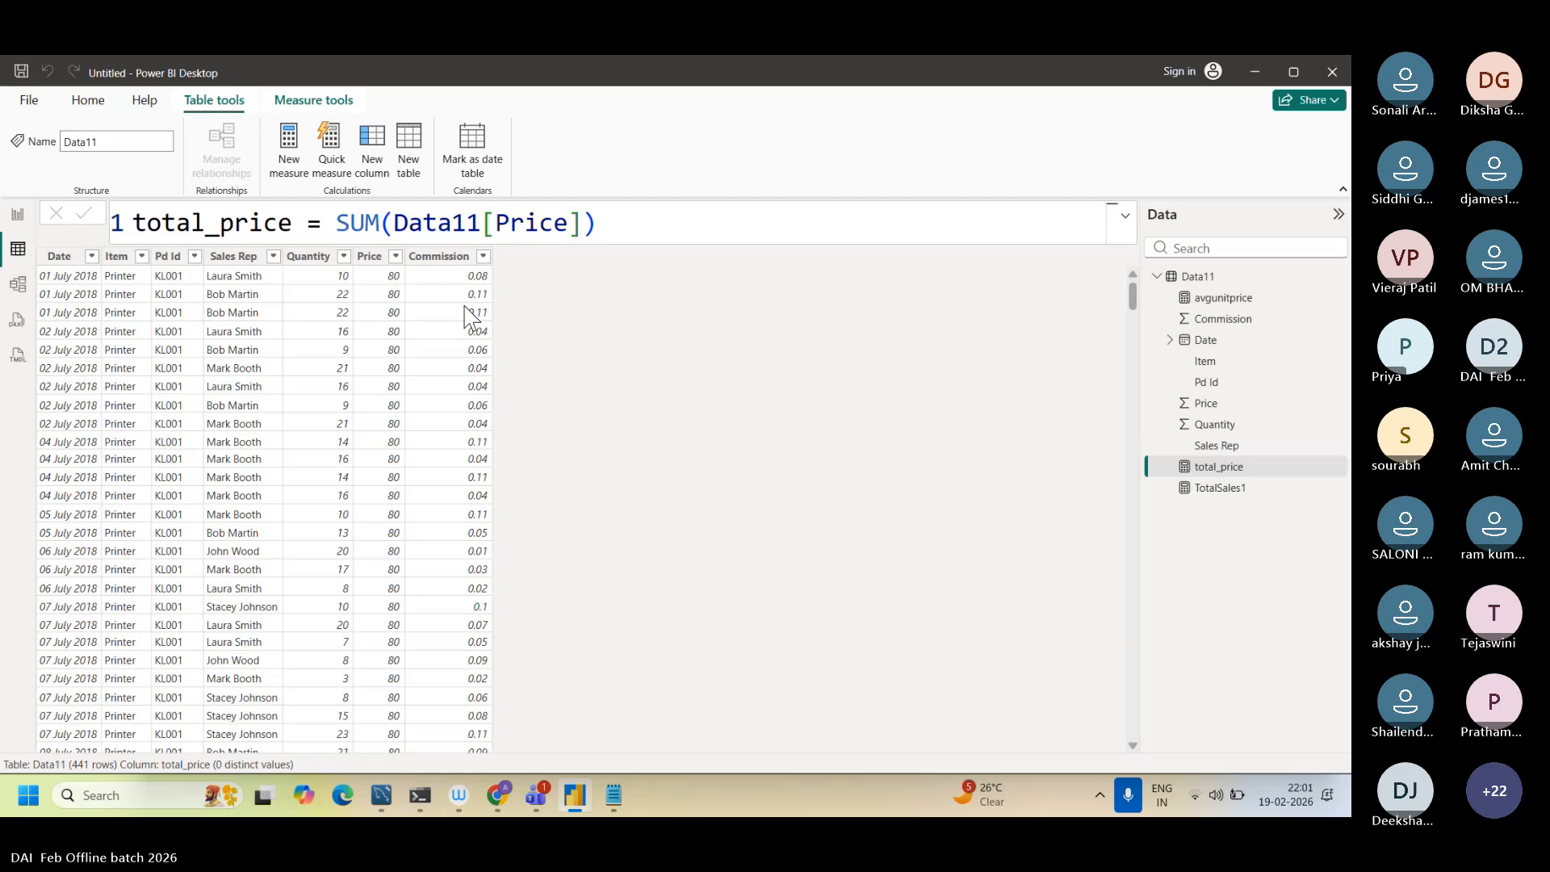
left_click(634, 220)
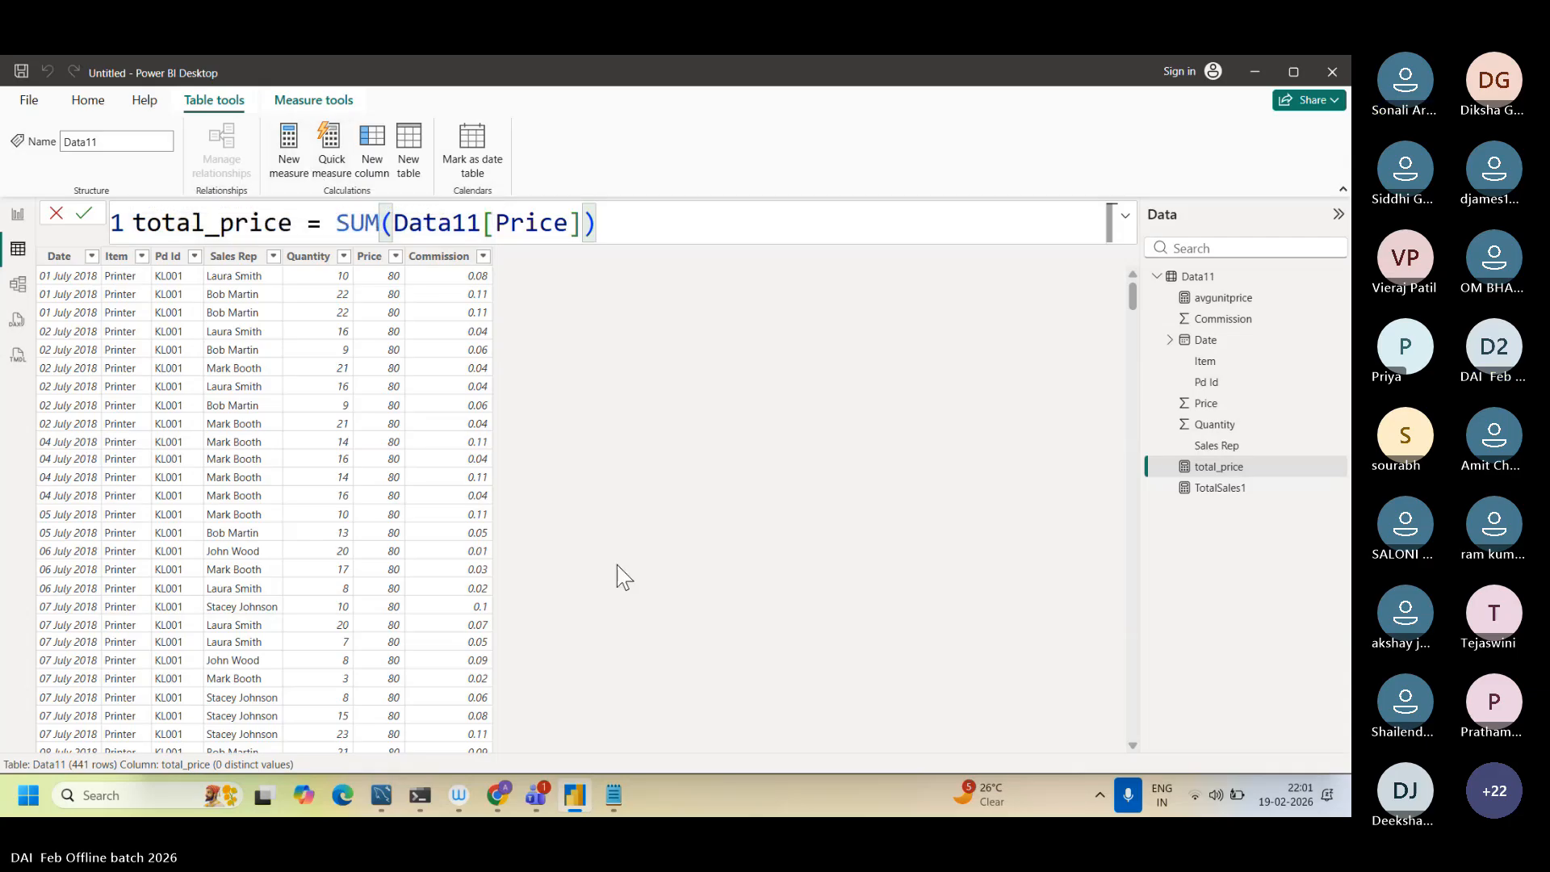
left_click(614, 797)
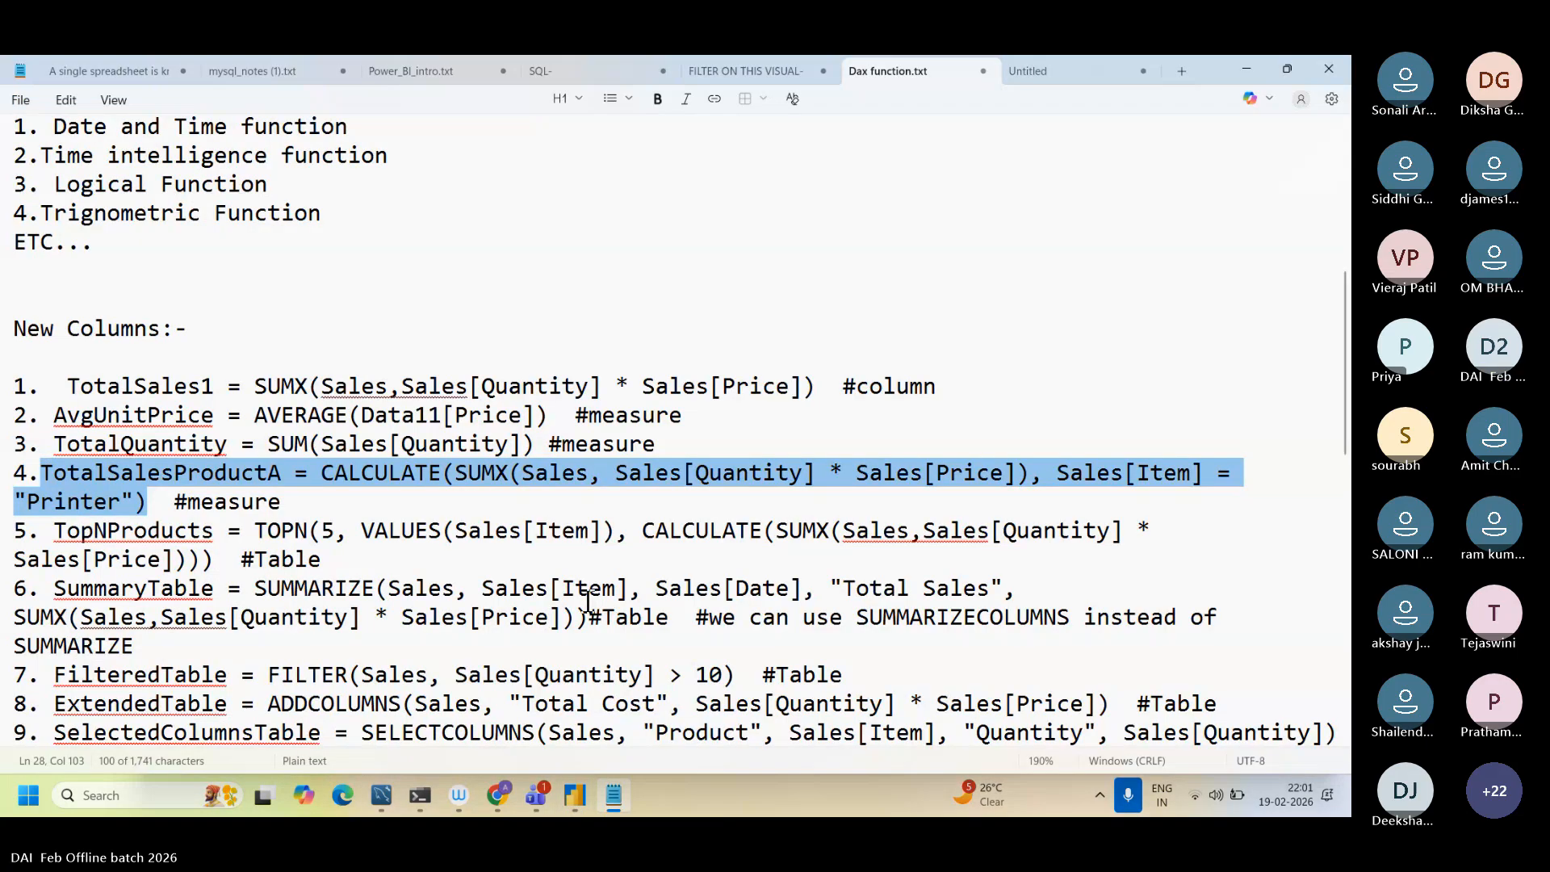
left_click(541, 583)
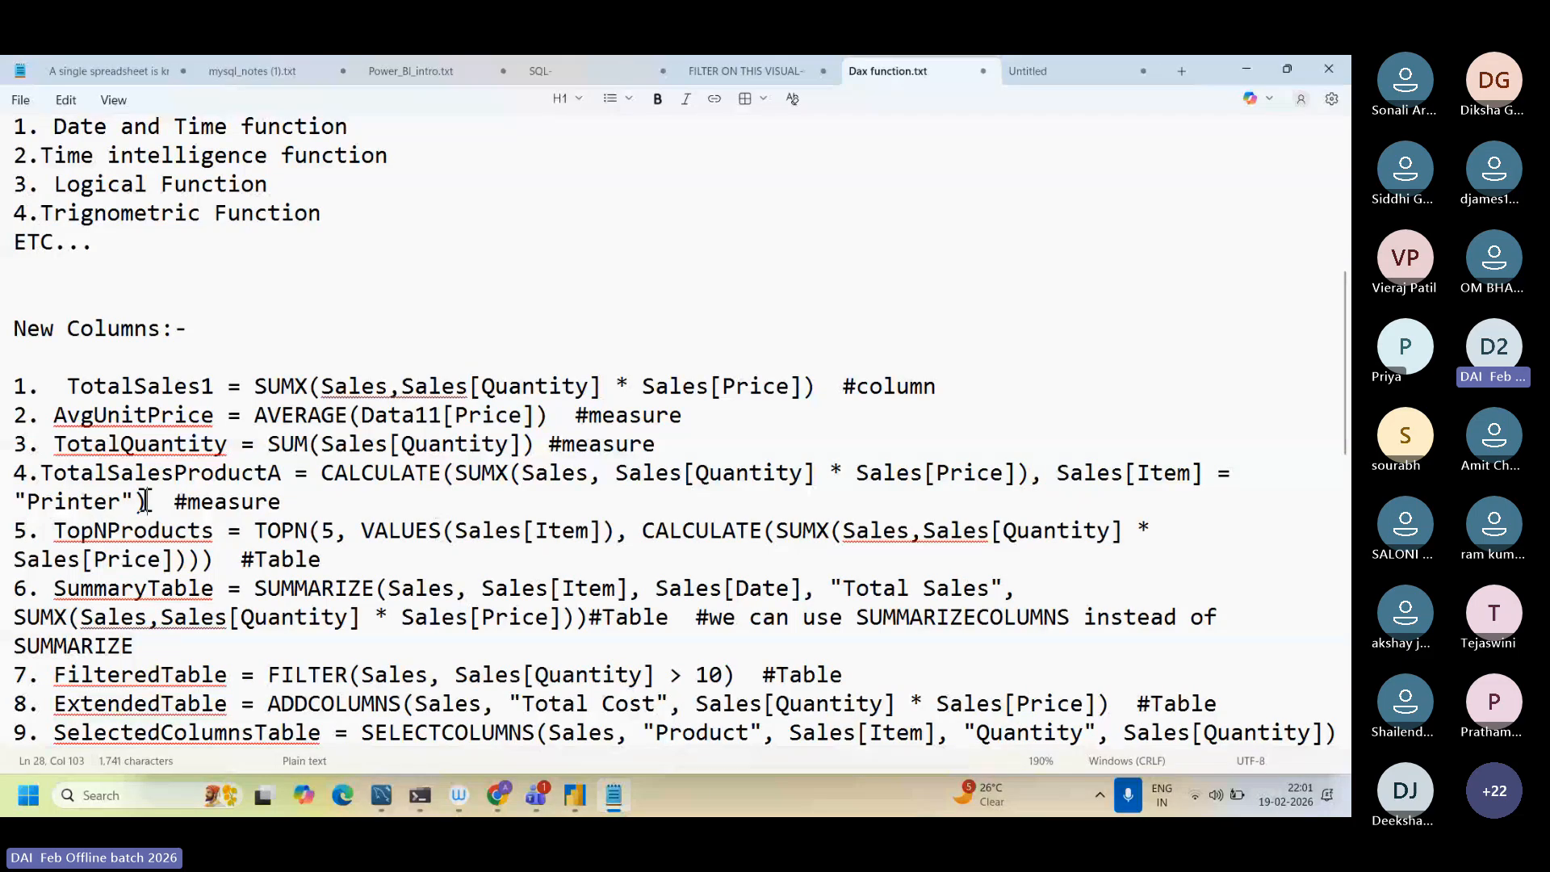
left_click_drag(146, 502, 47, 472)
key("ctrl+c")
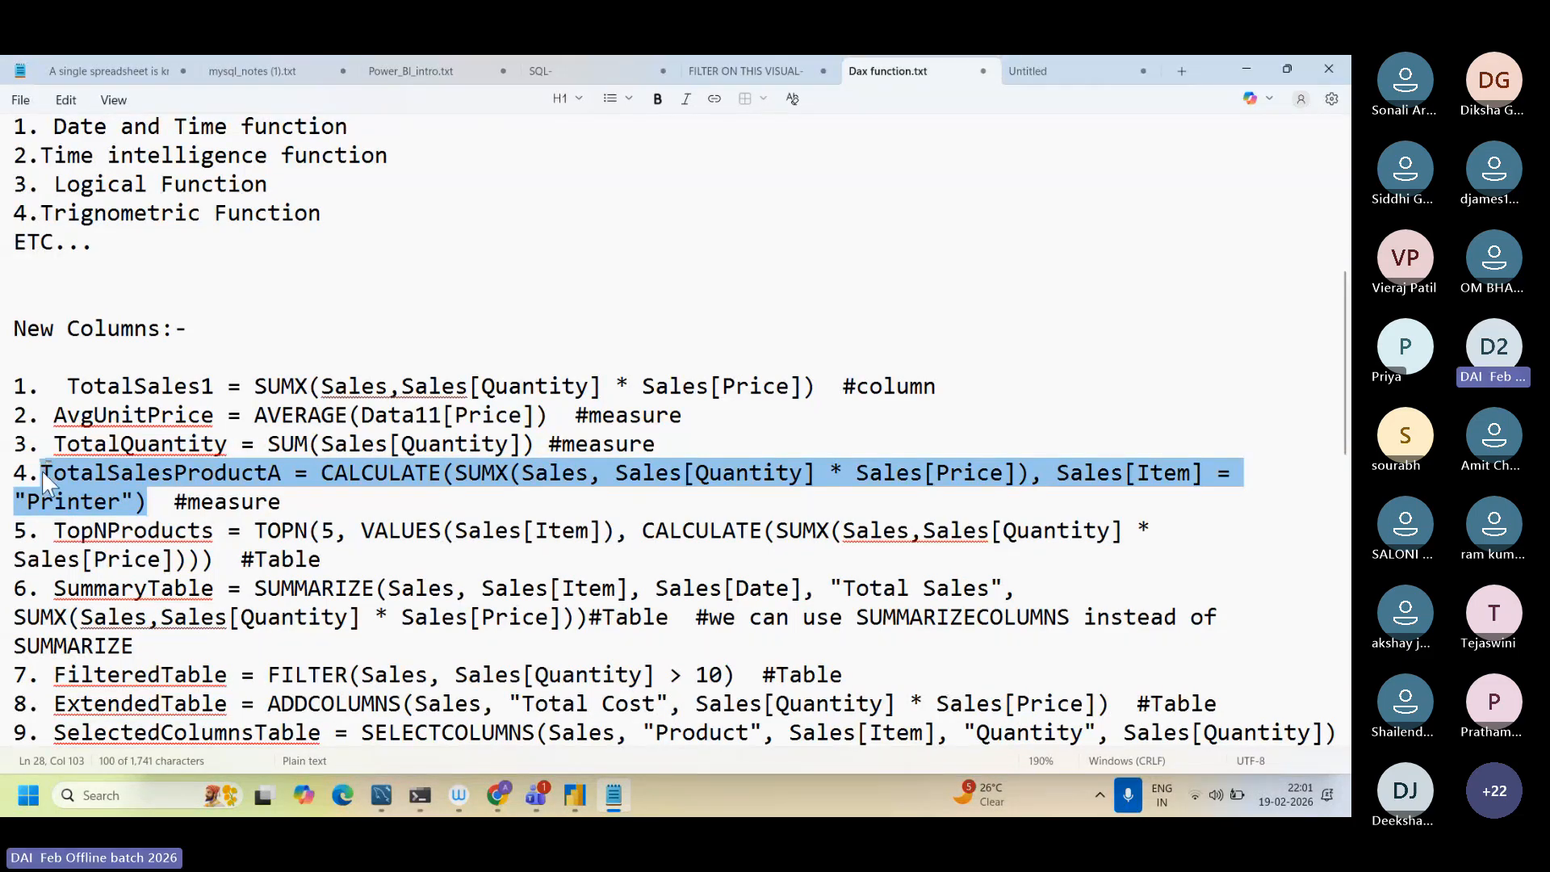
Step: Return to Power BI Desktop and clear the formula of the total_price measure
key("alt+Tab")
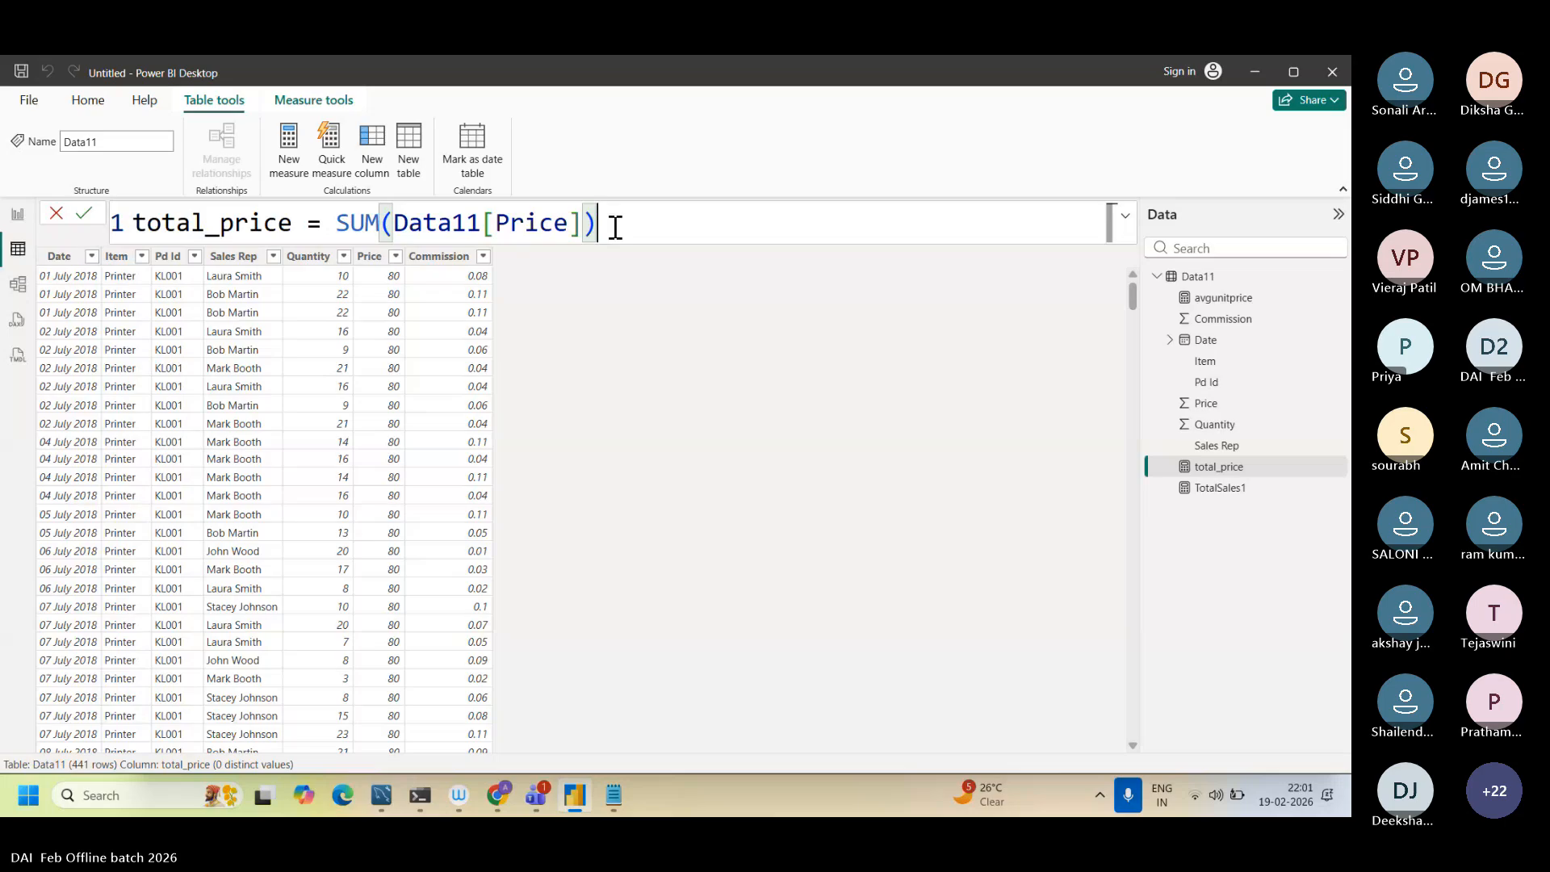
left_click_drag(615, 227, 136, 222)
key("BackSpace")
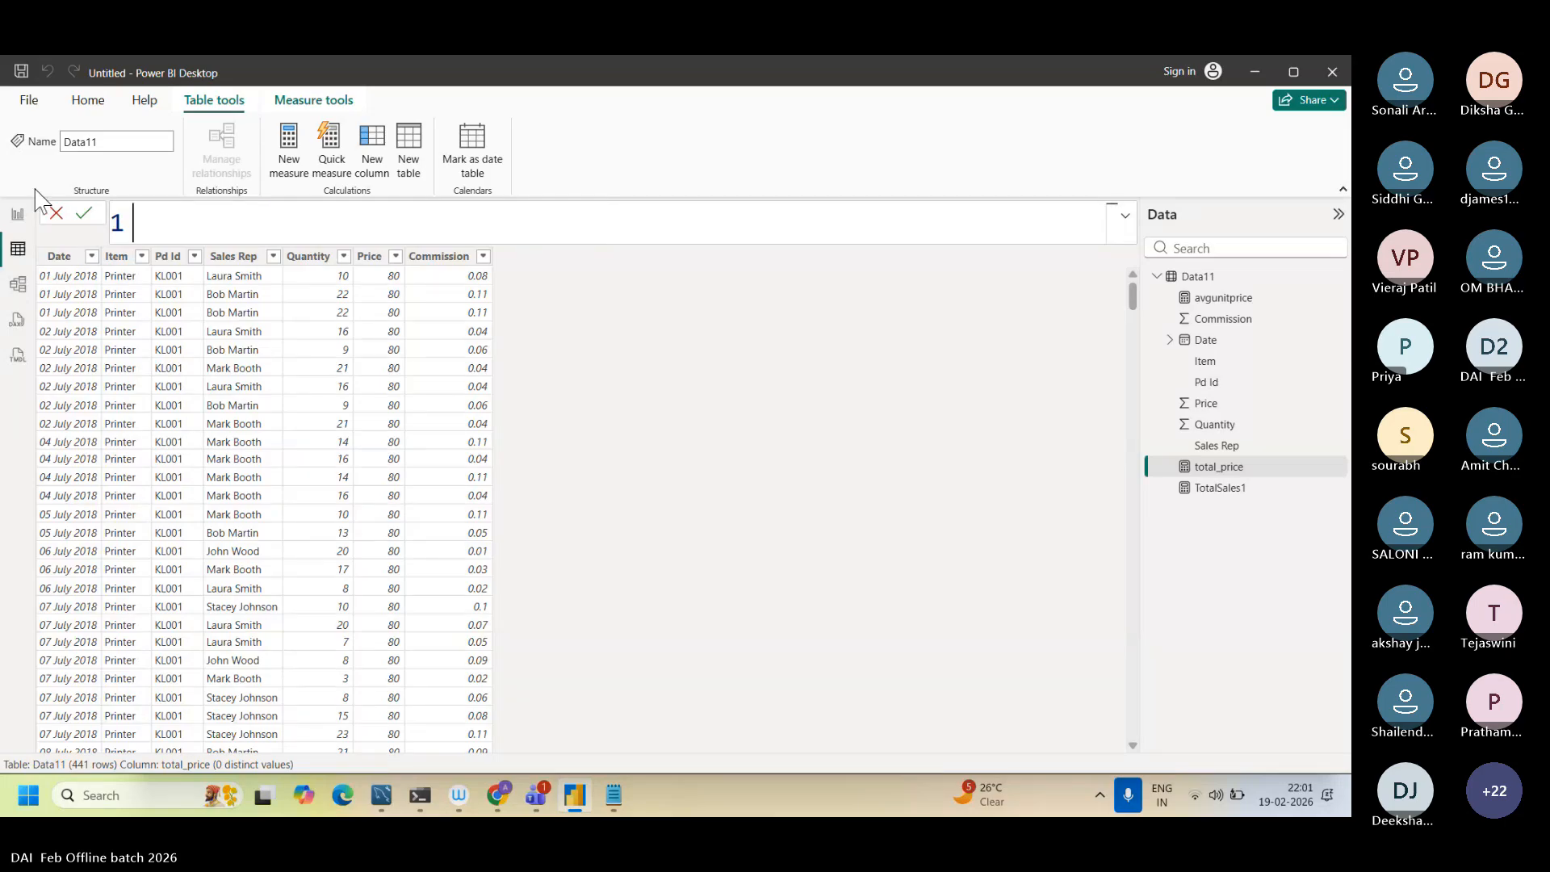
left_click(295, 179)
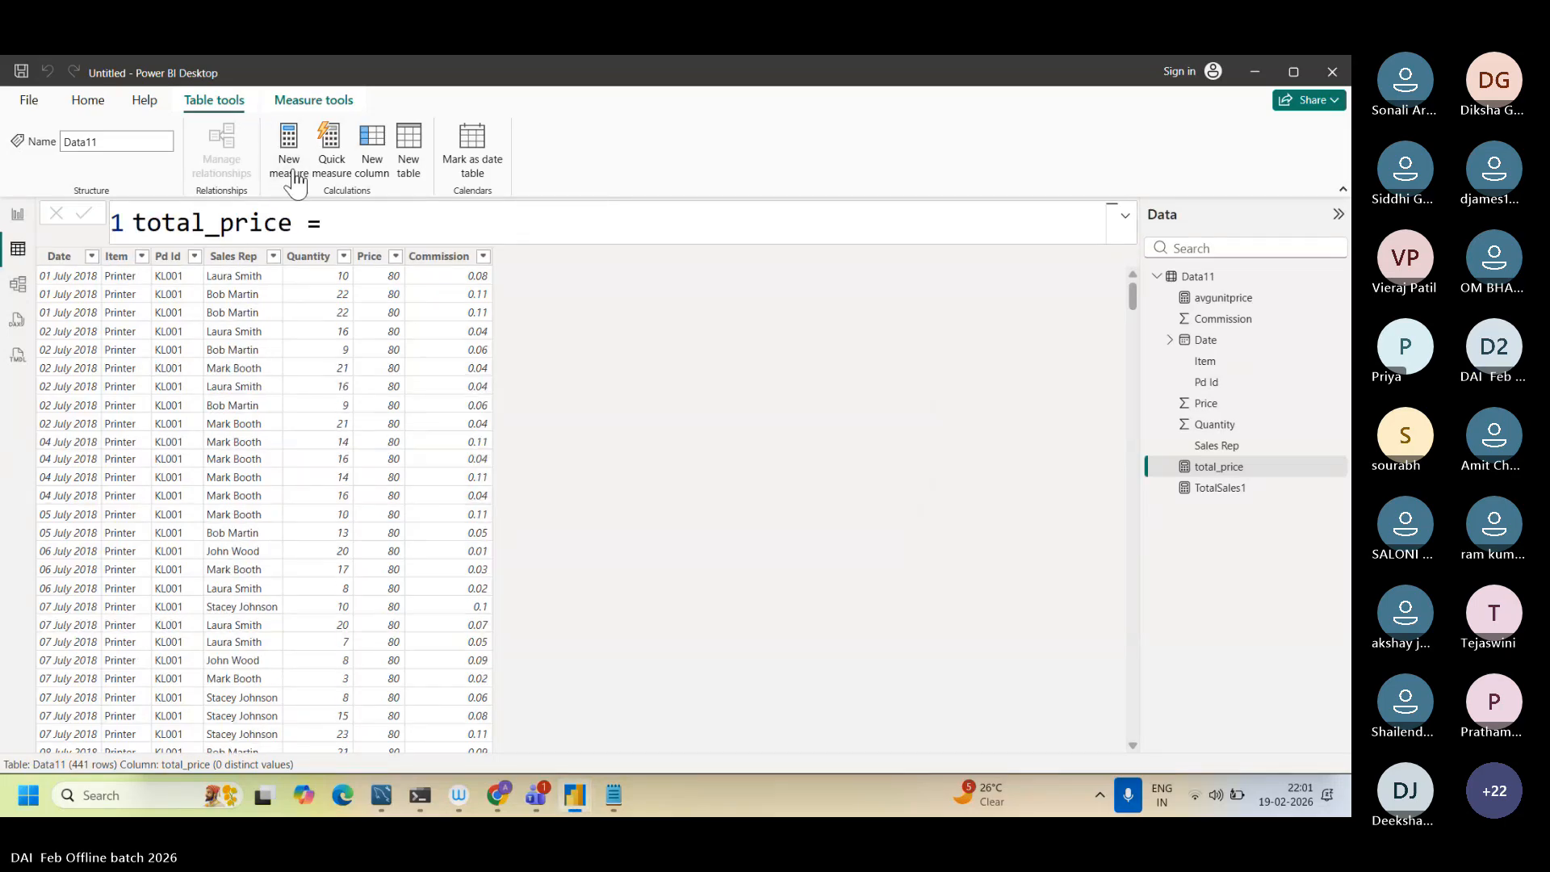
triple_click(335, 225)
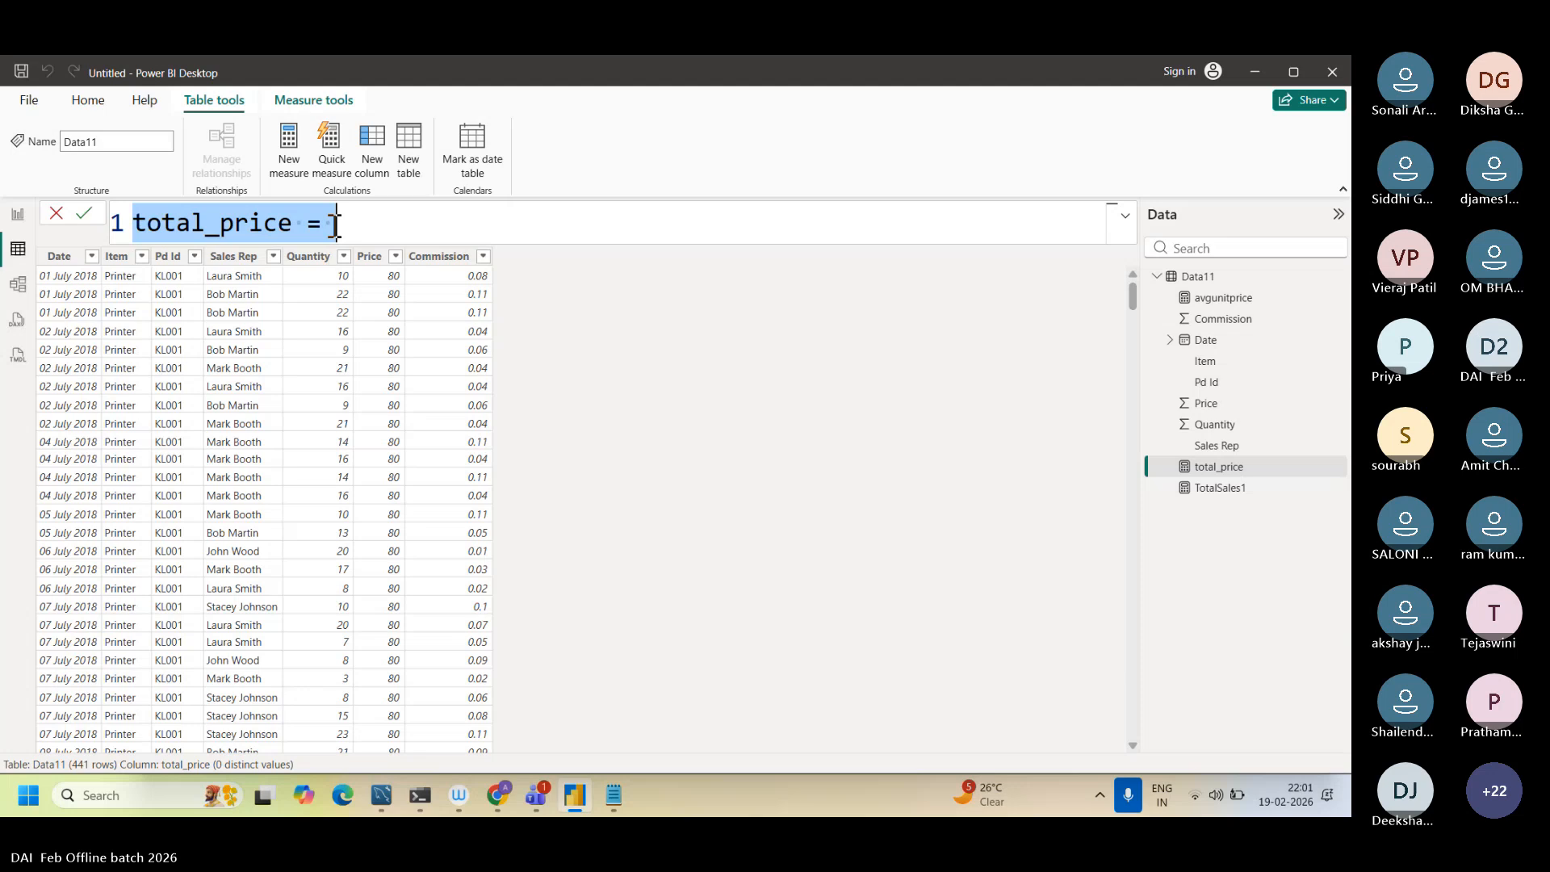
key("BackSpace")
Step: Create a new measure on Data11 and fill it with the copied TotalSalesProductA CALCULATE formula
left_click(297, 162)
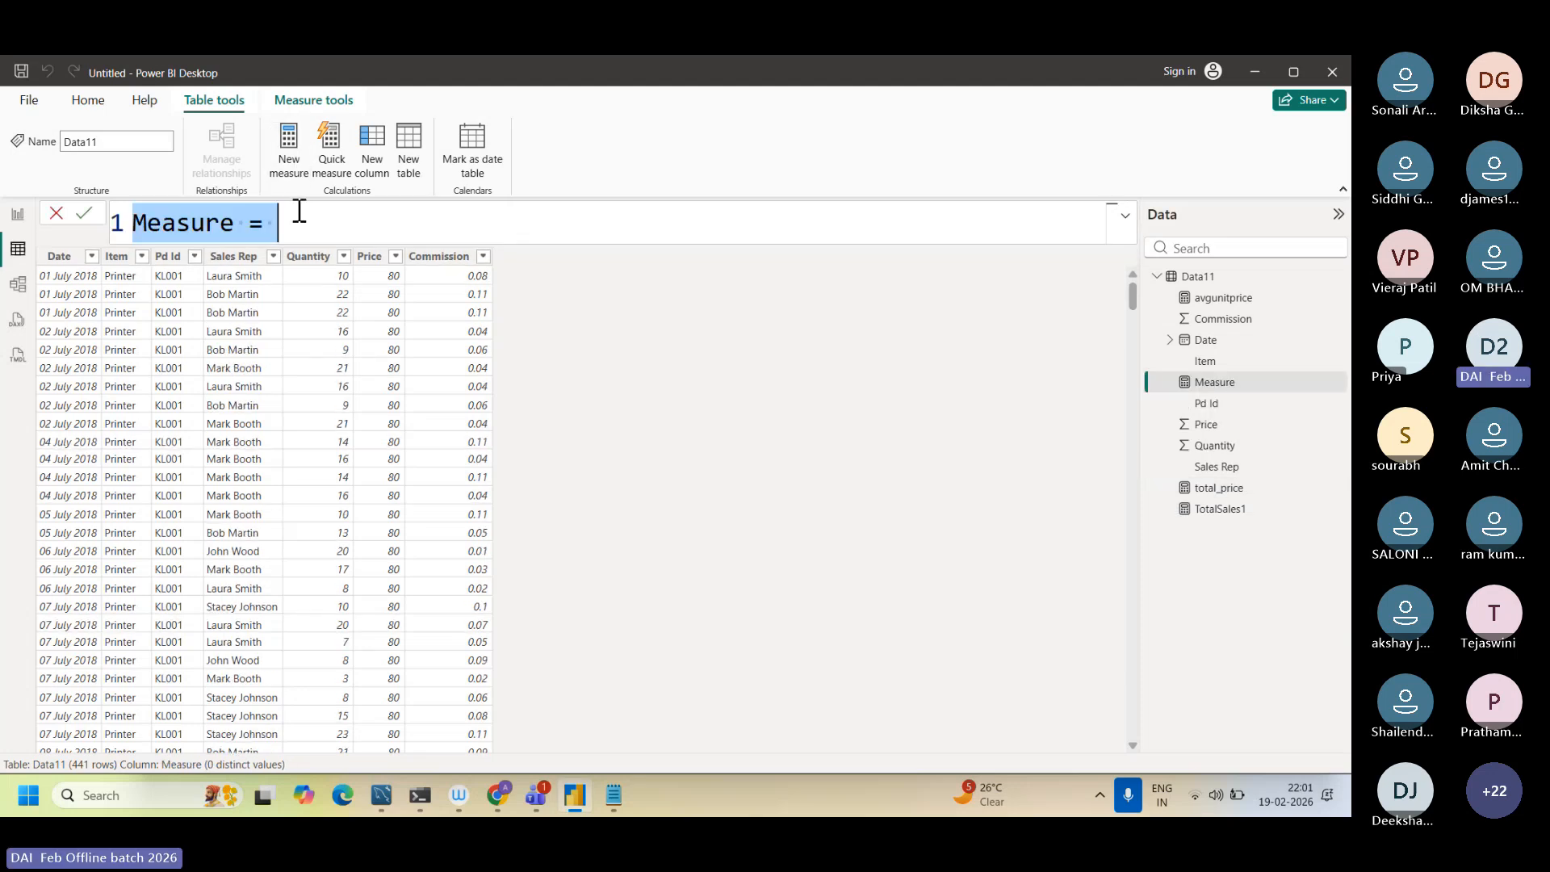
key("ctrl+v")
left_click(299, 211)
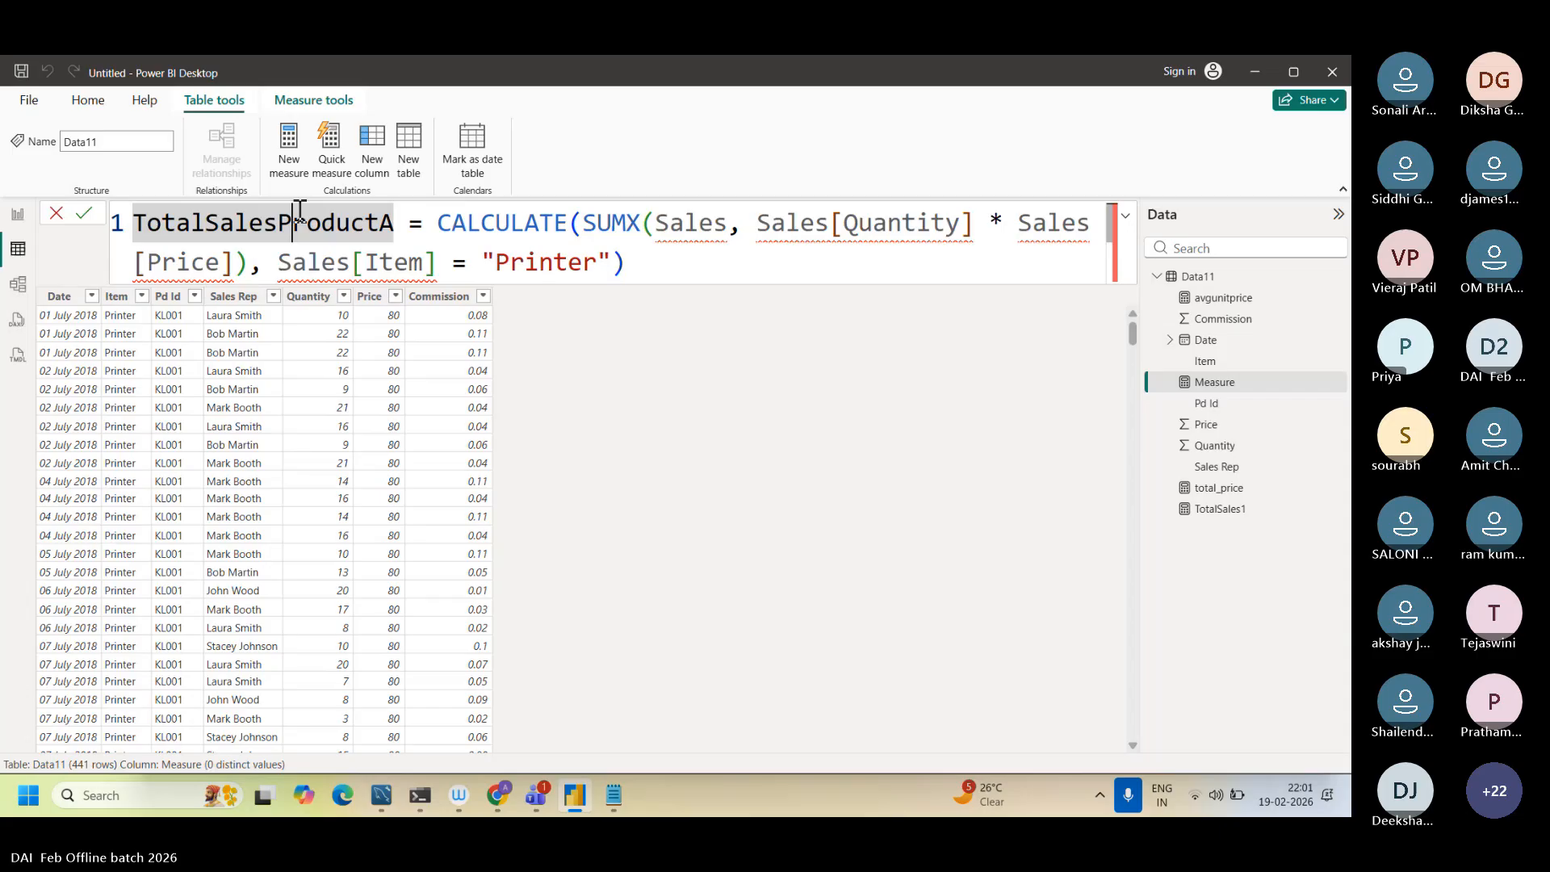
Step: Replace Sales with Data11 in the SUMX table argument and the Quantity reference of the TotalSalesProductA formula
double_click(659, 226)
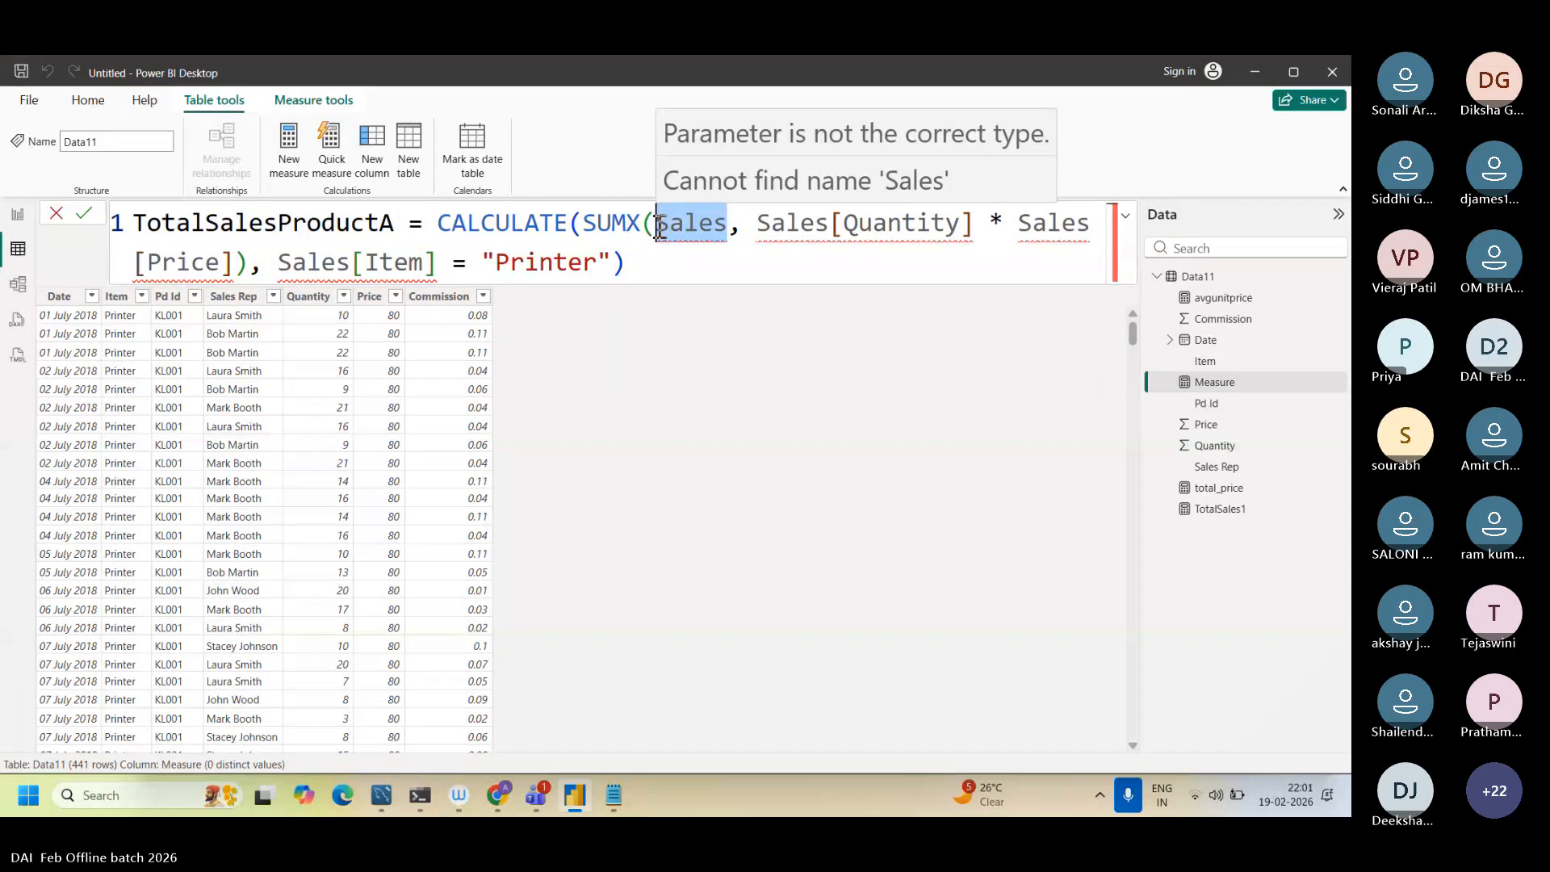
key("Caps_Lock")
type("Dat")
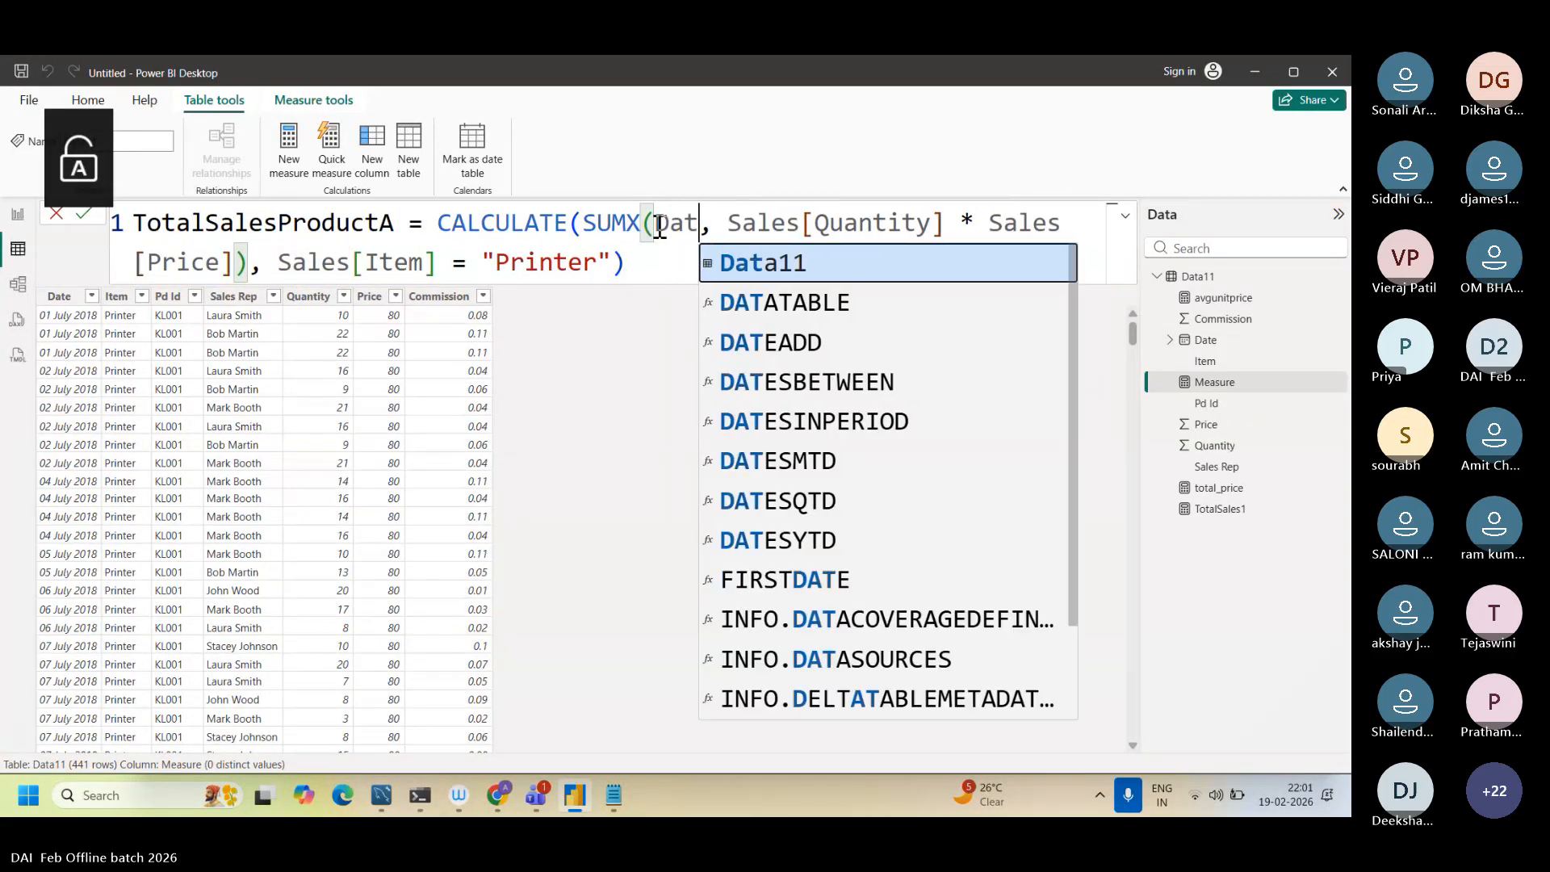
type("a11")
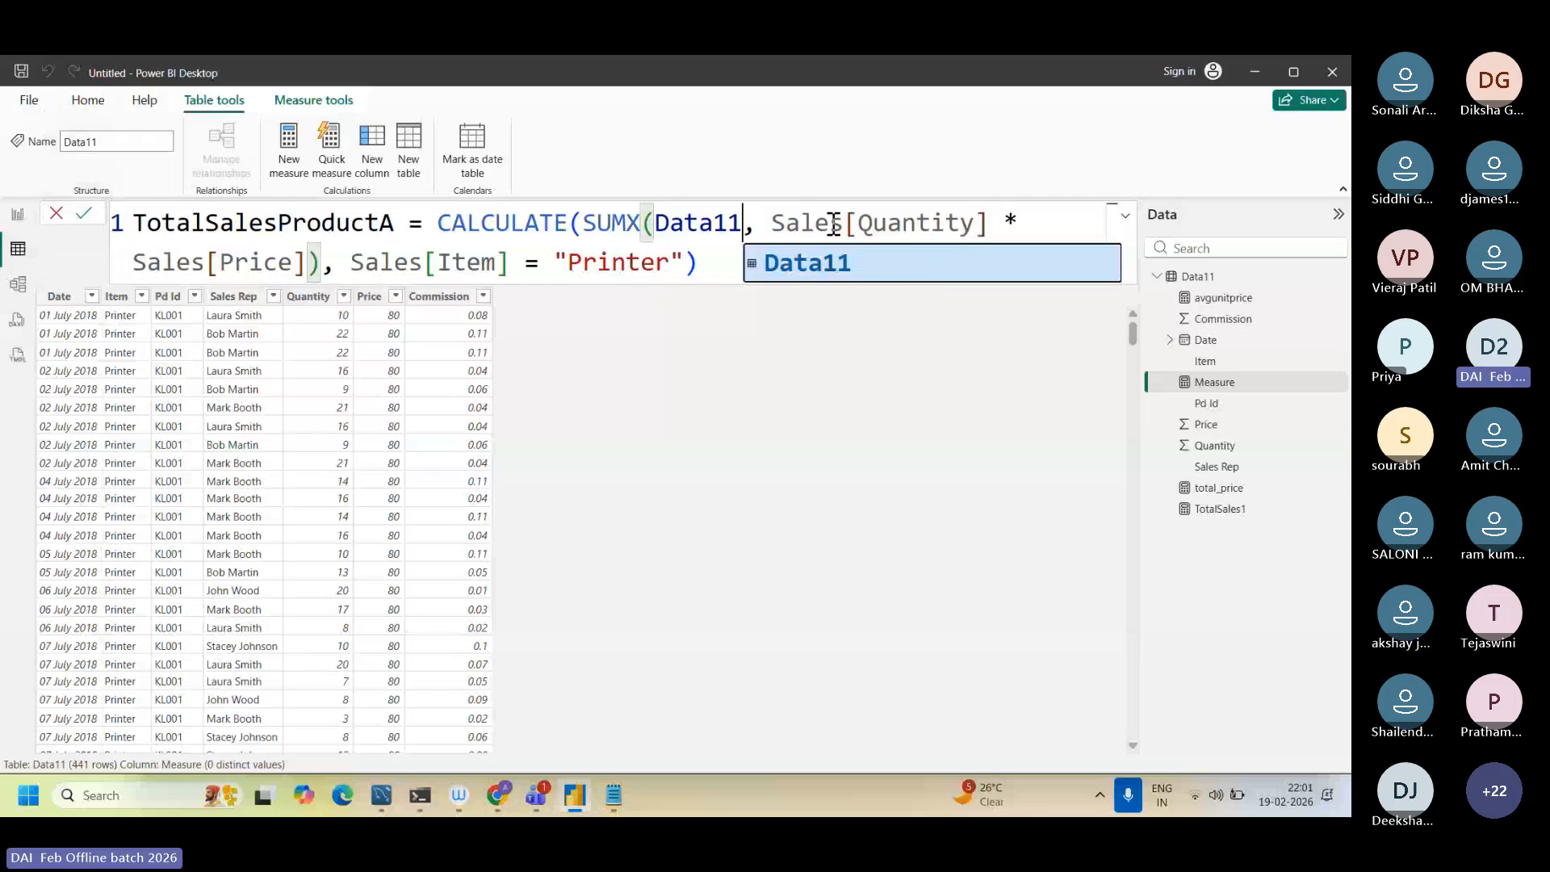
left_click(842, 225)
left_click_drag(841, 224, 773, 225)
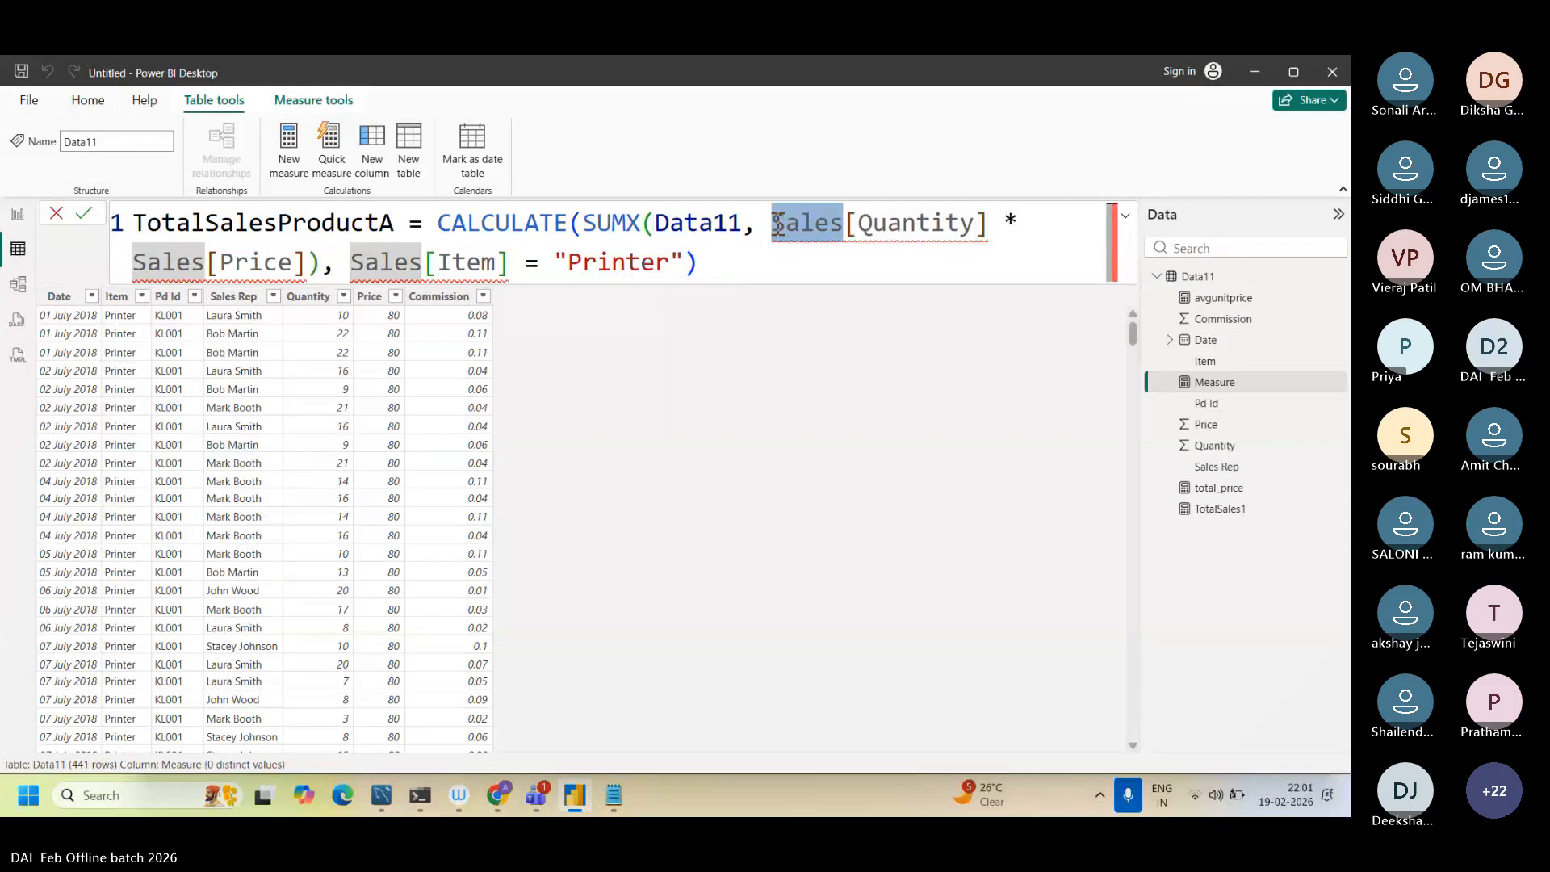
key("Caps_Lock")
type("Data11")
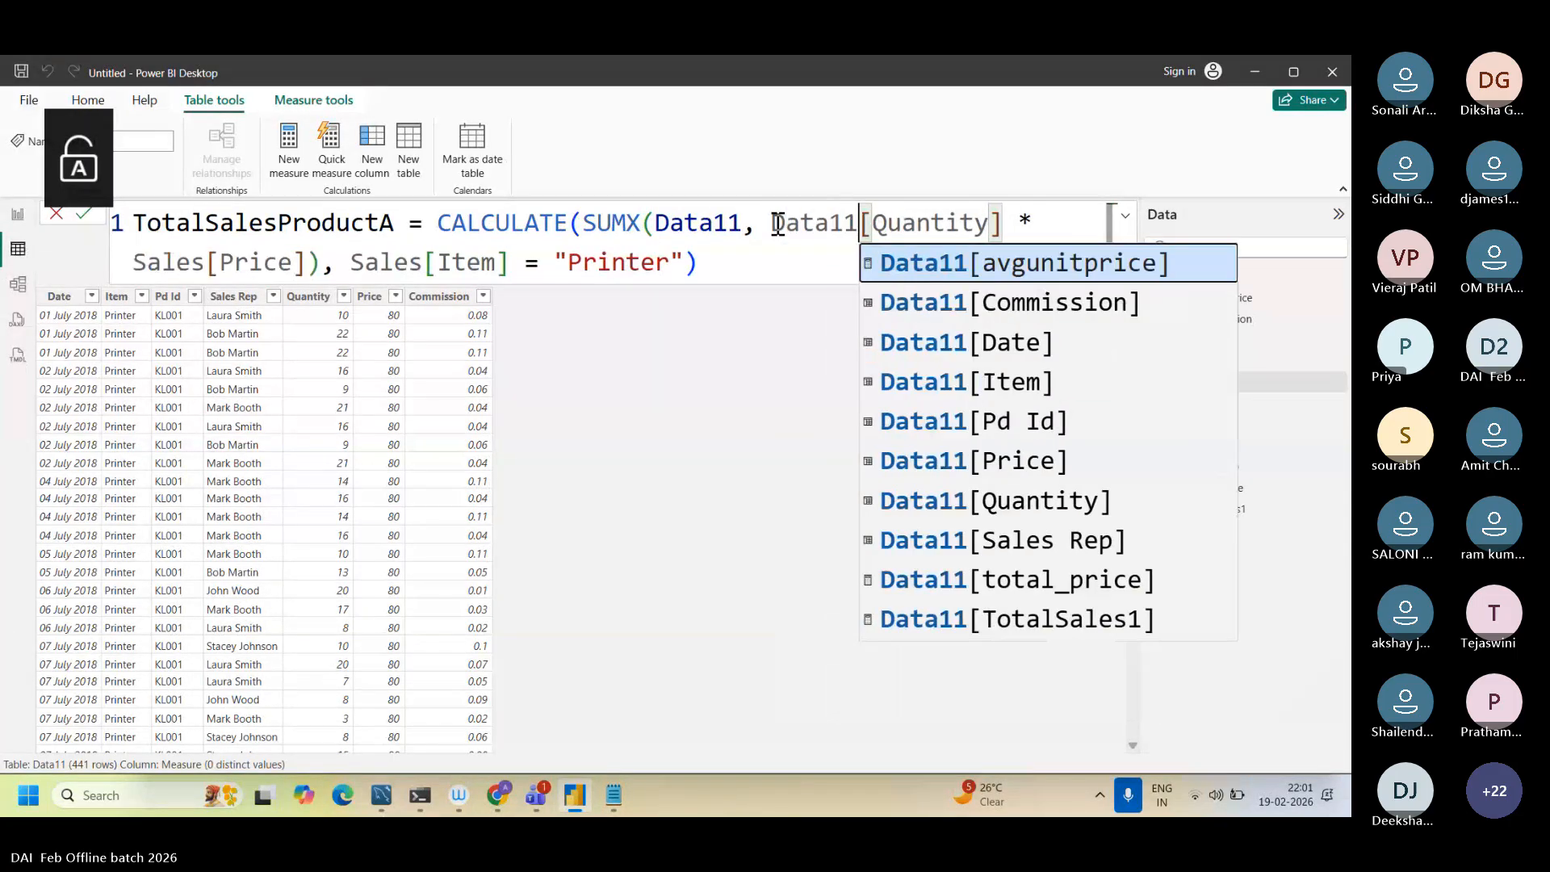
Step: Replace Sales with Data11 in the Price reference and in the Item = "Printer" filter of the TotalSalesProductA formula
left_click_drag(205, 263, 134, 266)
type("D")
key("Caps_Lock")
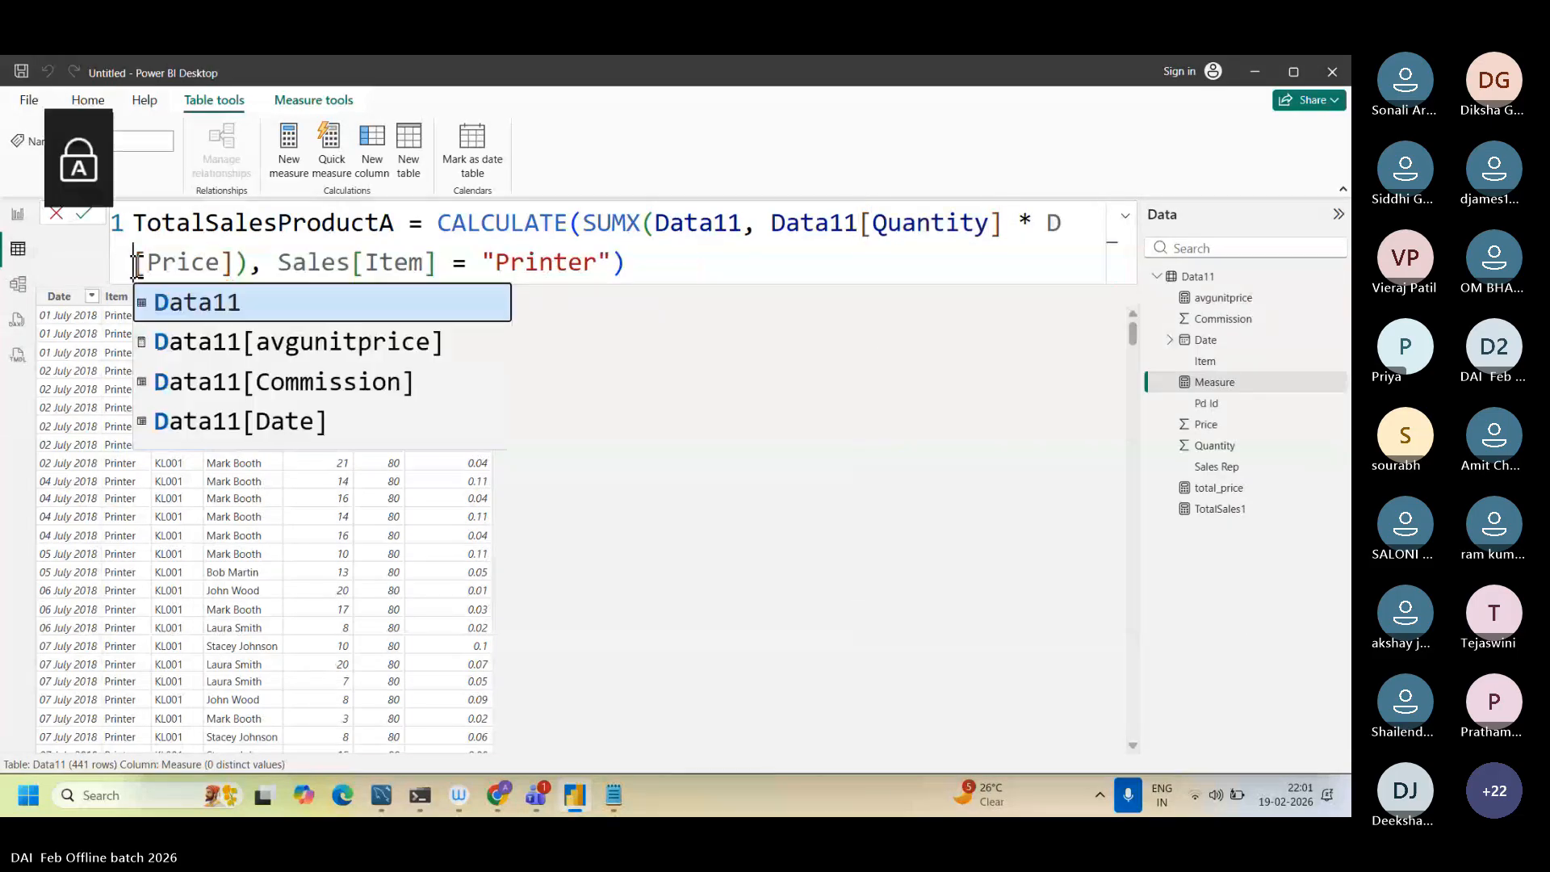
type("ata")
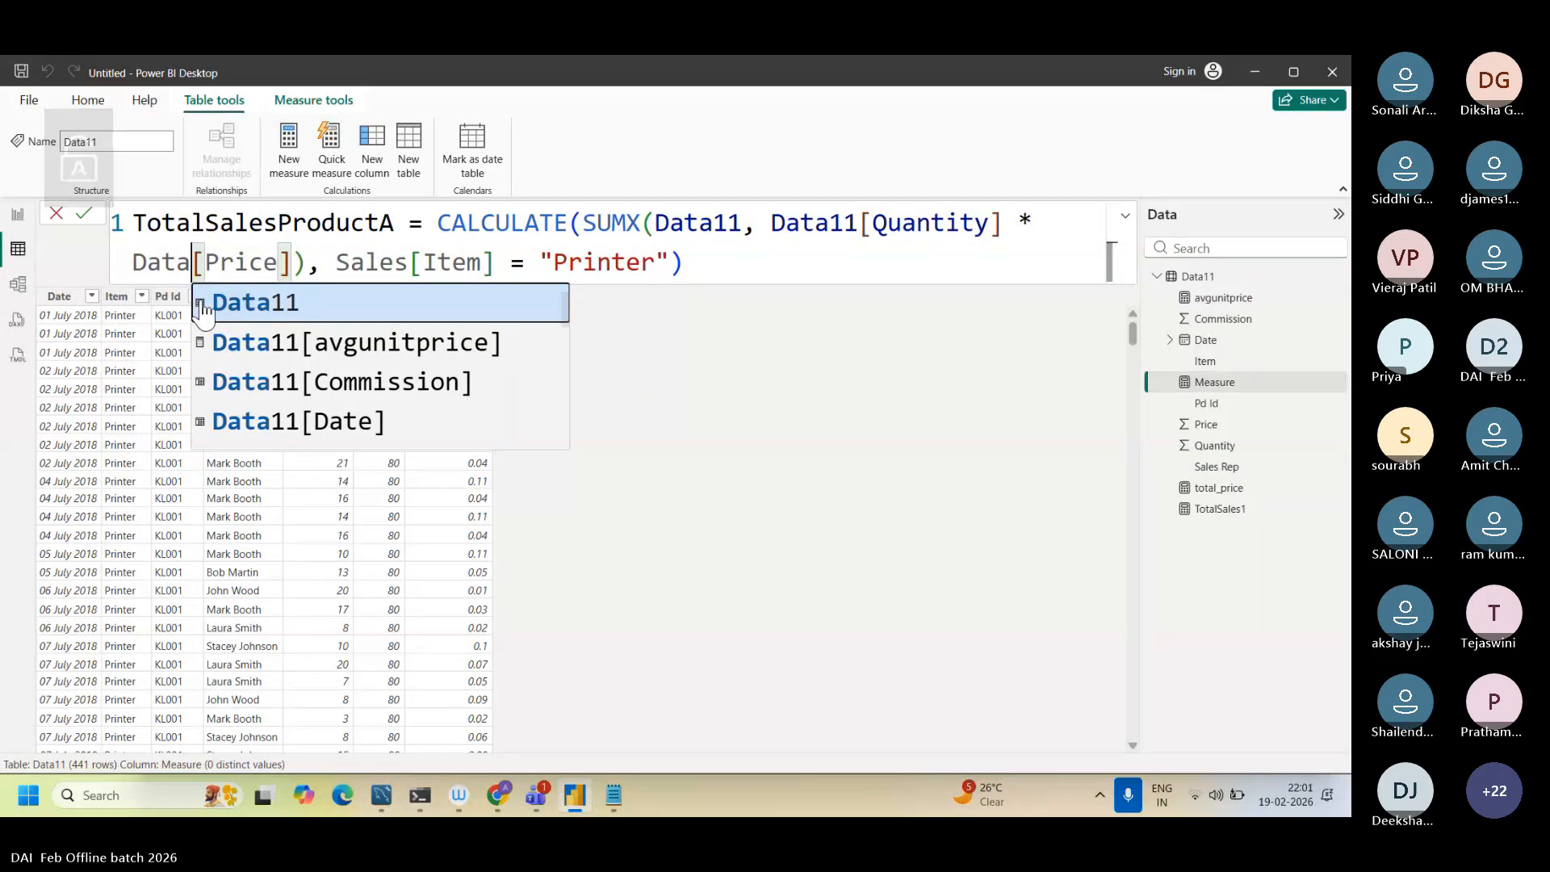
type("11")
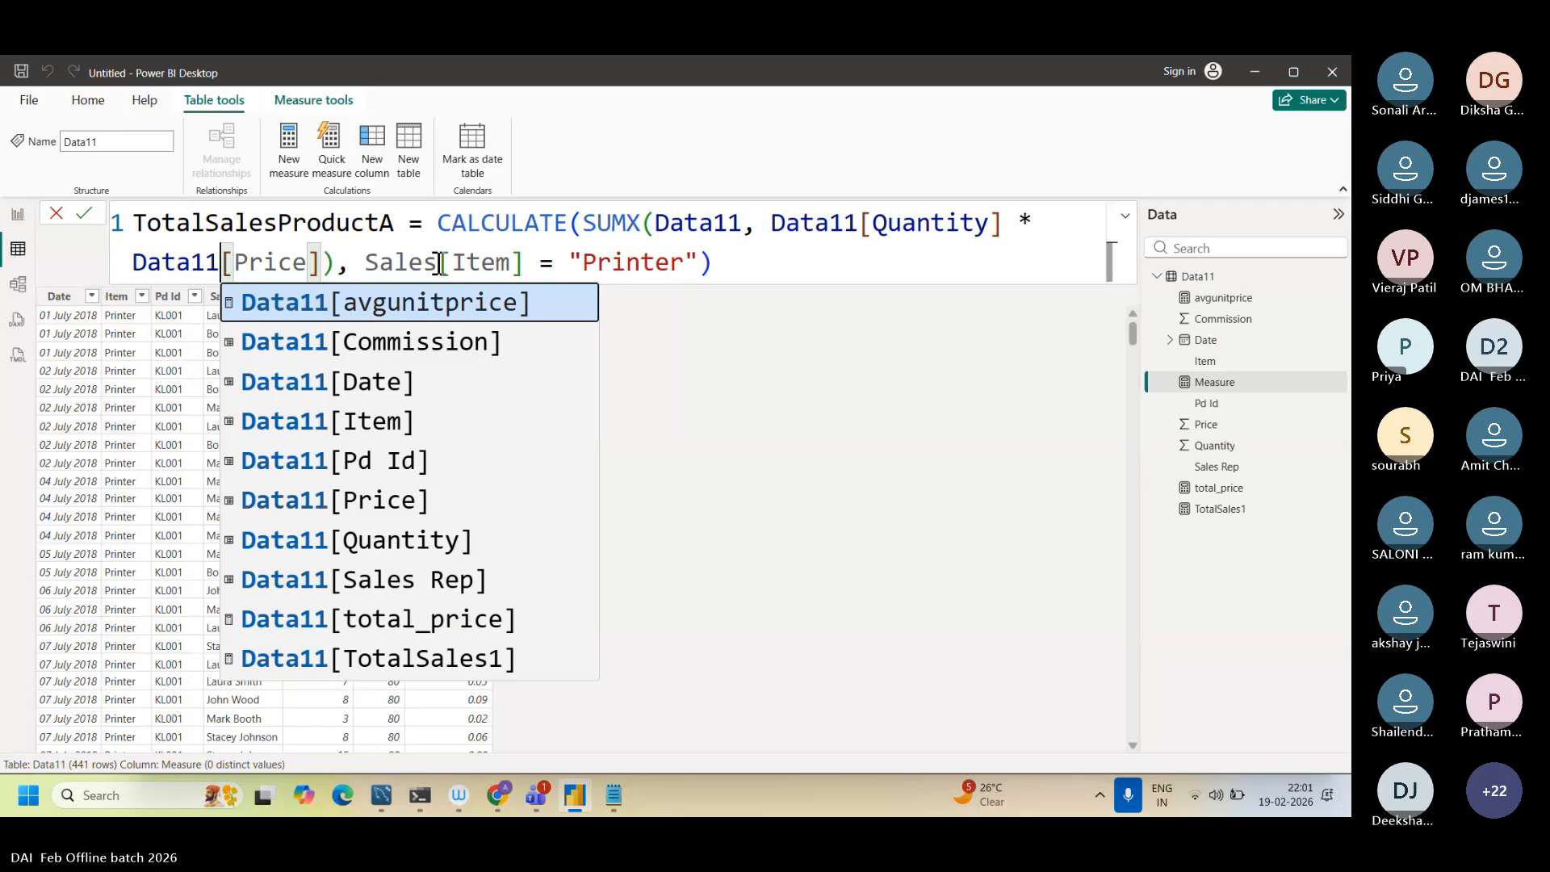
left_click_drag(439, 263, 365, 263)
type("D")
key("Caps_Lock")
type("a")
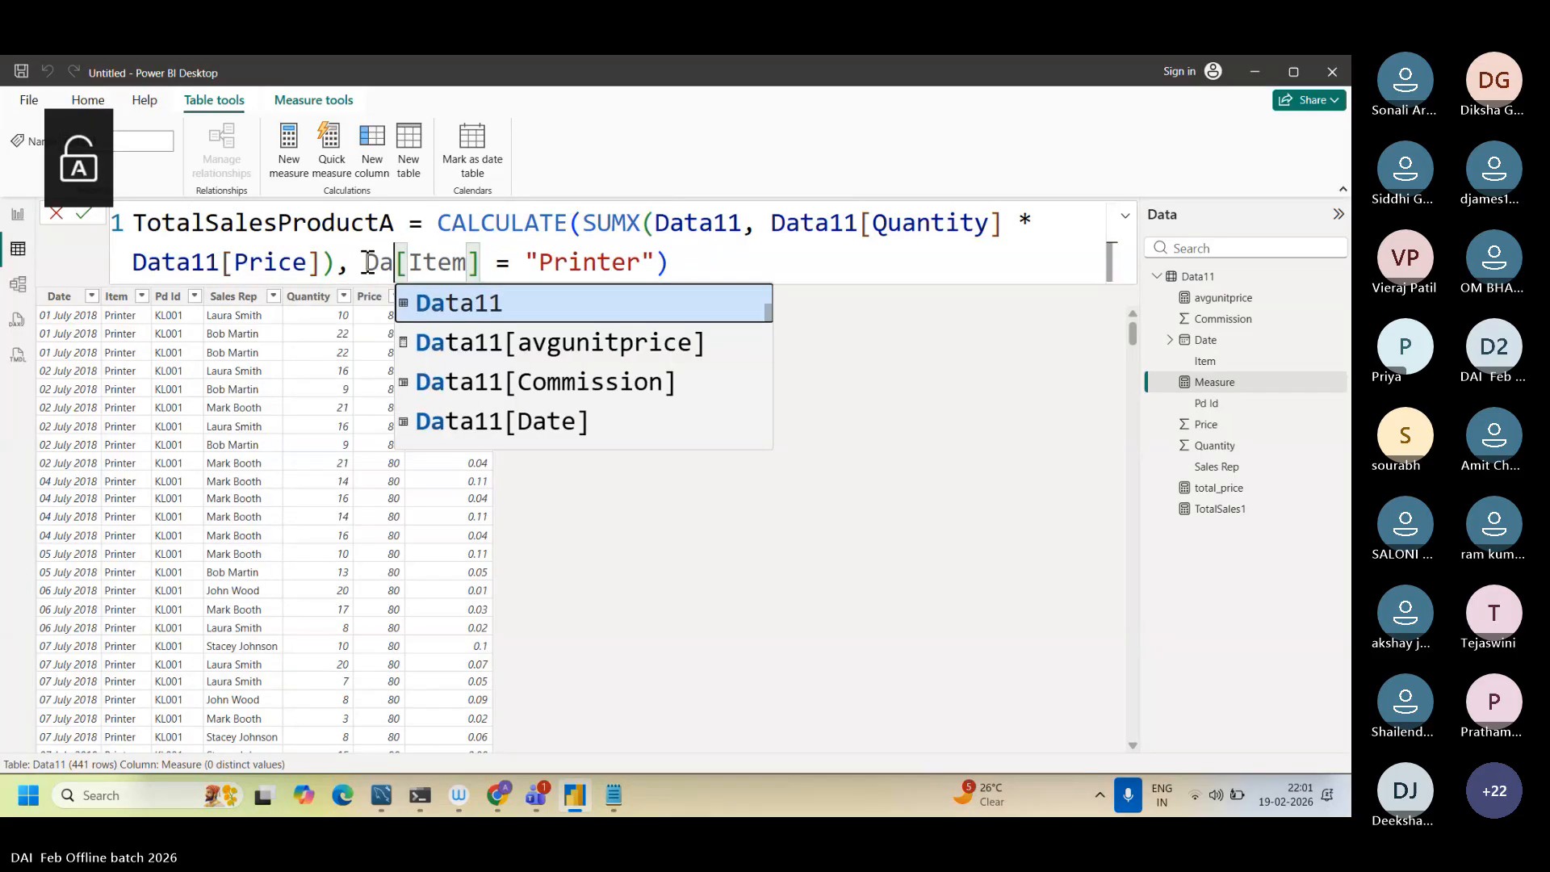
type("ta11")
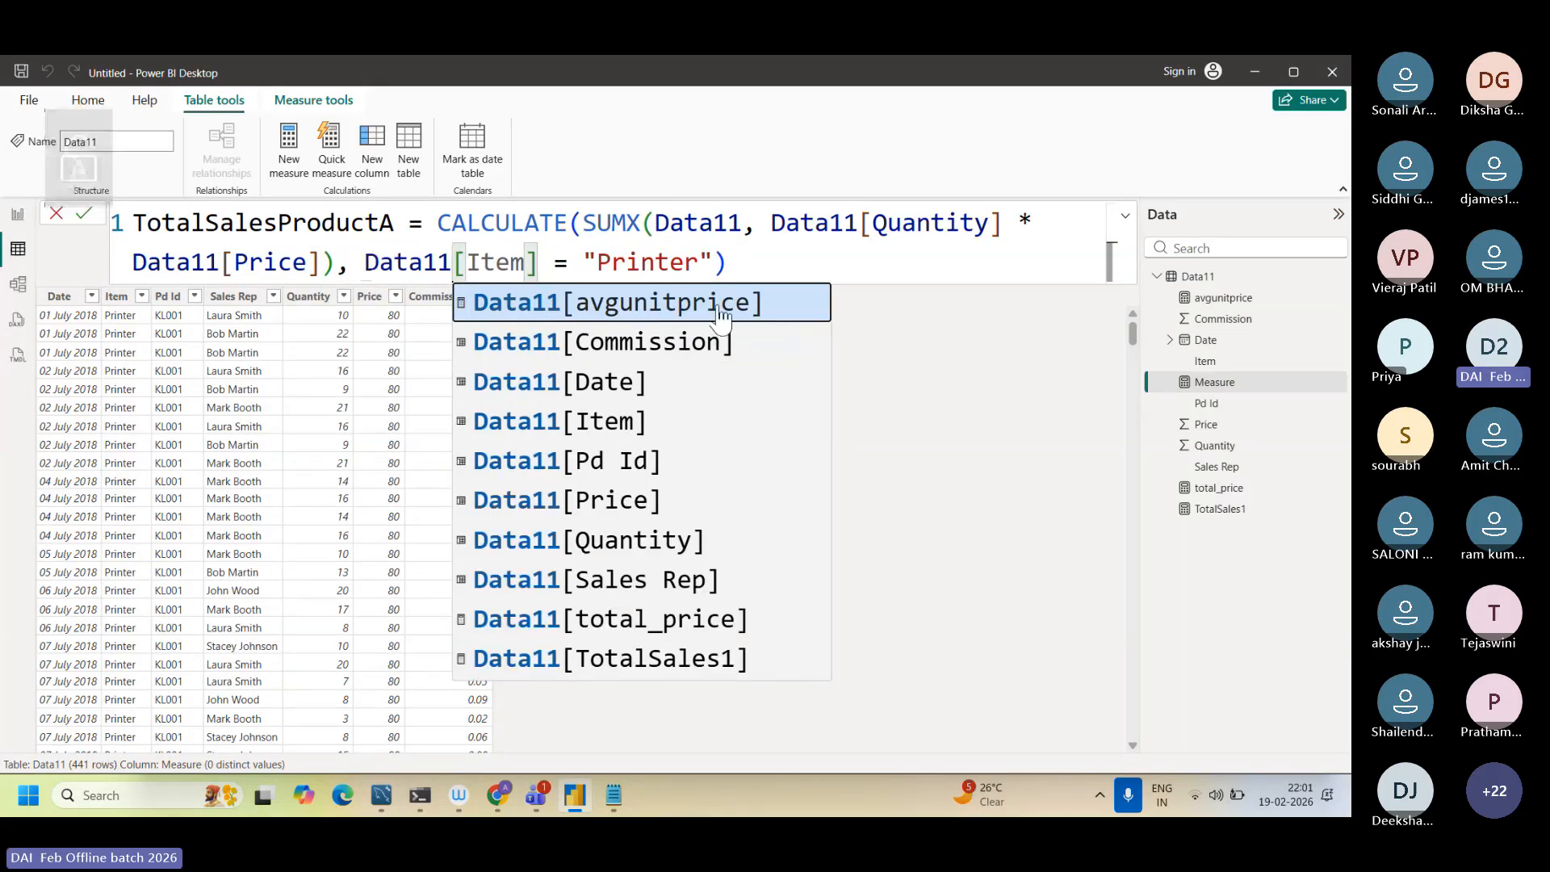
left_click(747, 263)
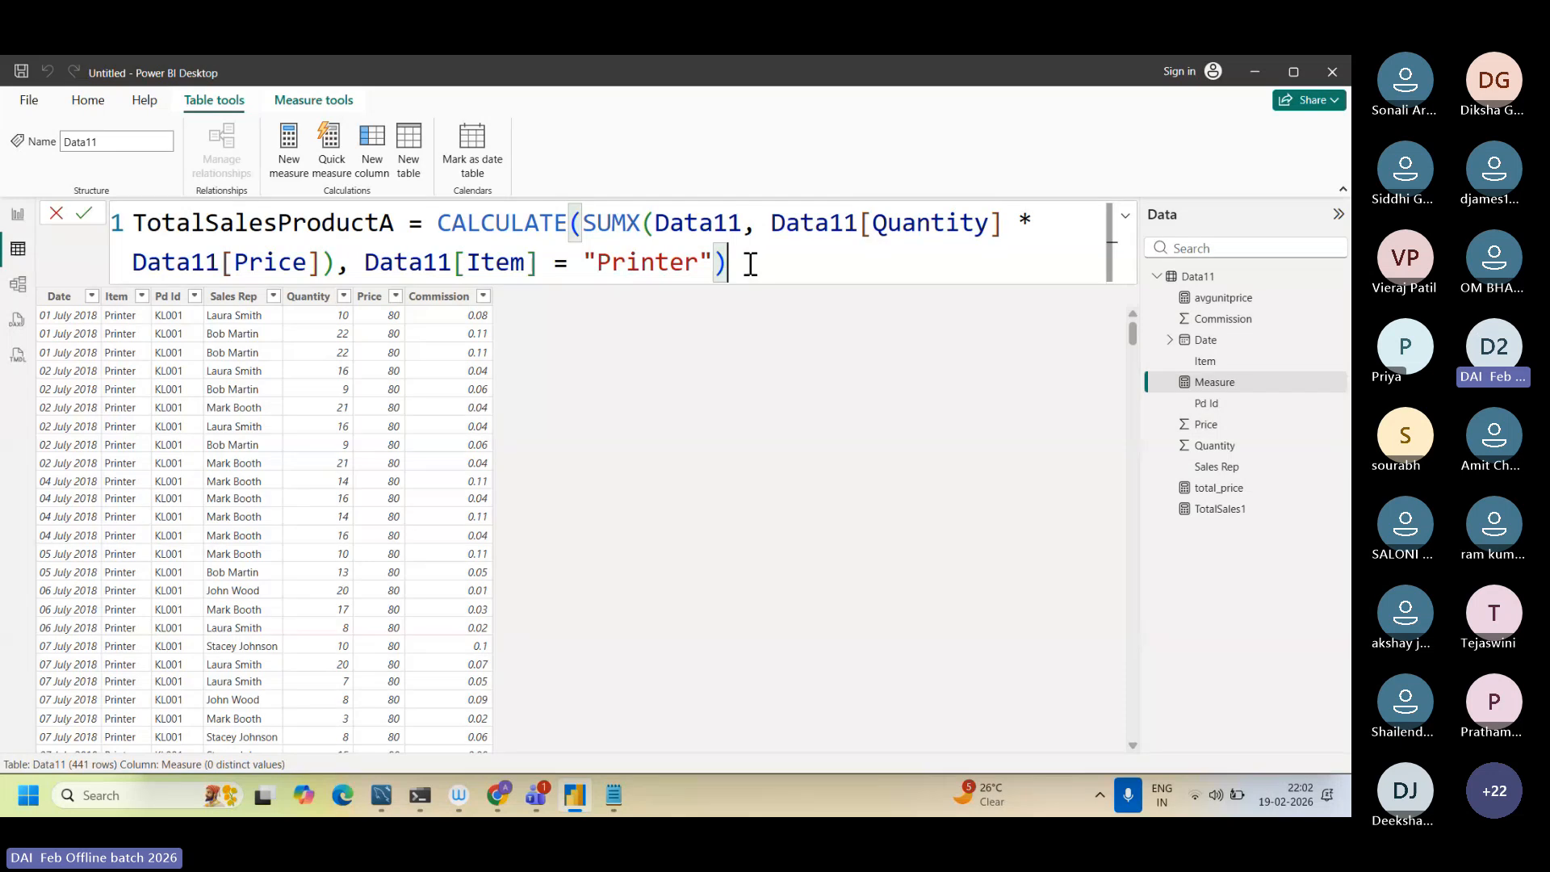
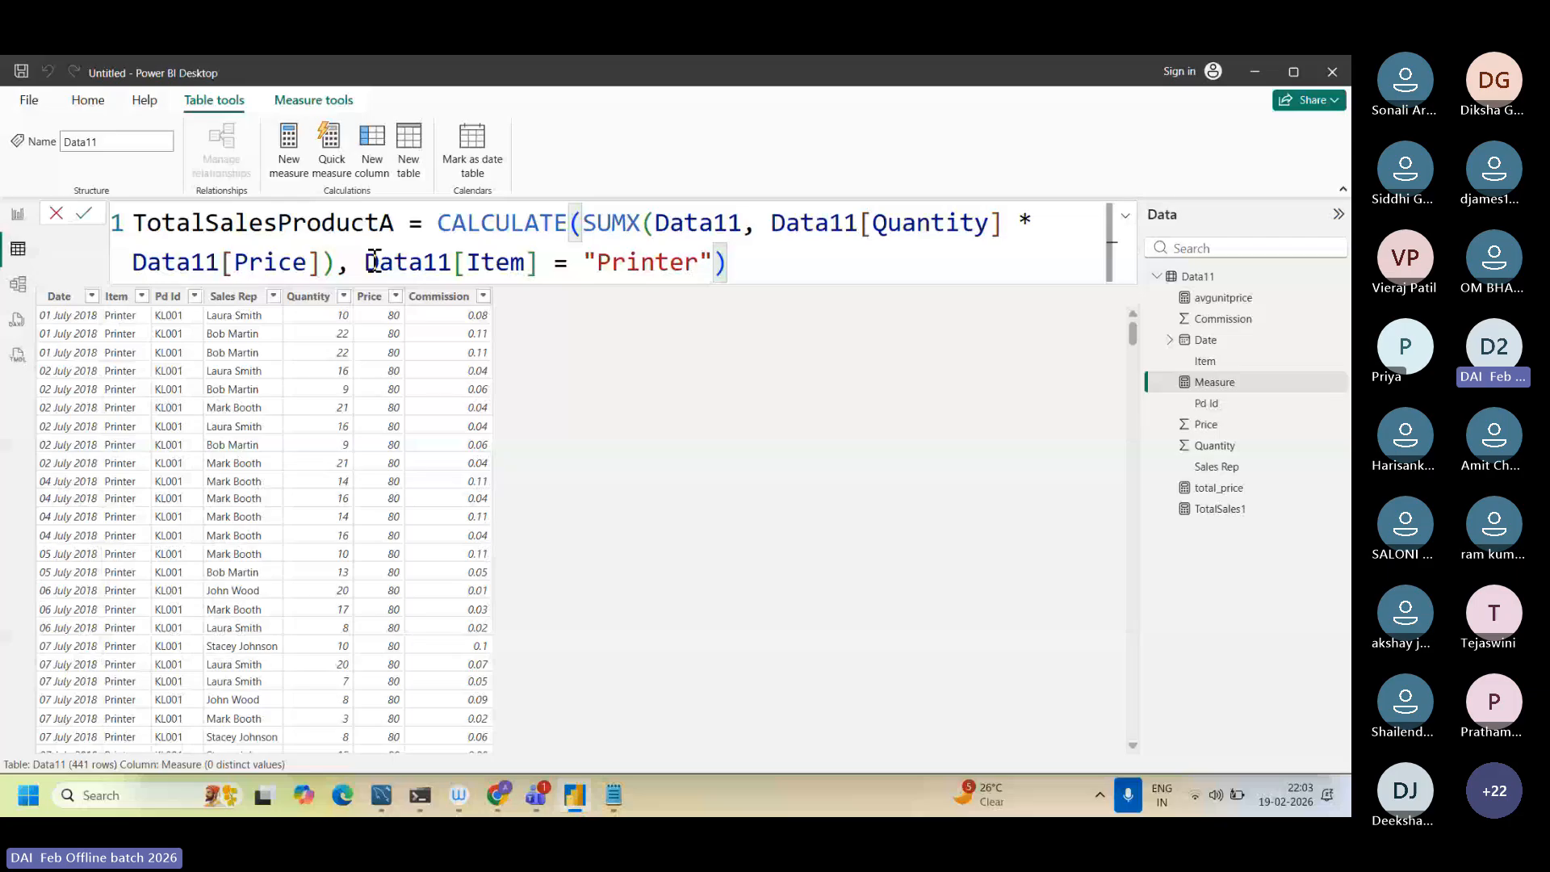
Step: Examine the Item = "Printer" filter, the SUMX function and the Quantity * Price expression in the TotalSalesProductA formula
left_click_drag(368, 263, 699, 259)
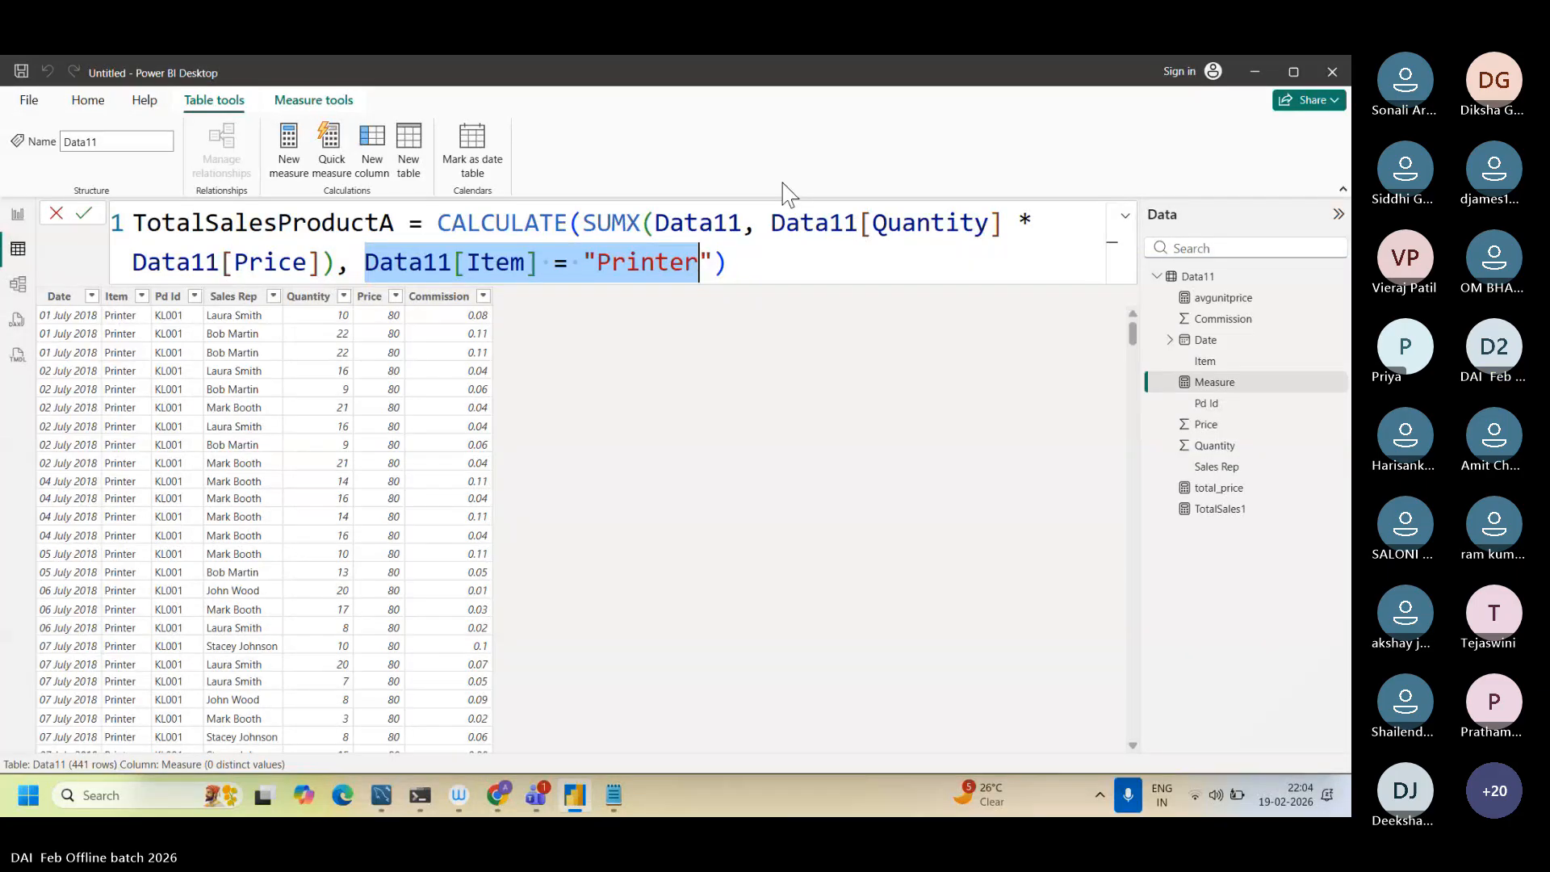
left_click(587, 222)
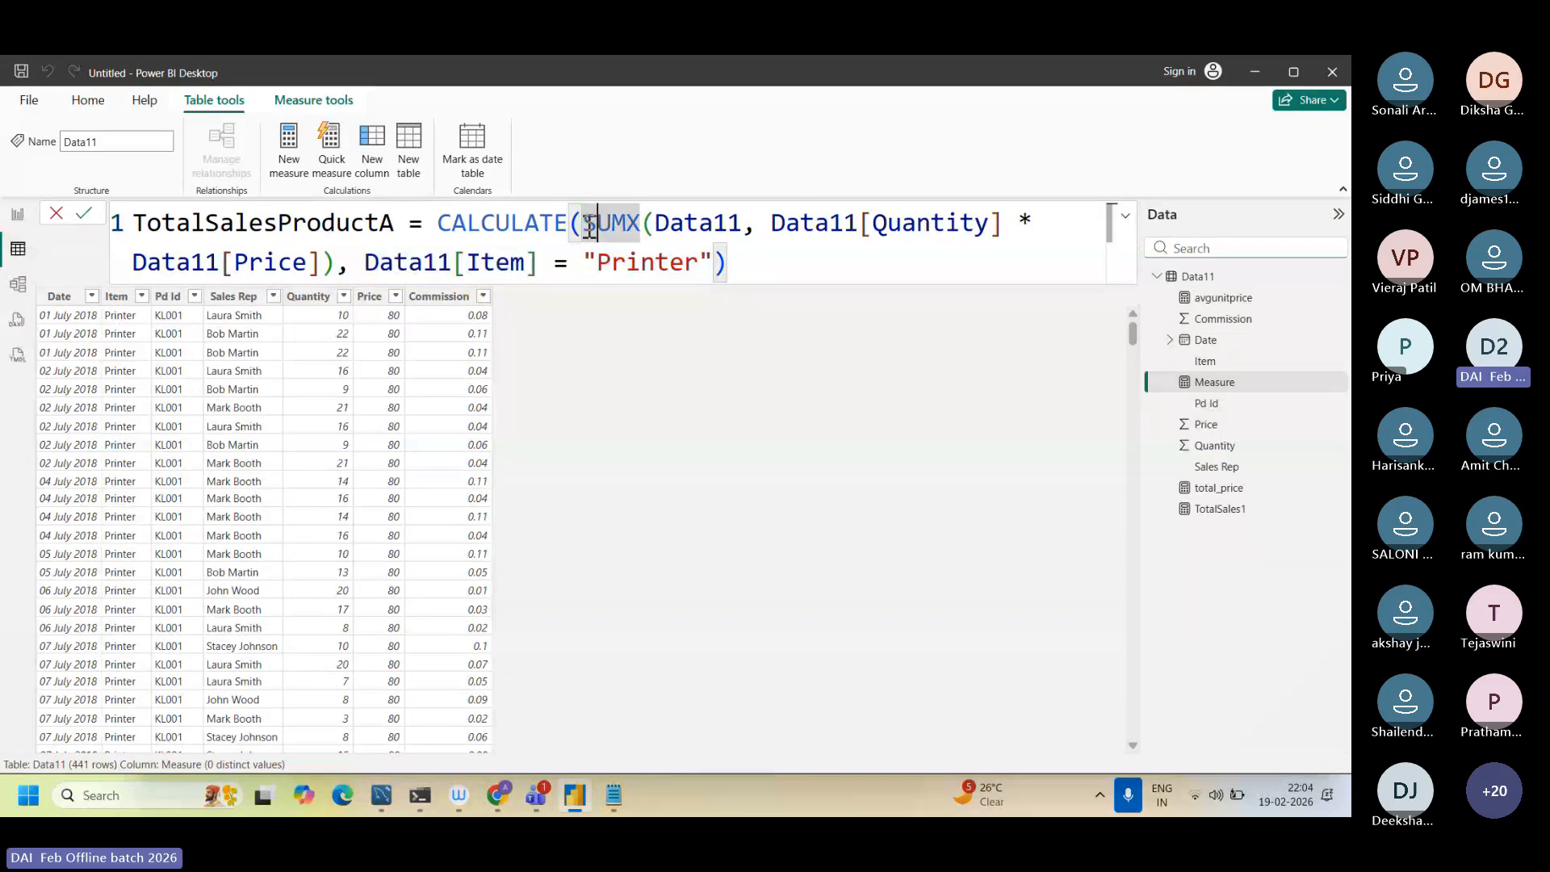
left_click_drag(586, 222, 637, 225)
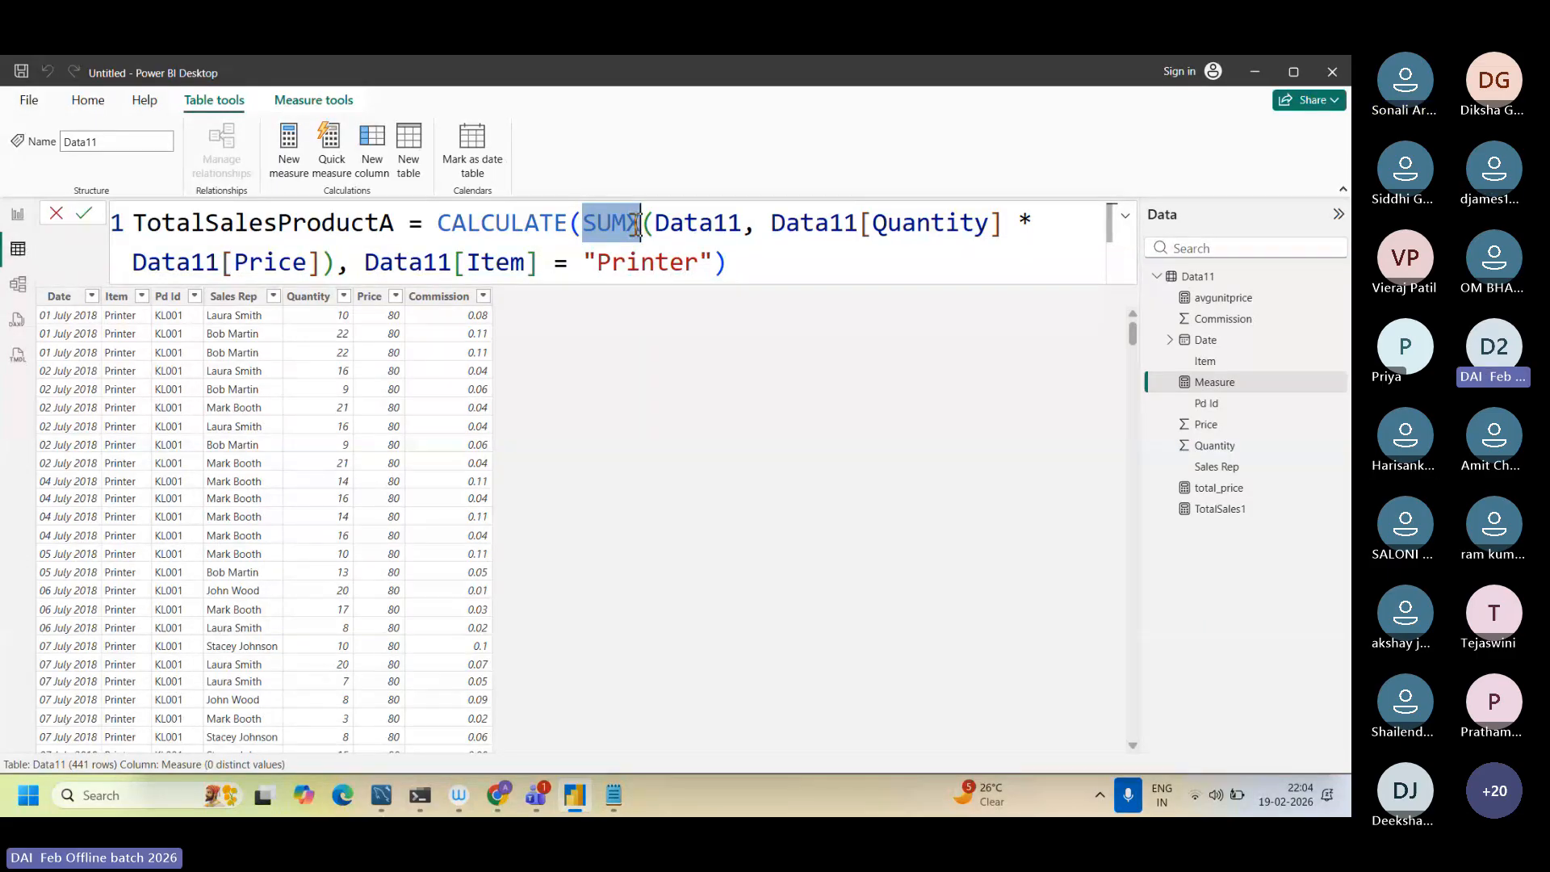
left_click_drag(771, 223, 334, 269)
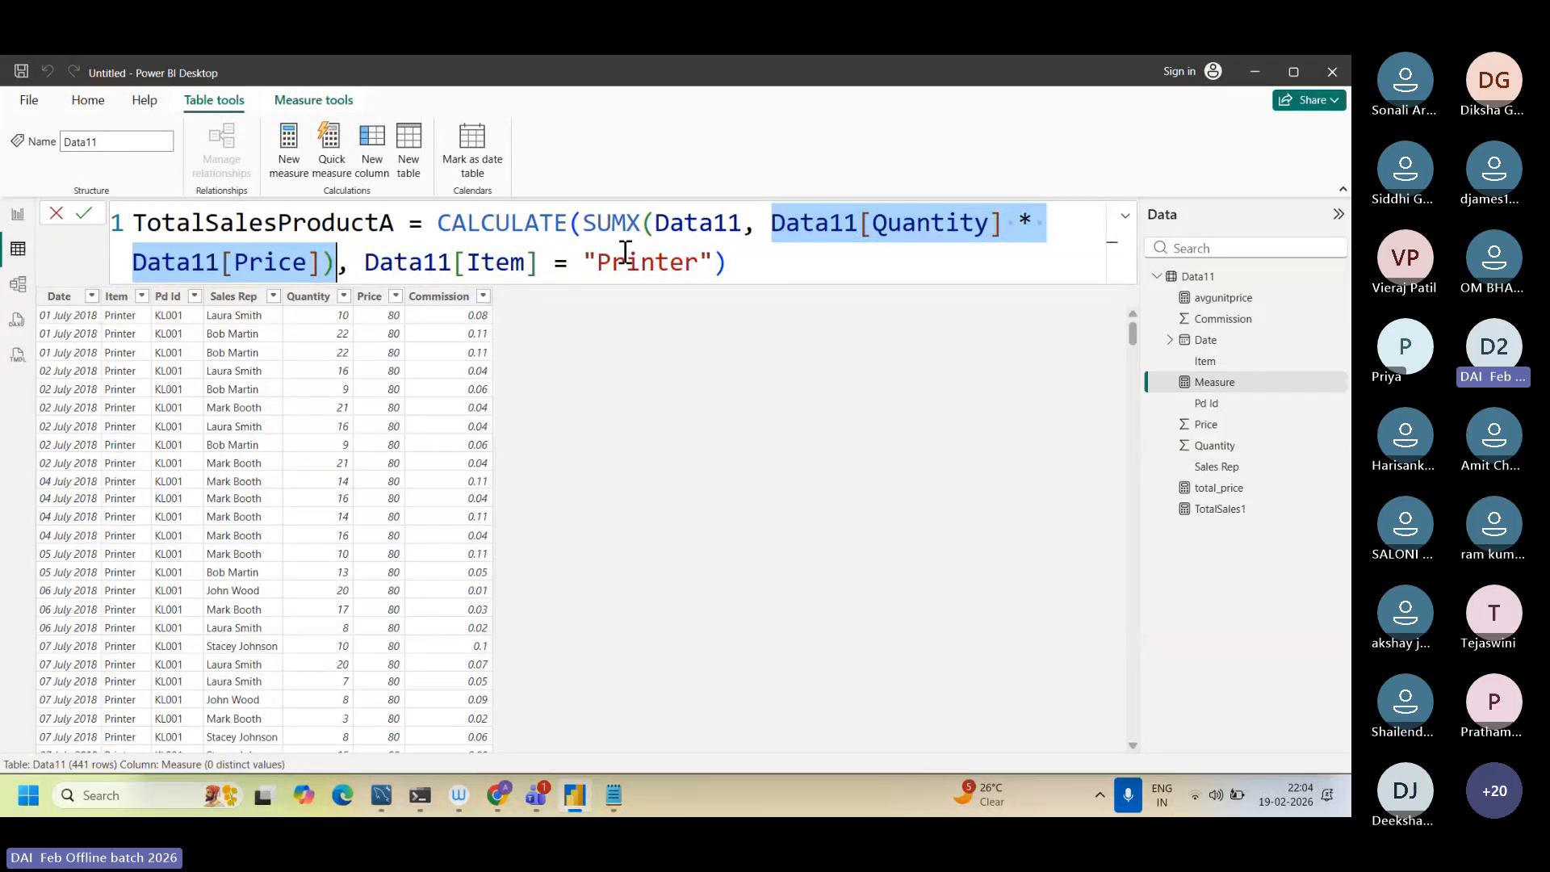
double_click(593, 224)
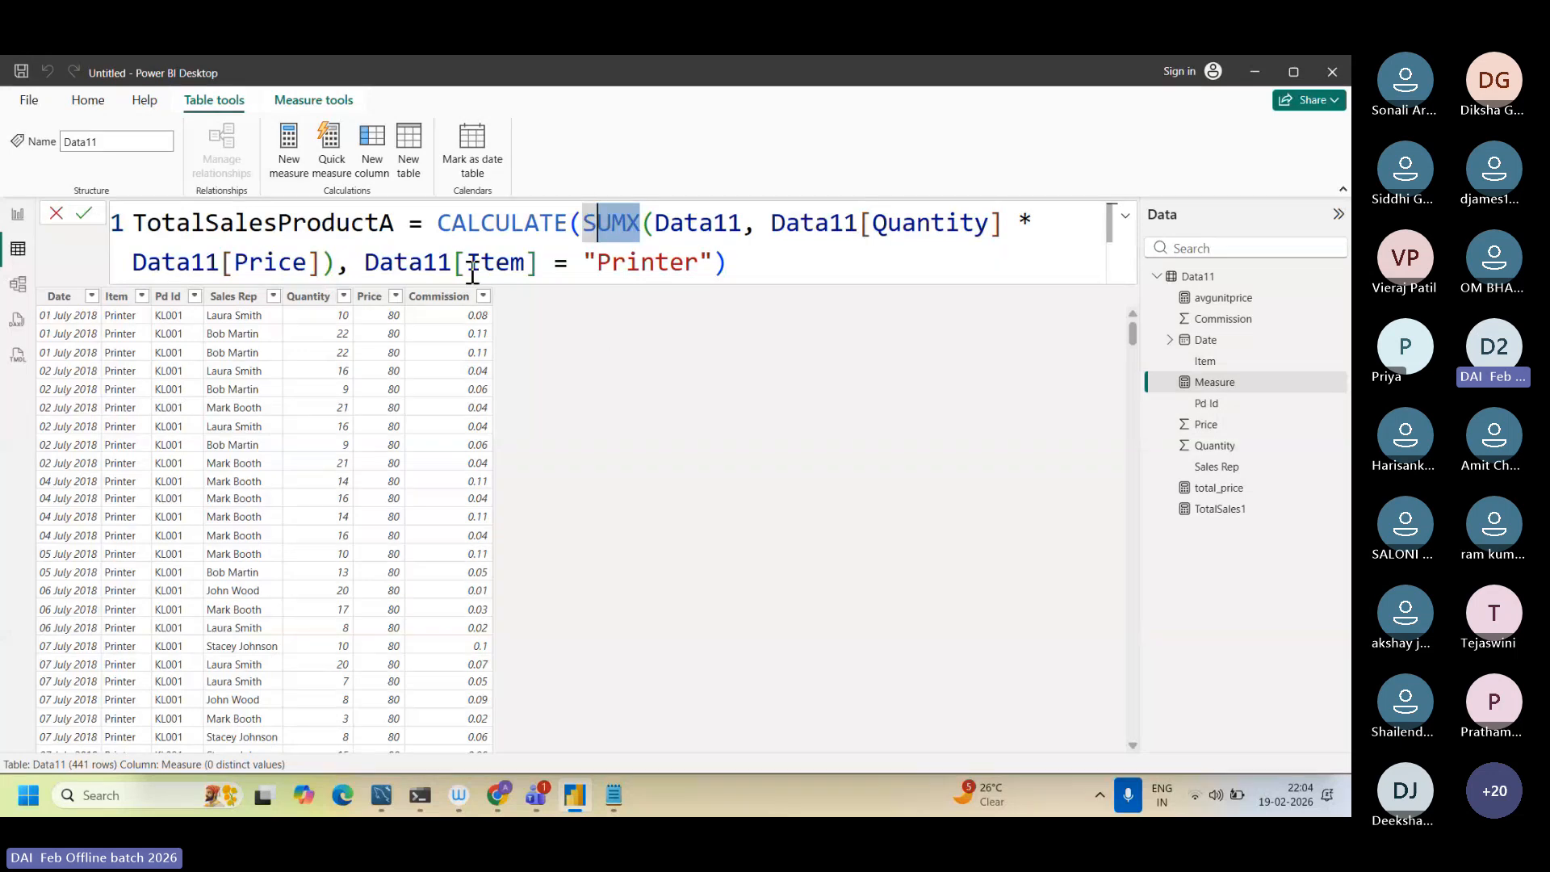
left_click_drag(466, 262, 713, 268)
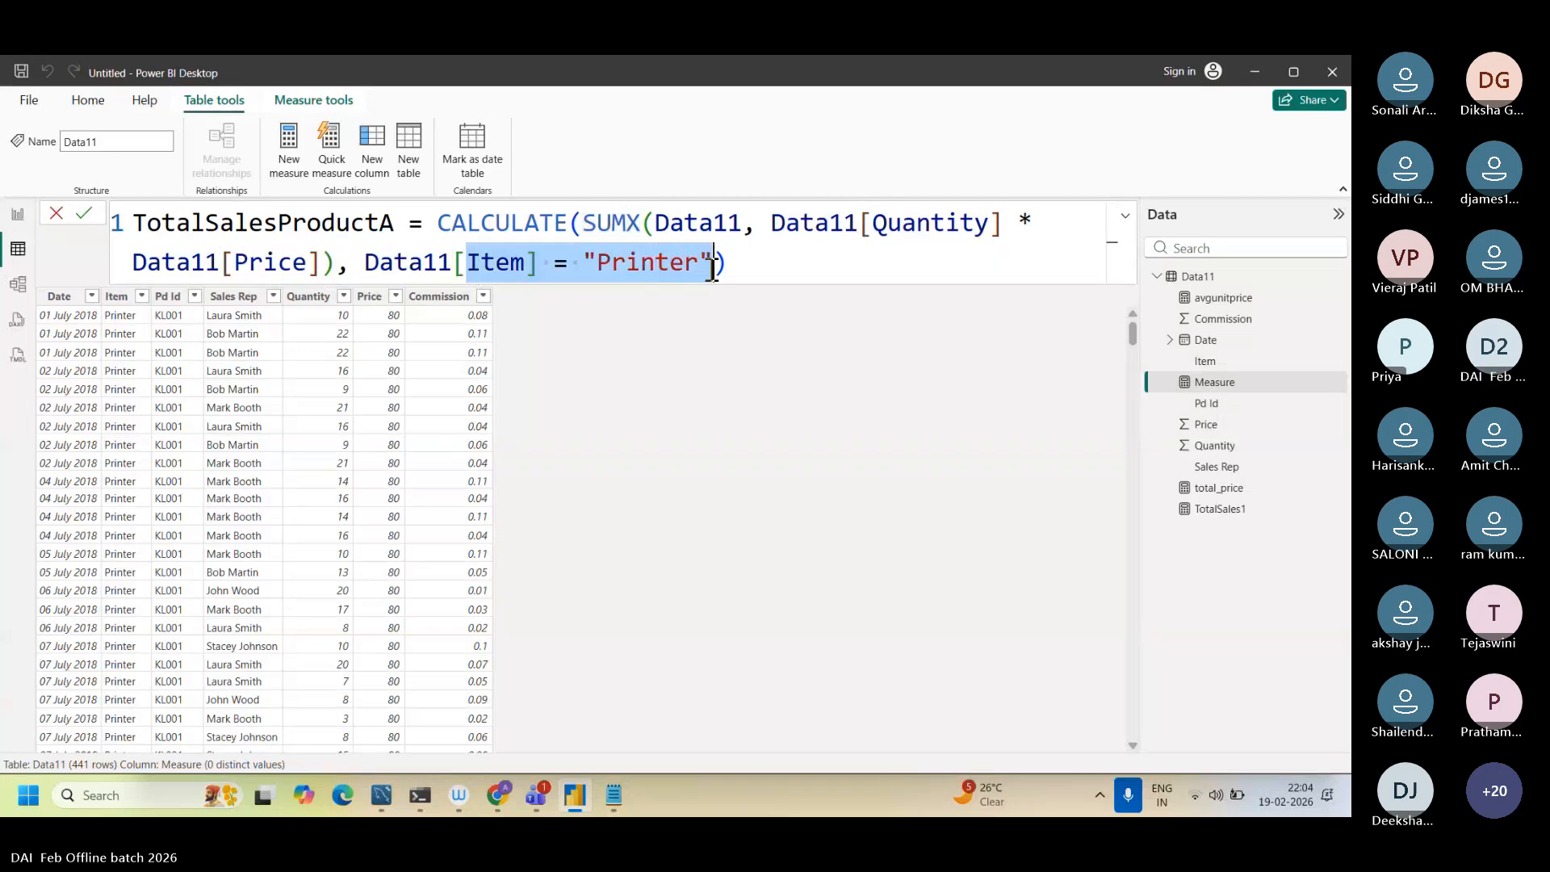
Step: Switch to Chrome and search Google in a new tab for "calculate dax function in power bi"
left_click(495, 789)
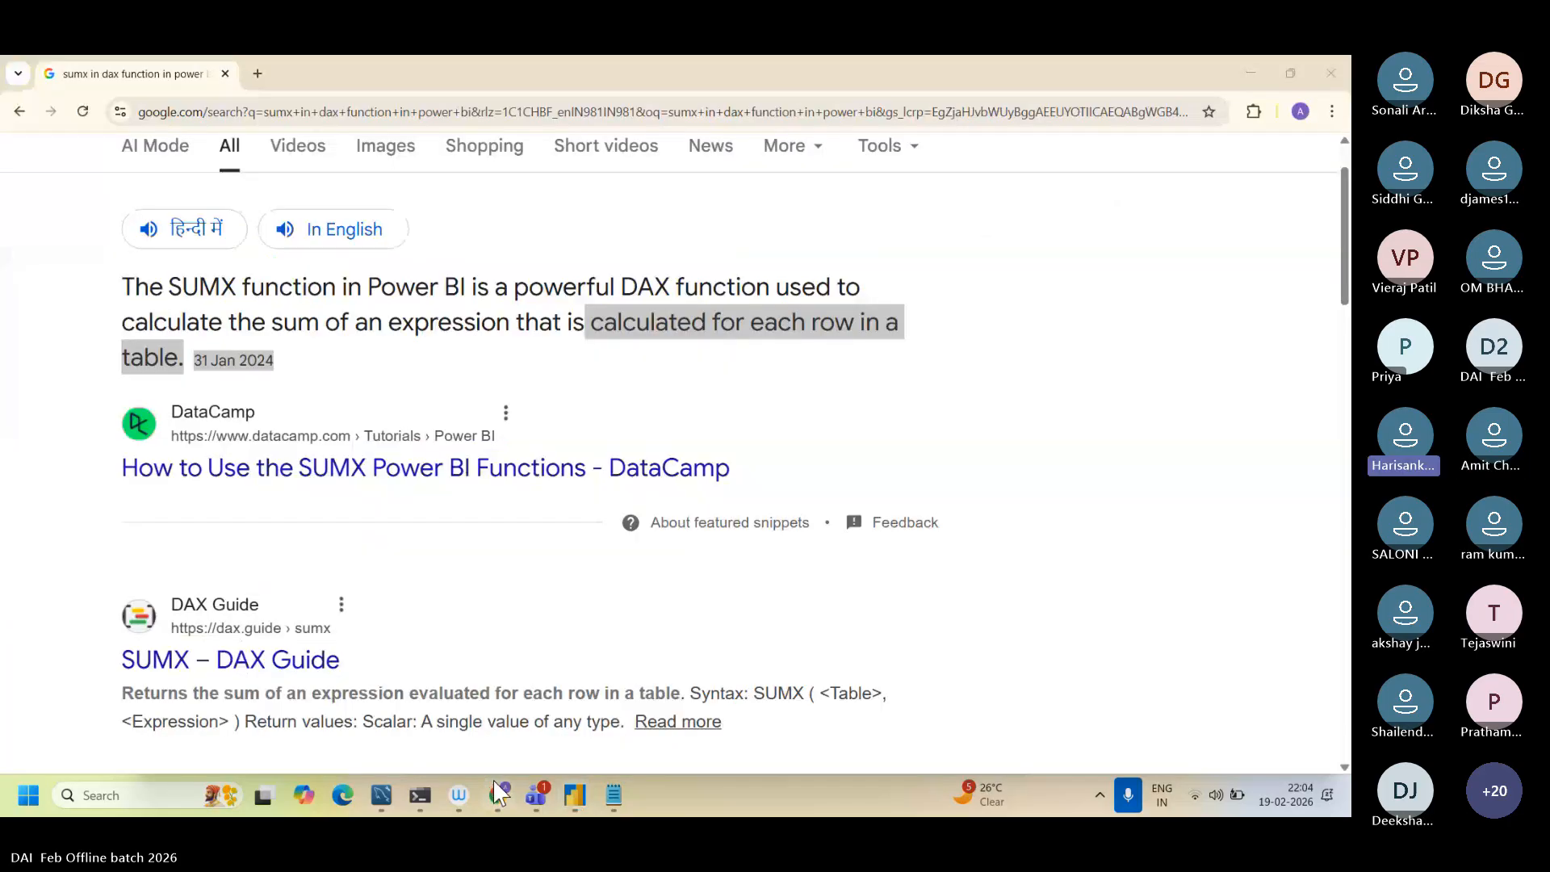
left_click(255, 73)
type("calculate ")
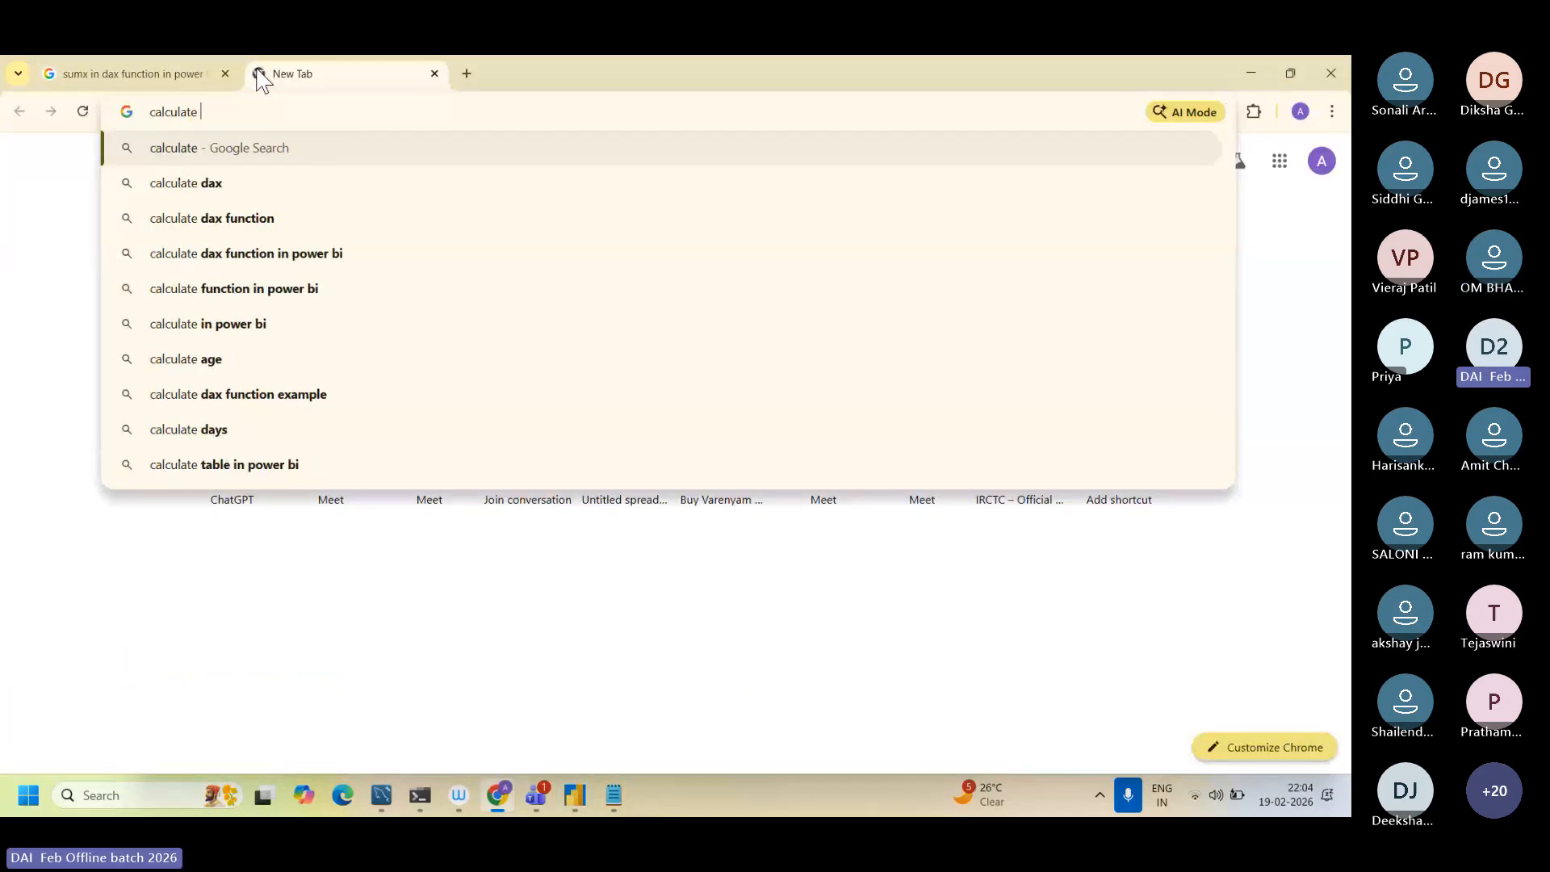
type("dax fu")
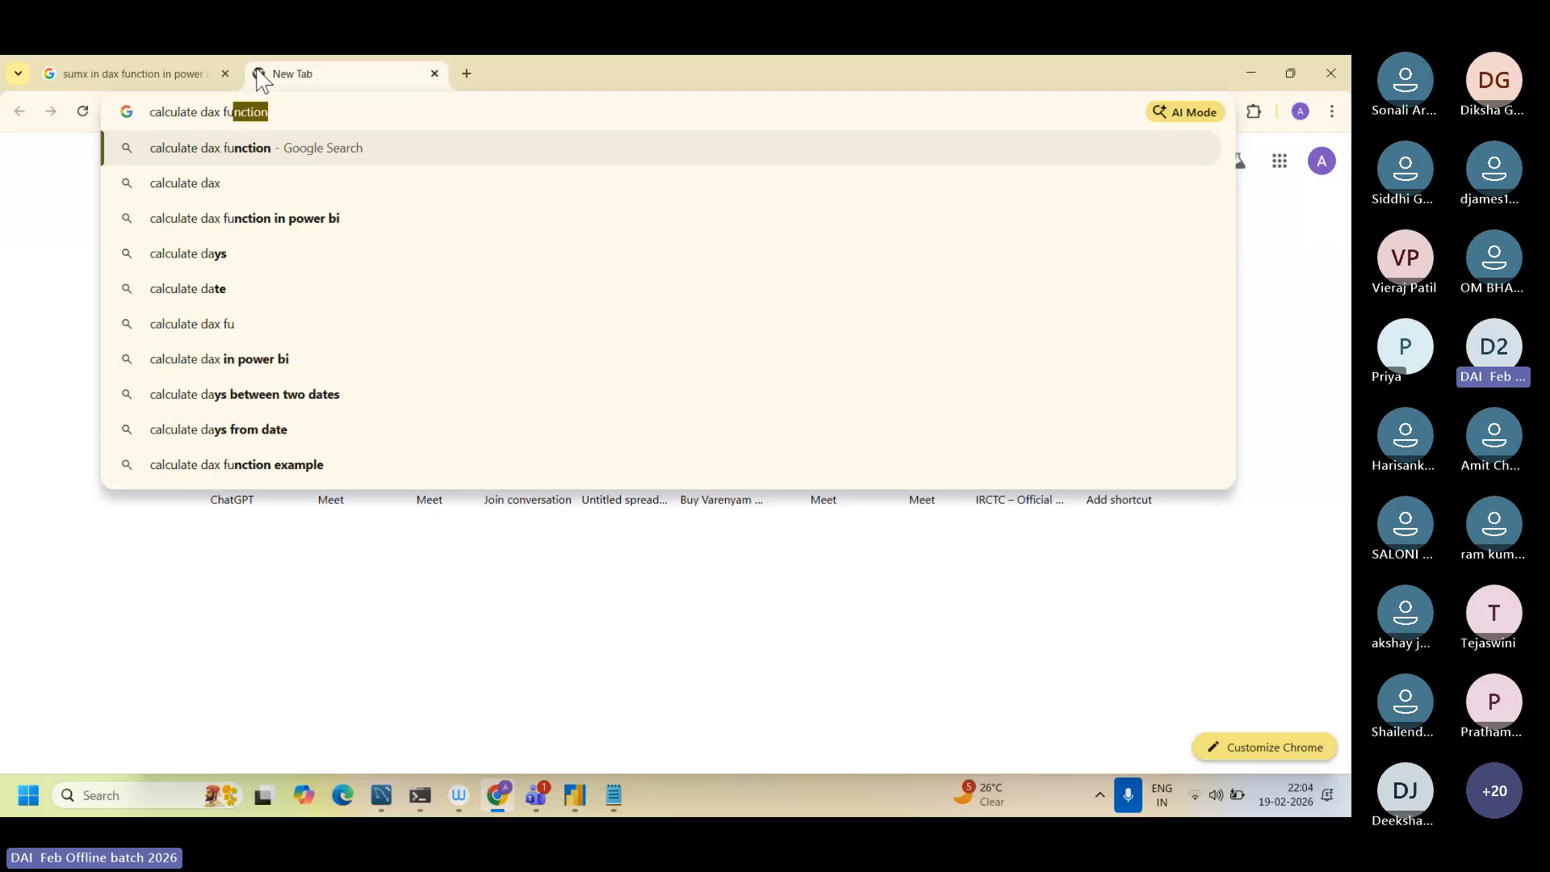
type("nction in")
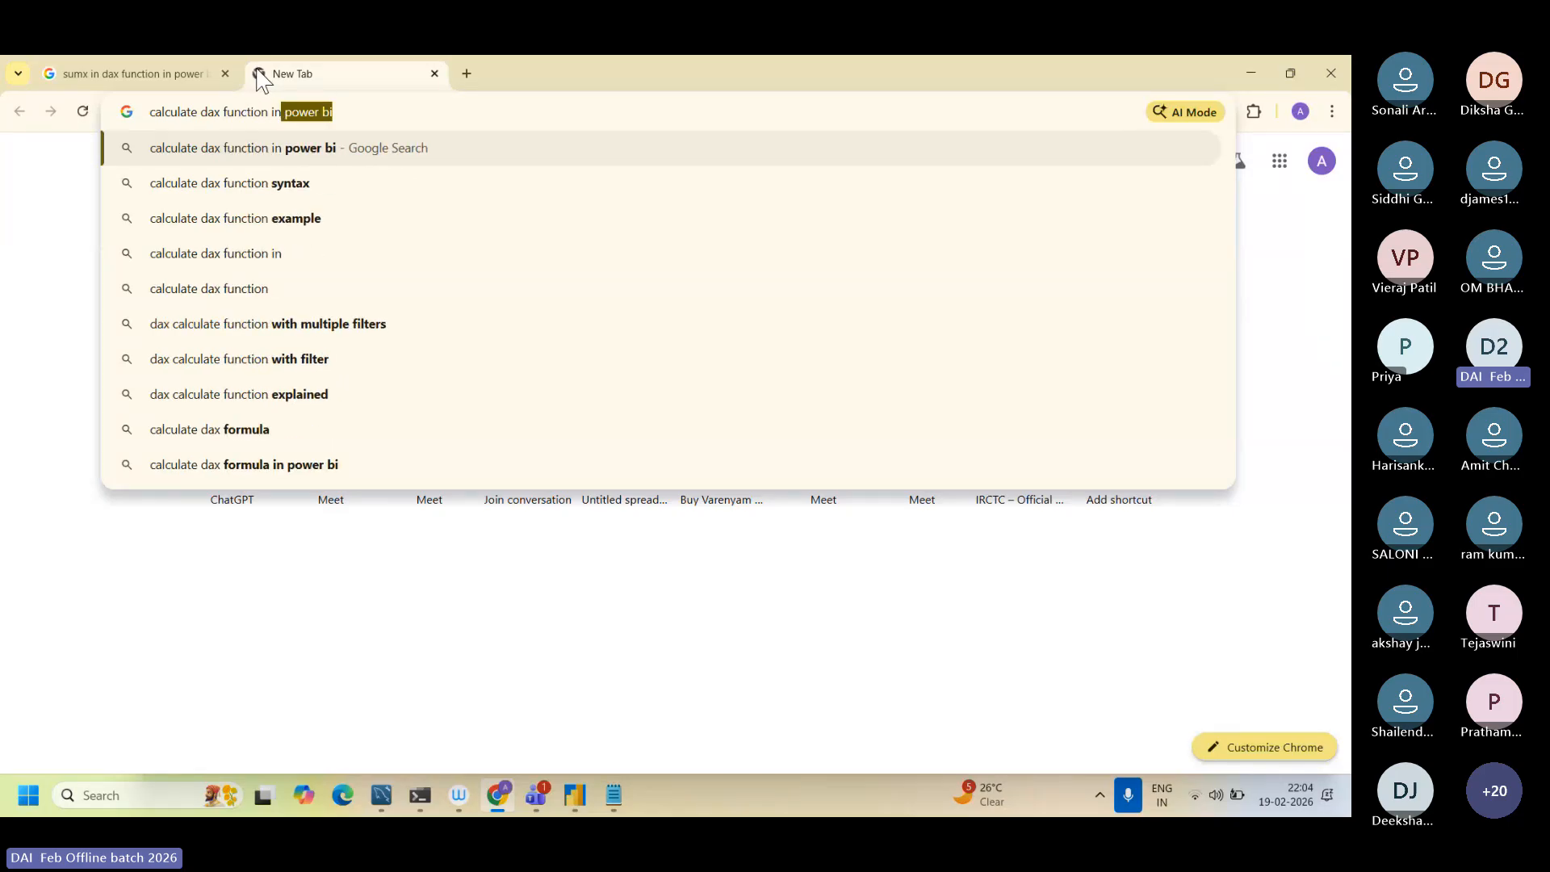
type(" power bi")
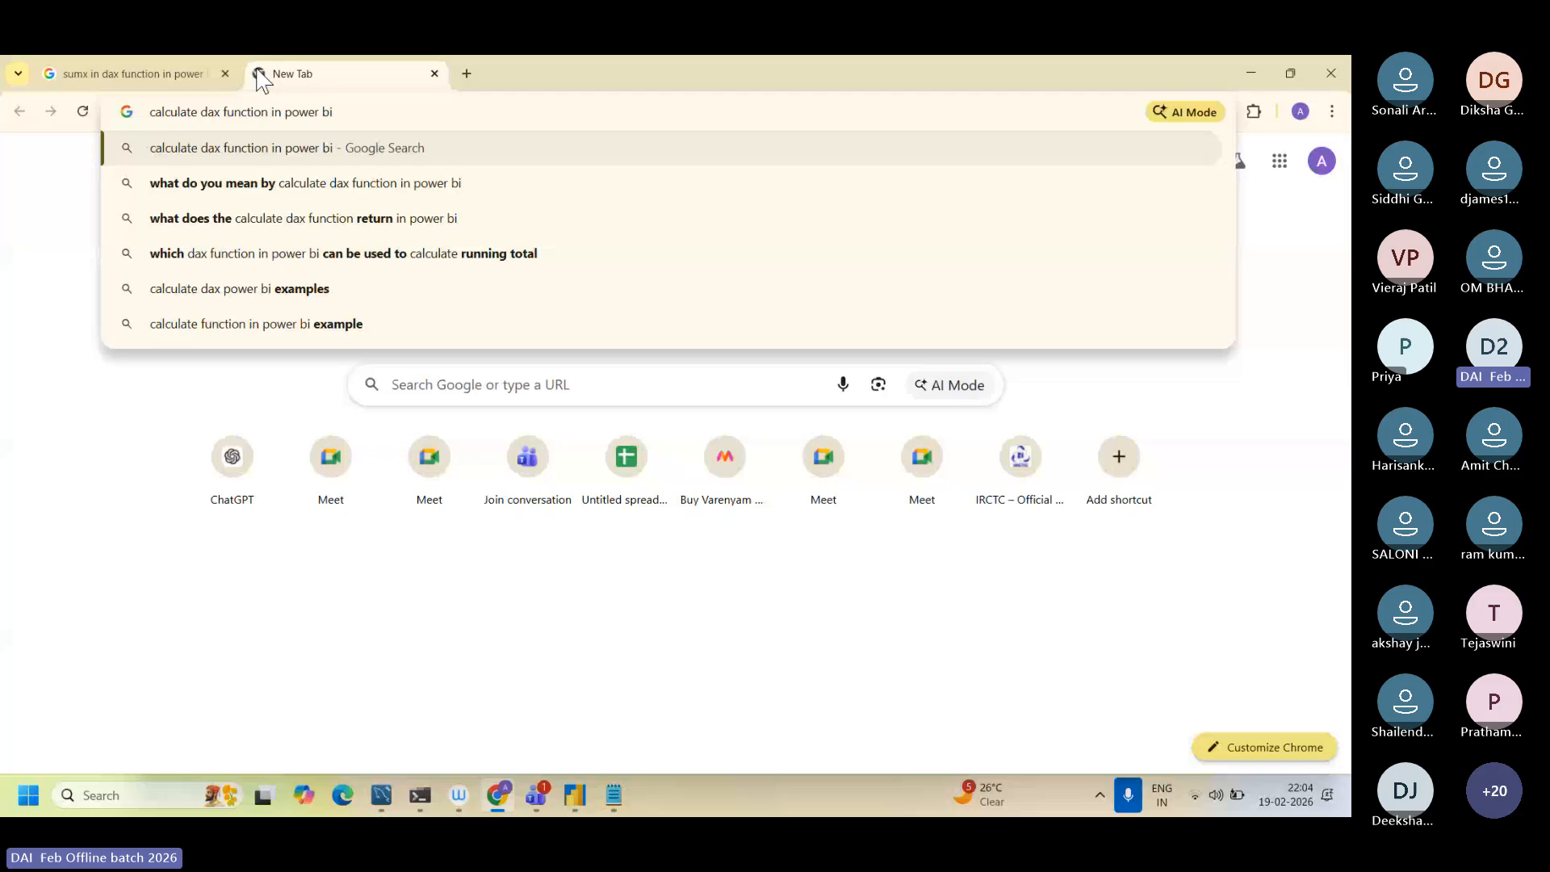
key("Return")
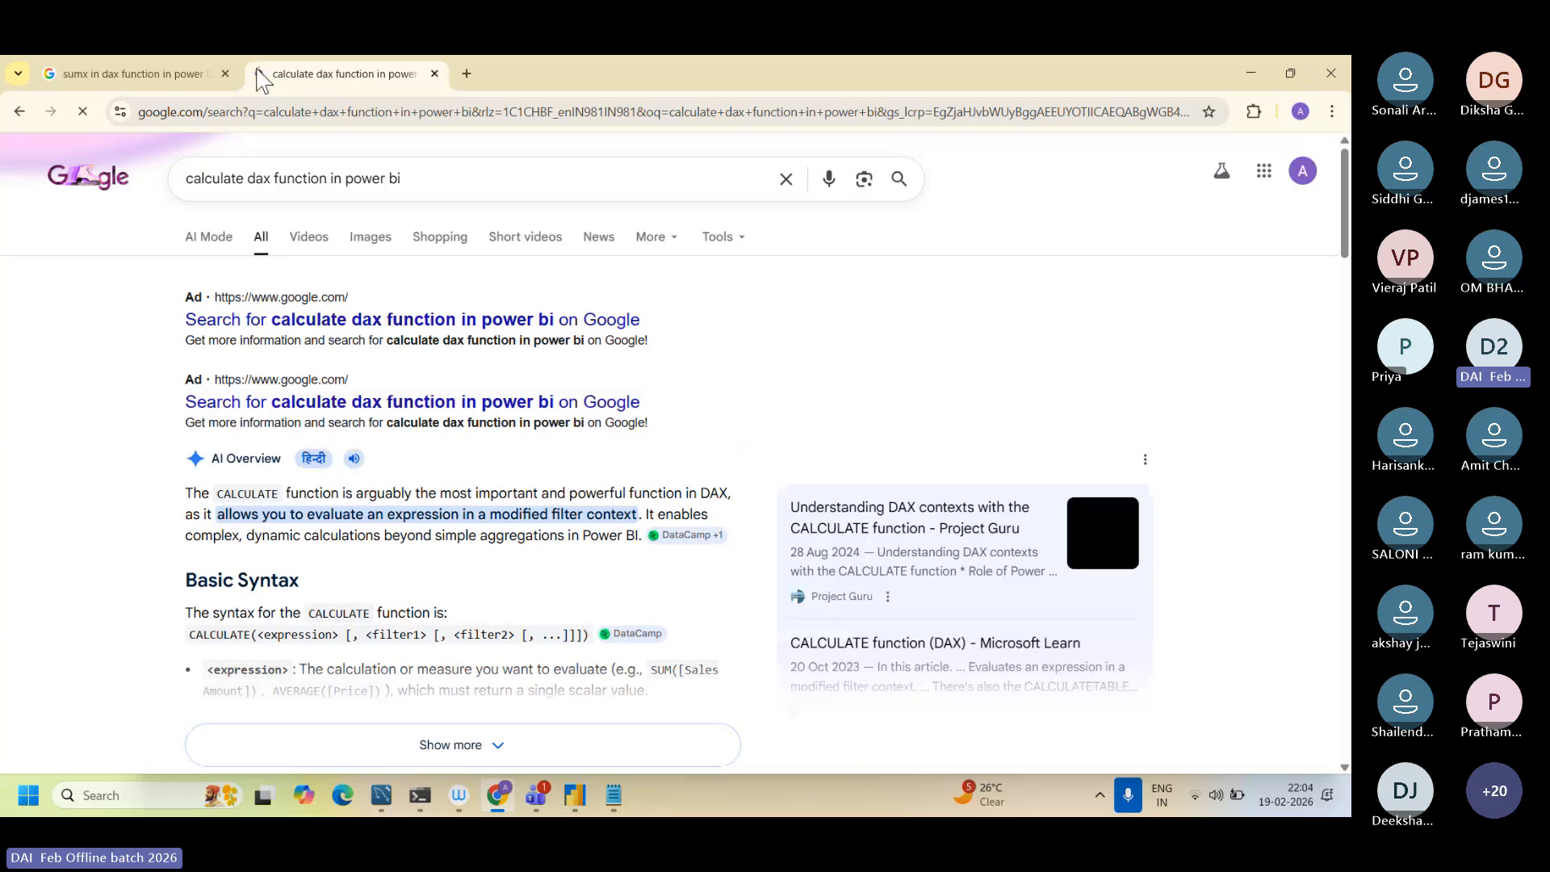
Step: Highlight the AI Overview's opening sentence describing the CALCULATE function and enlarge the page for reading
scroll(312, 557, "down", 1)
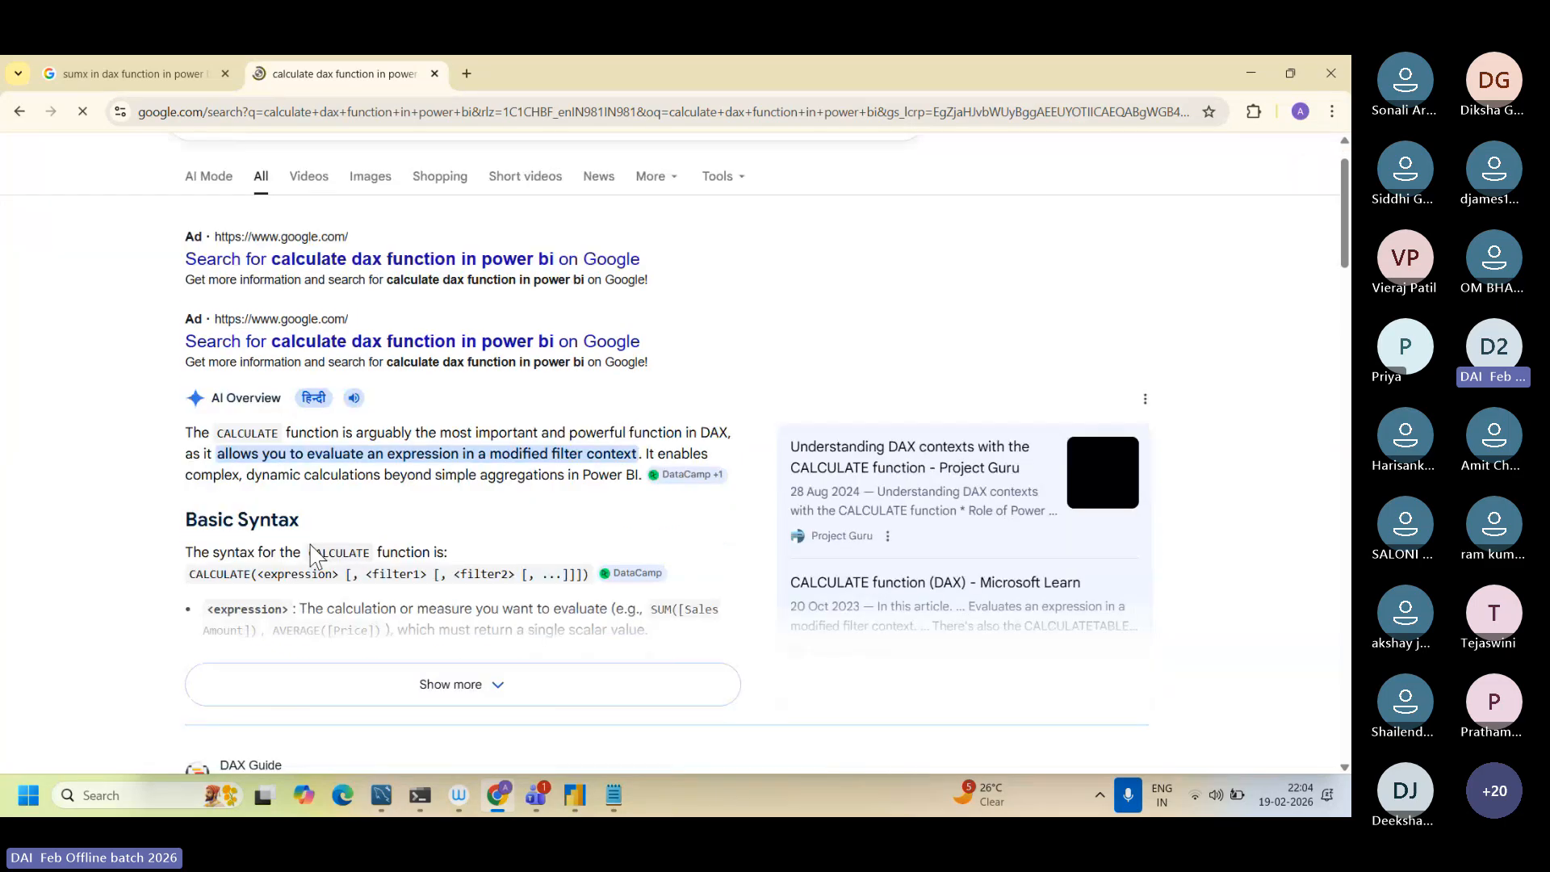
scroll(311, 557, "up", 1)
scroll(312, 557, "up", 2)
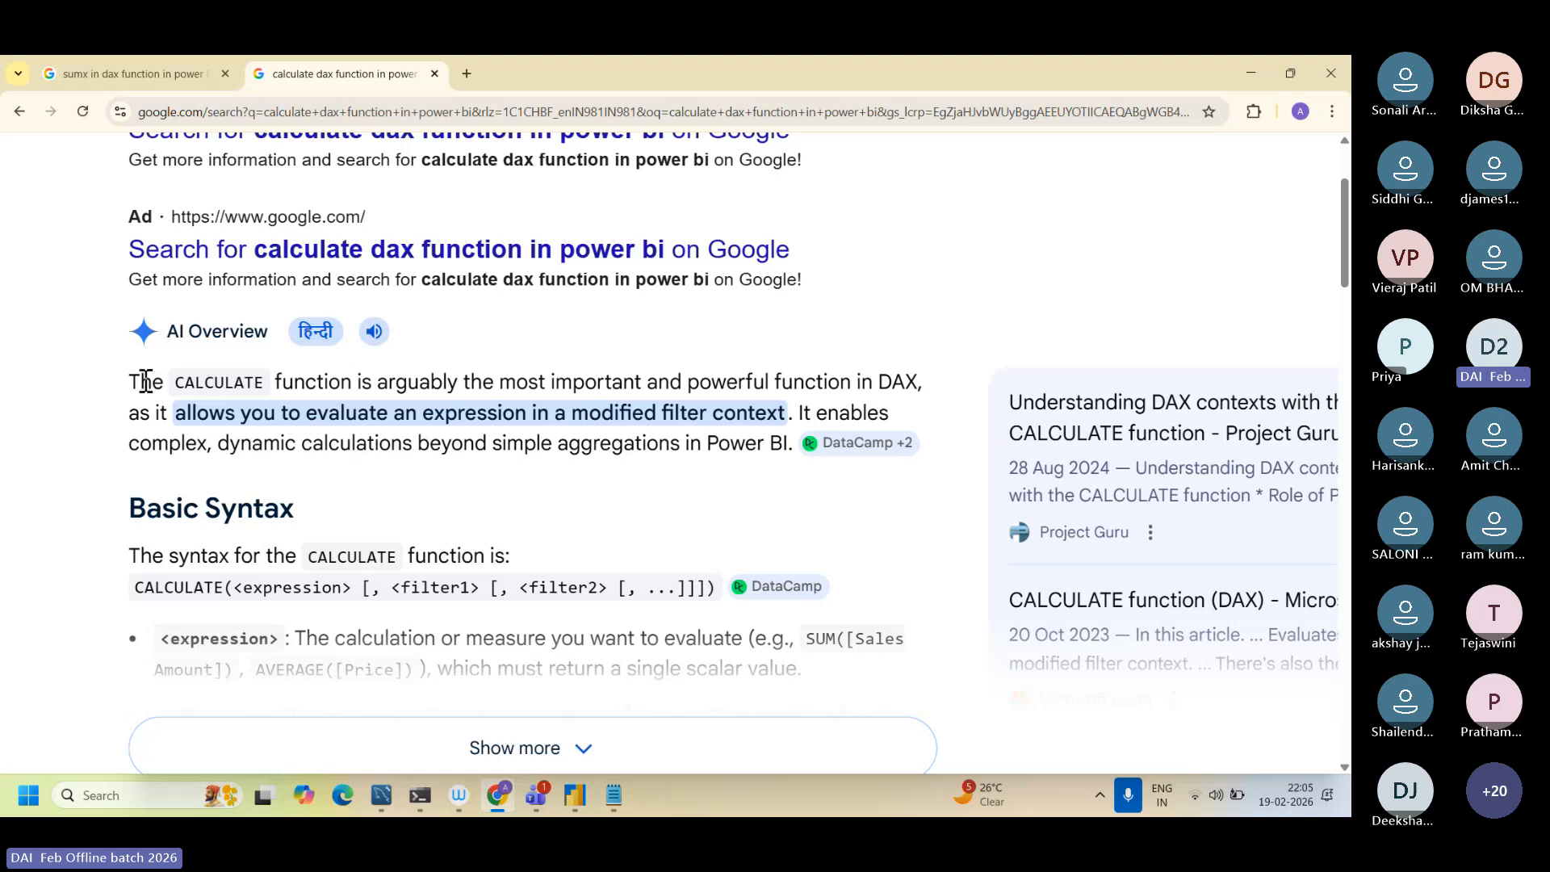
left_click_drag(141, 382, 793, 419)
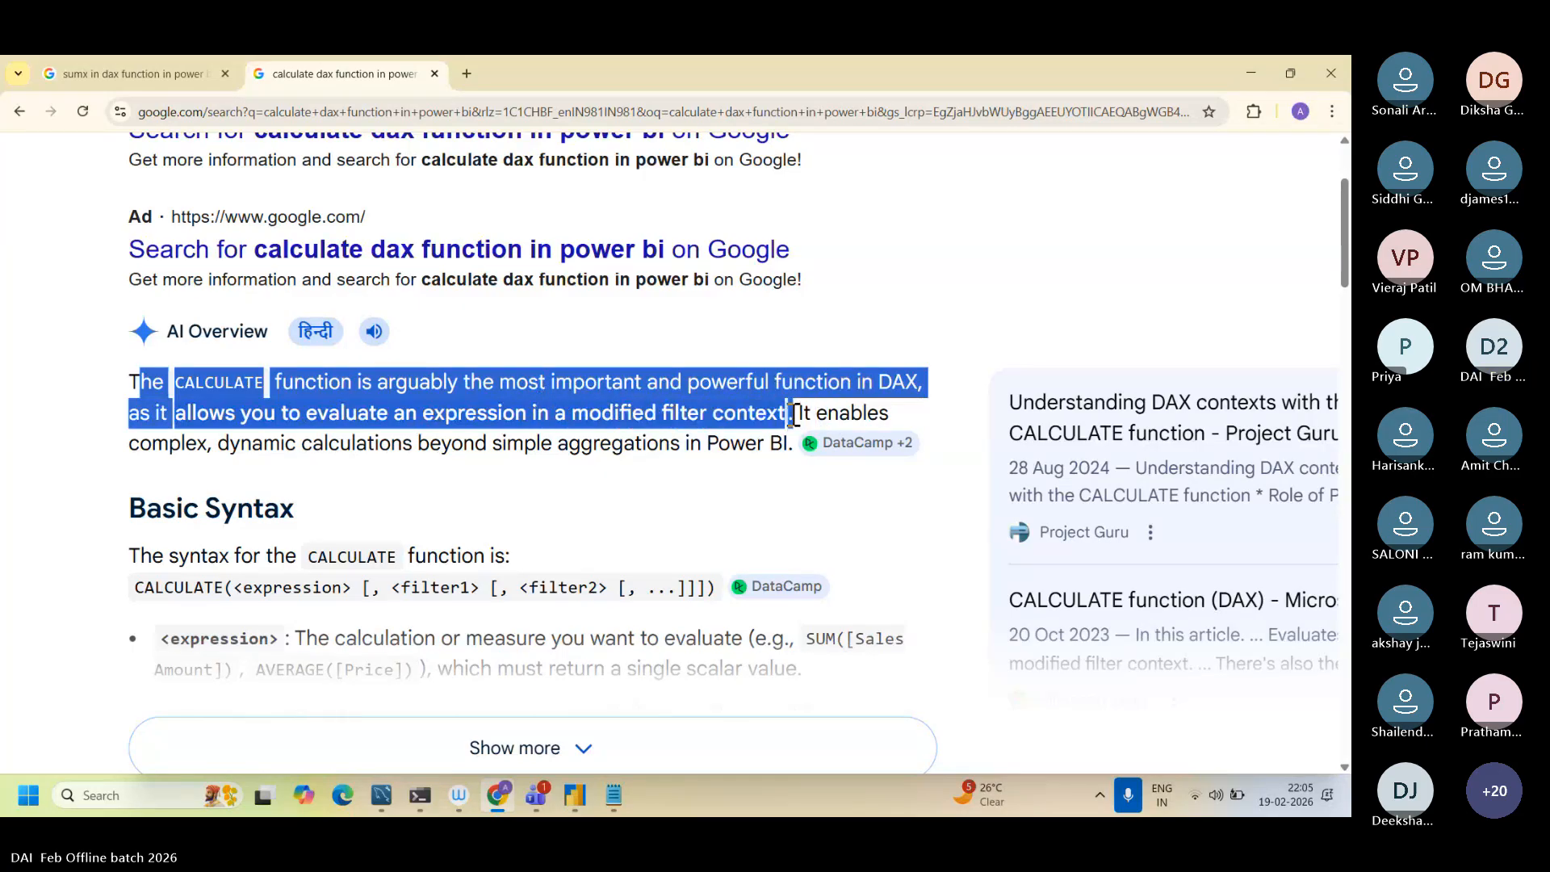
key("ctrl+plus")
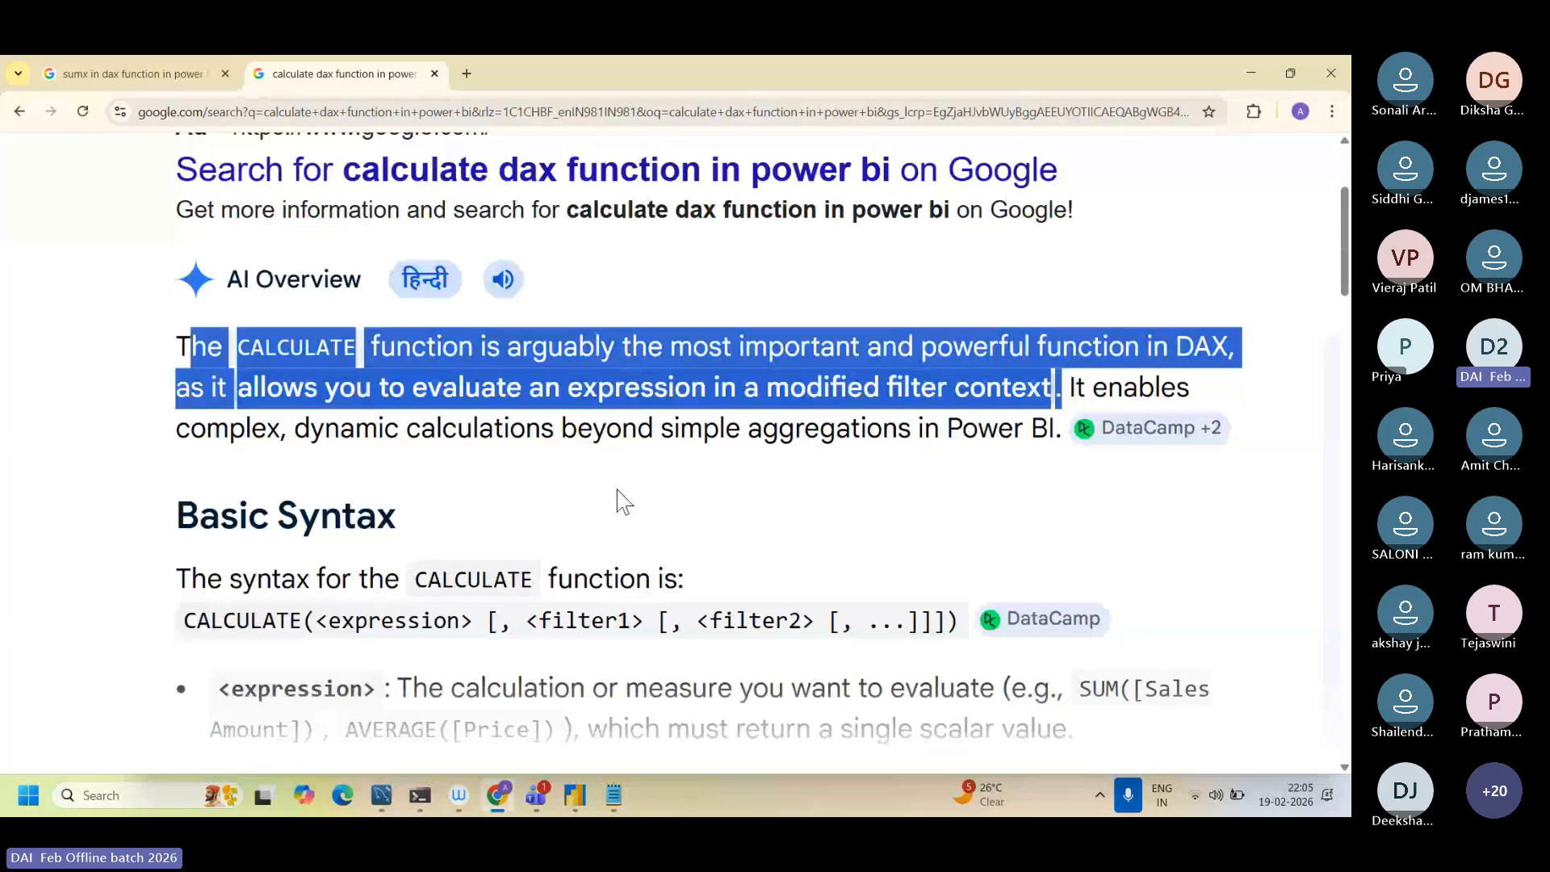
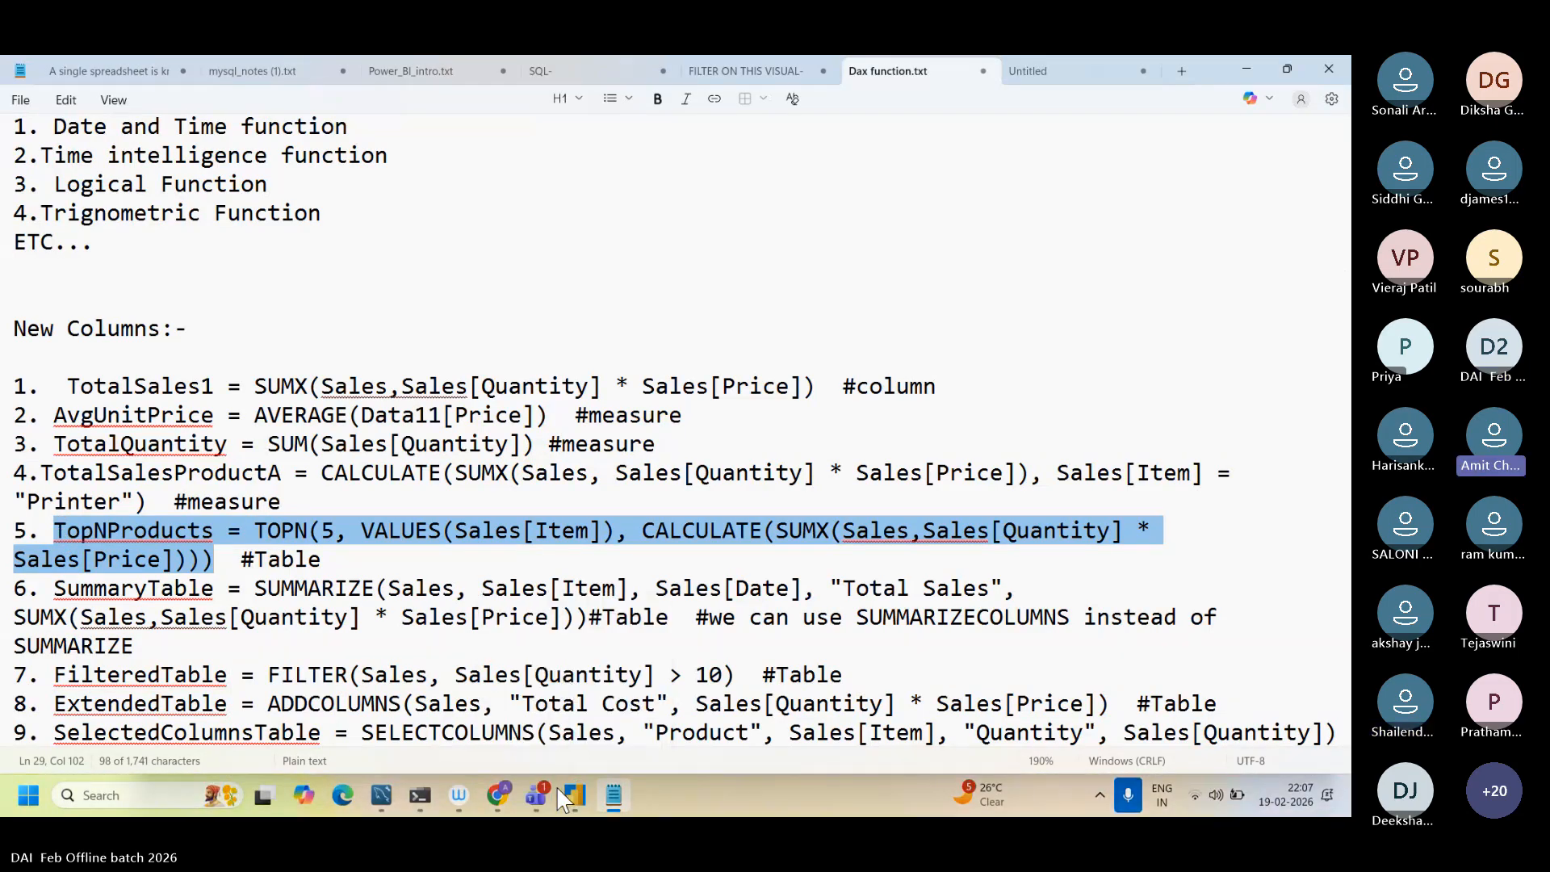
Step: Switch to Power BI Desktop and start a new calculated table from the copied formula TopNProducts = TOPN(5, VALUES(Sales[Item]), CALCULATE(SUMX(Sales,Sales[Quantity] * Sales[Price])))
left_click(569, 797)
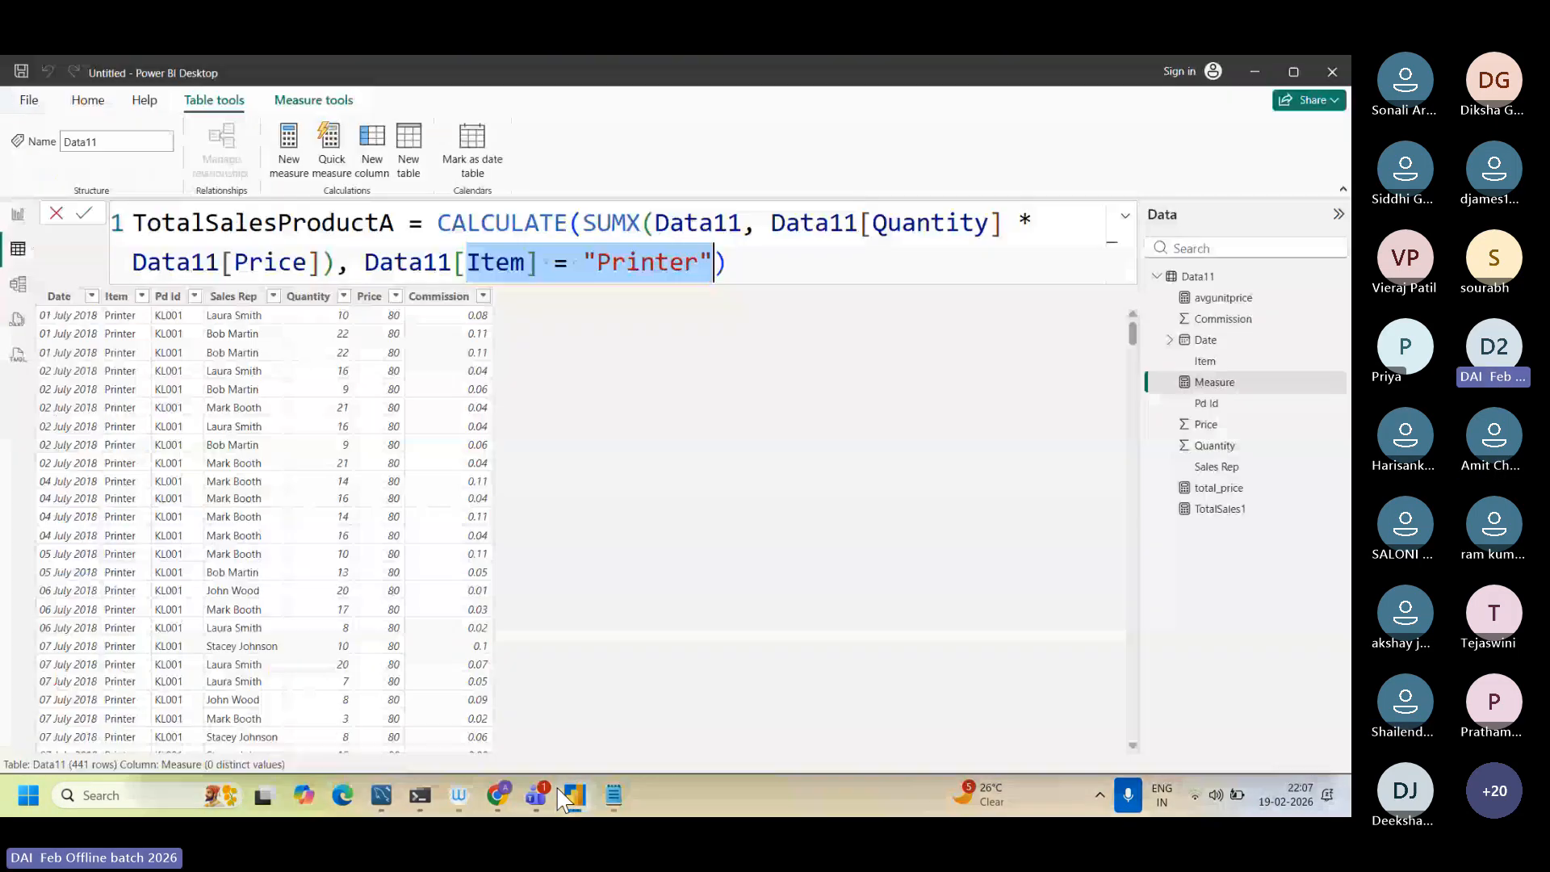
left_click(401, 164)
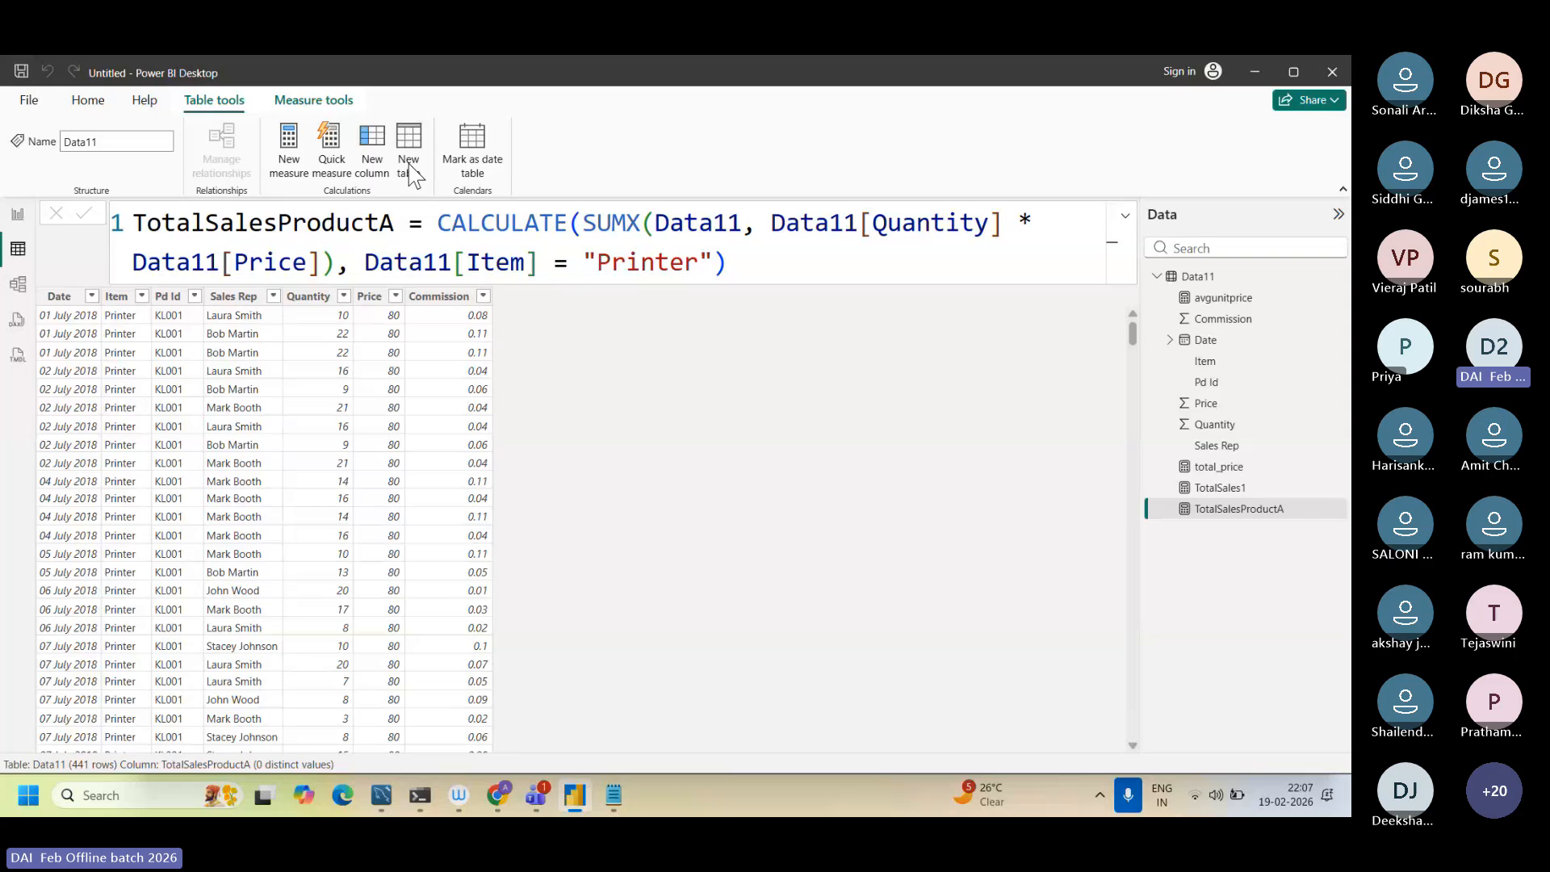
left_click(409, 174)
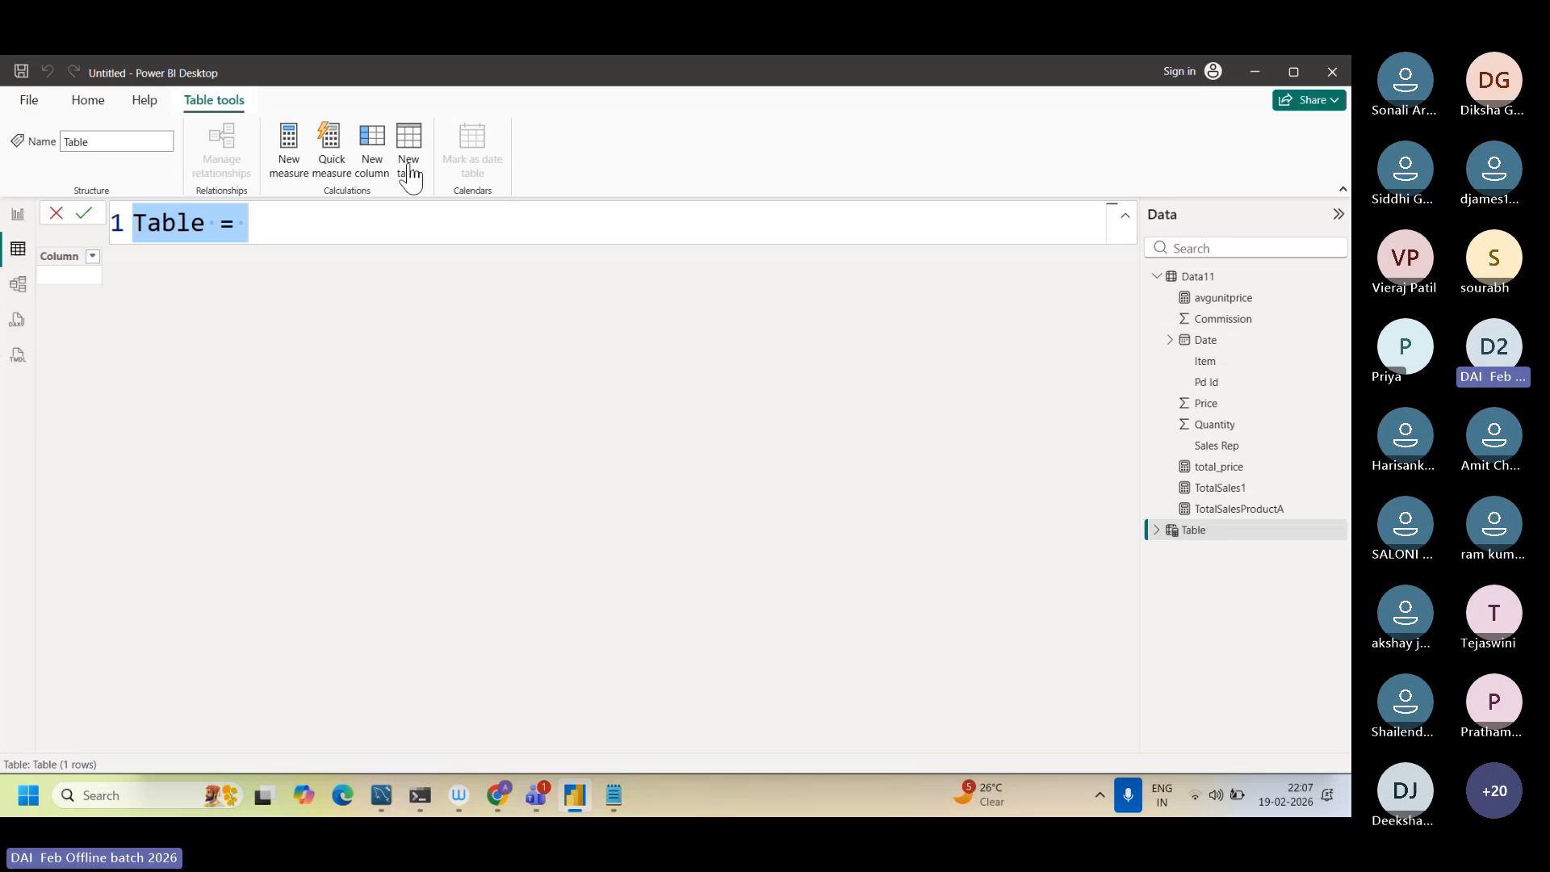
key("BackSpace")
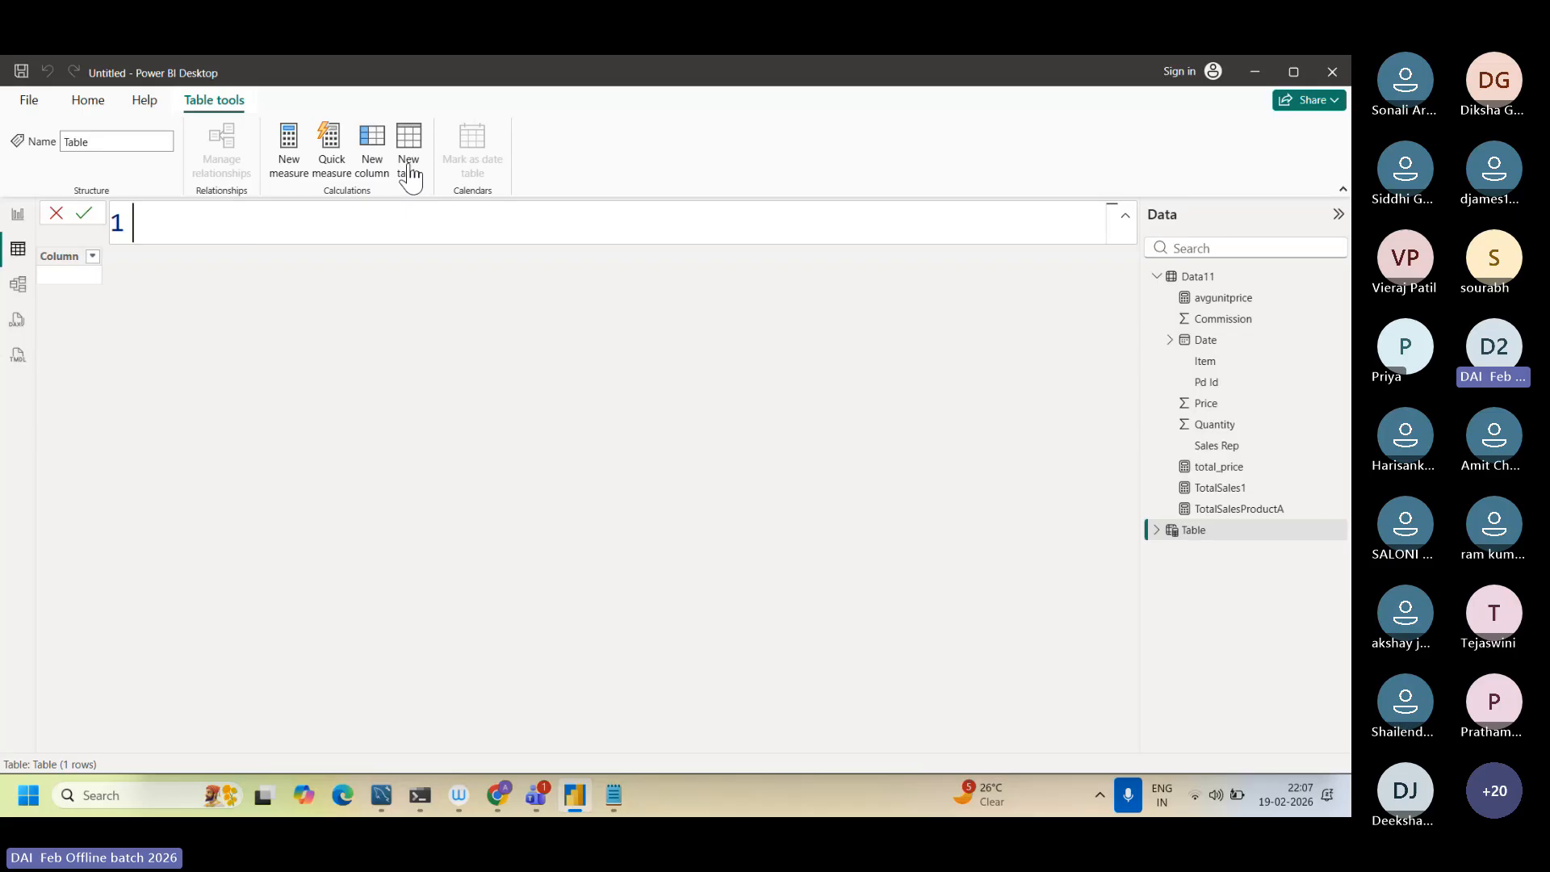
type("TopNProducts = TOPN(5, VALUES(Sales[Item]), CALCULATE(SUMX(Sales, Sales[Quantity] * Sales[Price])))")
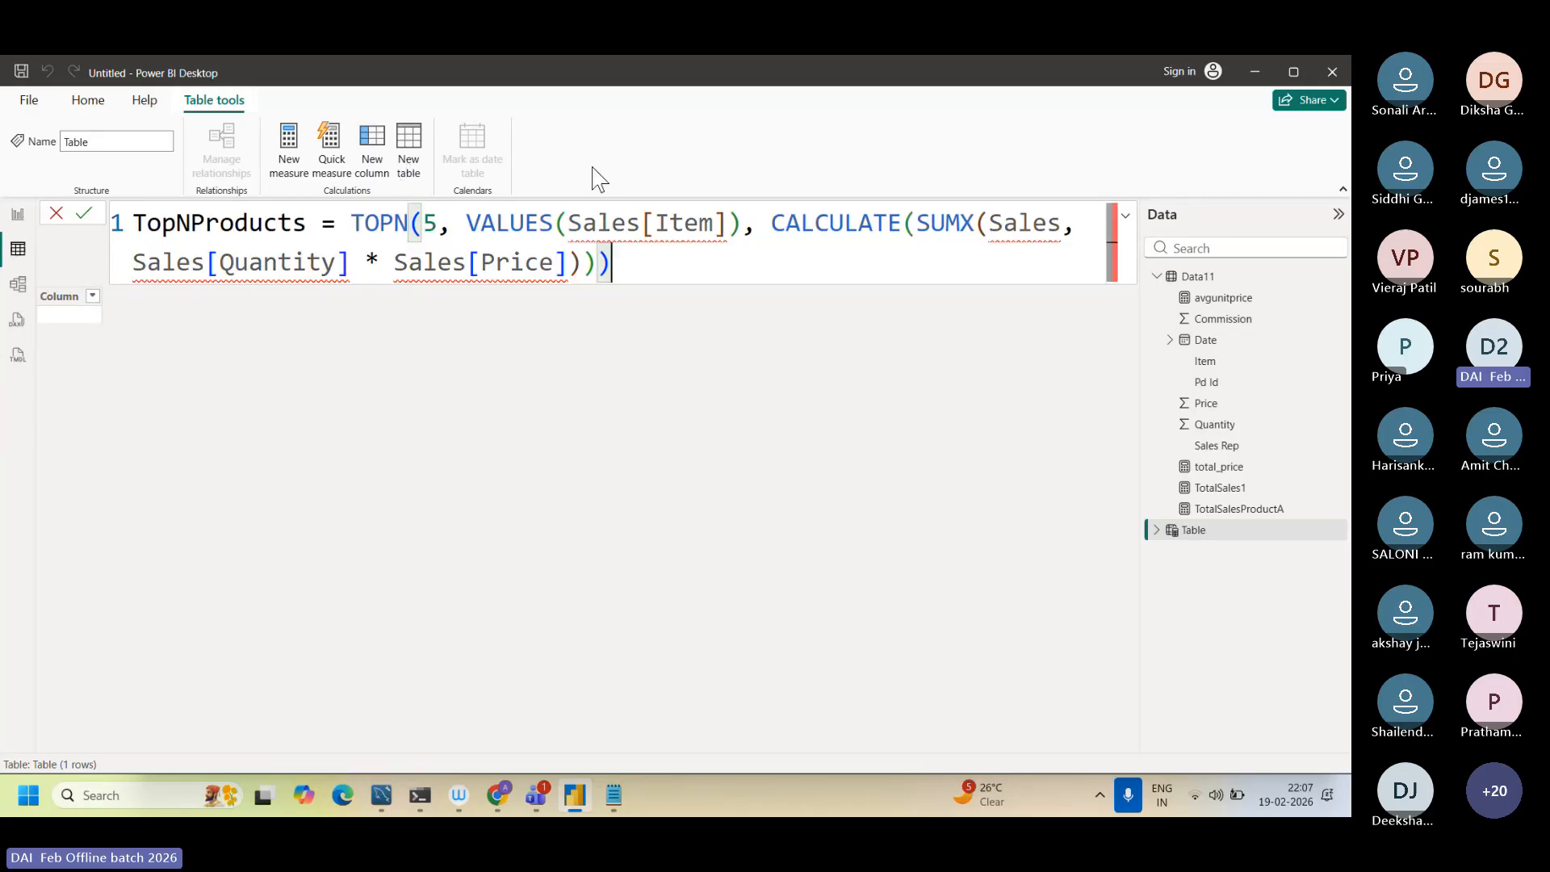
Step: Replace Sales with Data11 in the VALUES argument and in the first argument of SUMX in the TopNProducts formula
left_click_drag(640, 223, 571, 224)
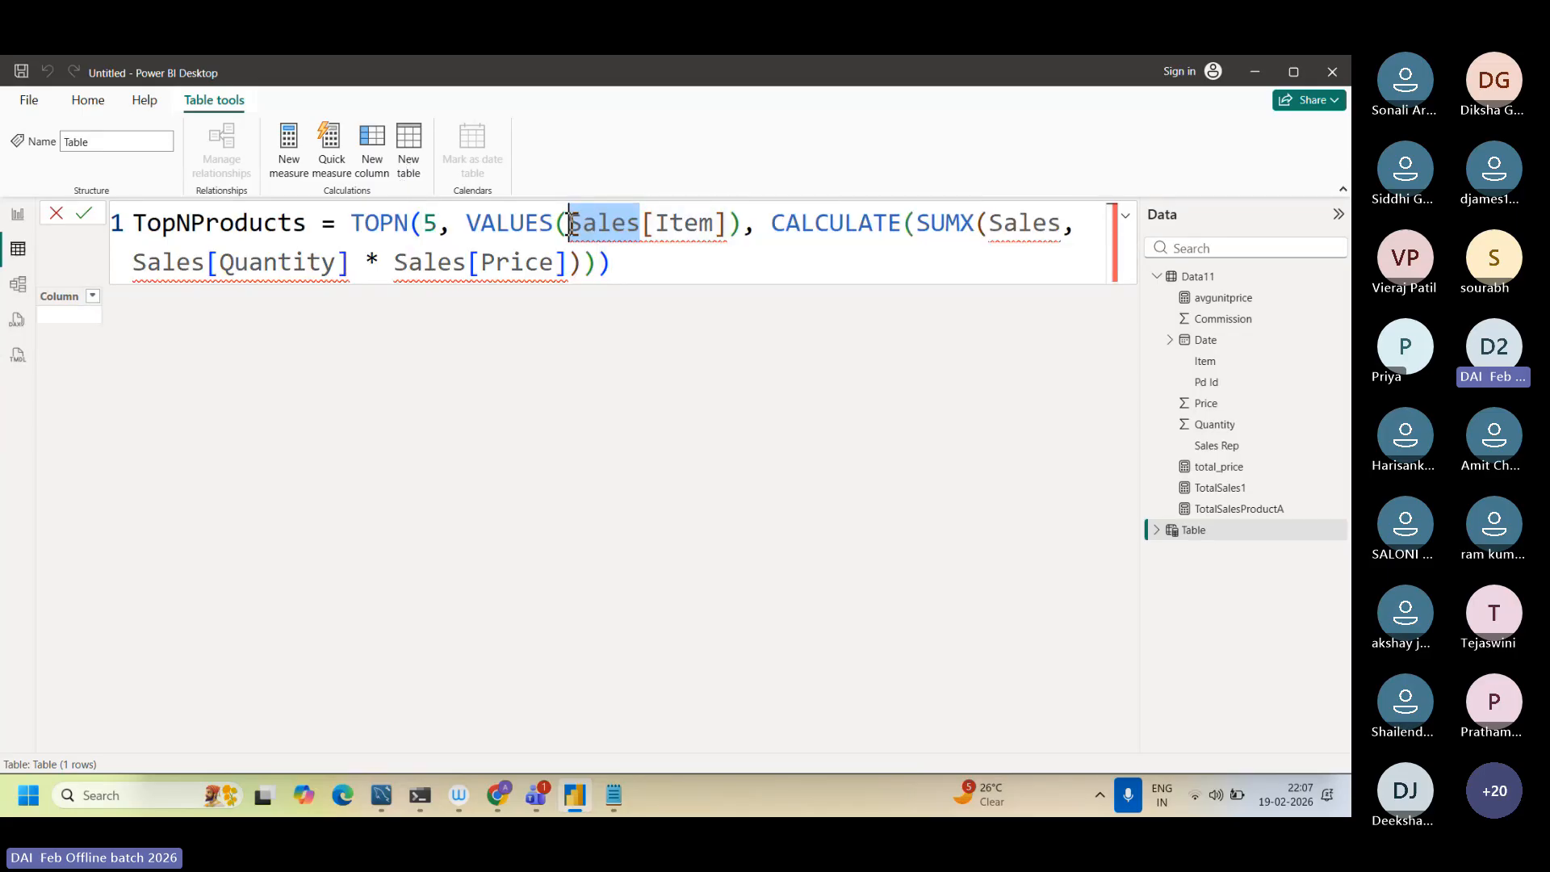
key("Caps_Lock")
type("Data11")
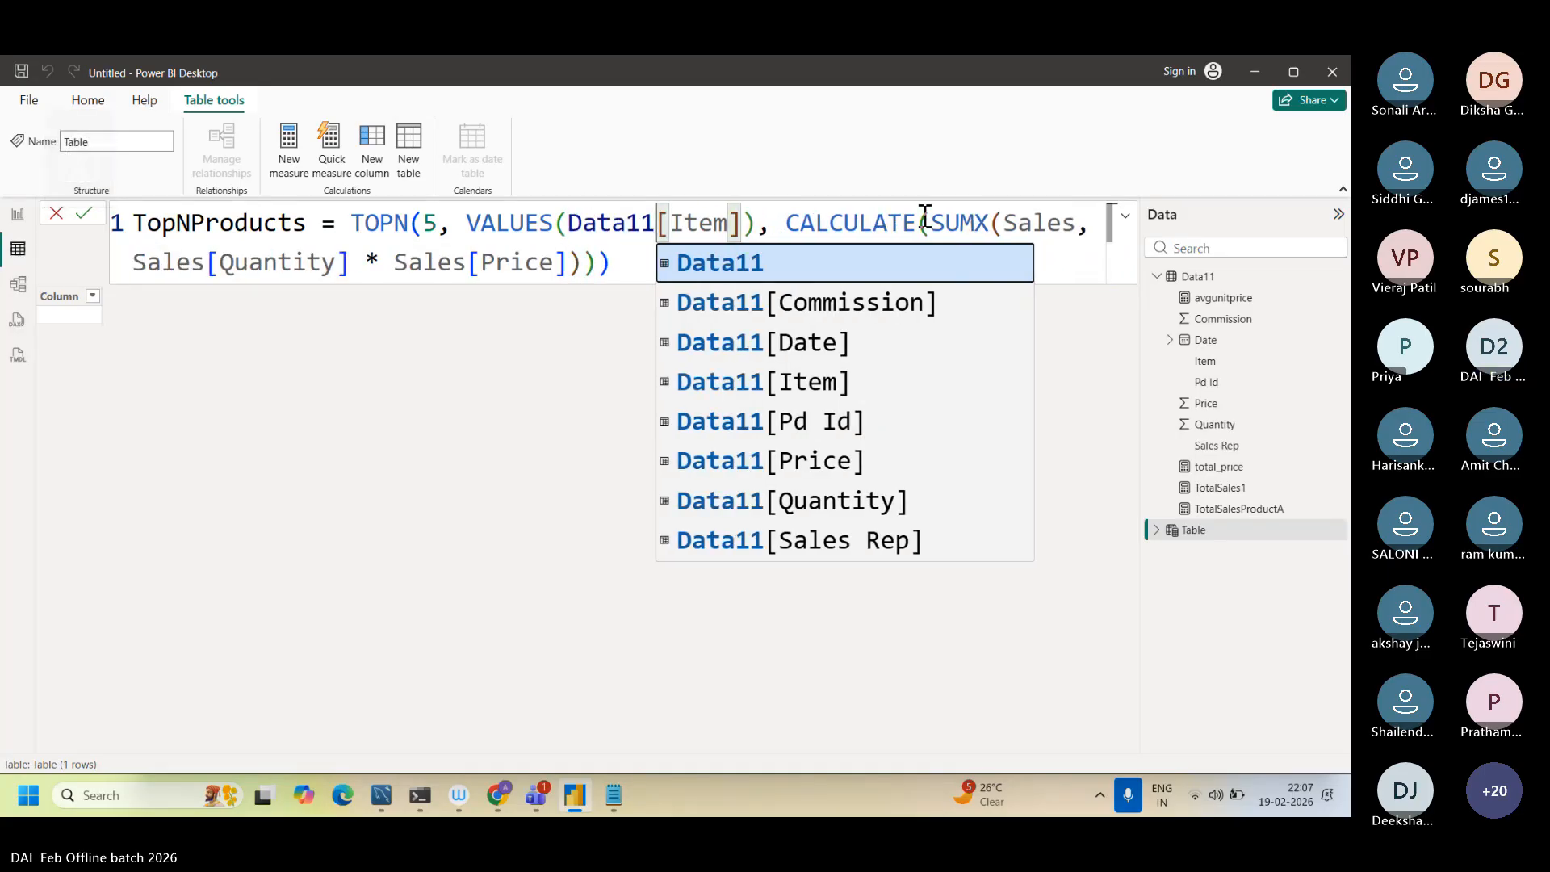
left_click_drag(1075, 226, 1003, 227)
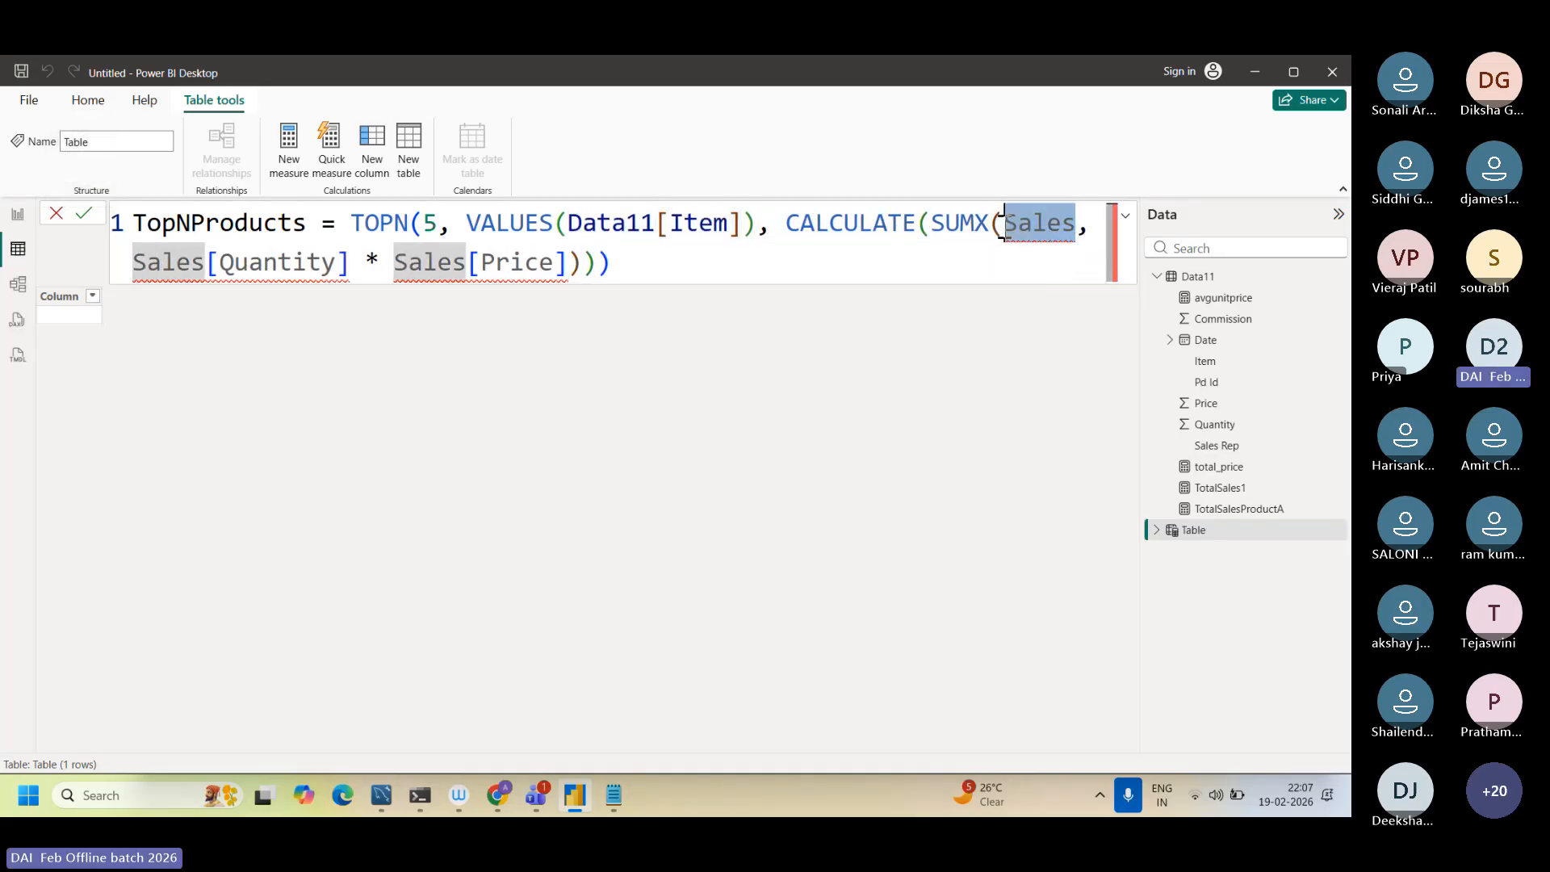
key("Caps_Lock")
type("Data")
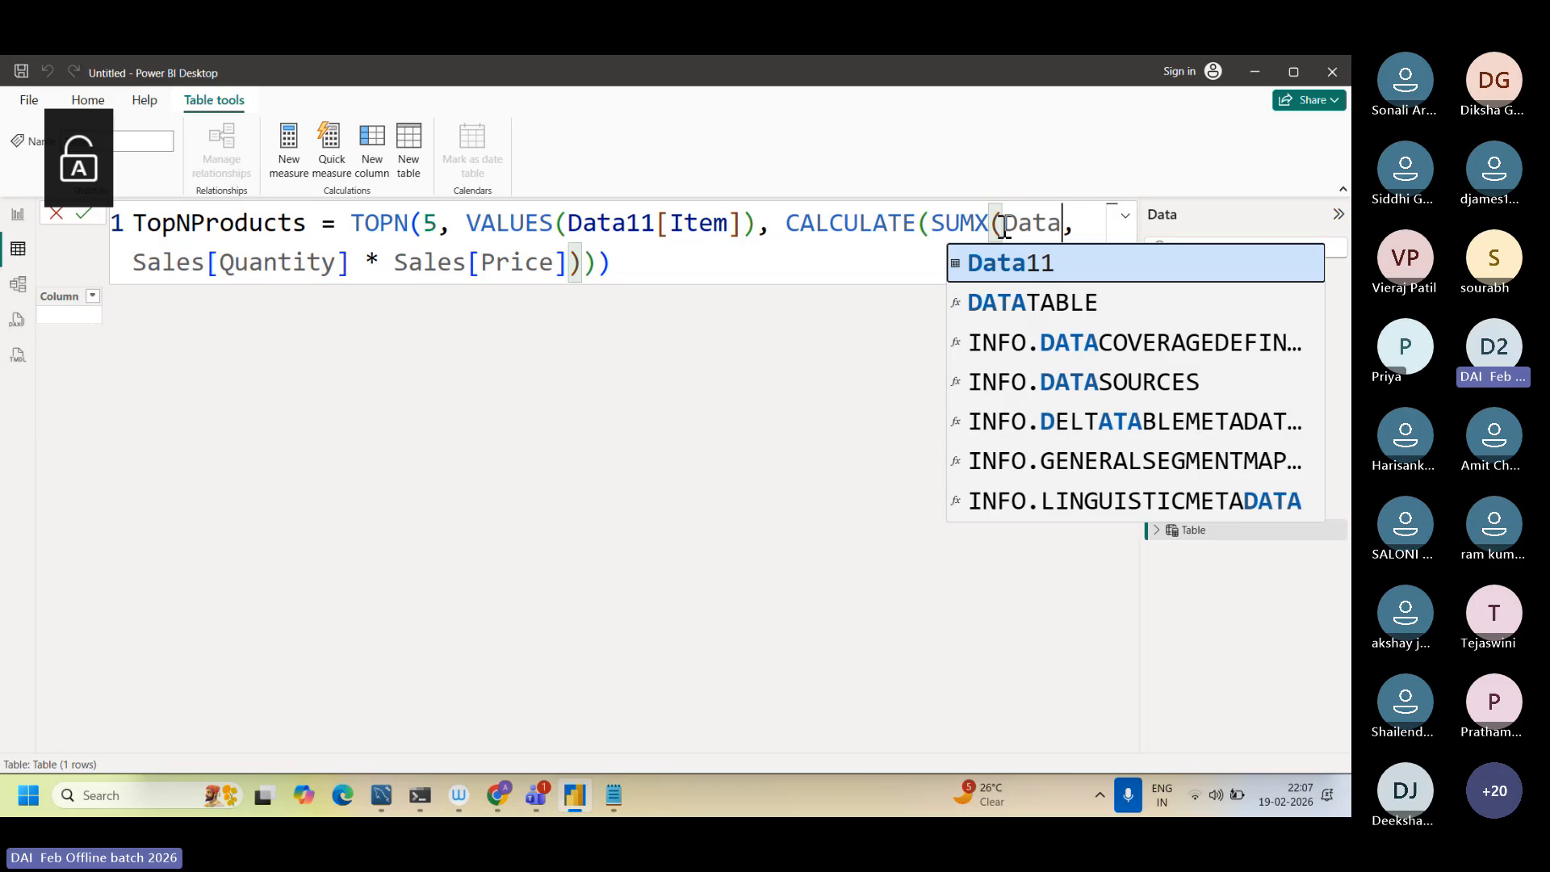
type("11")
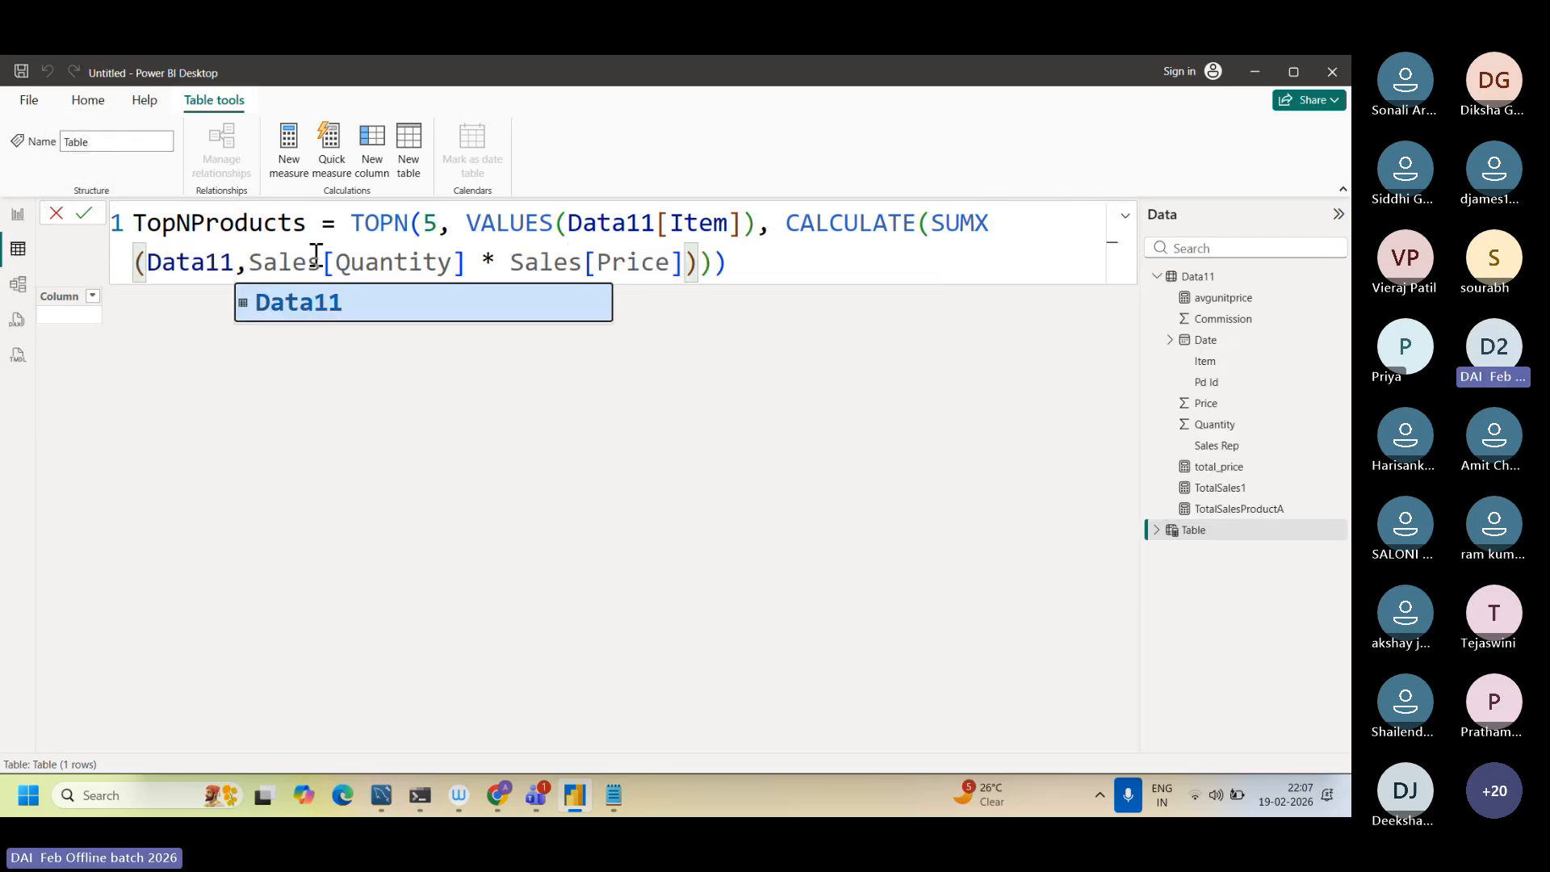
Step: Replace Sales with Data11 before [Quantity] and [Price] in the SUMX expression of TopNProducts
left_click_drag(320, 260, 253, 265)
key("Caps_Lock")
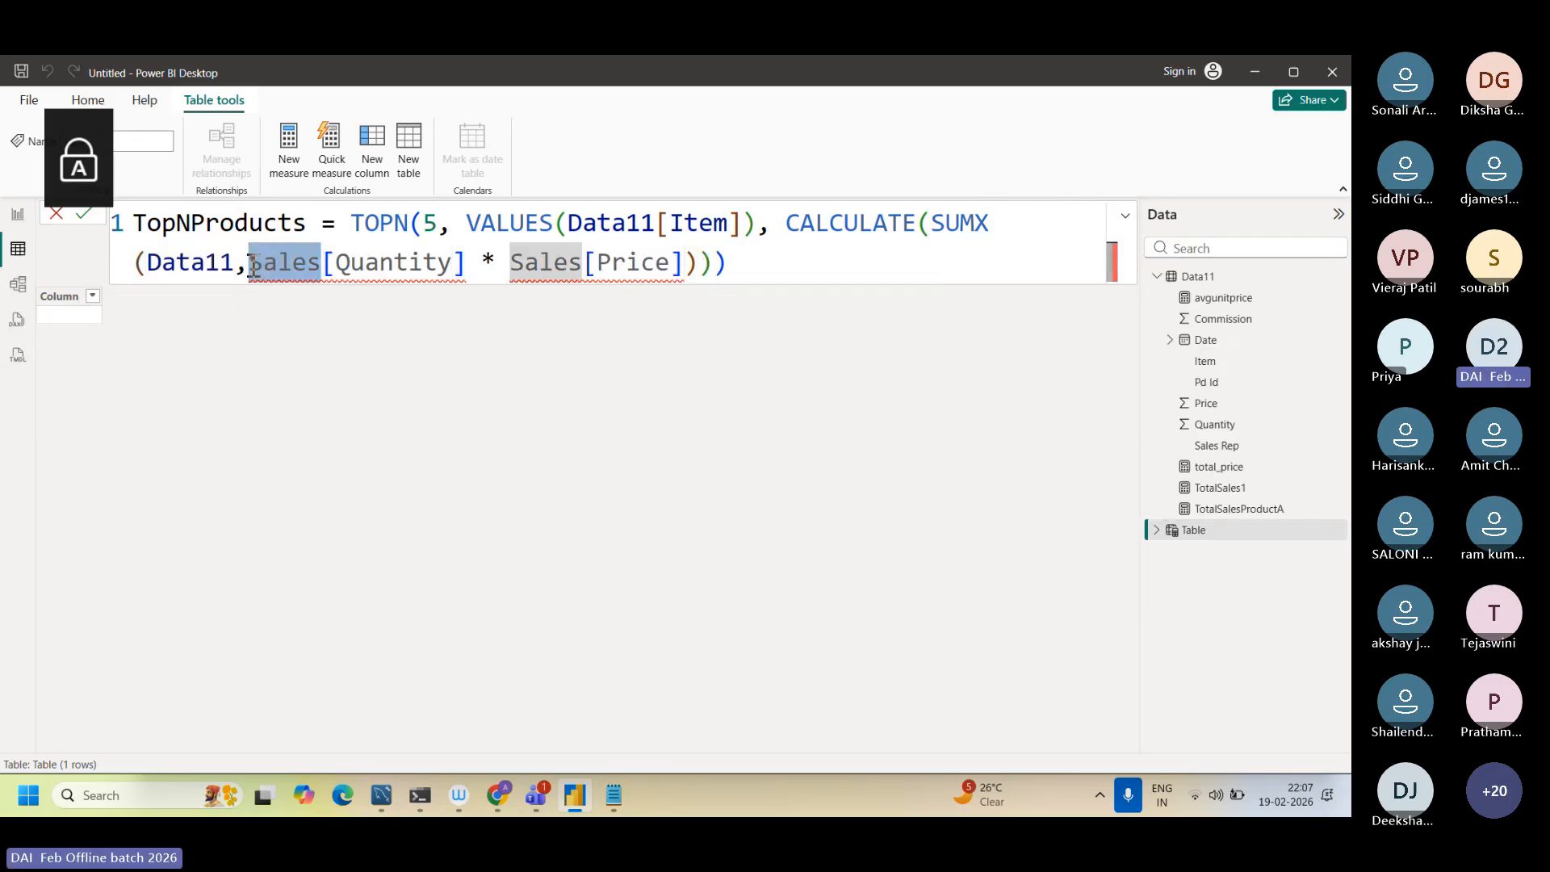
type("Da")
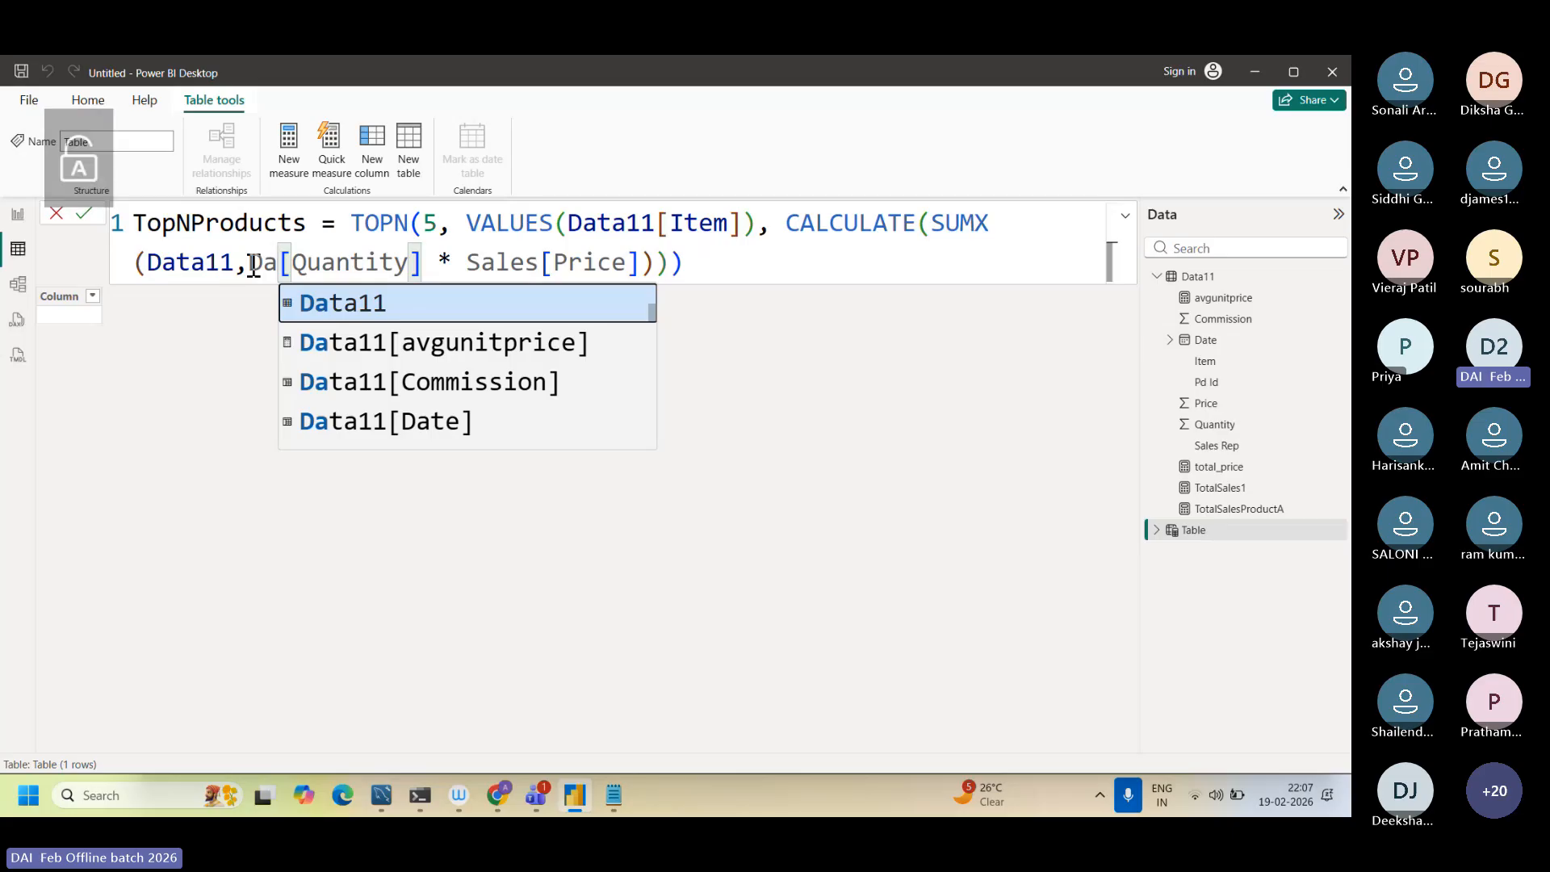
type("ta11")
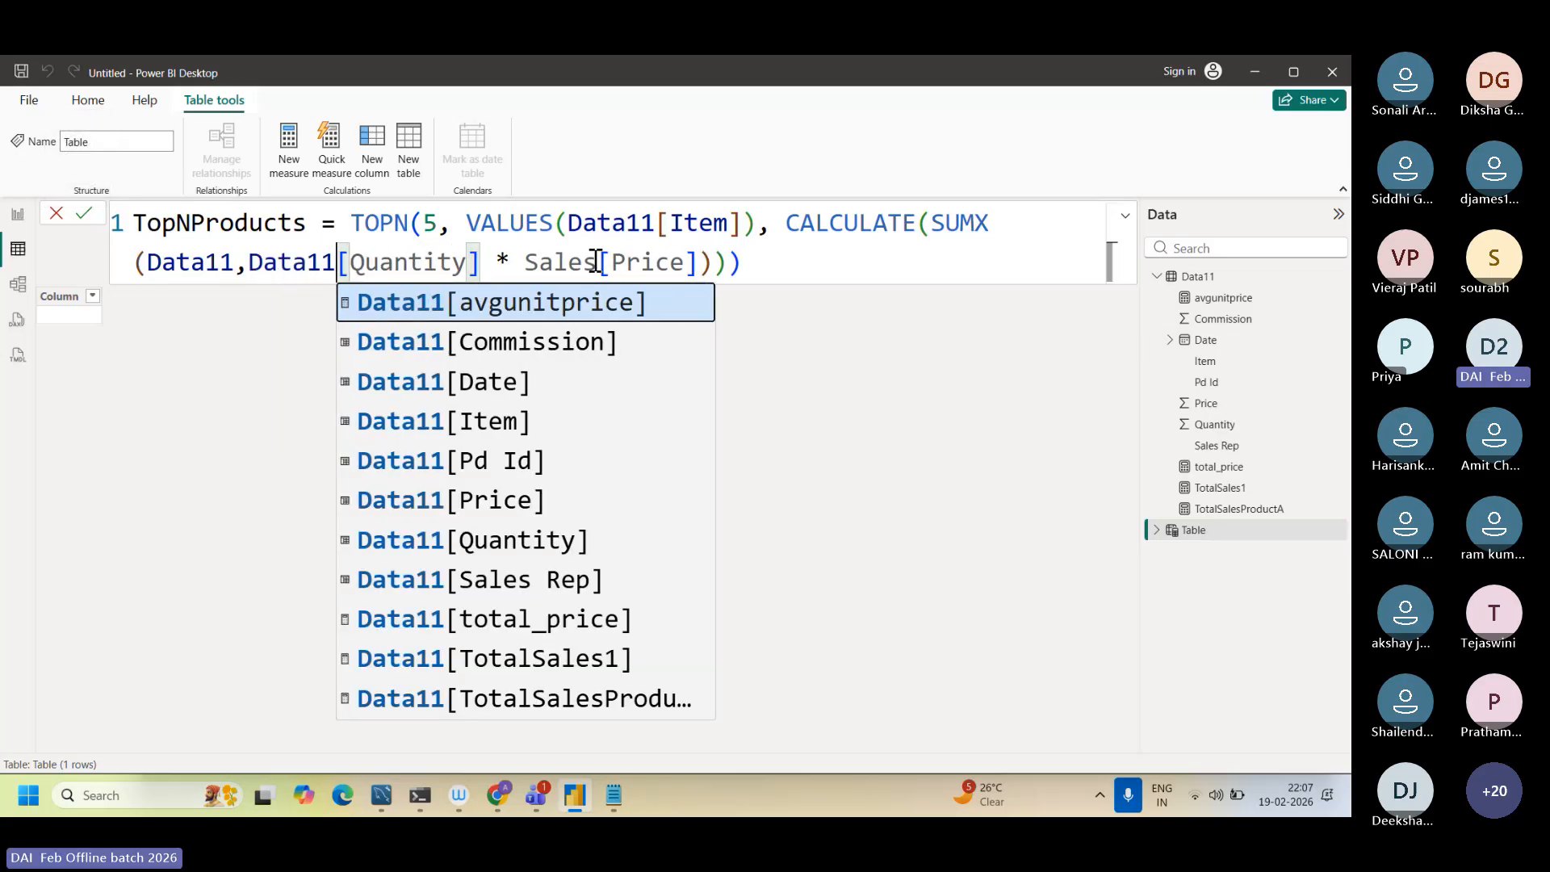
left_click_drag(595, 261, 526, 263)
key("Caps_Lock")
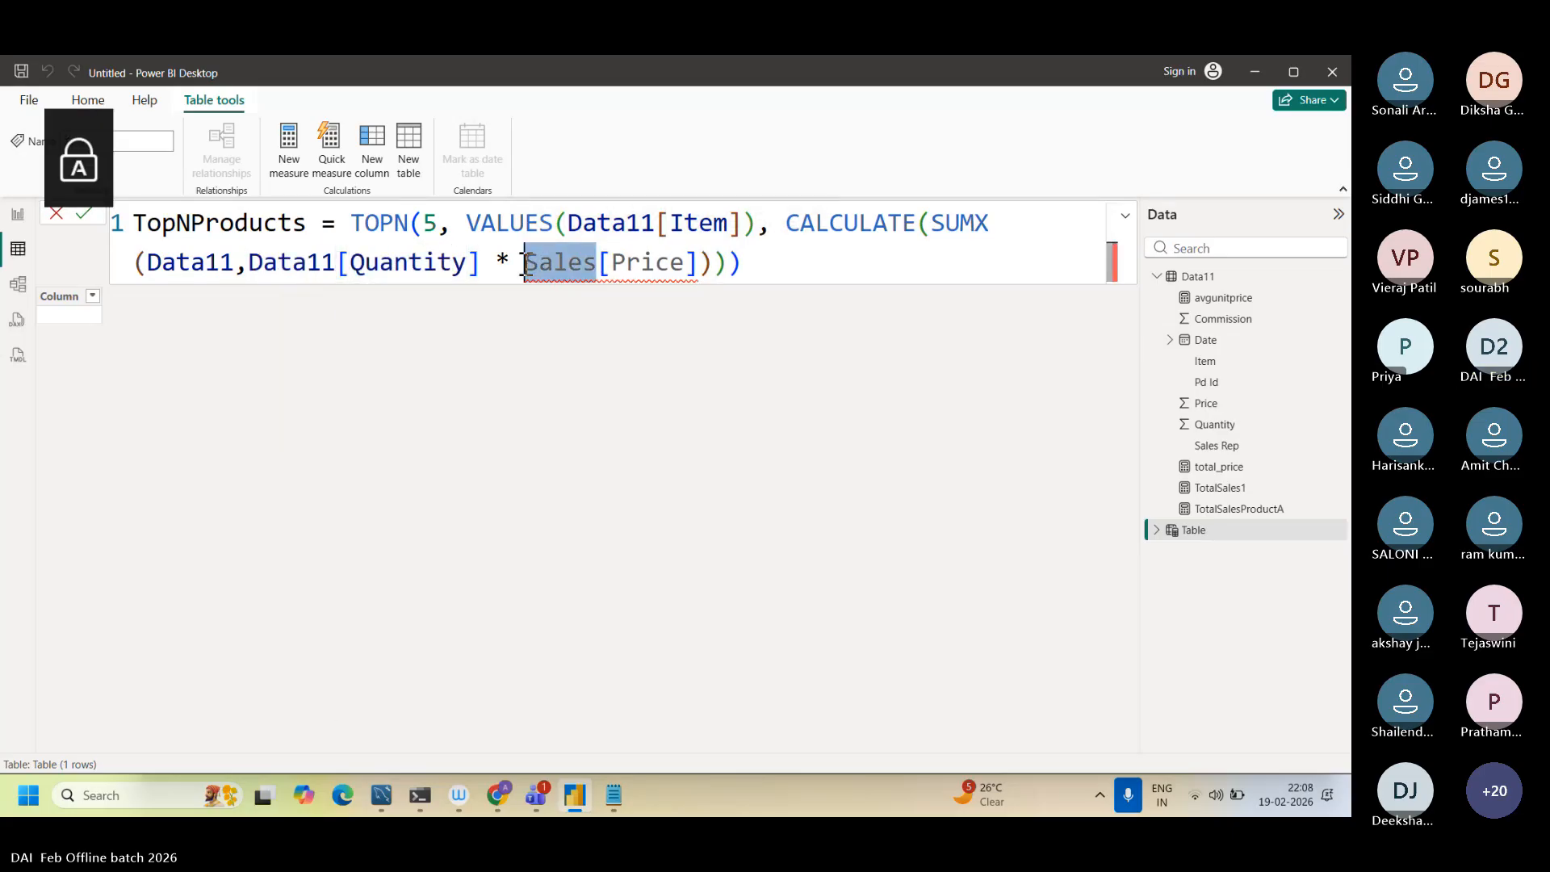
type("Data11")
key("Tab")
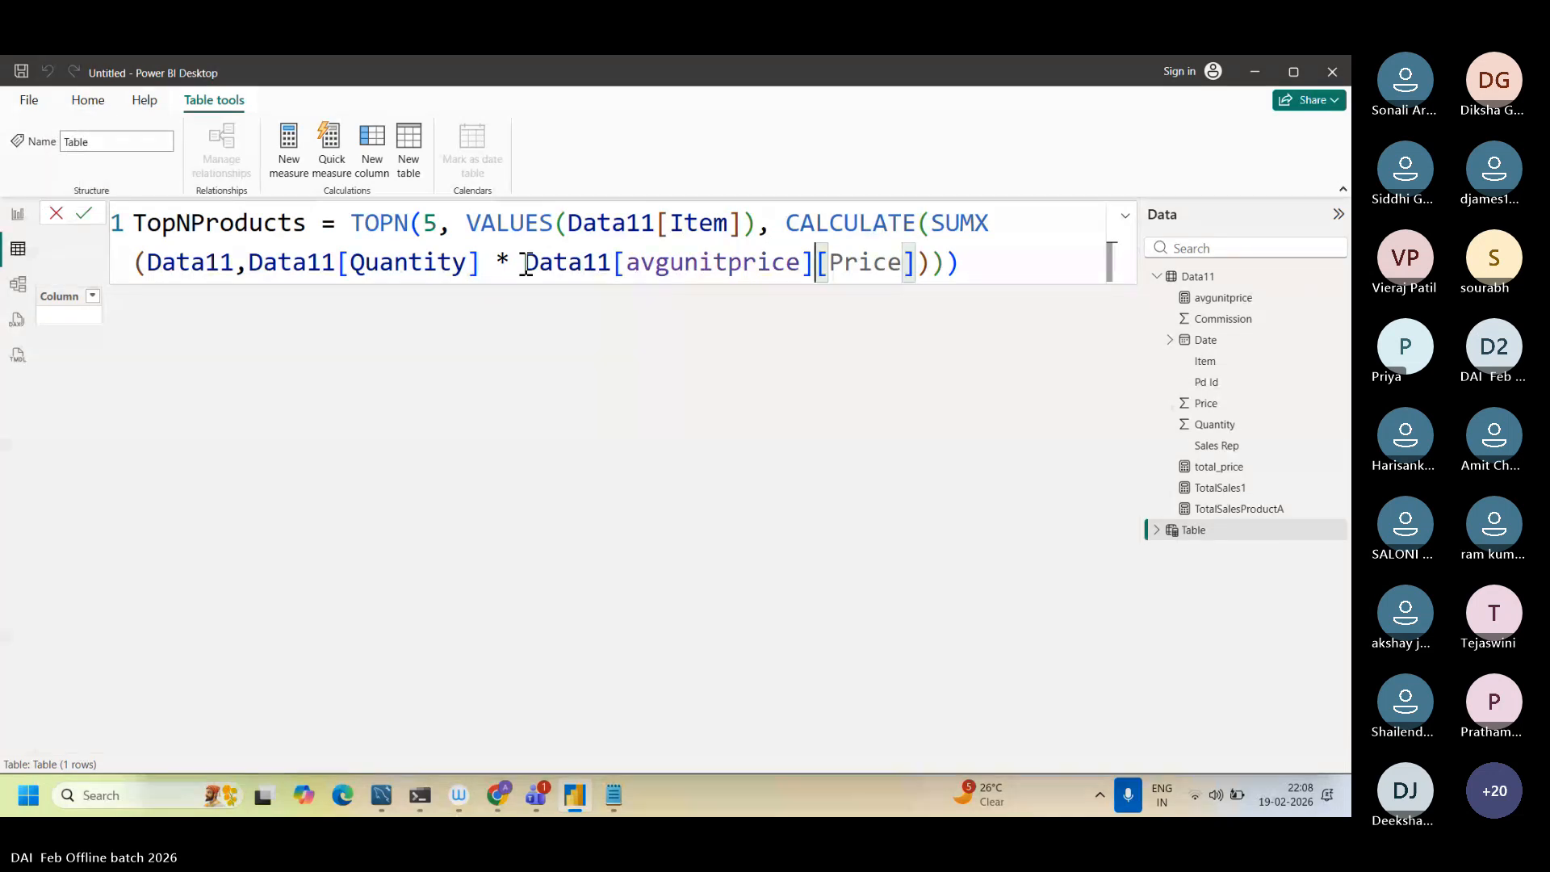
Step: Remove the stray [avgunitprice] reference before [Price] and commit the TopNProducts table formula
left_click(998, 257)
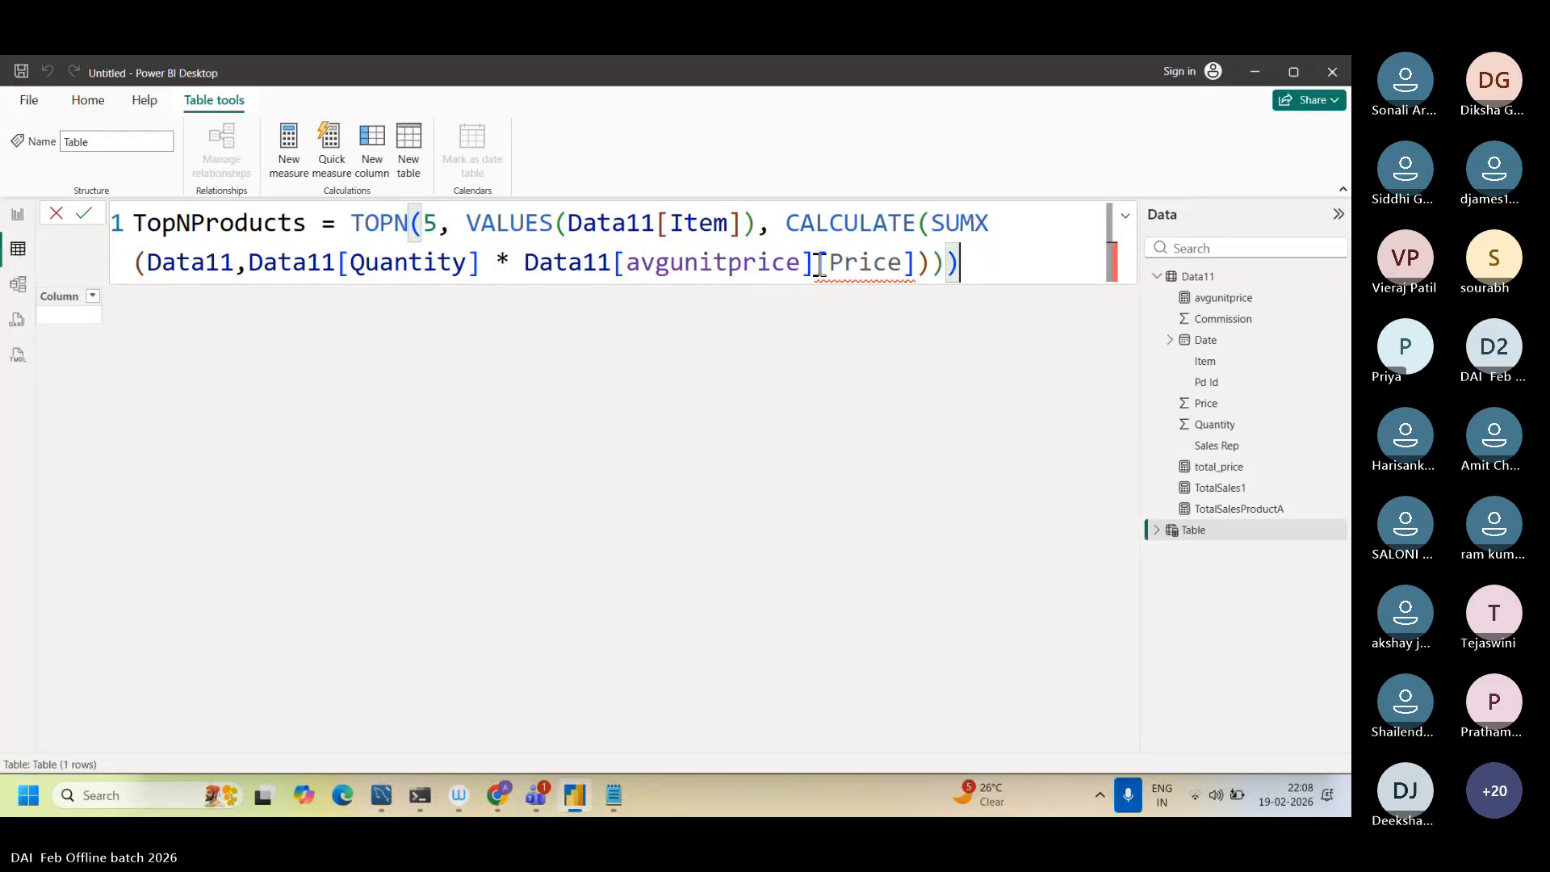
left_click_drag(817, 264, 613, 261)
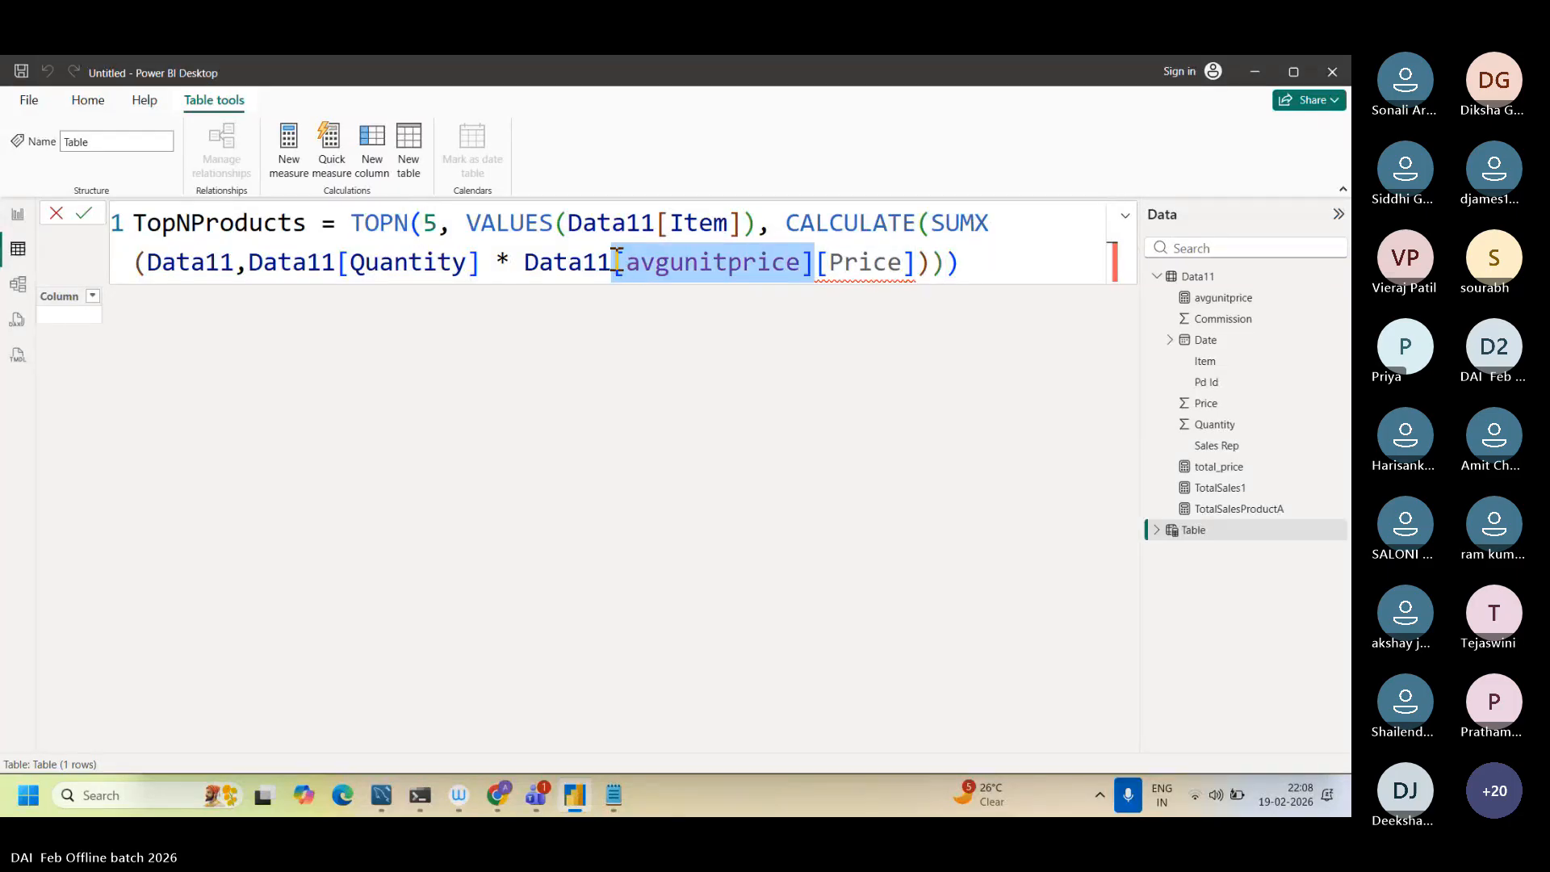
key("BackSpace")
left_click(800, 273)
key("Return")
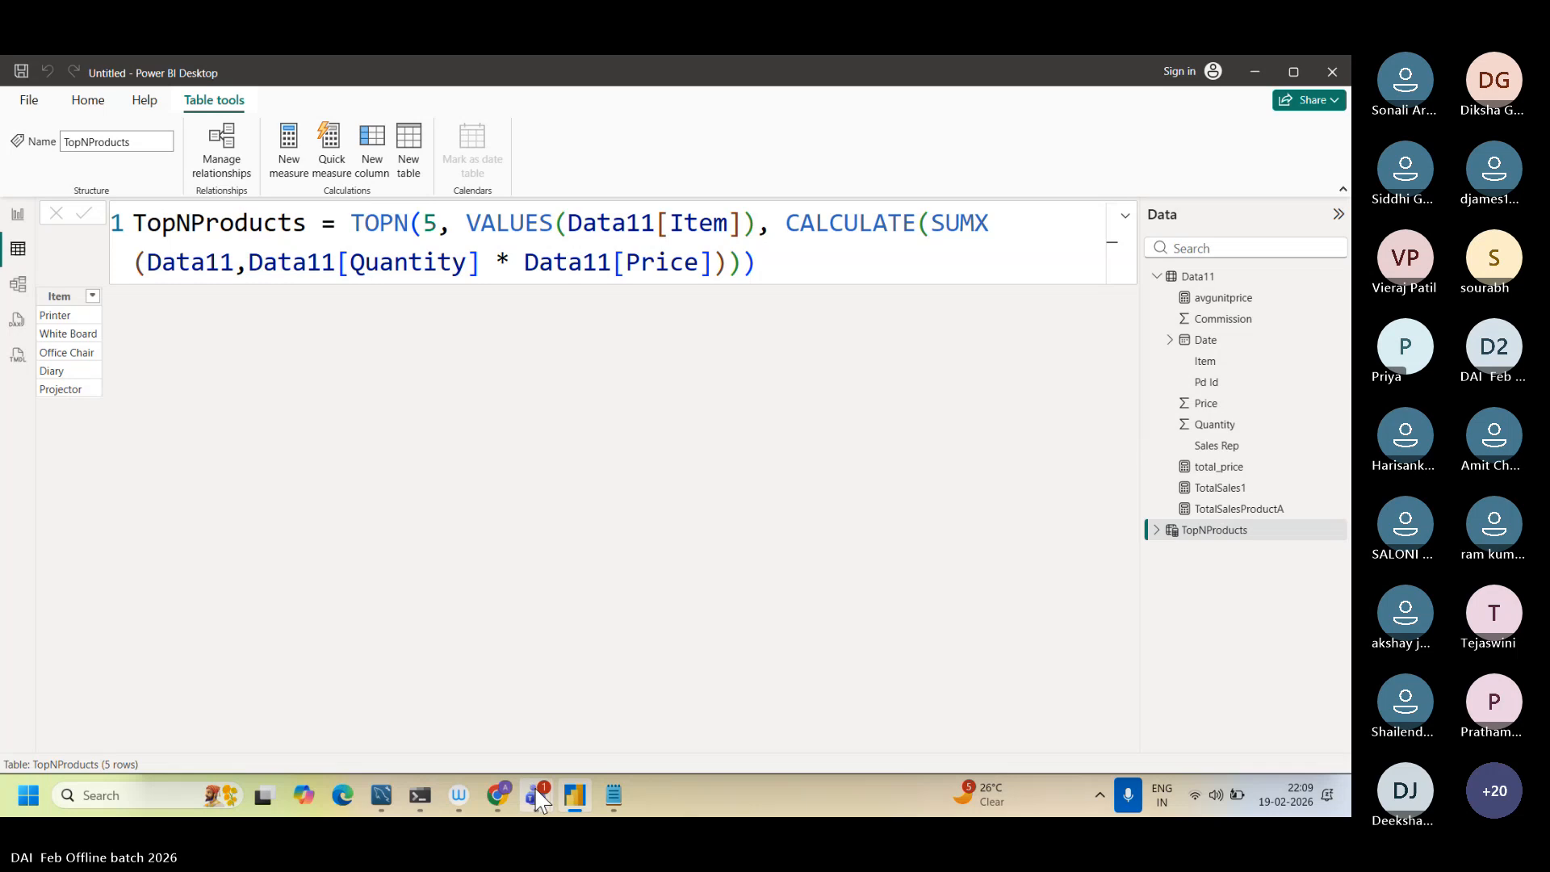
mouse_move(539, 799)
left_click(622, 691)
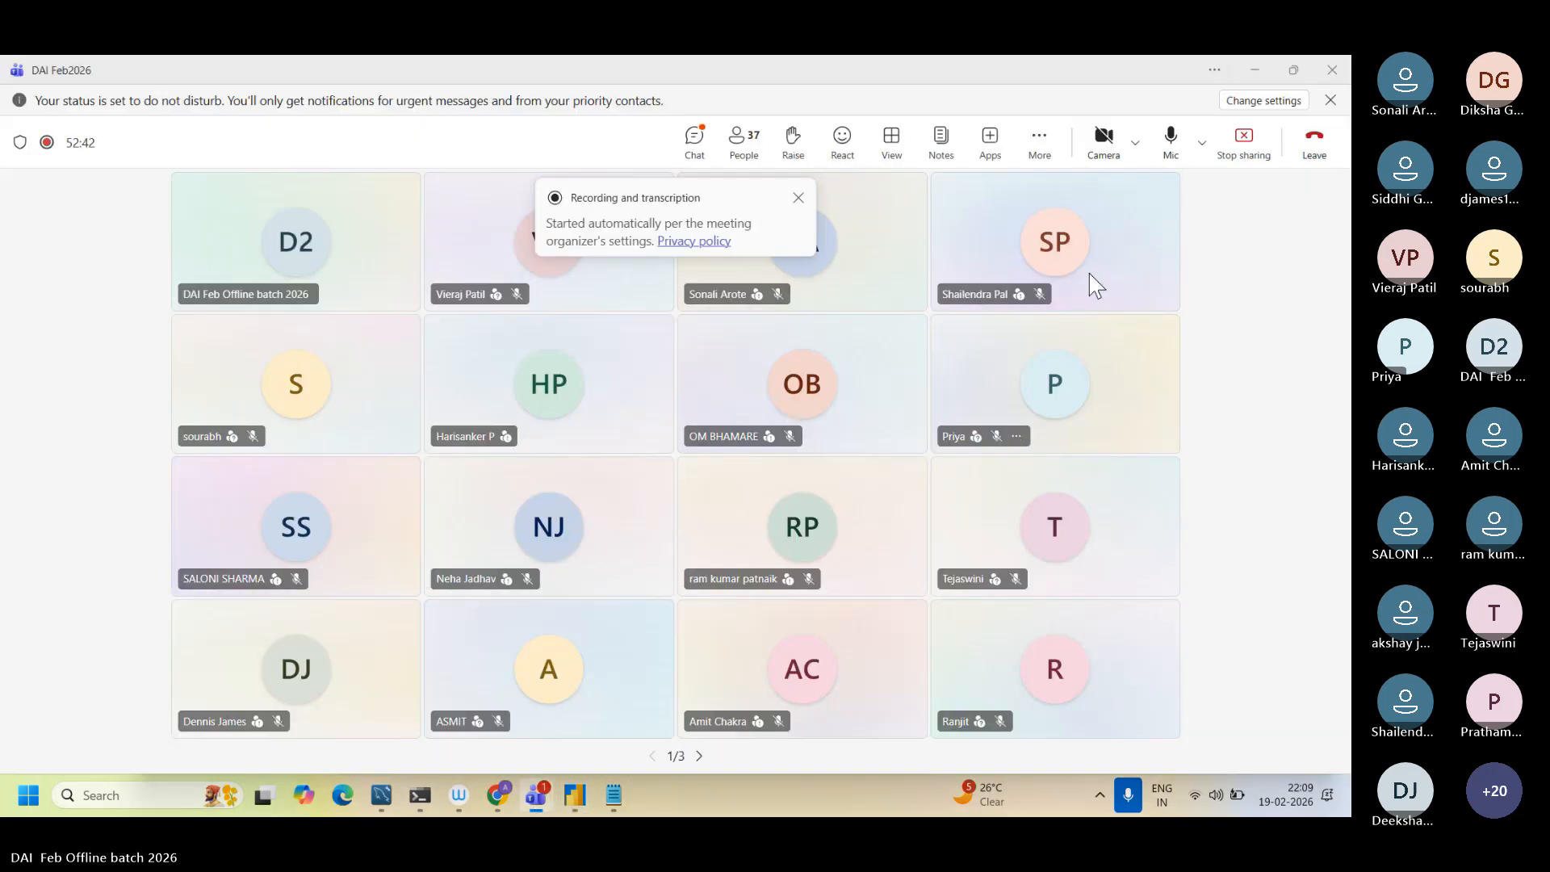
left_click(1243, 139)
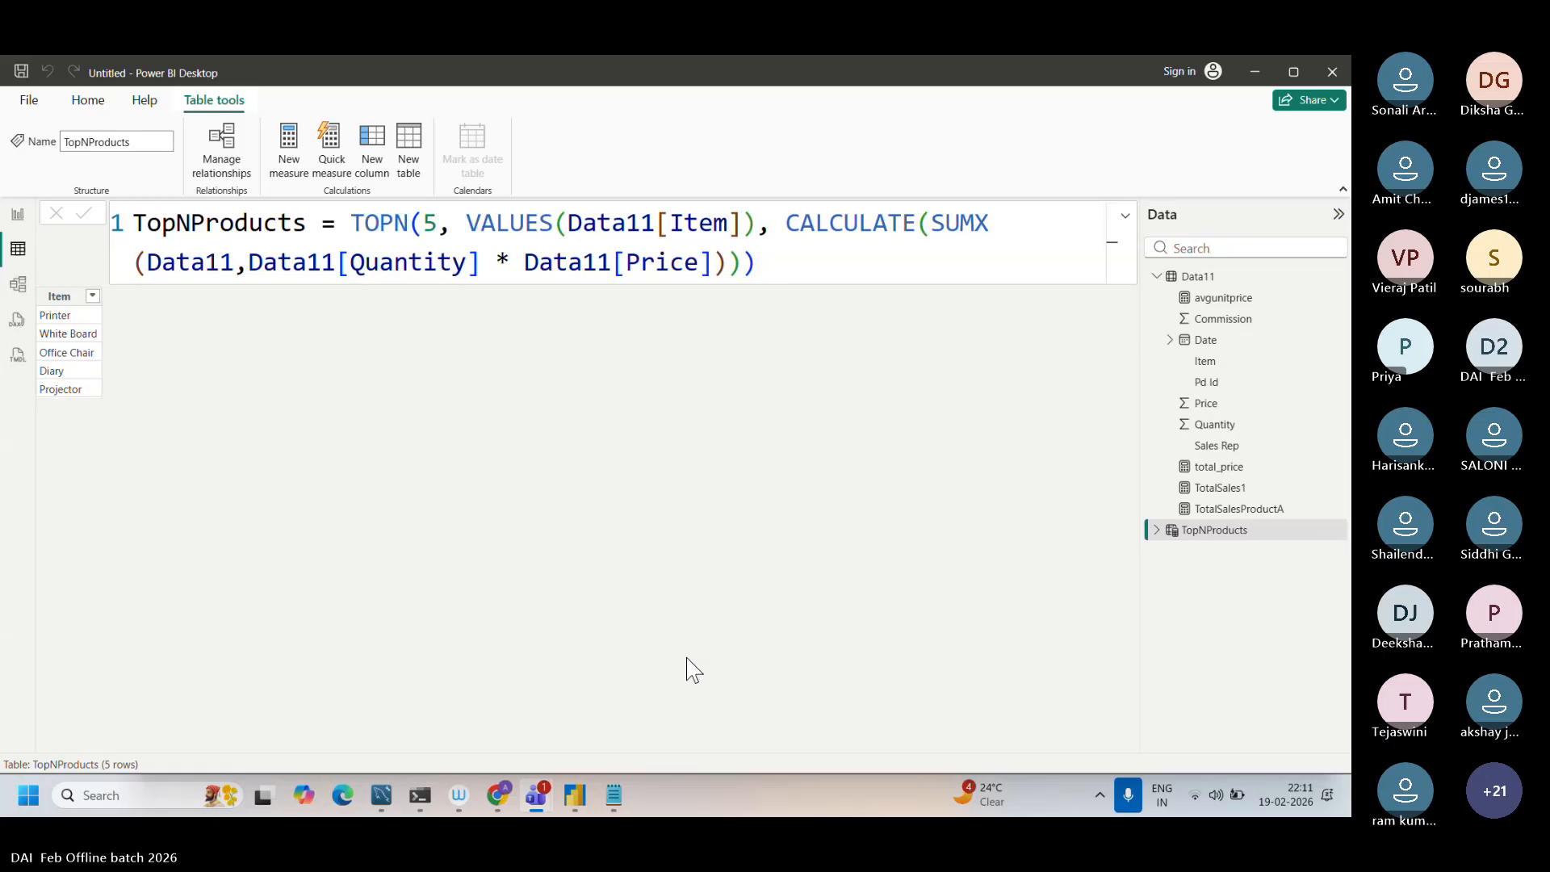
key("XF86AudioRaiseVolume")
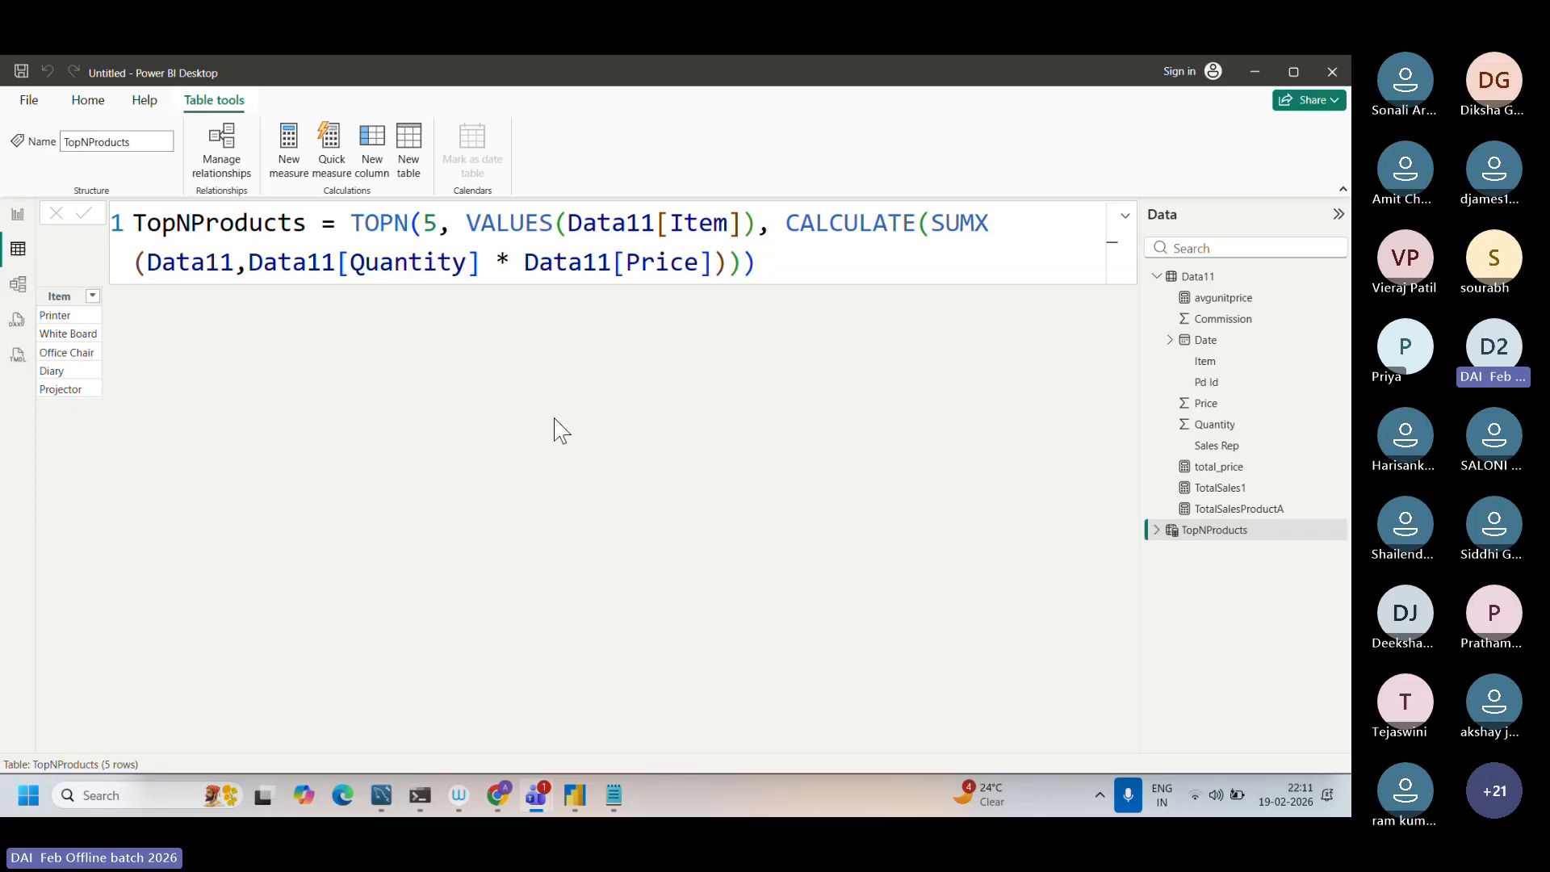
Step: Examine the TOPN function, its row count 5 and the VALUES(Data11[Item]) argument in the TopNProducts formula
left_click(404, 225)
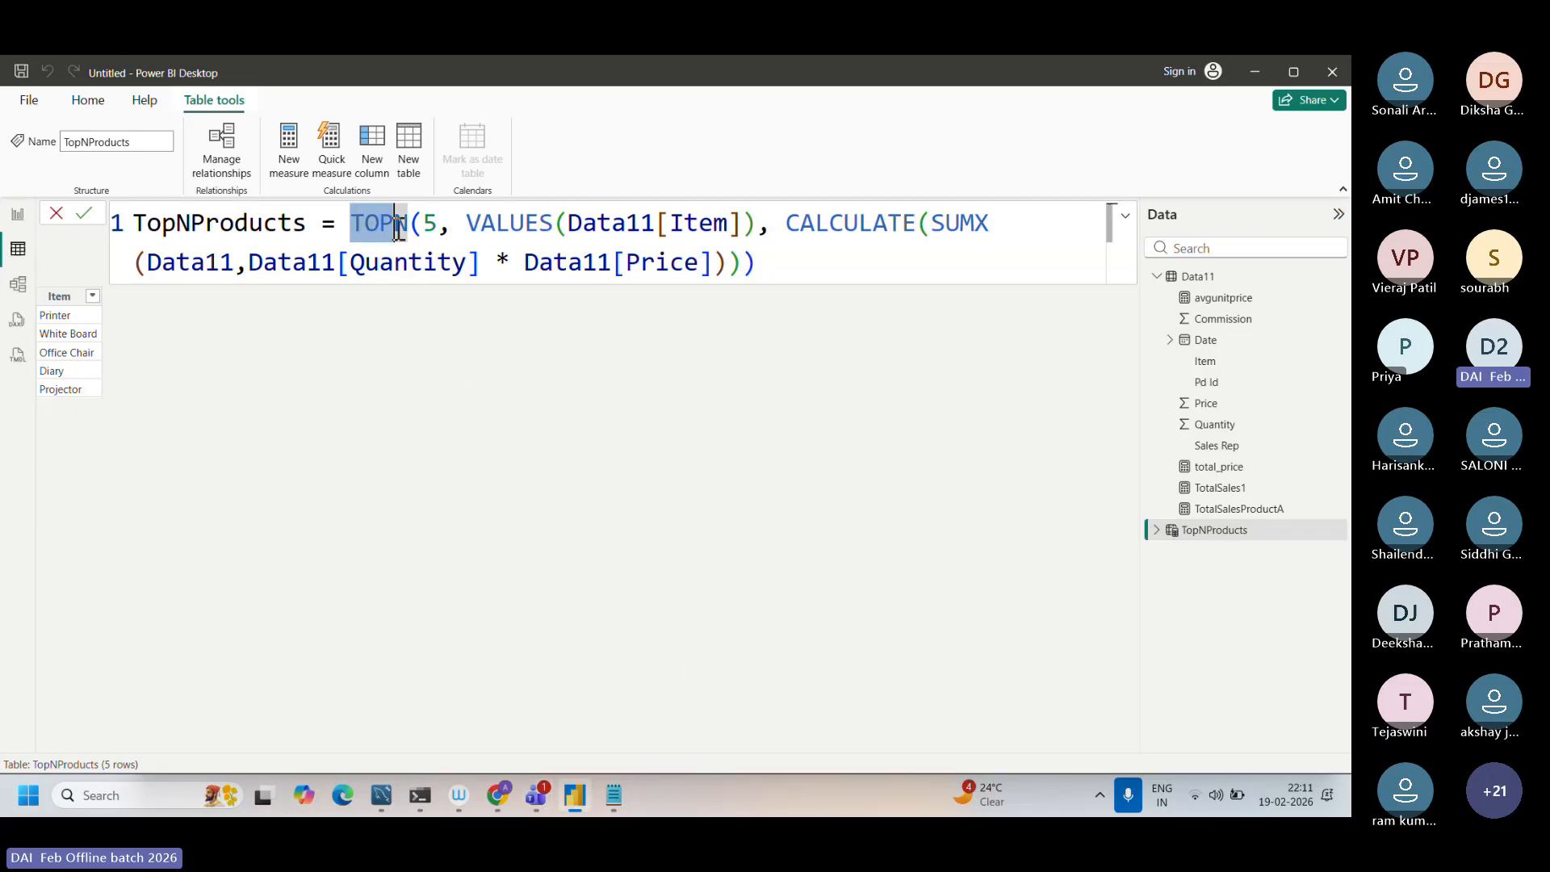
left_click(437, 226)
double_click(426, 227)
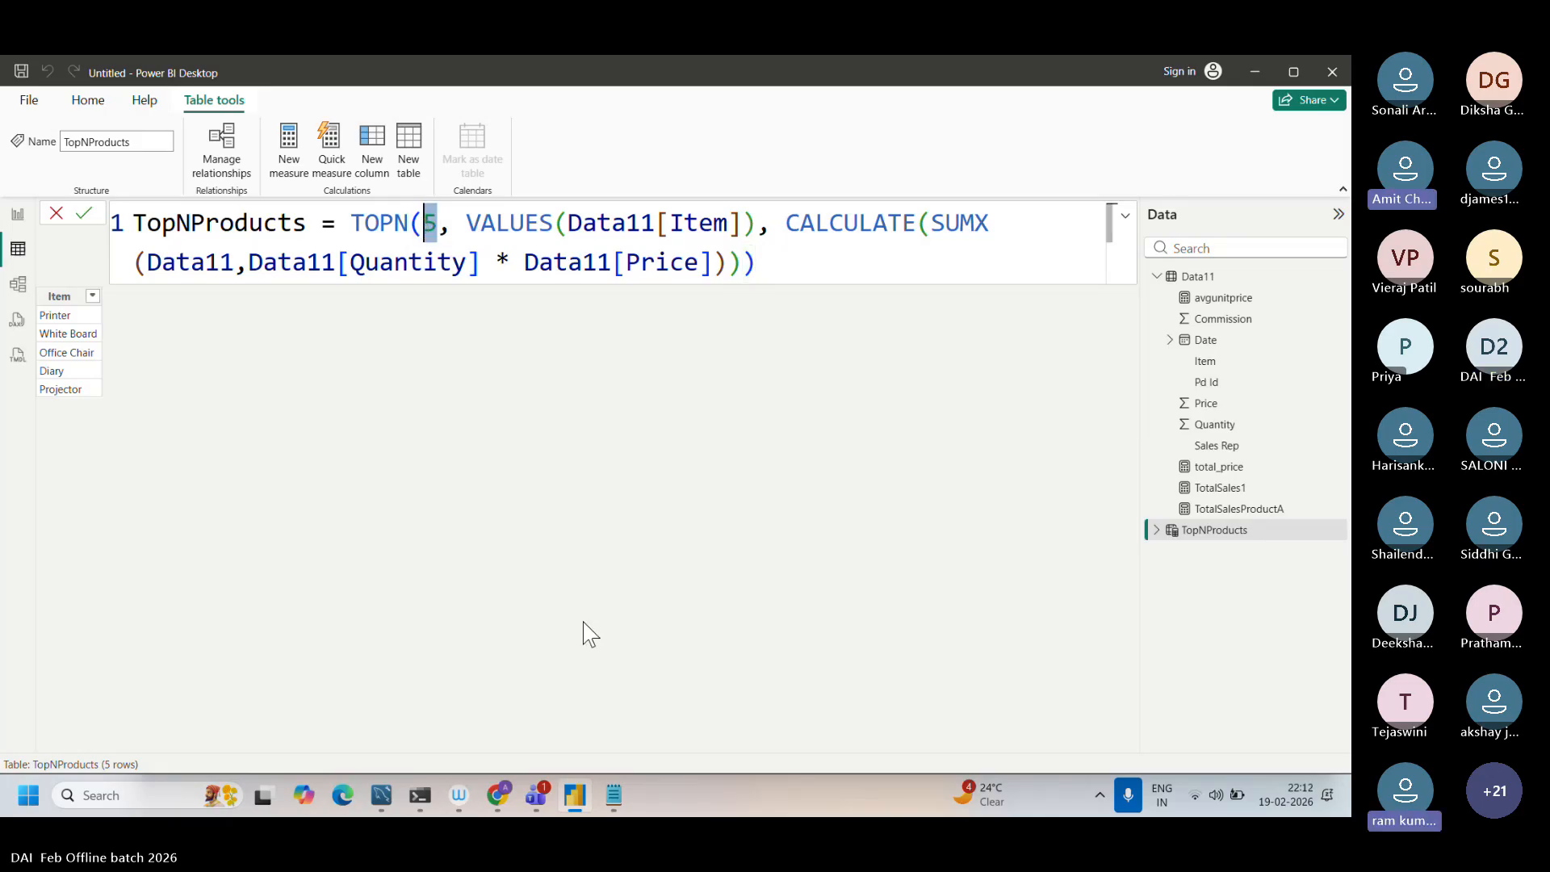
left_click(555, 235)
left_click(583, 223)
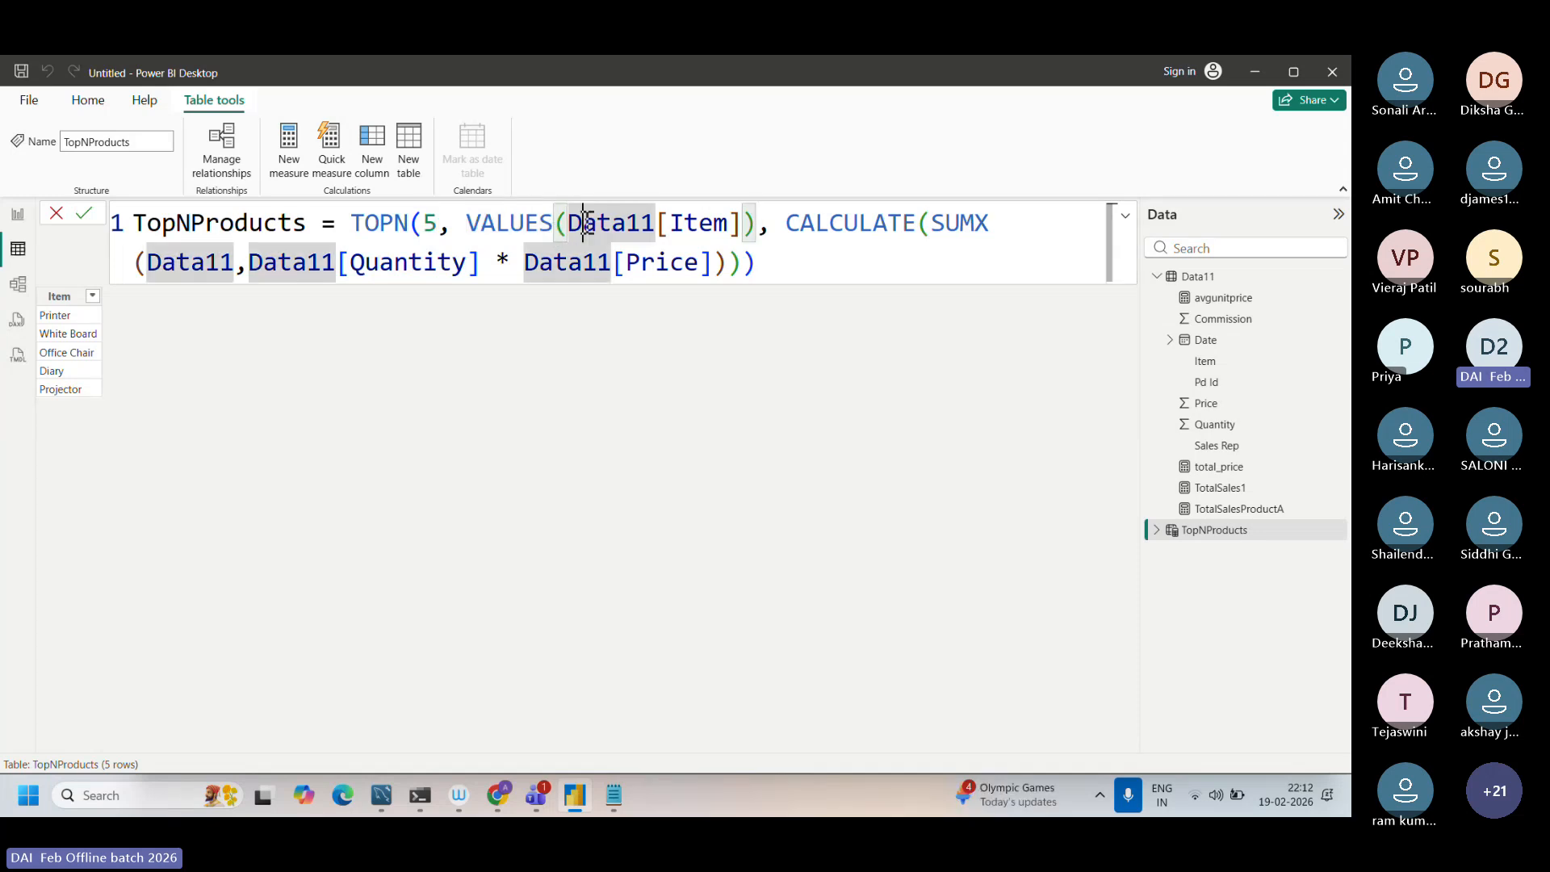
left_click_drag(583, 223, 740, 234)
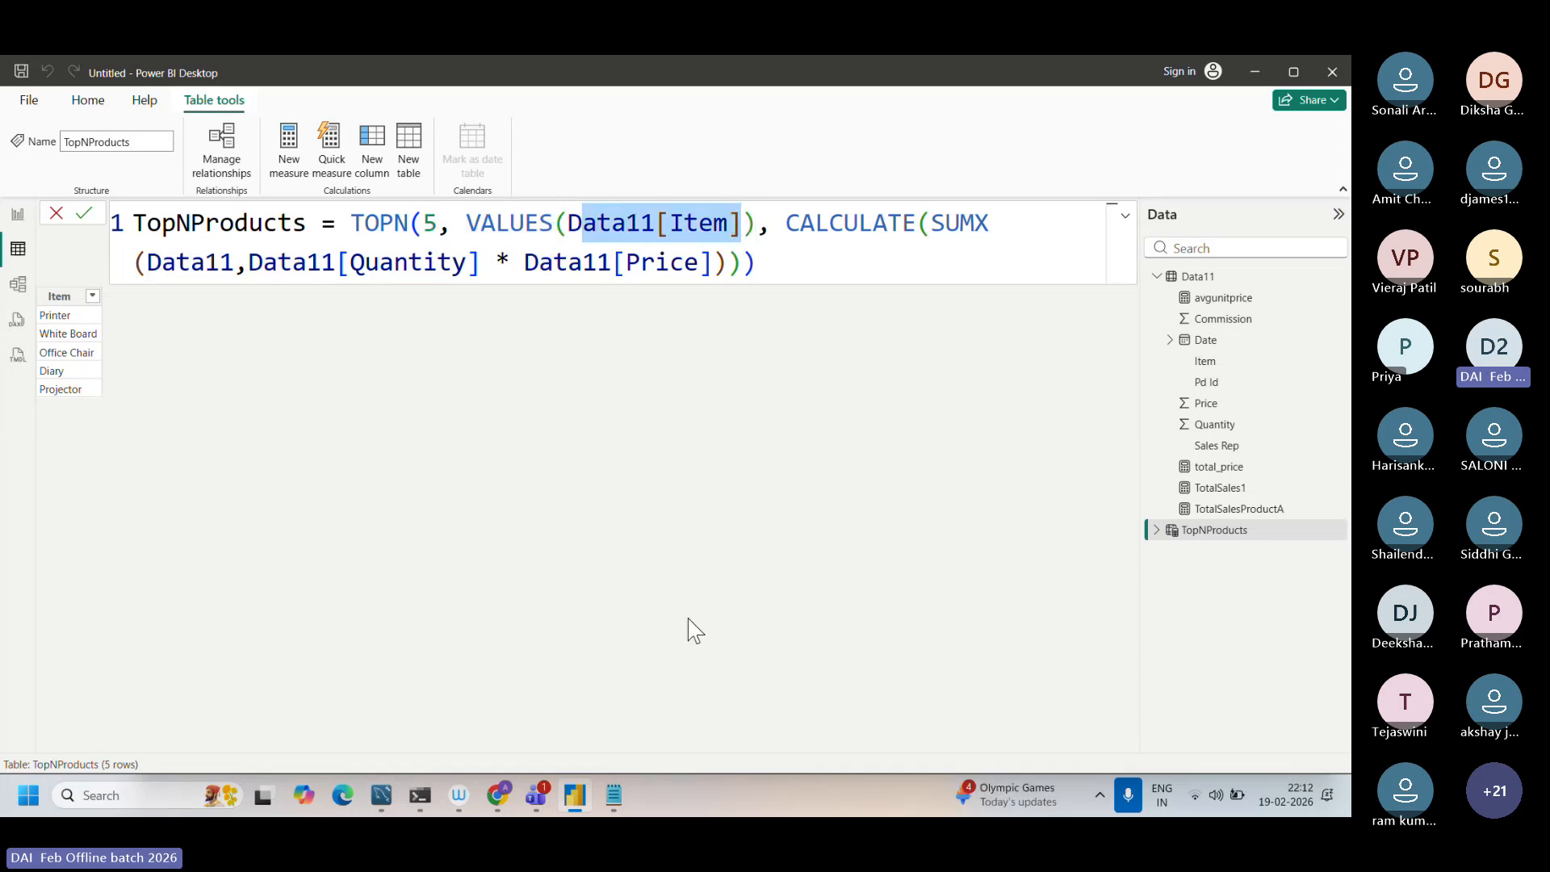
Step: Switch to the Dax function.txt notes and add an ITEM heading below 700, followed by PRINTER and WHITE BOARD on separate lines
left_click(608, 799)
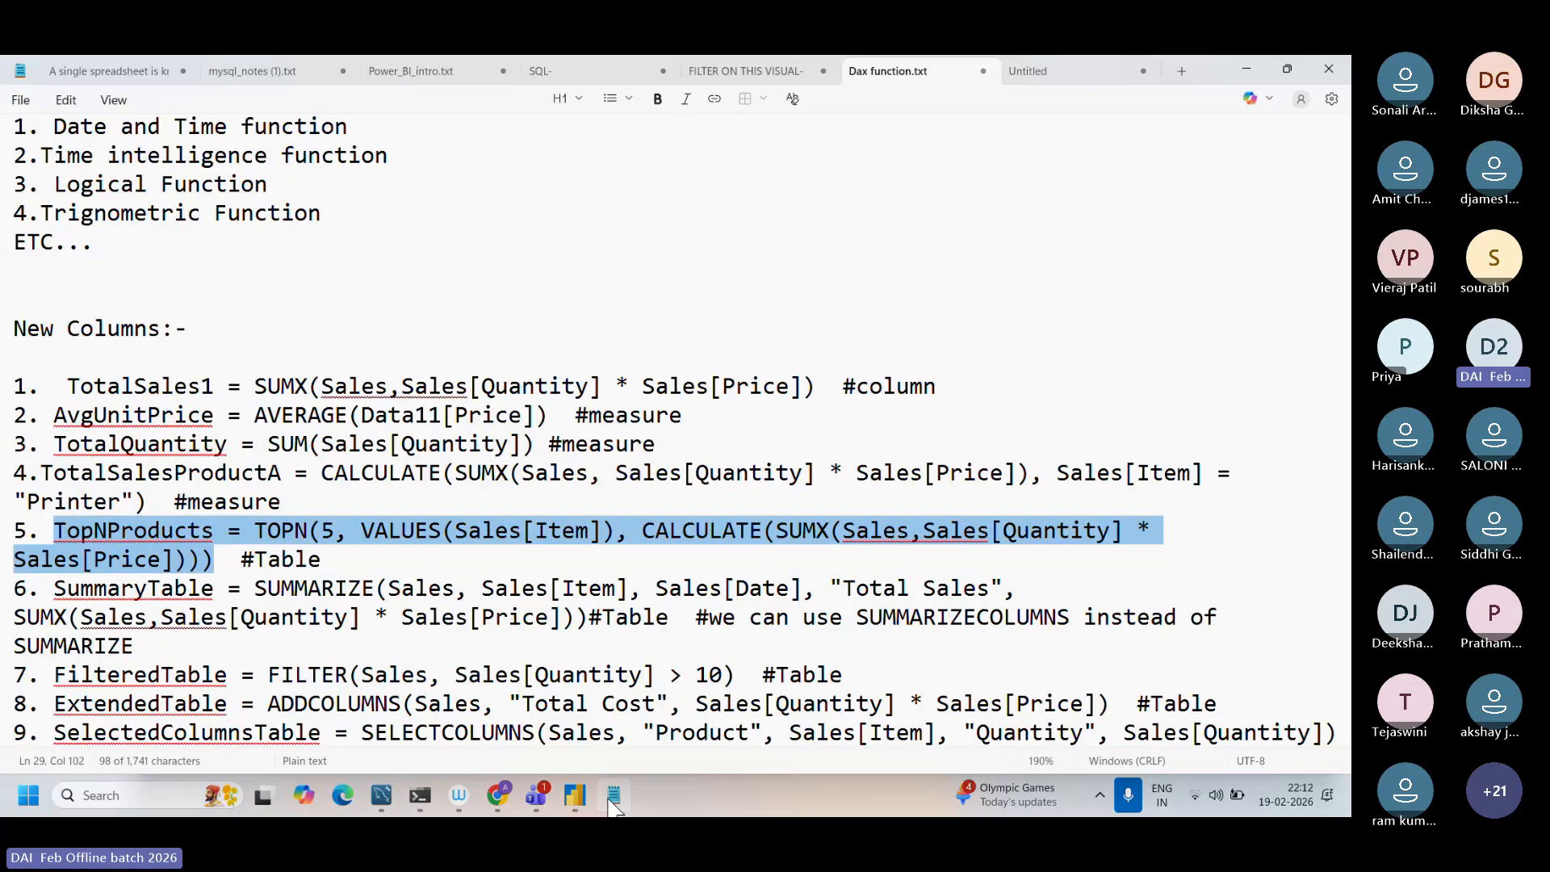
scroll(570, 592, "down", 10)
left_click(141, 193)
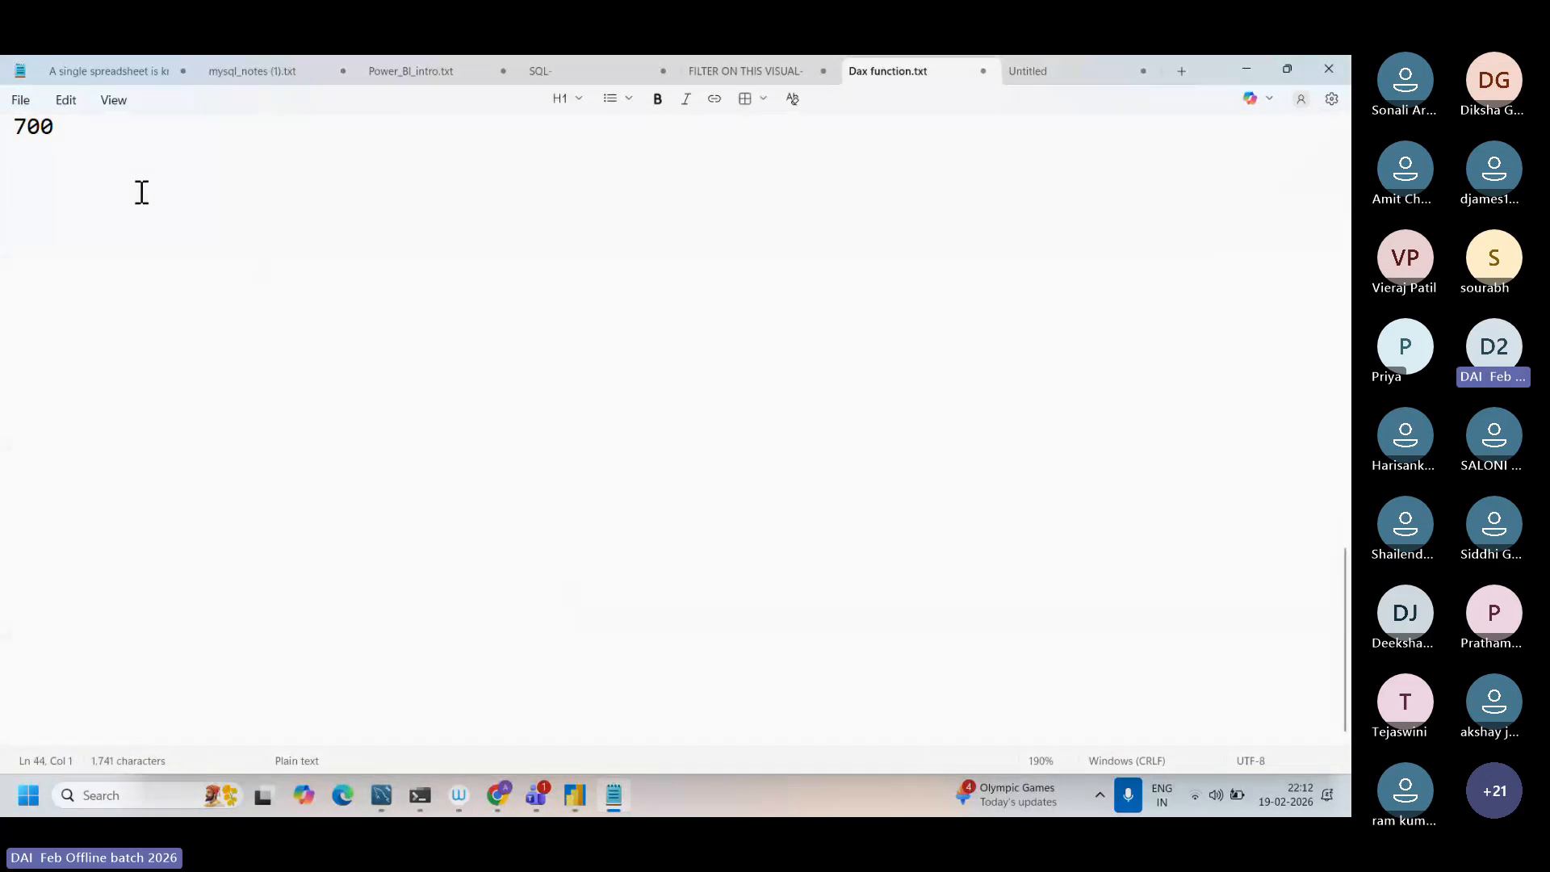
key("Caps_Lock")
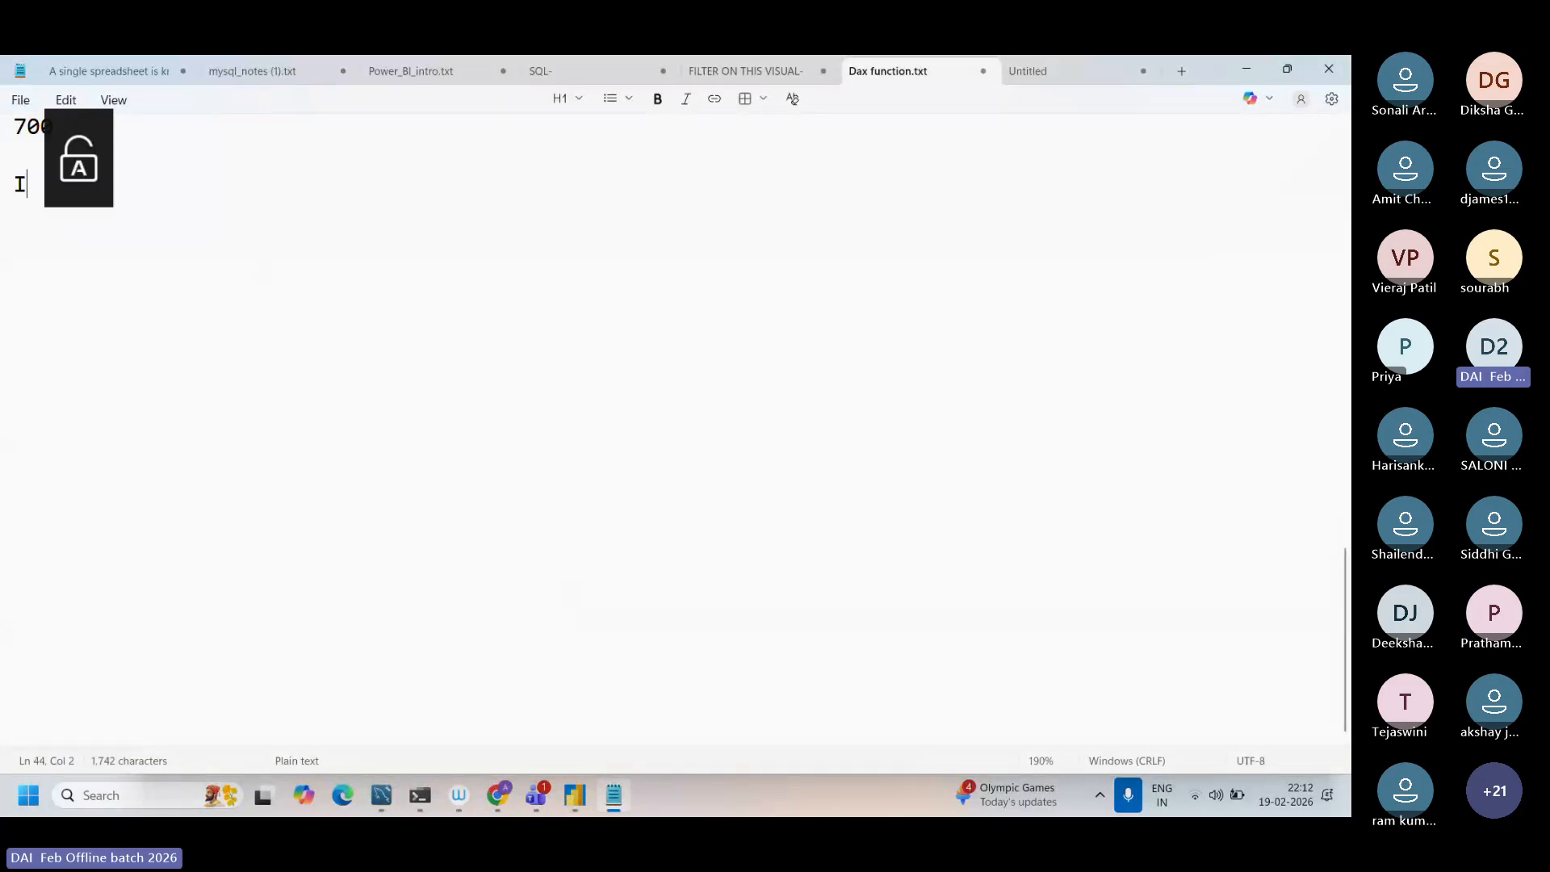
type("ITEM")
key("Return")
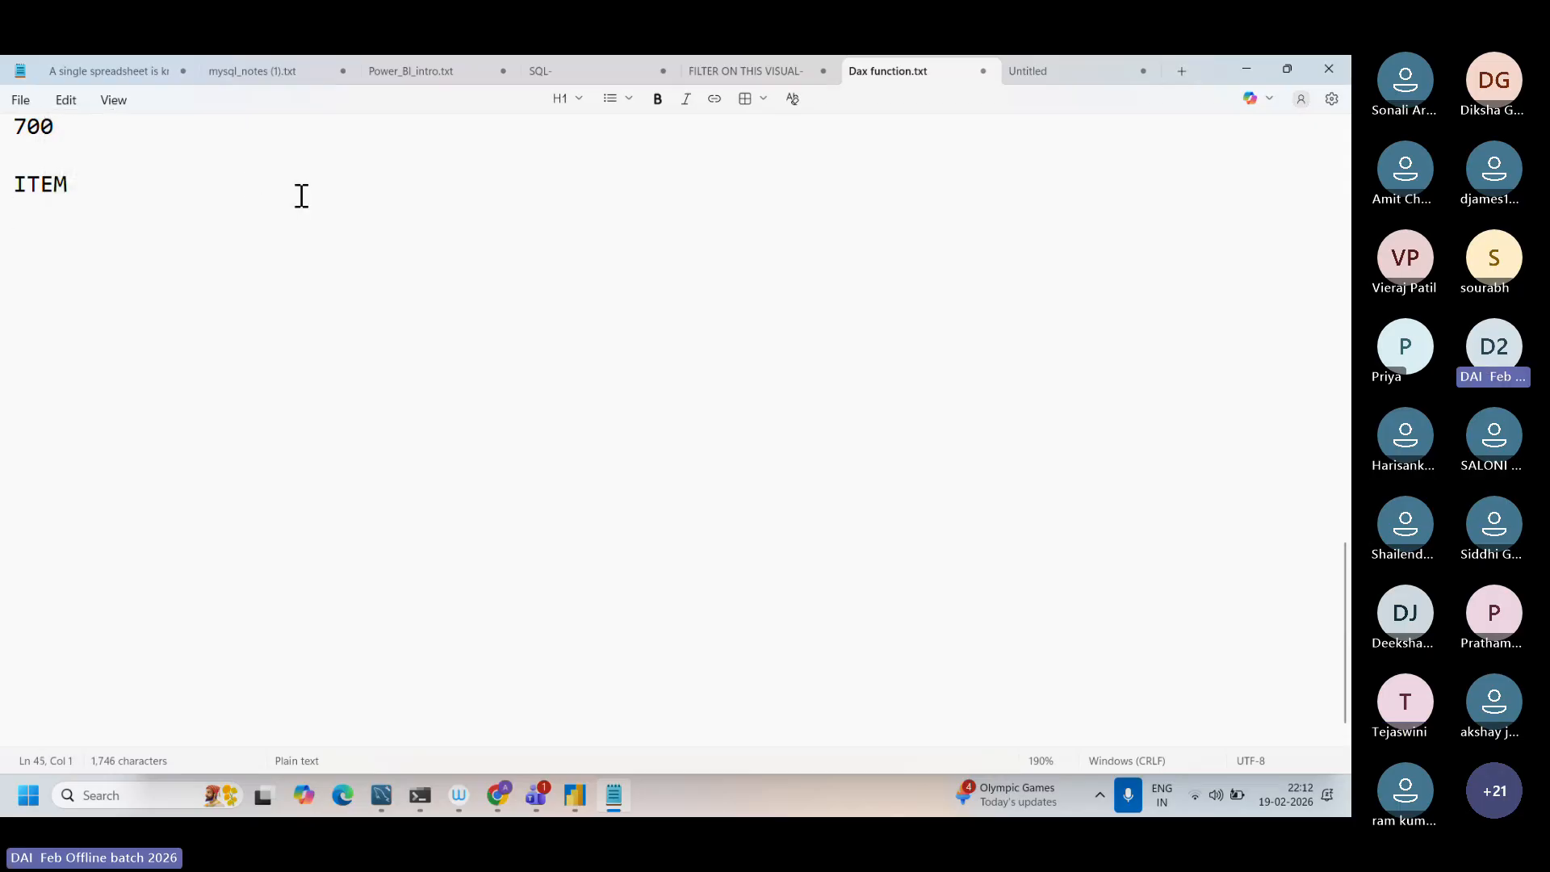
type("PRINTER")
key("Return")
type("WHITEB")
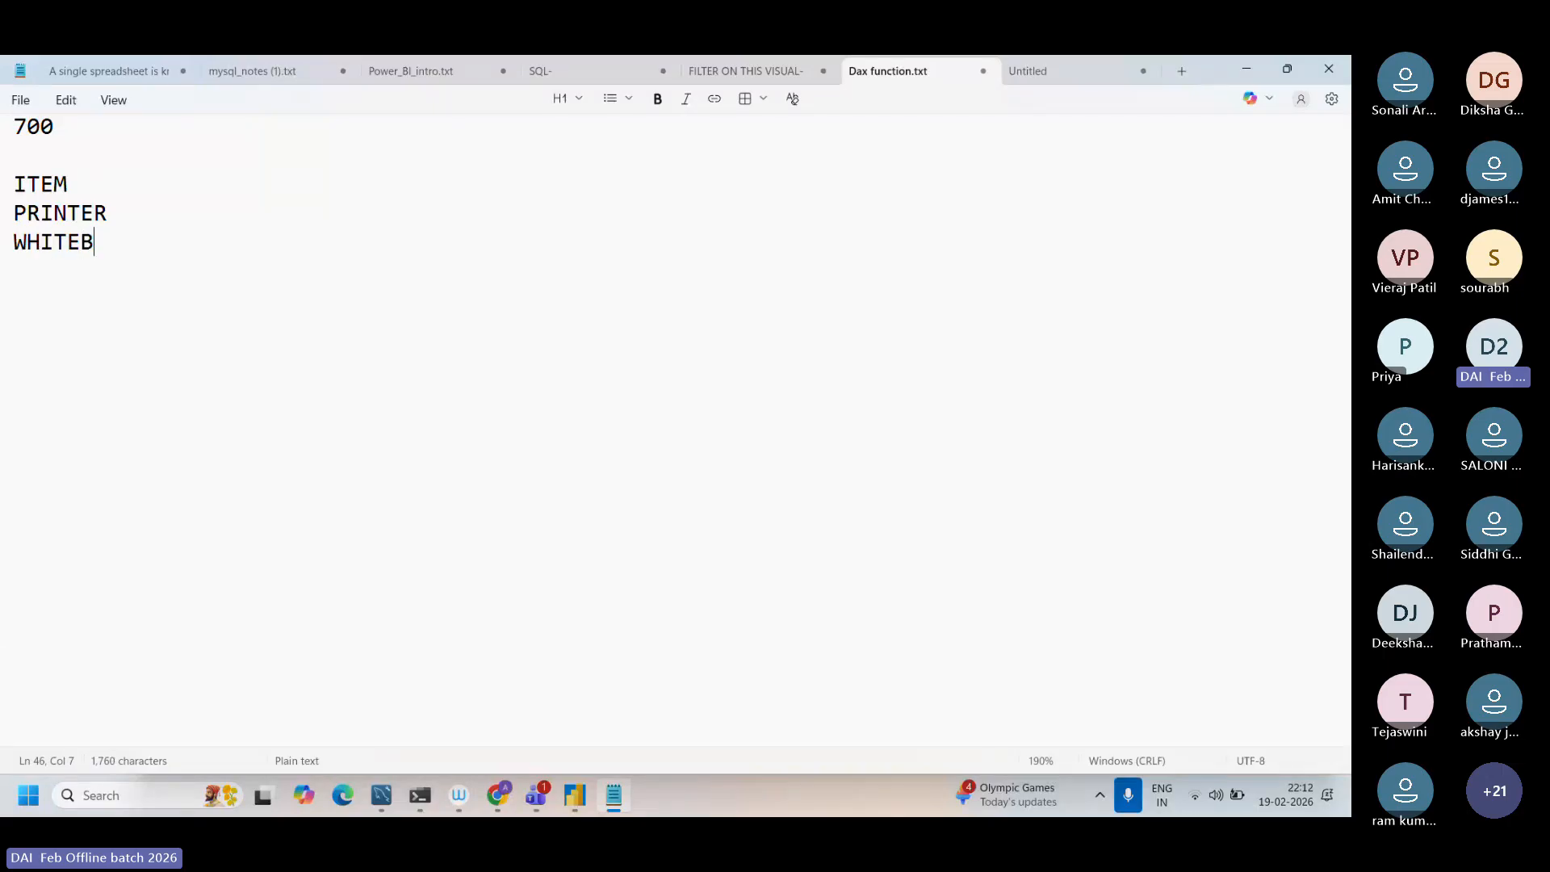
key("BackSpace")
type("BOARD")
Step: Add OFFICE CHAIR, PROJECTOR and DIARY on separate lines to complete the ITEM list
key("Return")
type("OFFICE CHAIR")
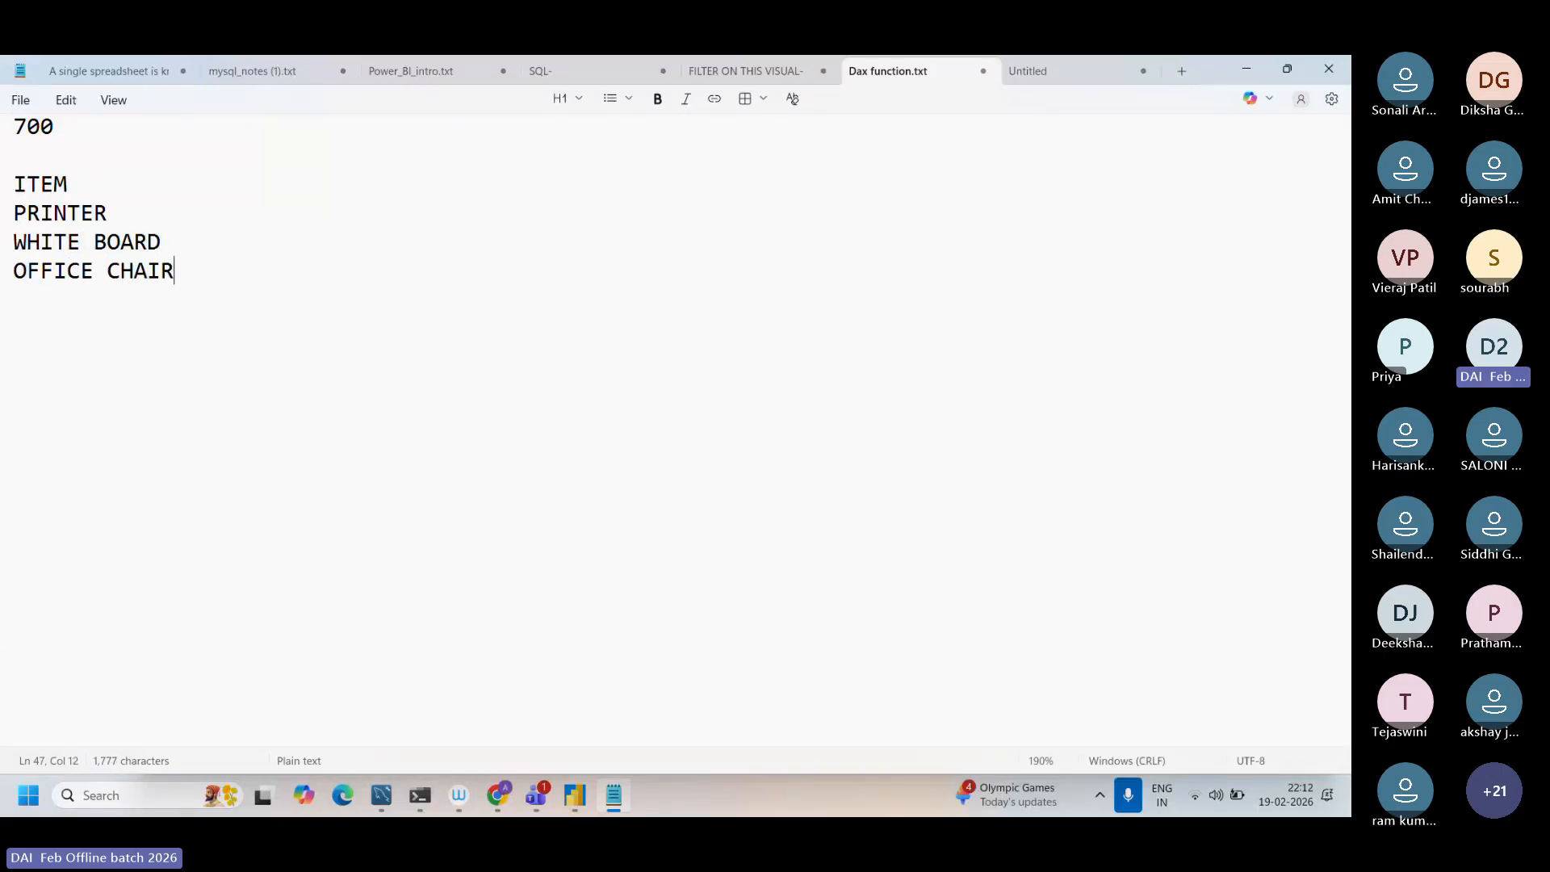
key("Return")
type("PRJ")
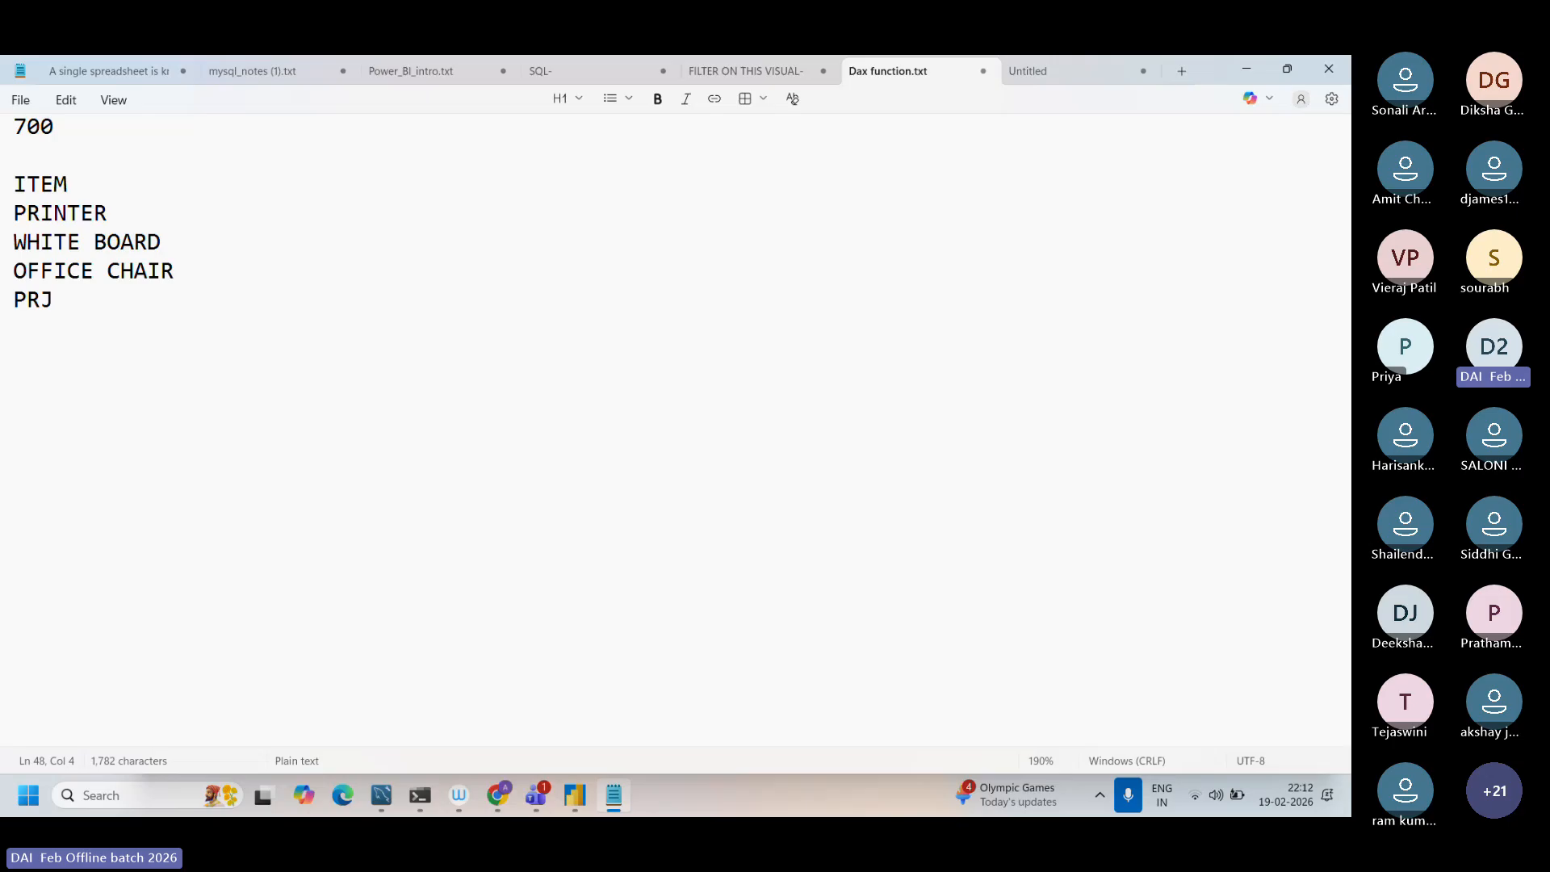
key("BackSpace")
type("OJECTOR")
key("Return")
type("DIARY")
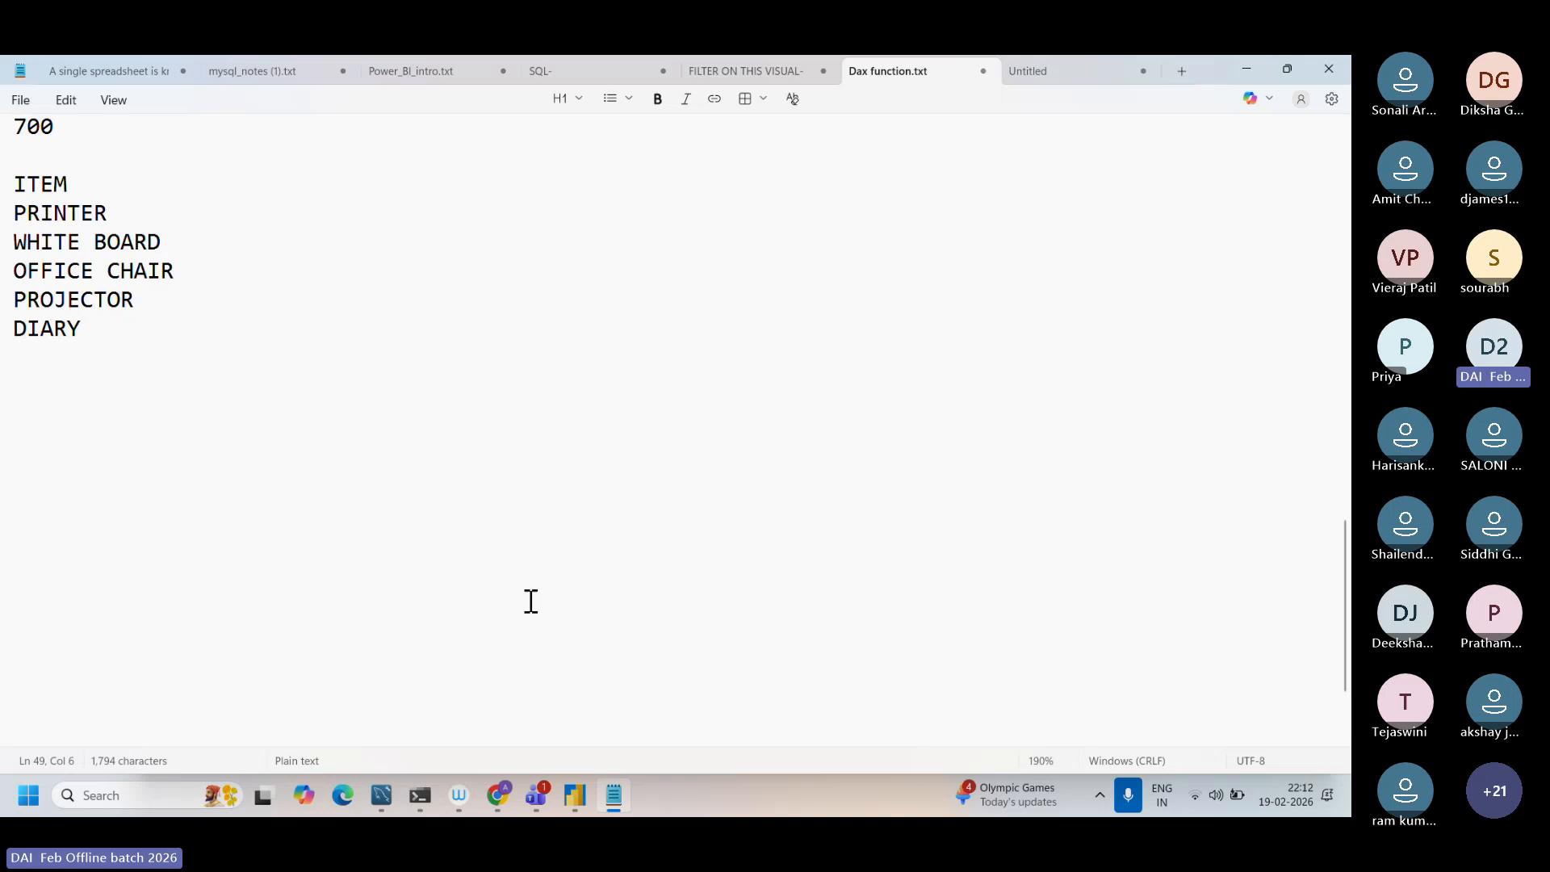
Step: Switch back to Power BI Desktop to review the TopNProducts formula and its item table
mouse_move(530, 787)
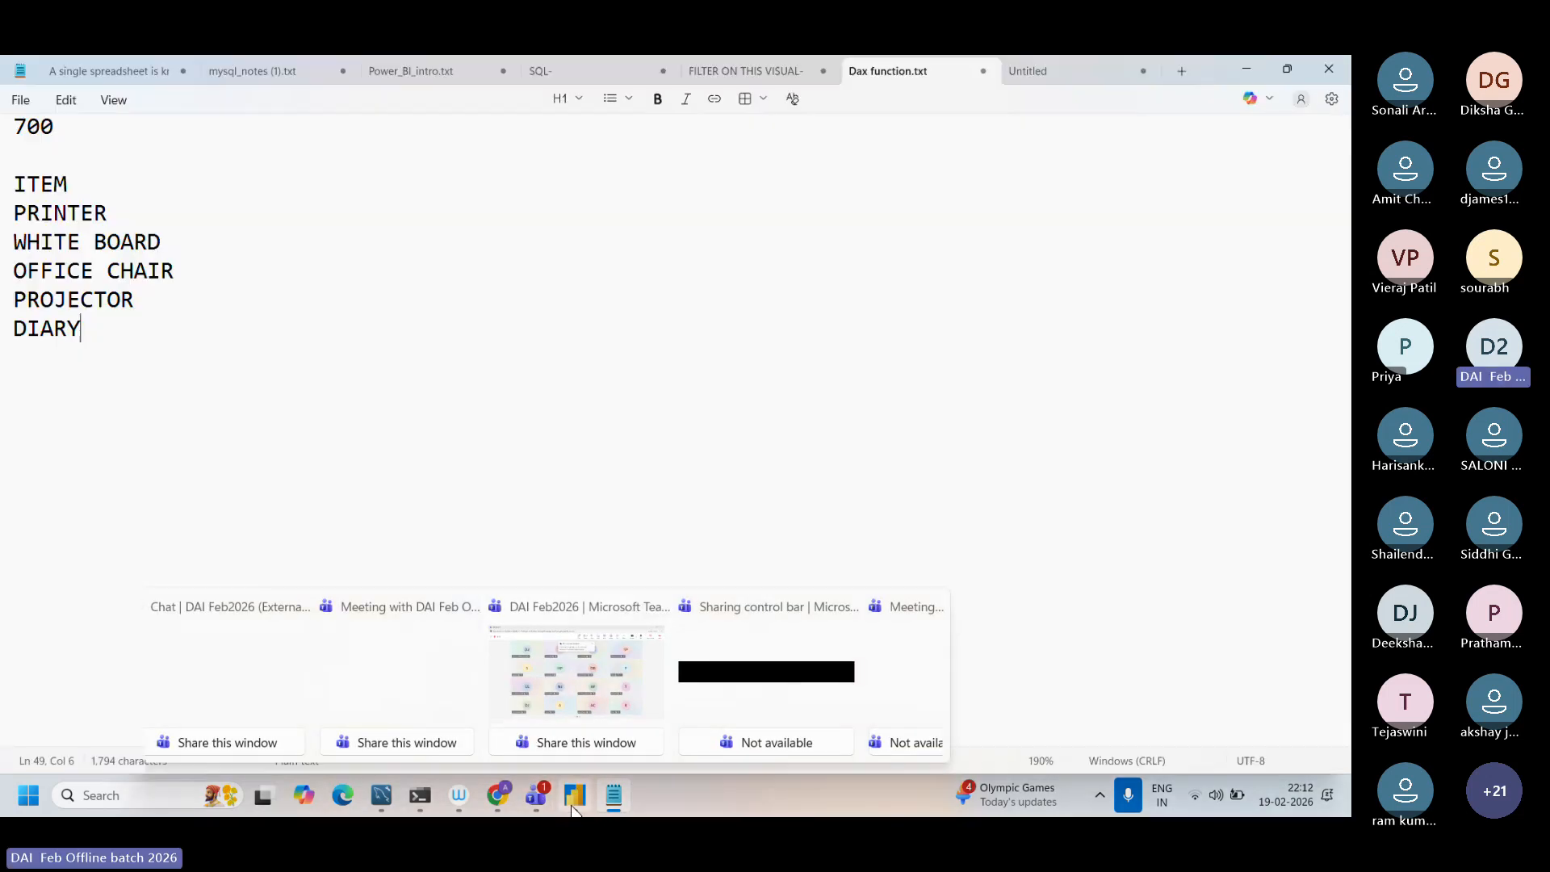
mouse_move(573, 807)
left_click(573, 670)
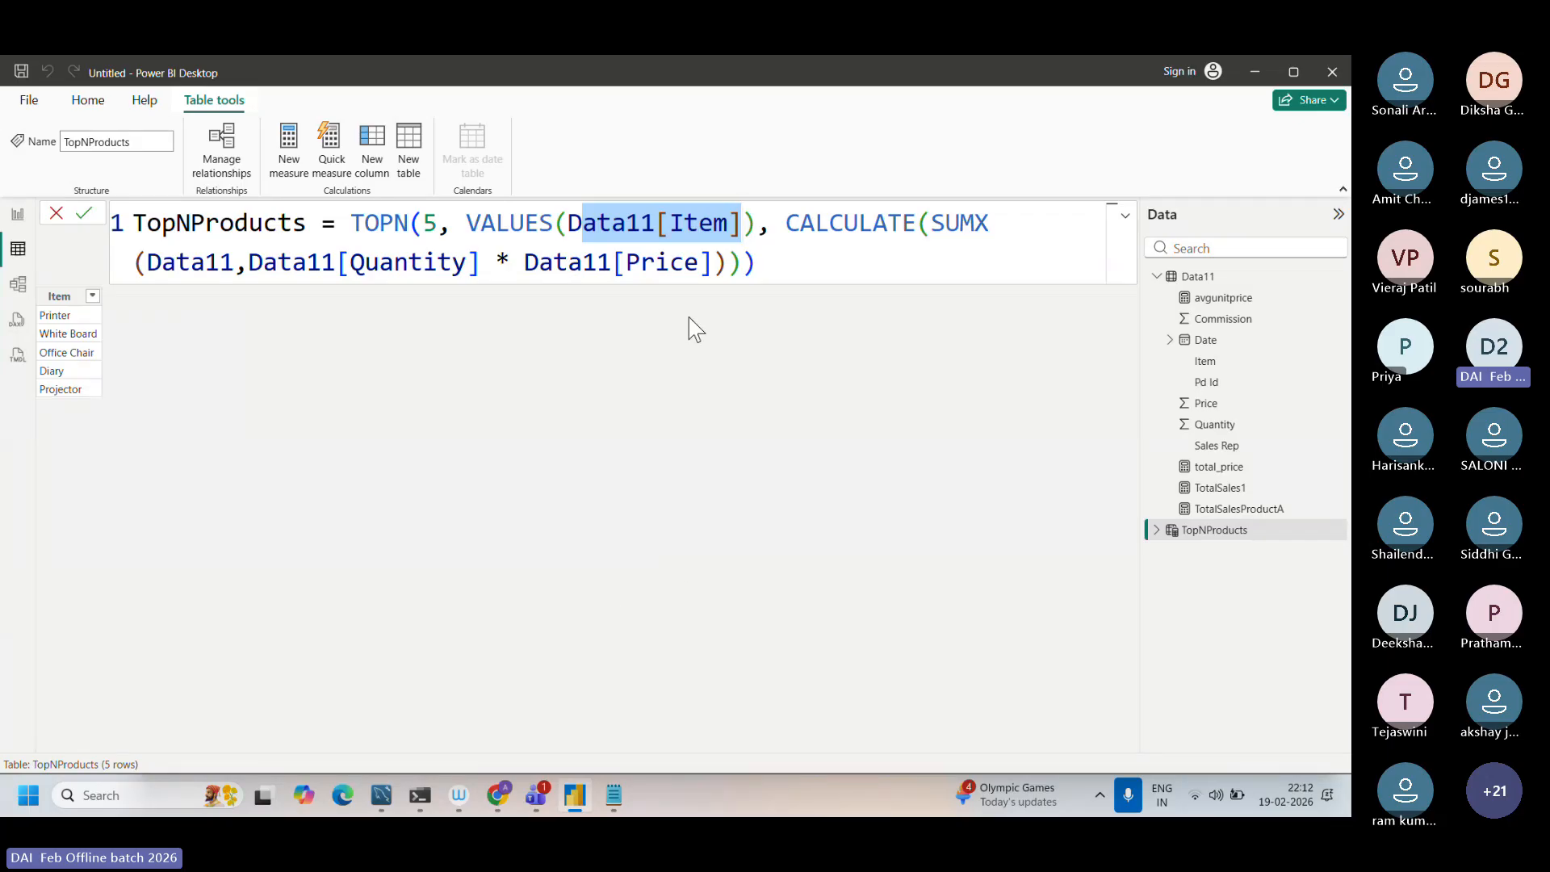
Step: Examine the Data11[Item] argument of VALUES in the TopNProducts formula, comparing it with the PRINTER entry in the Dax function.txt notes
double_click(666, 232)
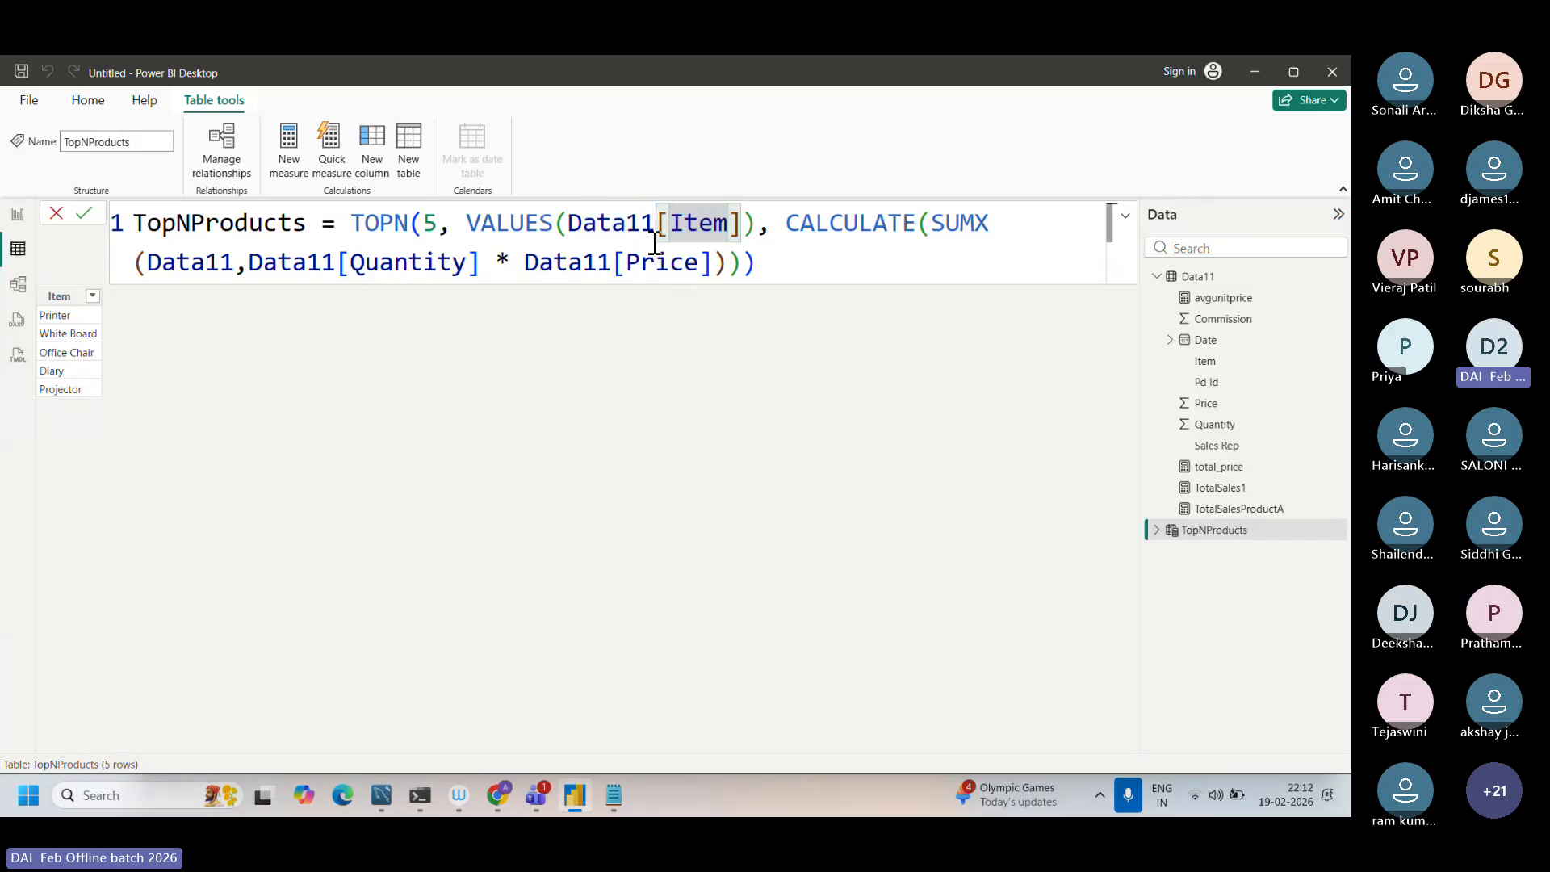
left_click_drag(582, 224, 742, 230)
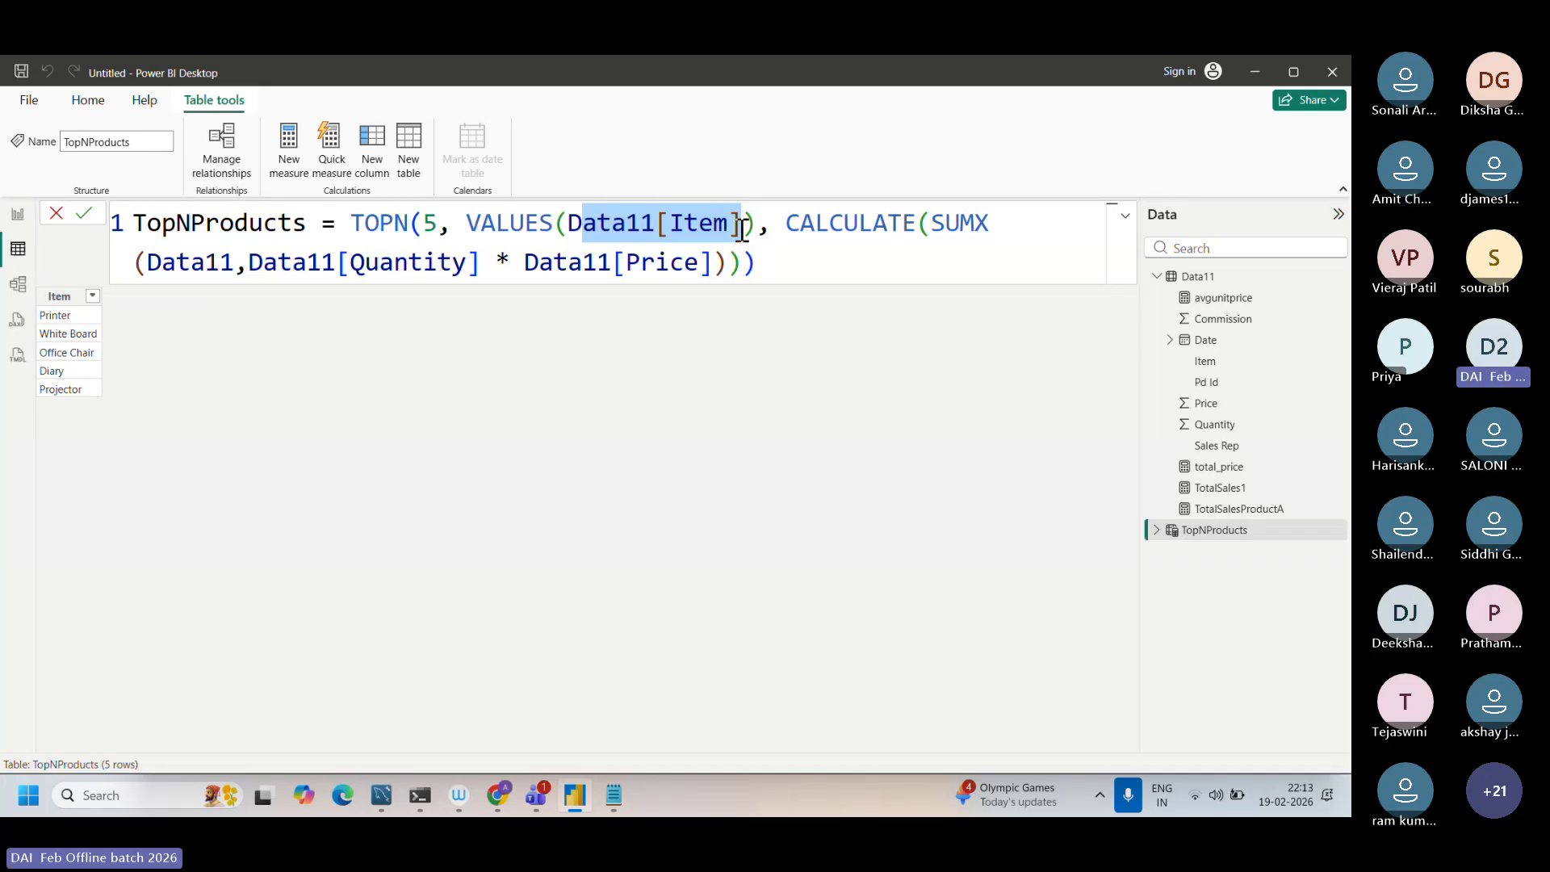
left_click(753, 230)
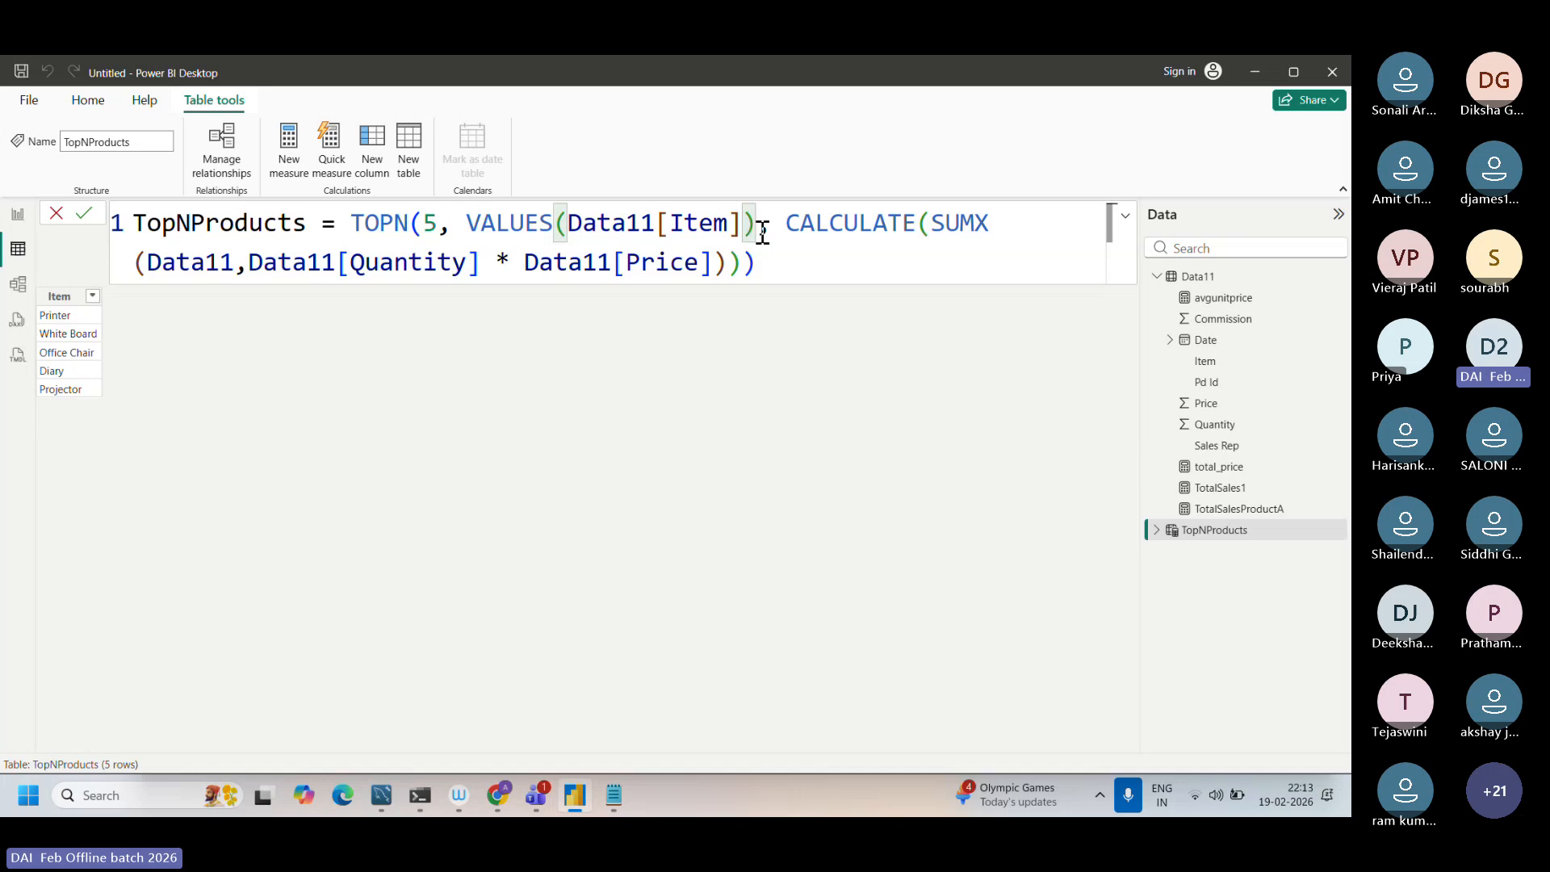
left_click(613, 795)
left_click_drag(138, 212, 11, 213)
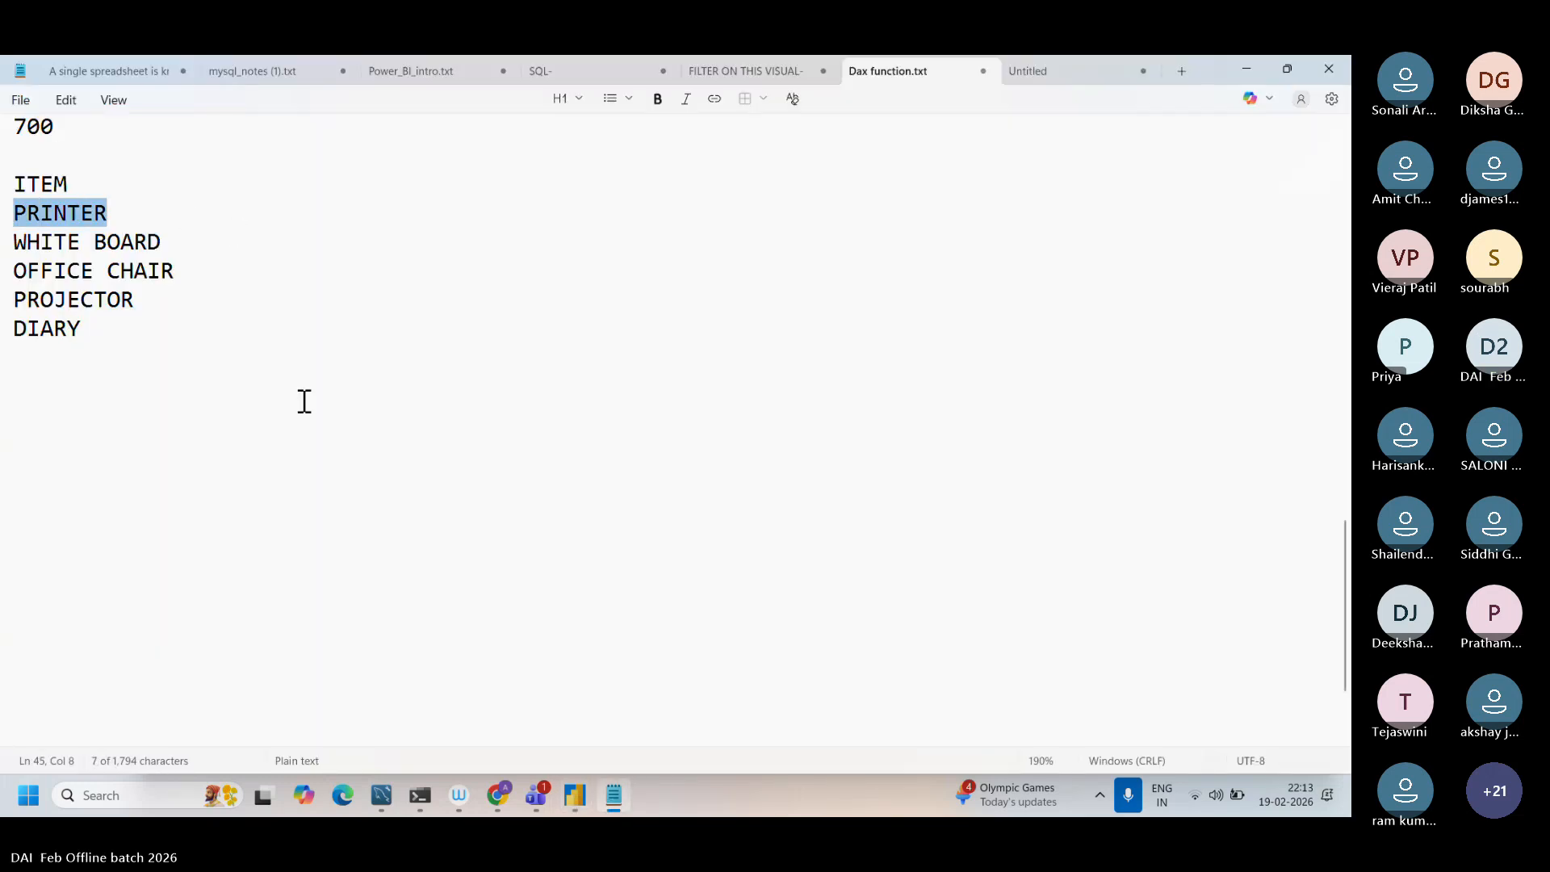
Step: Switch back to Power BI Desktop and examine the Quantity * Price expression and the SUMX function in the TopNProducts formula
left_click(565, 816)
left_click(787, 252)
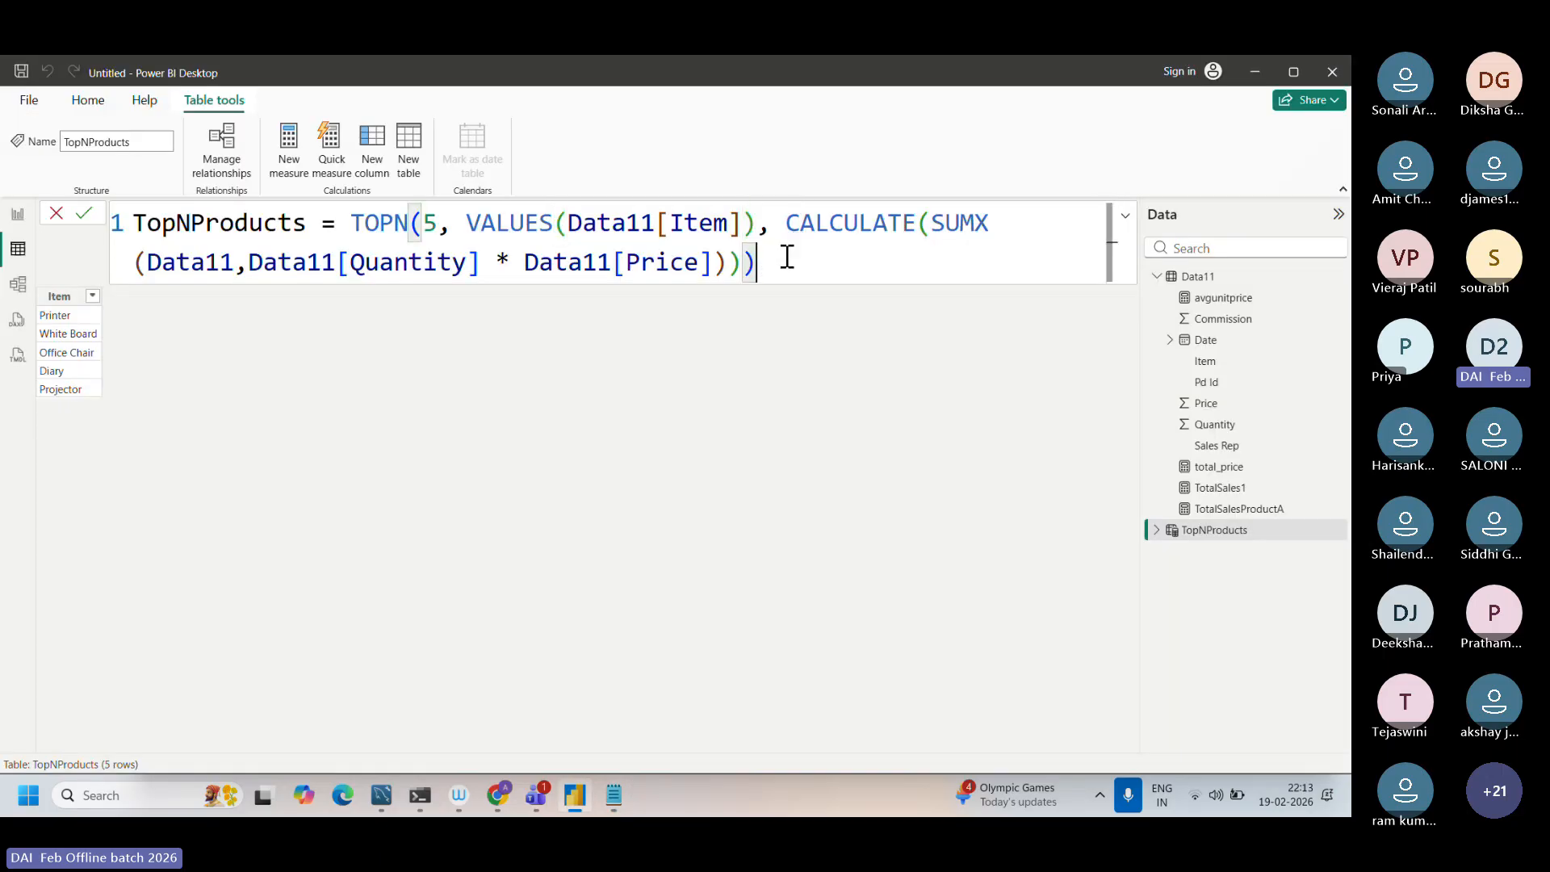
left_click(338, 264)
left_click_drag(338, 264, 718, 256)
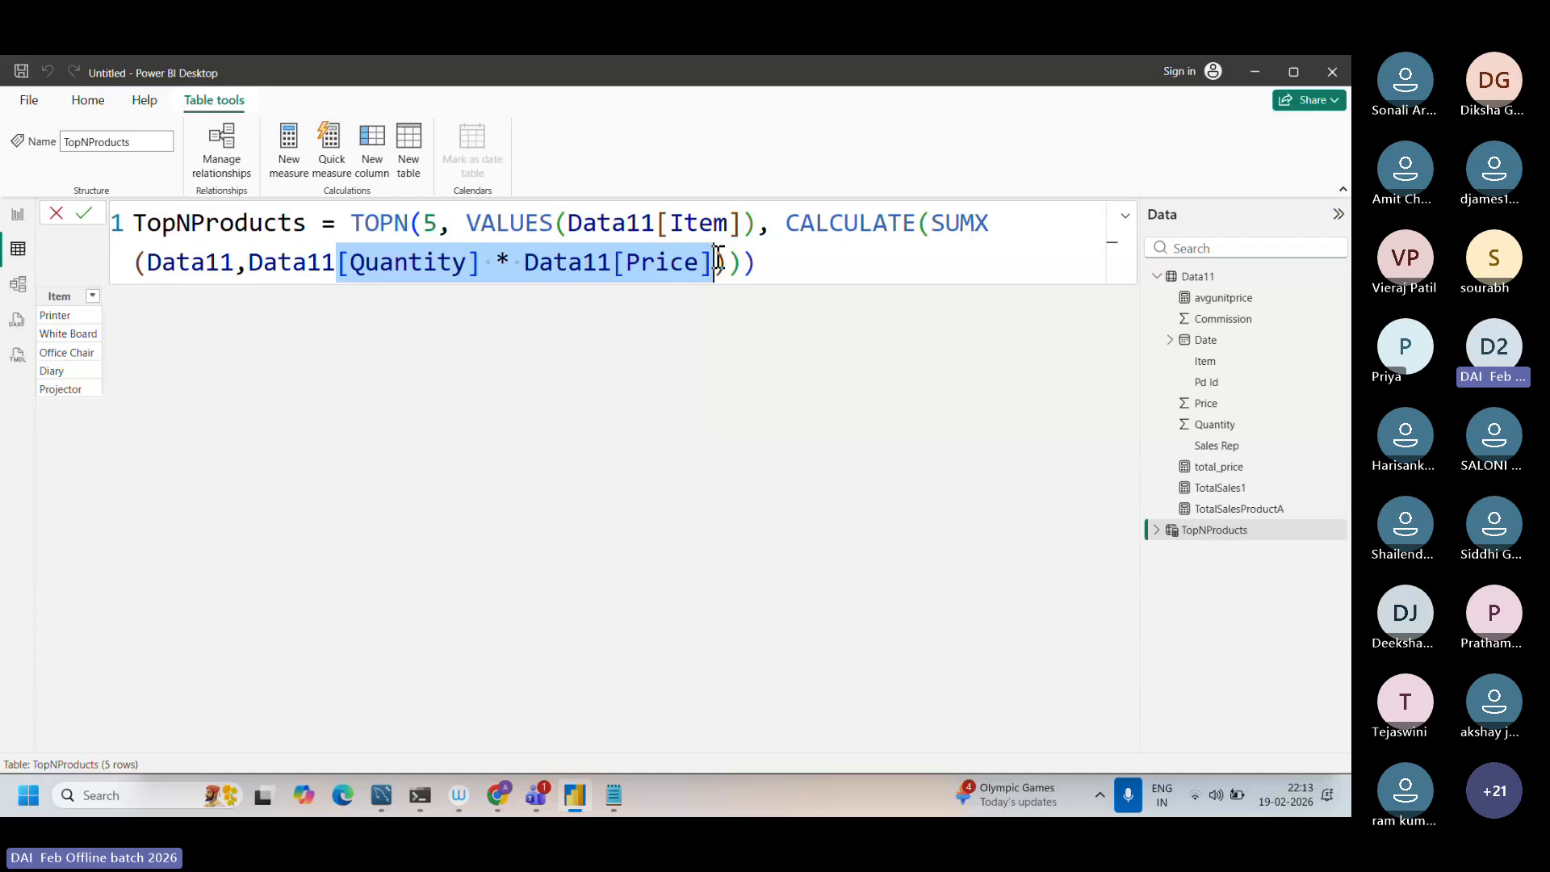
left_click_drag(987, 225, 928, 226)
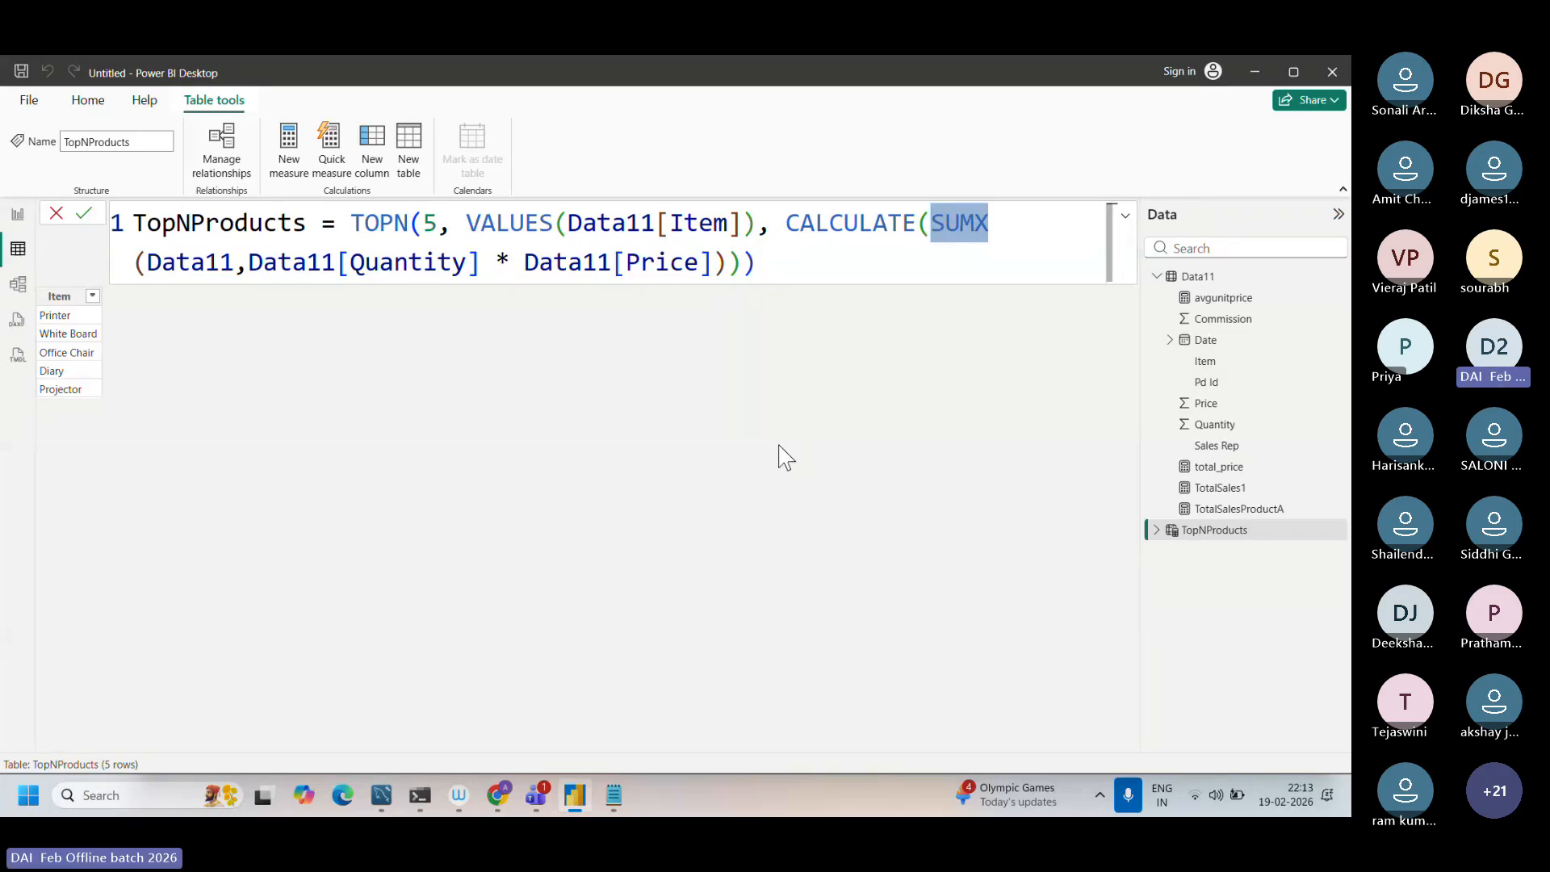
Step: Switch to the Dax function.txt notes and highlight the whole ITEM list through DIARY
left_click(615, 798)
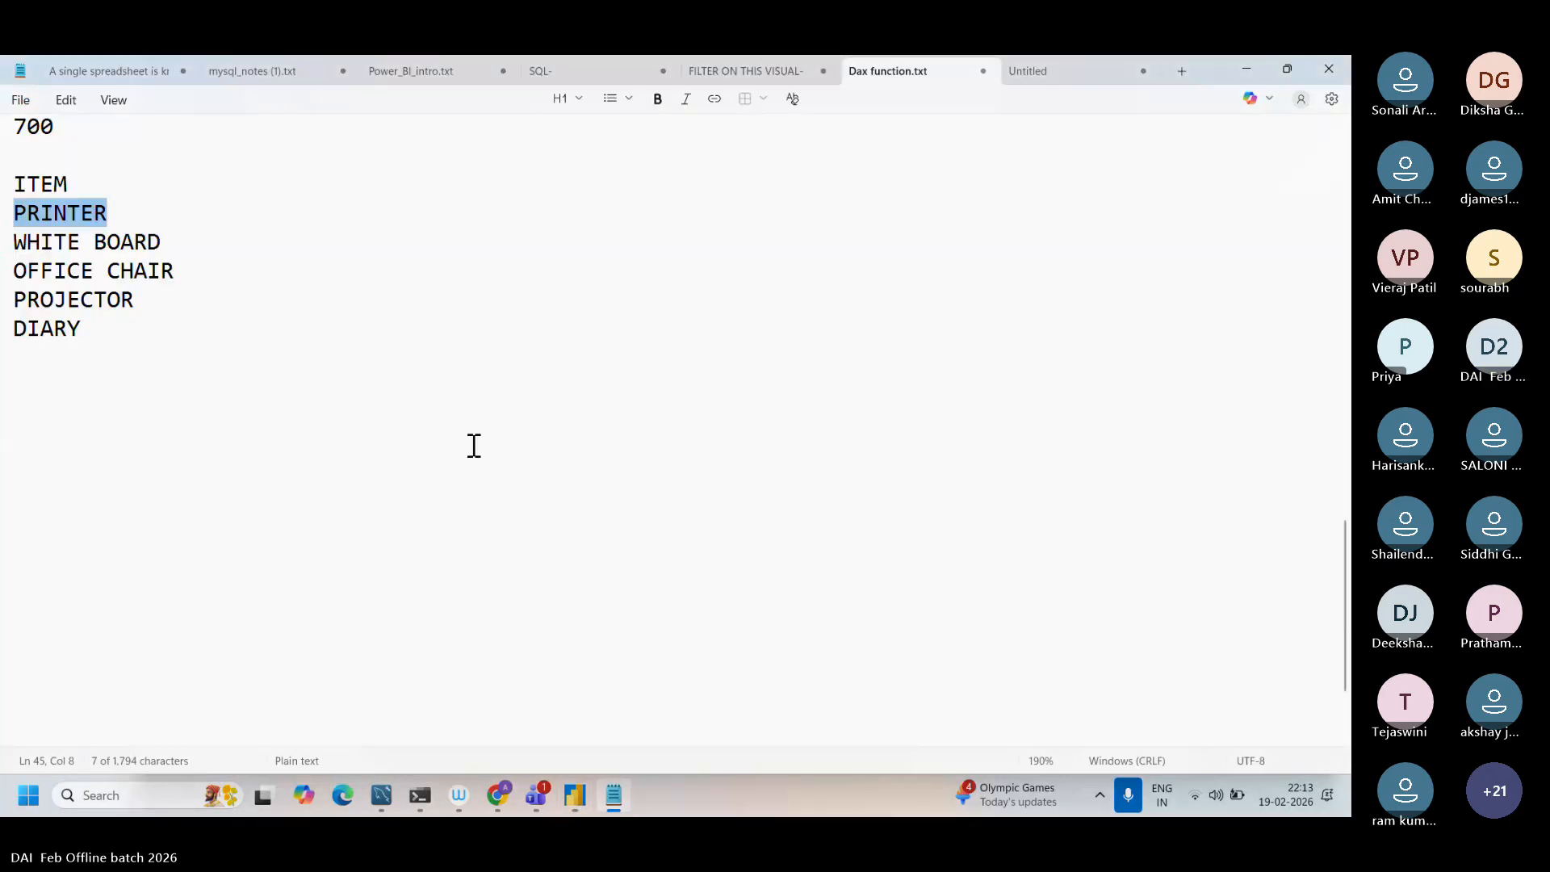
left_click(162, 215)
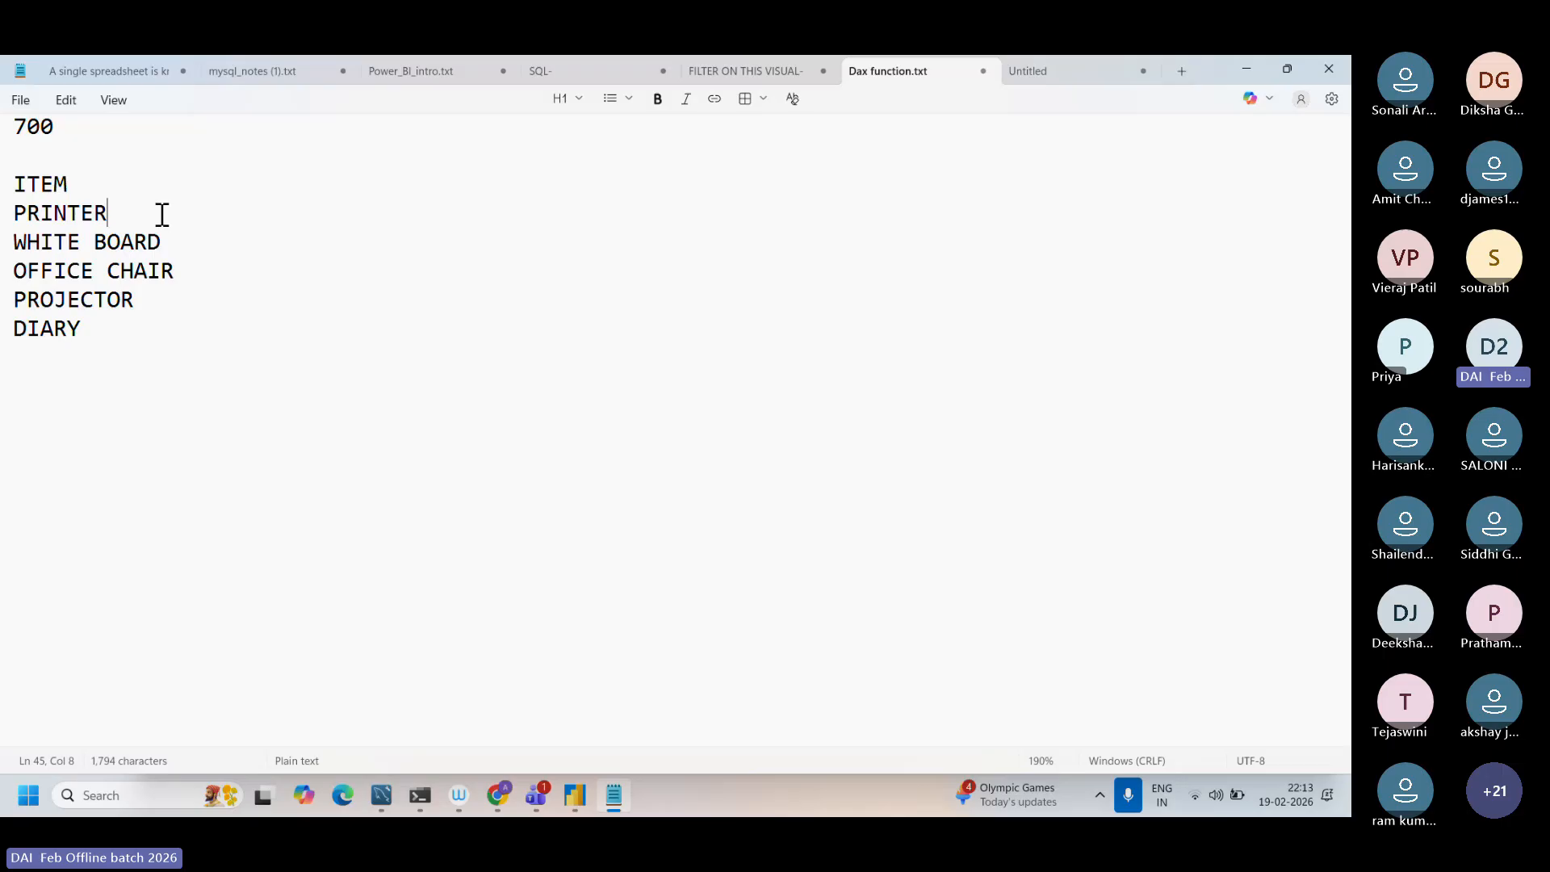
left_click_drag(91, 329, 10, 181)
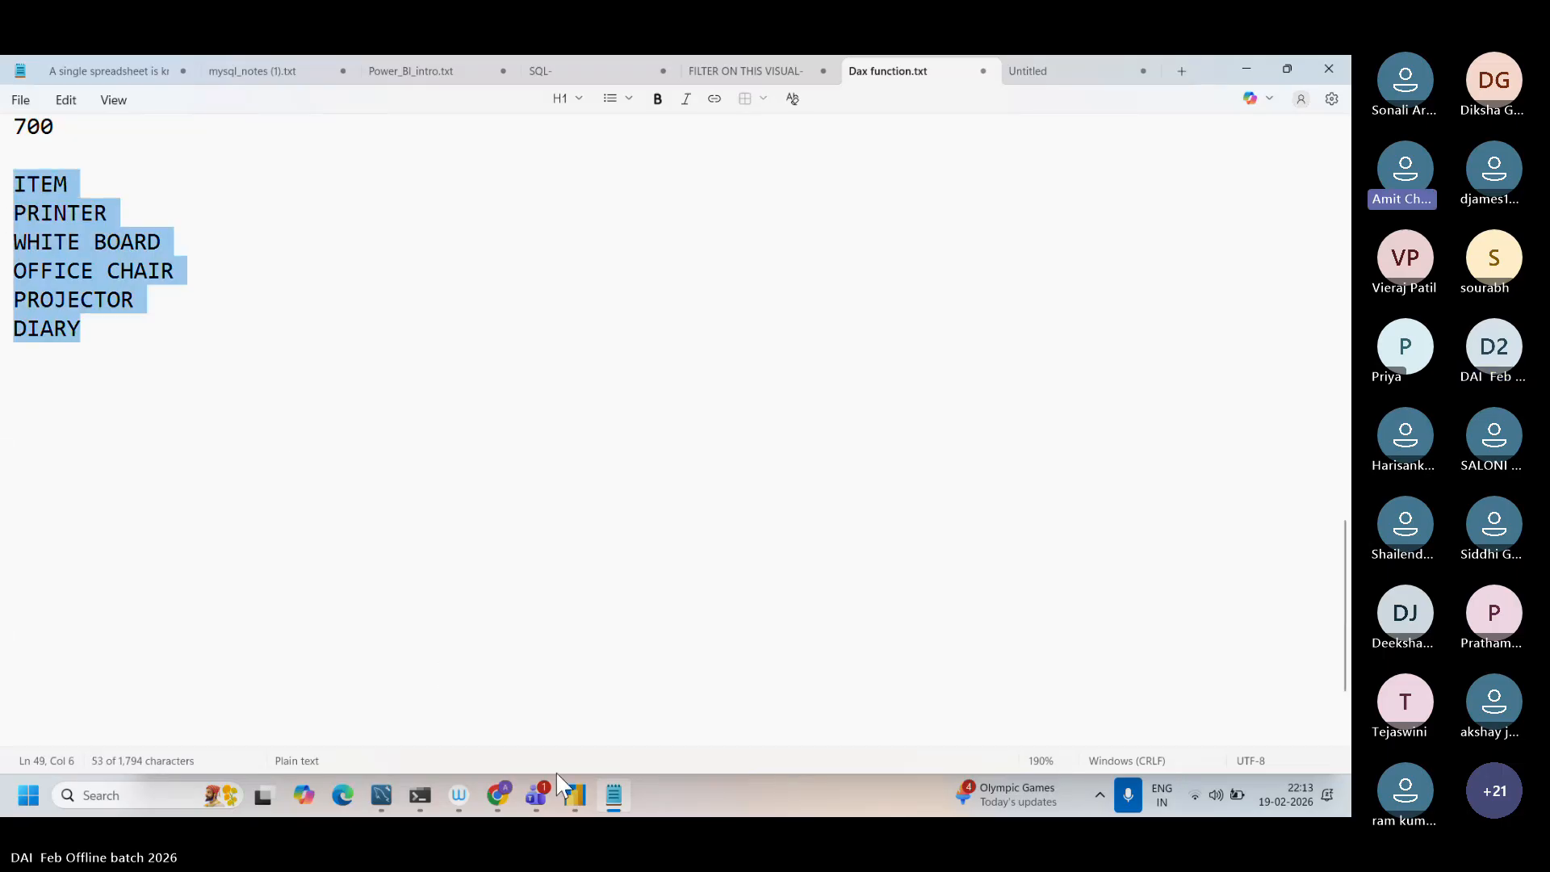
Step: Return to Power BI Desktop and examine how CALCULATE(SUMX) with Quantity * Price relates to Data11[Item] in the TopNProducts formula
left_click(574, 795)
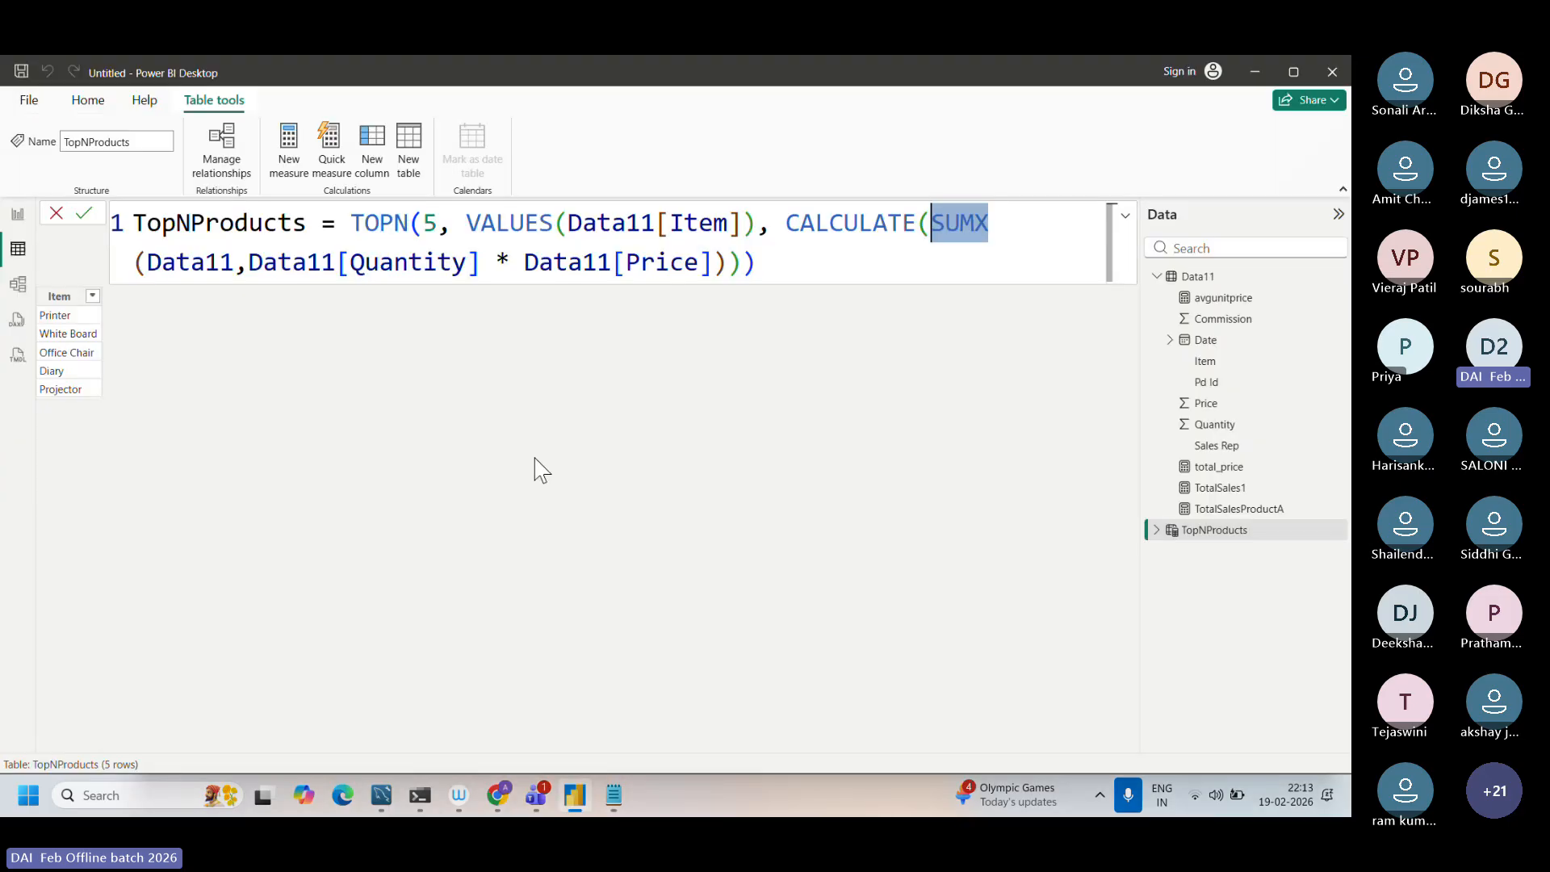
left_click(614, 234)
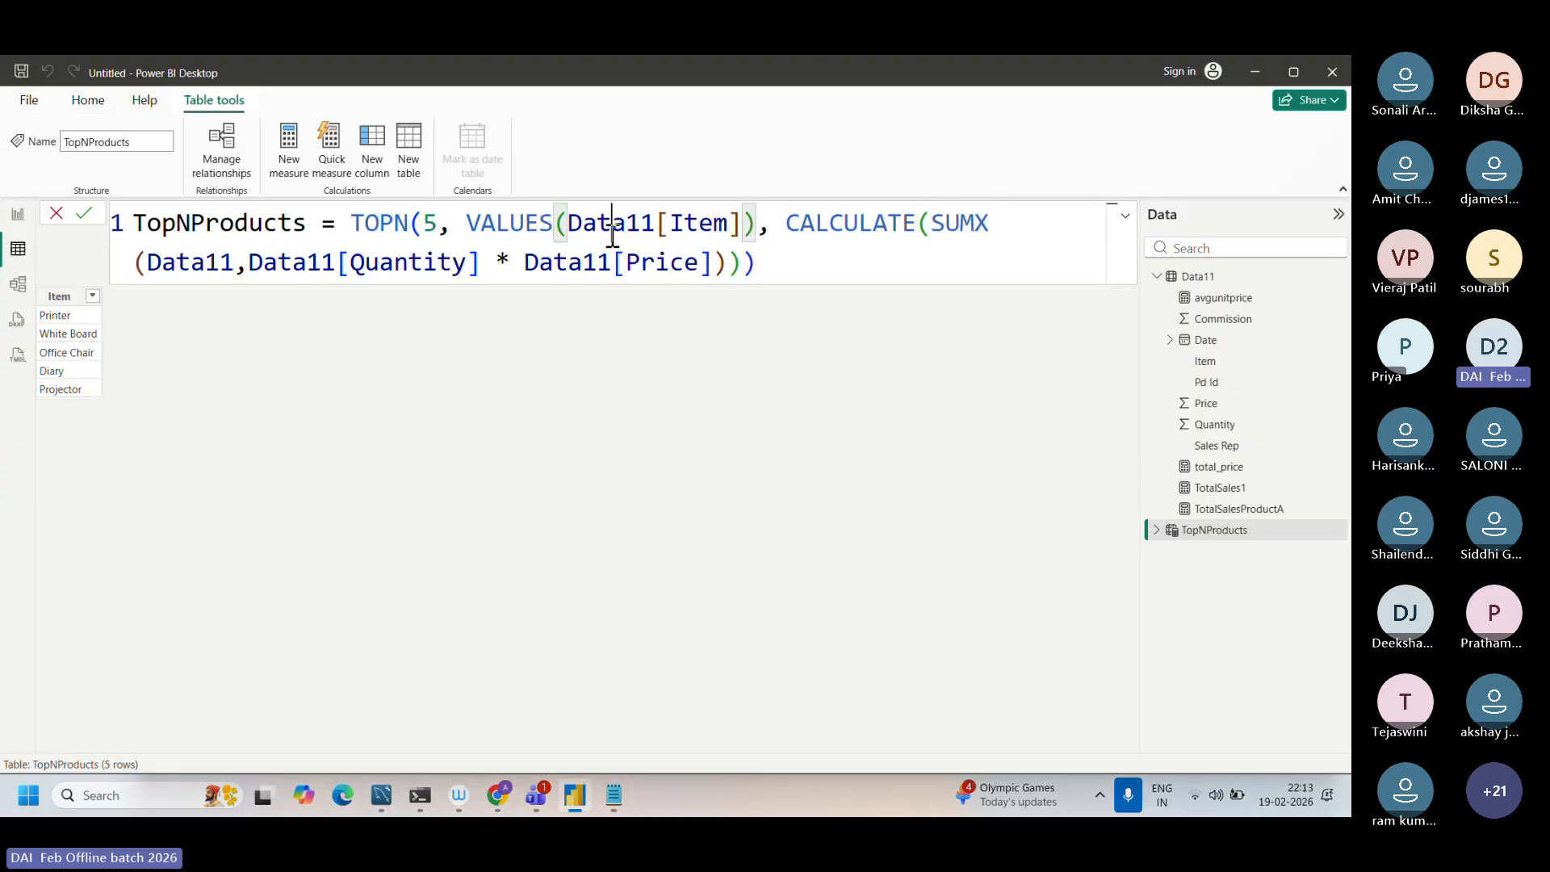
left_click_drag(569, 230, 743, 230)
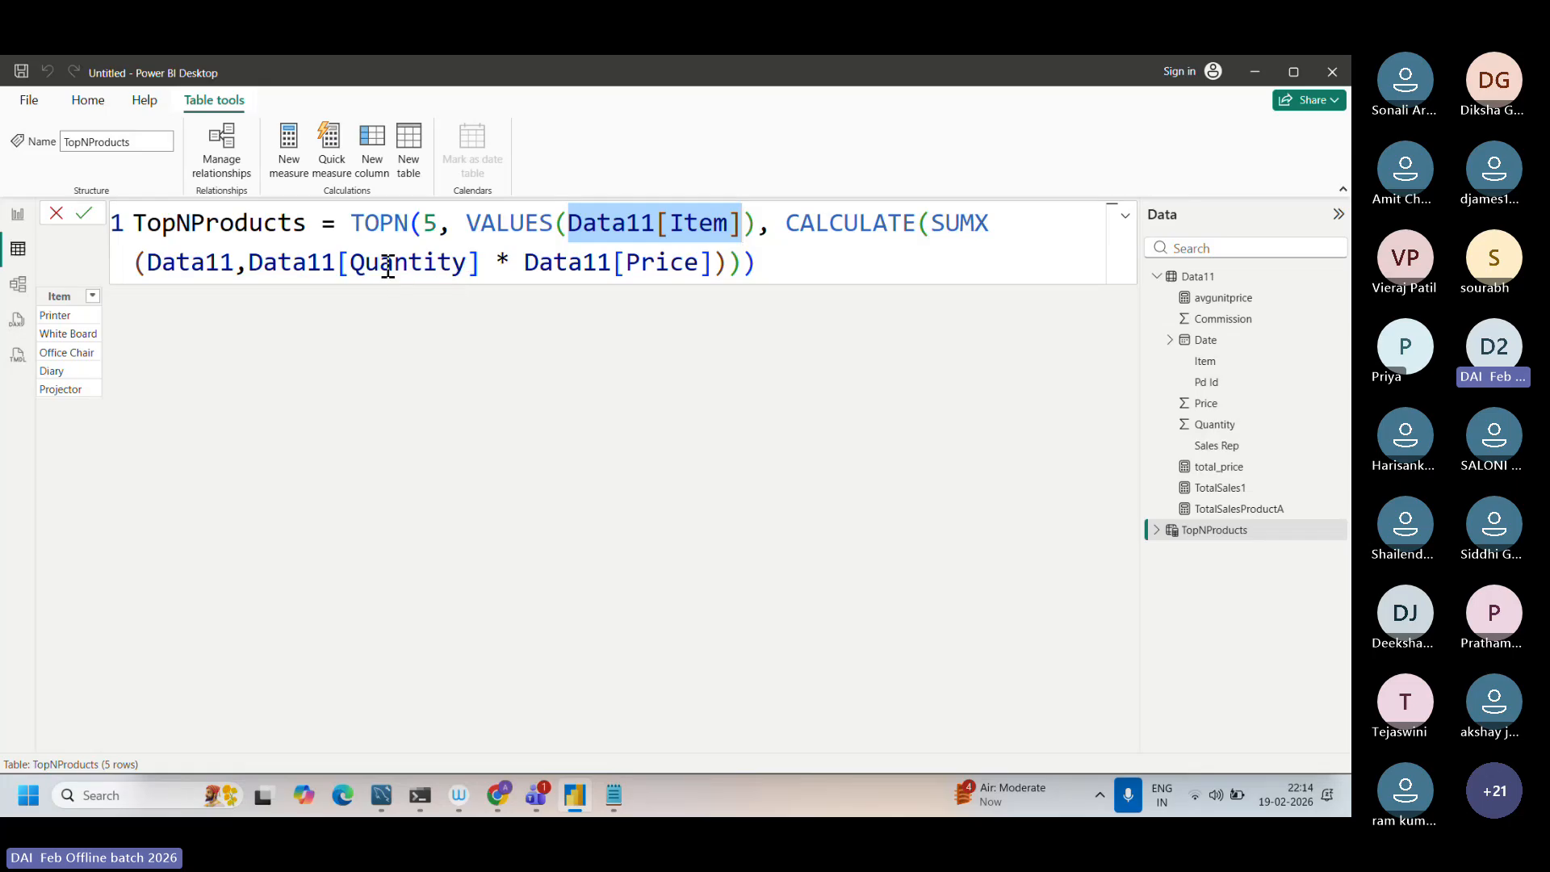
left_click_drag(382, 266, 688, 291)
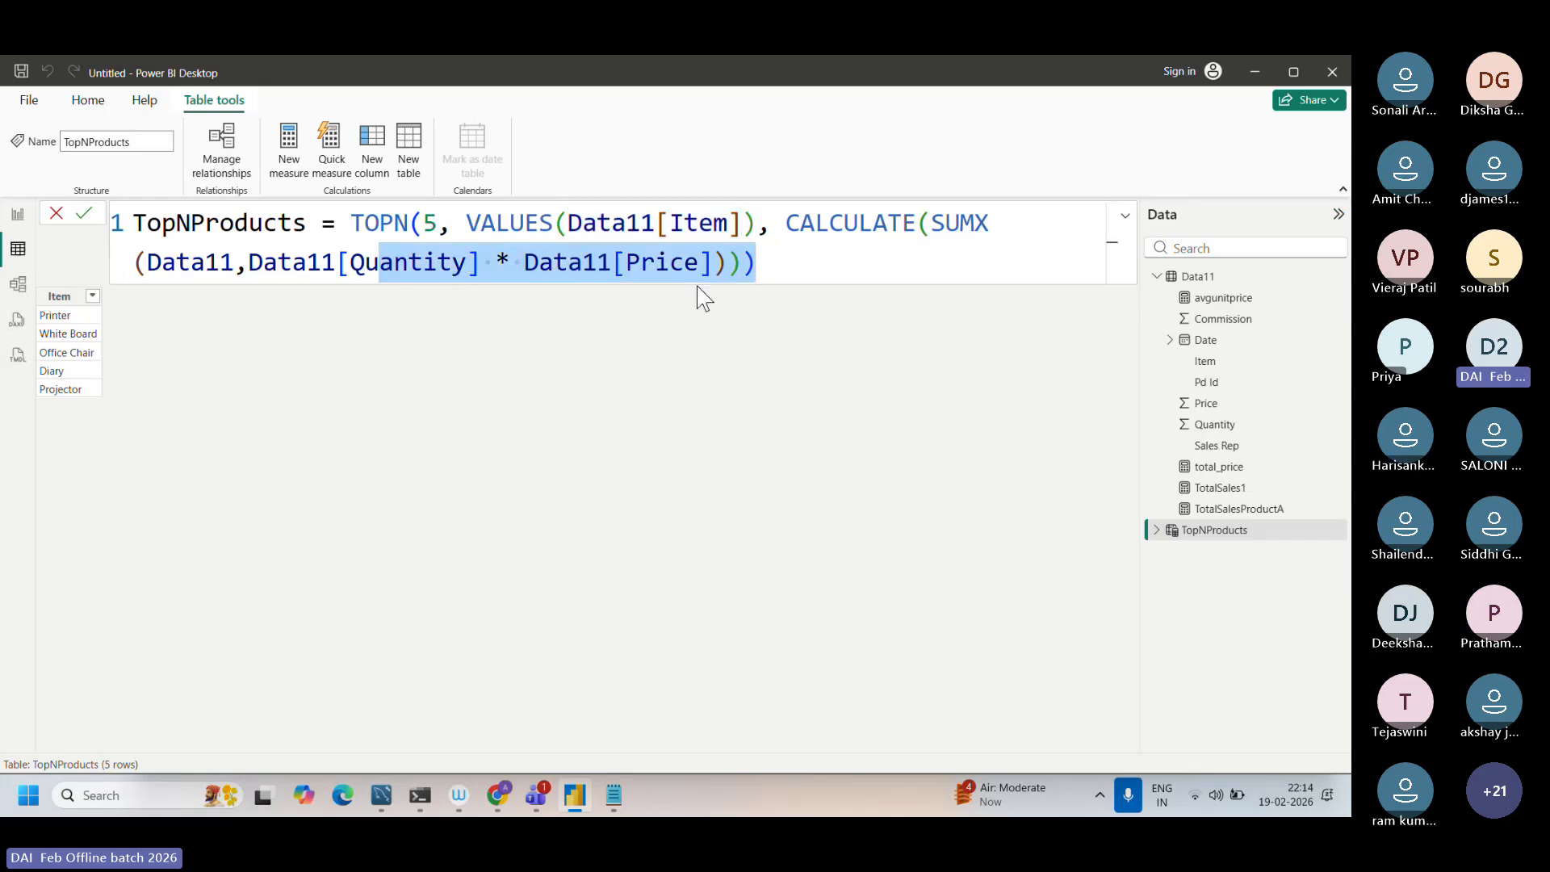
left_click_drag(990, 231, 933, 234)
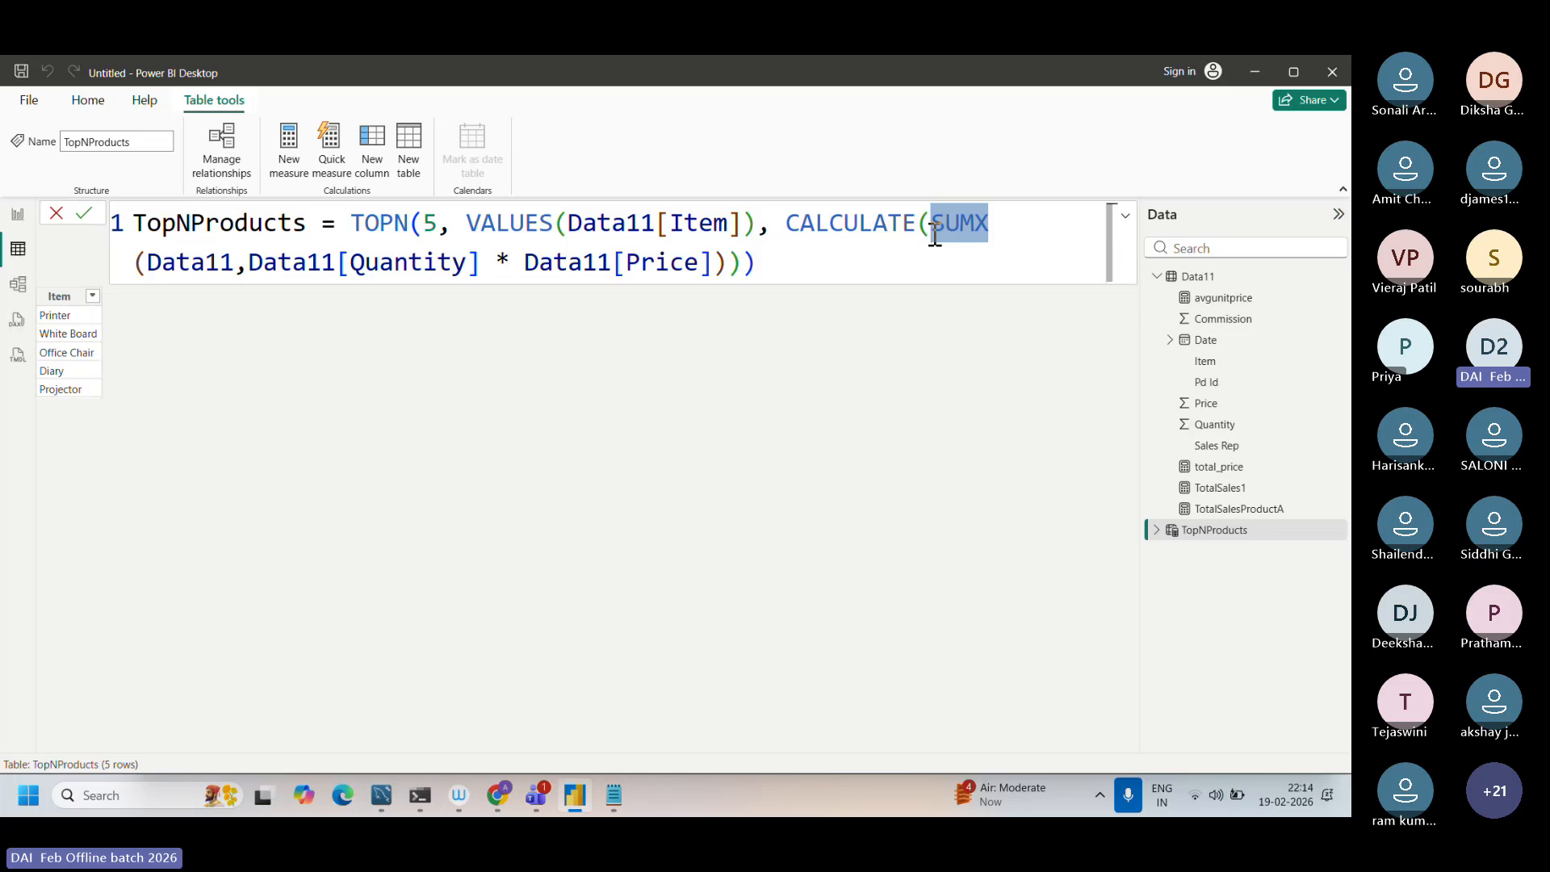
left_click_drag(656, 222, 739, 221)
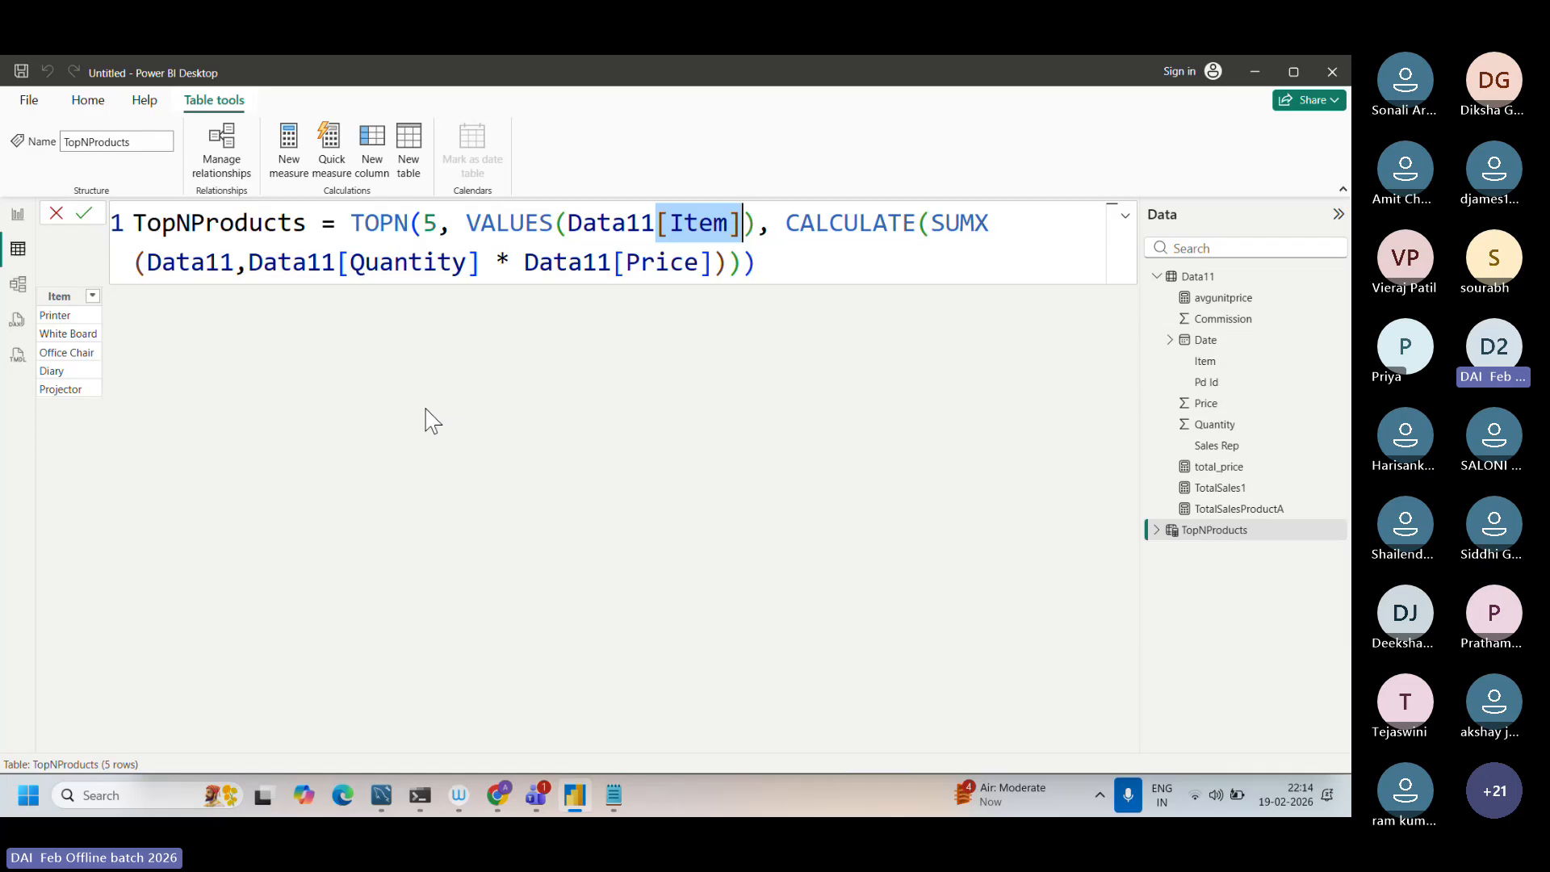
left_click(712, 264)
left_click_drag(696, 264, 785, 221)
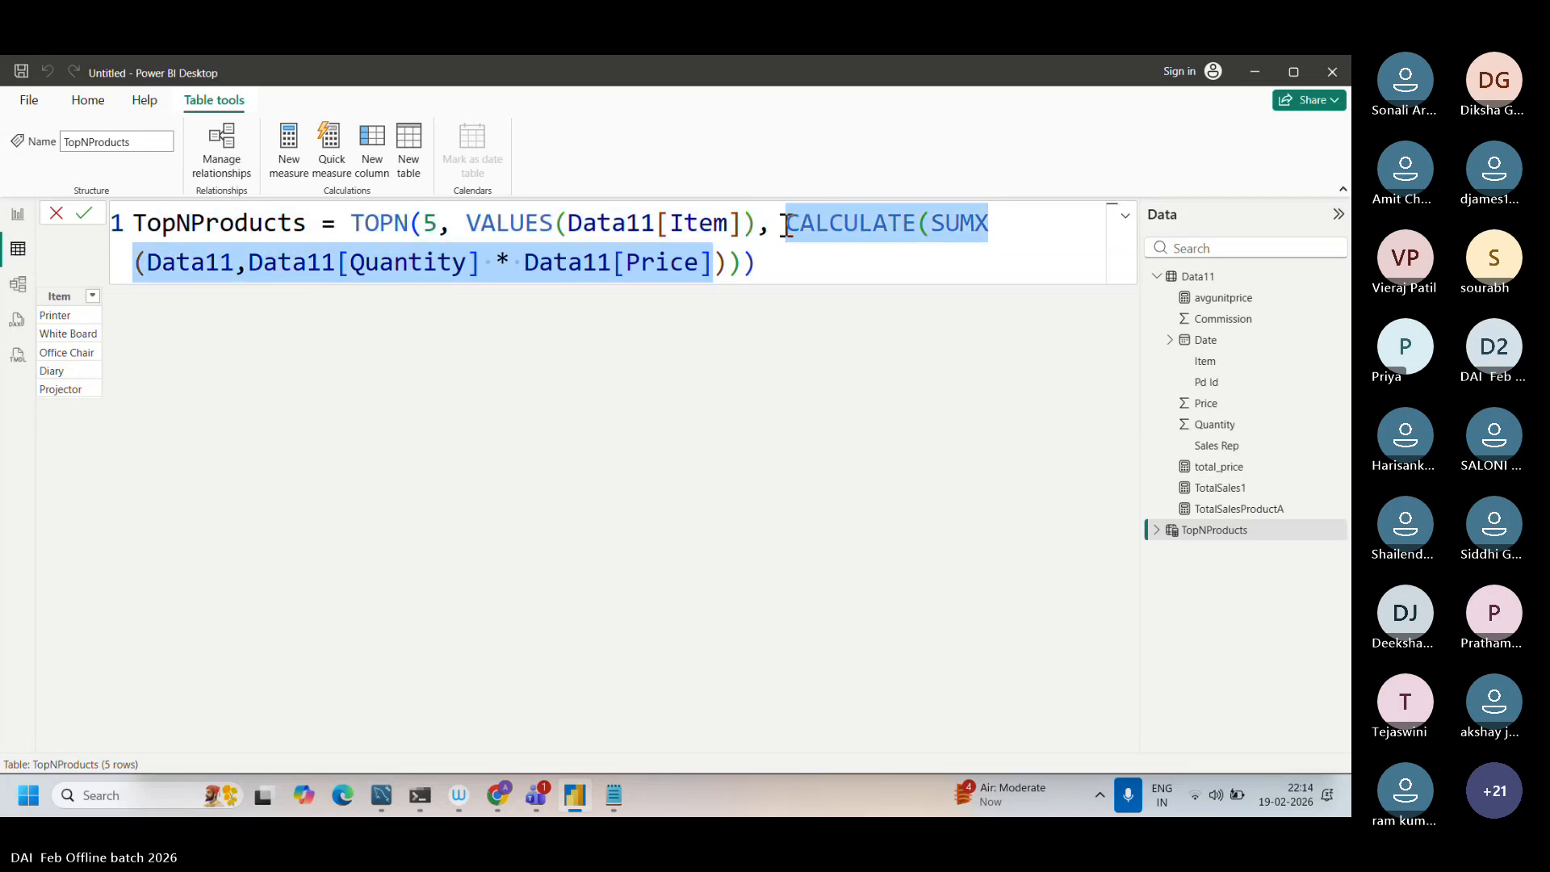
left_click(714, 262)
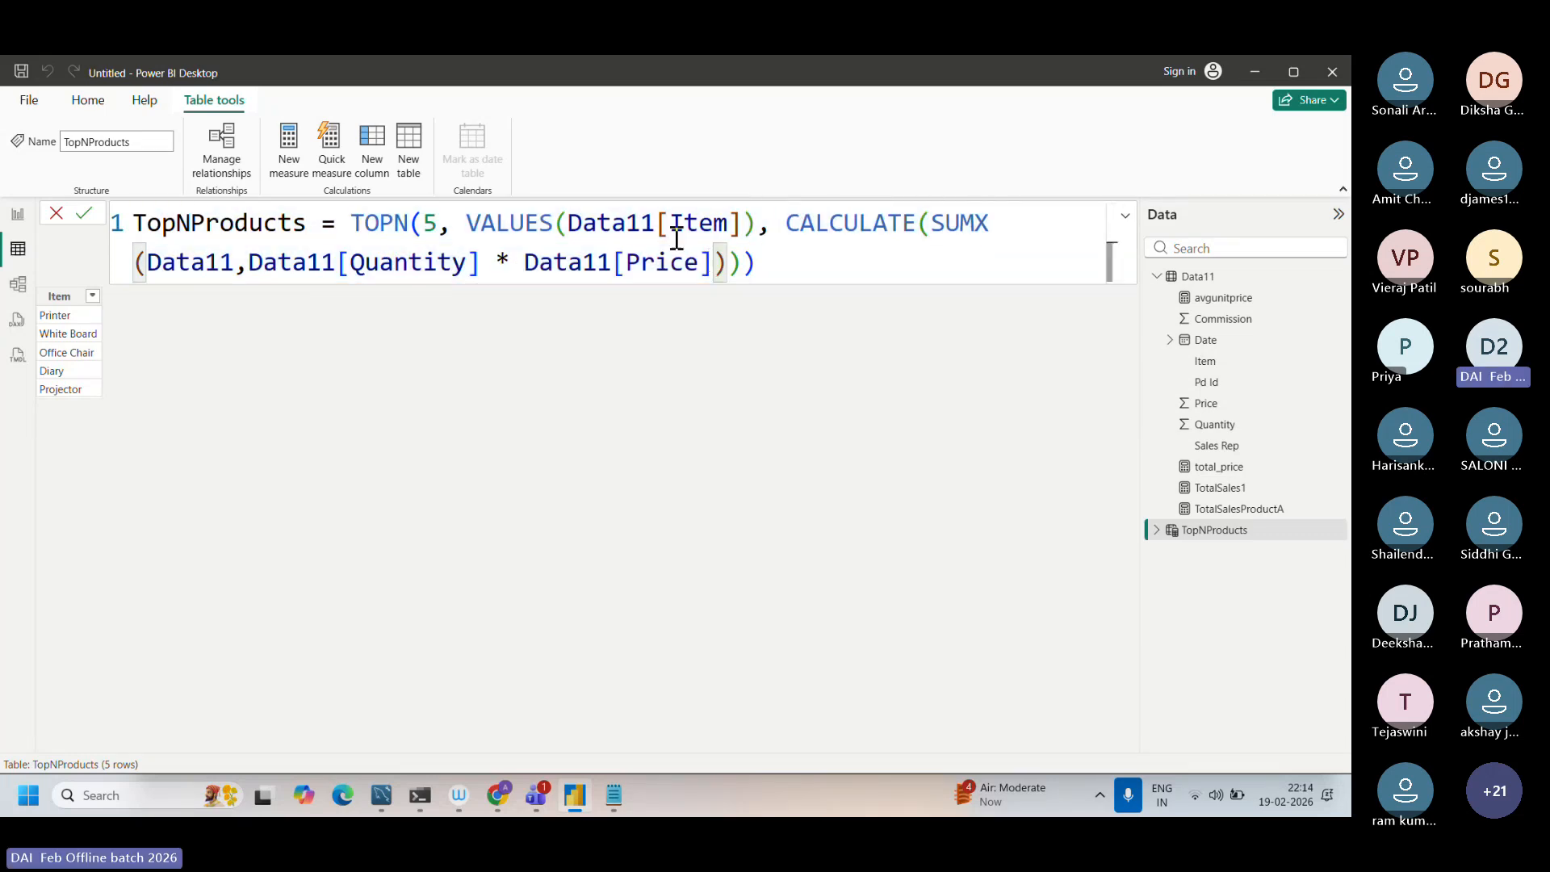
Step: Review the three TOPN arguments in order: the row count 5, VALUES(Data11[Item]) and the CALCULATE expression
left_click_drag(438, 230, 425, 229)
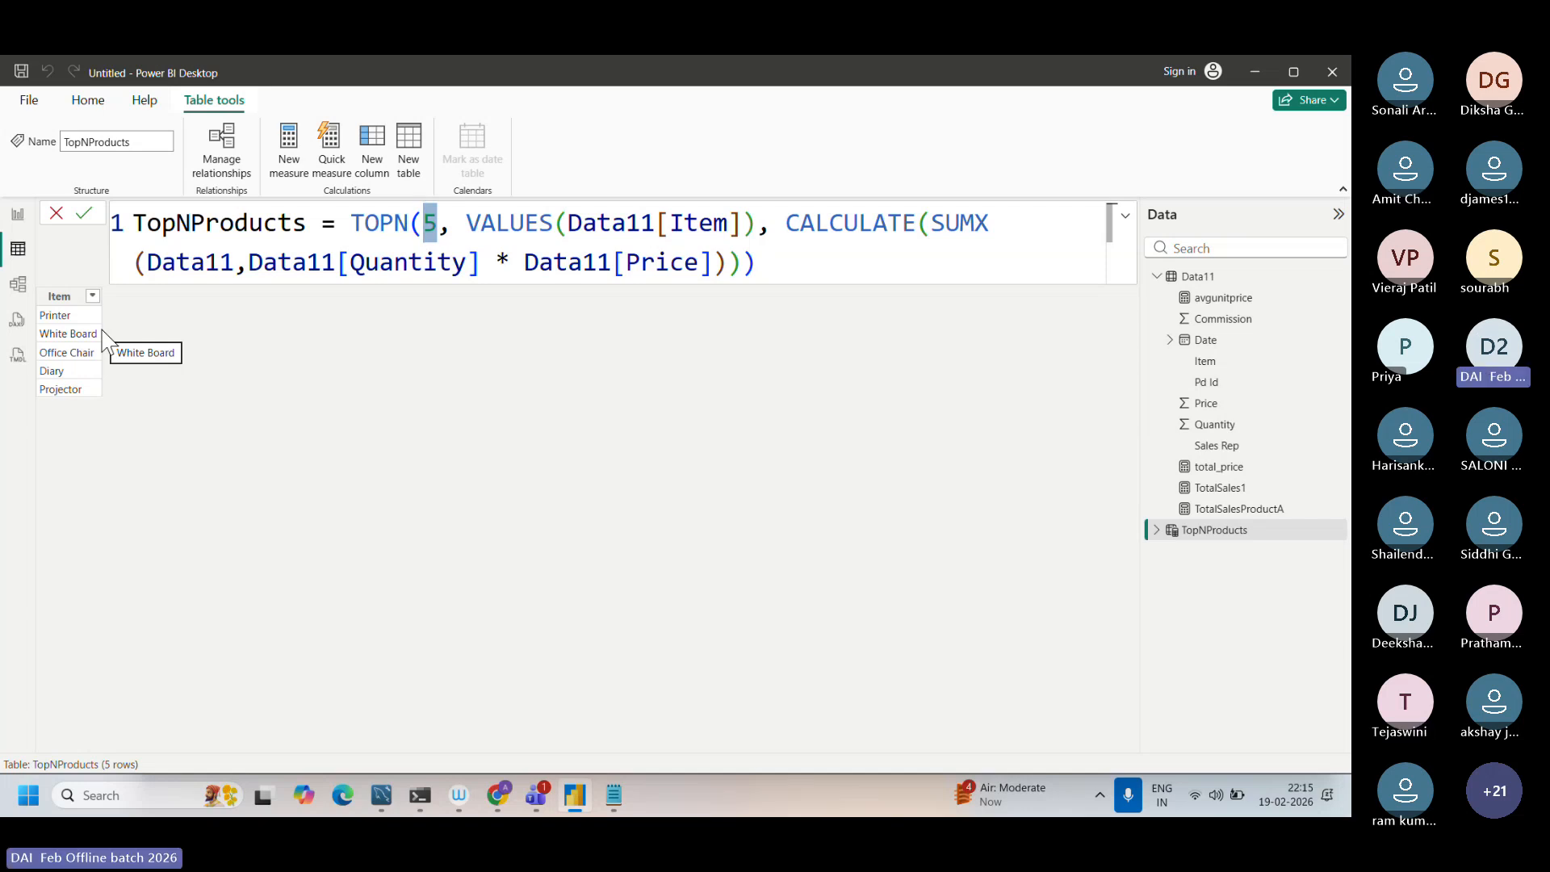
left_click(422, 224)
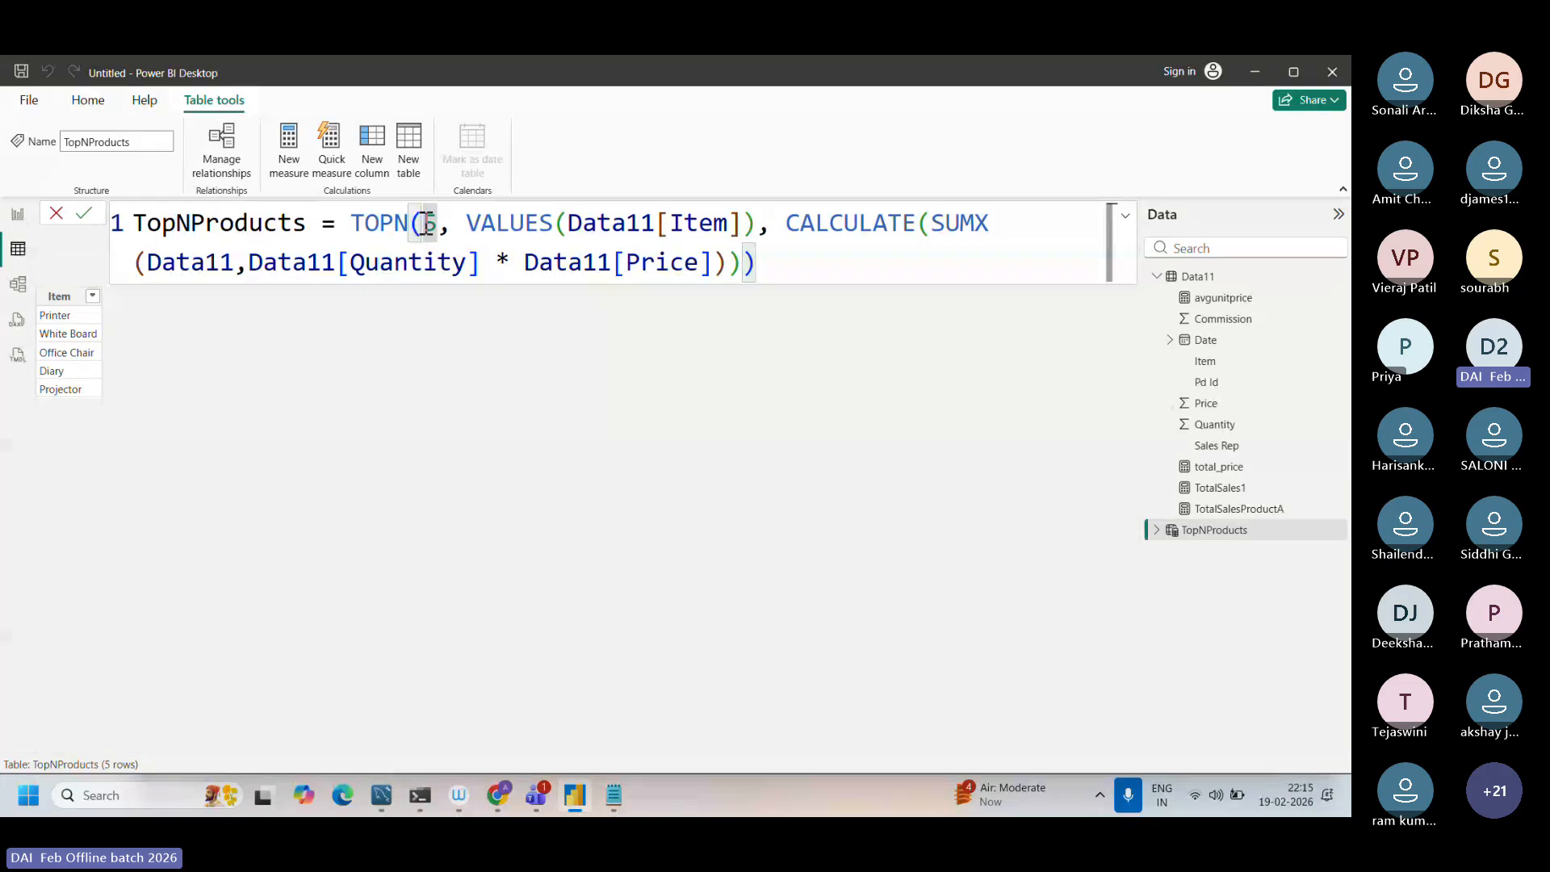
left_click_drag(510, 234, 741, 242)
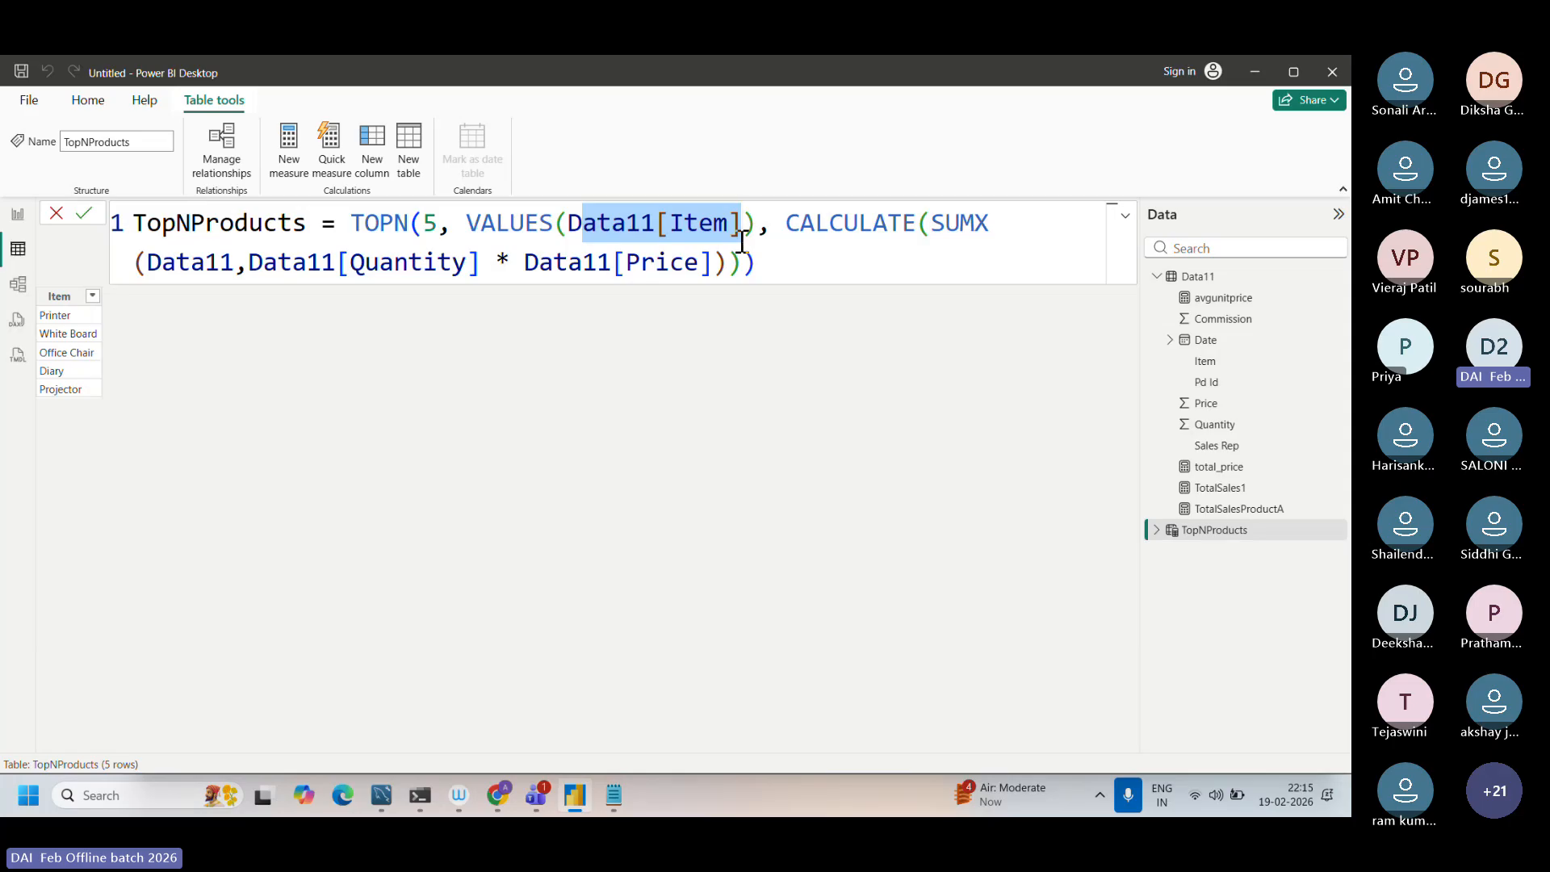
left_click_drag(799, 223, 803, 268)
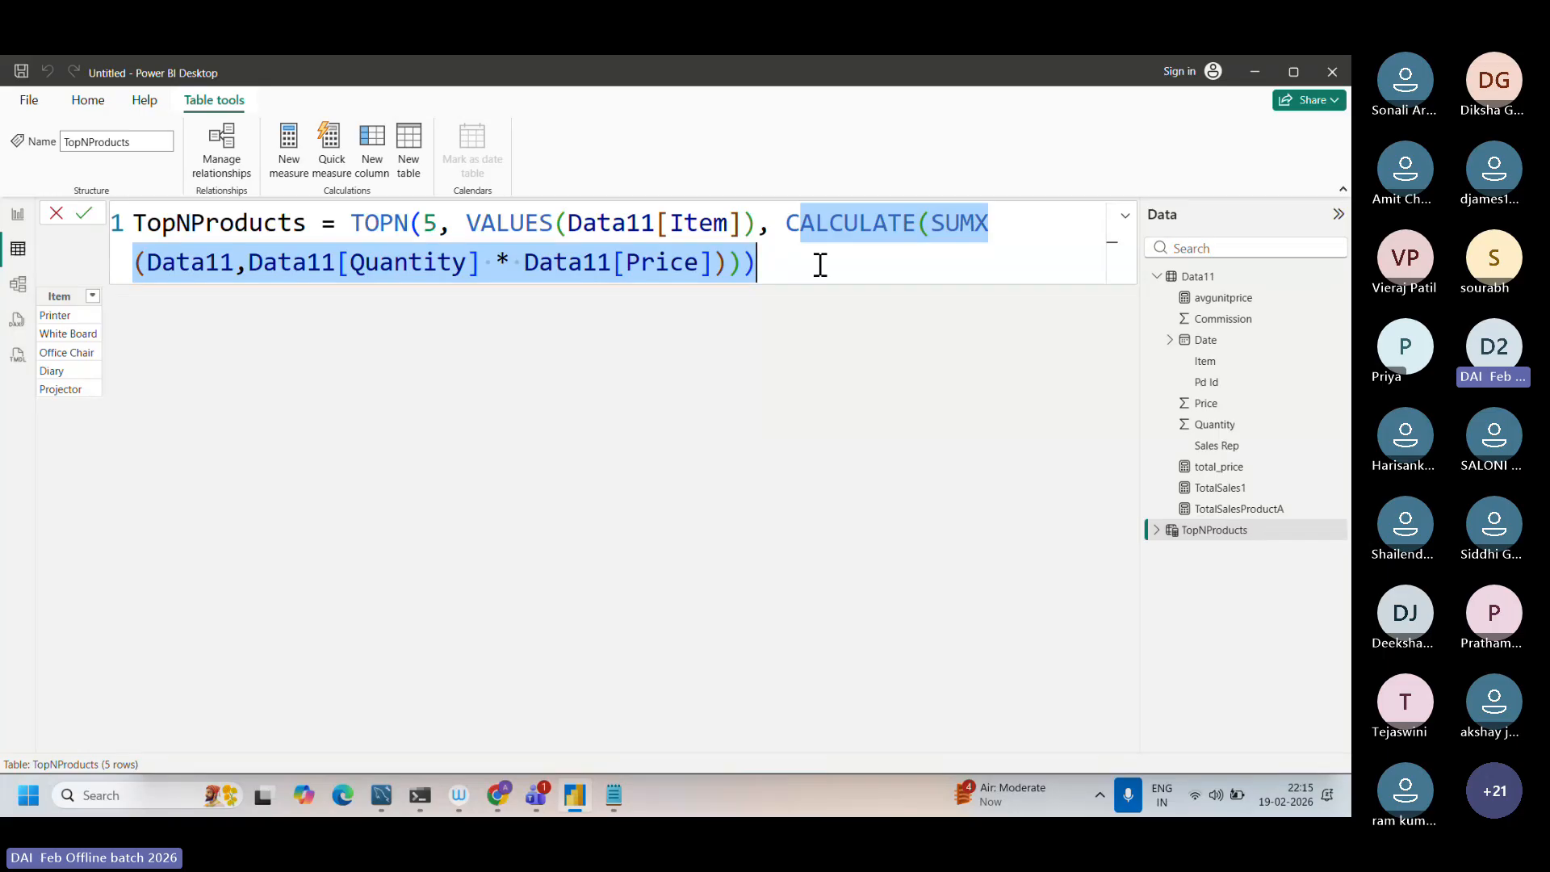
left_click(778, 226)
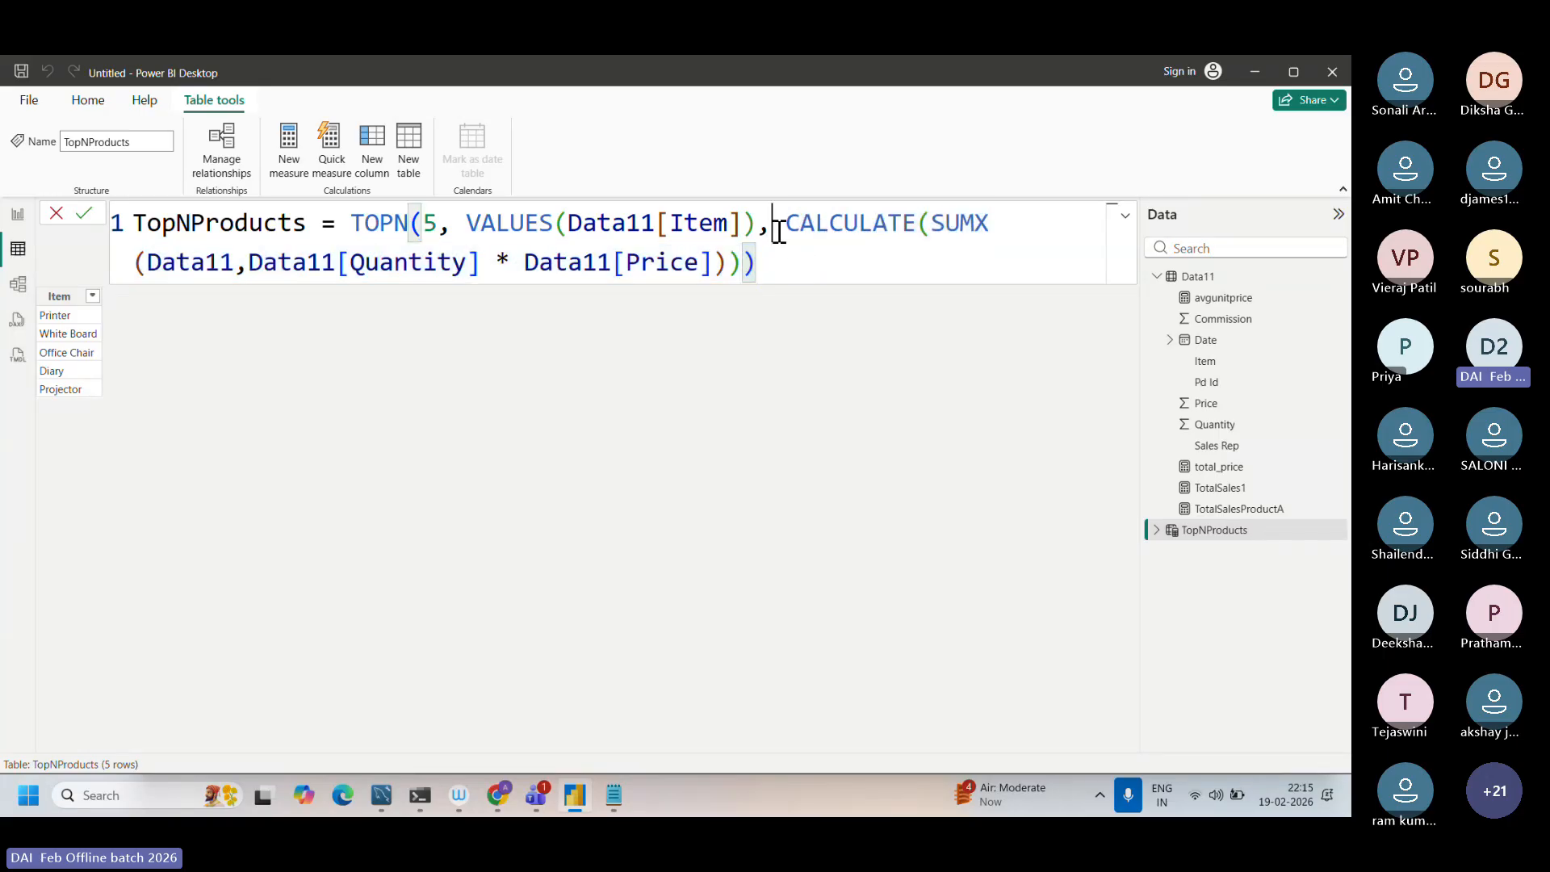
Step: Examine the role of CALCULATE in the TopNProducts formula against the Data11[Item] column inside VALUES
left_click_drag(787, 226, 919, 224)
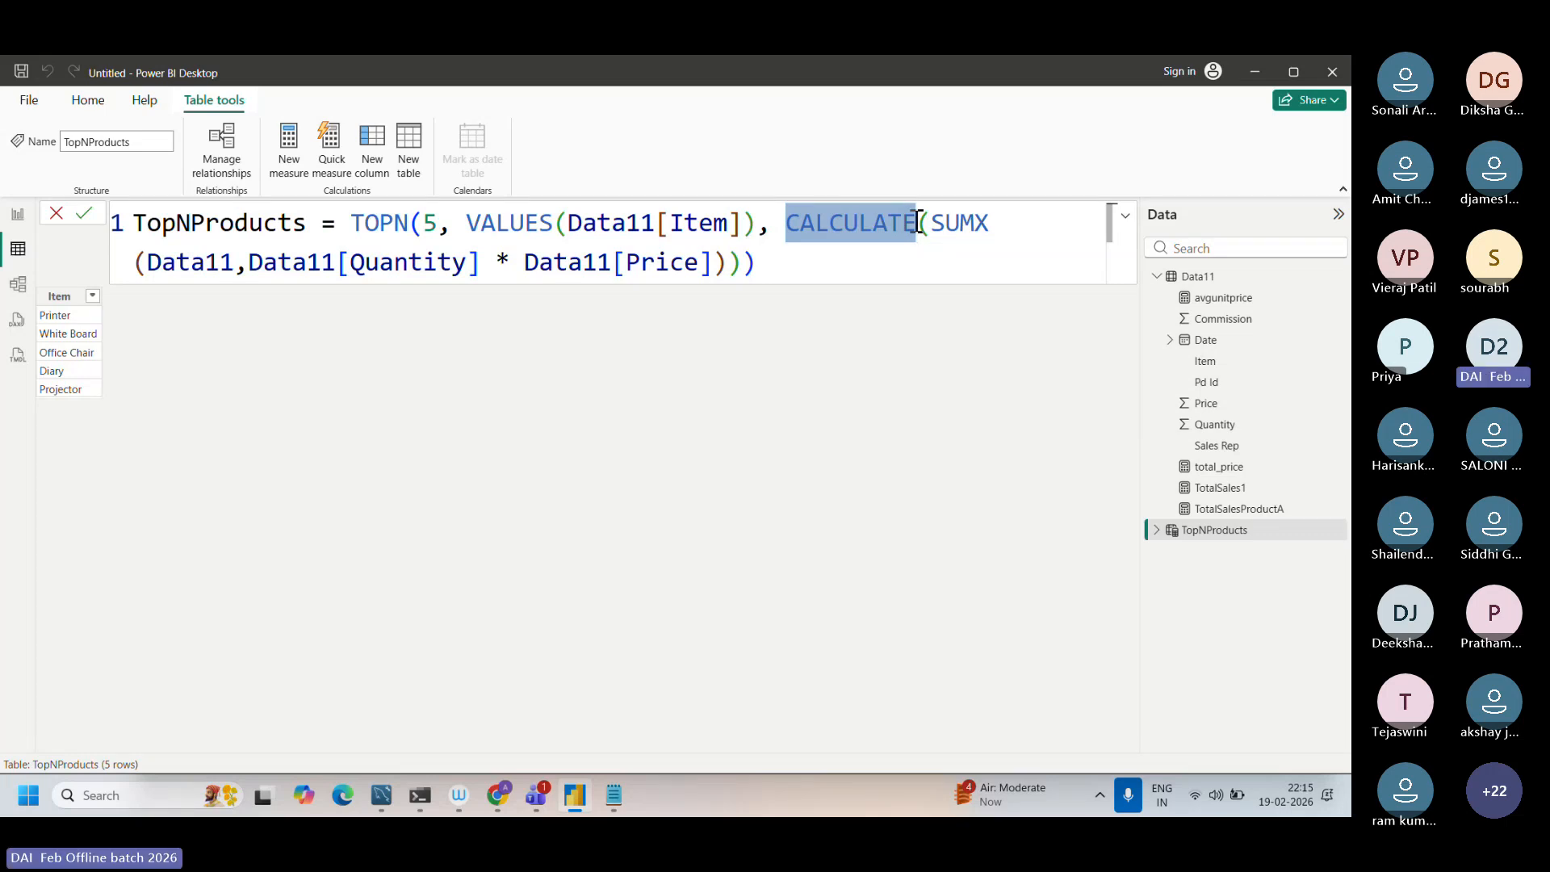
left_click(776, 237)
left_click_drag(581, 226, 727, 228)
left_click(776, 231)
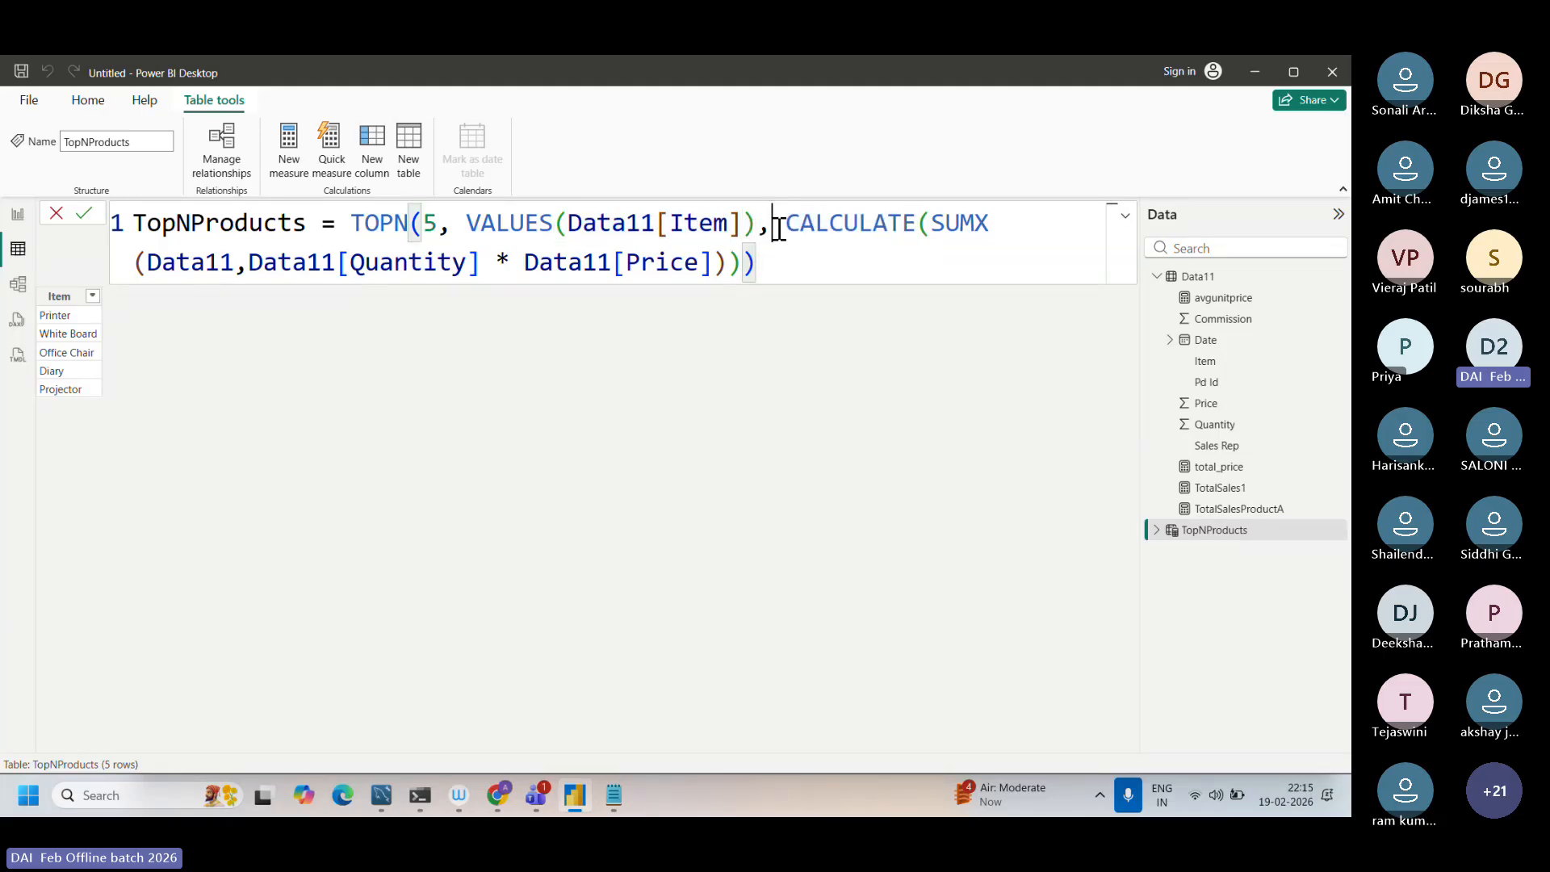
left_click_drag(657, 226, 737, 229)
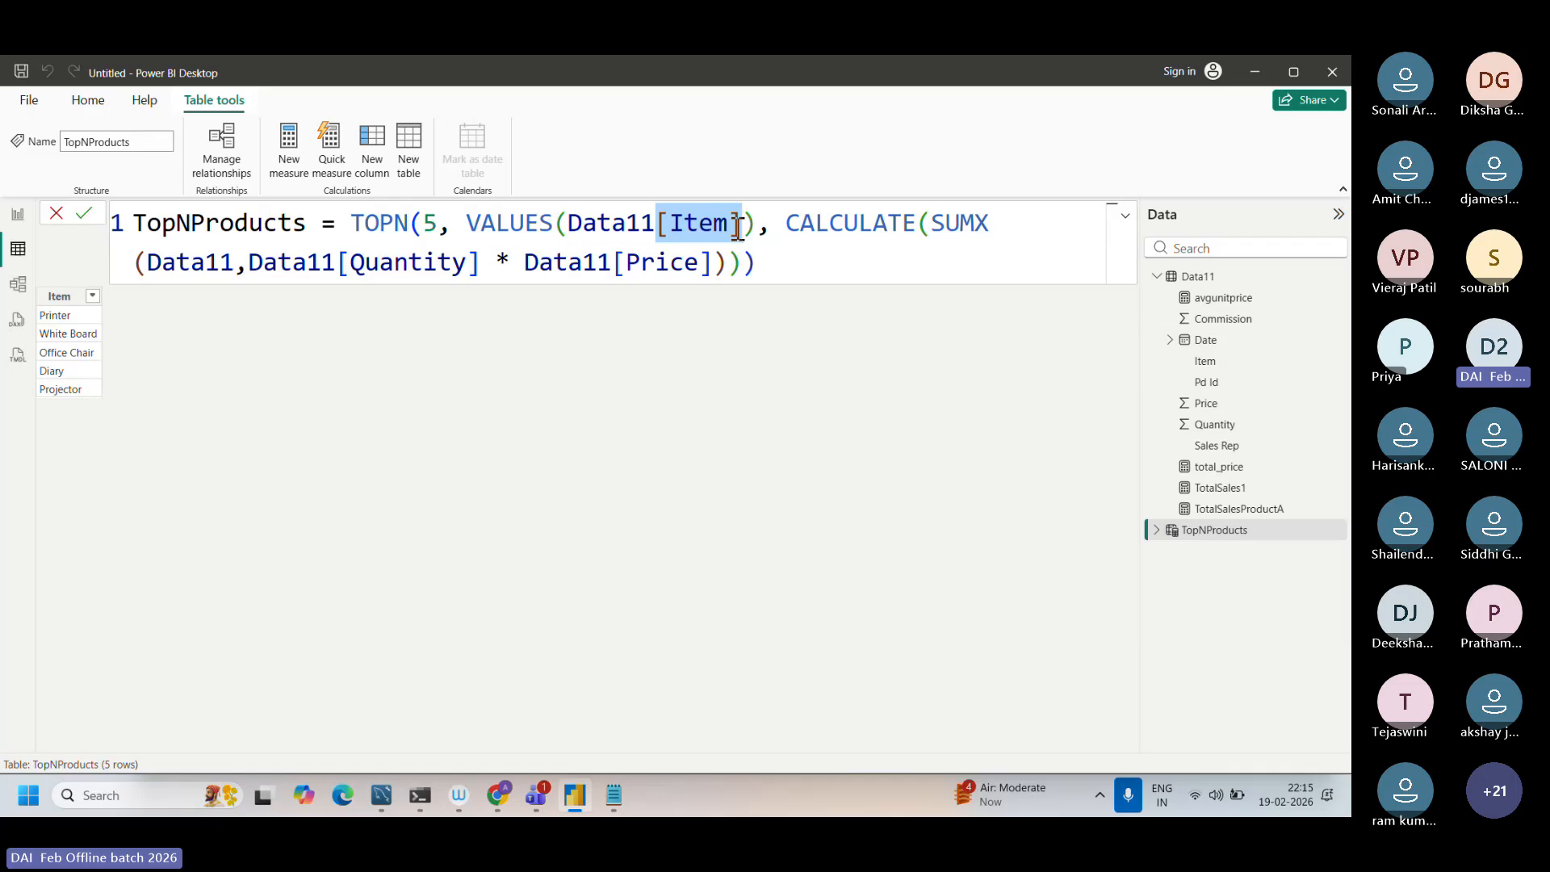
left_click_drag(597, 232, 750, 229)
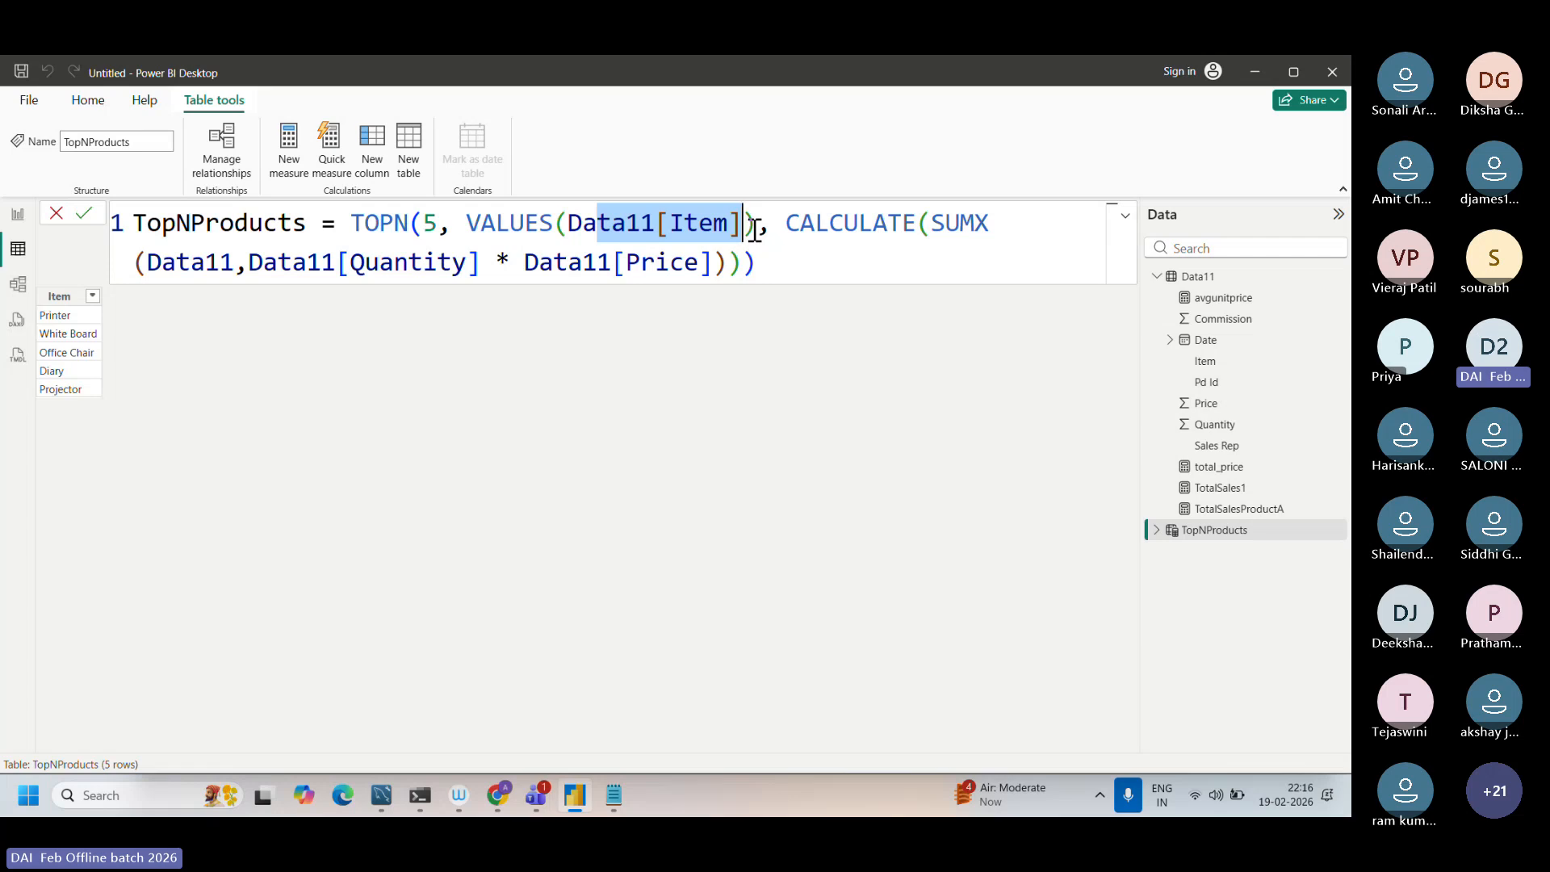
left_click_drag(787, 223, 915, 220)
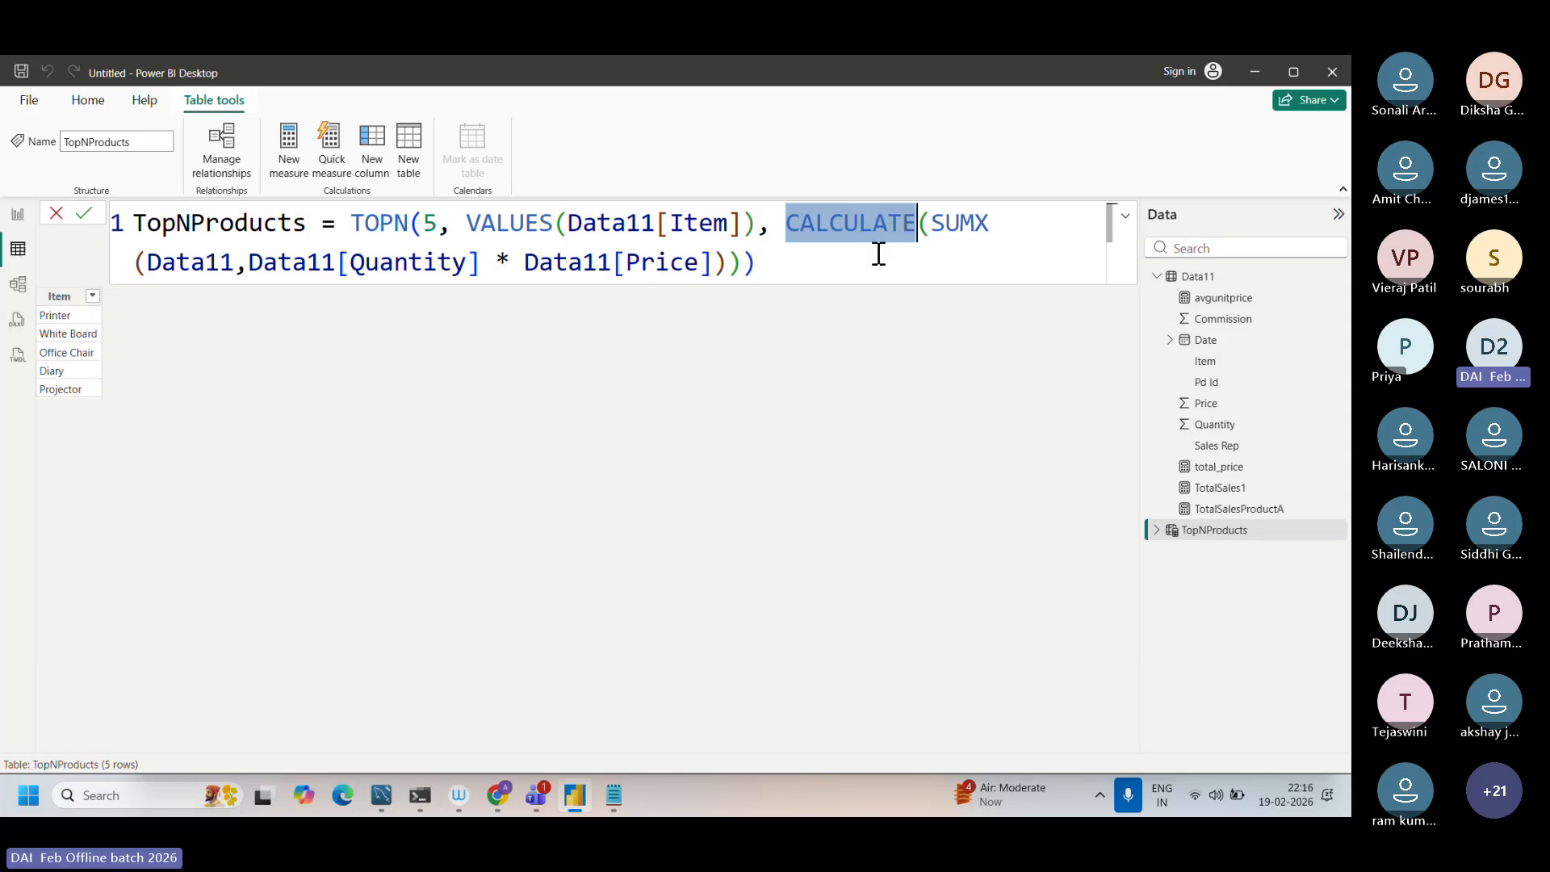
left_click(798, 279)
left_click_drag(799, 279, 647, 224)
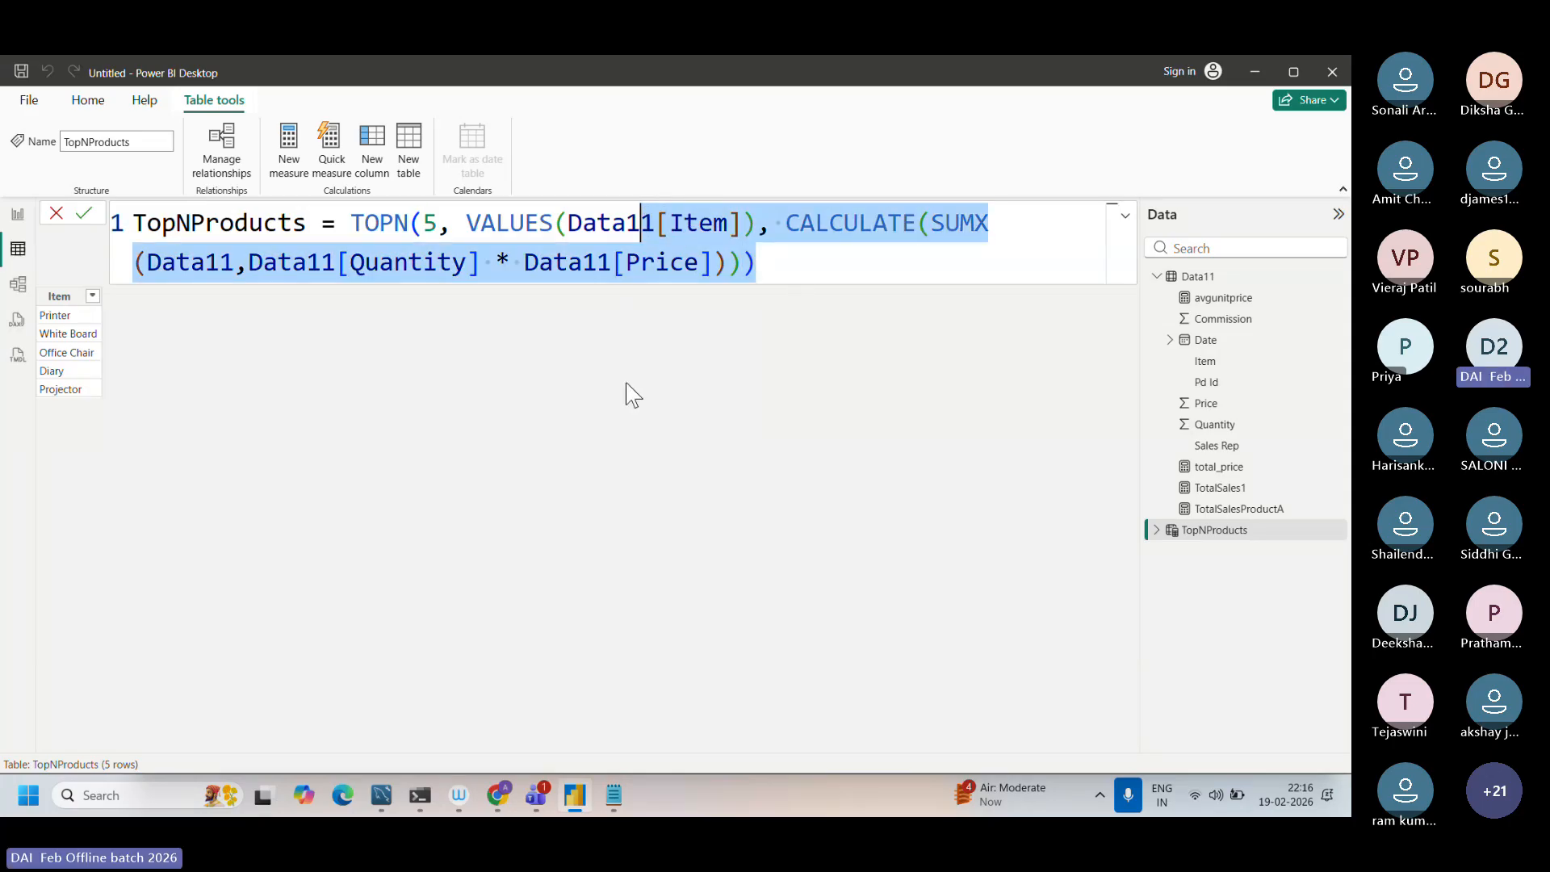
left_click(541, 258)
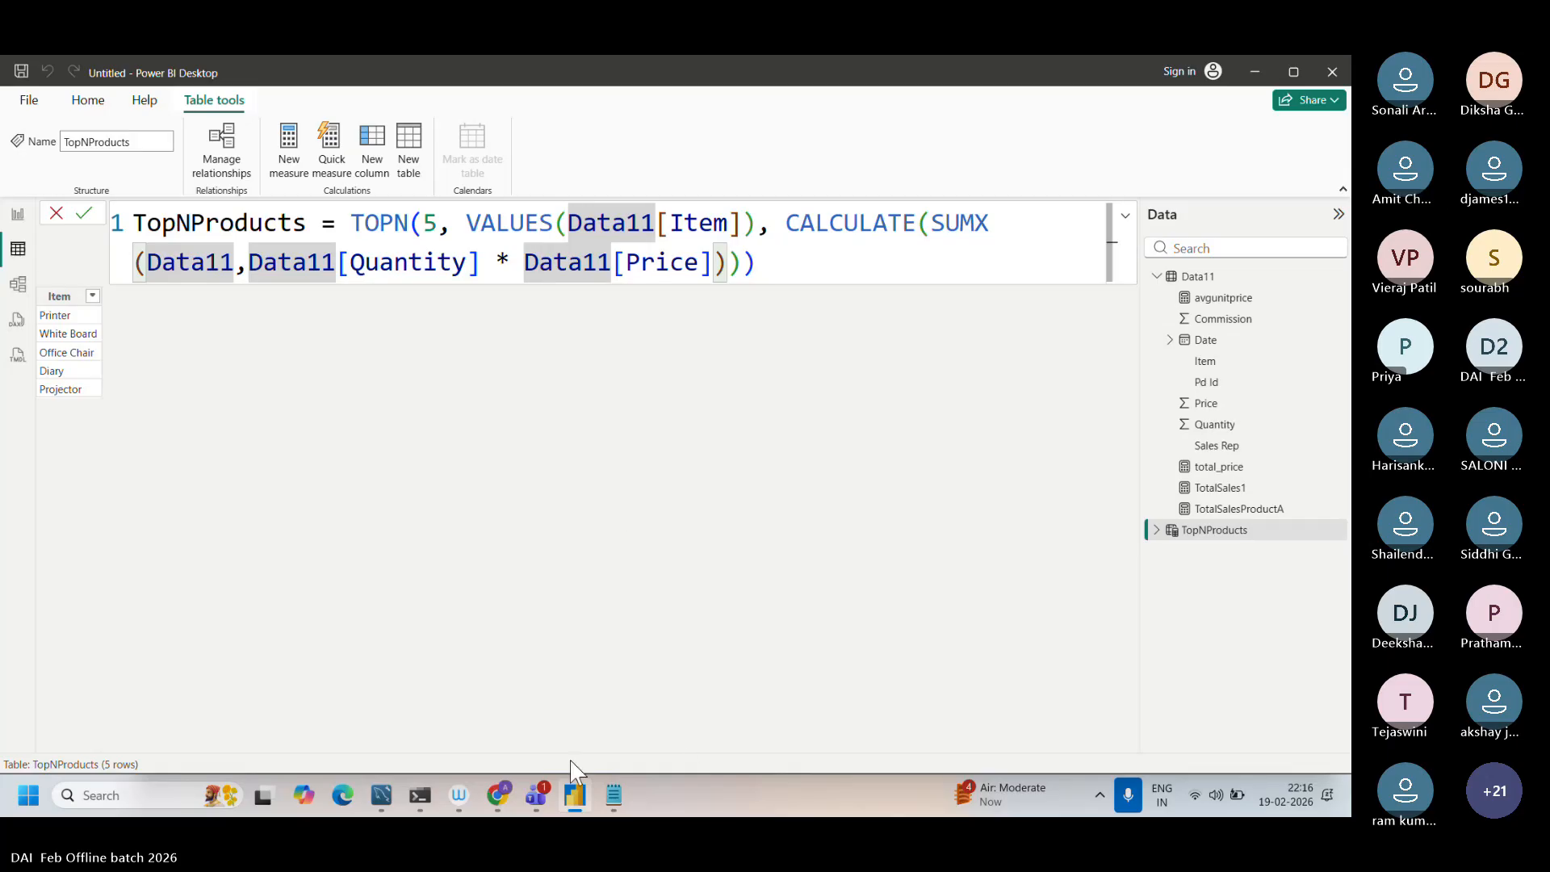
Step: Check the DAI Feb2026 meeting window in Microsoft Teams and return to the TopNProducts table in Power BI Desktop
mouse_move(534, 805)
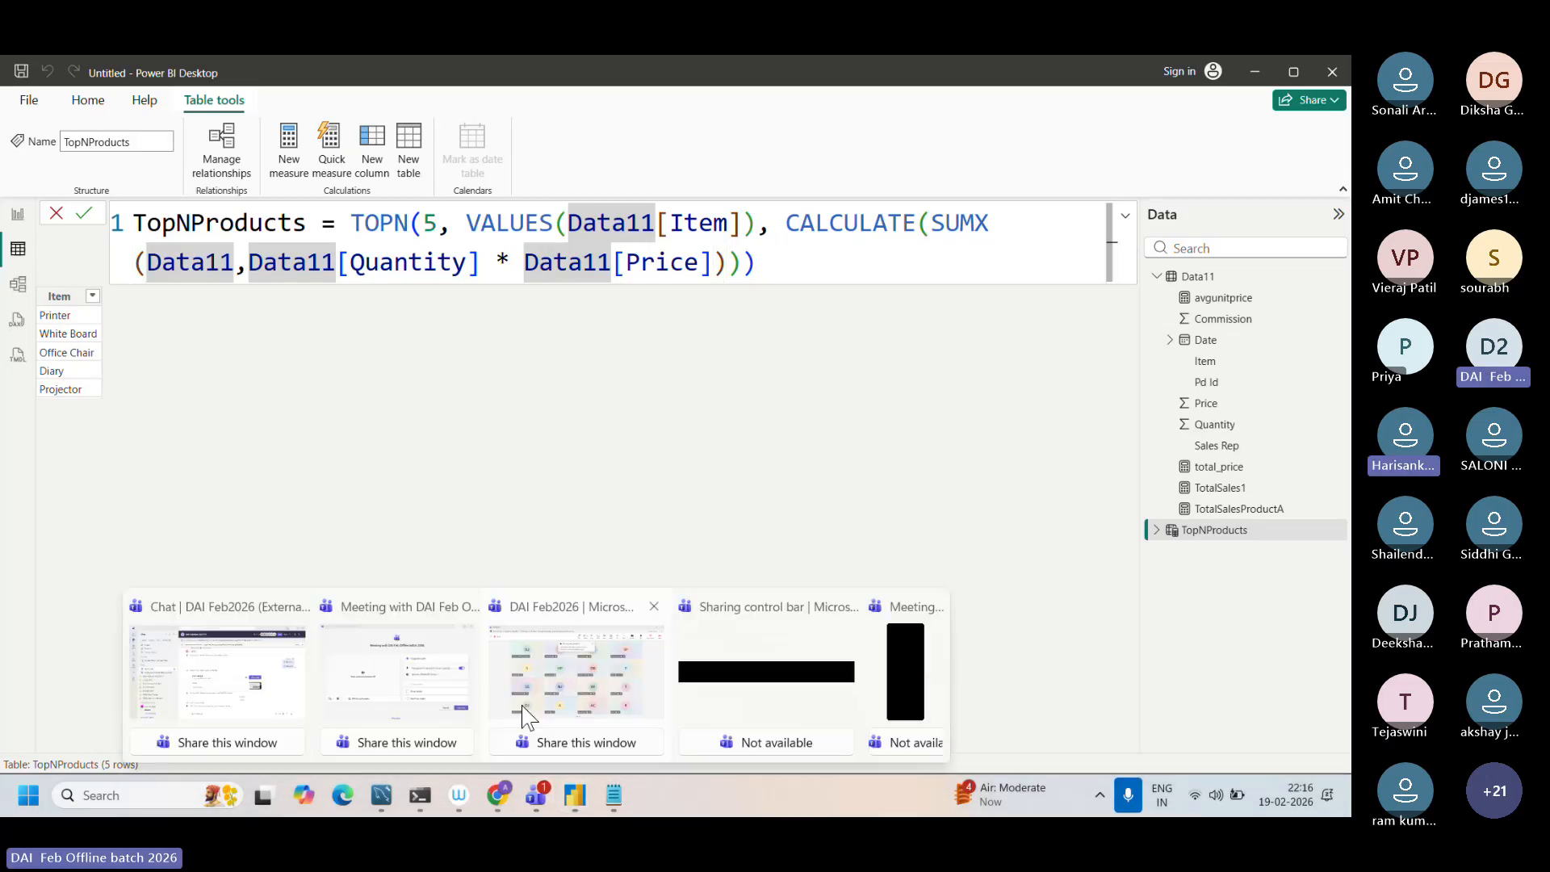
left_click(542, 678)
mouse_move(539, 678)
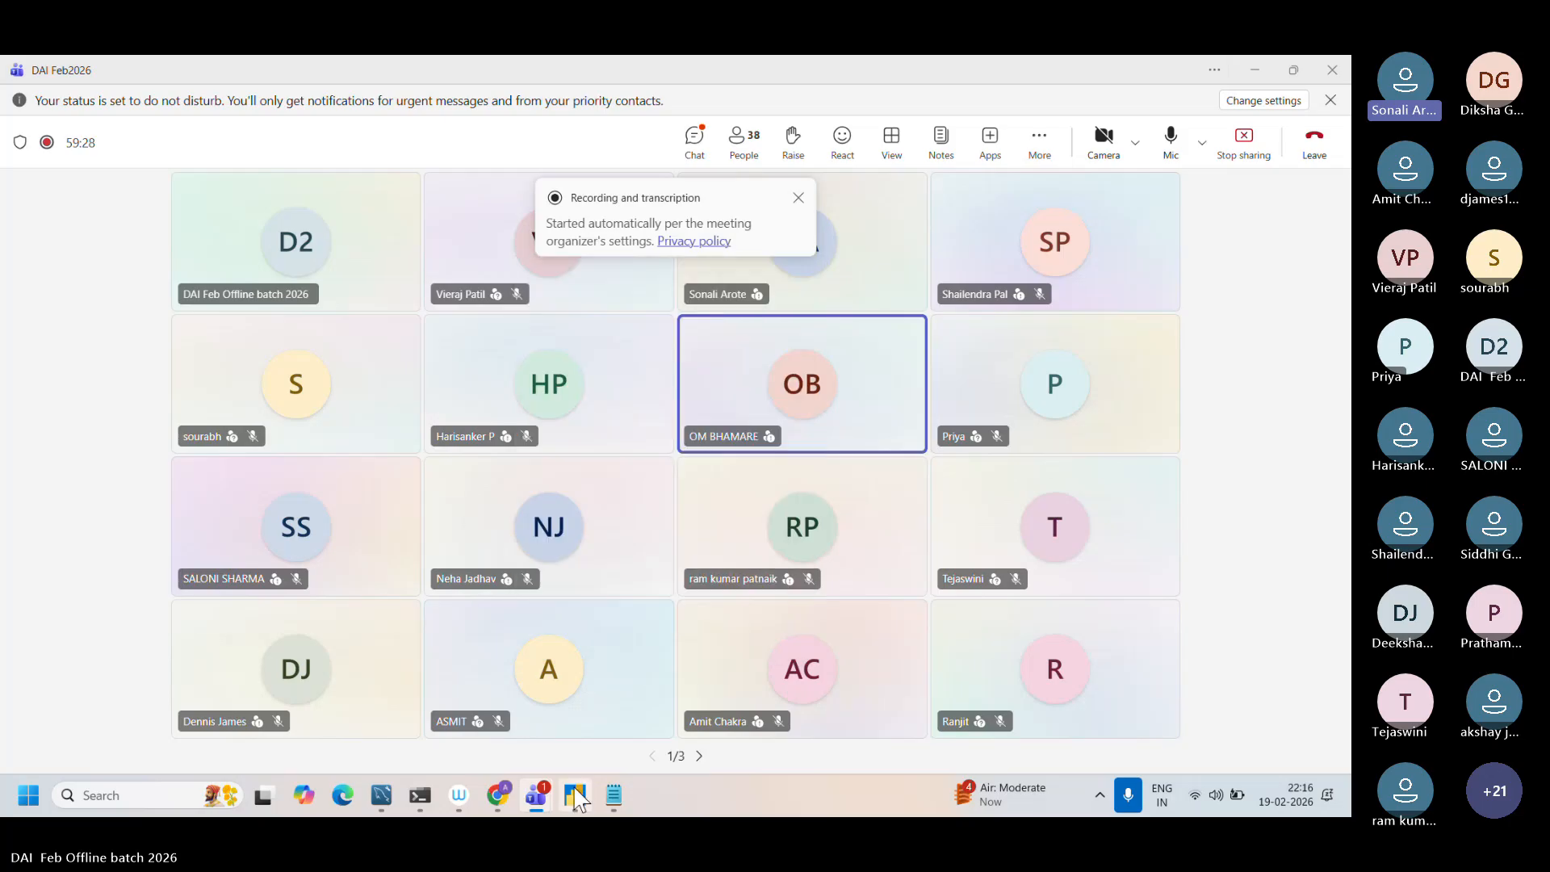
mouse_move(574, 795)
left_click(535, 642)
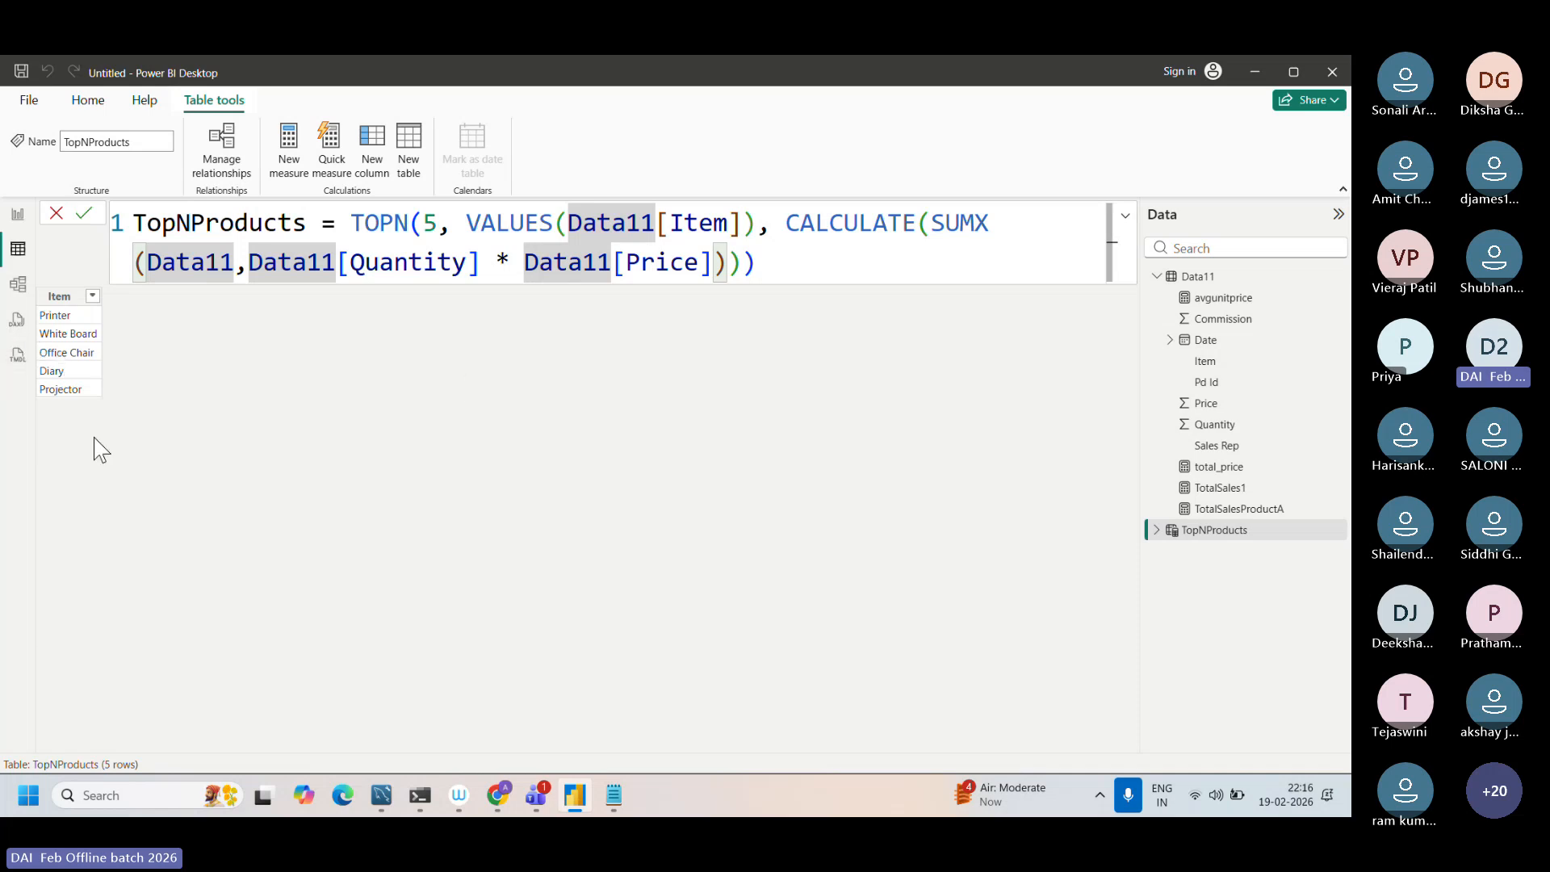
Step: Switch to Chrome and search the web for "topn dax function" in the new tab
left_click(498, 799)
left_click(466, 72)
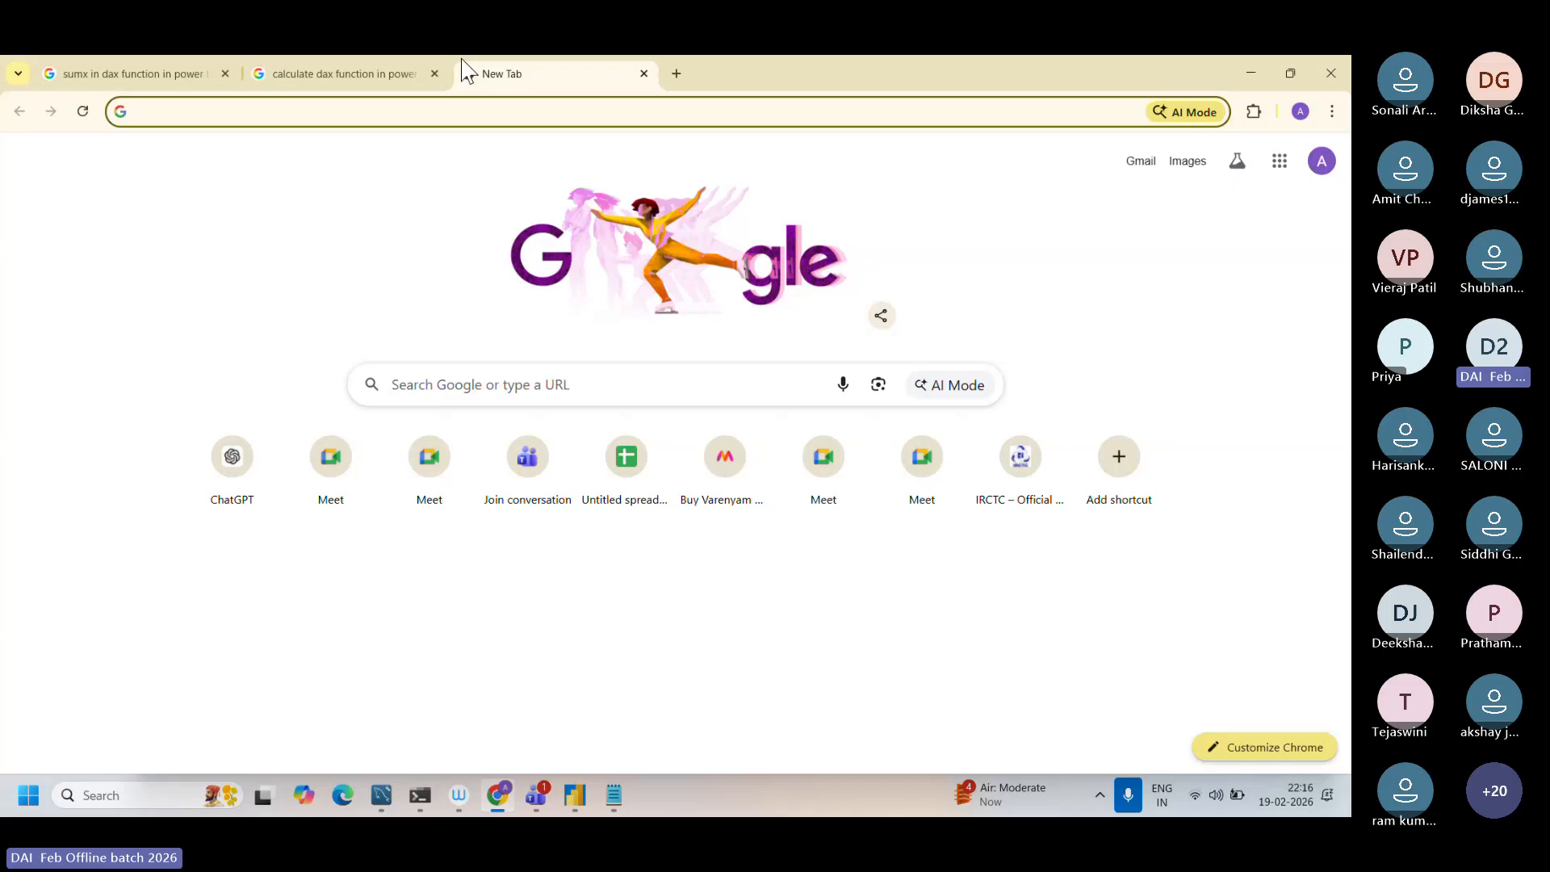
type("TOPN")
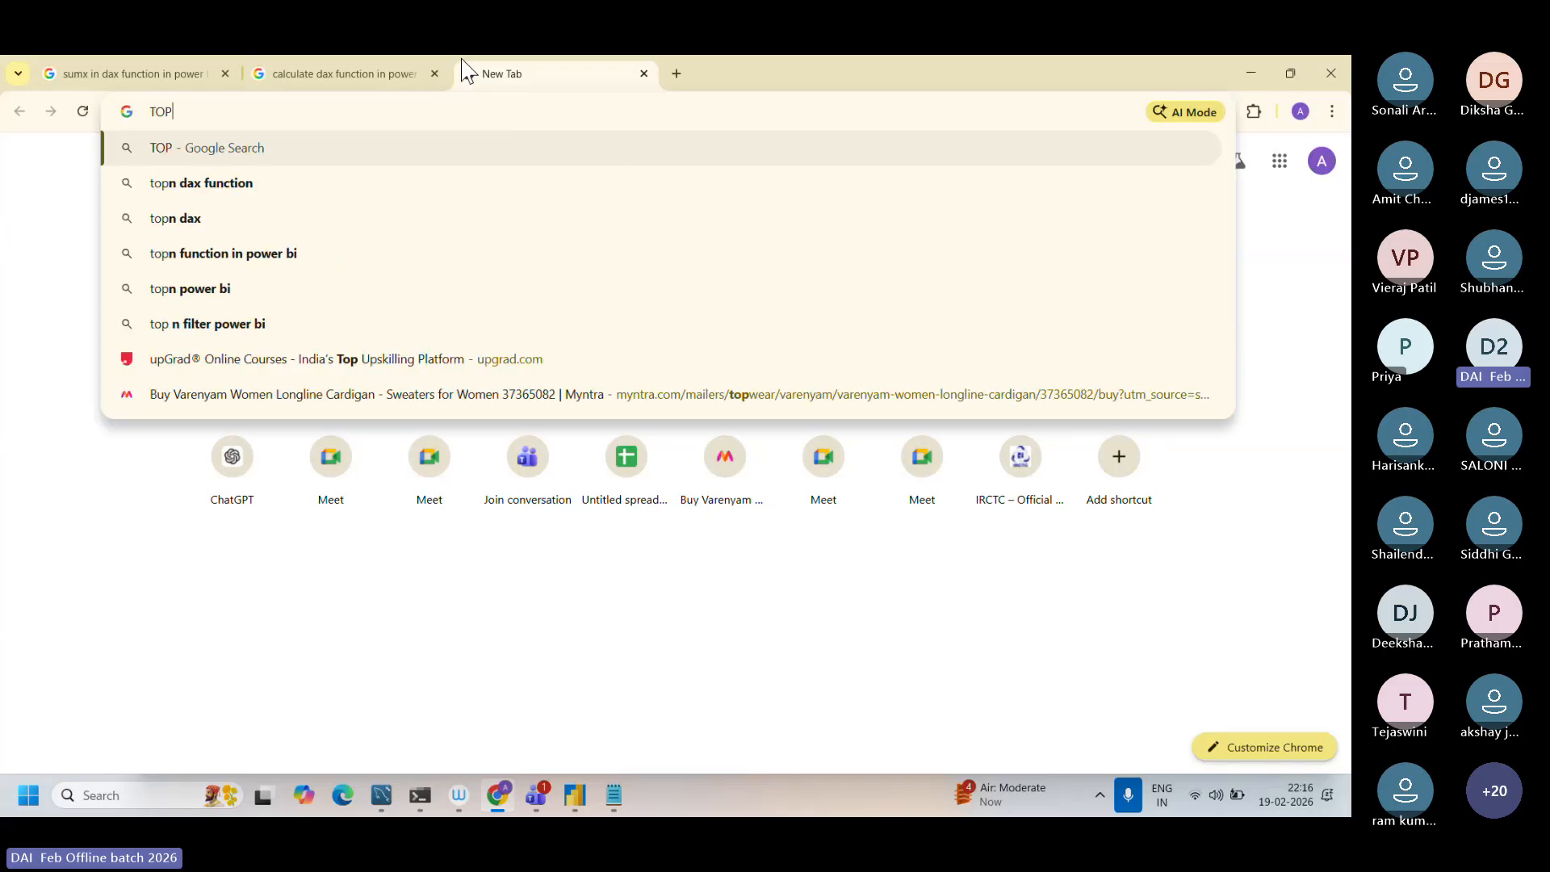
left_click(327, 192)
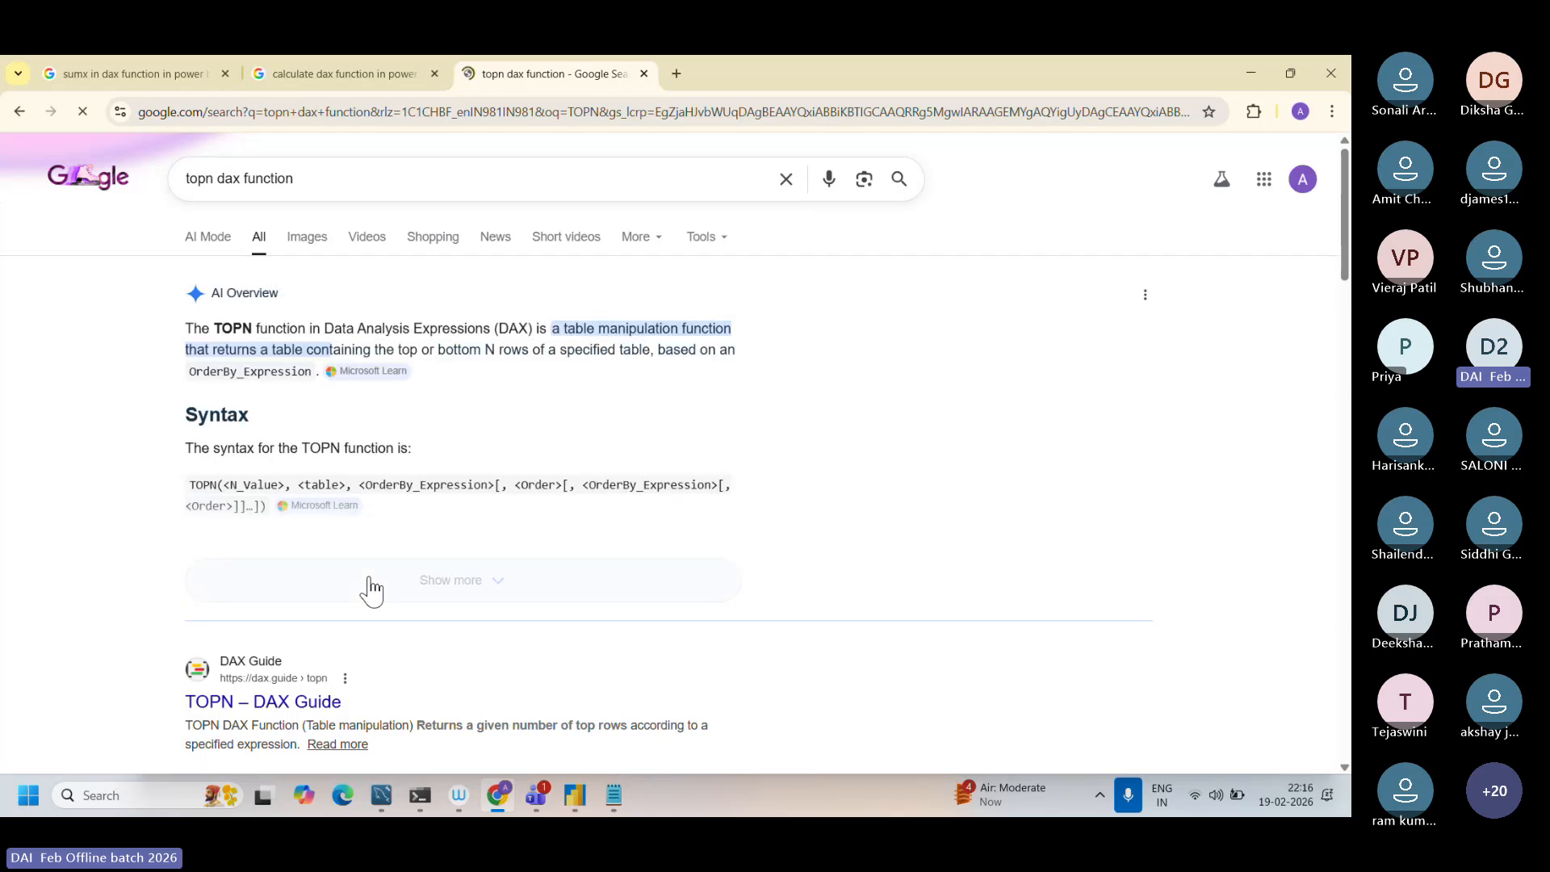
Step: Read the AI Overview definition of the TOPN function in the search results
scroll(304, 396, "up", 3)
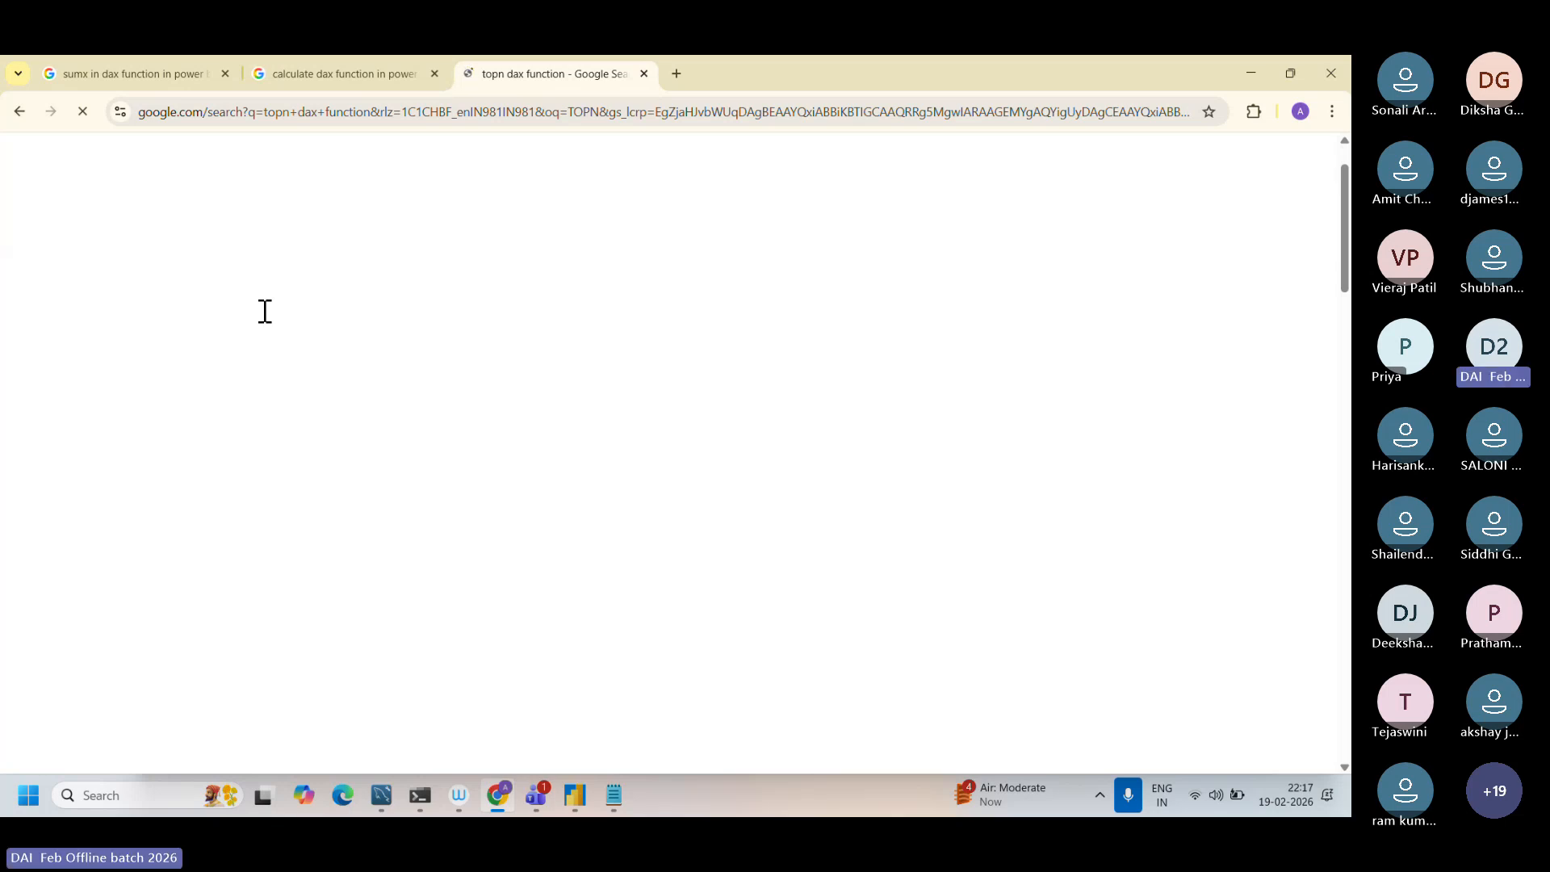
scroll(230, 419, "down", 1)
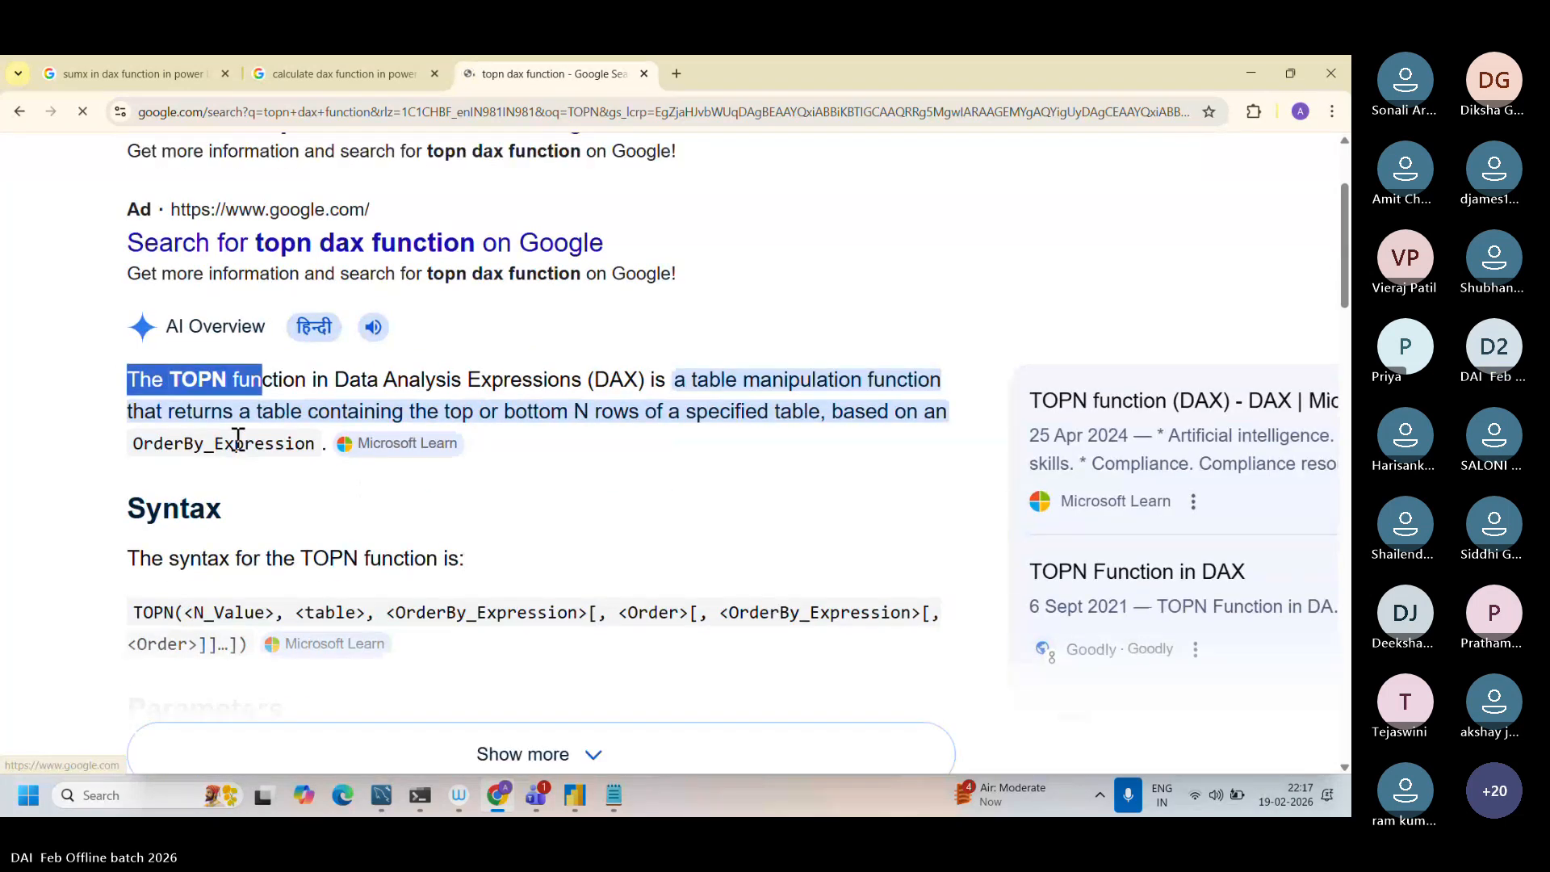
left_click(192, 402)
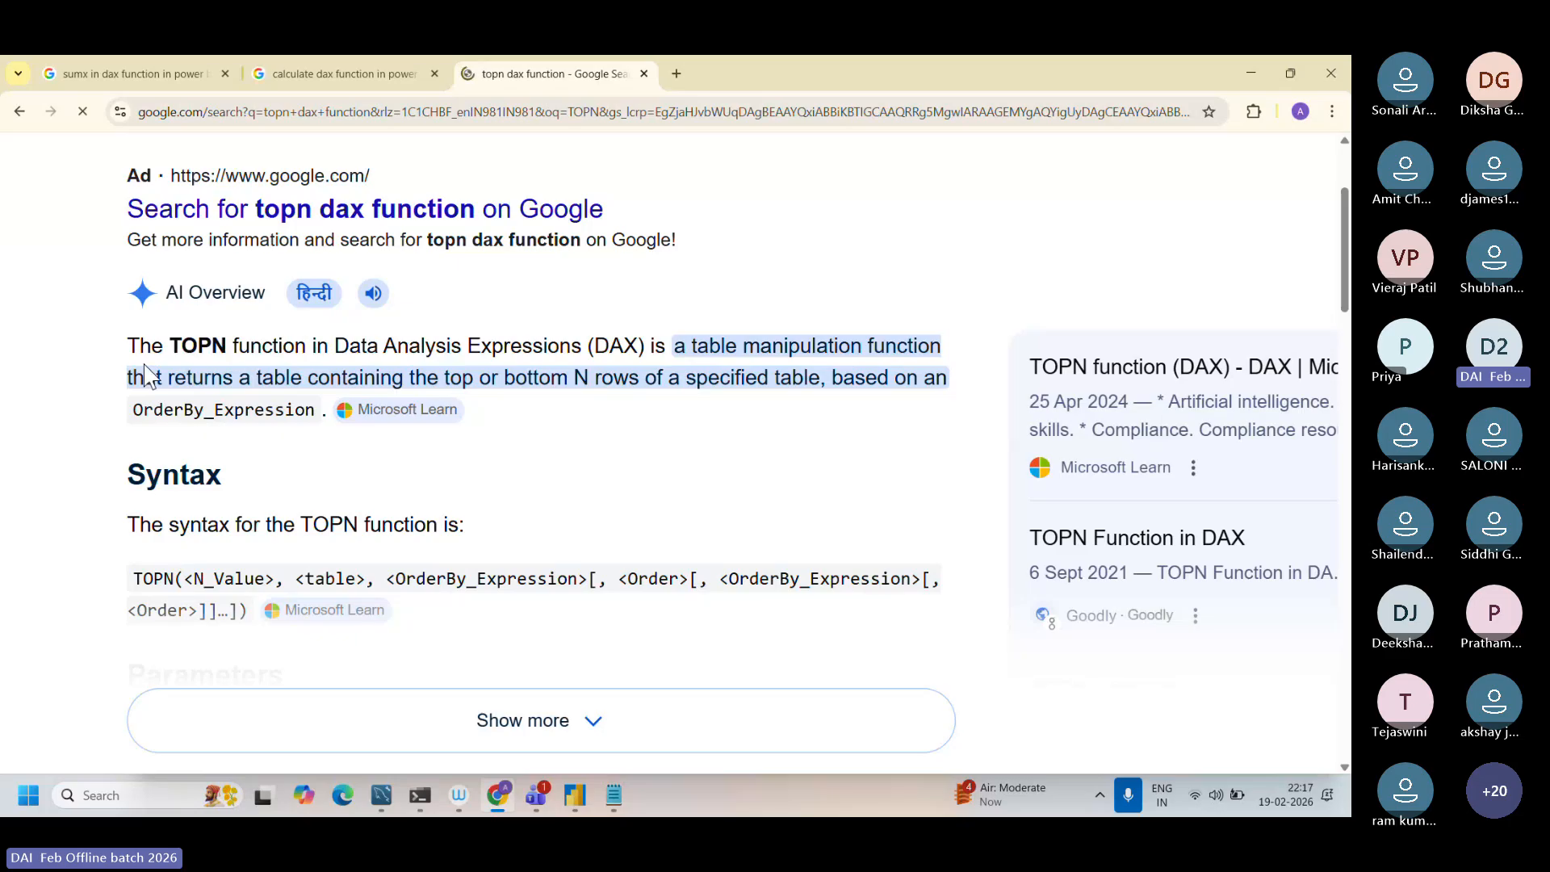
left_click_drag(128, 345, 809, 411)
left_click_drag(629, 477, 325, 409)
Step: Find the DAX Guide result for TOPN and highlight its description of the function
scroll(325, 409, "down", 4)
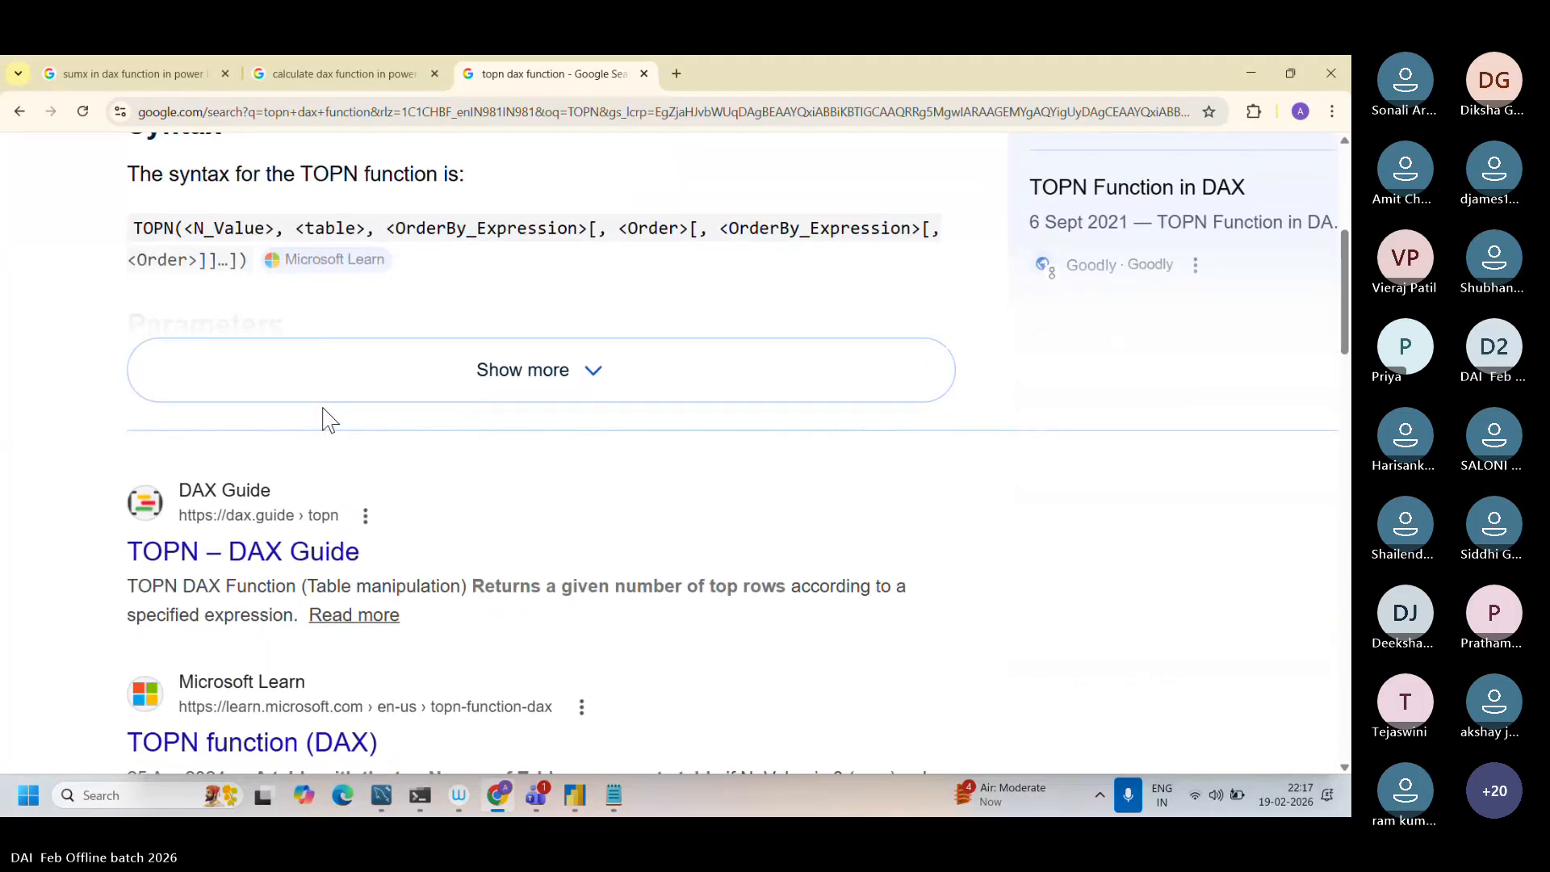
scroll(323, 408, "down", 2)
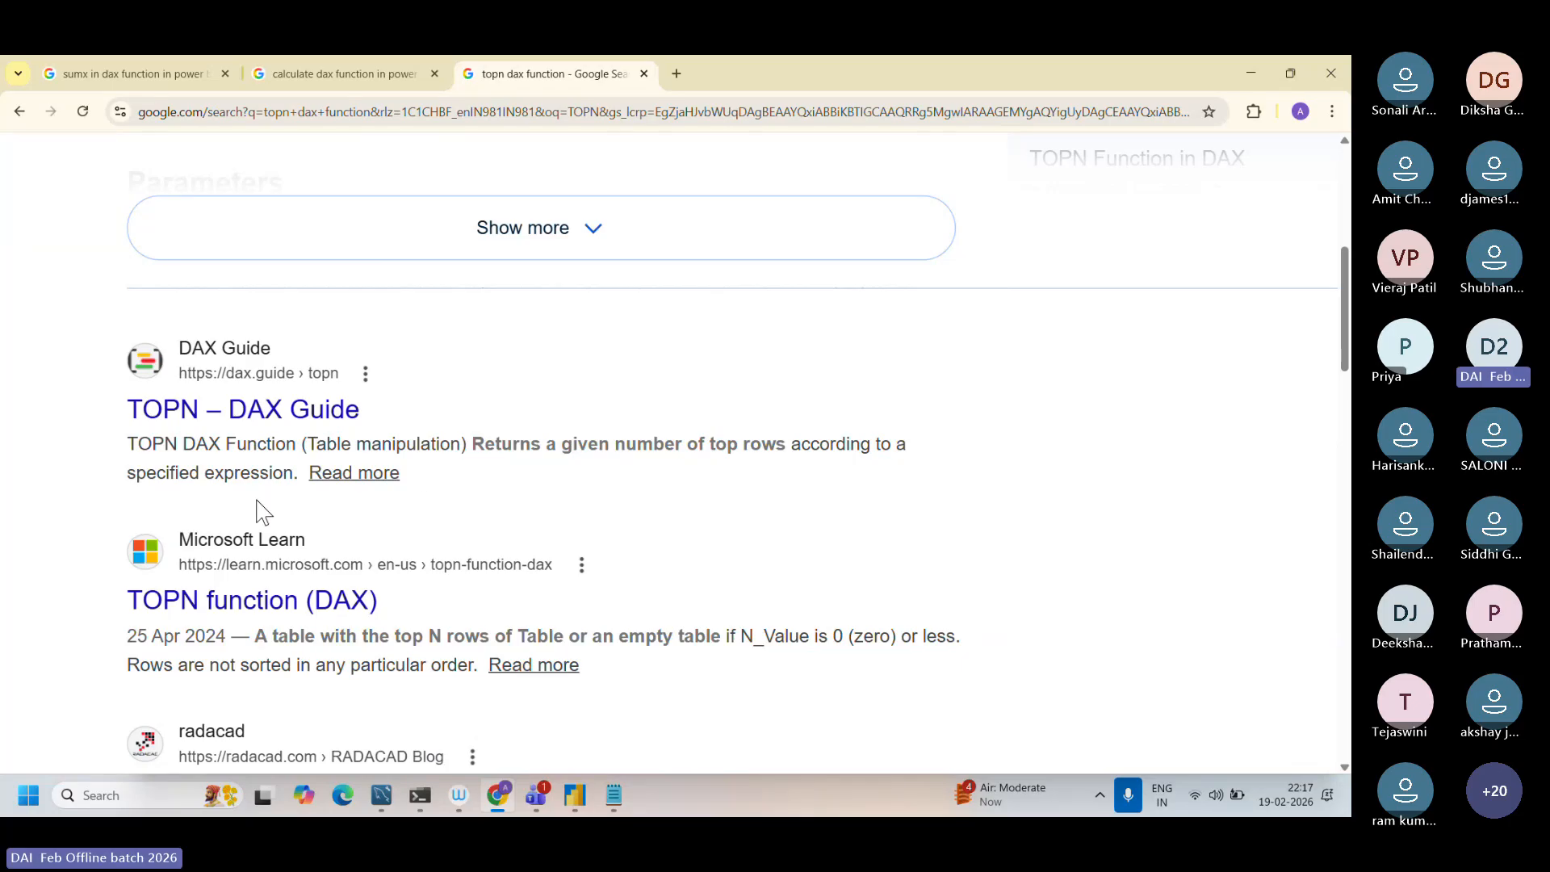
scroll(256, 500, "up", 3)
scroll(256, 509, "down", 2)
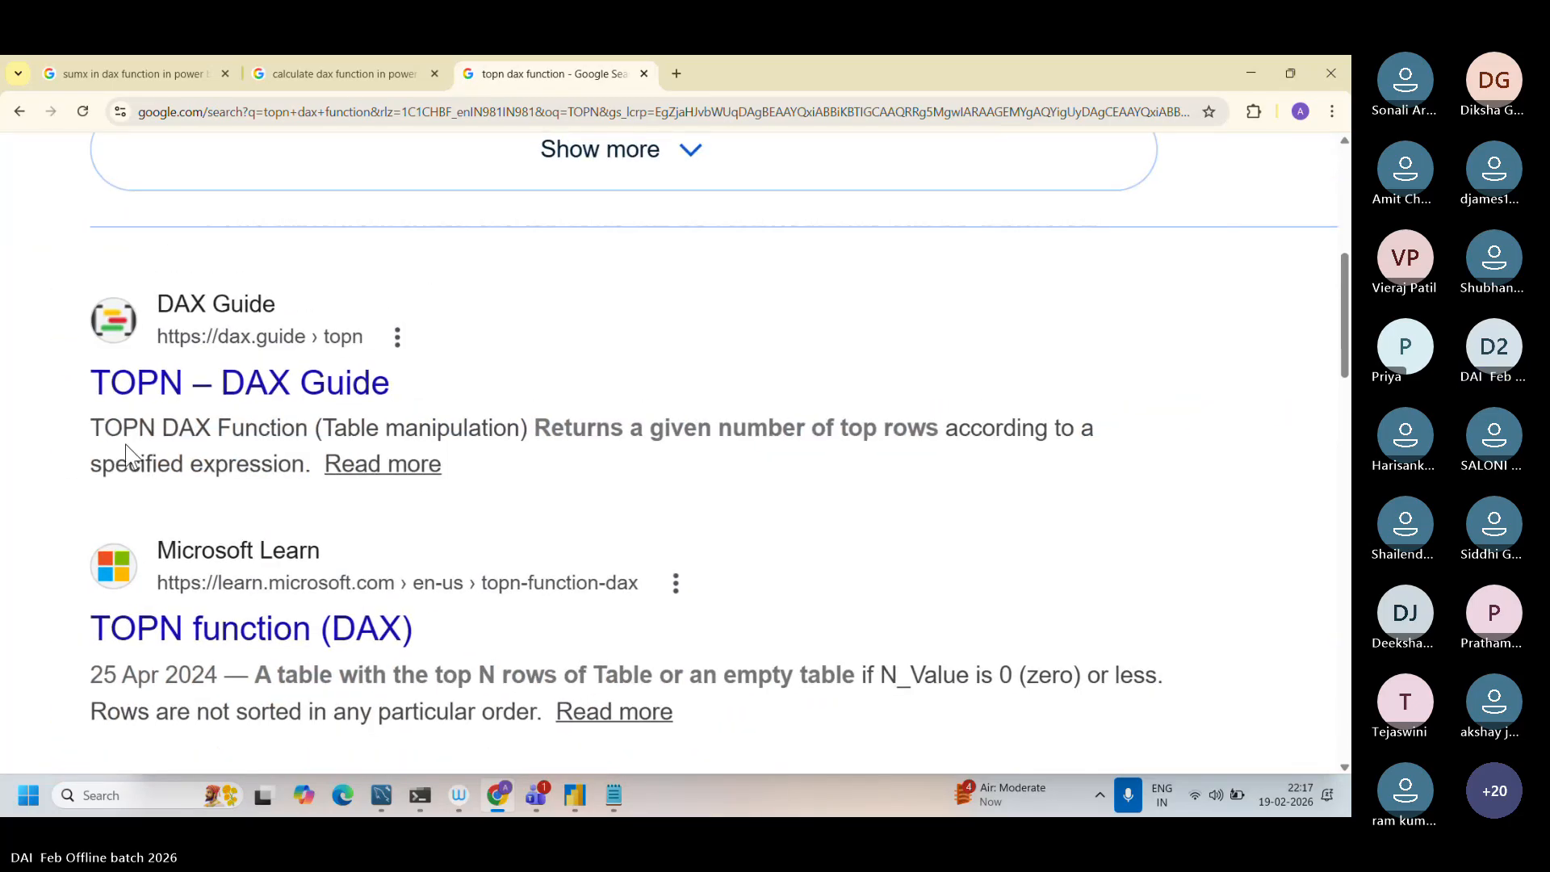
left_click_drag(91, 428, 307, 469)
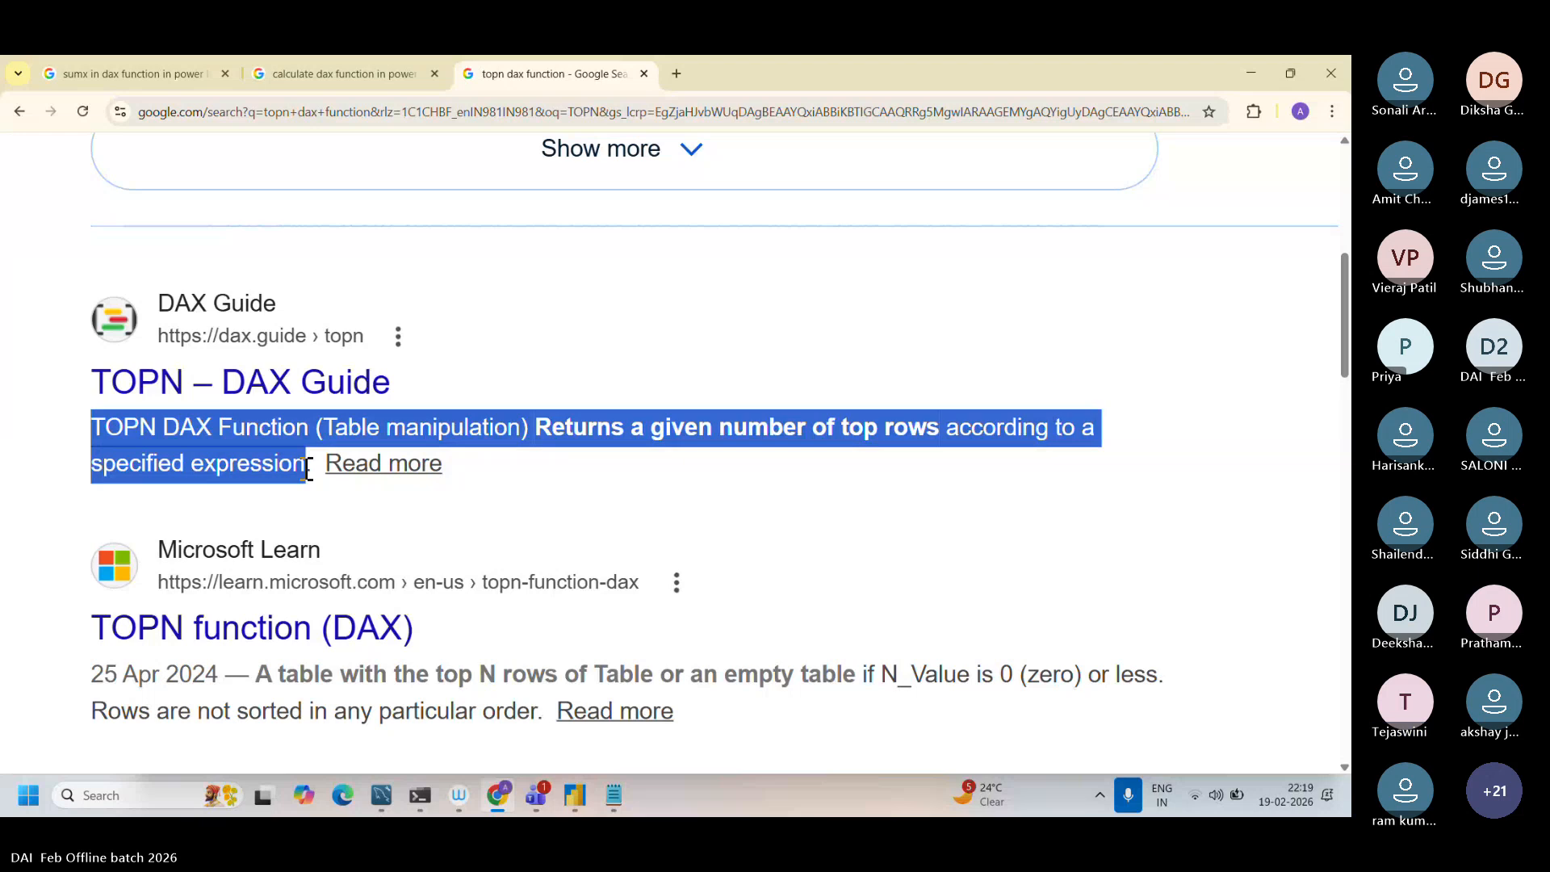
Step: Switch to Dax function.txt in Notepad and copy the SummaryTable SUMMARIZE formula from entry 6, without its comments
left_click(613, 798)
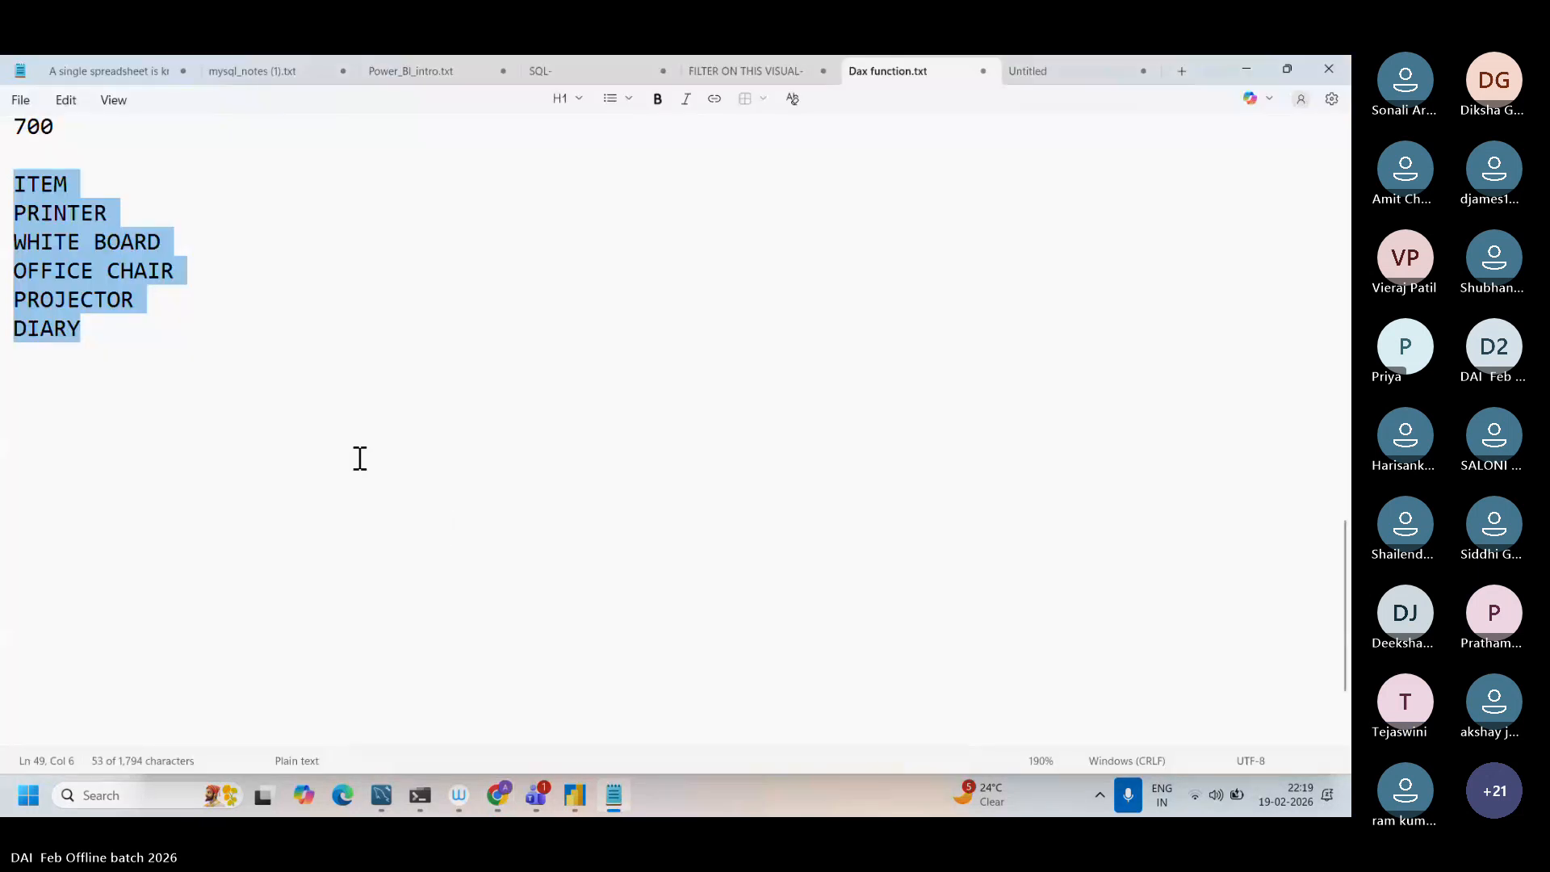
scroll(360, 459, "up", 3)
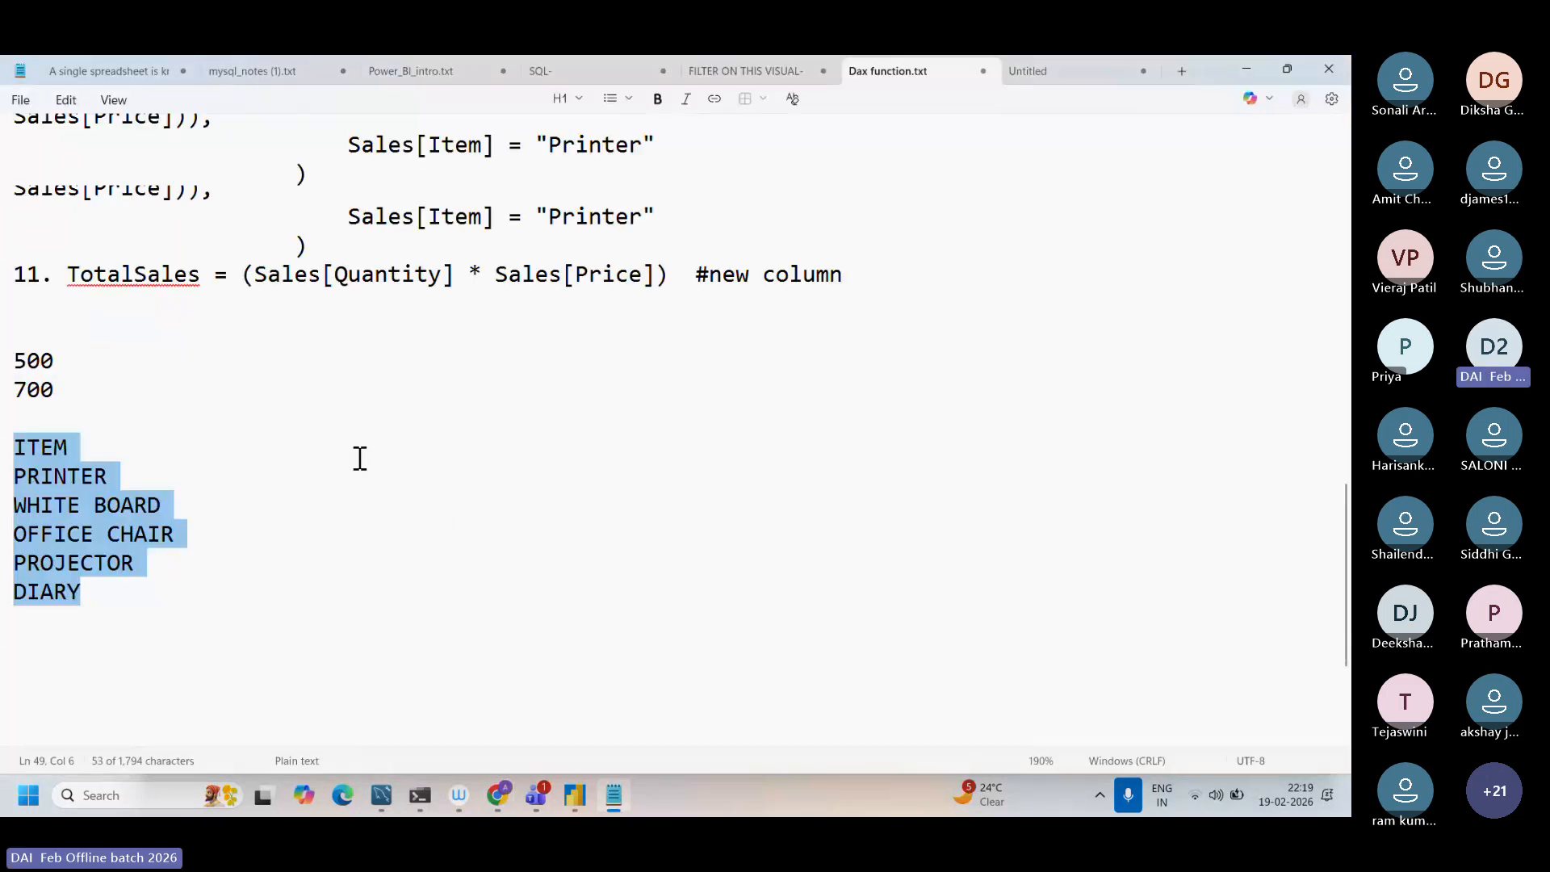
scroll(360, 459, "up", 6)
scroll(360, 458, "up", 5)
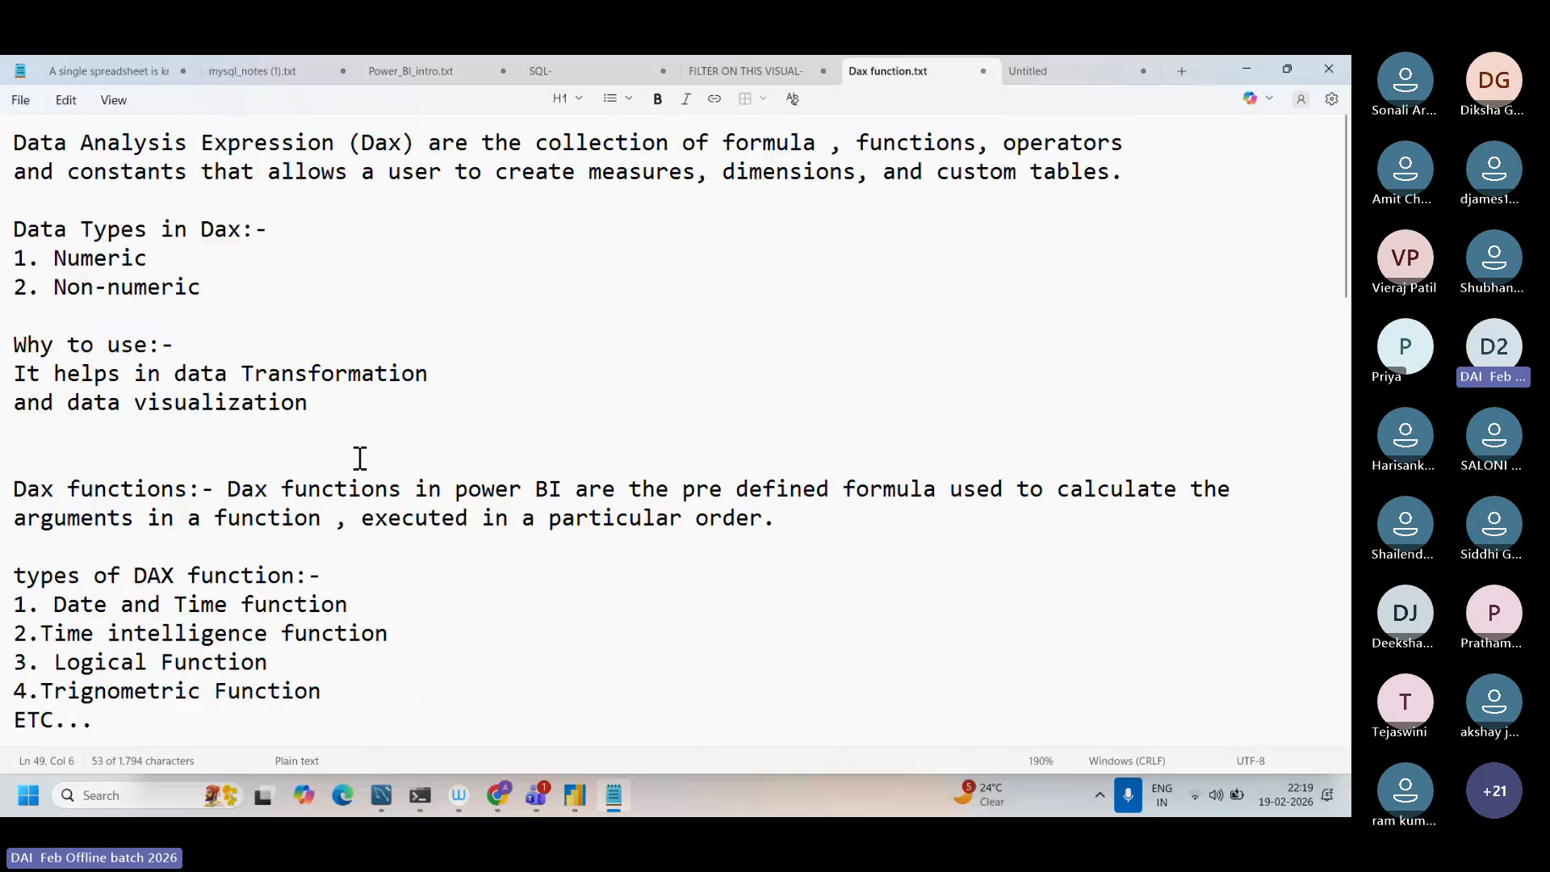
scroll(360, 458, "down", 6)
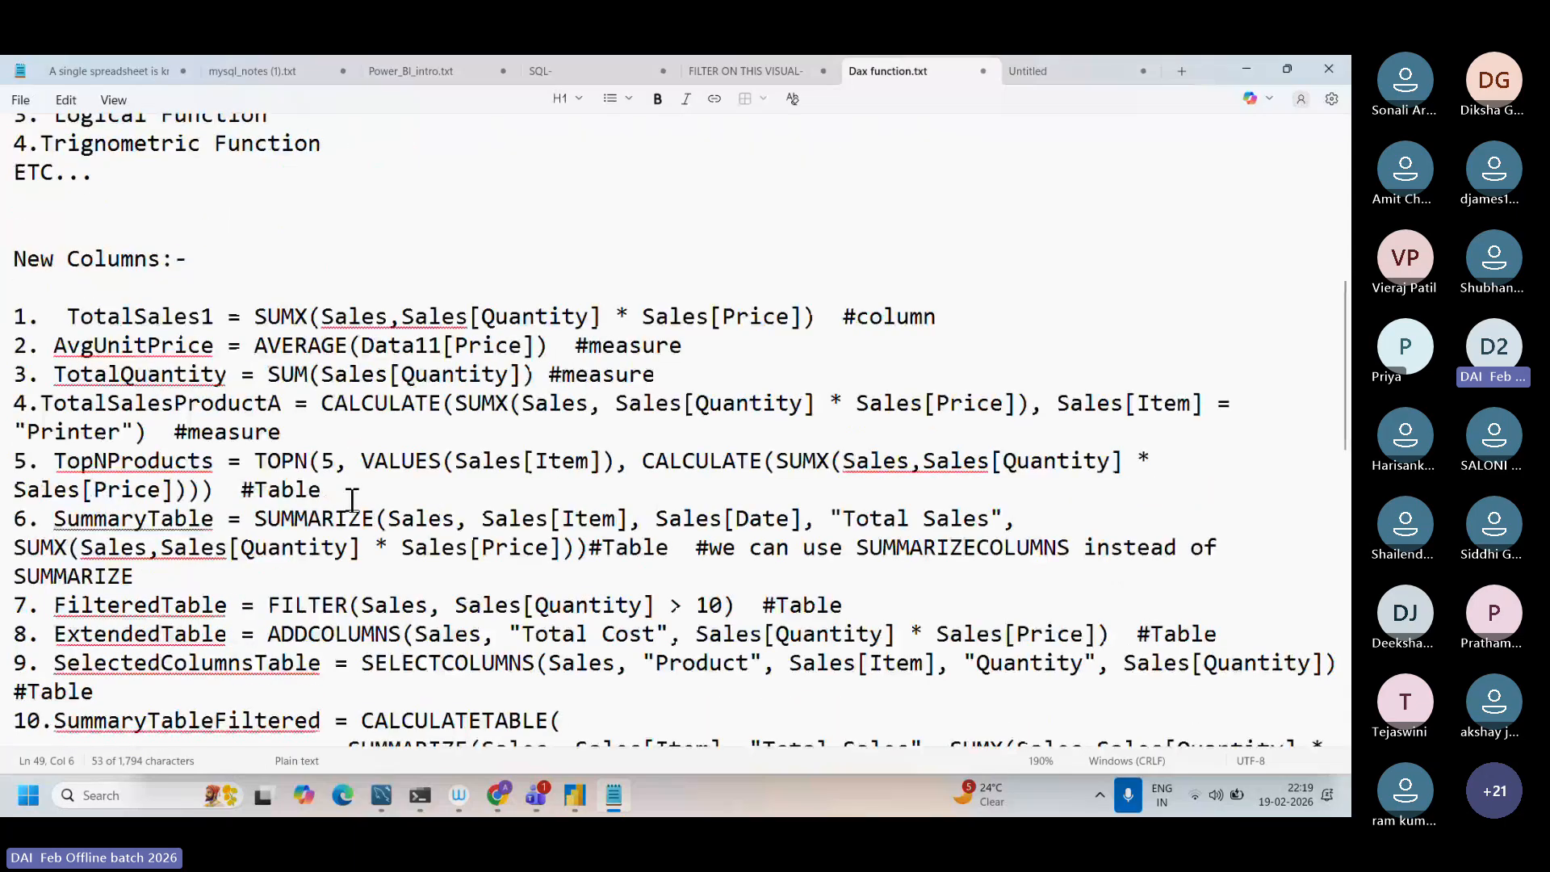
left_click_drag(54, 519, 587, 546)
key("ctrl+c")
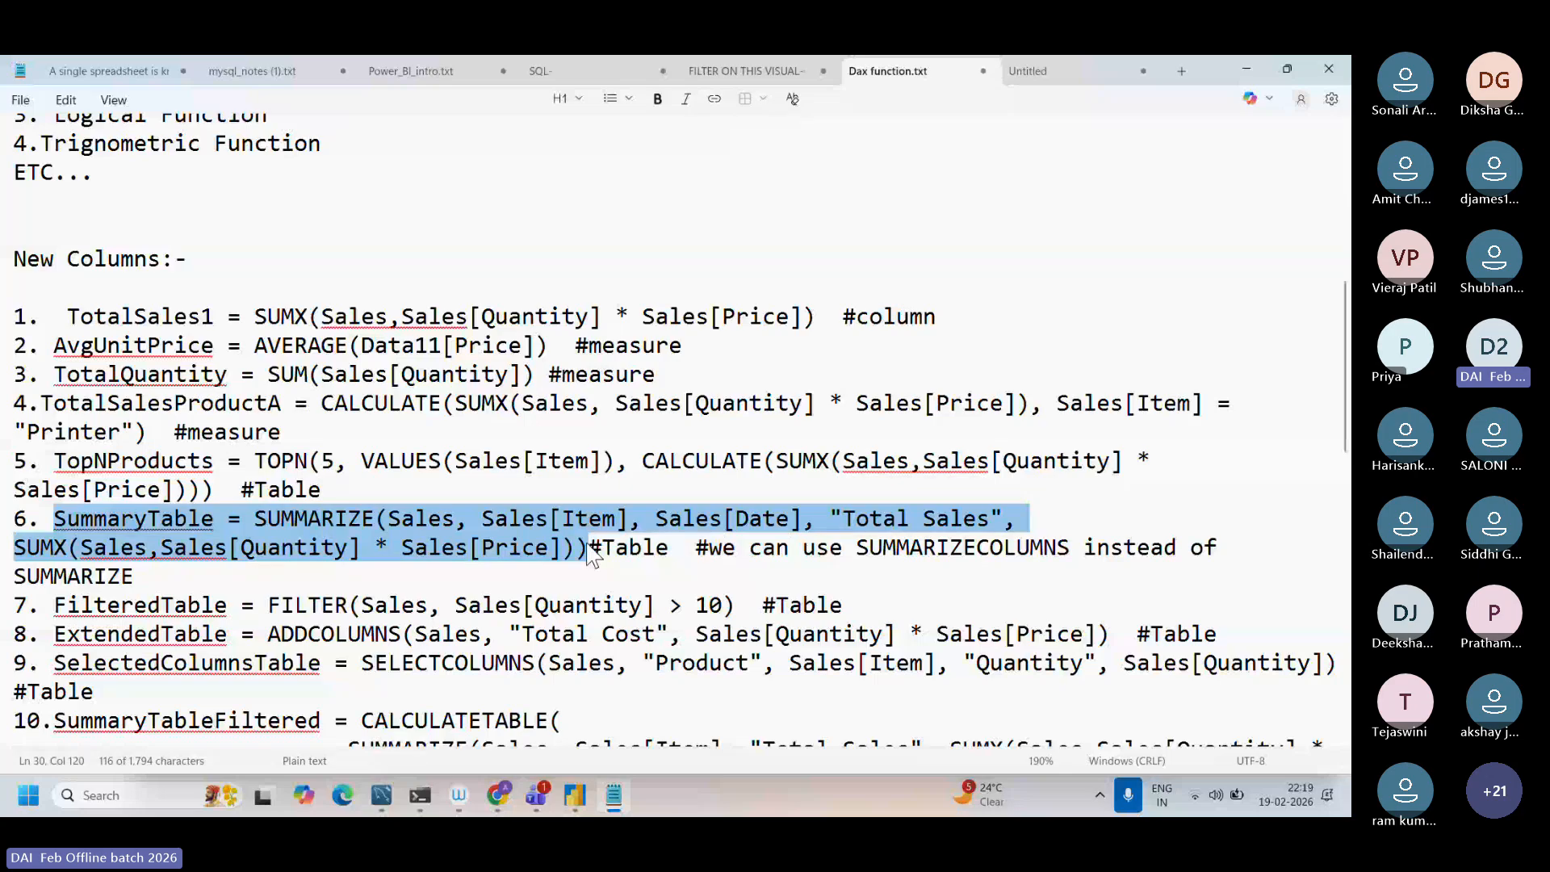
Step: Return to Power BI Desktop and create a new calculated table from the copied SummaryTable formula
left_click(574, 795)
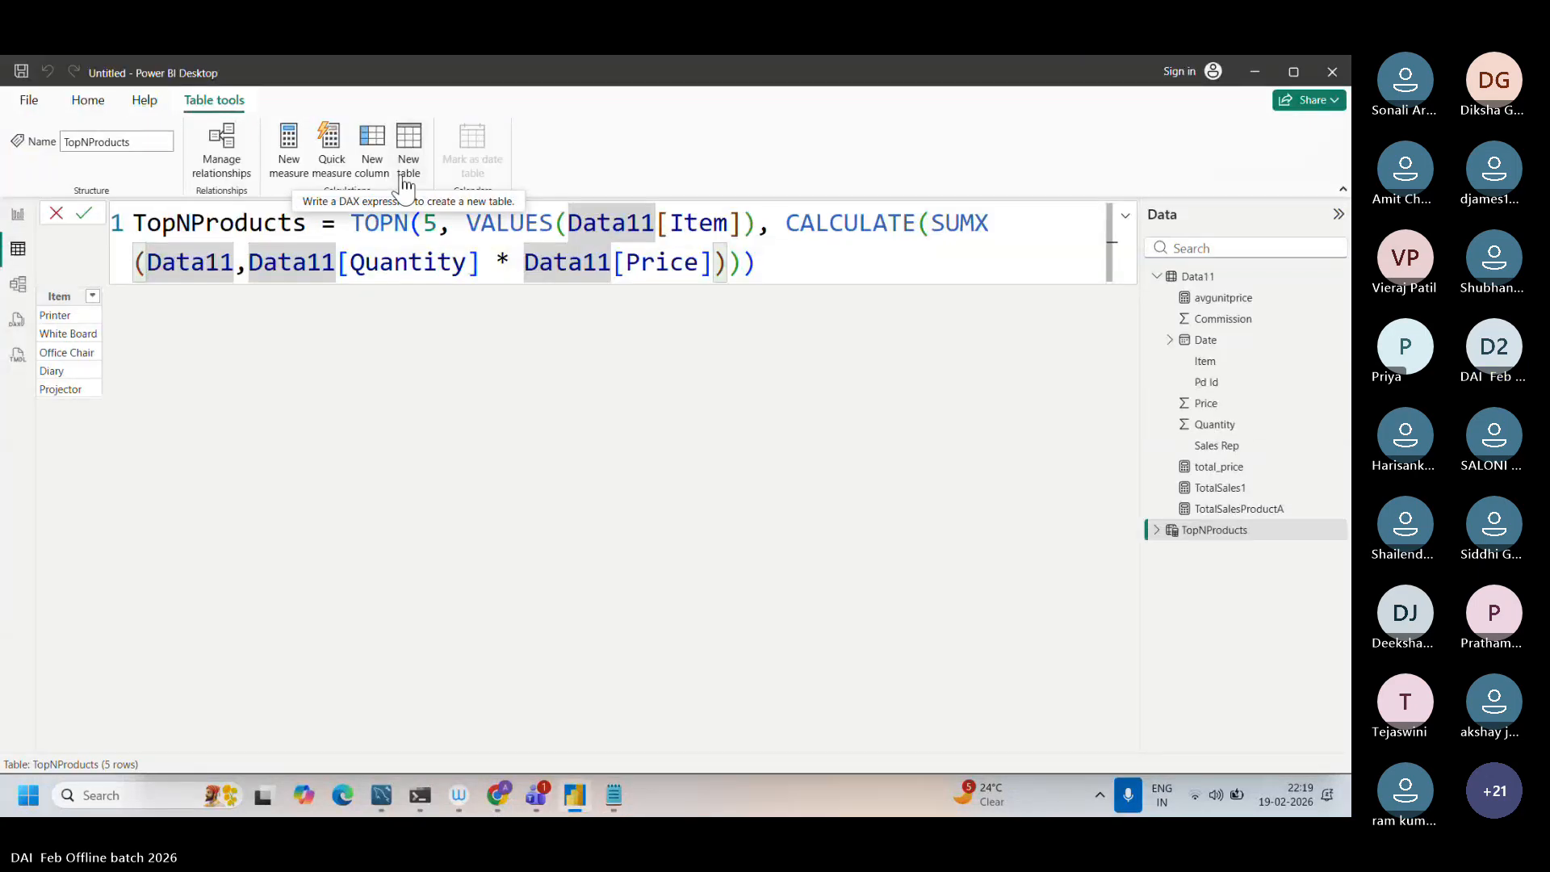
left_click(405, 177)
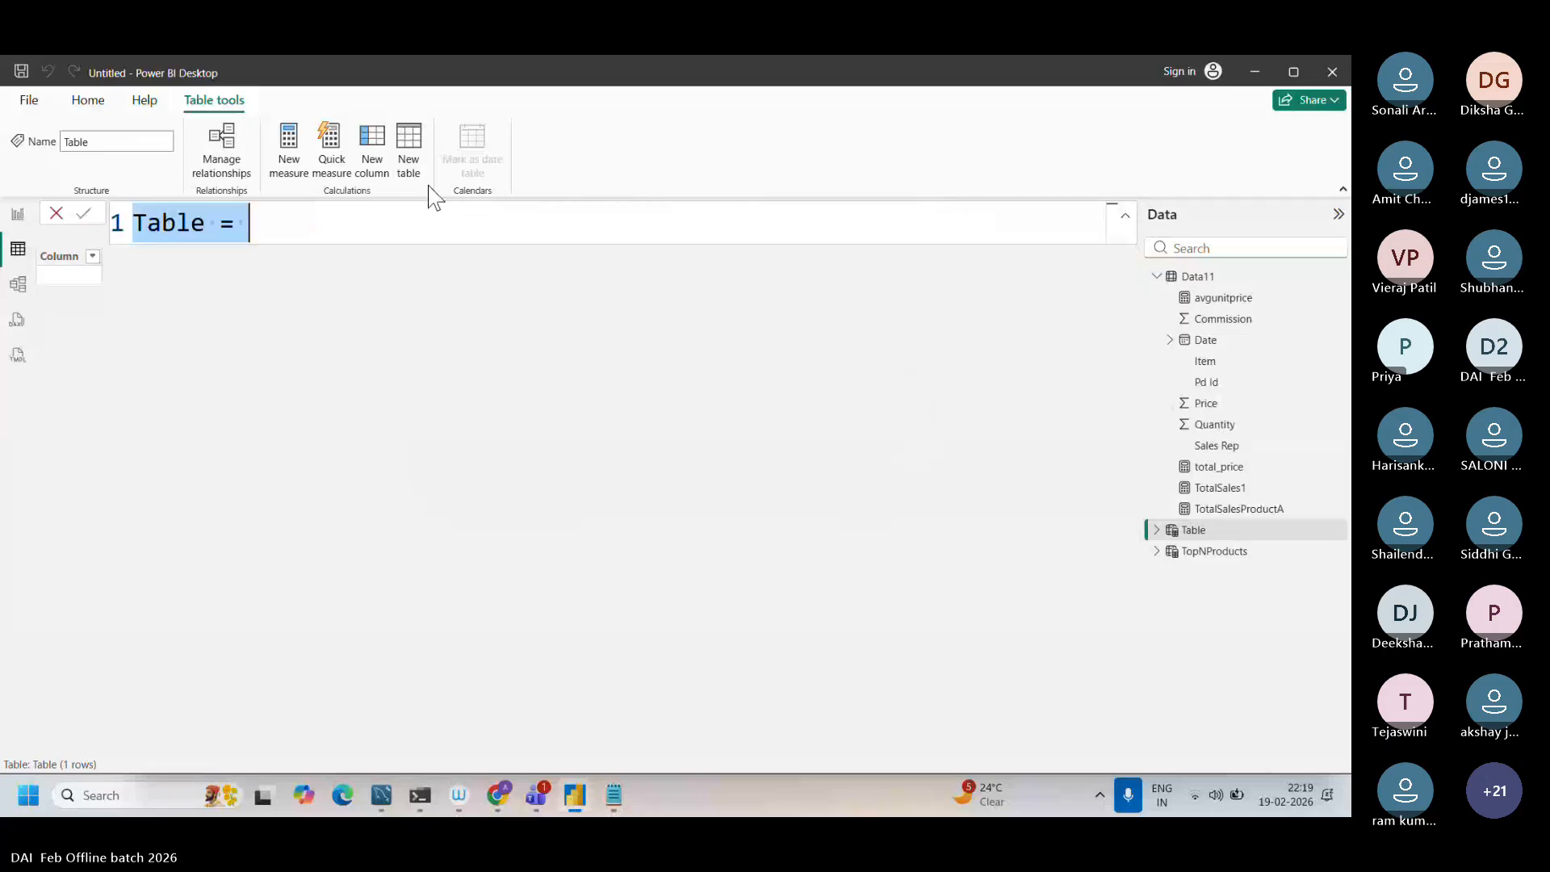
key("BackSpace")
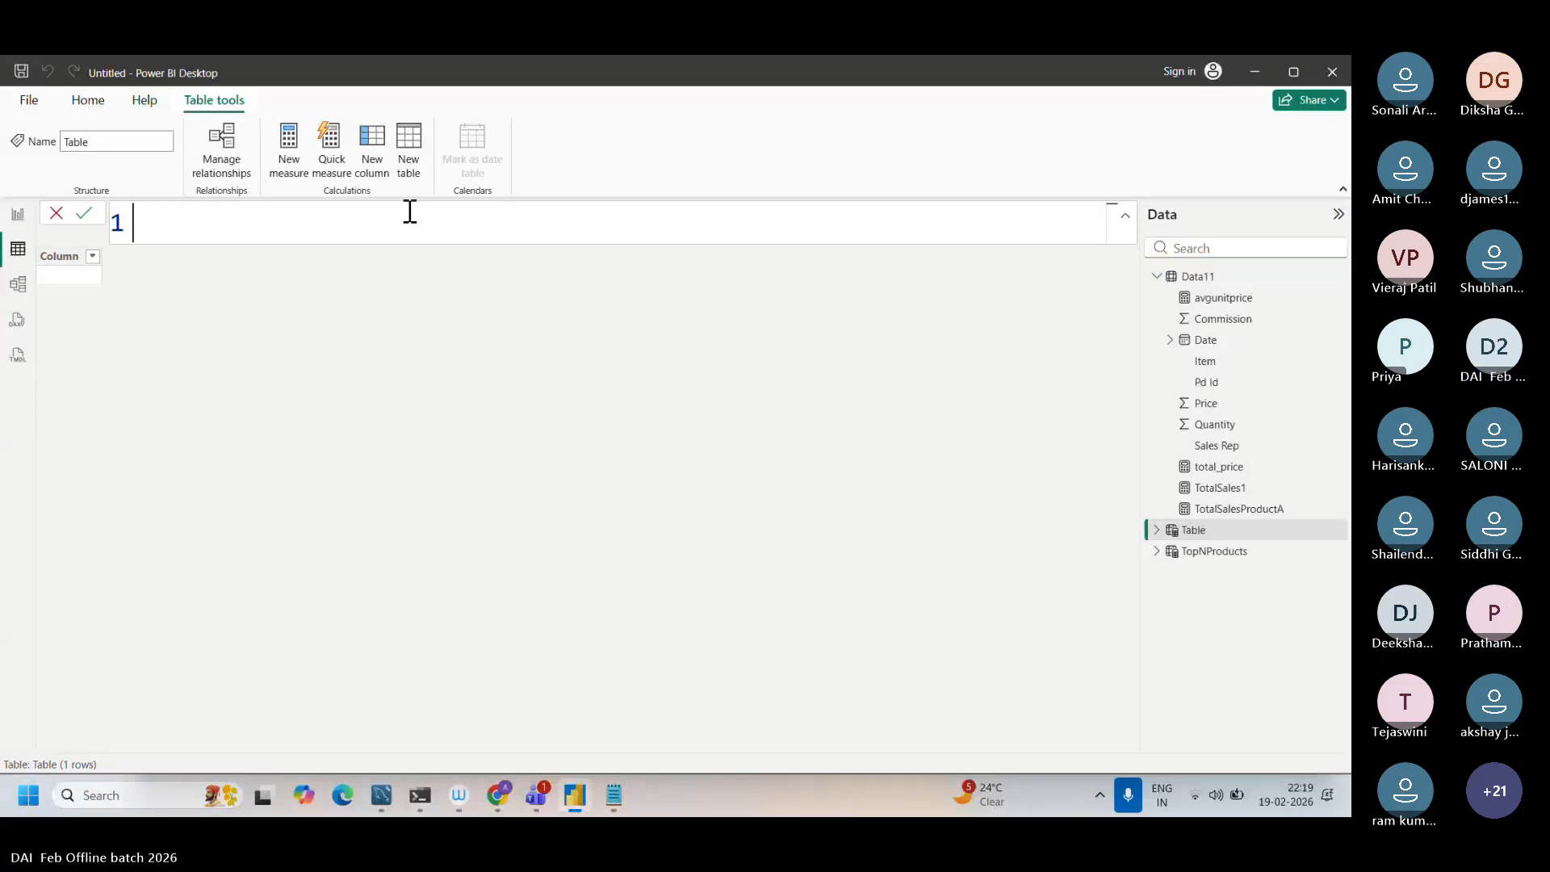
key("ctrl+v")
Step: Replace Sales with Data11 as the SUMMARIZE table argument and in the Item column reference
double_click(502, 224)
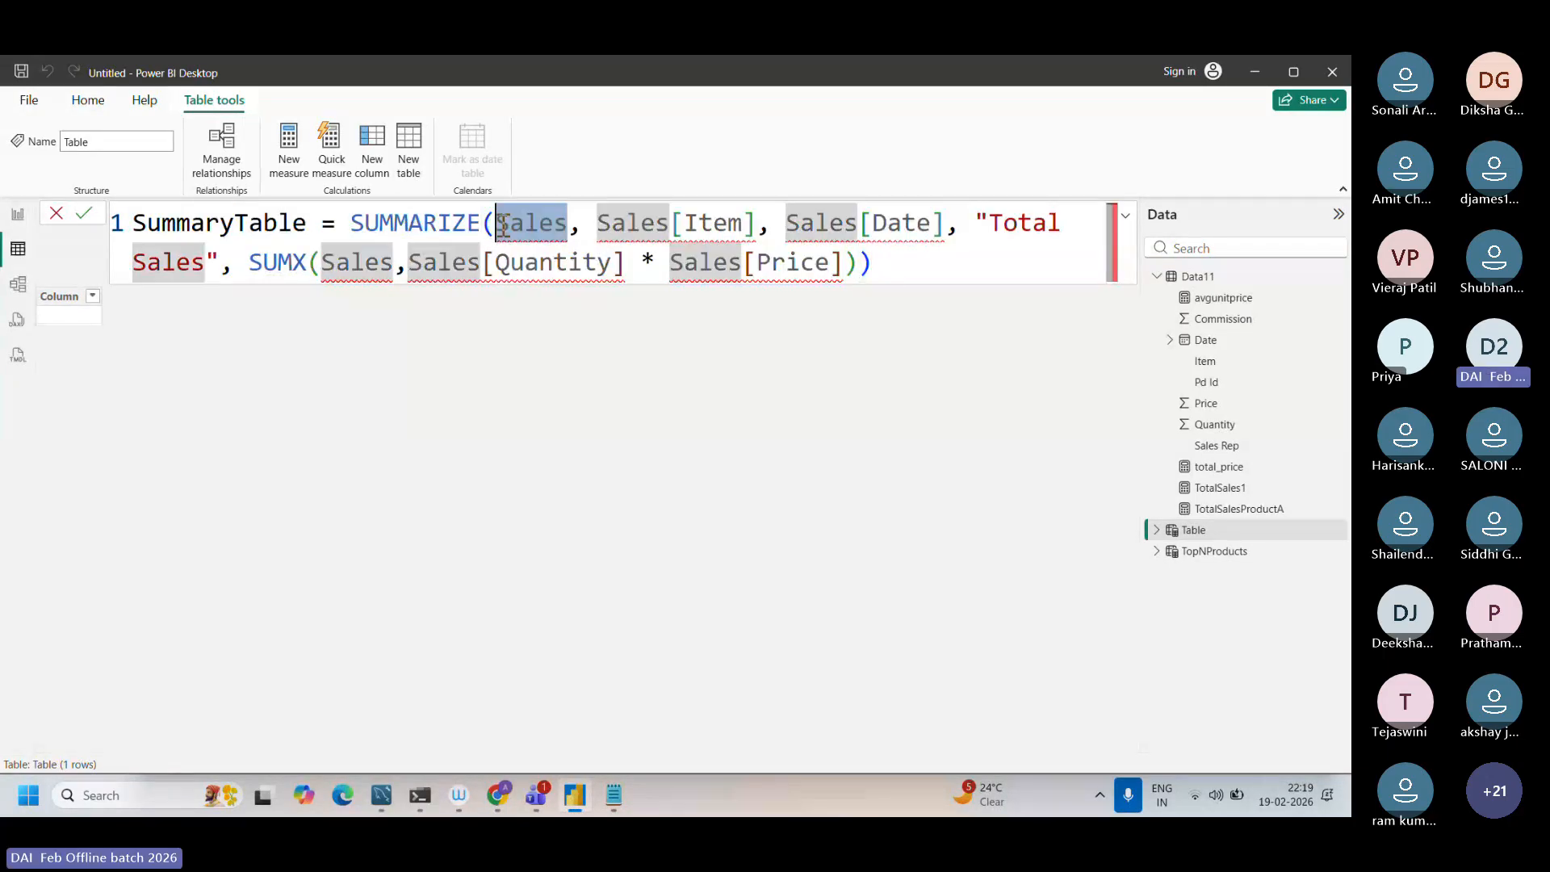
type("Data11")
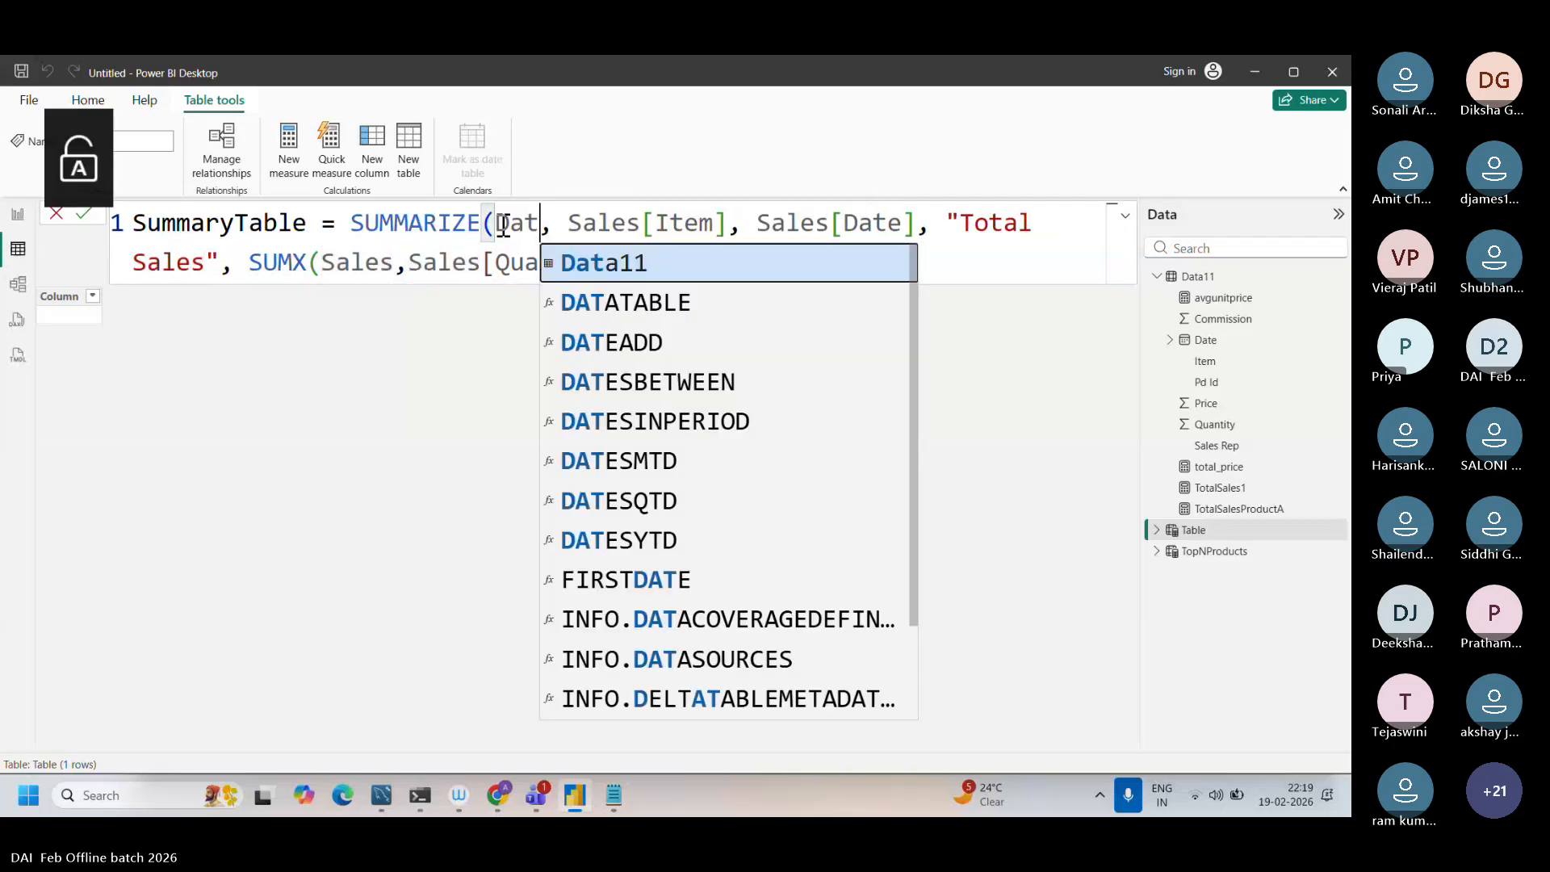
left_click_drag(685, 222, 617, 220)
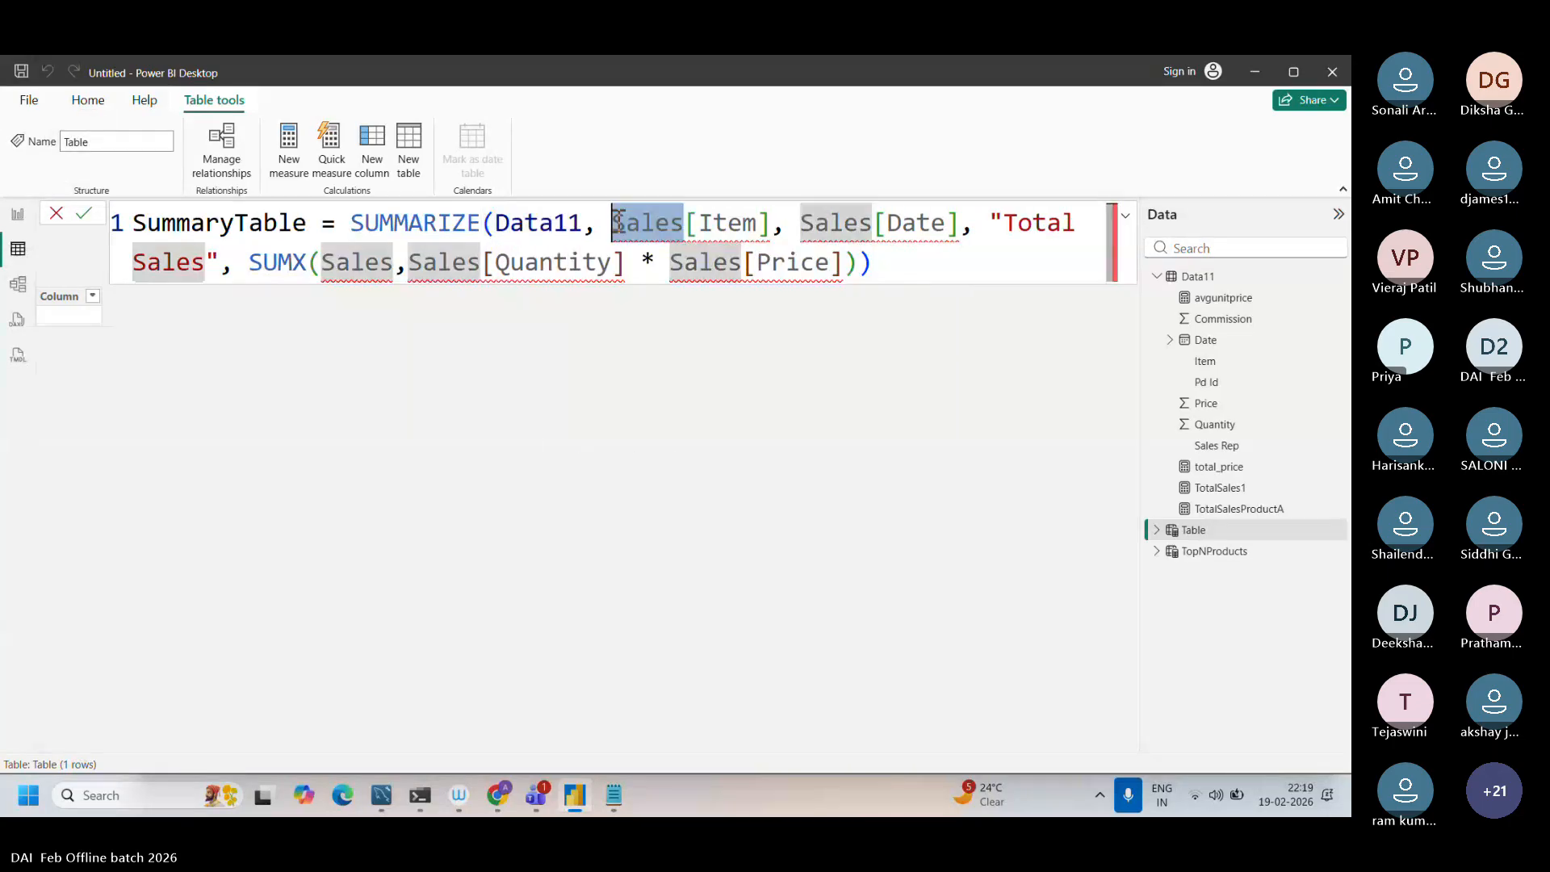
key("Caps_Lock")
key("Caps_Lock")
type("Data")
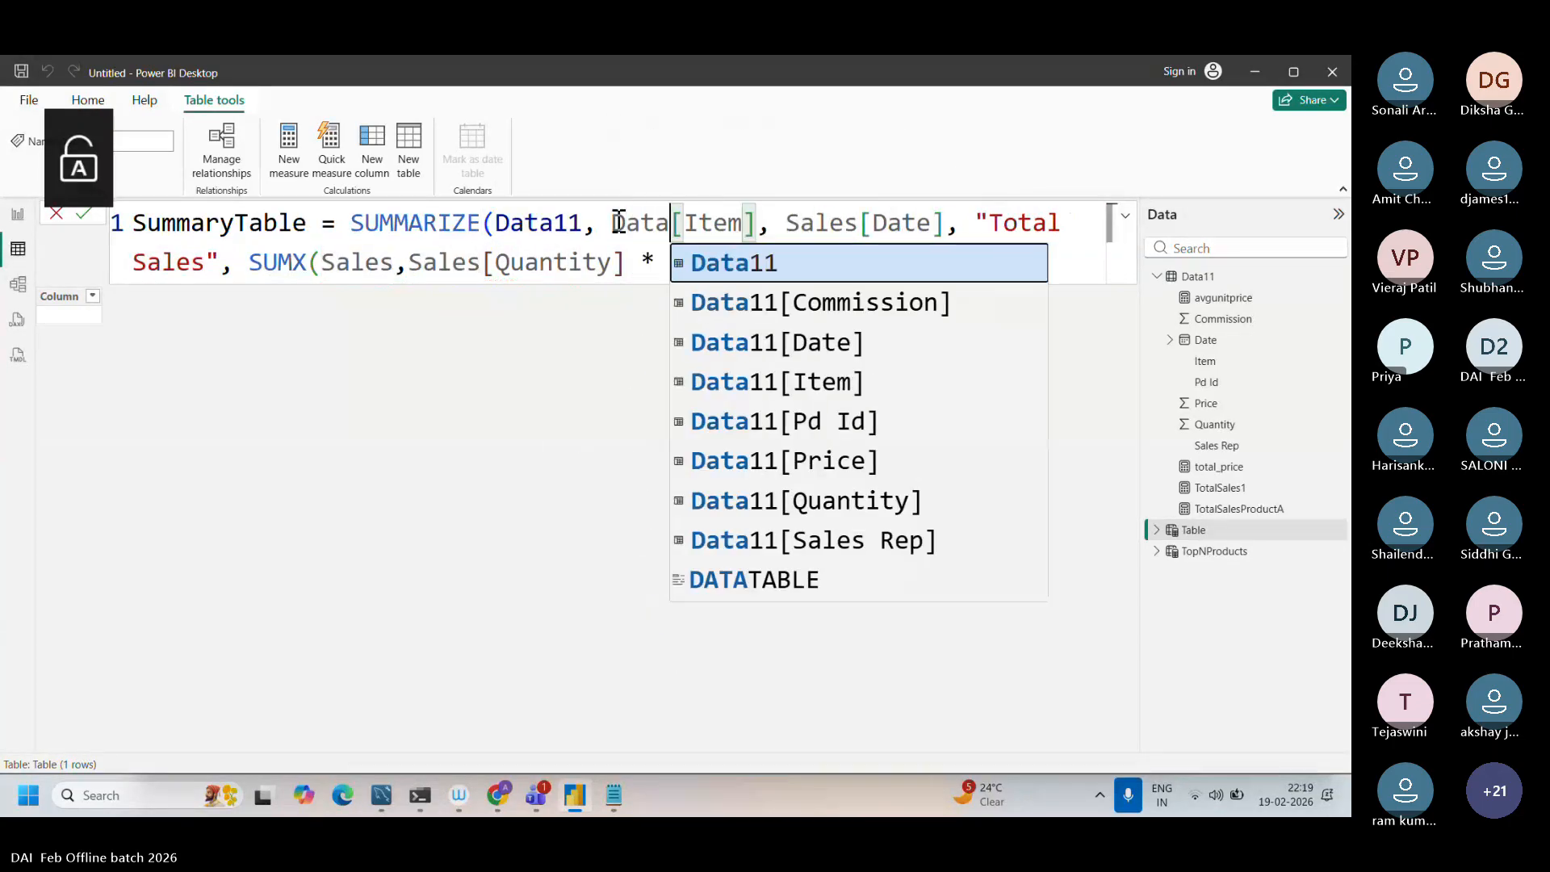
type("11")
left_click(525, 230)
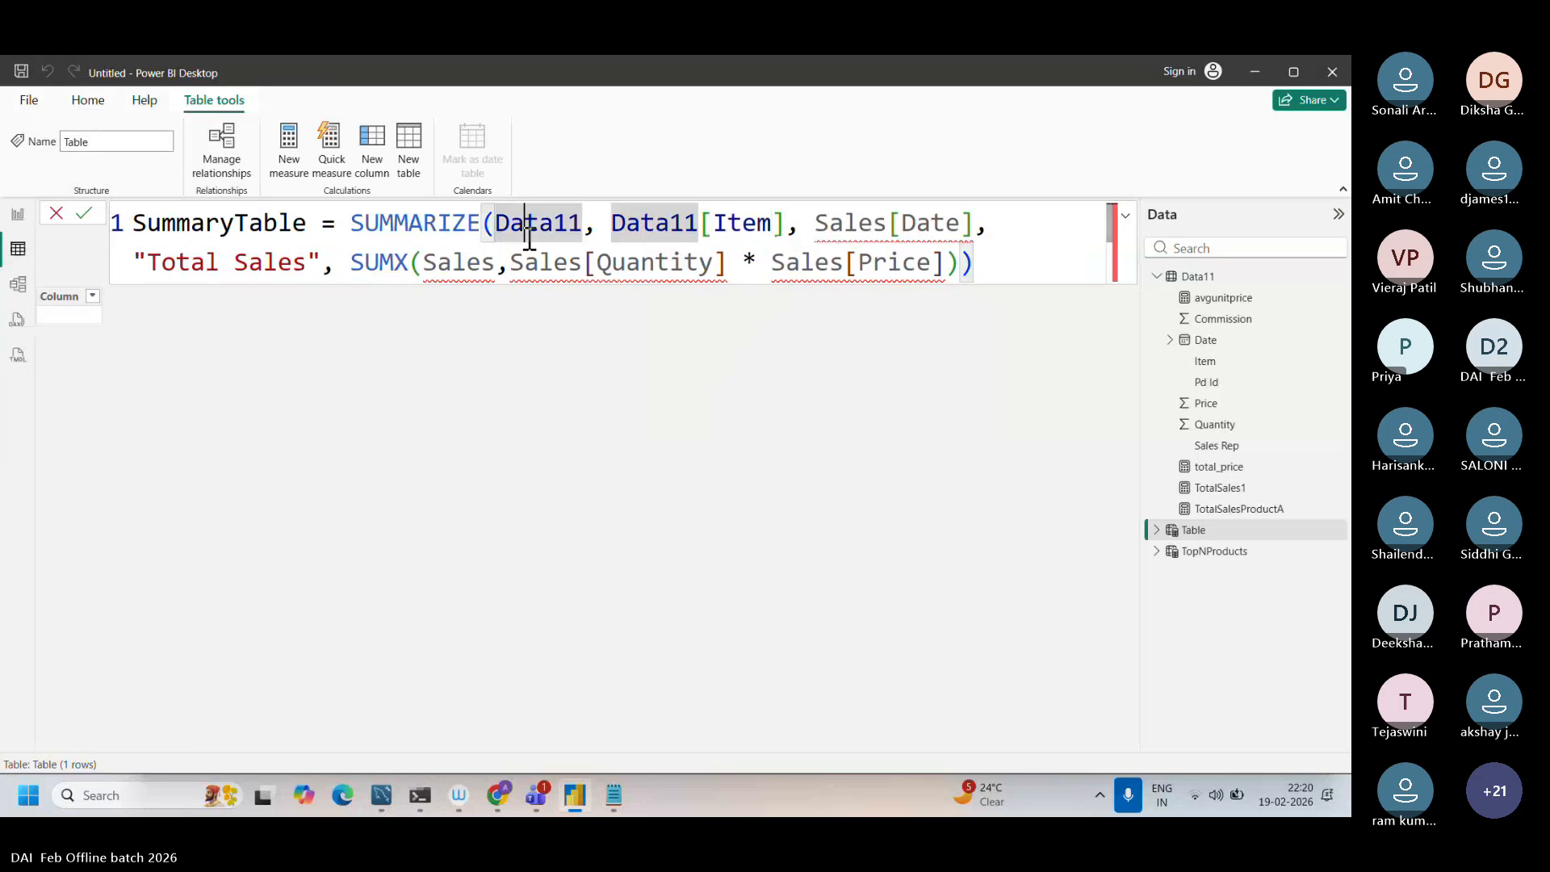
Step: Change the Date column reference in the SUMMARIZE formula to Data11[Date]
left_click_drag(887, 222, 813, 223)
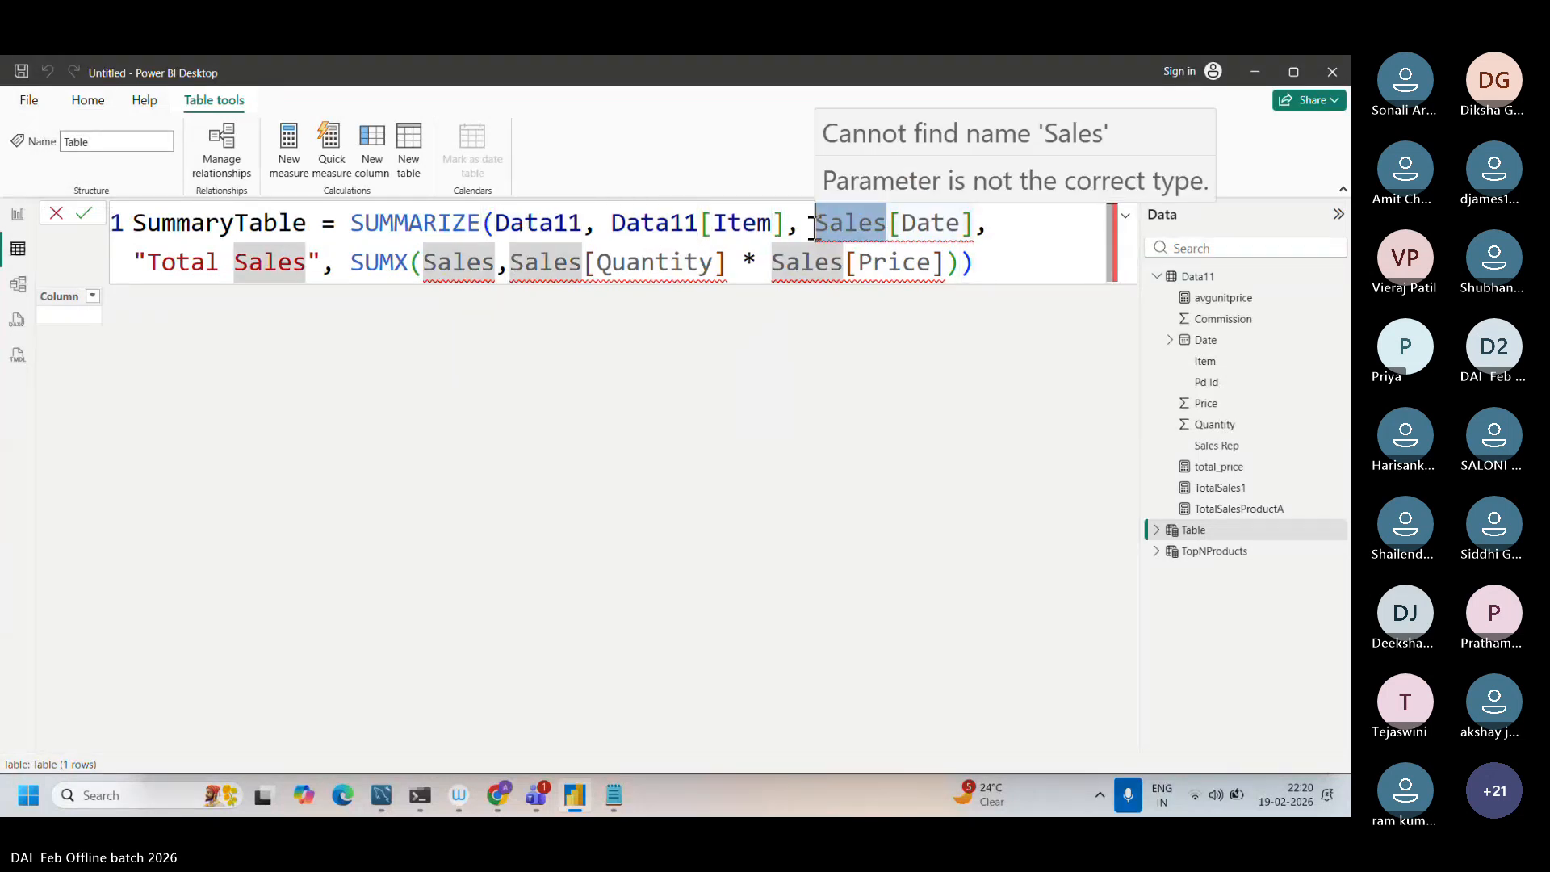
key("Caps_Lock")
type("D")
key("Caps_Lock")
type("aat")
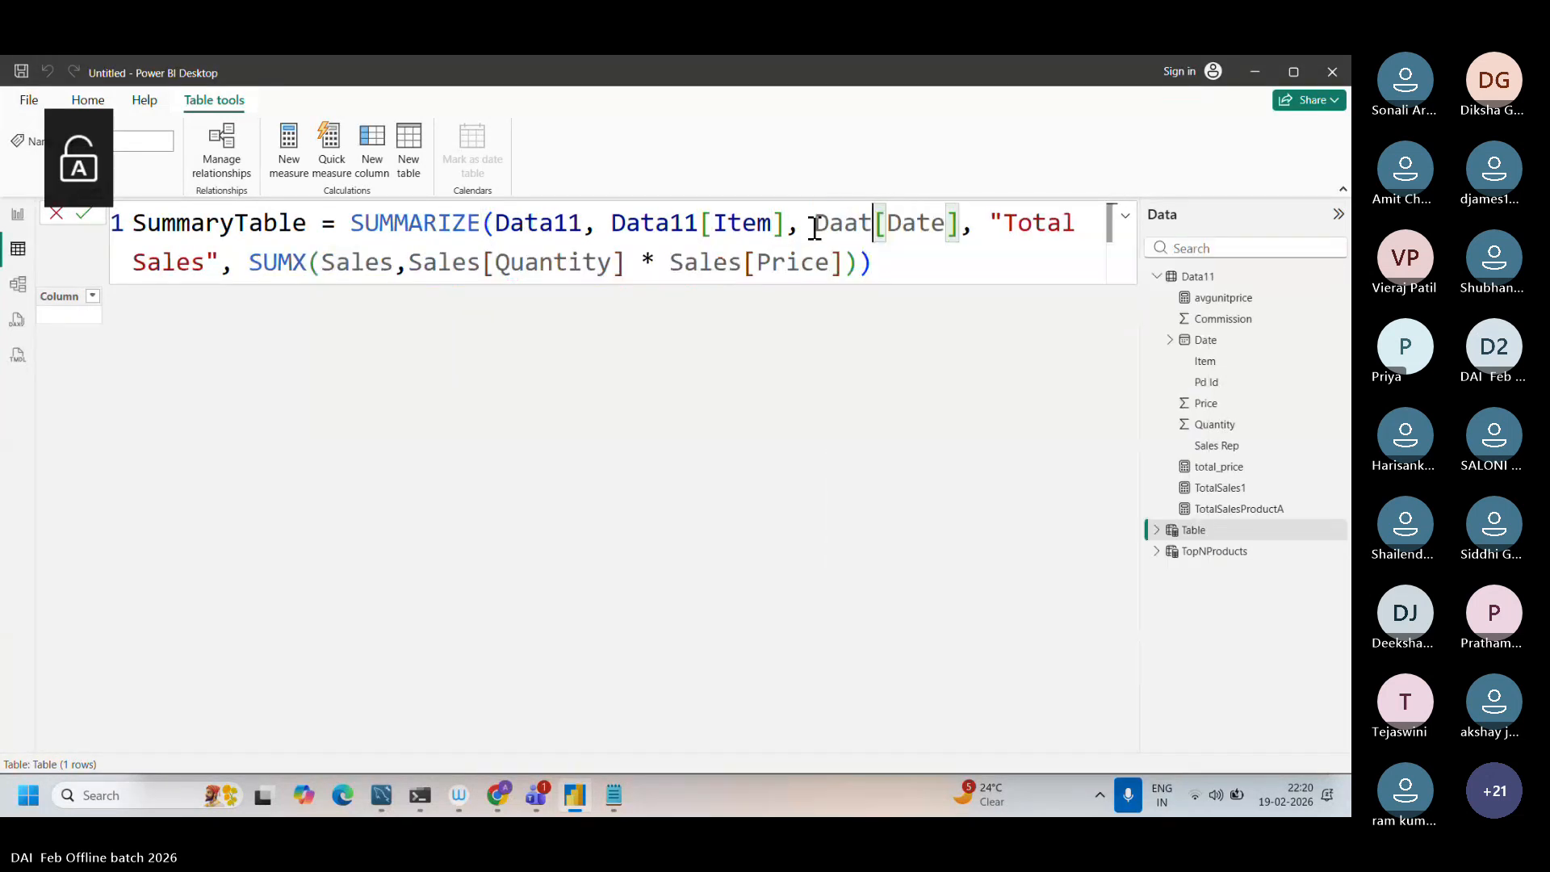
key("BackSpace")
key("BackSpace")
type("ta11")
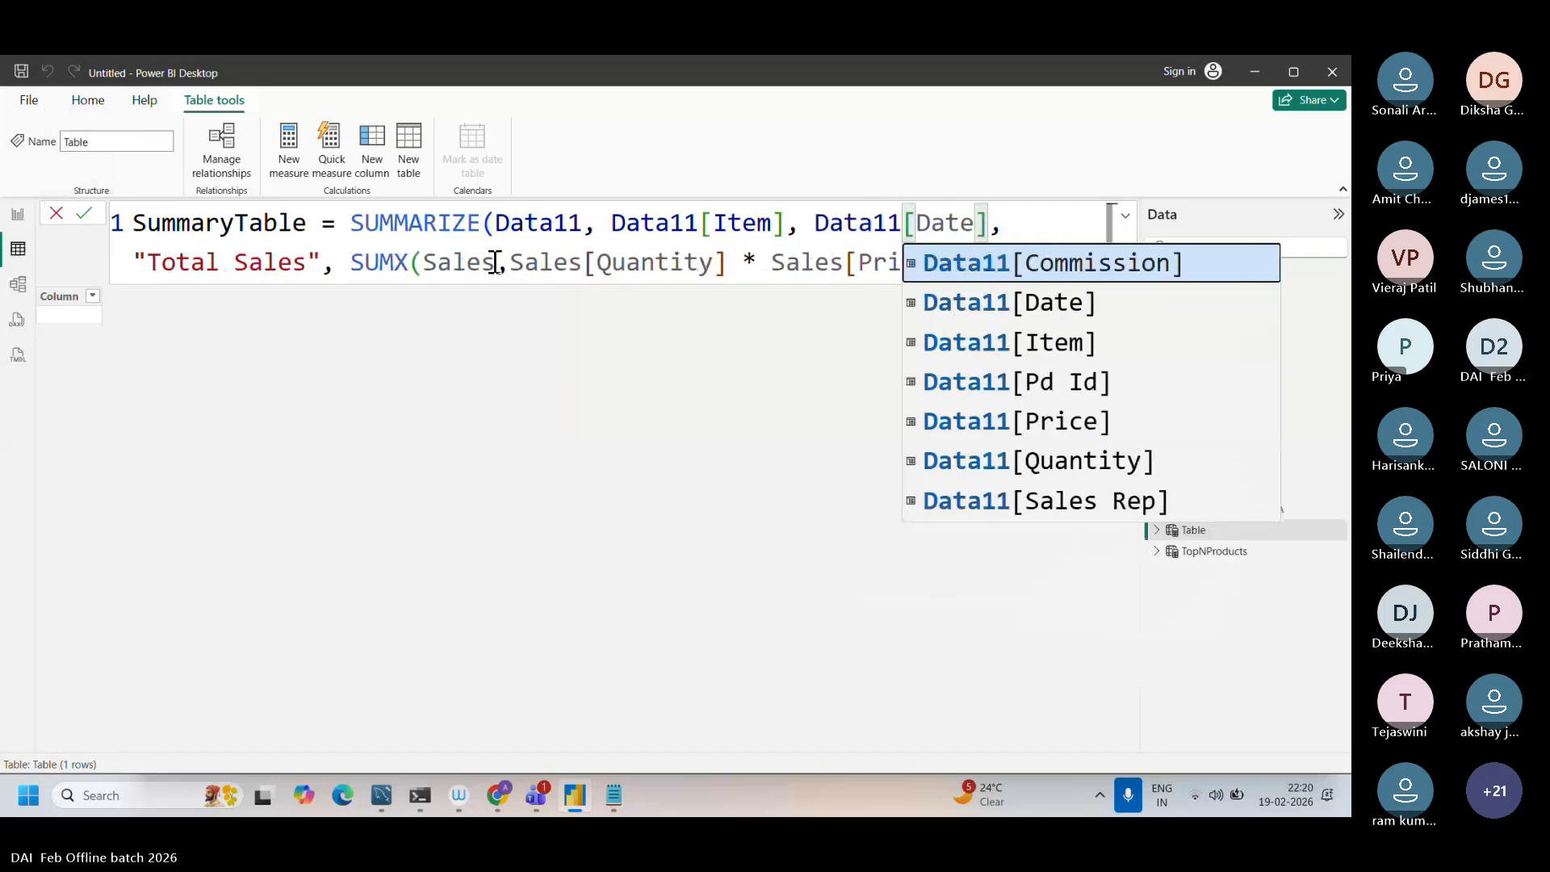
Step: Replace Sales with Data11 as the SUMX table argument and in the Quantity column reference
left_click_drag(494, 263, 425, 263)
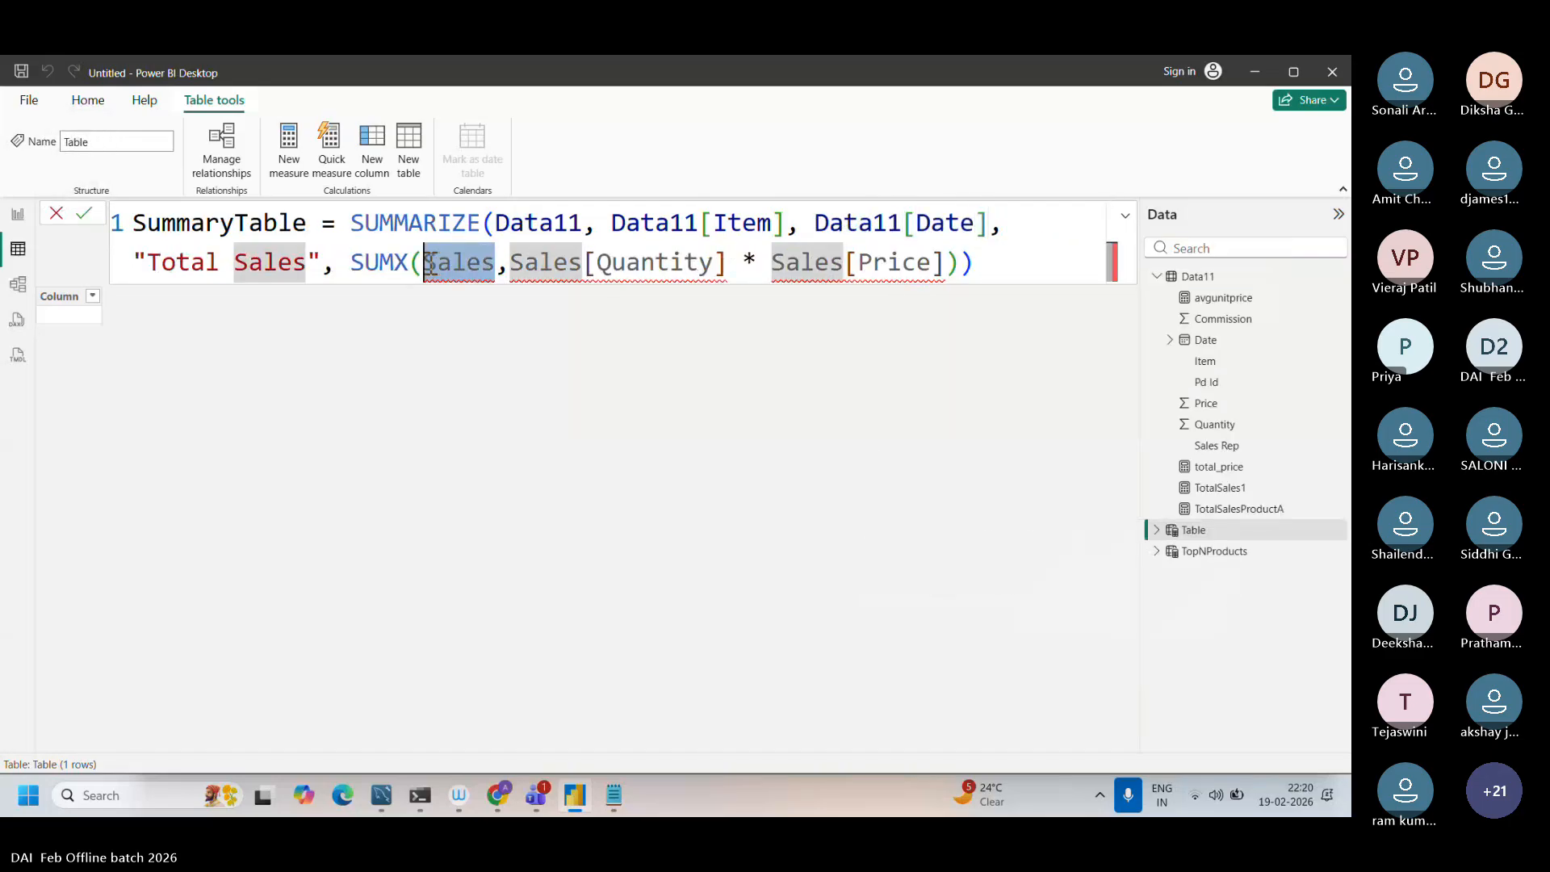
key("Caps_Lock")
type("D")
key("Caps_Lock")
type("ata11")
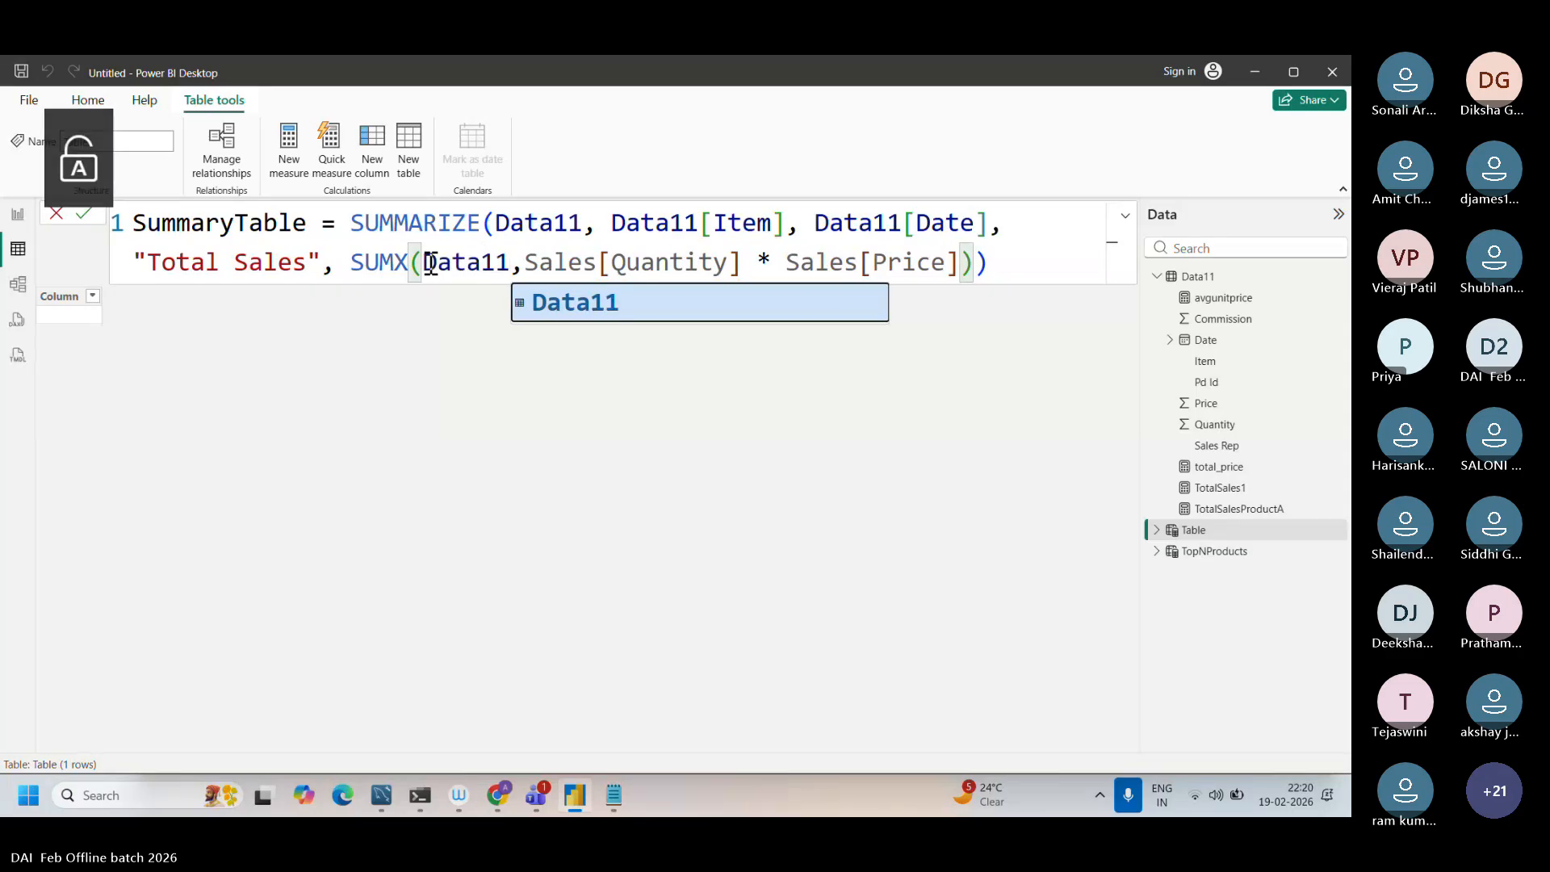
left_click_drag(602, 262, 524, 265)
key("Caps_Lock")
type("D")
key("Caps_Lock")
type("ata11")
Step: Change the Price reference in SUMX to Data11[Price] and commit the SummaryTable formula
left_click_drag(874, 263, 801, 262)
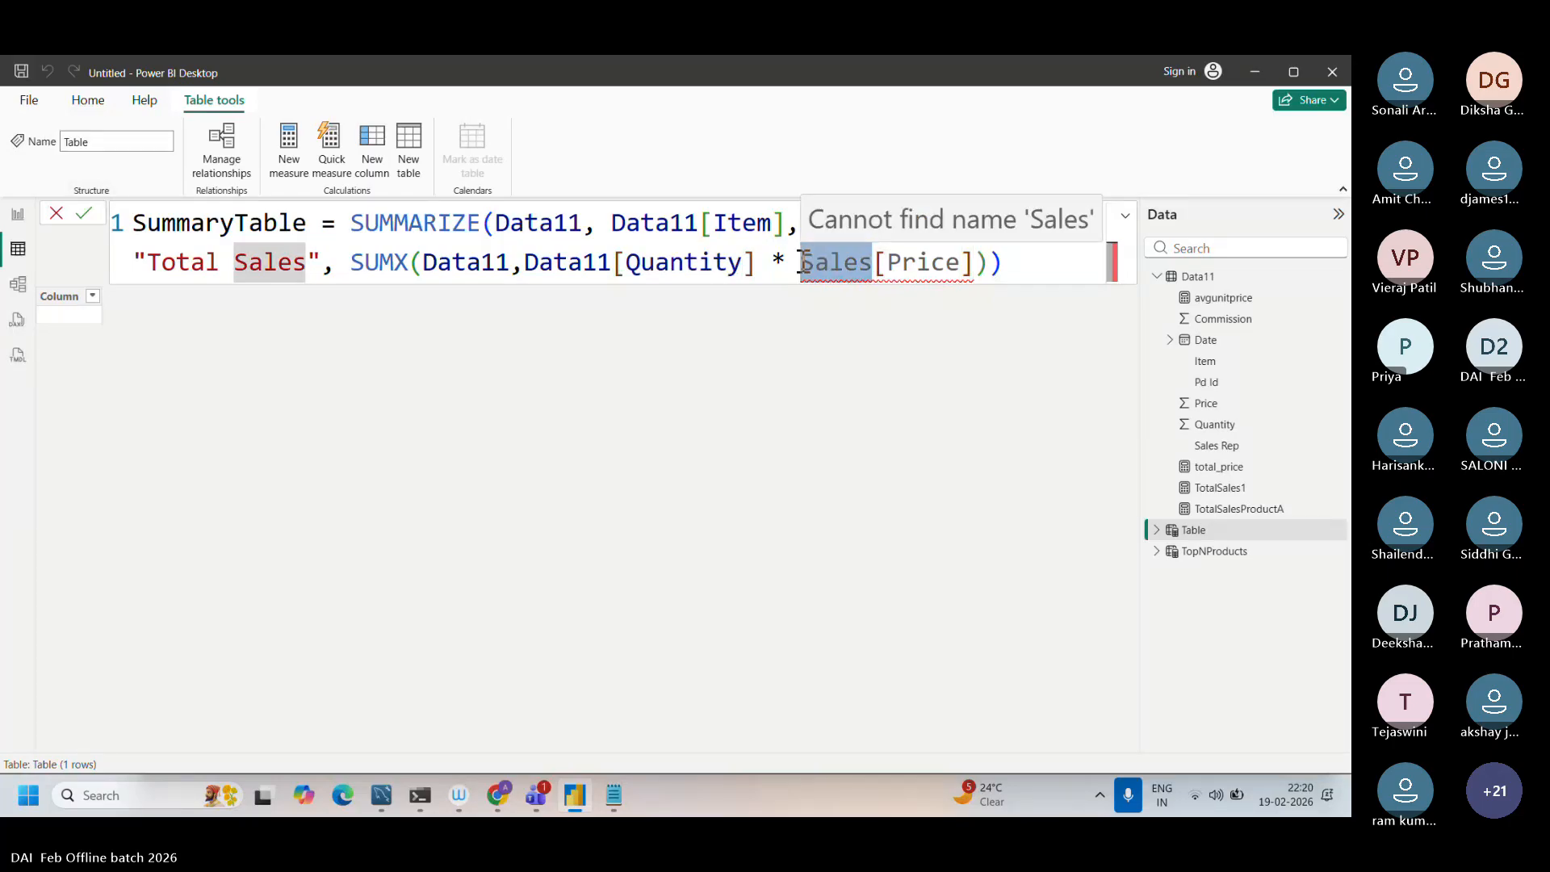
key("Caps_Lock")
type("D")
key("Caps_Lock")
type("ata11")
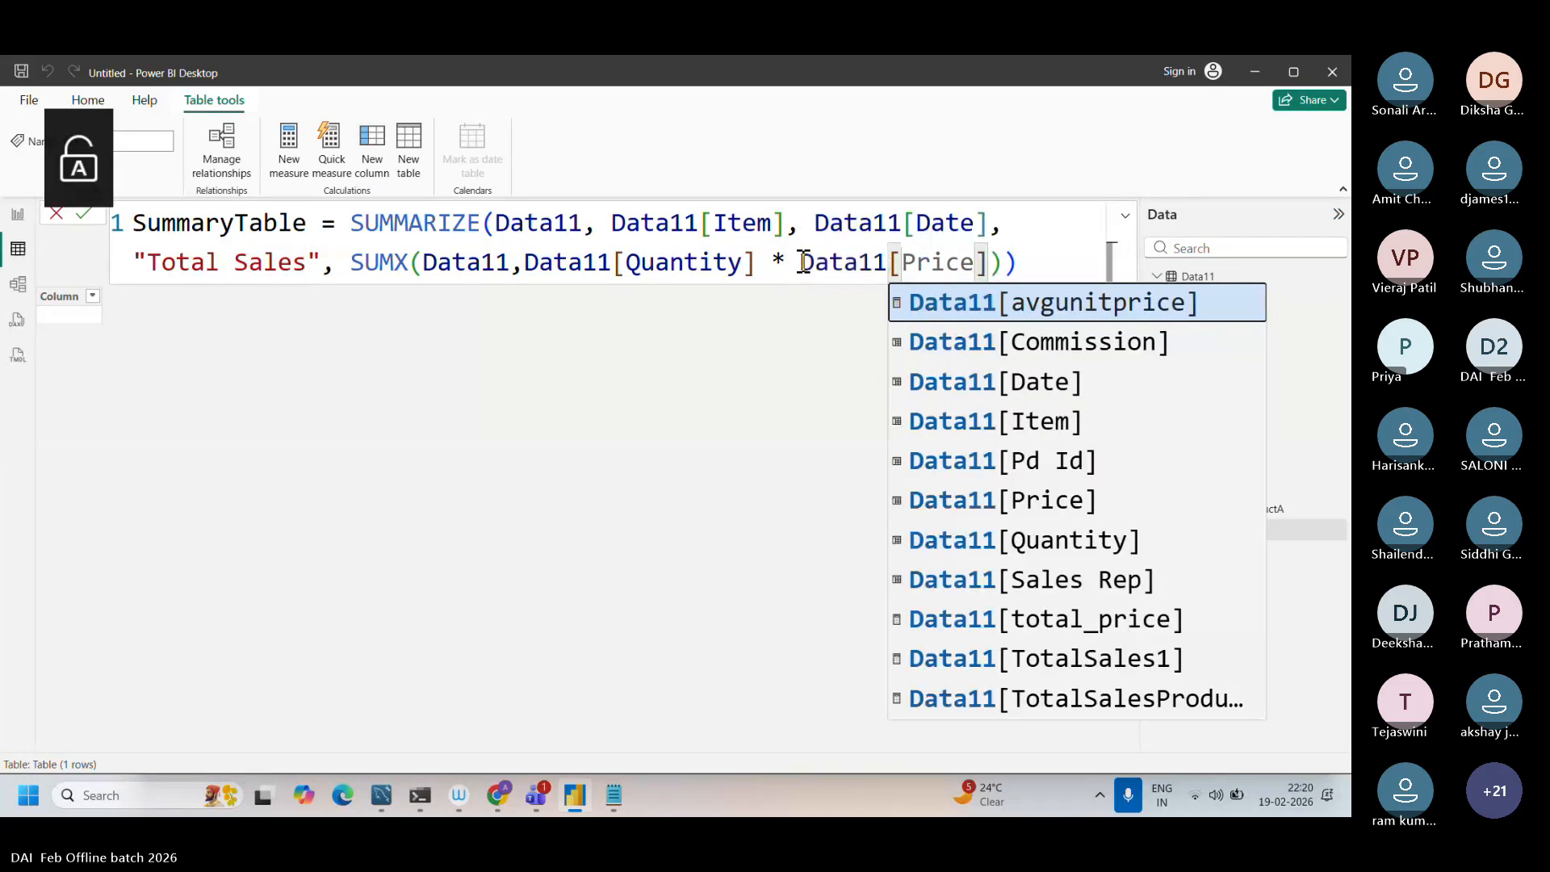
left_click(1038, 257)
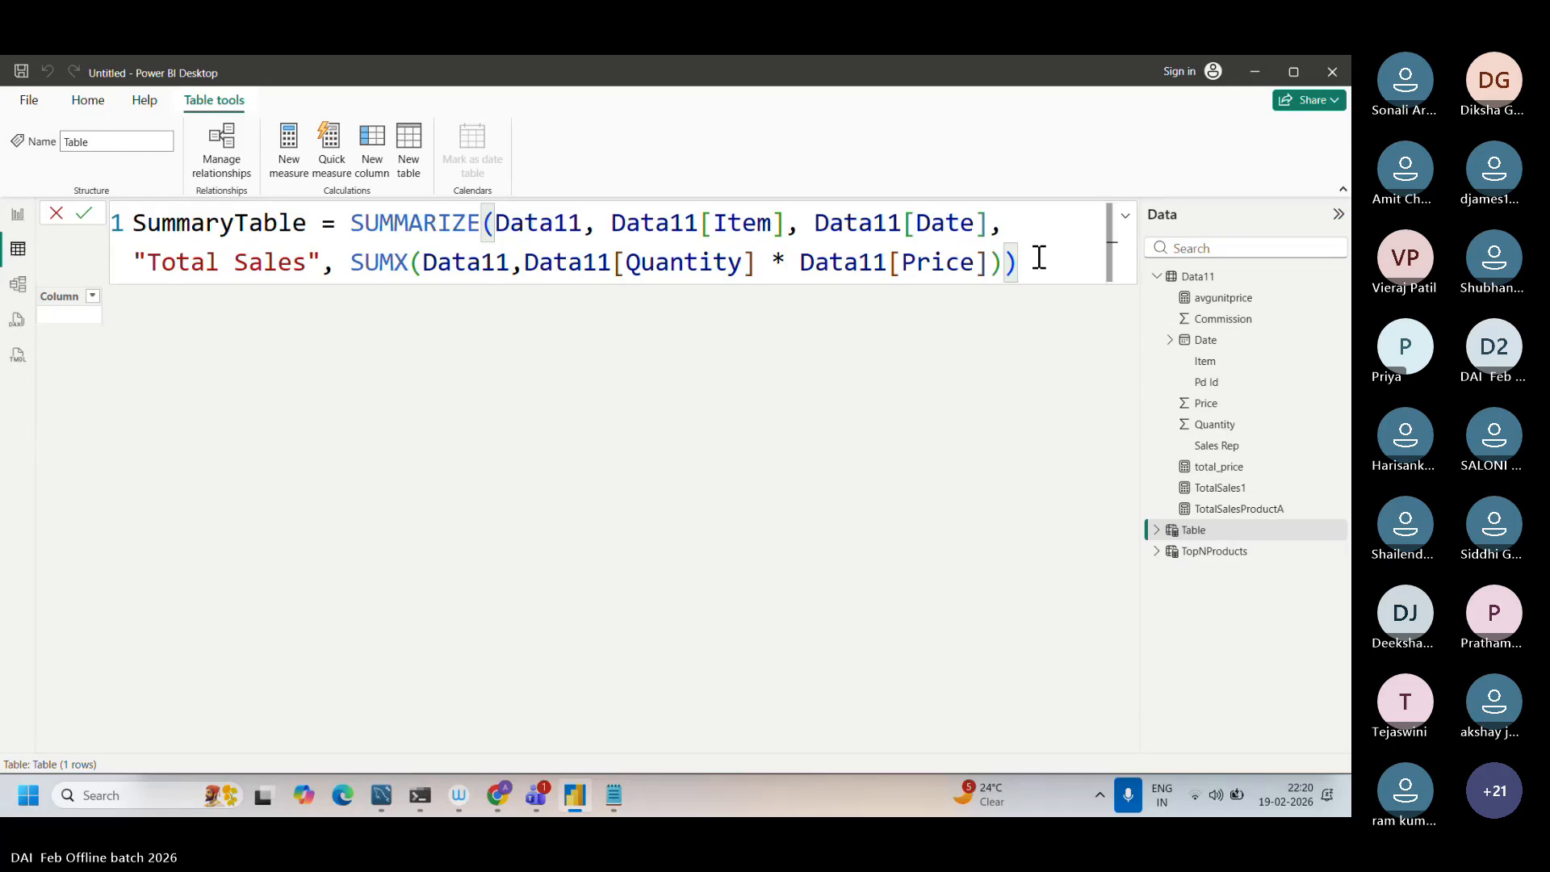
key("Return")
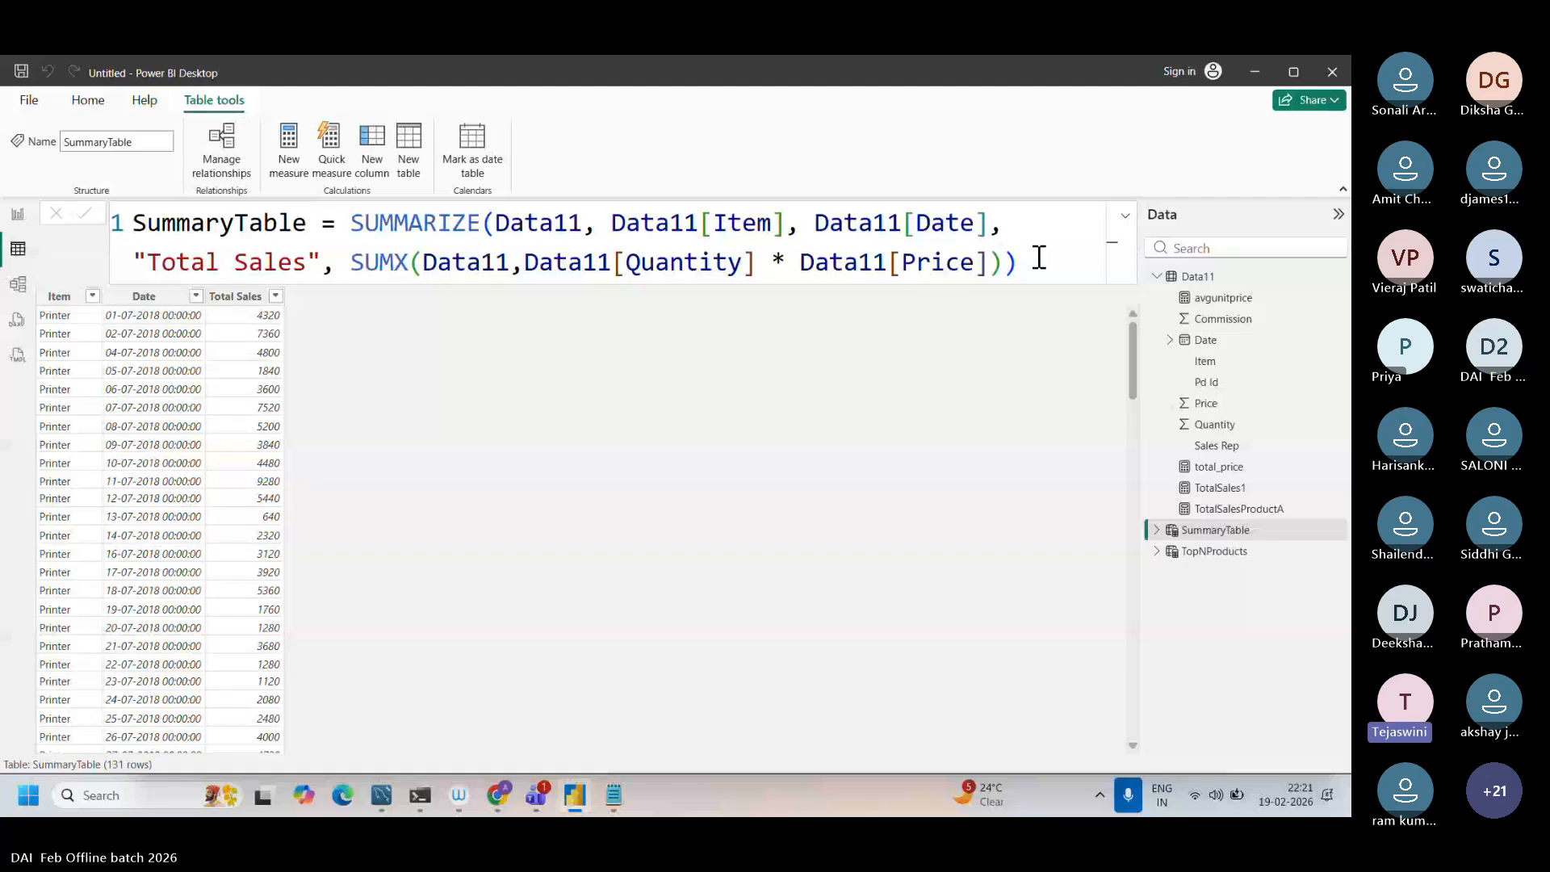
Step: Switch to the Teams meeting window, check the meeting chat and further meeting options, and return to Power BI
left_click(536, 795)
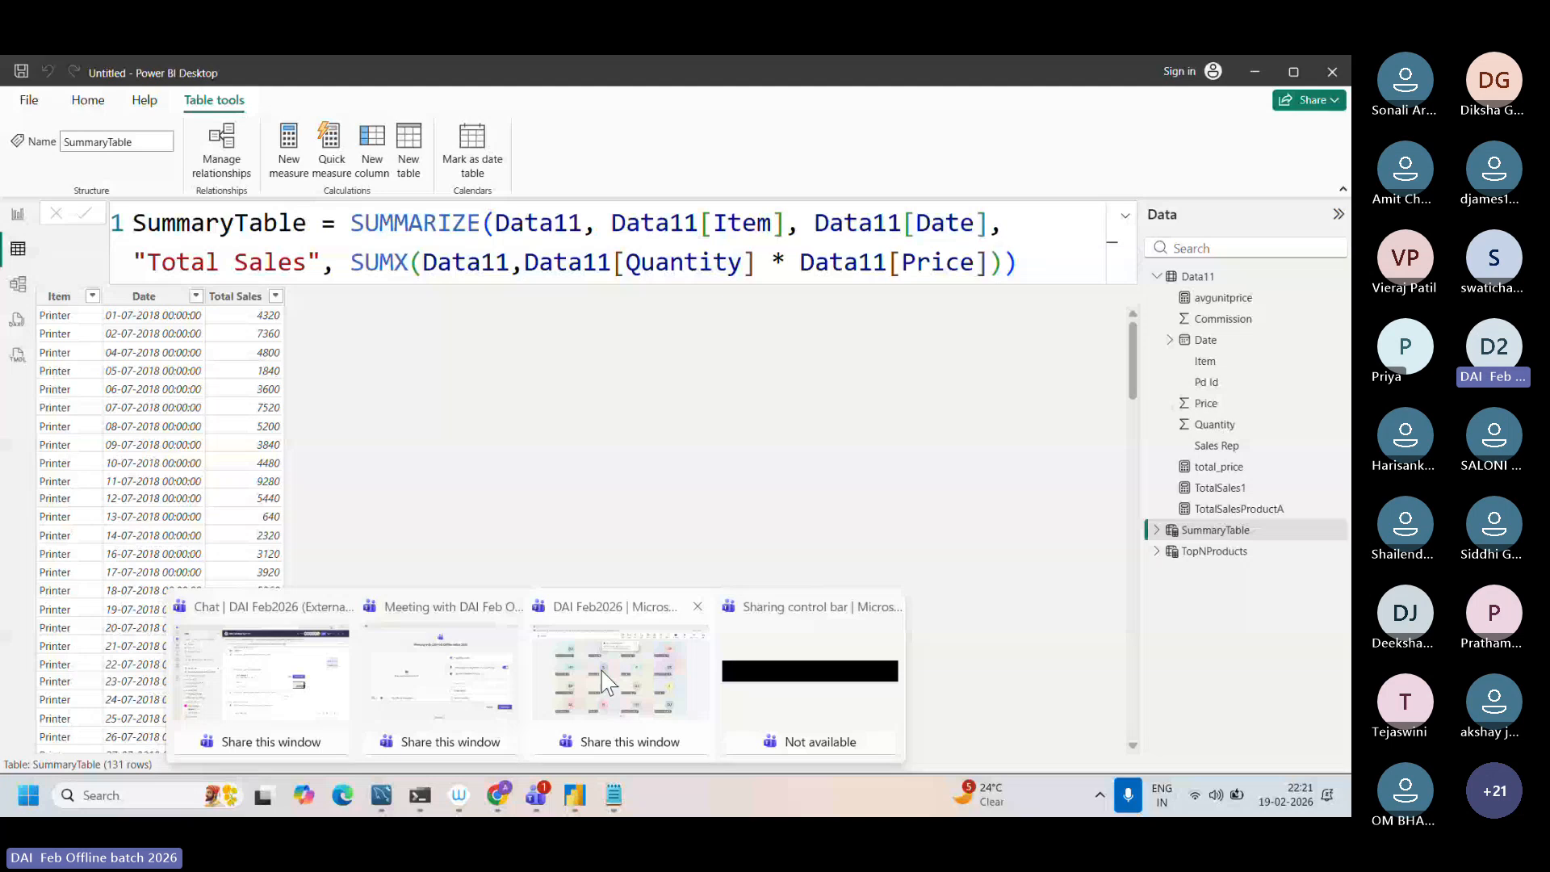
left_click(637, 678)
left_click(694, 142)
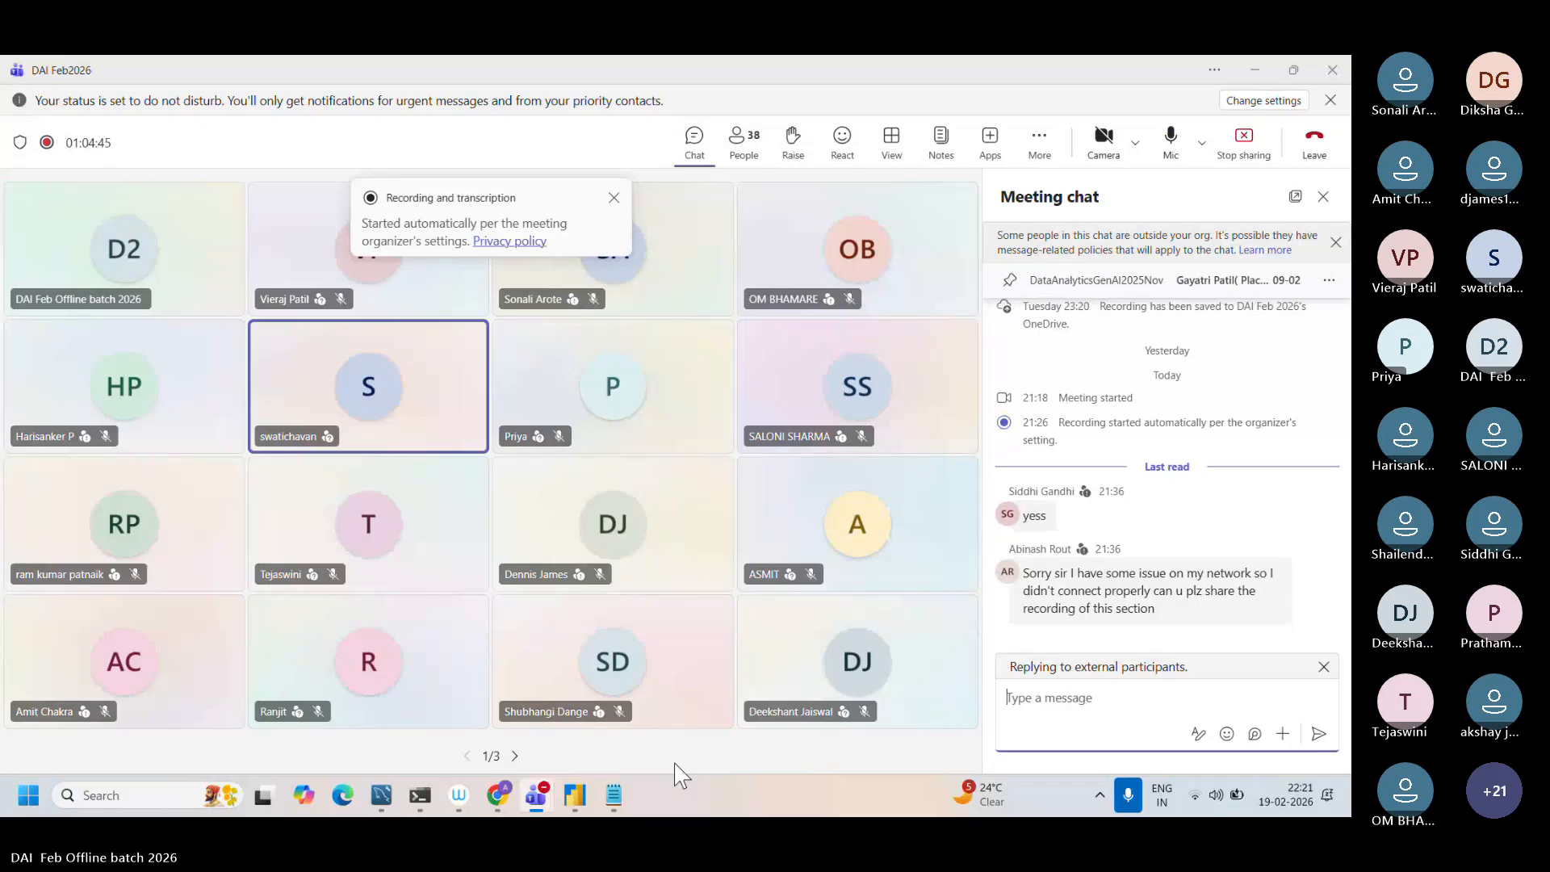
left_click(1034, 155)
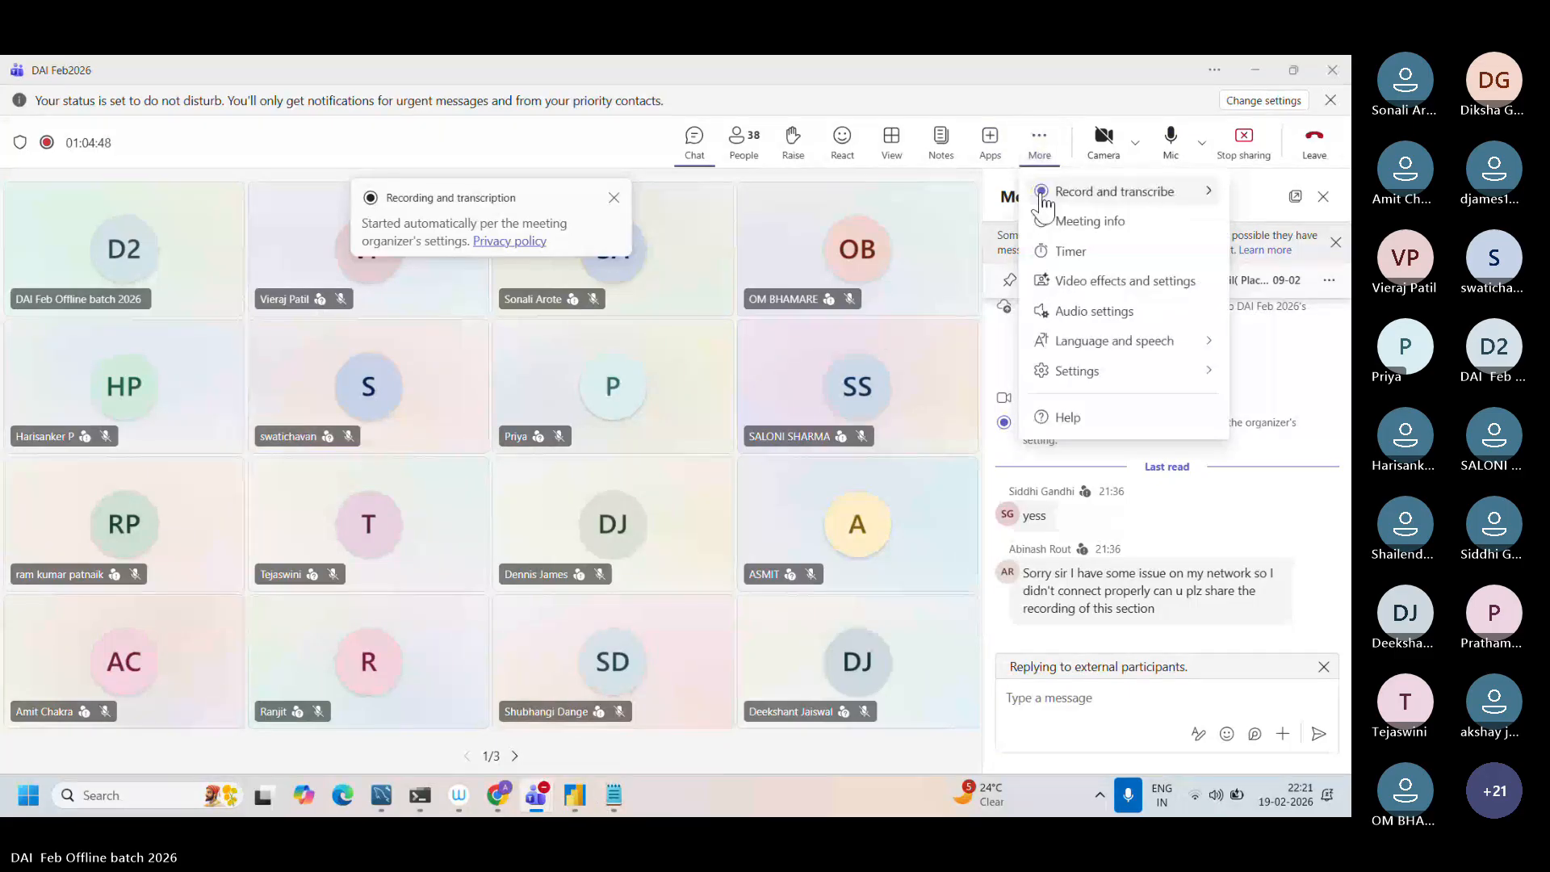
left_click(573, 807)
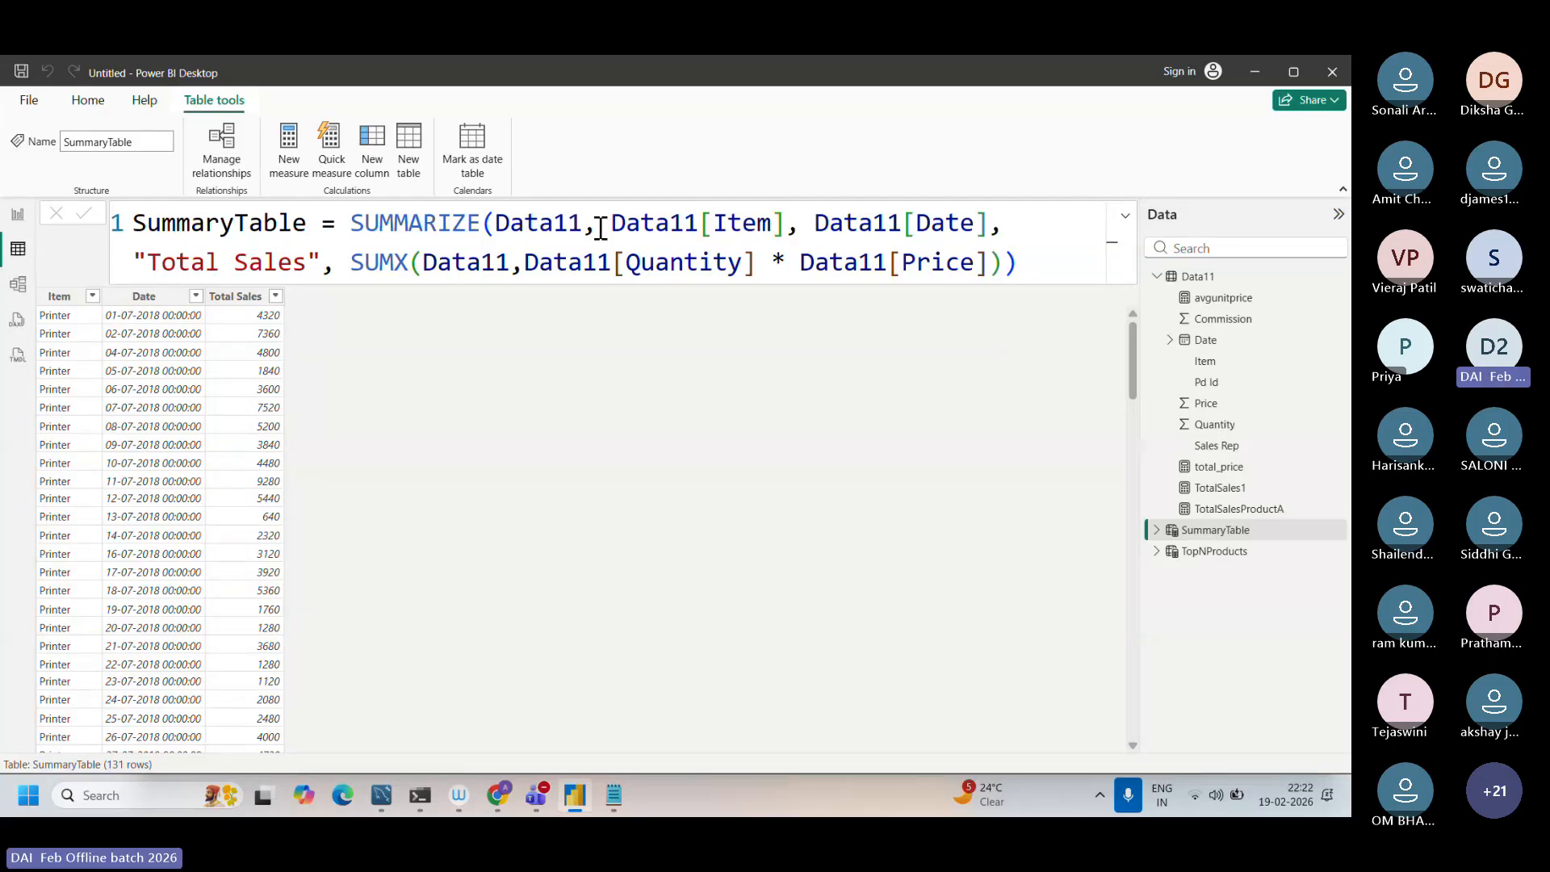
Step: Switch to Notepad and add the lines "Existing table=" and "summary" below the product list in Dax function.txt
left_click_drag(338, 222, 481, 221)
left_click(614, 797)
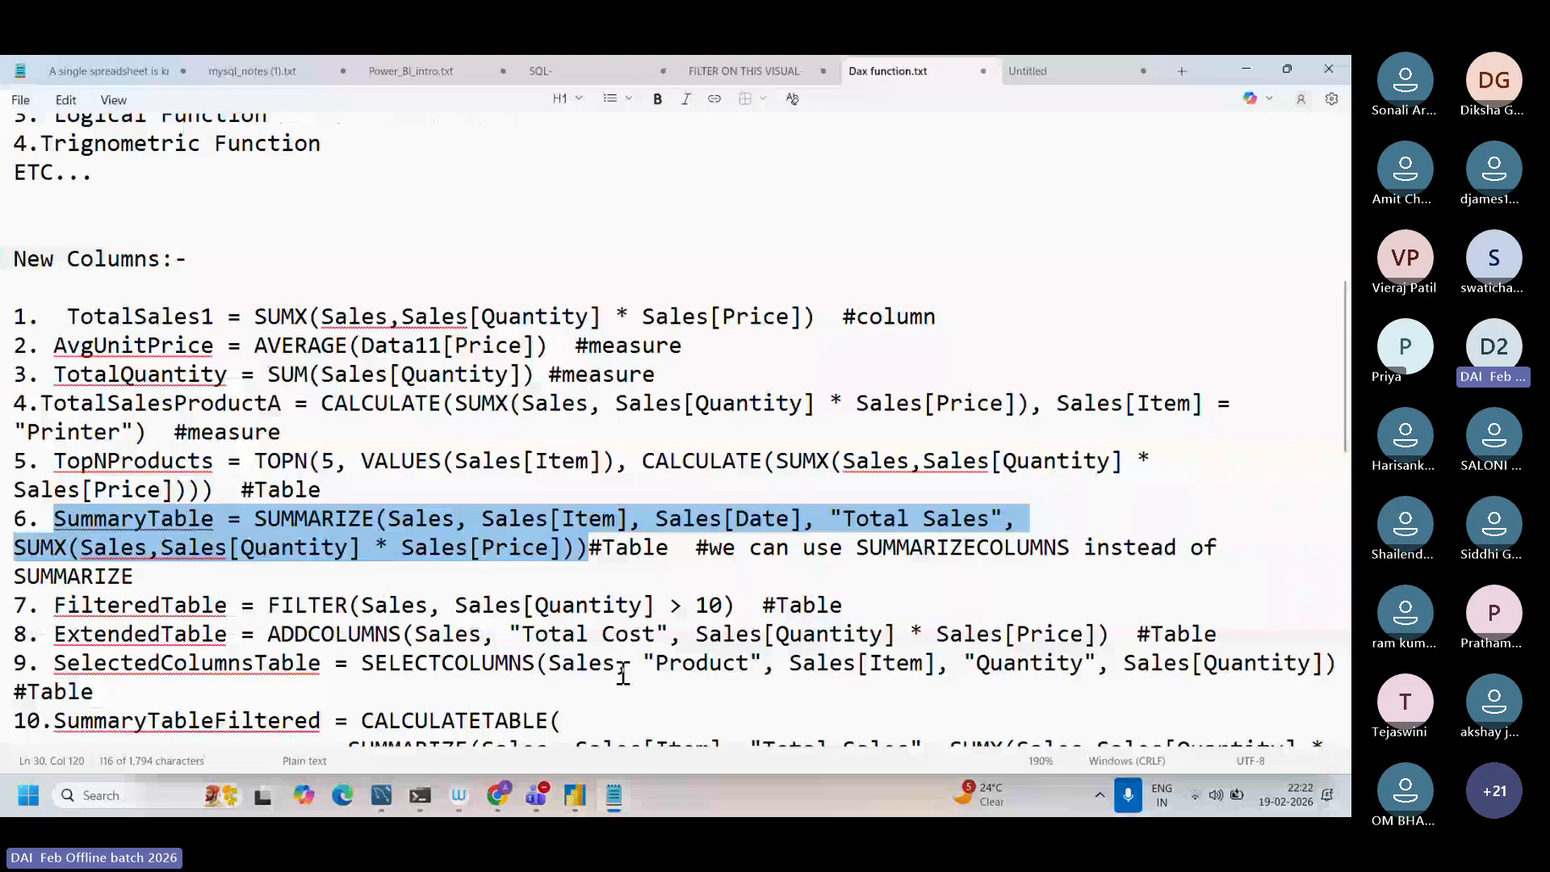
scroll(622, 674, "down", 10)
left_click(163, 301)
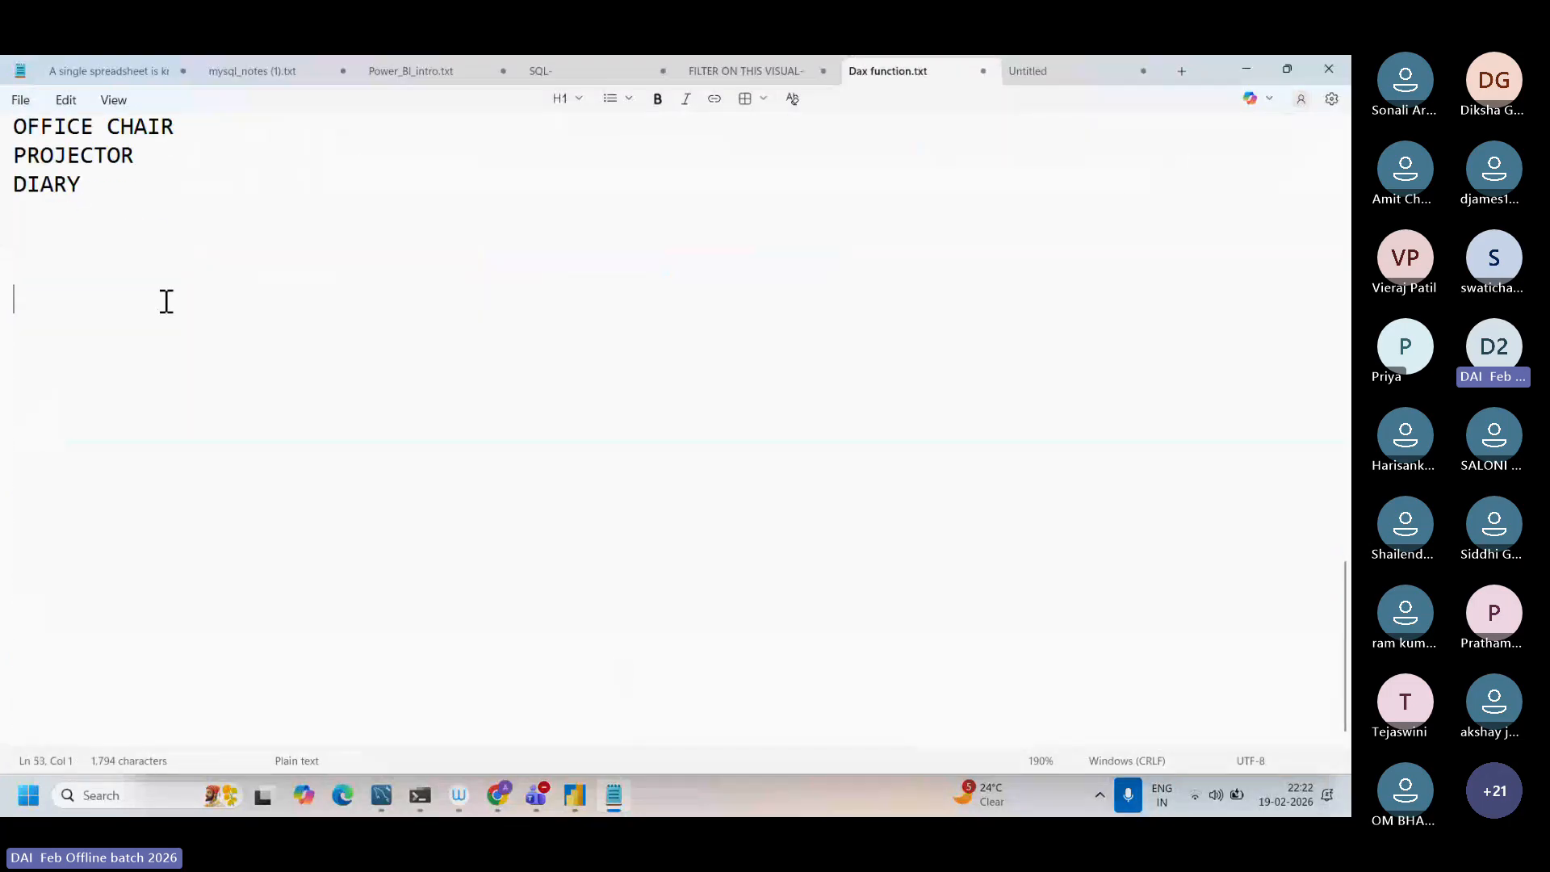
key("Caps_Lock")
type("E")
key("Caps_Lock")
type("xistin")
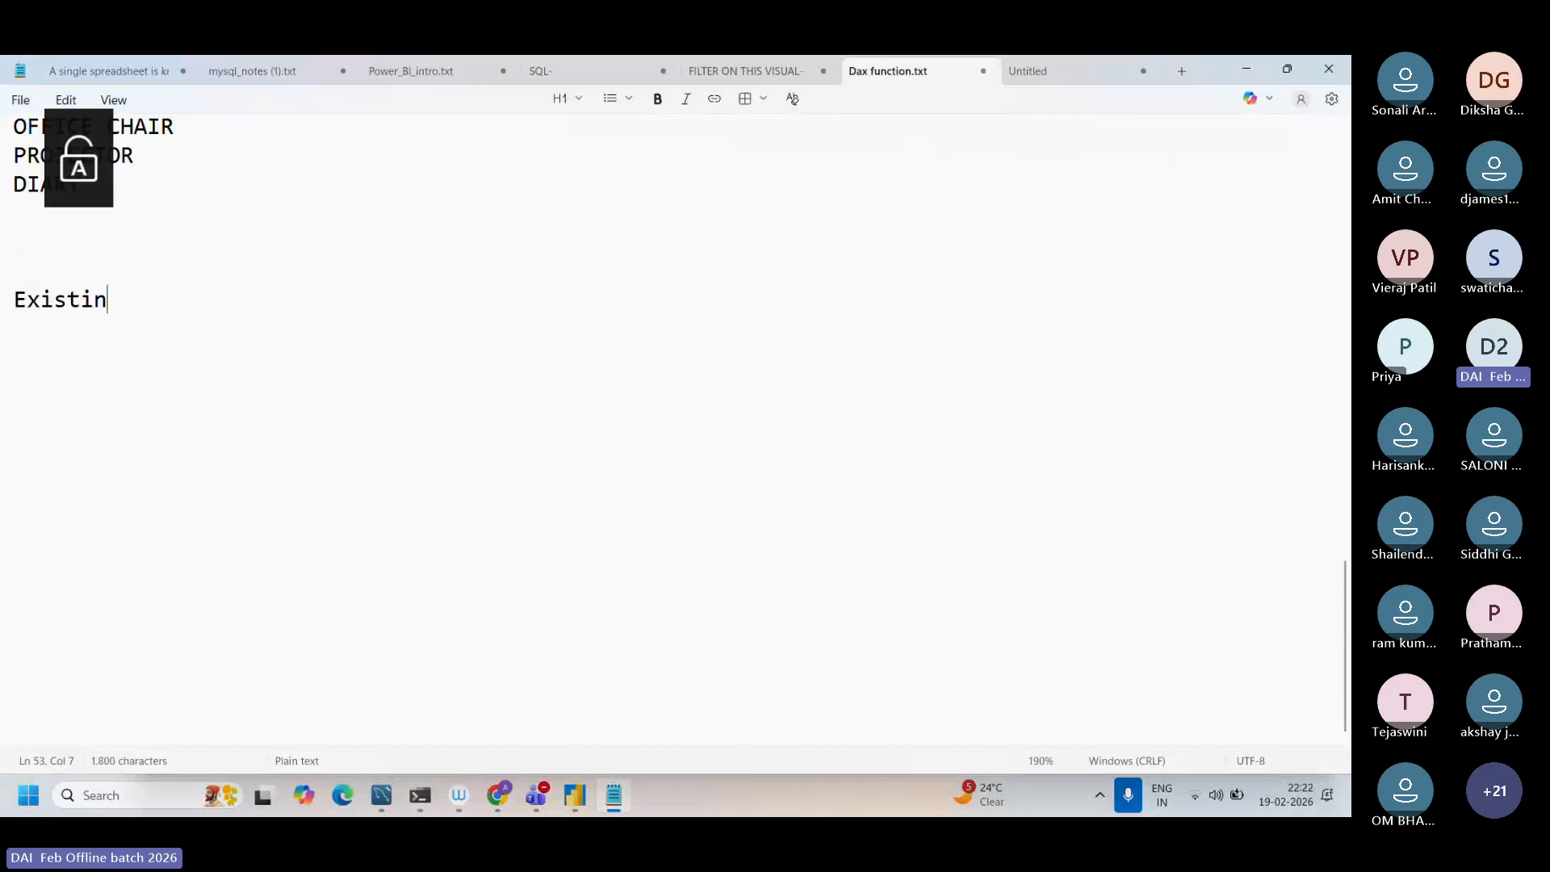
type("g table=")
key("Return")
type("summary")
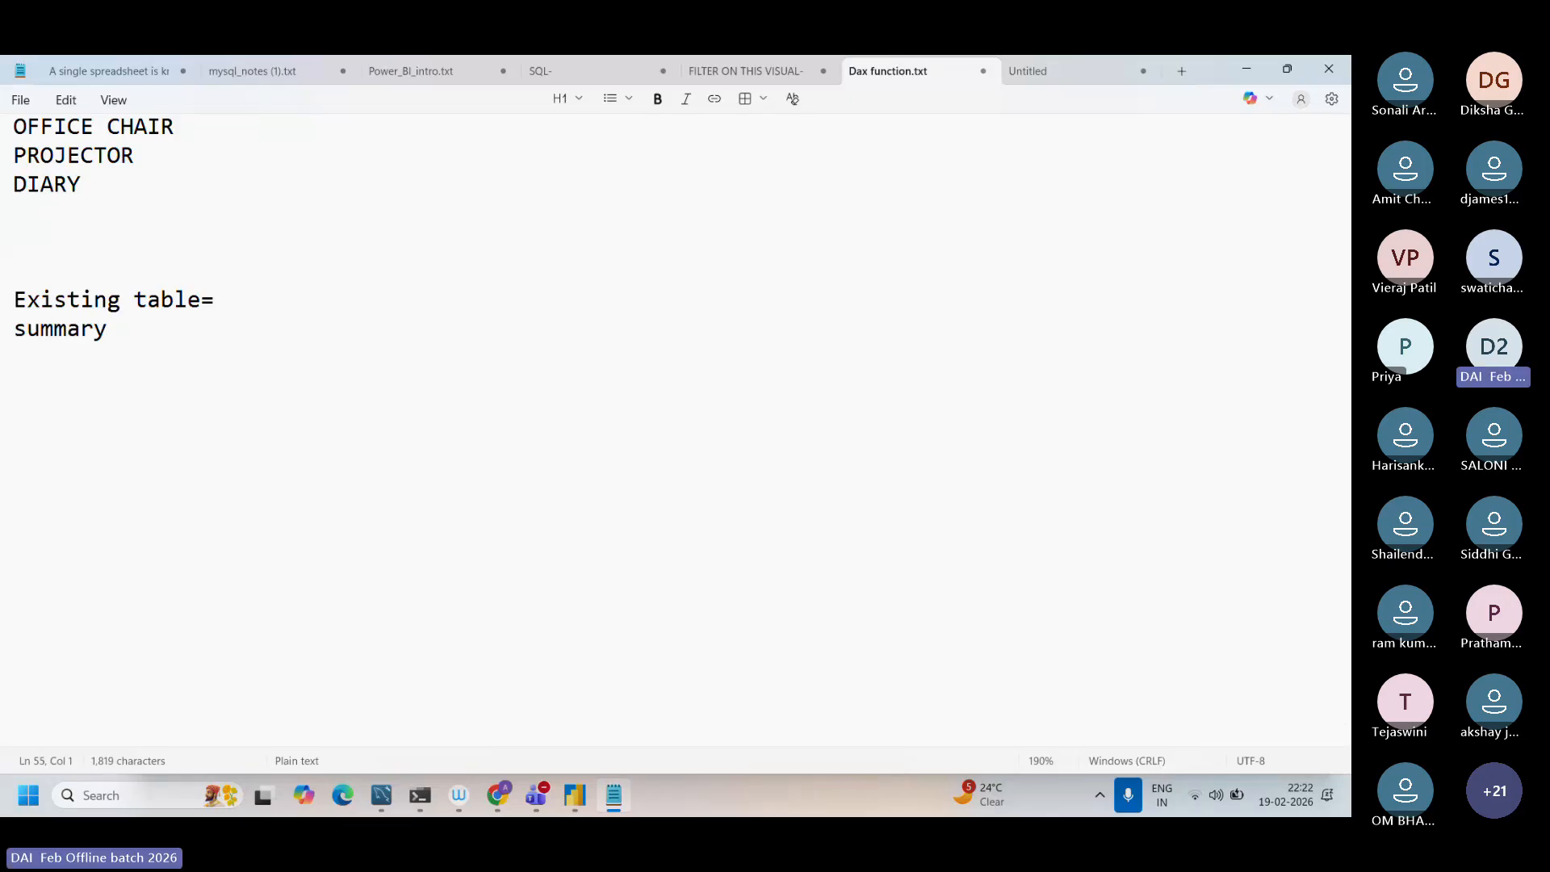
key("Return")
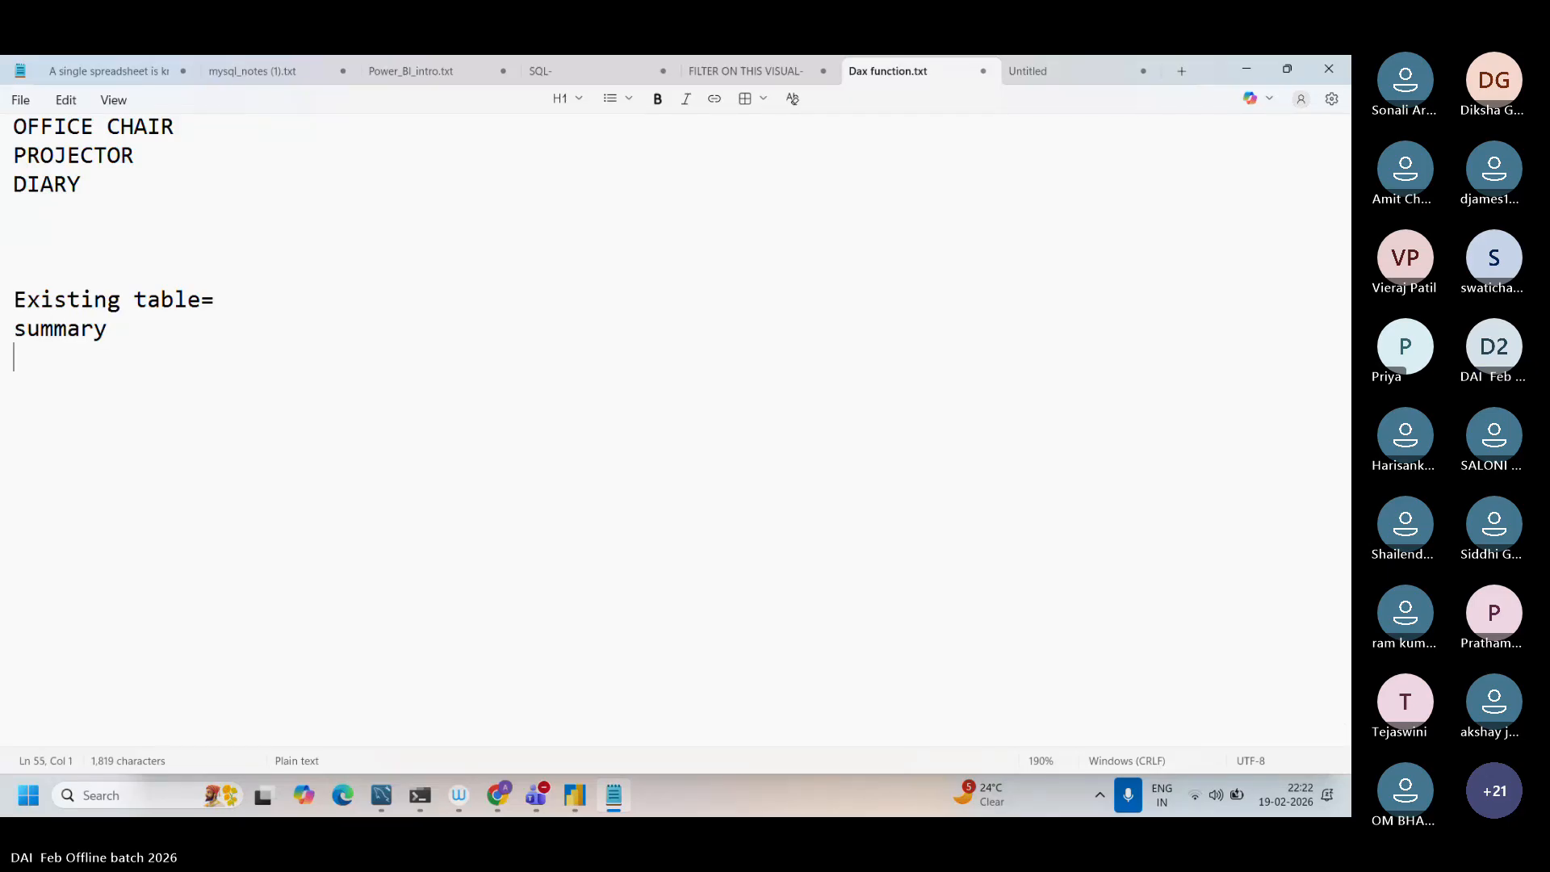
left_click_drag(121, 341, 7, 332)
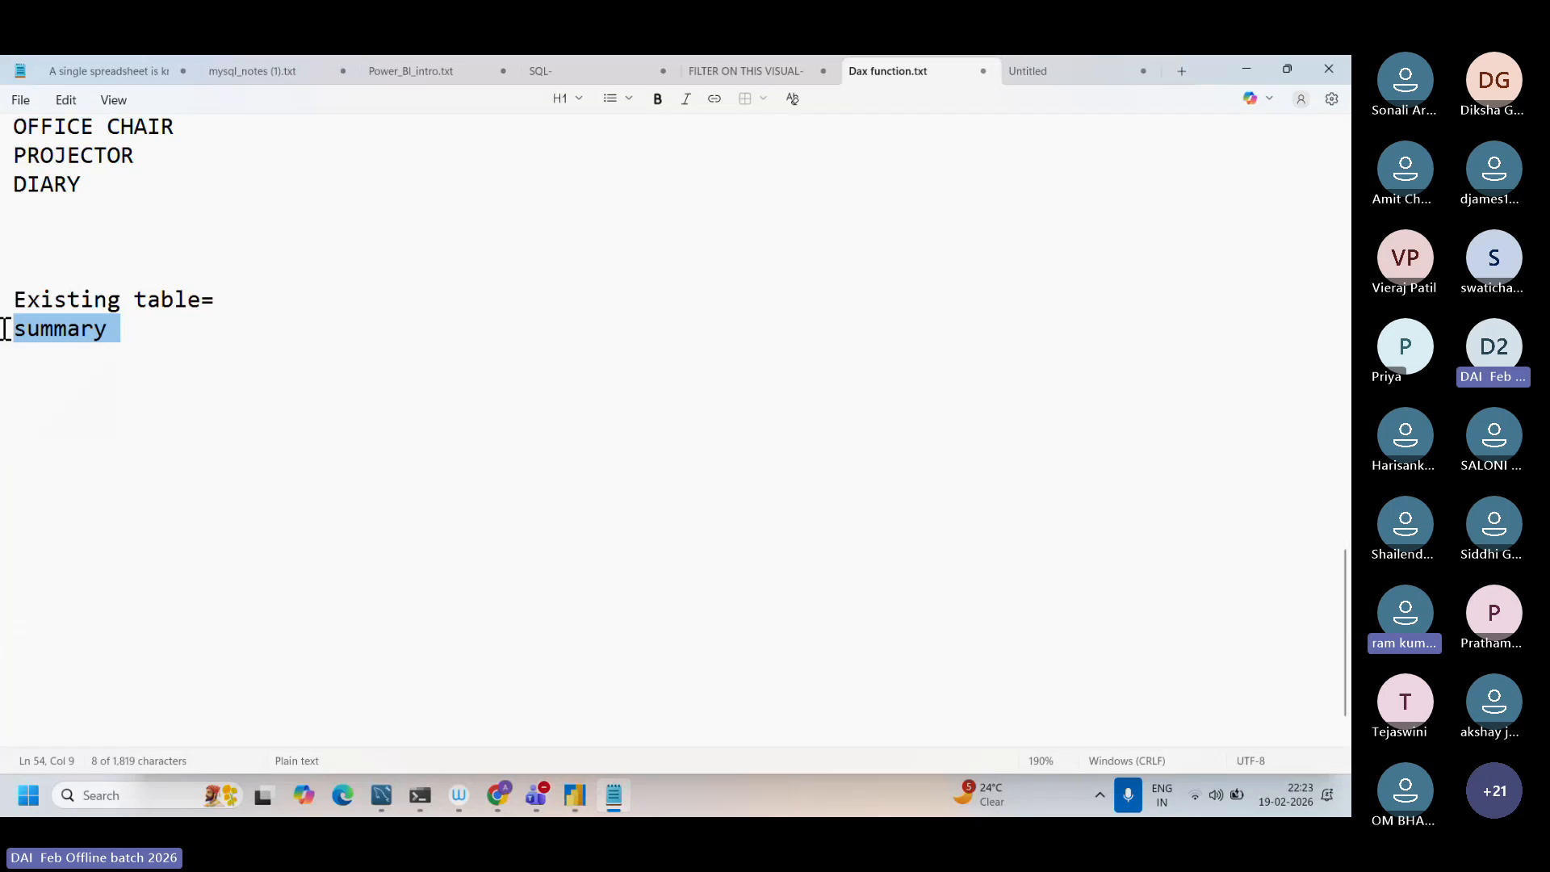
left_click(116, 345)
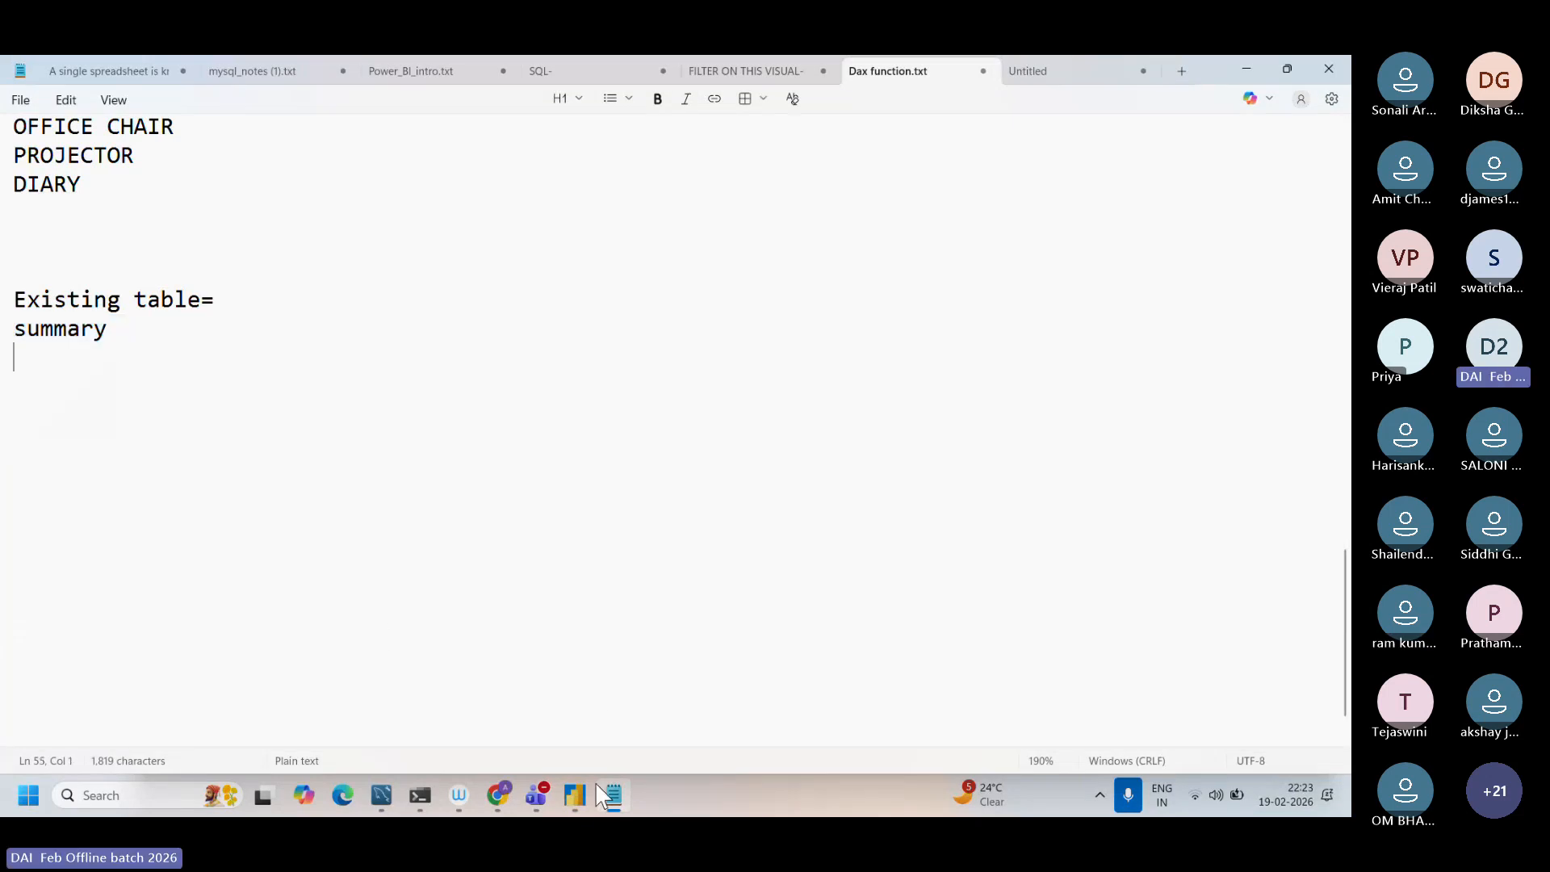
Step: Switch to Power BI and examine the Data11 table argument and the Item and Date columns in the SUMMARIZE formula
left_click(575, 802)
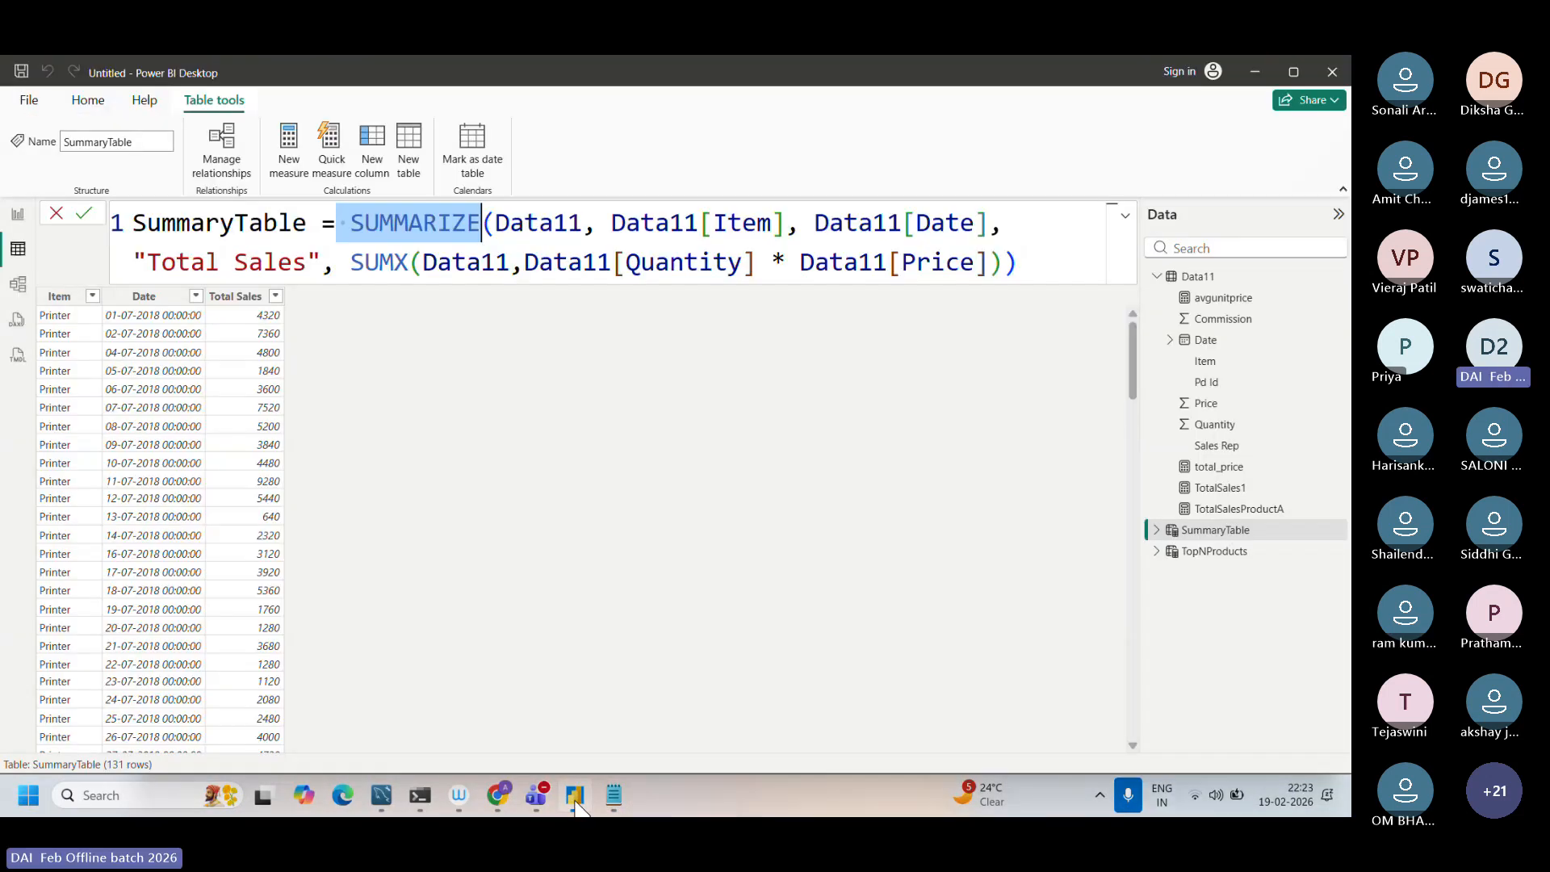
left_click(578, 225)
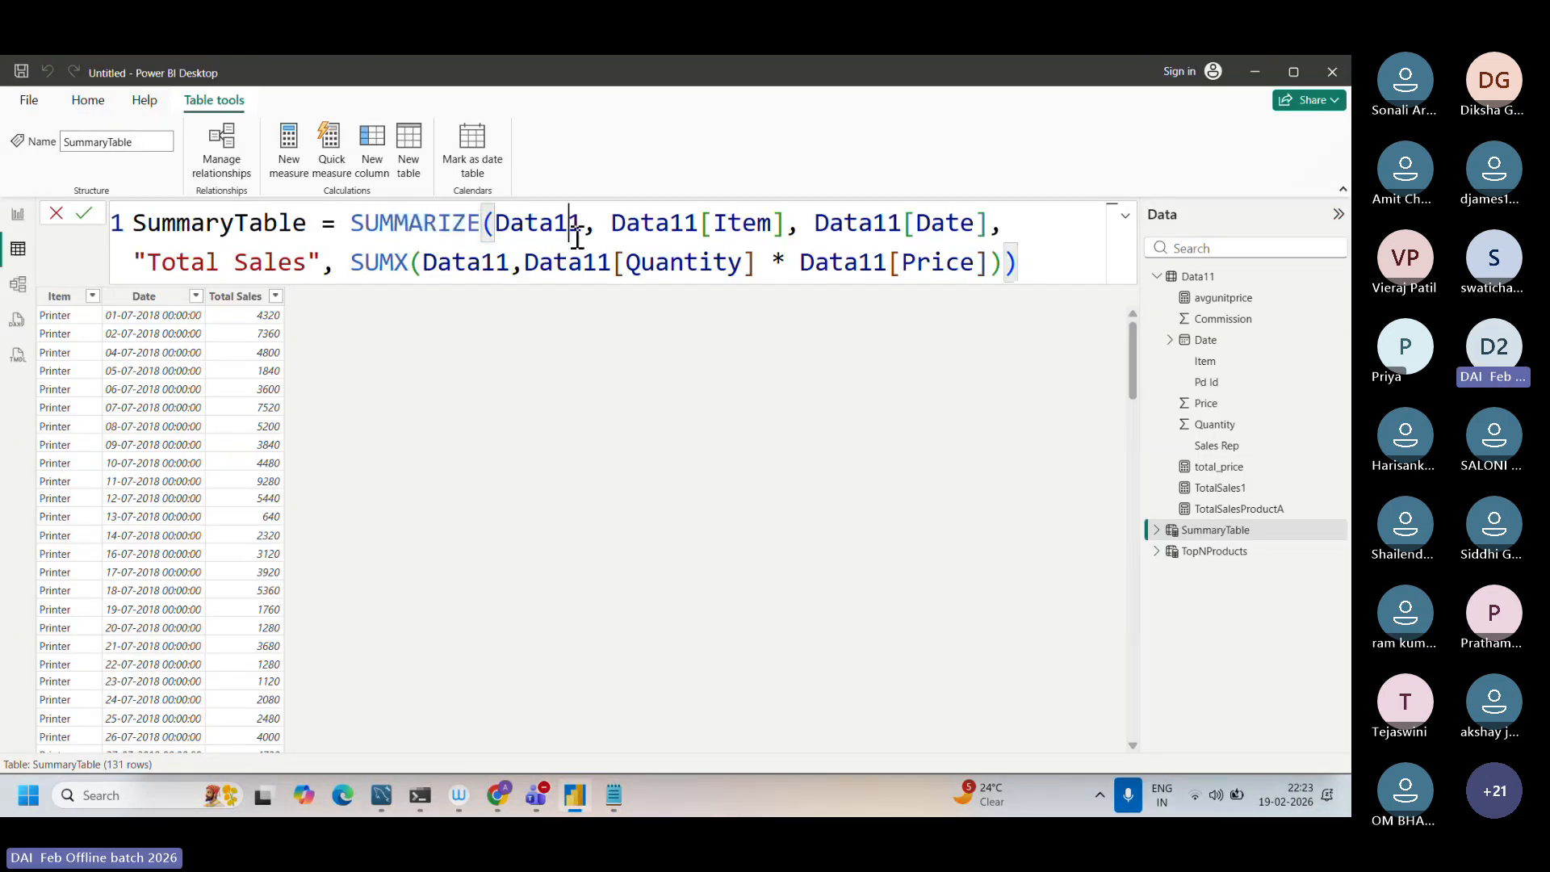
double_click(652, 221)
left_click(789, 226, "shift")
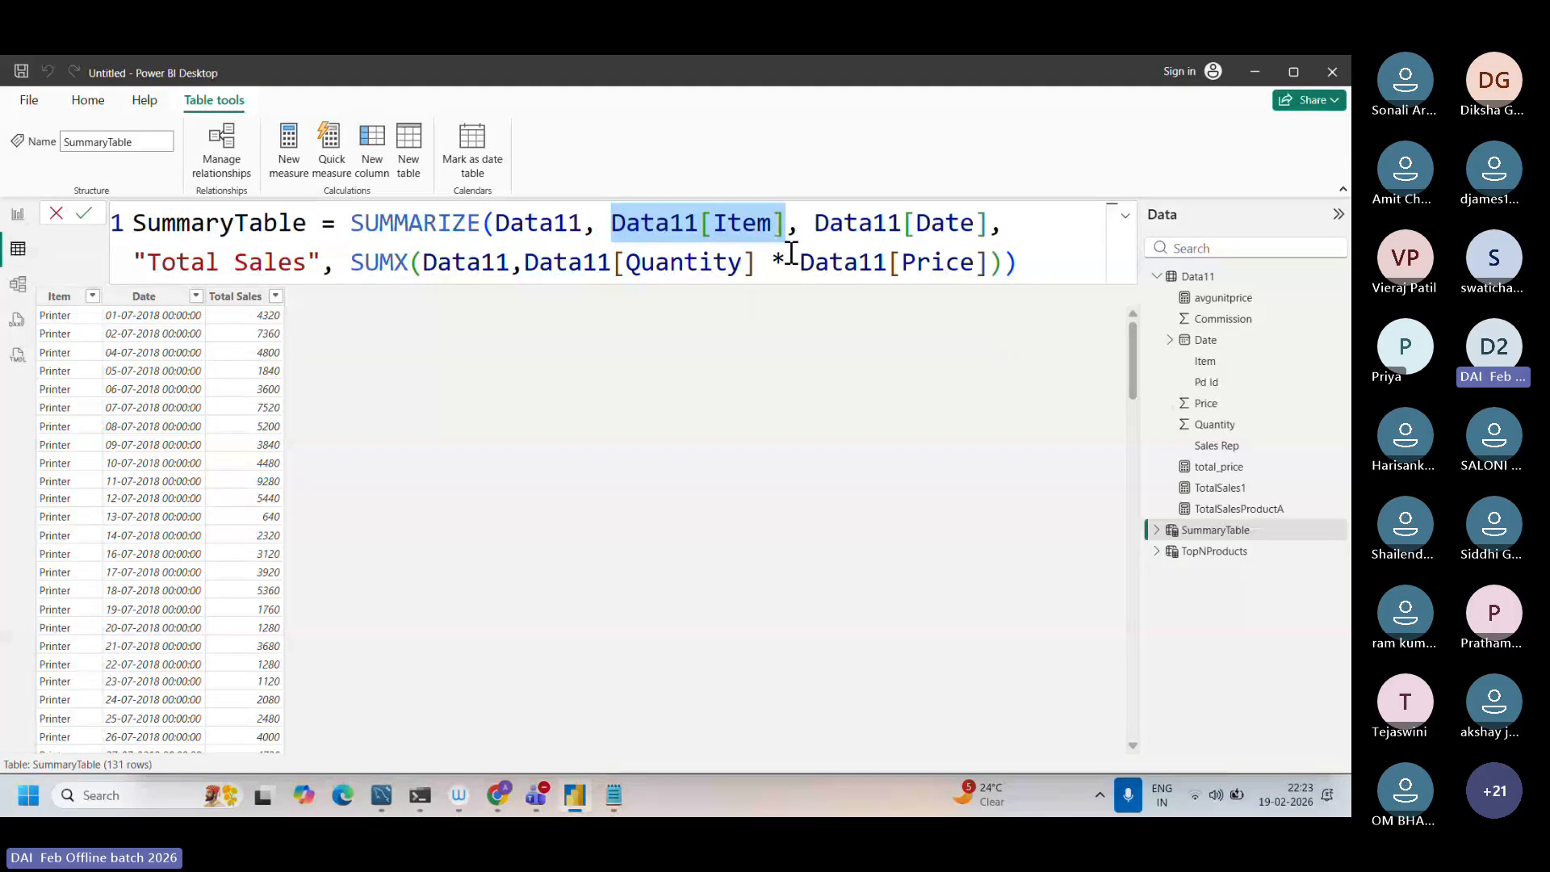
left_click_drag(812, 209, 1003, 218)
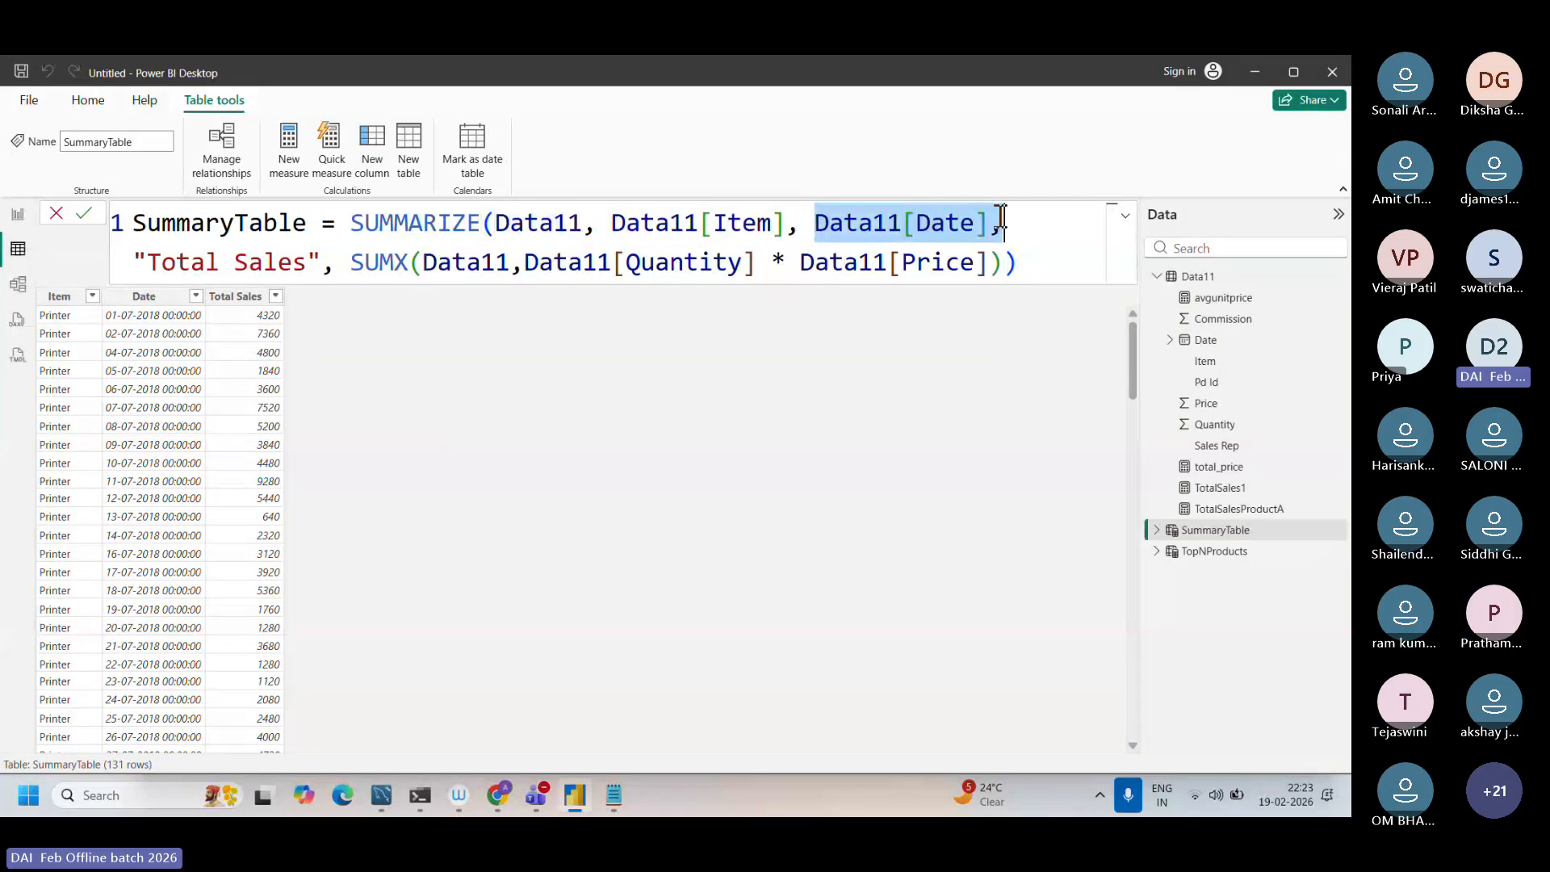
left_click_drag(611, 223, 793, 225)
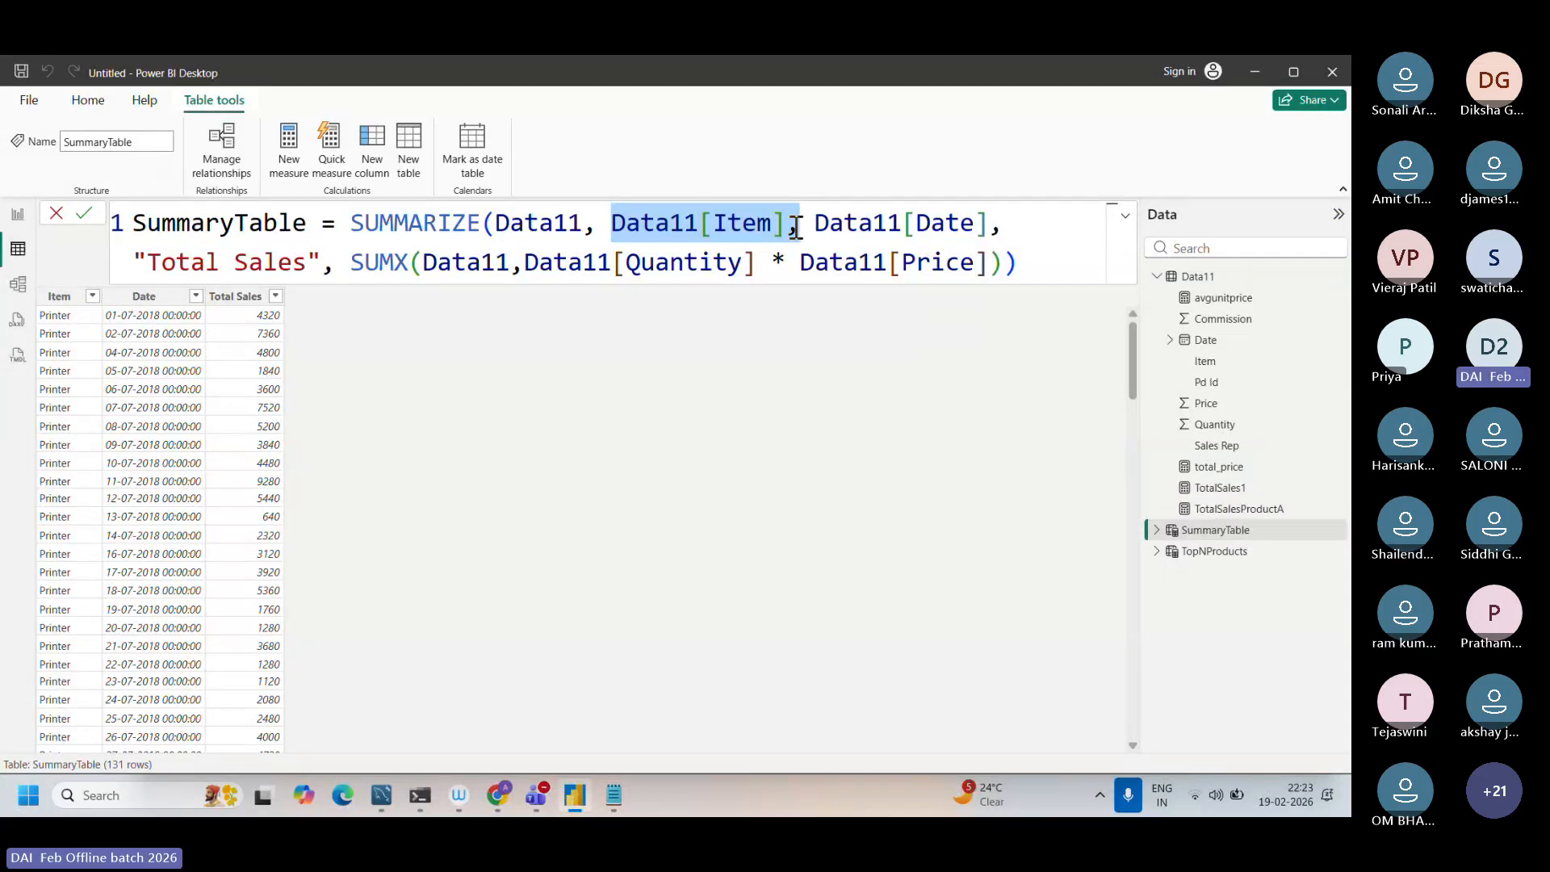
Step: Examine the SUMX expression of Quantity times Price together with the Data11[Item] grouping column in the SummaryTable formula
left_click(351, 262)
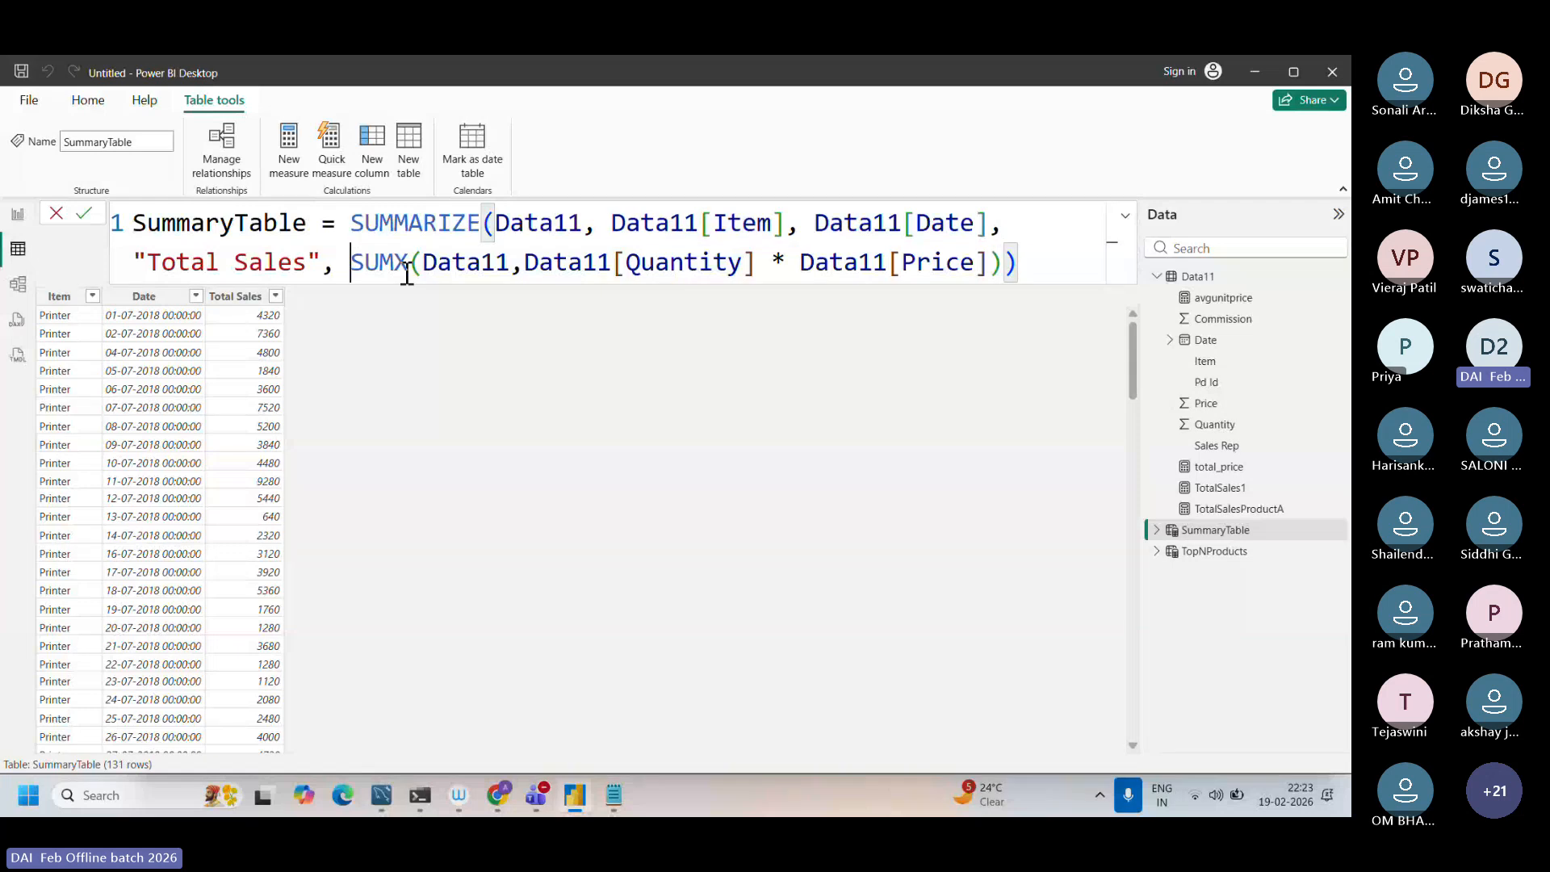
key("shift+End")
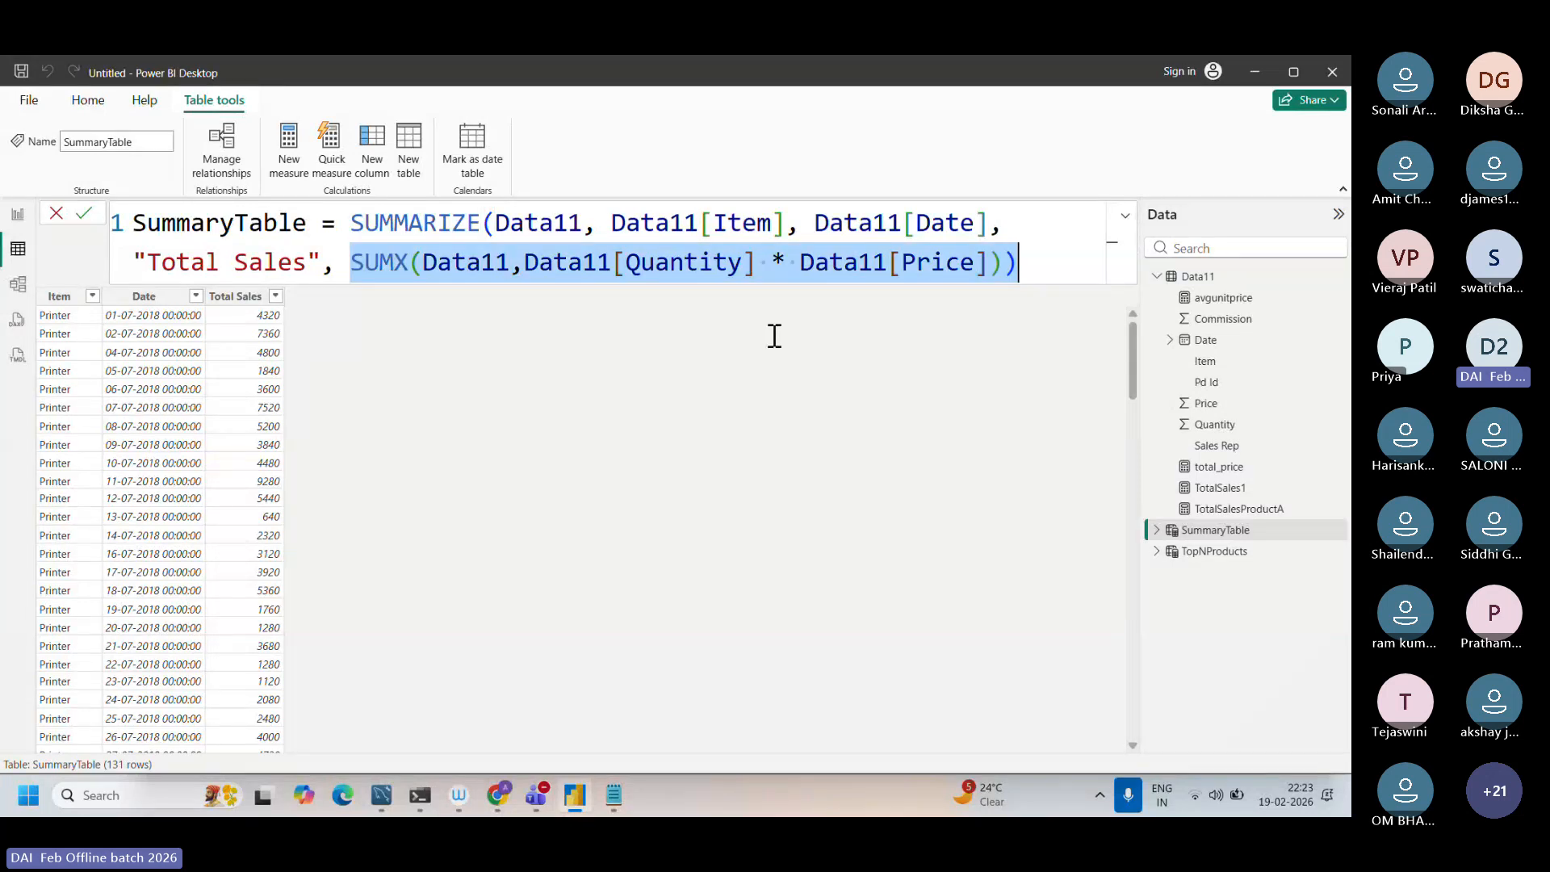
left_click(1055, 250)
left_click_drag(351, 262, 928, 360)
left_click(640, 219)
left_click_drag(640, 220, 805, 224)
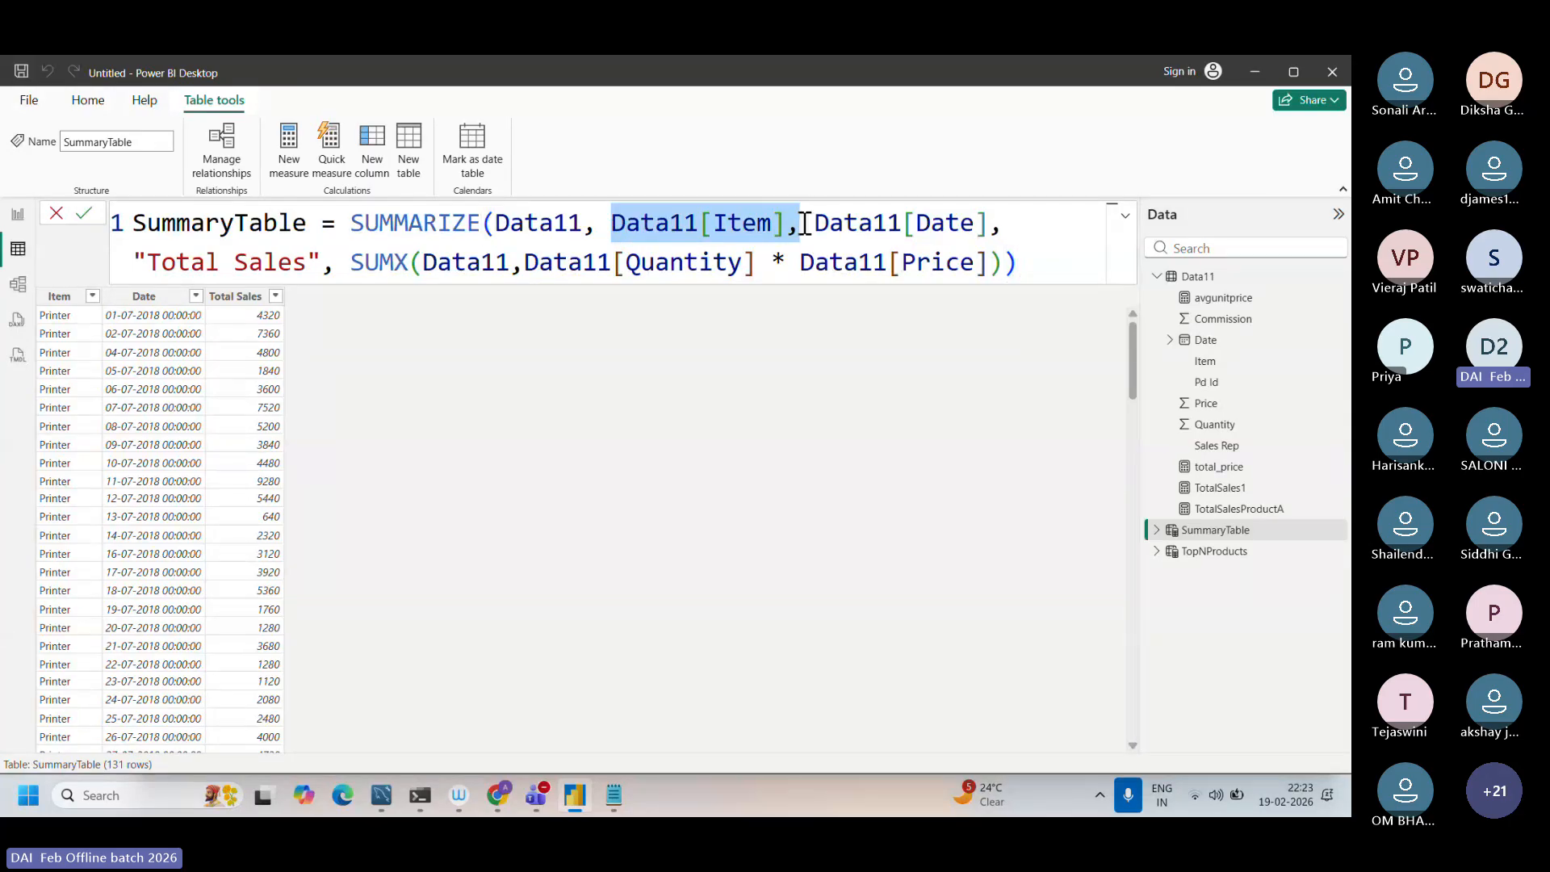
left_click(619, 224)
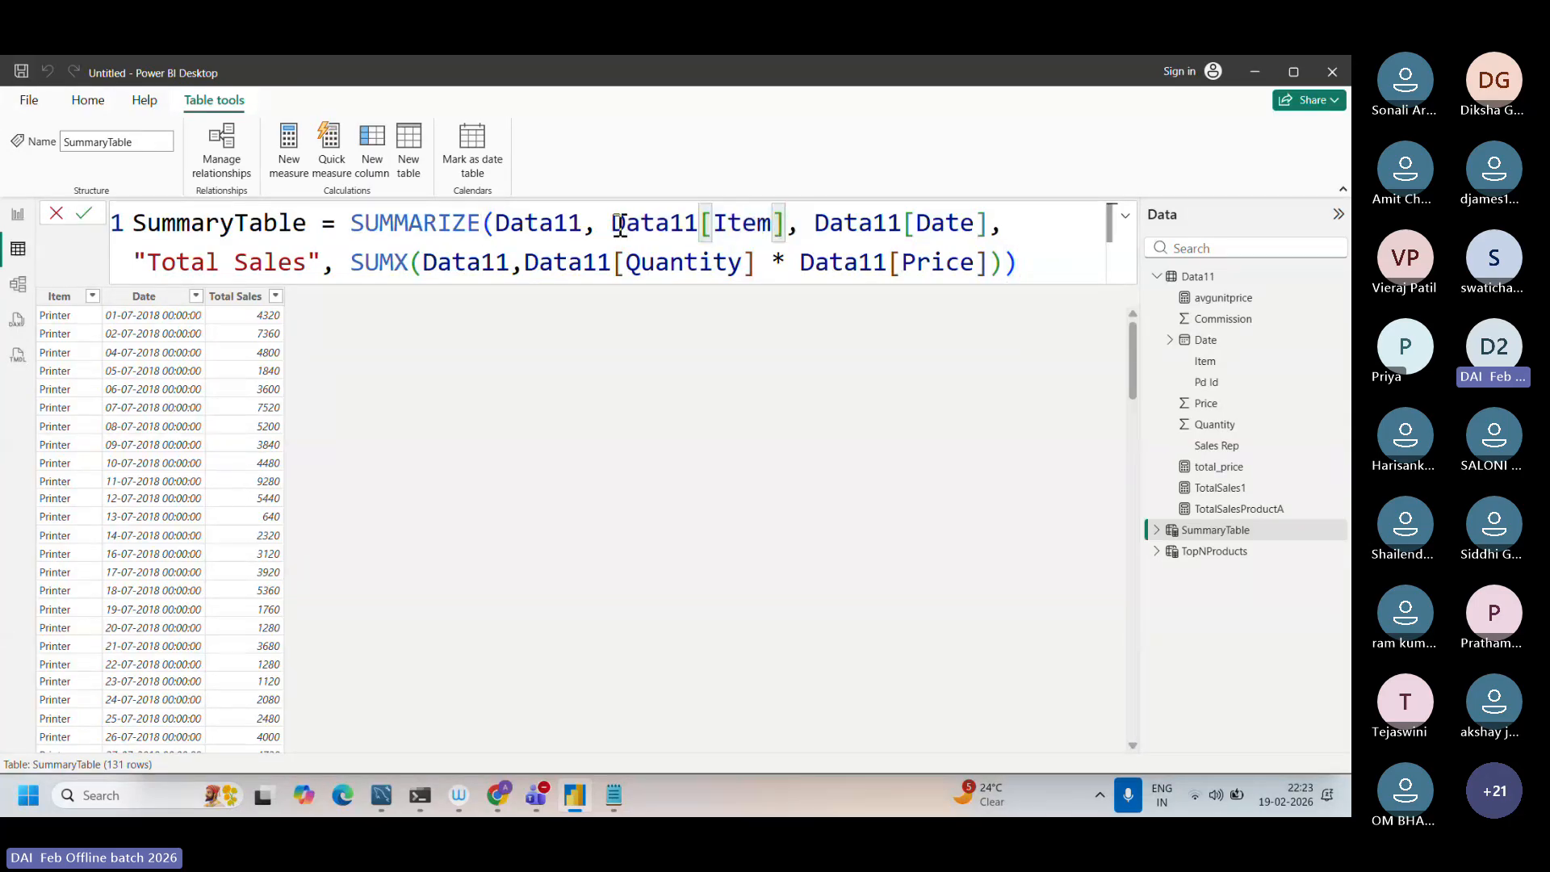
left_click_drag(619, 224, 787, 230)
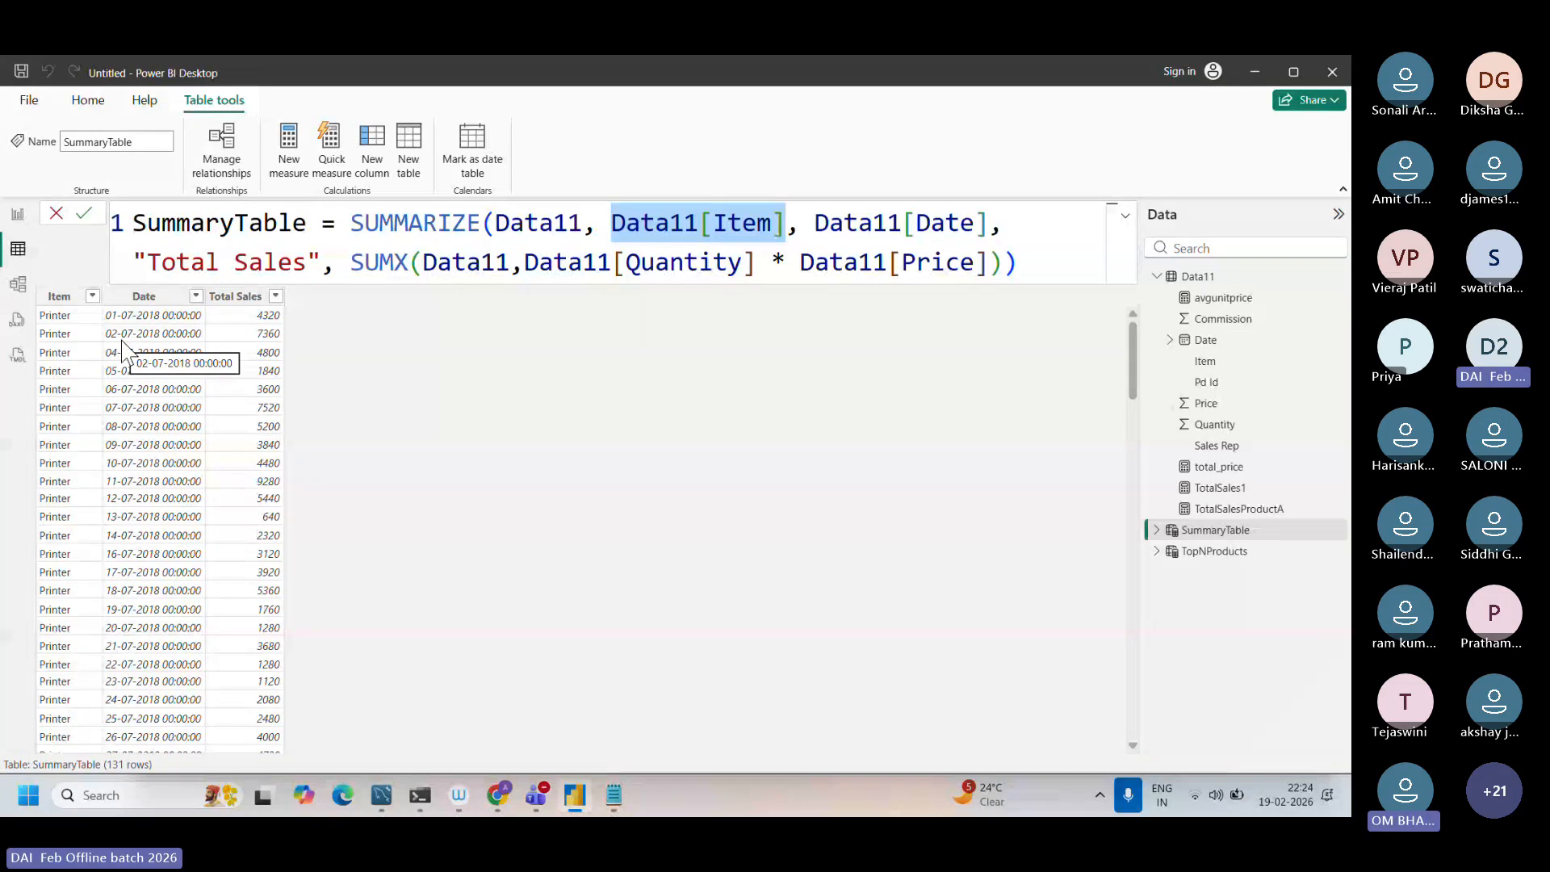
left_click(540, 264)
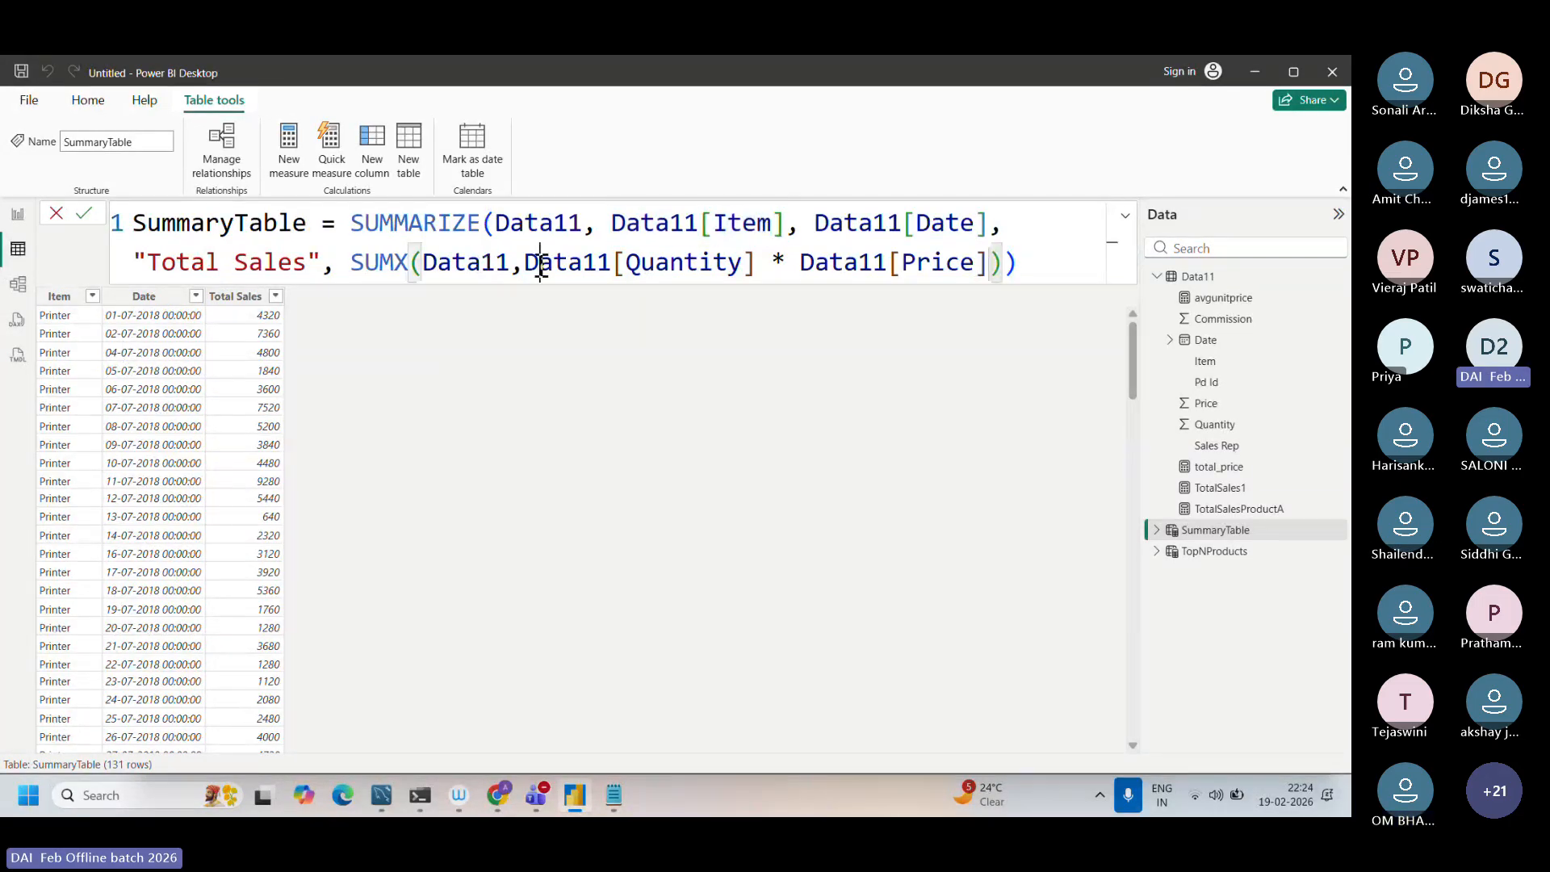
left_click_drag(539, 264, 816, 264)
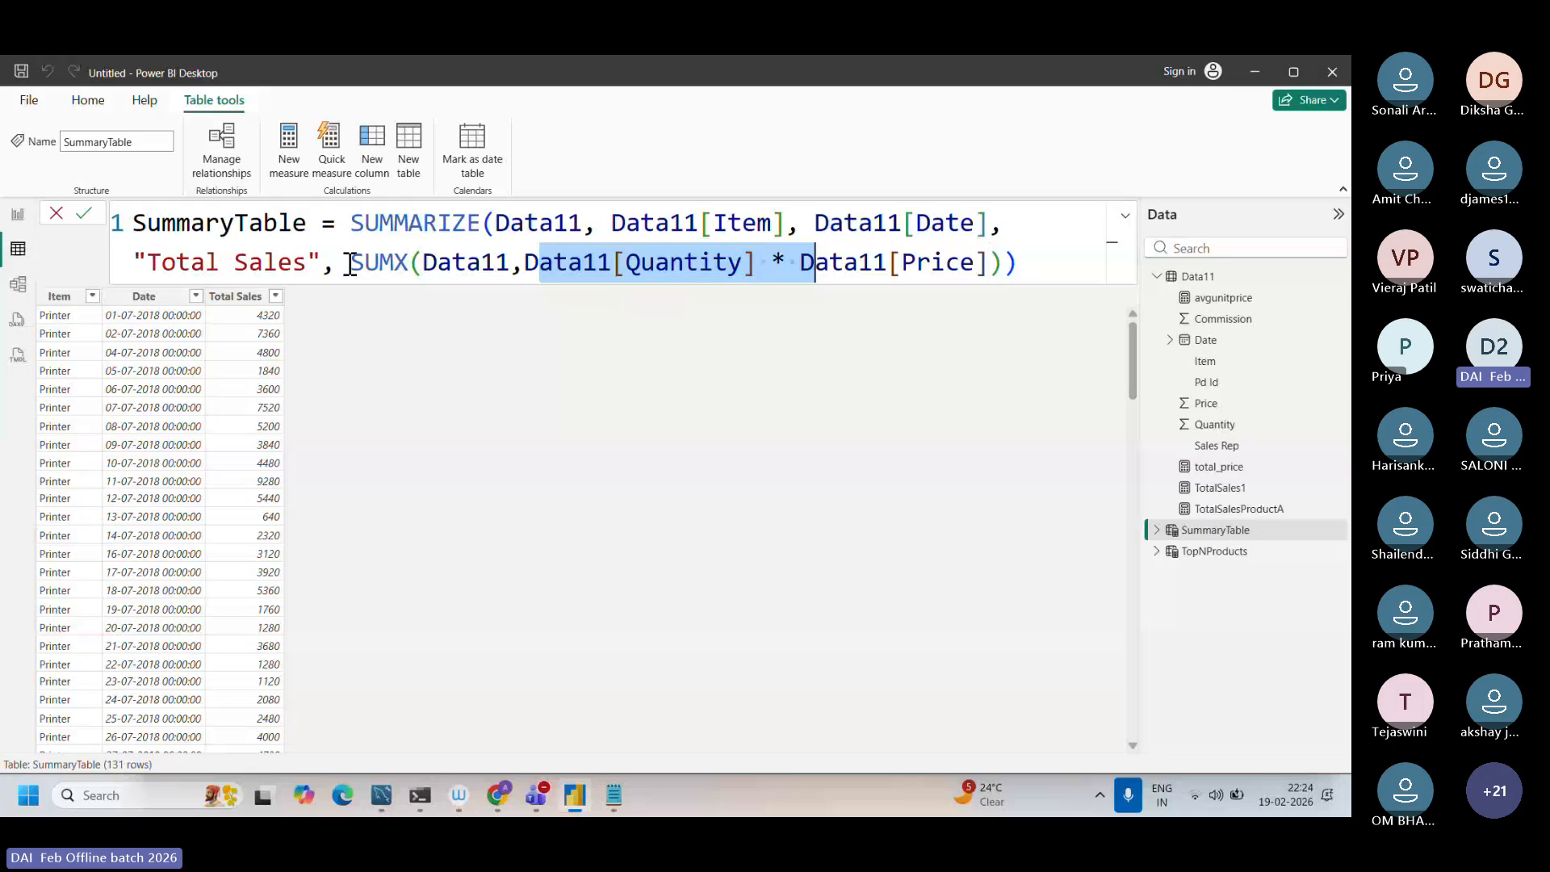
left_click_drag(350, 264, 395, 269)
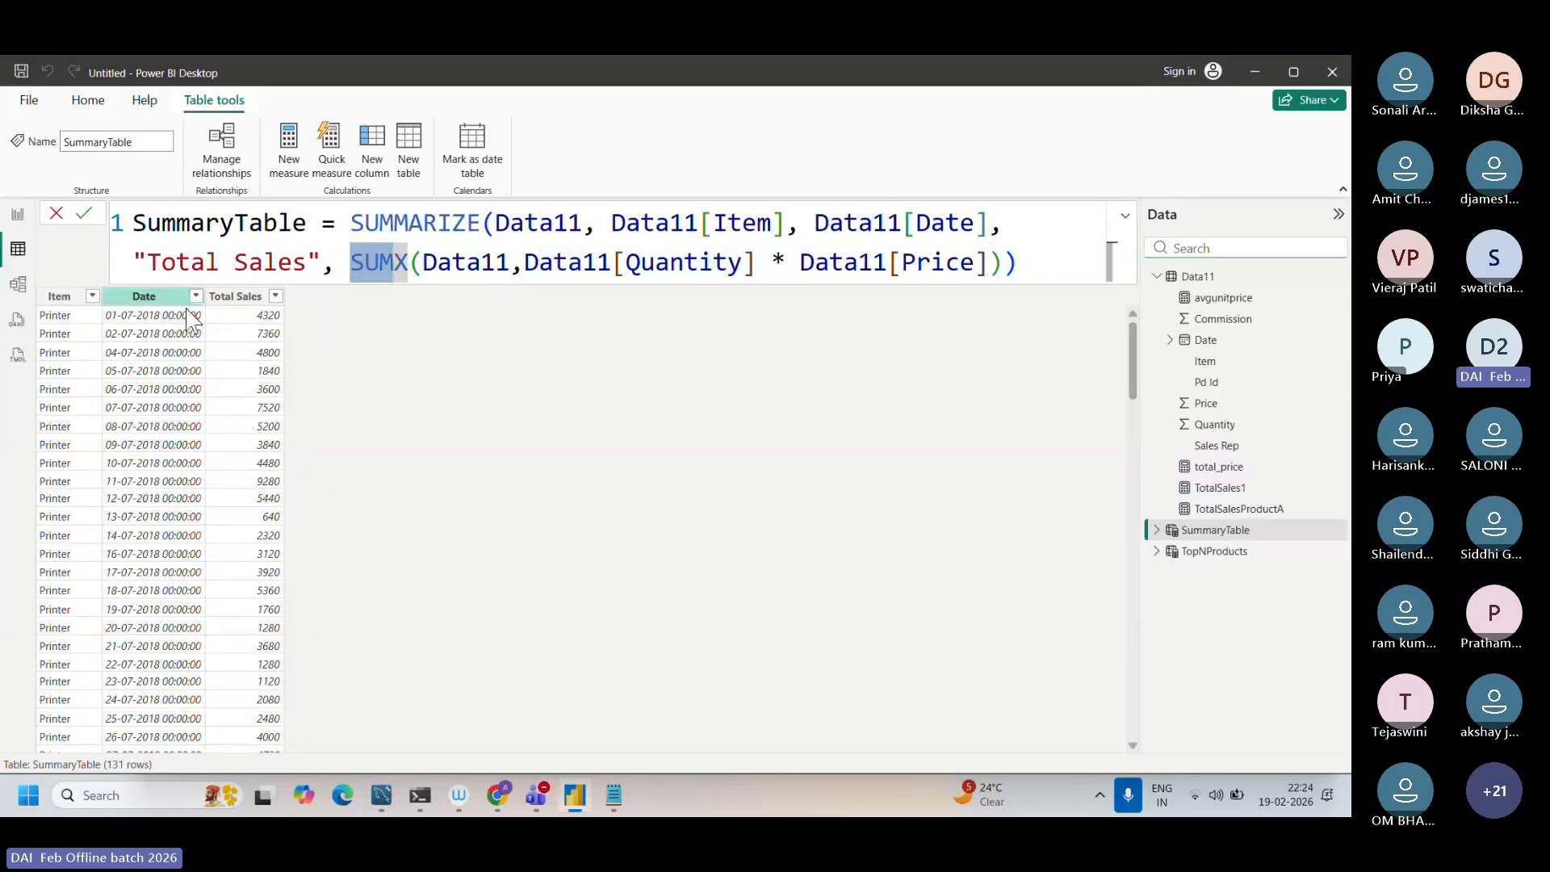
Step: Switch to Notepad and write "data11[item],data11[date], sumx(" two blank lines below the "summary" note
left_click(614, 798)
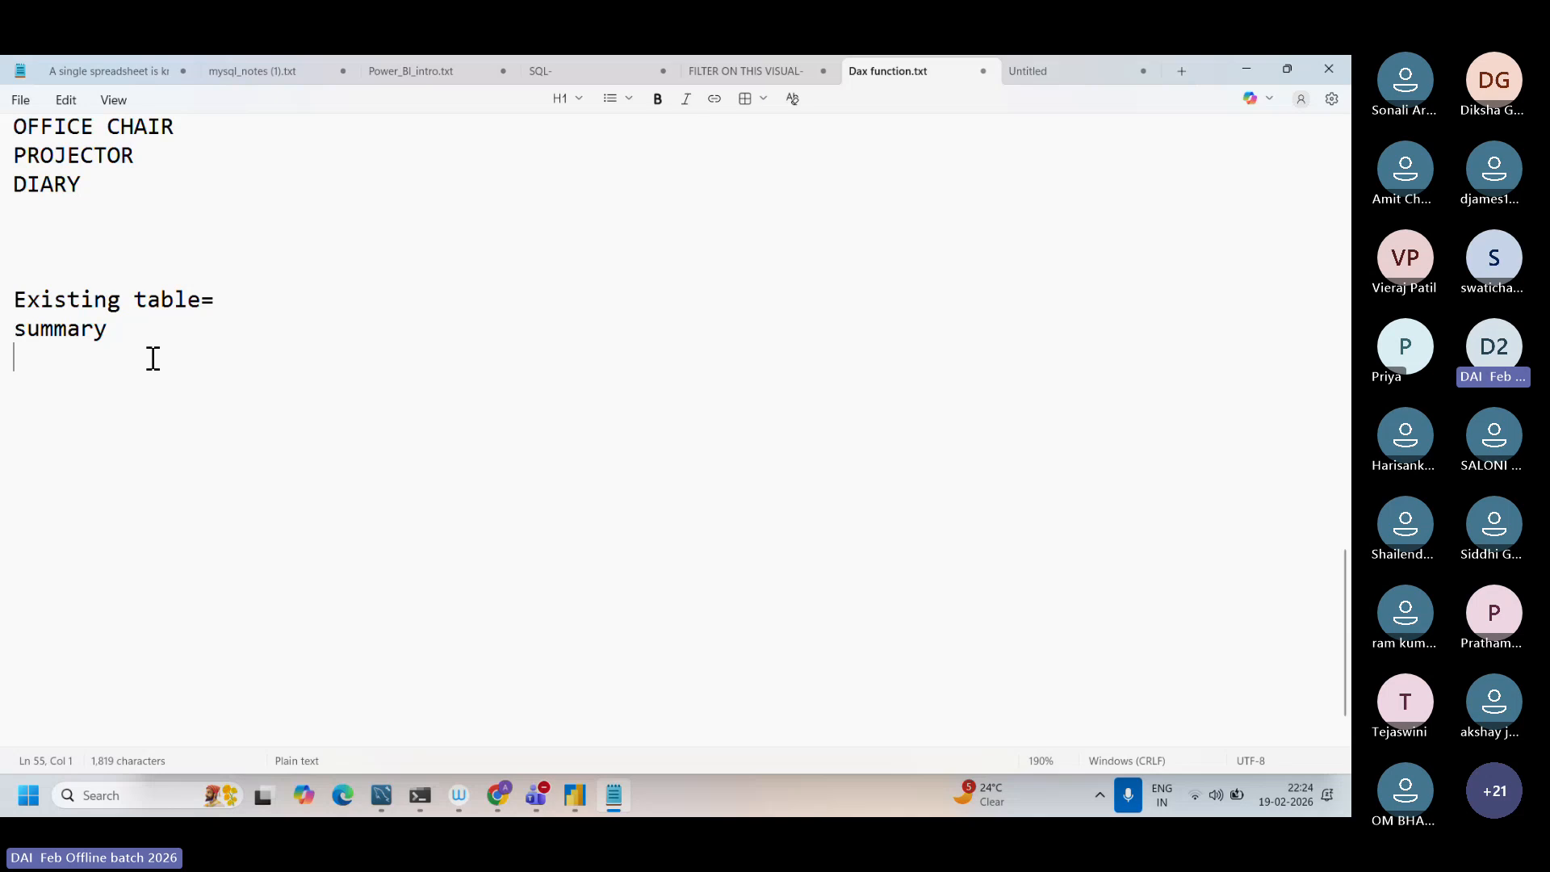
double_click(152, 358)
left_click(127, 329)
key("Return")
key("Return")
key("Return")
type("data11[item")
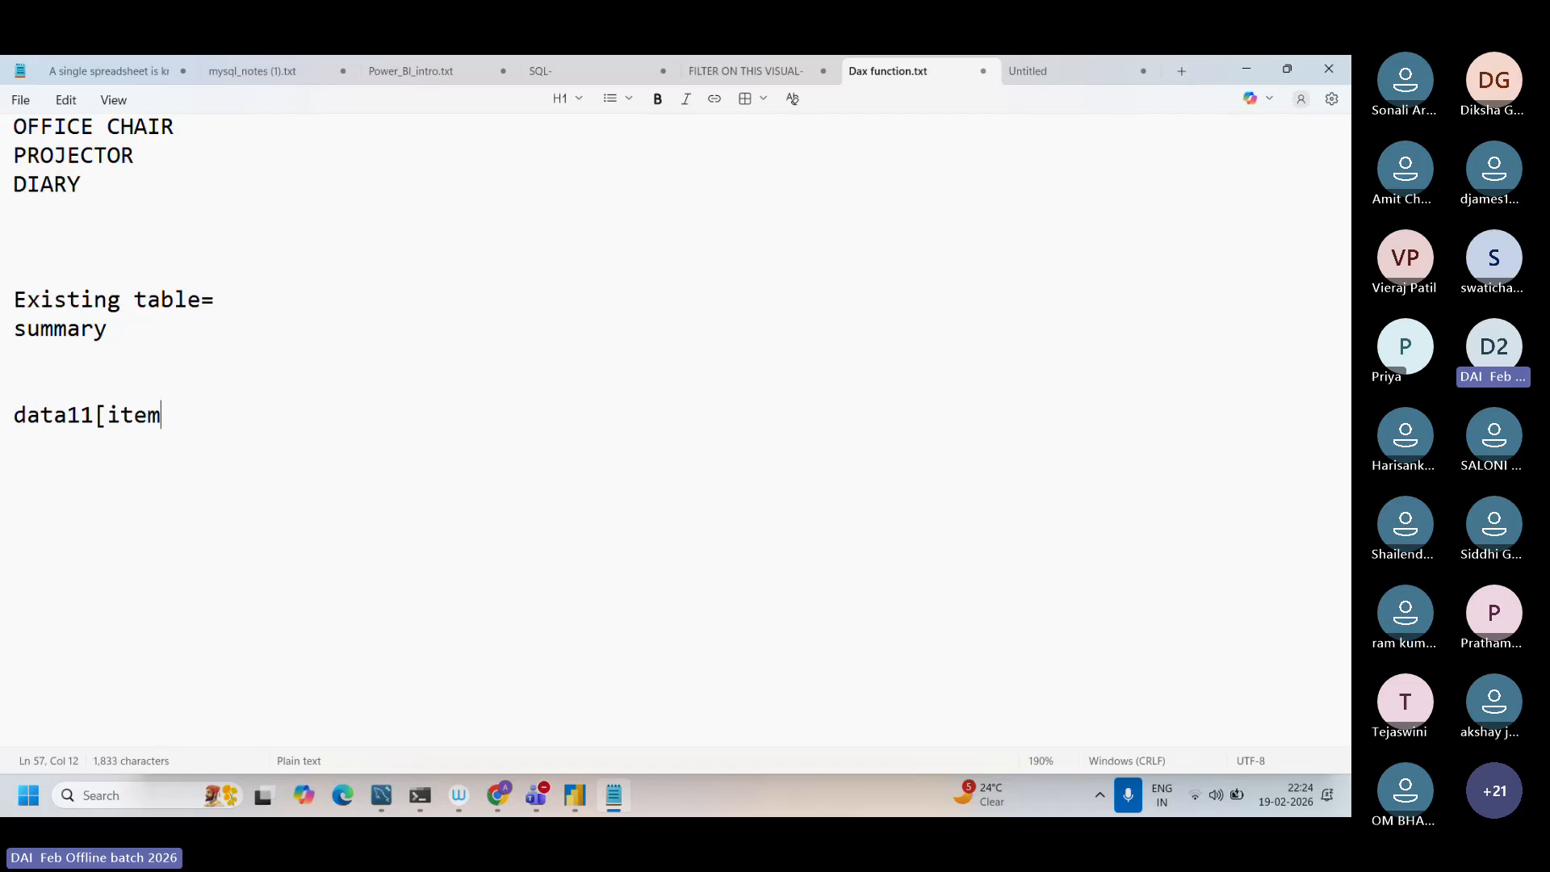
type("],data11[dat")
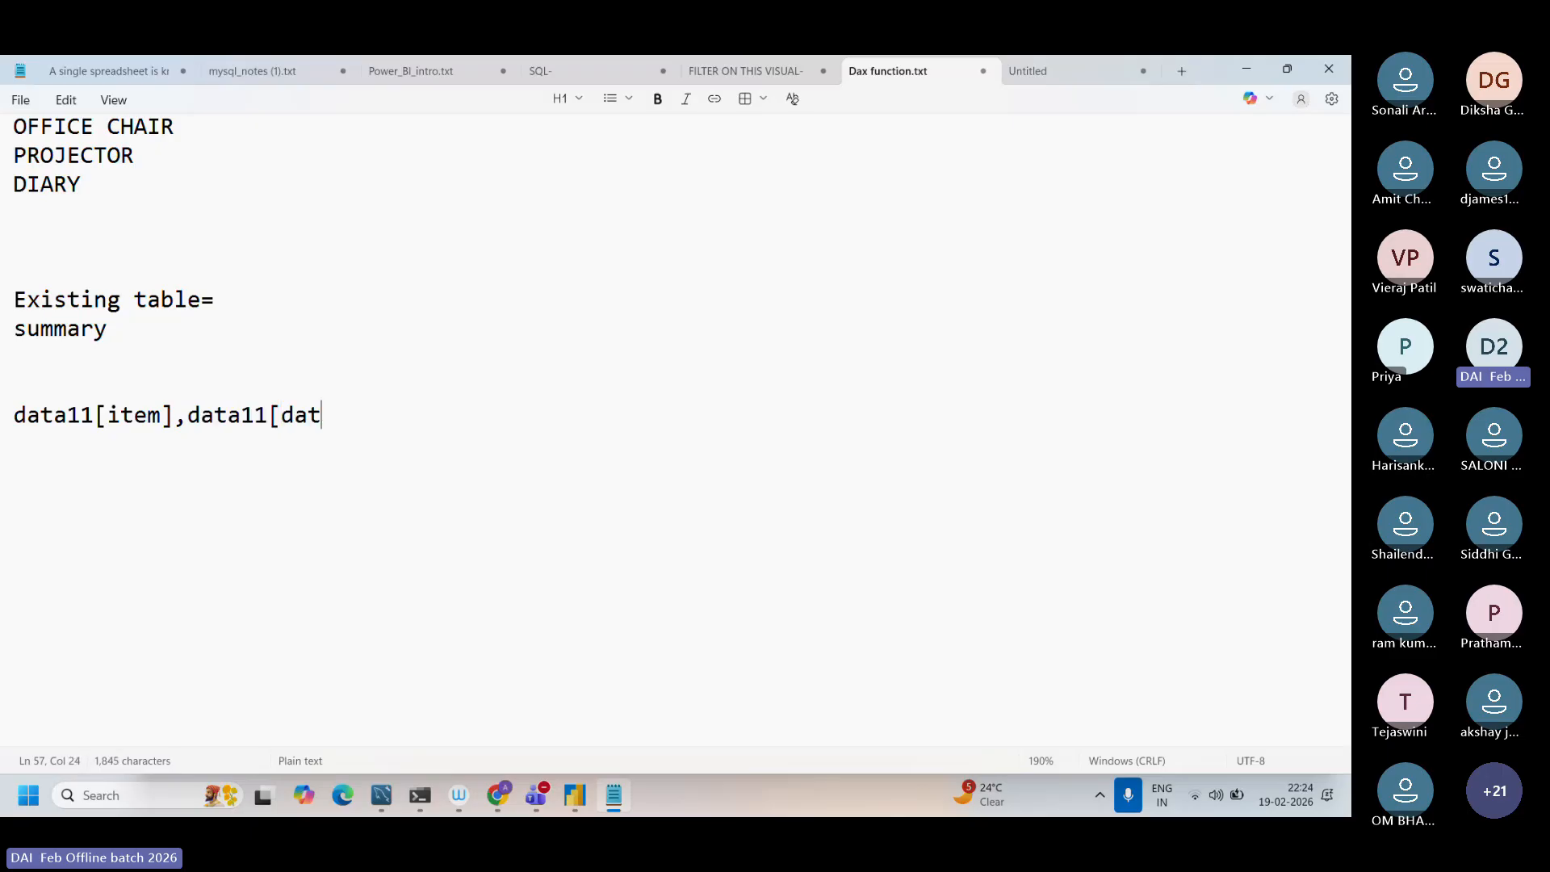
type("e], sumx(")
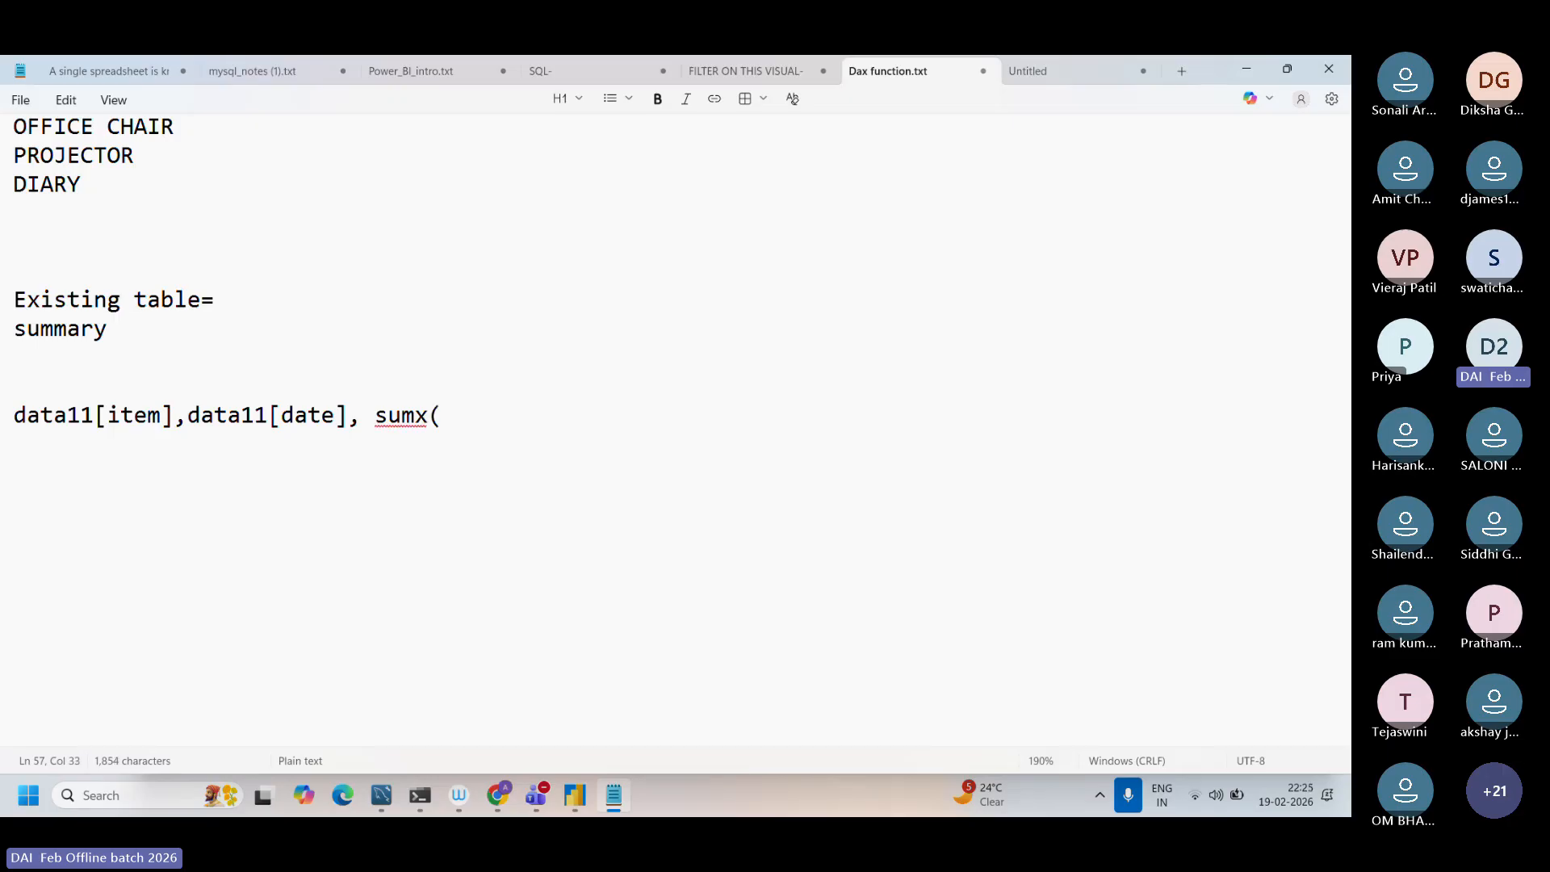
Step: Switch to Power BI and review the whole SUMMARIZE expression, its grouping columns and its SUMX part
left_click(582, 813)
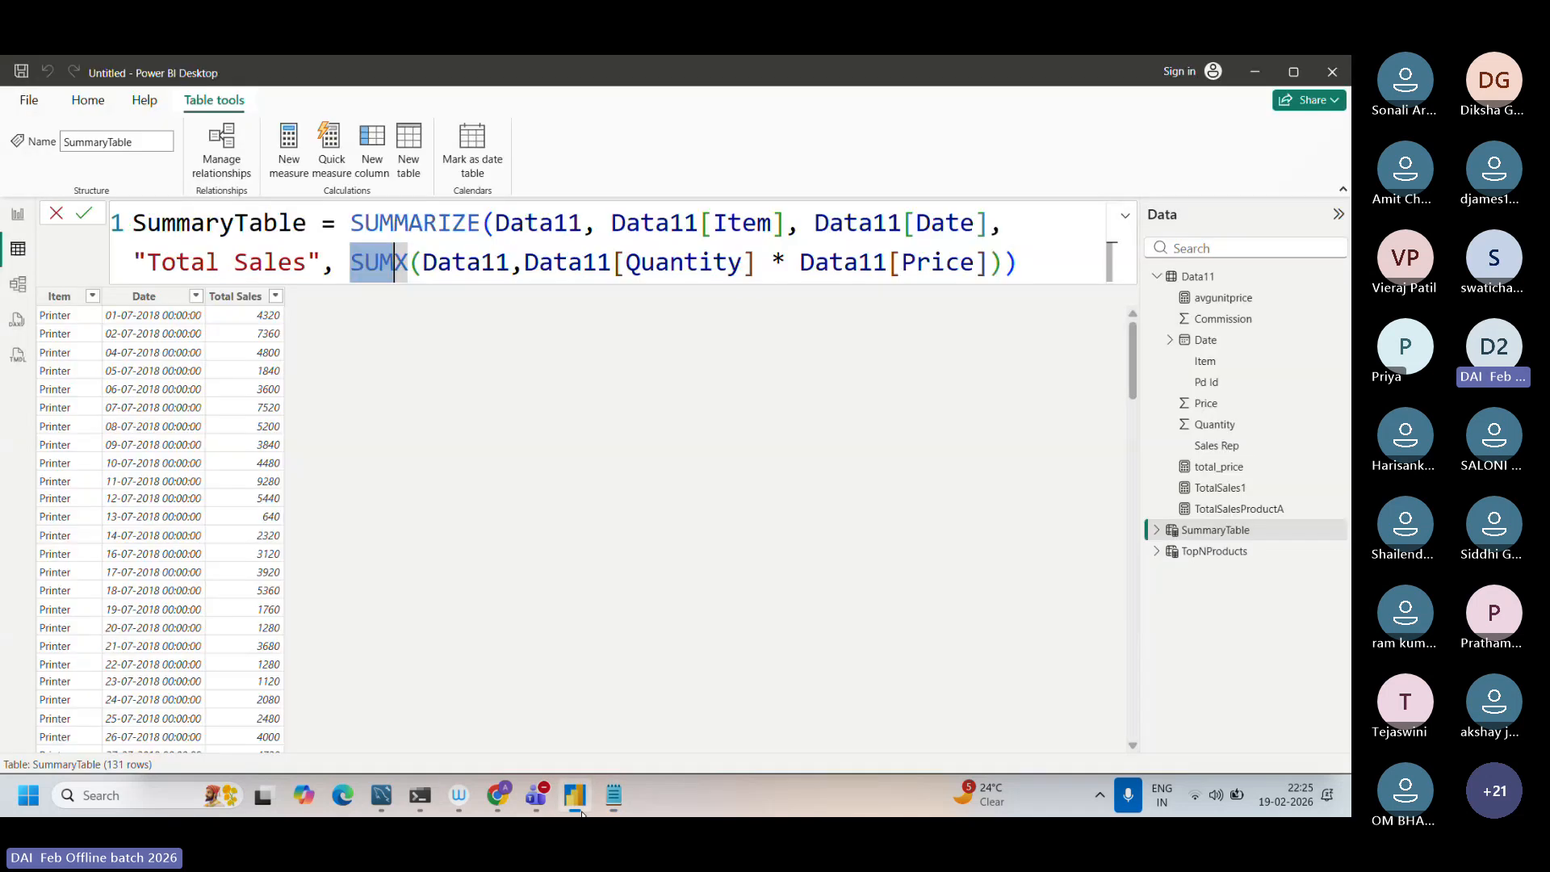
left_click_drag(330, 217, 543, 328)
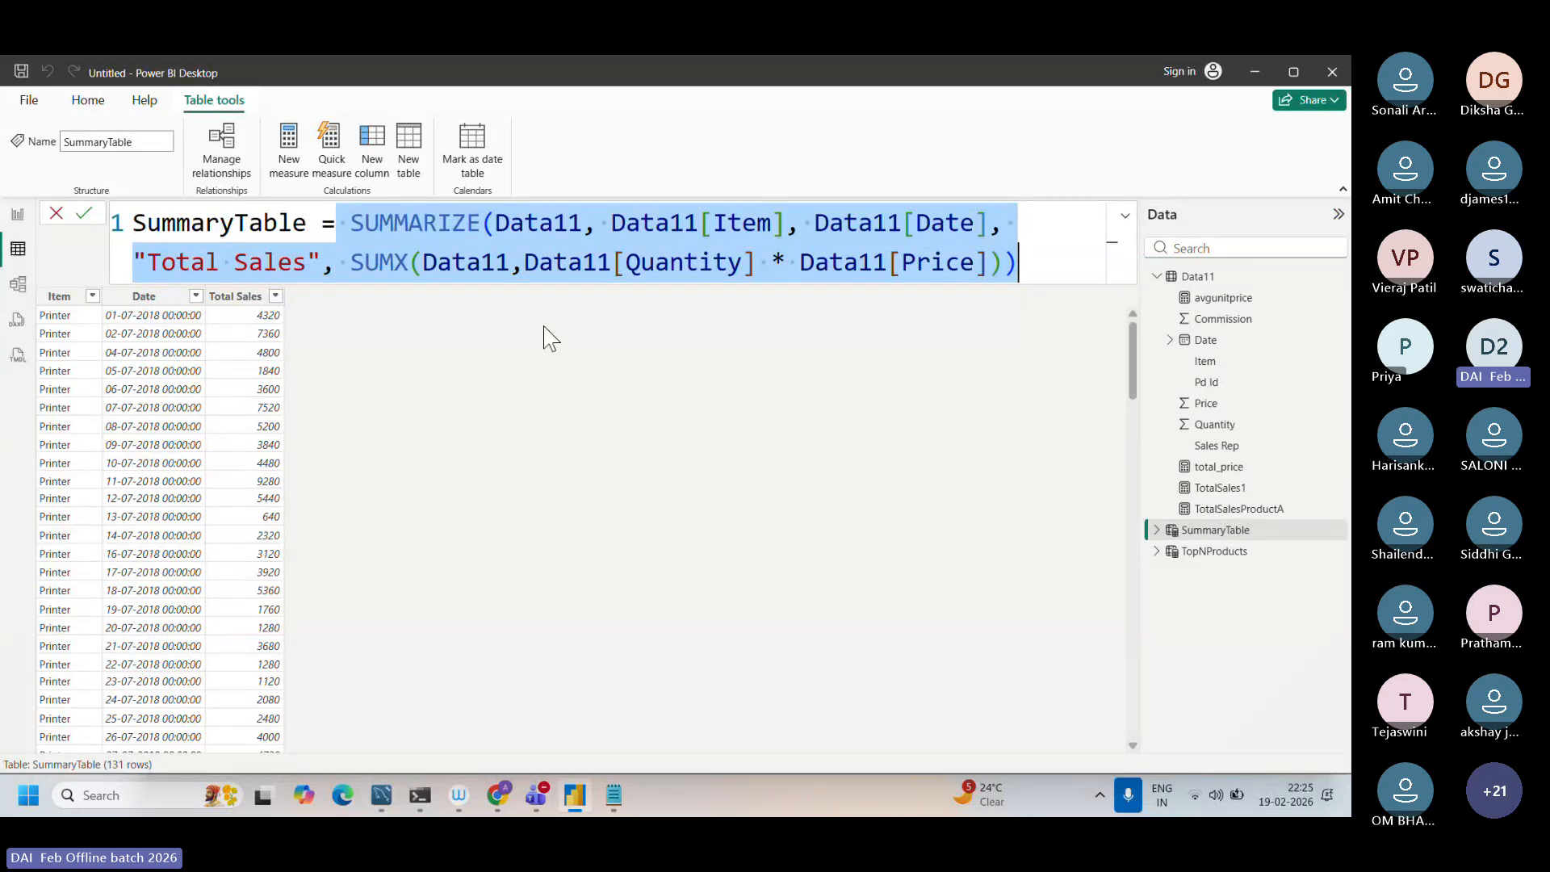
left_click(611, 224)
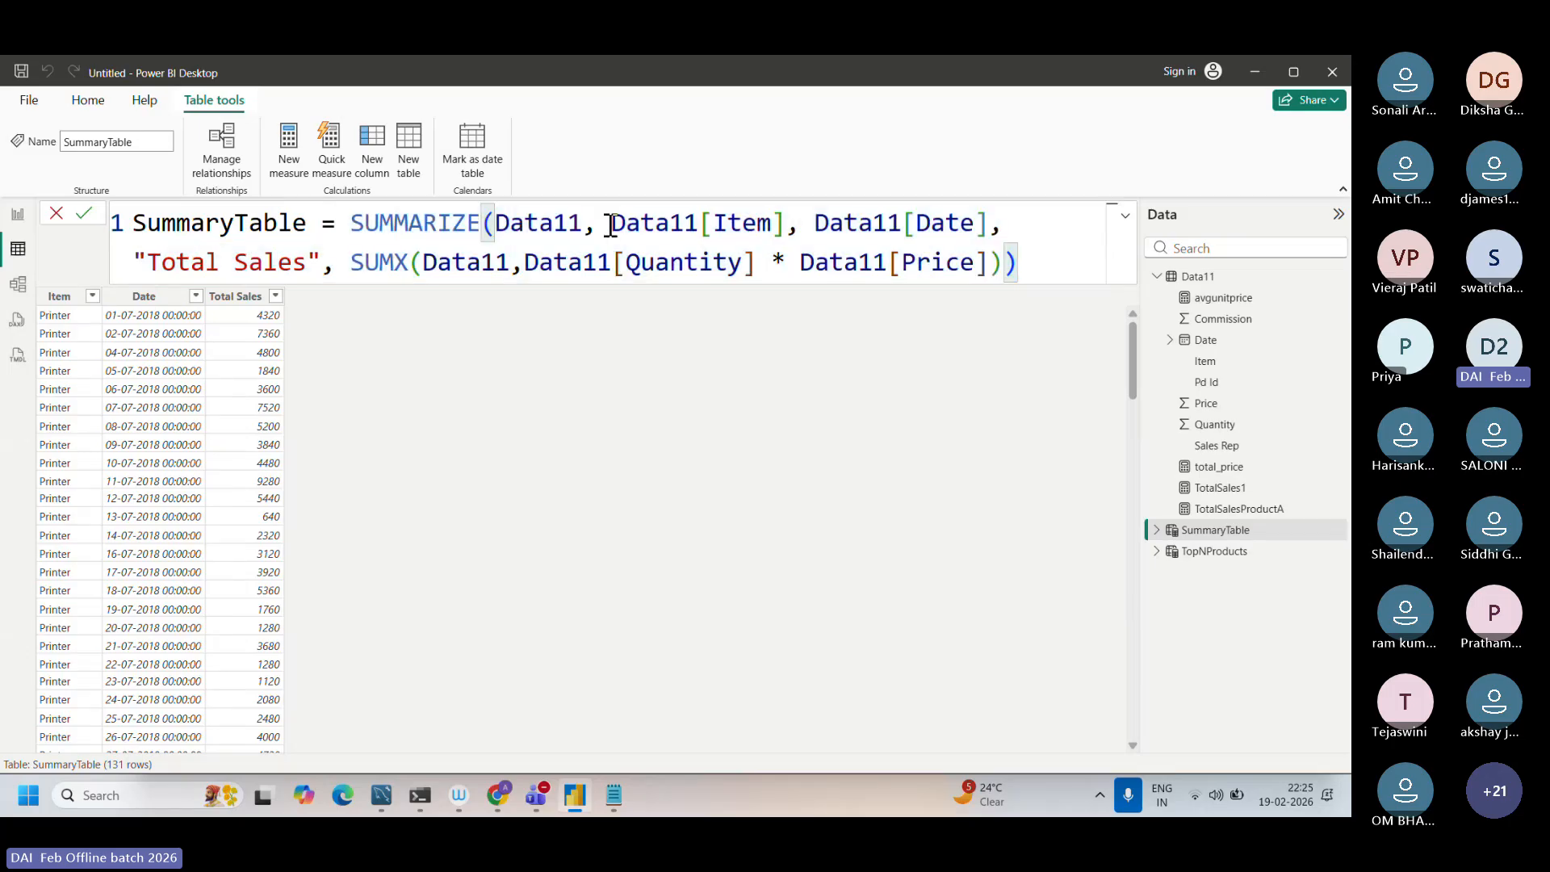
left_click_drag(611, 224, 961, 234)
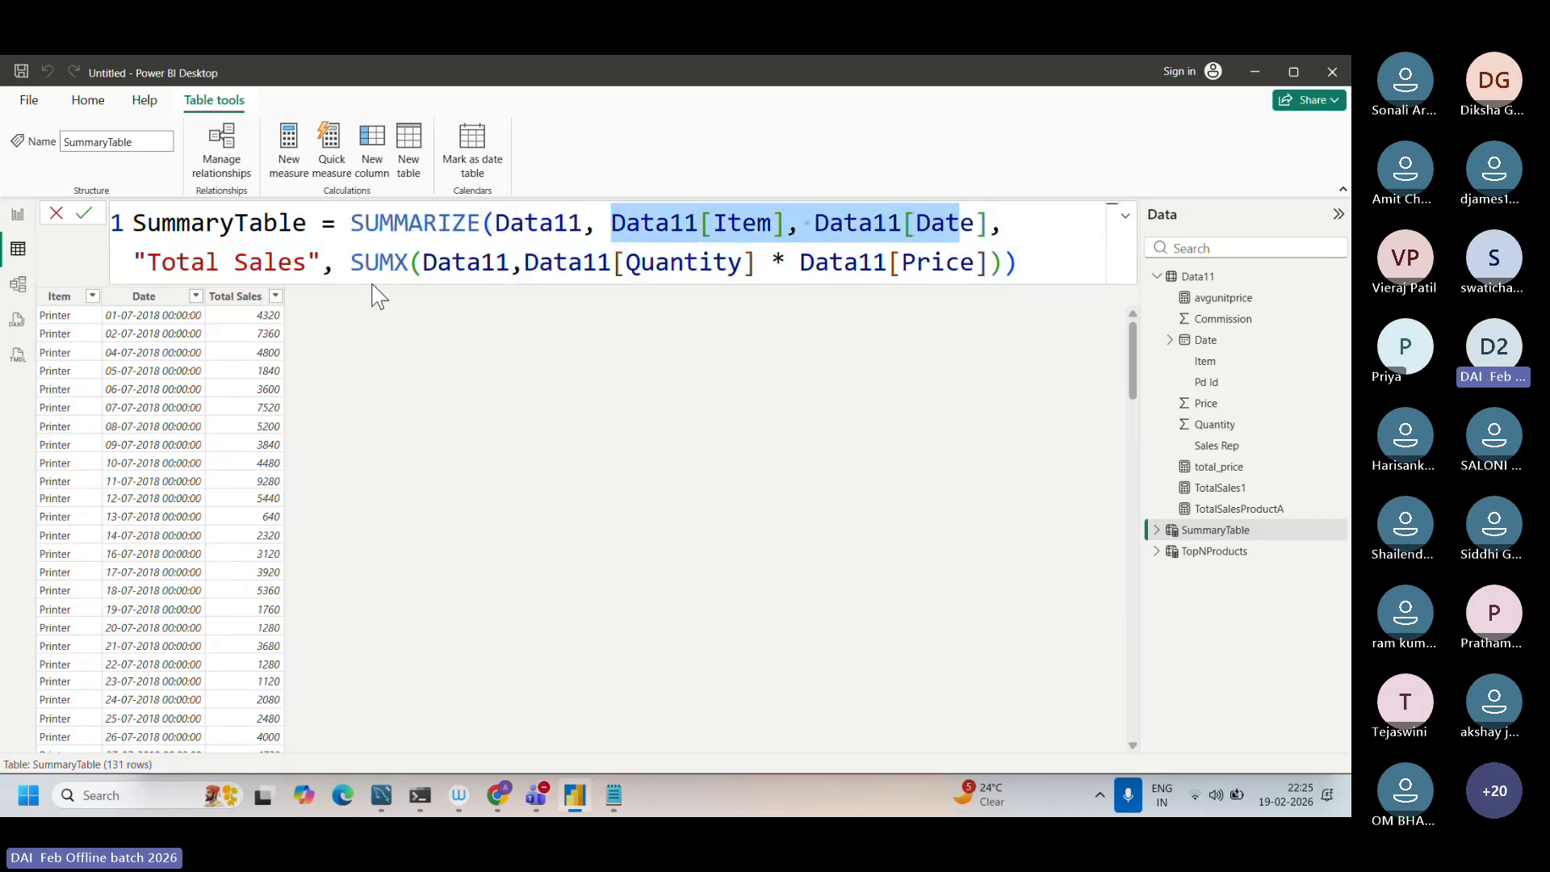
left_click(356, 267)
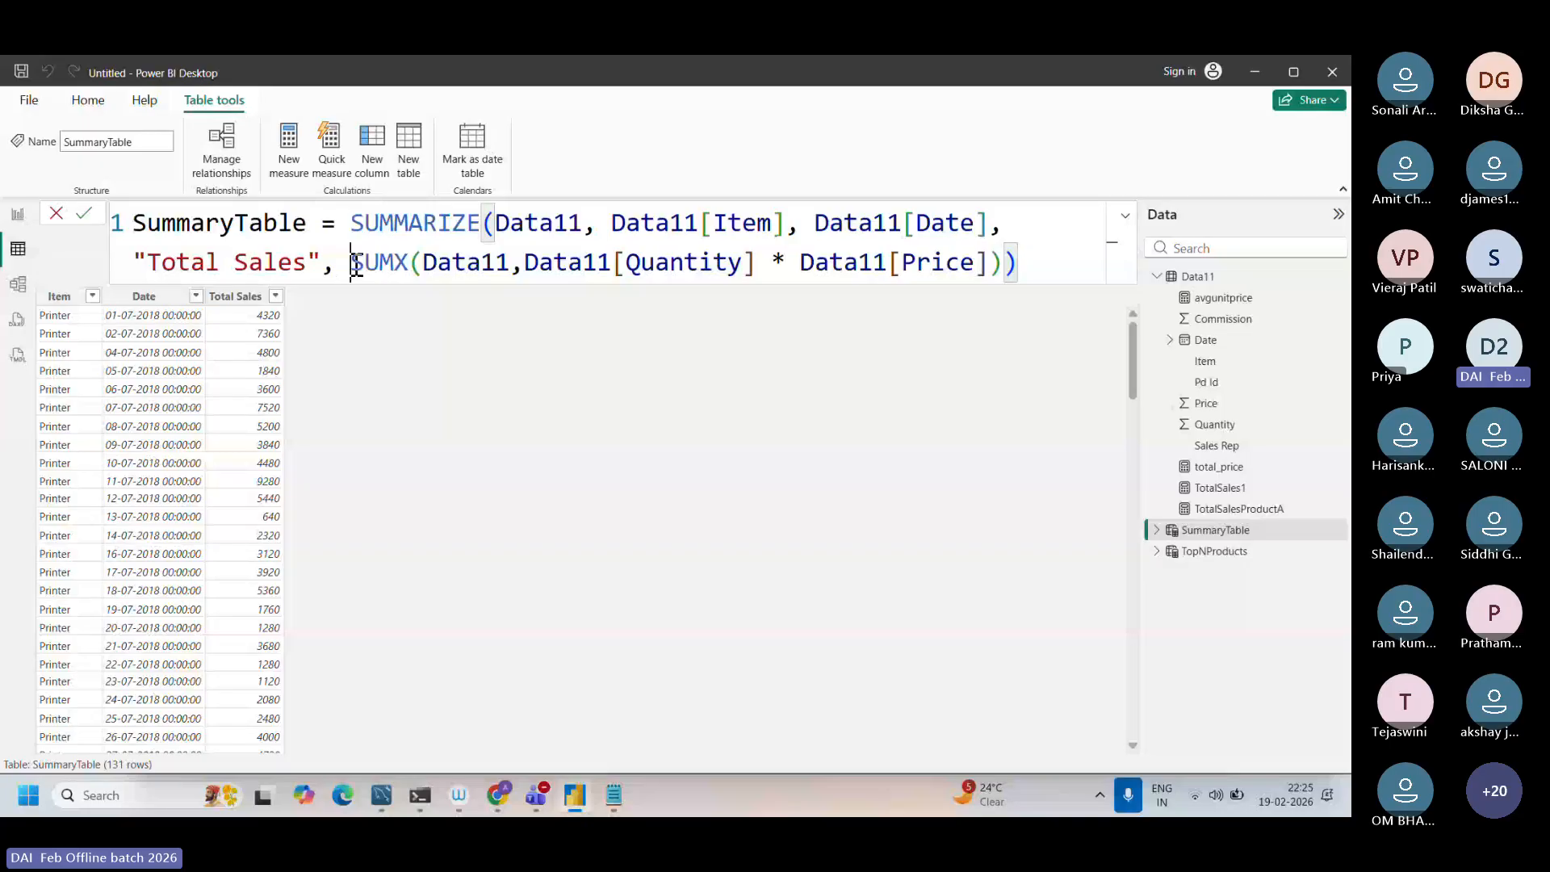
left_click_drag(356, 266, 709, 536)
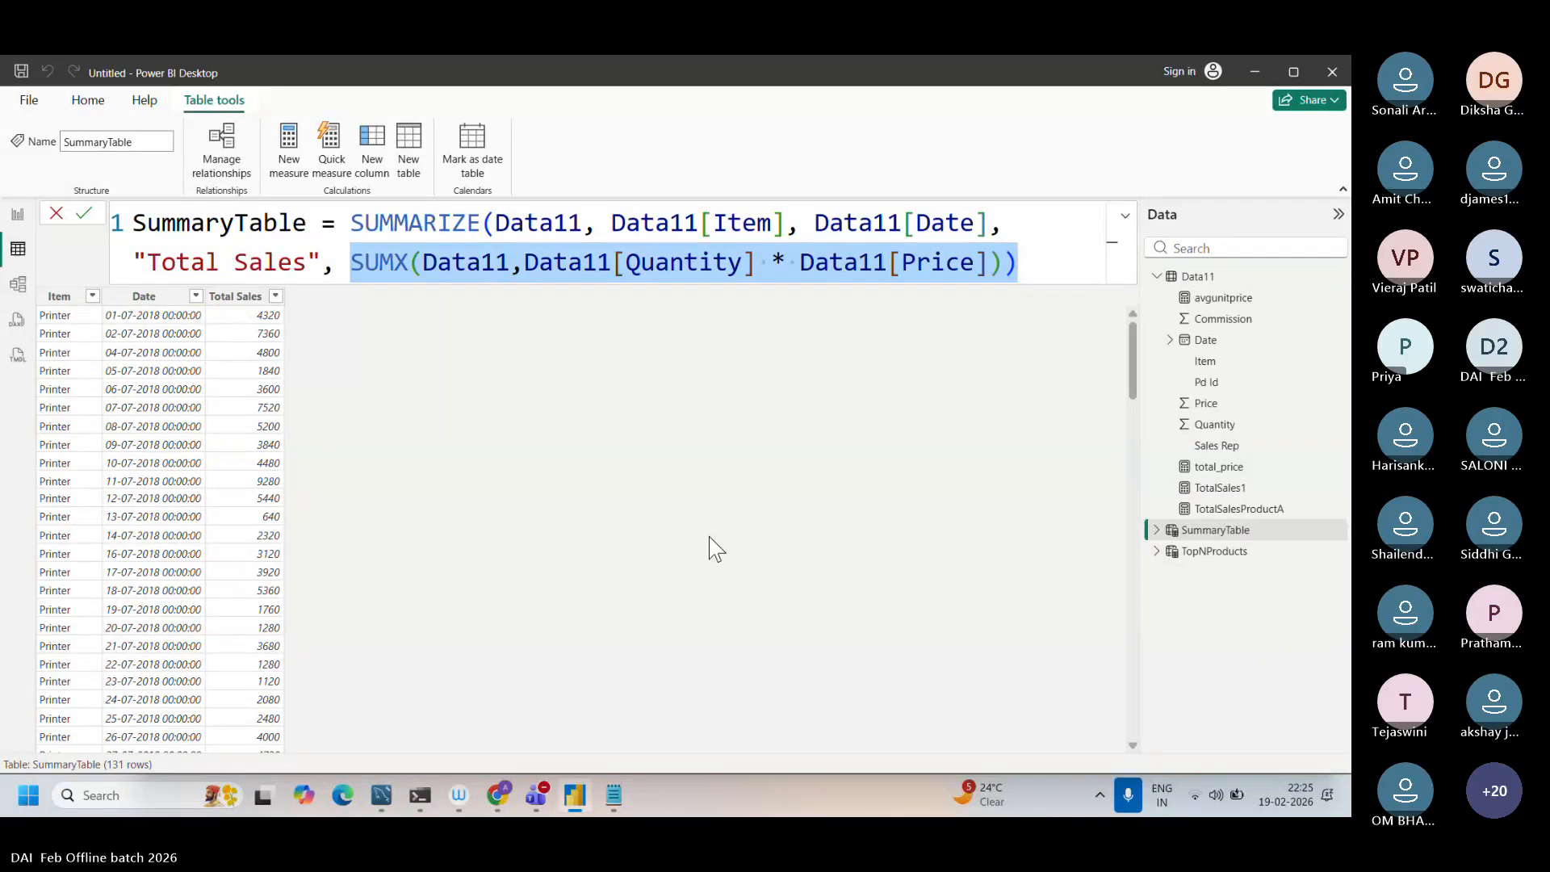
Step: Switch to Chrome and replace the "topn dax function" query with a Google search for "summarizedax function"
left_click(499, 796)
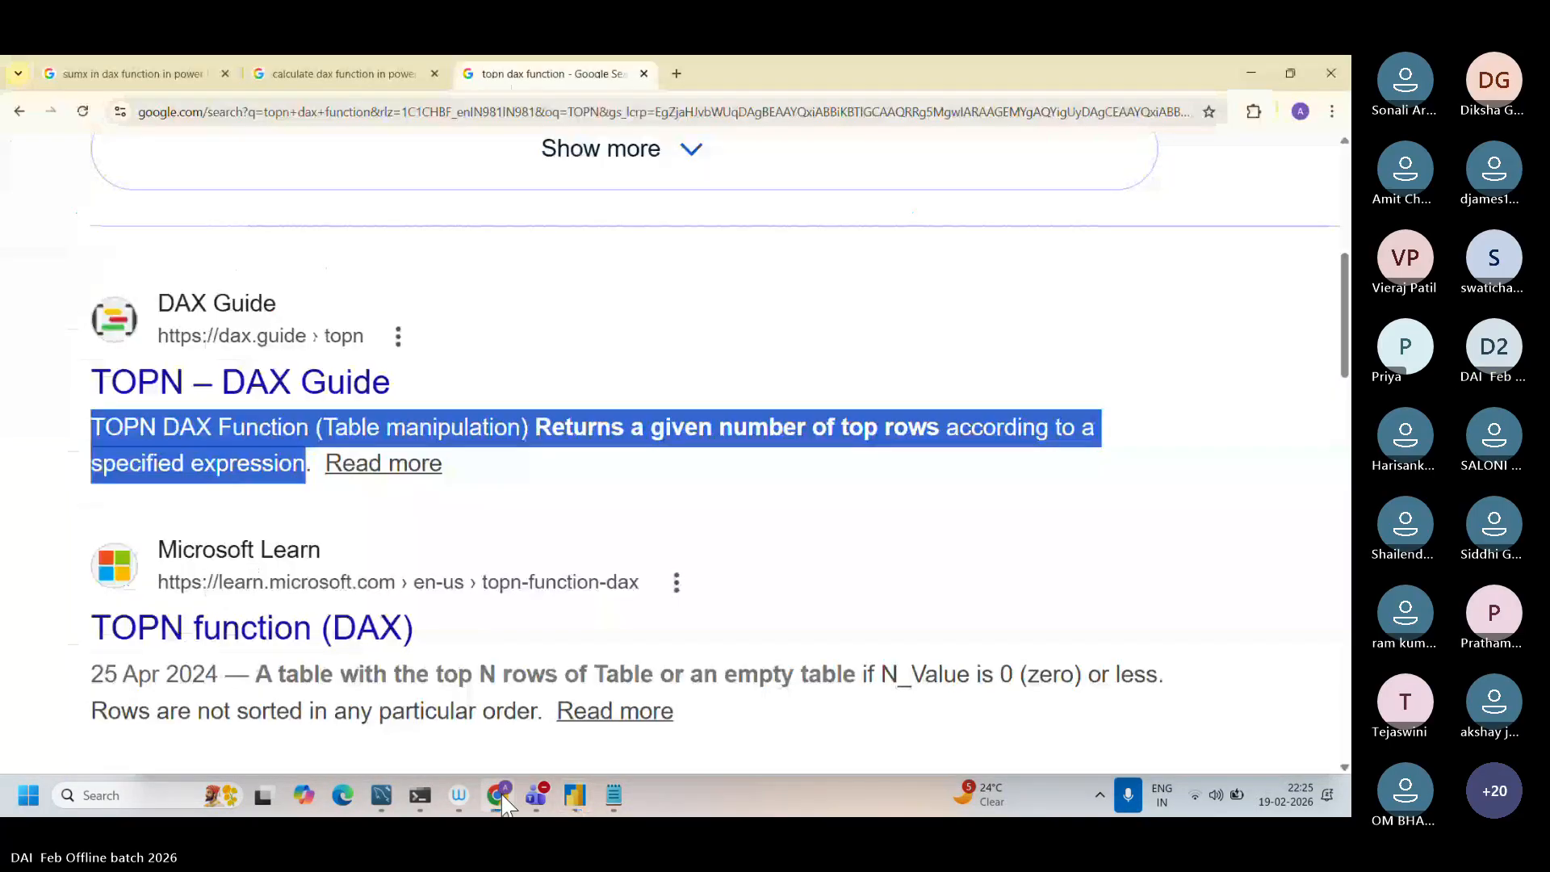
left_click_drag(407, 67, 283, 71)
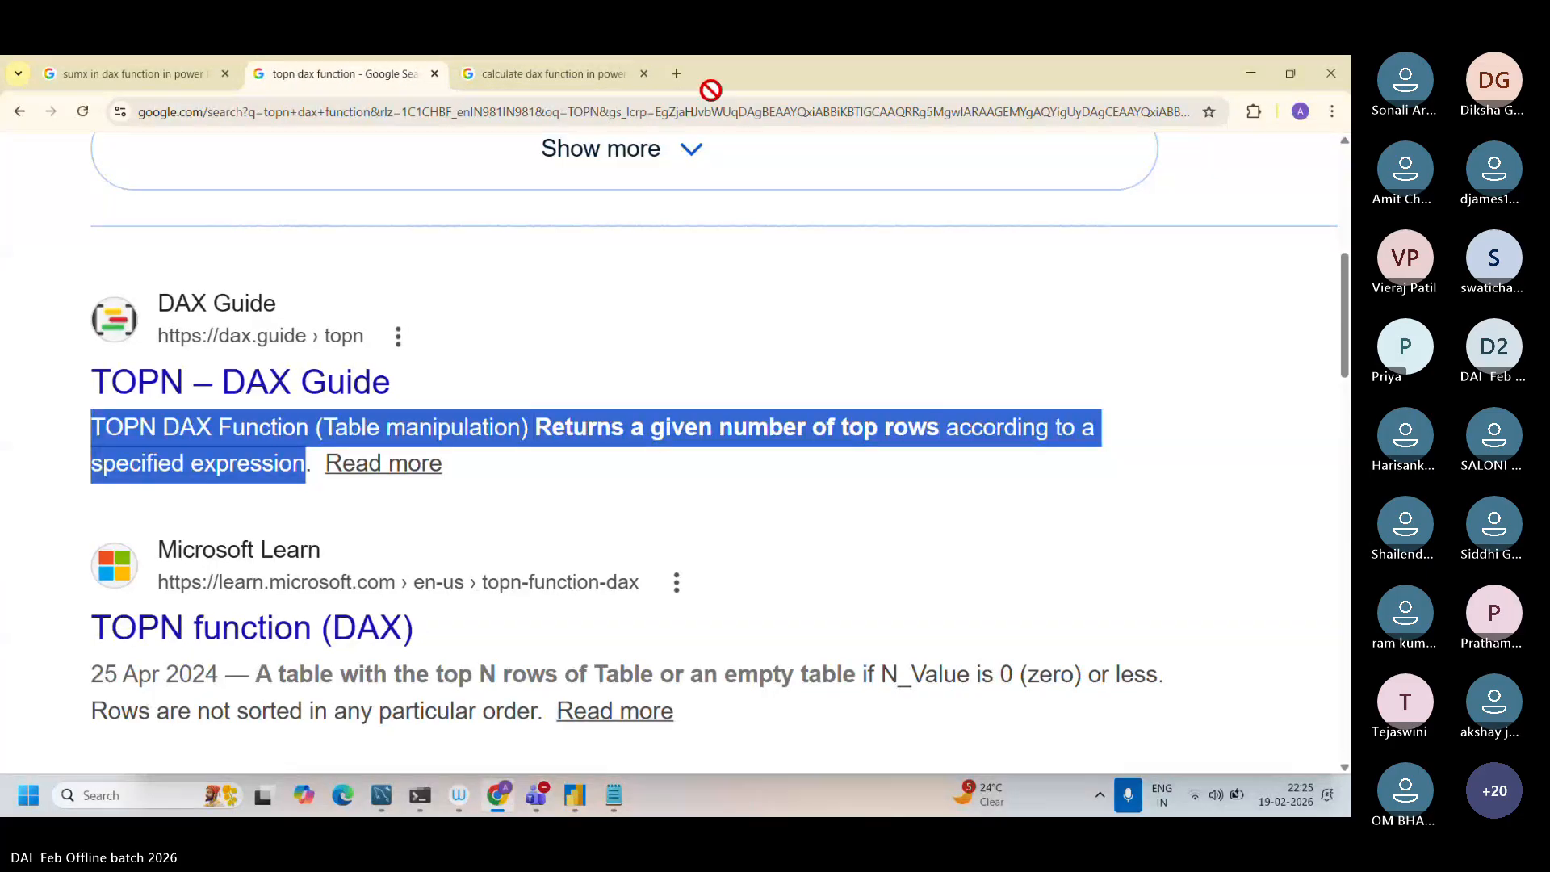
left_click_drag(709, 93, 736, 192)
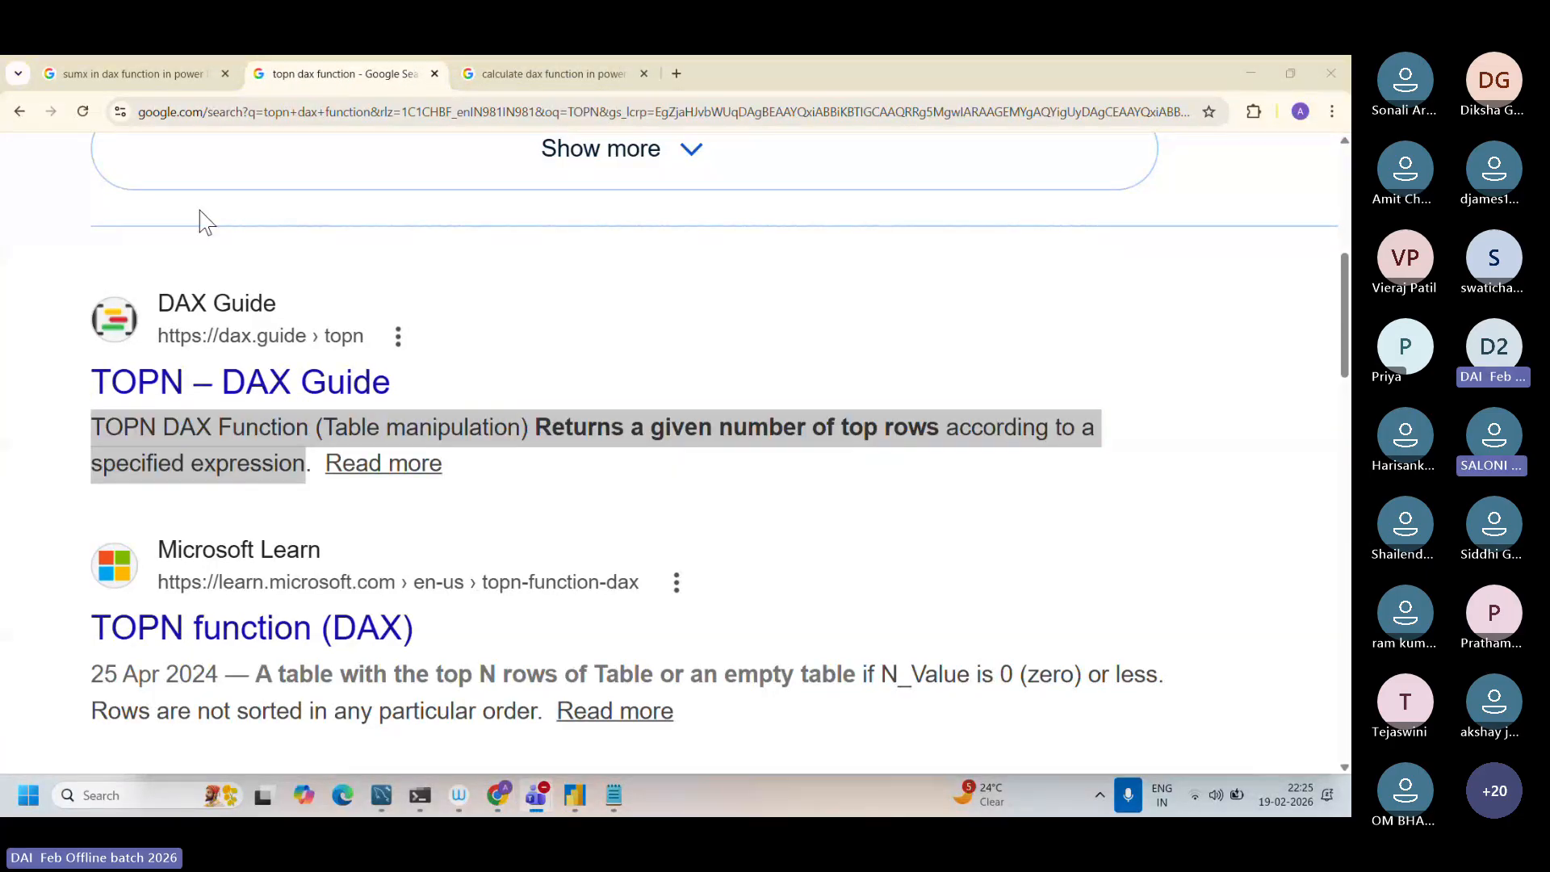
scroll(199, 212, "up", 8)
scroll(200, 218, "up", 5)
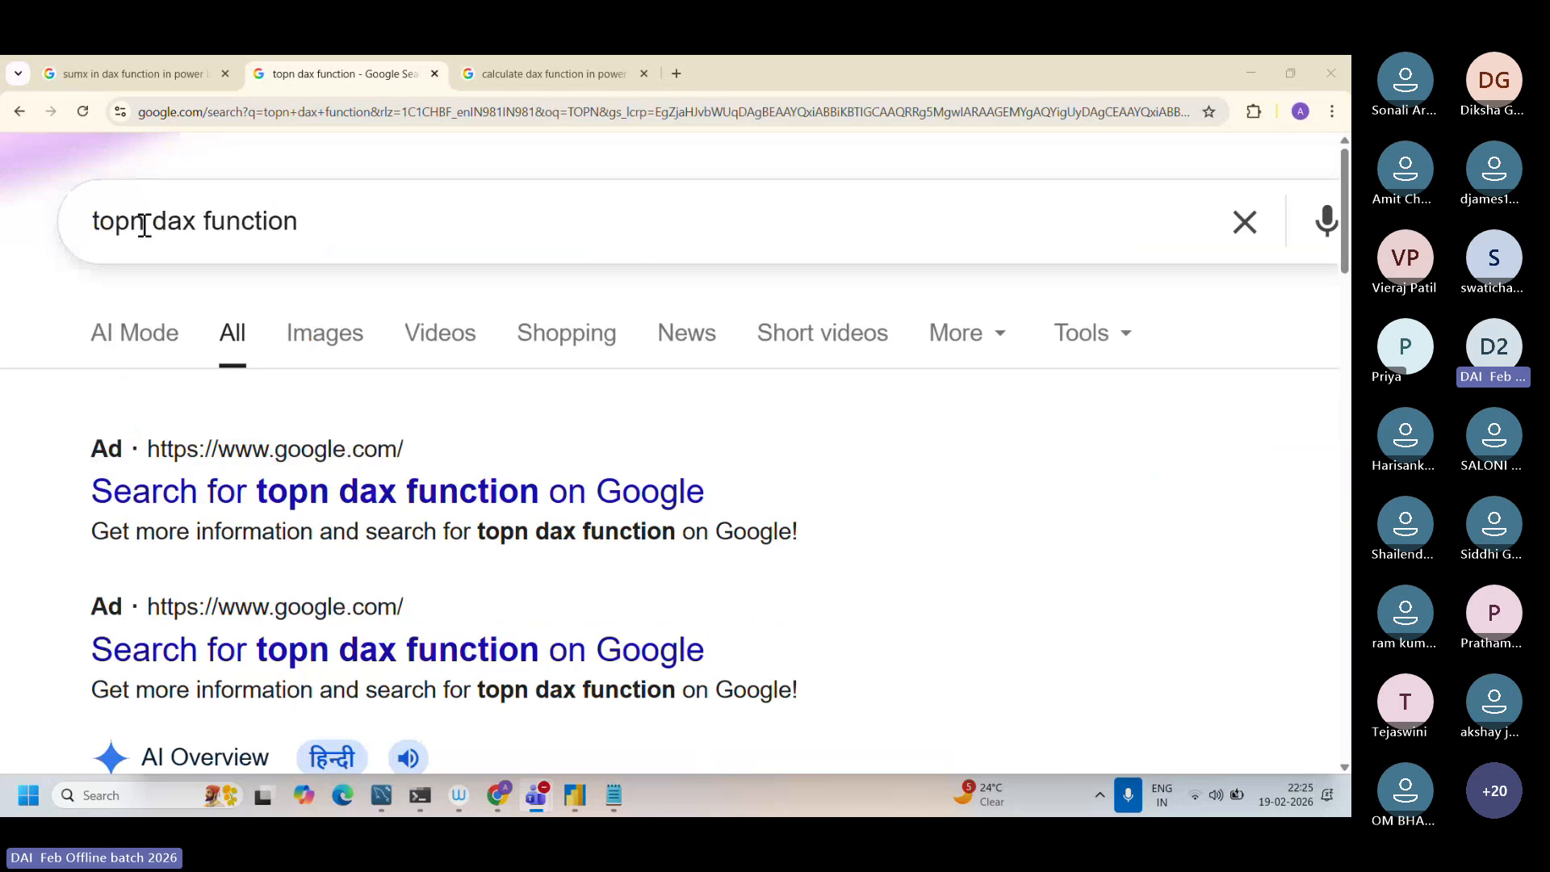
left_click(138, 224)
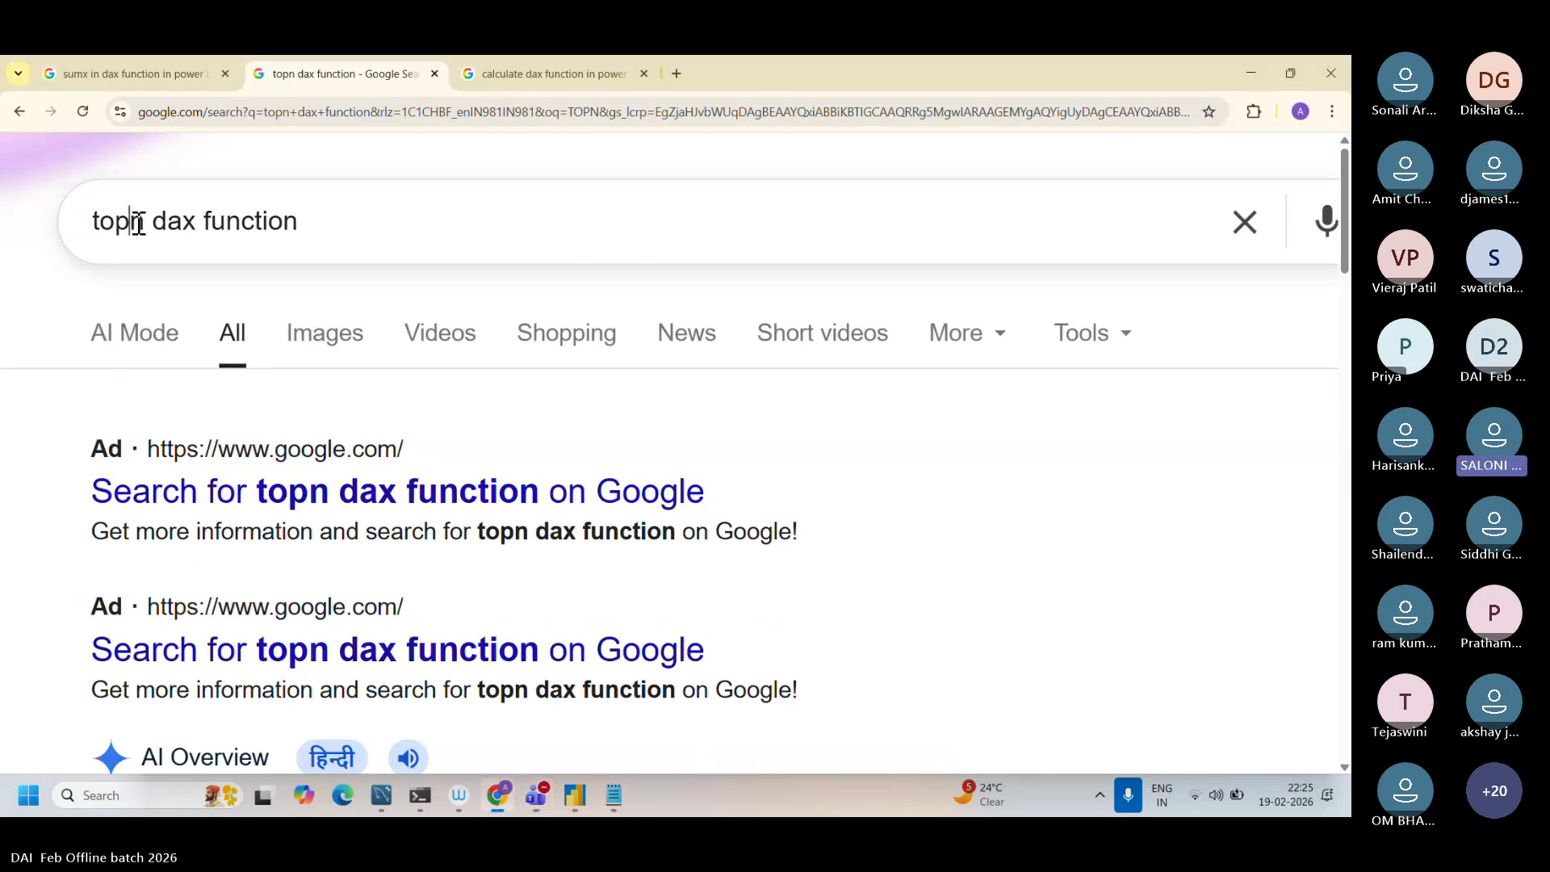
double_click(138, 223)
type("summari")
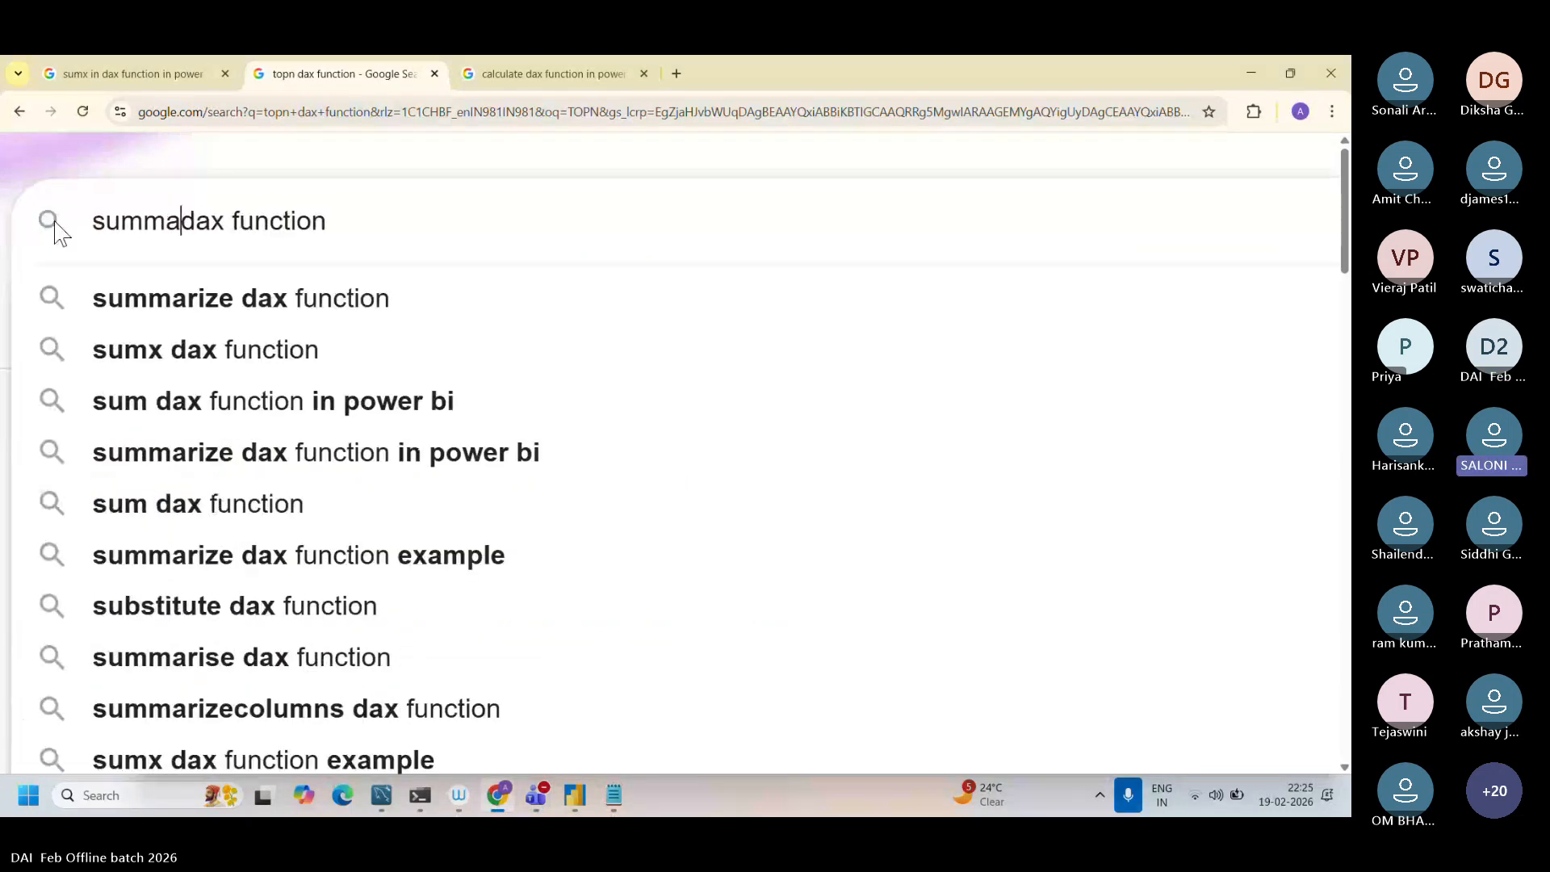
type("ze")
key("Return")
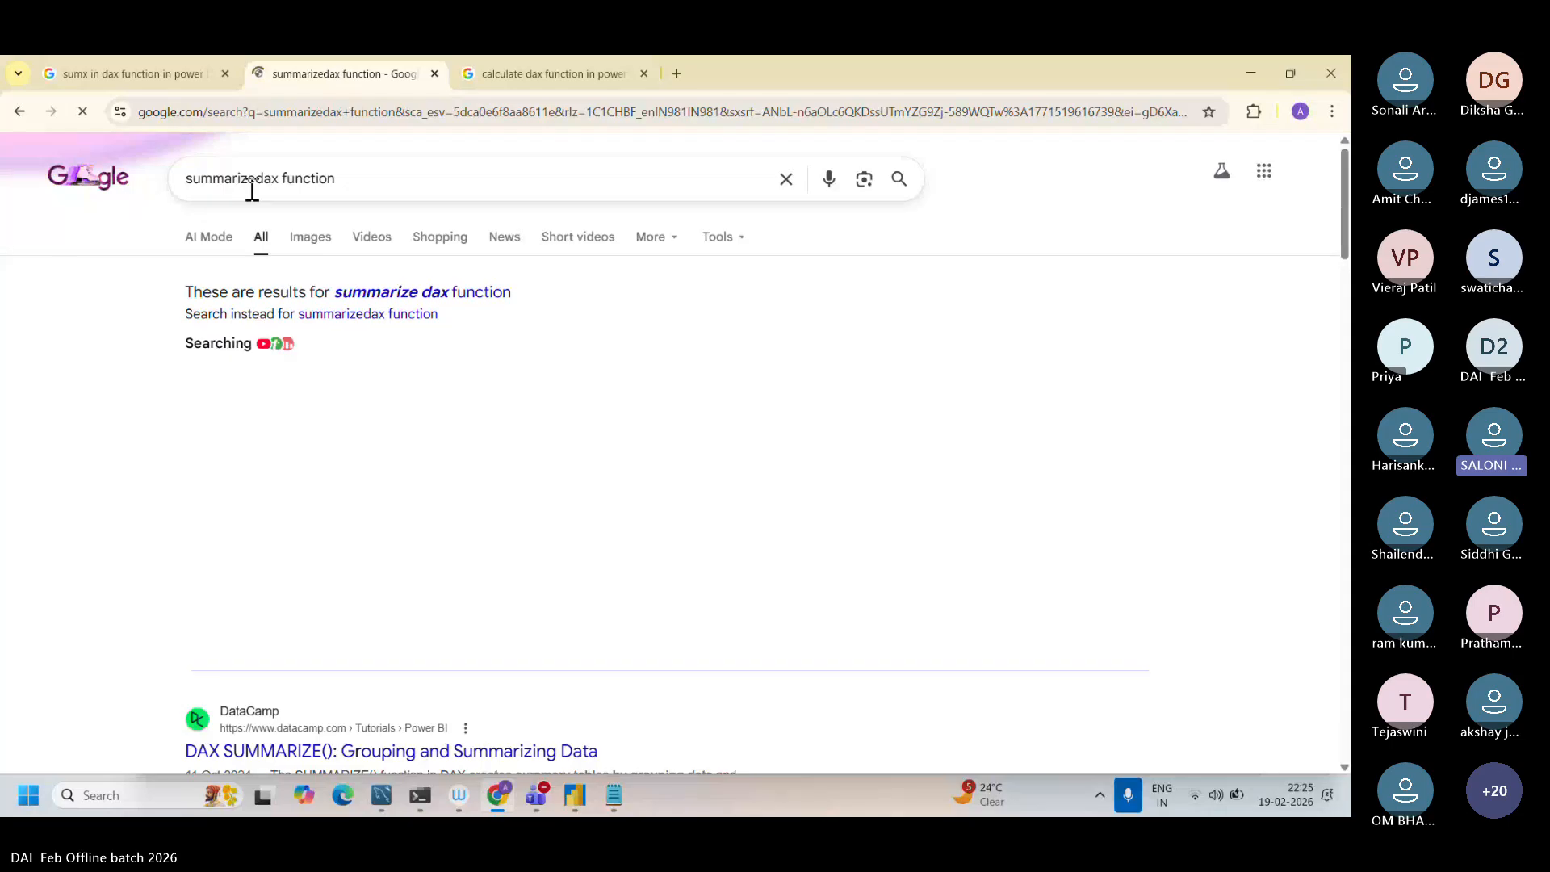
Step: Switch to Power BI and examine the TOPN function and its CALCULATE expression in the TopNProducts formula
left_click(577, 801)
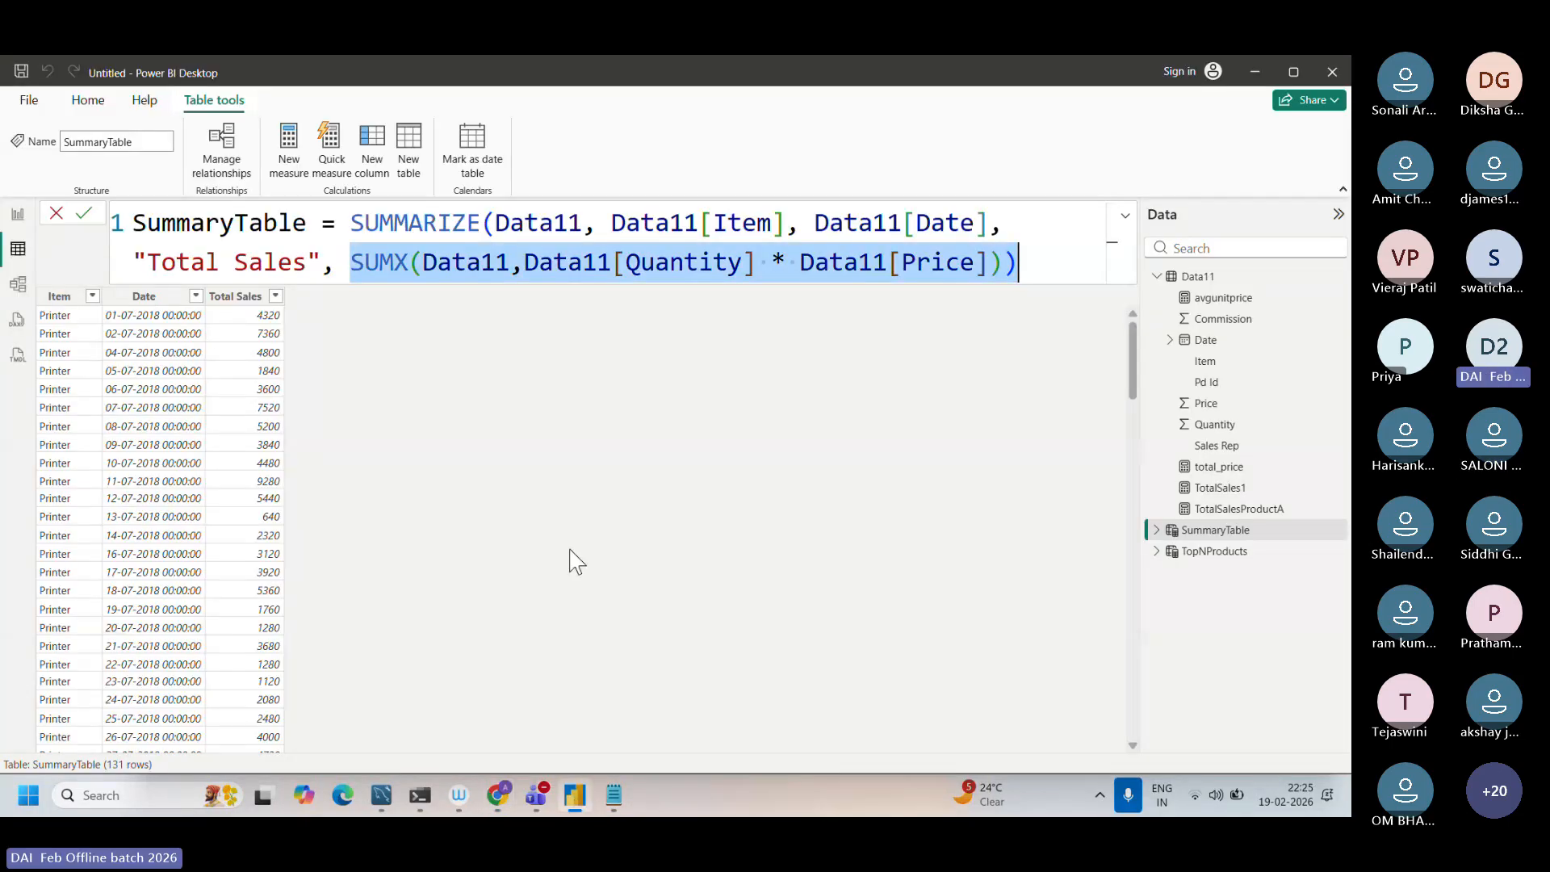
left_click(1219, 552)
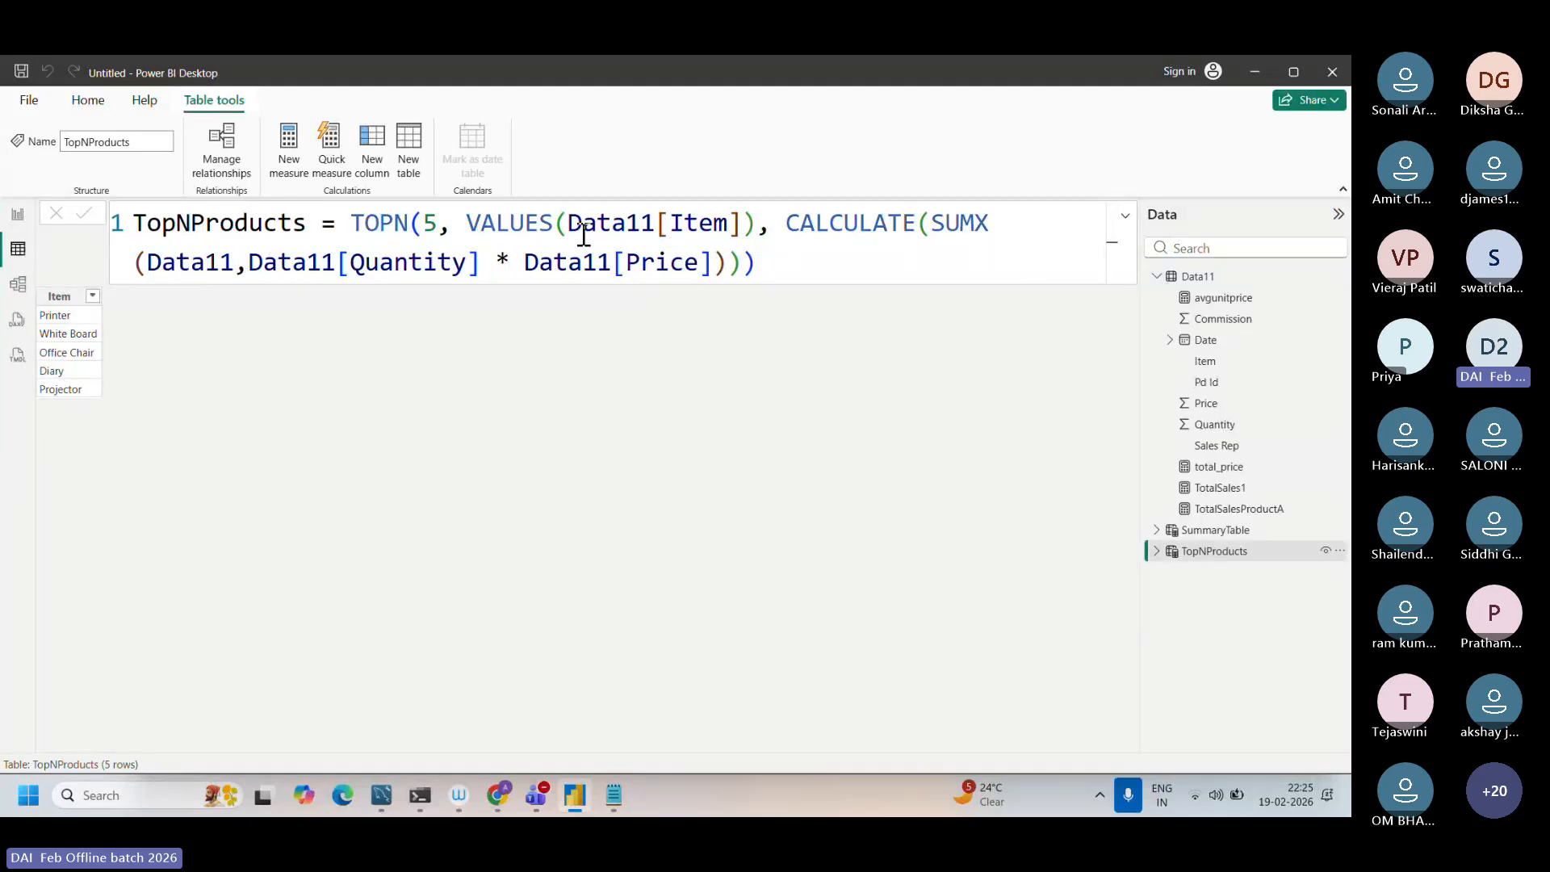
double_click(358, 223)
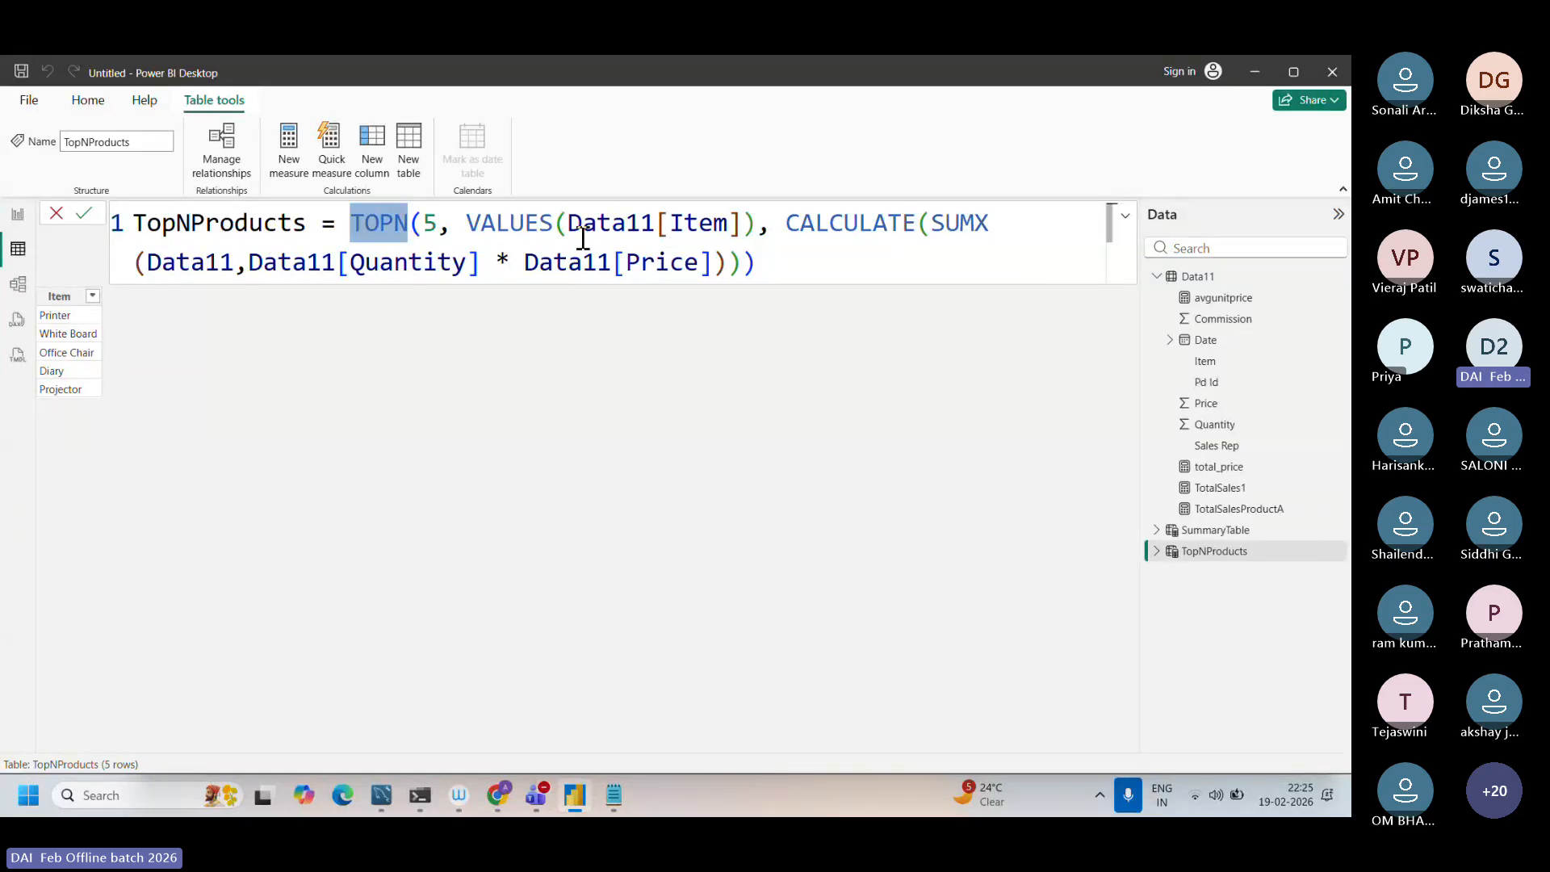
left_click_drag(611, 223, 816, 274)
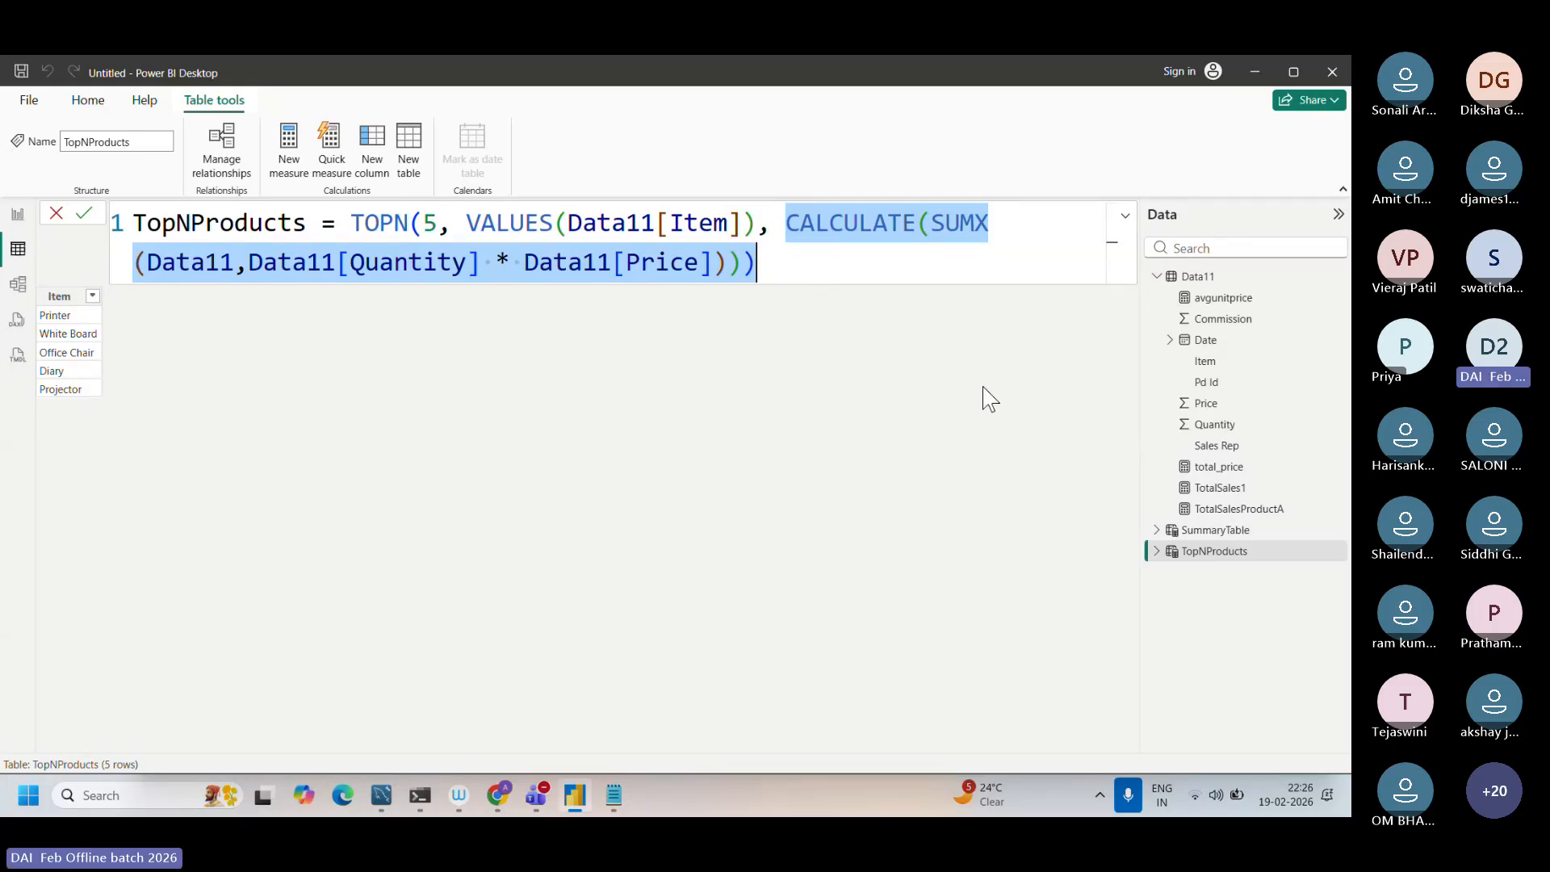
Step: Examine the SUMX expression and the "Total Sales" column name in the SummaryTable formula
left_click(1197, 531)
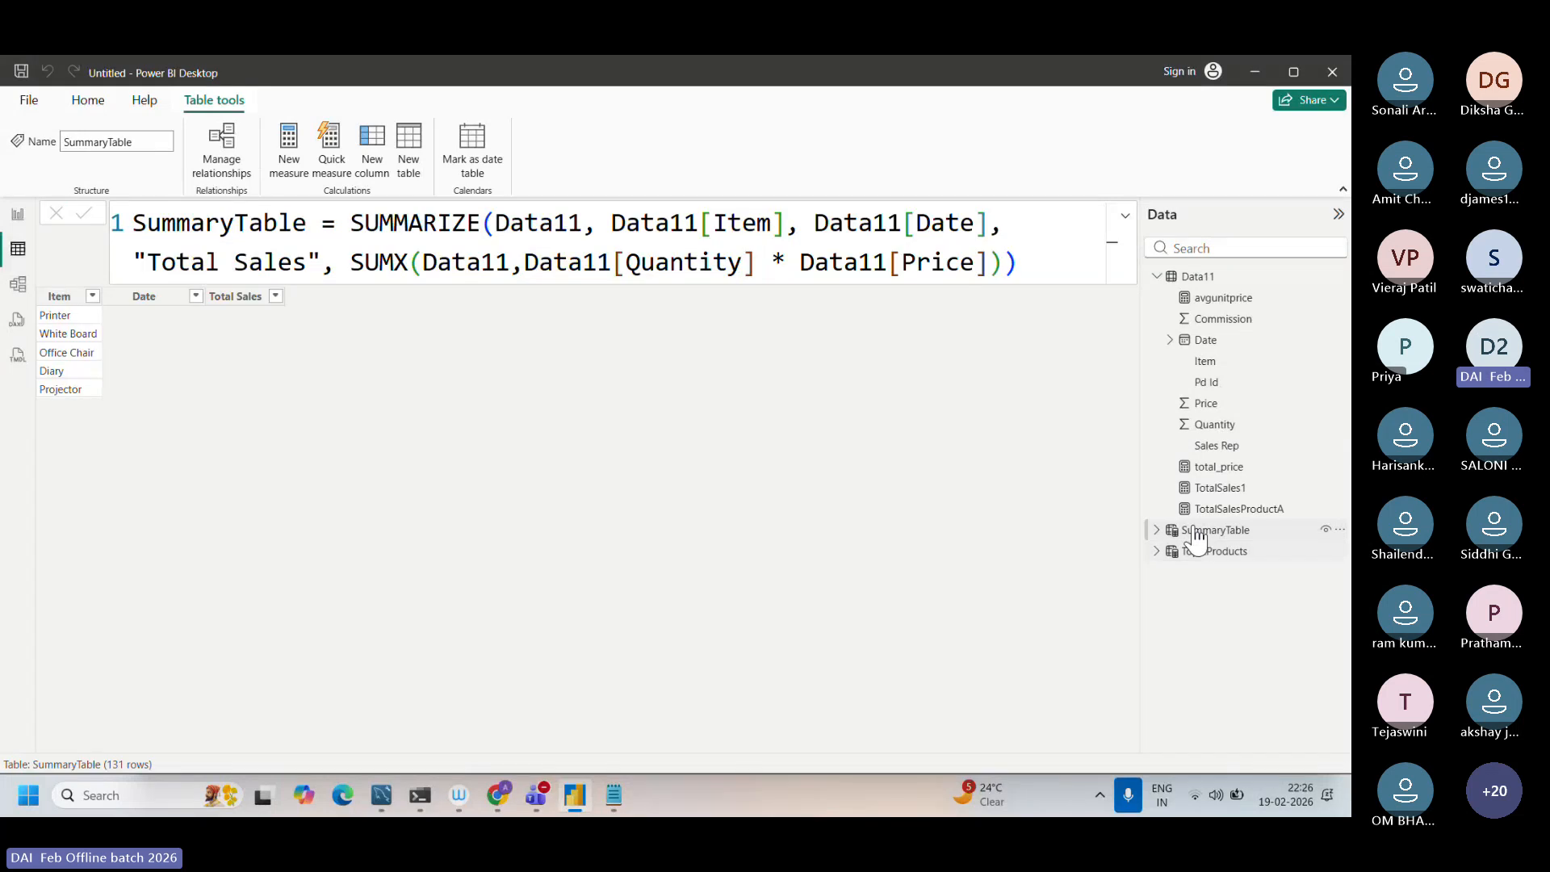
left_click_drag(366, 262, 990, 277)
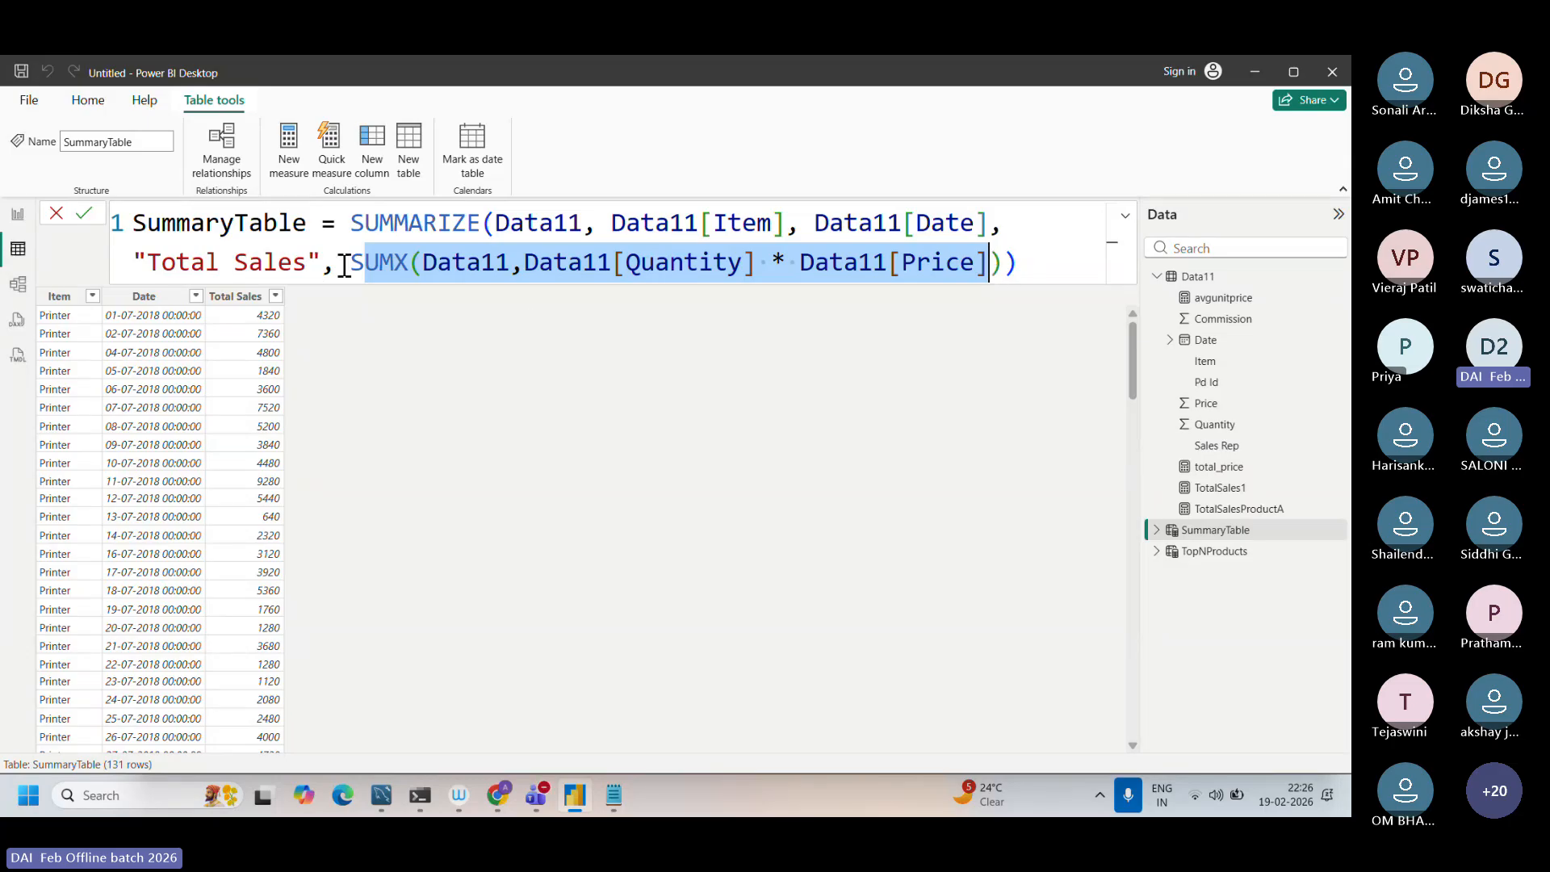
left_click_drag(338, 266, 991, 270)
left_click(335, 265)
left_click_drag(148, 261, 321, 265)
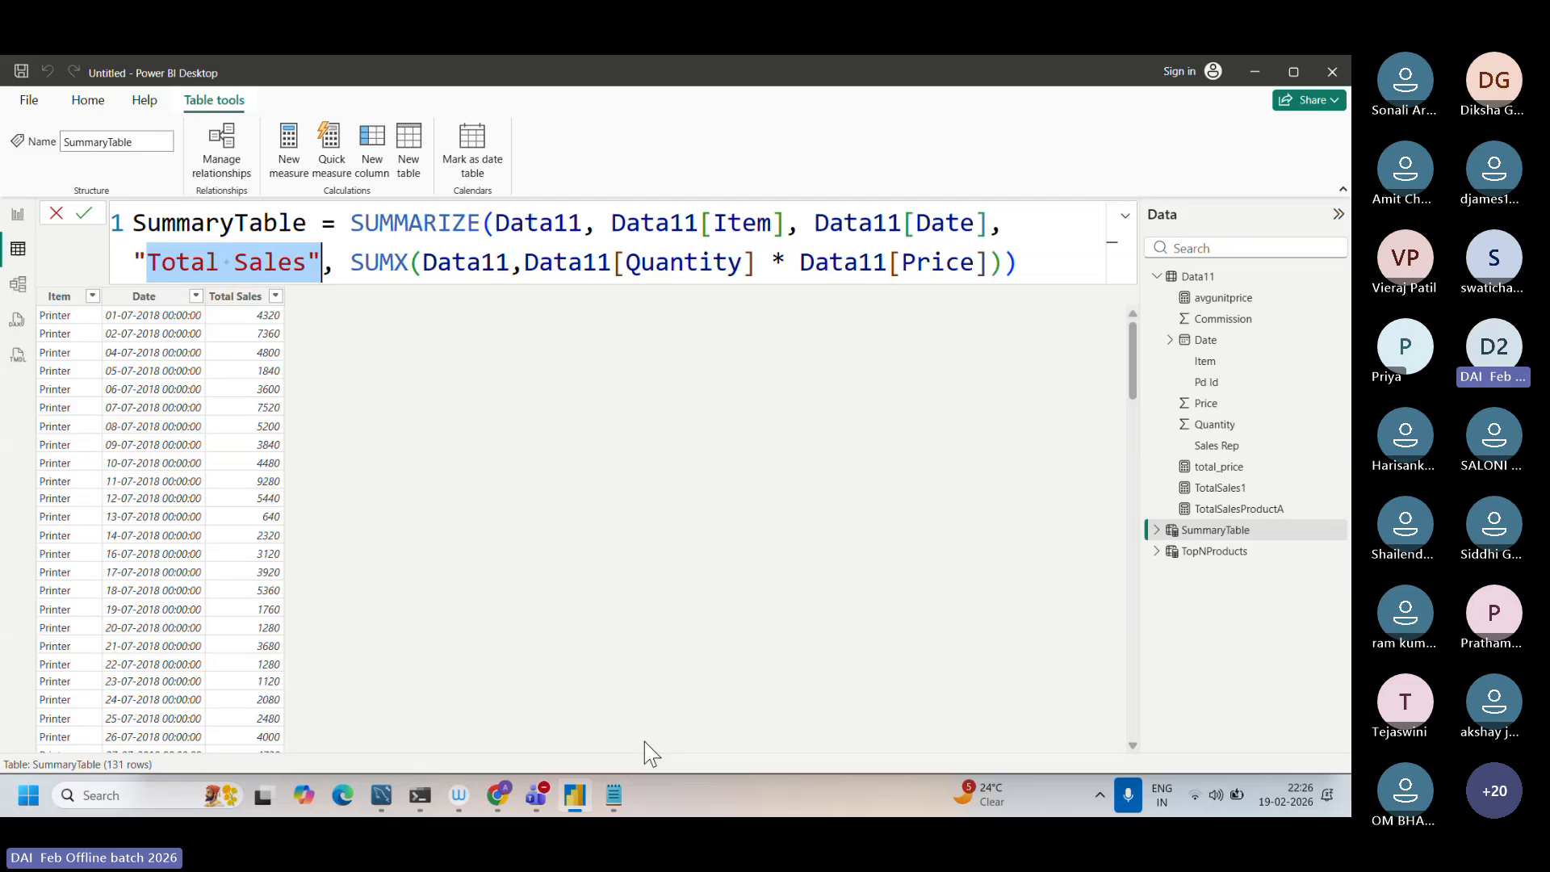
Step: Return to the TopNProducts formula and compare its CALCULATE expression with the TOPN function and its row count of 5
left_click(1227, 552)
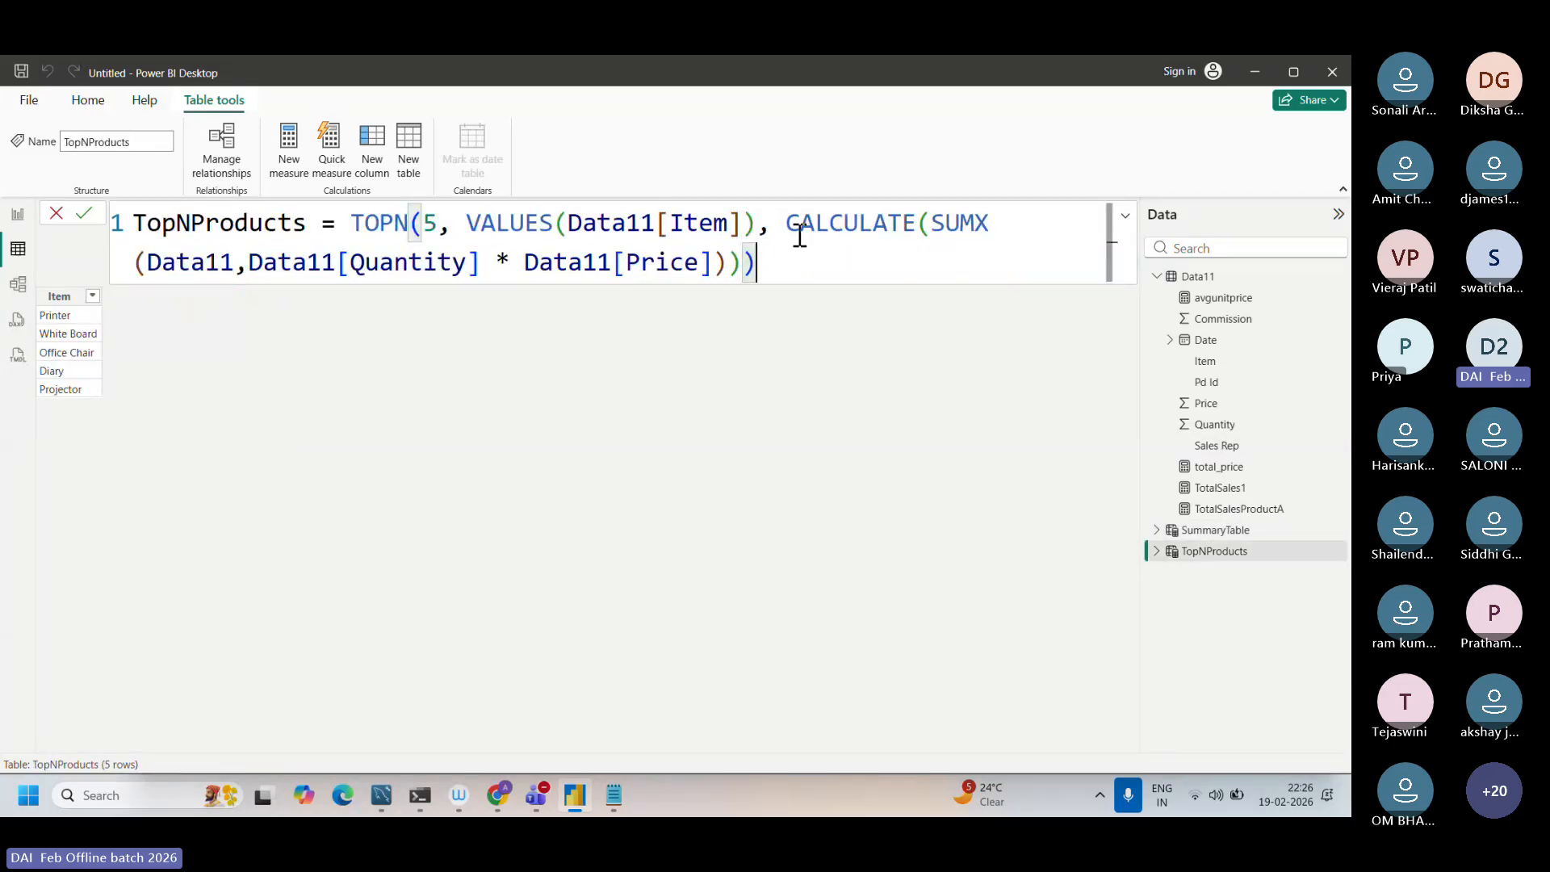
left_click_drag(785, 222, 726, 282)
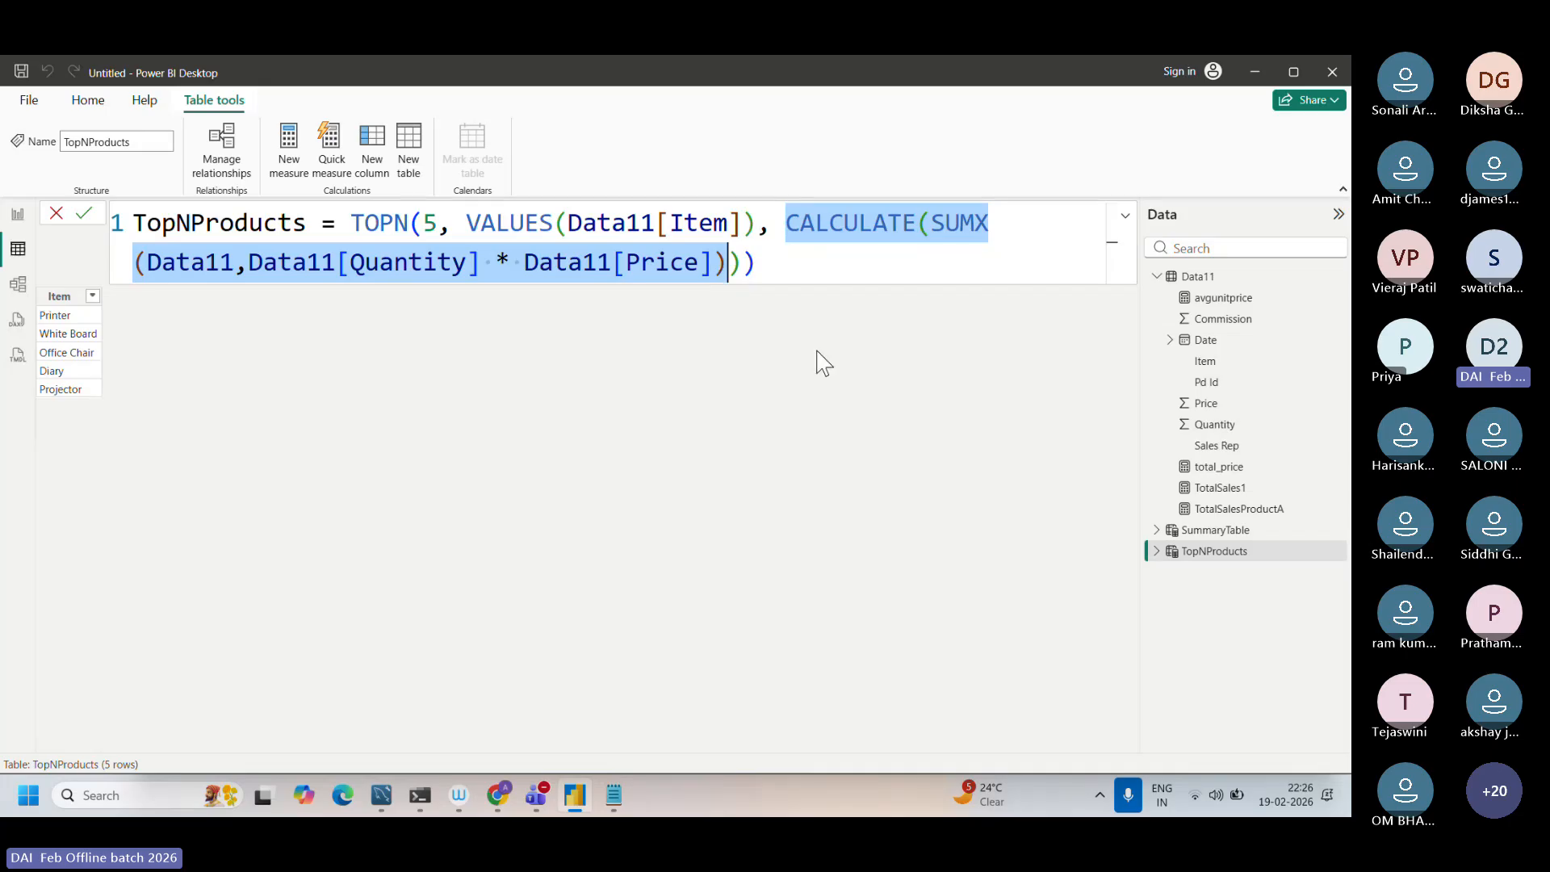
left_click_drag(352, 228, 414, 230)
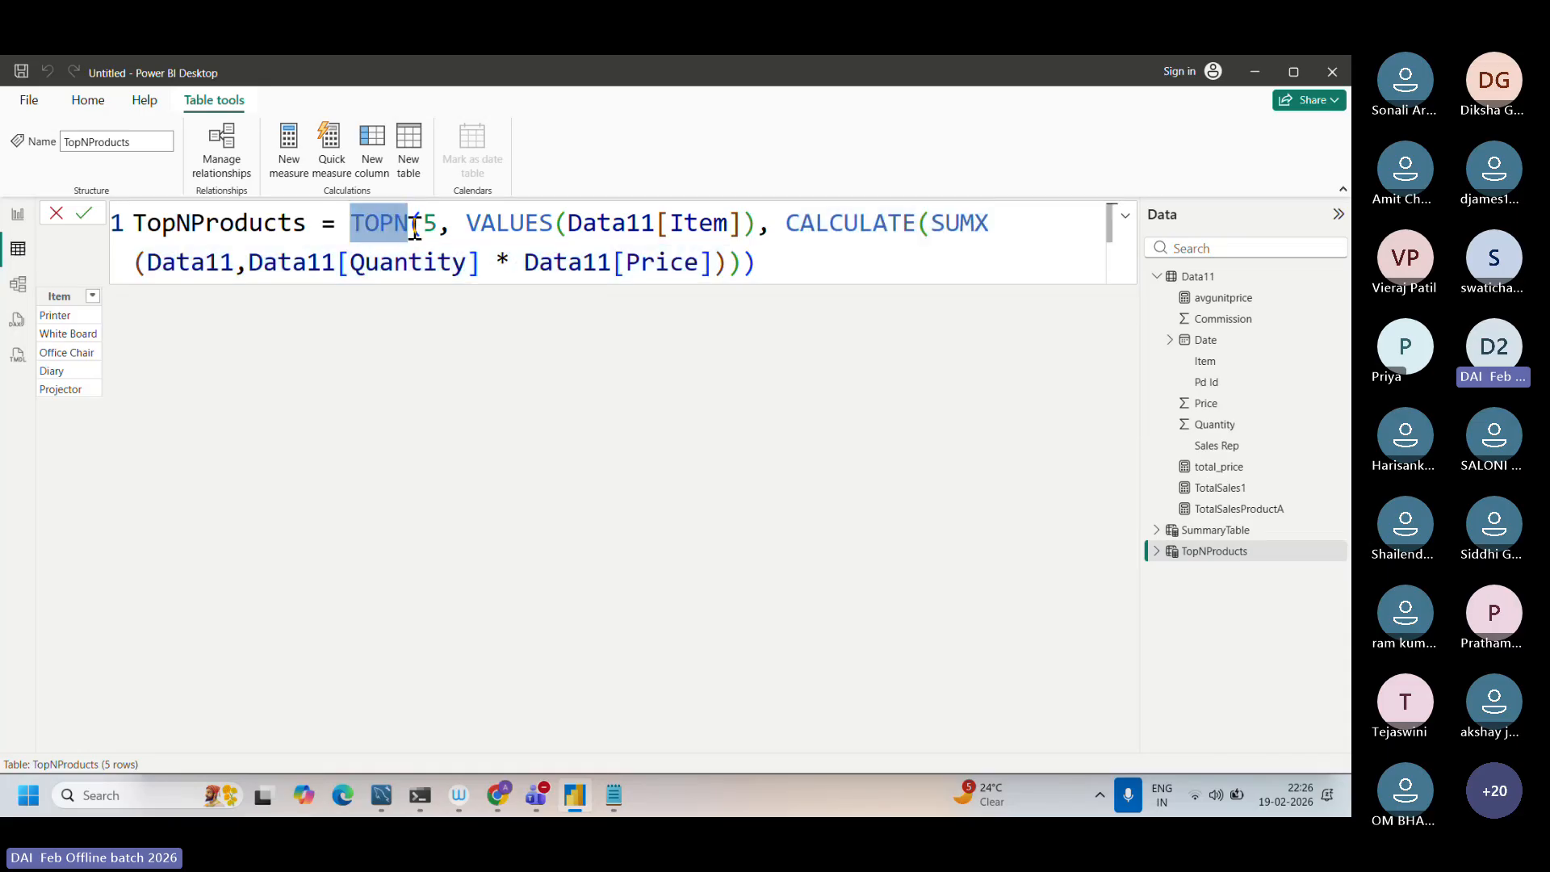
double_click(428, 225)
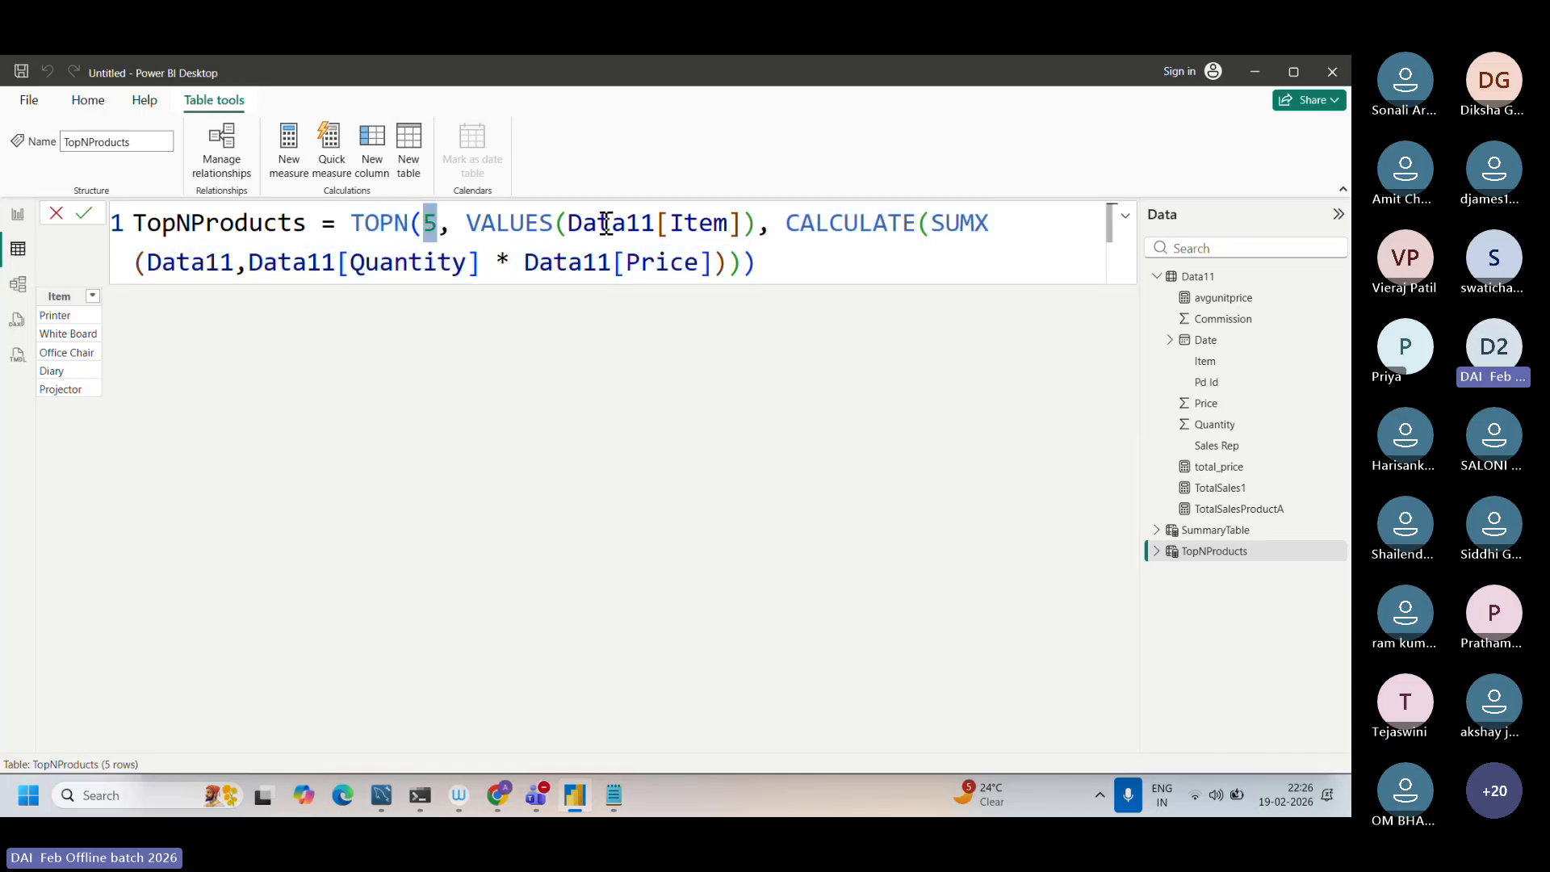
left_click_drag(601, 226, 772, 268)
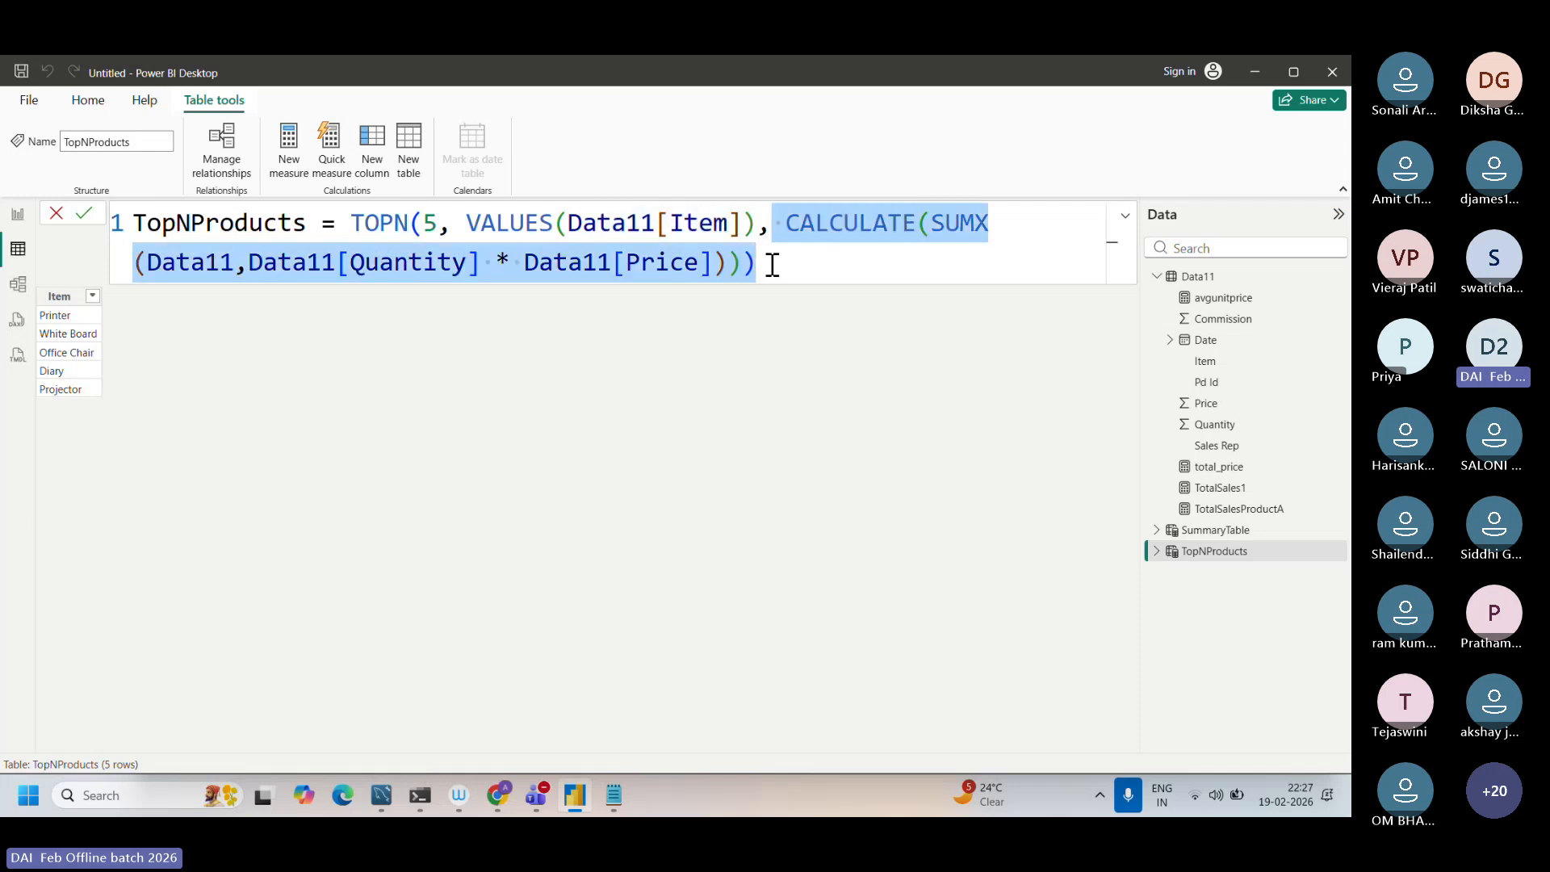
Step: Display SummaryTable, switch to Notepad and review the numbered list of DAX formulas in Dax function.txt
left_click(1235, 533)
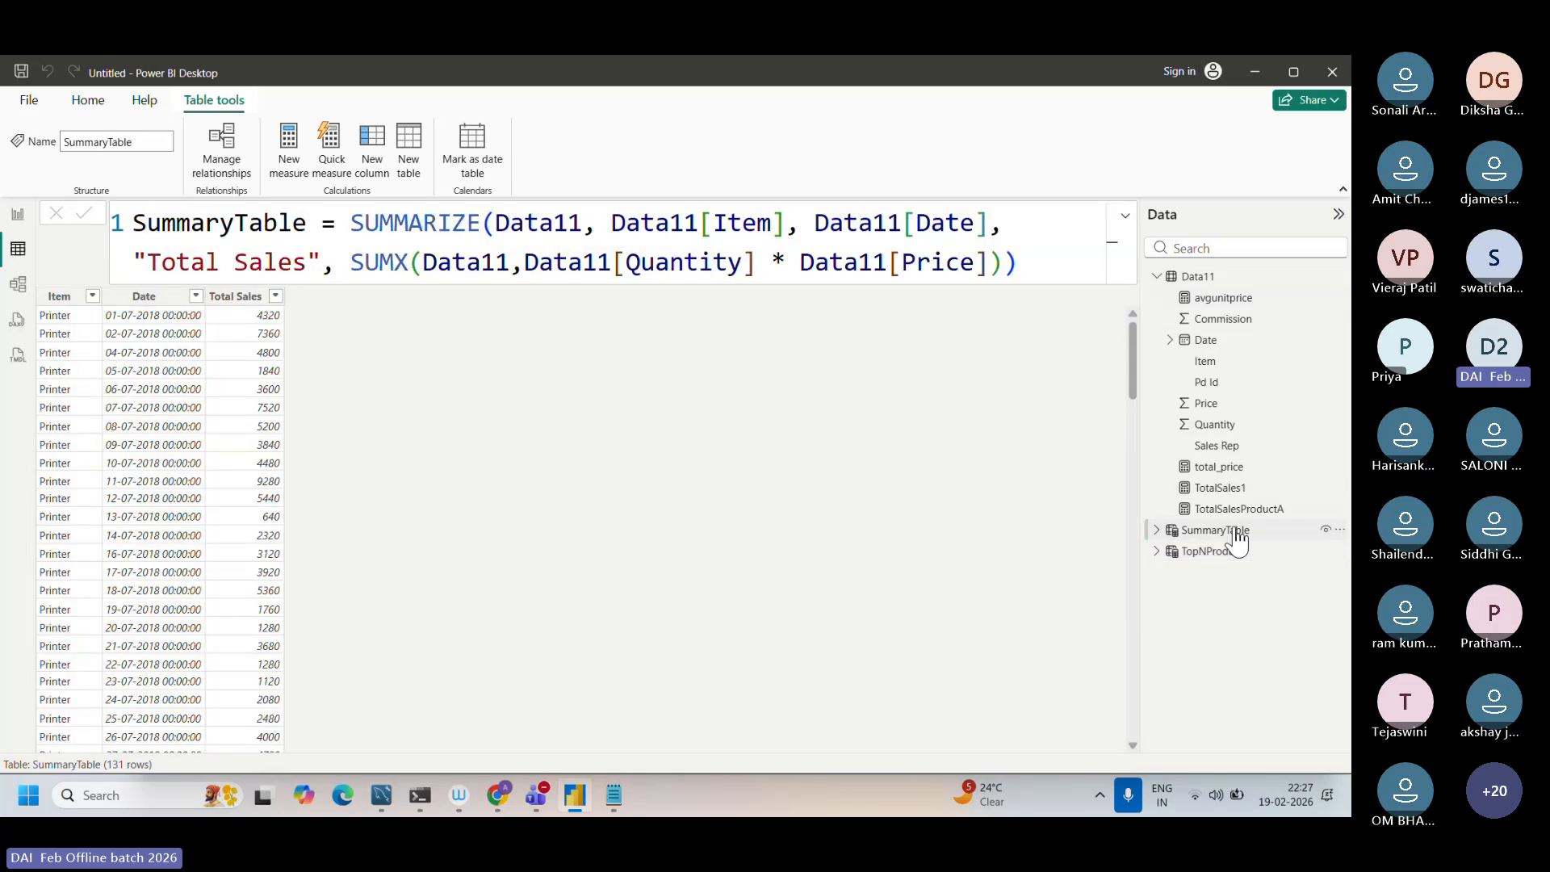
left_click(613, 795)
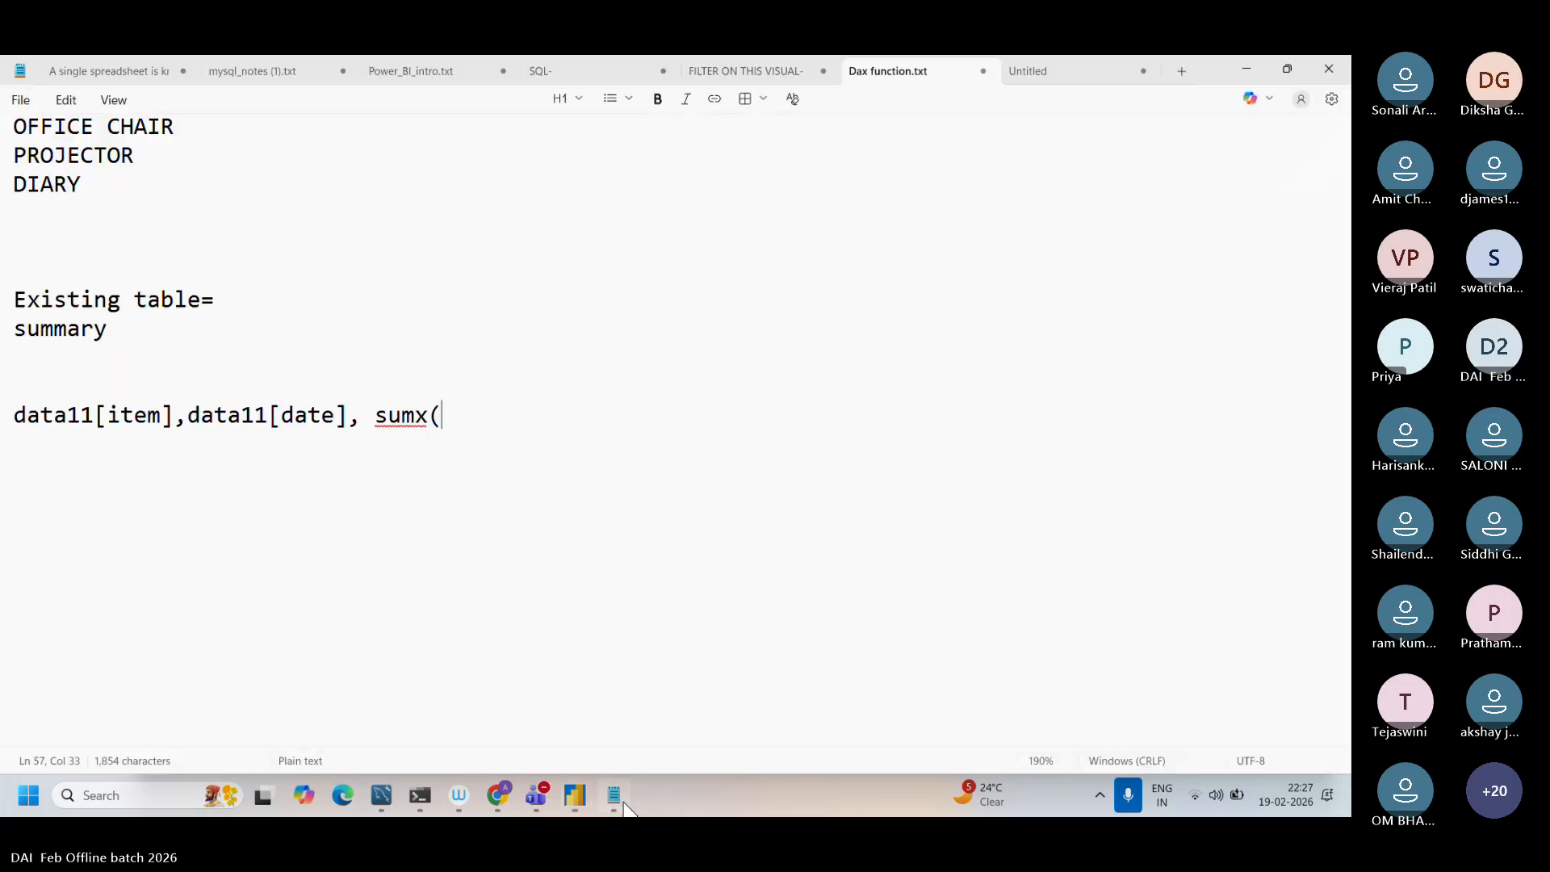
scroll(589, 633, "up", 2)
scroll(590, 634, "up", 3)
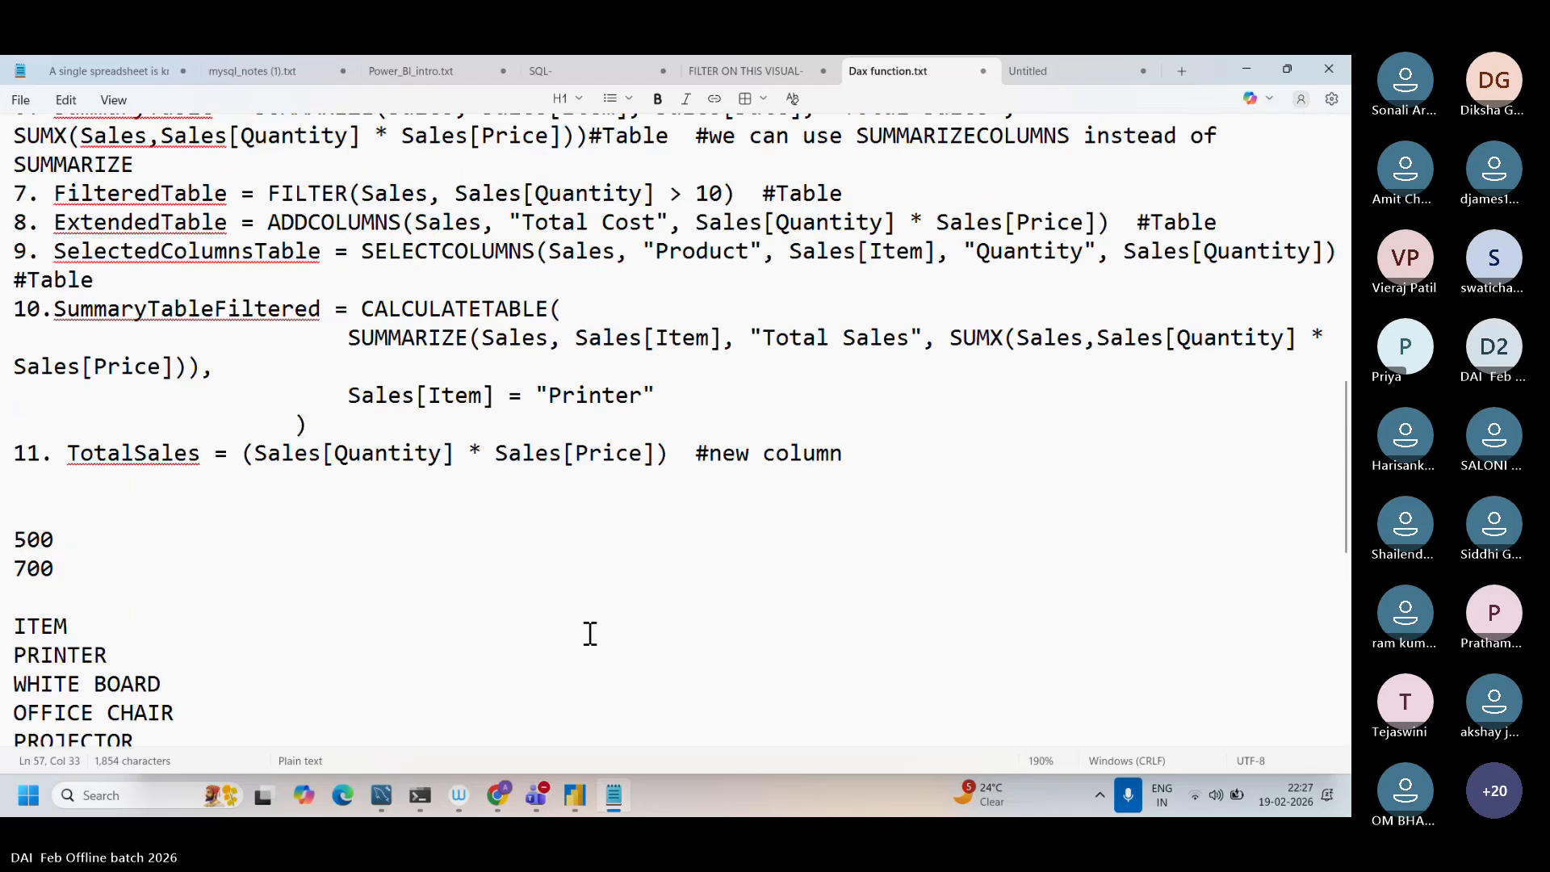
scroll(590, 634, "up", 3)
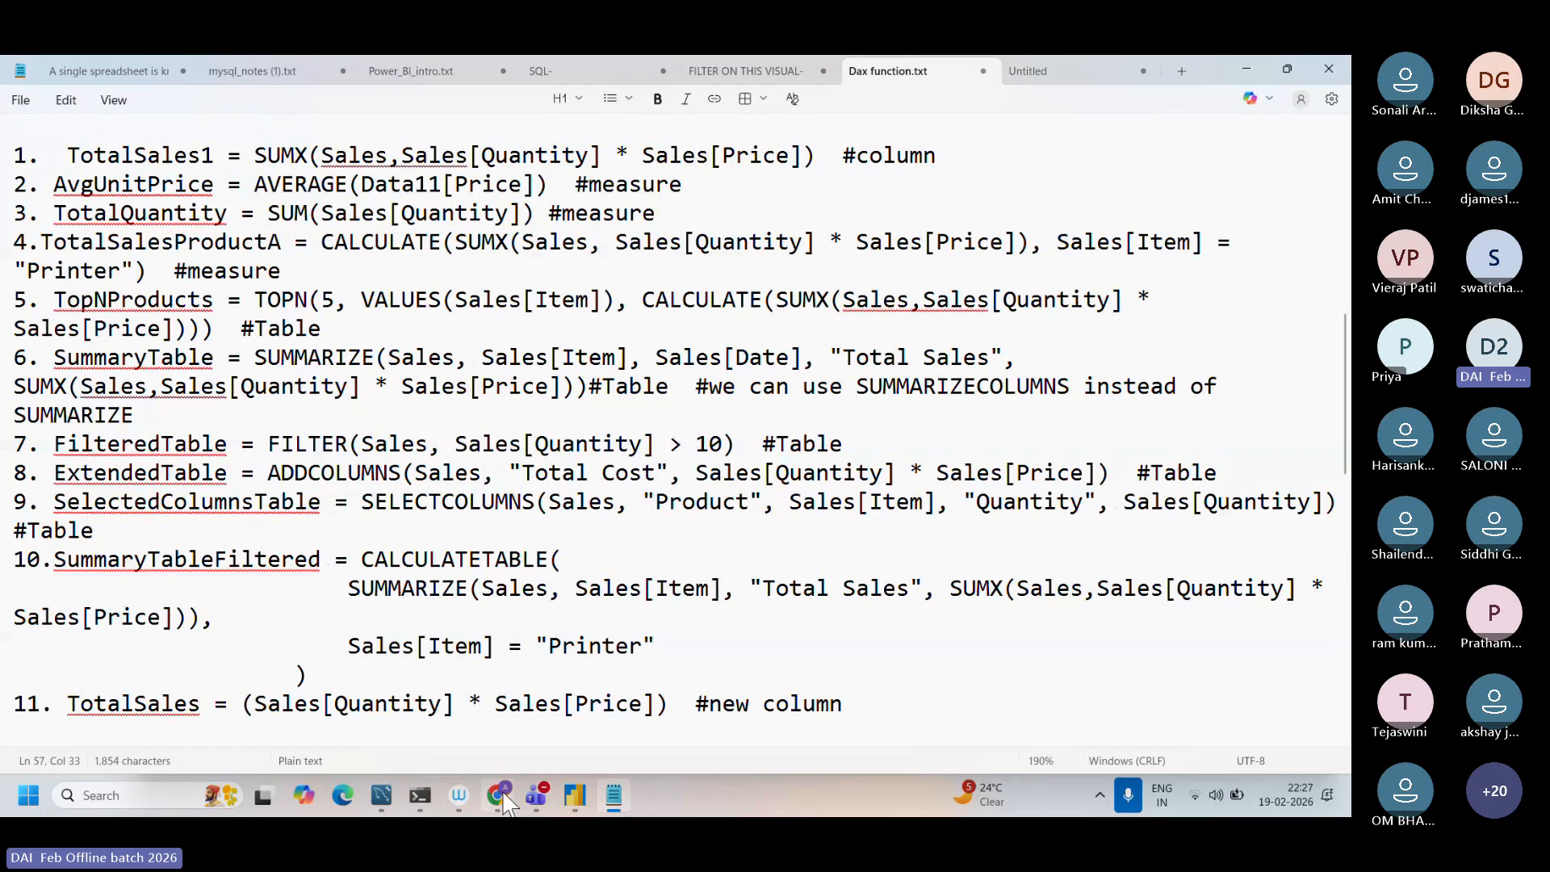
Step: Switch to Chrome and correct the Google query to "summarize dax function"
left_click(501, 798)
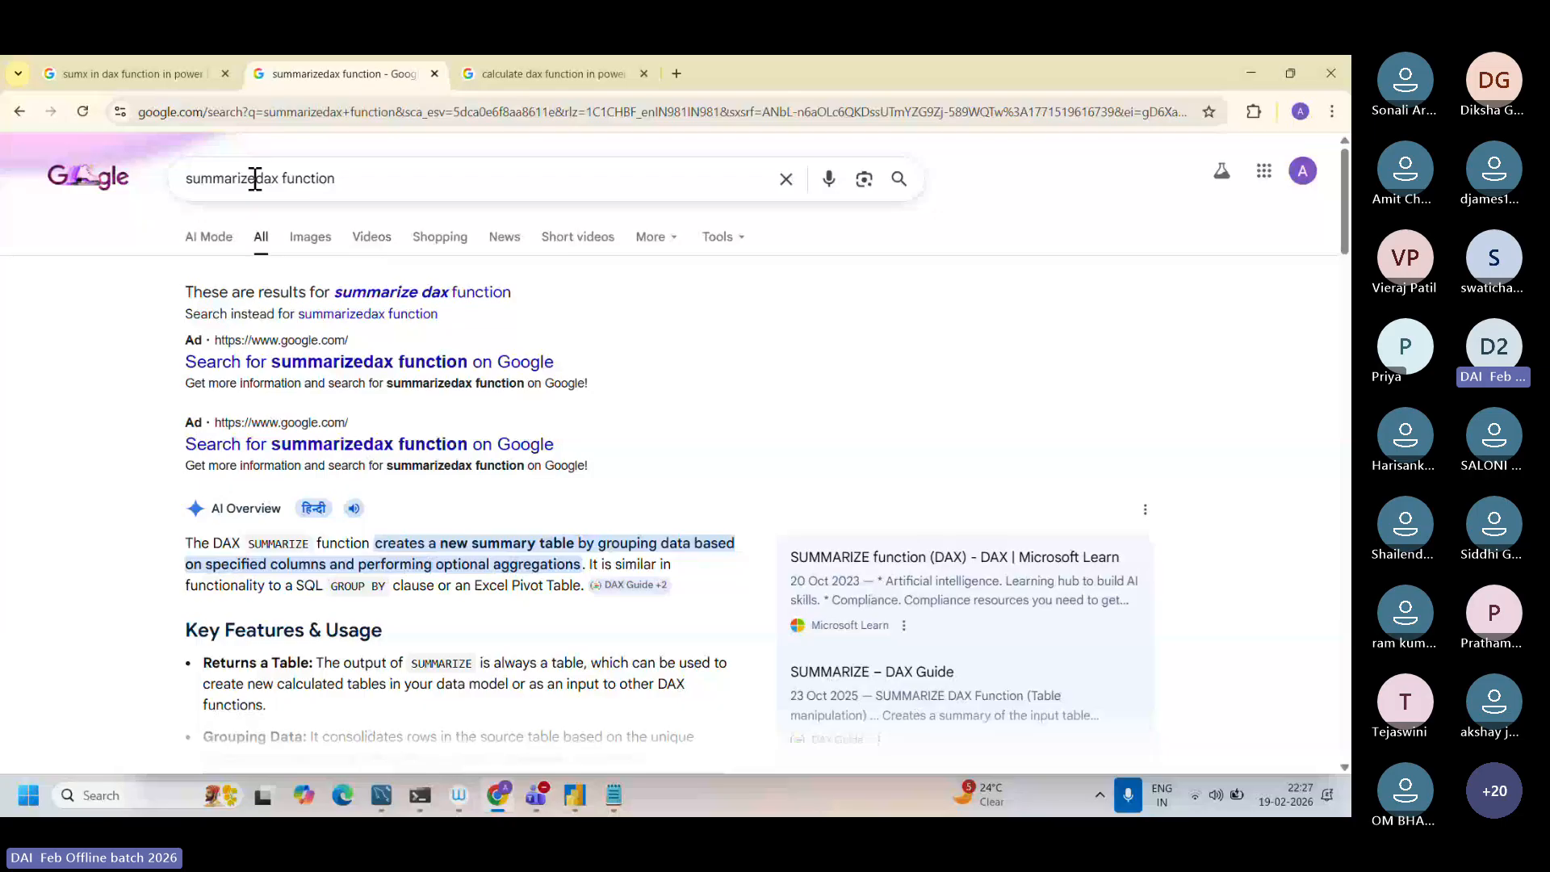
left_click(256, 178)
key("Return")
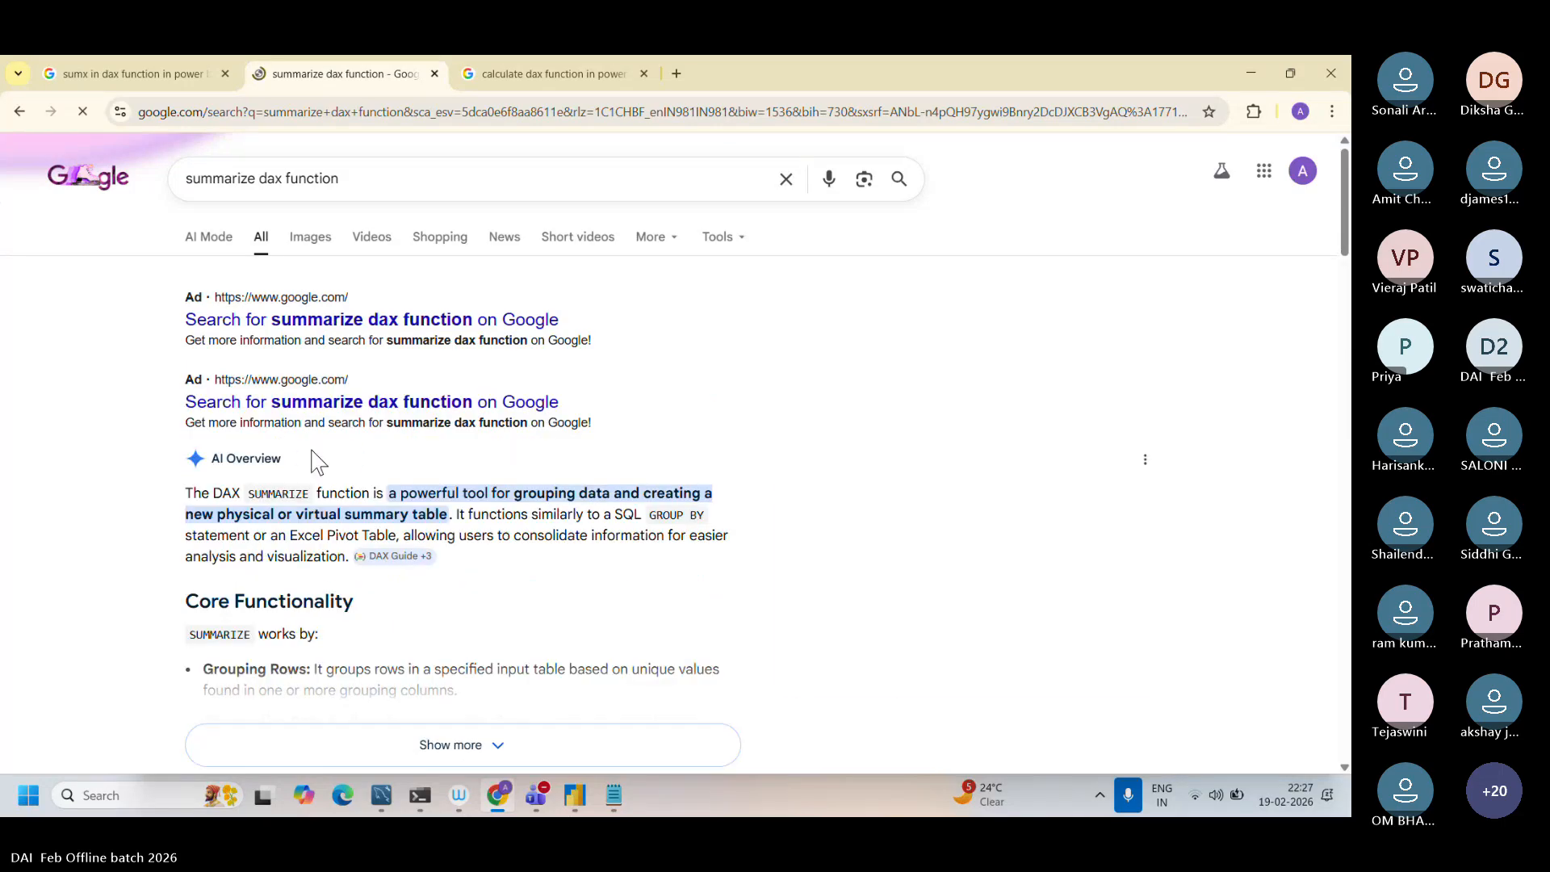
Step: Read the AI Overview definition of SUMMARIZE and expand the overview to examine its core functionality
scroll(310, 453, "up", 4)
scroll(314, 460, "down", 1)
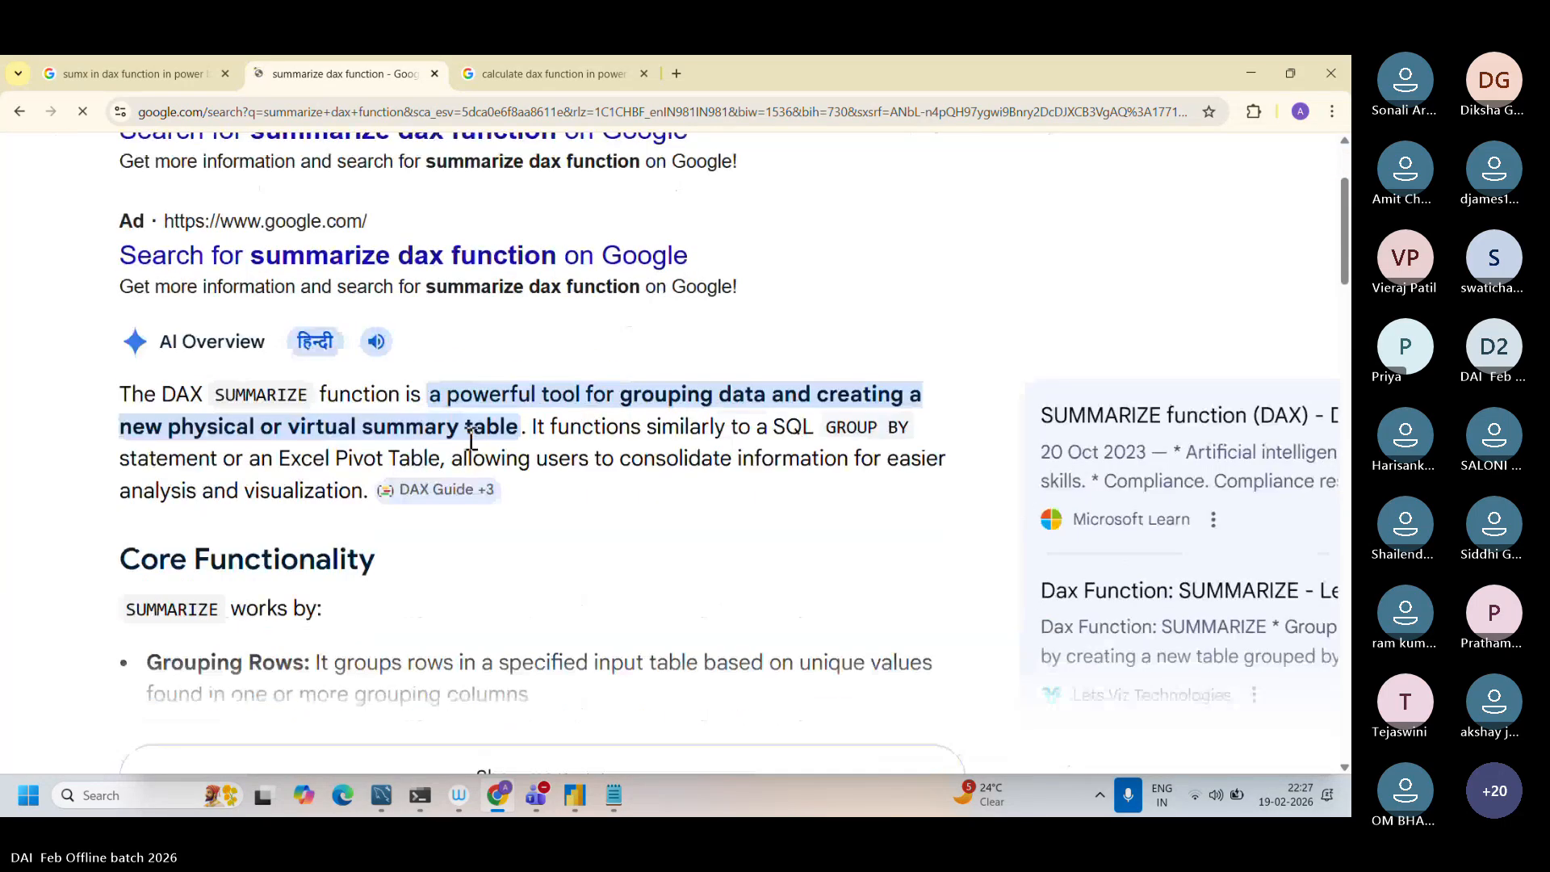
left_click_drag(130, 396, 525, 433)
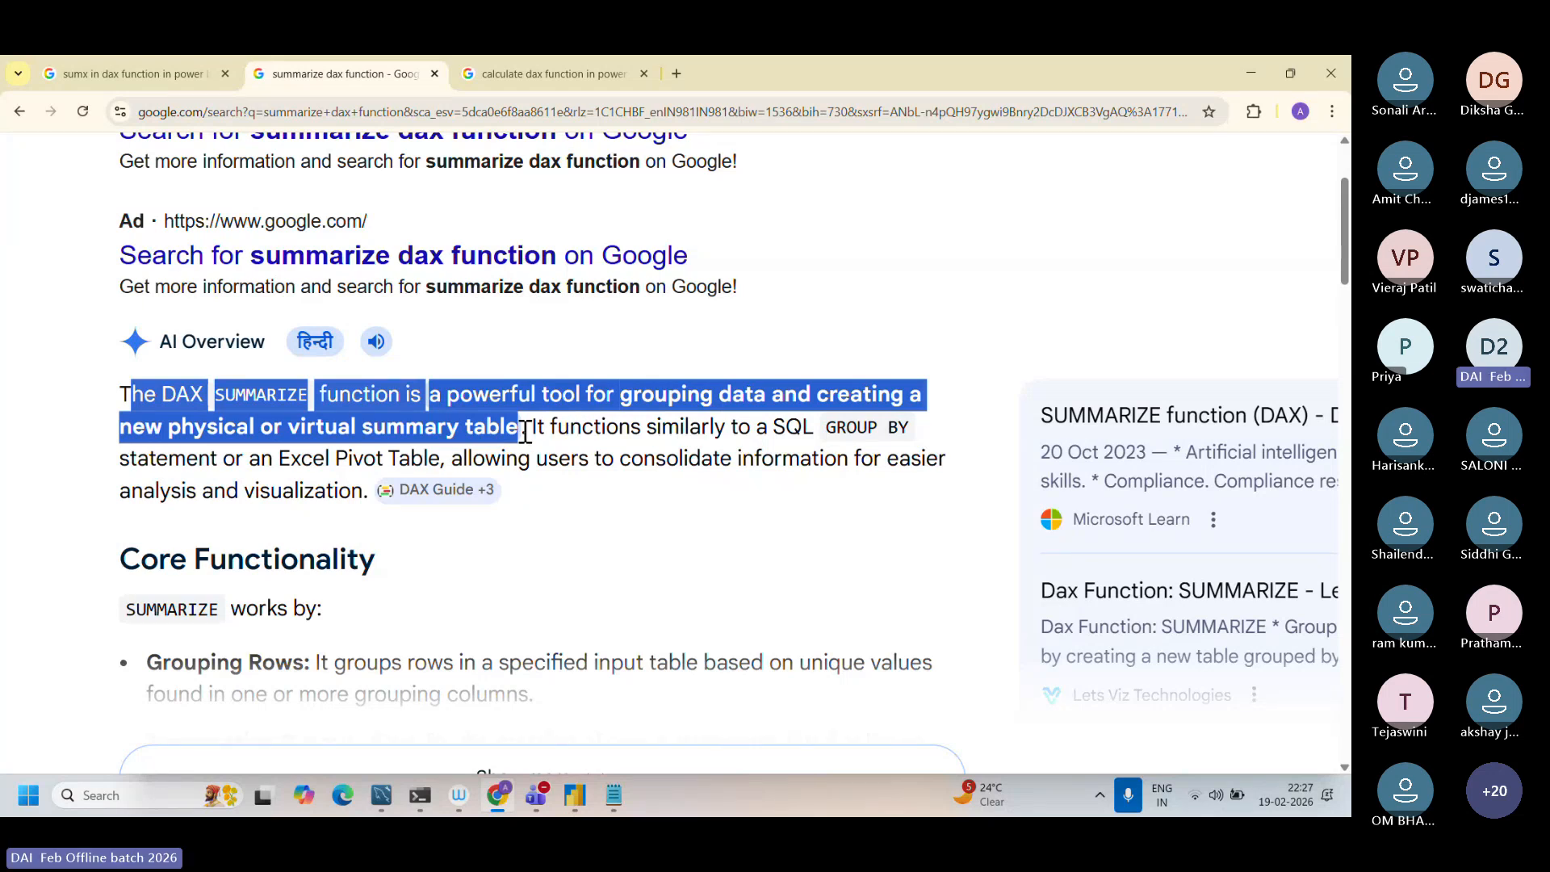
scroll(525, 433, "down", 3)
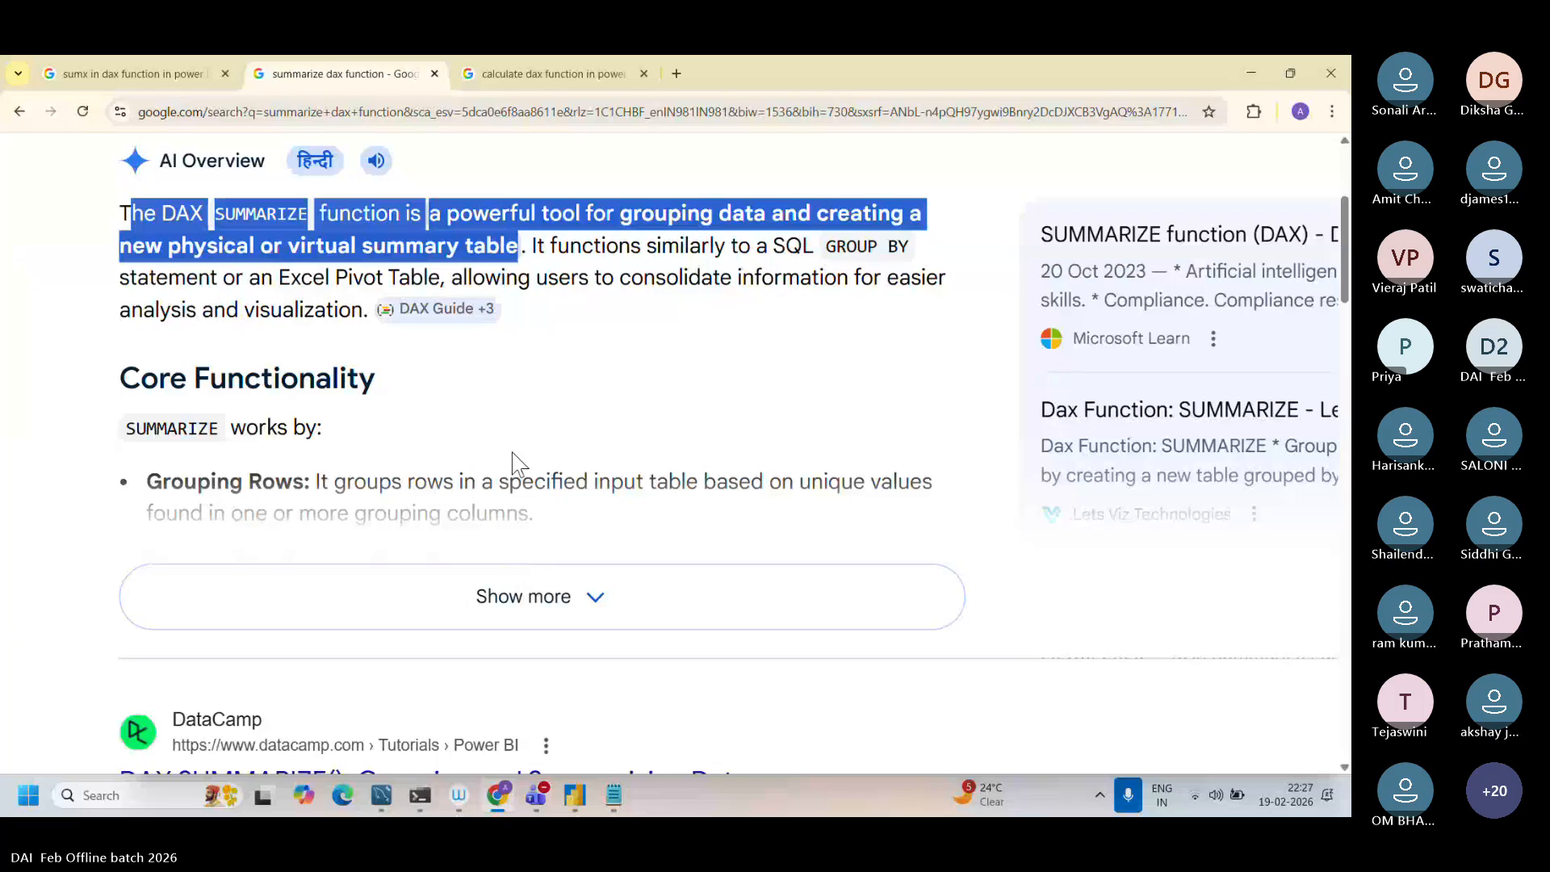
scroll(516, 464, "down", 1)
left_click(517, 498)
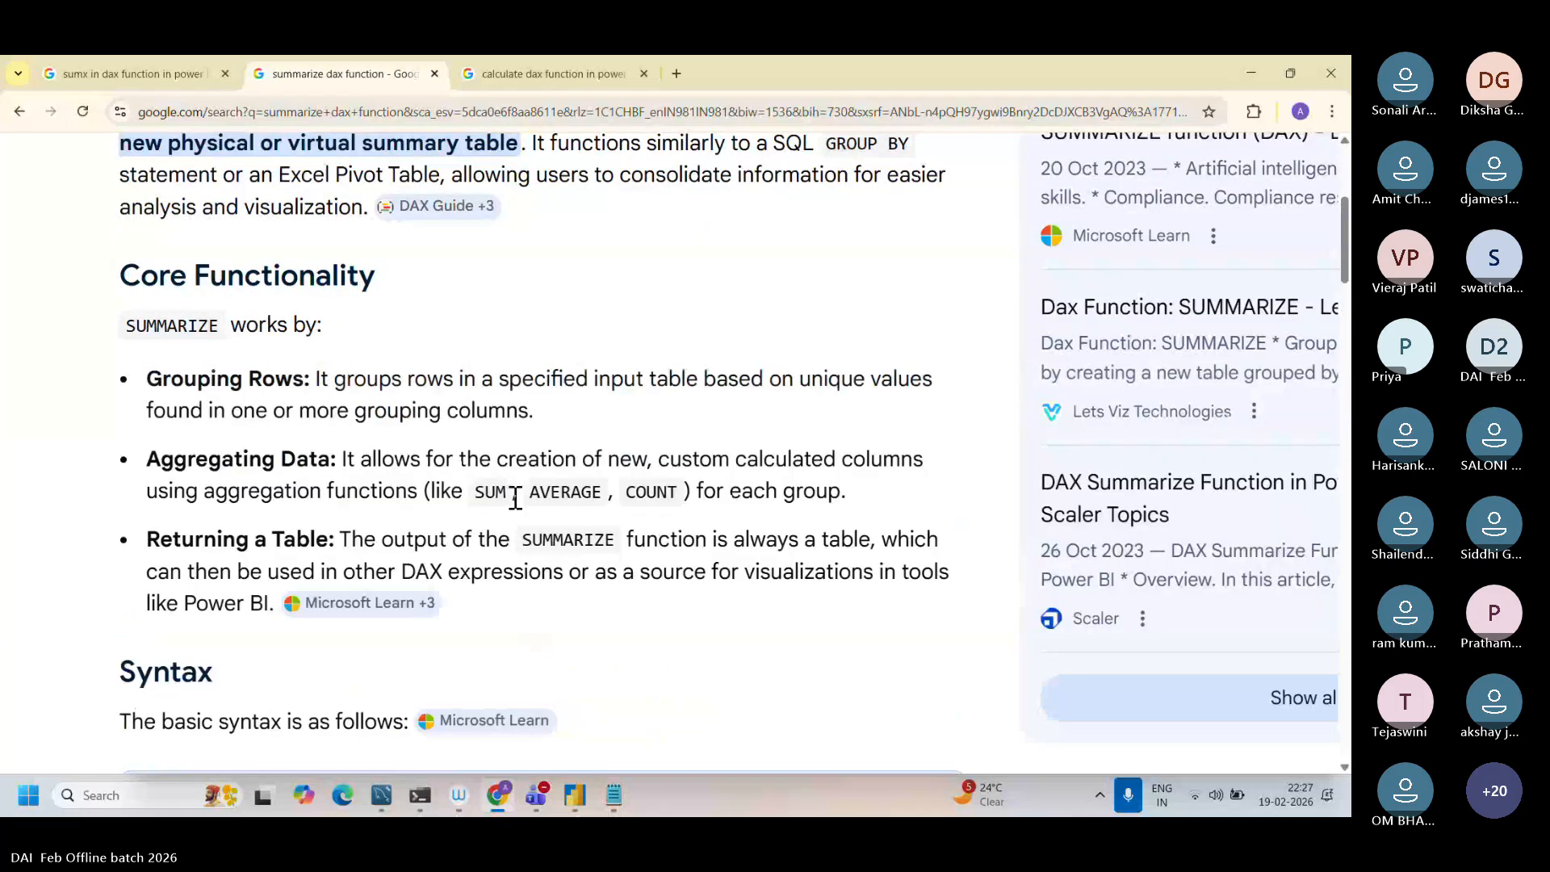
scroll(510, 367, "up", 2)
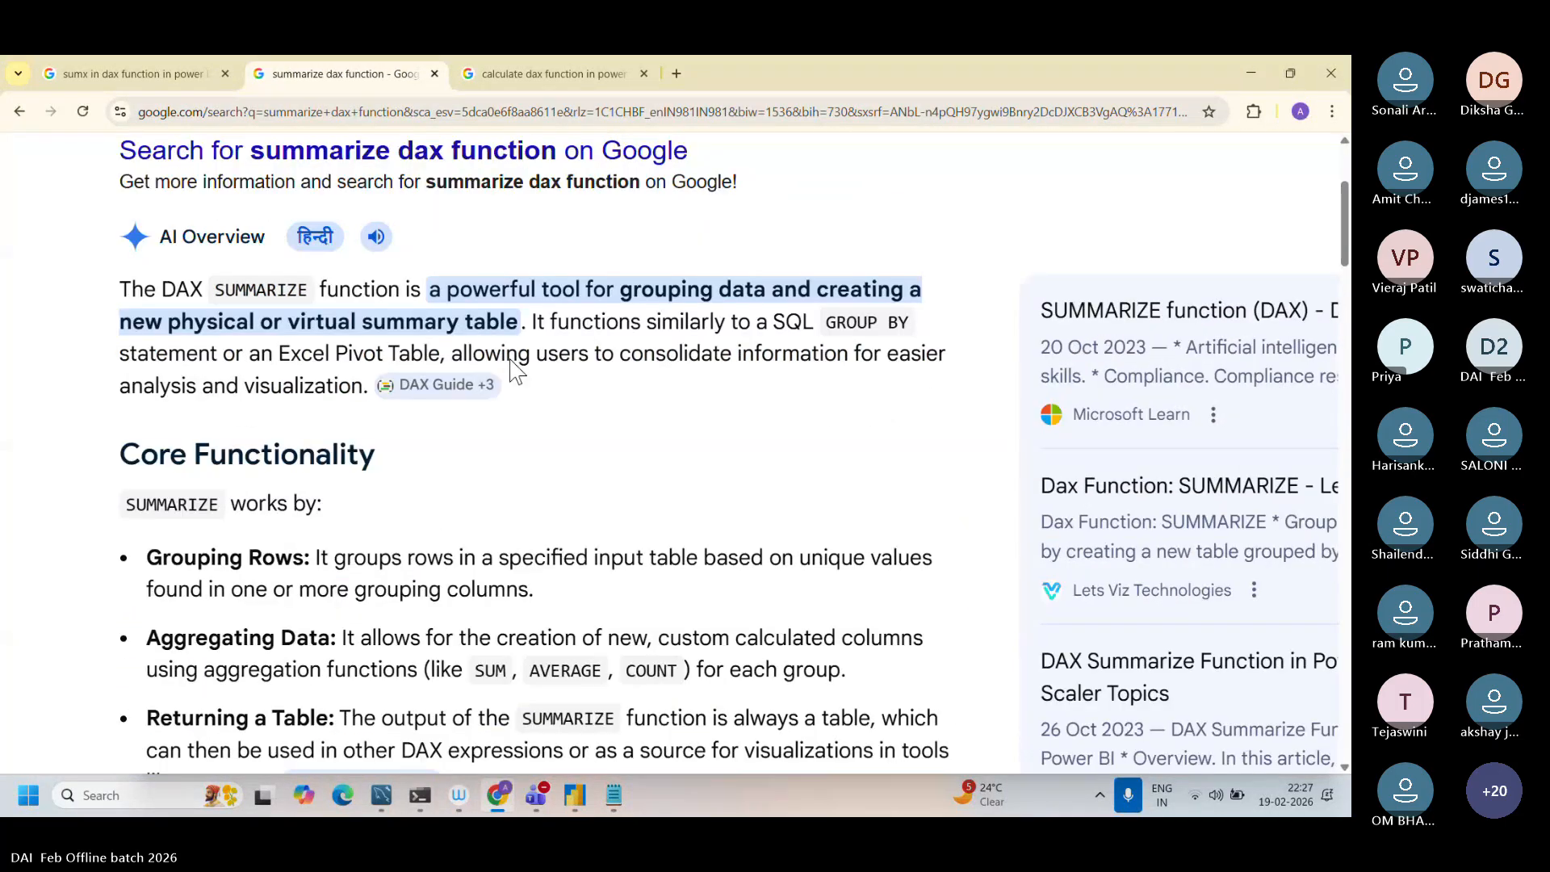
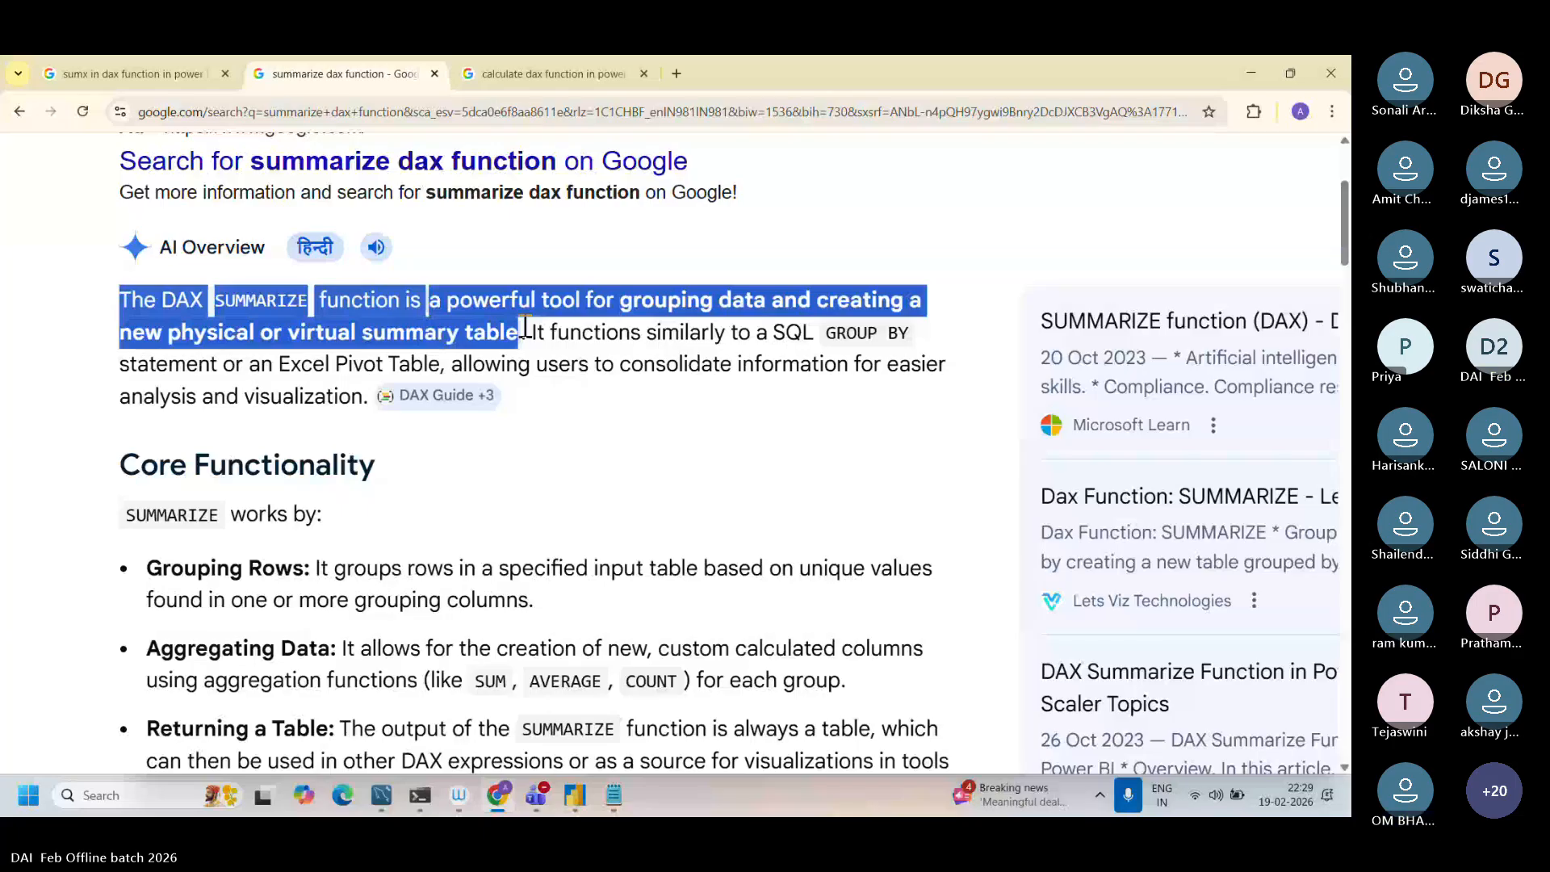
Step: Switch to Notepad, copy the formula FilteredTable = FILTER(Sales, Sales[Quantity] > 10) from Dax function.txt and return to Power BI Desktop
mouse_move(615, 805)
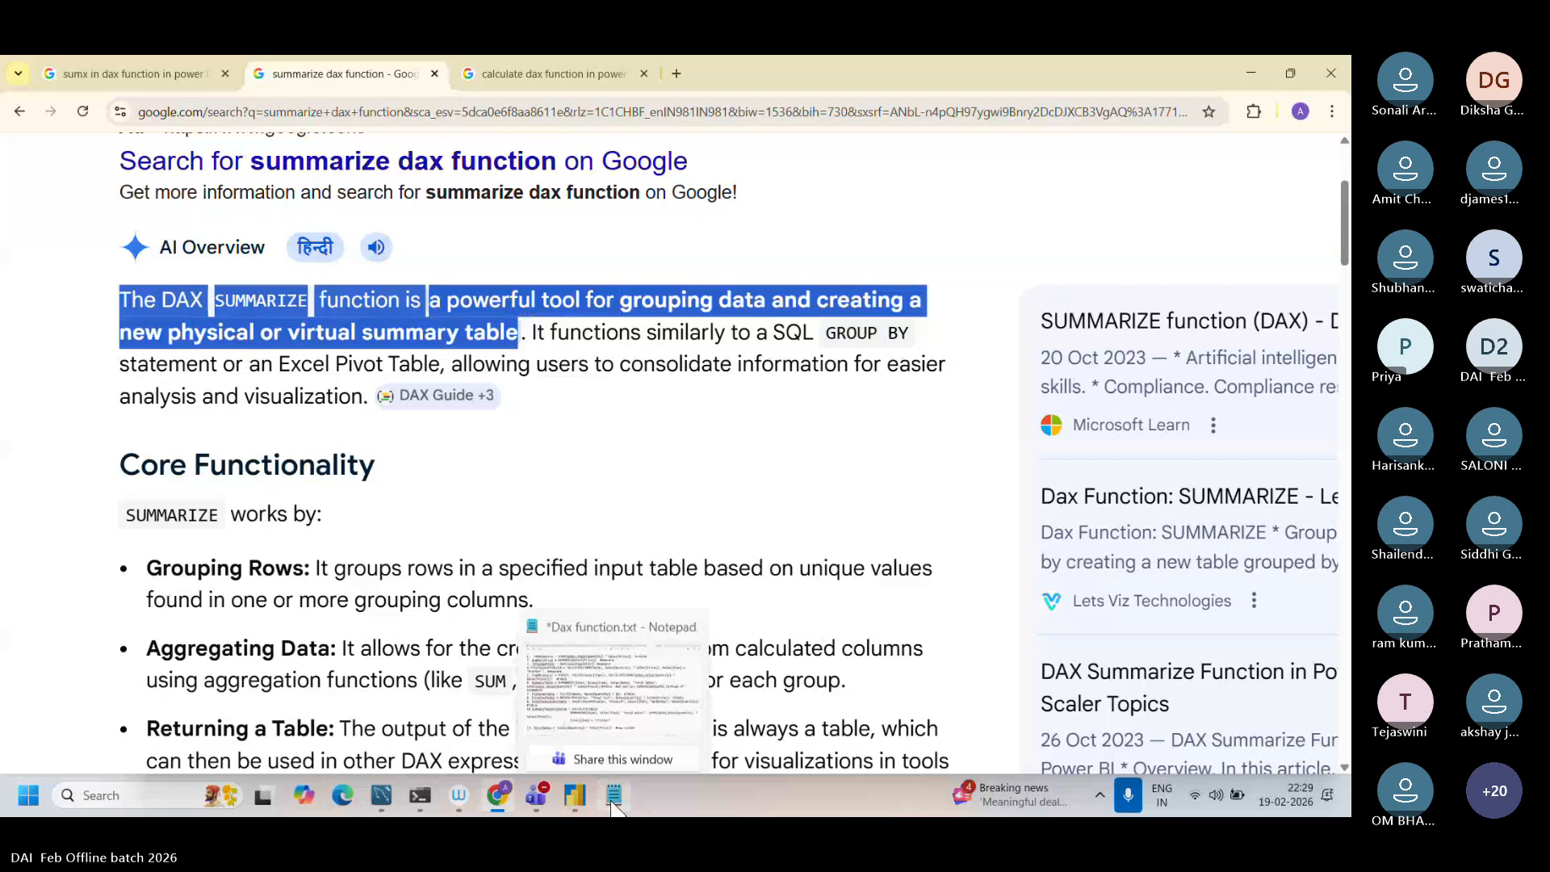
left_click(615, 806)
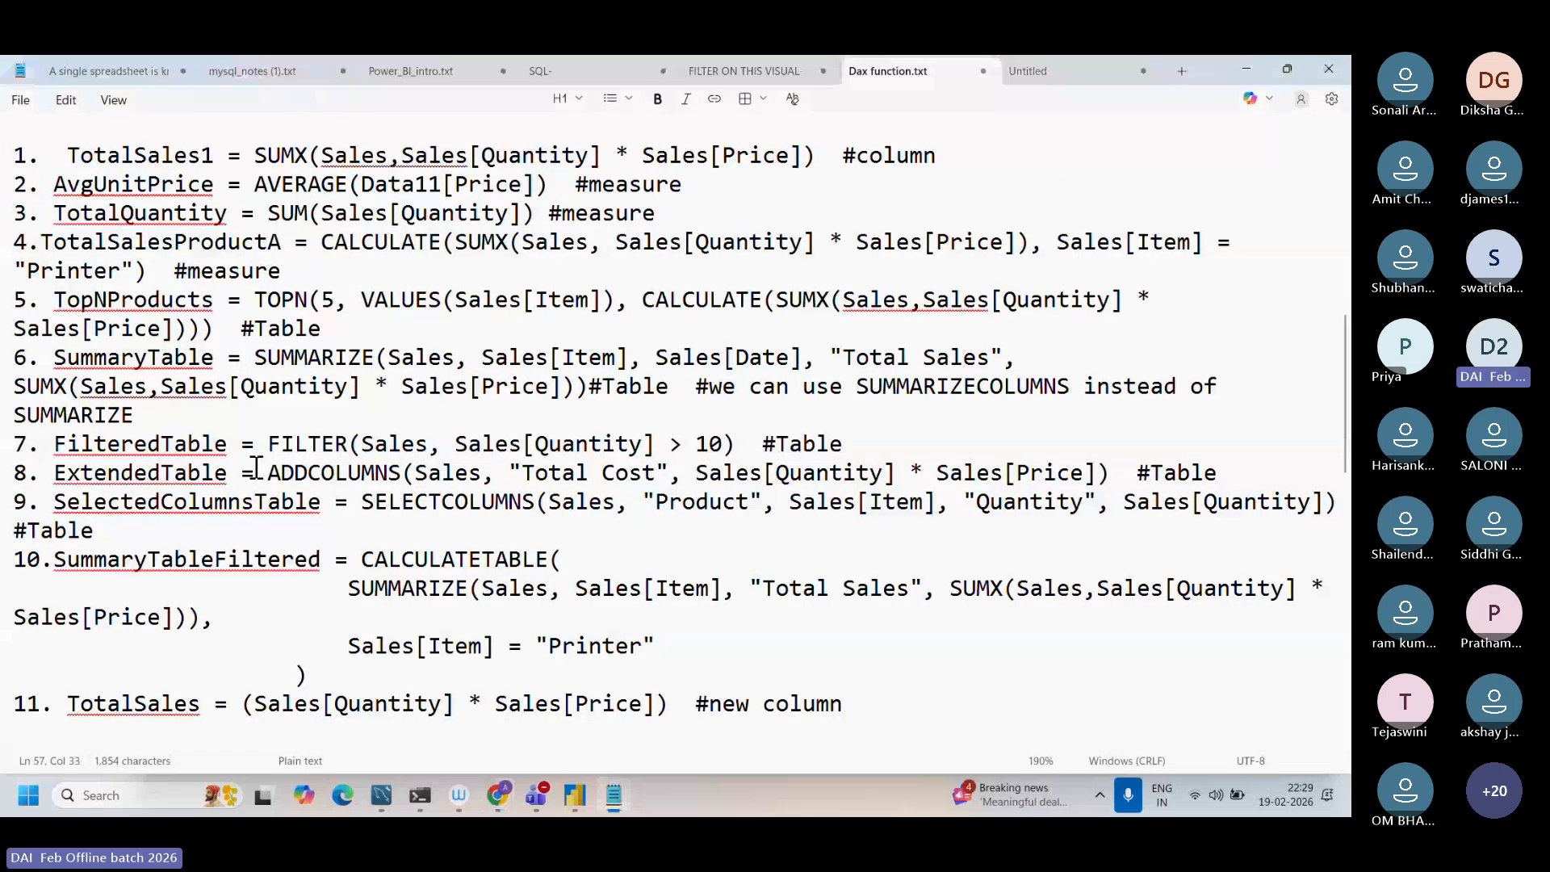
left_click_drag(54, 443, 762, 443)
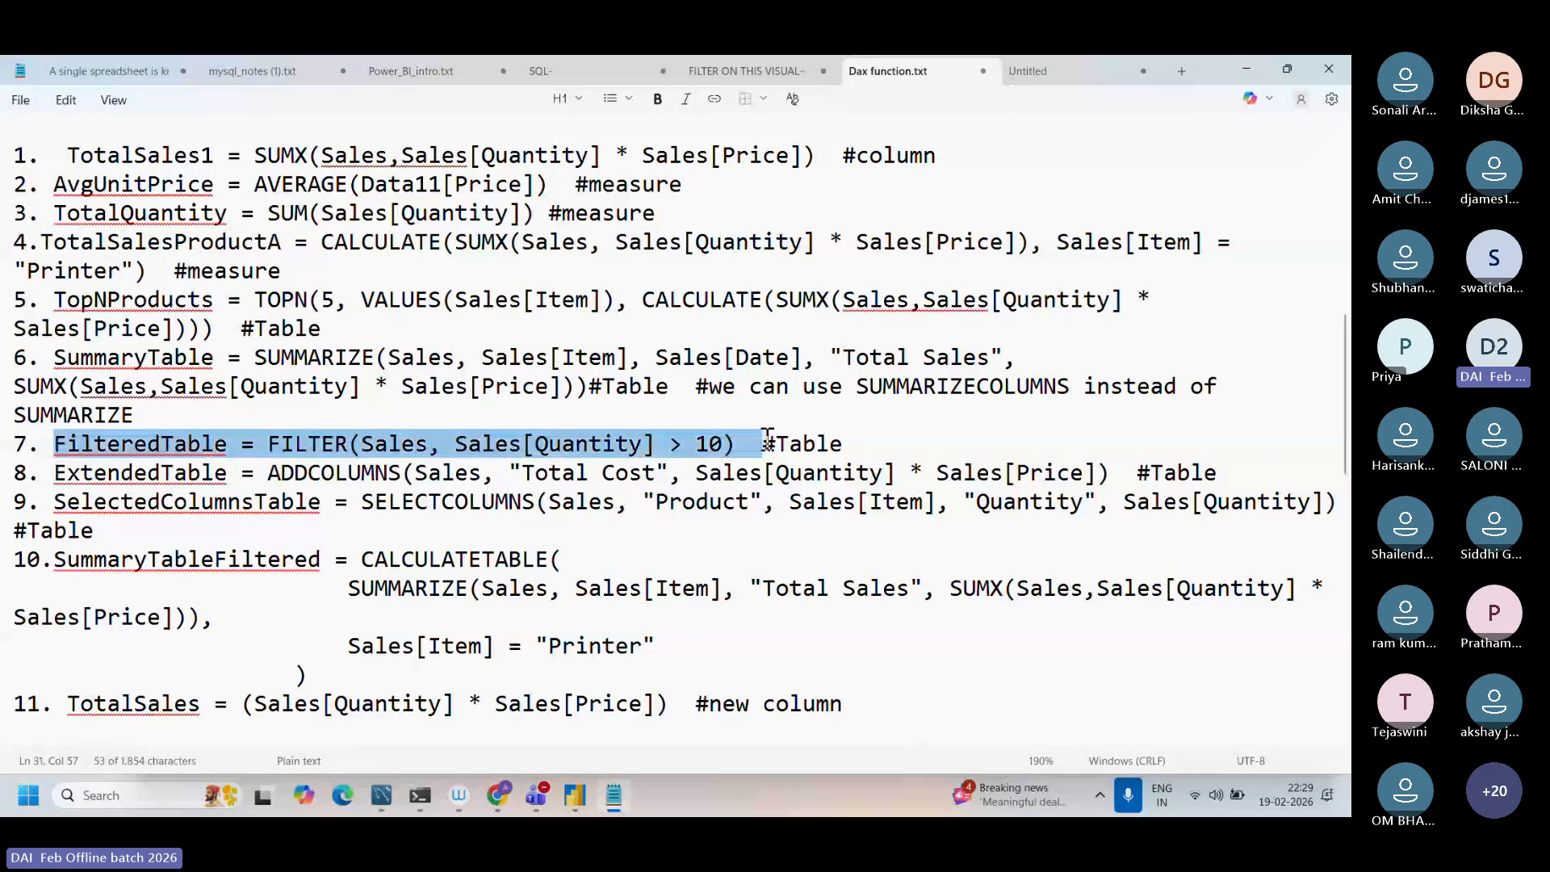
left_click_drag(767, 439, 736, 443)
key("ctrl+c")
left_click(570, 809)
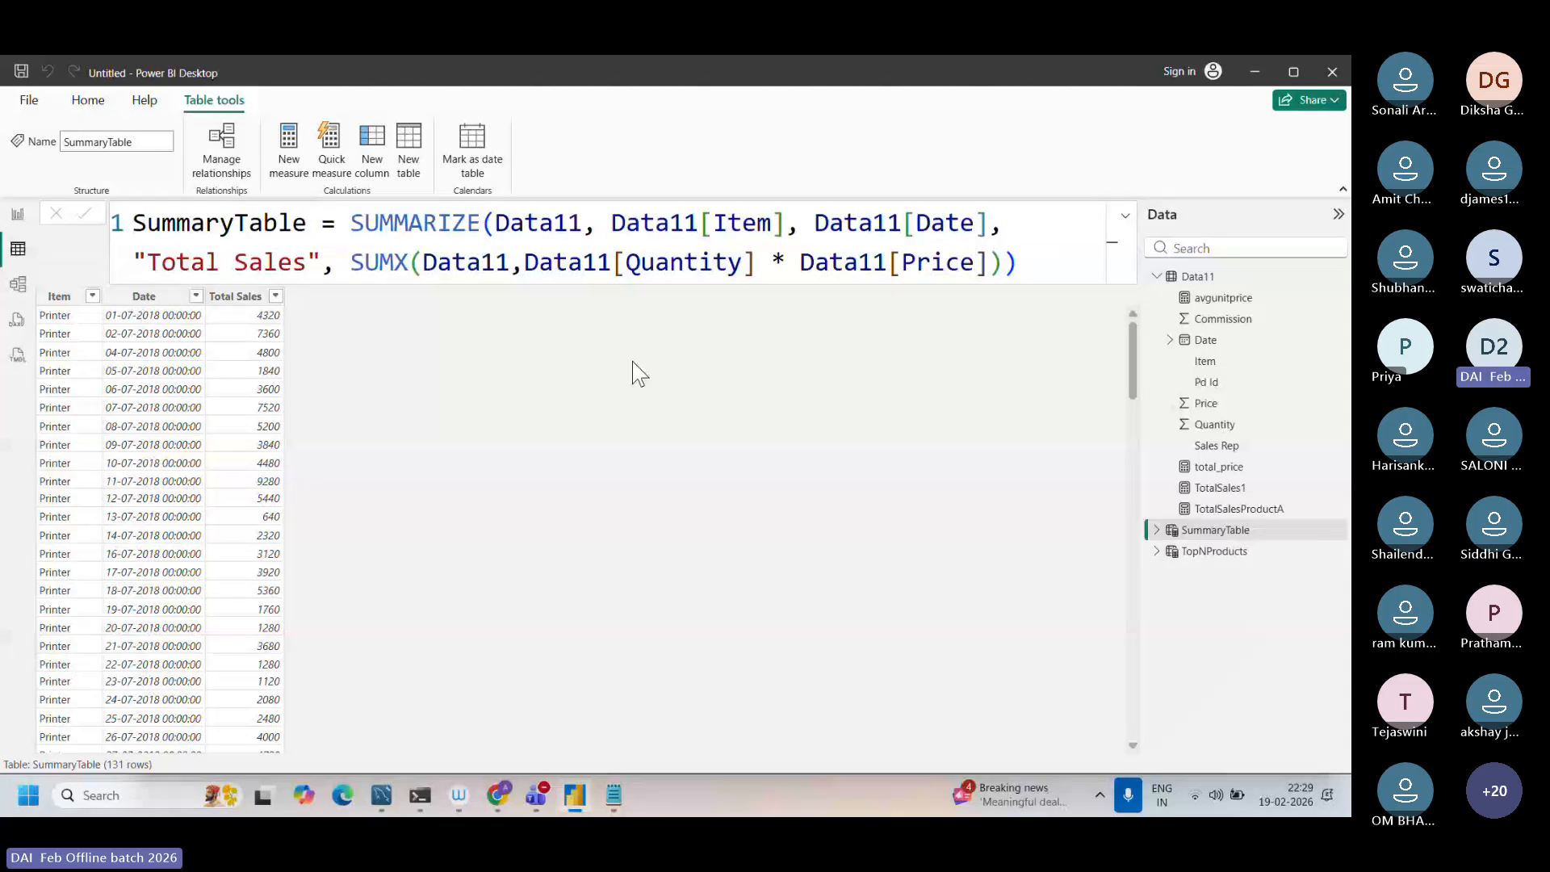
Step: Open the TotalSalesProductA measure and examine its Quantity * Price expression and the Item = "Printer" filter
left_click(1215, 476)
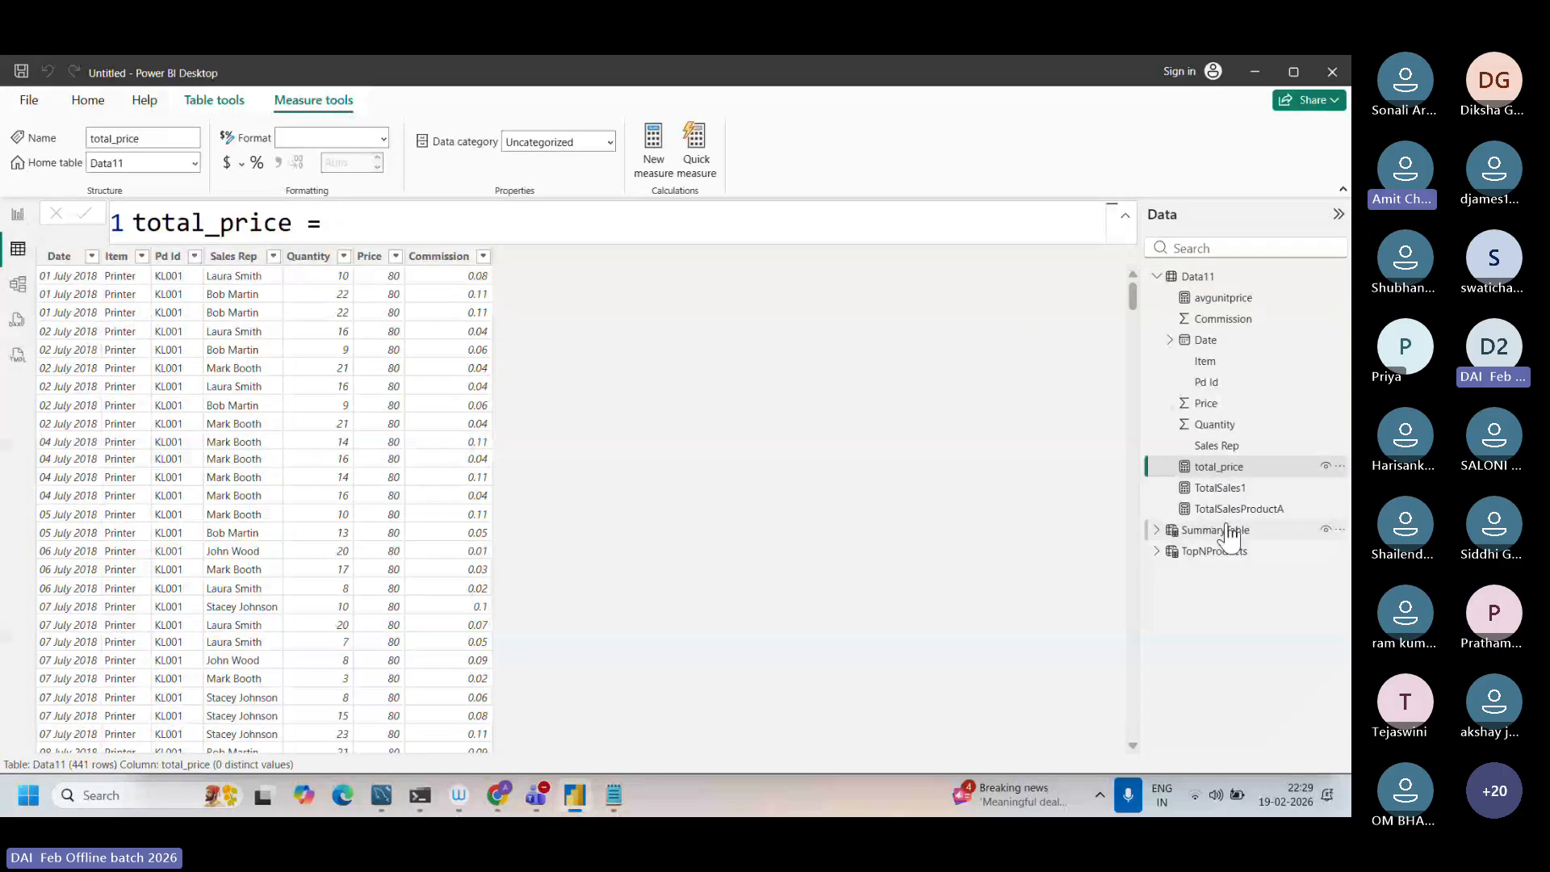
left_click(1236, 508)
left_click(744, 263)
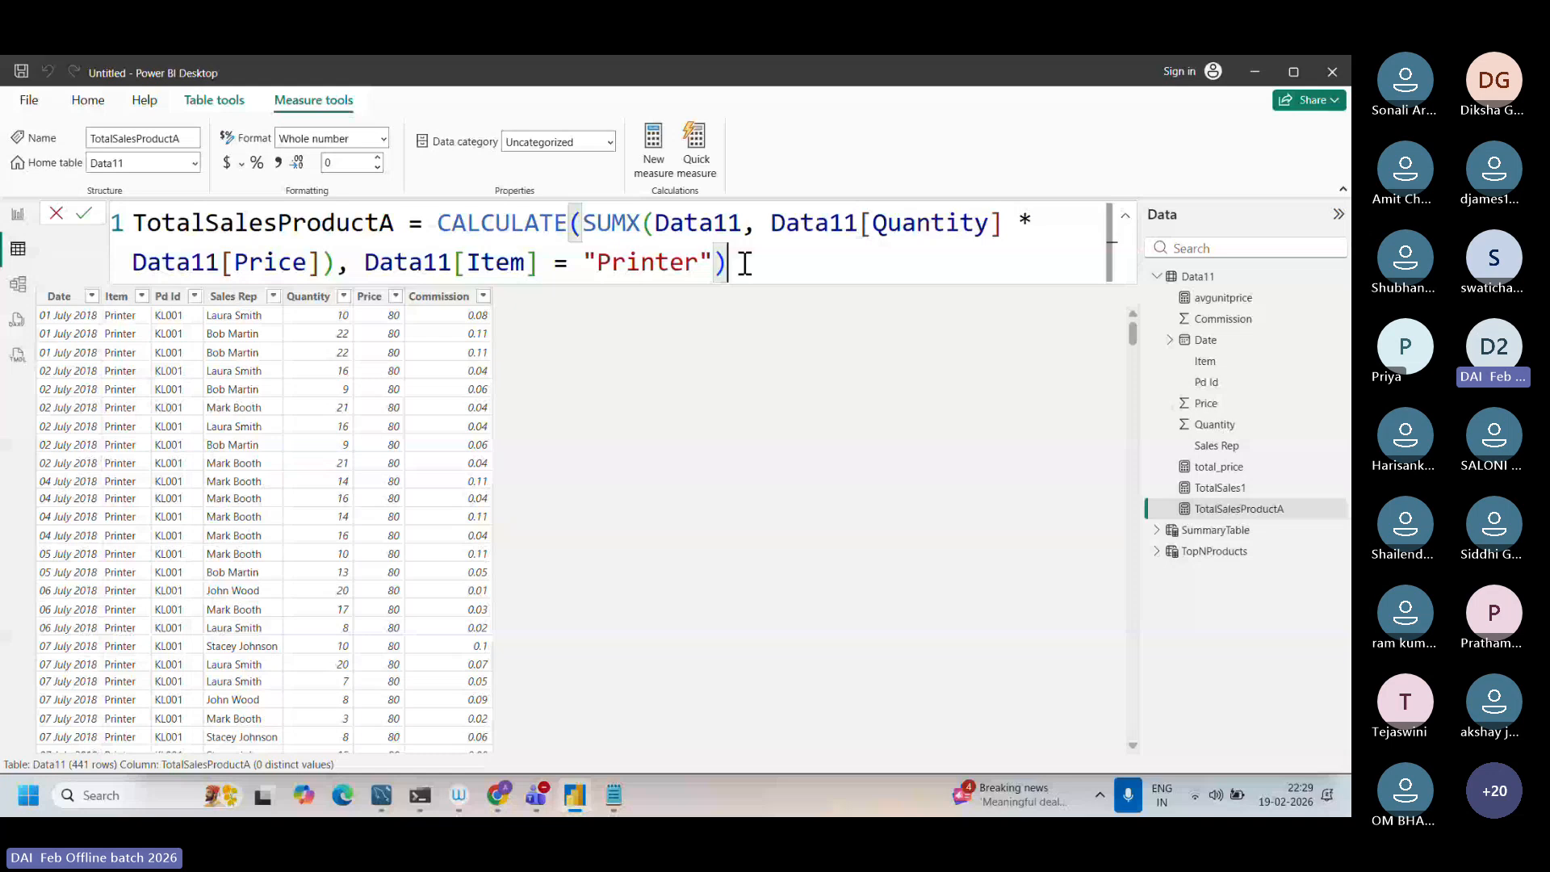
left_click_drag(771, 226, 706, 275)
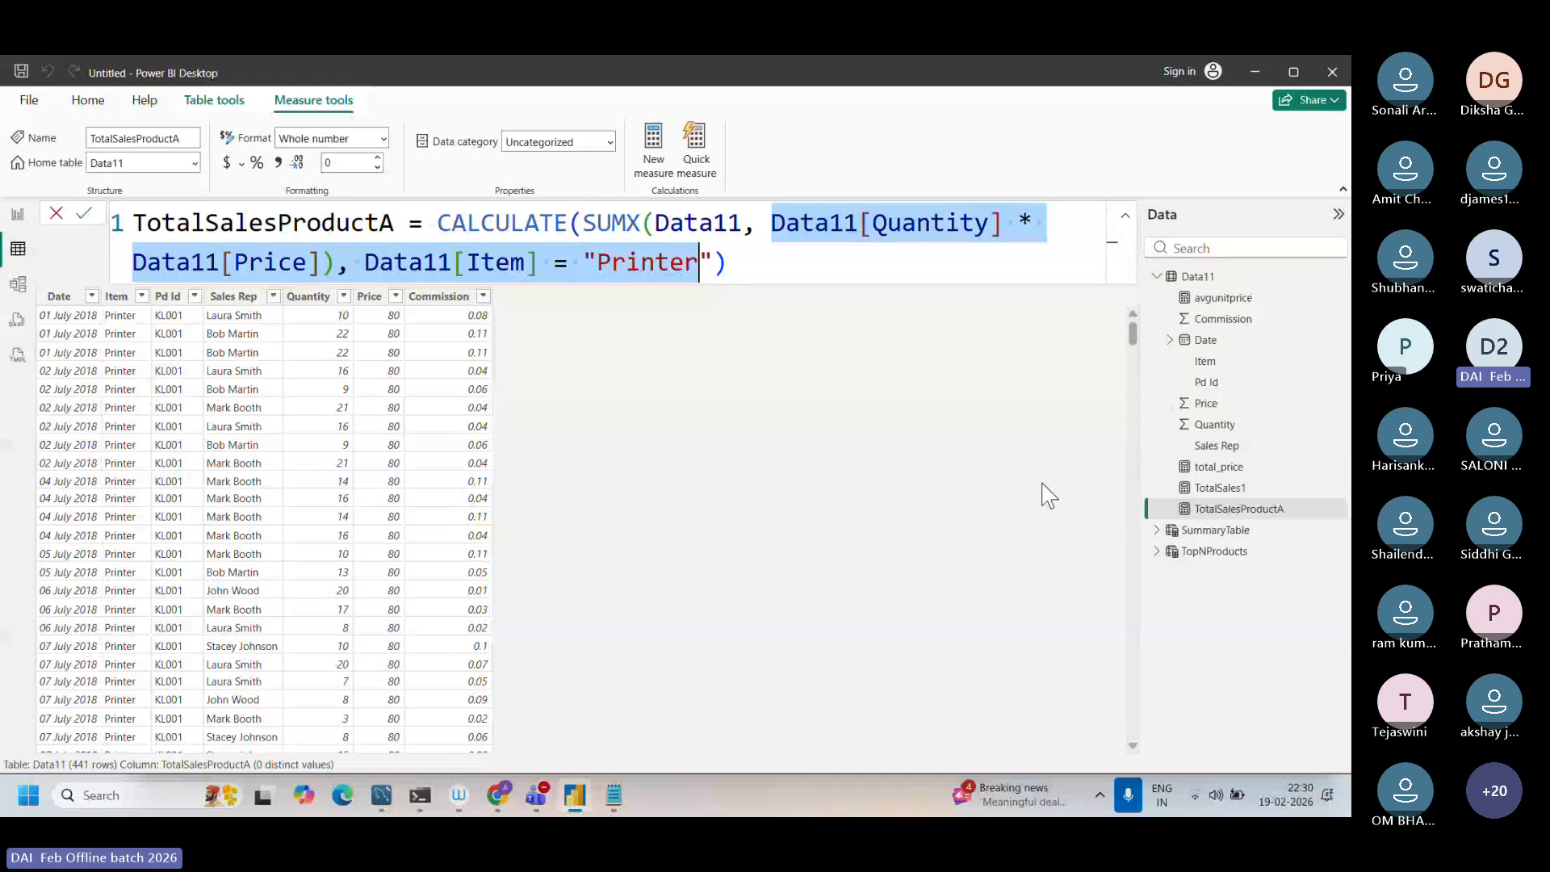
Step: Review the SummaryTable formula and the VALUES and CALCULATE arguments in the TopNProducts formula
left_click(1204, 536)
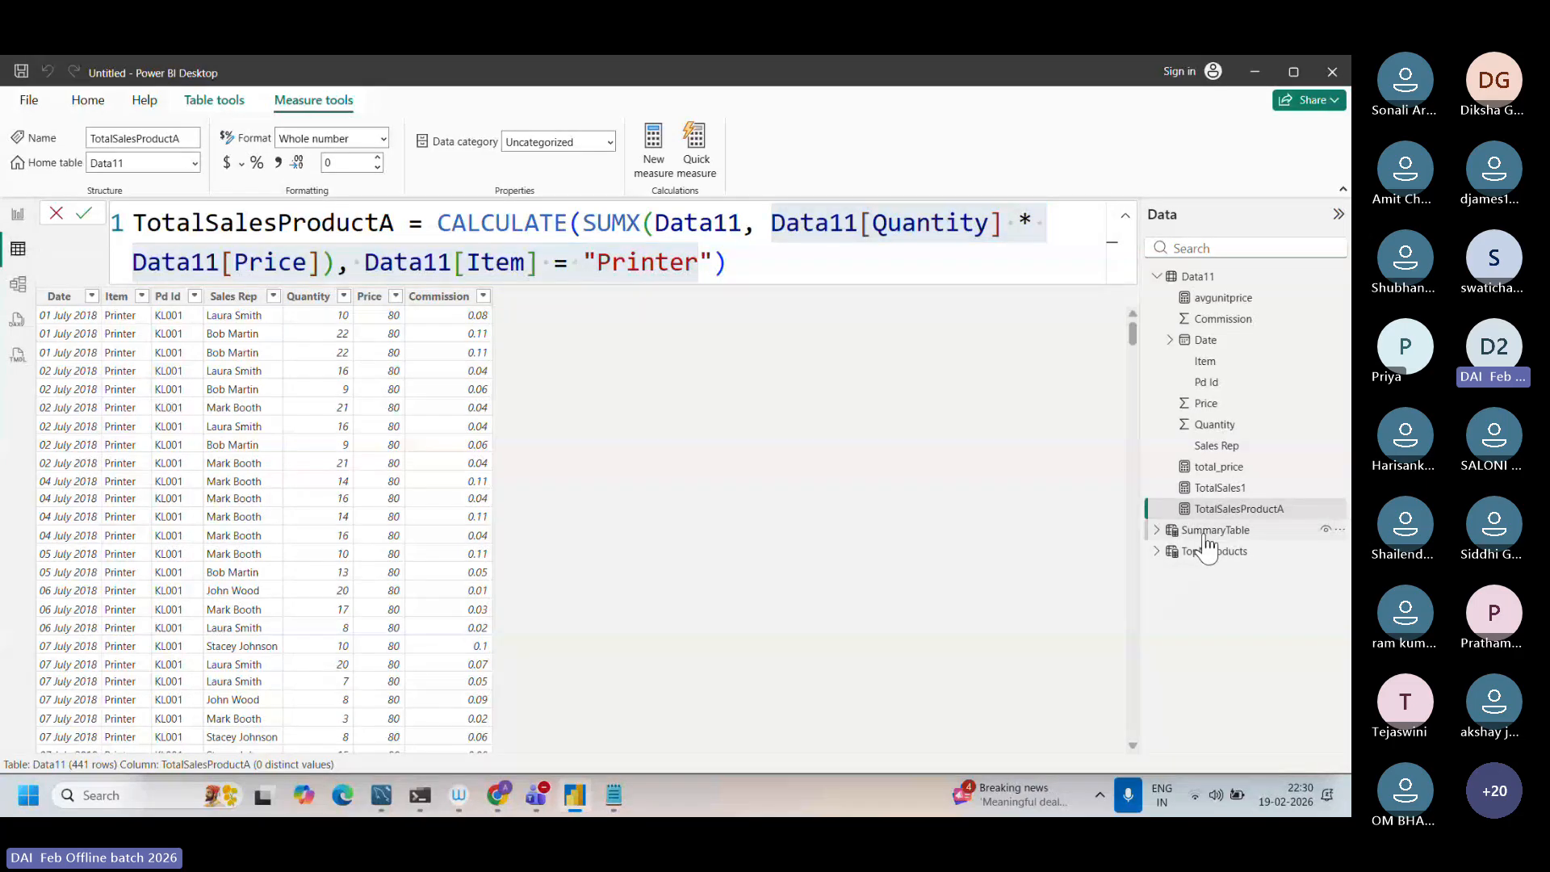
left_click(1207, 533)
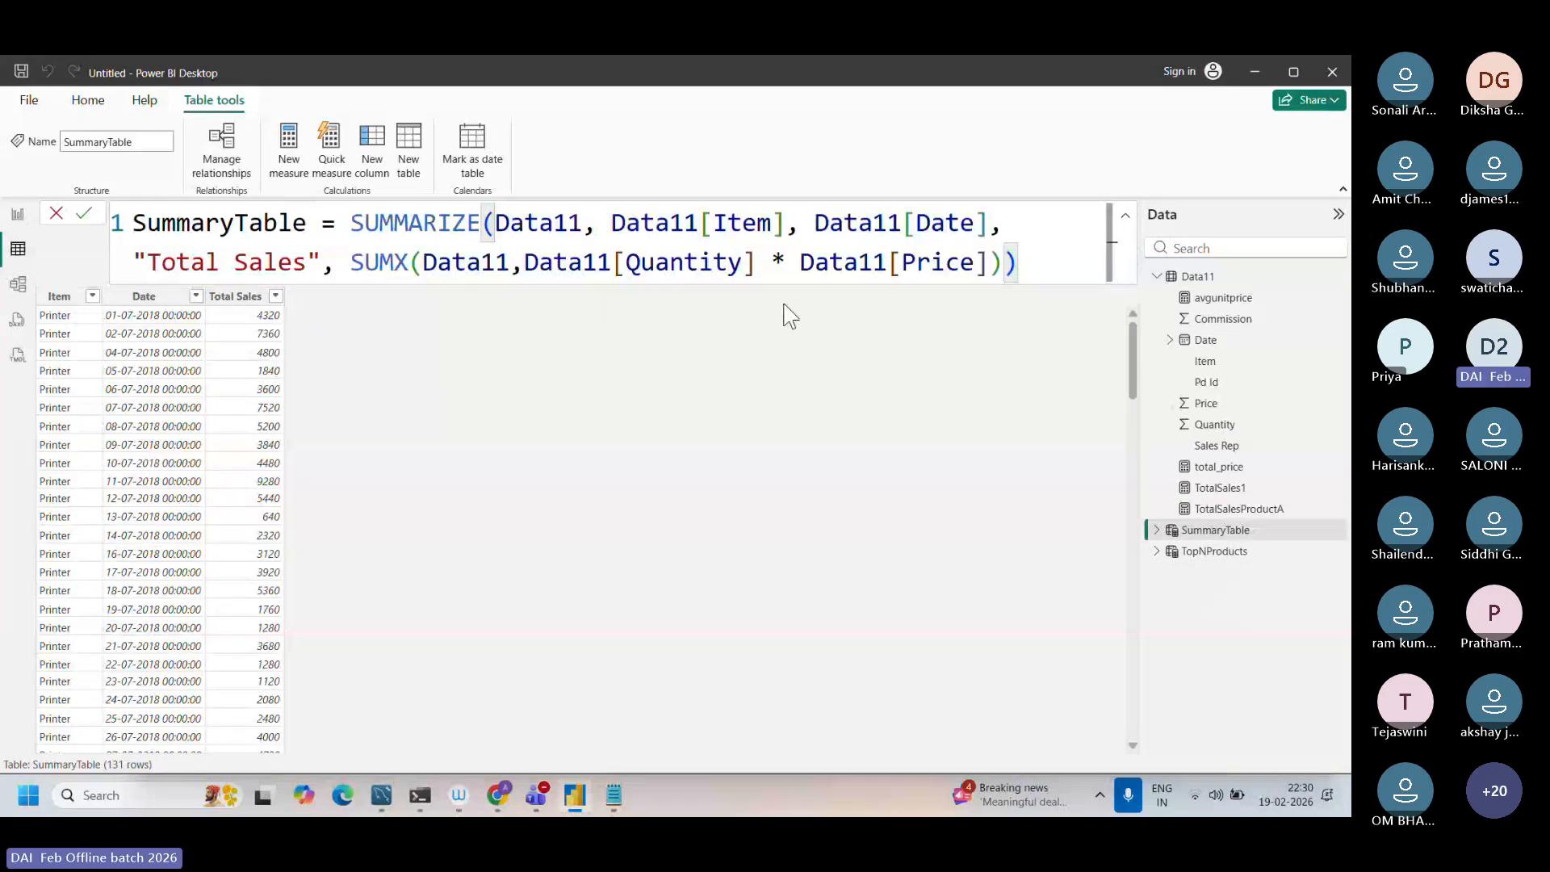
left_click(1218, 554)
left_click_drag(657, 230, 741, 228)
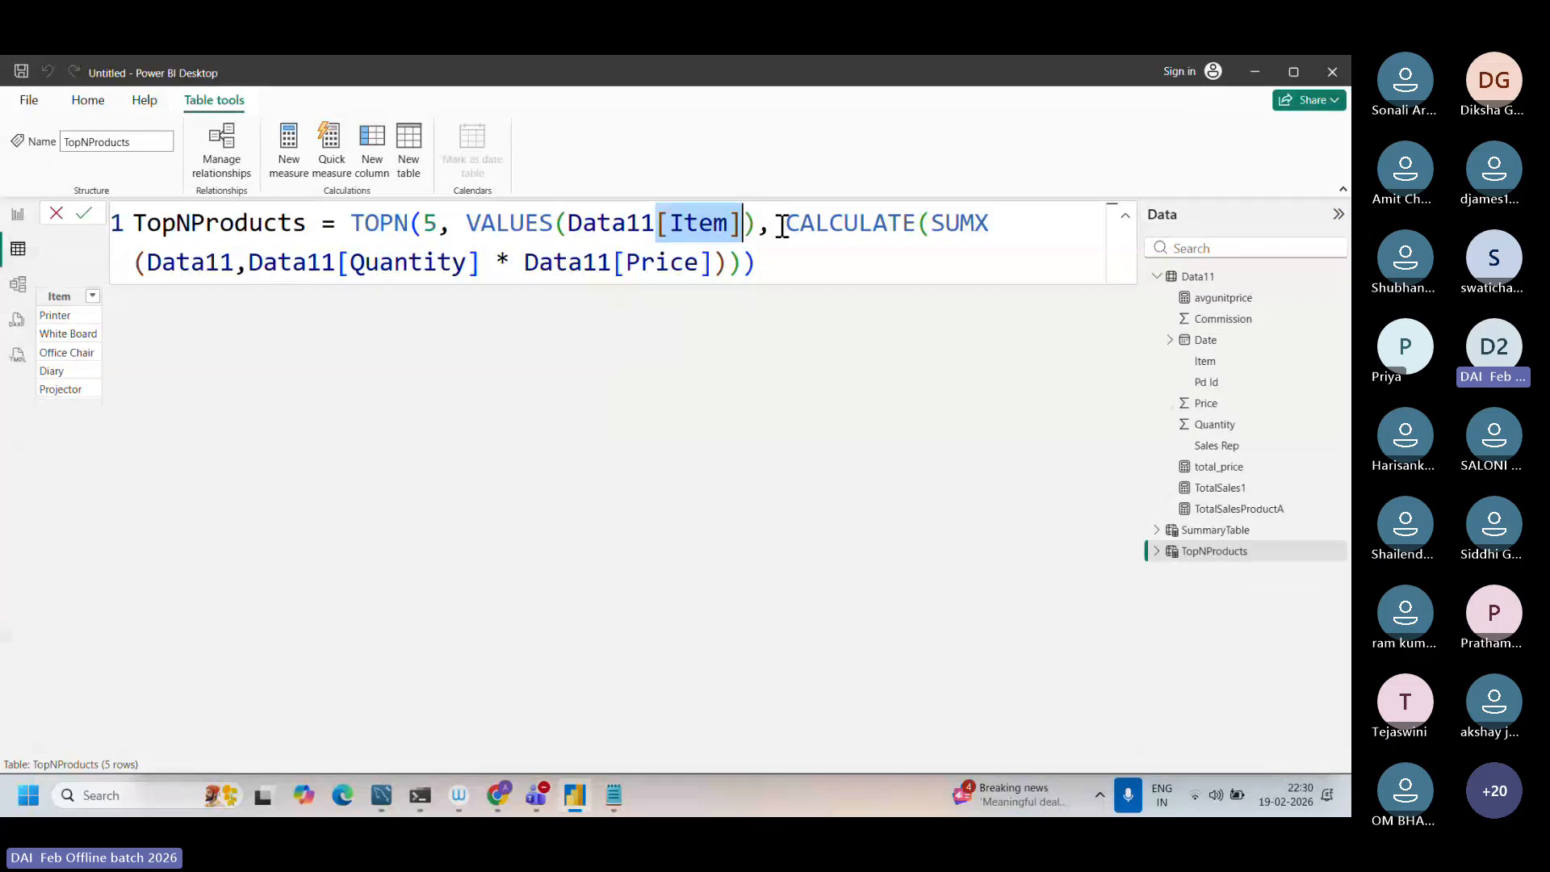
left_click_drag(784, 226, 849, 258)
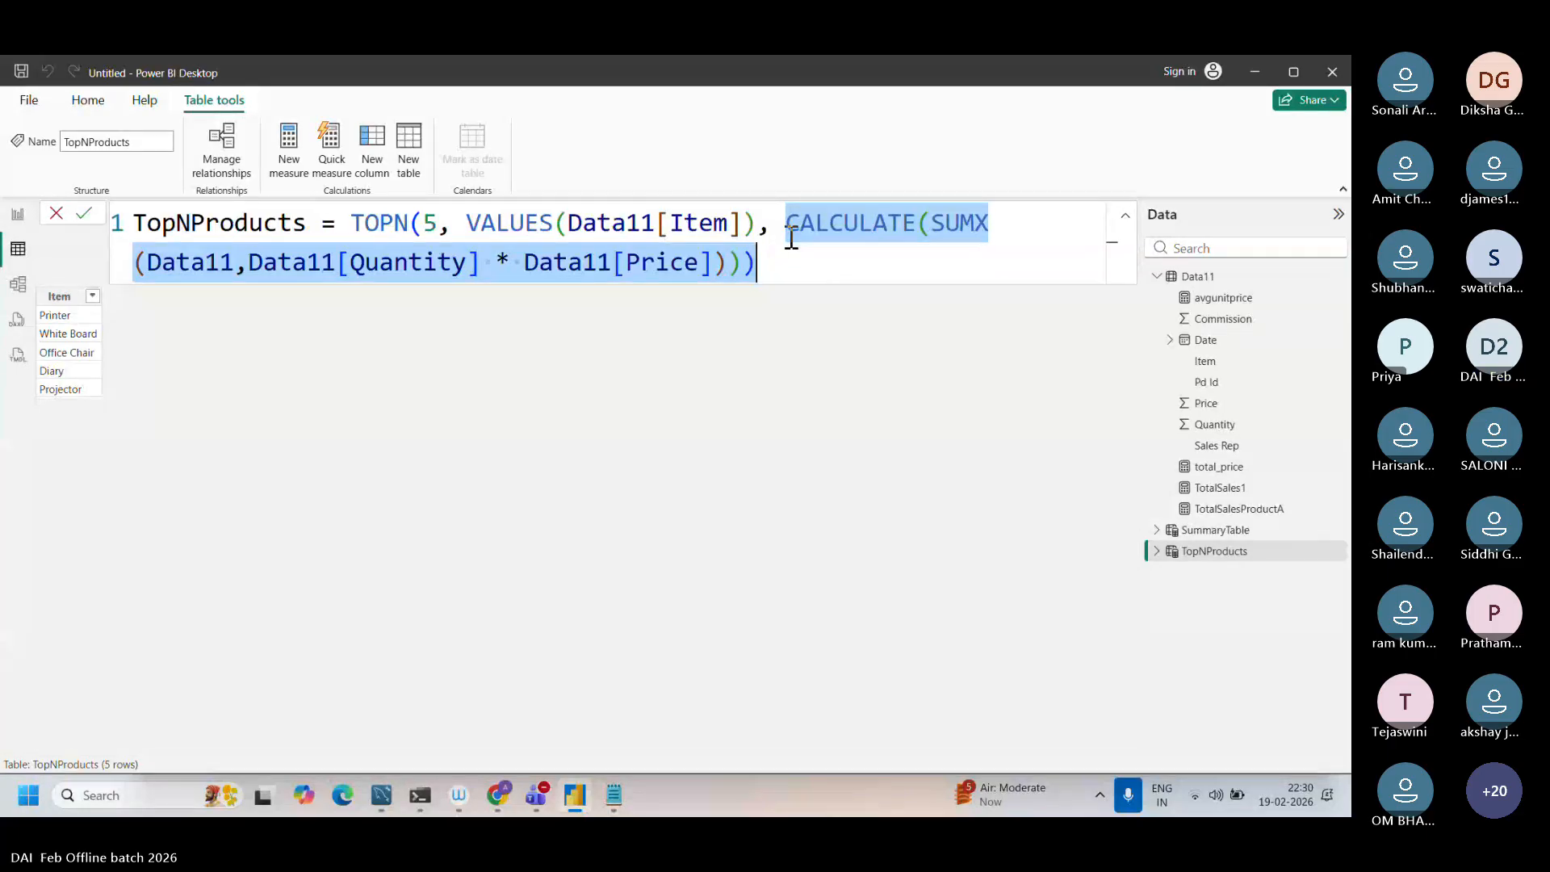
left_click(790, 236)
left_click(827, 268)
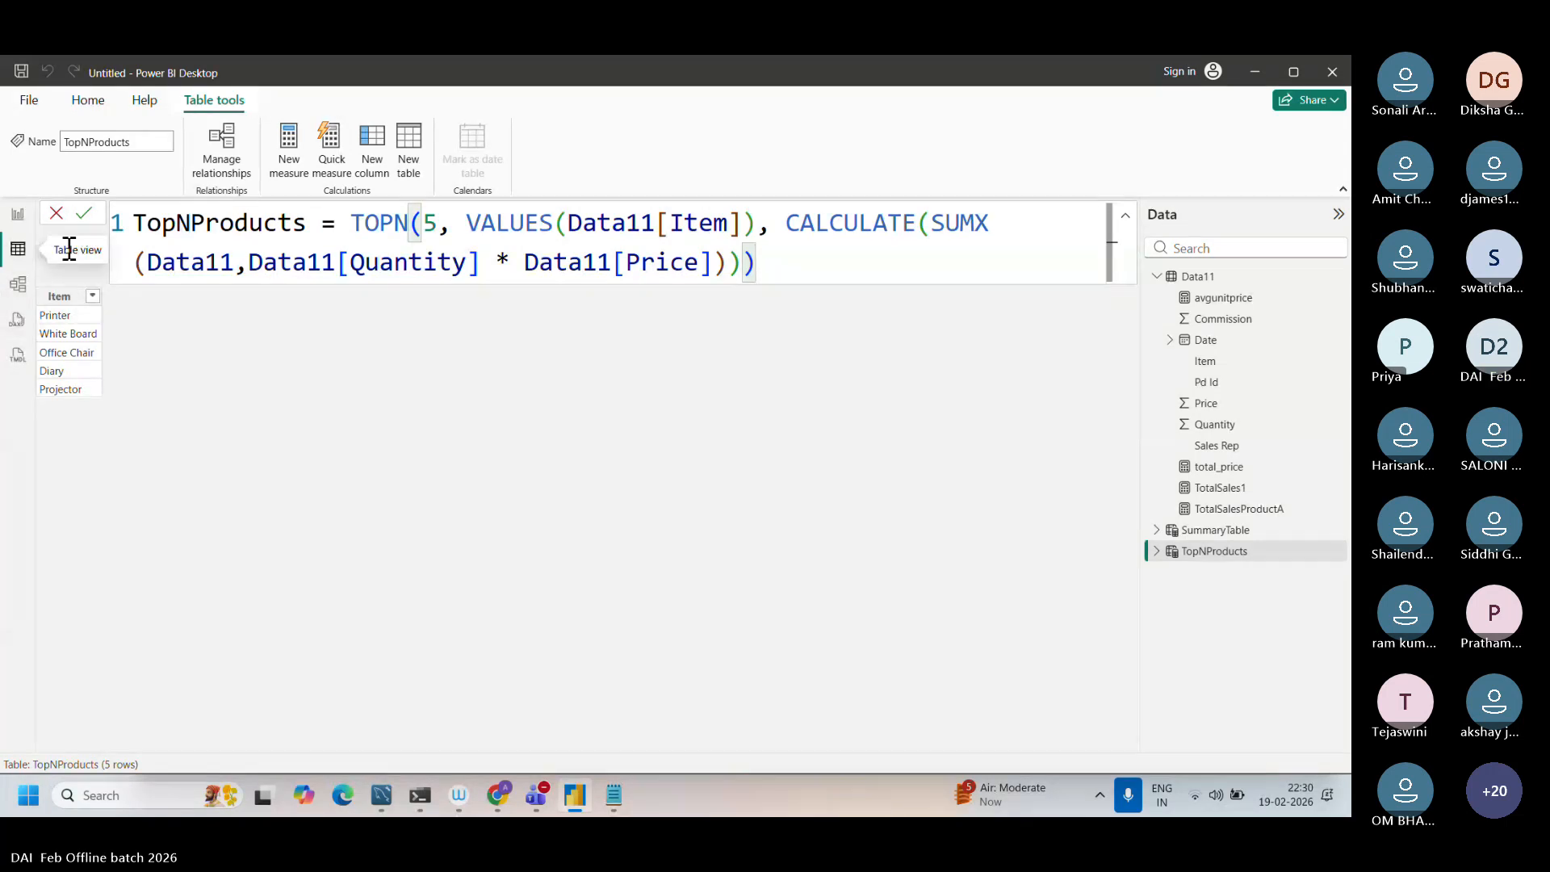
Step: Create a new calculated table from the copied formula FilteredTable = FILTER(Sales, Sales[Quantity] > 10)
left_click(405, 176)
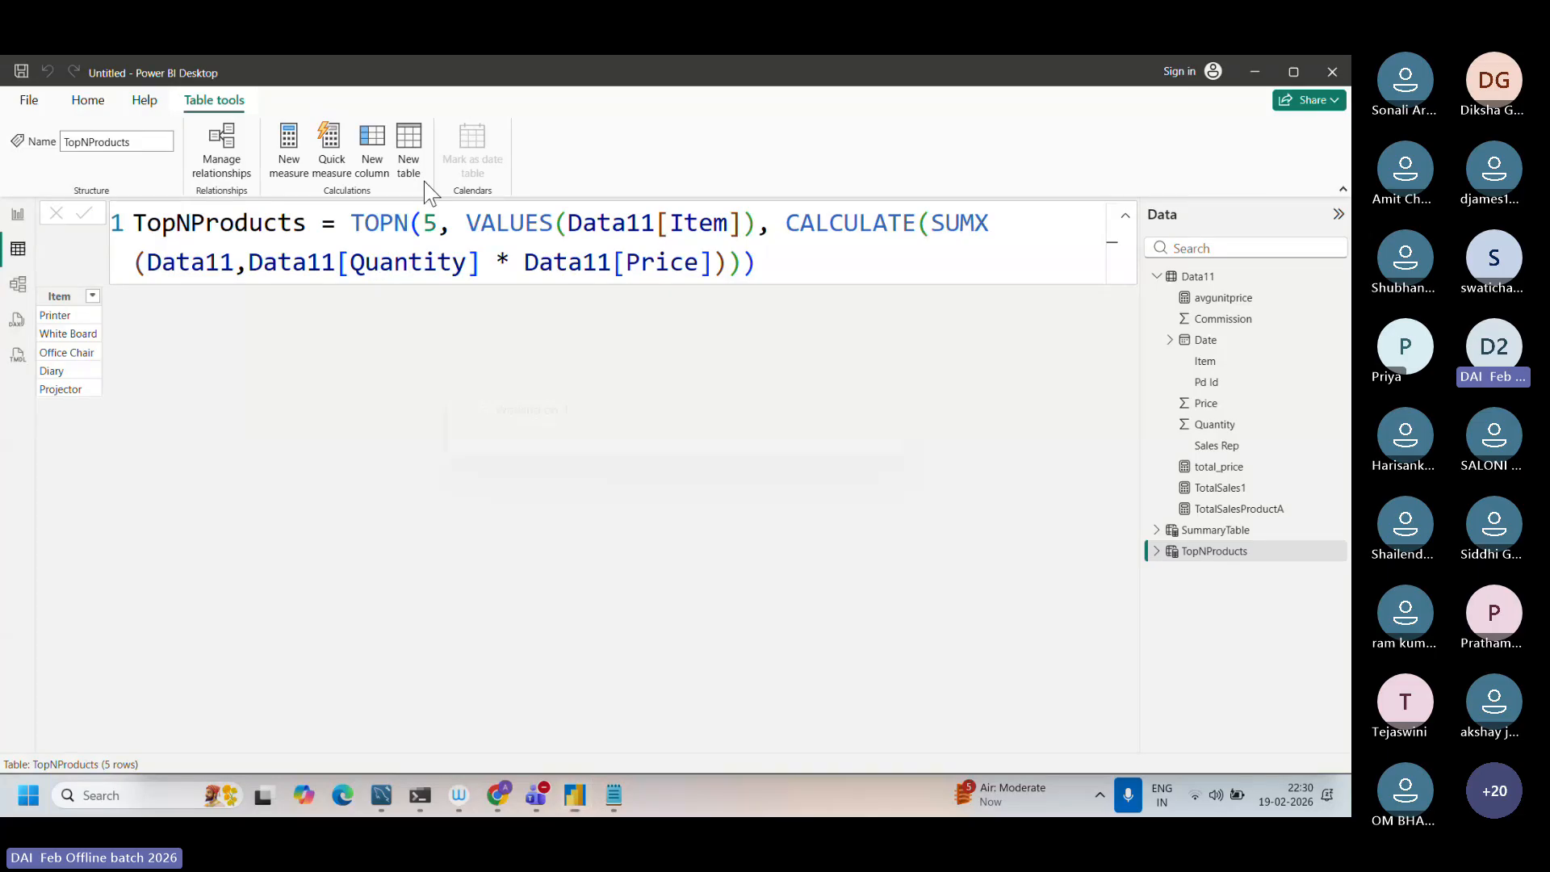
left_click(423, 181)
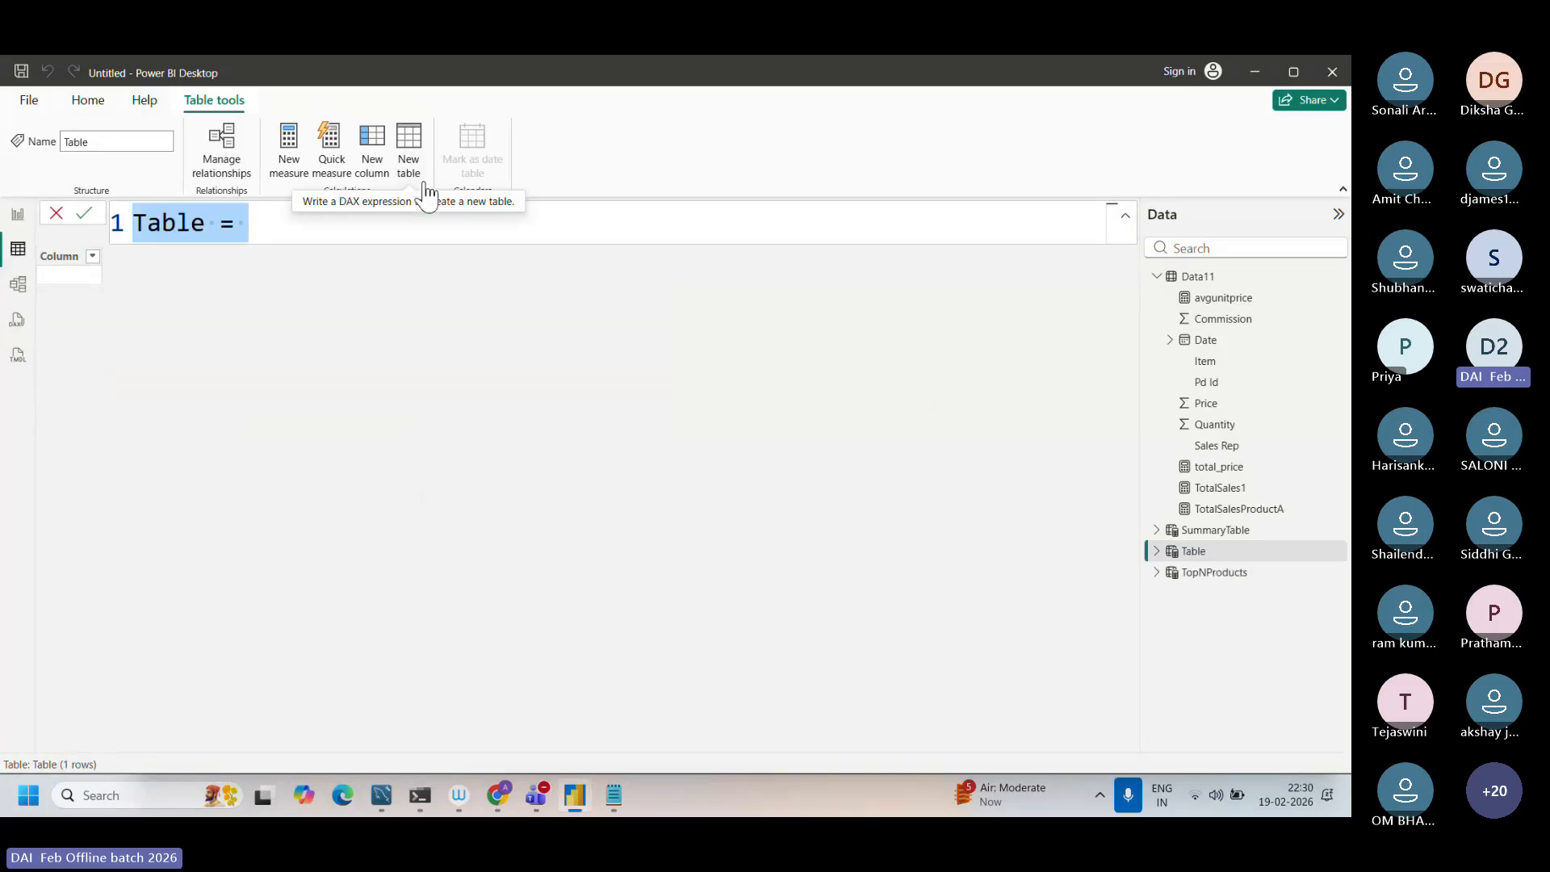
key("ctrl+v")
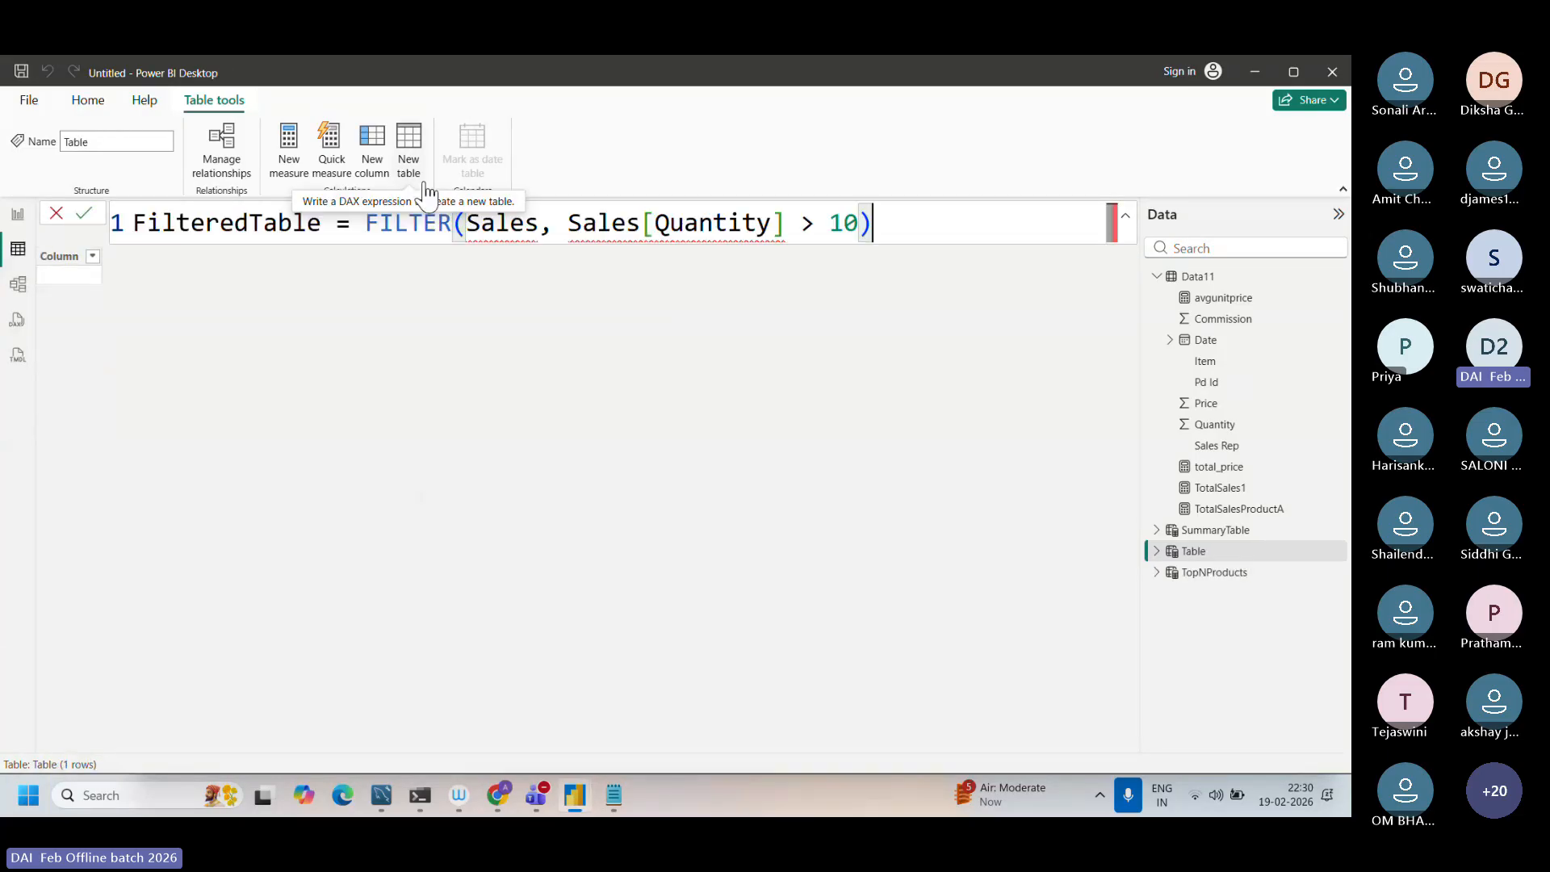
Step: Replace the Sales table argument of the FILTER function with Data11
left_click_drag(543, 222, 466, 222)
key("Caps_Lock")
type("D")
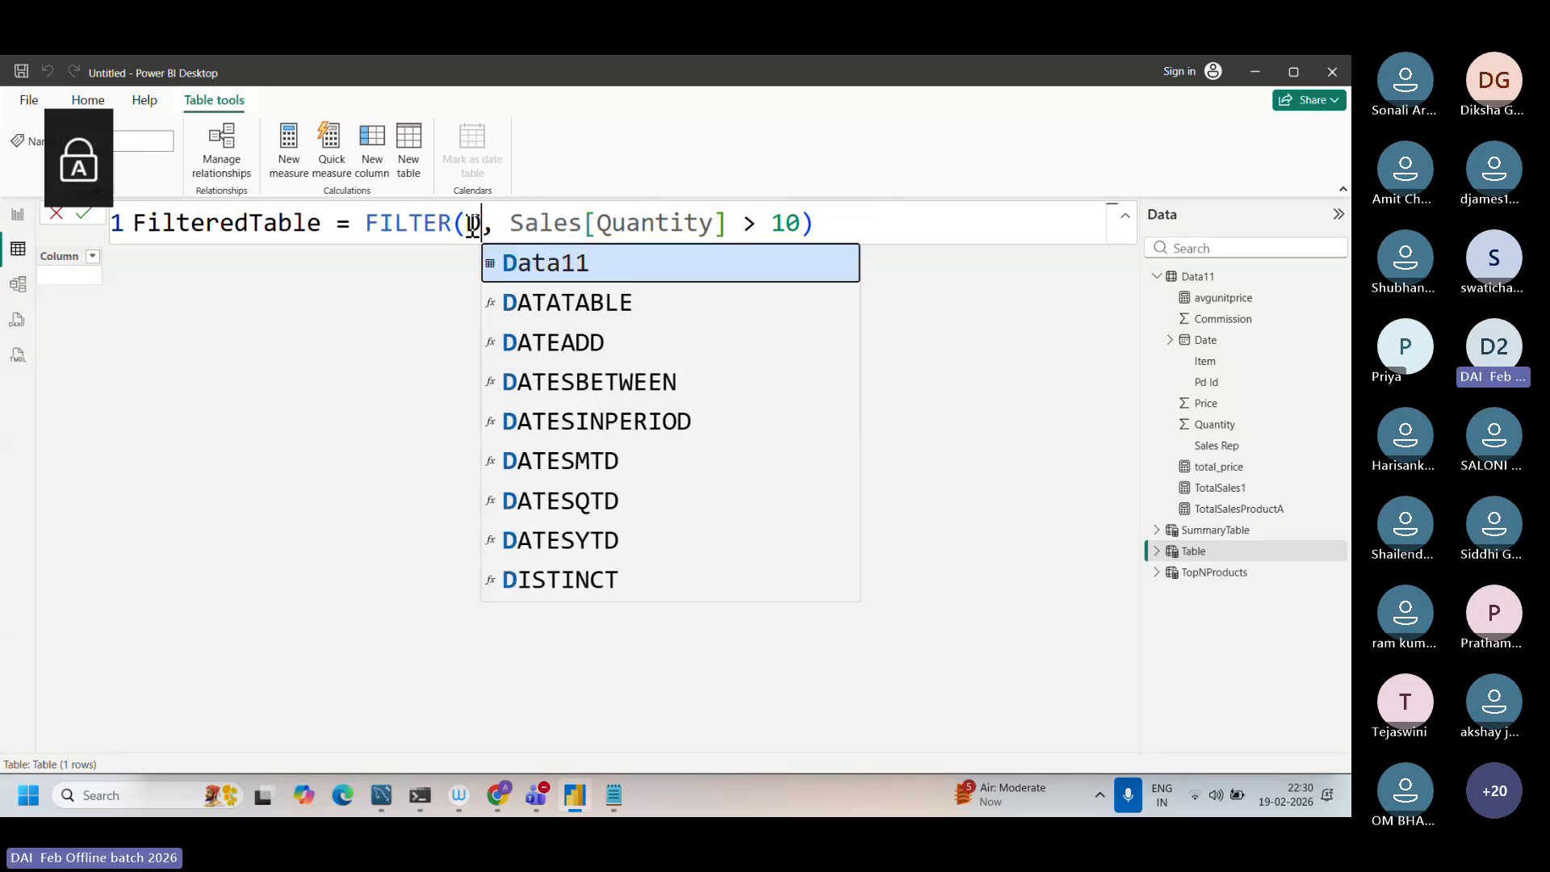
key("Caps_Lock")
type("ata11")
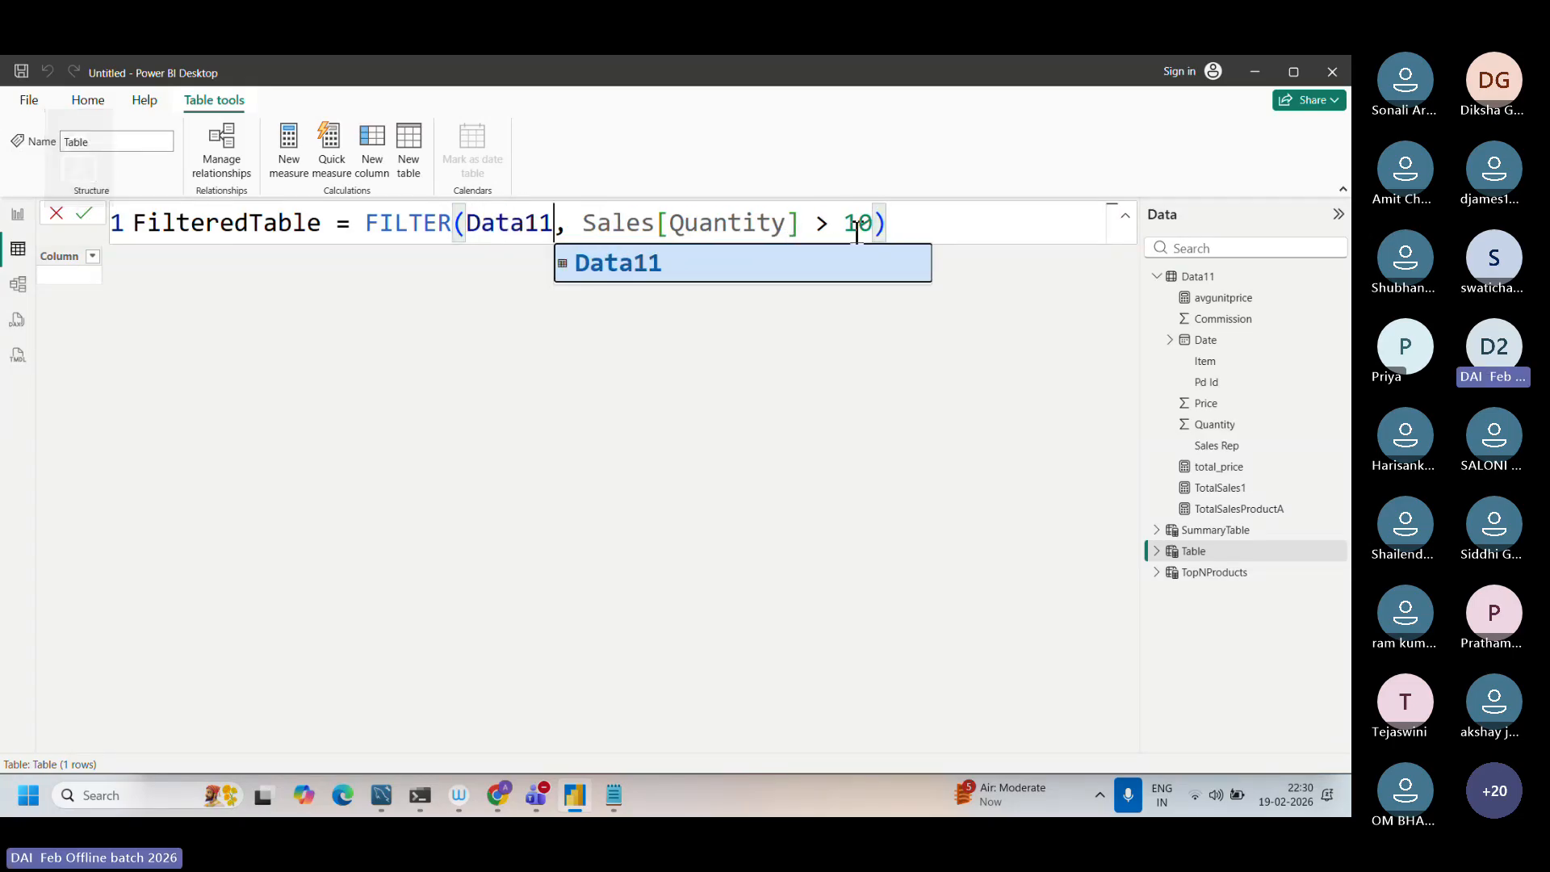
Step: Change the column reference in the FILTER condition from Sales to Data11, keeping [Quantity] > 10
left_click_drag(654, 223, 579, 226)
key("Caps_Lock")
type("D")
key("Caps_Lock")
type("ata")
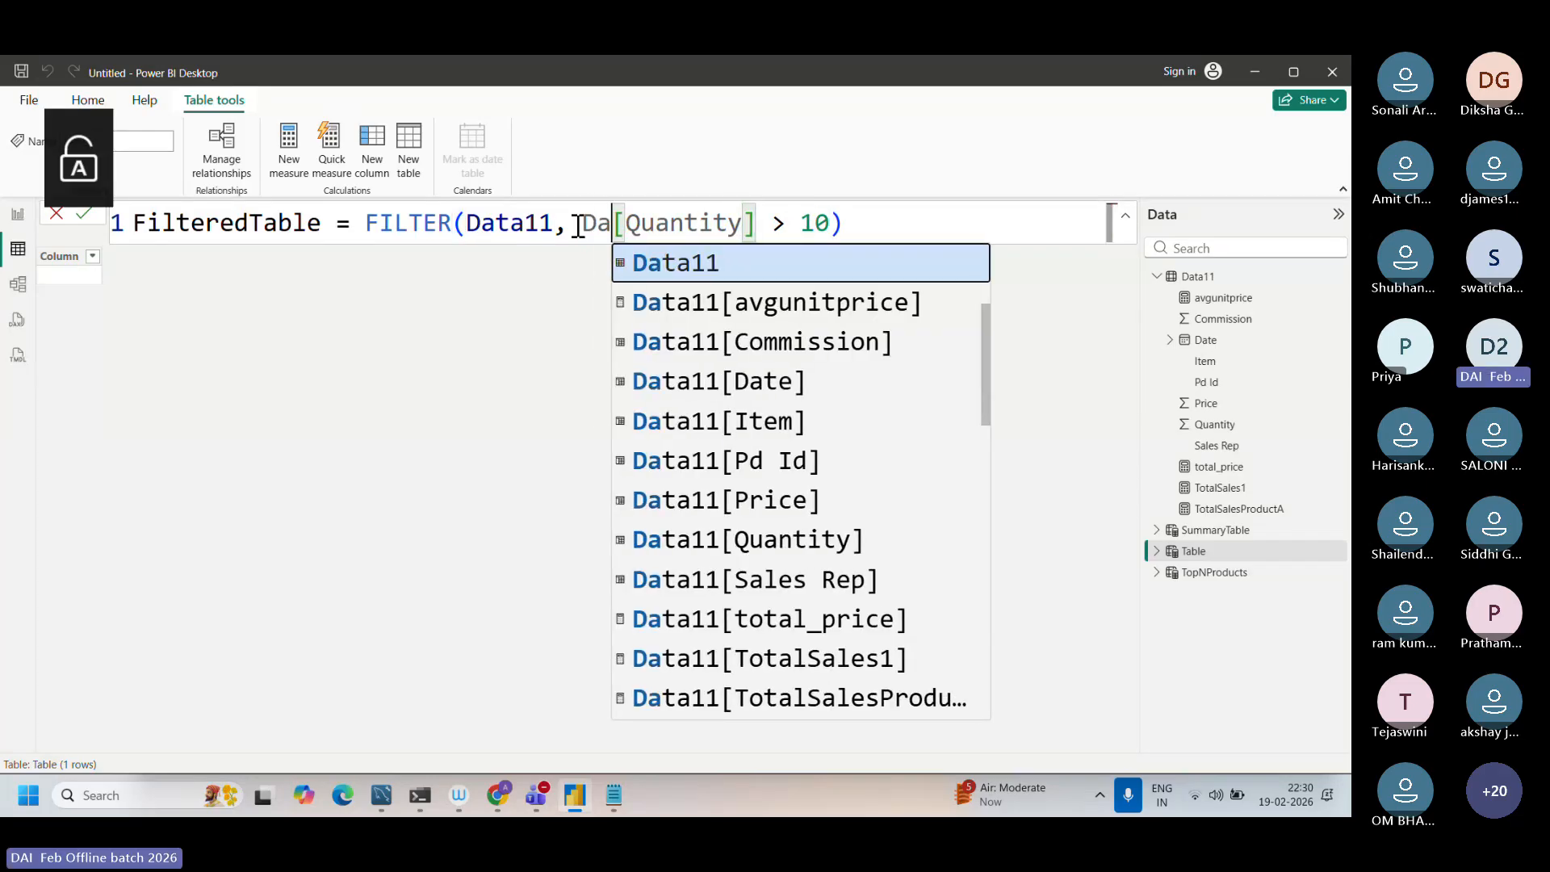
key("Tab")
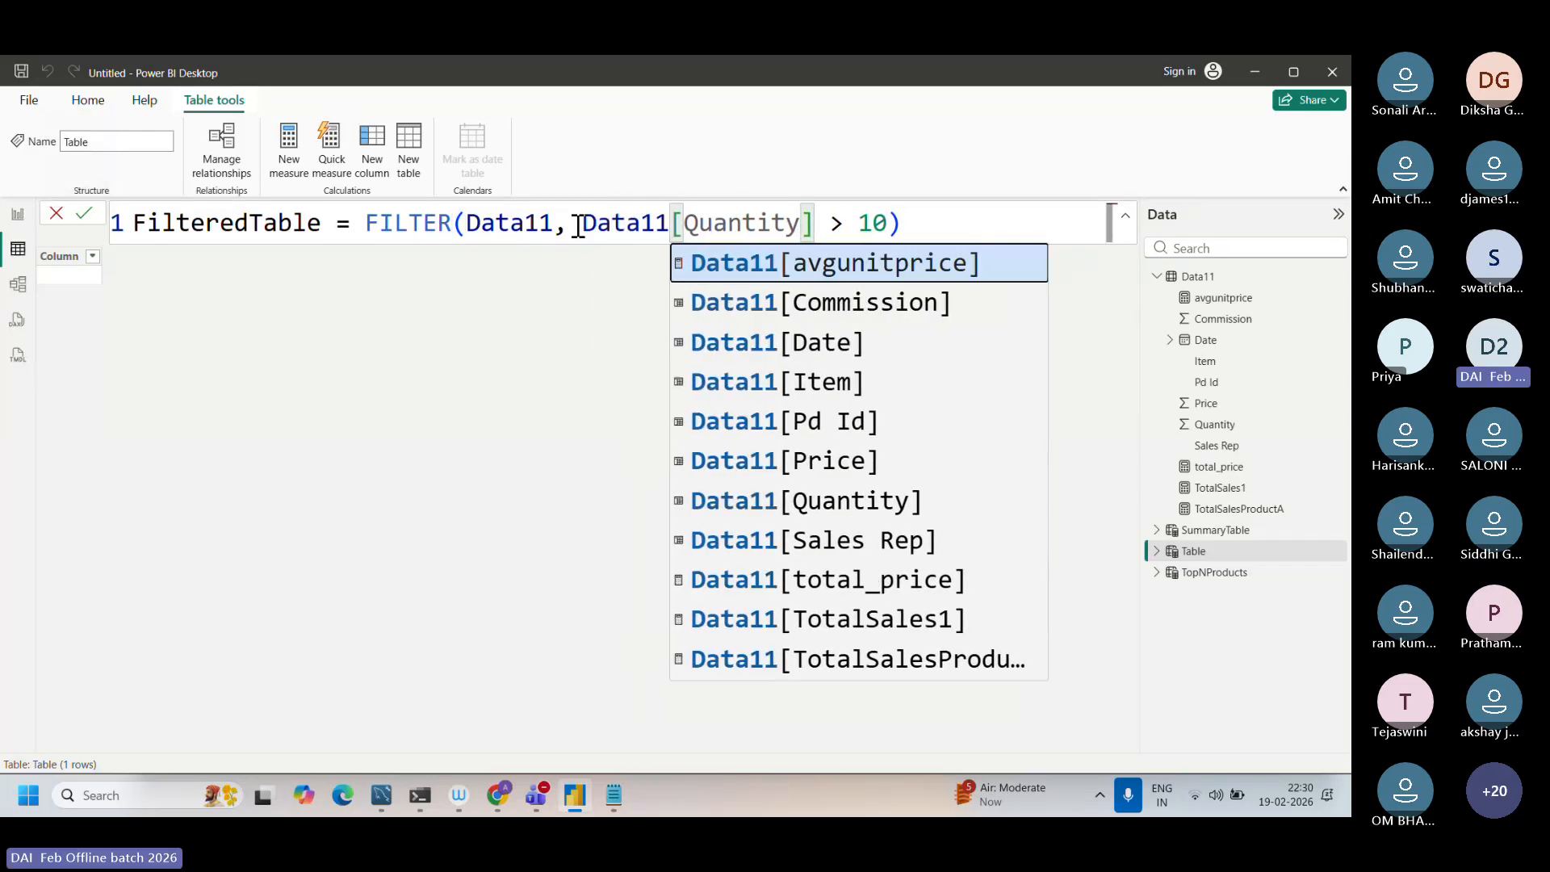
key("Tab")
key("BackSpace")
key("BackSpace")
key("BackSpace")
key("BackSpace")
key("BackSpace")
key("BackSpace")
key("BackSpace")
key("BackSpace")
key("BackSpace")
key("BackSpace")
key("BackSpace")
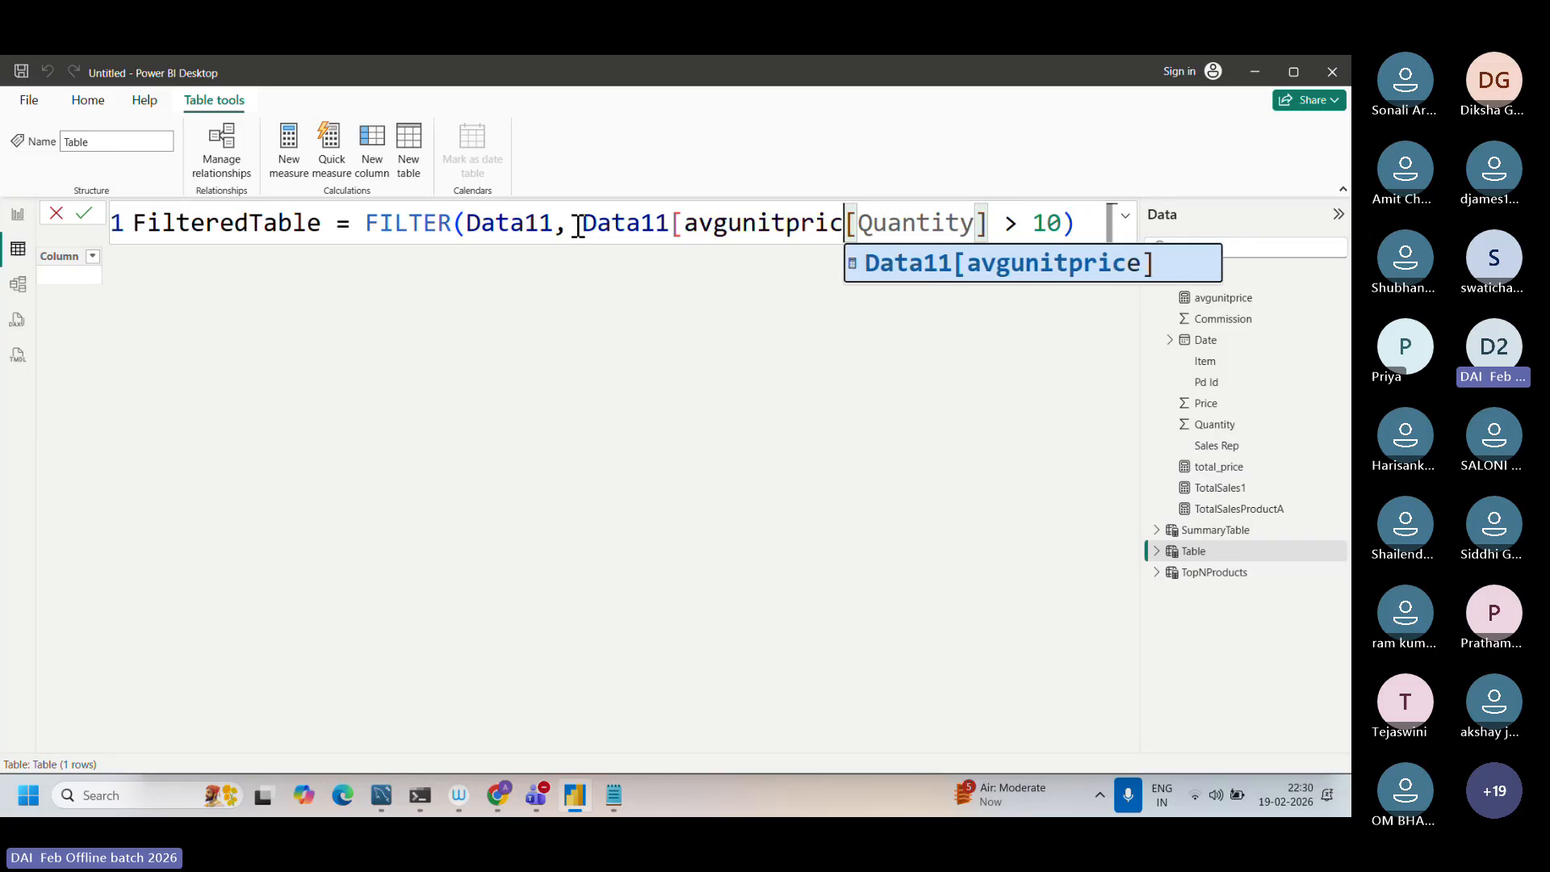
key("BackSpace")
key("BackSpace")
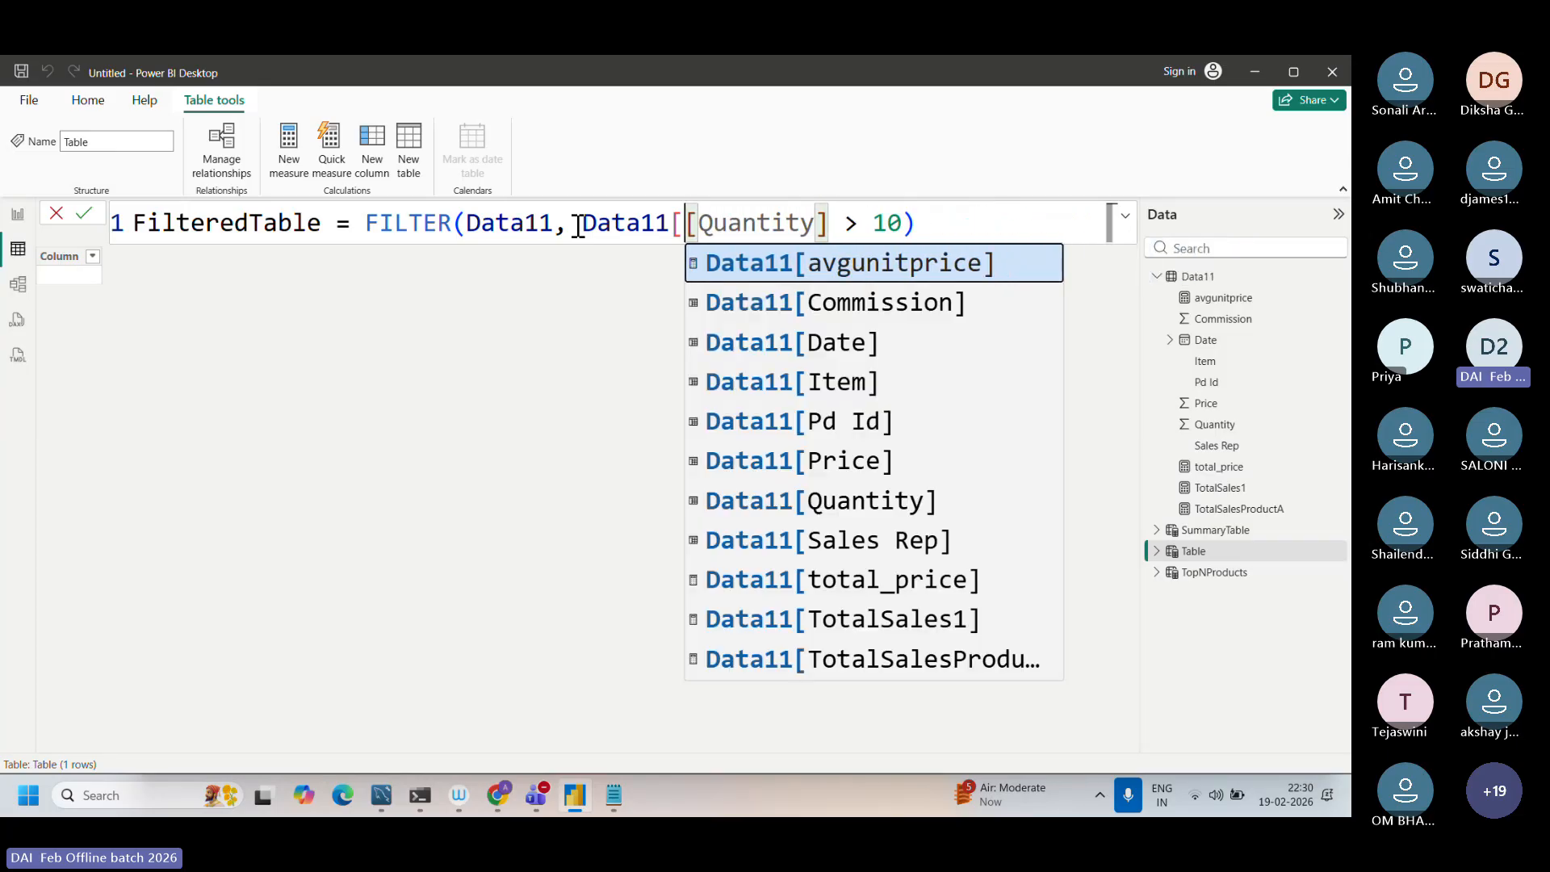
Step: Check the condition Data11[Quantity] > 10 and commit the FilteredTable formula
left_click(921, 223)
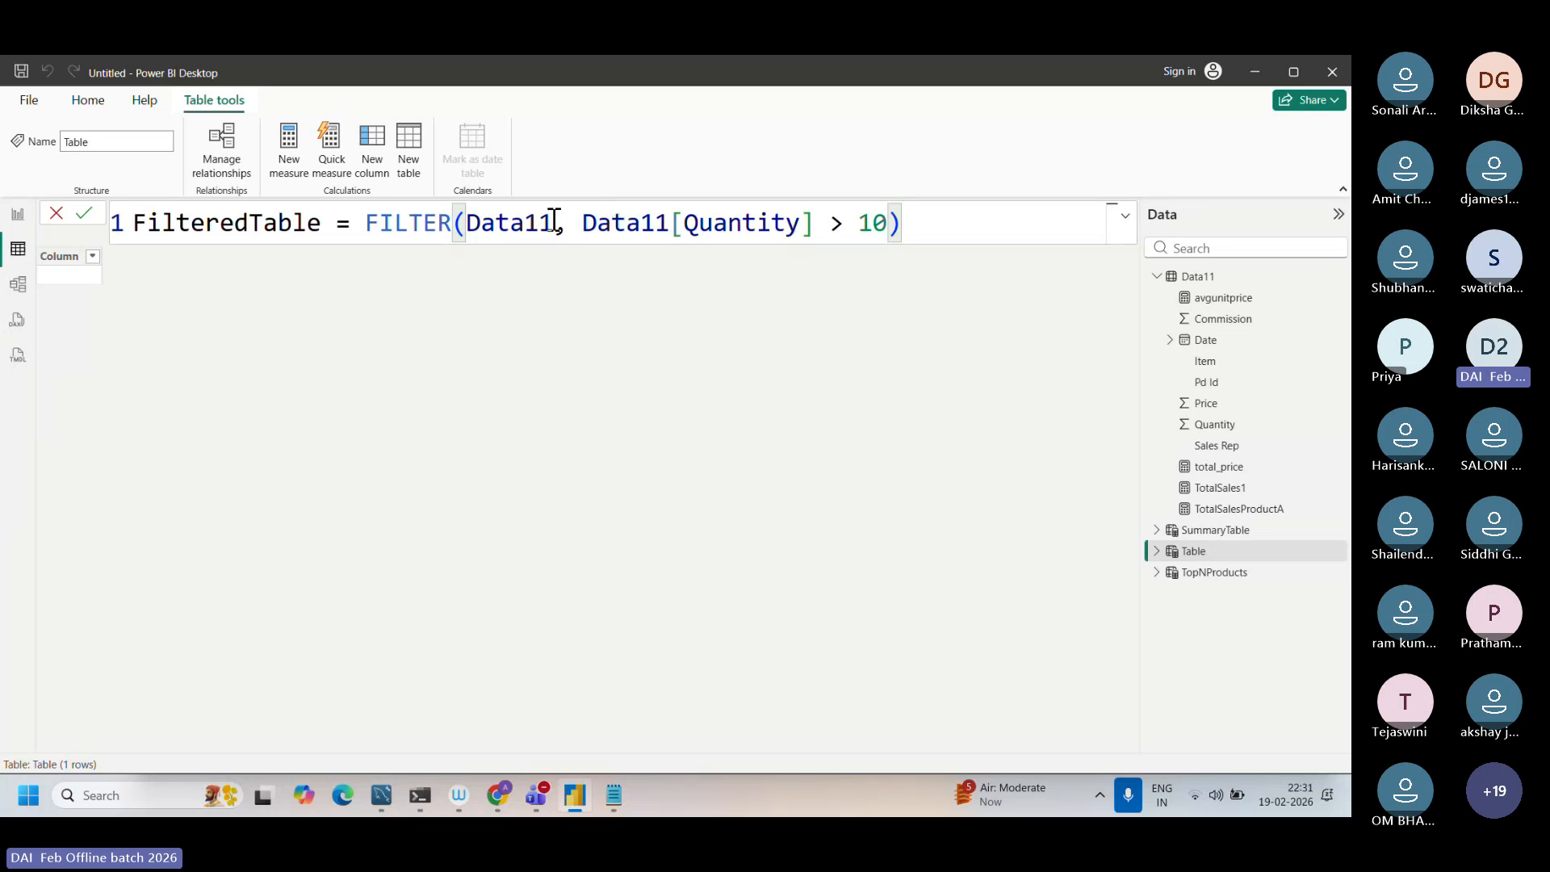
left_click_drag(553, 222, 887, 226)
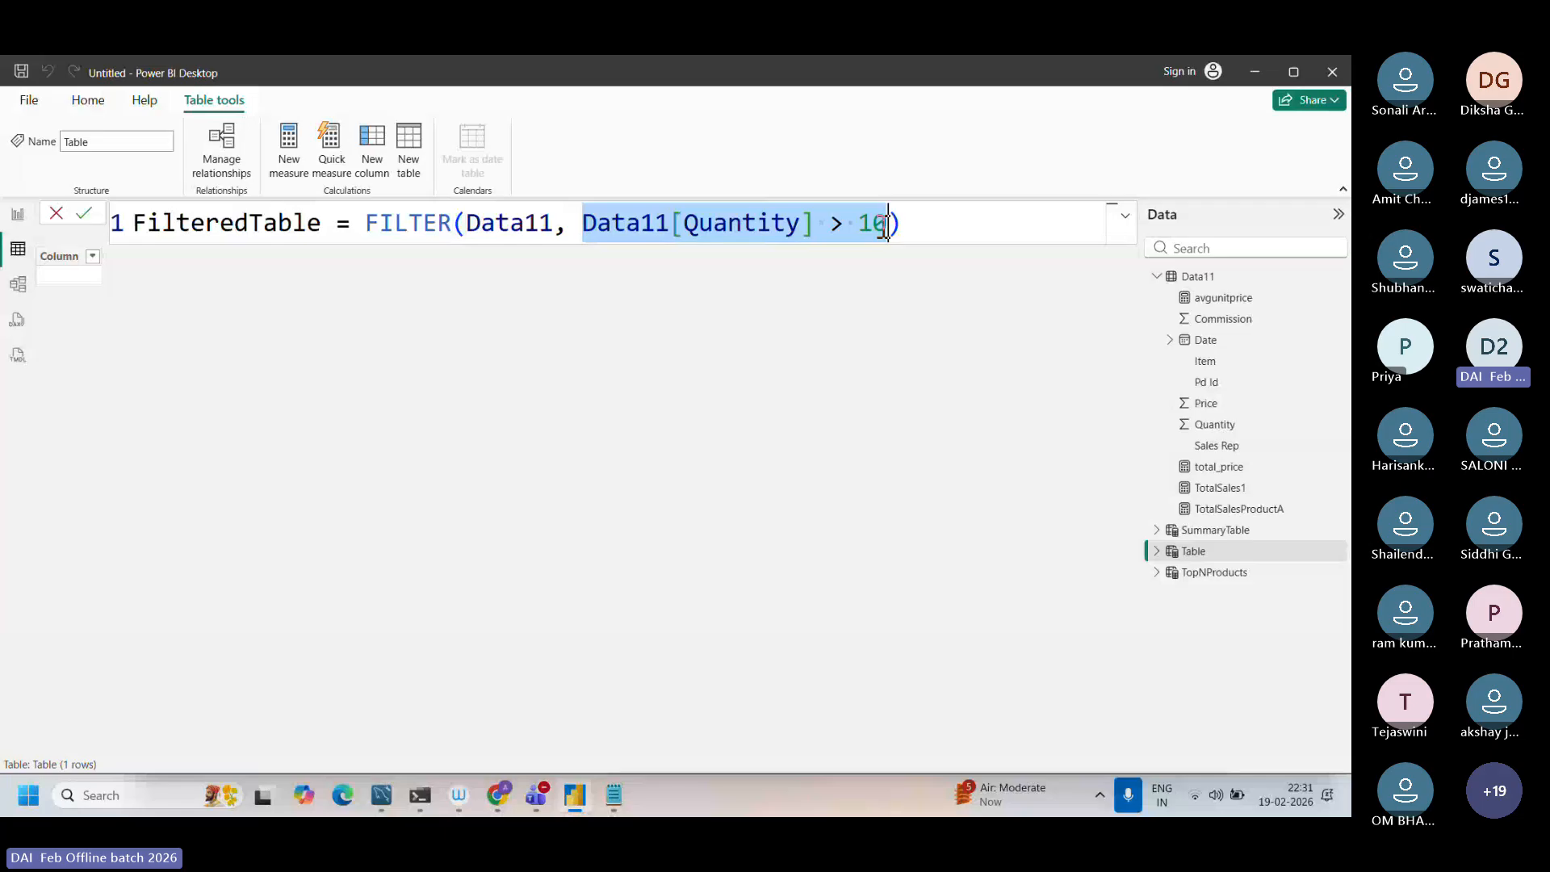
left_click(946, 229)
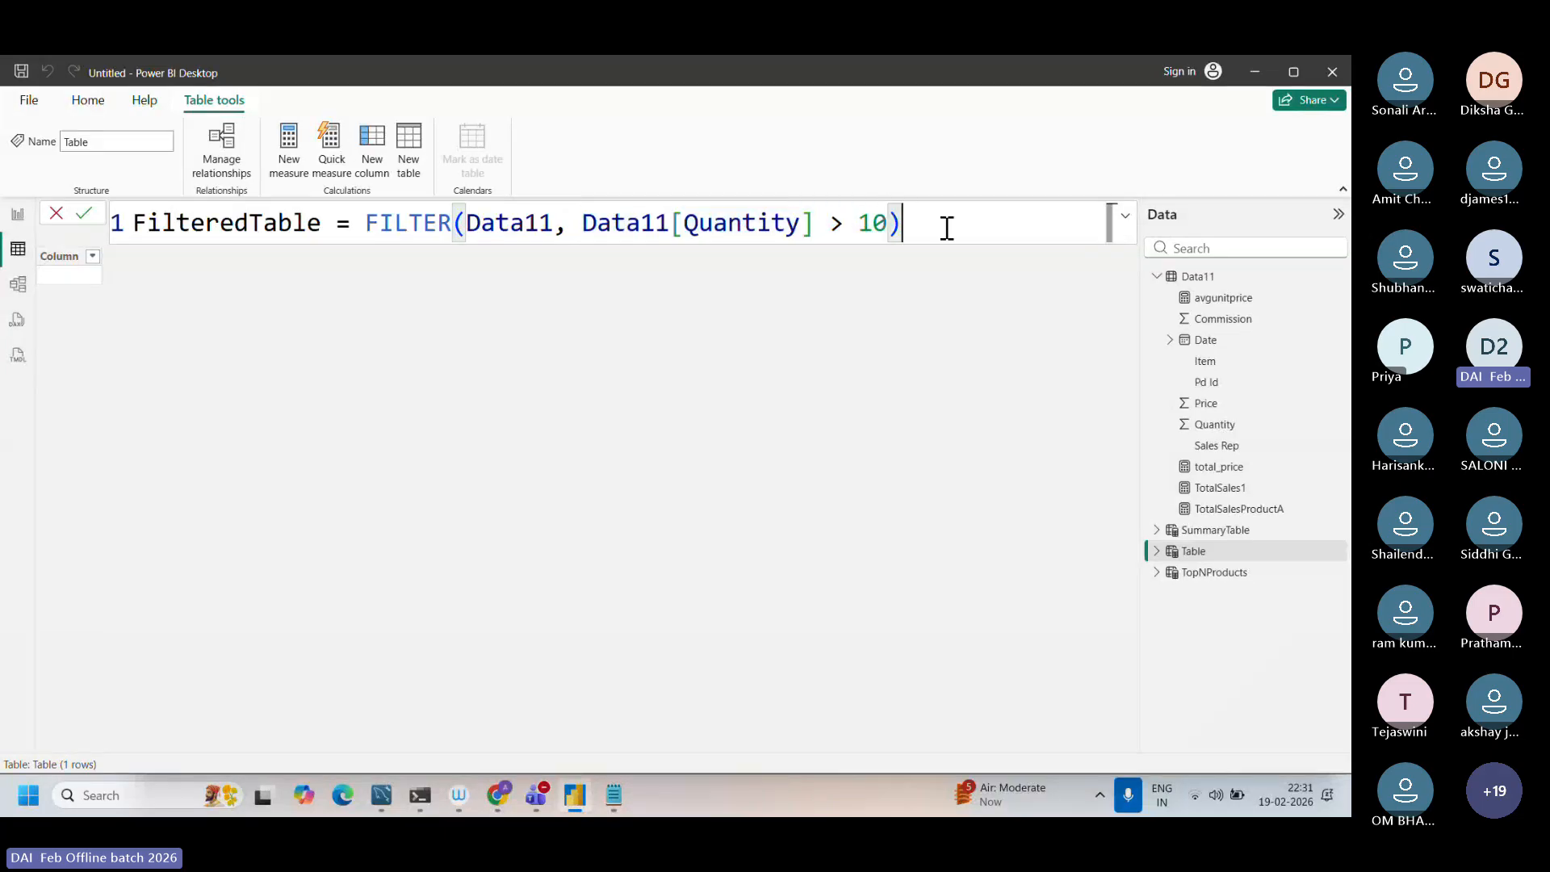
key("Return")
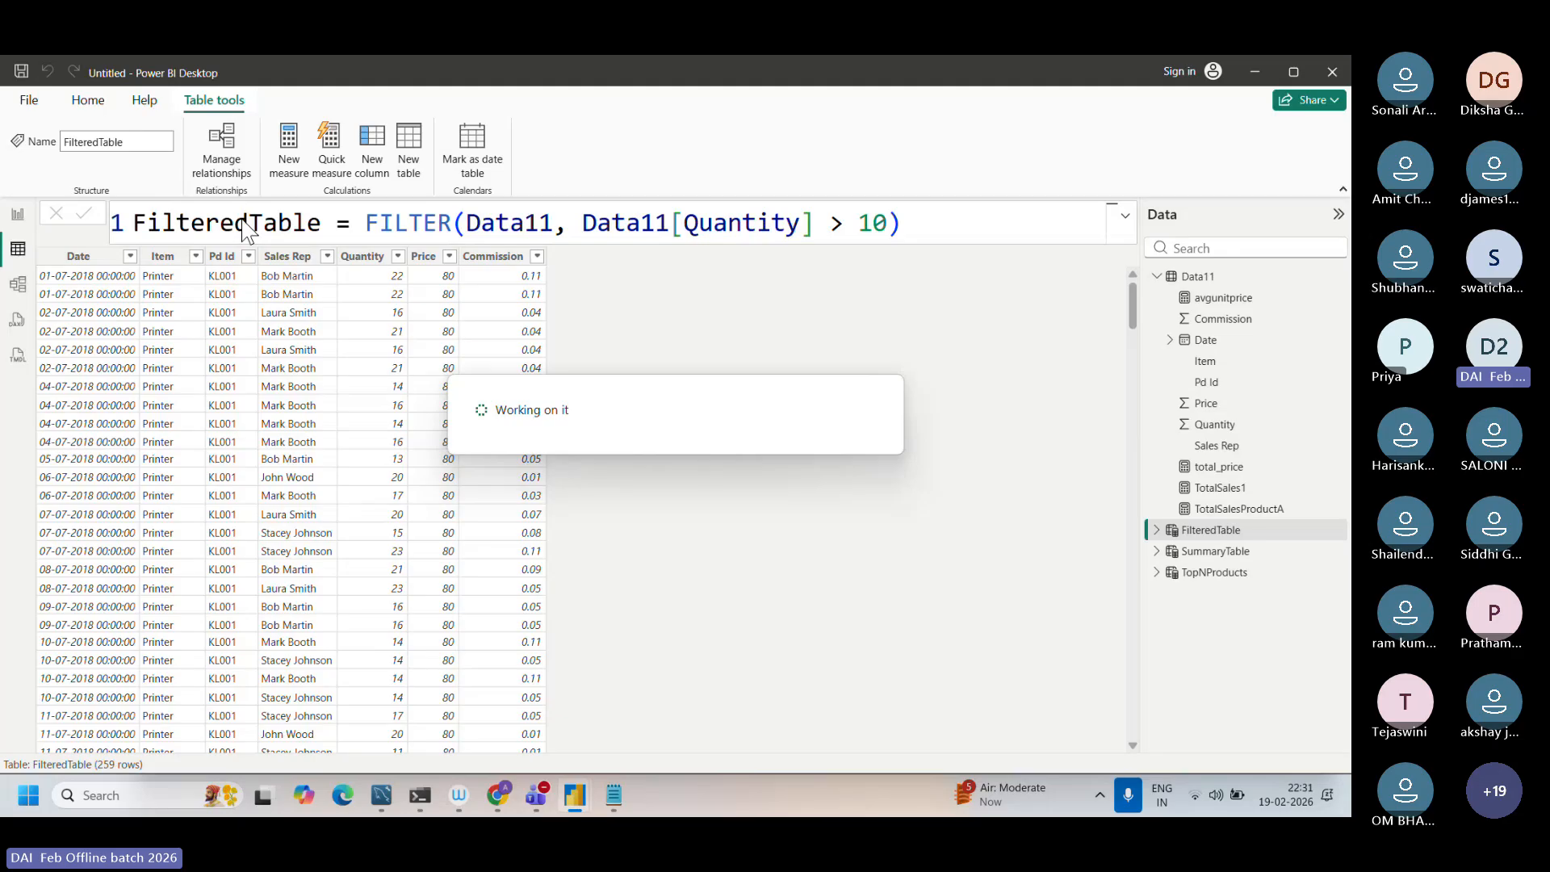
Step: Examine the table name and the FILTER function in the FilteredTable formula
double_click(315, 216)
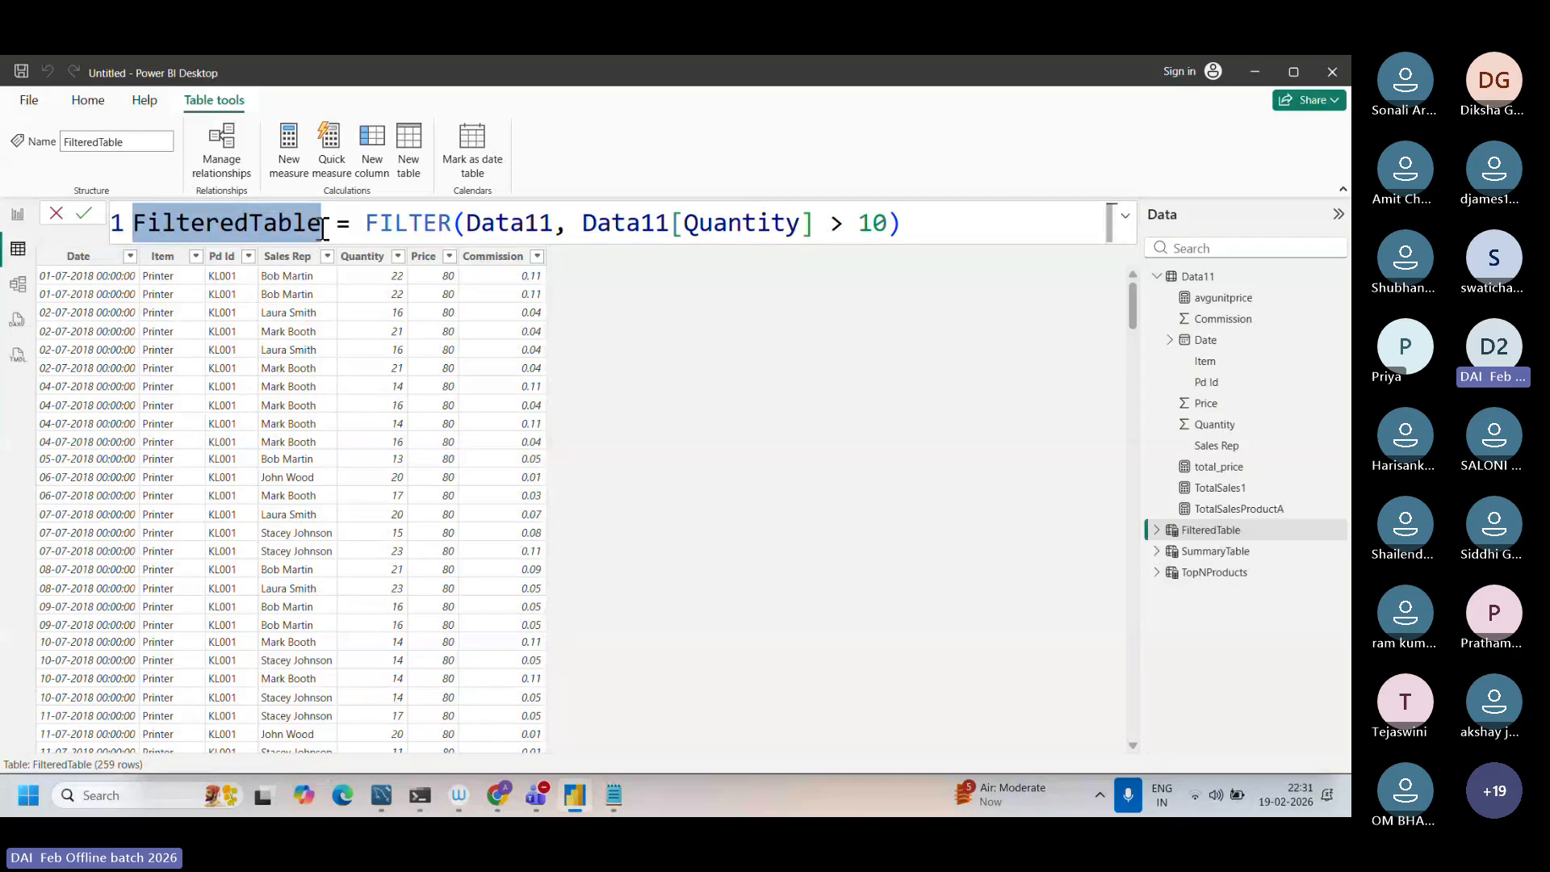
double_click(170, 223)
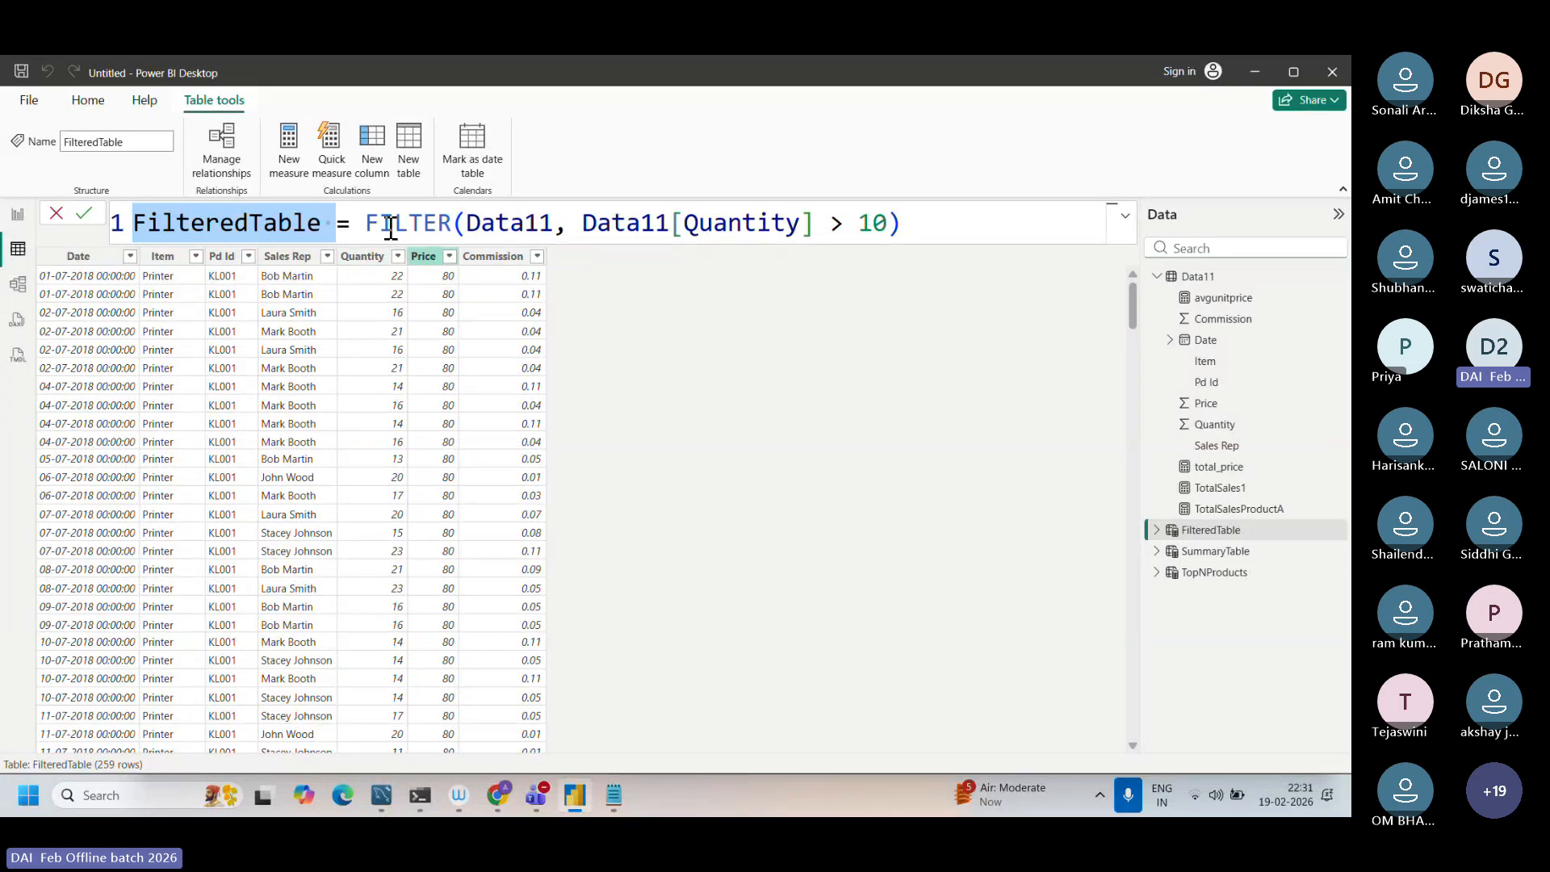
left_click_drag(361, 225, 436, 208)
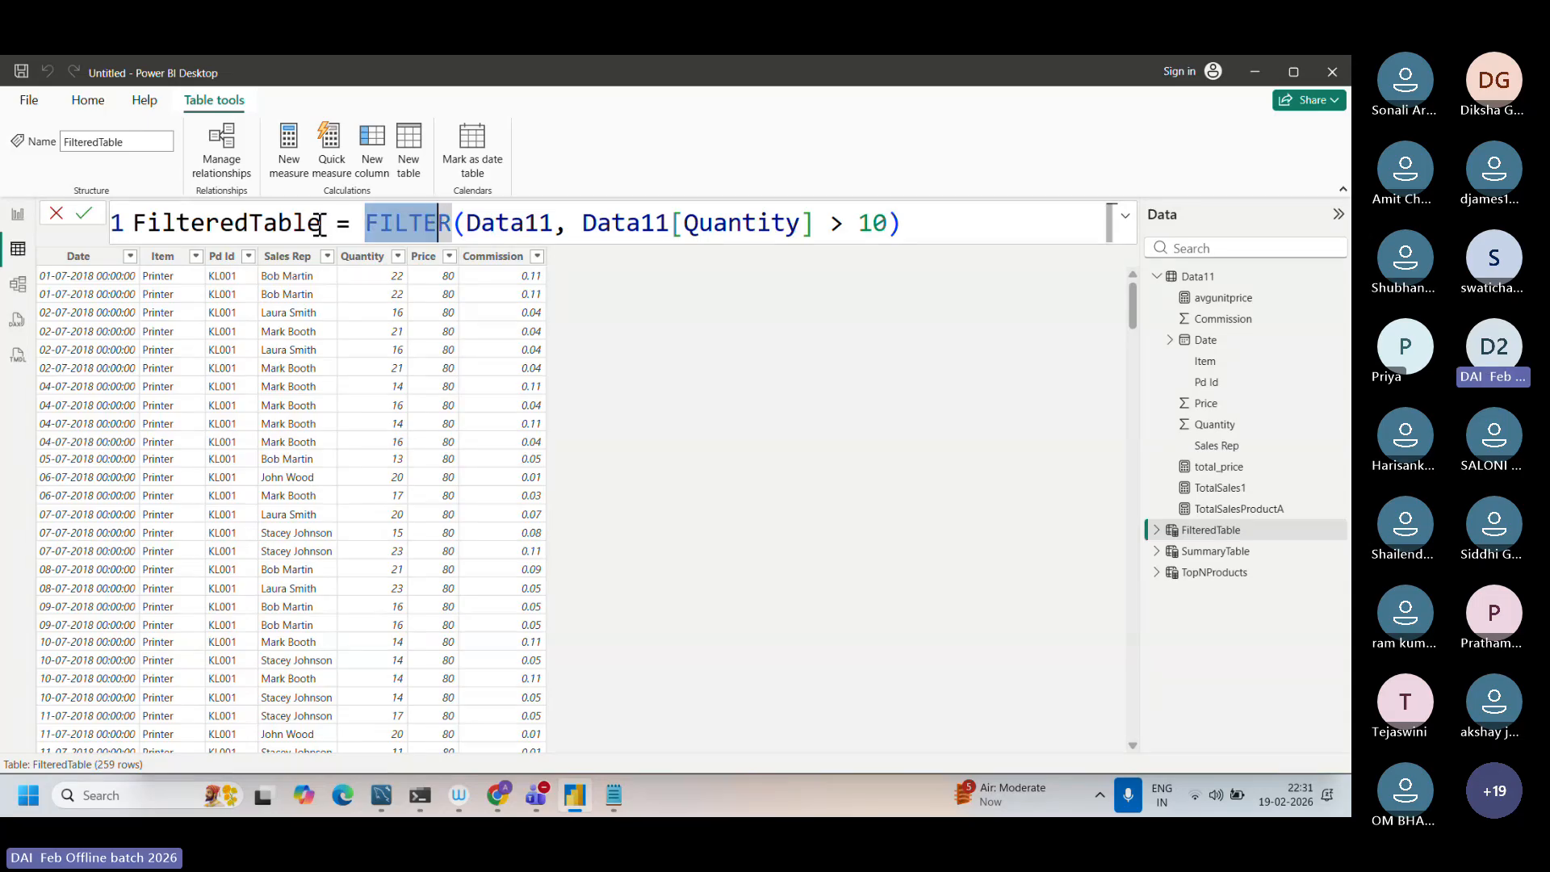
left_click_drag(319, 226, 121, 226)
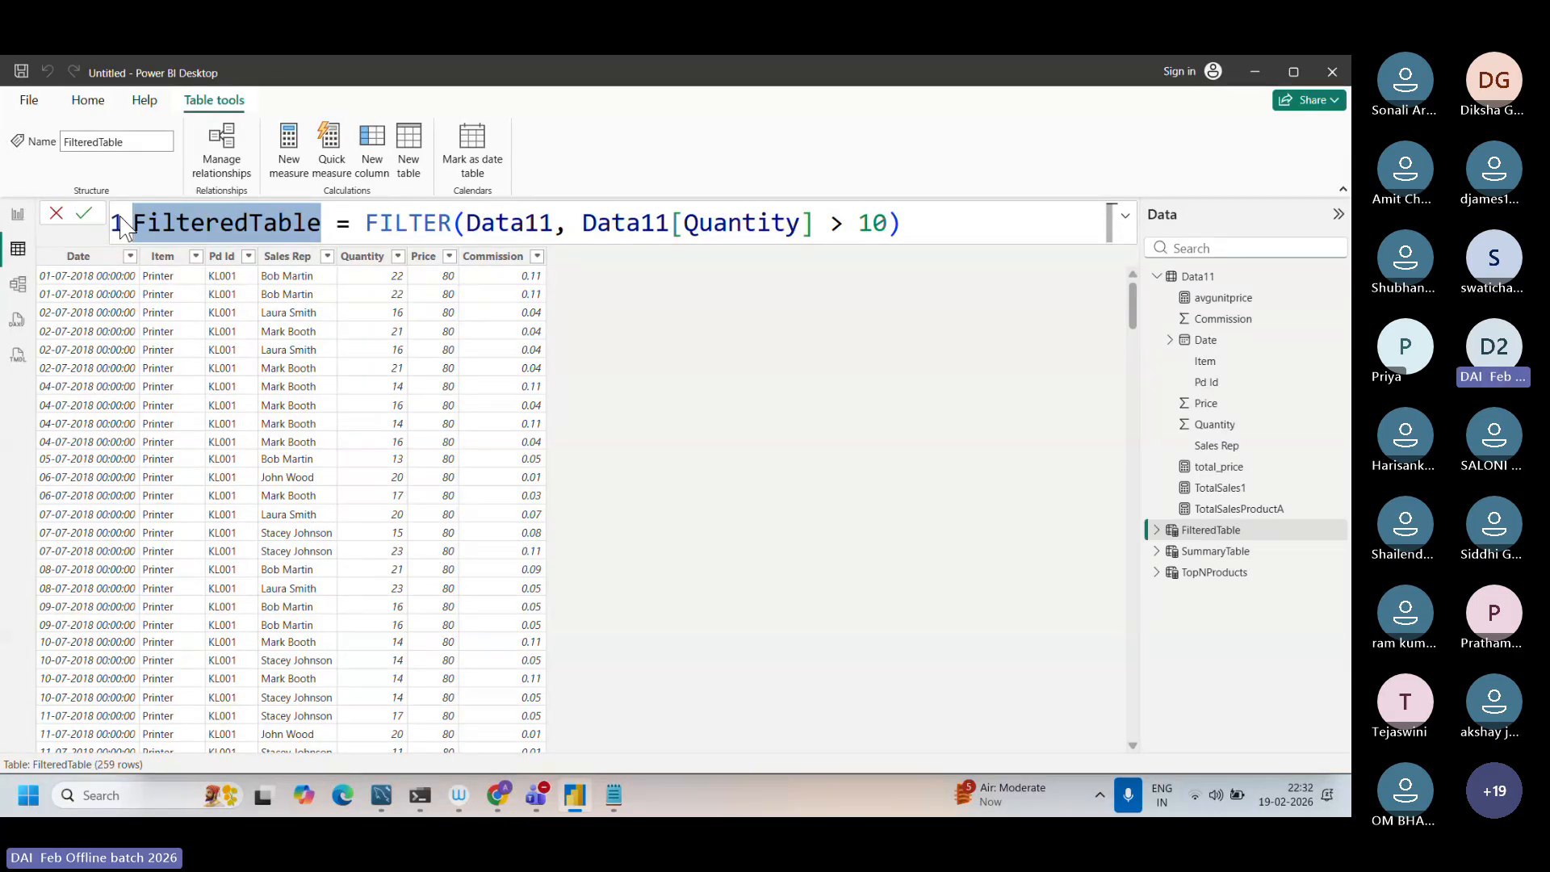
Step: Switch to Notepad, copy the ExtendedTable formula with ADDCOLUMNS and "Total Cost", and return to Power BI Desktop
left_click(603, 805)
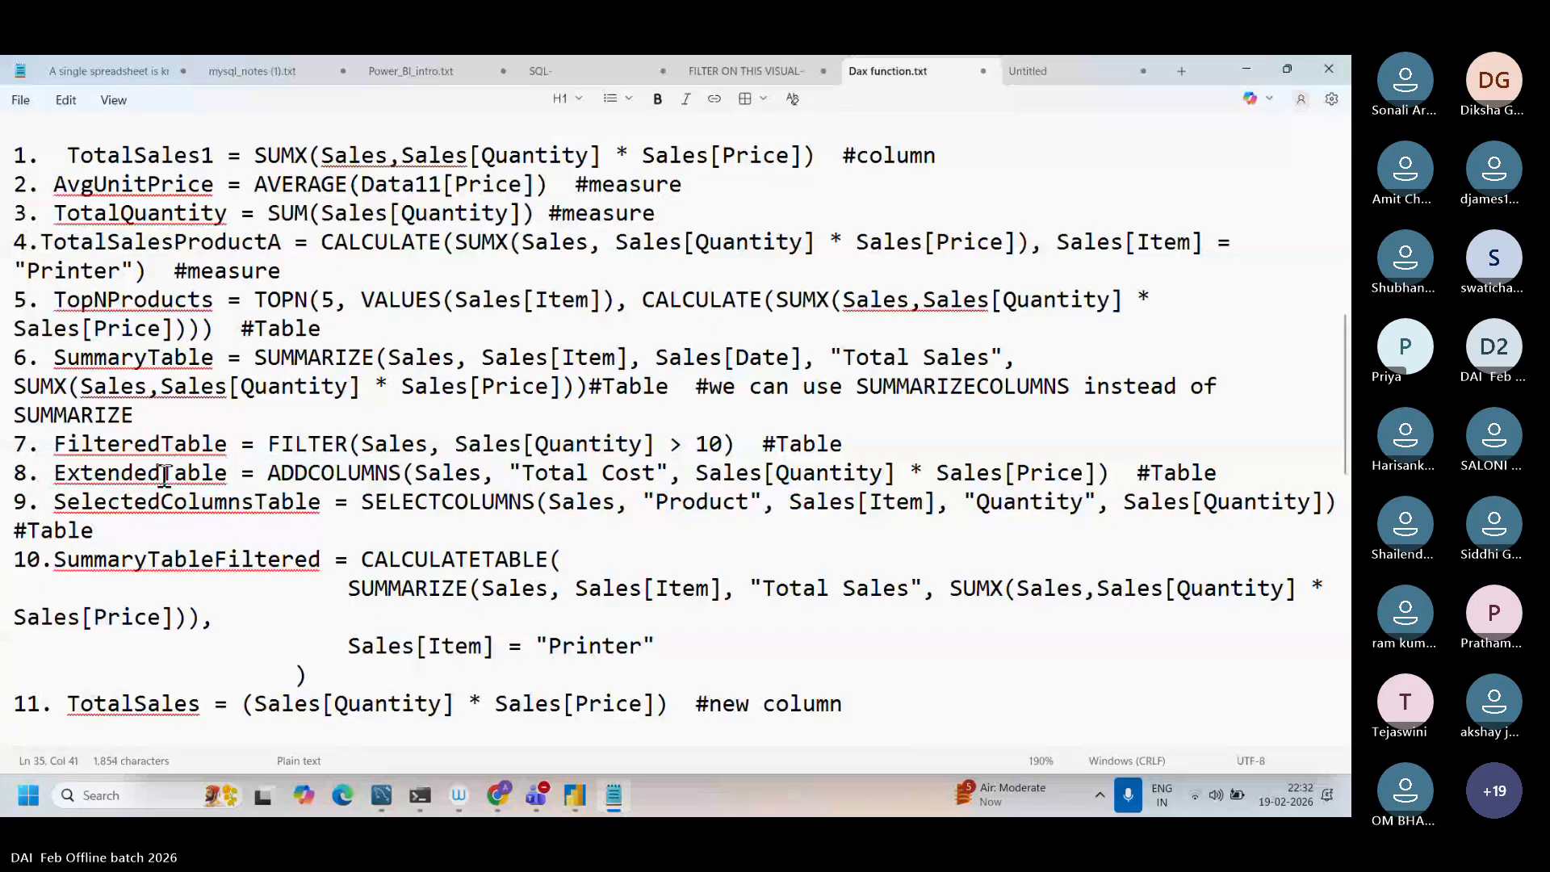
left_click_drag(58, 477, 1117, 485)
key("ctrl+c")
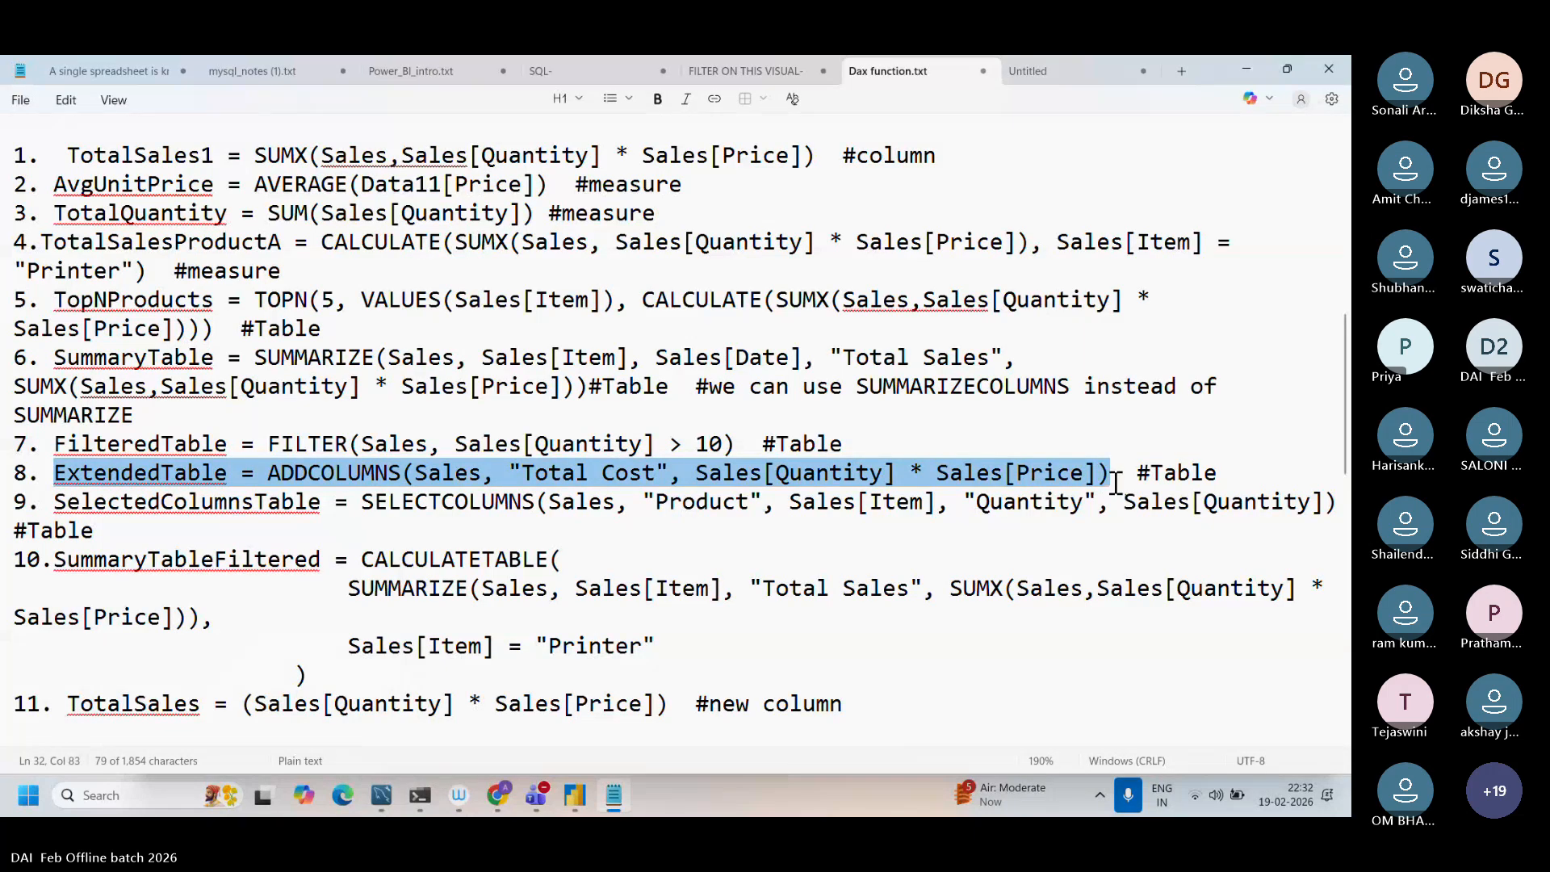
left_click(573, 798)
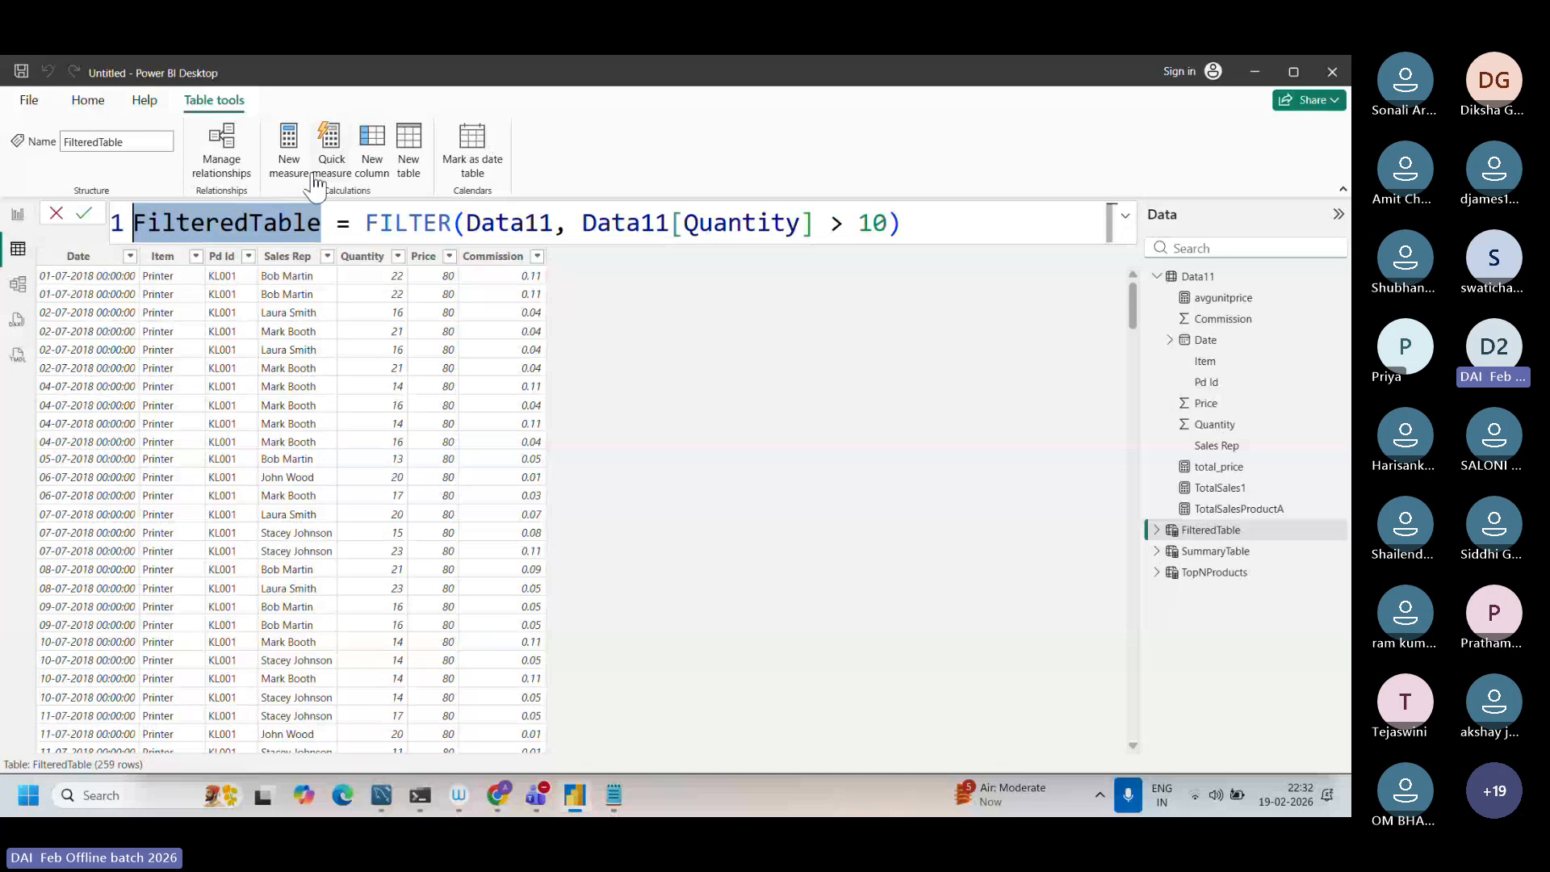
Step: Create a new calculated table from the copied formula ExtendedTable = ADDCOLUMNS(Sales, "Total Cost", Sales[Quantity] * Sales[Price])
left_click(405, 178)
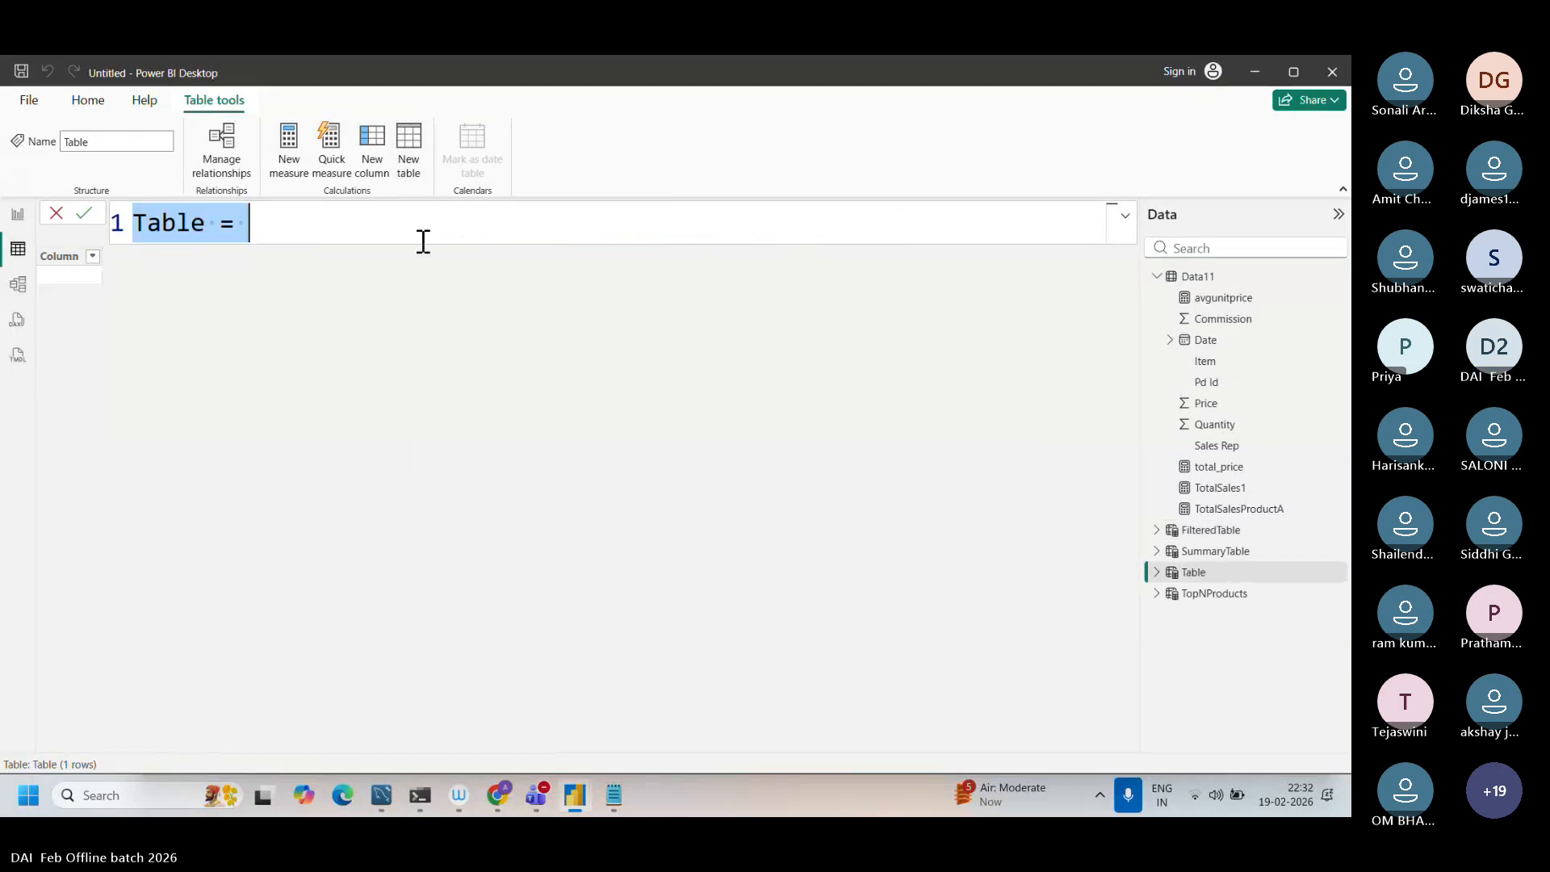
key("BackSpace")
key("ctrl+v")
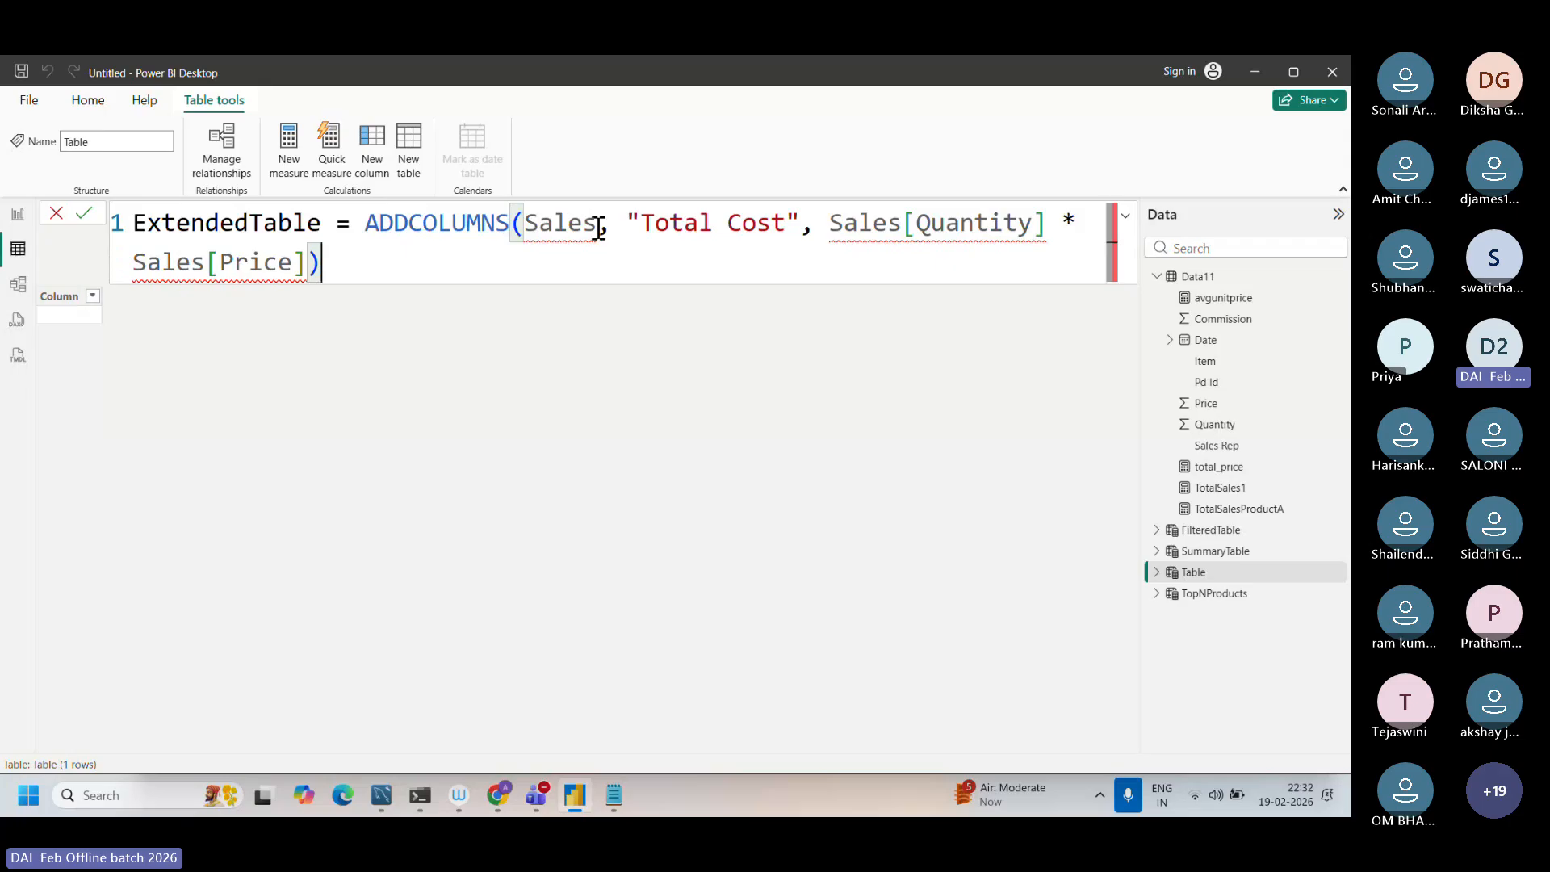
Step: Replace all three Sales references in the ExtendedTable formula with Data11, including those before [Quantity] and [Price]
left_click_drag(596, 224, 527, 228)
key("Caps_Lock")
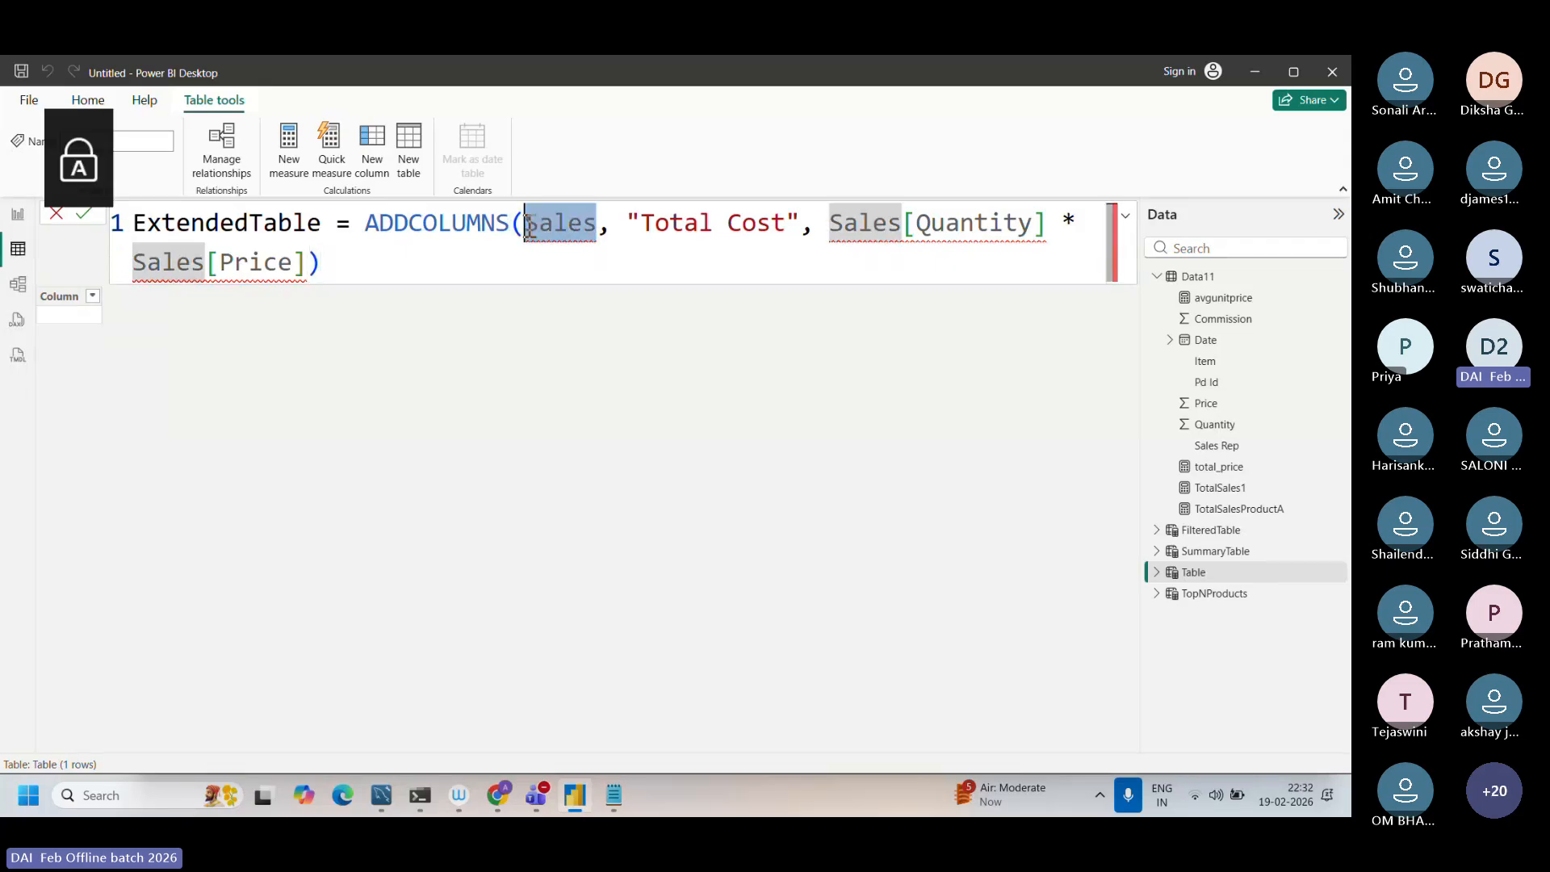
type("Data11")
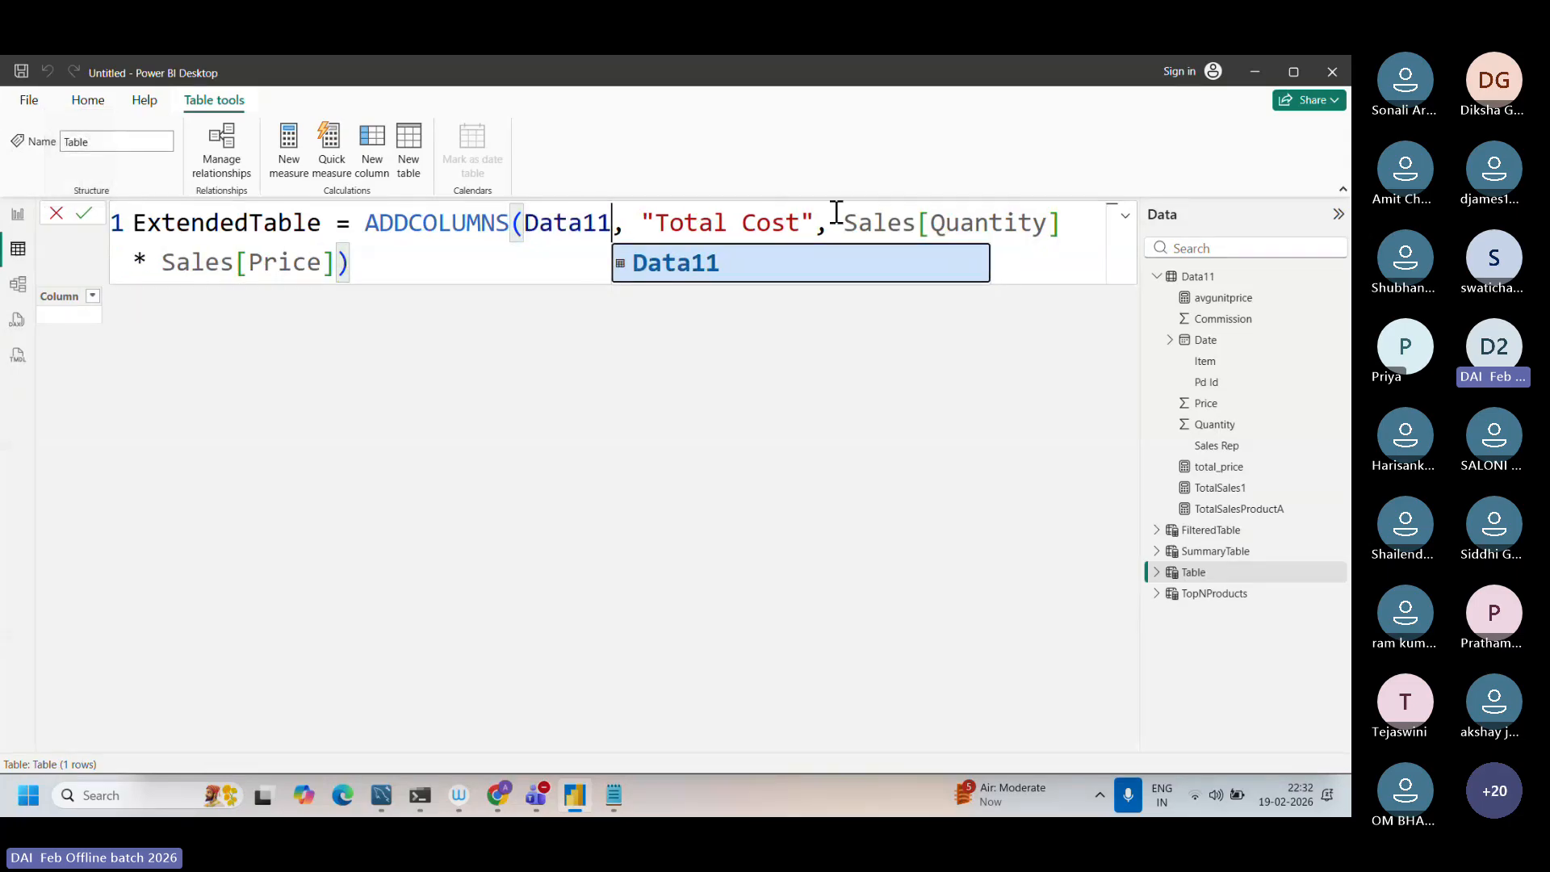
left_click_drag(916, 222, 841, 223)
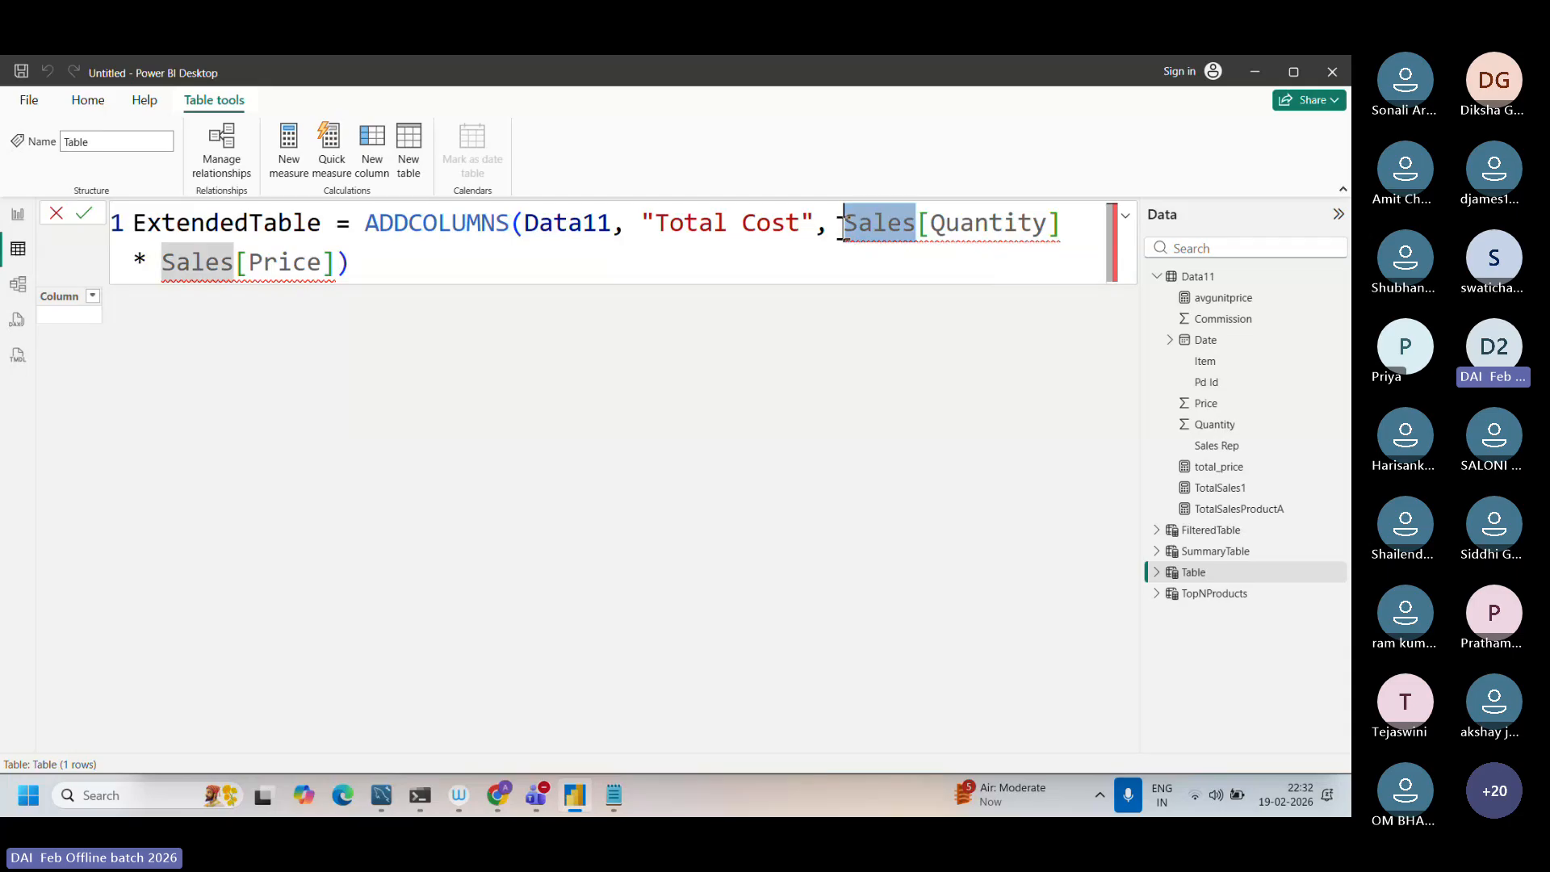
key("Caps_Lock")
type("Data11")
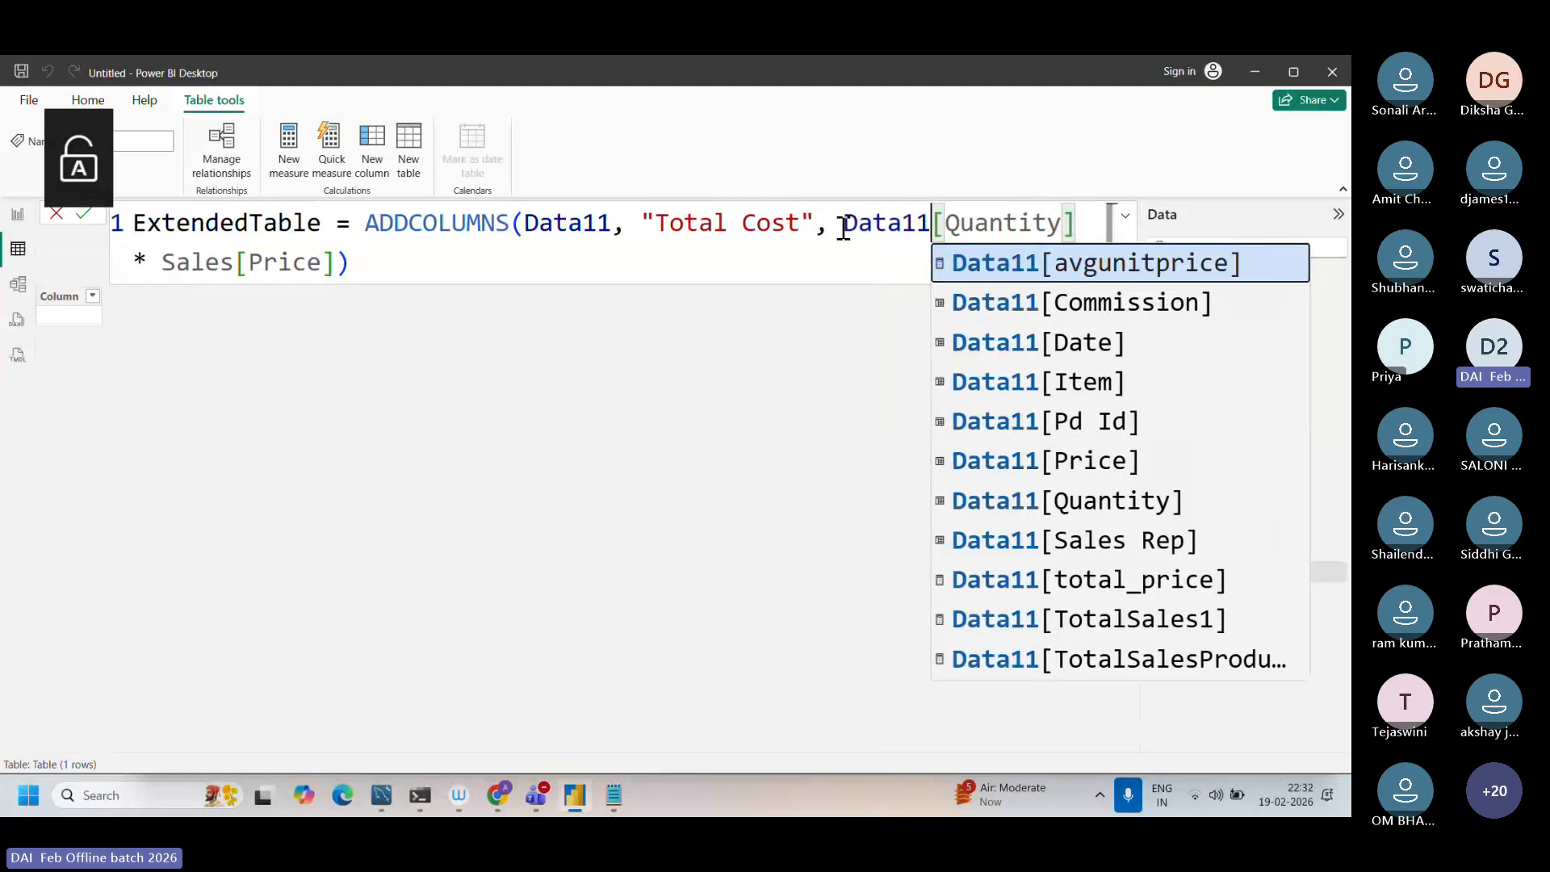
left_click(457, 269)
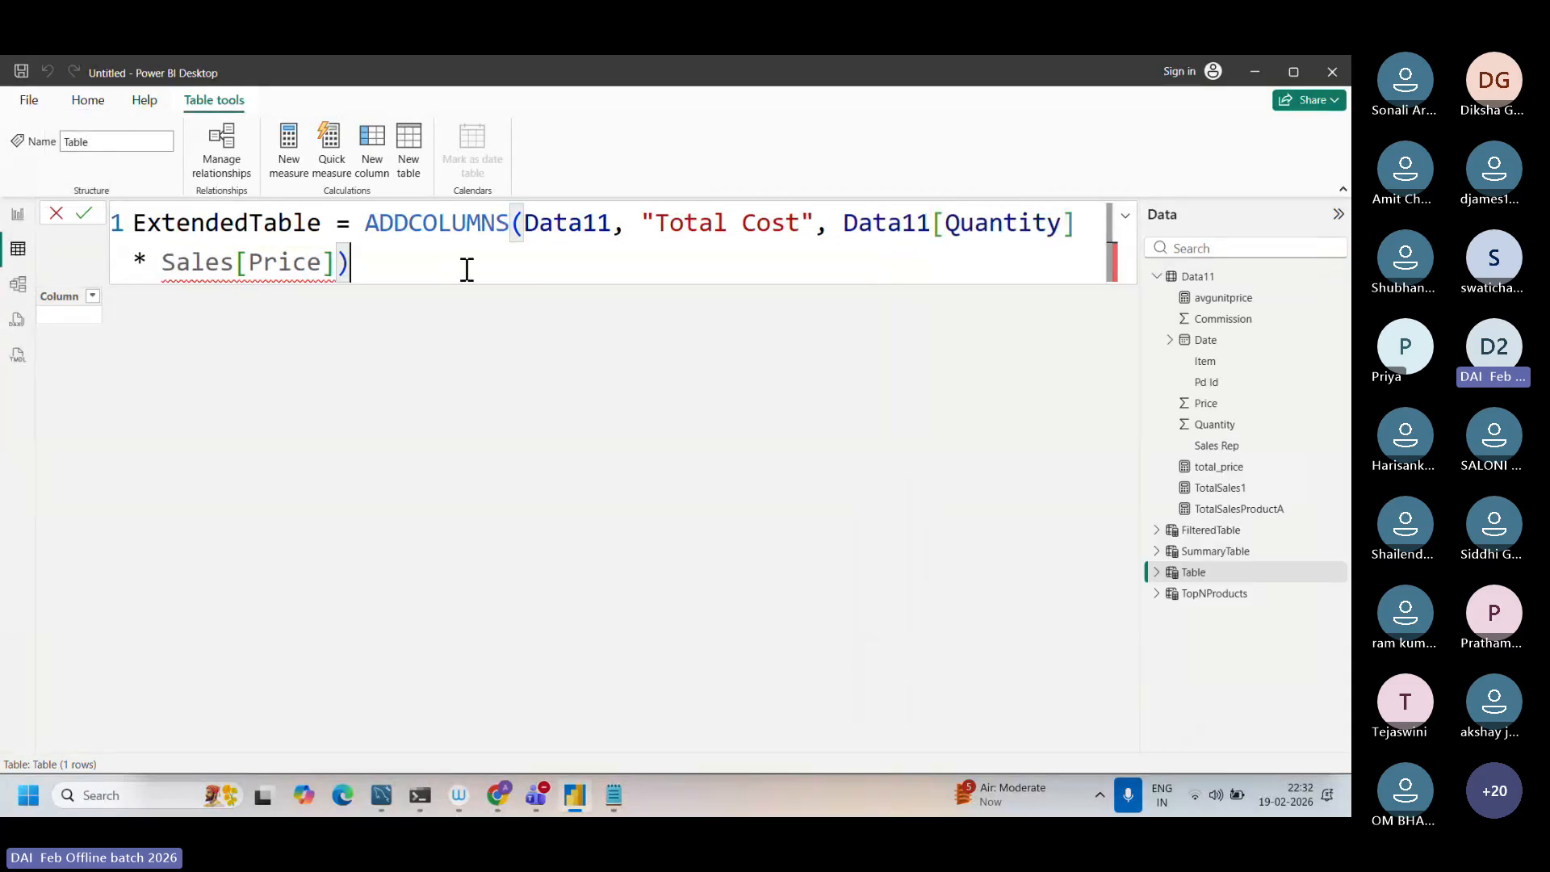
mouse_move(259, 252)
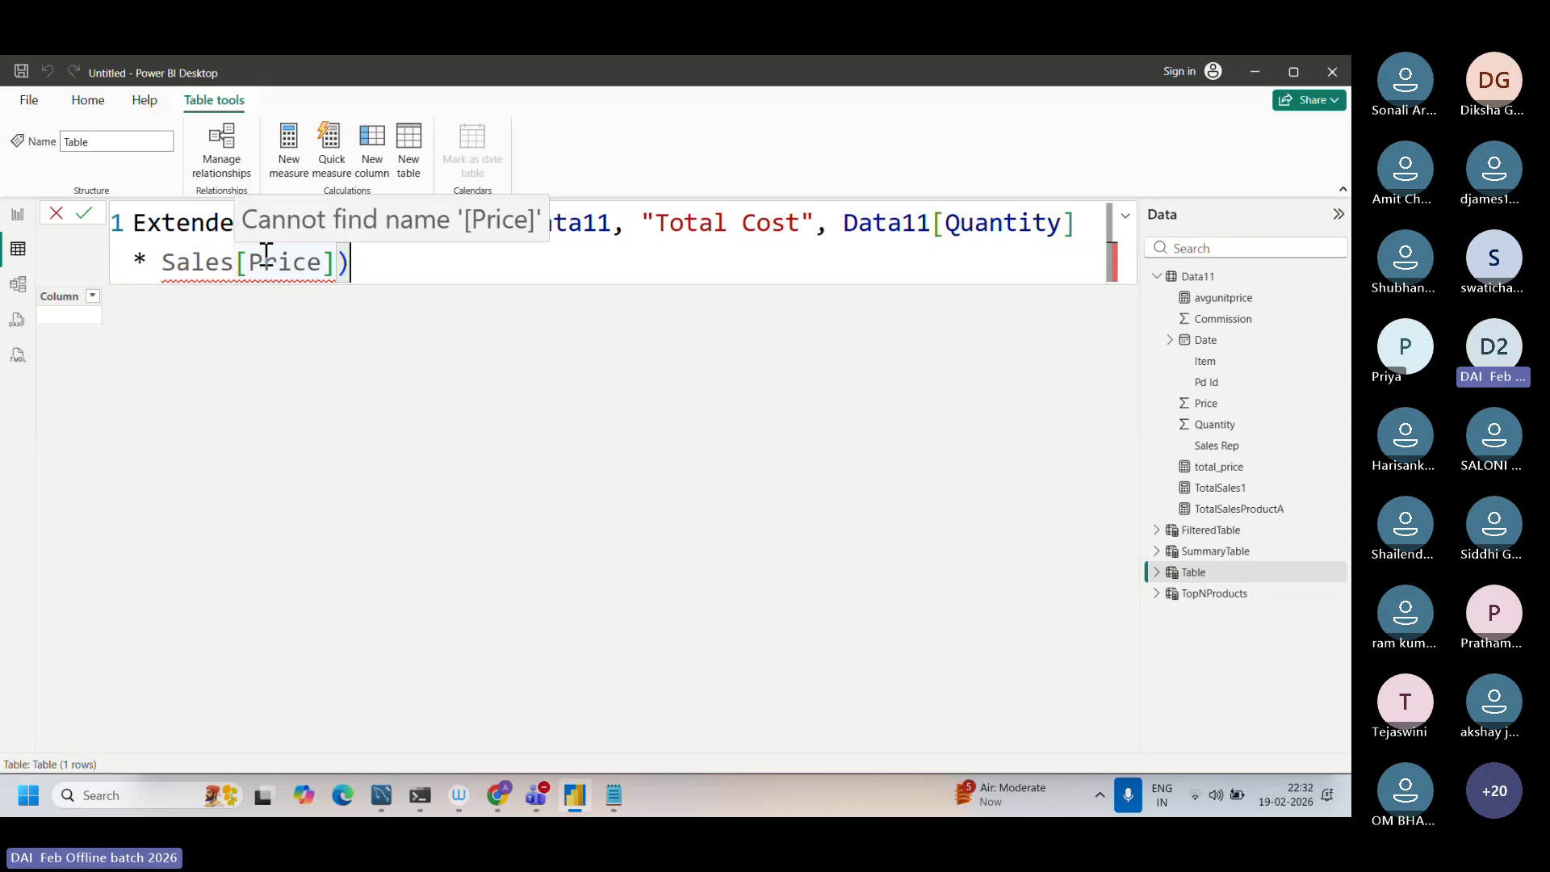
left_click_drag(236, 263, 160, 264)
key("Caps_Lock")
type("Data11")
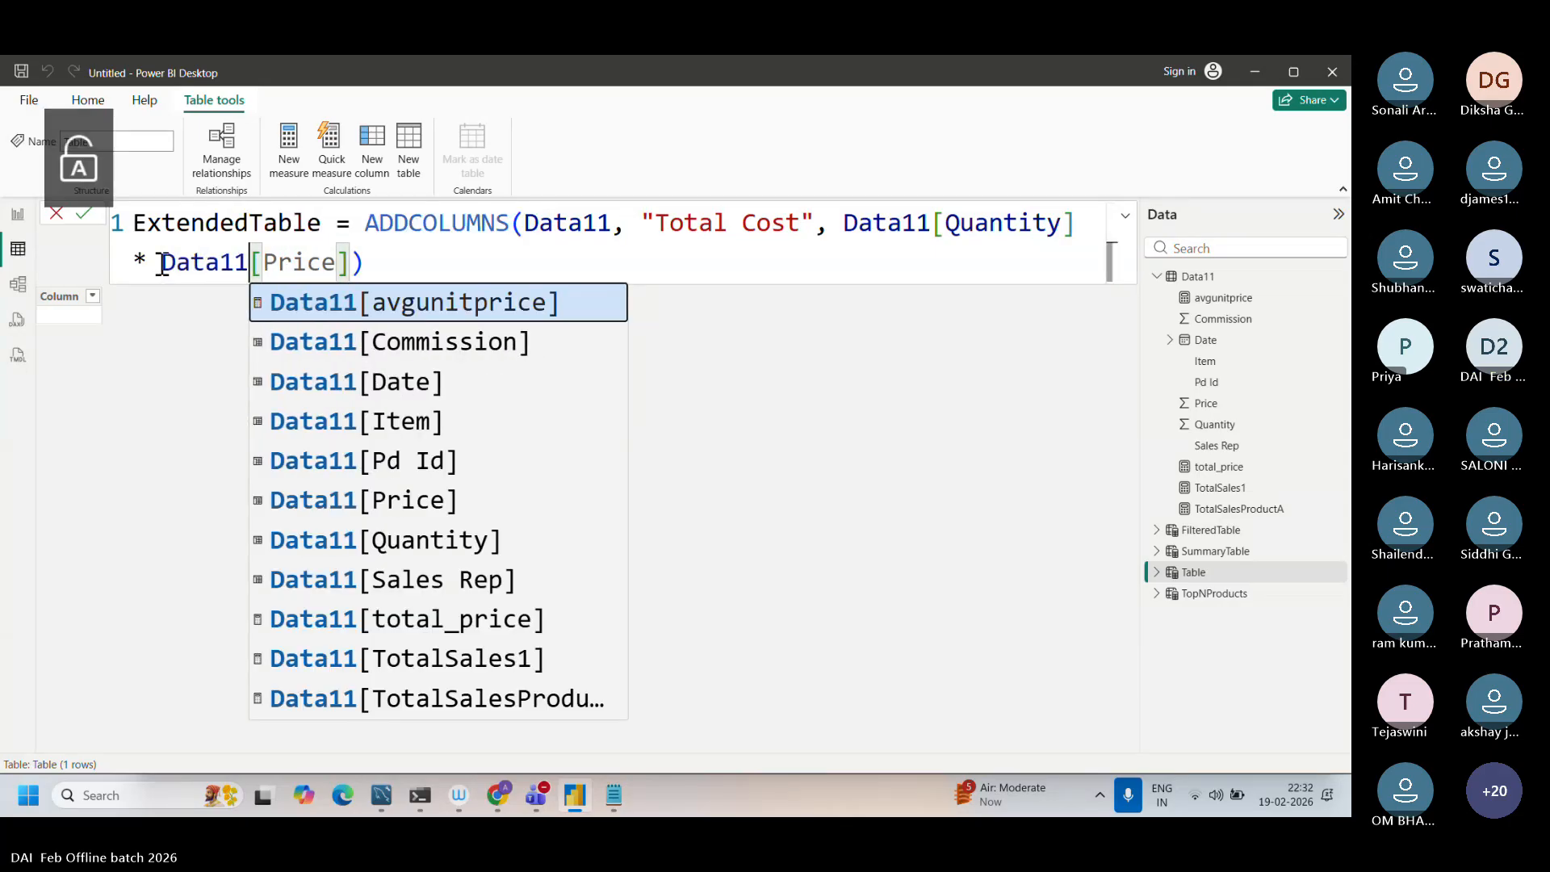
left_click(566, 247)
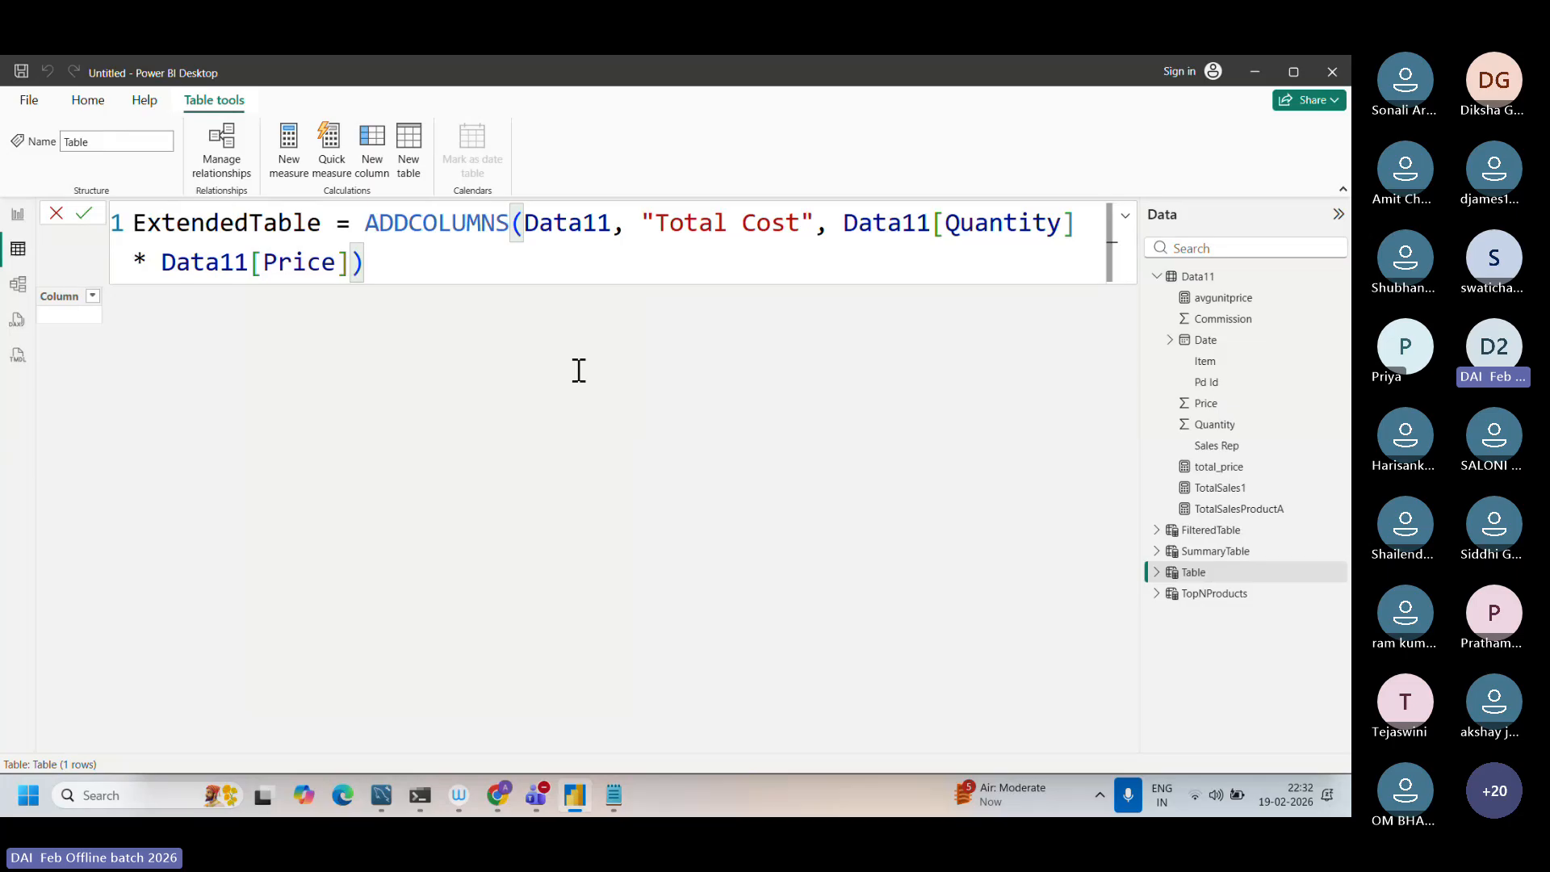
Step: Switch to Notepad and add the line "Data11" below the existing notes in Dax function.txt, followed by blank lines
left_click(614, 788)
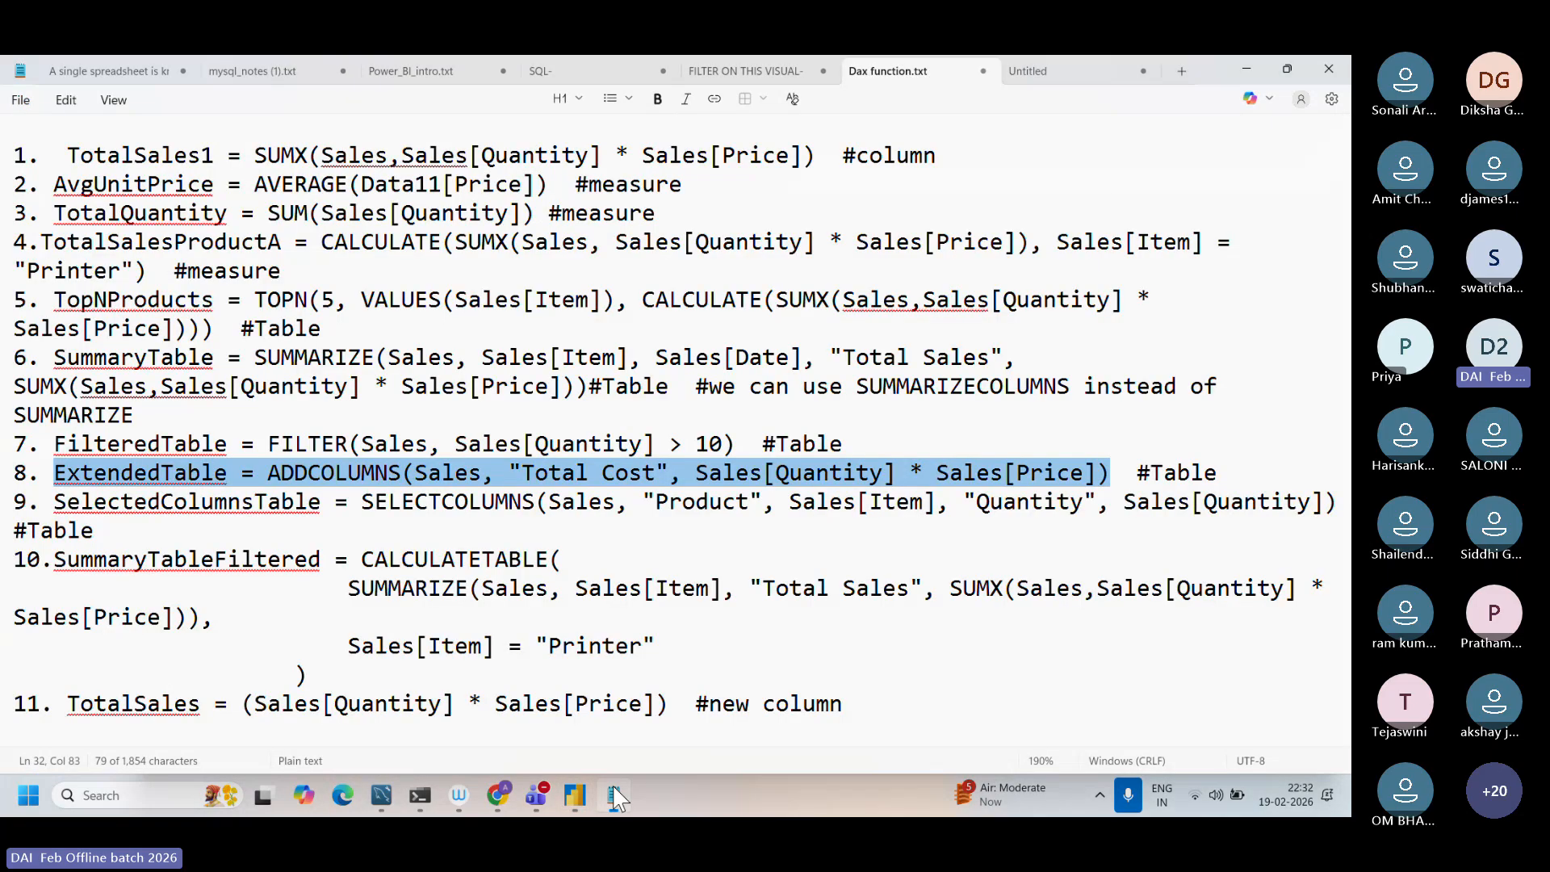
scroll(550, 647, "down", 10)
key("Caps_Lock")
type("Data11")
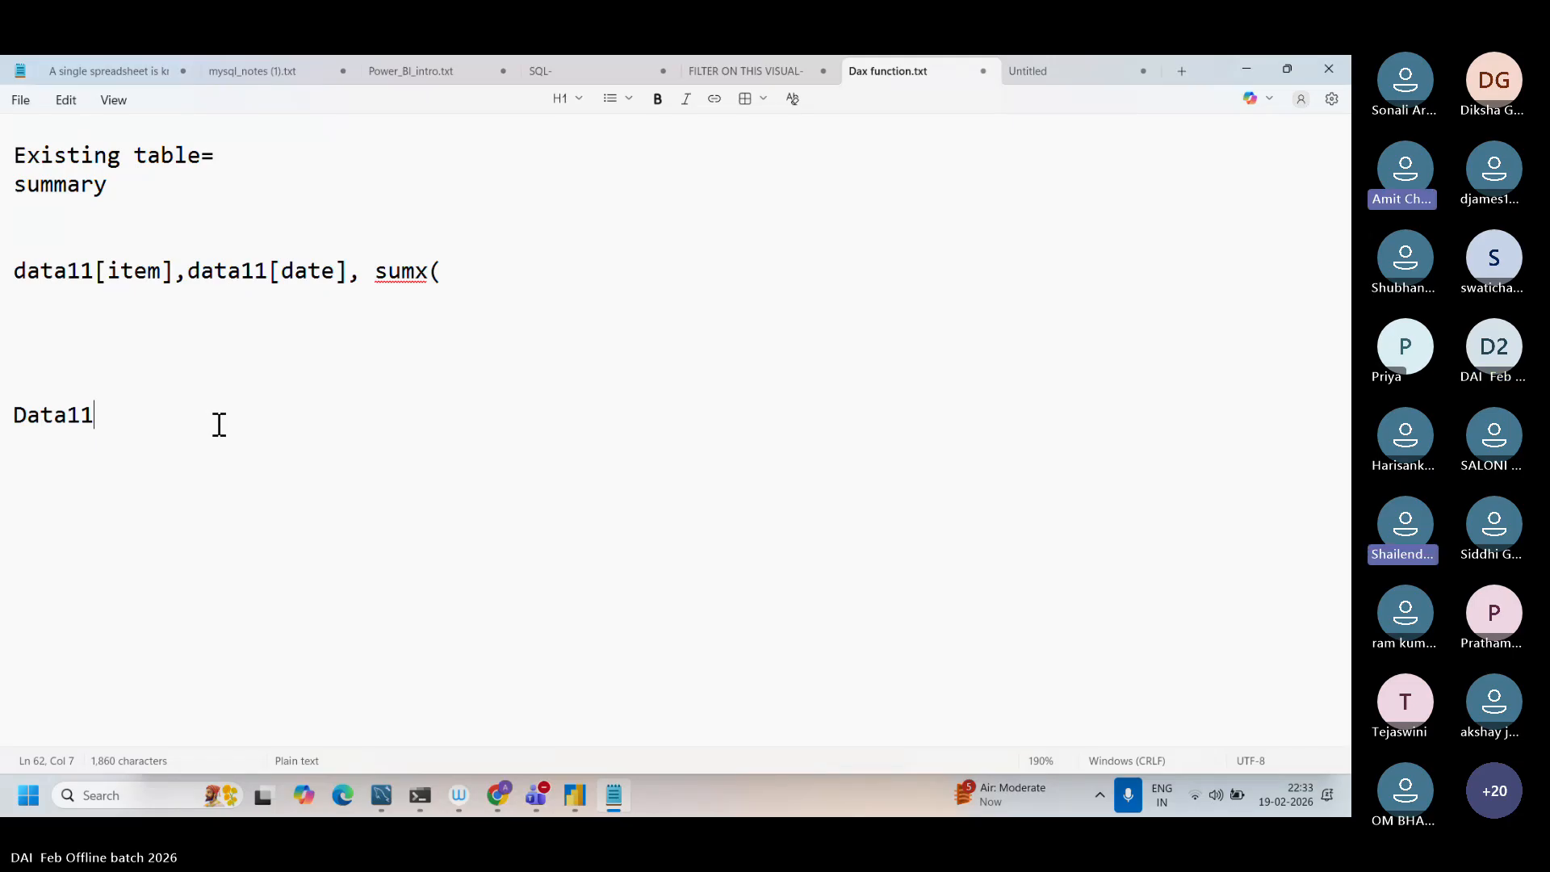
key("Return")
key("Return")
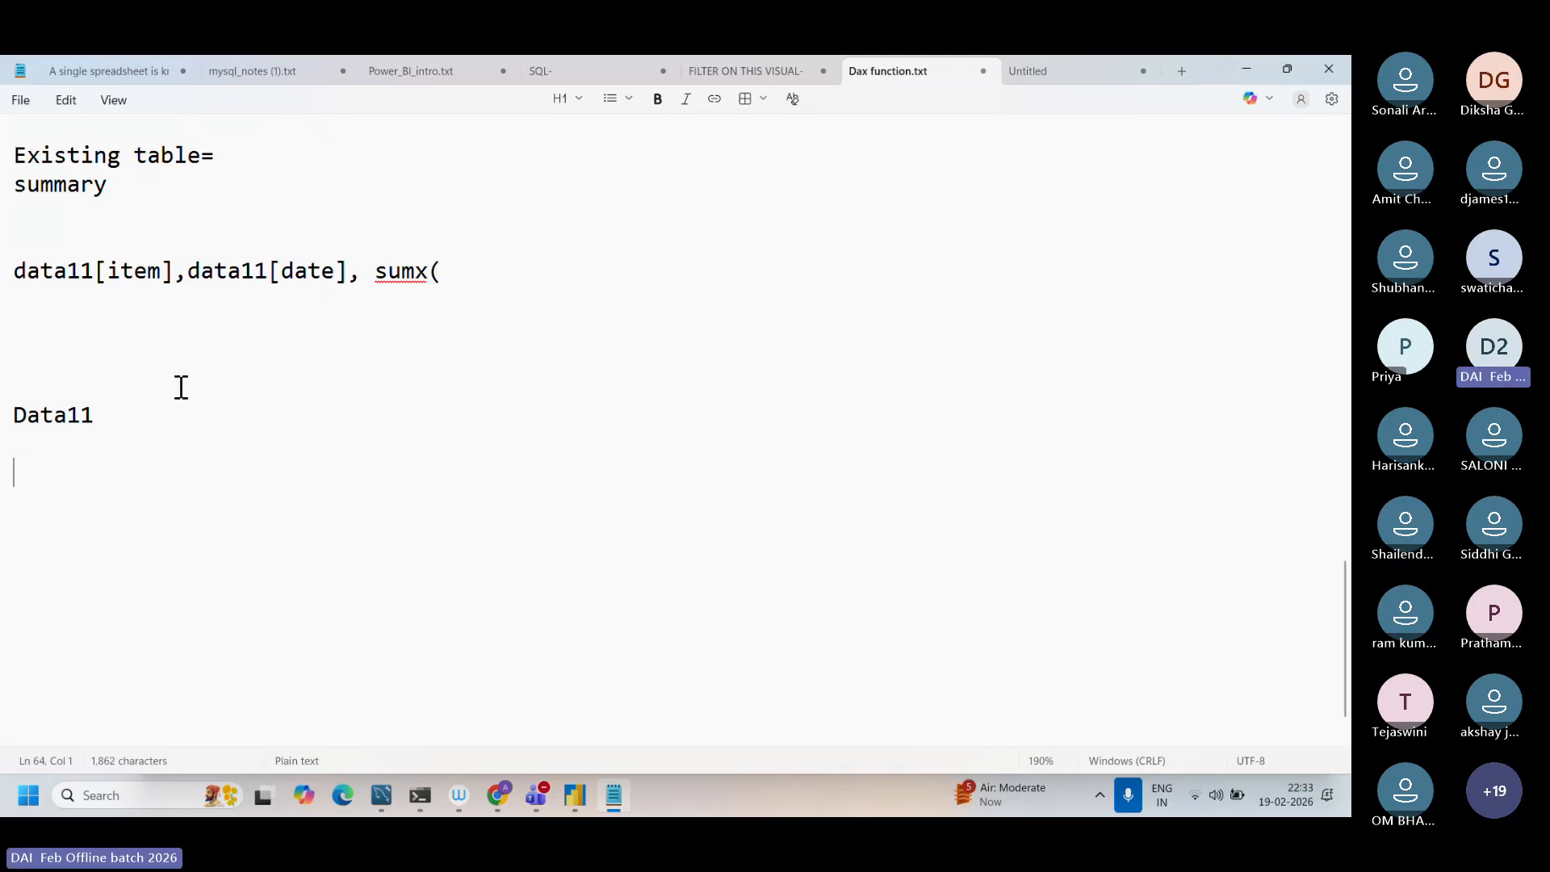
Step: Write the line "Data11+column add" below the Data11 line in the notes
left_click_drag(108, 411, 29, 401)
left_click(126, 420)
key("Return")
key("Return")
type("Data1")
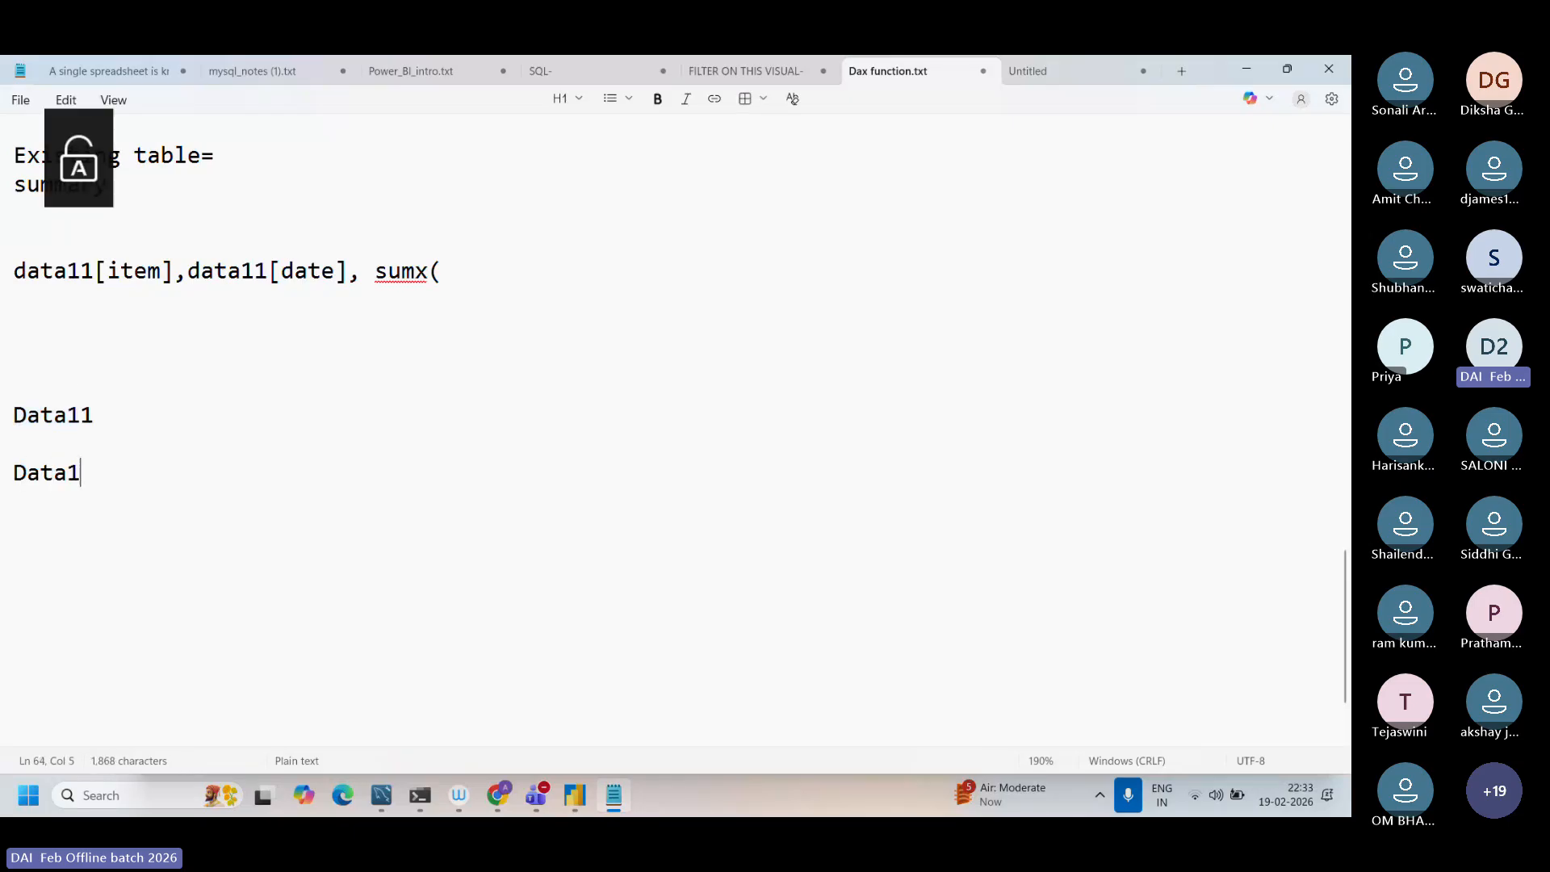
type("1+")
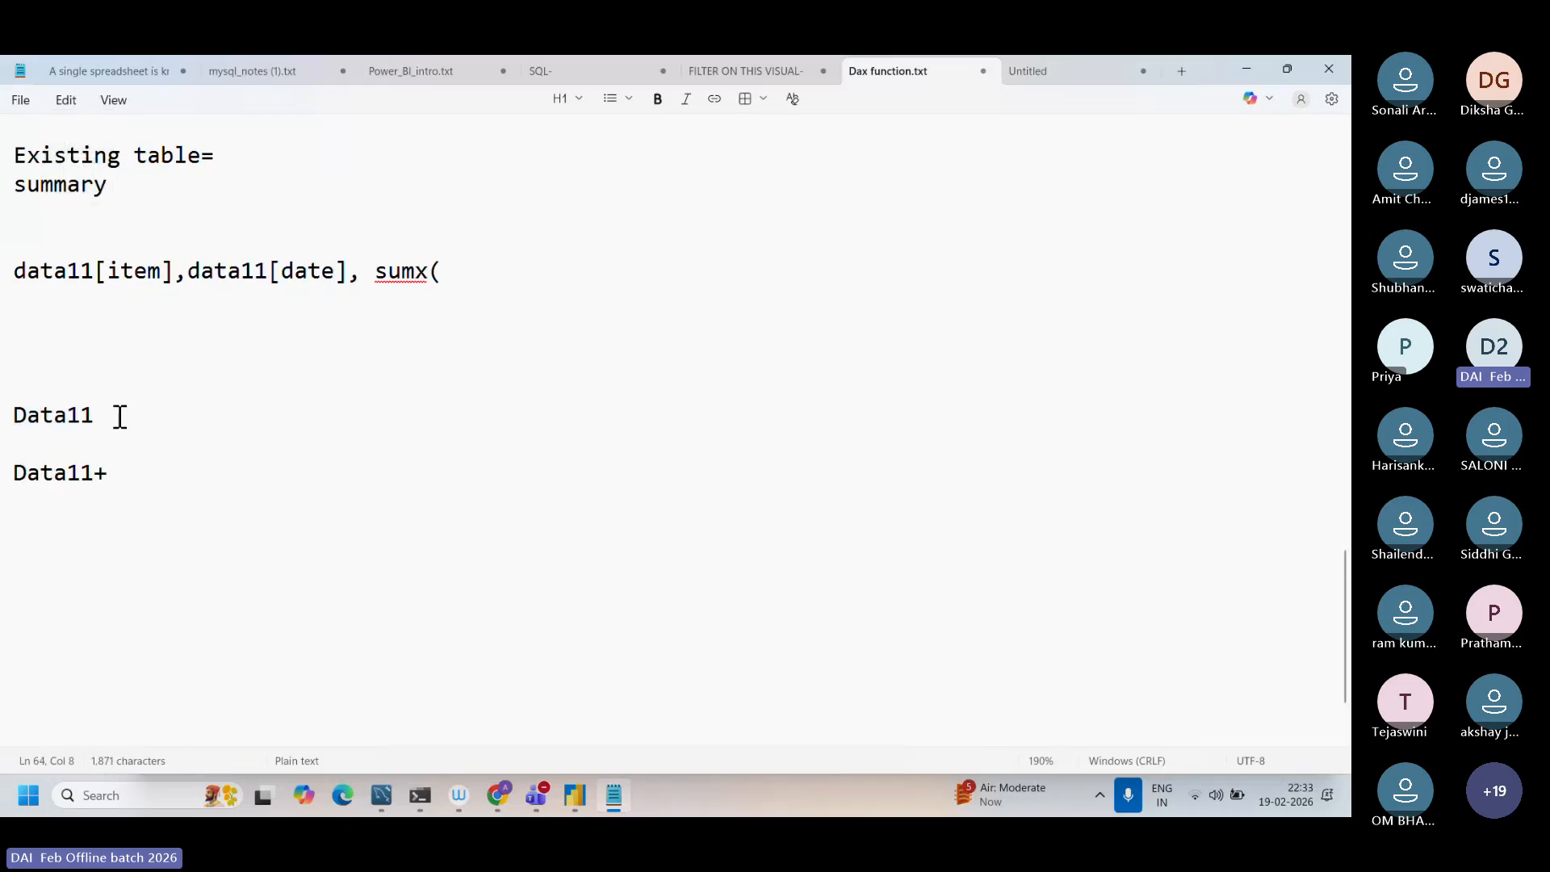
type("column ")
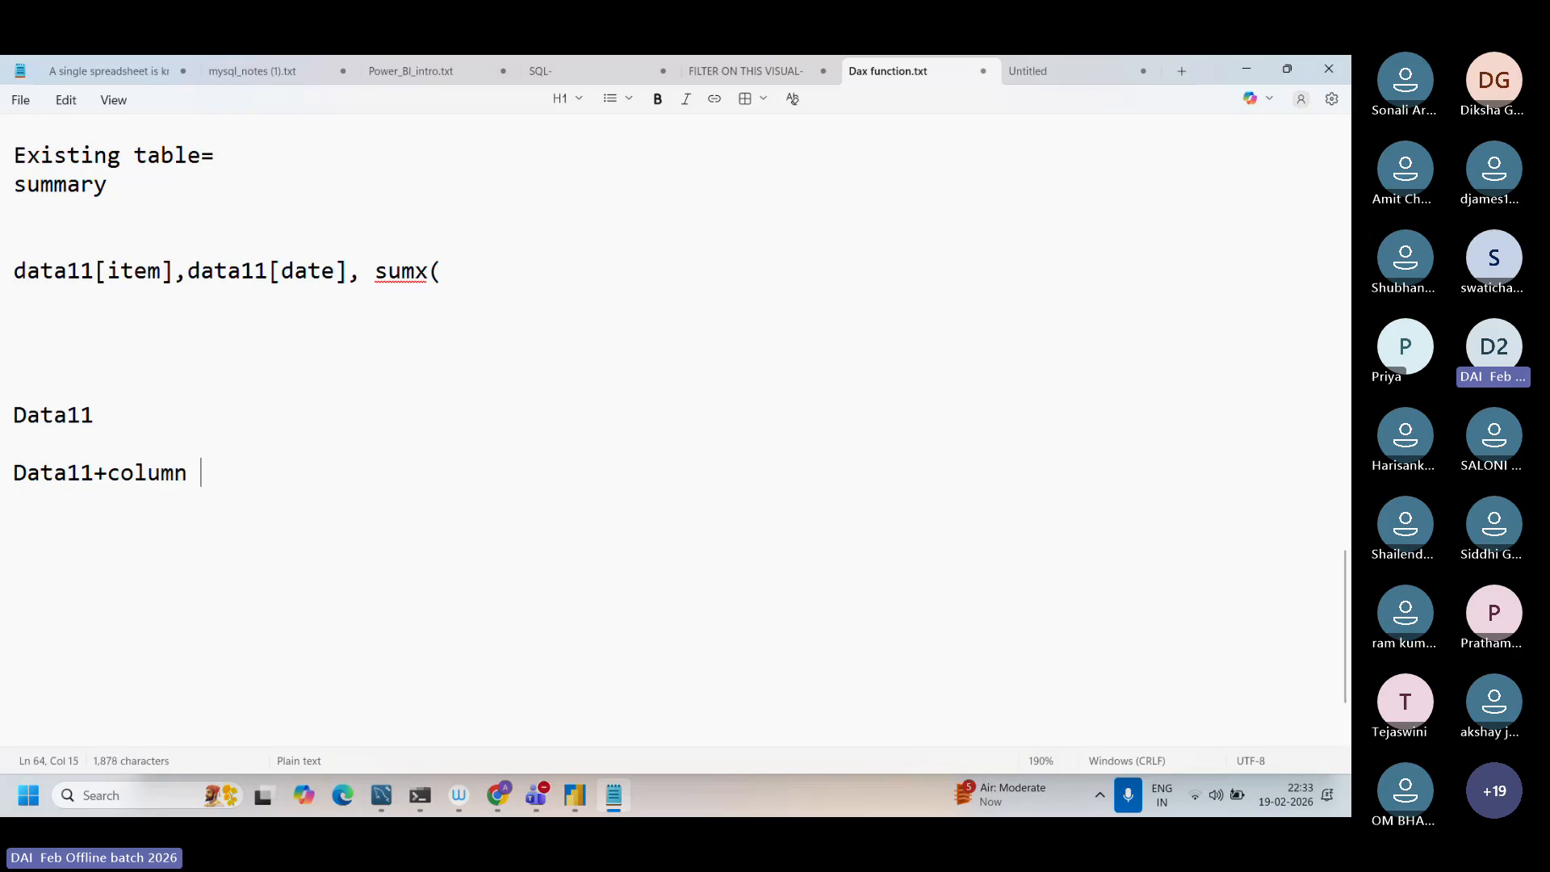
type("add")
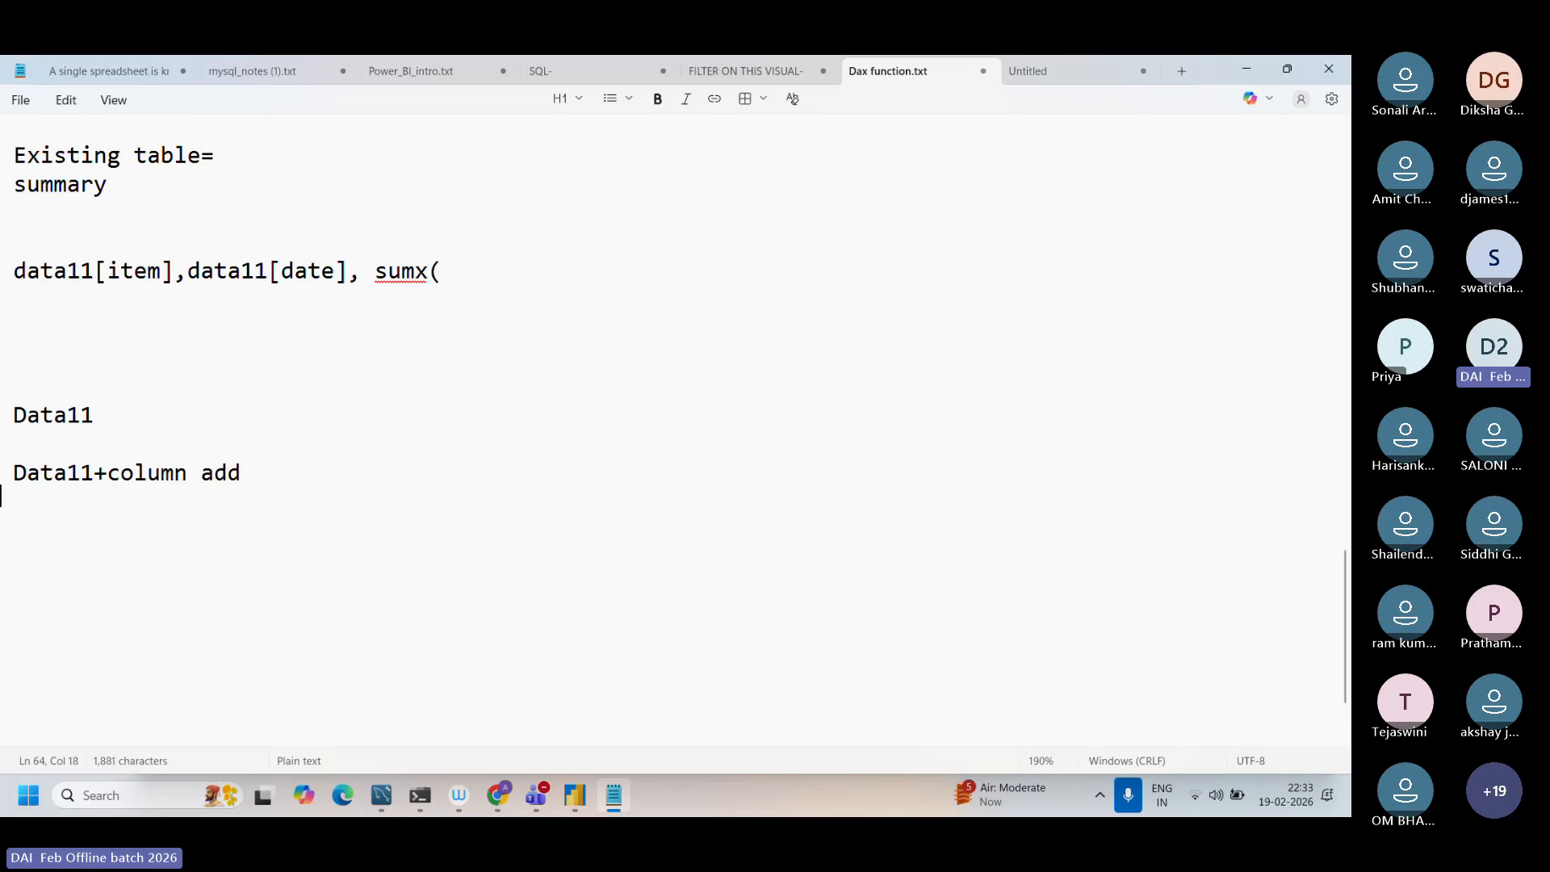
Step: Prefix the "Data11+column add" line with "data12=" and compare data12 with the Data11 line above it
left_click(18, 473)
type("data12")
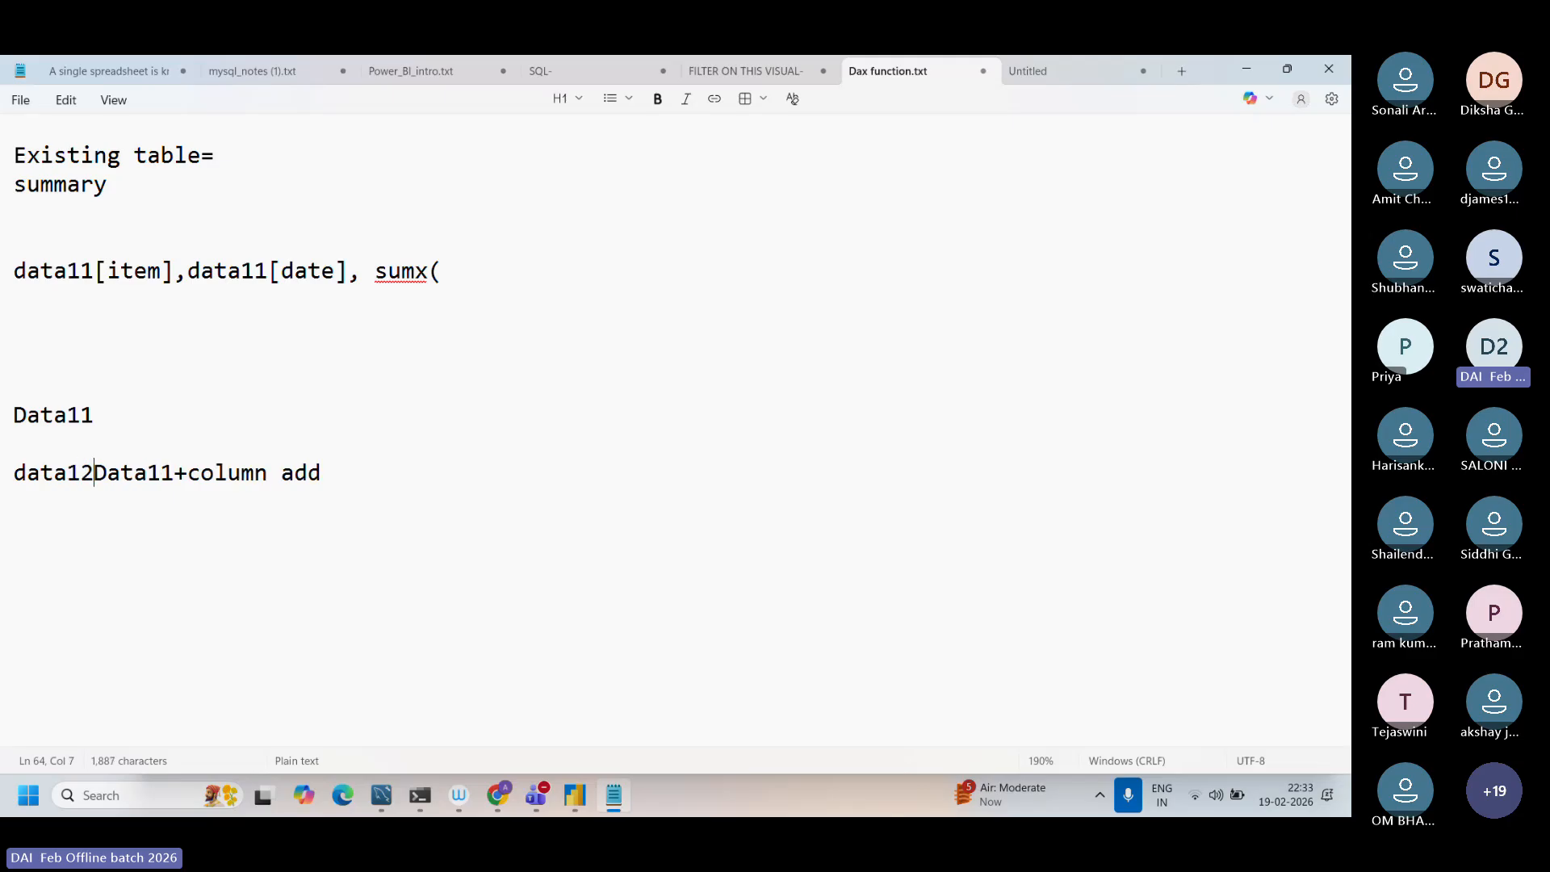
type("=")
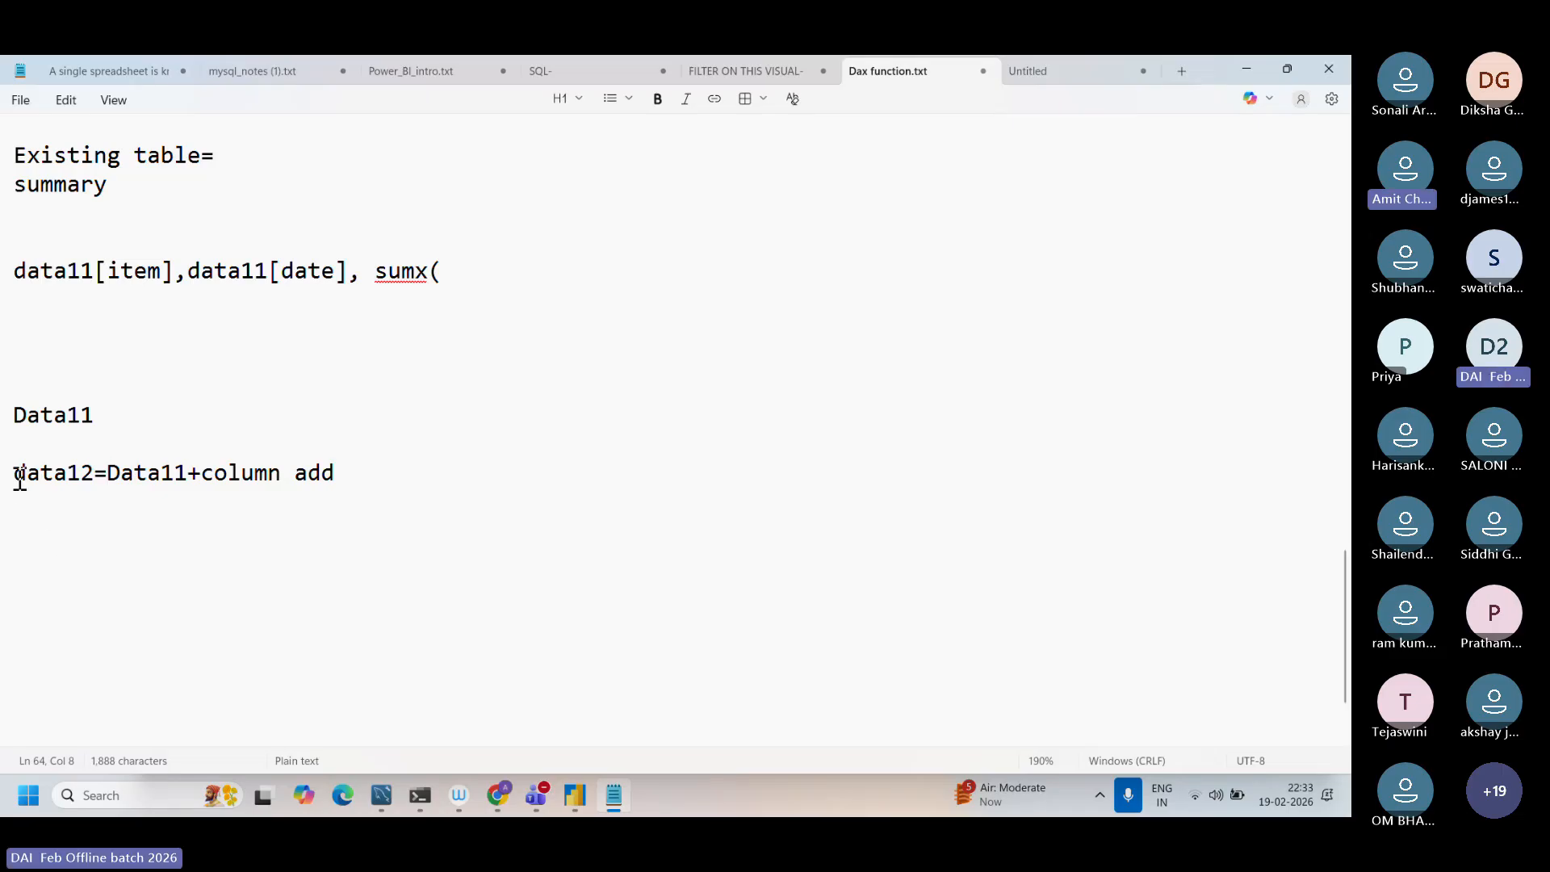
left_click_drag(19, 476, 76, 477)
left_click_drag(93, 413, 13, 414)
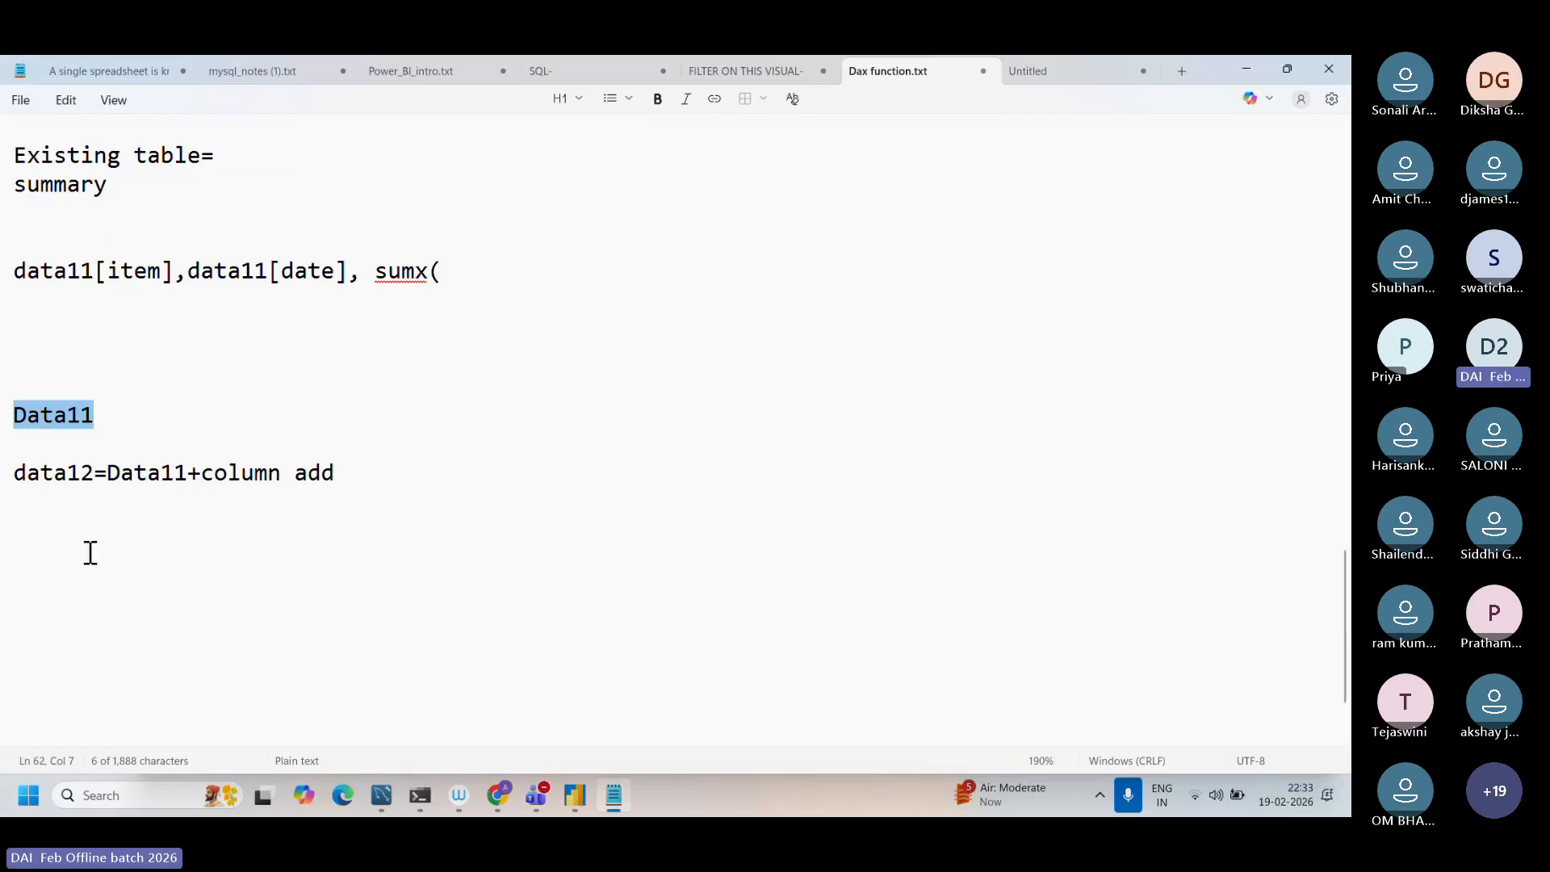
Step: Check the meeting window in Microsoft Teams and return to Power BI Desktop
left_click(532, 799)
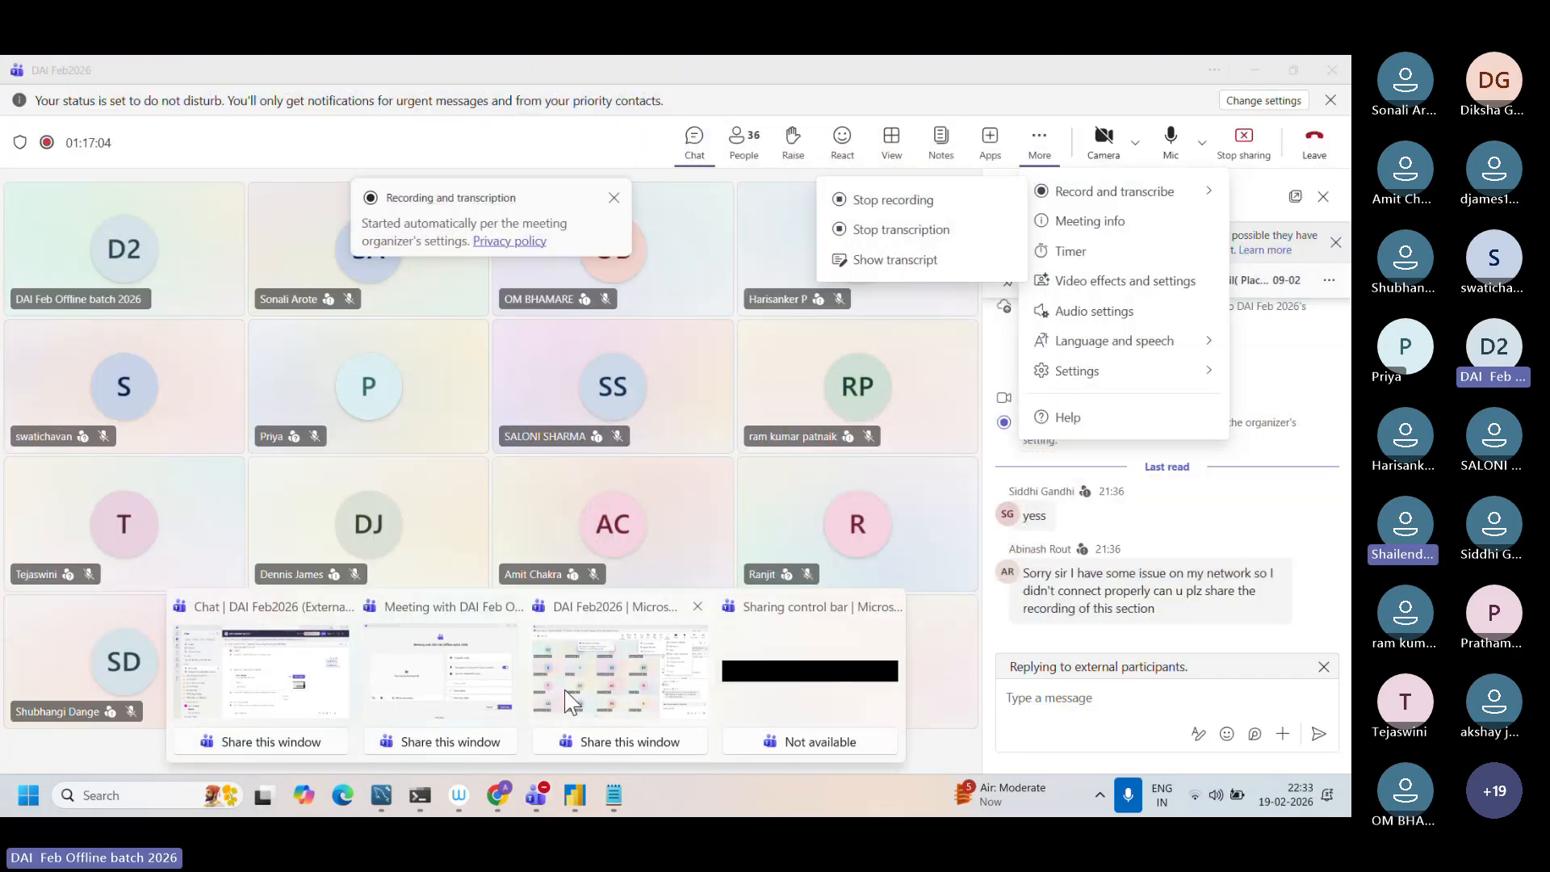
left_click(564, 689)
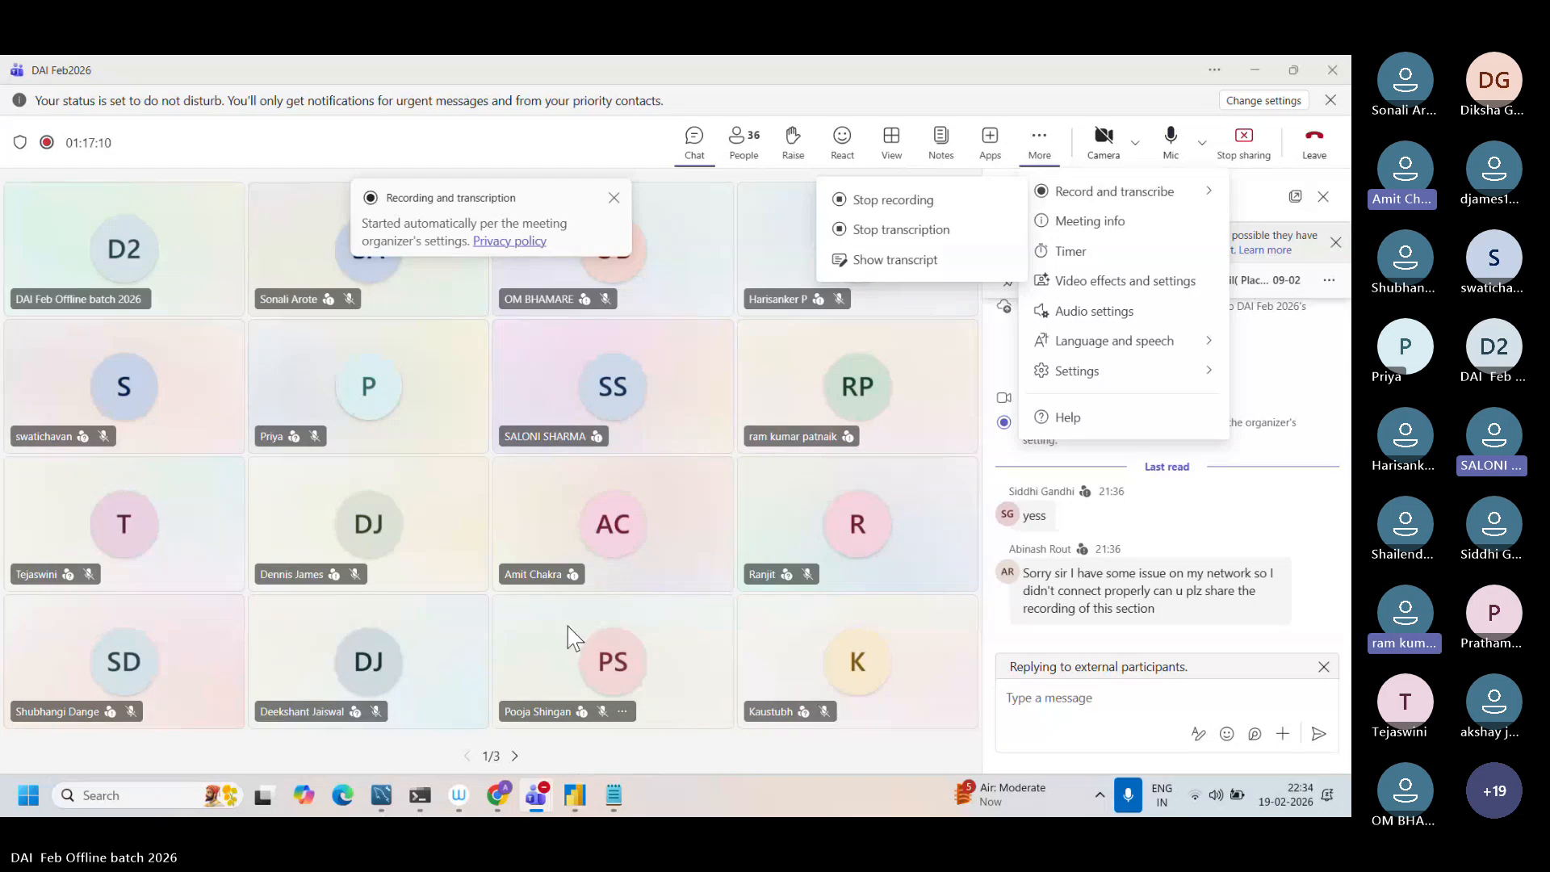
left_click(607, 804)
left_click(574, 797)
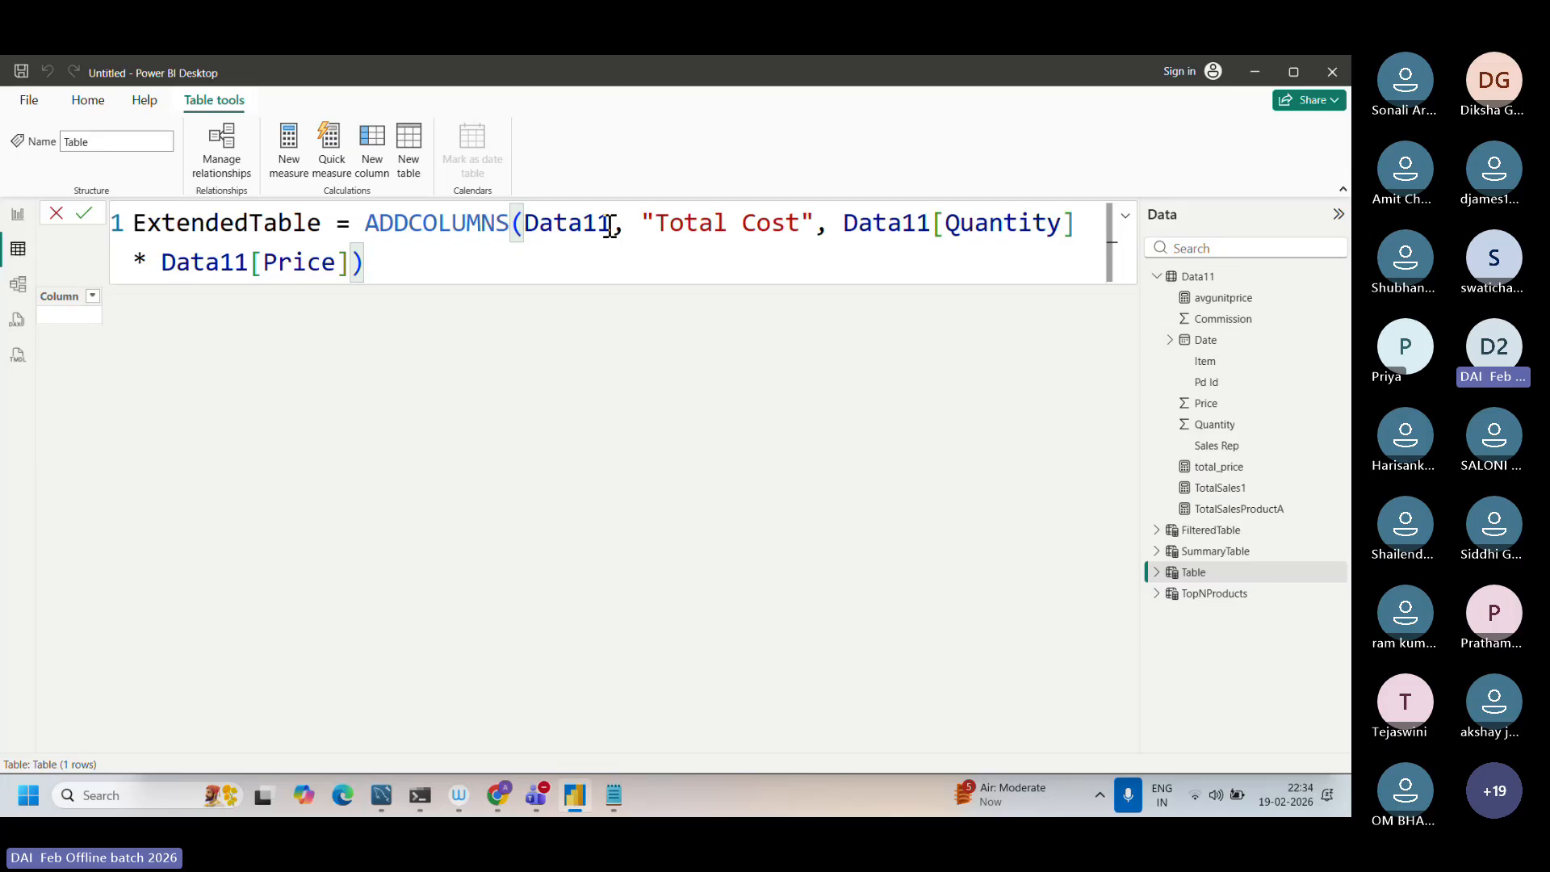
Step: Examine the Data11 table argument and the ADDCOLUMNS function in the ExtendedTable formula
left_click_drag(611, 222, 525, 223)
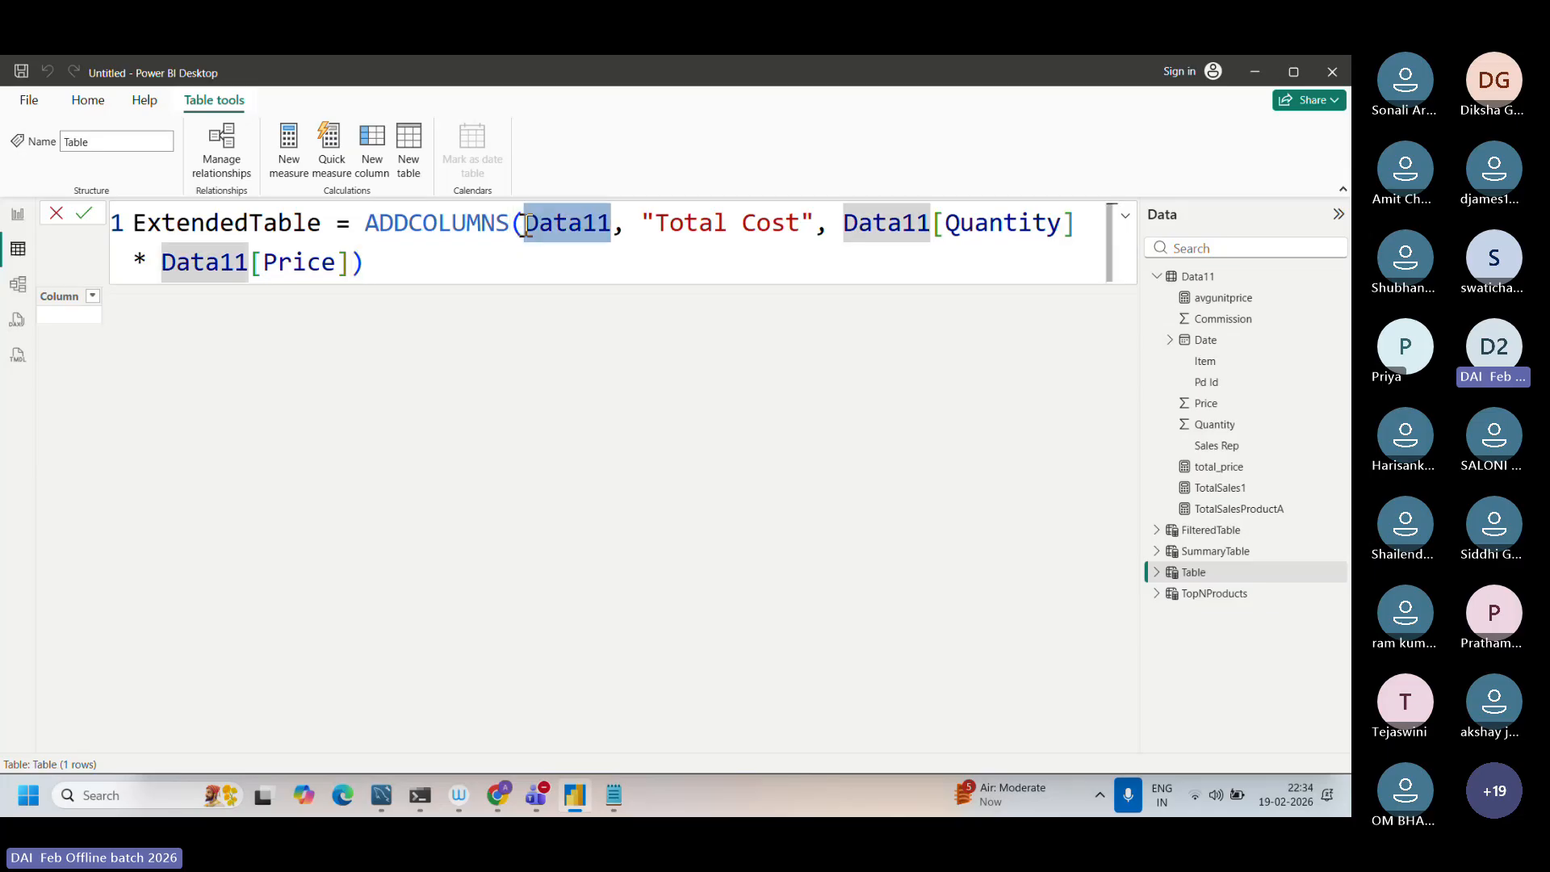
left_click(532, 248)
left_click_drag(367, 224, 505, 216)
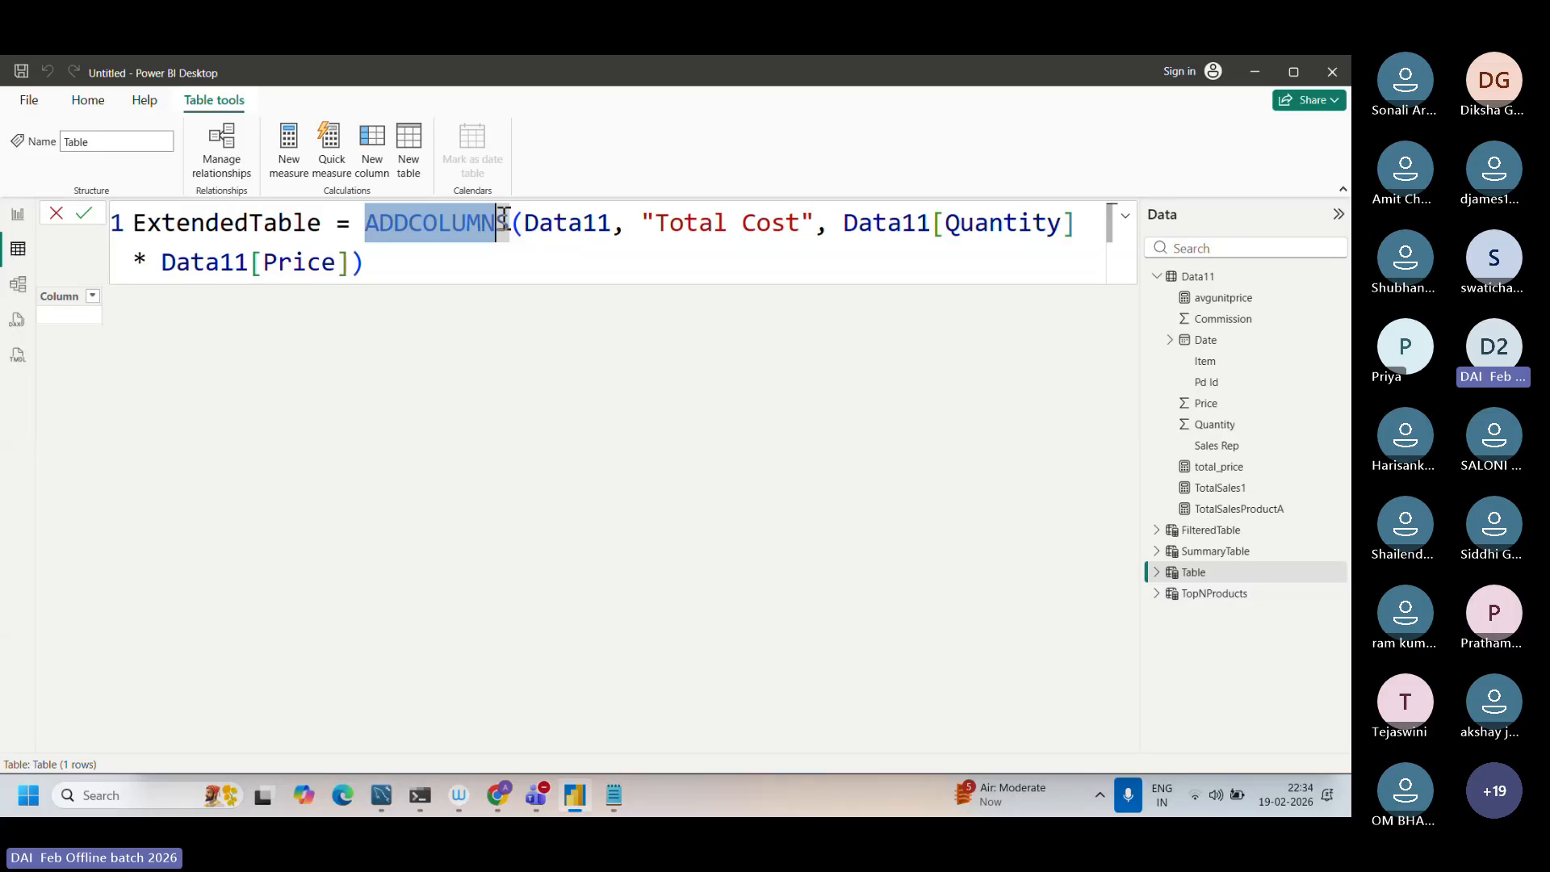
left_click(554, 249)
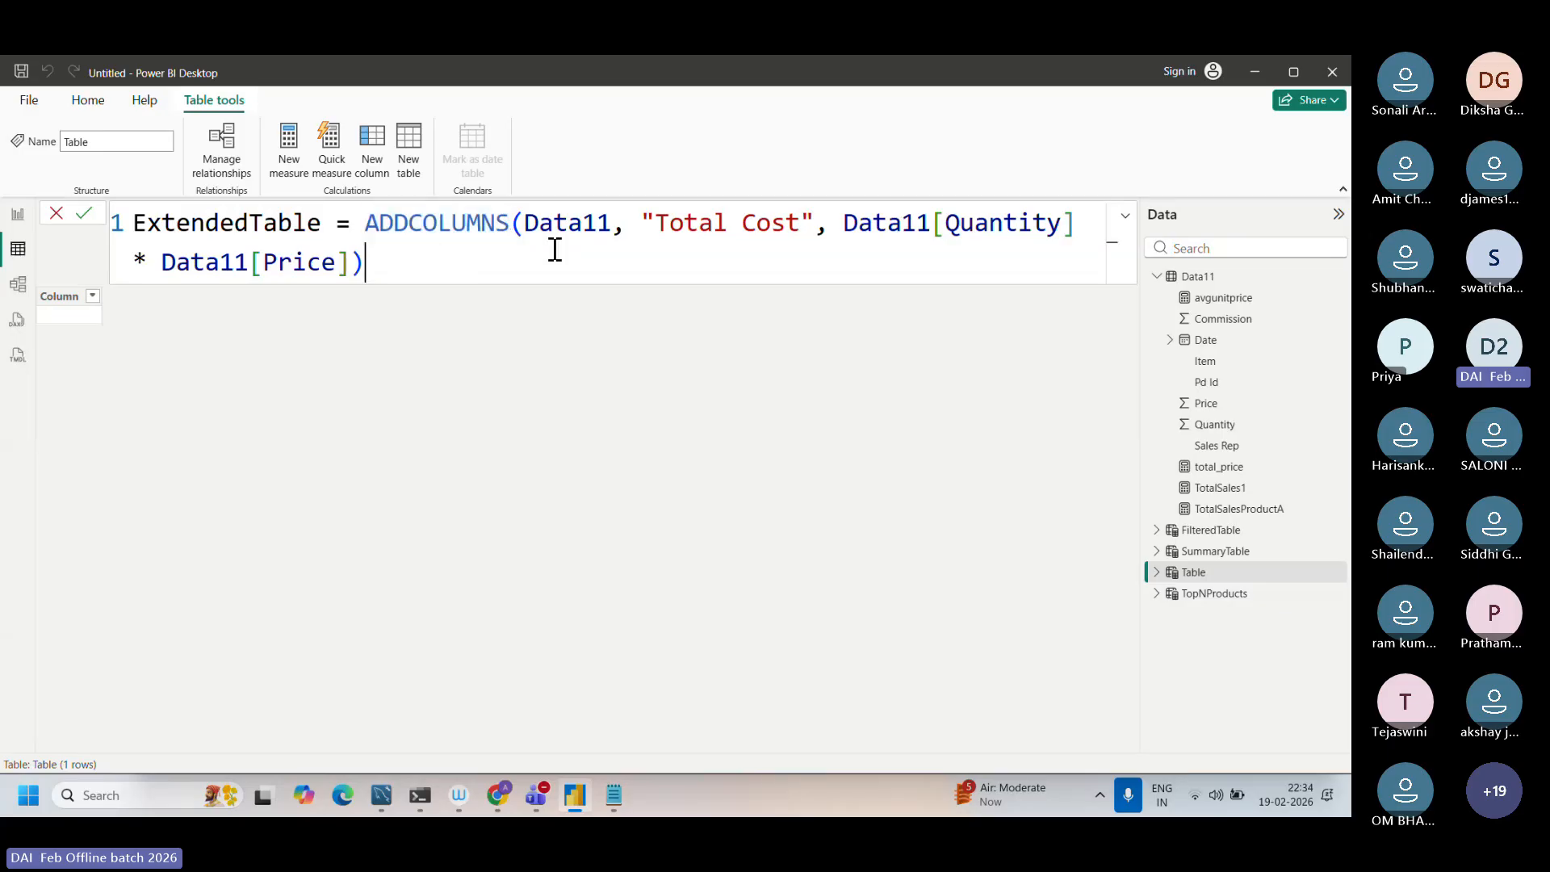
double_click(611, 223)
left_click(863, 250)
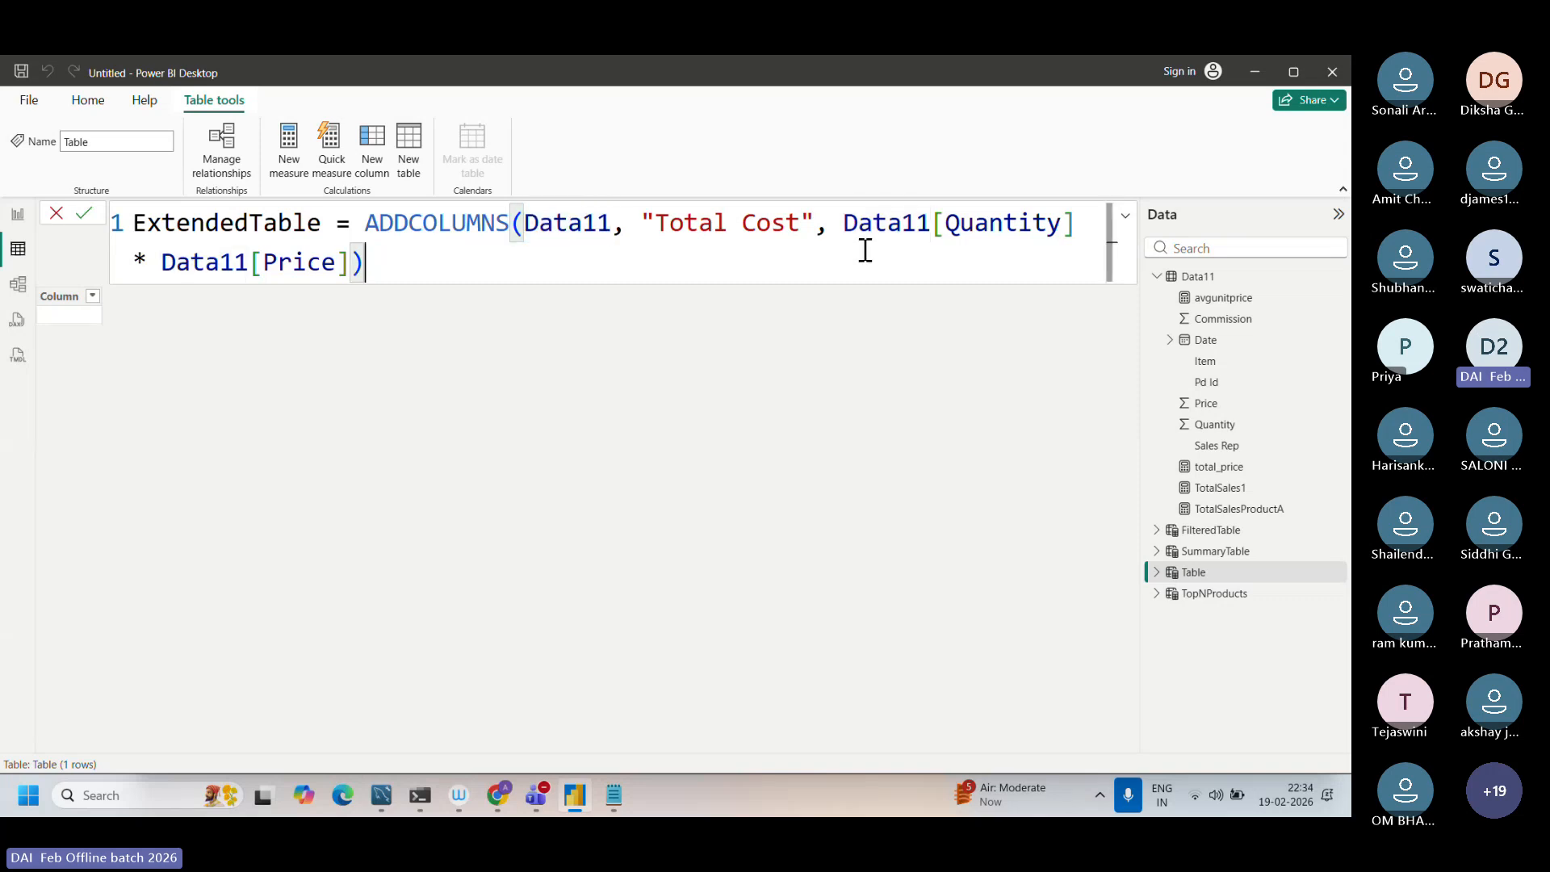
Step: Check the Data11[Quantity] * Data11[Price] expression and the "Total Cost" column name, and commit the ExtendedTable formula
left_click_drag(838, 221, 985, 268)
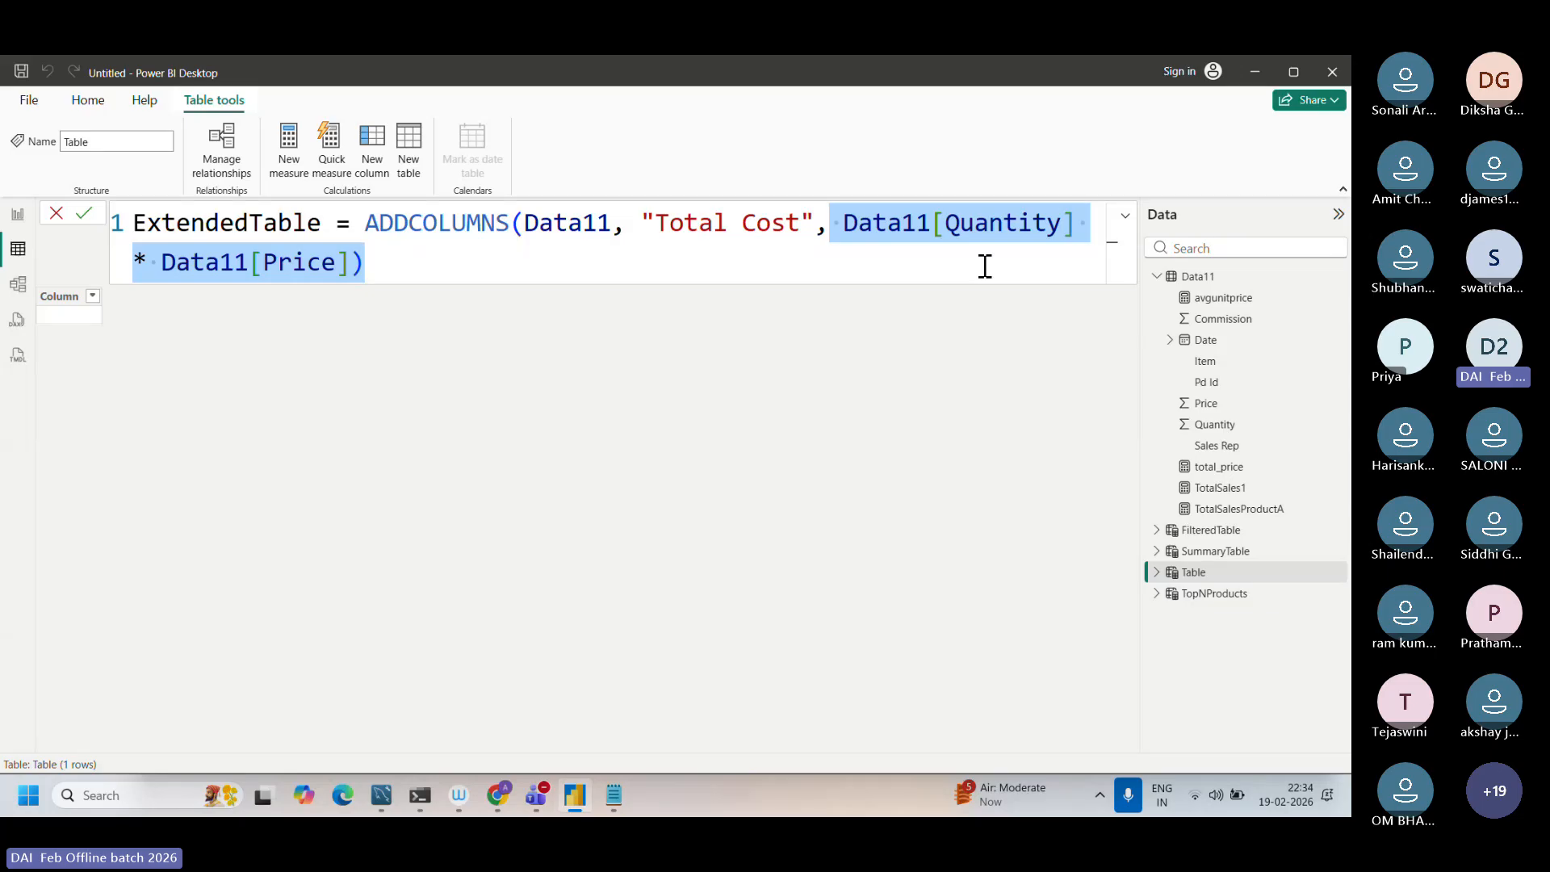
left_click_drag(656, 223, 798, 224)
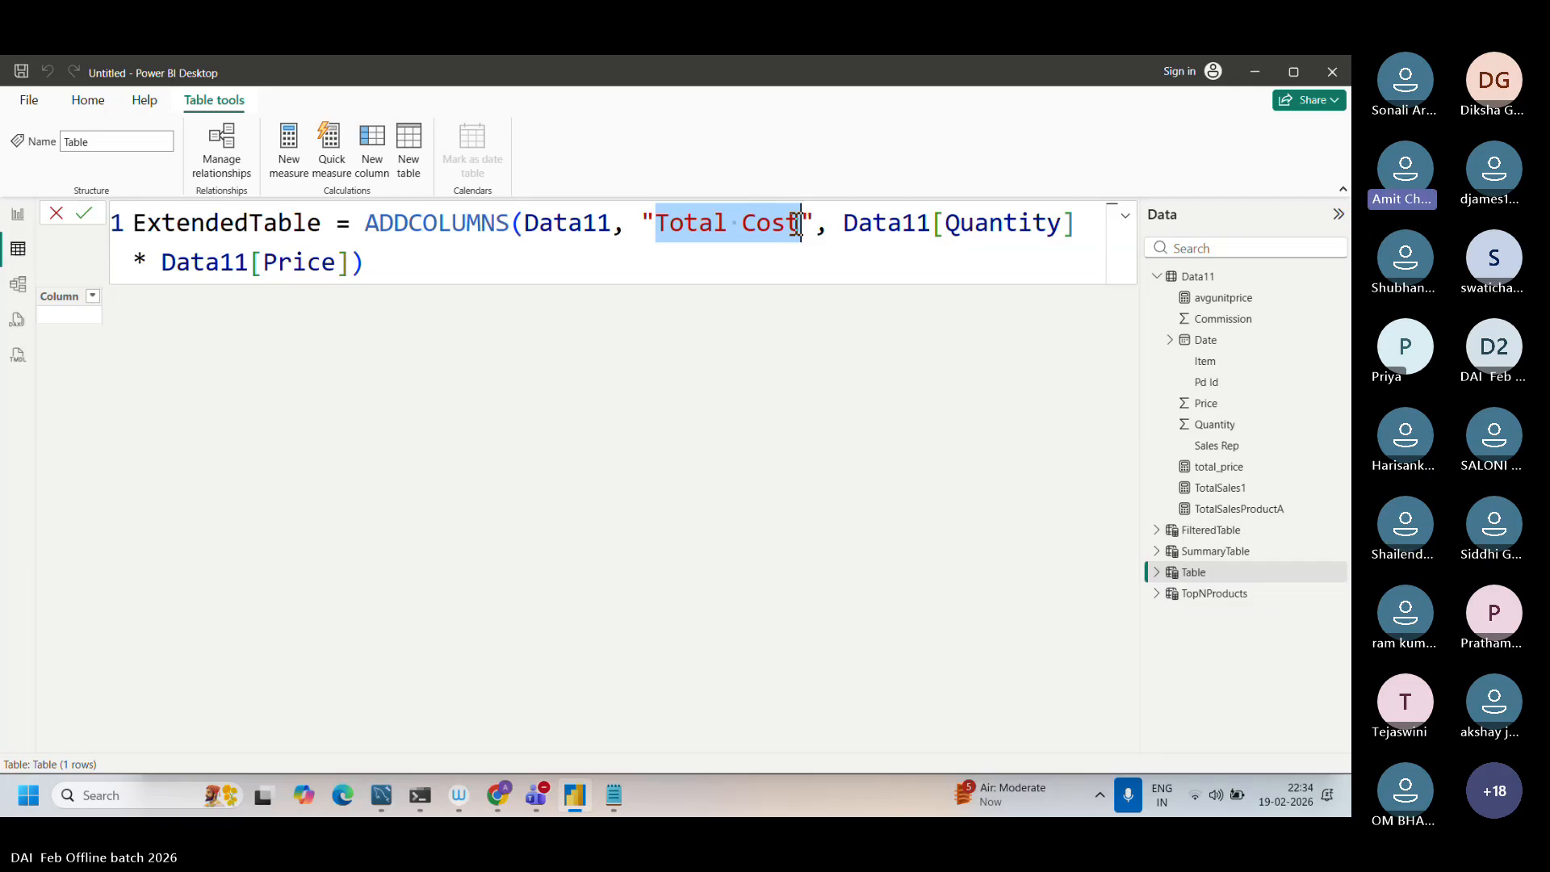
left_click(540, 281)
key("Return")
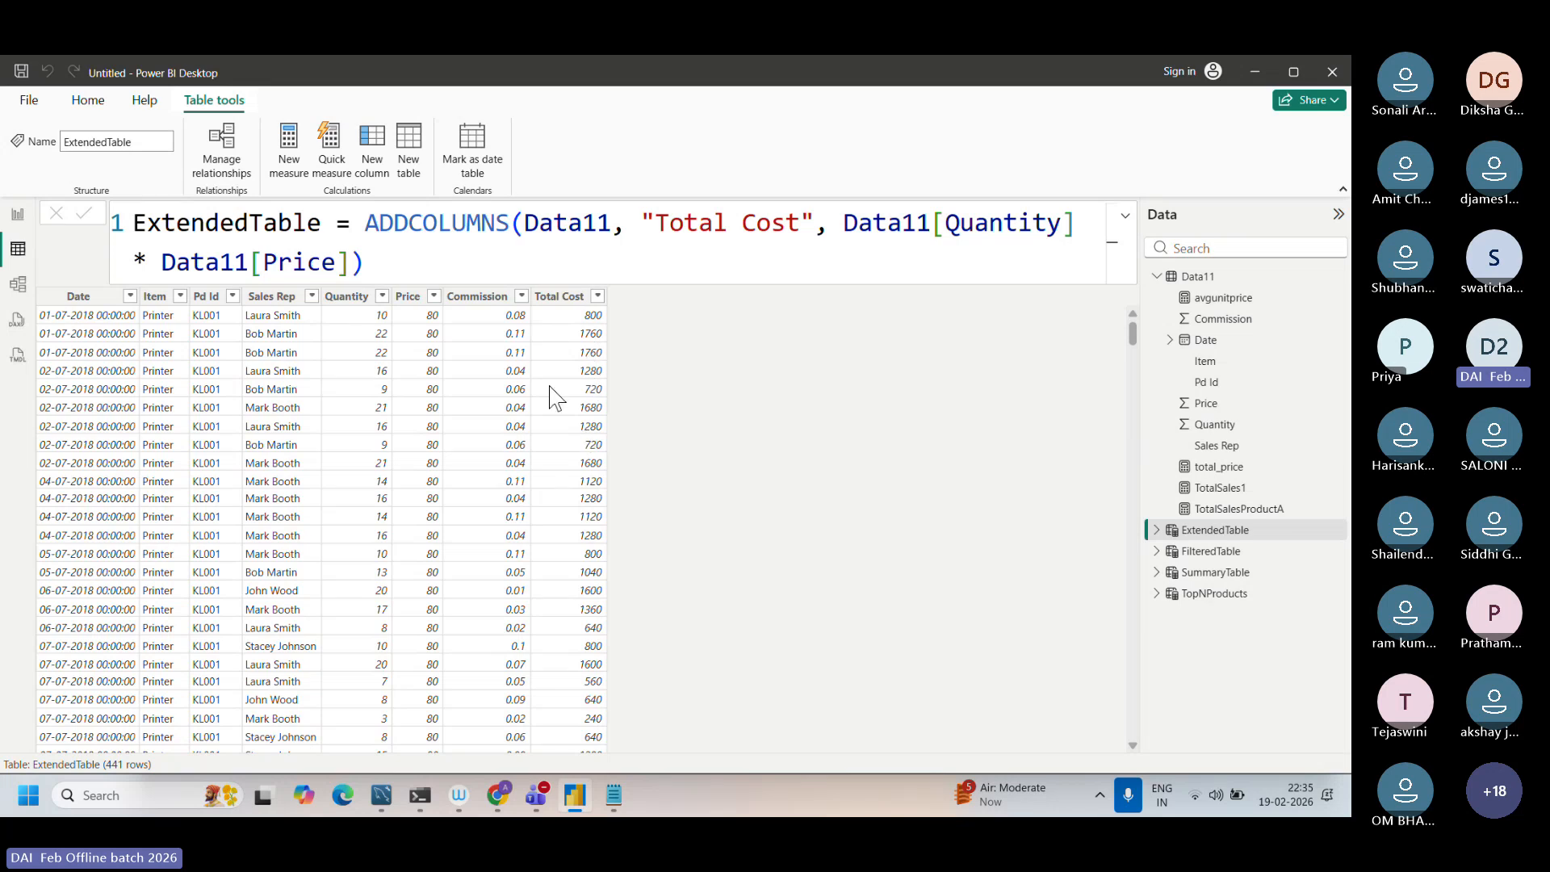
Step: Review how the Quantity times Price expression and the "Total Cost" name in the formula define the table's added column
left_click_drag(843, 223, 353, 259)
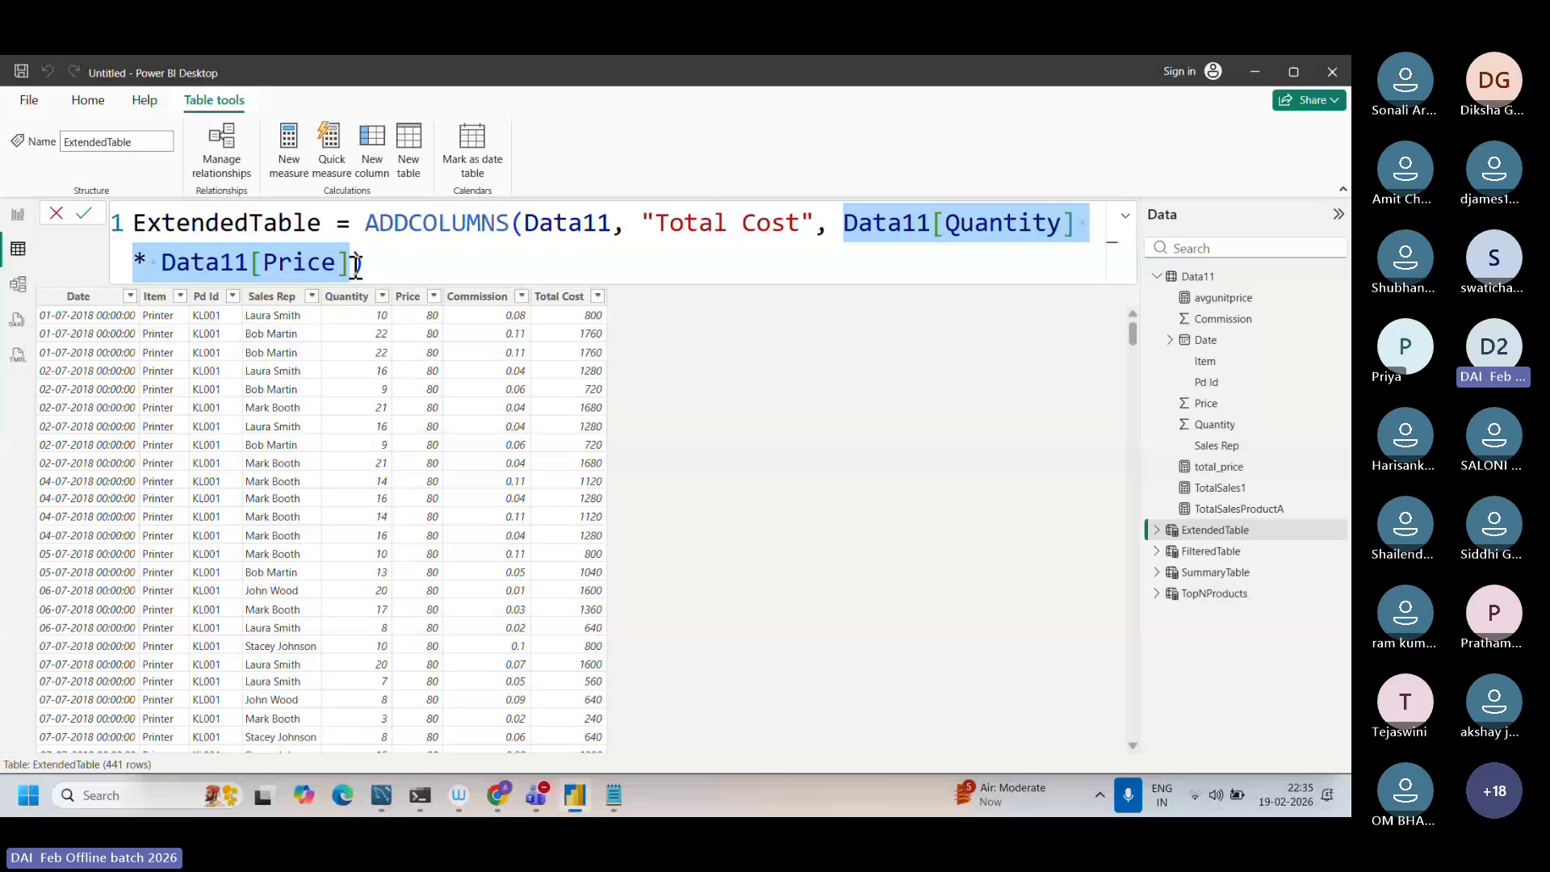
left_click(833, 226)
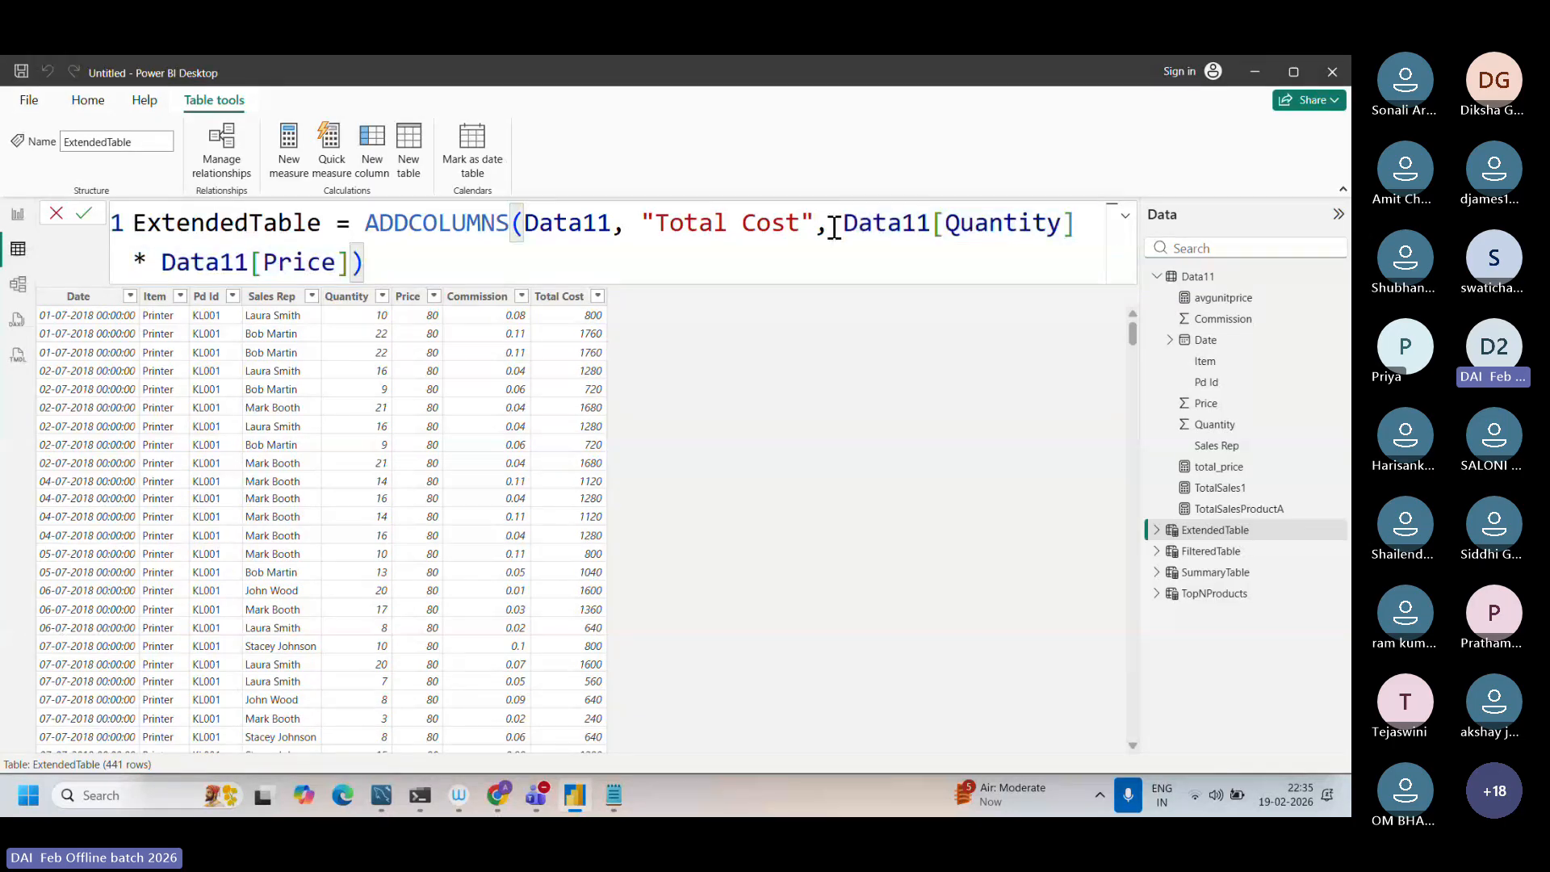
left_click(747, 277, "shift")
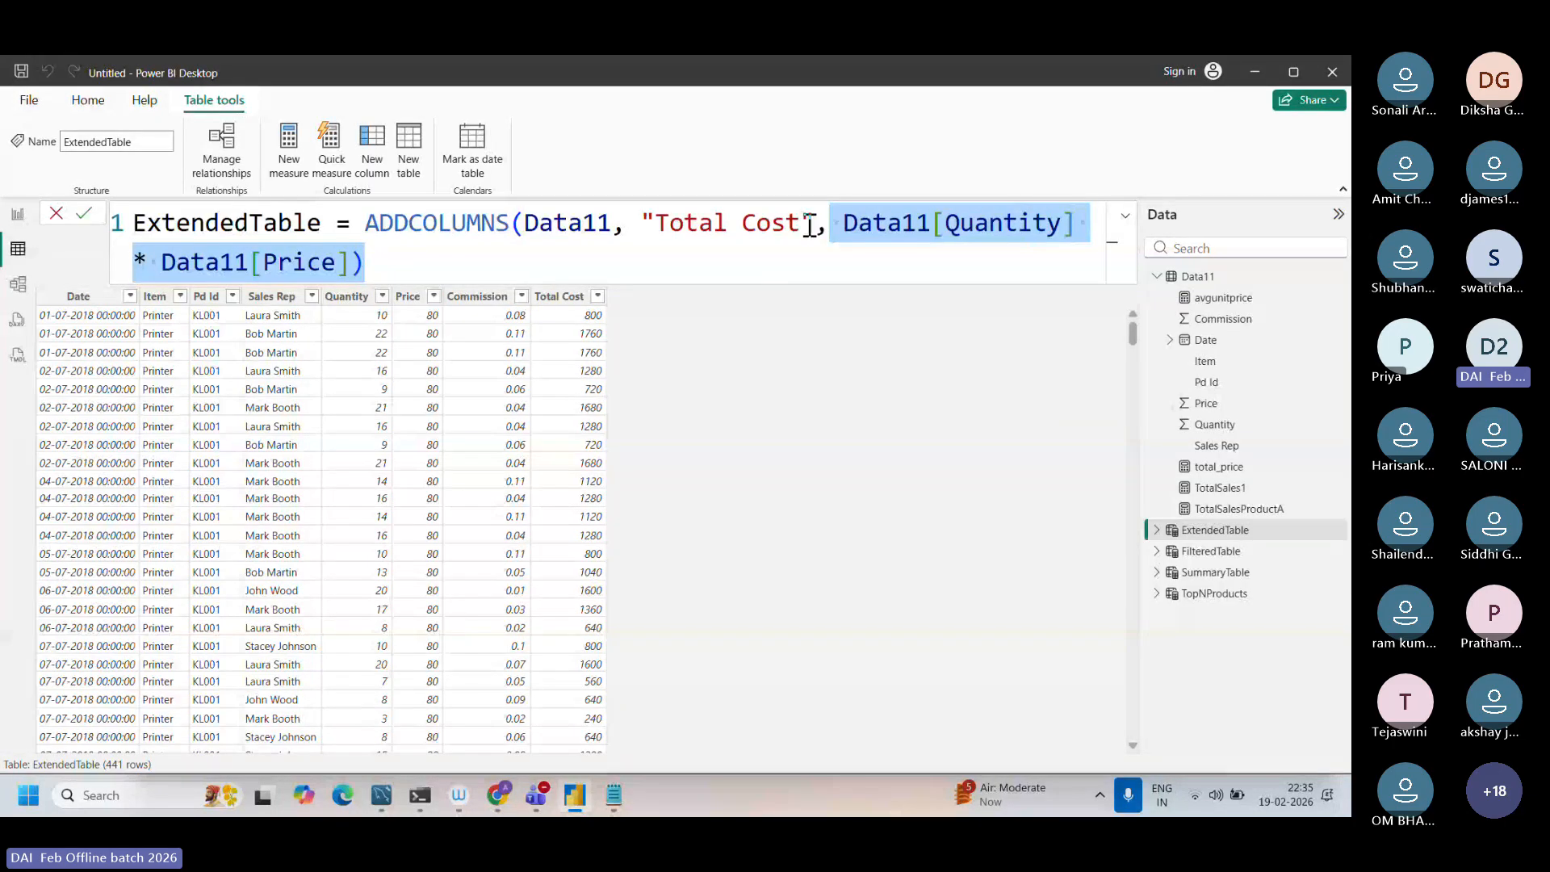
left_click_drag(801, 226, 656, 232)
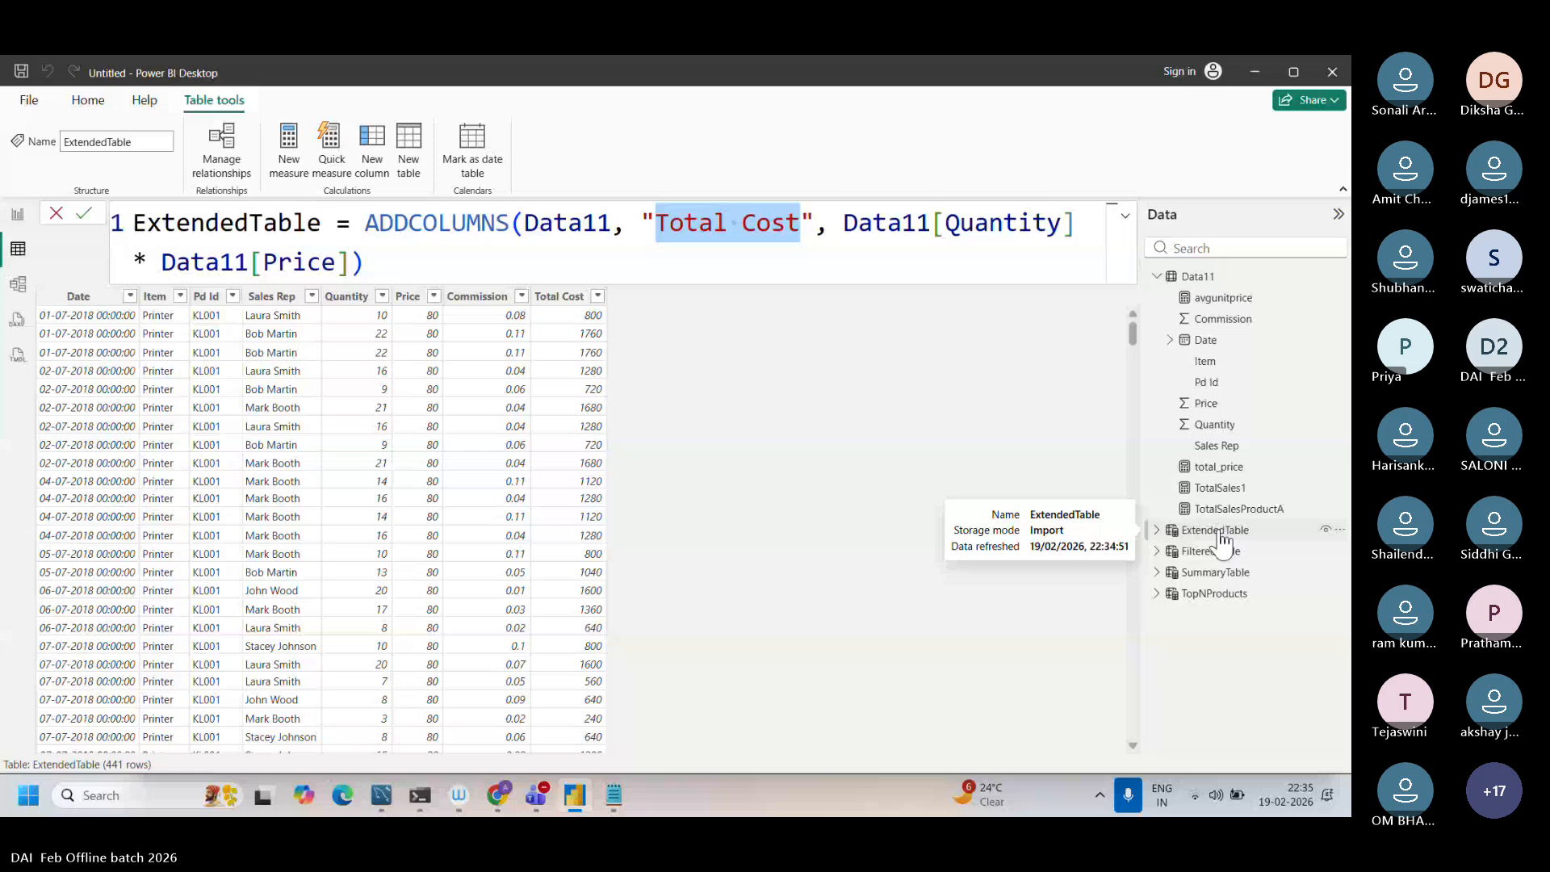
Step: Switch to Chrome and search Google for "addcolumns dax" in a new tab
left_click(499, 799)
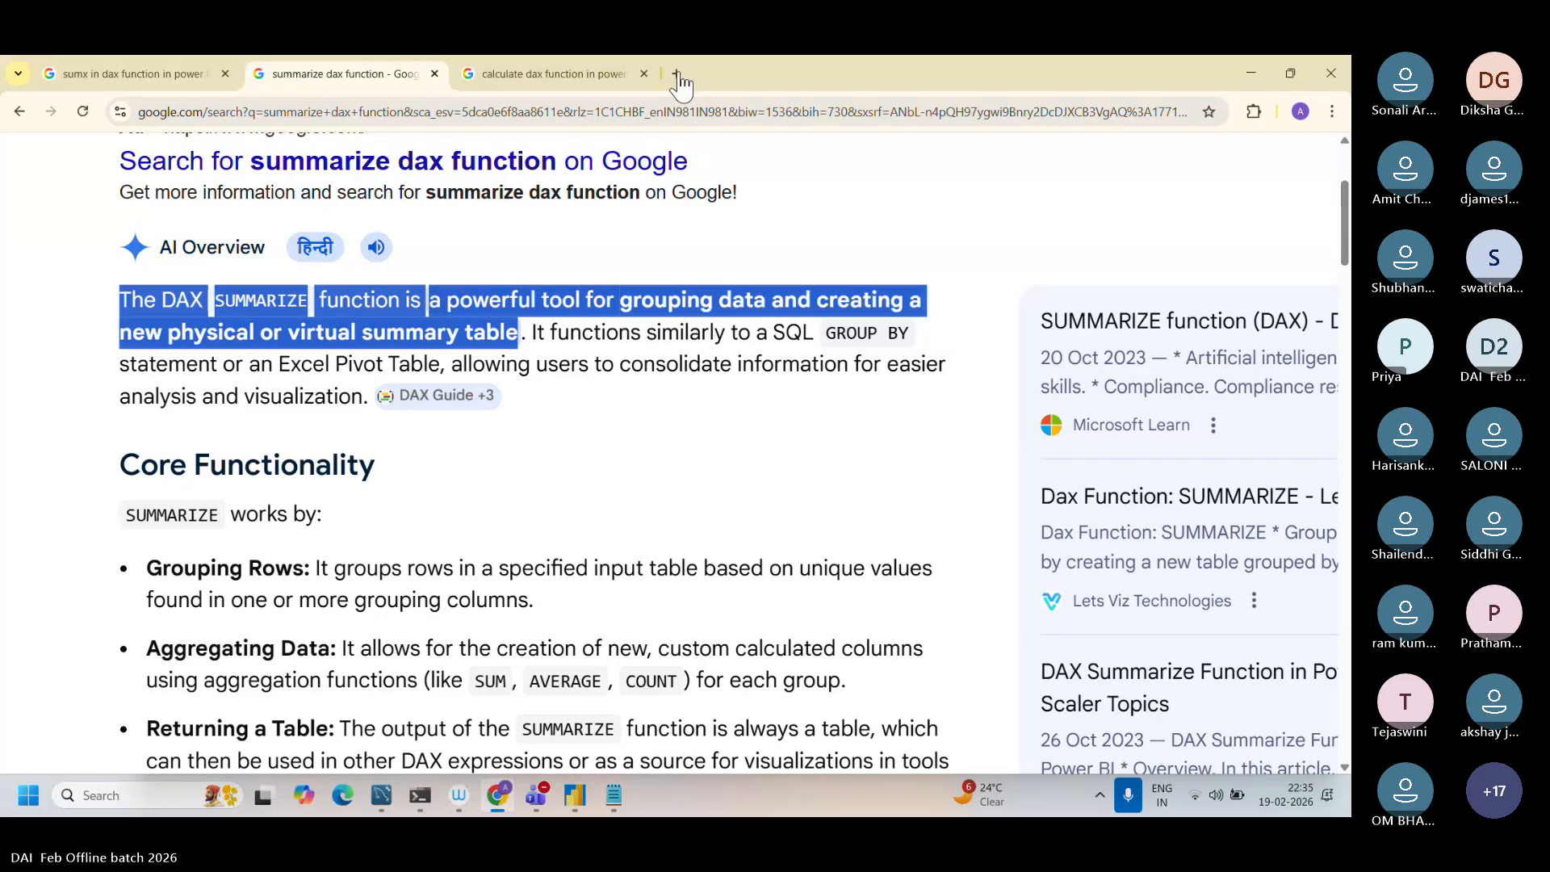
left_click(787, 224)
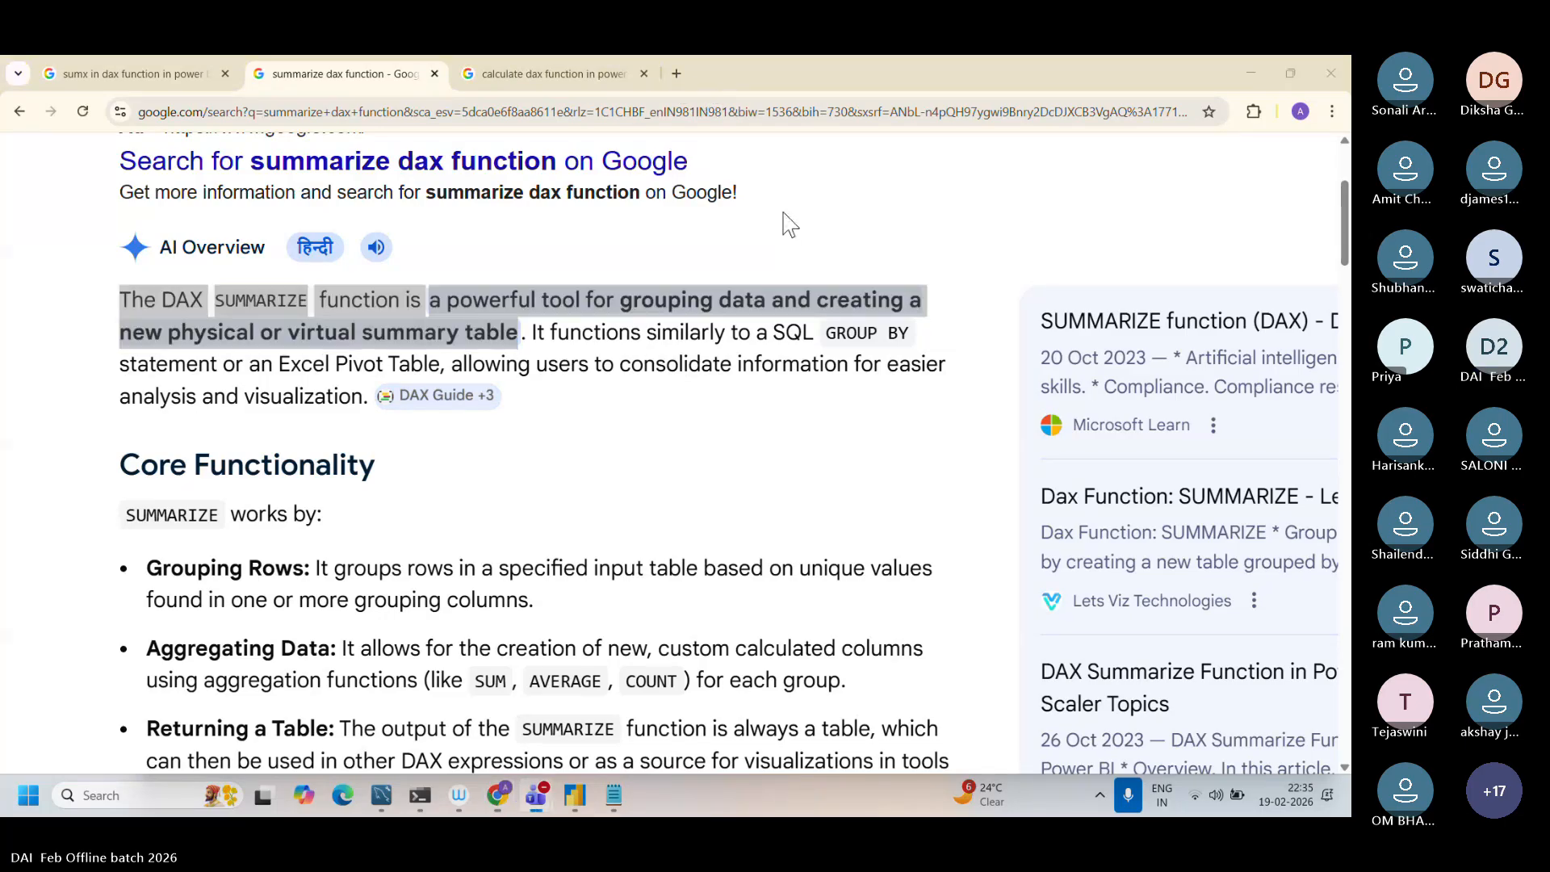
key("ctrl+t")
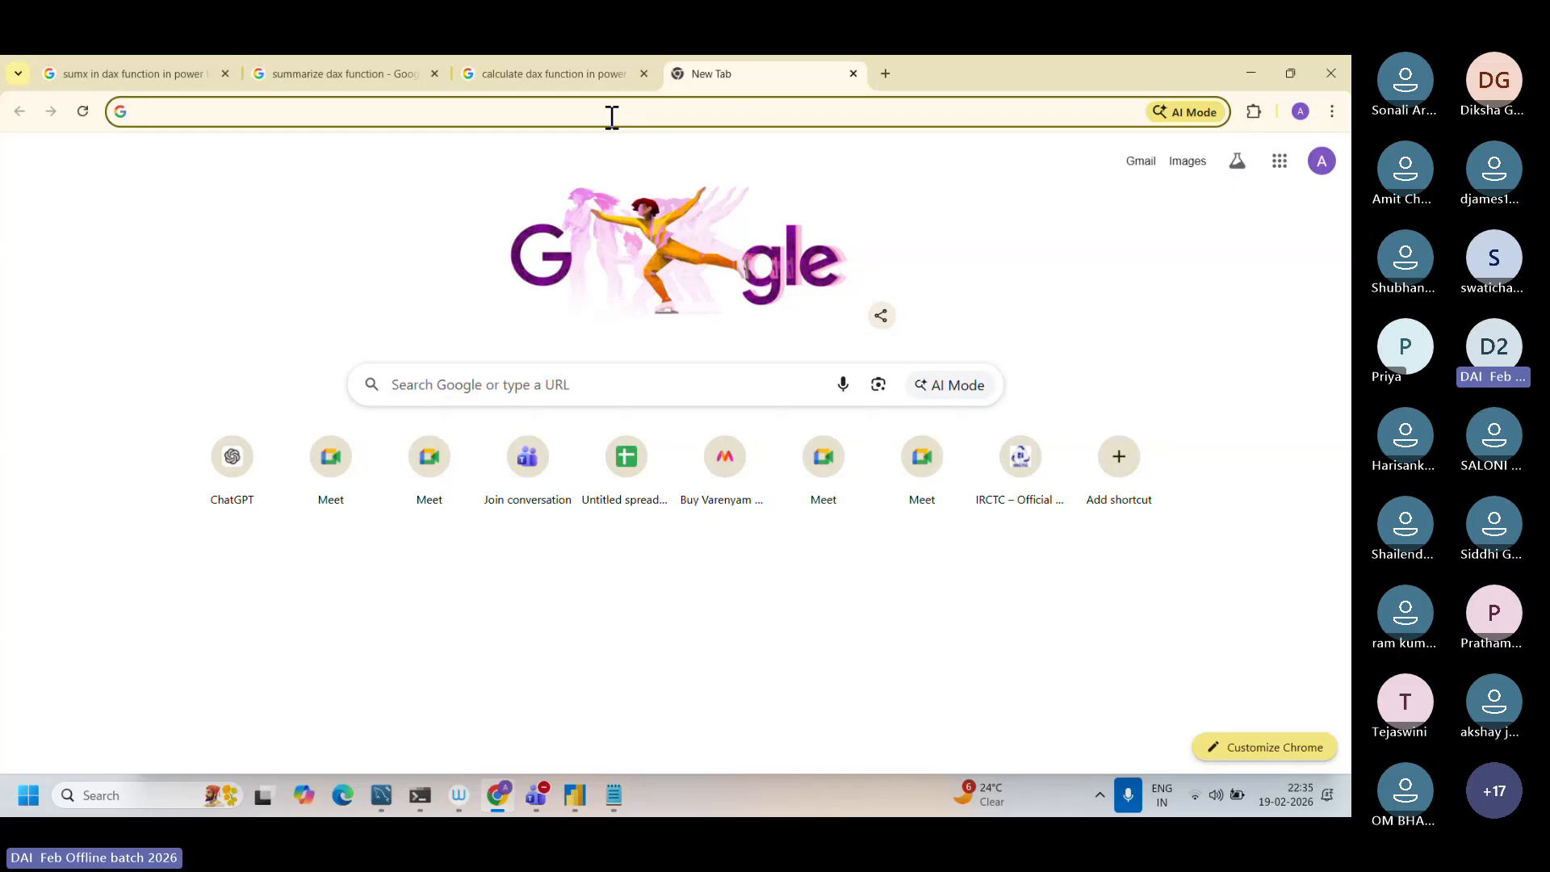
type("addd")
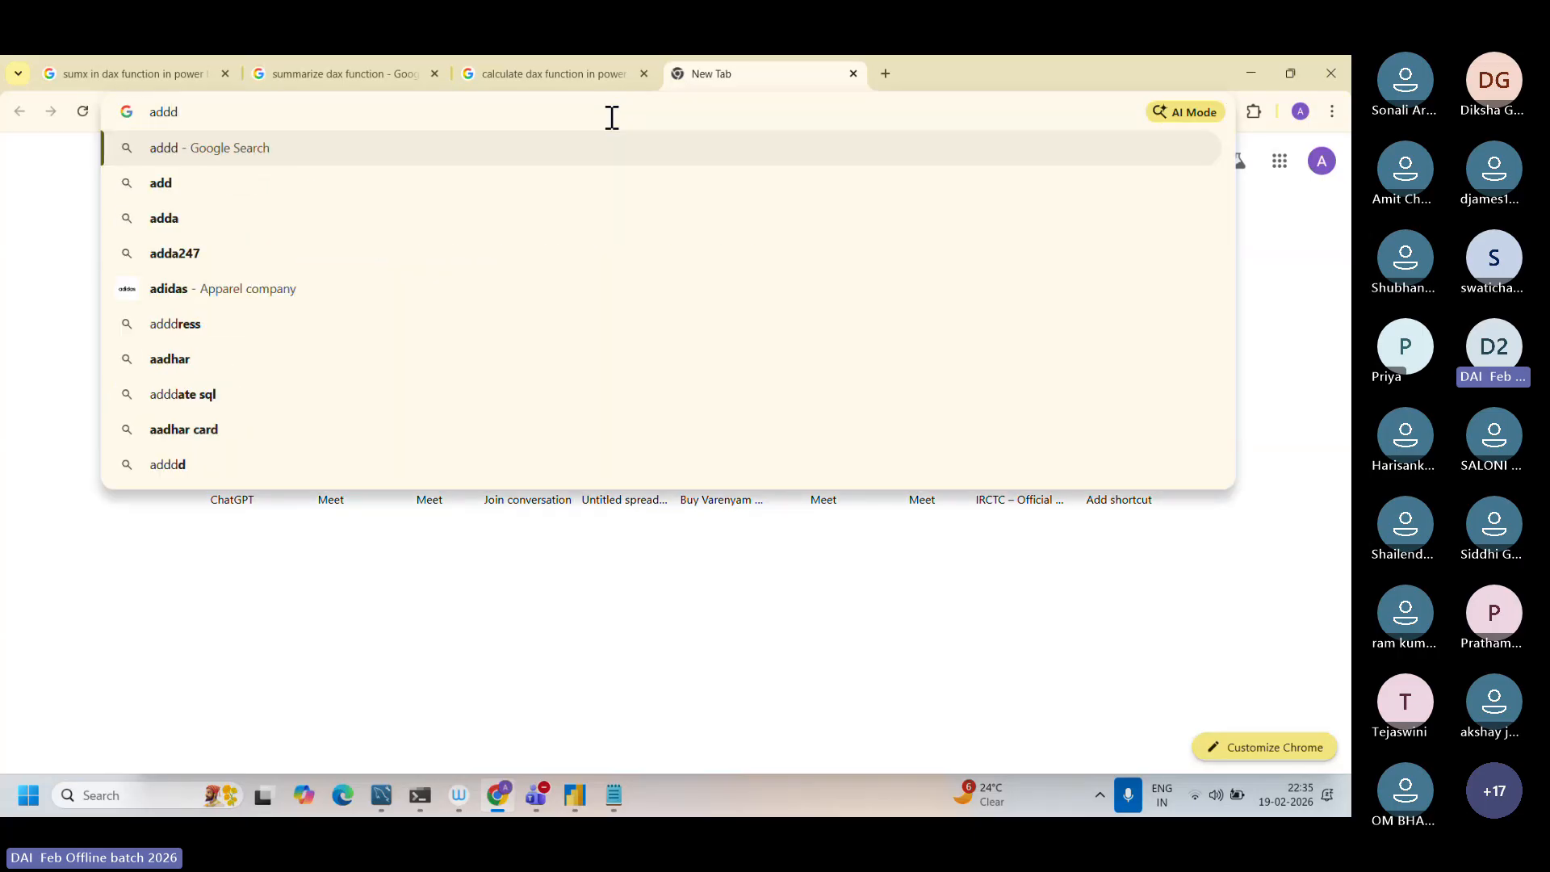
key("BackSpace")
key("Down")
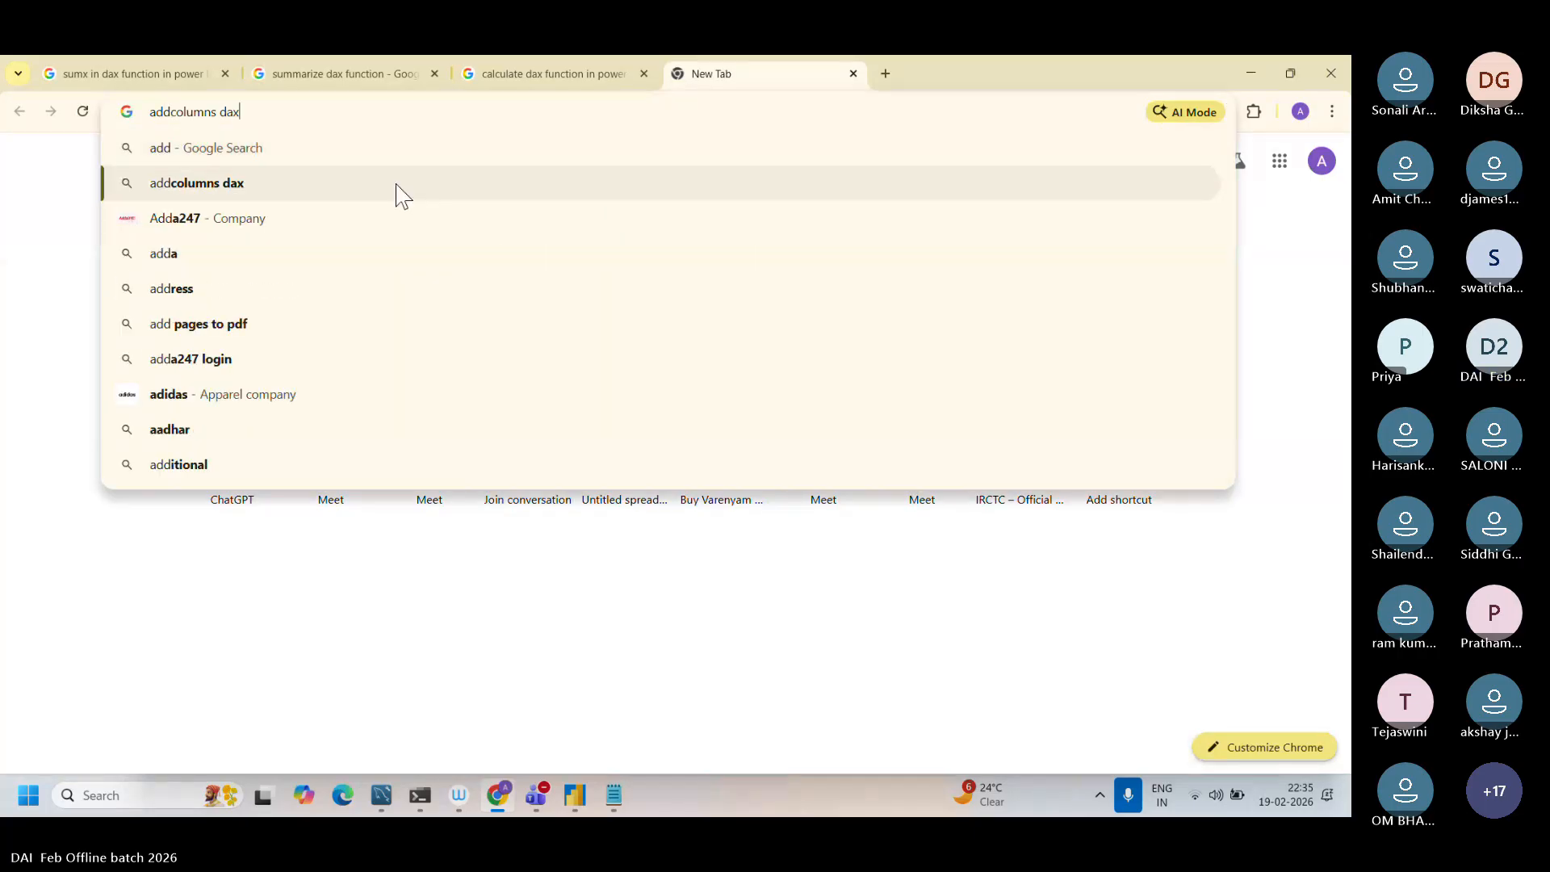
key("Return")
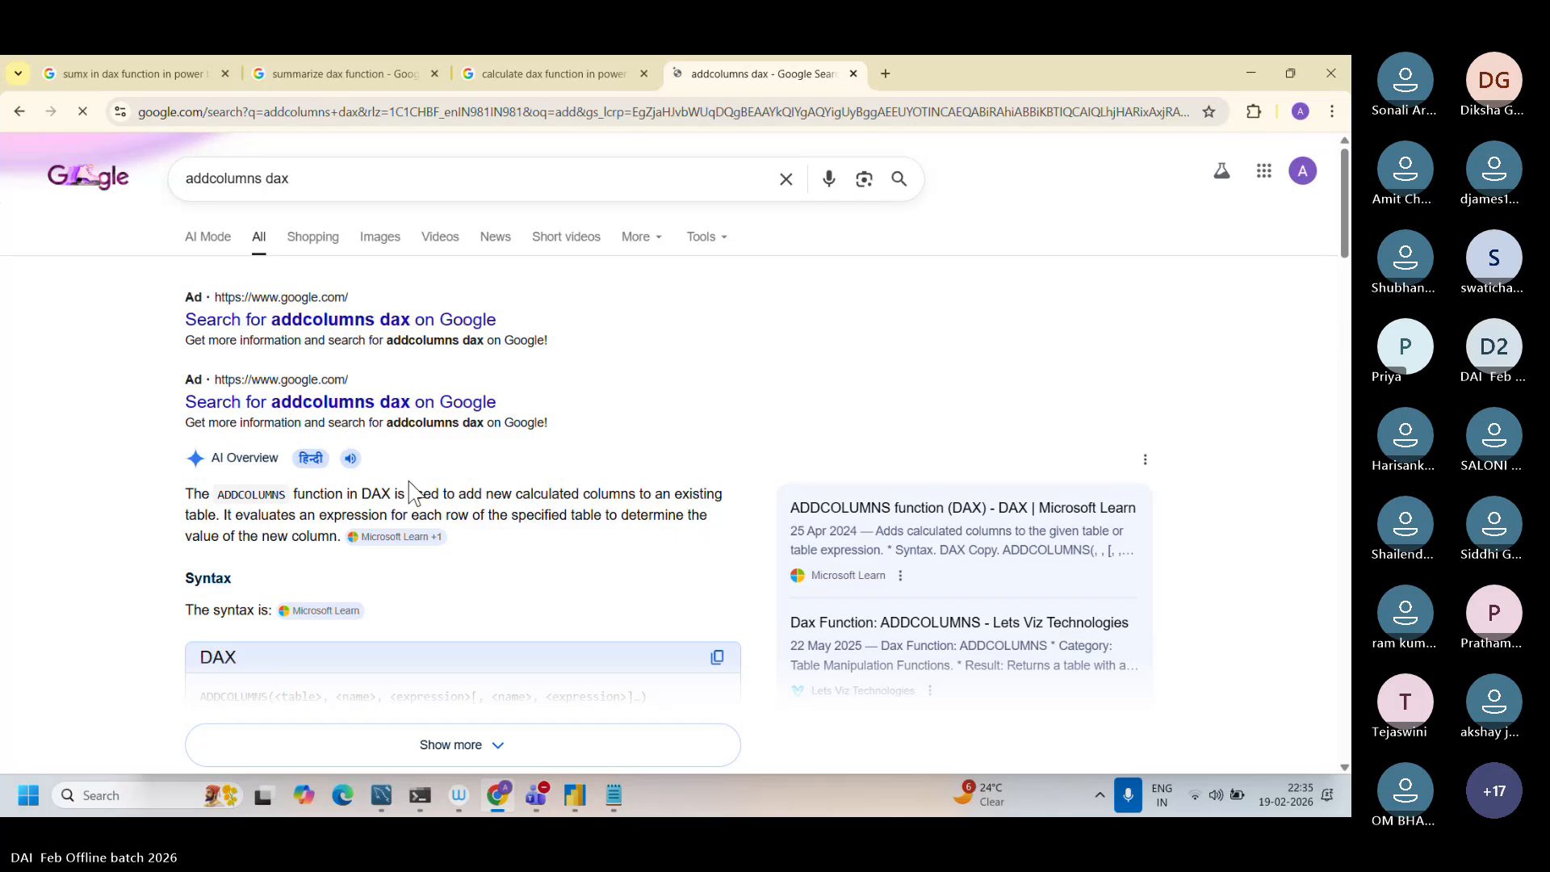
Step: Skim the search results for the description and syntax of the ADDCOLUMNS function
scroll(409, 482, "up", 3)
scroll(409, 482, "down", 1)
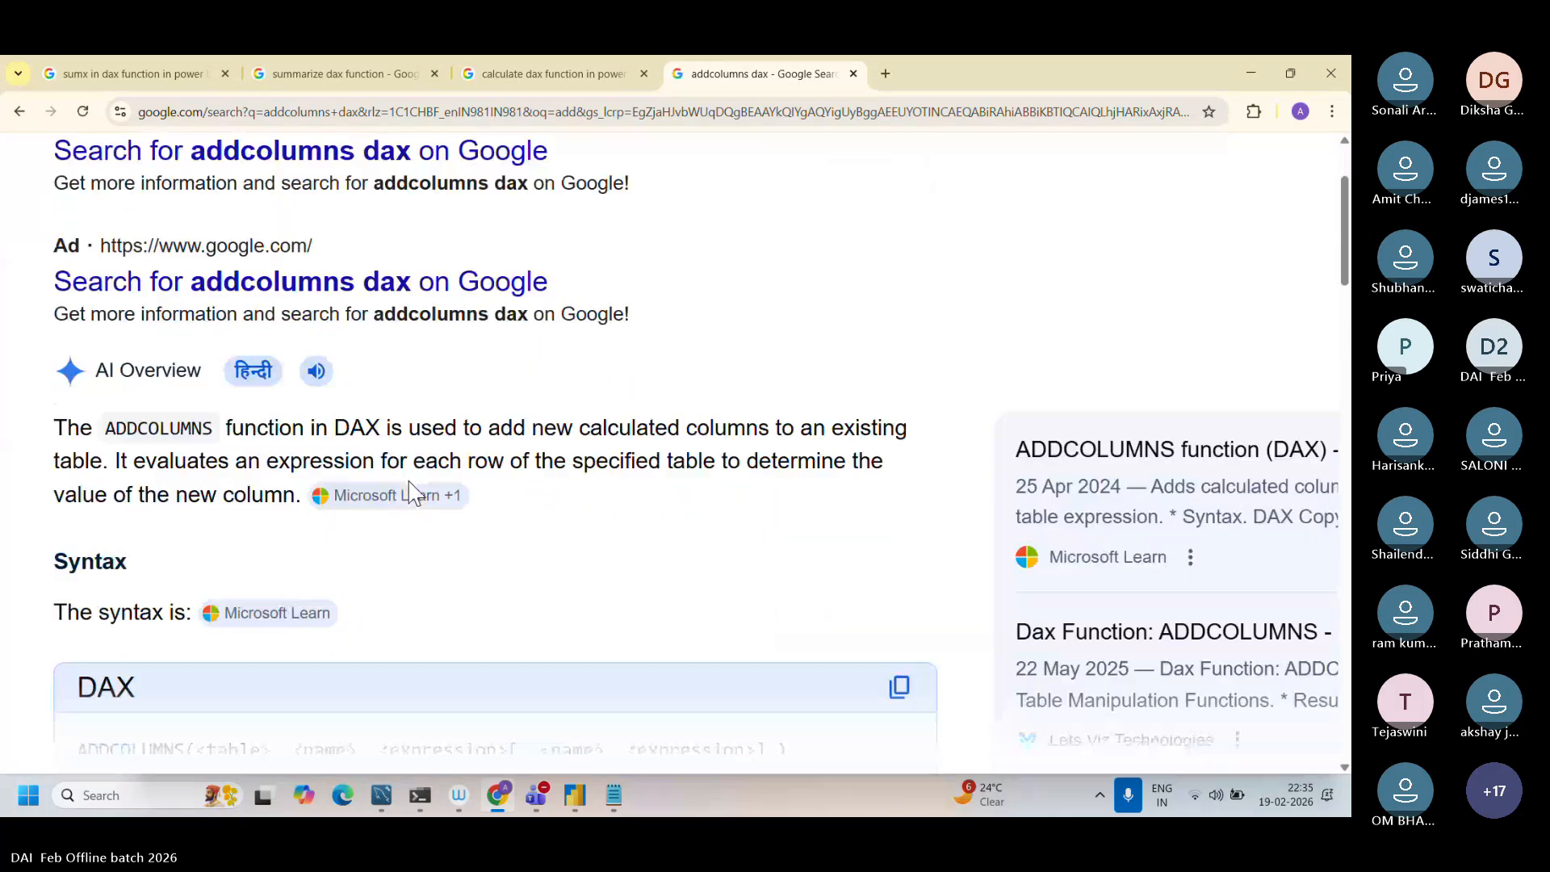
scroll(410, 491, "left", 2)
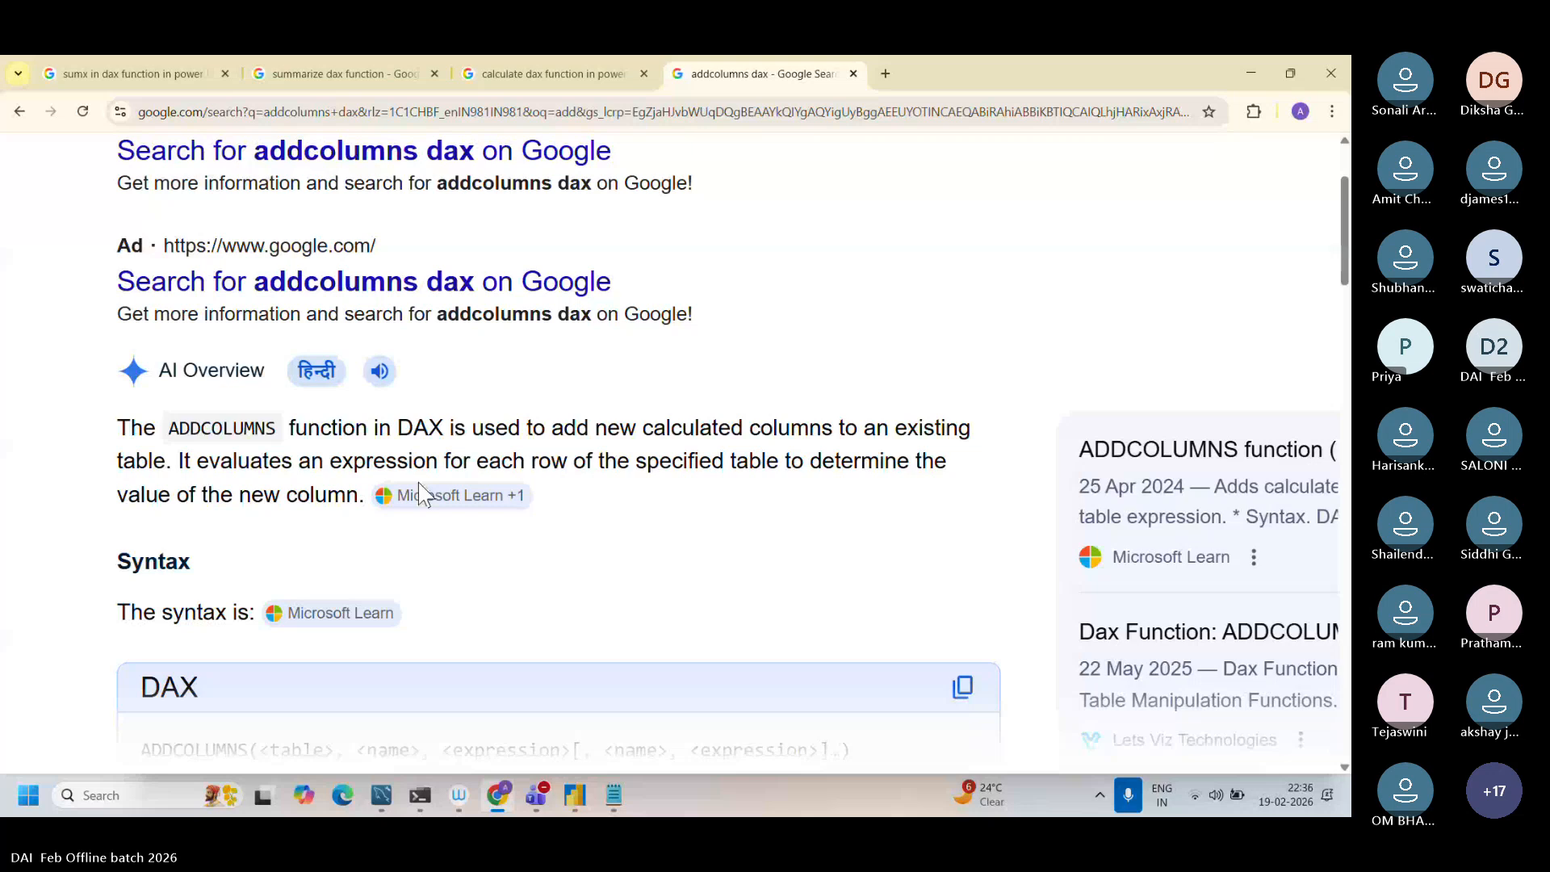
scroll(418, 485, "down", 6)
scroll(417, 510, "down", 2)
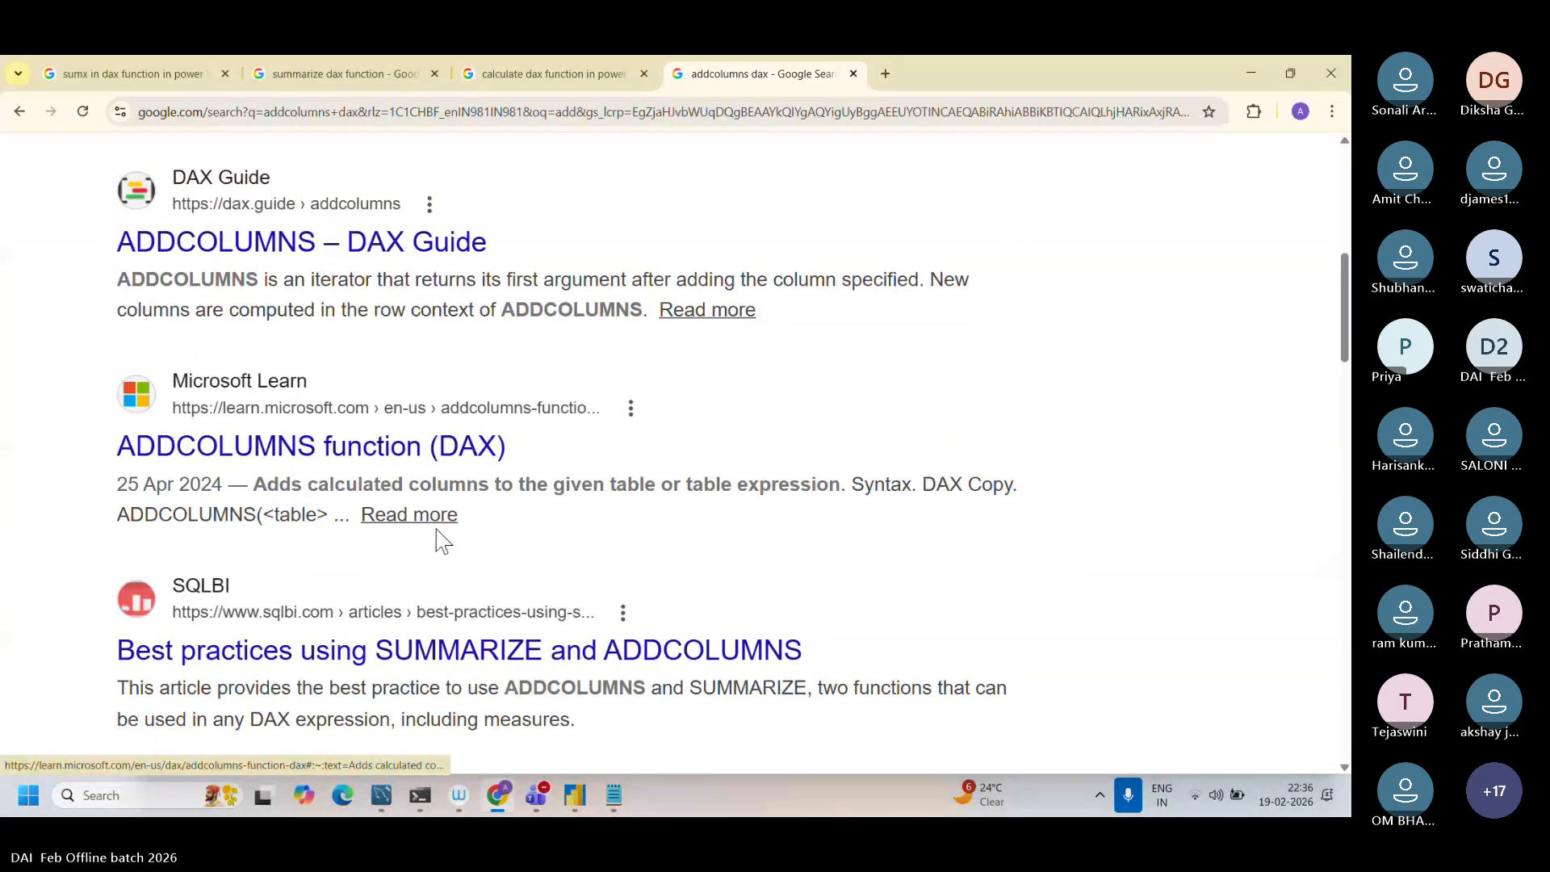
scroll(470, 521, "down", 3)
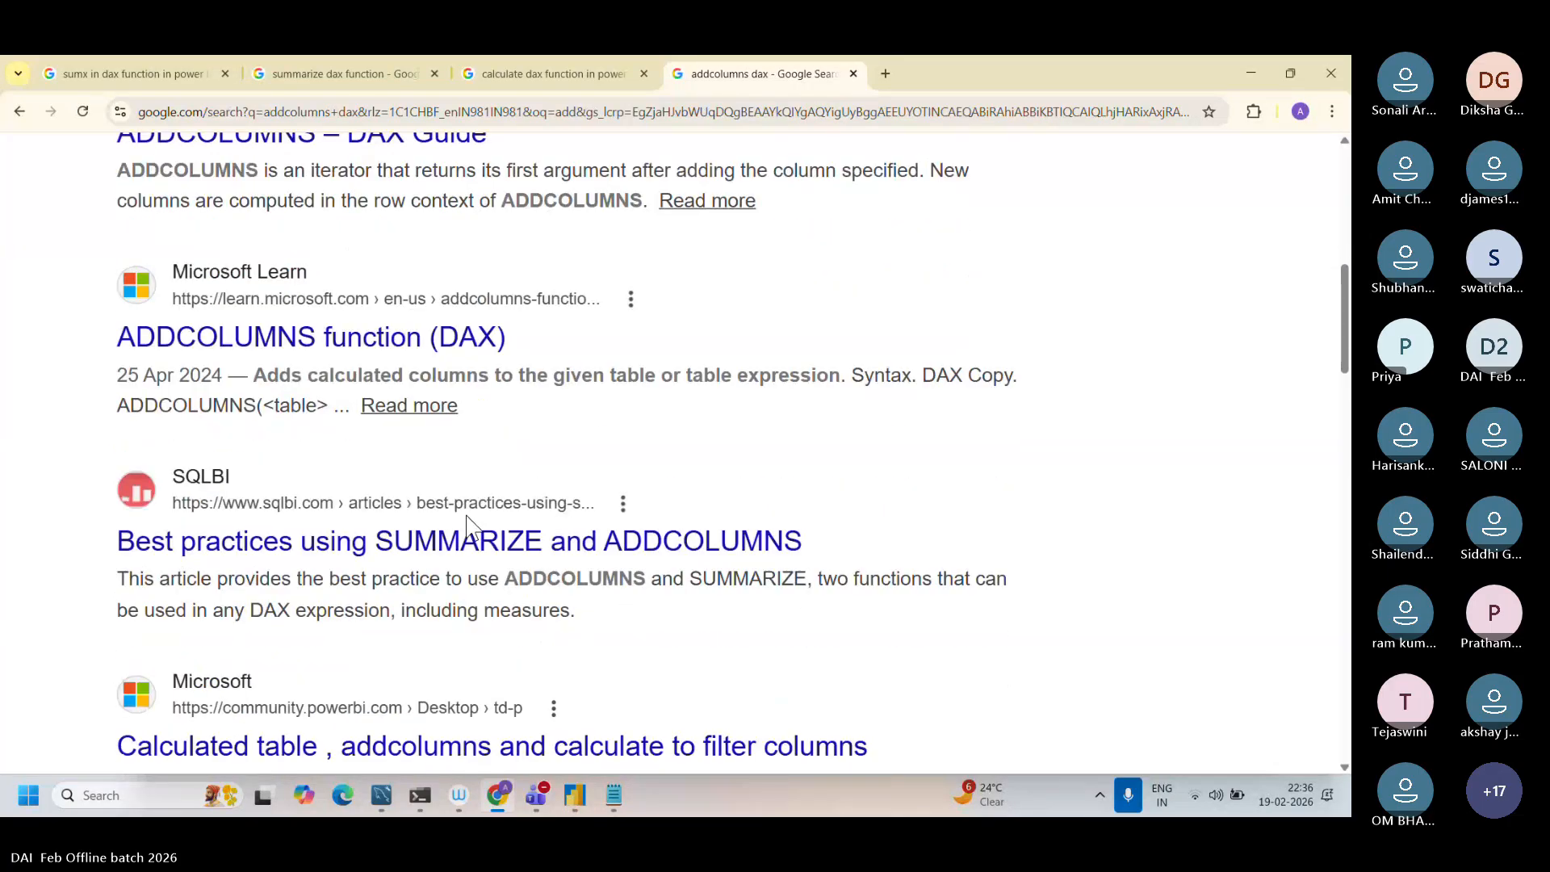
scroll(469, 517, "up", 10)
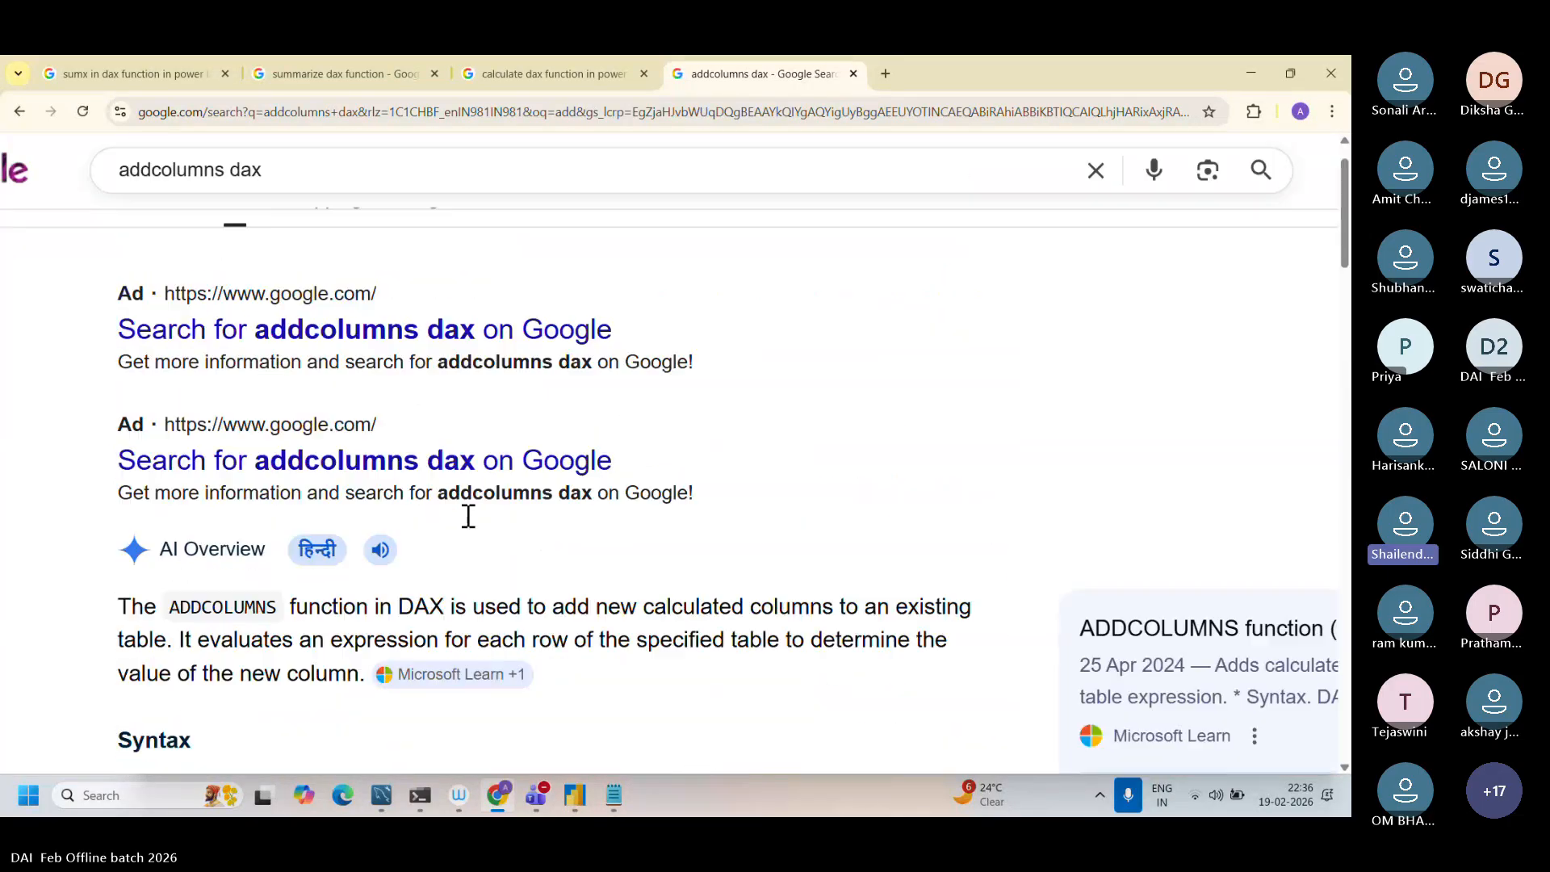
scroll(468, 516, "down", 3)
scroll(471, 549, "down", 3)
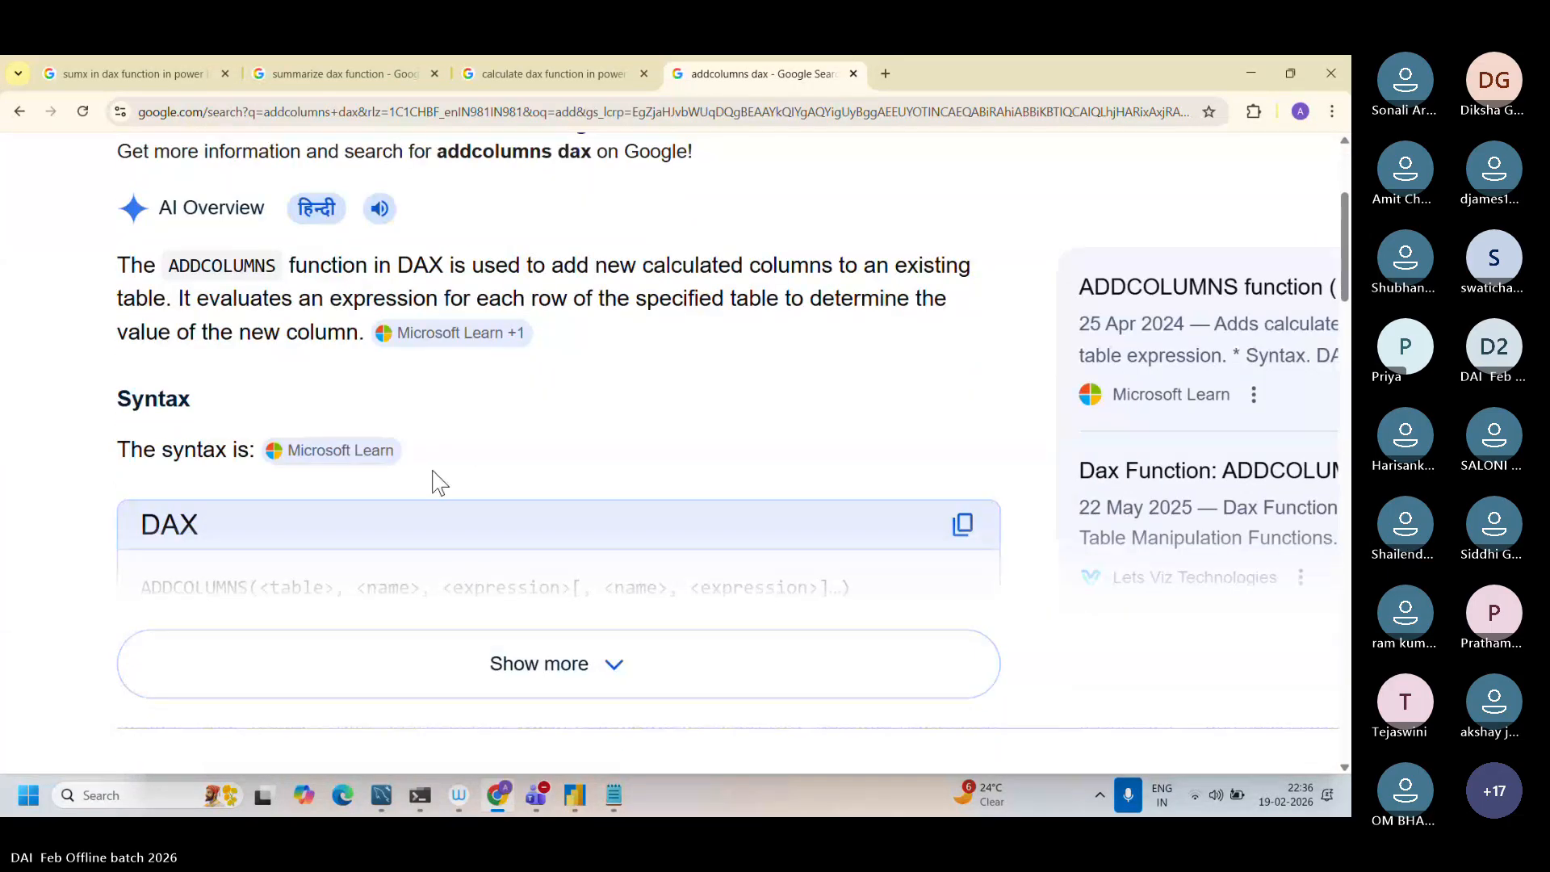
Step: Study the AI Overview sentence that defines what ADDCOLUMNS does to an existing table
scroll(435, 482, "up", 1)
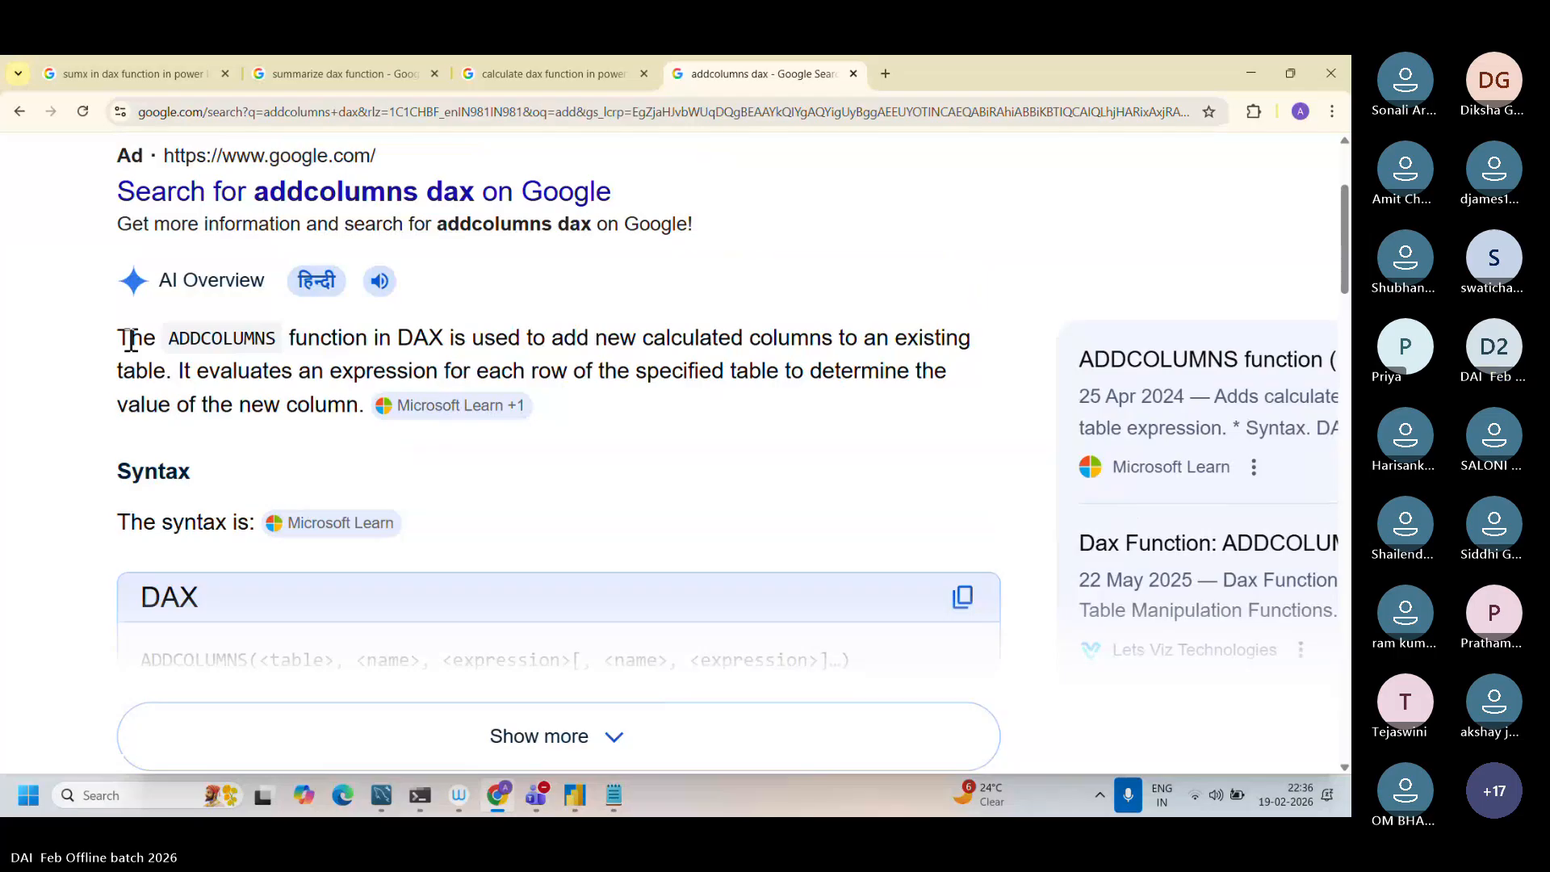
left_click_drag(121, 338, 176, 372)
scroll(177, 372, "up", 4)
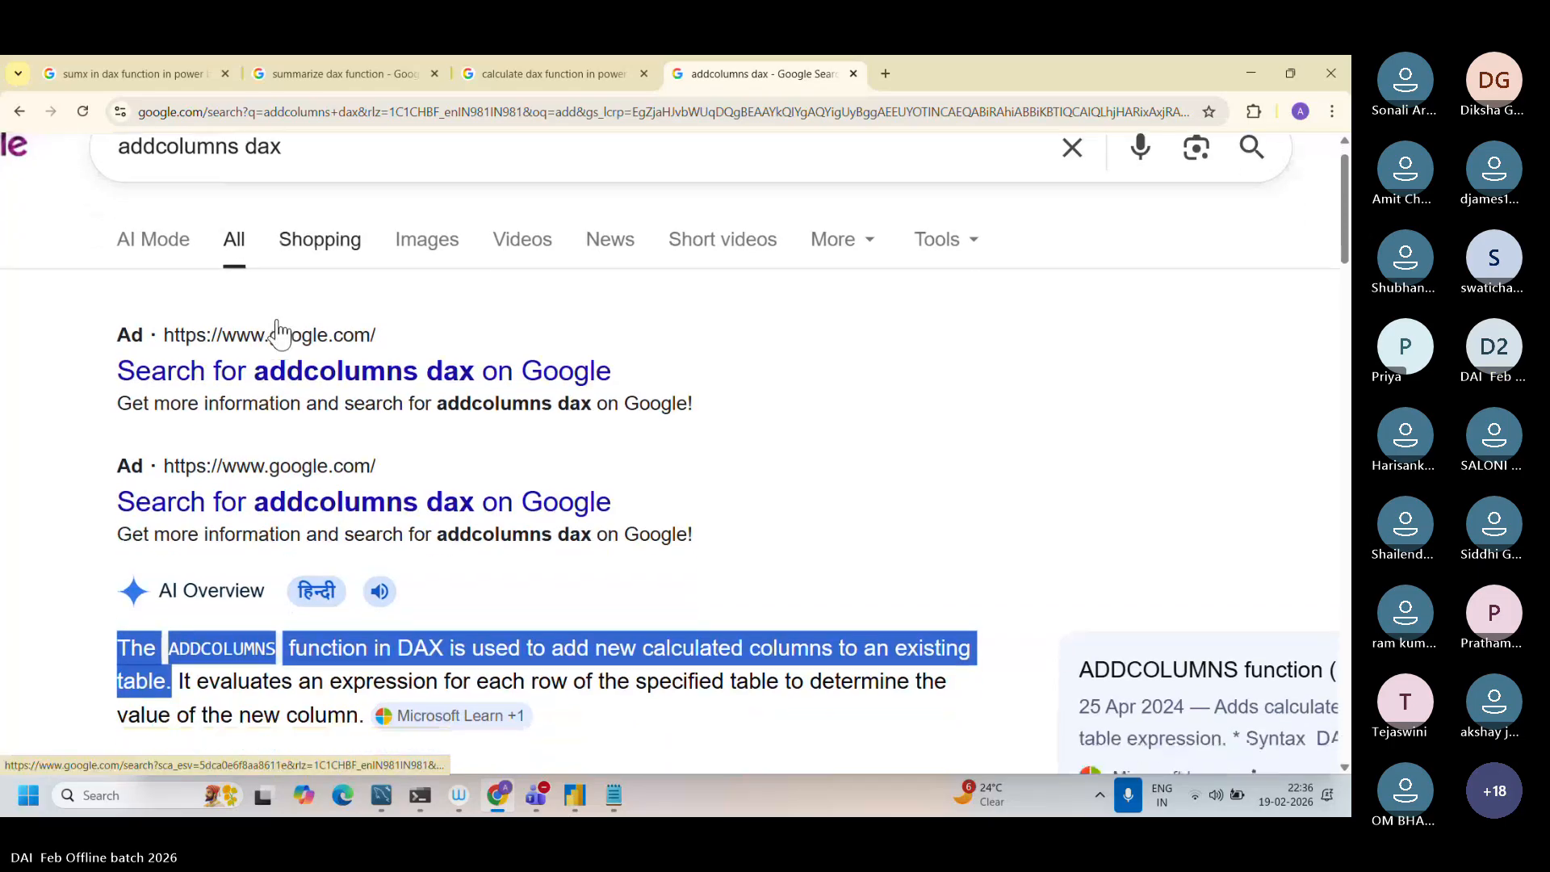
scroll(278, 332, "down", 3)
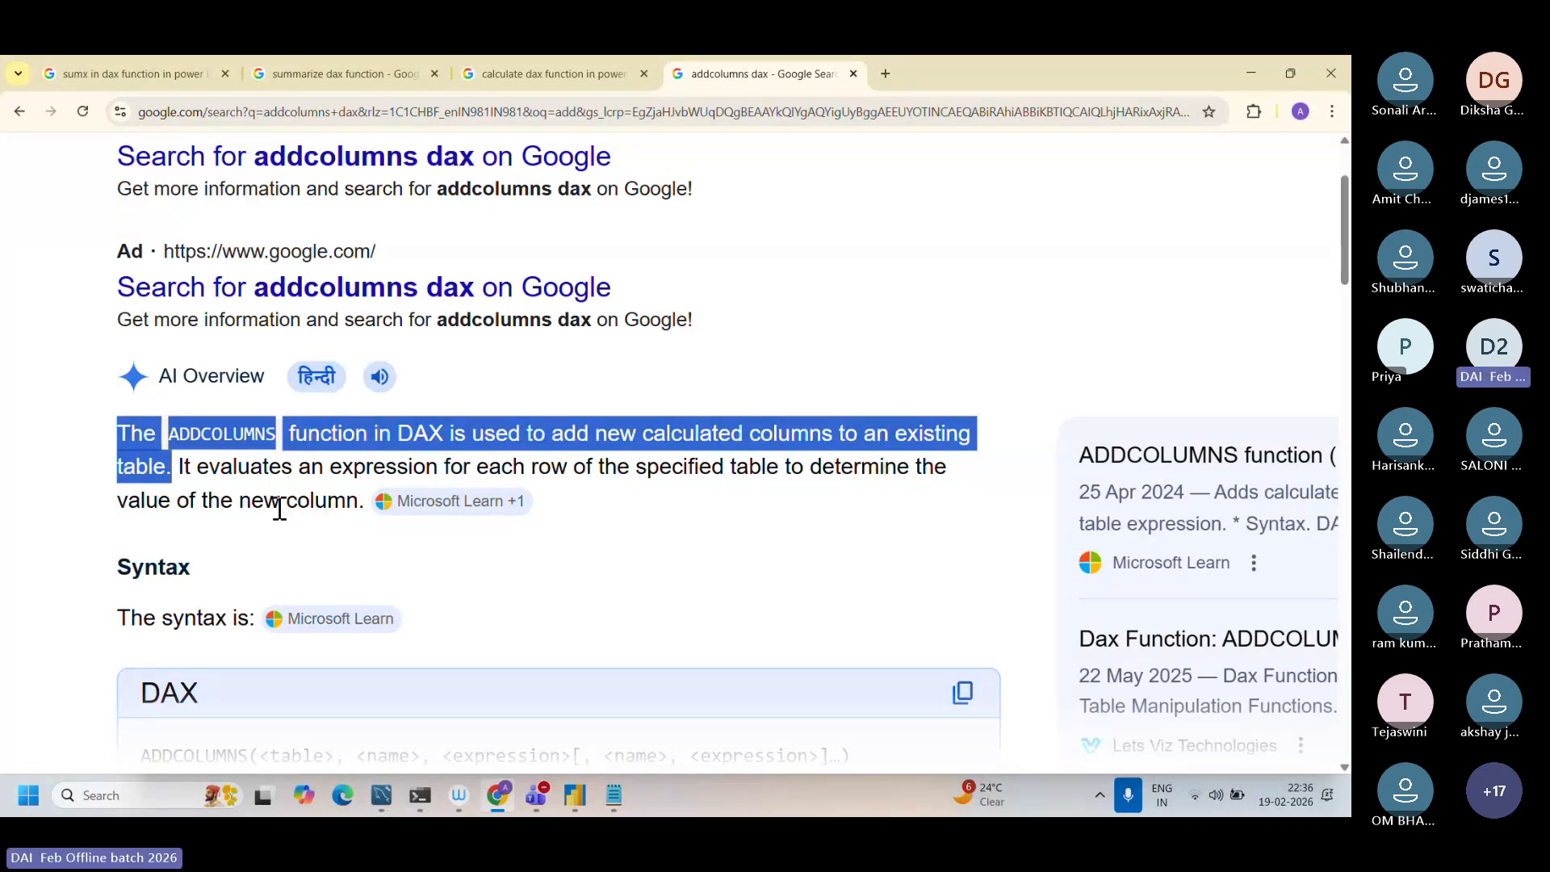
left_click_drag(181, 469, 133, 444)
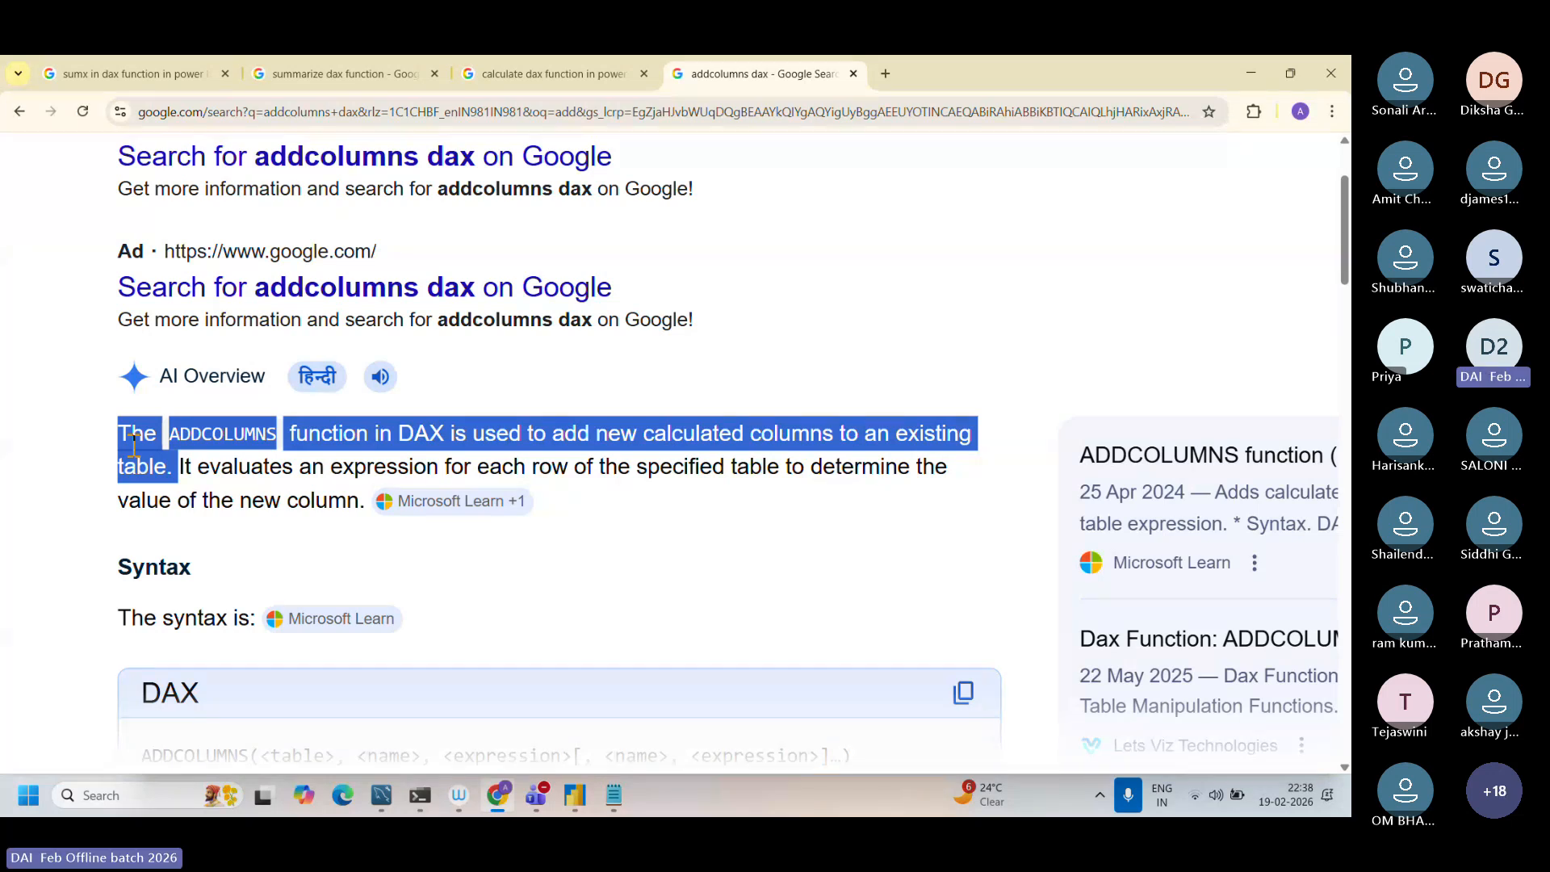
Step: Switch to Notepad and copy the SelectedColumnsTable SELECTCOLUMNS formula from item 9 of Dax function.txt, without its #Table note
left_click(612, 795)
scroll(510, 658, "up", 4)
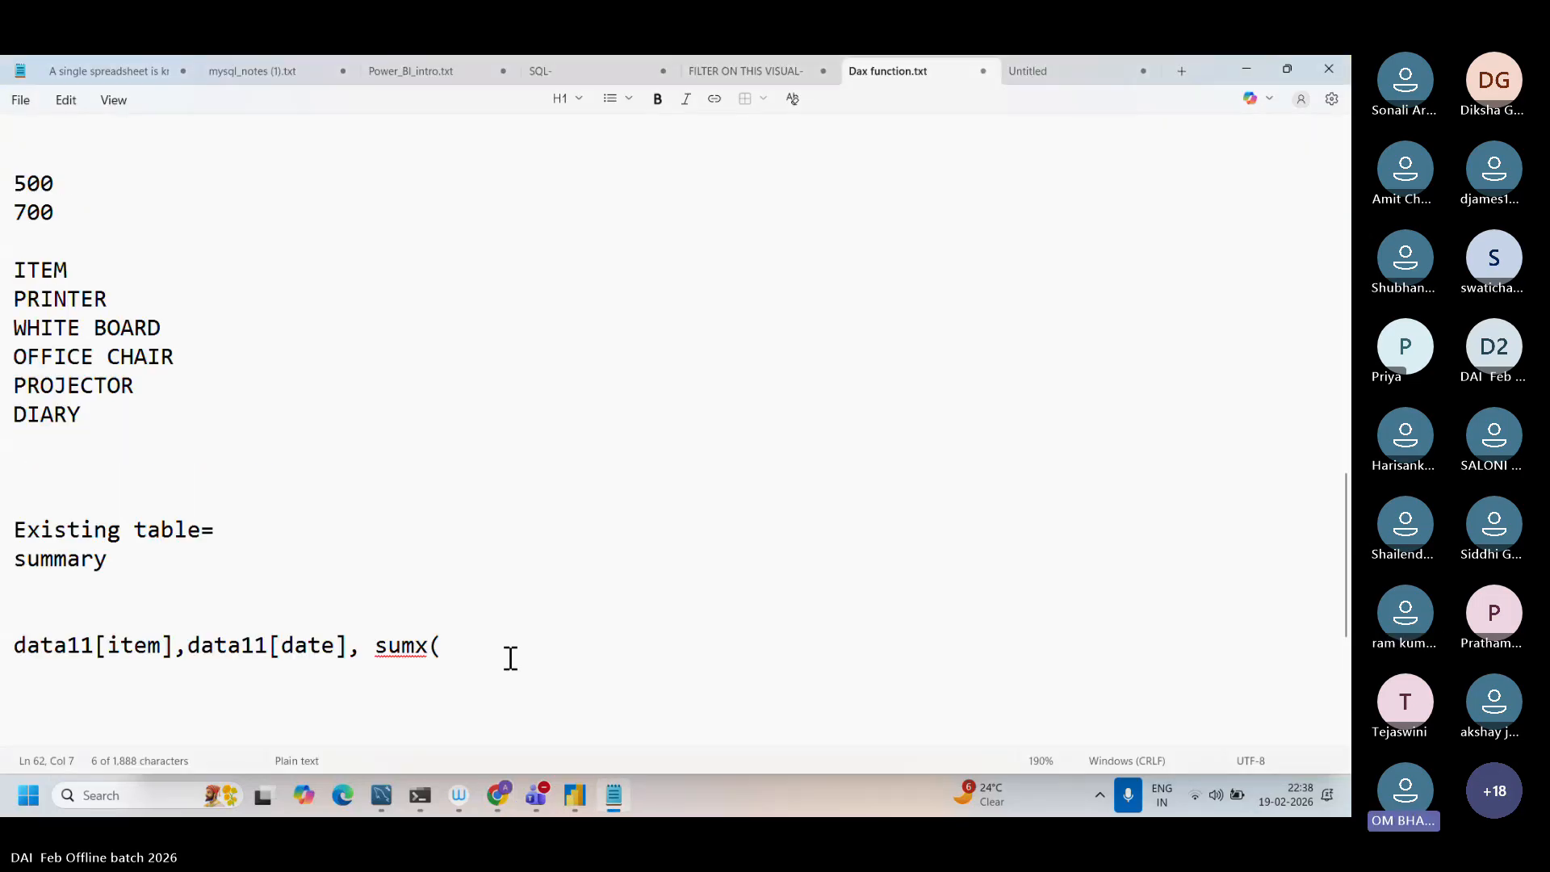
scroll(510, 657, "up", 6)
scroll(510, 658, "up", 2)
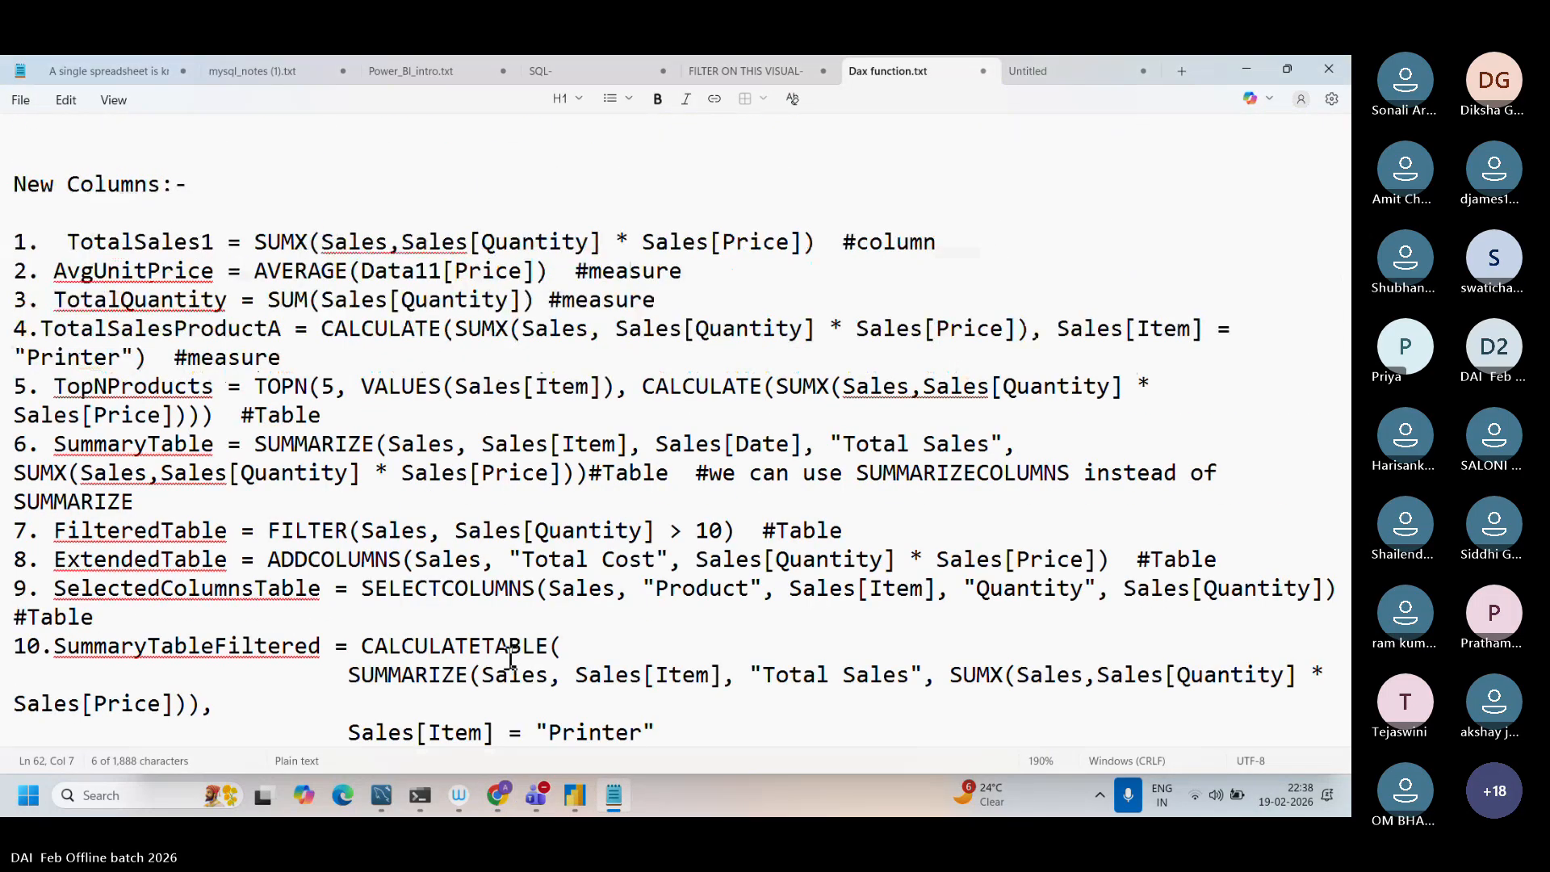
scroll(510, 658, "down", 2)
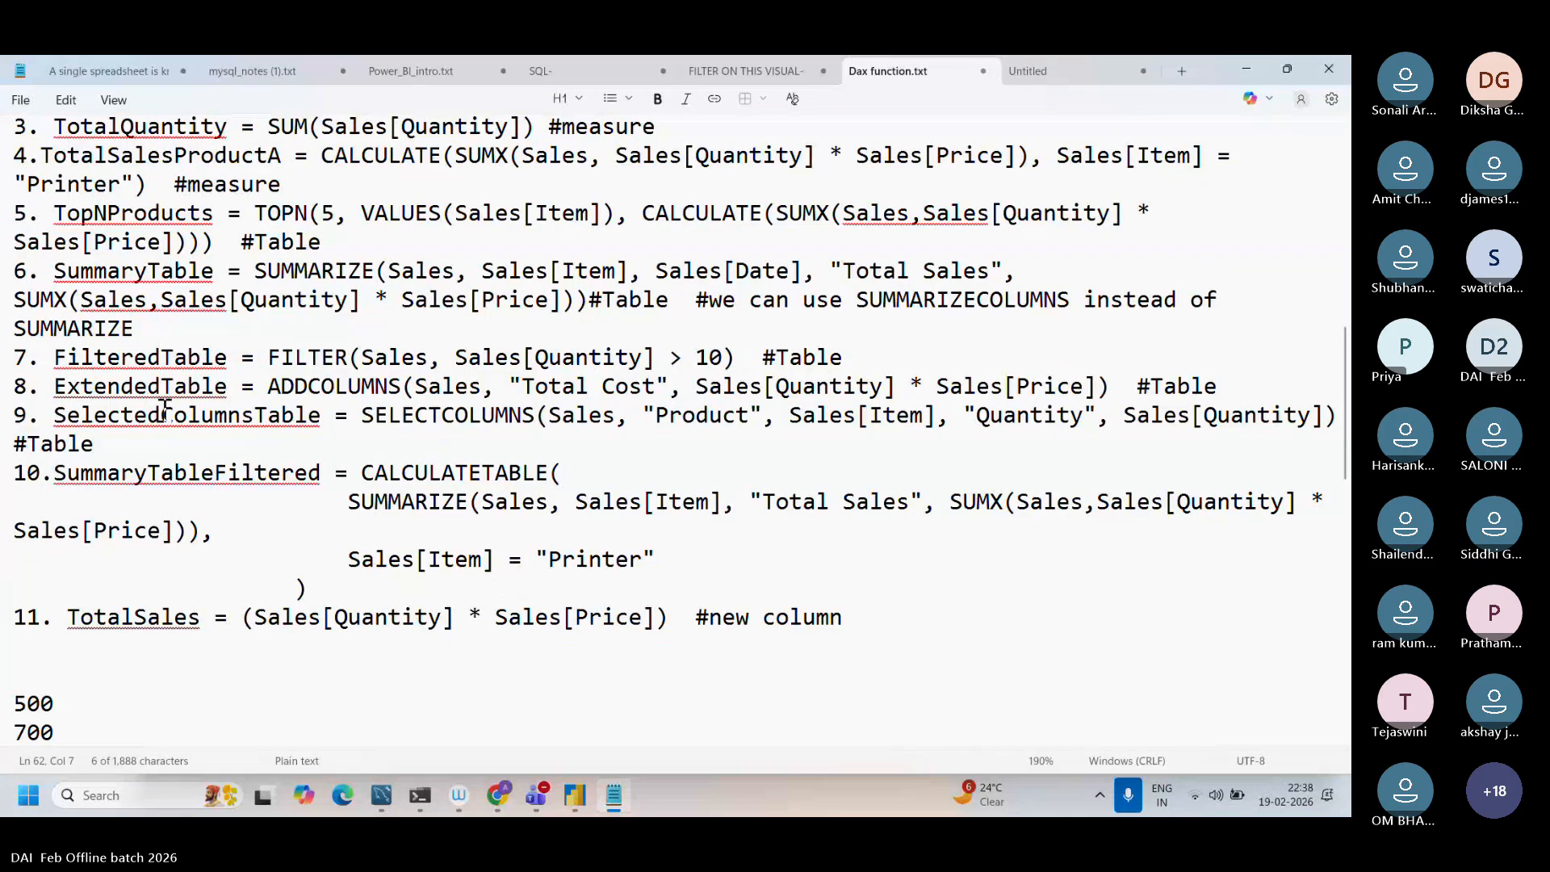
left_click_drag(60, 412, 1347, 413)
key("ctrl+c")
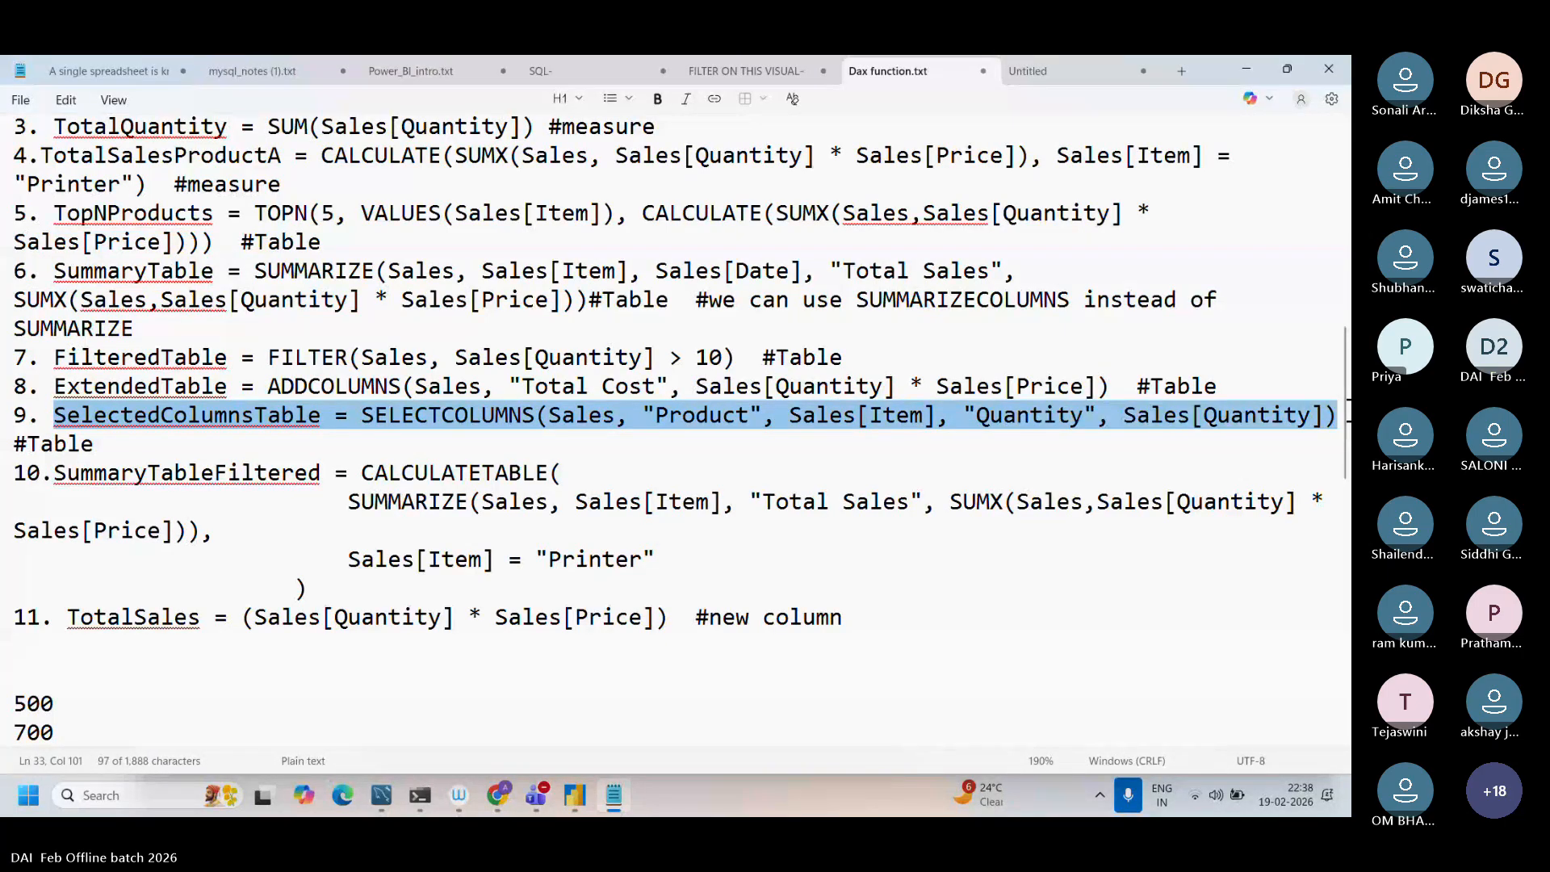
Step: Switch to Power BI Desktop and create a new calculated table from the copied SelectedColumnsTable formula
left_click(573, 798)
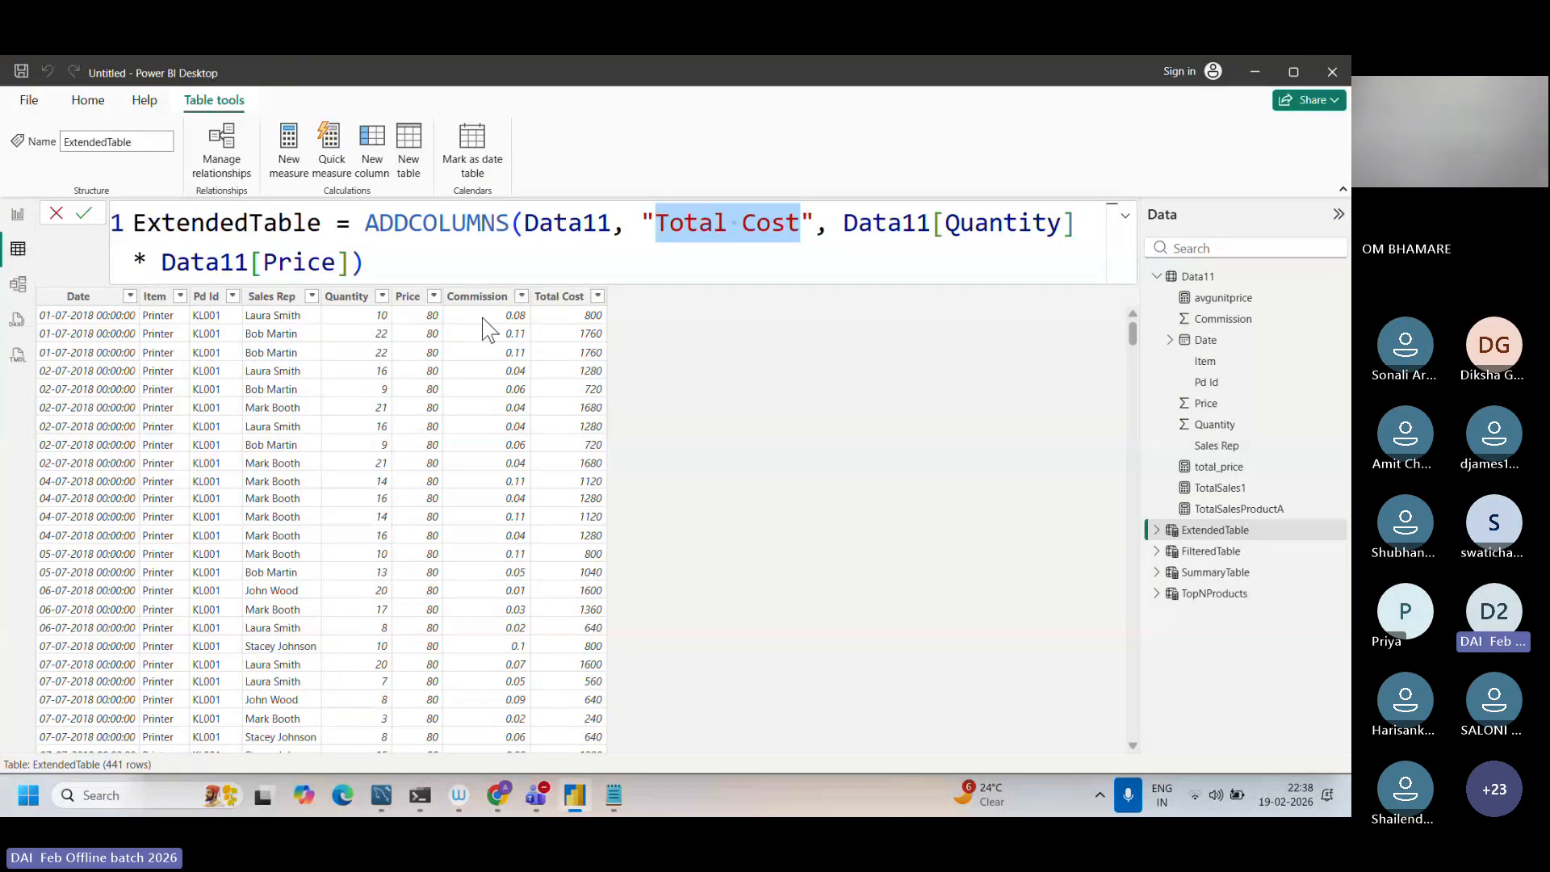
left_click(415, 165)
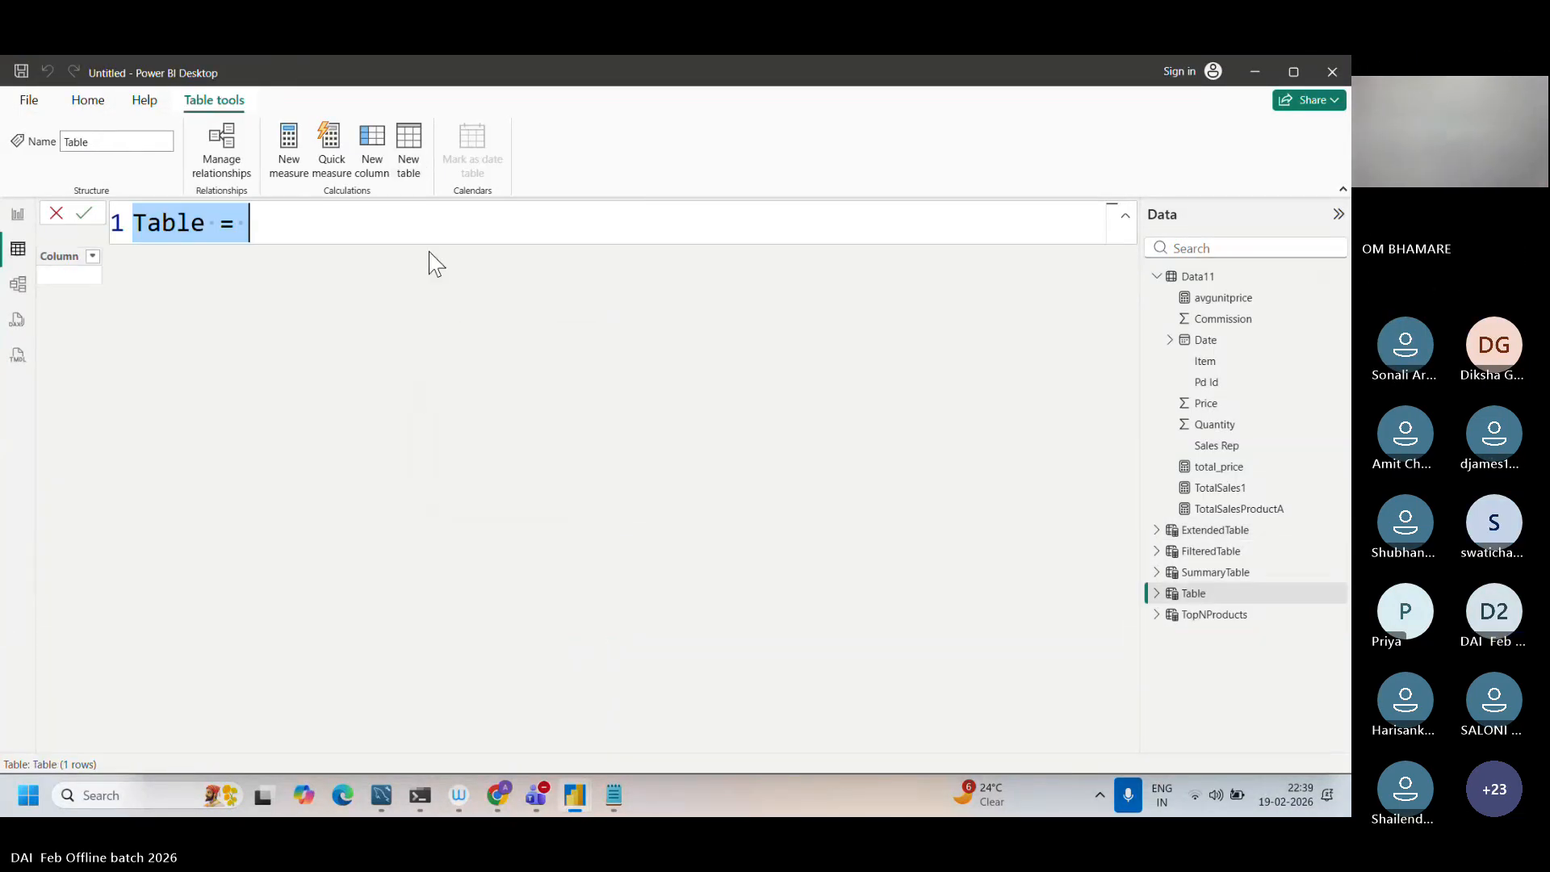
key("ctrl+v")
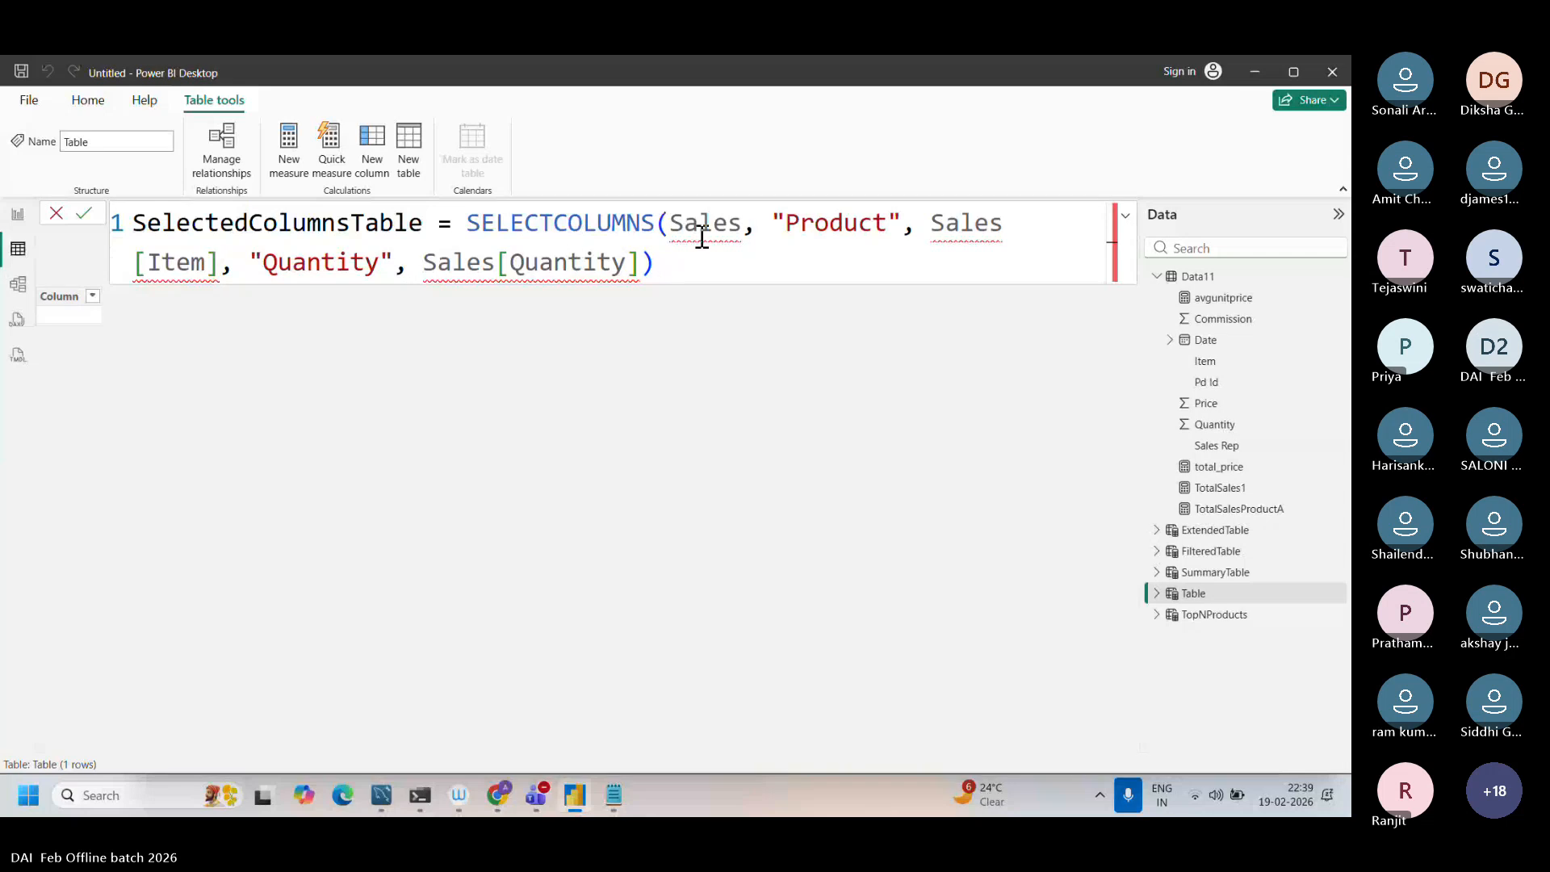
Step: Replace Sales with Data11 in the SELECTCOLUMNS table argument and in the [Item] column reference
left_click_drag(742, 222, 668, 222)
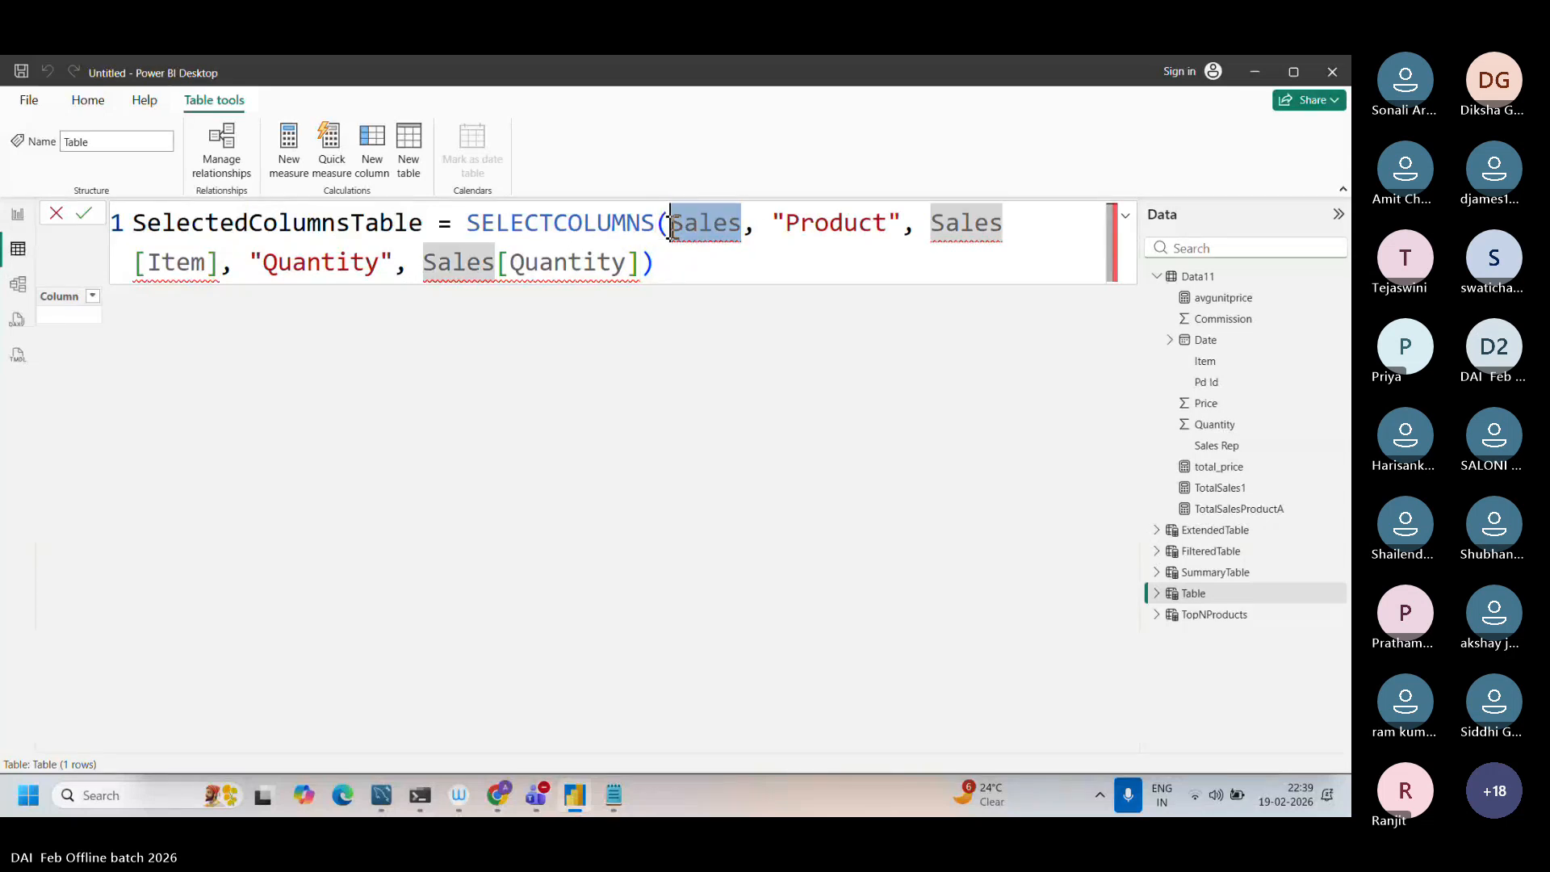
key("Caps_Lock")
type("Data11")
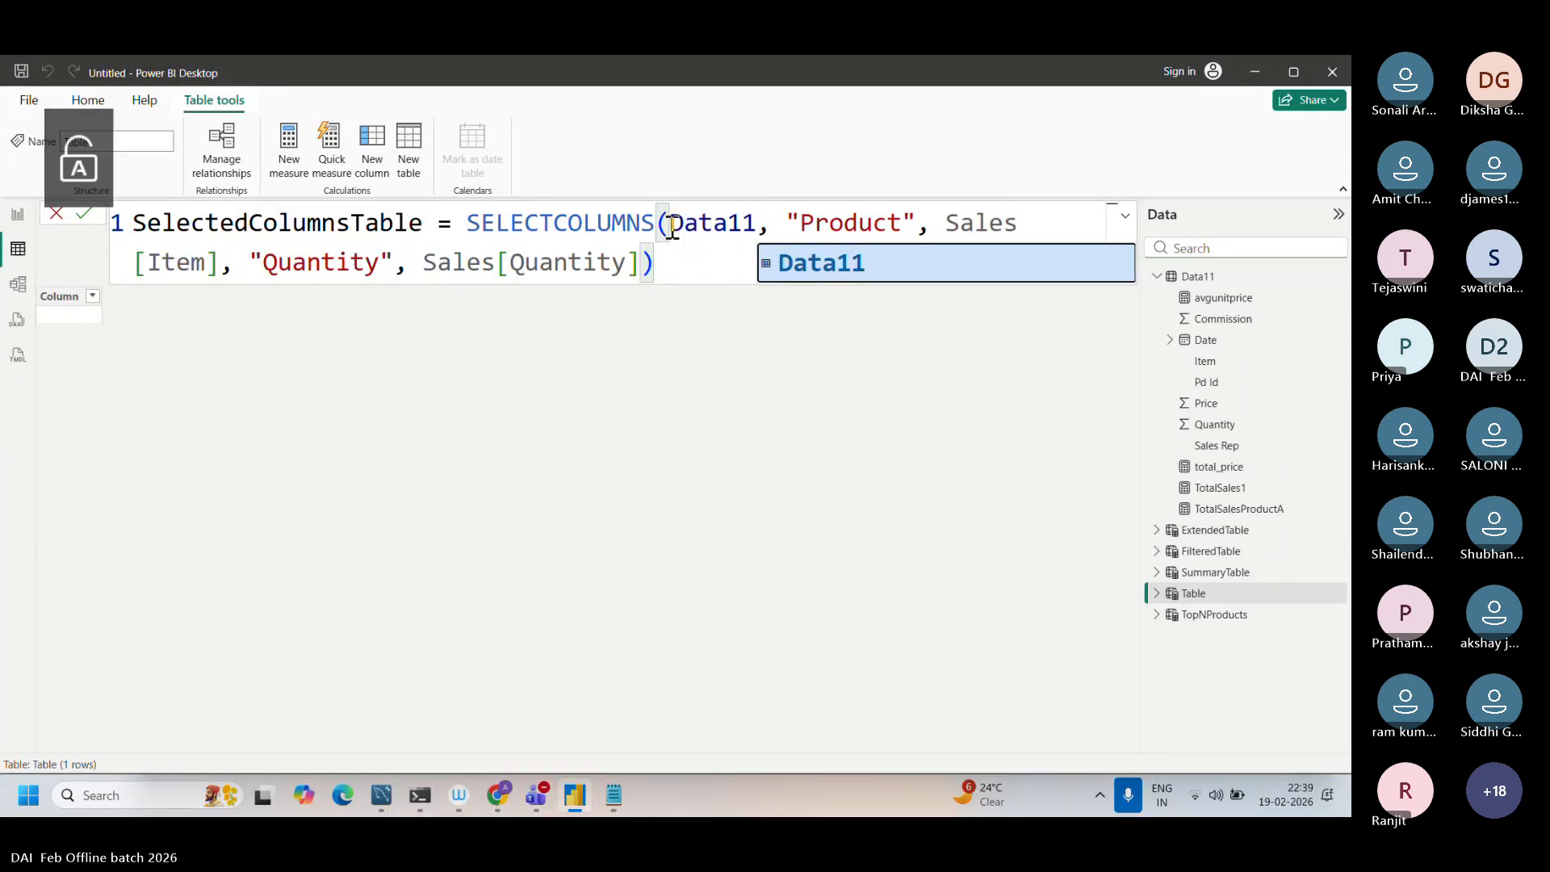
left_click_drag(1017, 223, 949, 223)
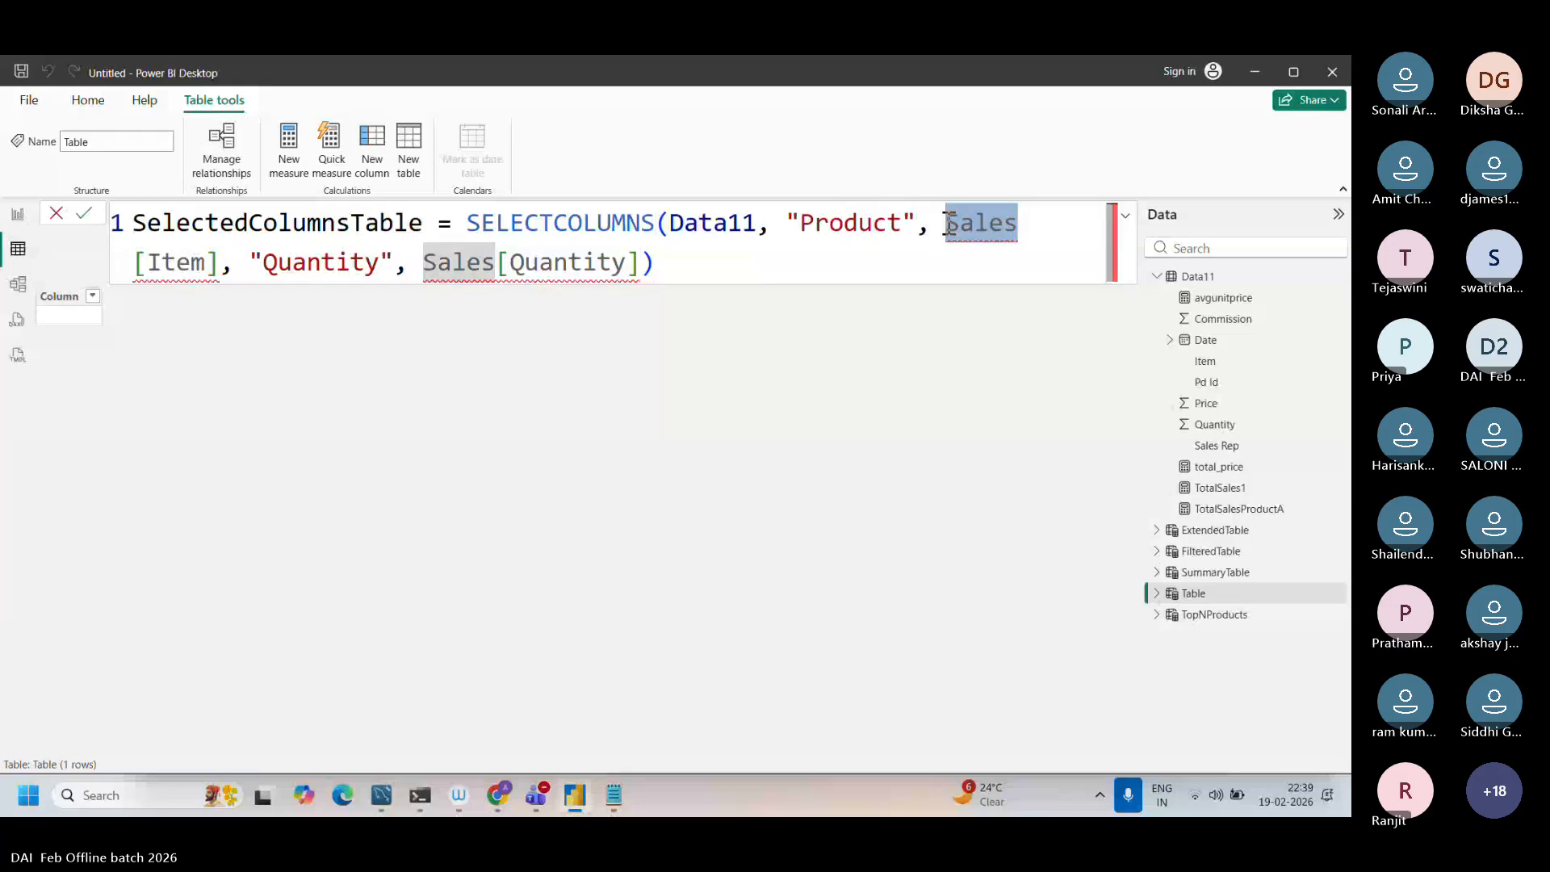
key("Caps_Lock")
type("Data11")
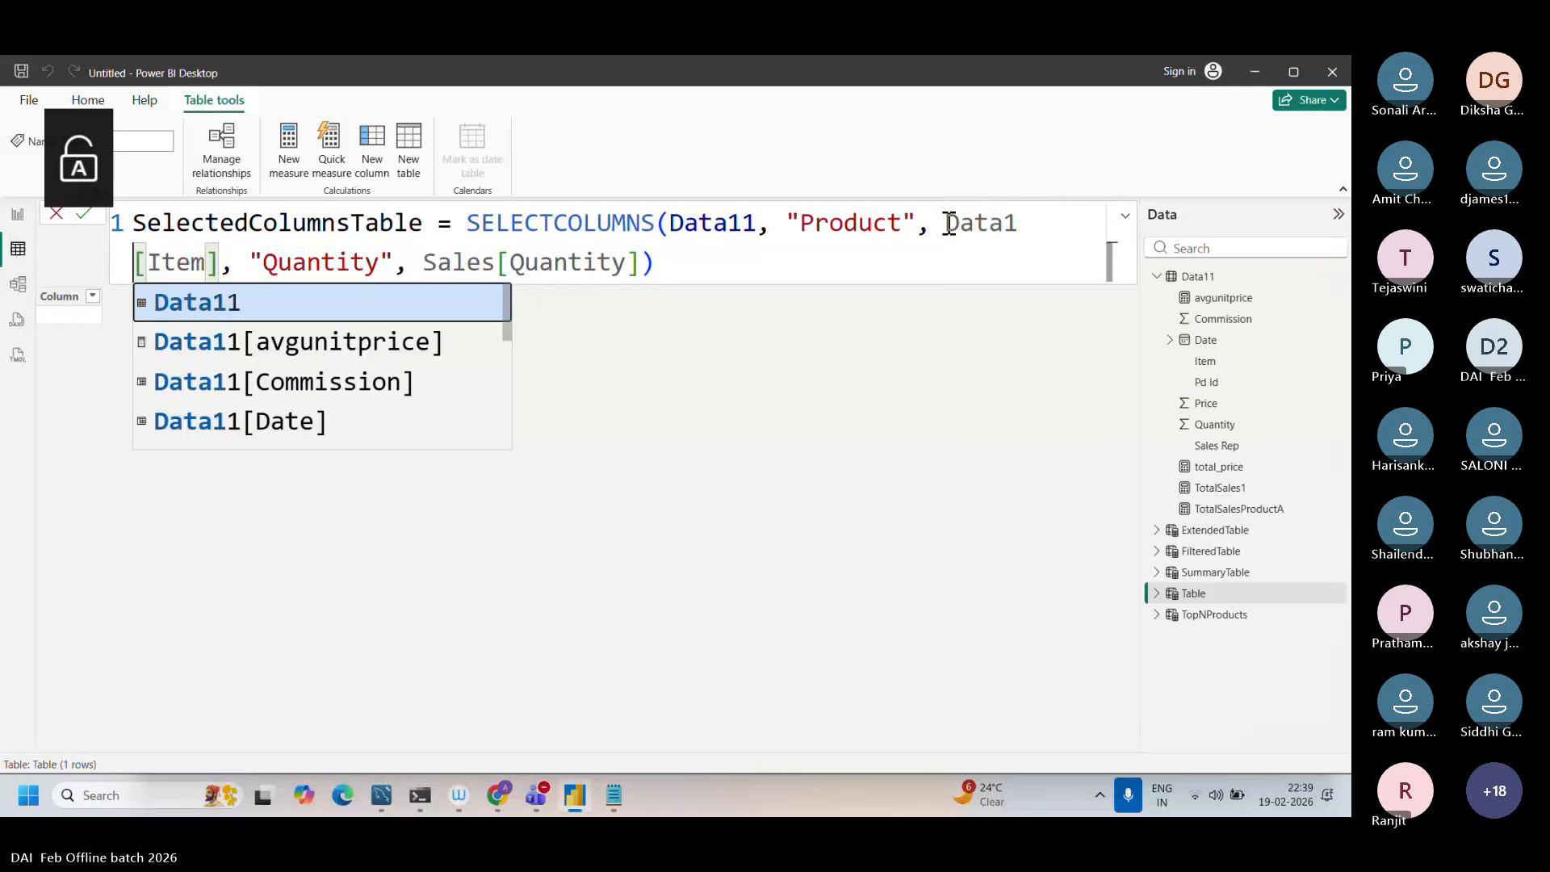
Step: Change the last column reference to Data11[Quantity] and commit the SelectedColumnsTable formula
left_click_drag(492, 264, 425, 268)
type("aat")
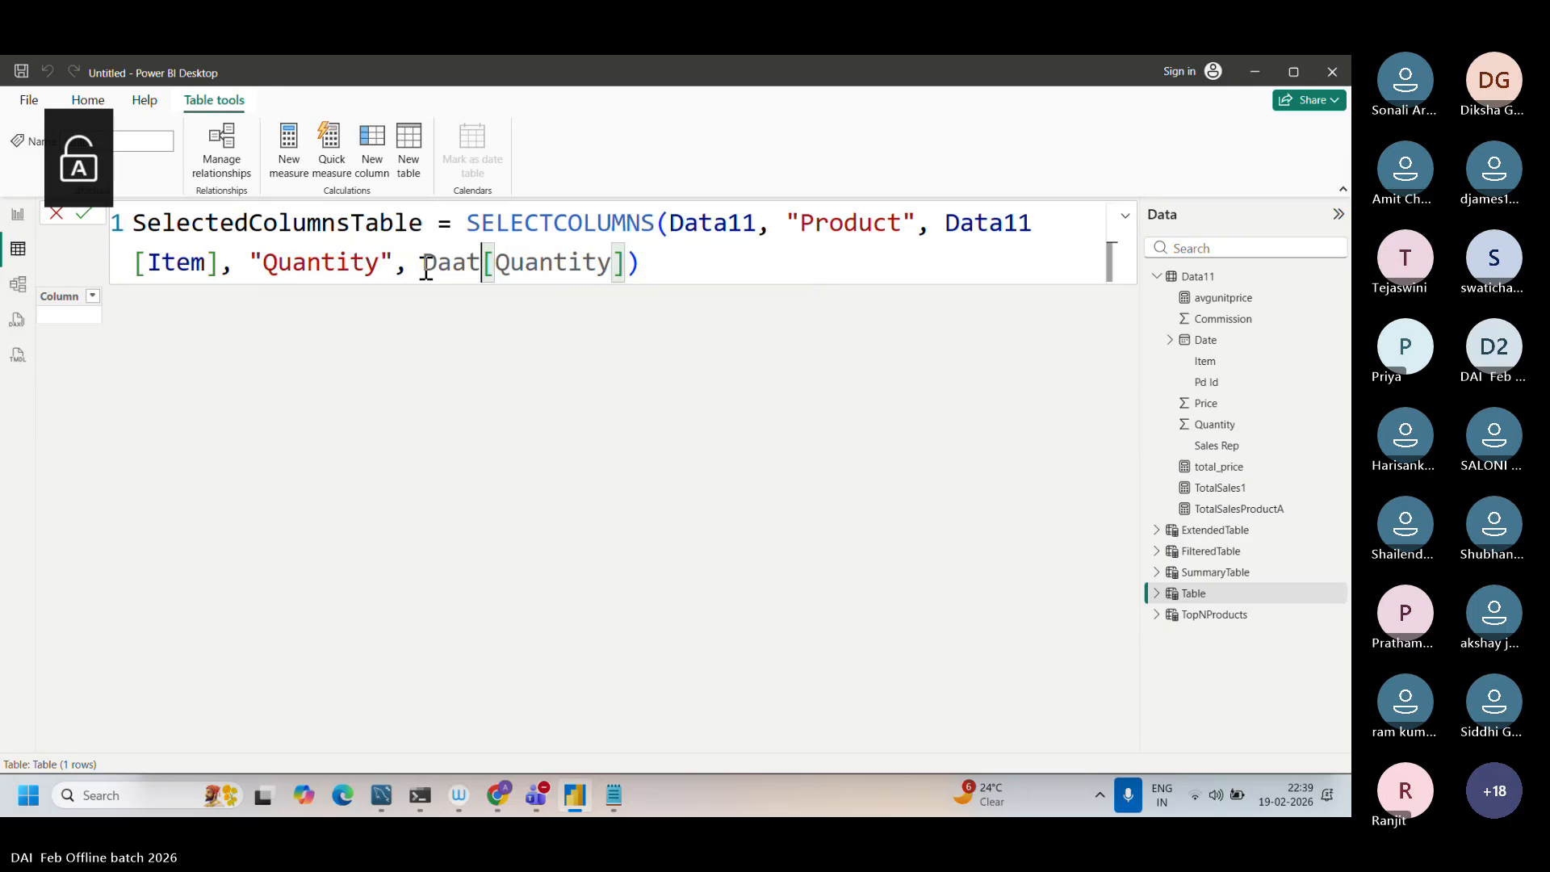
key("BackSpace")
key("BackSpace")
type("ta1")
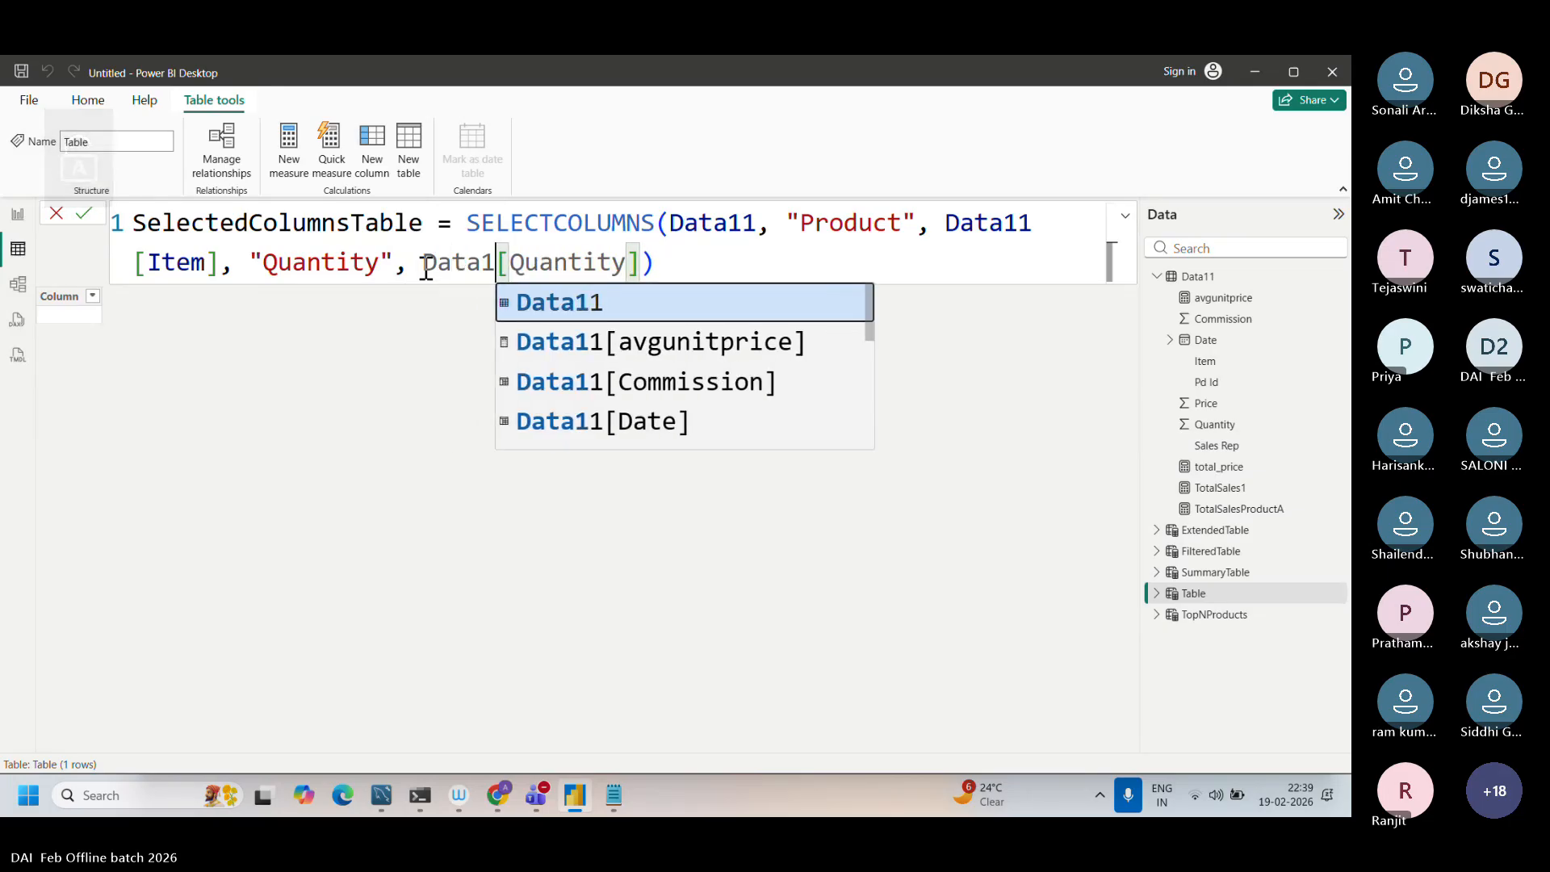
type("1")
left_click(710, 263)
key("Return")
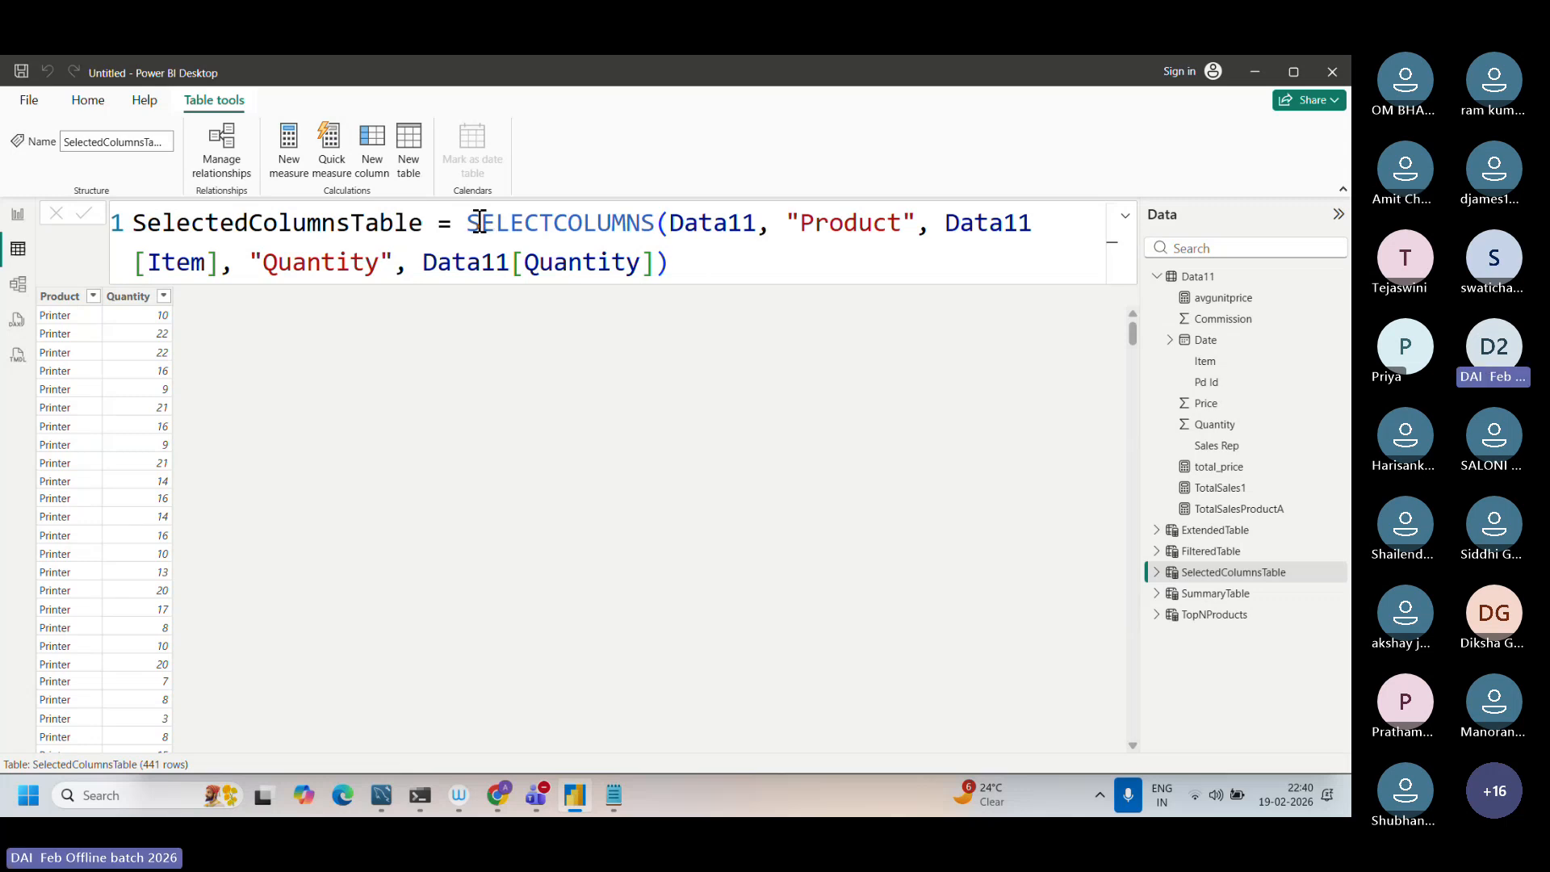
Step: Examine the SELECTCOLUMNS function, its Data11 table argument, the "Product" column name and the Data11[Item] reference in the formula
left_click_drag(480, 221, 549, 230)
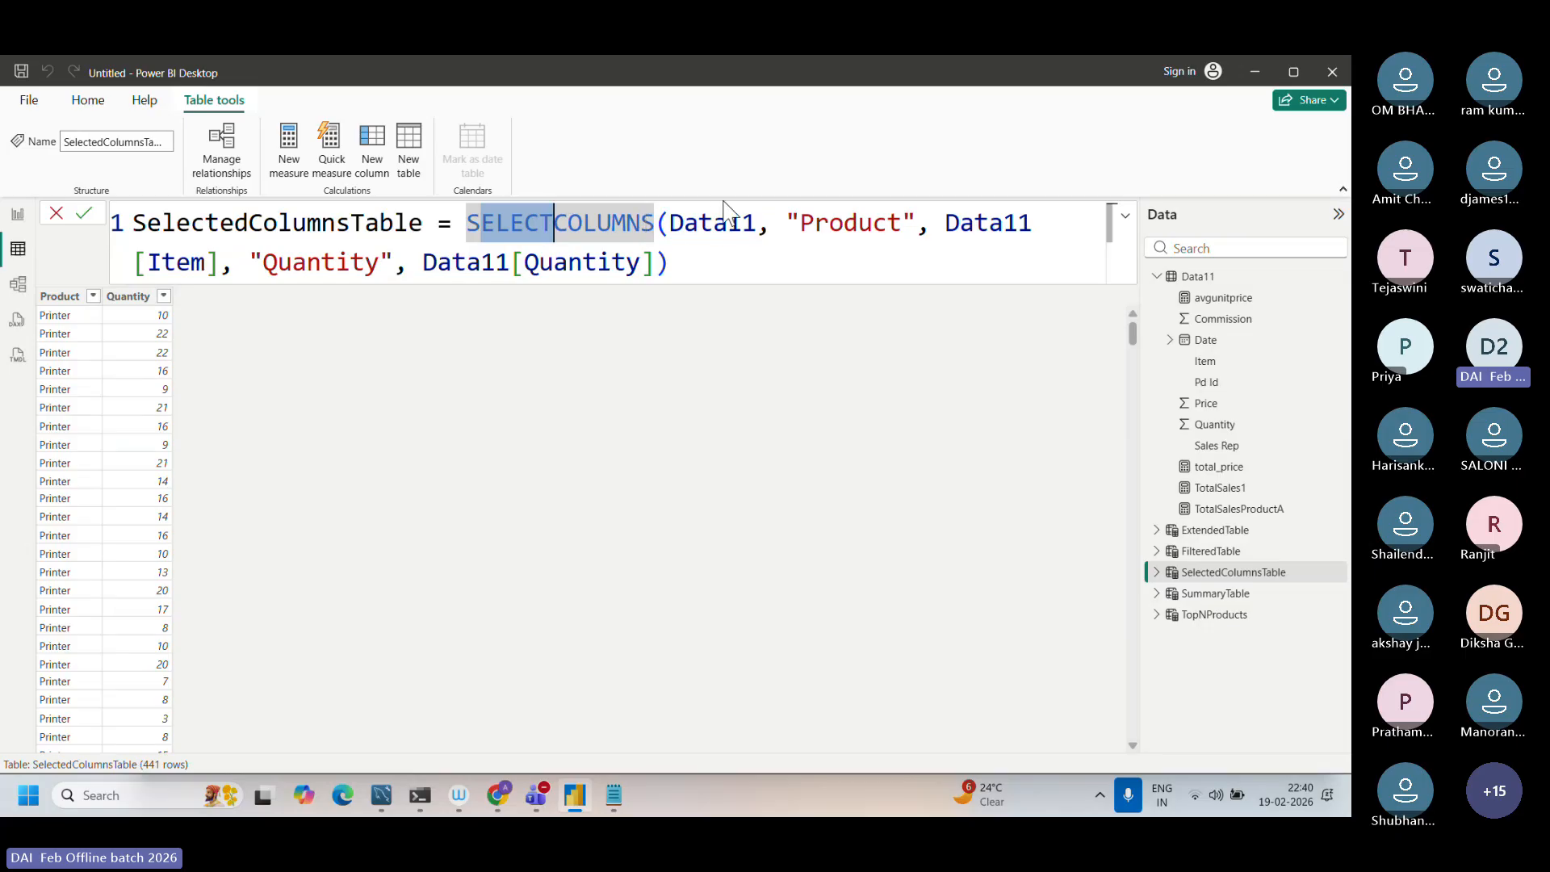
left_click(667, 211)
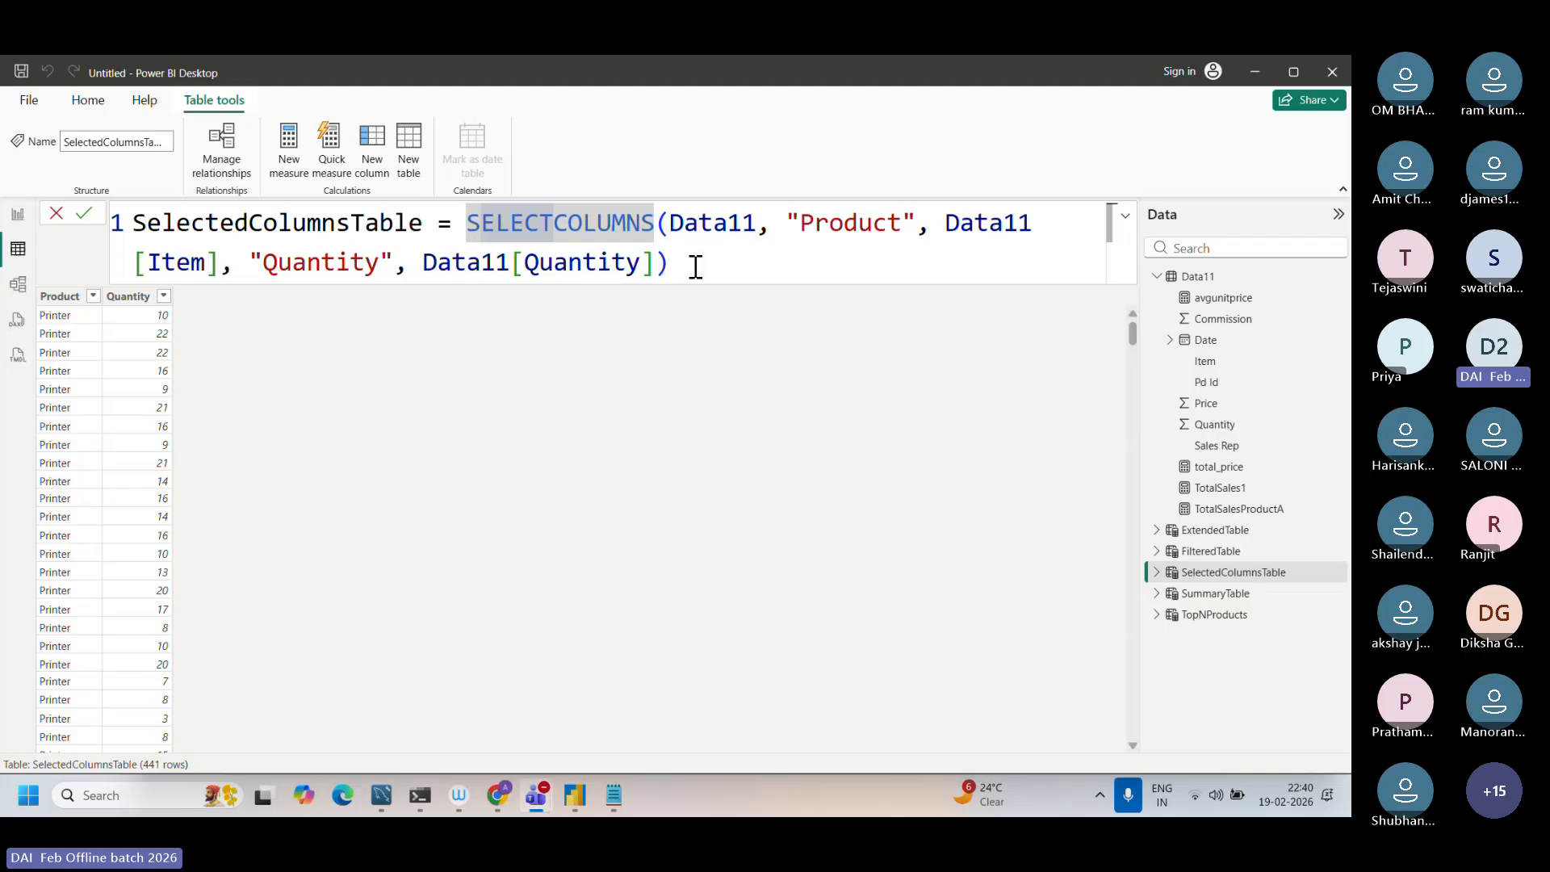
left_click_drag(771, 222, 656, 223)
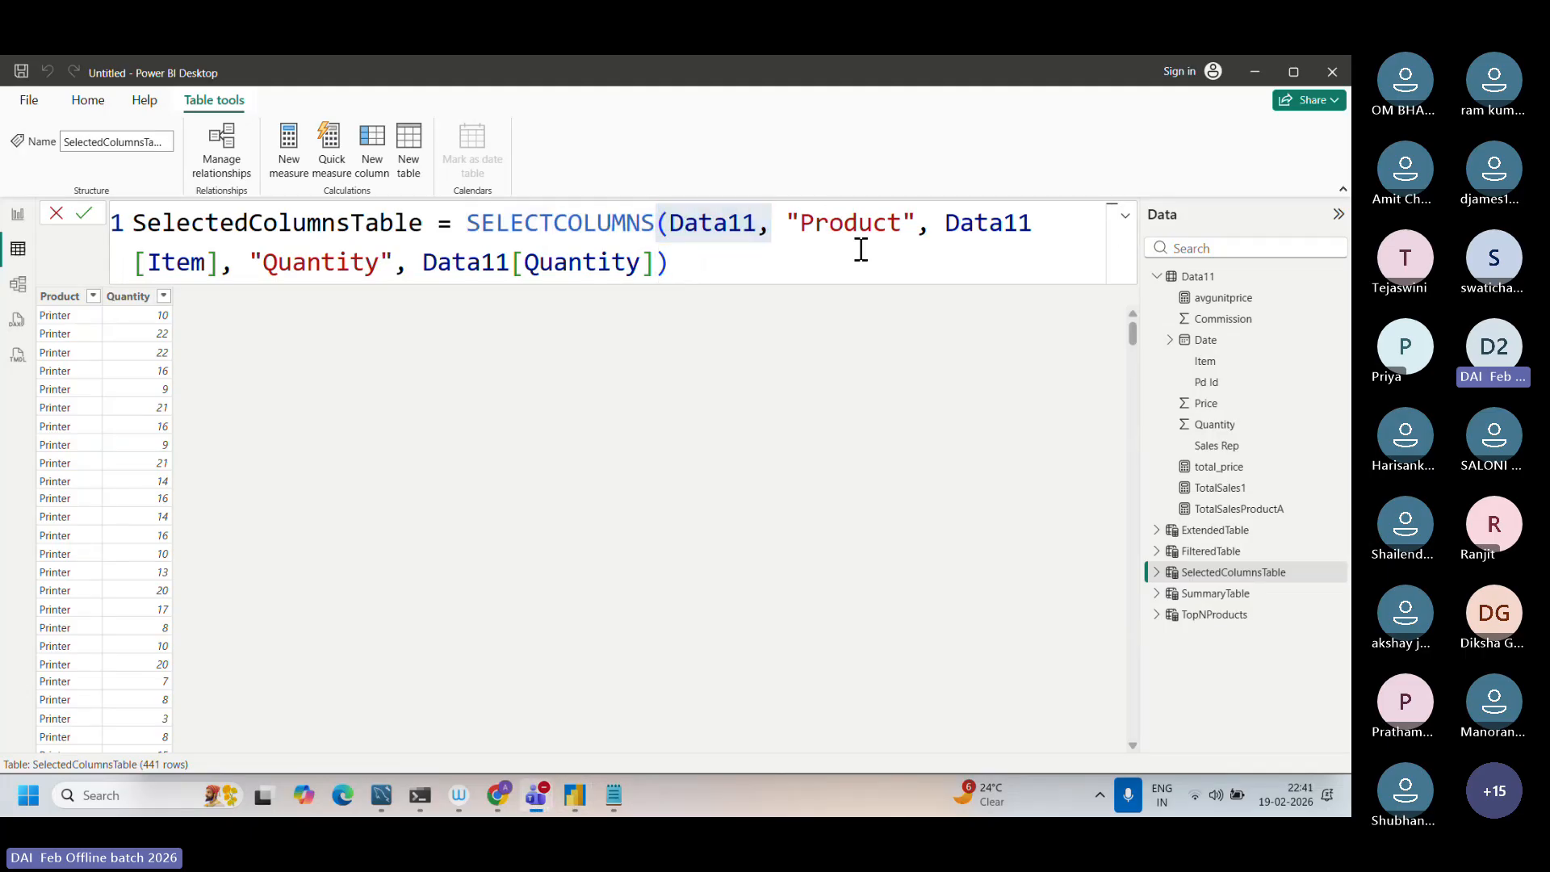
double_click(831, 222)
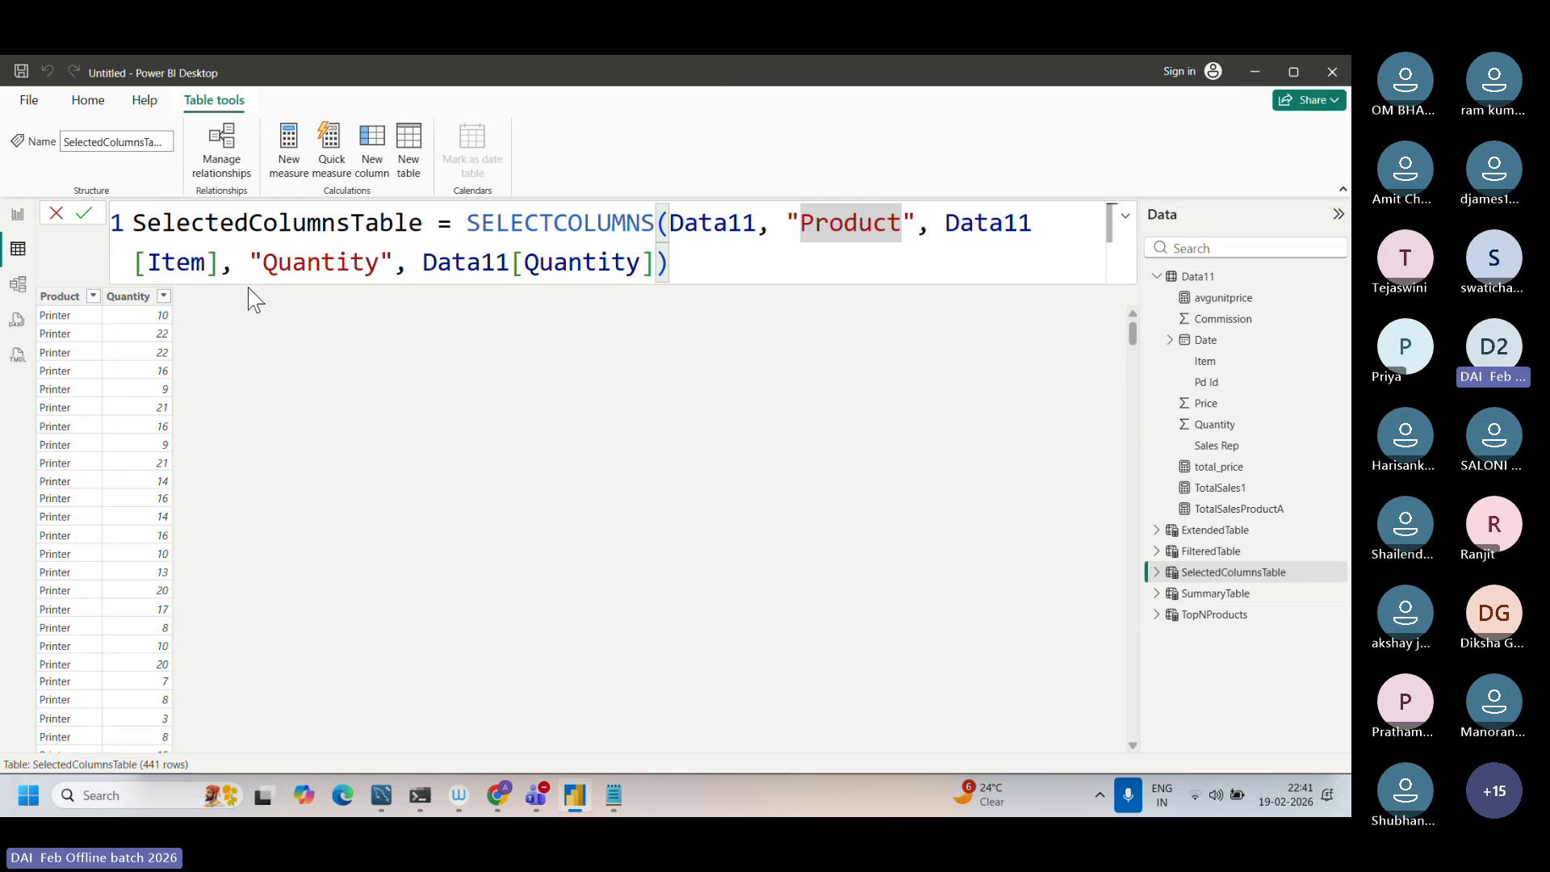
left_click_drag(222, 263, 30, 240)
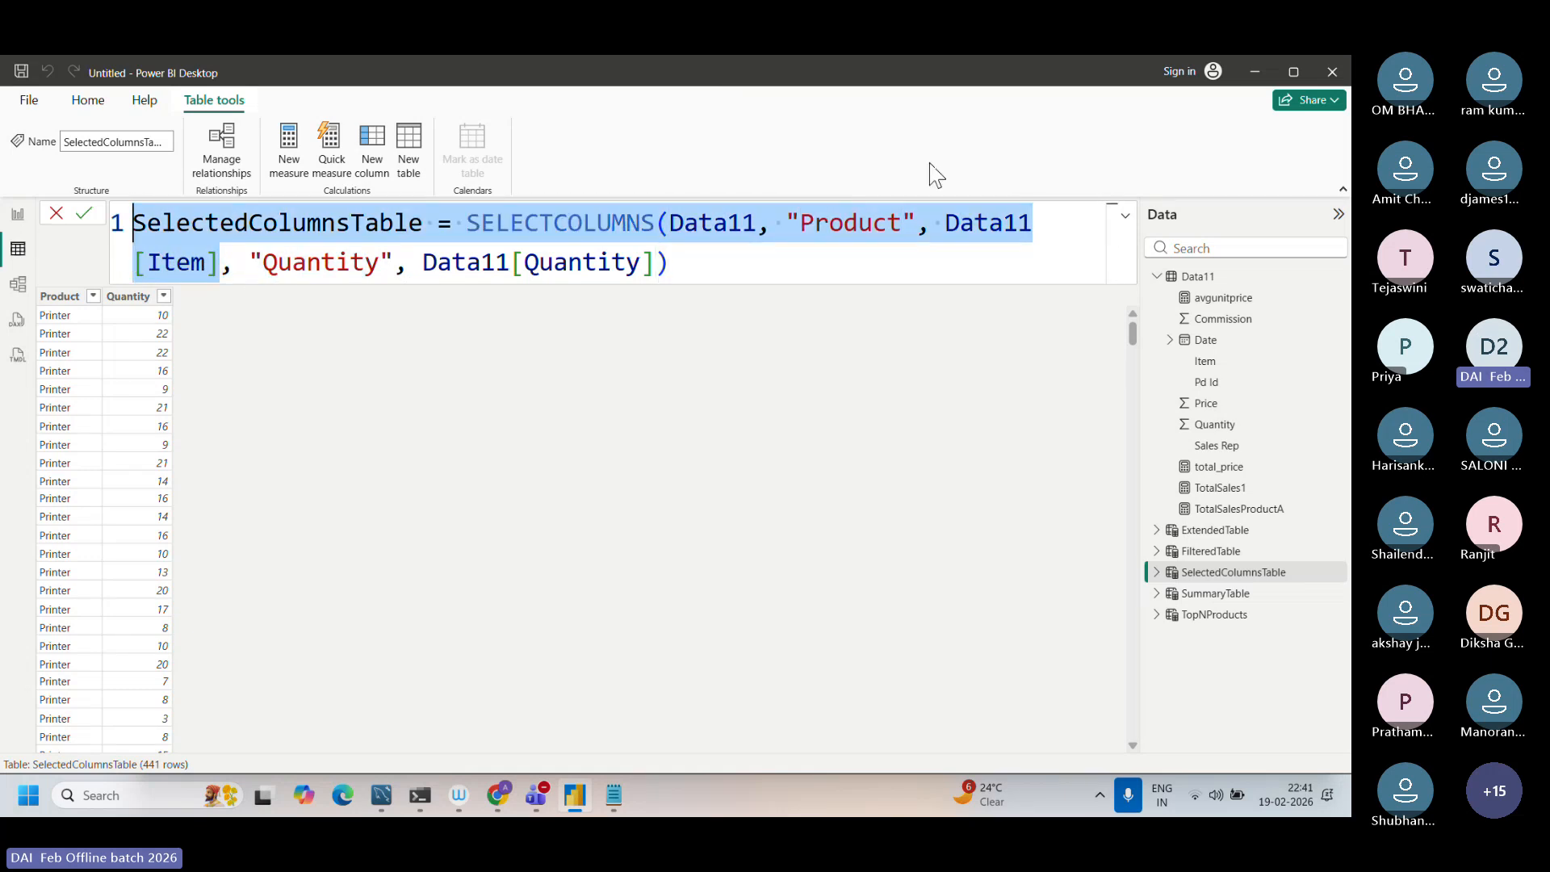
Step: Examine the Data11[Item] reference, the "Product" column name and the Data11[Quantity] reference in the SELECTCOLUMNS formula
left_click(952, 219)
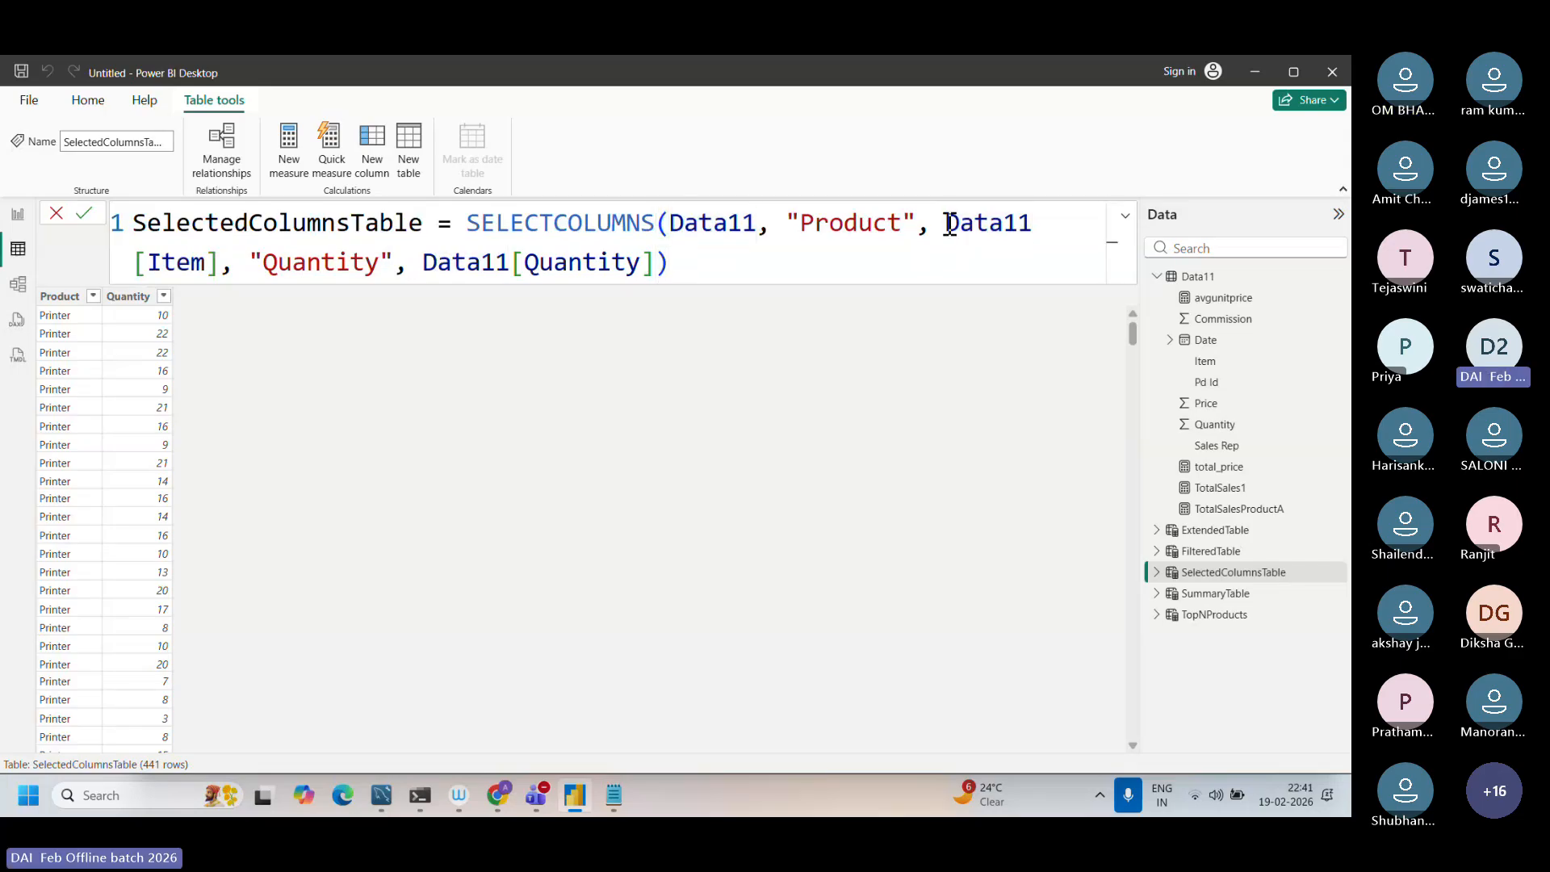
left_click_drag(944, 221, 216, 262)
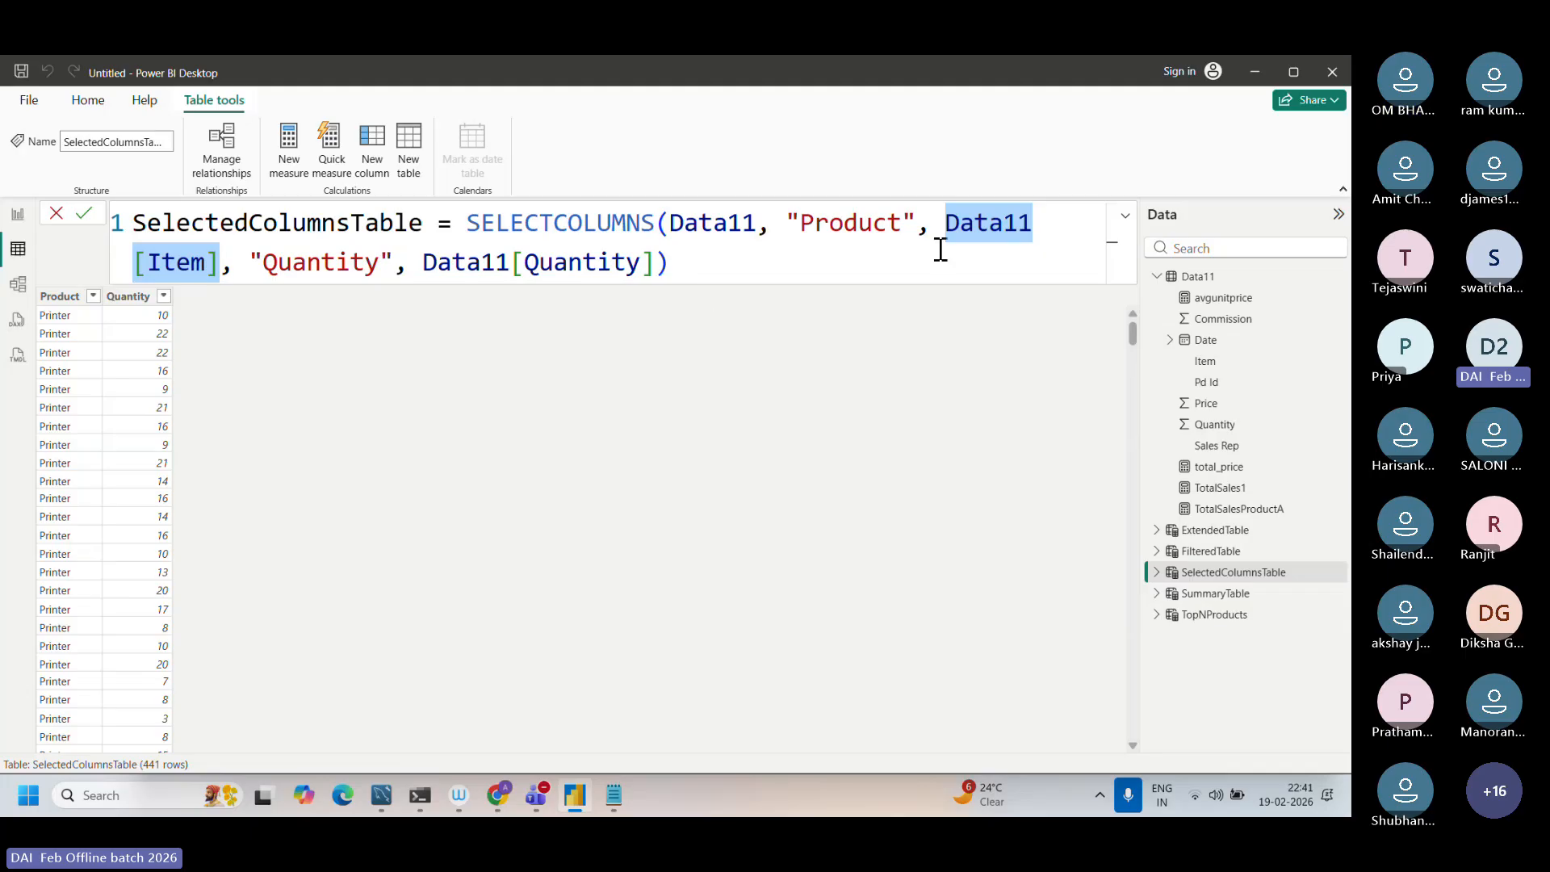
left_click(916, 219)
left_click_drag(916, 219, 799, 220)
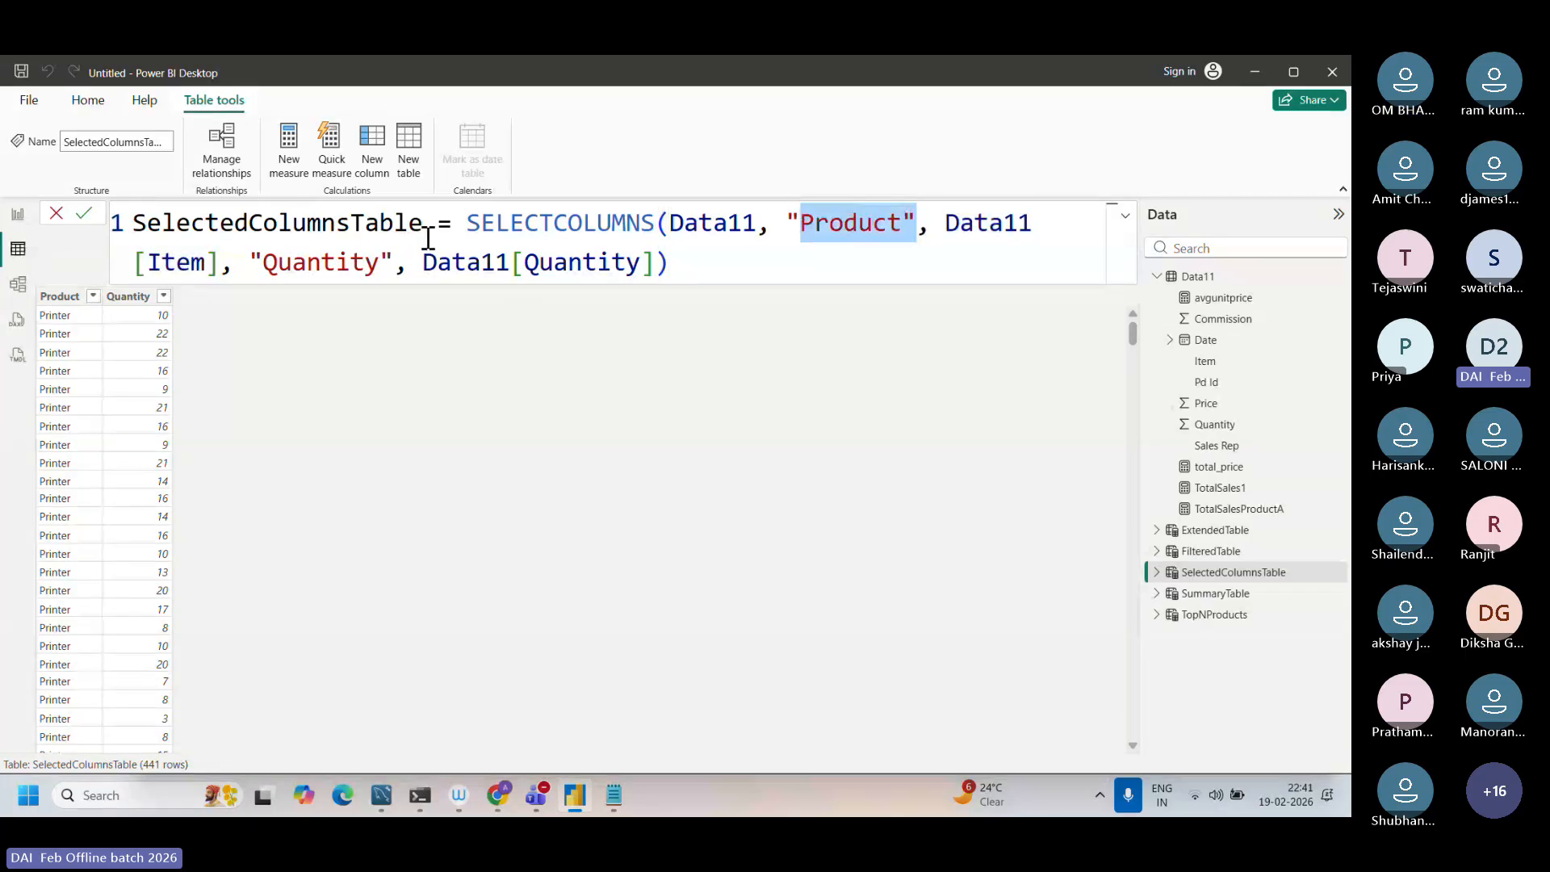
left_click(436, 264)
left_click_drag(436, 270, 626, 267)
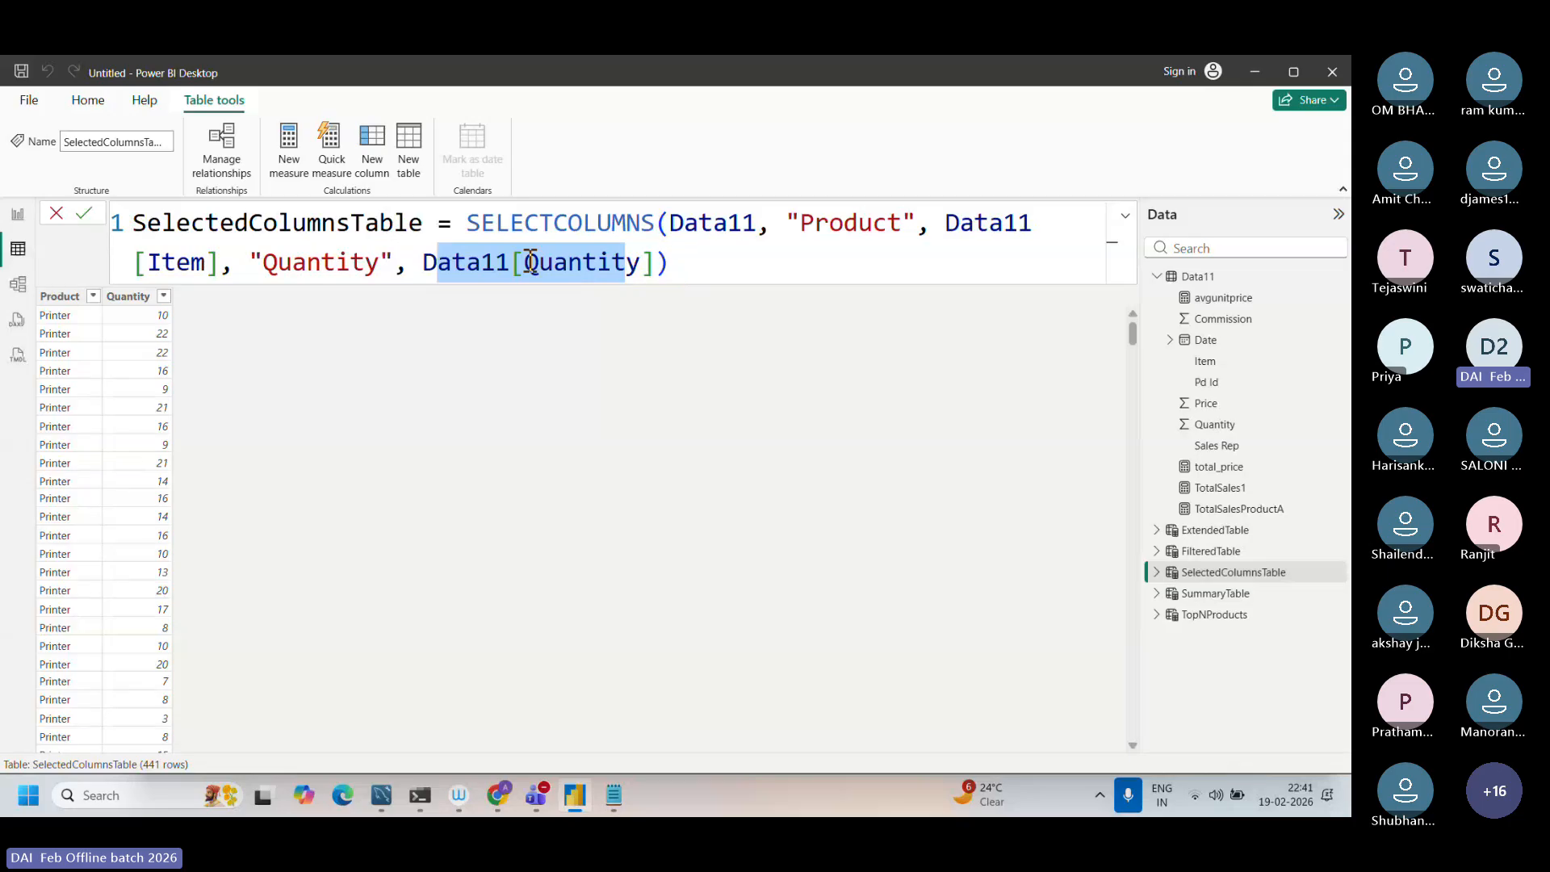
Step: Try removing the "Quantity" column name argument from the SelectedColumnsTable formula and undo the removal
left_click_drag(399, 269, 249, 267)
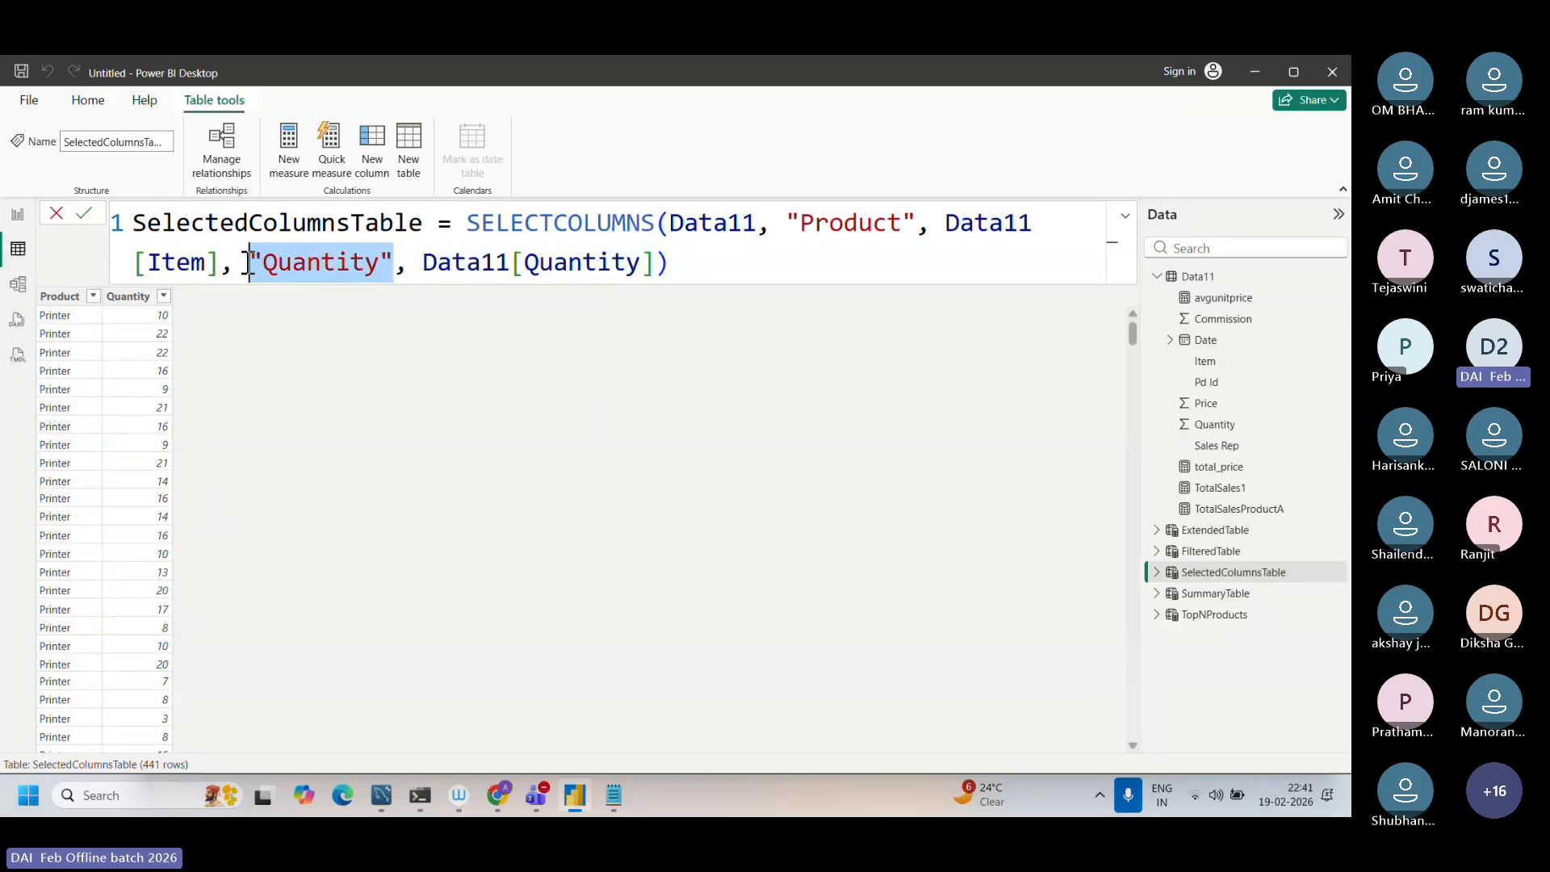
key("BackSpace")
key("BackSpace")
key("BackSpace")
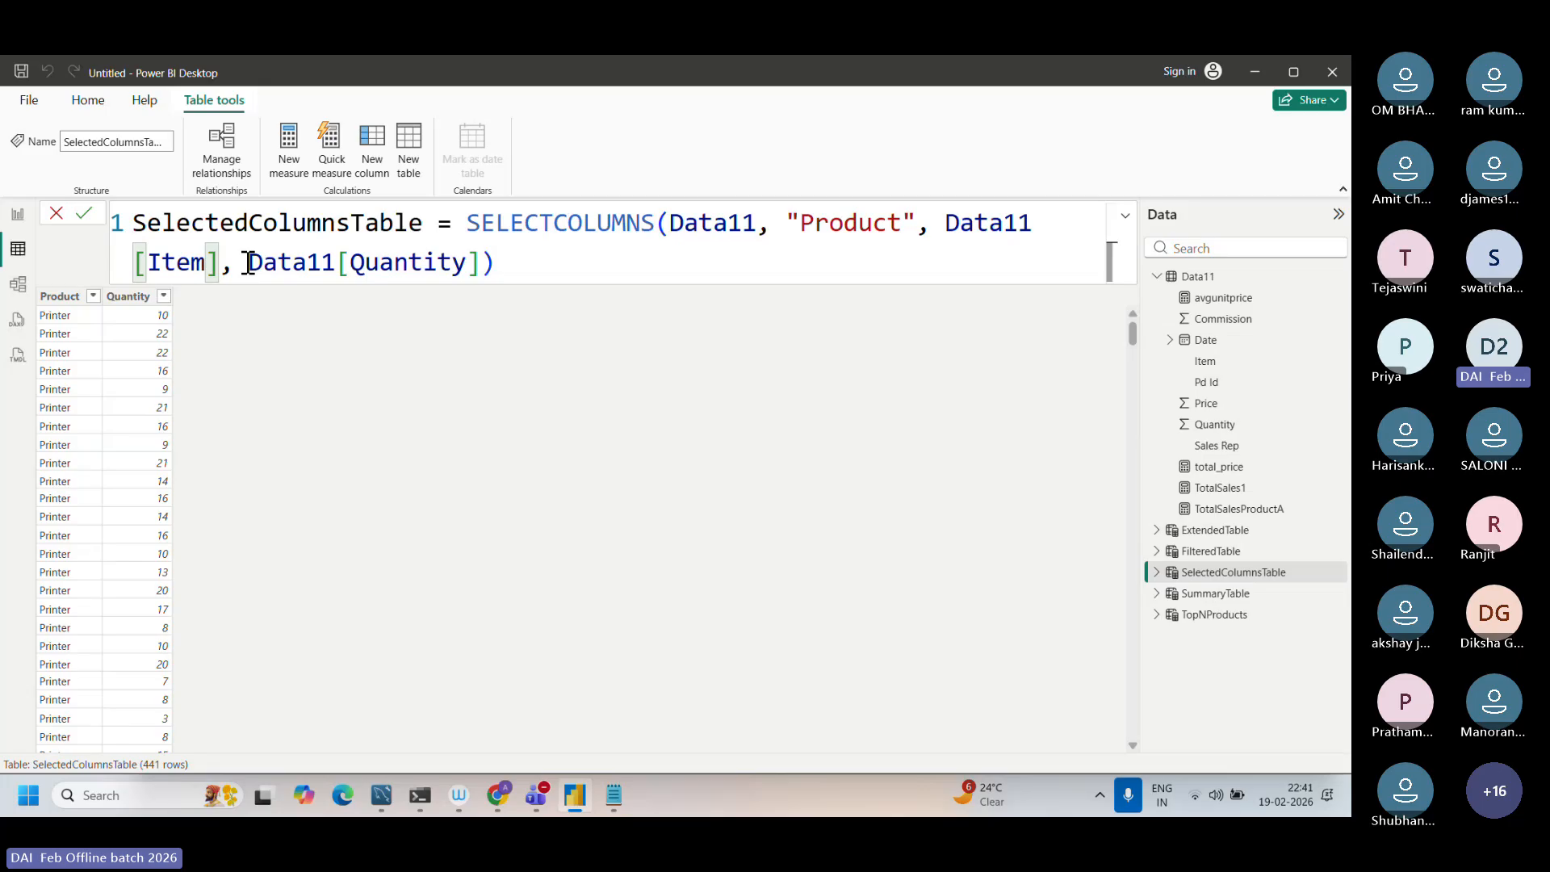
key("ctrl+z")
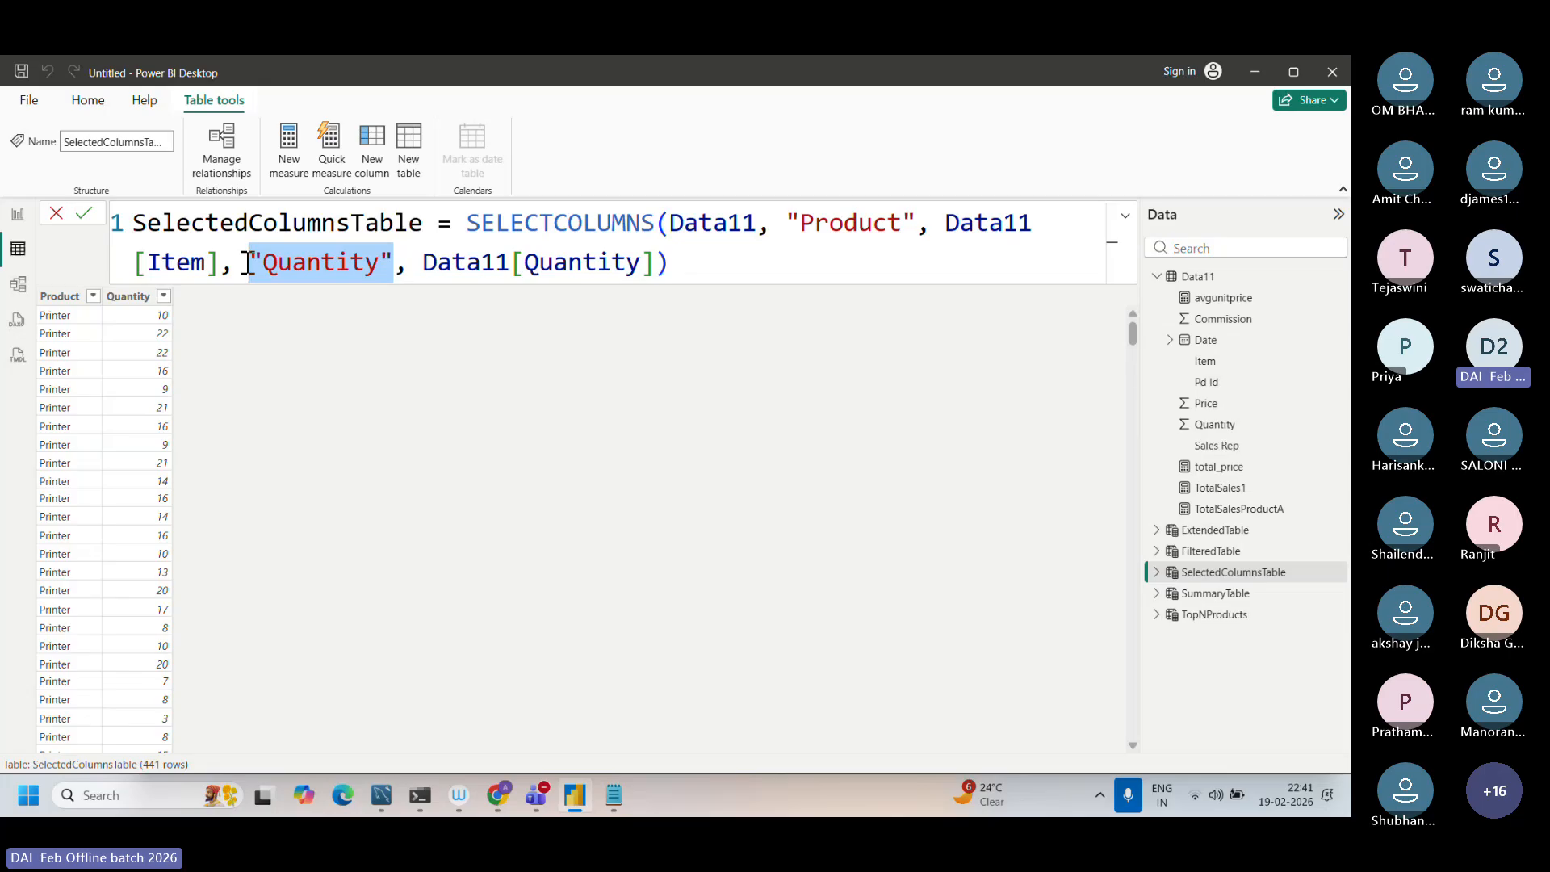
left_click(690, 266)
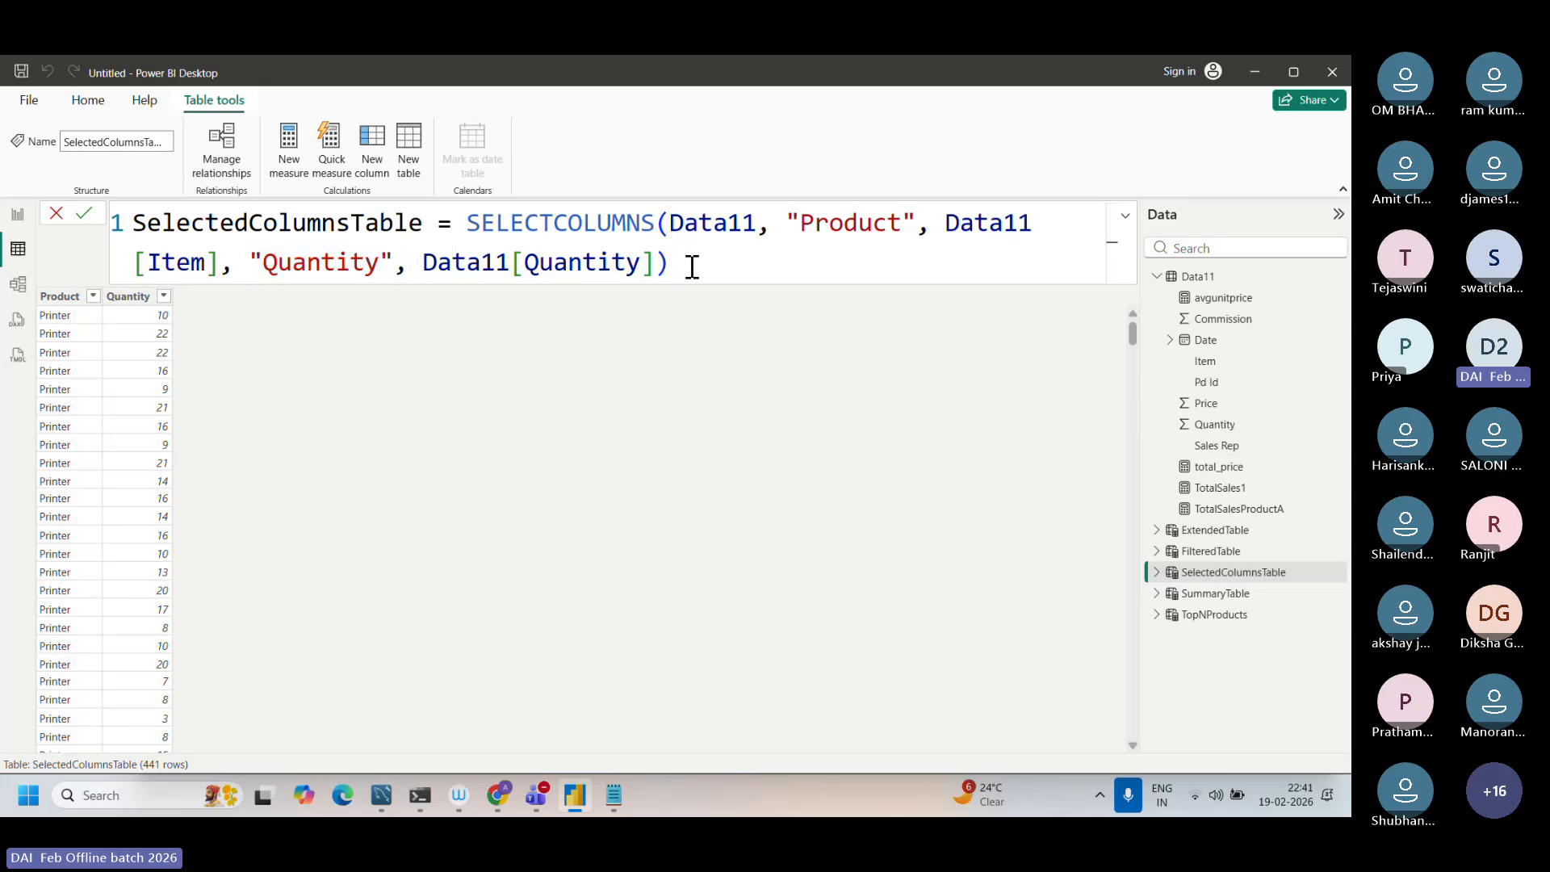
left_click(627, 497)
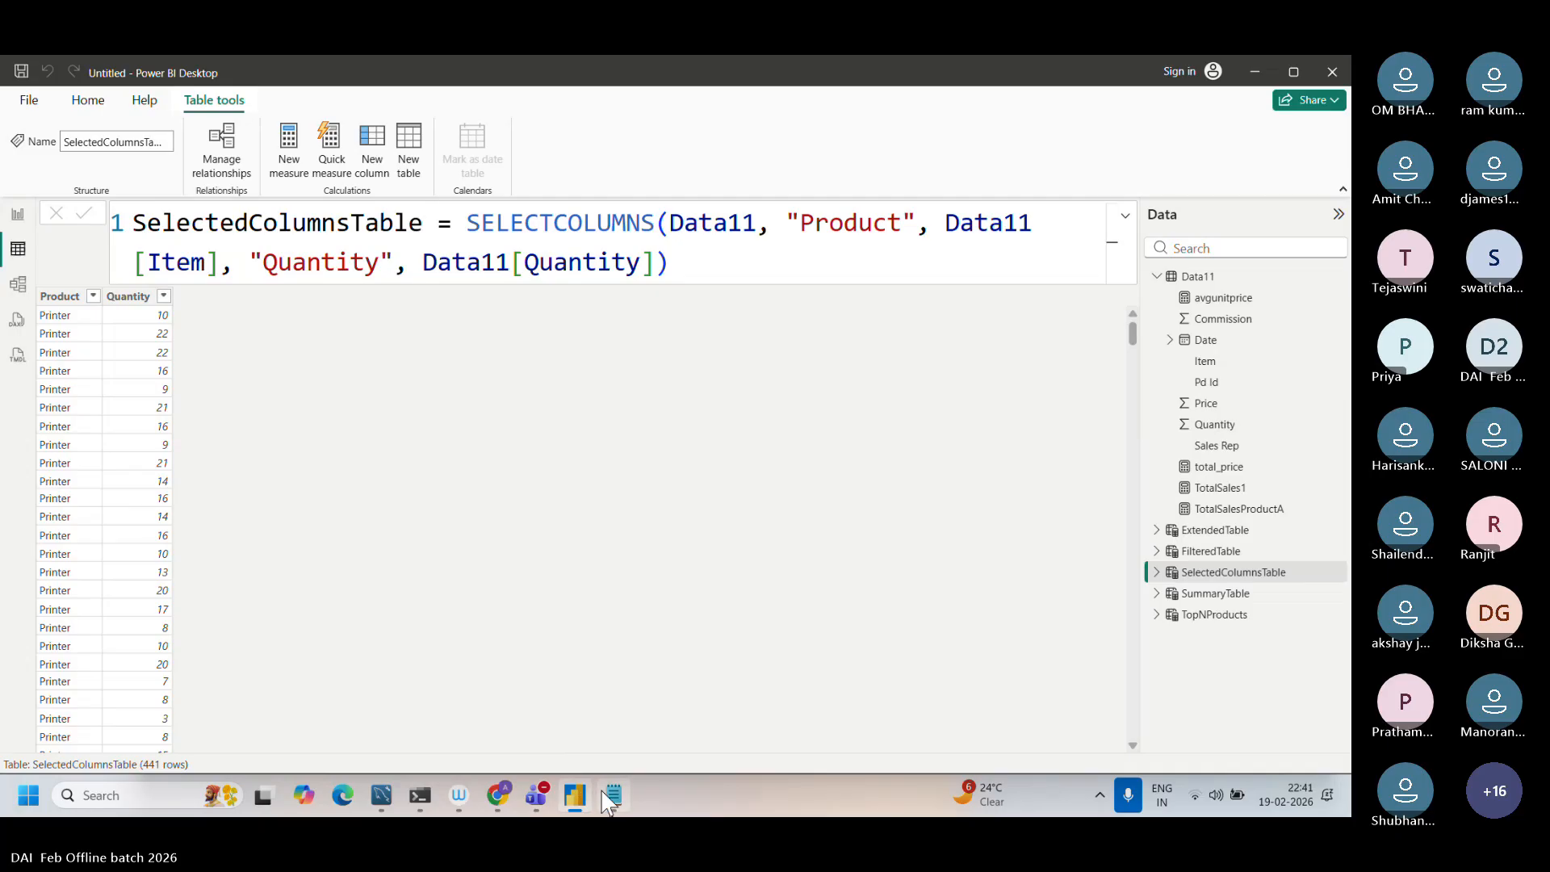
Step: Switch to the Dax function.txt notes in Notepad and copy the whole SummaryTableFiltered CALCULATETABLE formula
mouse_move(607, 801)
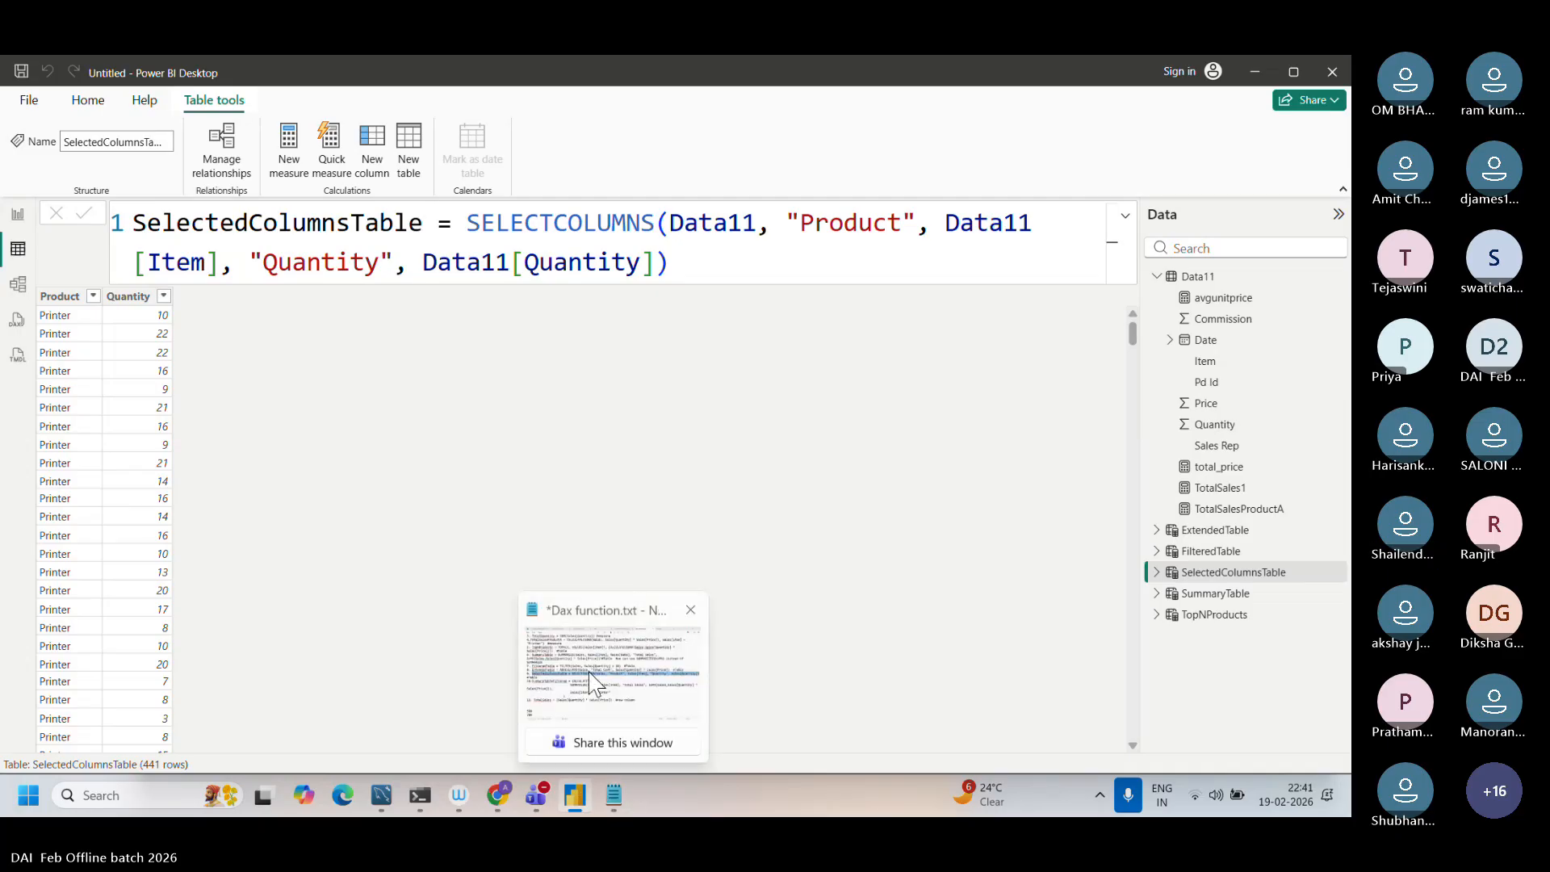
left_click(595, 682)
left_click(589, 670)
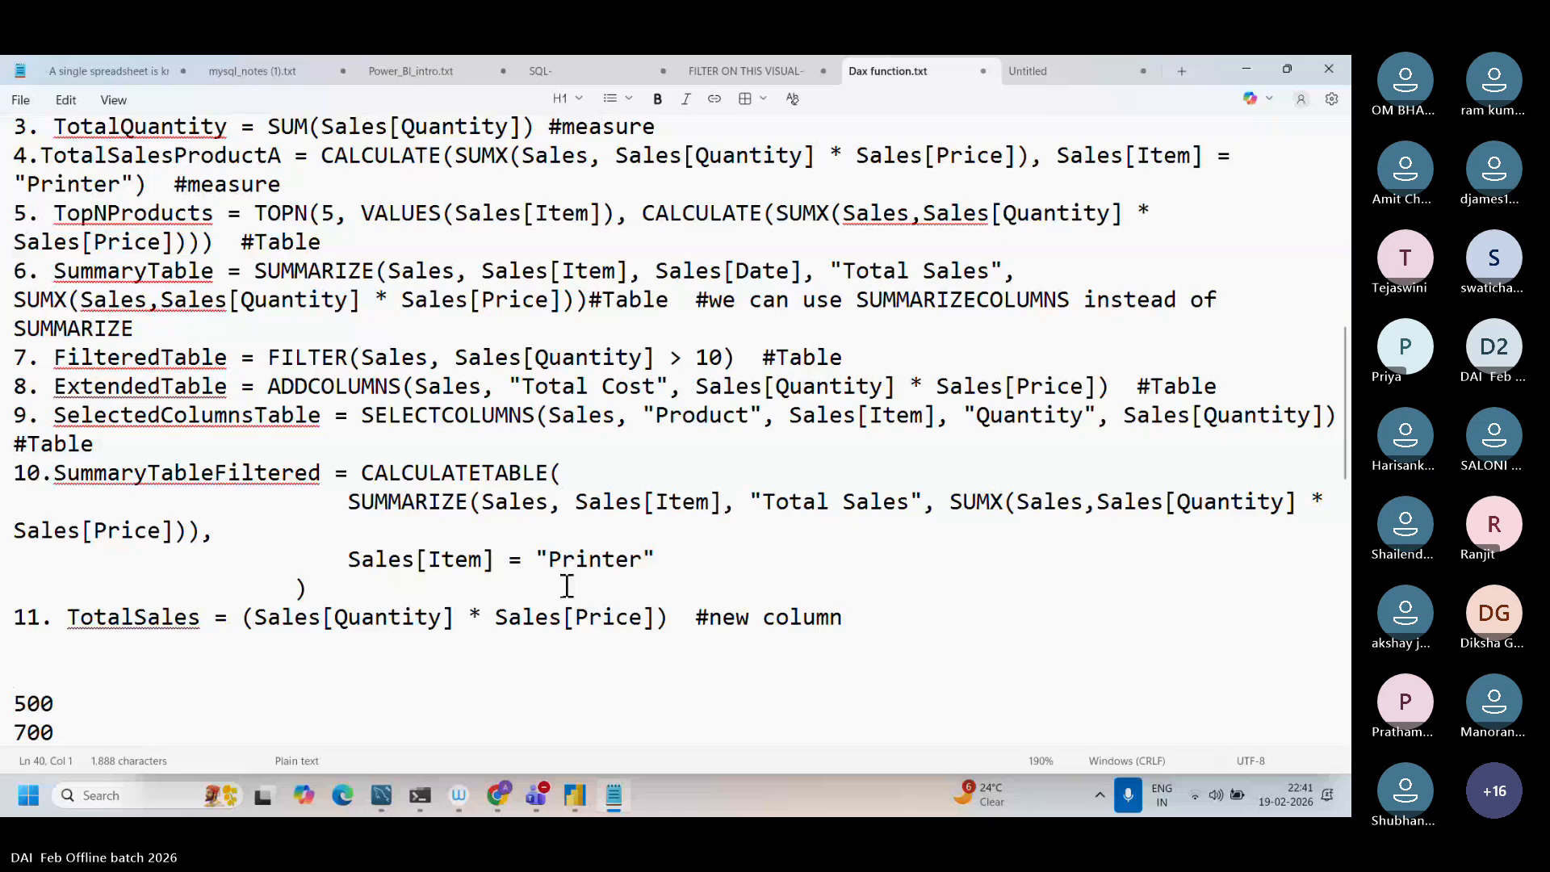
left_click_drag(557, 588, 55, 475)
key("ctrl+c")
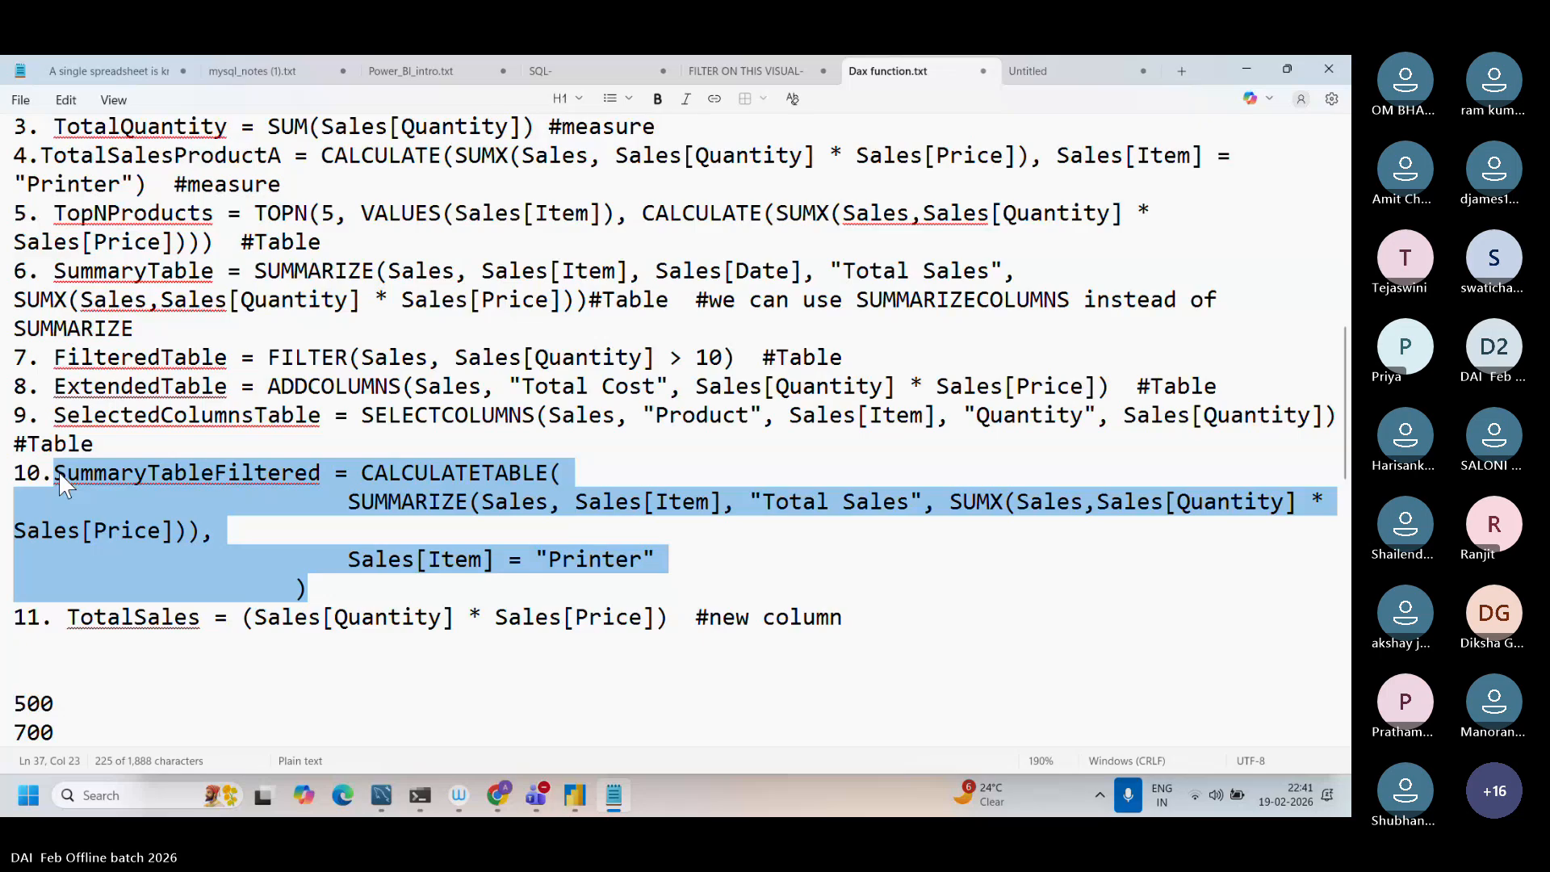
key("alt+Tab")
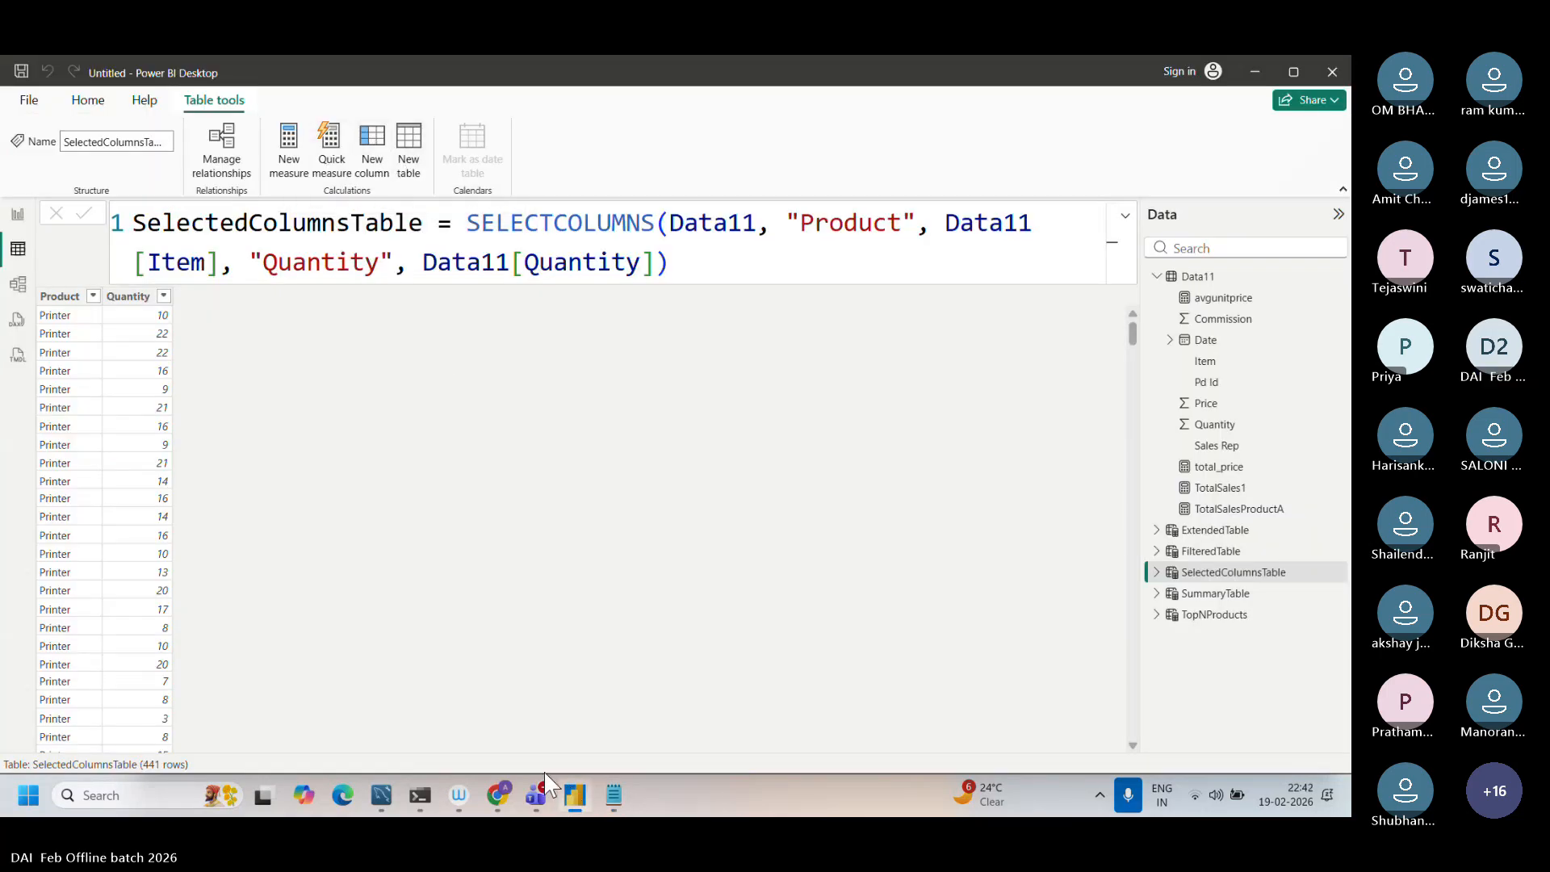
left_click(611, 803)
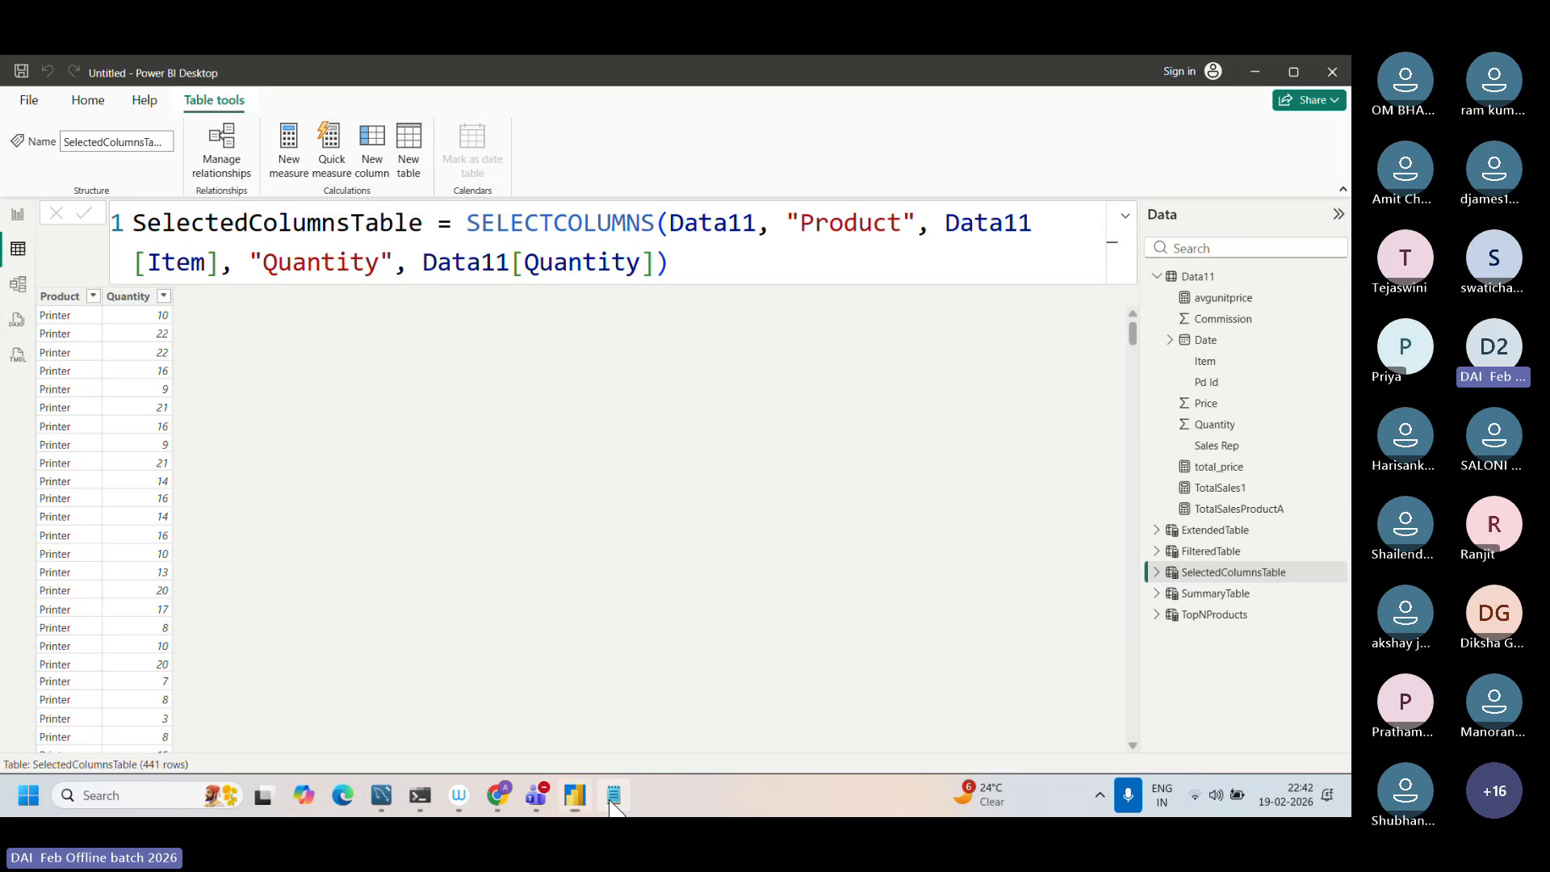
left_click(611, 799)
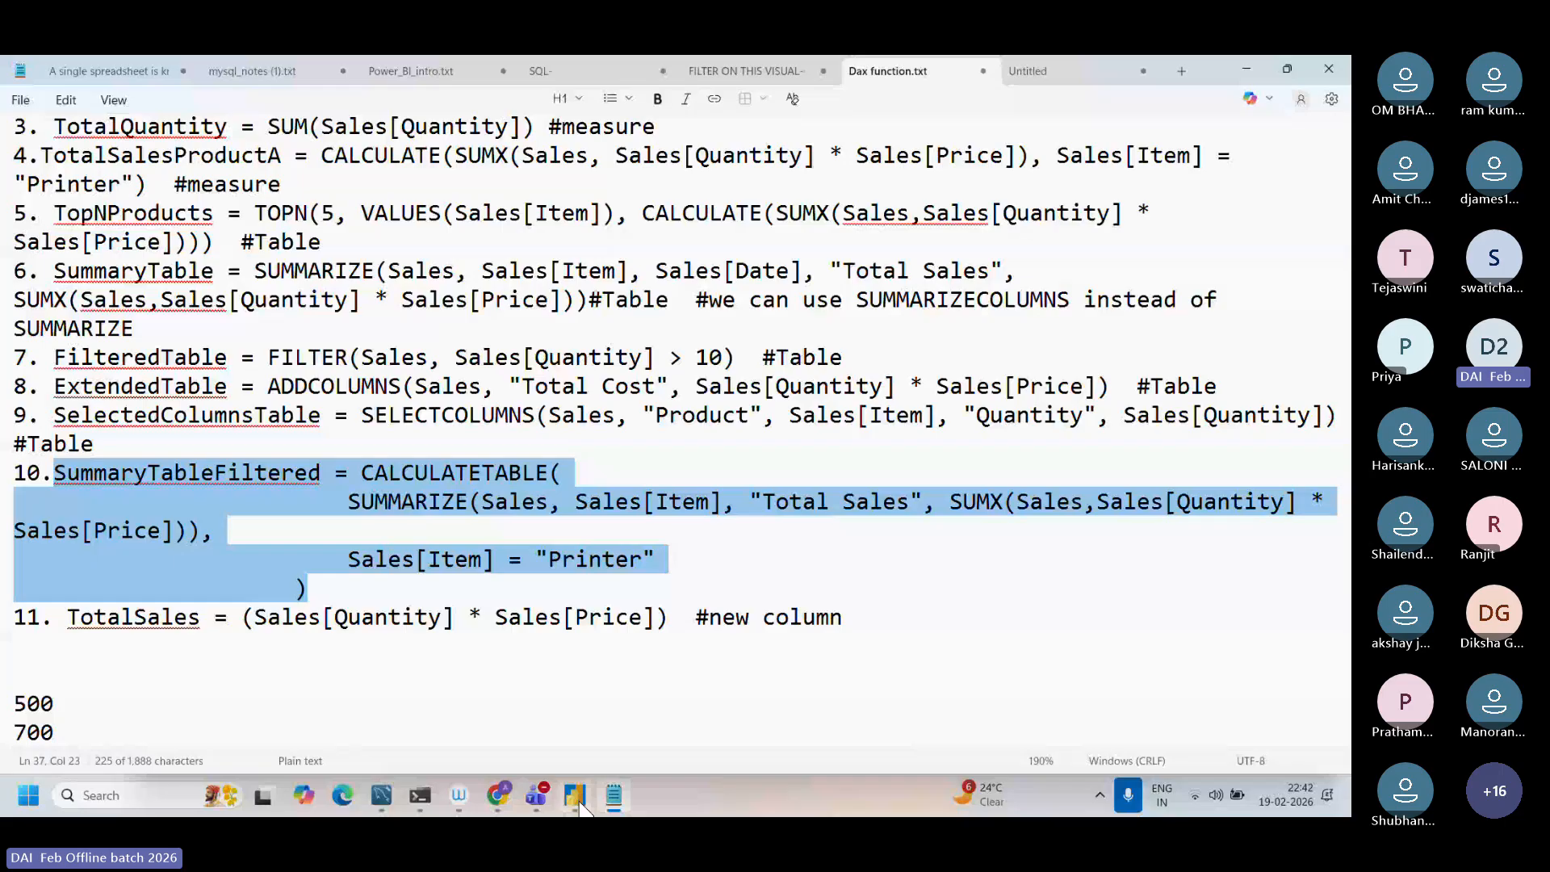
Step: Switch to Power BI Desktop and create a new calculated table from the copied SummaryTableFiltered formula
left_click(576, 798)
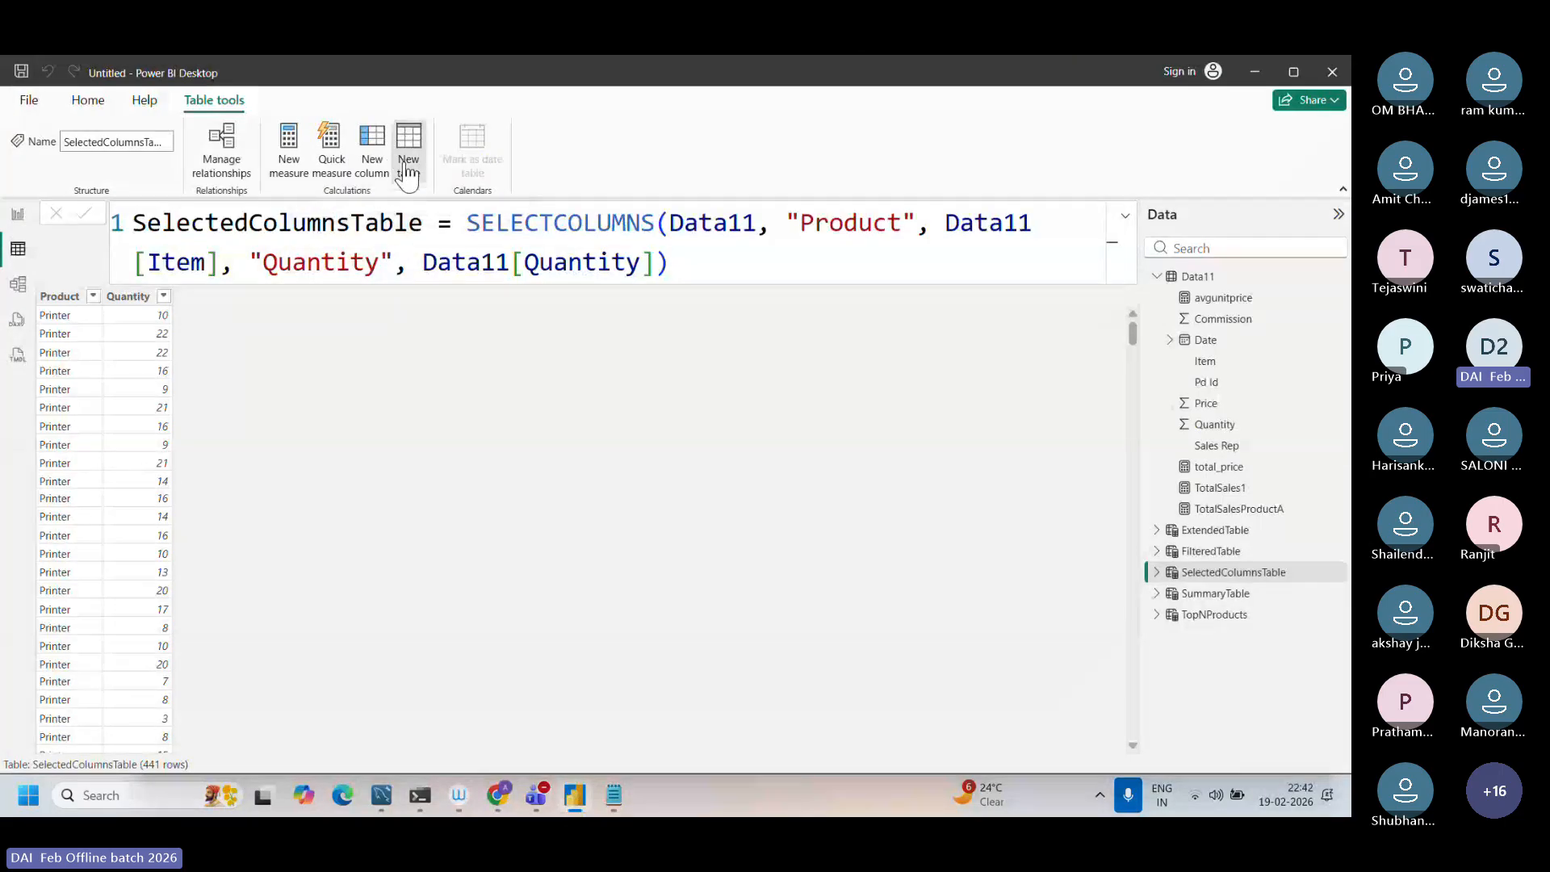
left_click(407, 166)
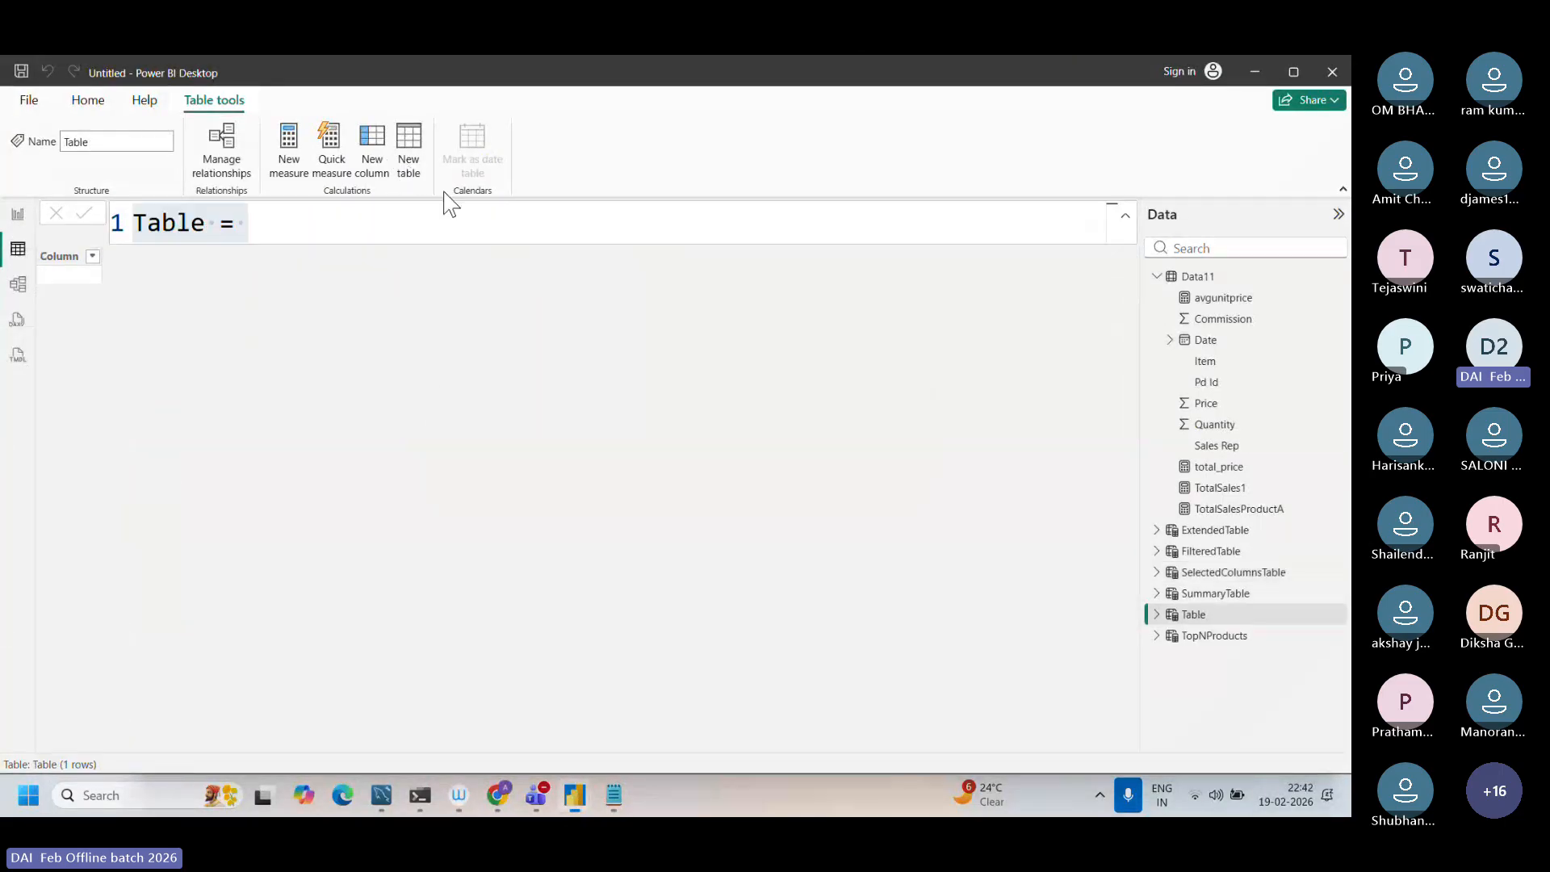
key("BackSpace")
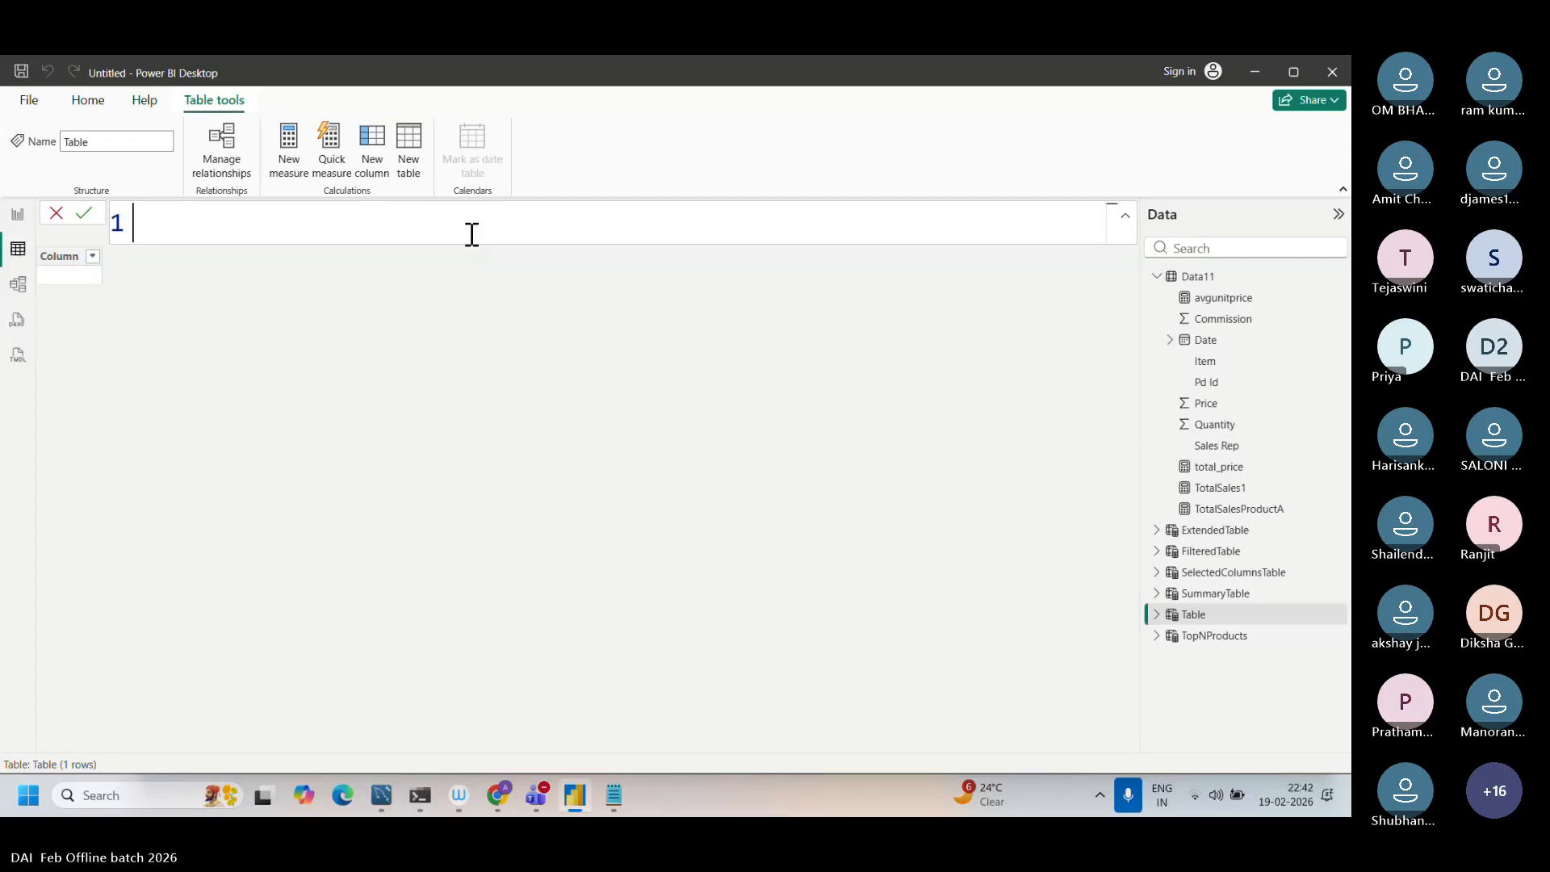
key("ctrl+v")
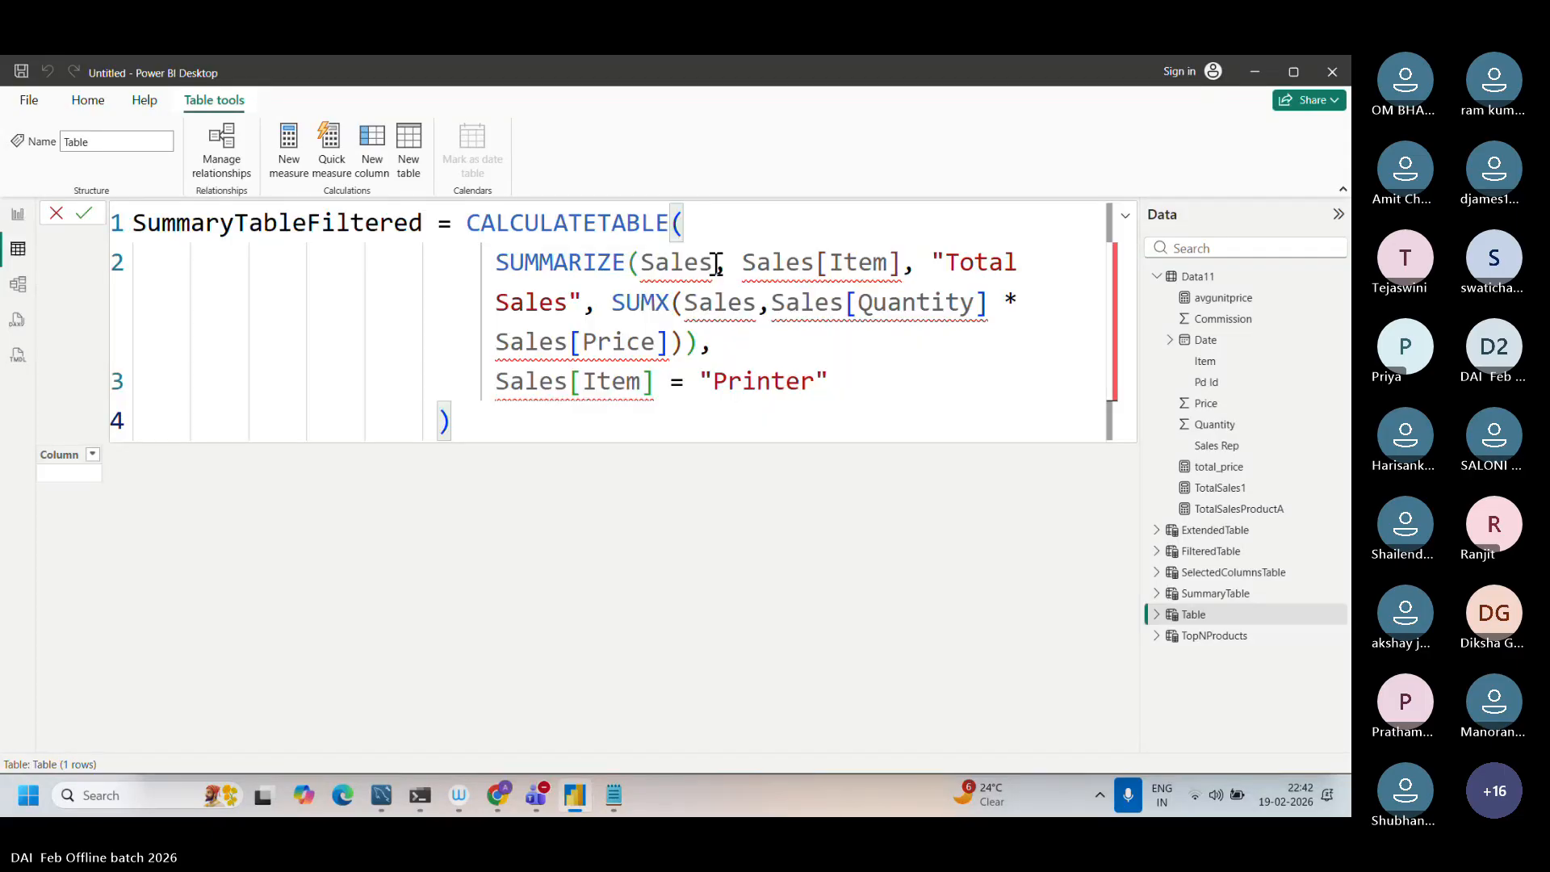
Step: Replace Sales with data11 in the SUMMARIZE table argument and in its [Item] column reference
double_click(664, 263)
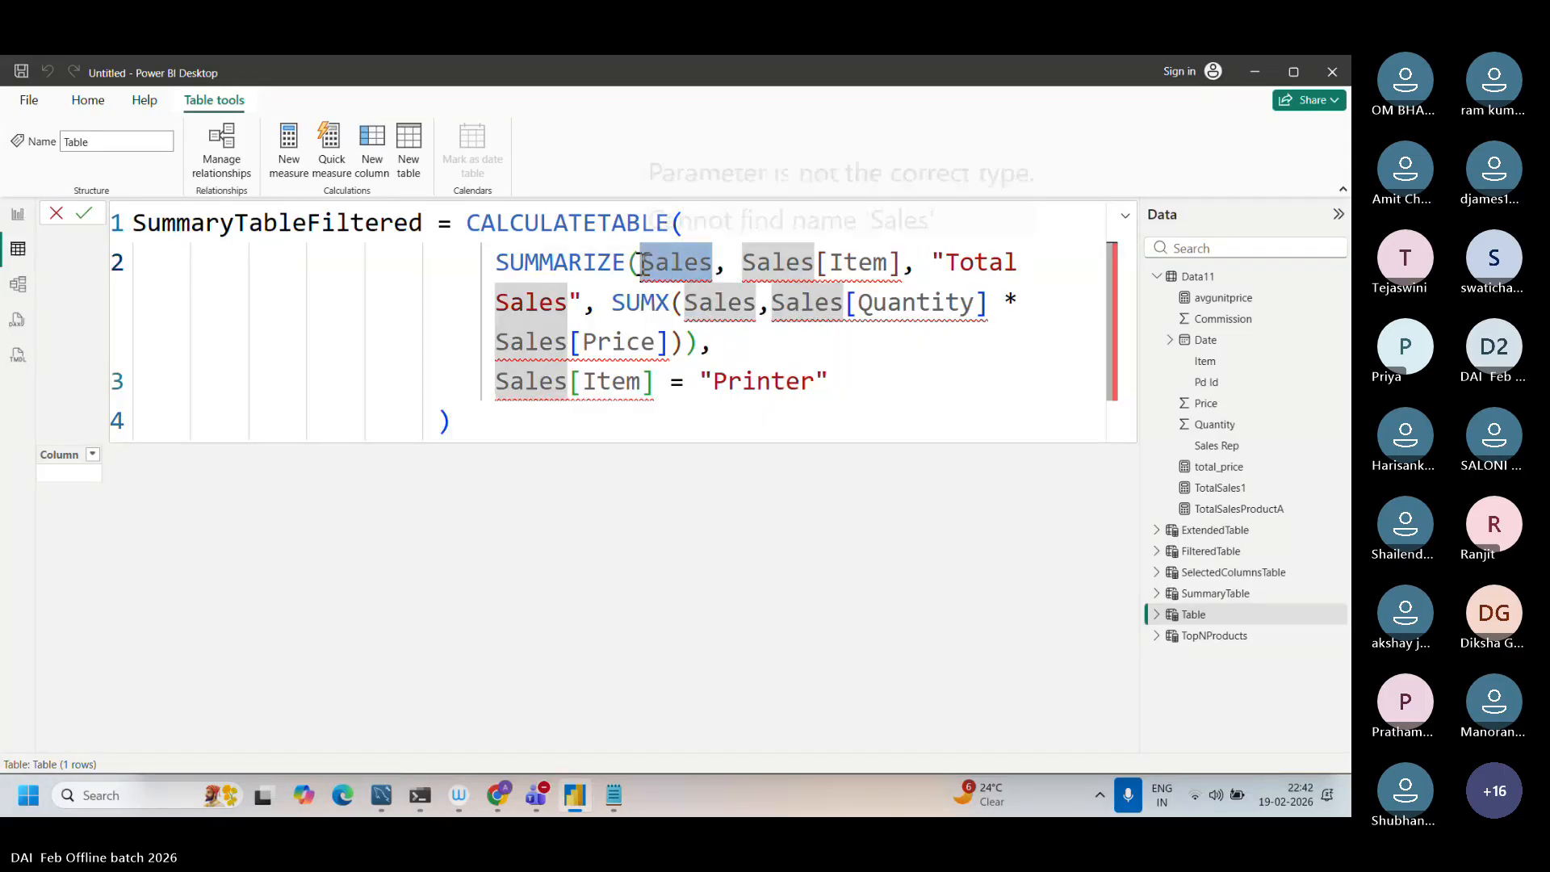
type("data11")
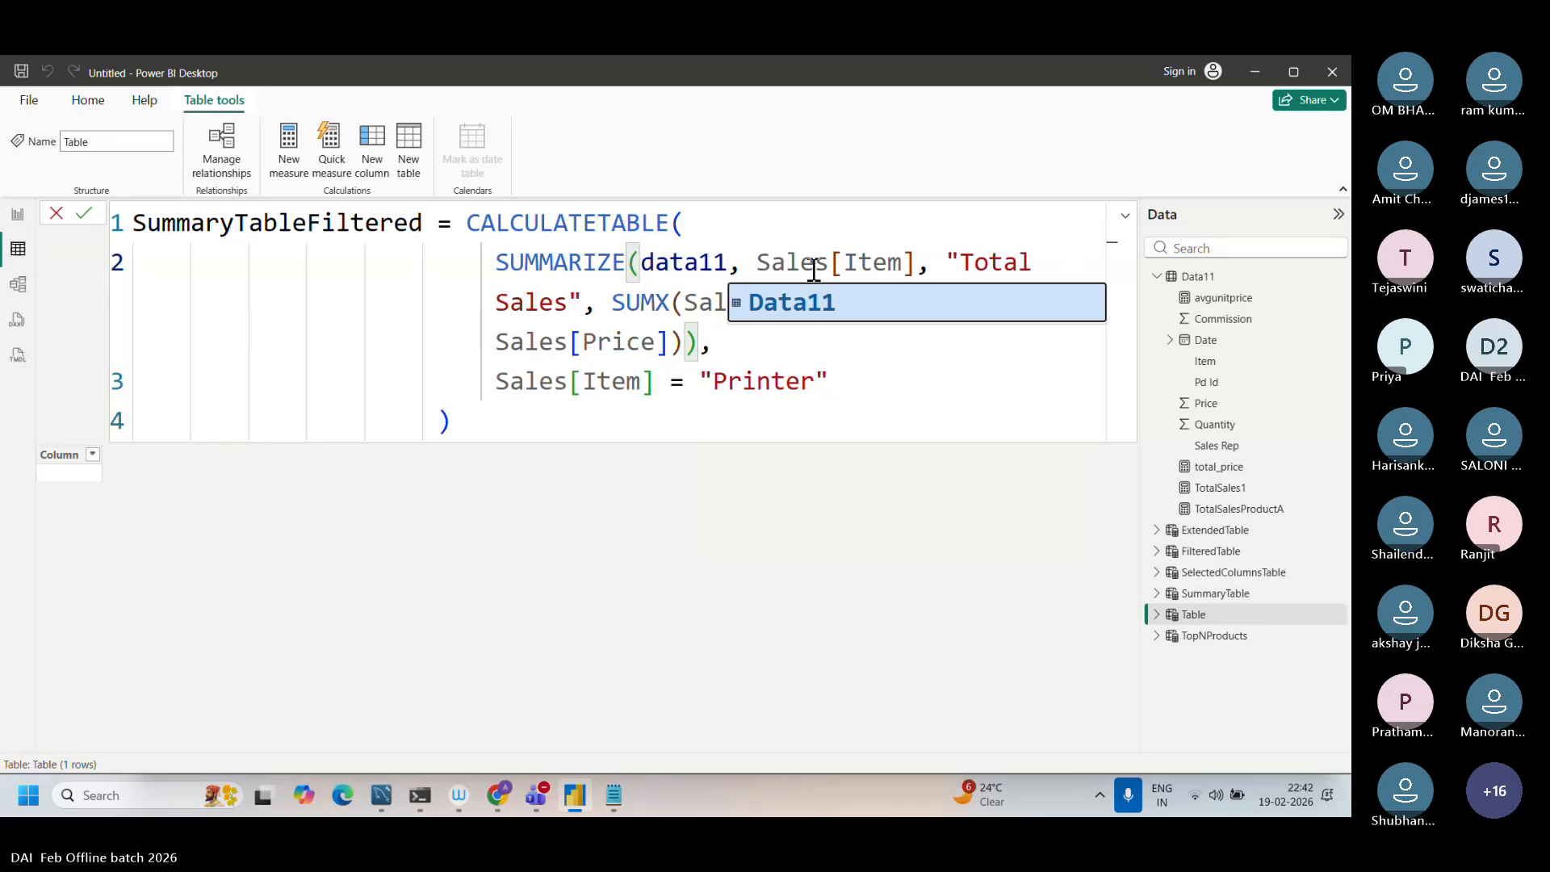
double_click(831, 263)
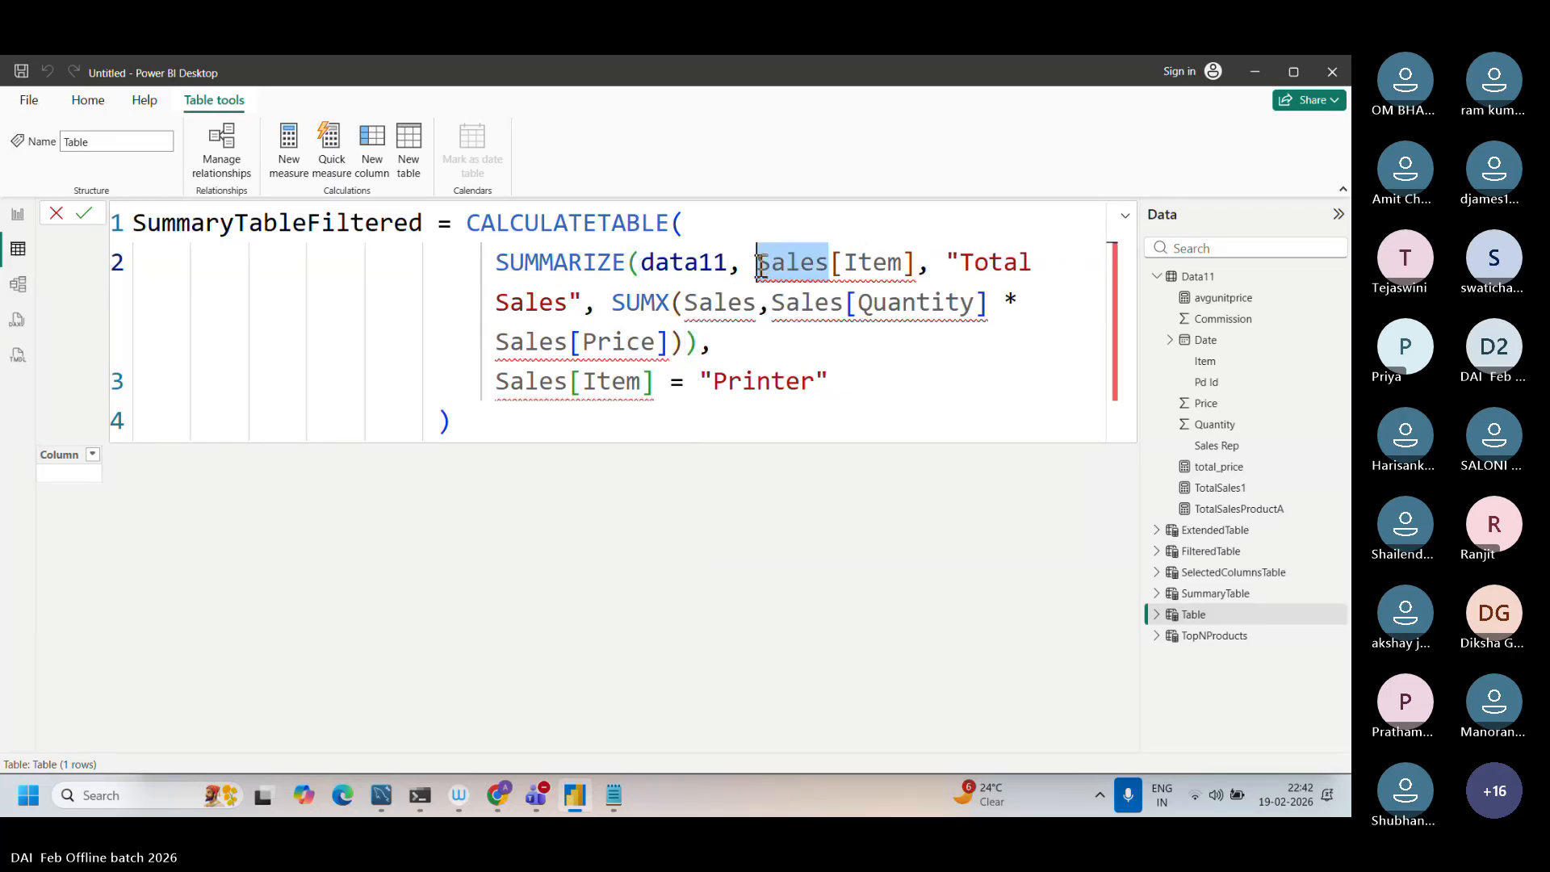
type("d")
key("Caps_Lock")
type("TA")
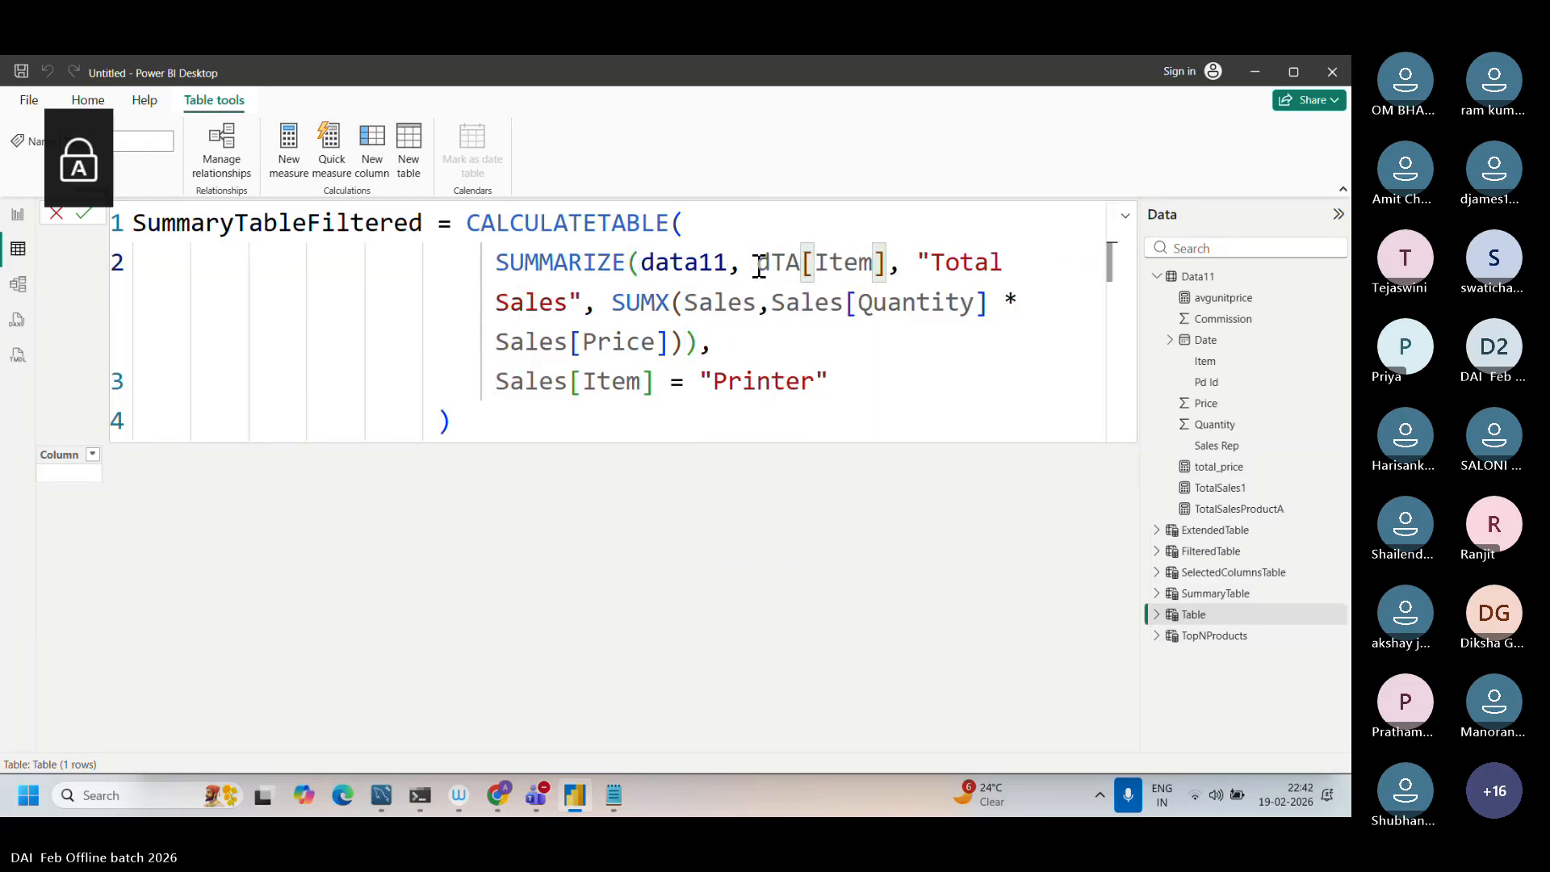
key("BackSpace")
key("BackSpace")
key("Caps_Lock")
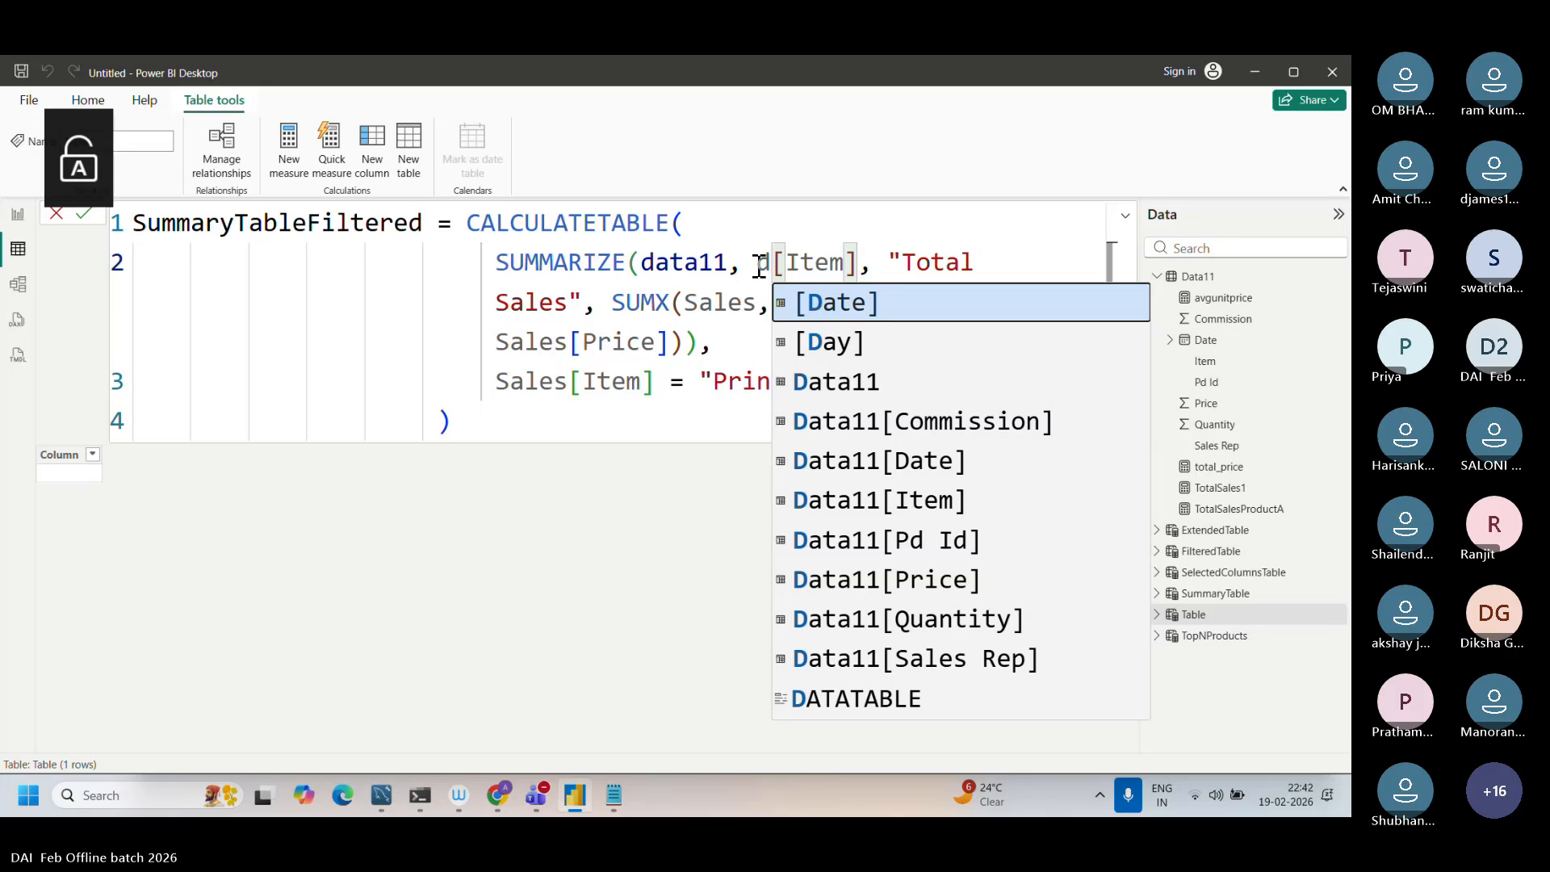
type("at")
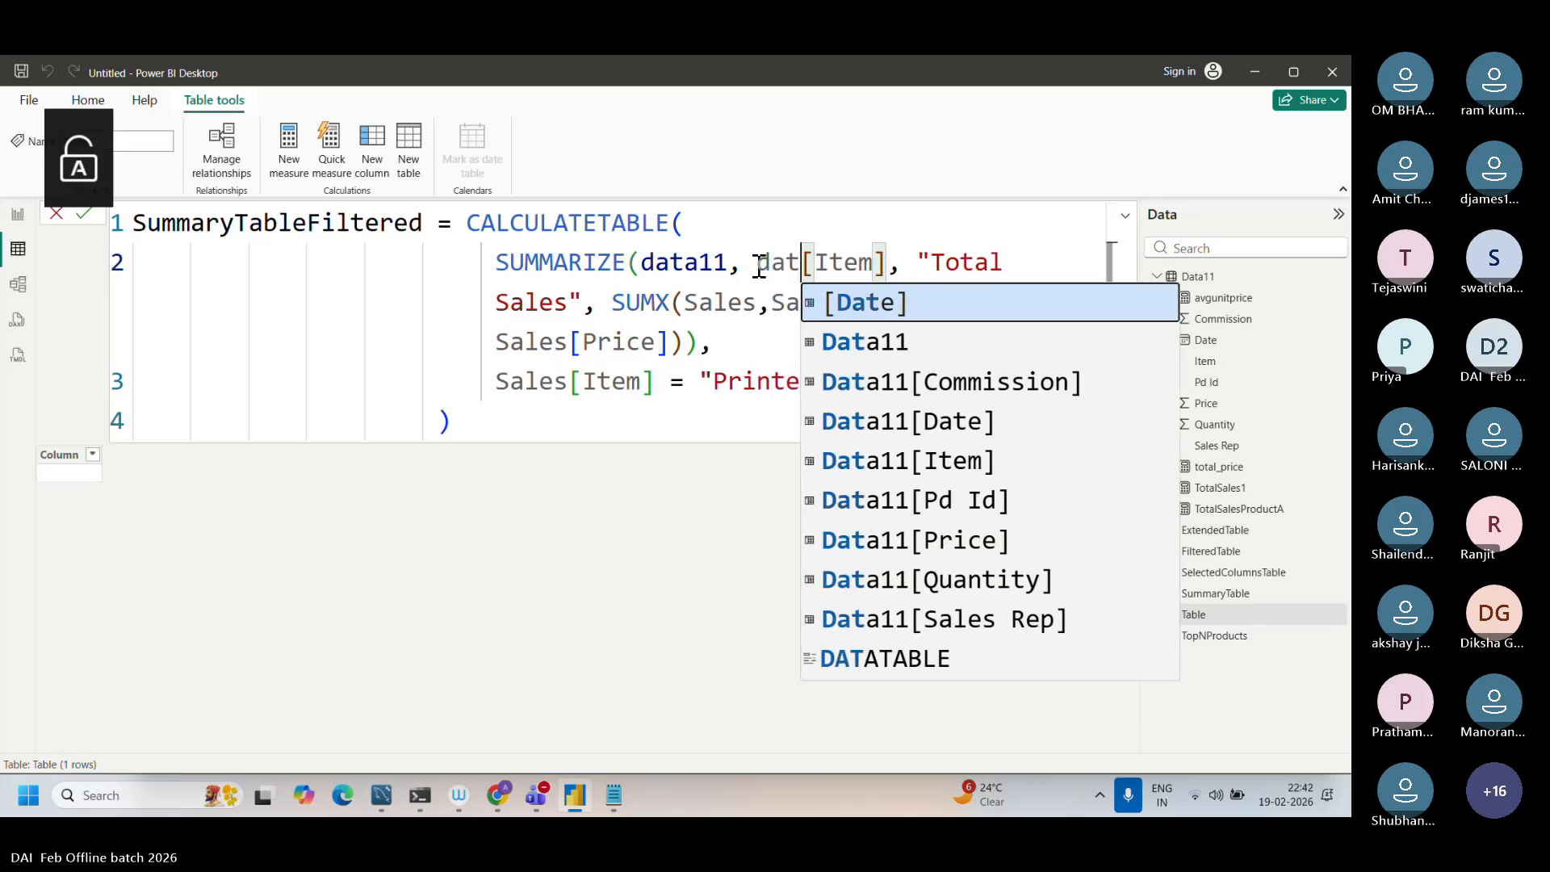
type("a11")
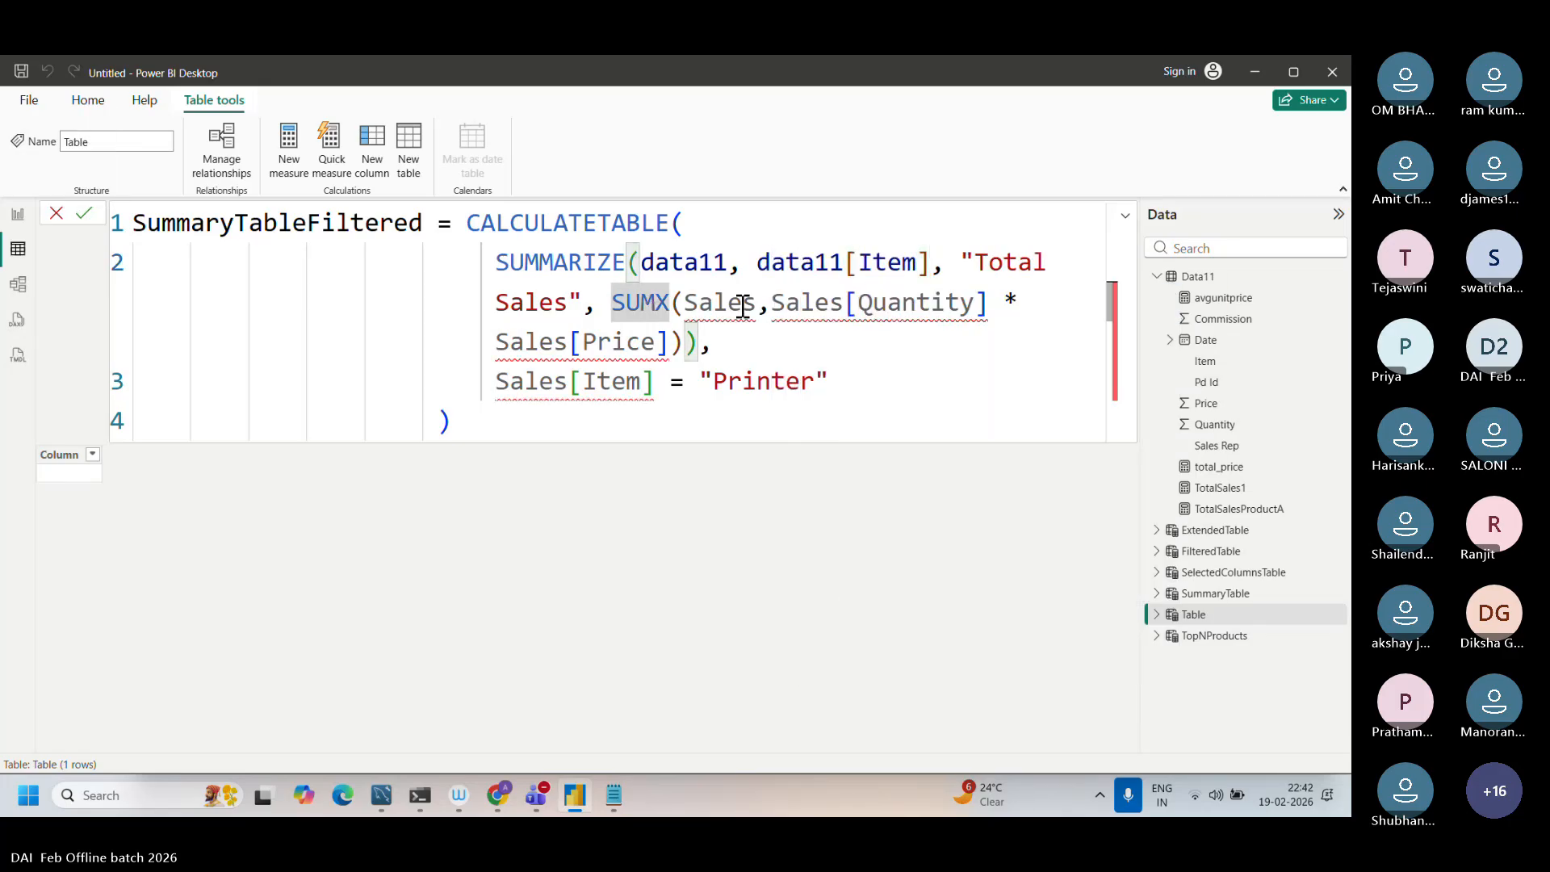
Step: Replace Sales with data11 in the SUMX table argument and in the [Quantity] column reference
left_click_drag(755, 303, 691, 303)
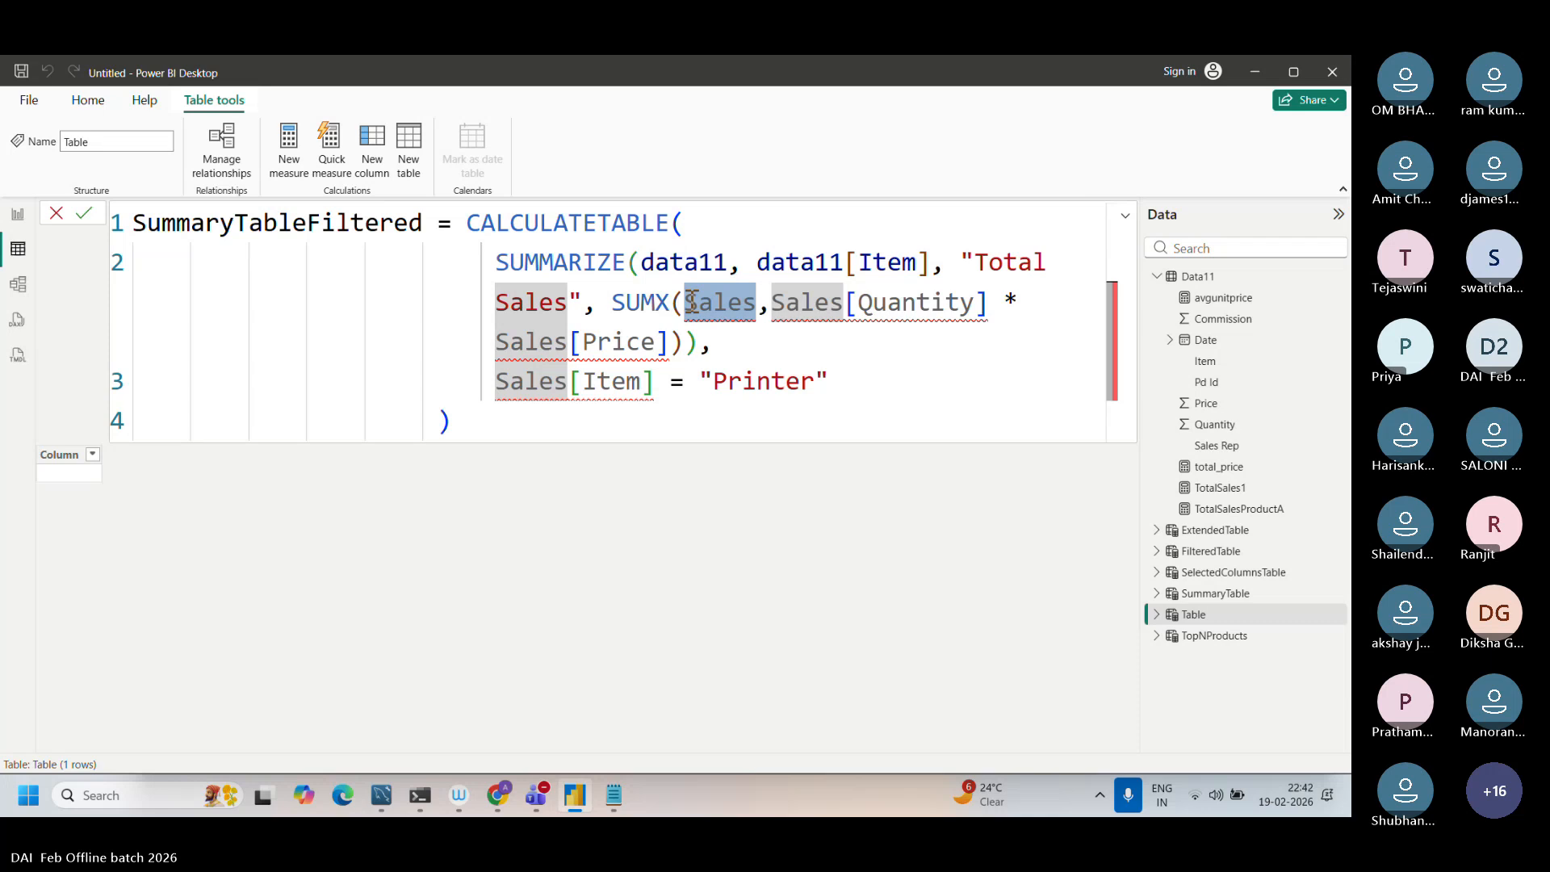
type("data")
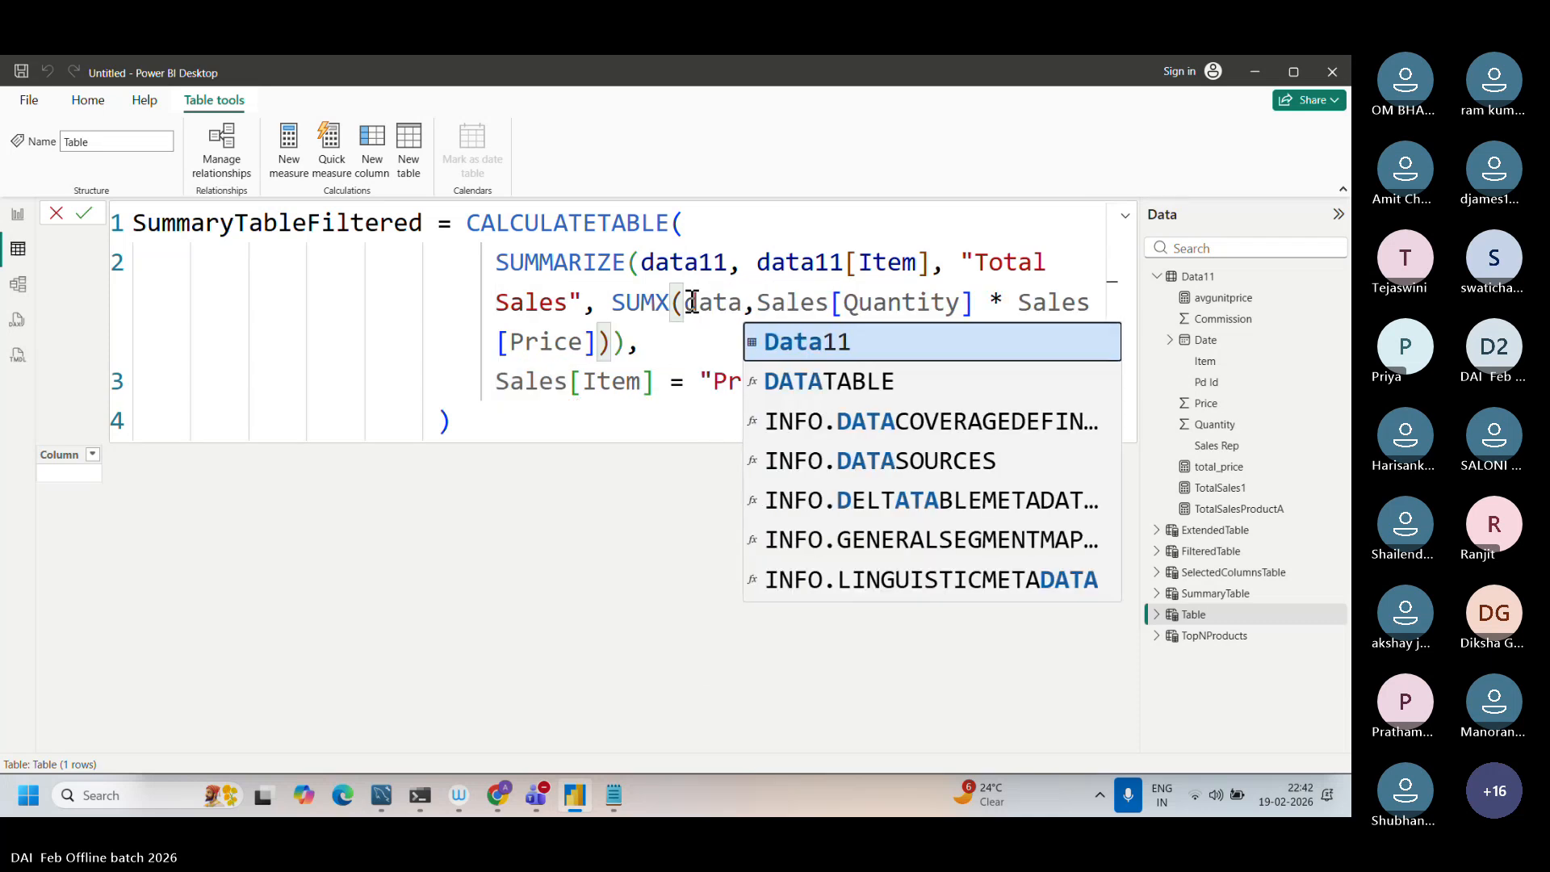
type("11")
left_click_drag(857, 302, 793, 299)
type("data")
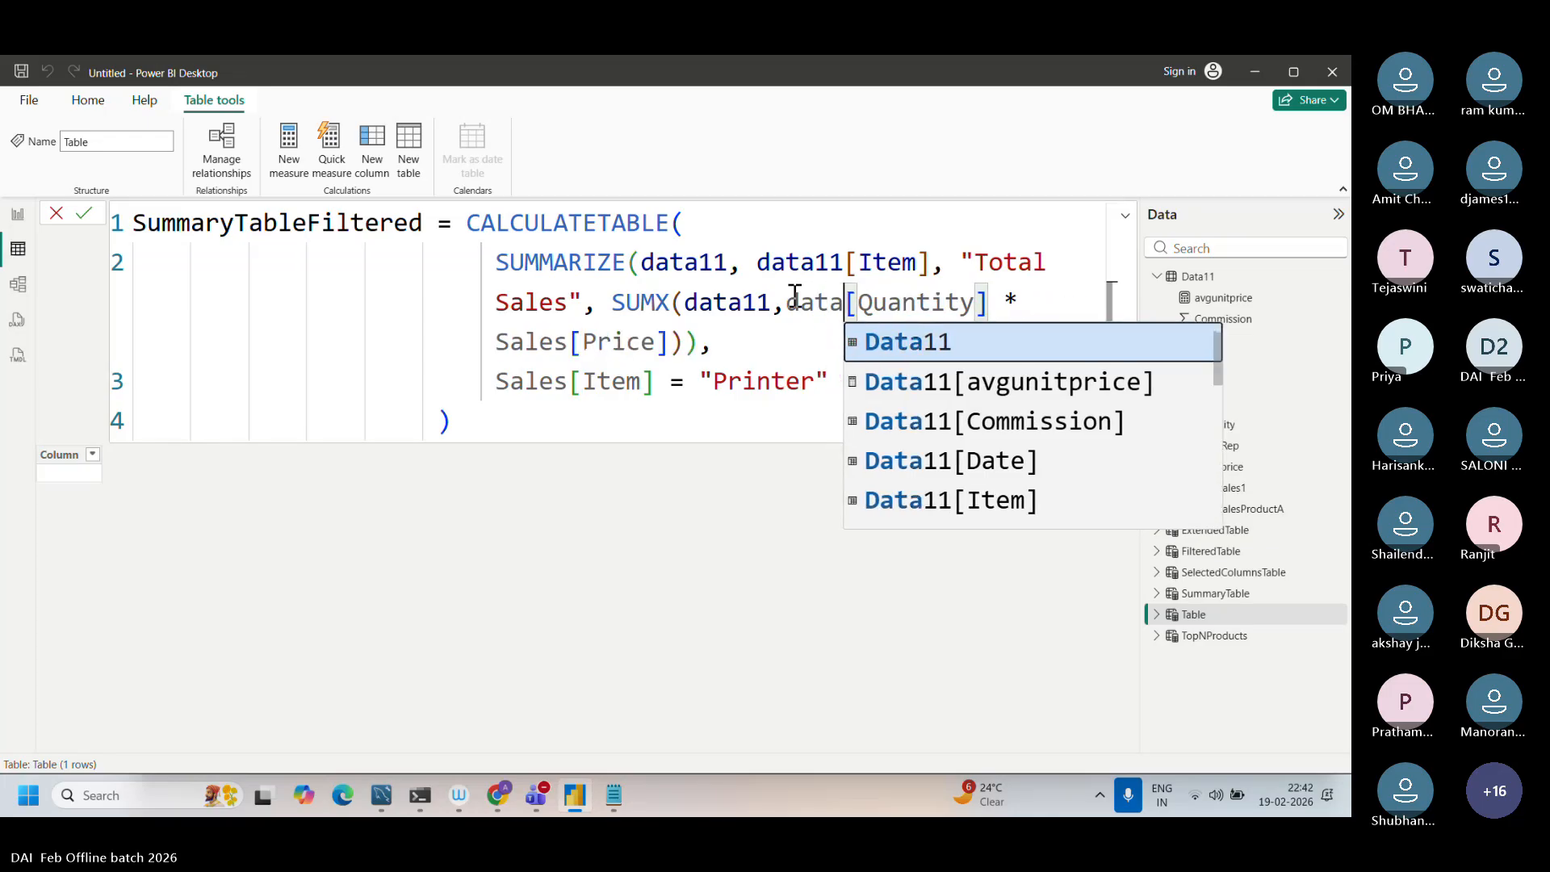
type("11")
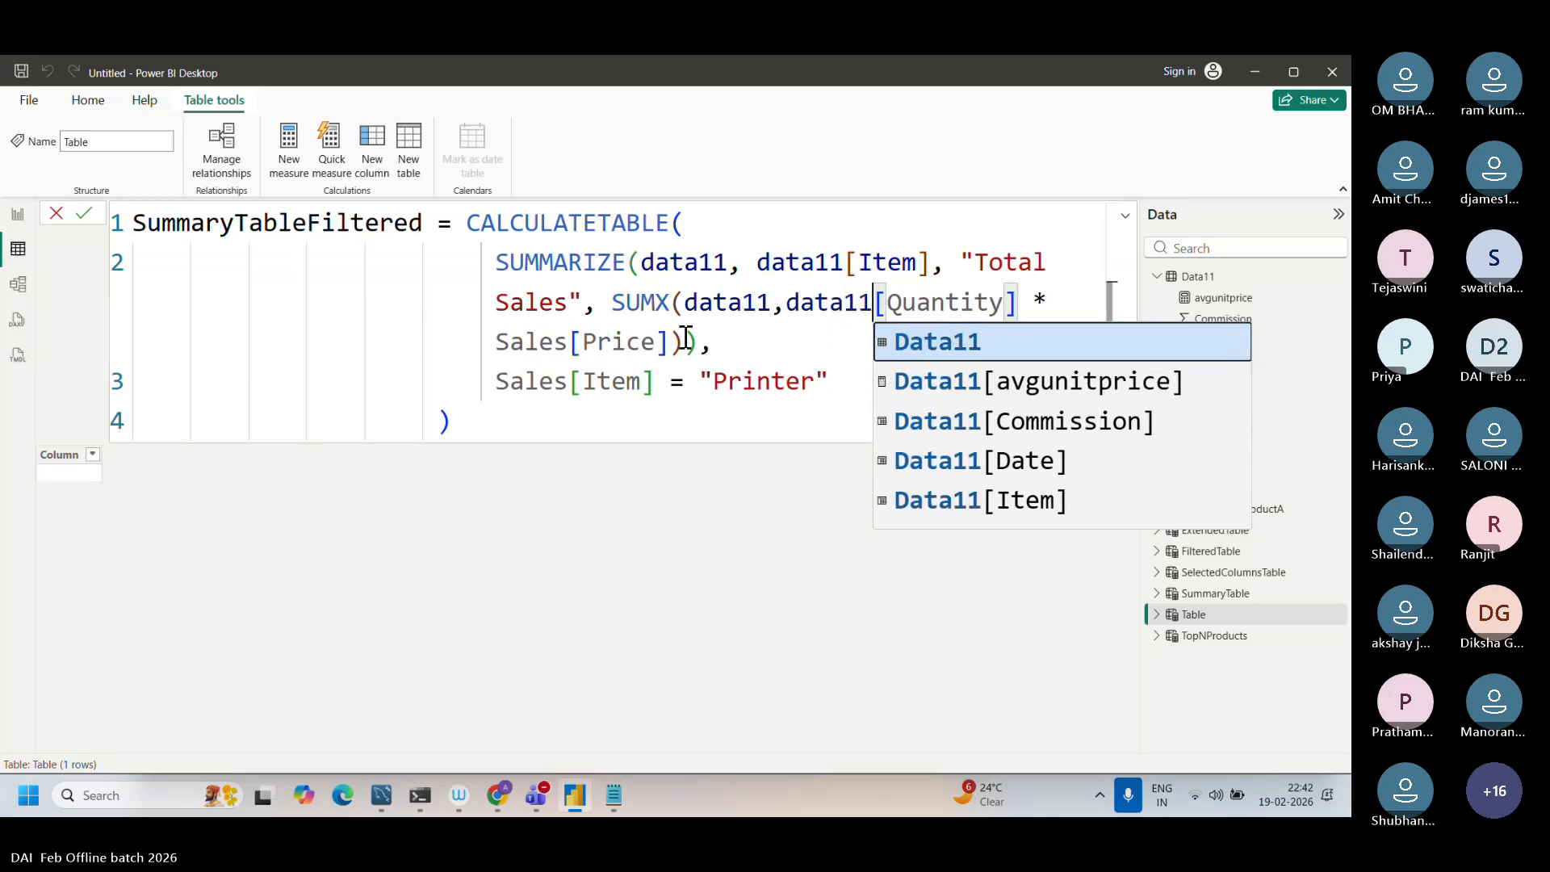
Step: Change the price reference in the SUMX expression to data11[Price]
left_click(571, 342)
left_click_drag(569, 342, 499, 347)
type("d")
key("Caps_Lock")
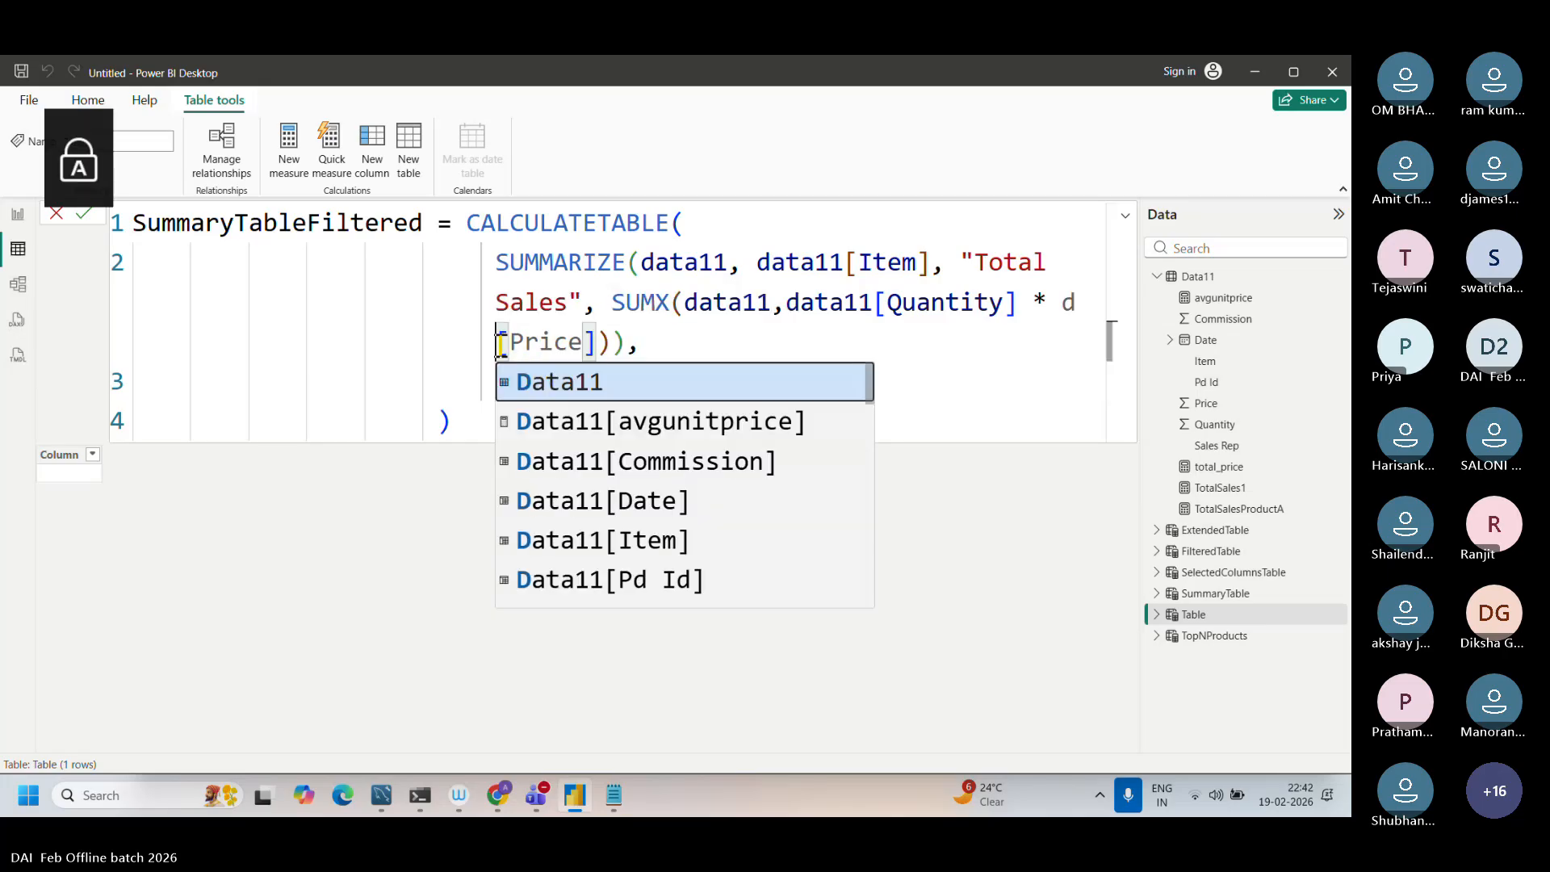
type("a")
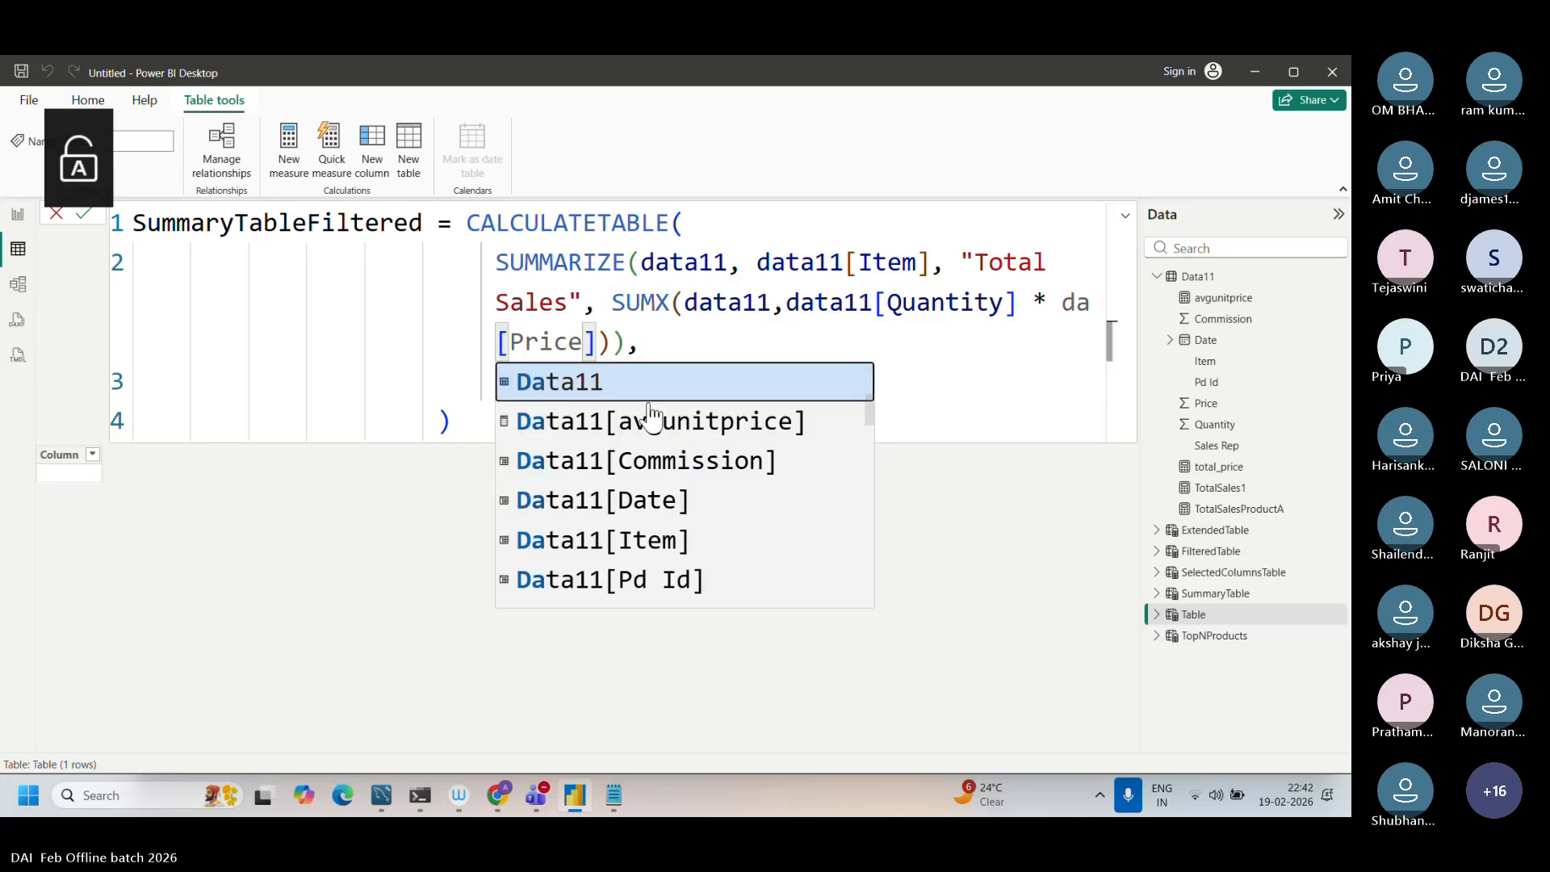
type("ta11")
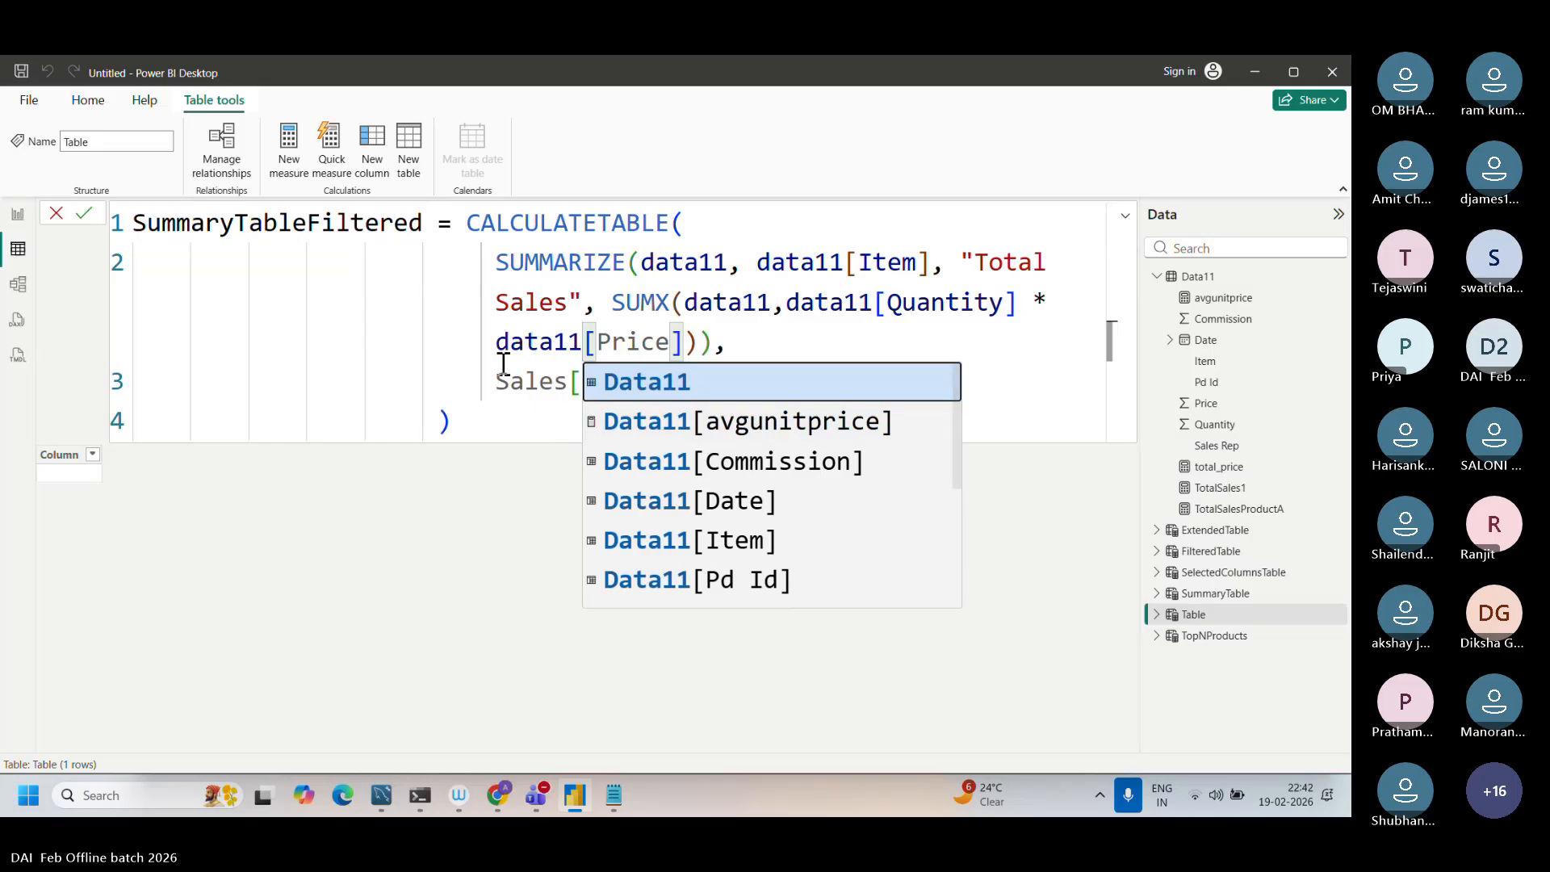
Step: Replace Sales with data11 in the [Item] = "Printer" filter condition and apply the SummaryTableFiltered formula
left_click(559, 384)
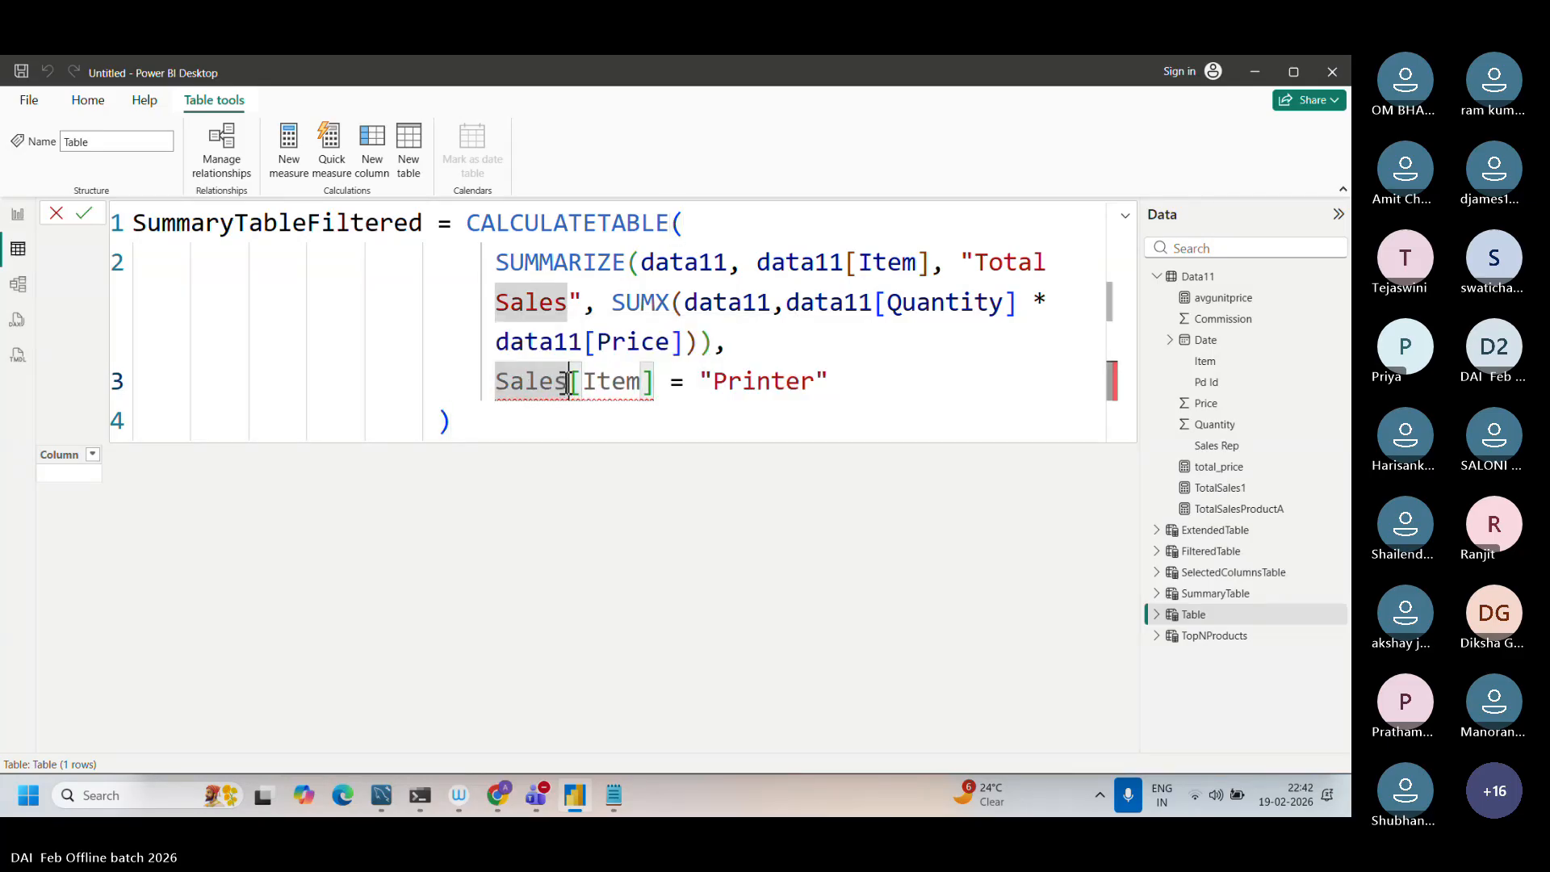
key("BackSpace")
key("BackSpace")
key("BackSpace")
key("BackSpace")
key("BackSpace")
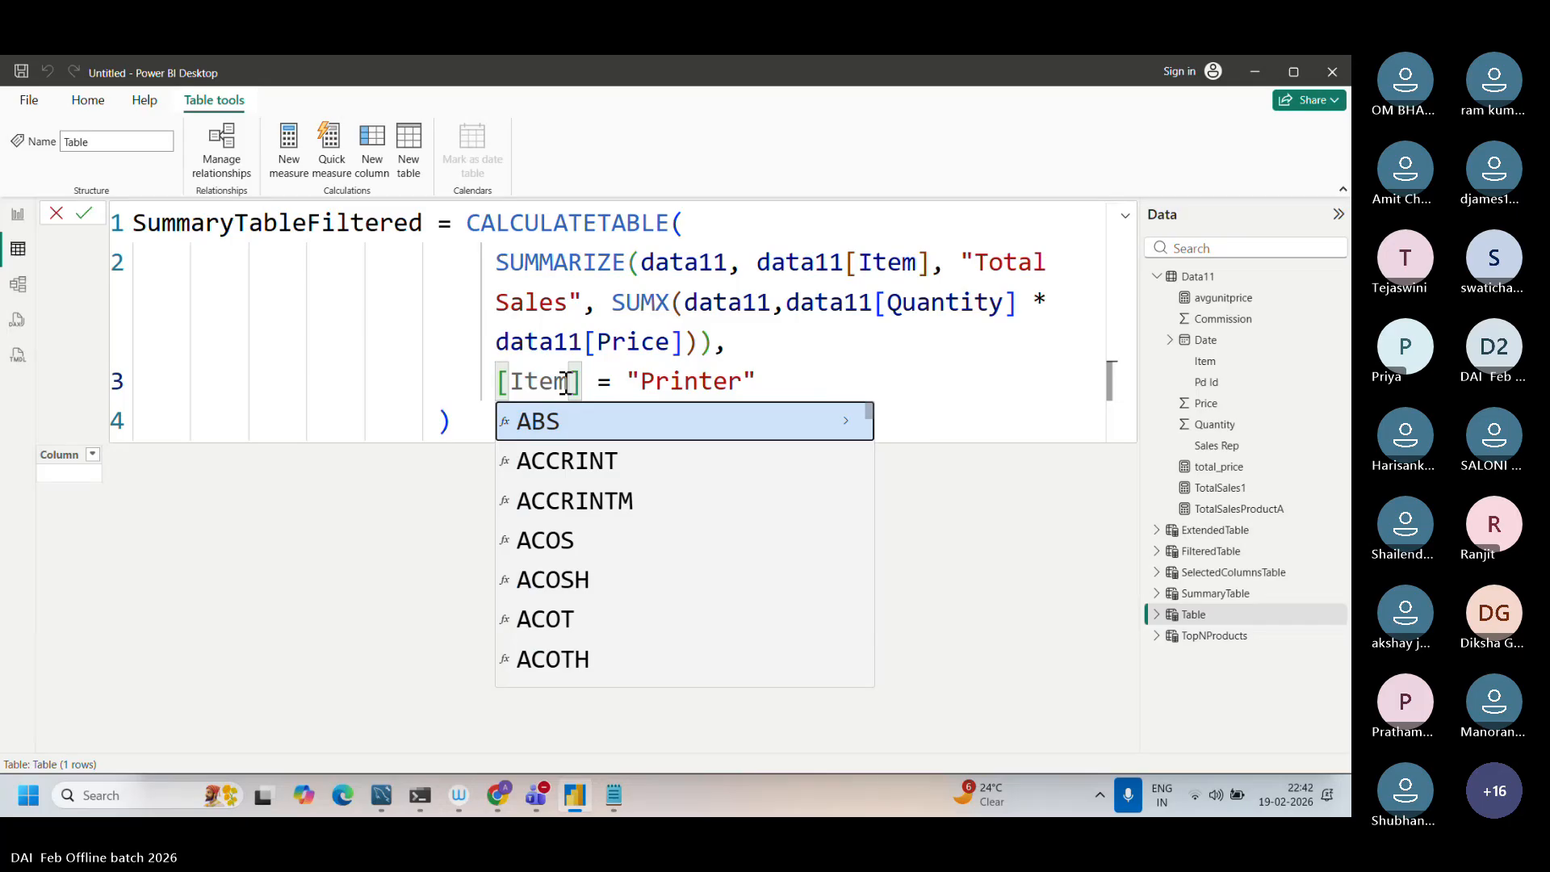
type("data11")
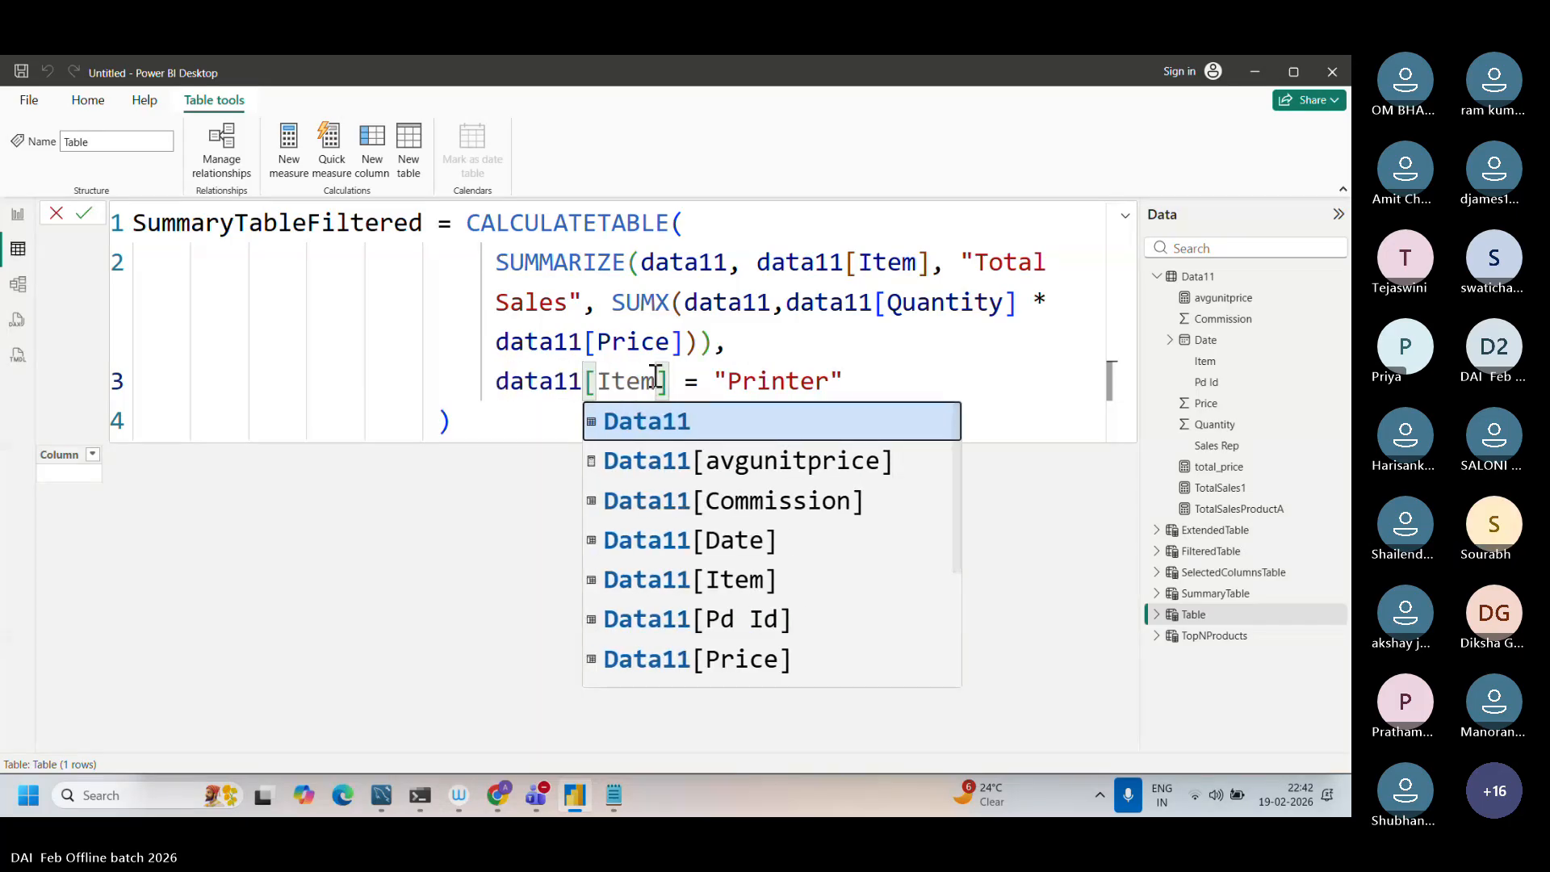
left_click(531, 417)
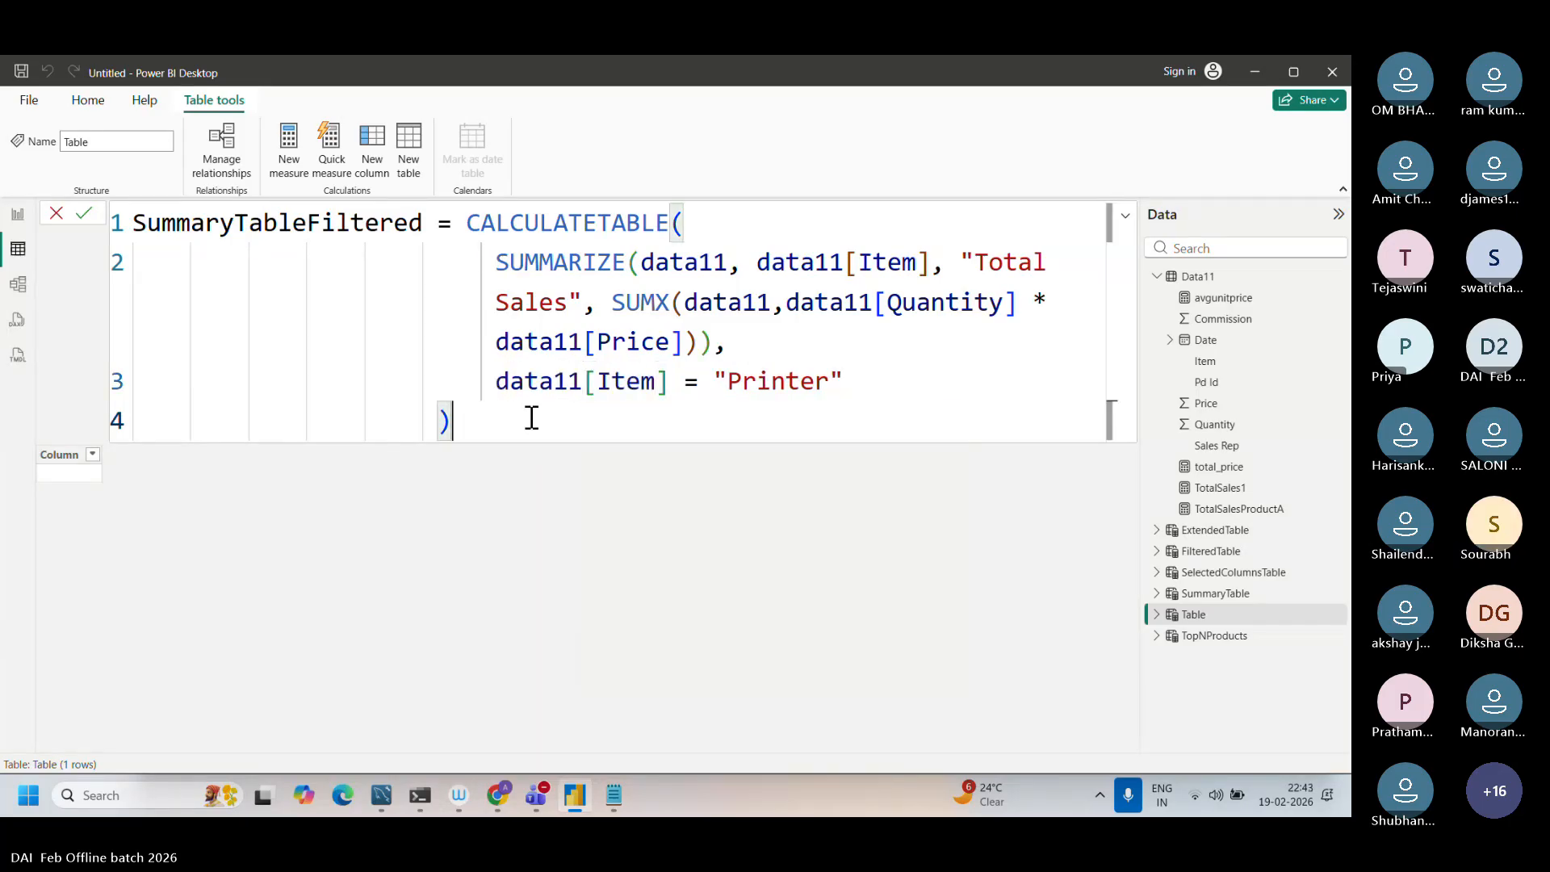
key("Return")
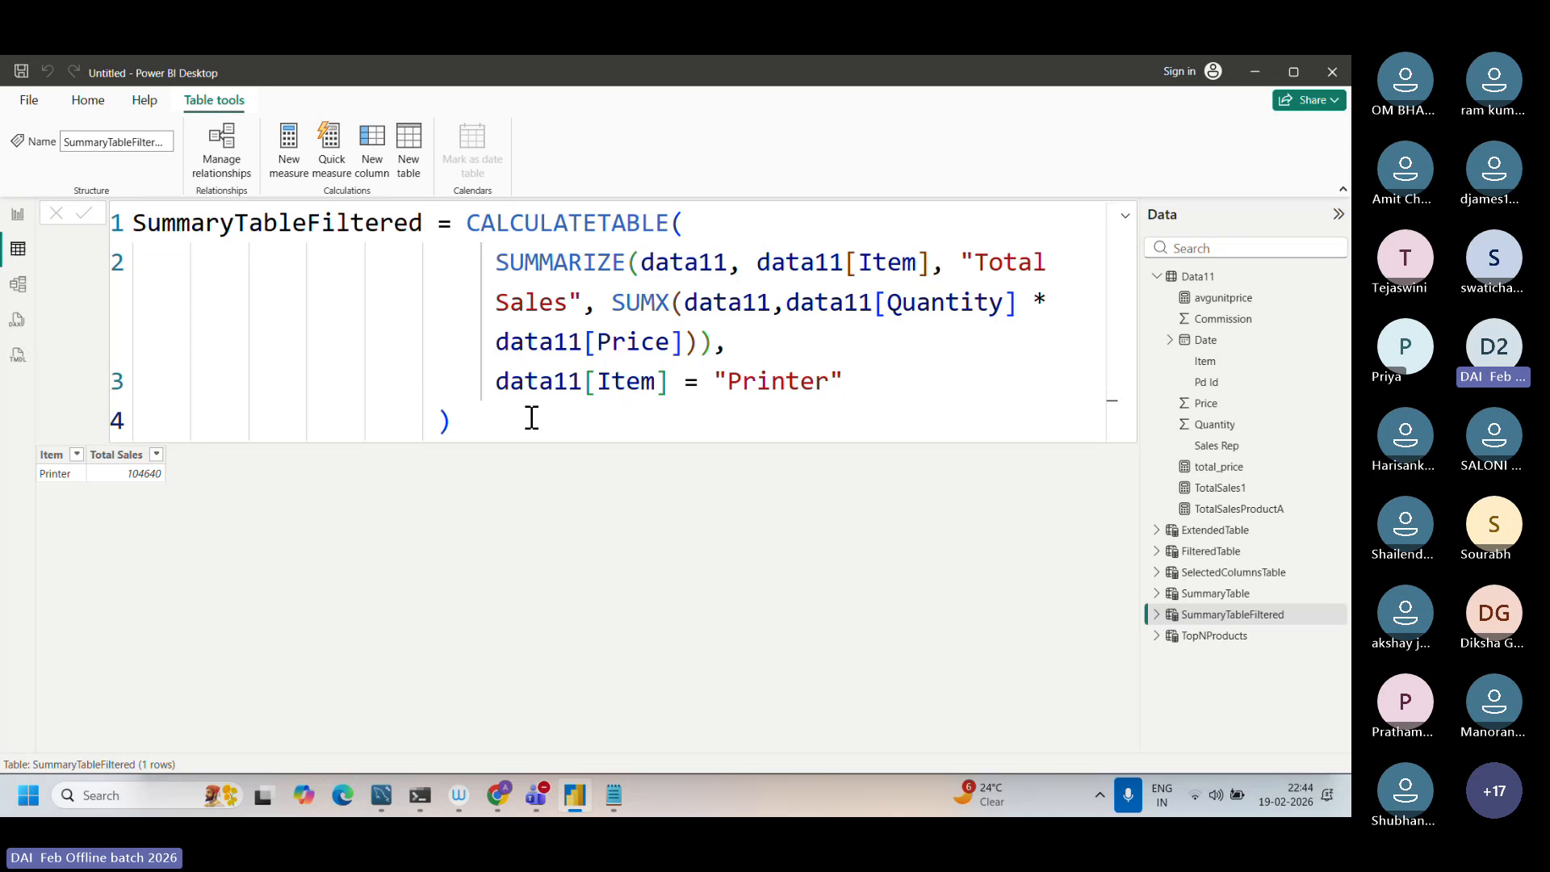
Step: Examine how CALCULATETABLE, SUMMARIZE, SUMX and the data11[Item] = "Printer" filter work together in the SummaryTableFiltered formula
left_click(495, 262)
left_click_drag(496, 262, 627, 262)
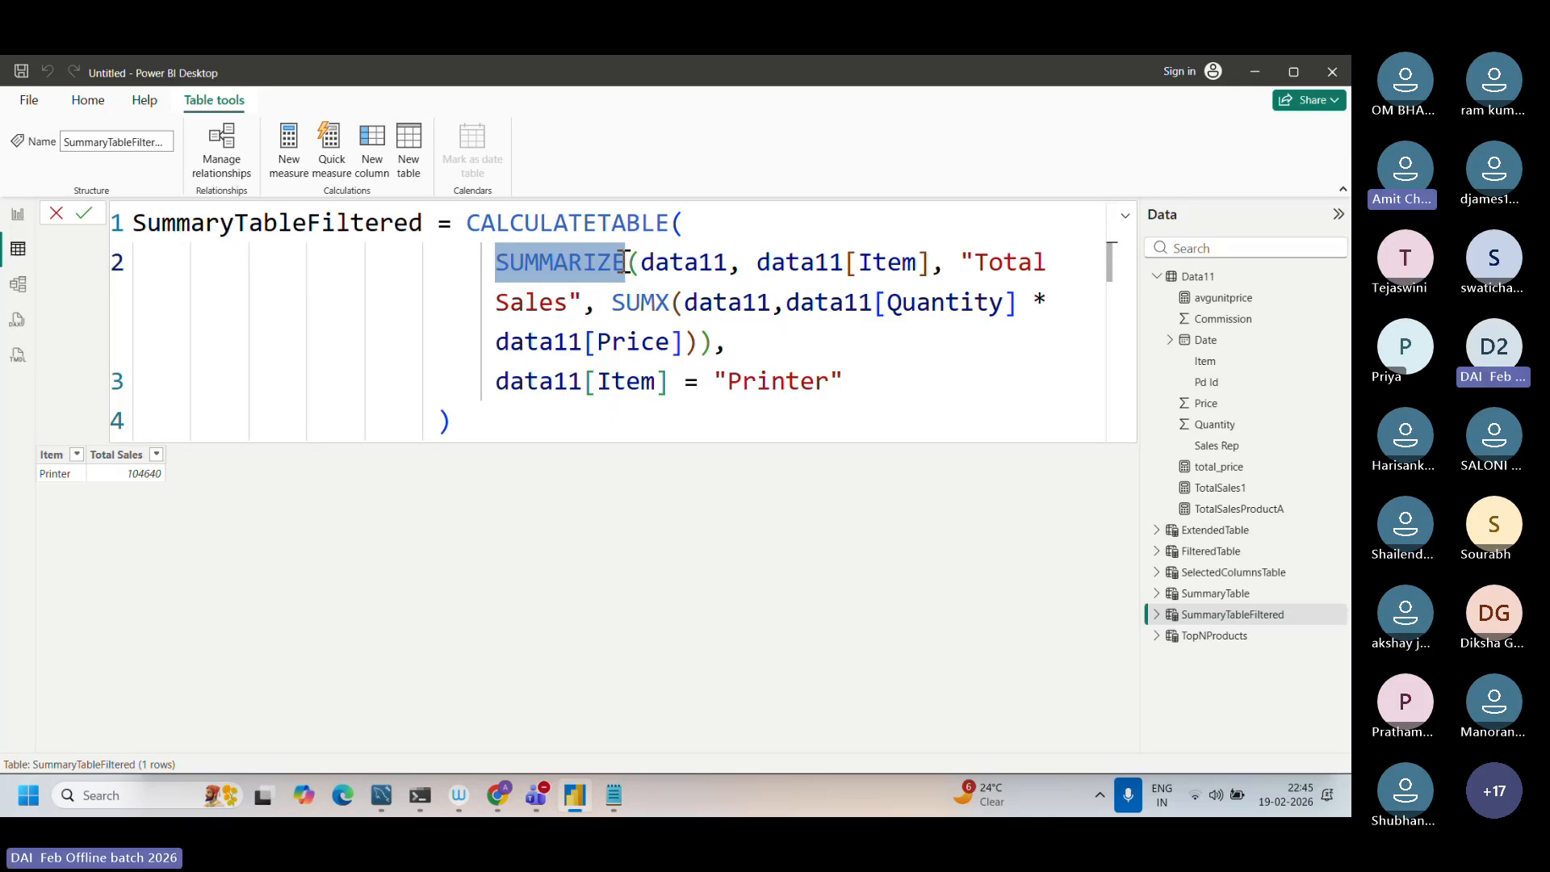
left_click(614, 333)
left_click_drag(698, 384, 477, 380)
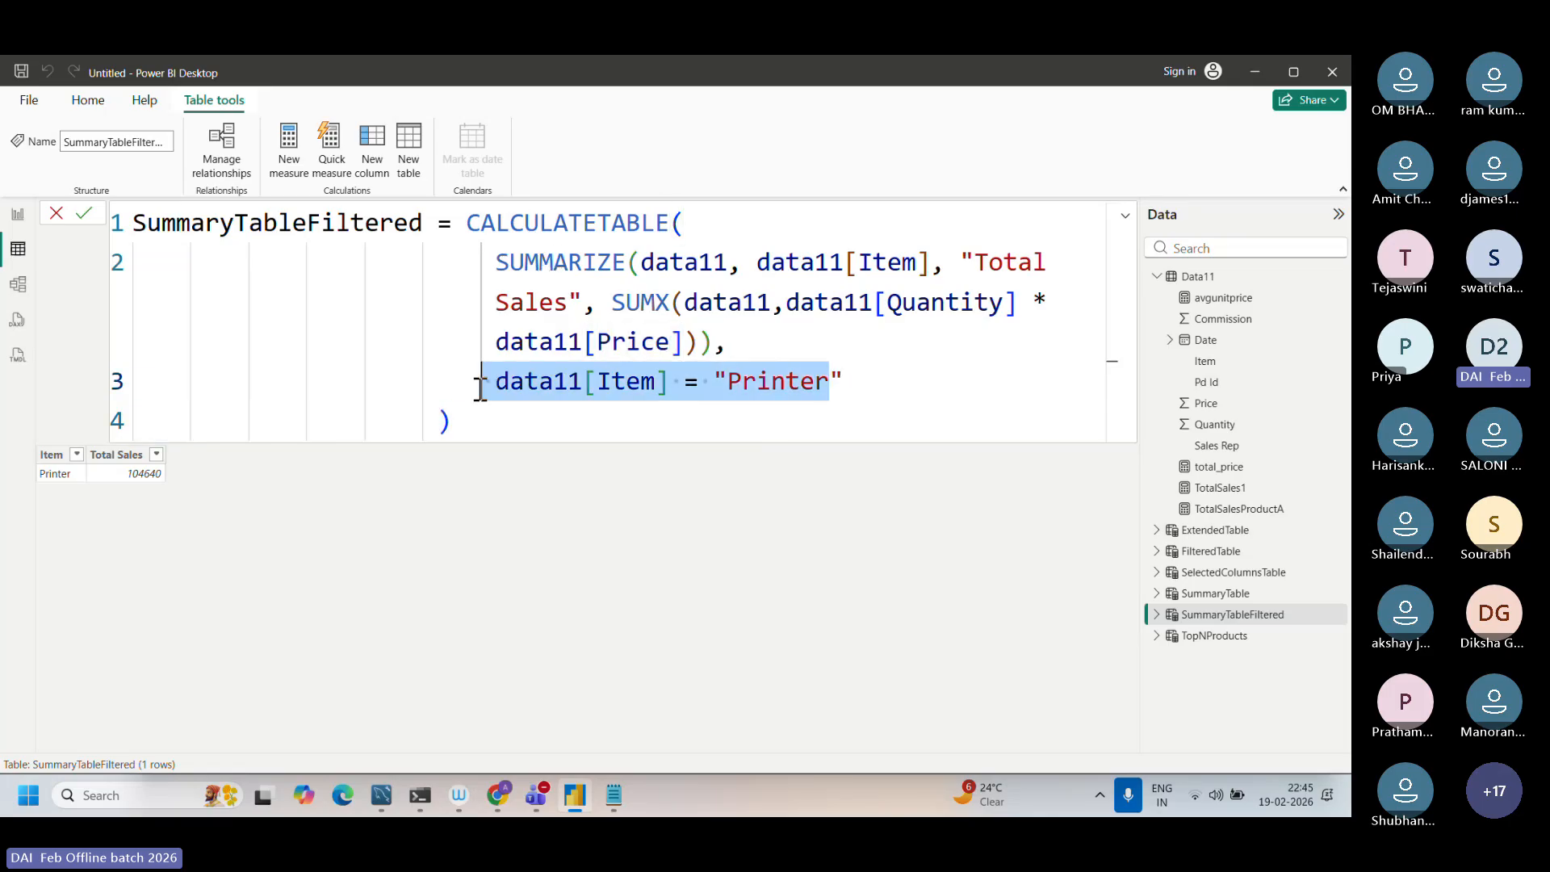
left_click_drag(472, 224, 669, 219)
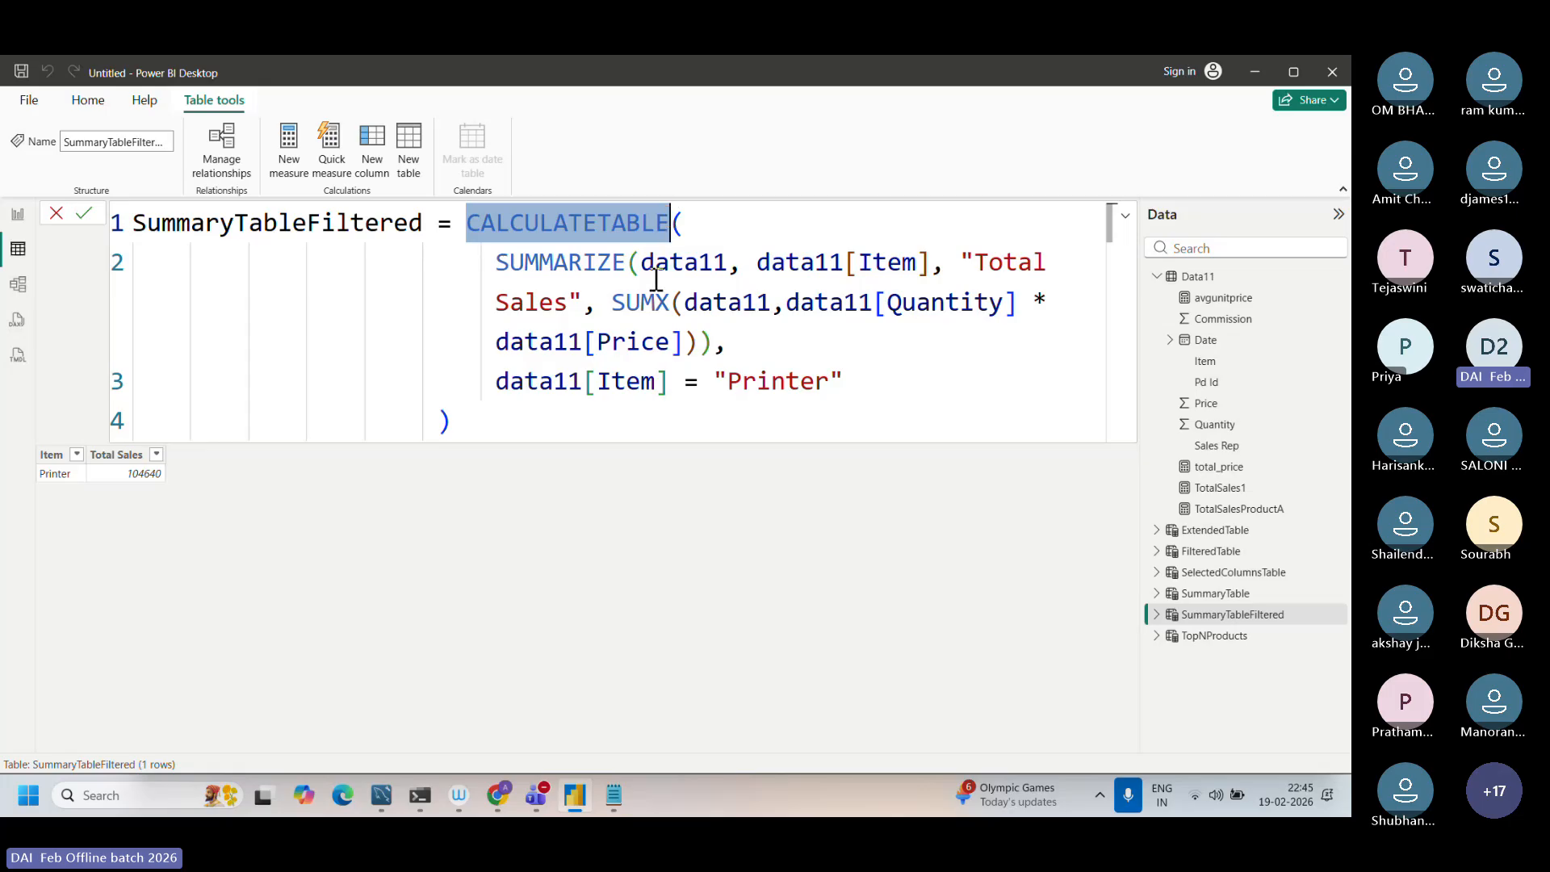
left_click_drag(518, 256, 612, 255)
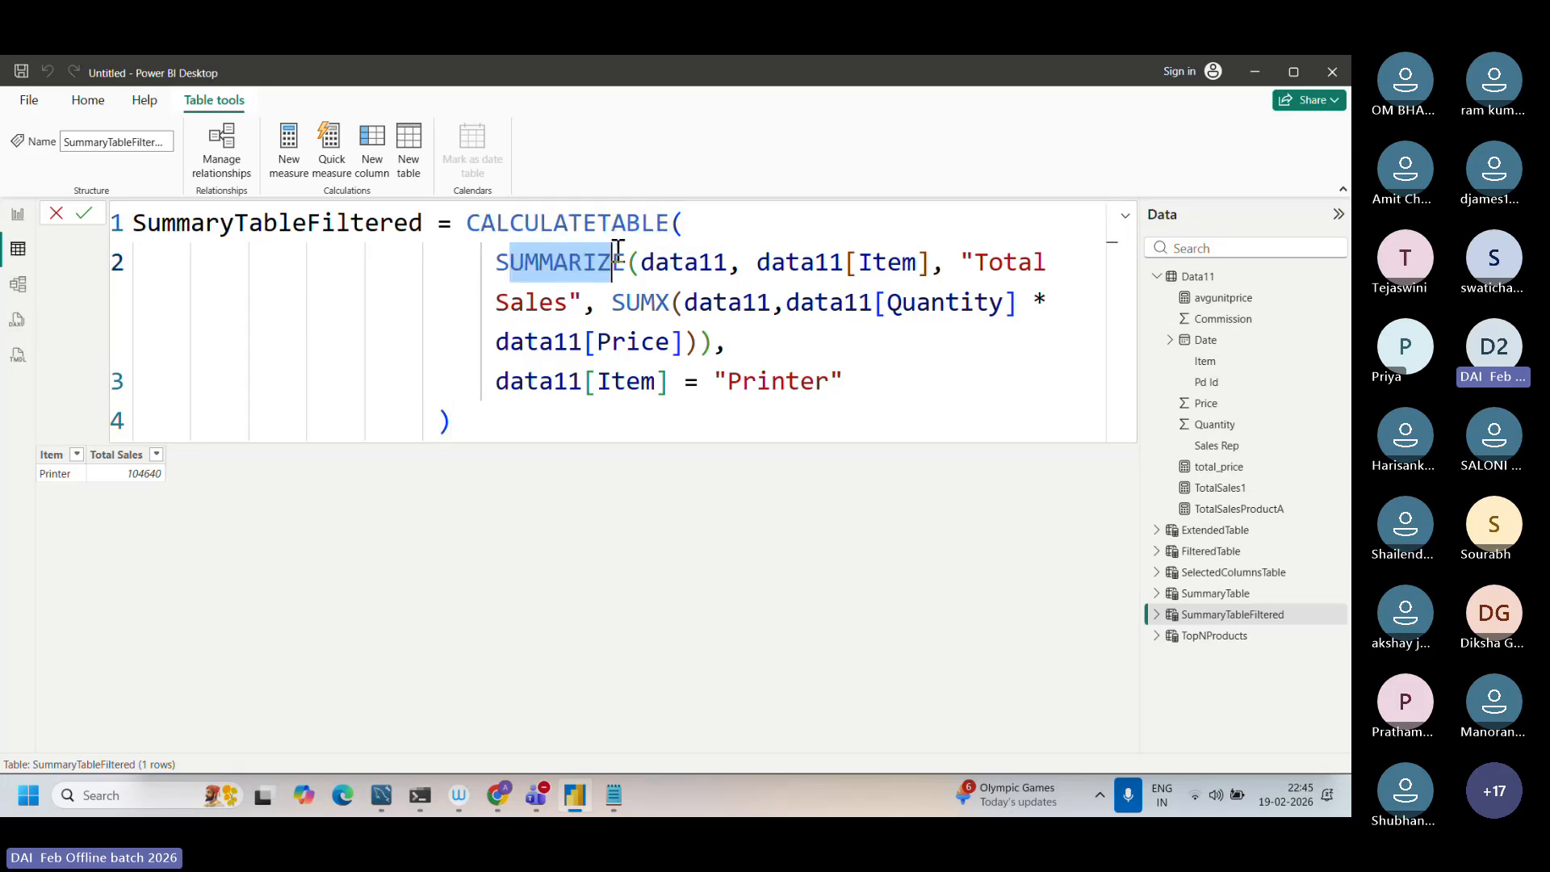
left_click_drag(771, 260, 924, 262)
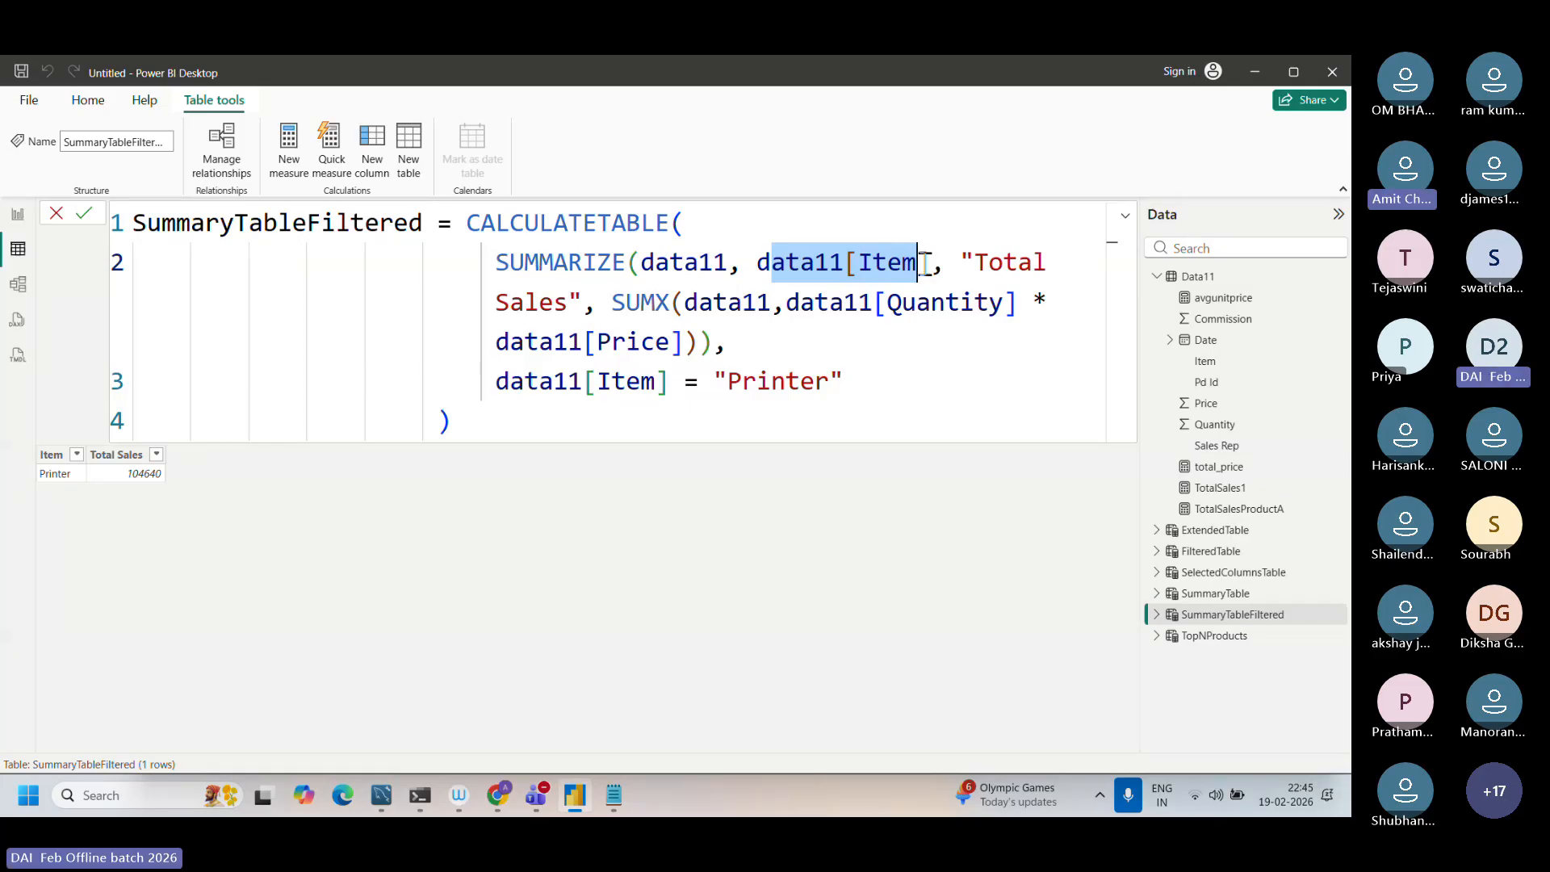
left_click_drag(678, 300, 671, 331)
double_click(627, 307)
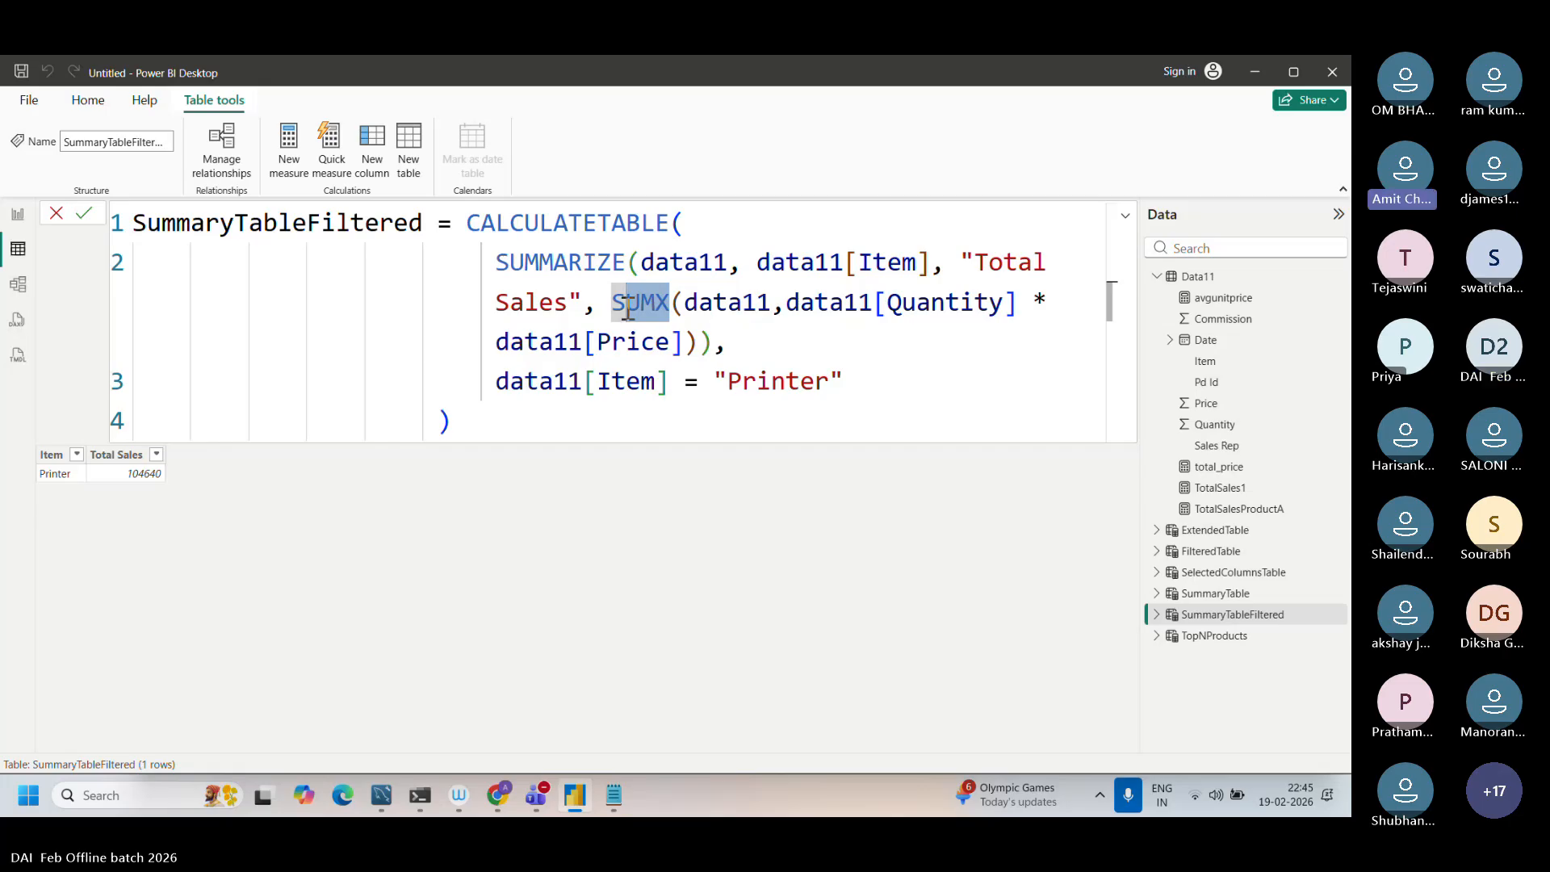
left_click(552, 395)
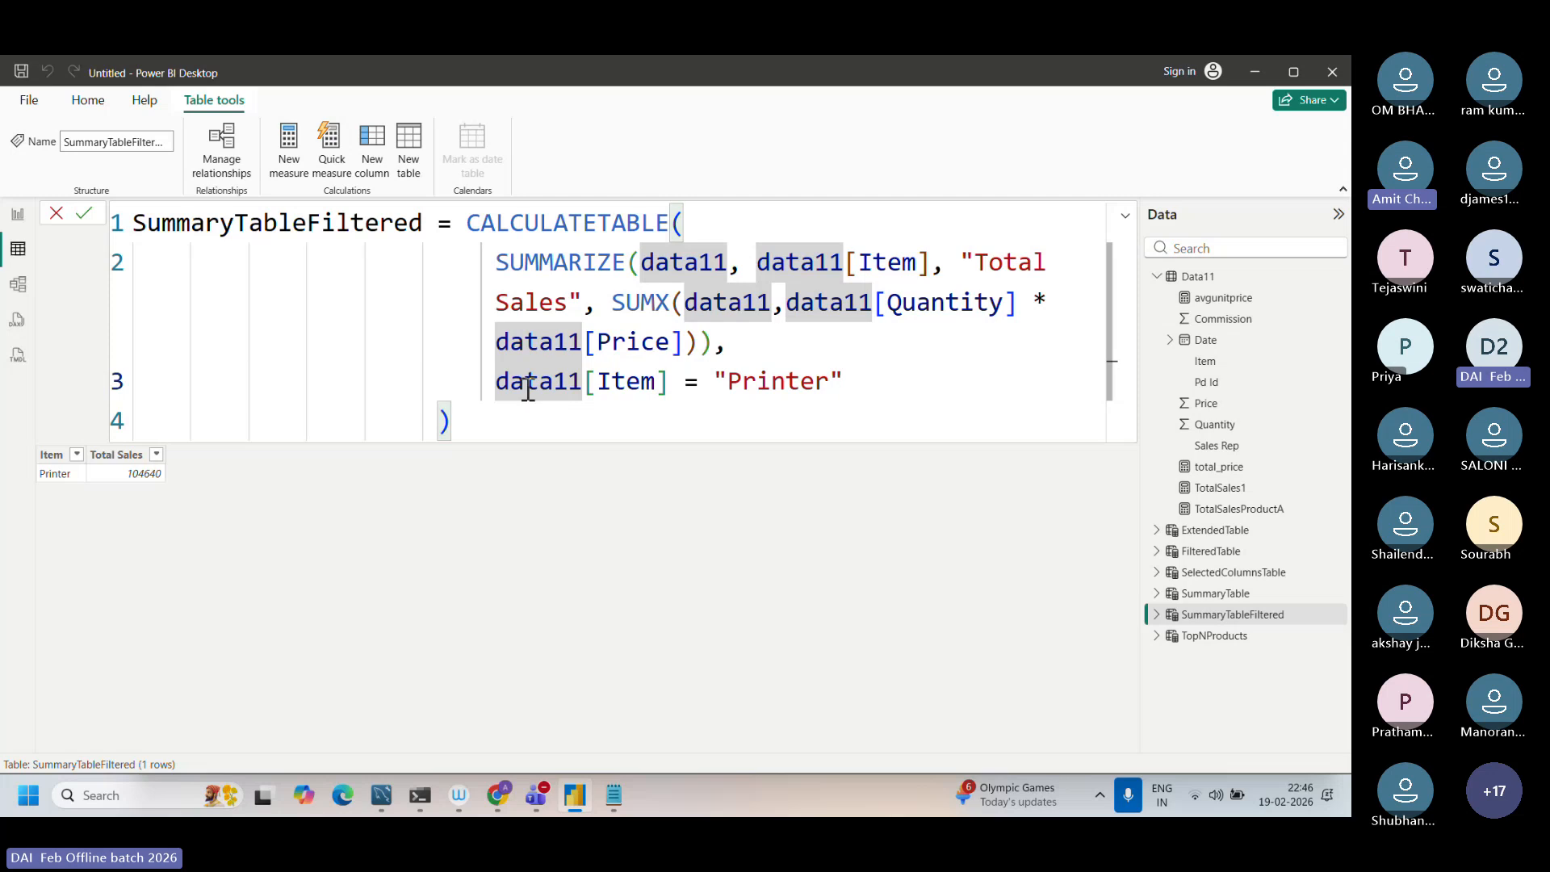
left_click(497, 391)
left_click_drag(498, 392, 844, 380)
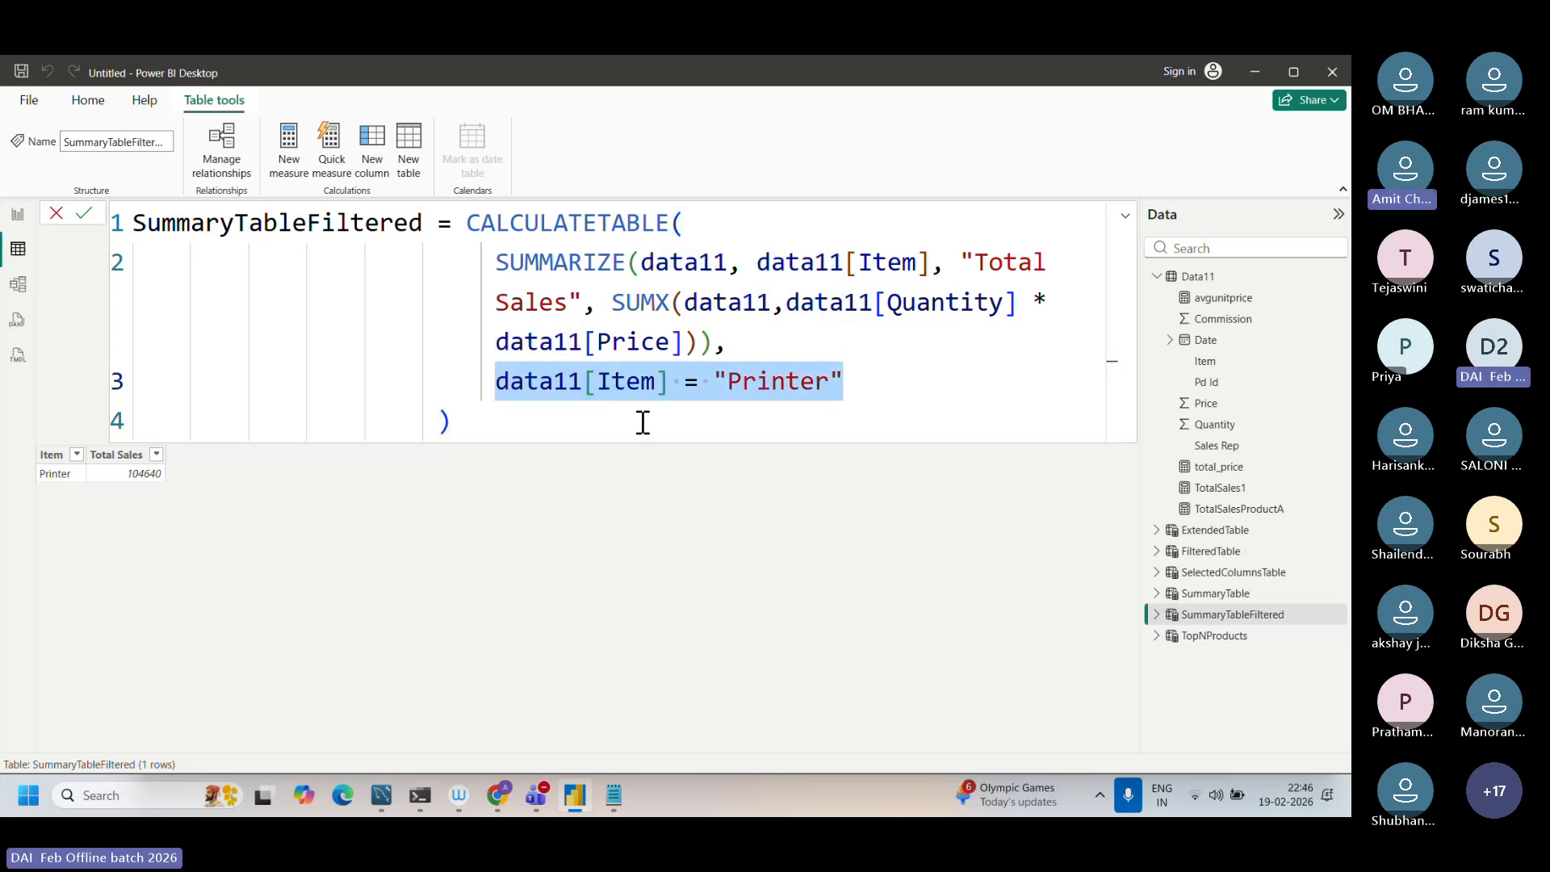
left_click(502, 425)
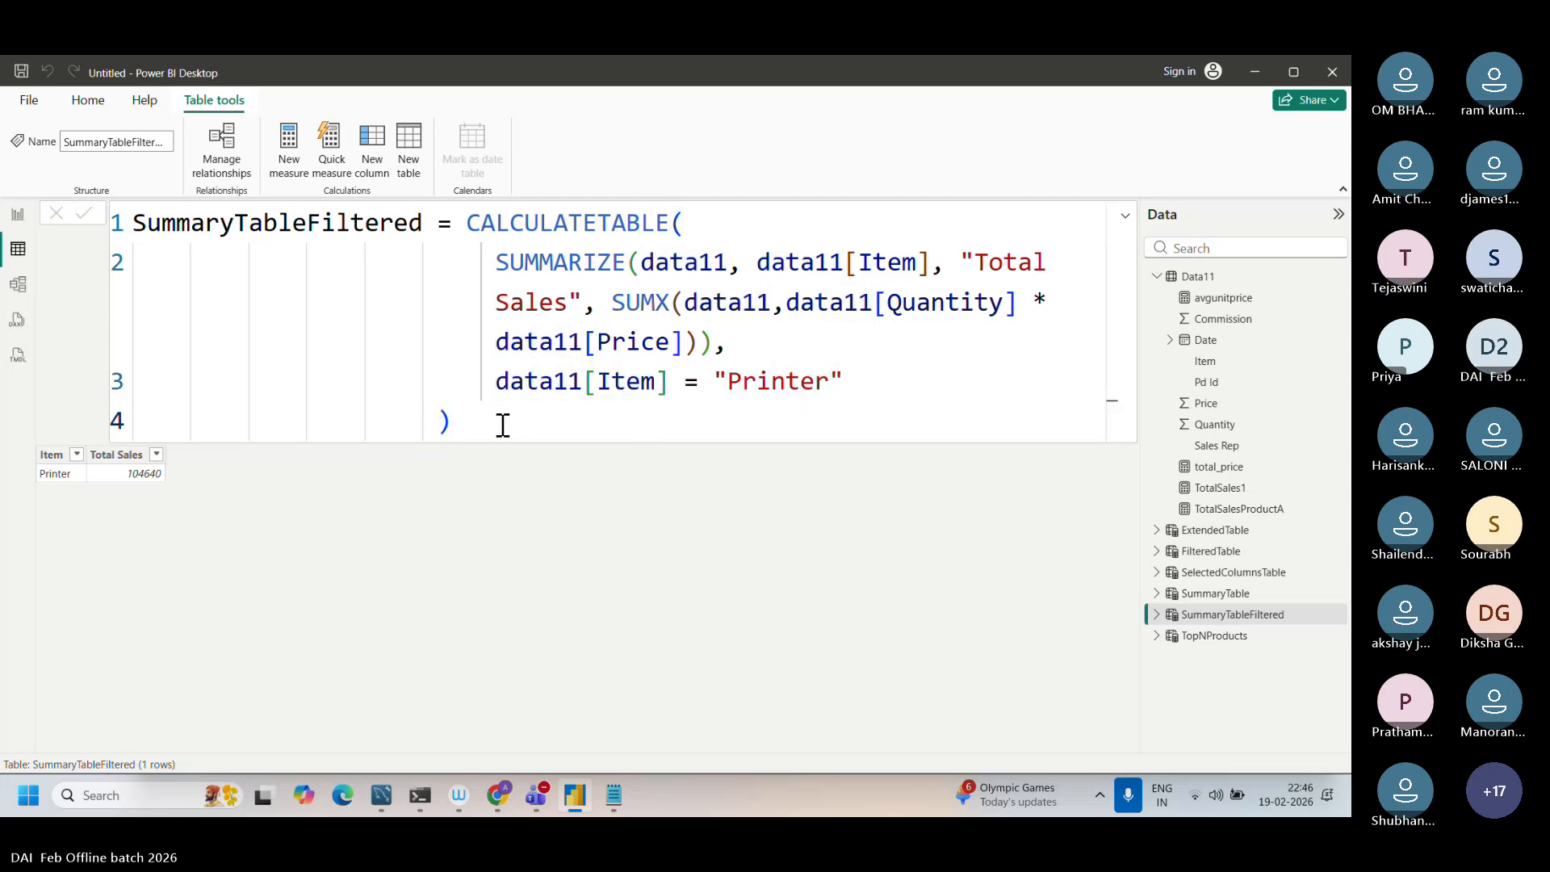
left_click_drag(499, 381, 907, 381)
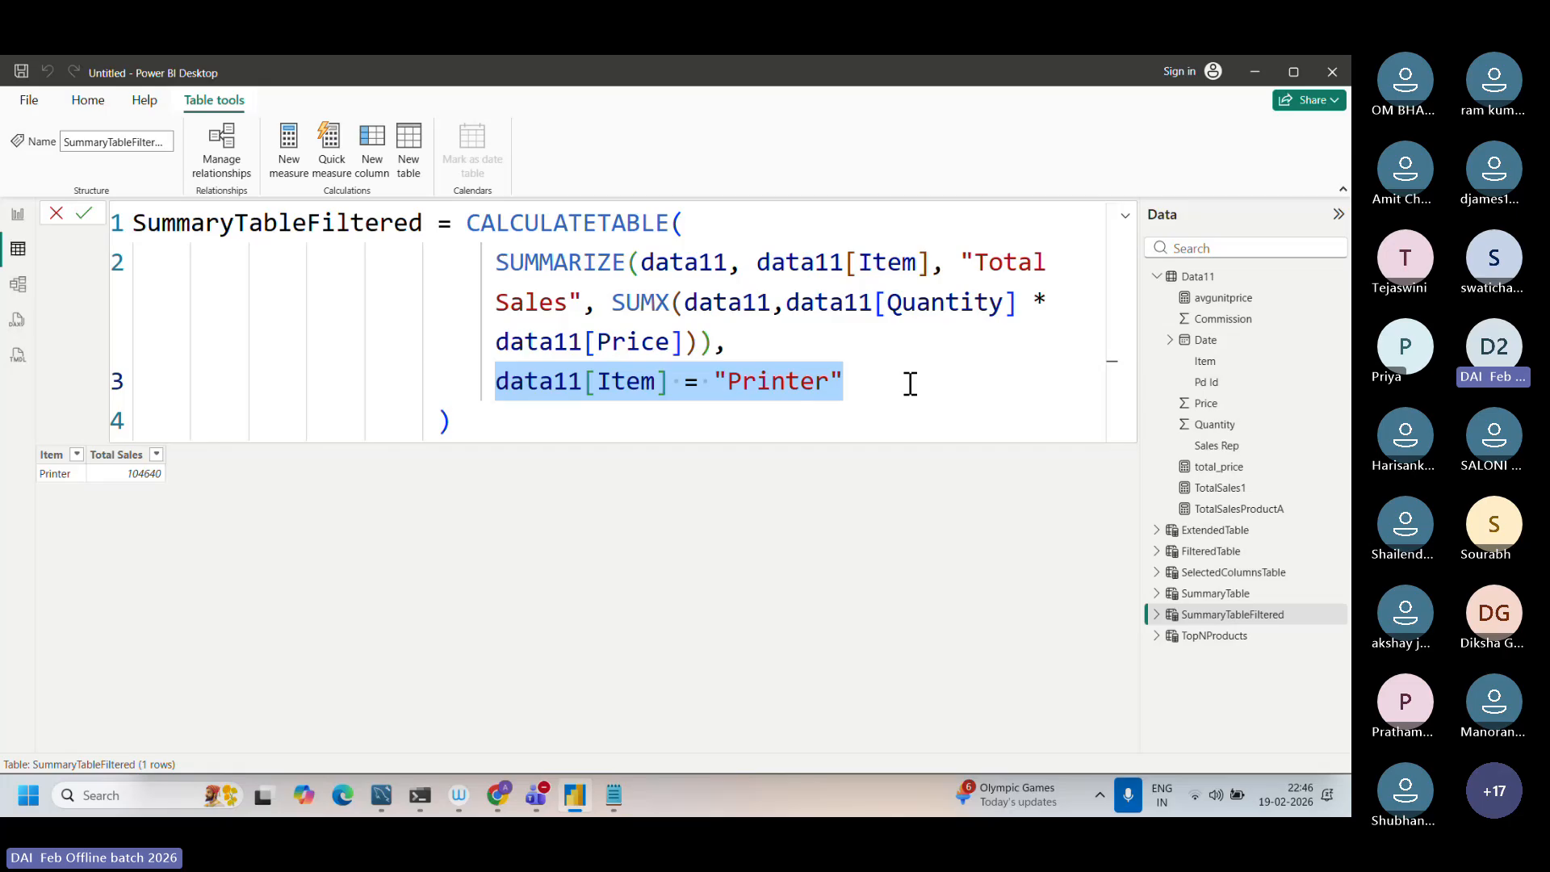
key("BackSpace")
key("Tab")
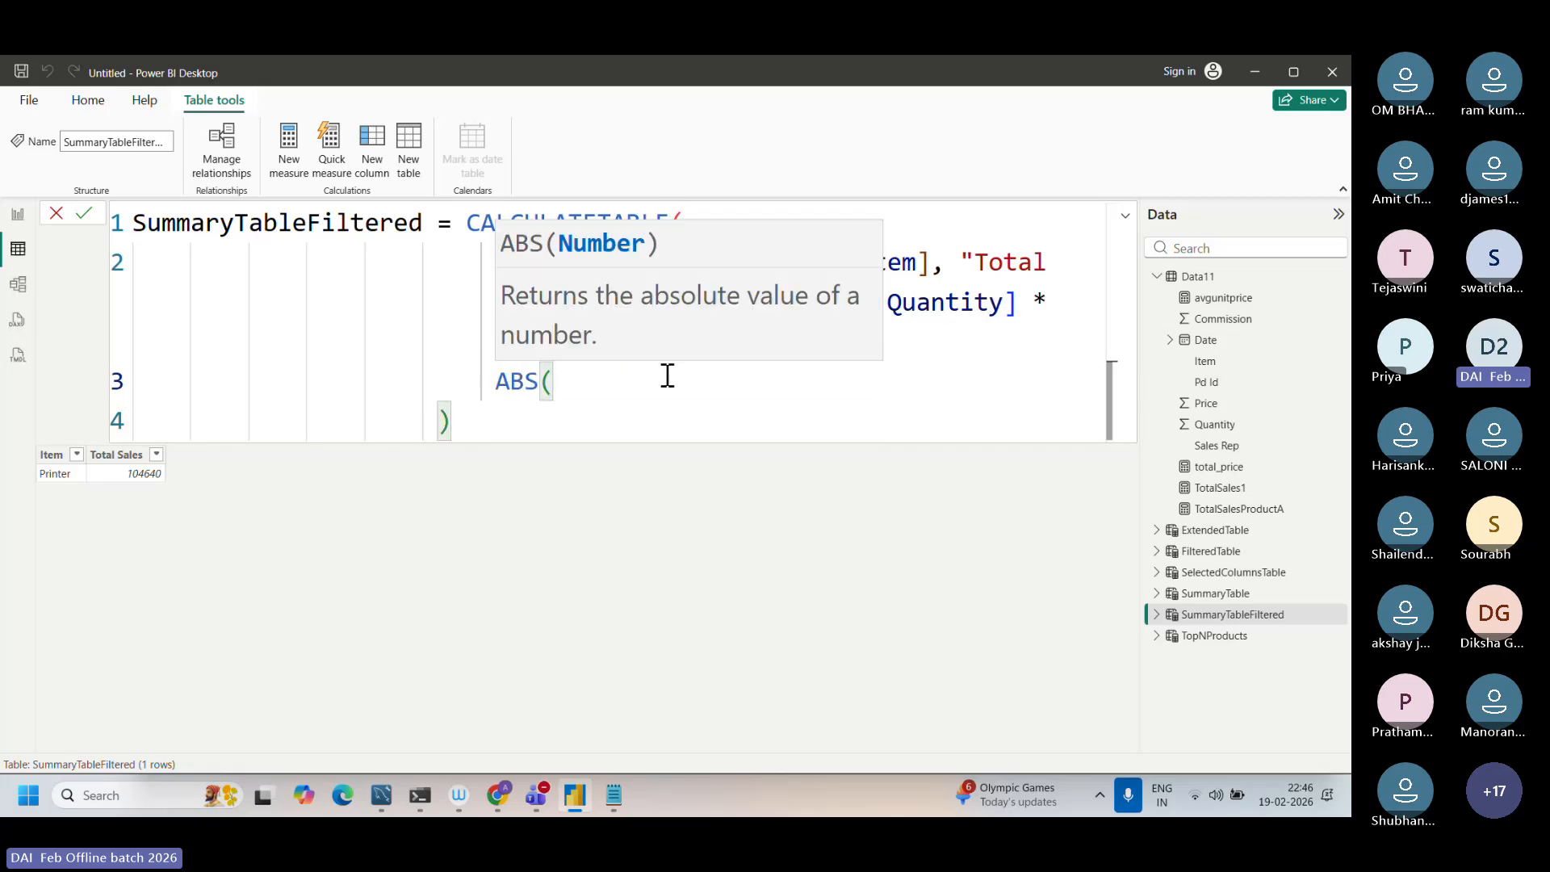
key("BackSpace")
key("BackSpace")
key("BackSpace")
key("BackSpace")
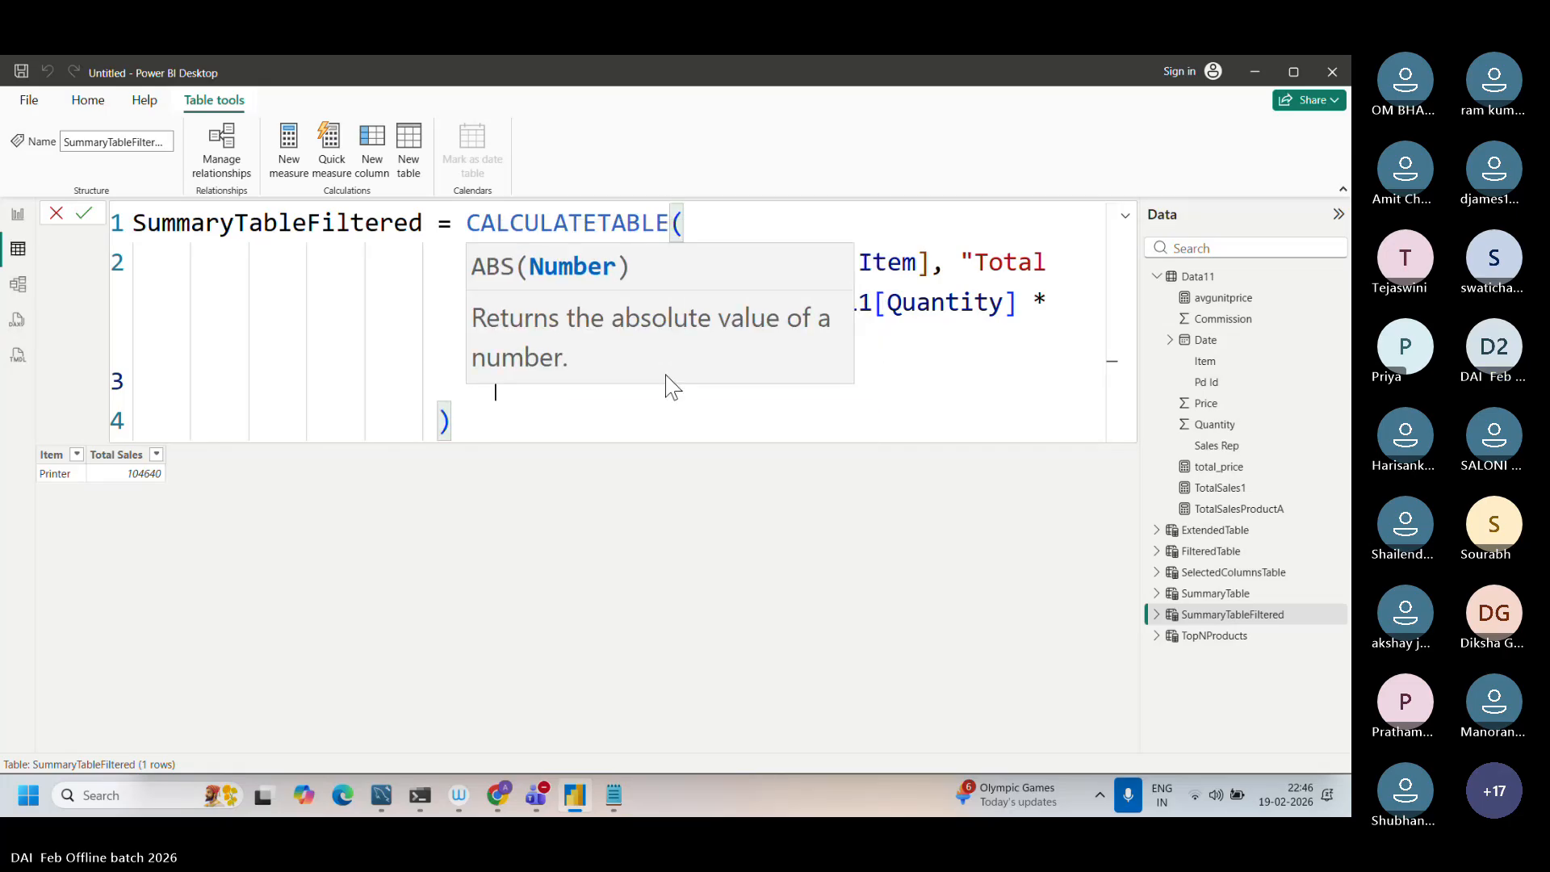
left_click(864, 393)
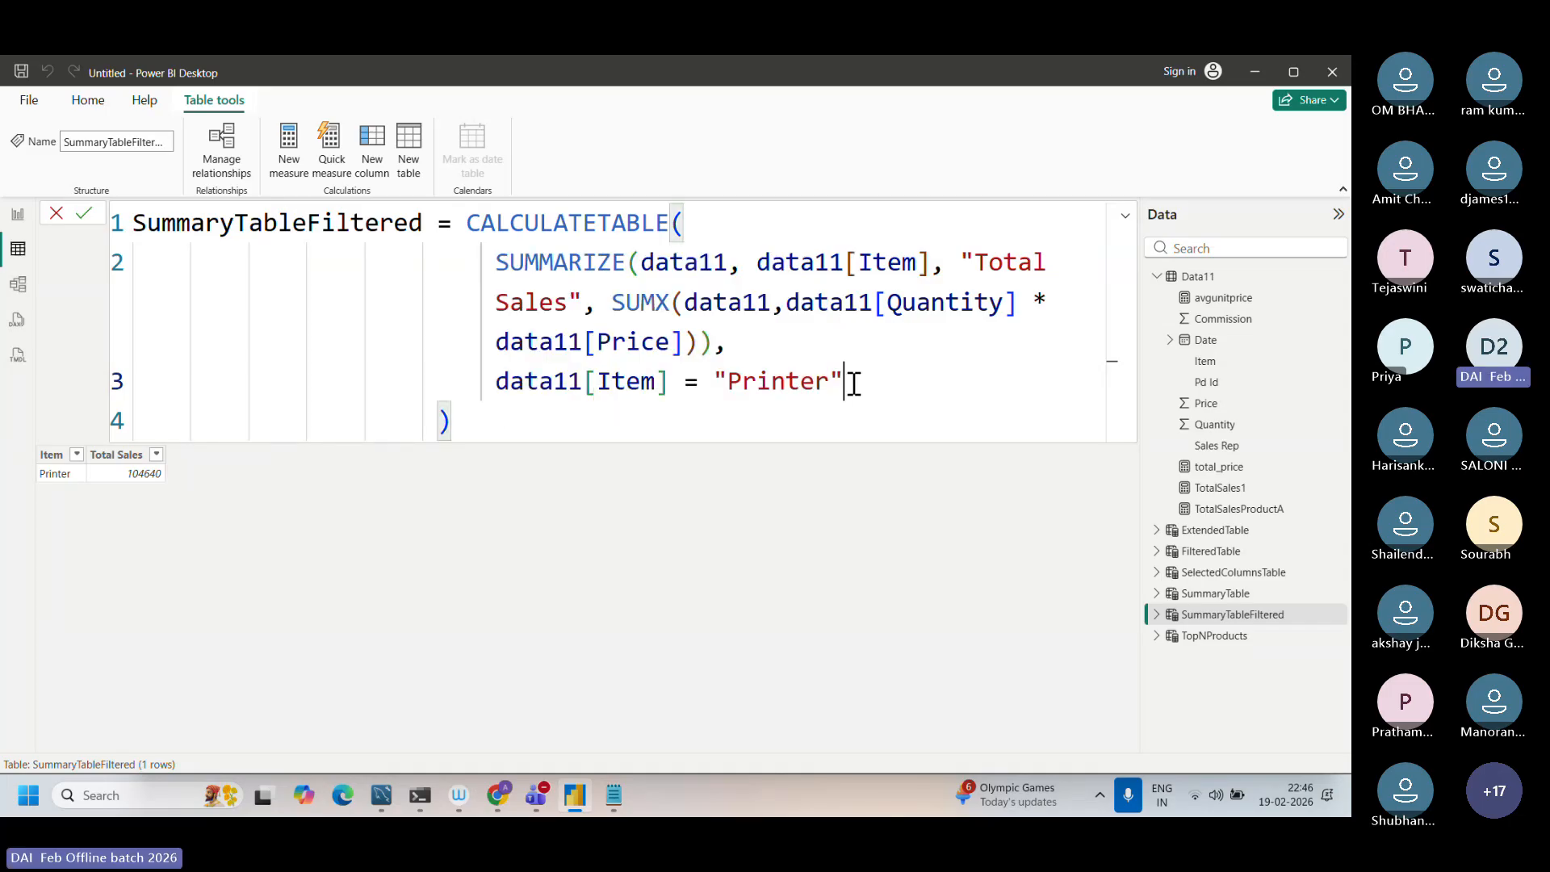
Step: Remove the data11[Item] = "Printer" filter and its preceding comma from the SummaryTableFiltered formula, and apply it
left_click_drag(849, 380, 488, 380)
key("BackSpace")
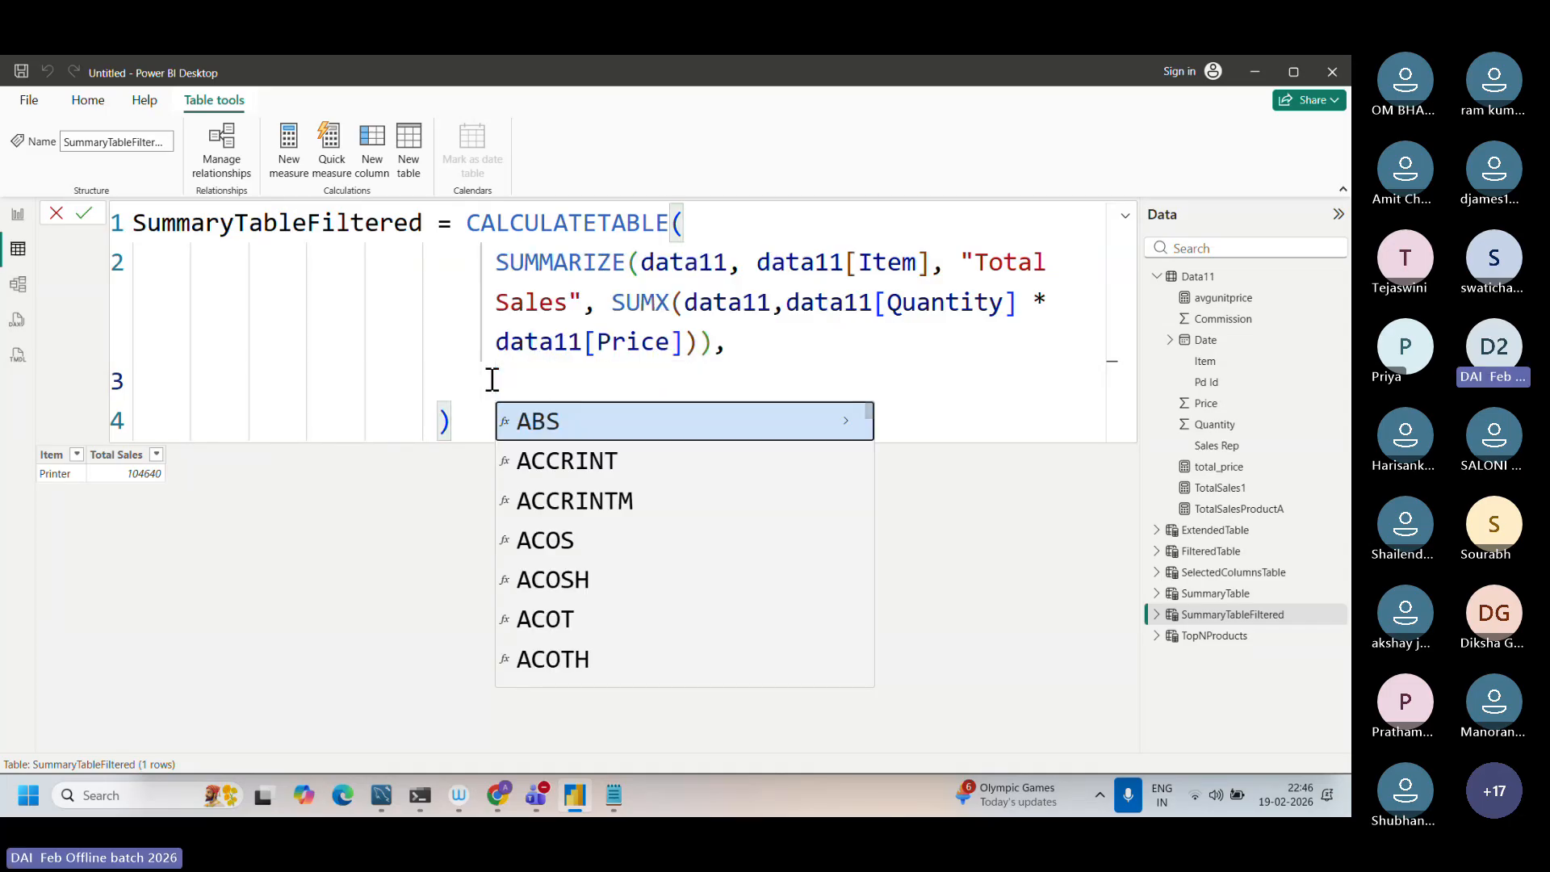
key("BackSpace")
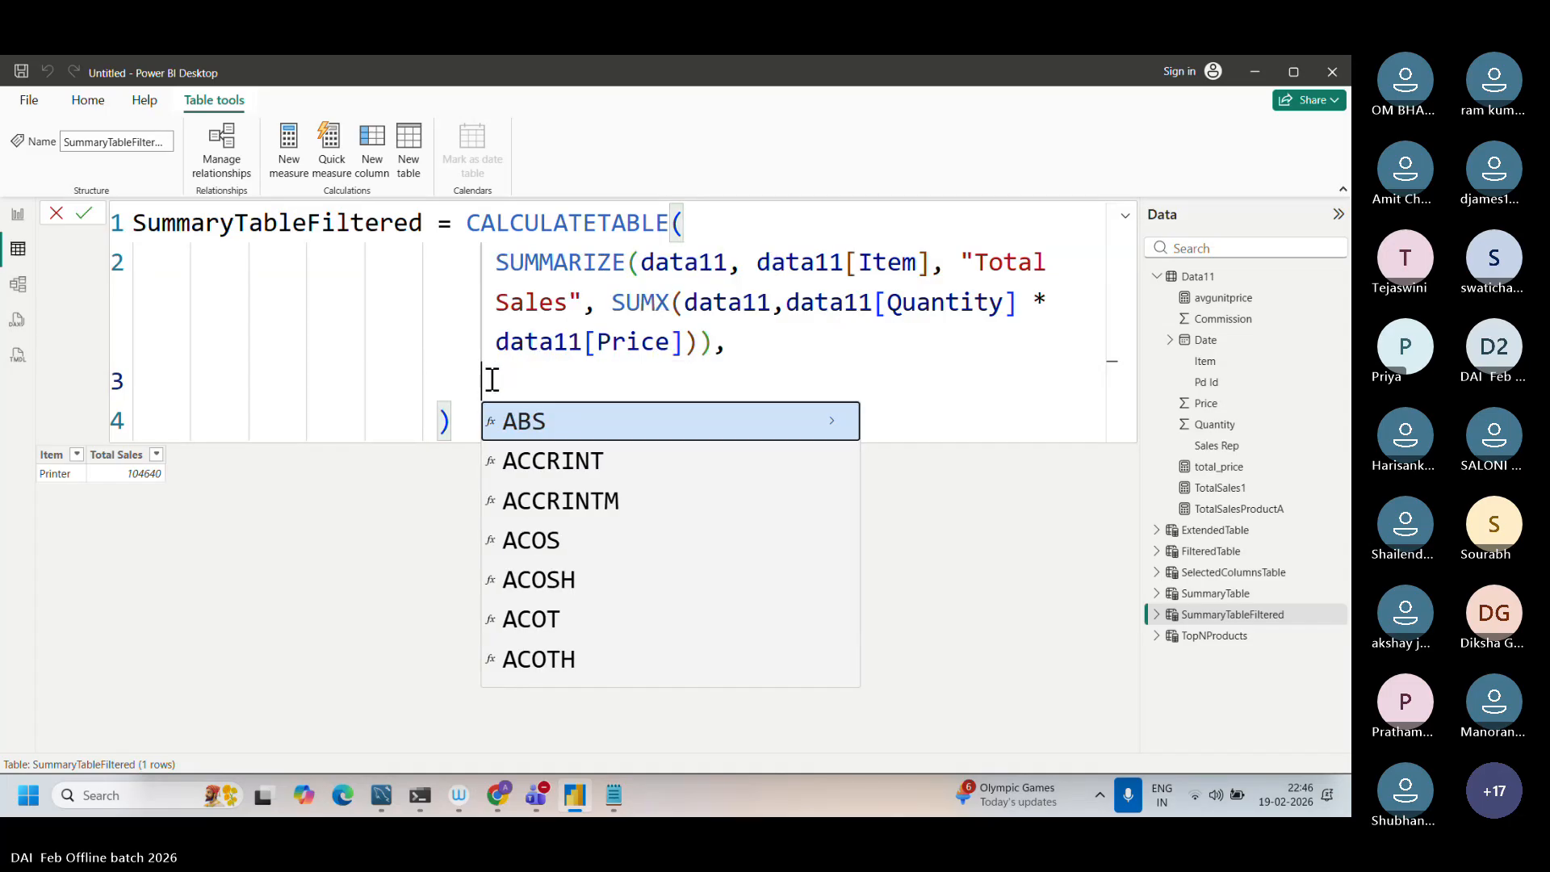
left_click(783, 333)
key("BackSpace")
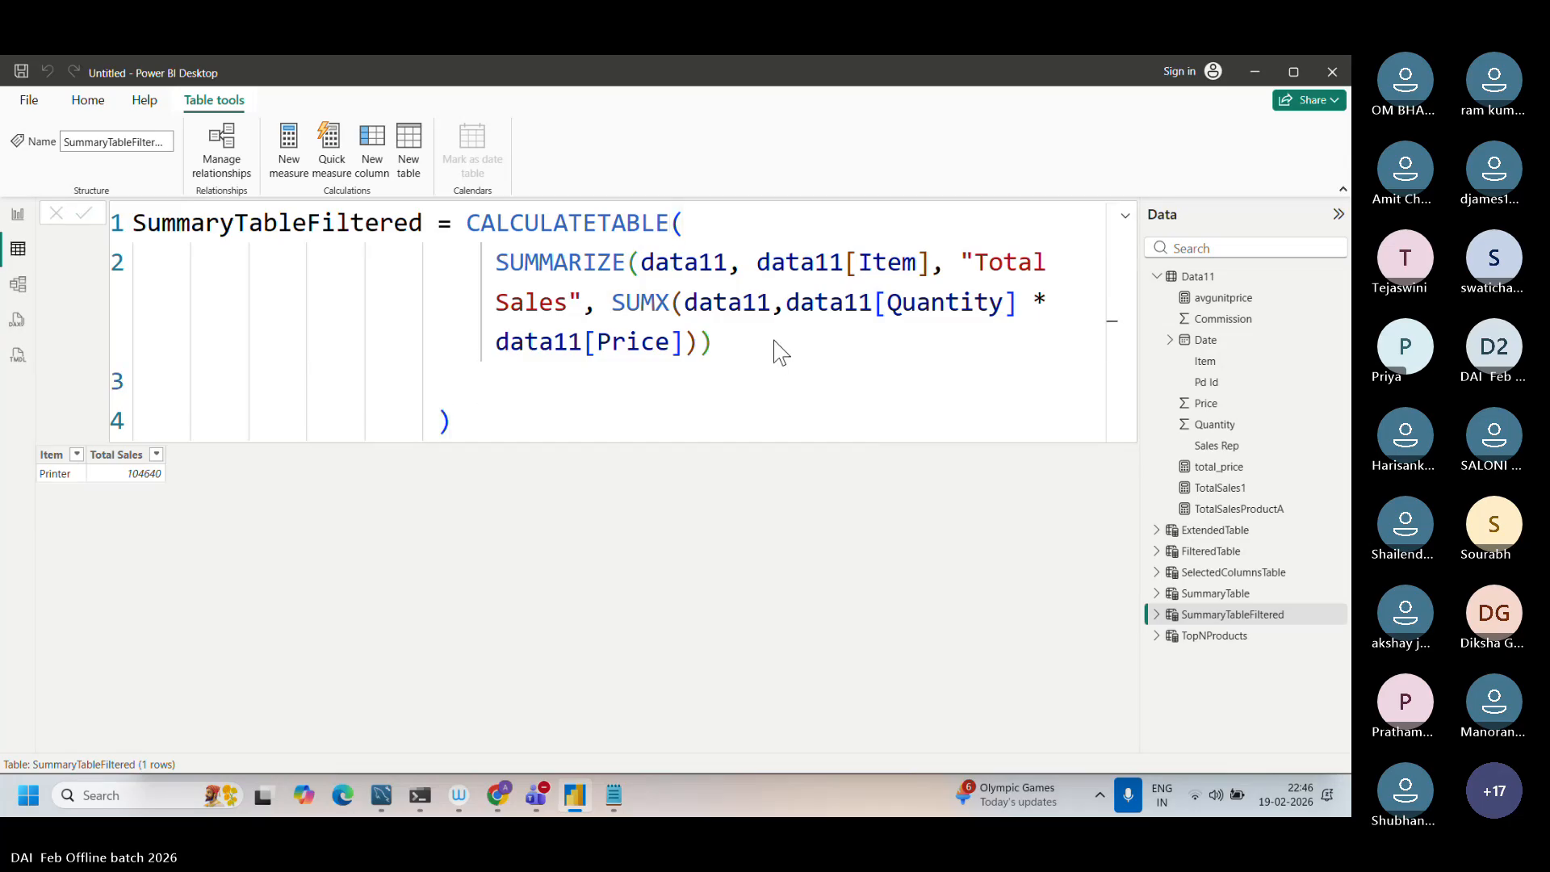
key("Return")
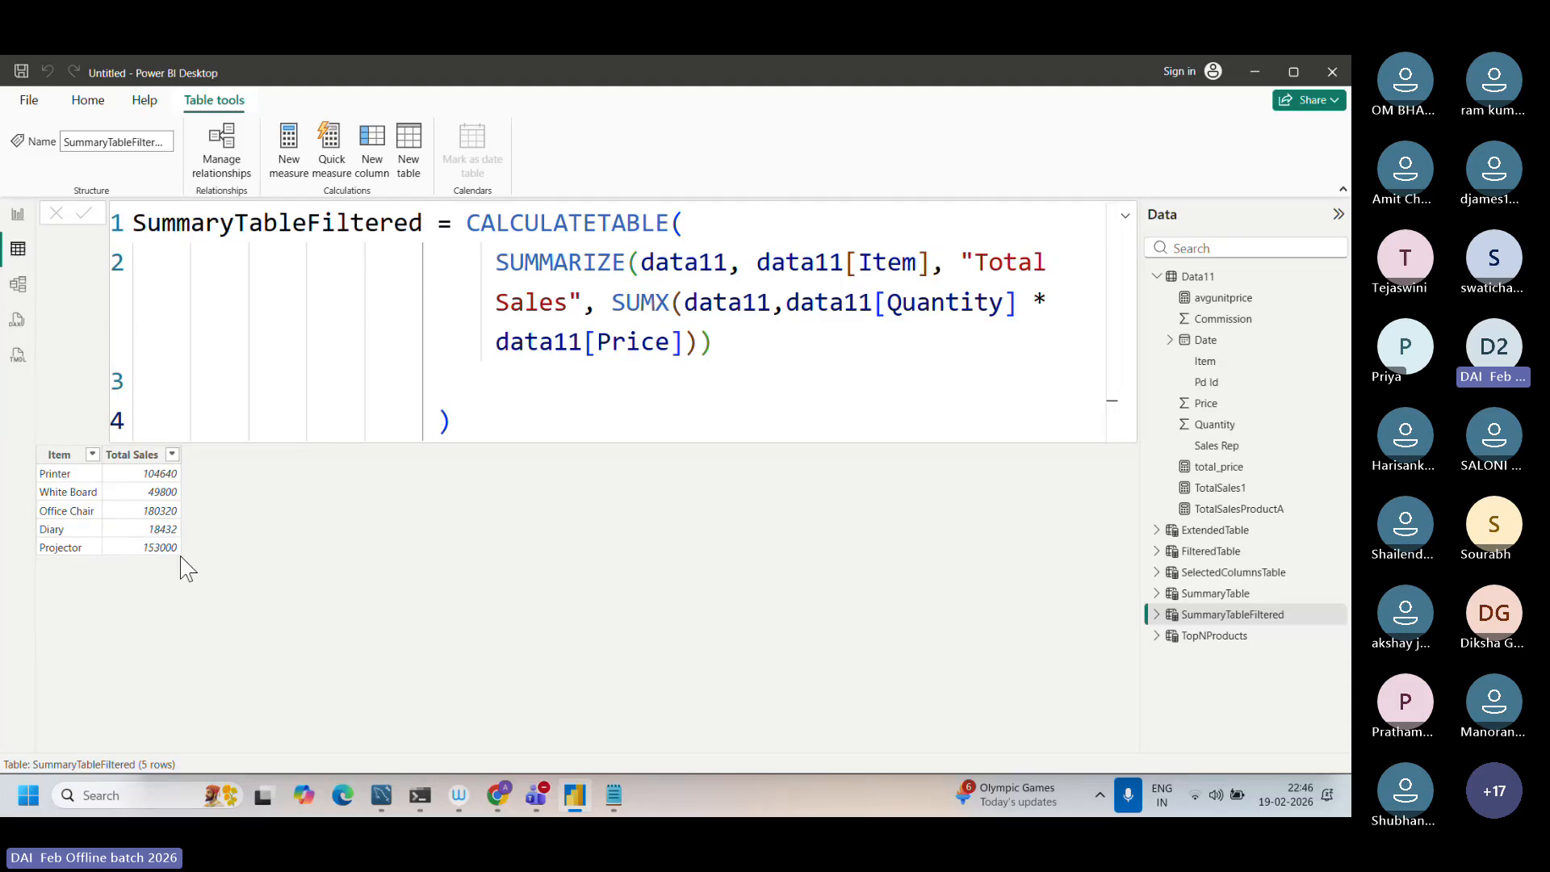
Step: Restore the data11[Item] = "Printer" filter argument in the SummaryTableFiltered formula and apply it again
left_click(744, 357)
type(",")
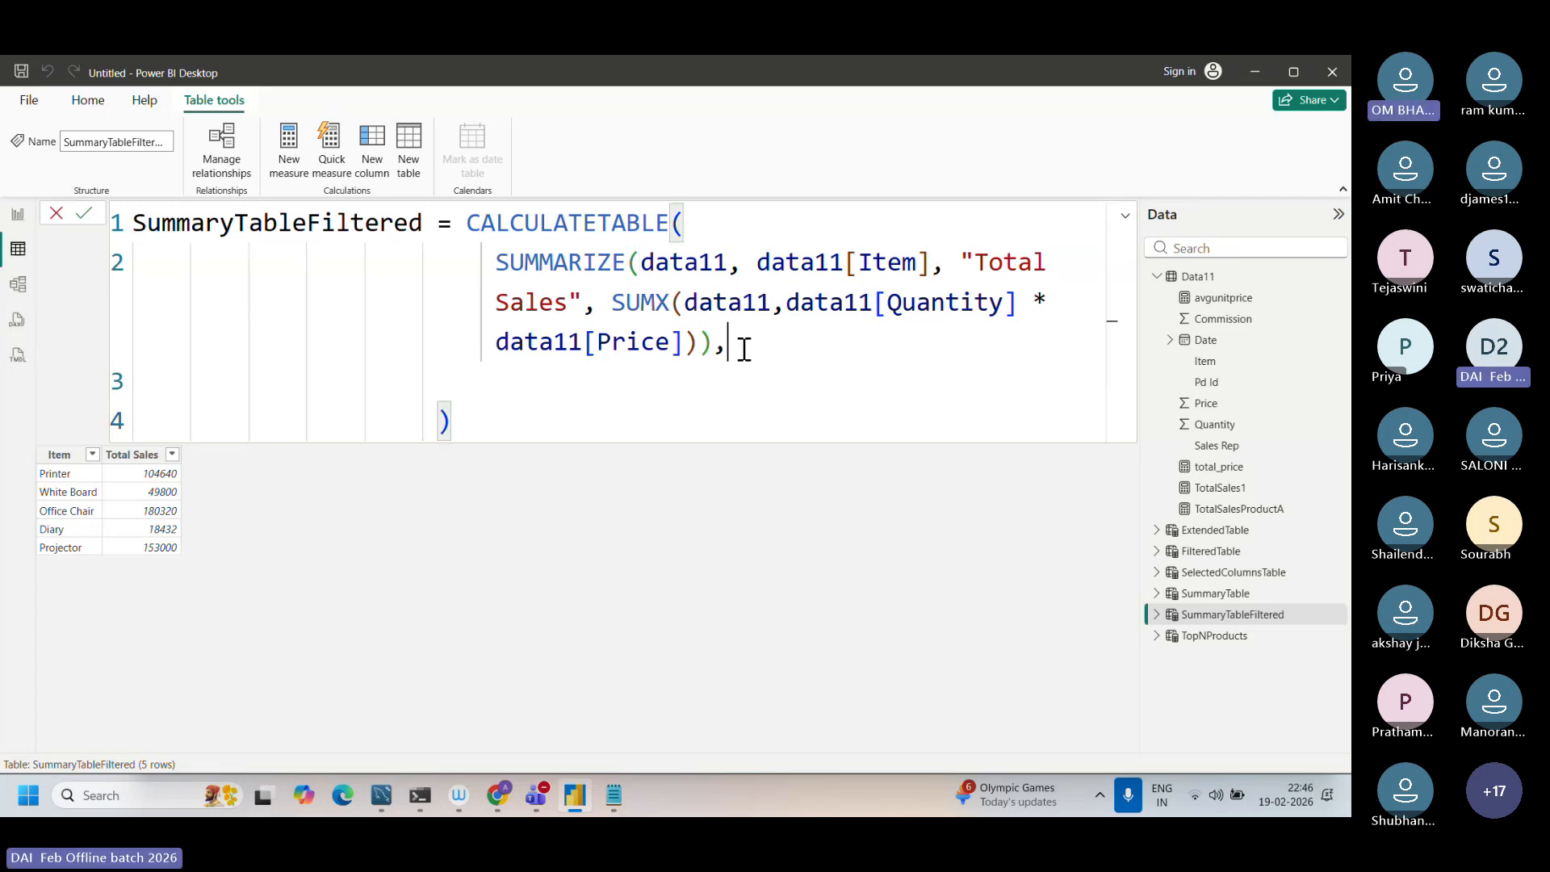
key("ctrl+z")
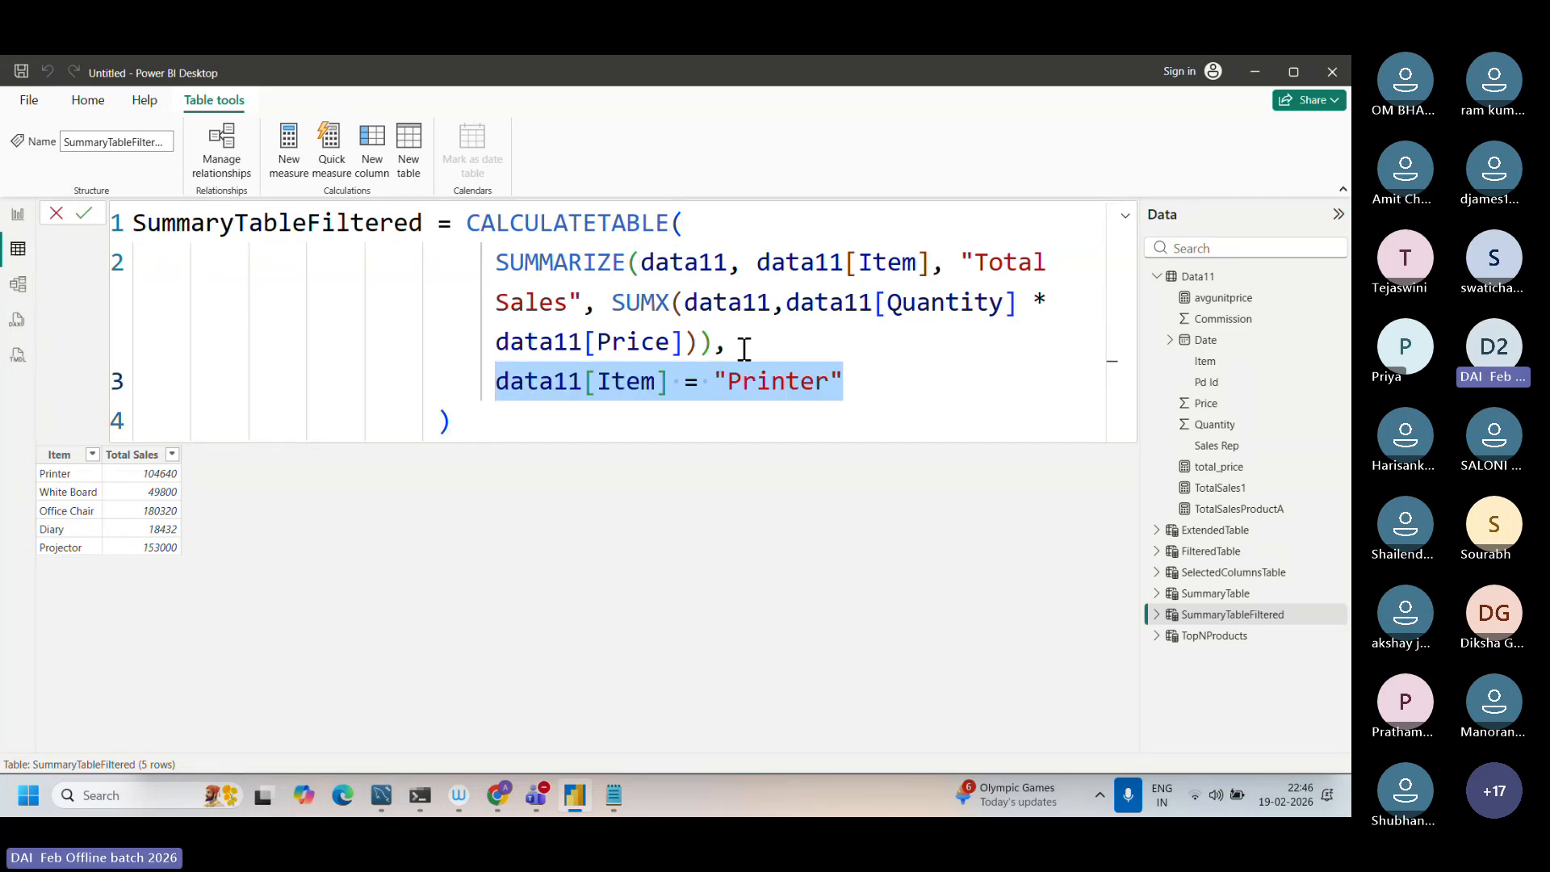
key("Return")
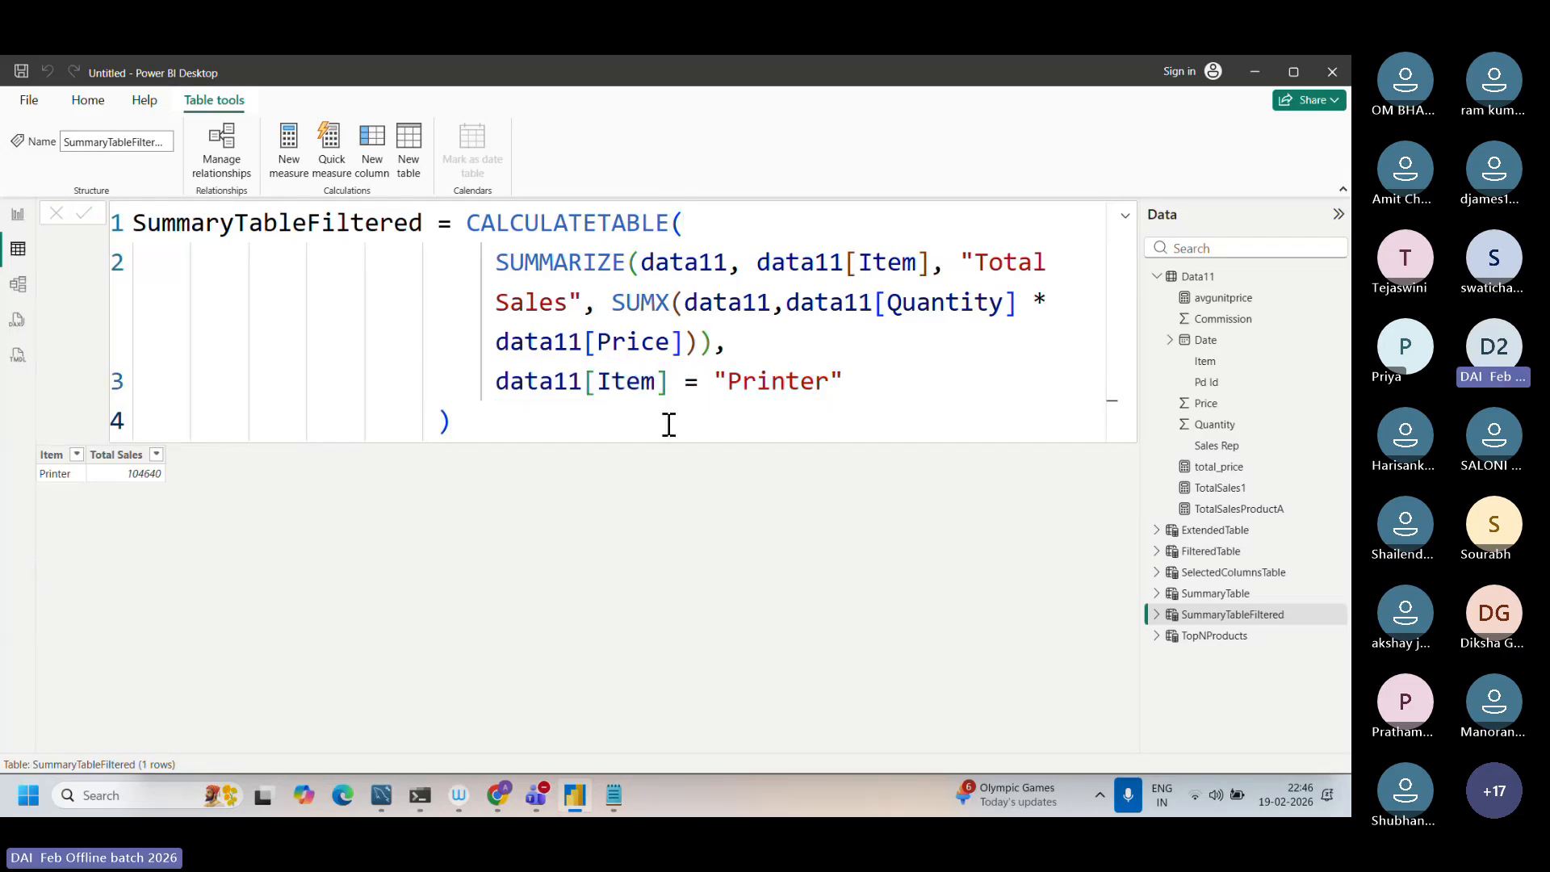
left_click_drag(469, 226, 670, 220)
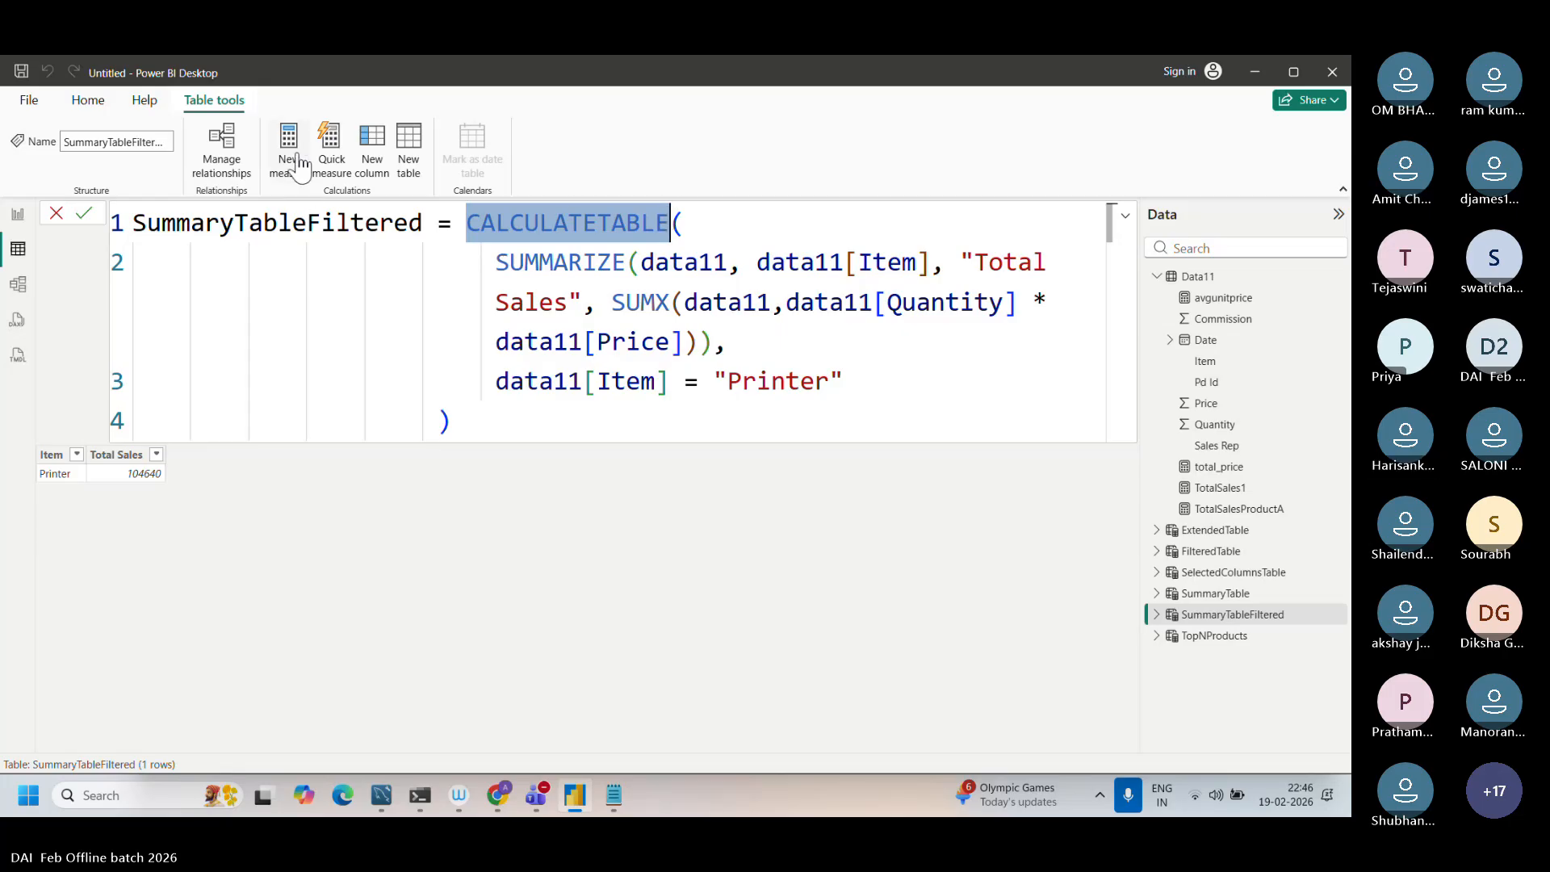
left_click(373, 169)
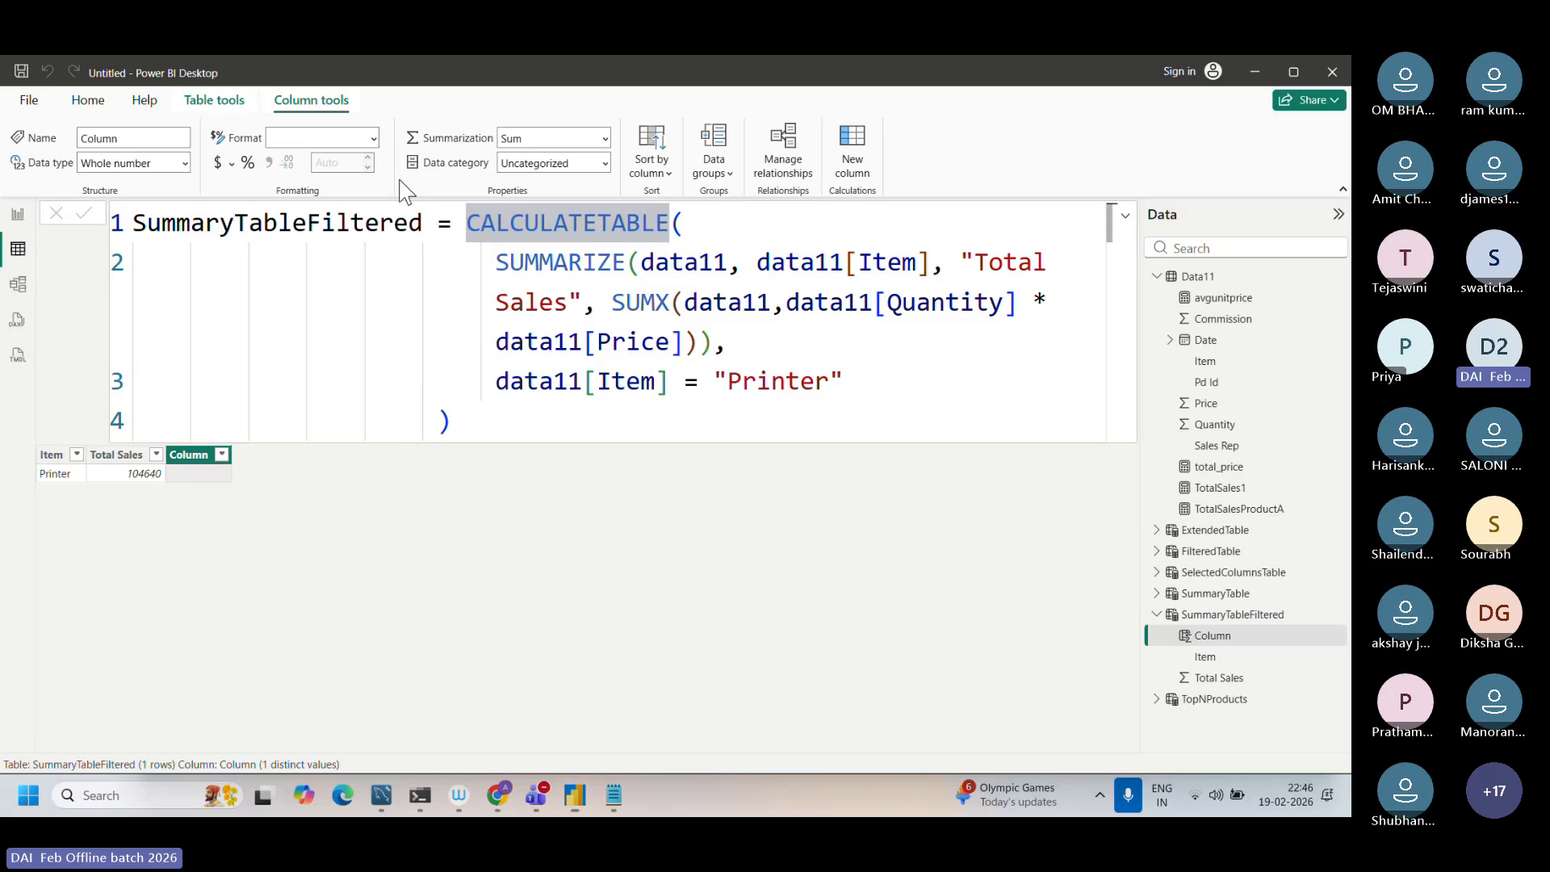
key("BackSpace")
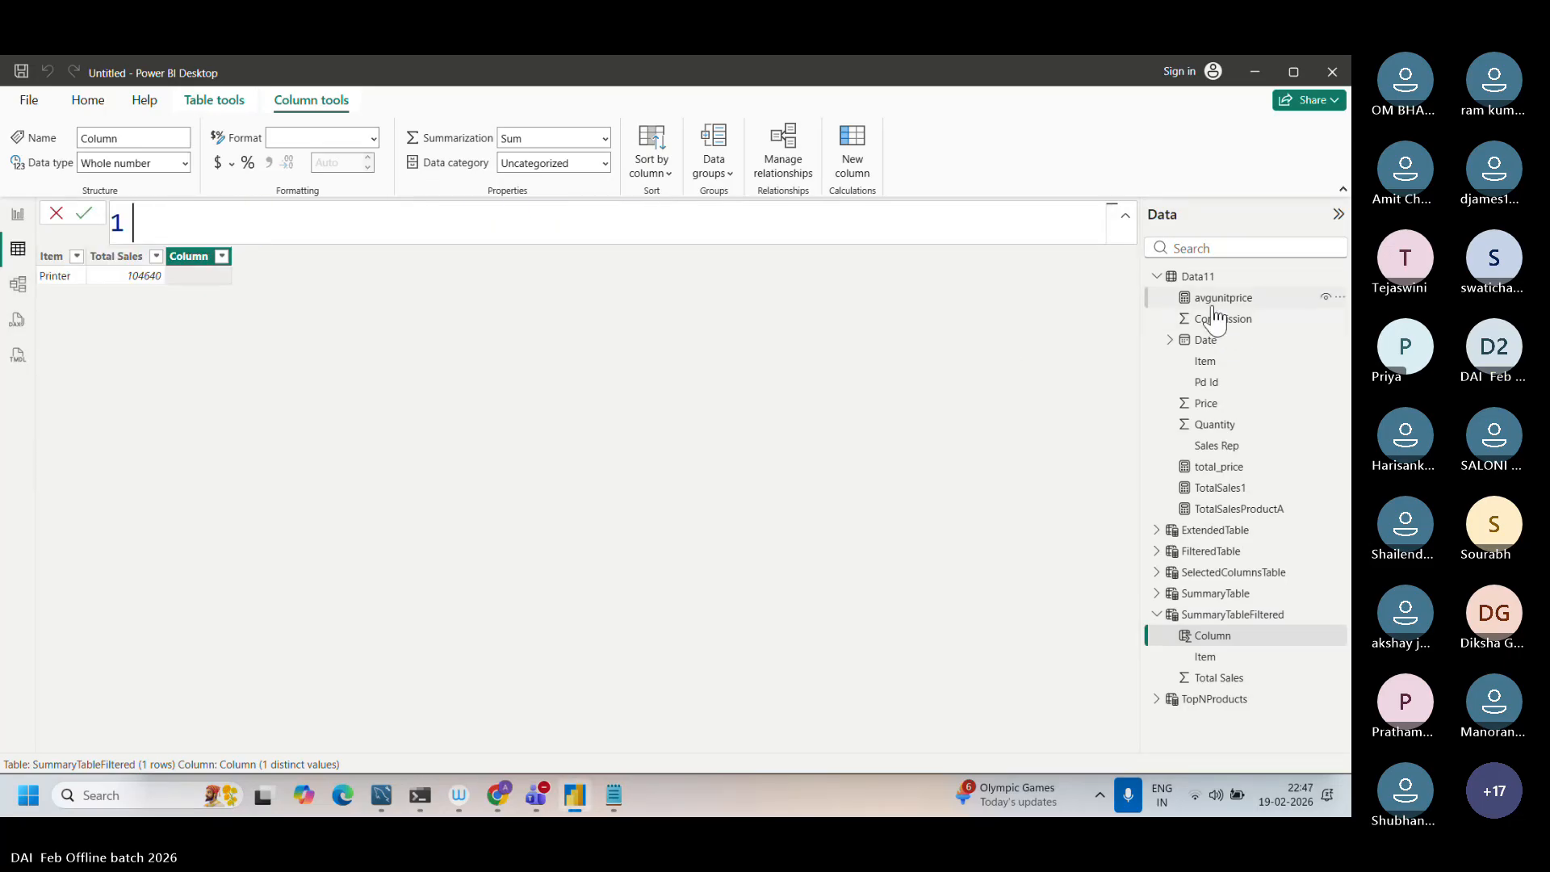
left_click(1202, 280)
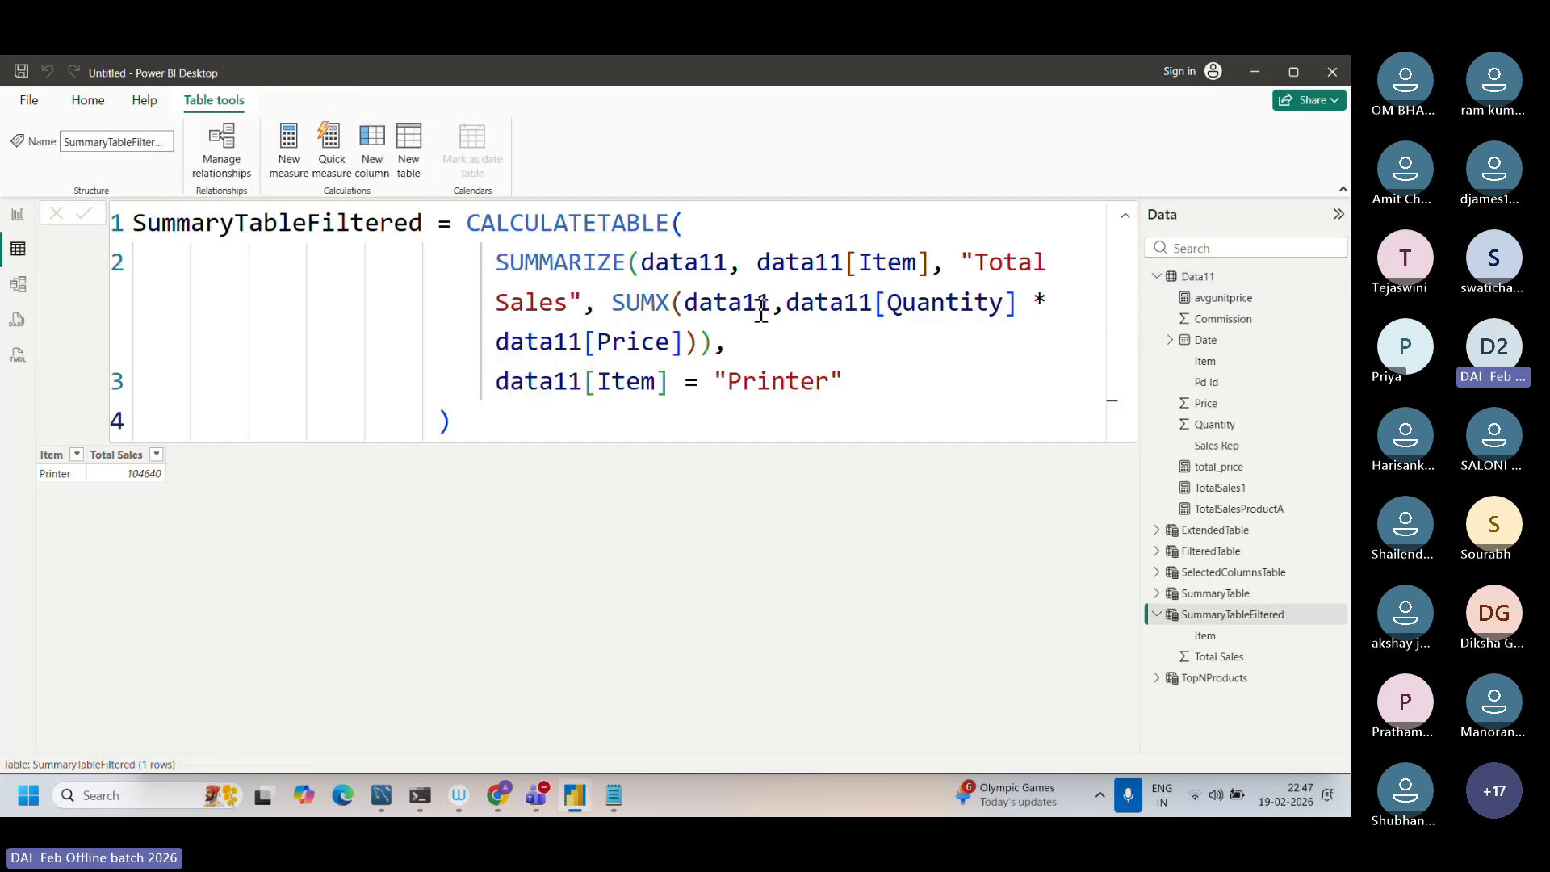
Step: Add a calculated column named total_Sales to the Data11 table with the formula Data11[Quantity]*Data11[Price]
left_click(1198, 278)
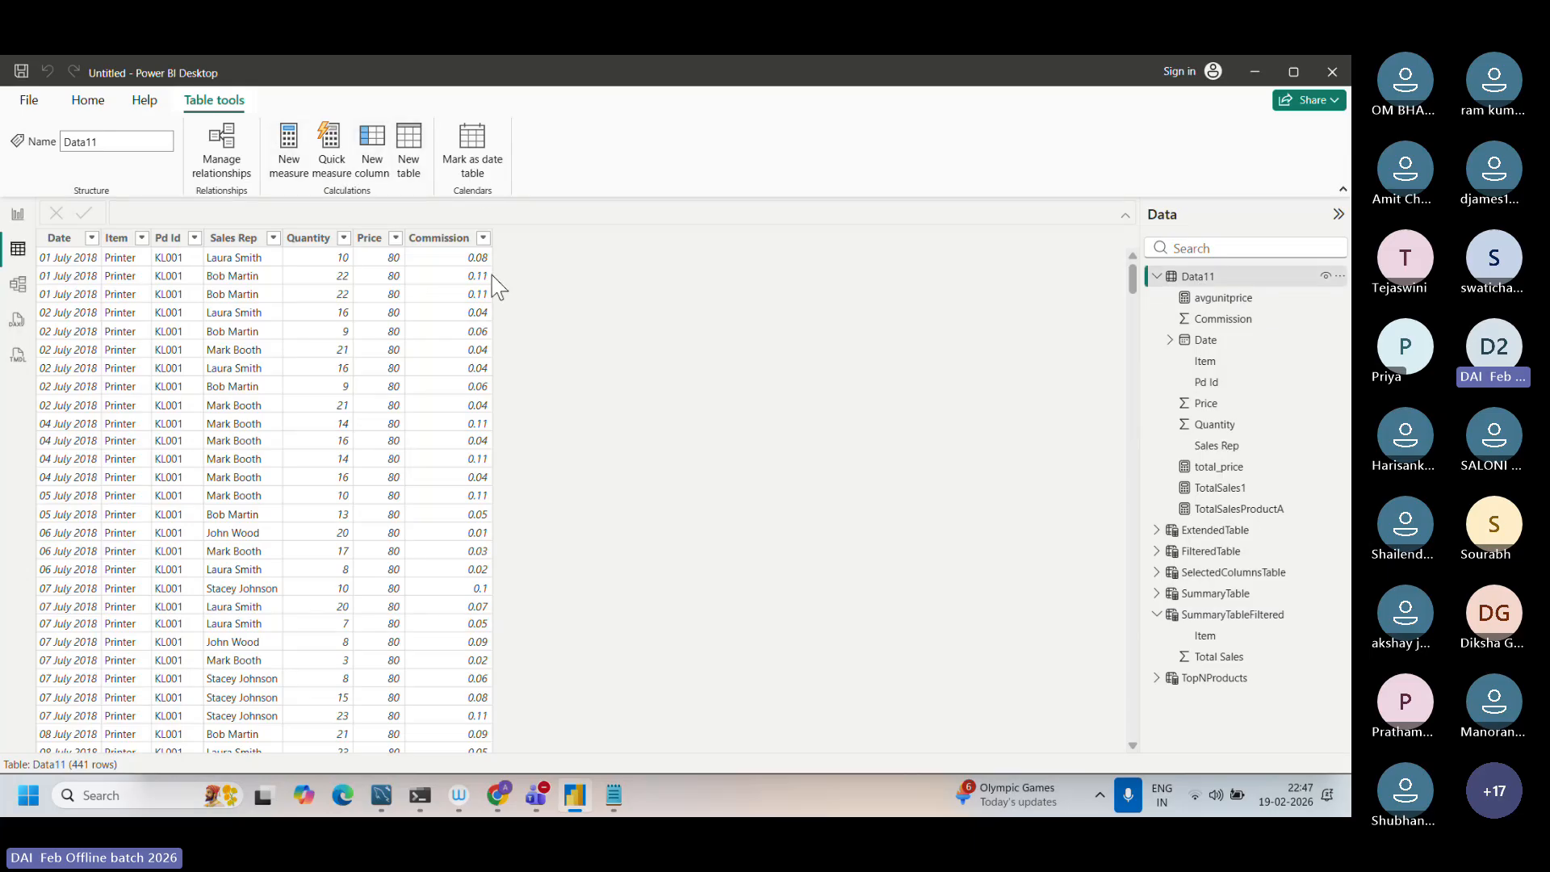
left_click(388, 169)
type("tota")
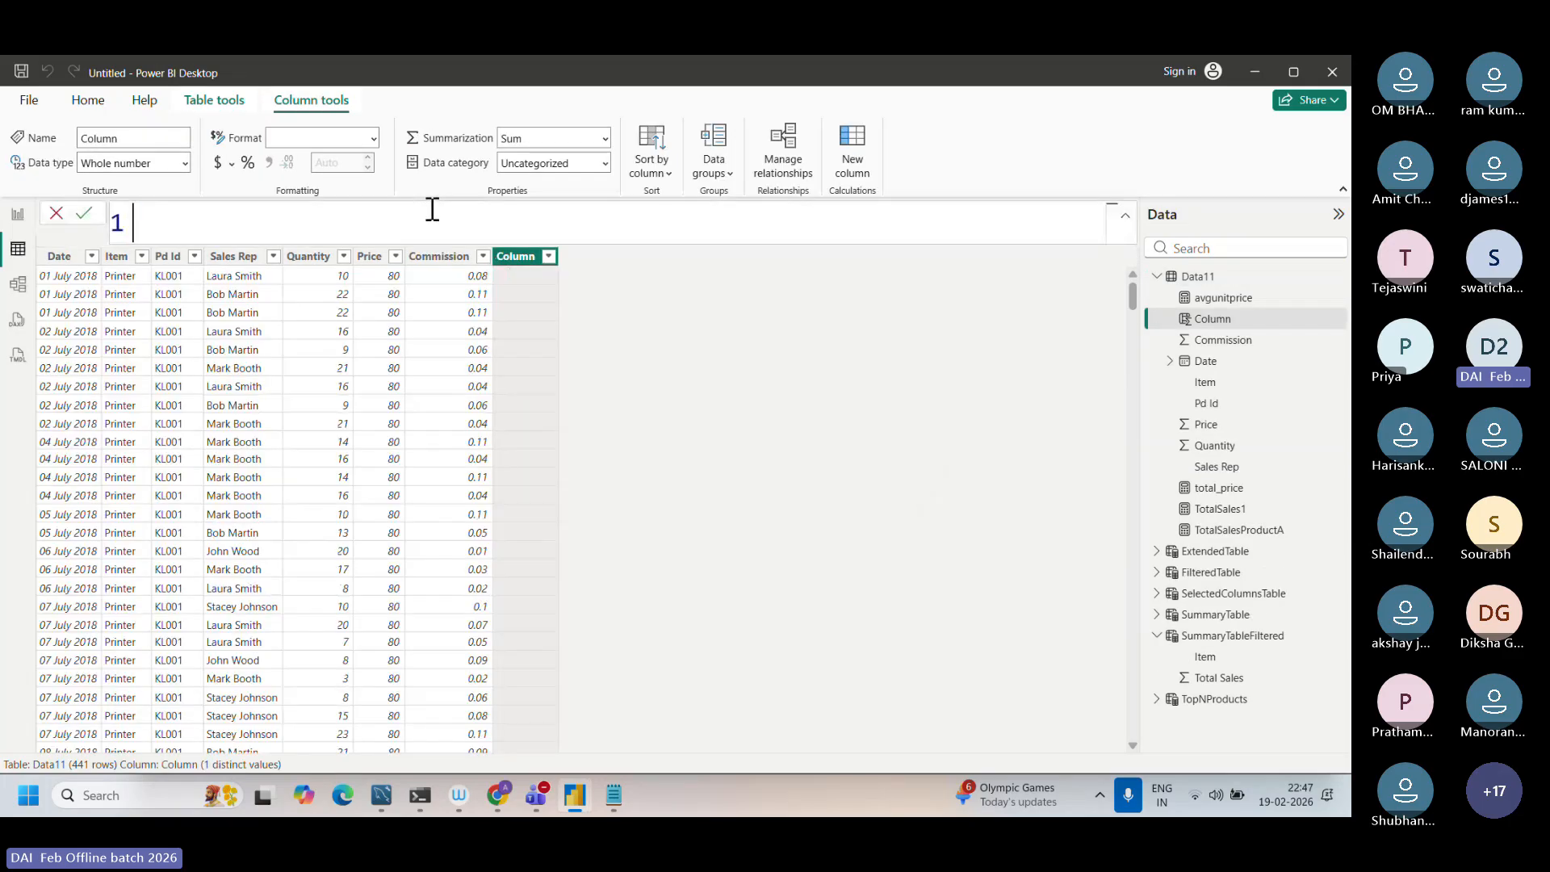
type("l_Sale")
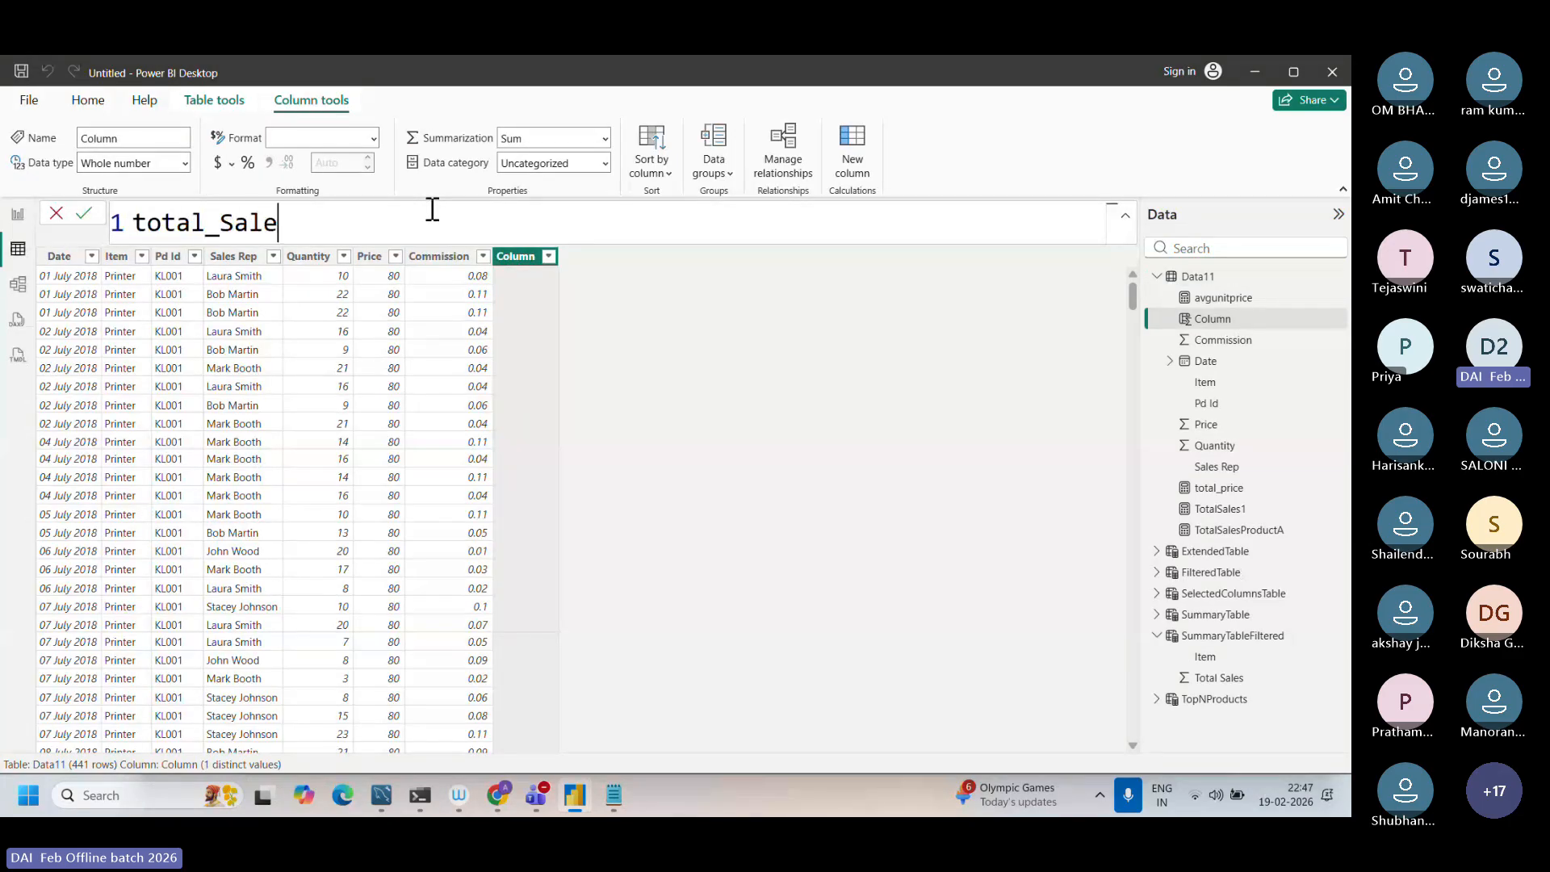
type("s=data")
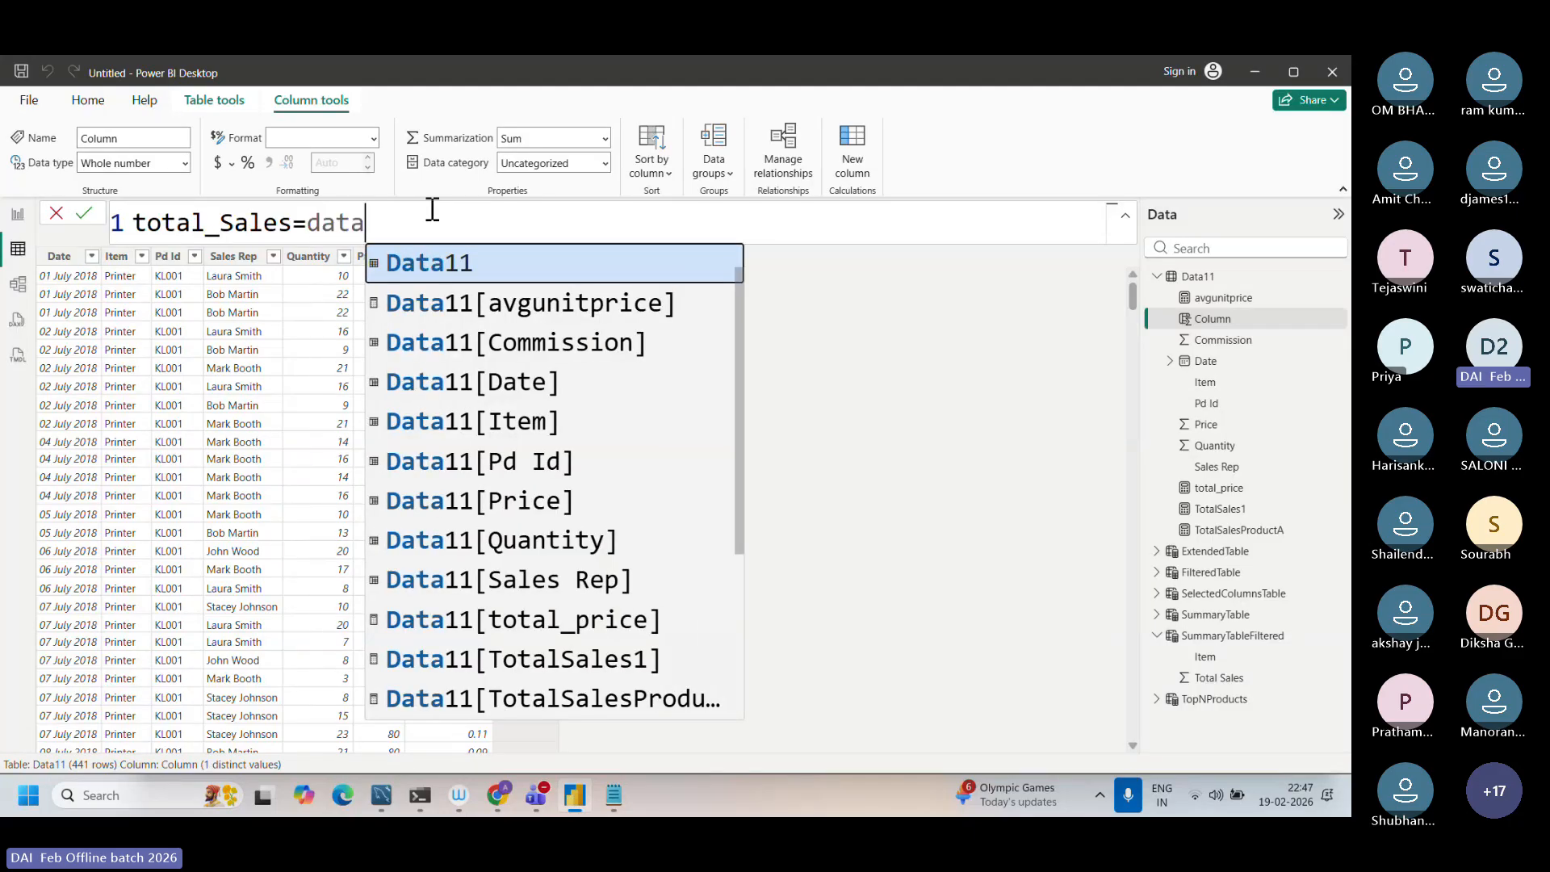
left_click(525, 541)
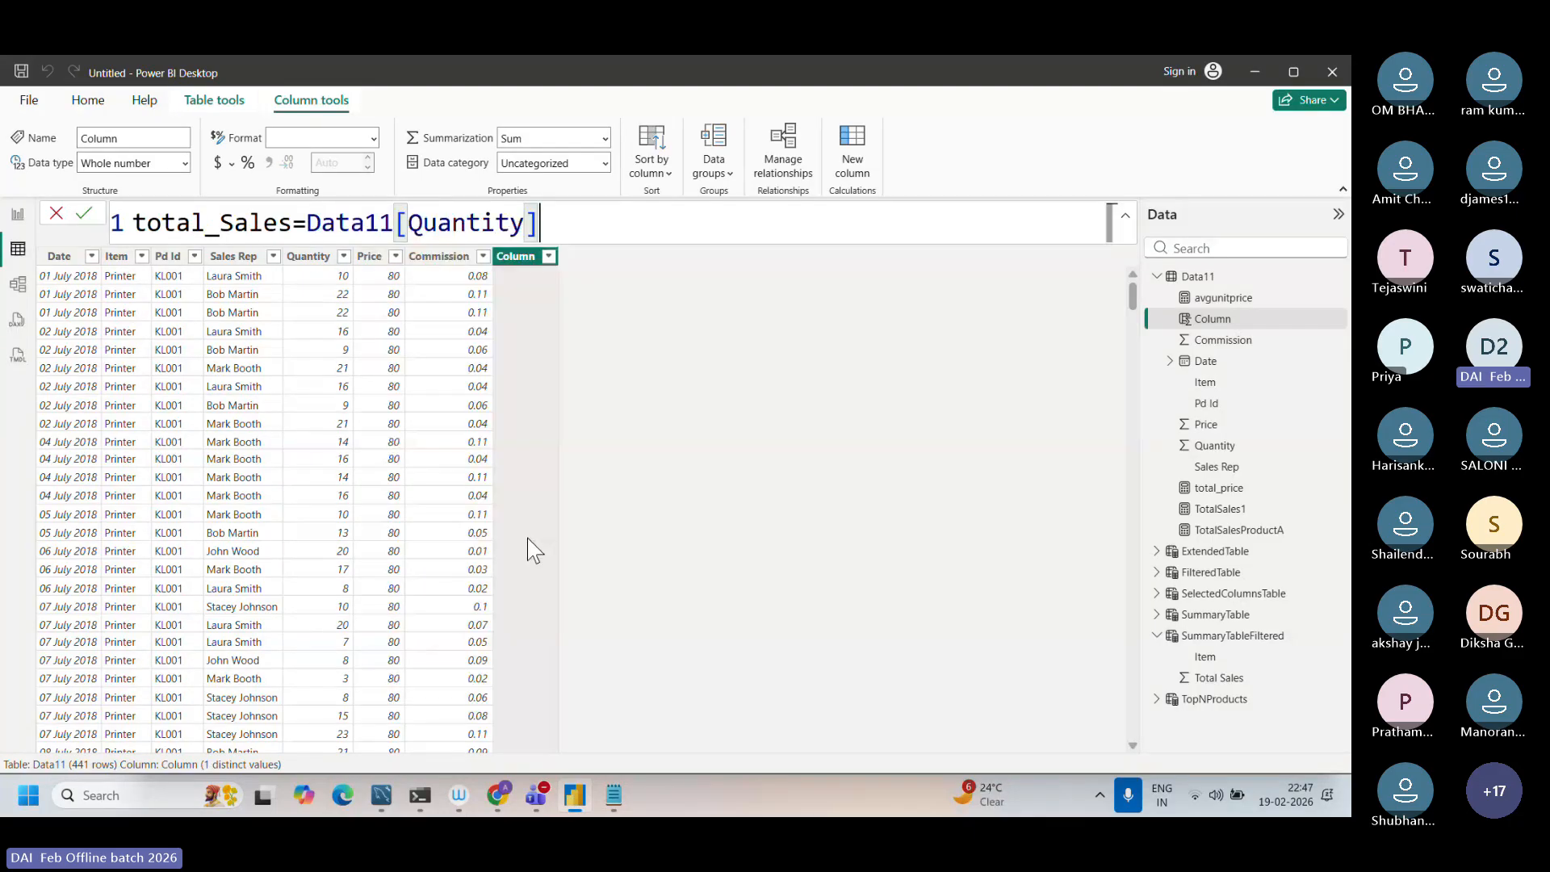
type("*data")
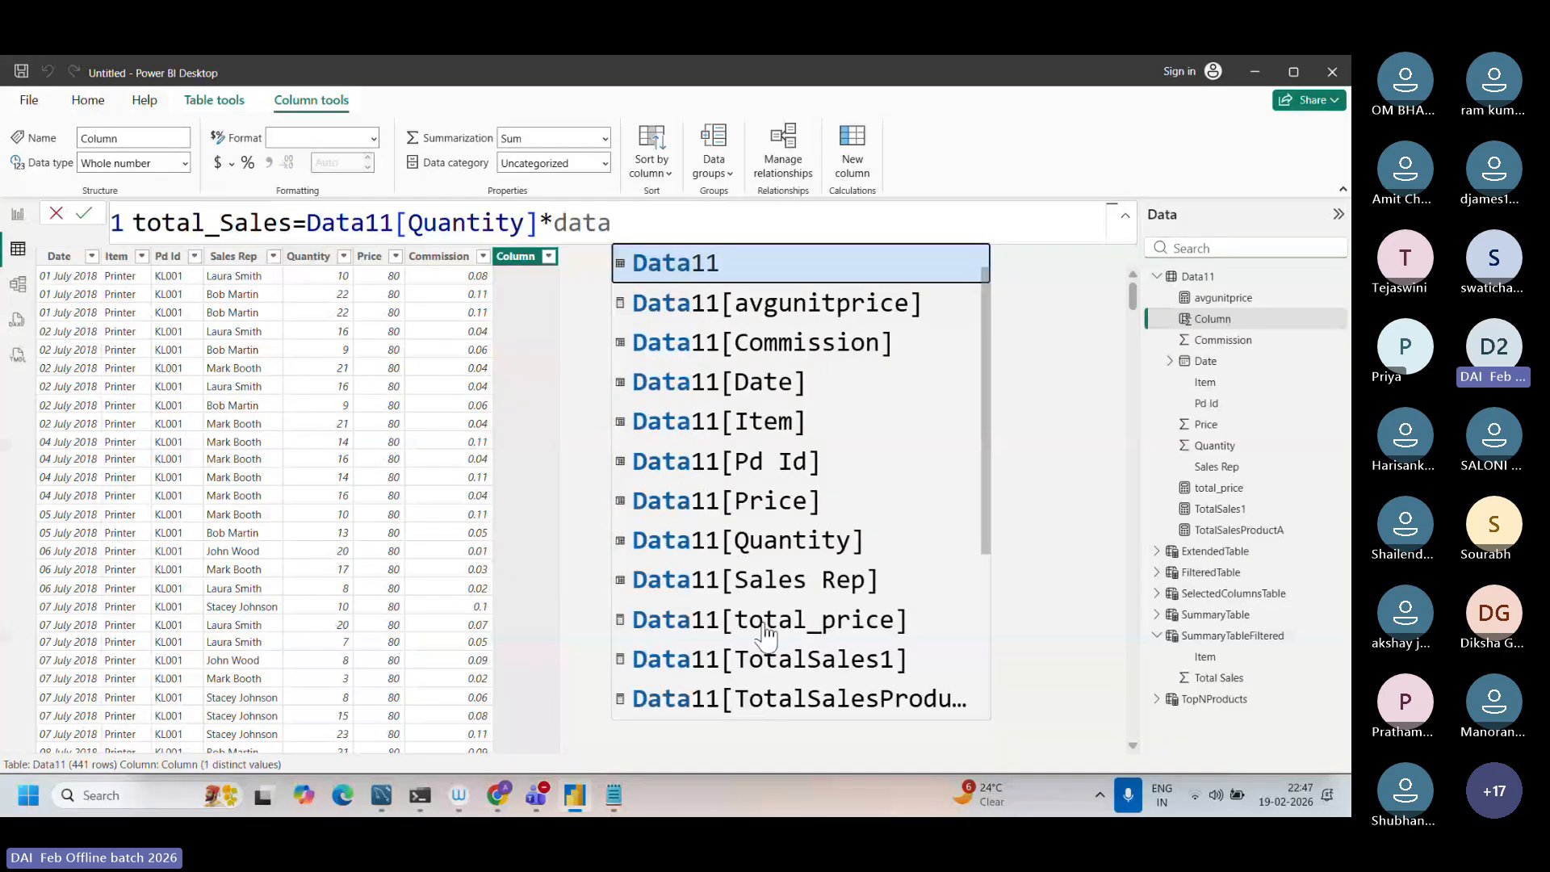
left_click(768, 509)
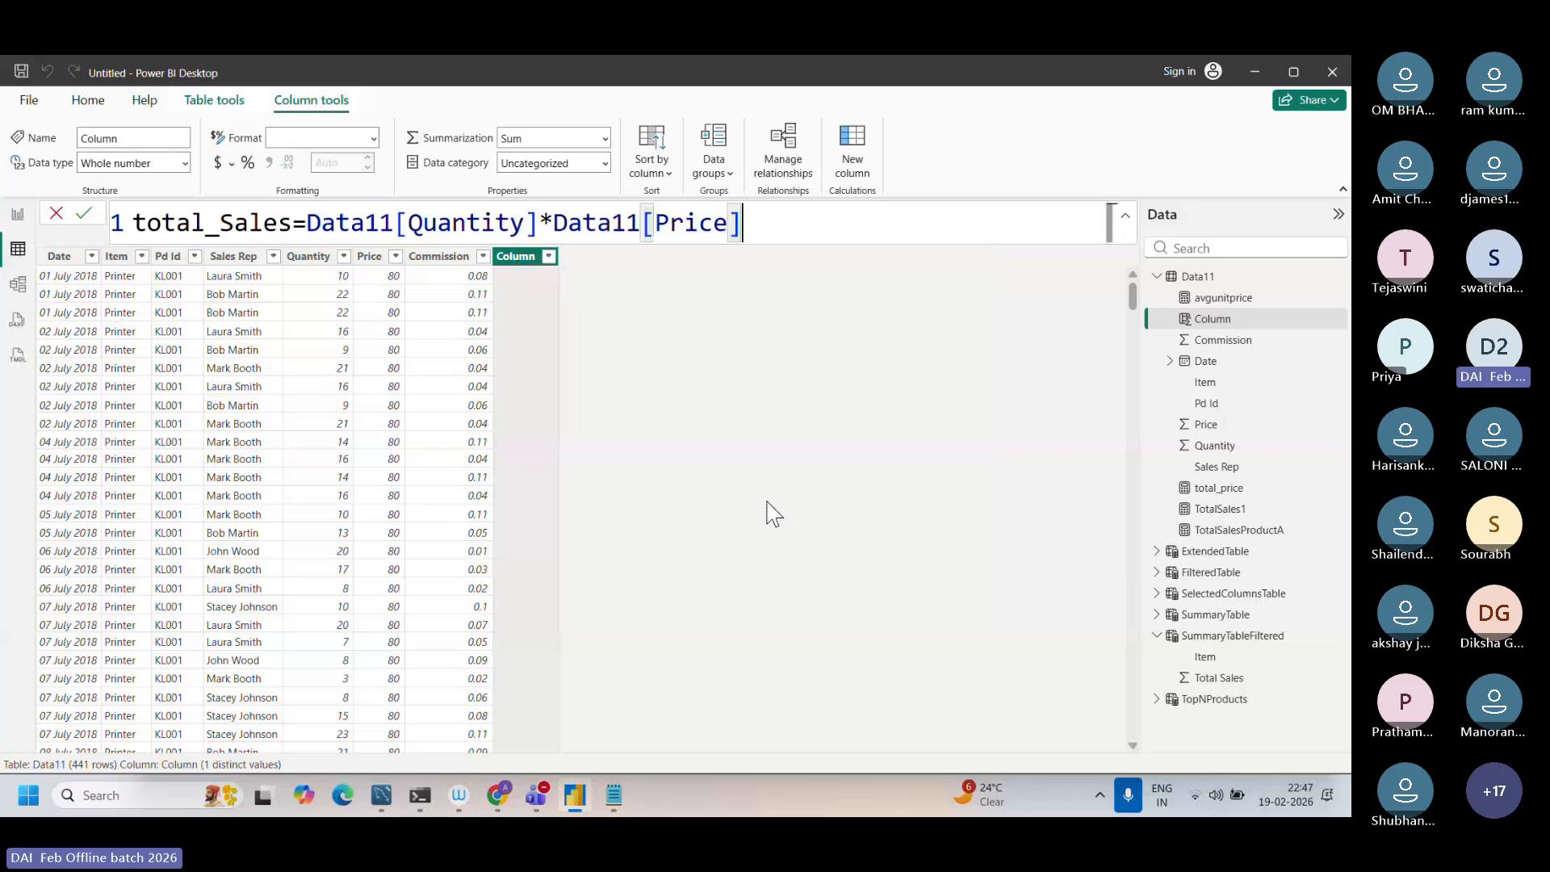
key("Return")
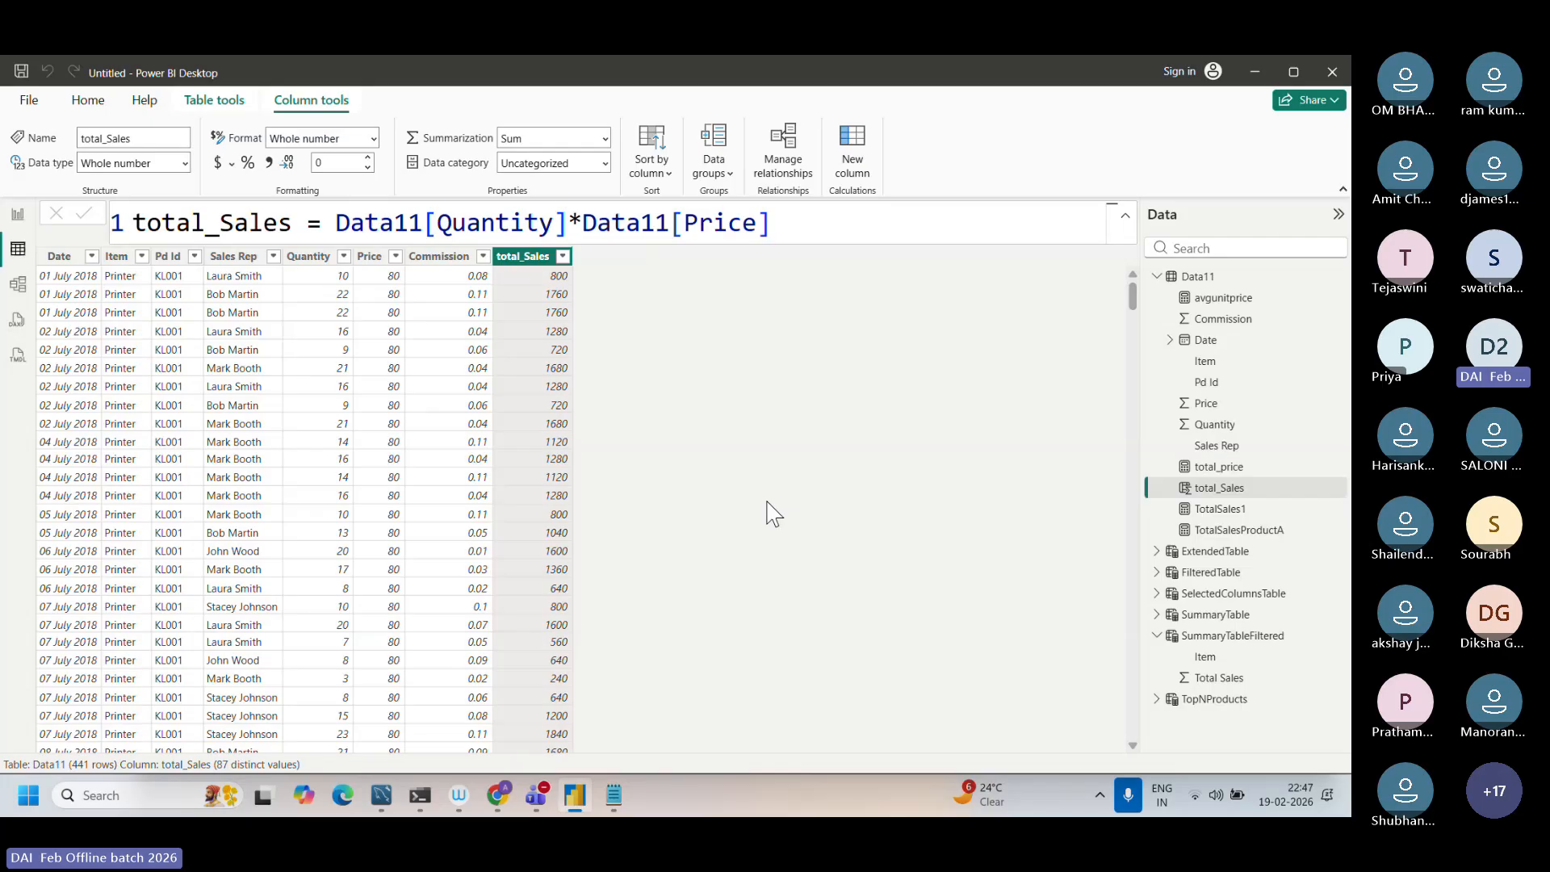
left_click(803, 231)
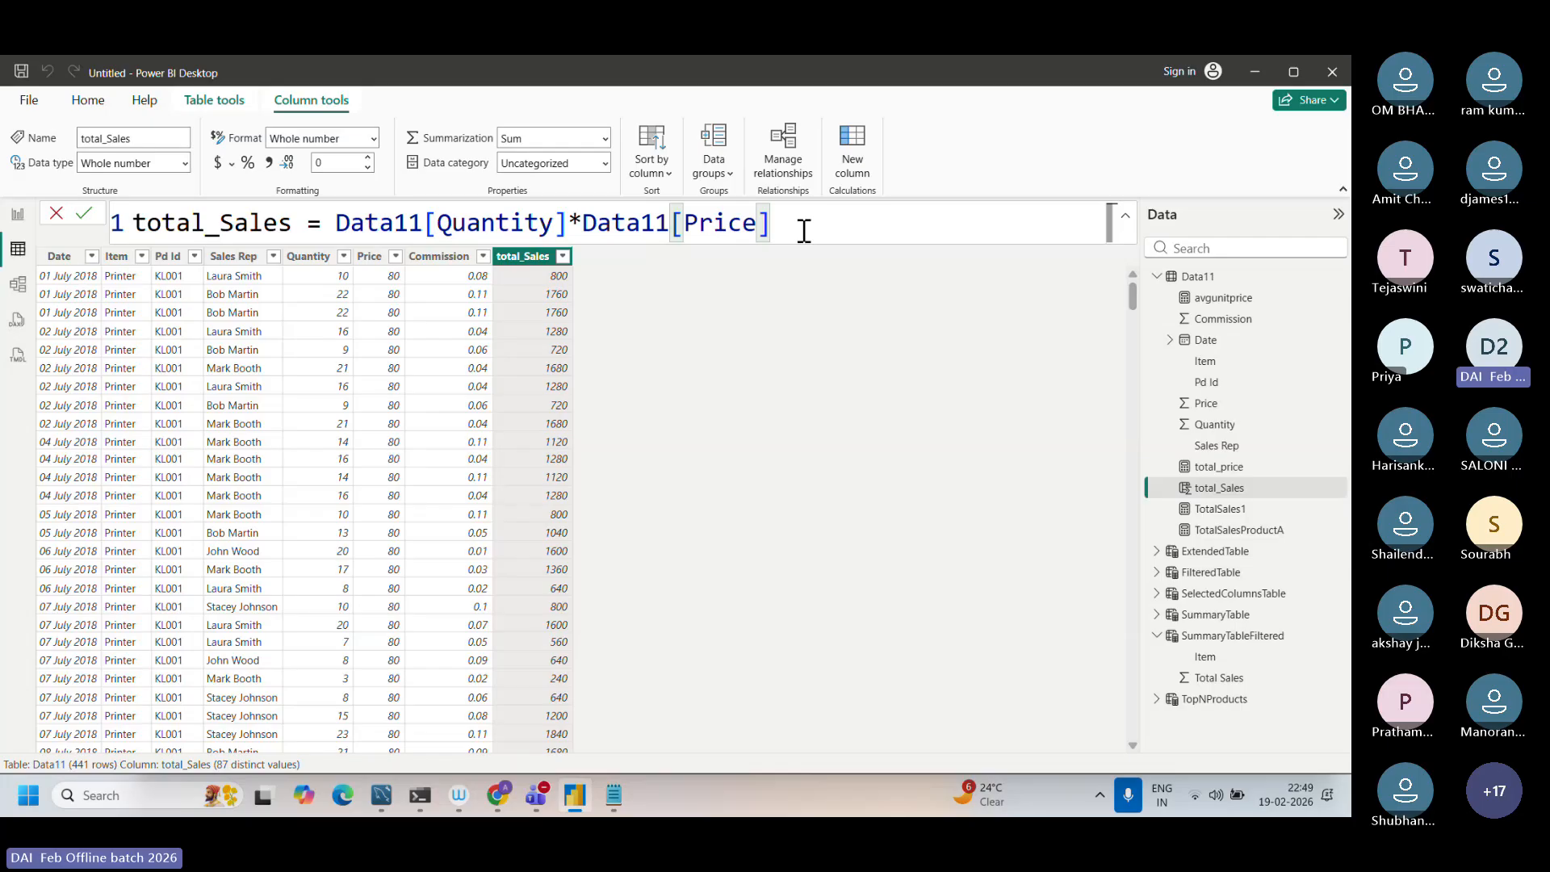
Step: Switch to Chrome and begin a Google query in a new tab with the words "difference between"
left_click(494, 799)
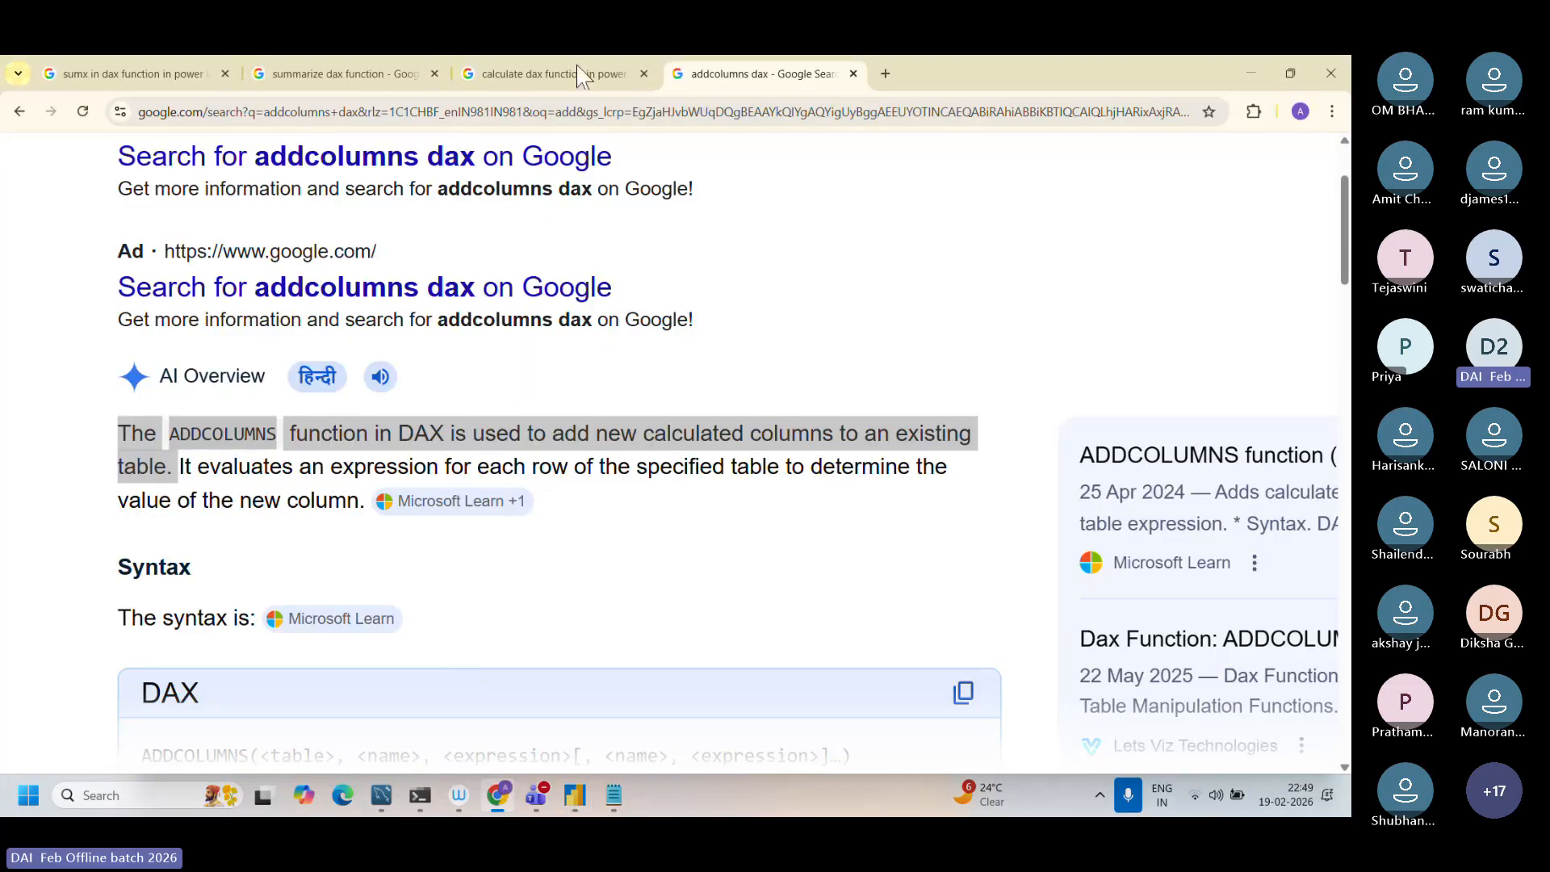
left_click(842, 98)
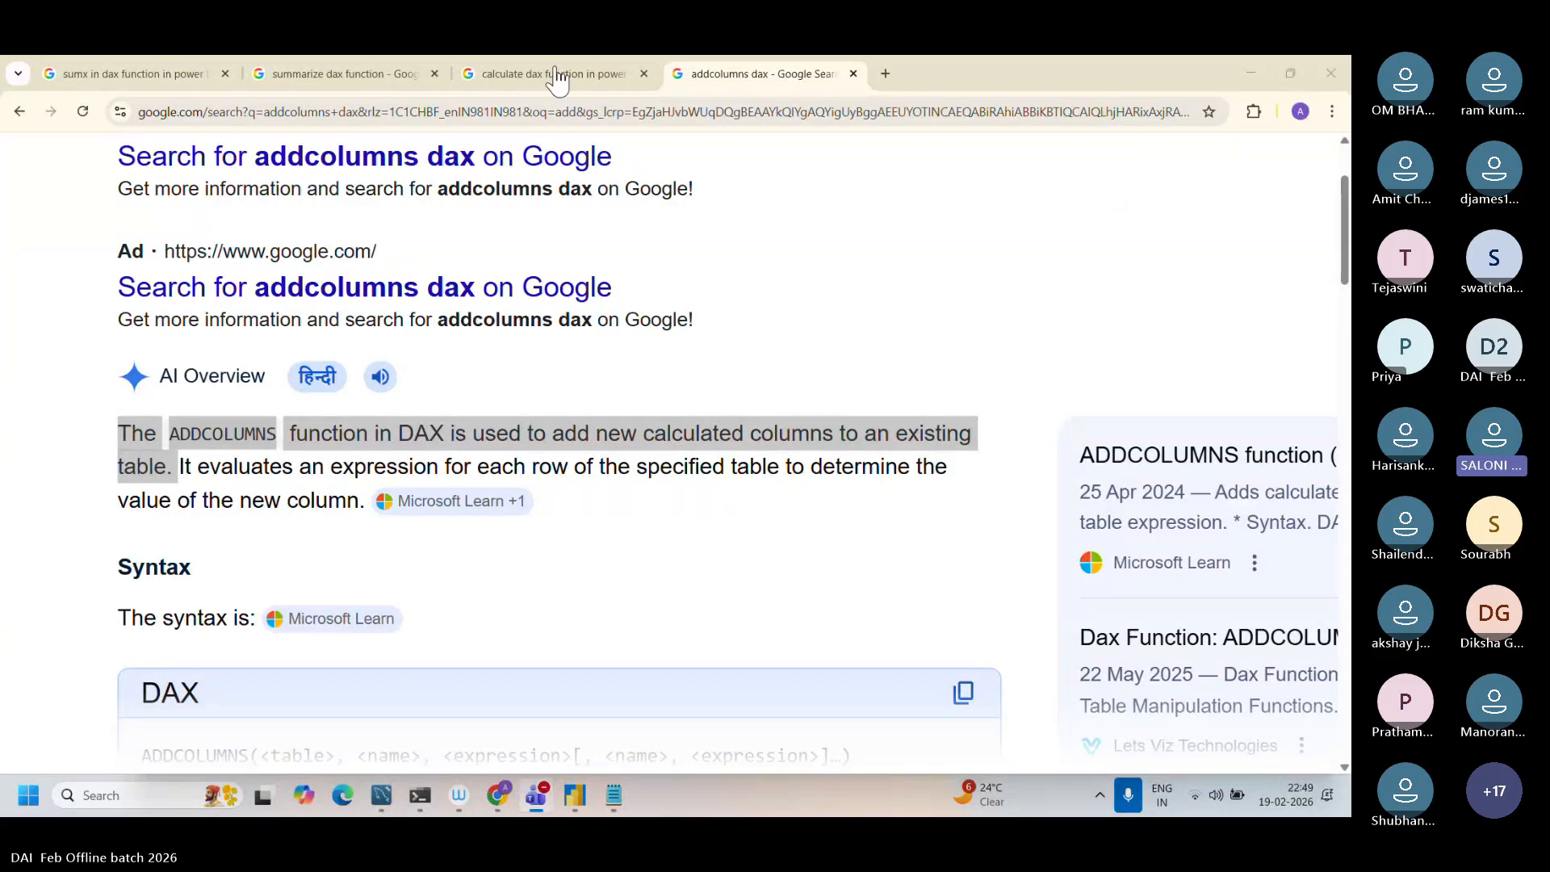
left_click(885, 74)
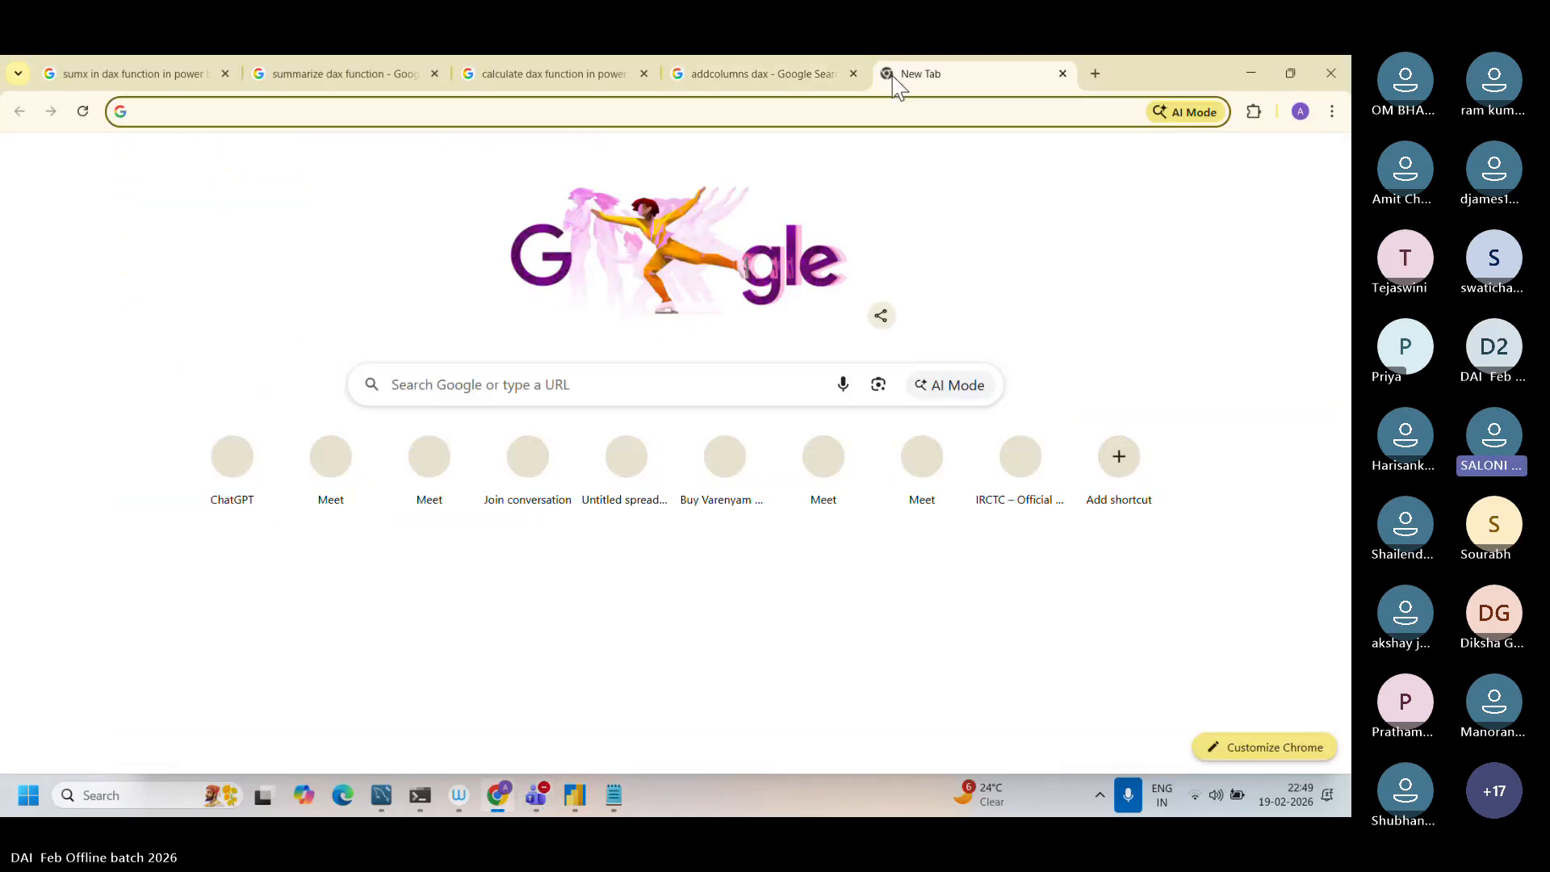
type("difference betw")
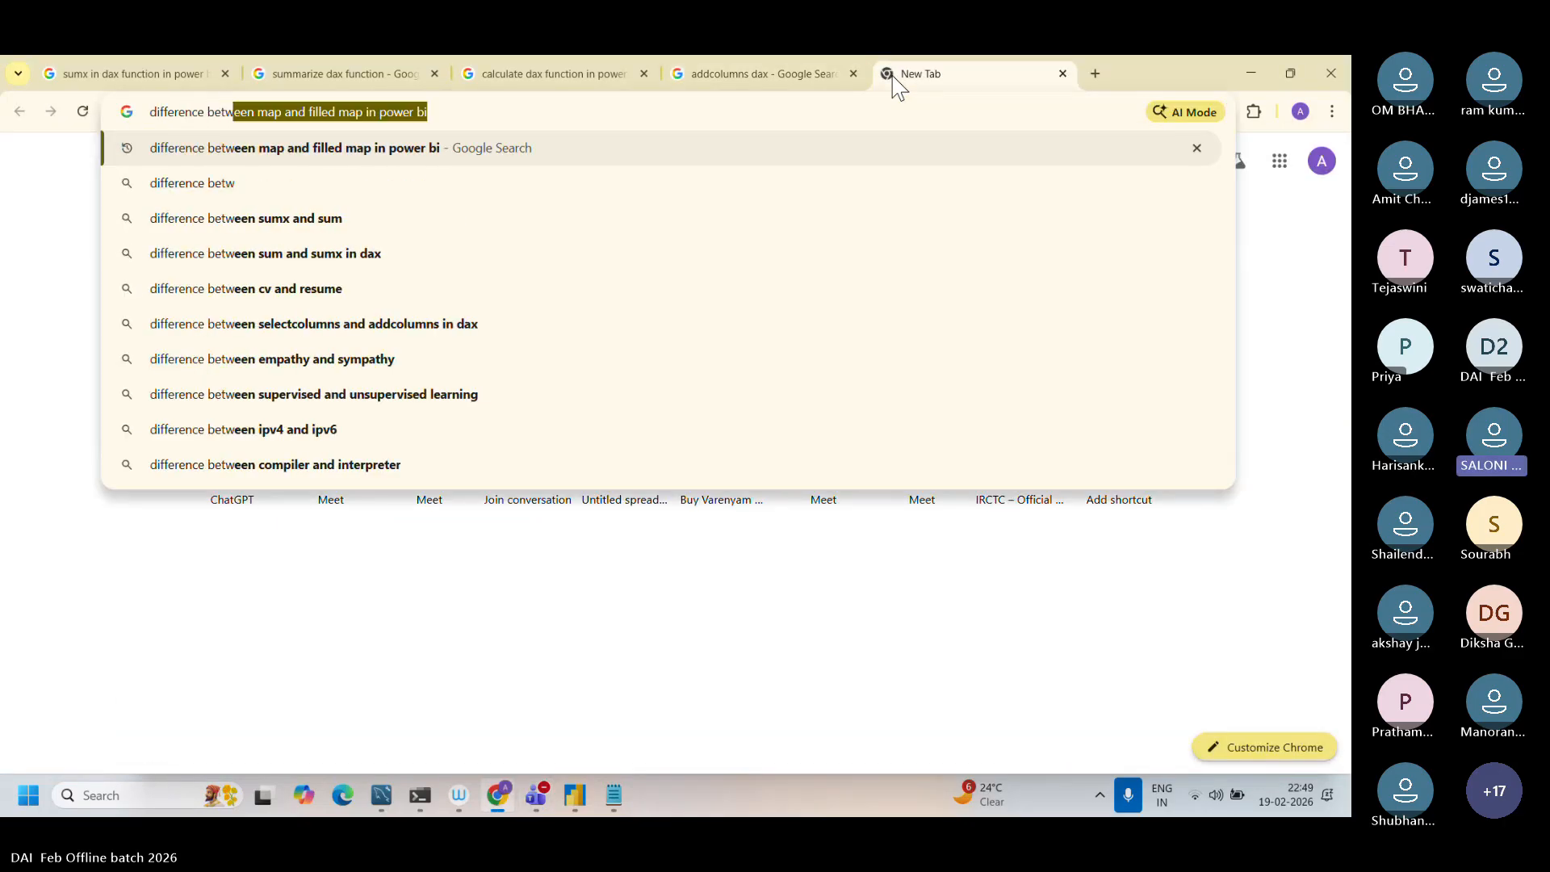
type("een")
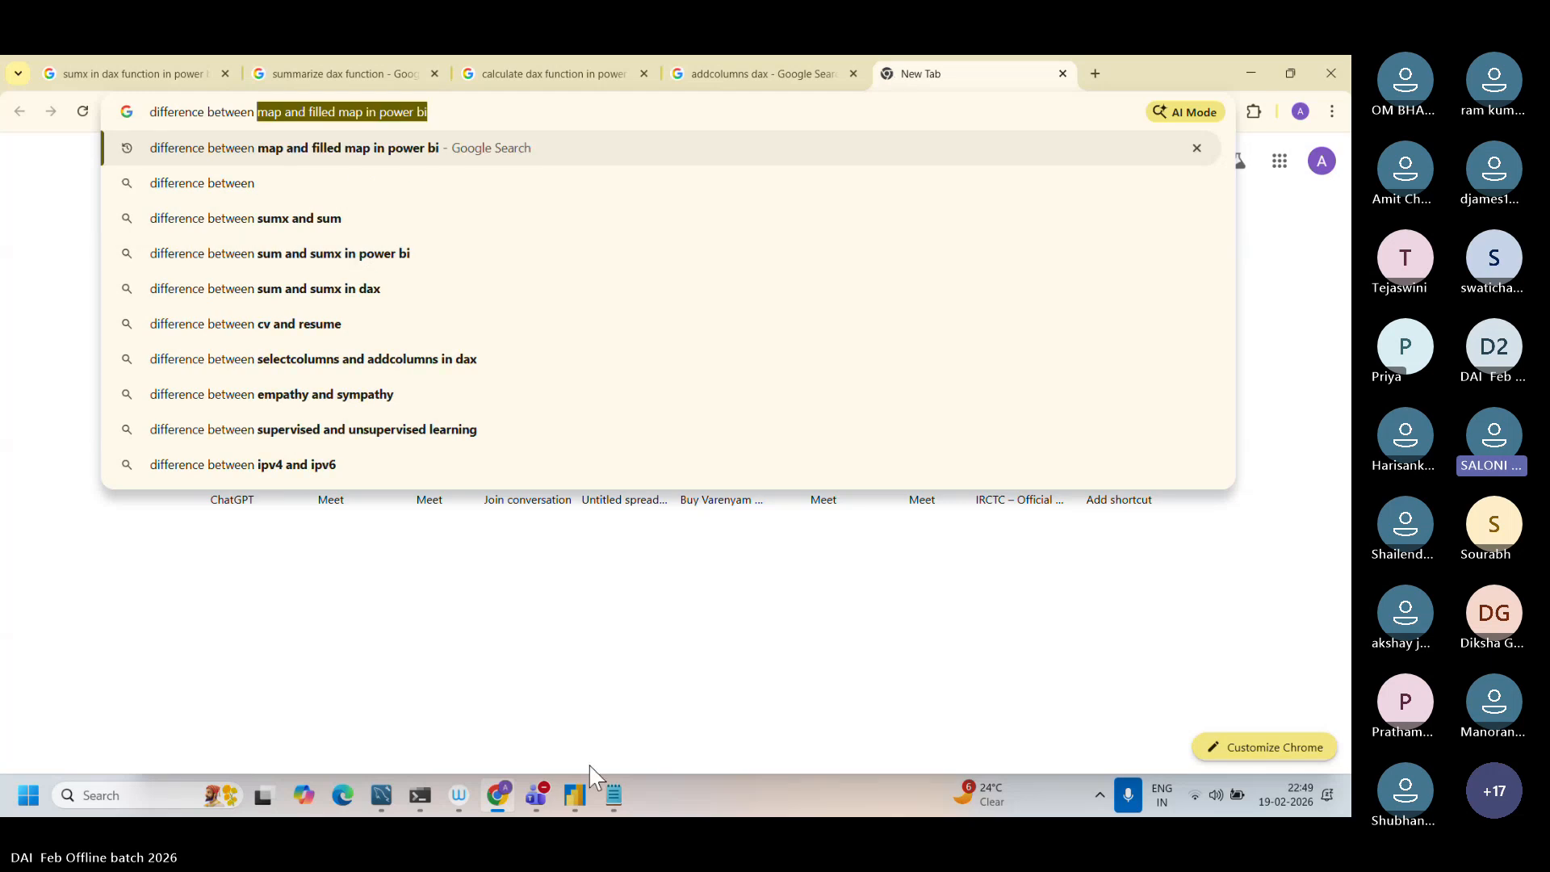
Step: Switch to Power BI Desktop, try the total_Sales column name with a space and without a separator, and restore its underscore
left_click(574, 795)
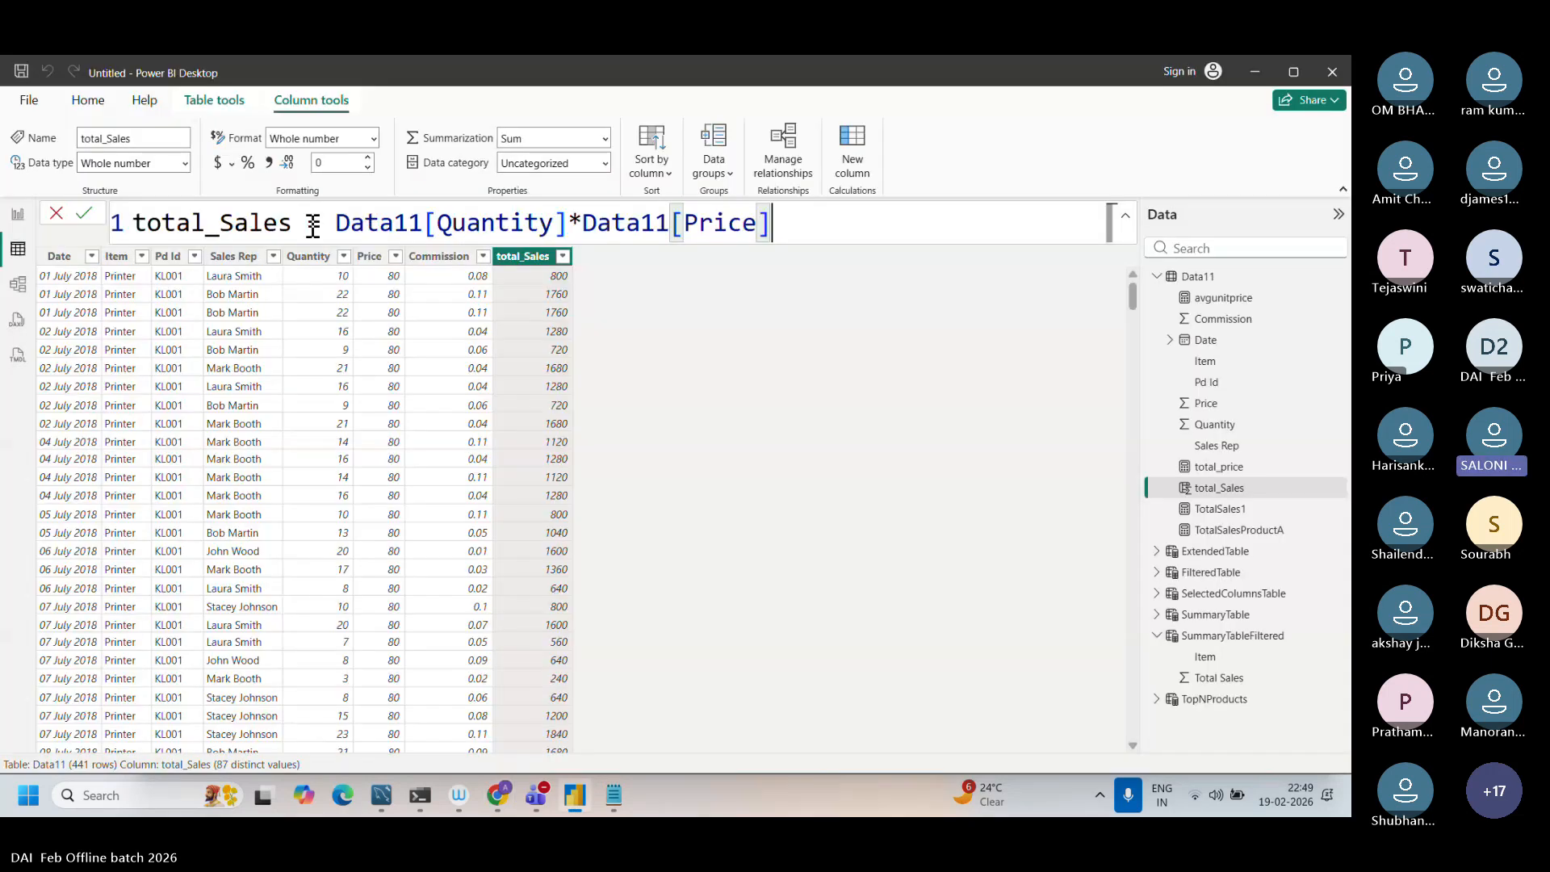
left_click_drag(303, 231, 137, 227)
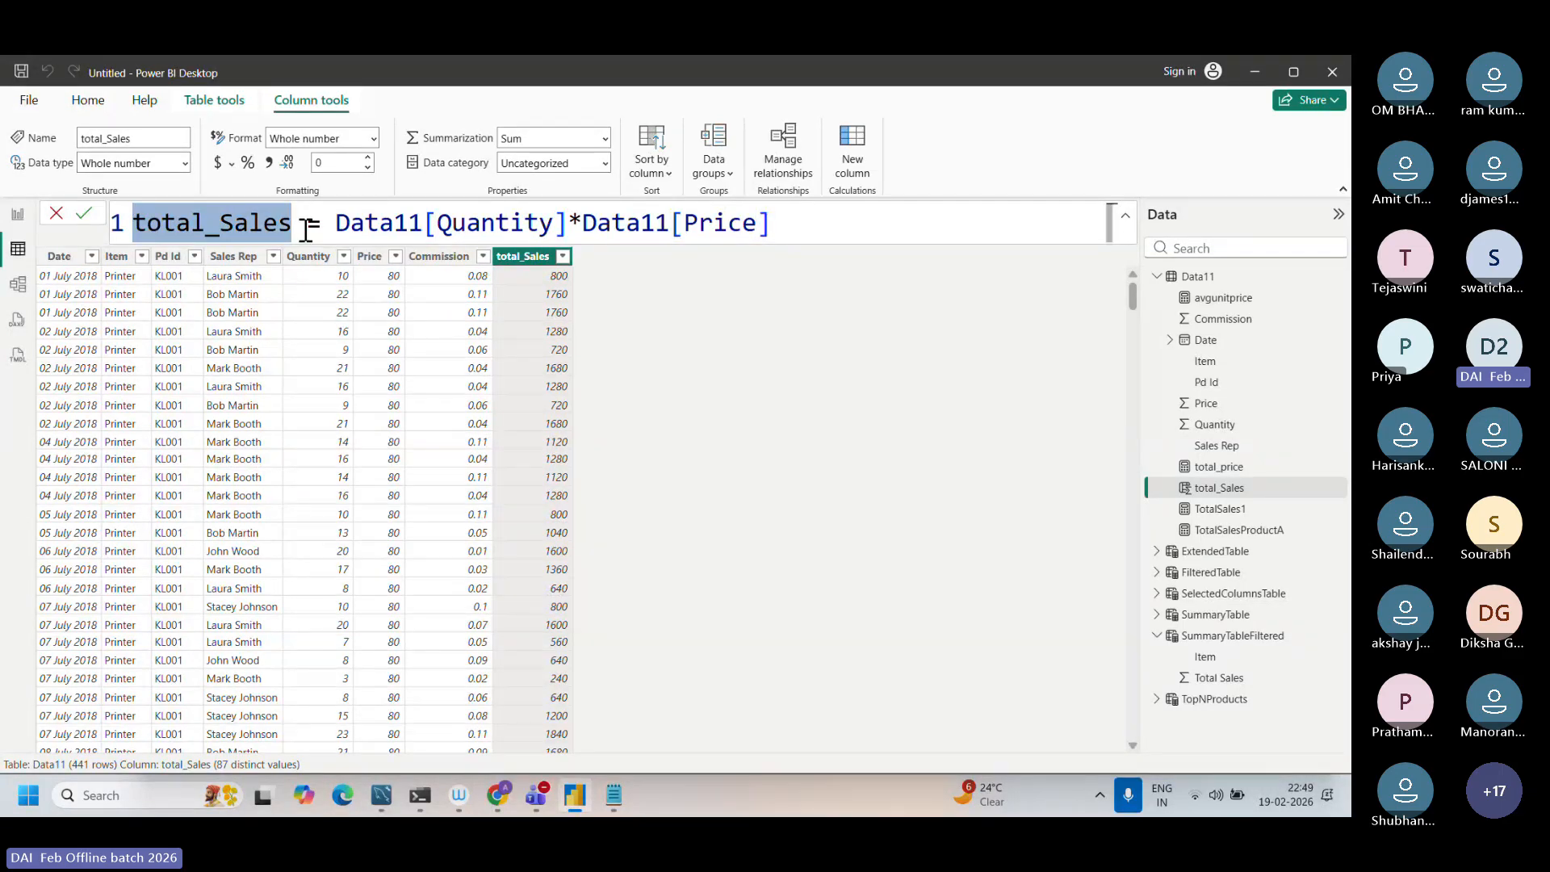
double_click(196, 226)
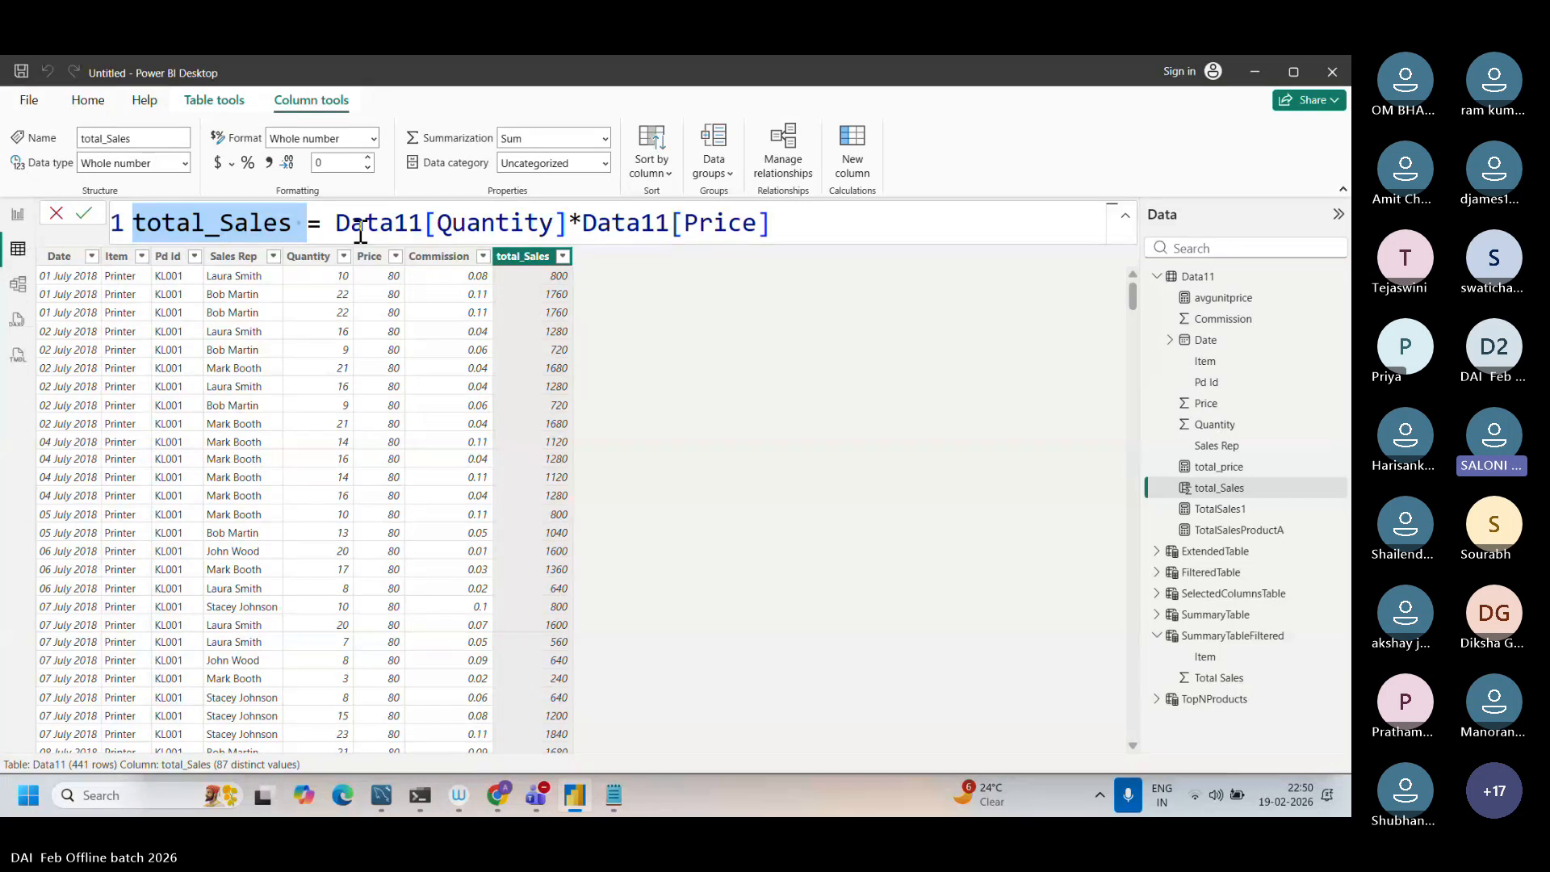
left_click(217, 228)
key("BackSpace")
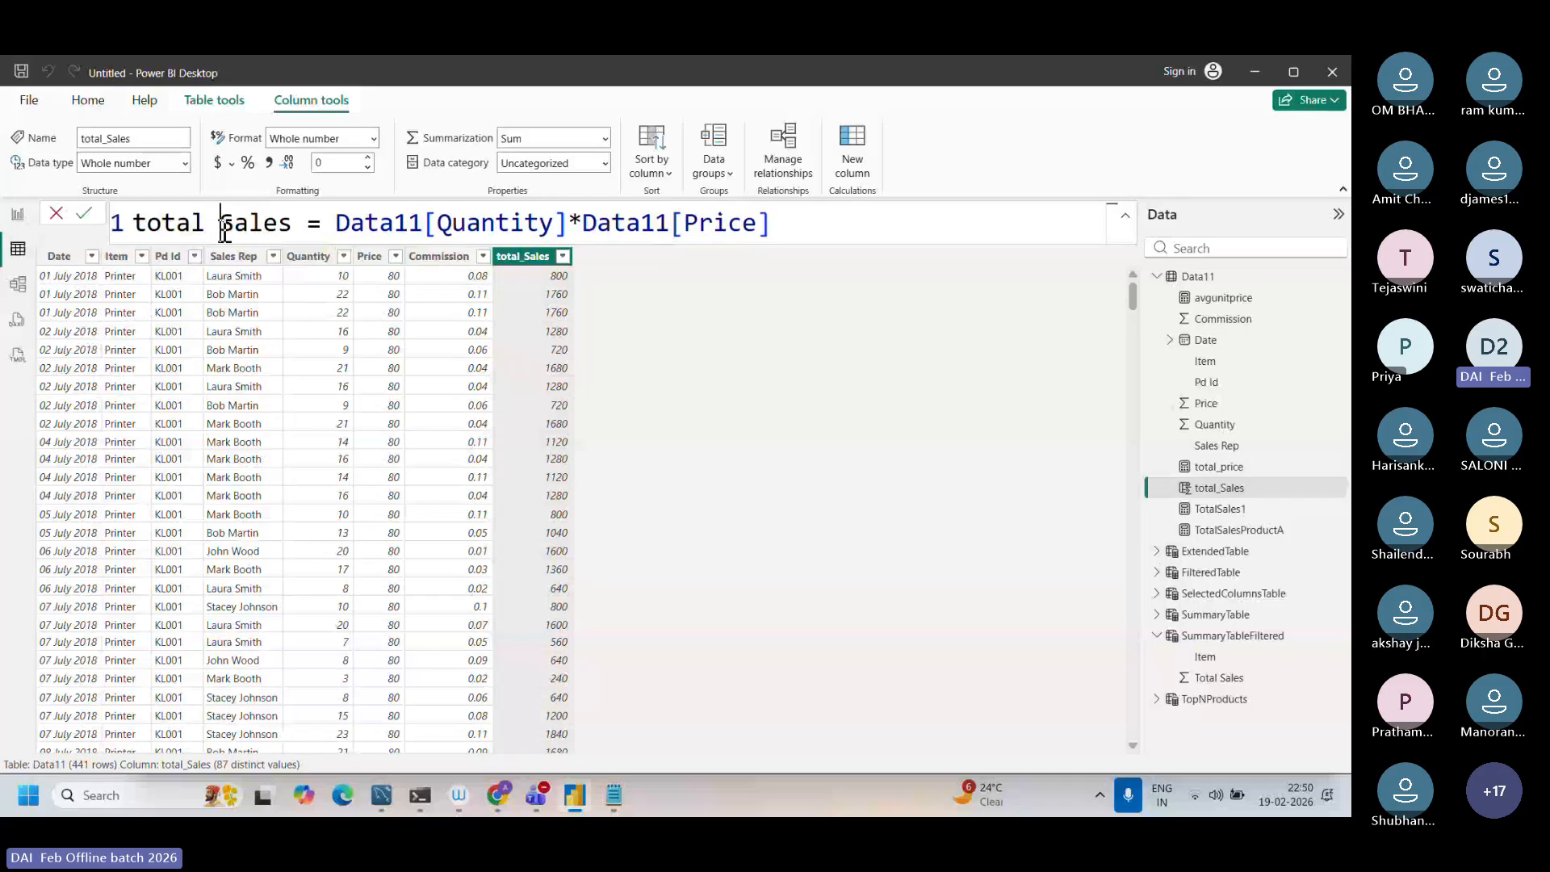
key("BackSpace")
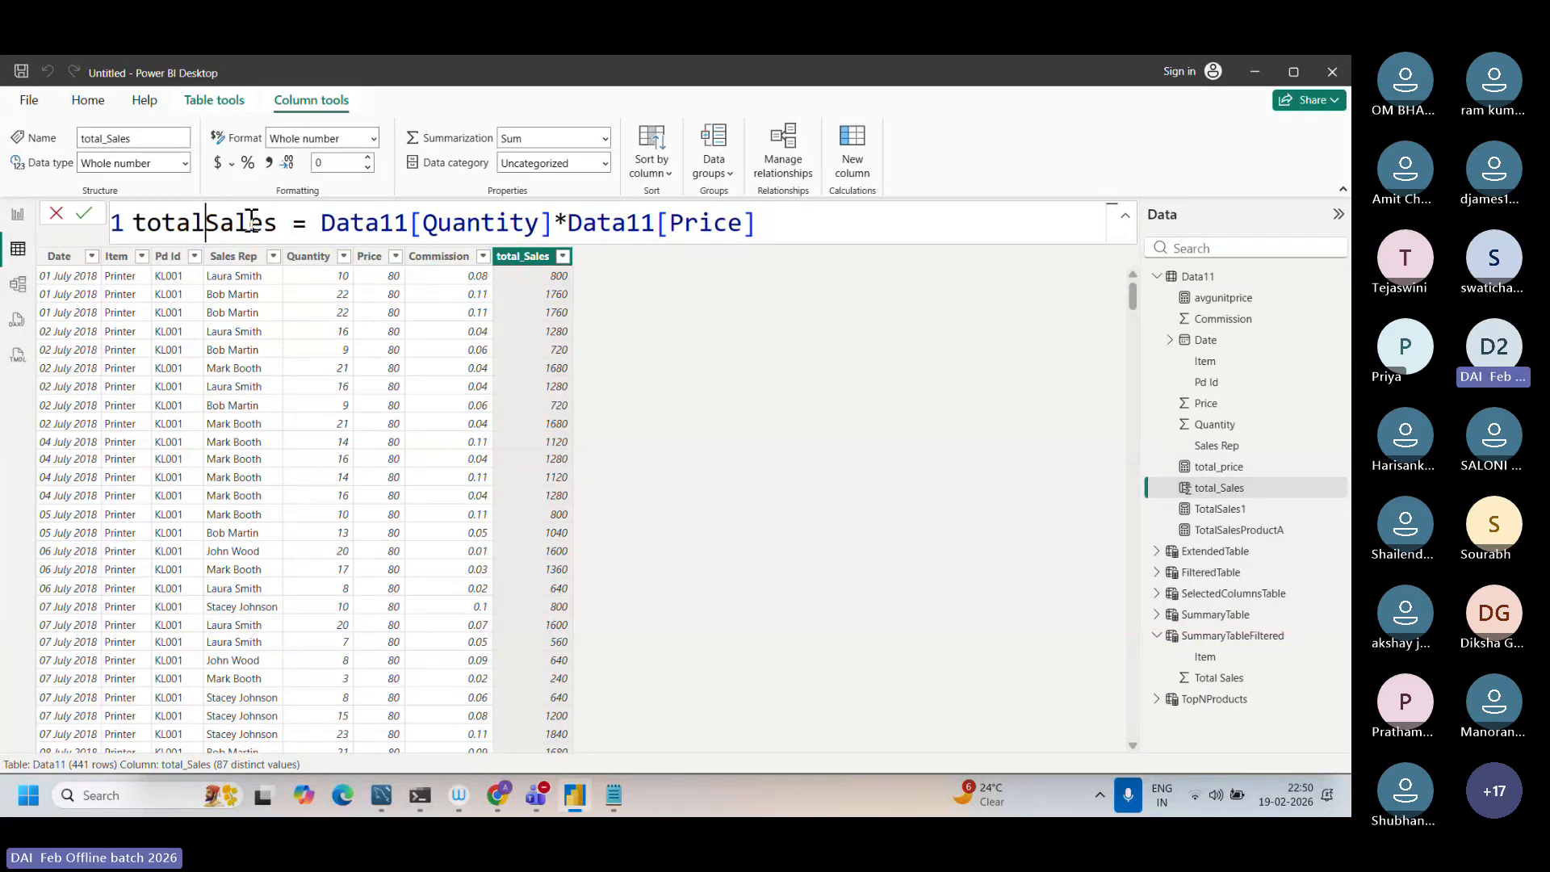
type("_")
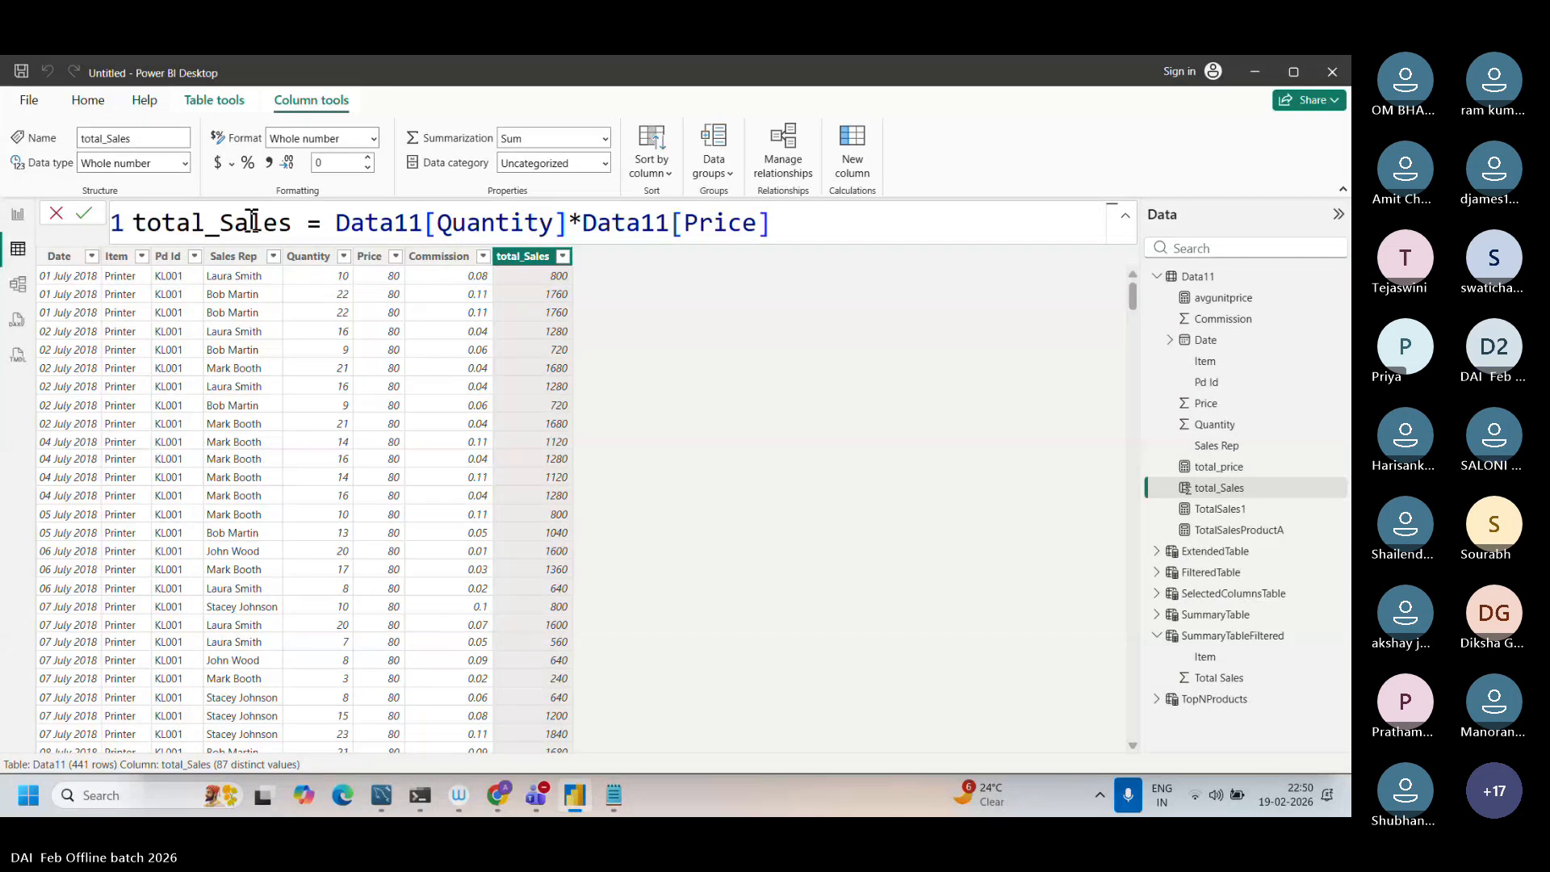
key("Return")
Step: Switch to Chrome and complete the Google search as "difference between calculate and calculatetable"
left_click(497, 798)
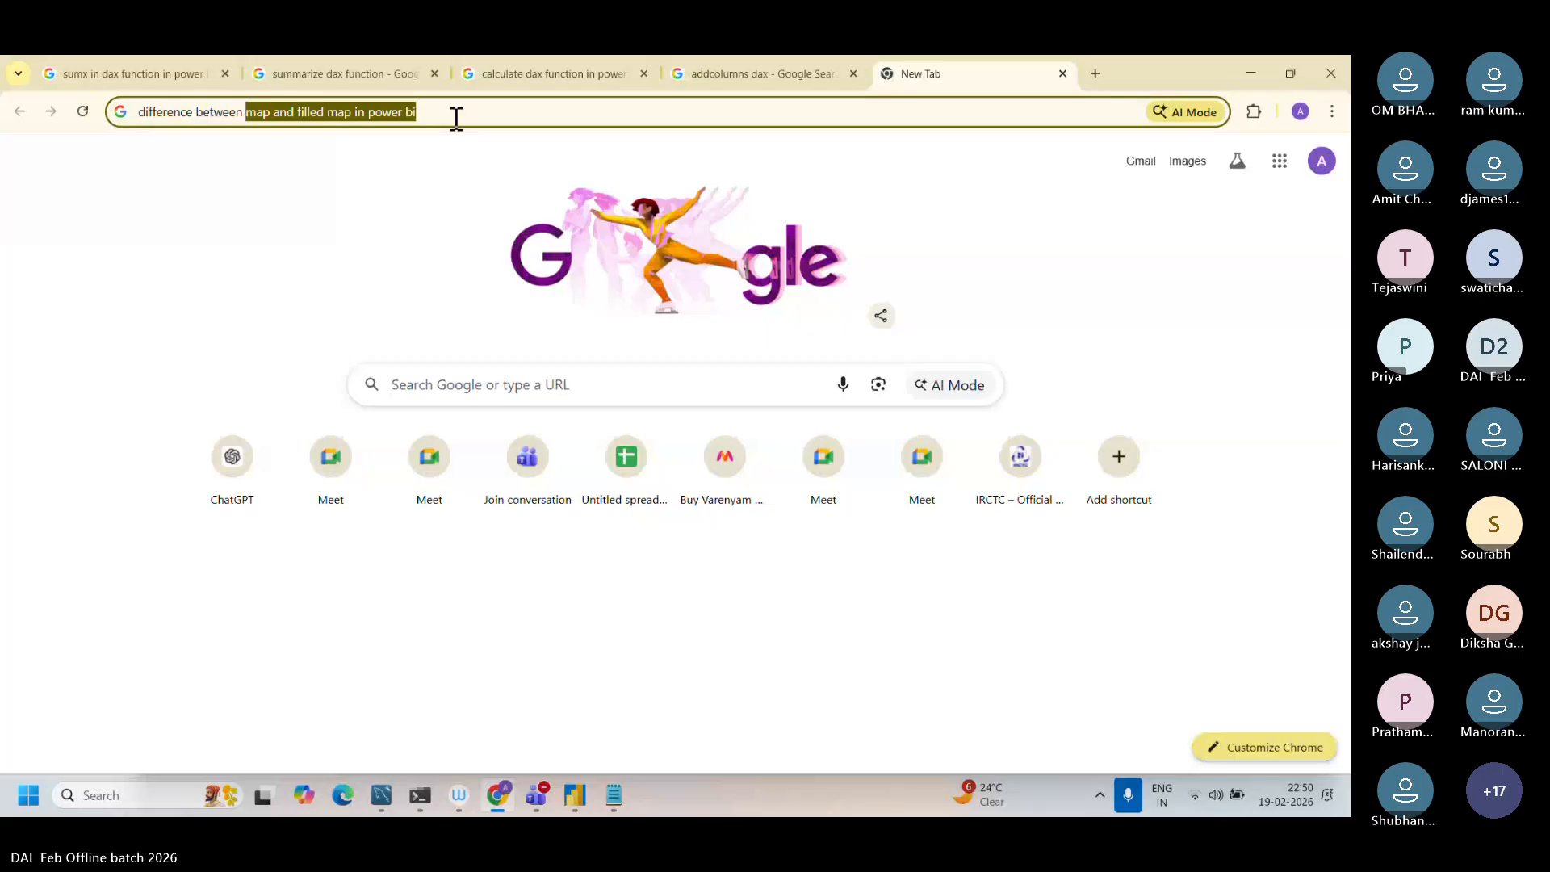
type("calcu")
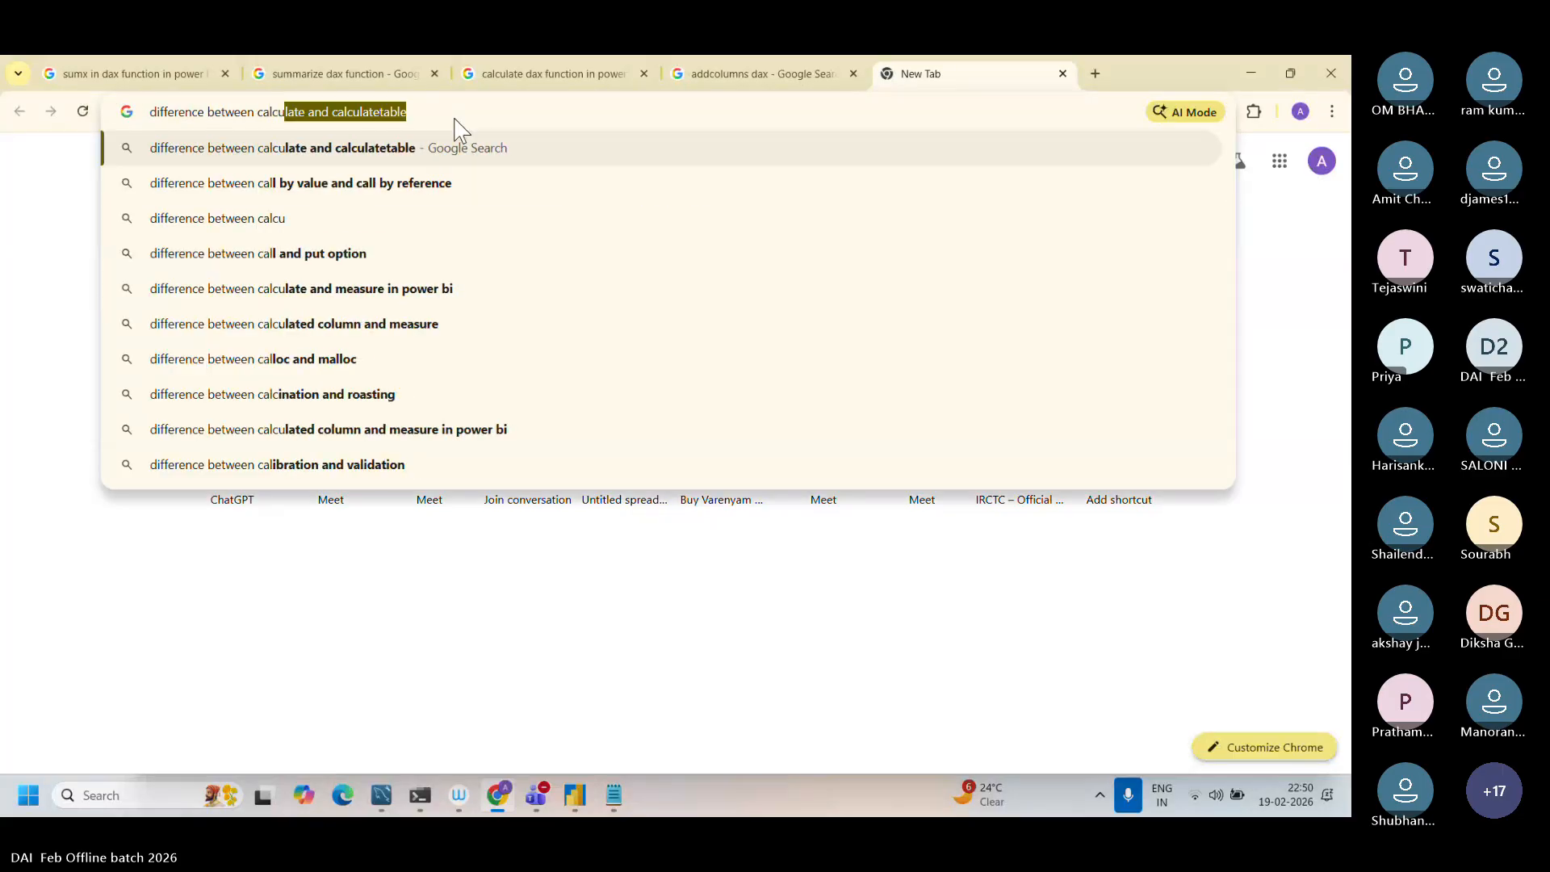
type("late and calculatetable")
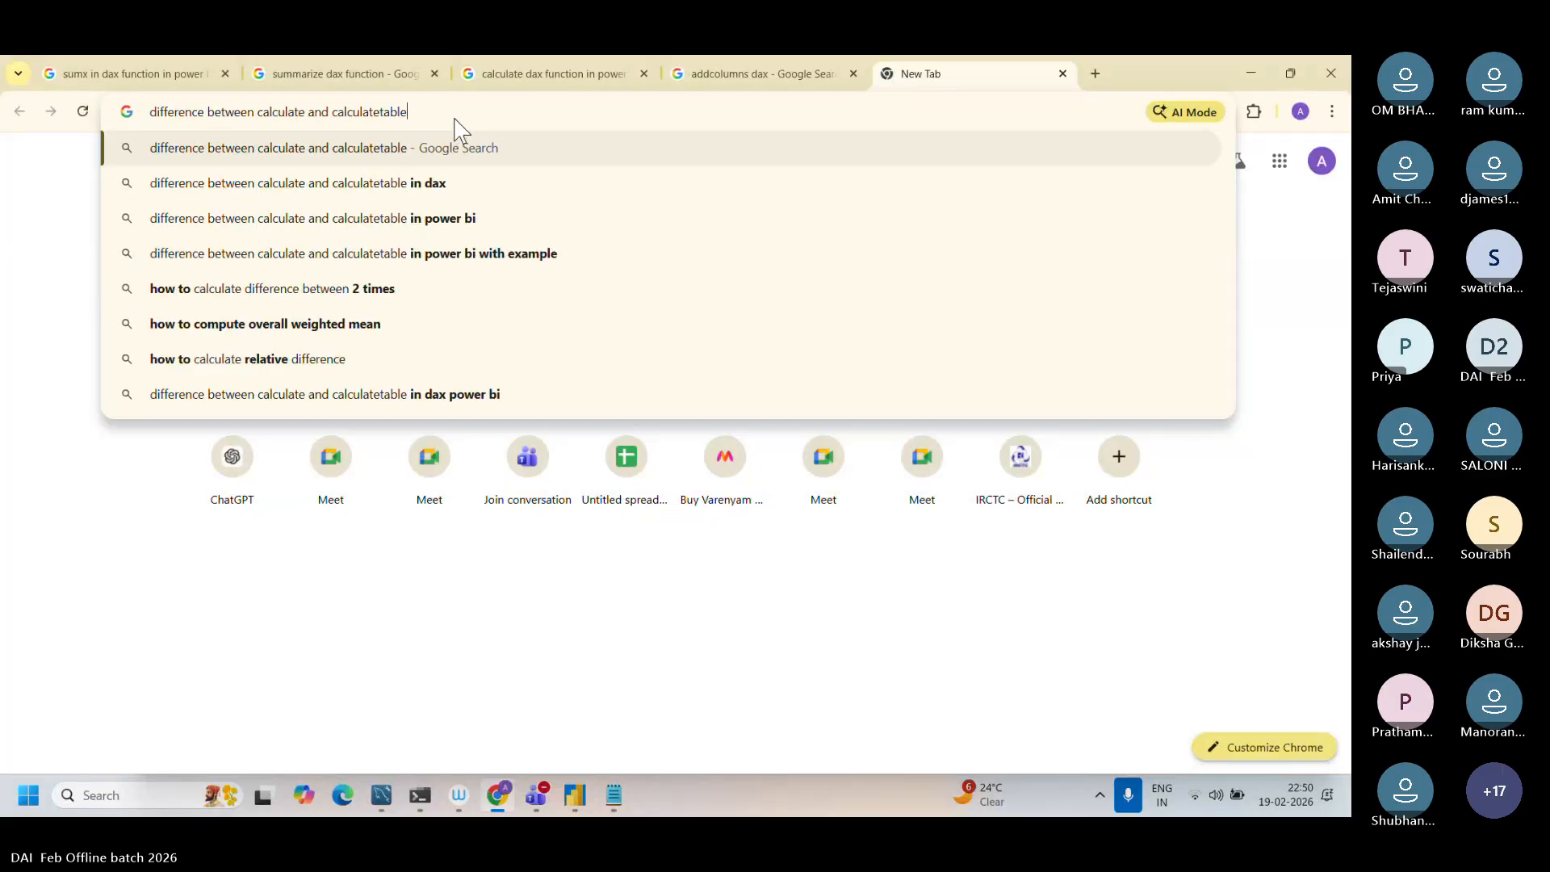
key("Return")
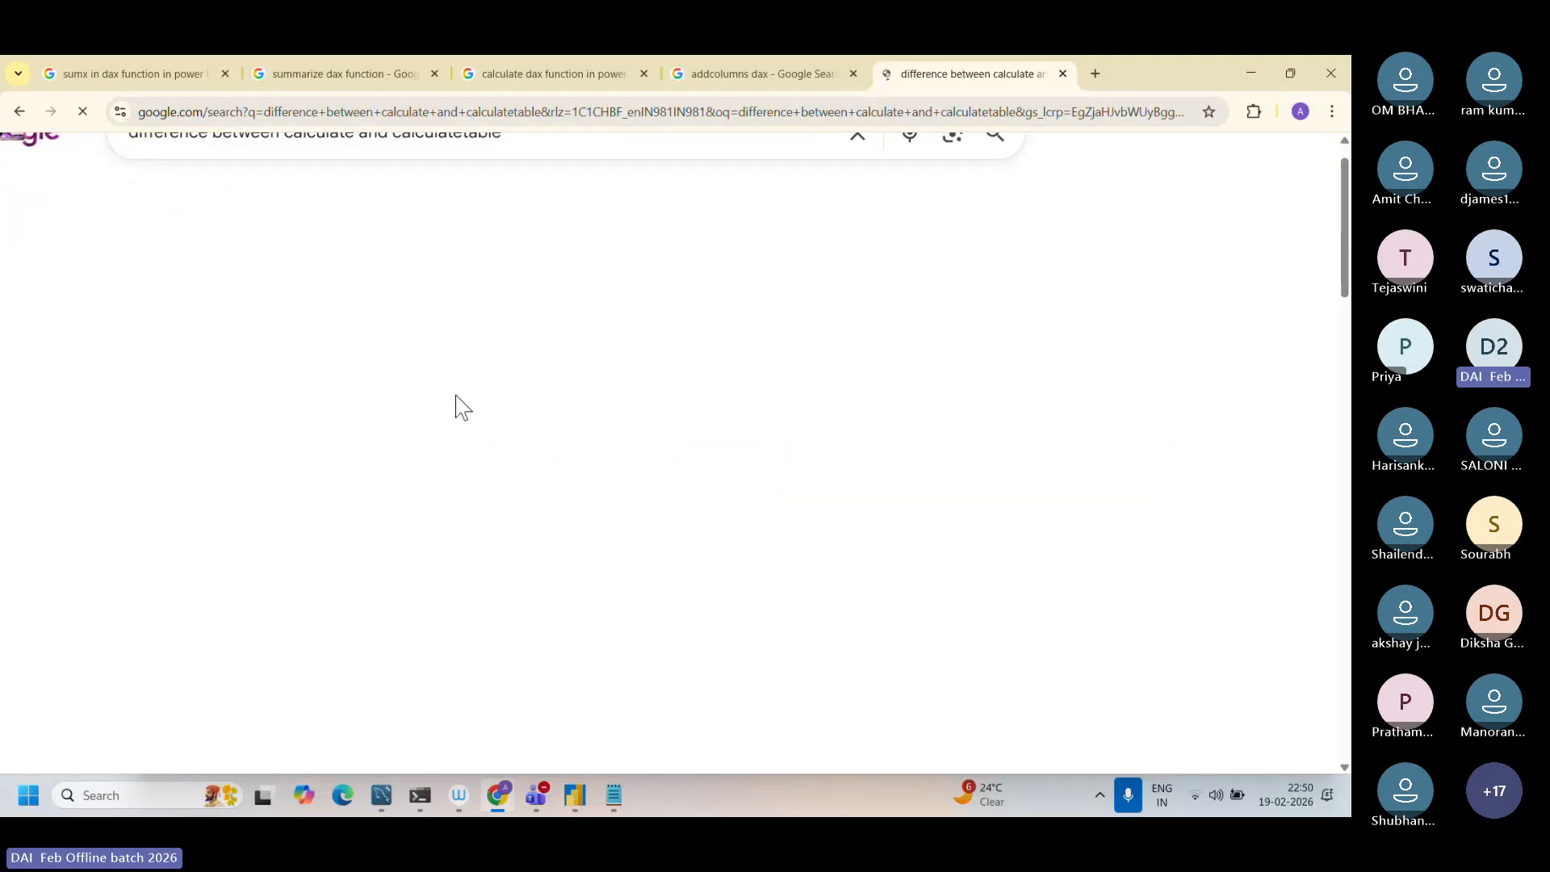
Step: Examine the AI Overview's explanation of the difference between the CALCULATE and CALCULATETABLE functions, highlighting the key sentence
scroll(456, 395, "down", 2)
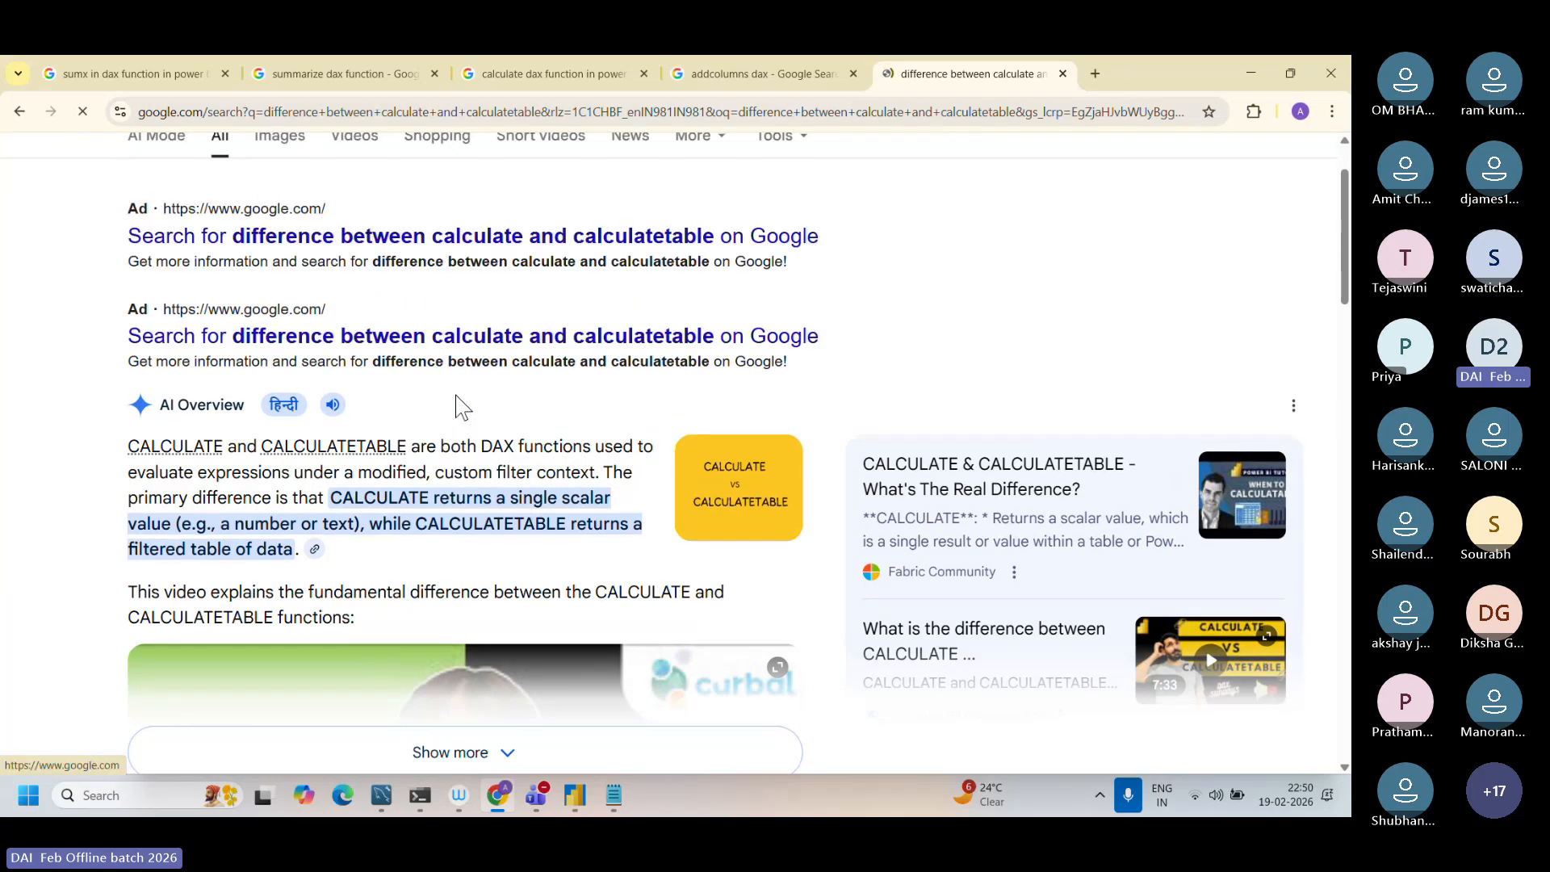
scroll(392, 424, "up", 2)
mouse_move(292, 444)
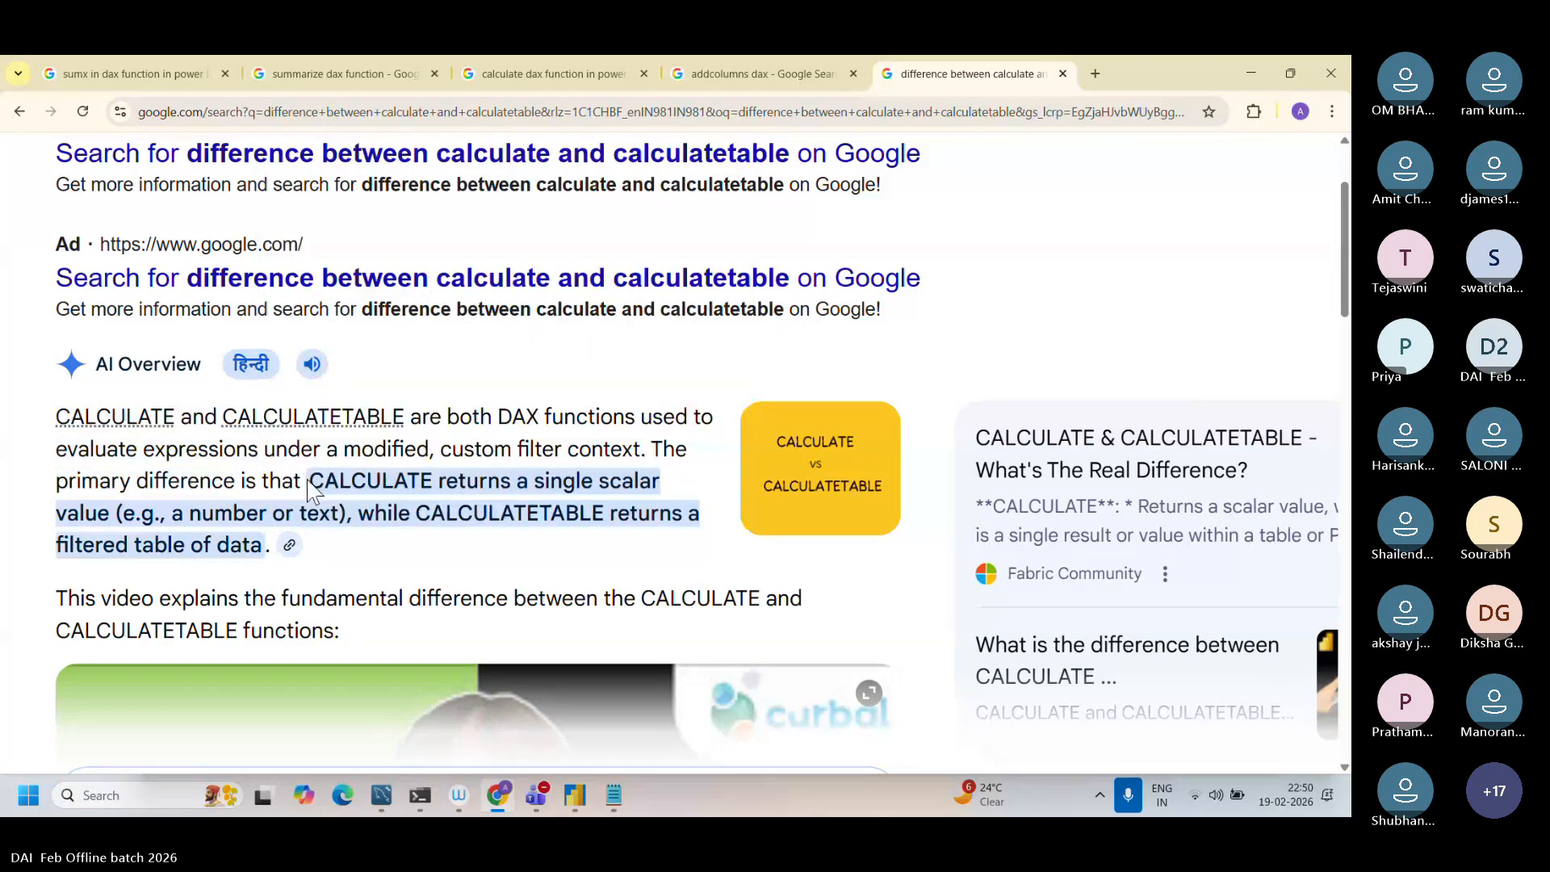
scroll(311, 490, "down", 7)
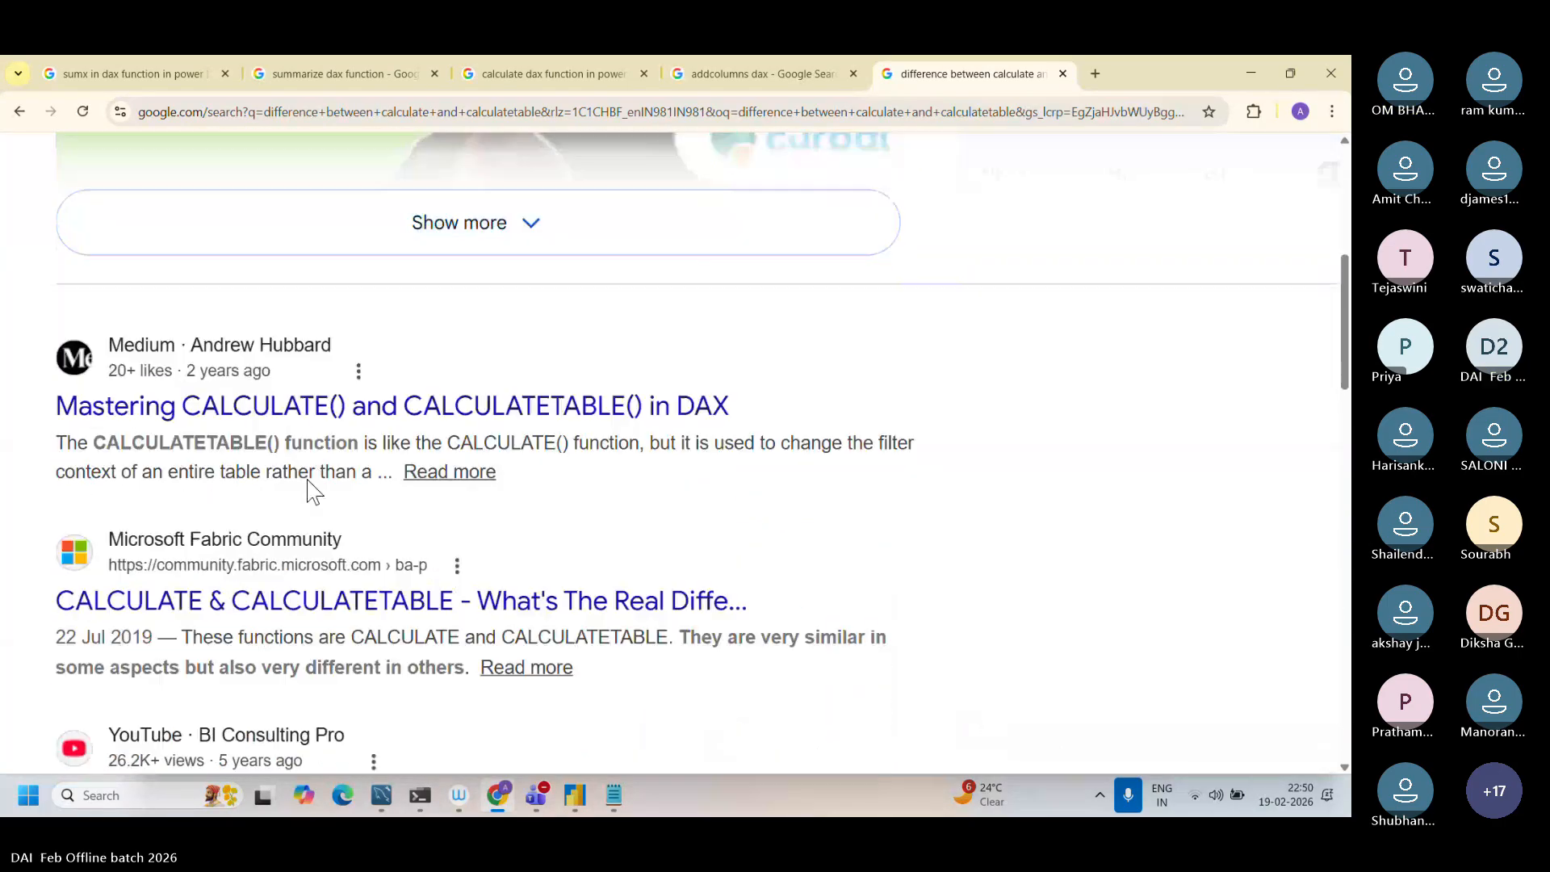
scroll(310, 490, "up", 1)
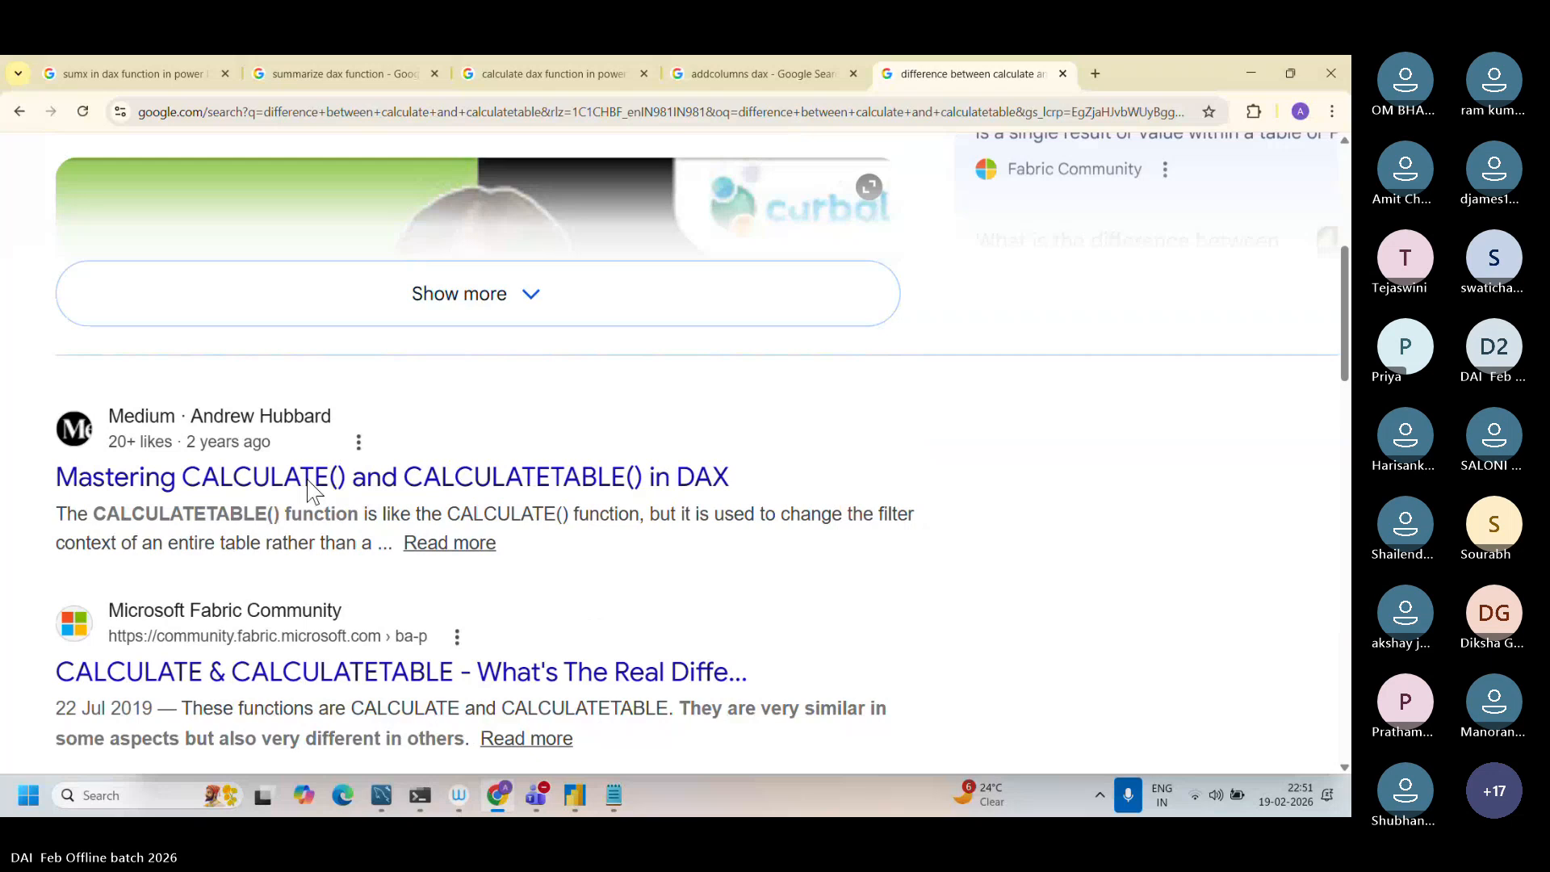
scroll(310, 490, "up", 6)
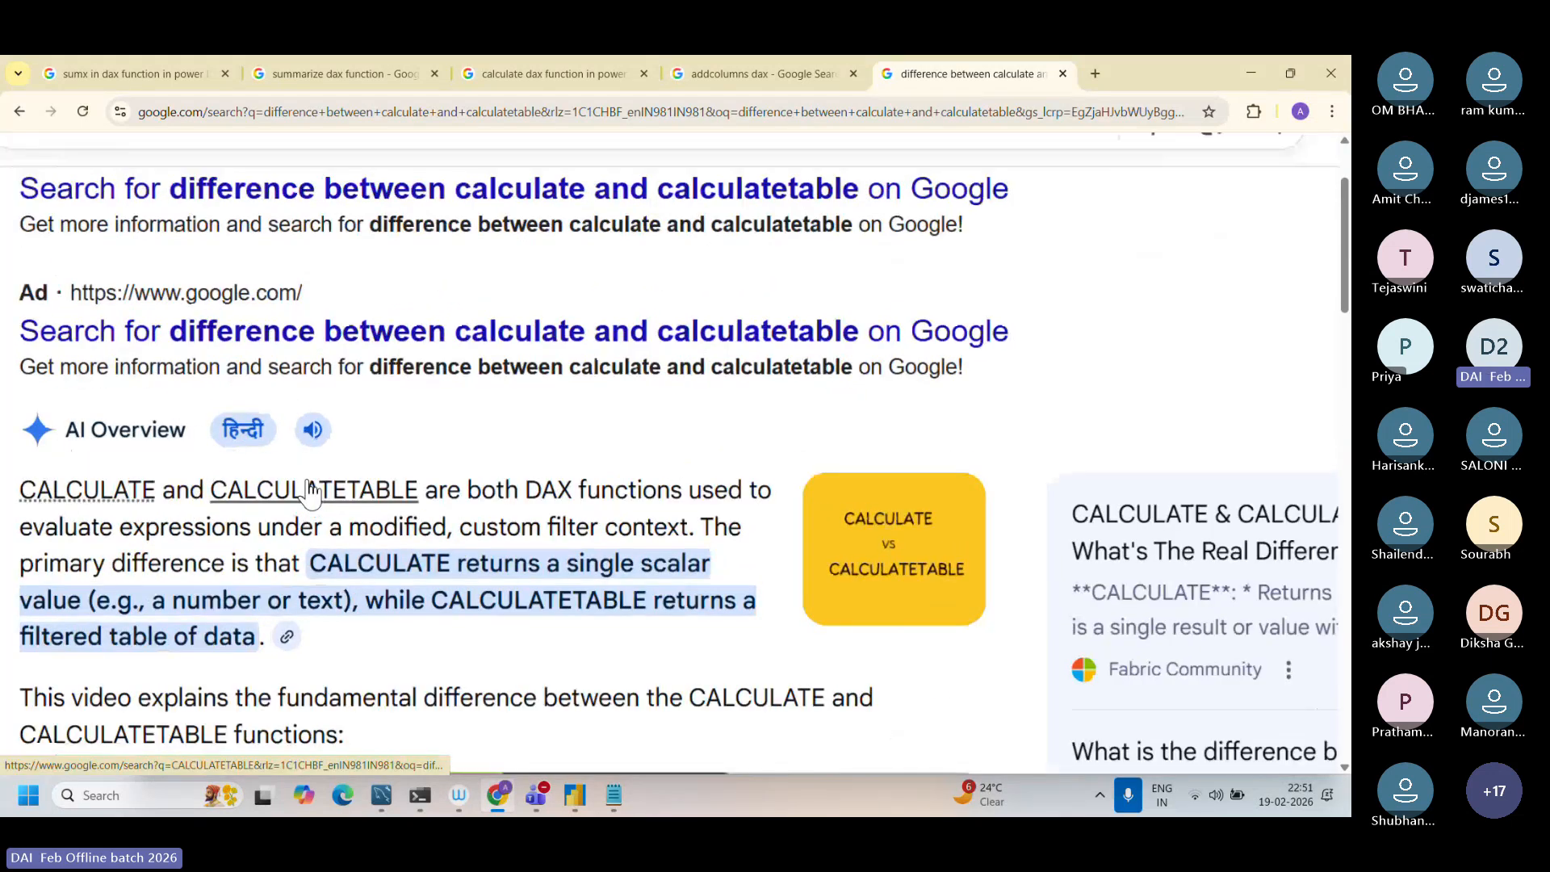
scroll(311, 490, "up", 1)
left_click_drag(390, 413, 723, 512)
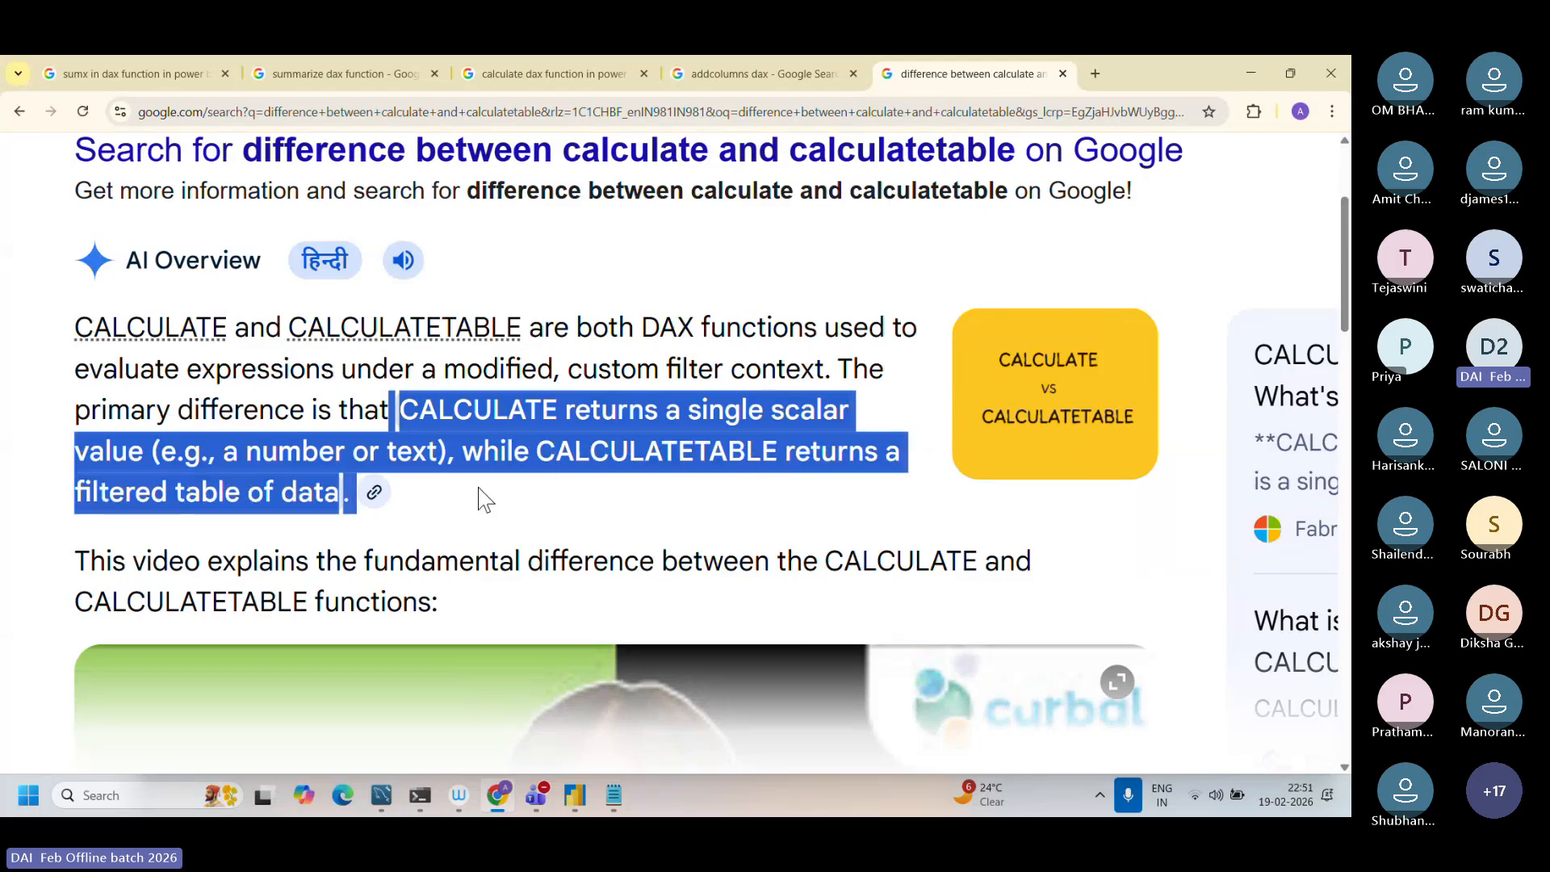
left_click(373, 493)
scroll(346, 498, "up", 3)
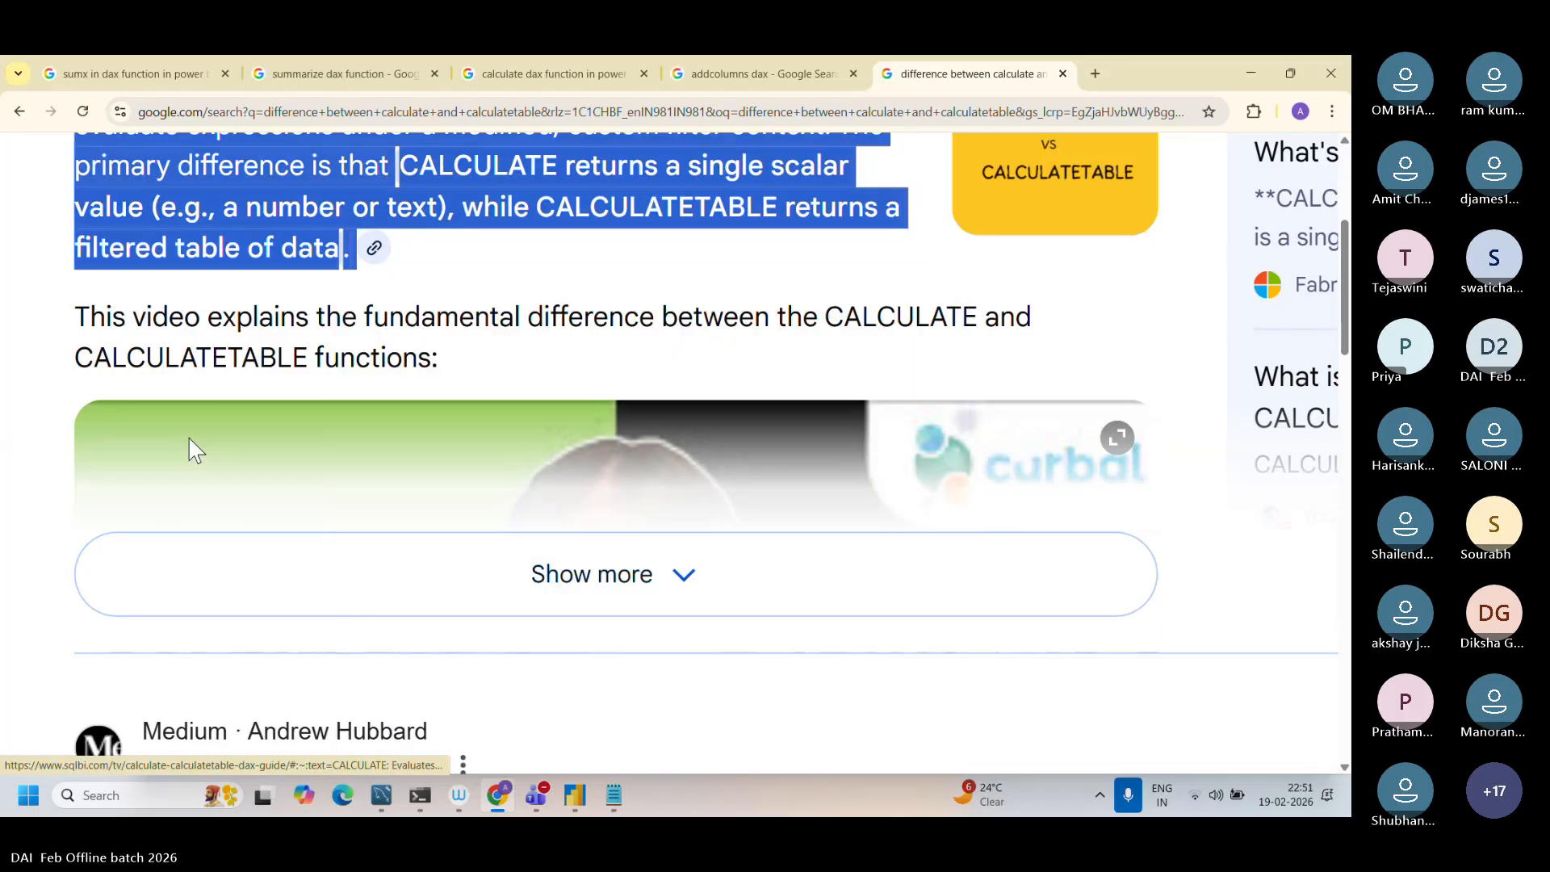
scroll(187, 436, "up", 1)
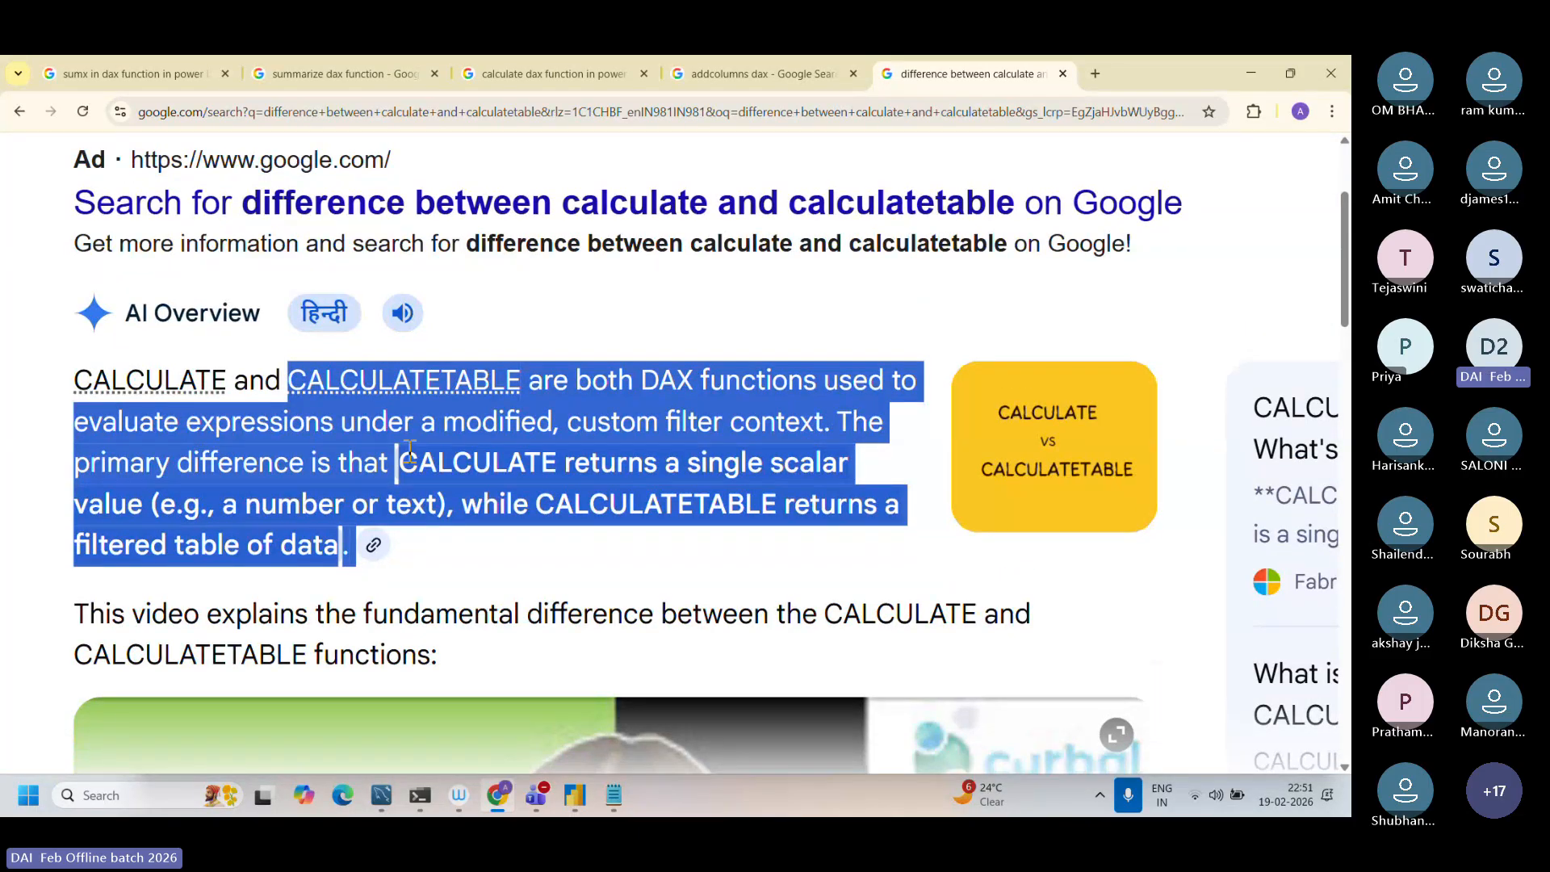
left_click(386, 462)
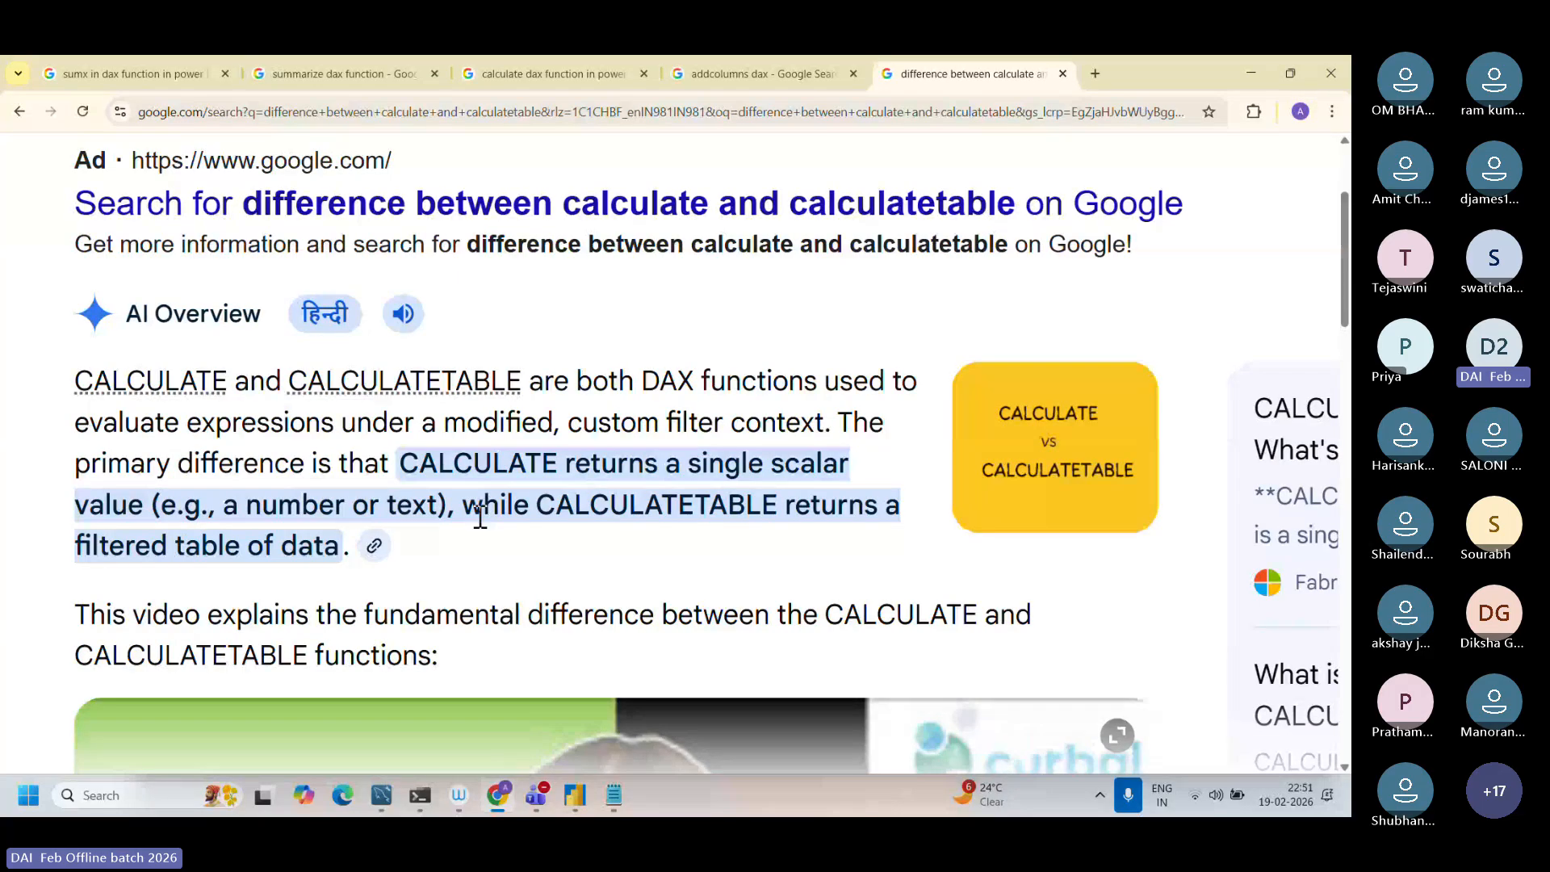
left_click_drag(408, 463, 374, 547)
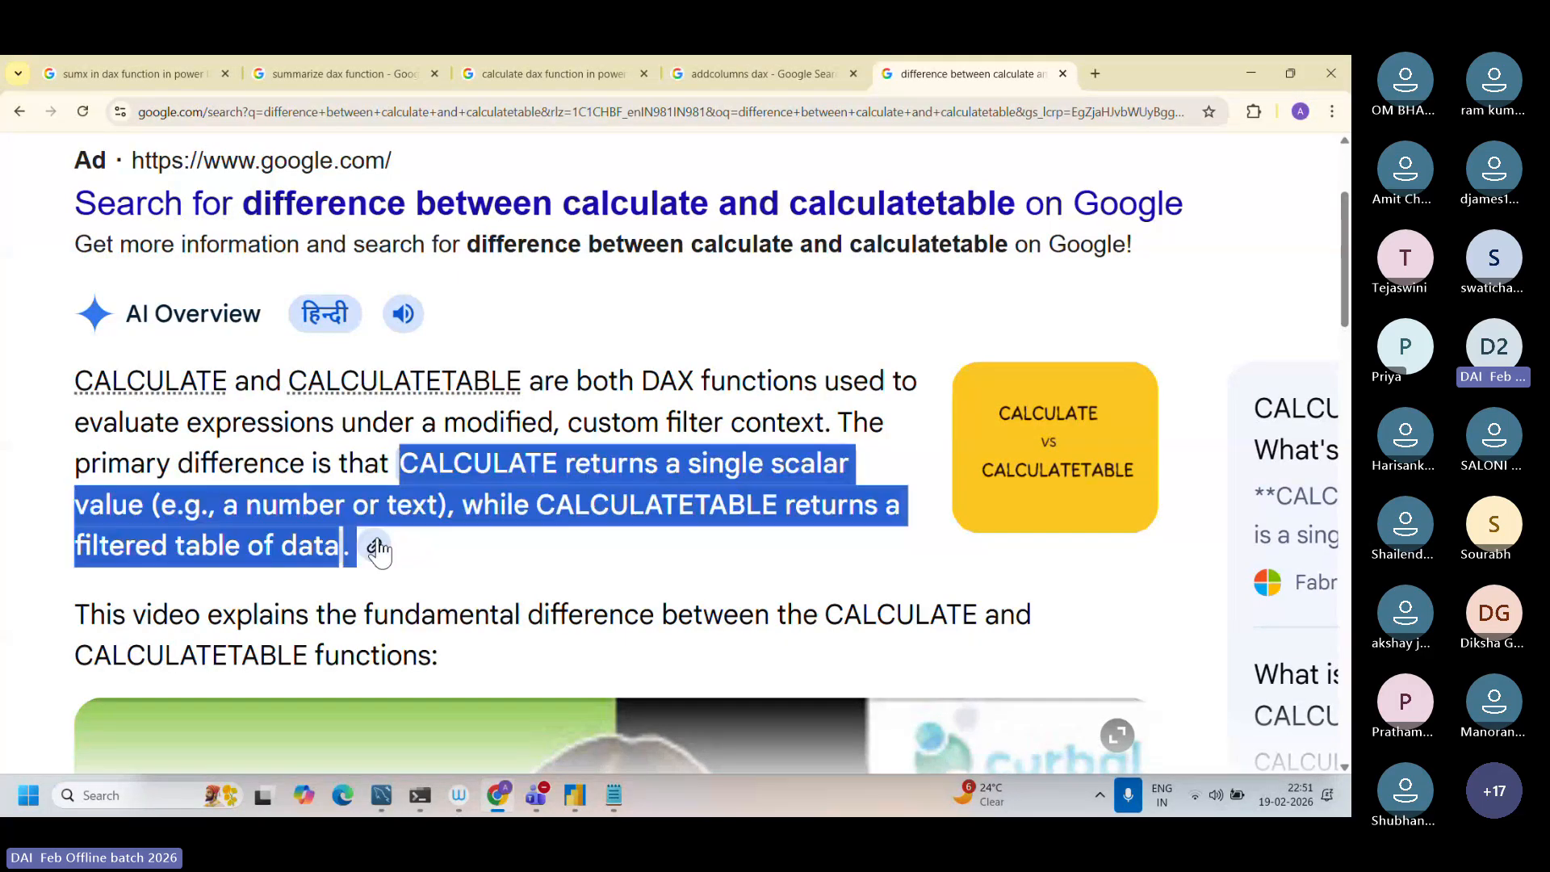
left_click(374, 546)
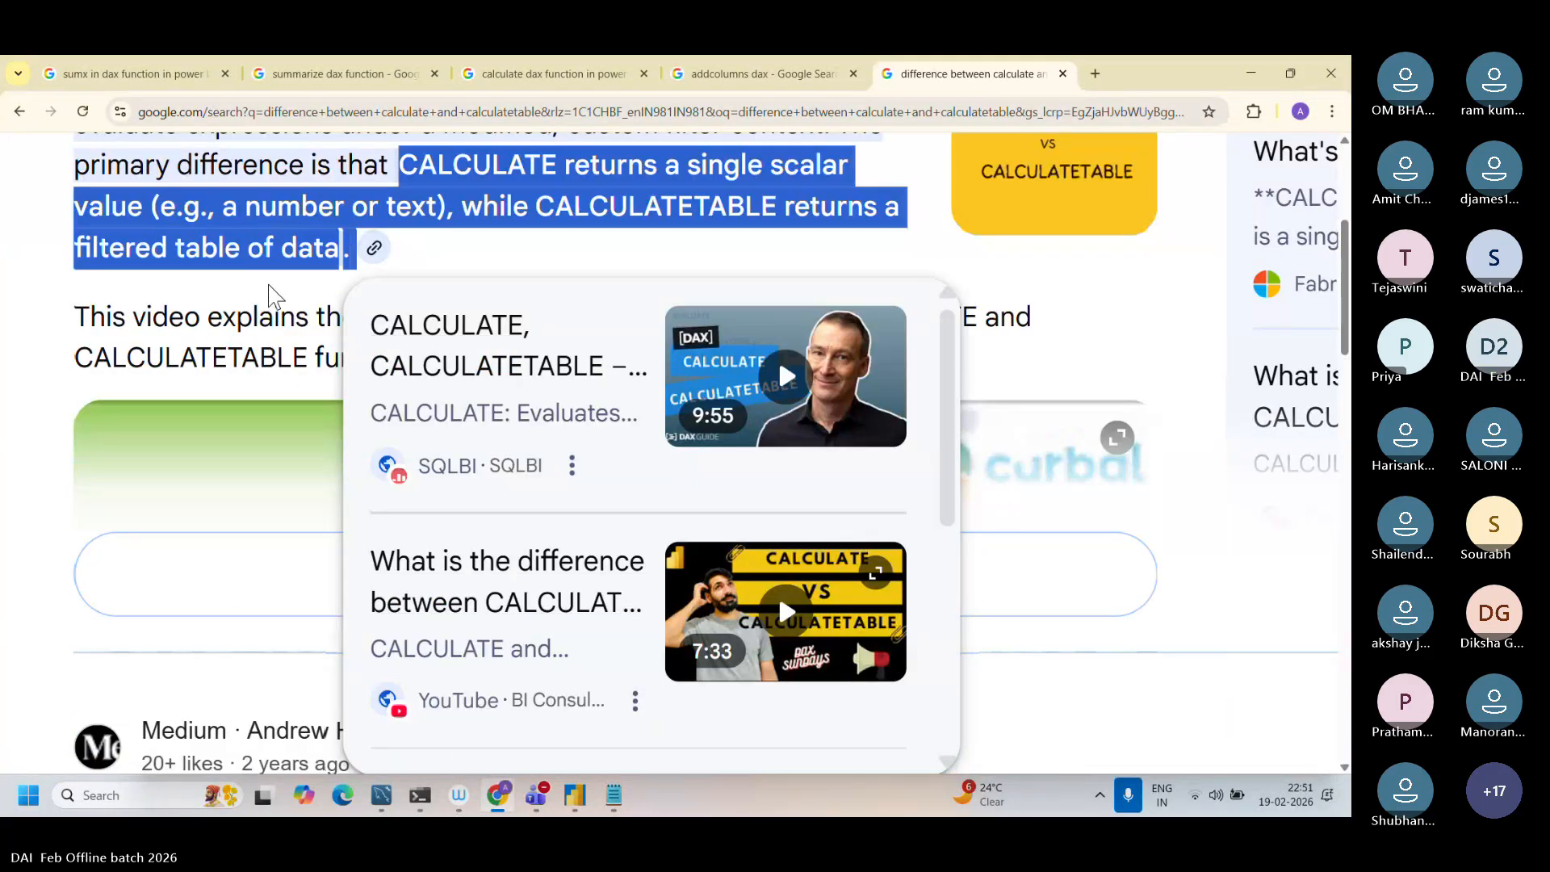
scroll(274, 296, "up", 3)
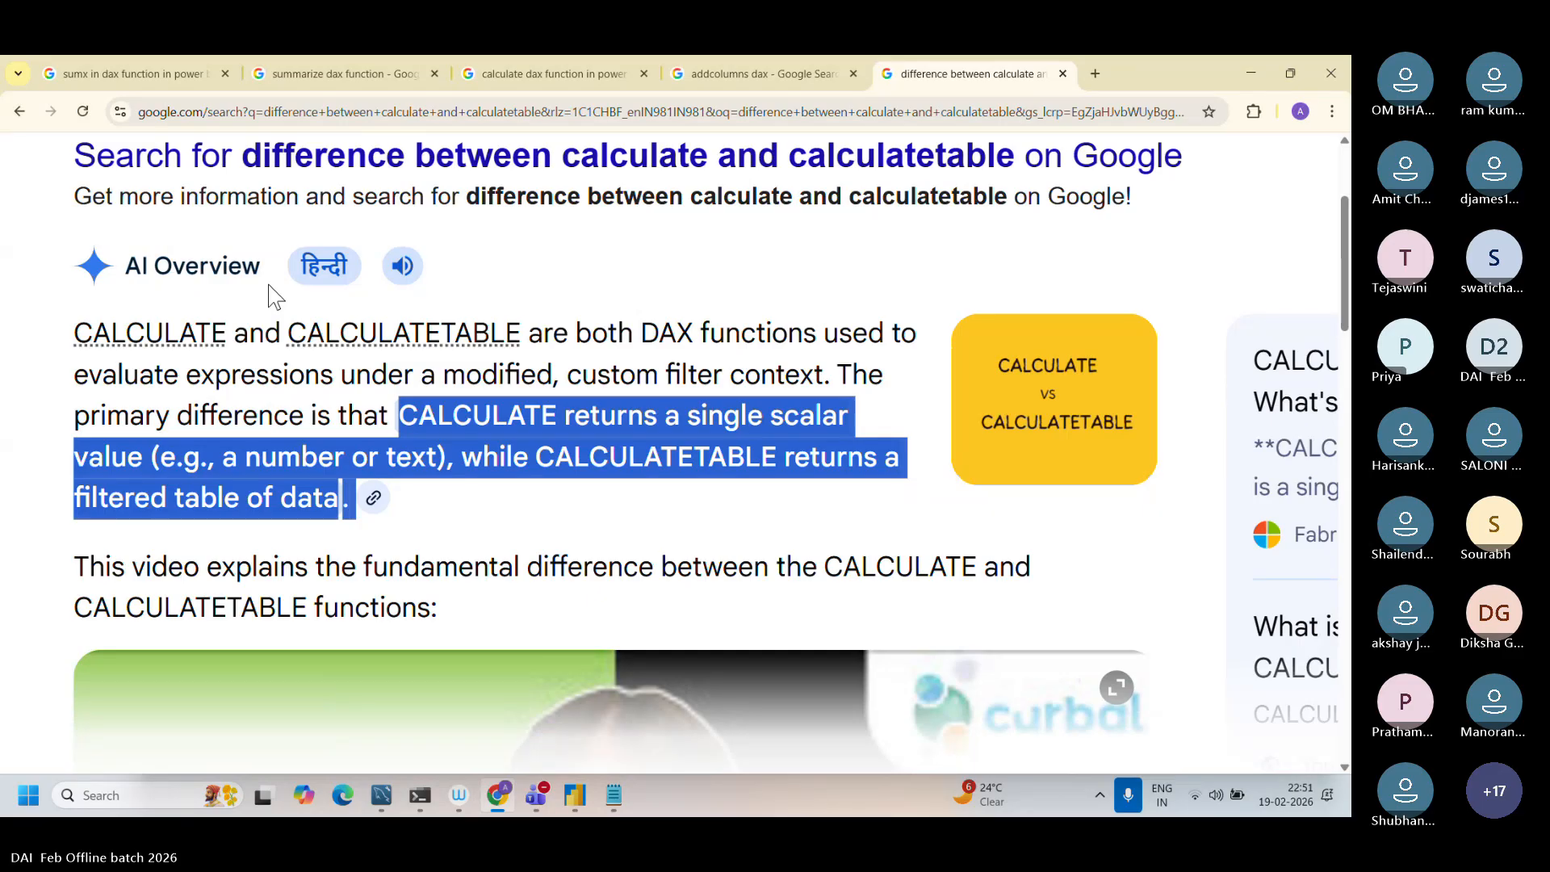